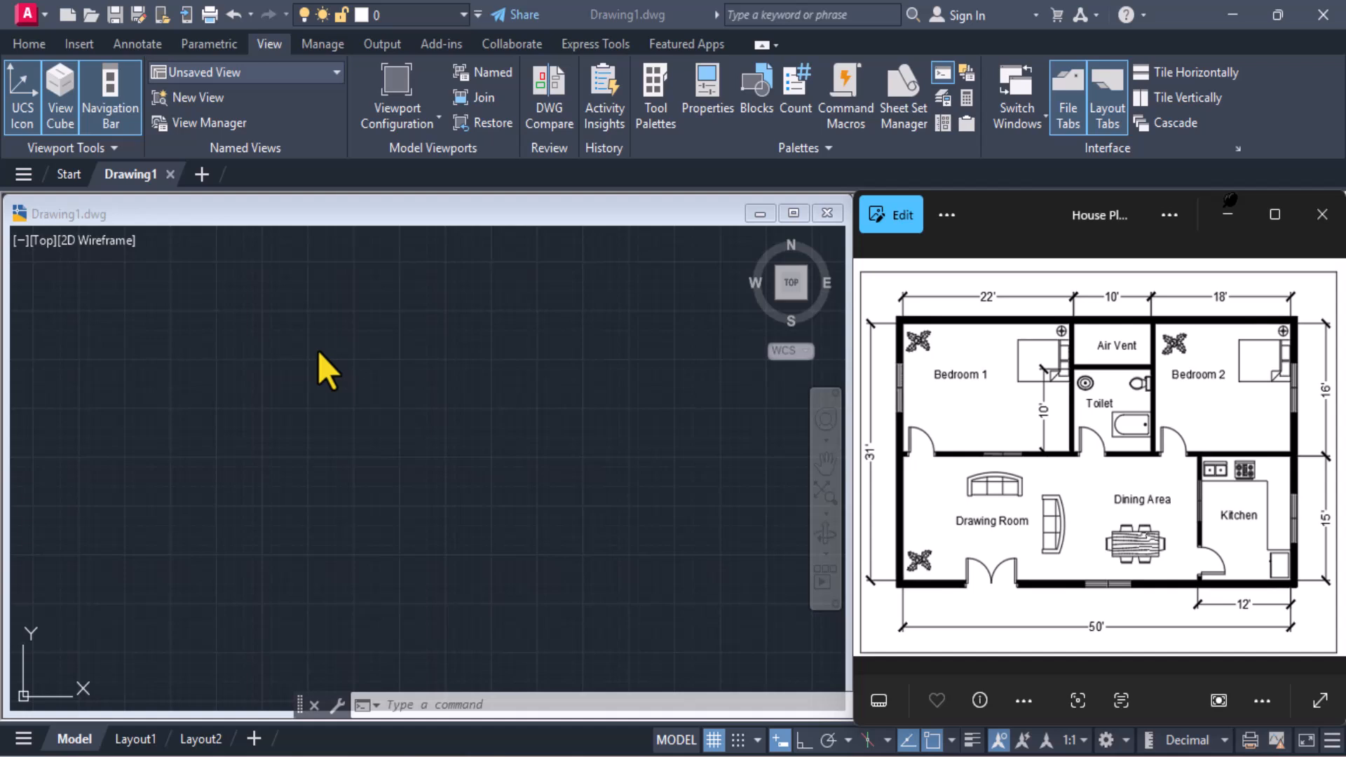
# Configure the drawing units to Architectural length with 0'-0 1/4" precision and Inches as the insertion scale
pyautogui.click(419, 704)
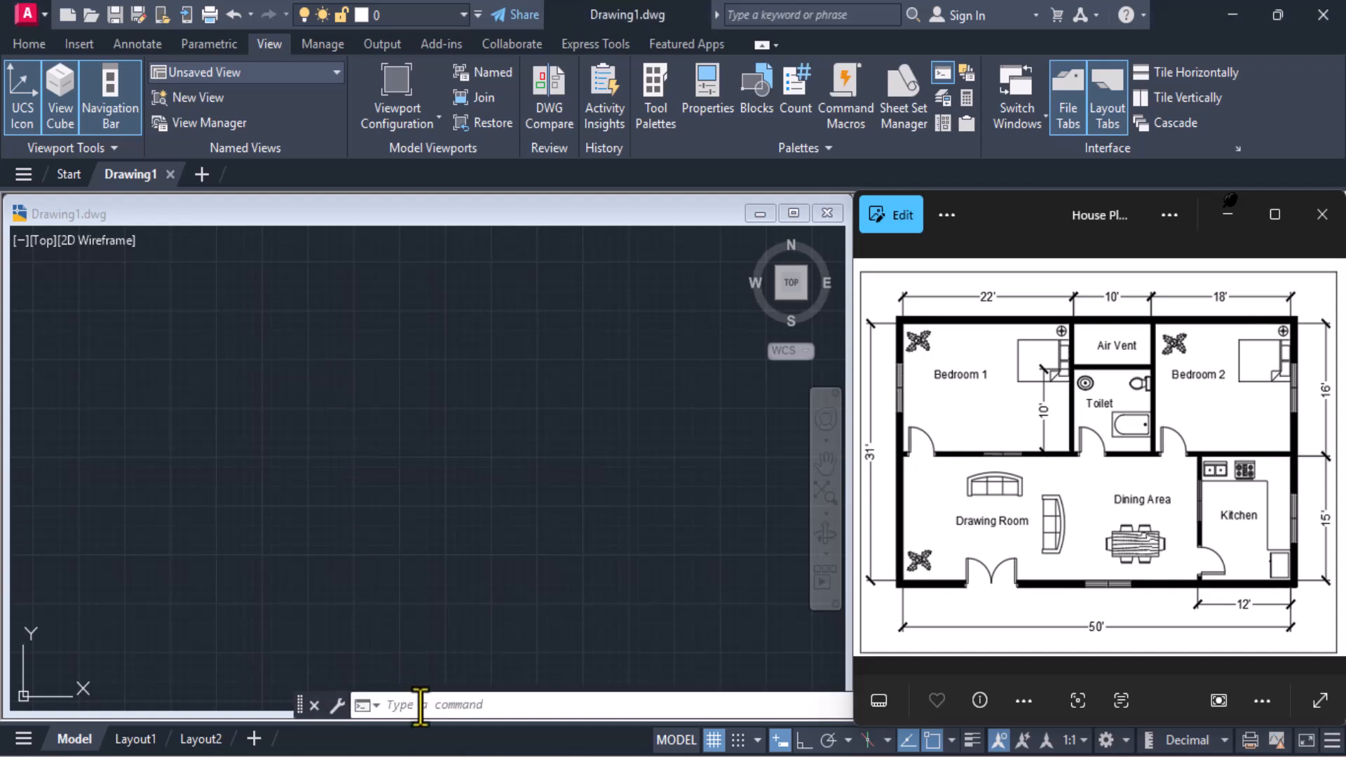
pyautogui.write('UNITS')
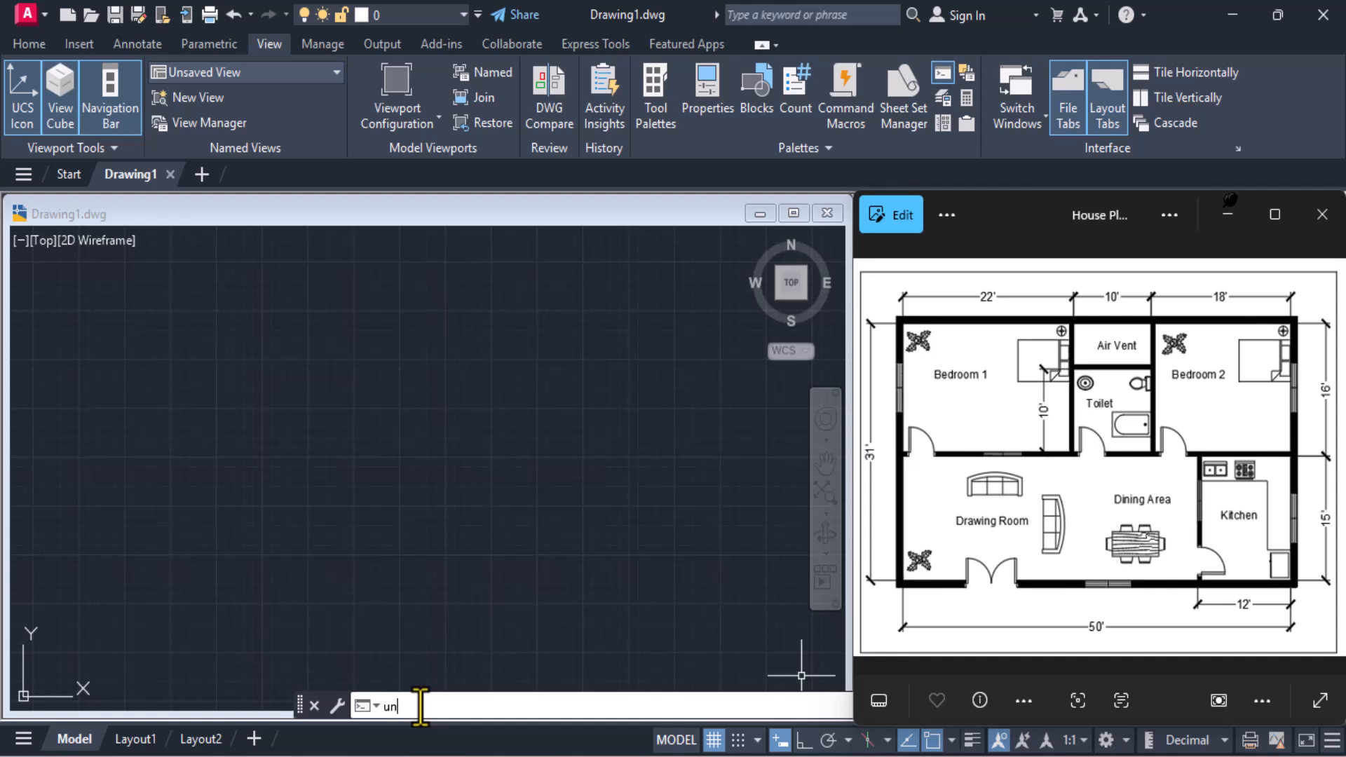
pyautogui.press('Return')
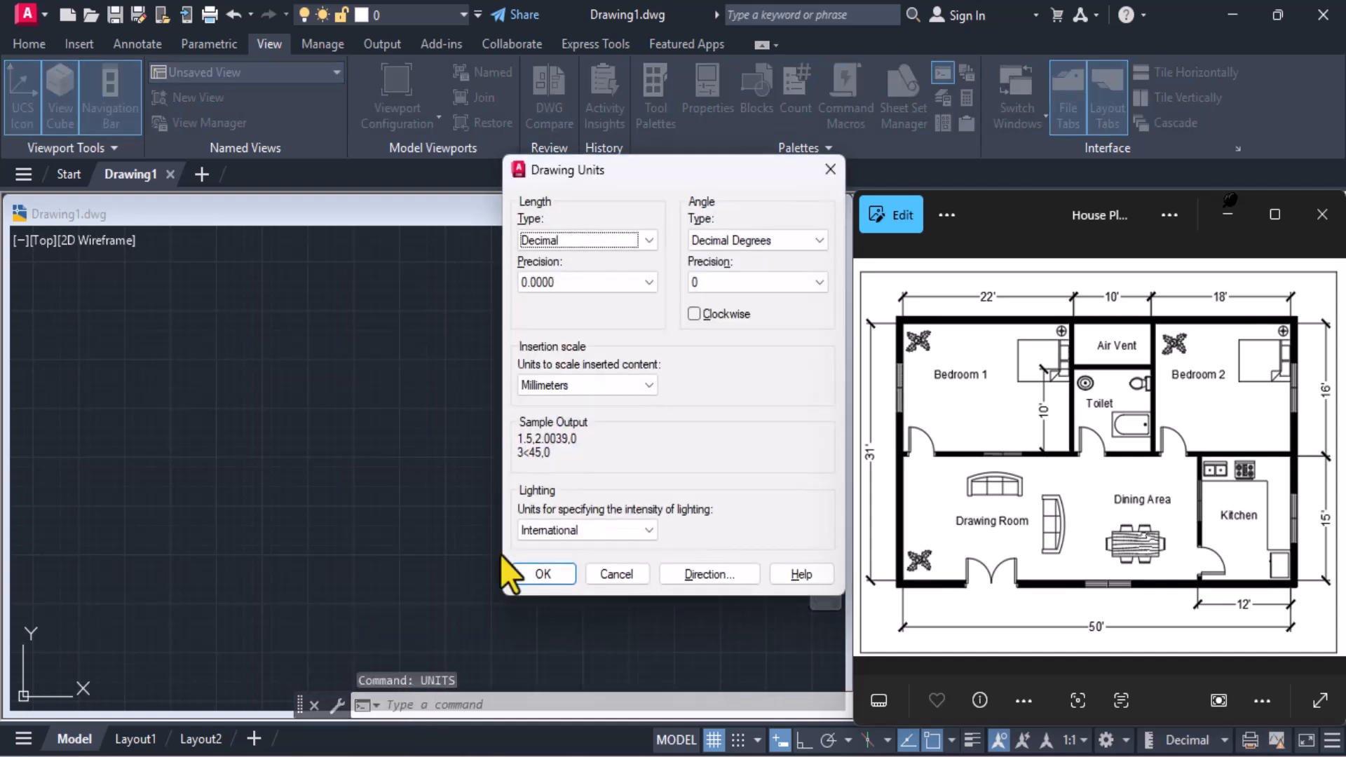
pyautogui.click(637, 245)
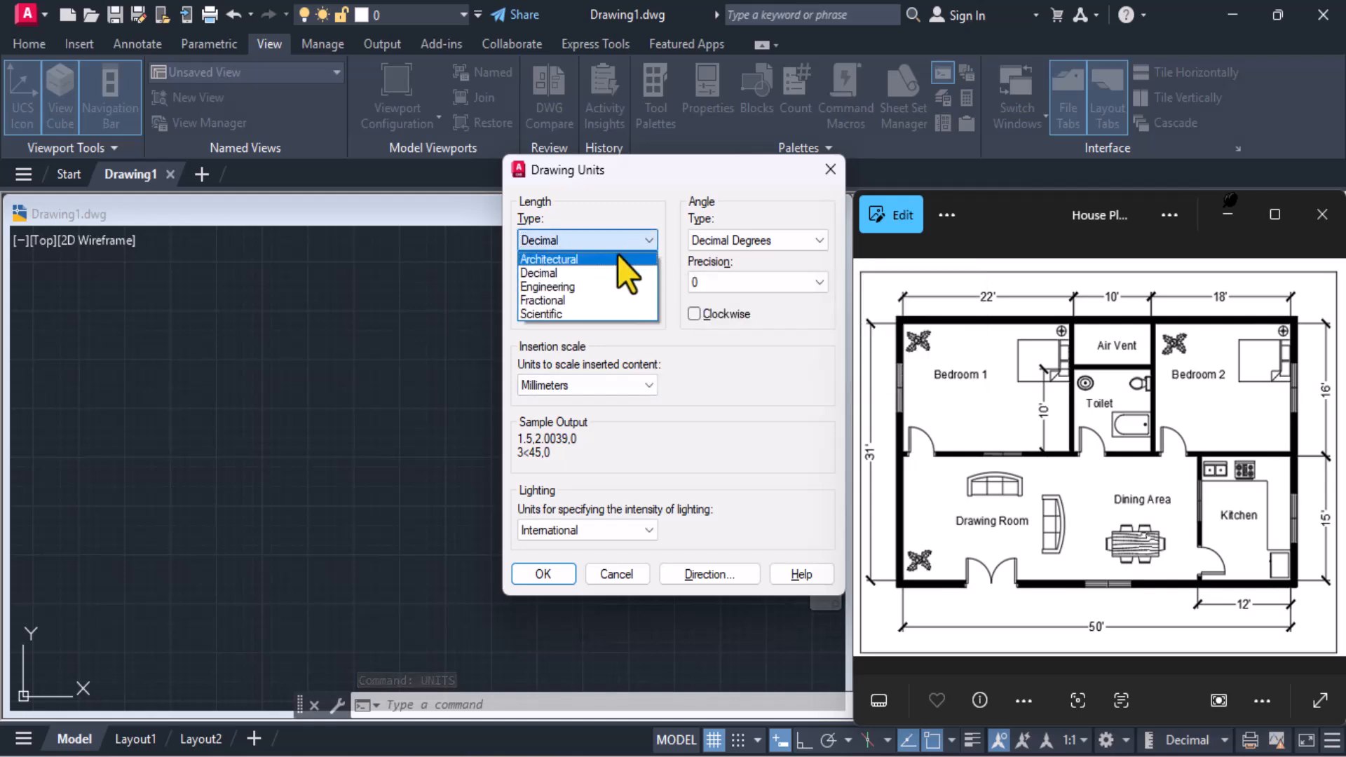
pyautogui.click(617, 256)
pyautogui.click(620, 283)
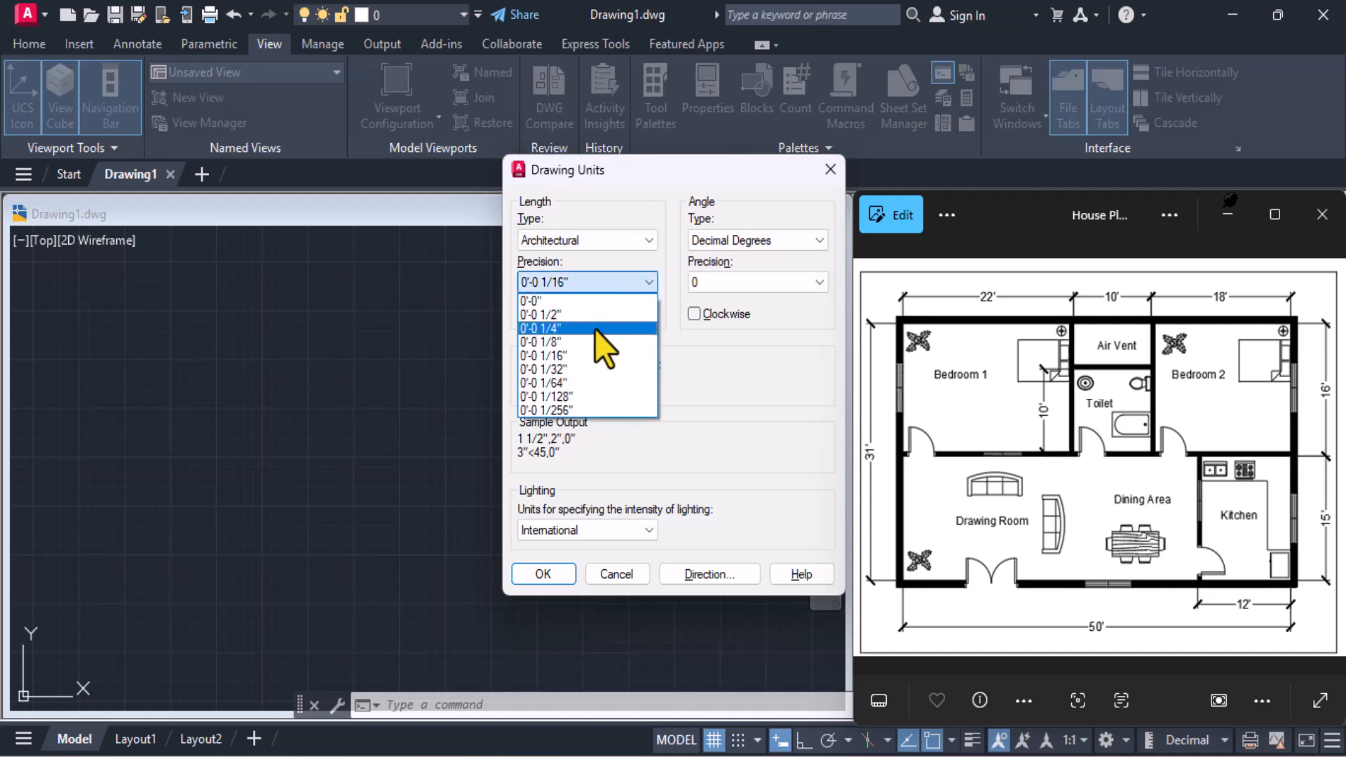
pyautogui.click(594, 330)
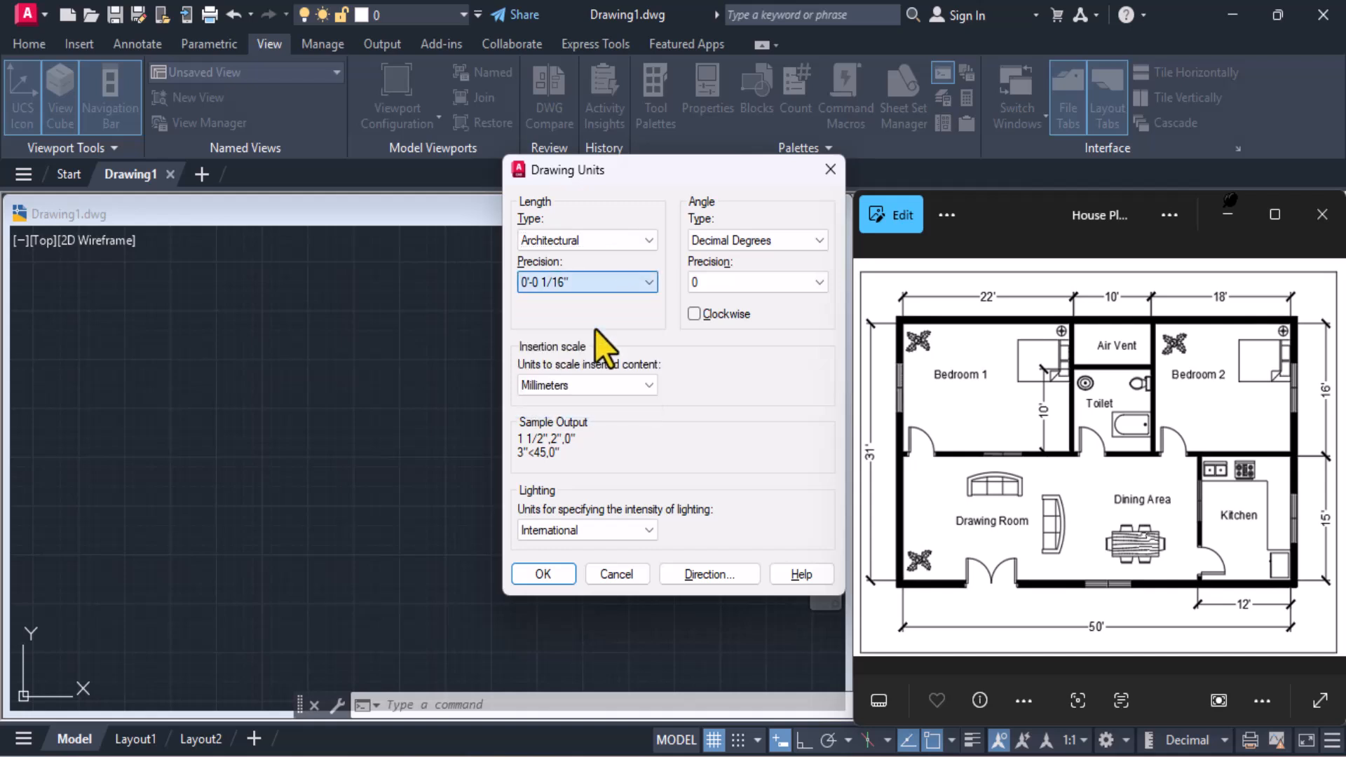
pyautogui.click(606, 388)
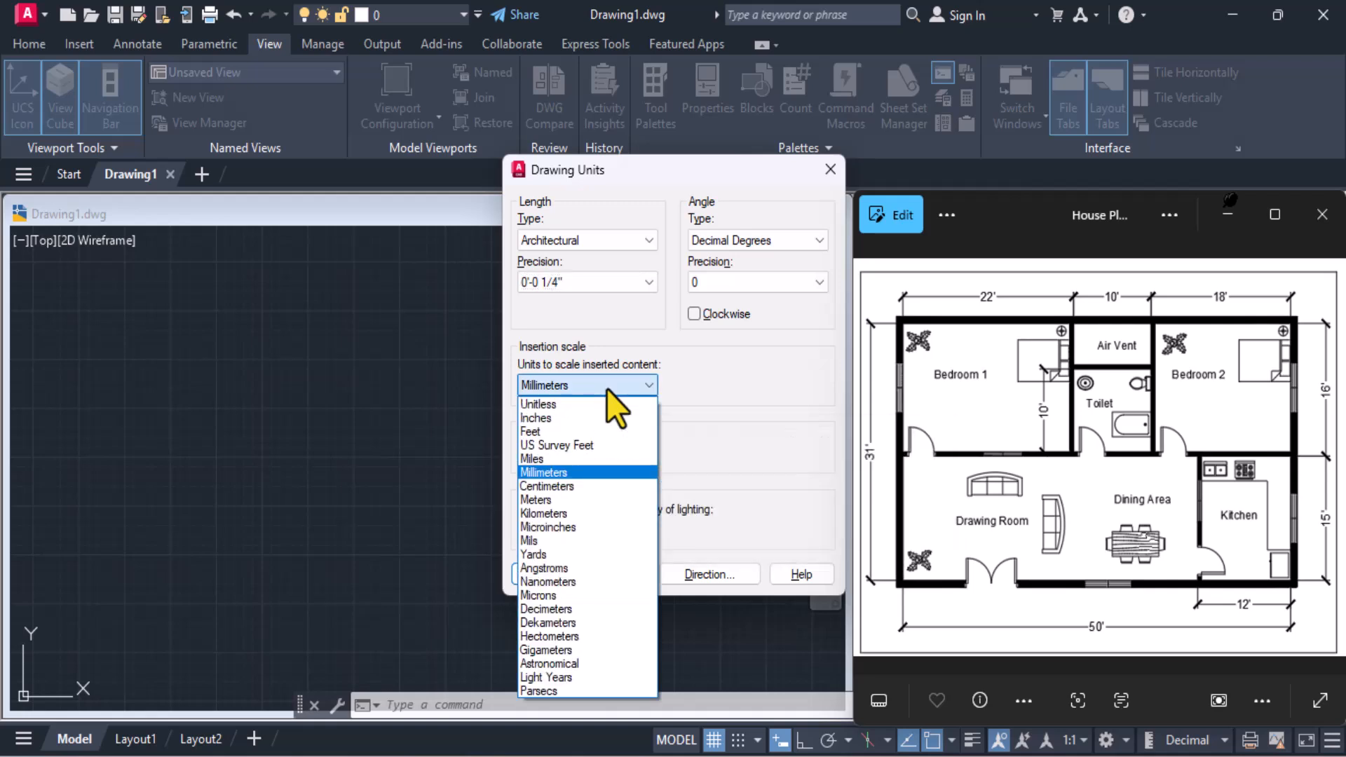
pyautogui.click(585, 416)
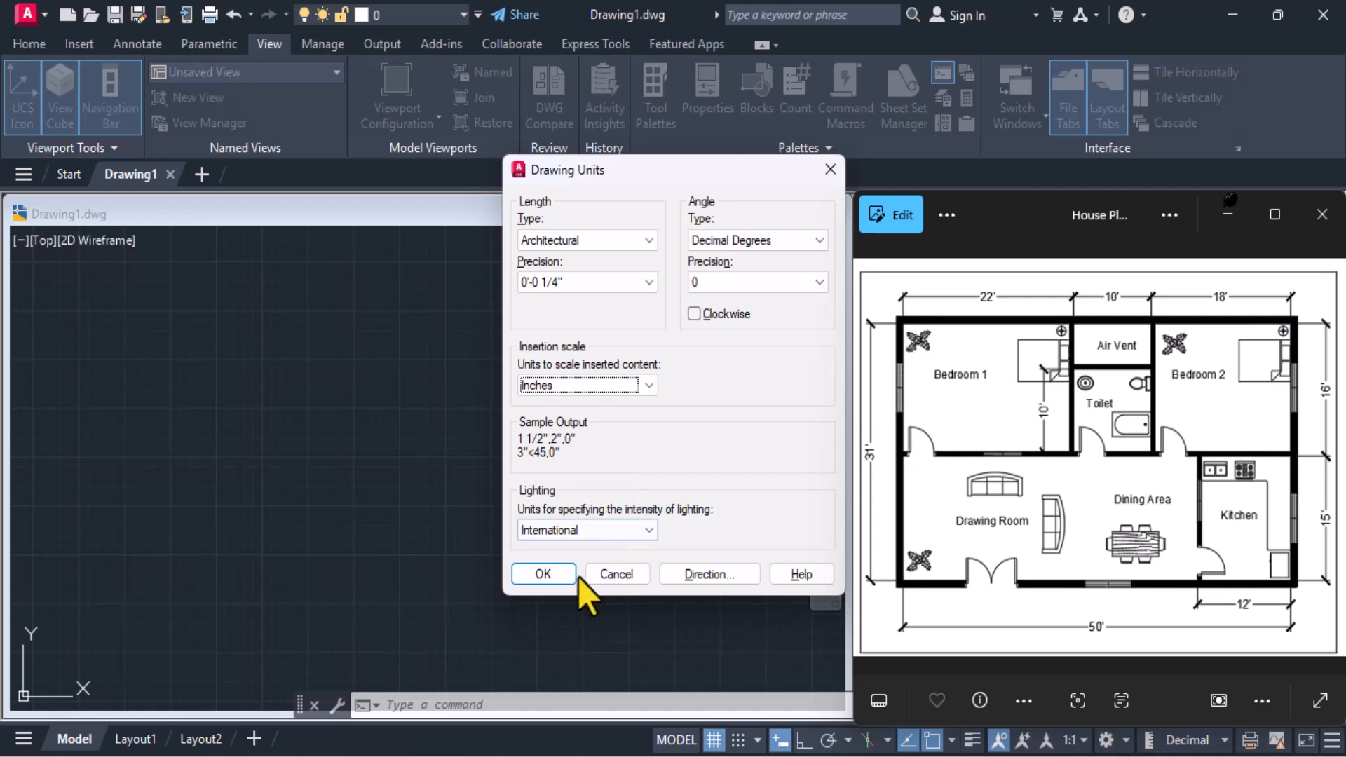
pyautogui.click(544, 574)
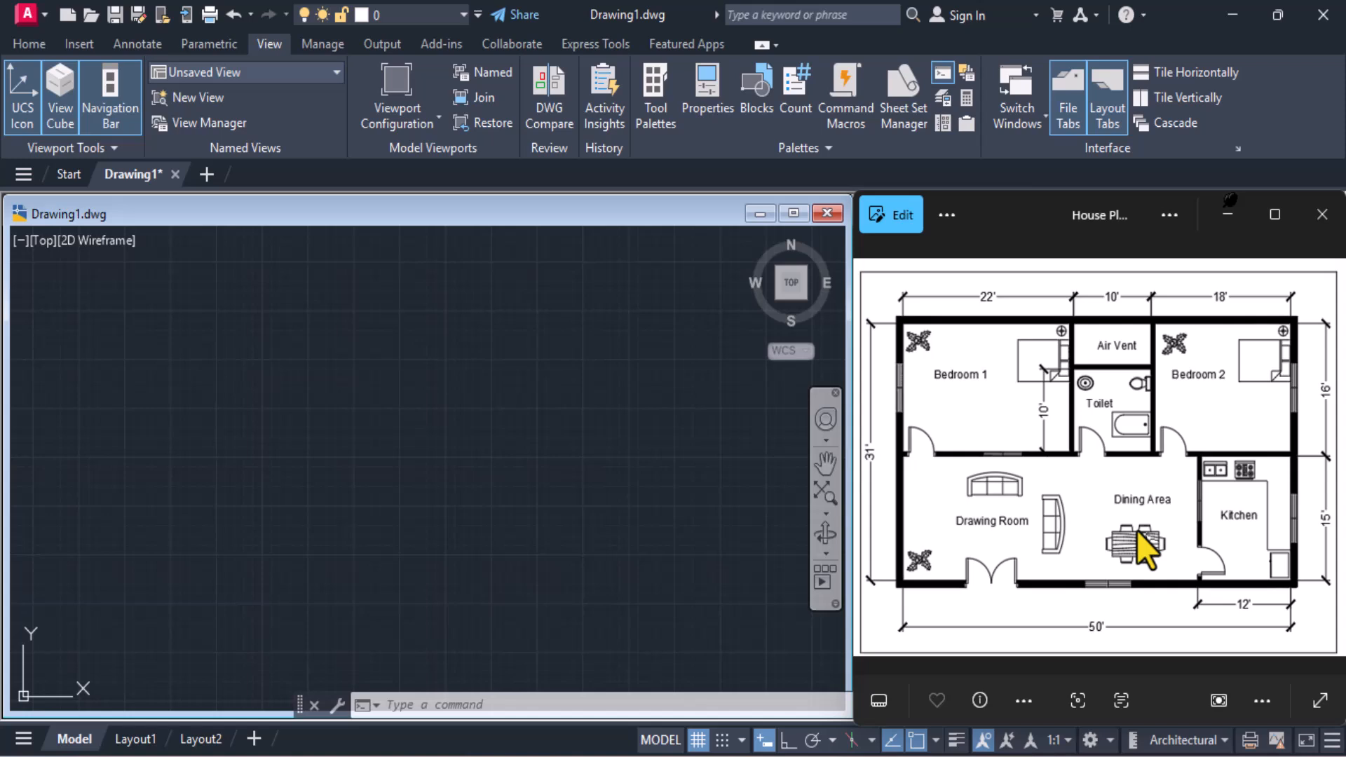
# Draw a 50' by 31' rectangle as the outer outline of the house
pyautogui.click(19, 40)
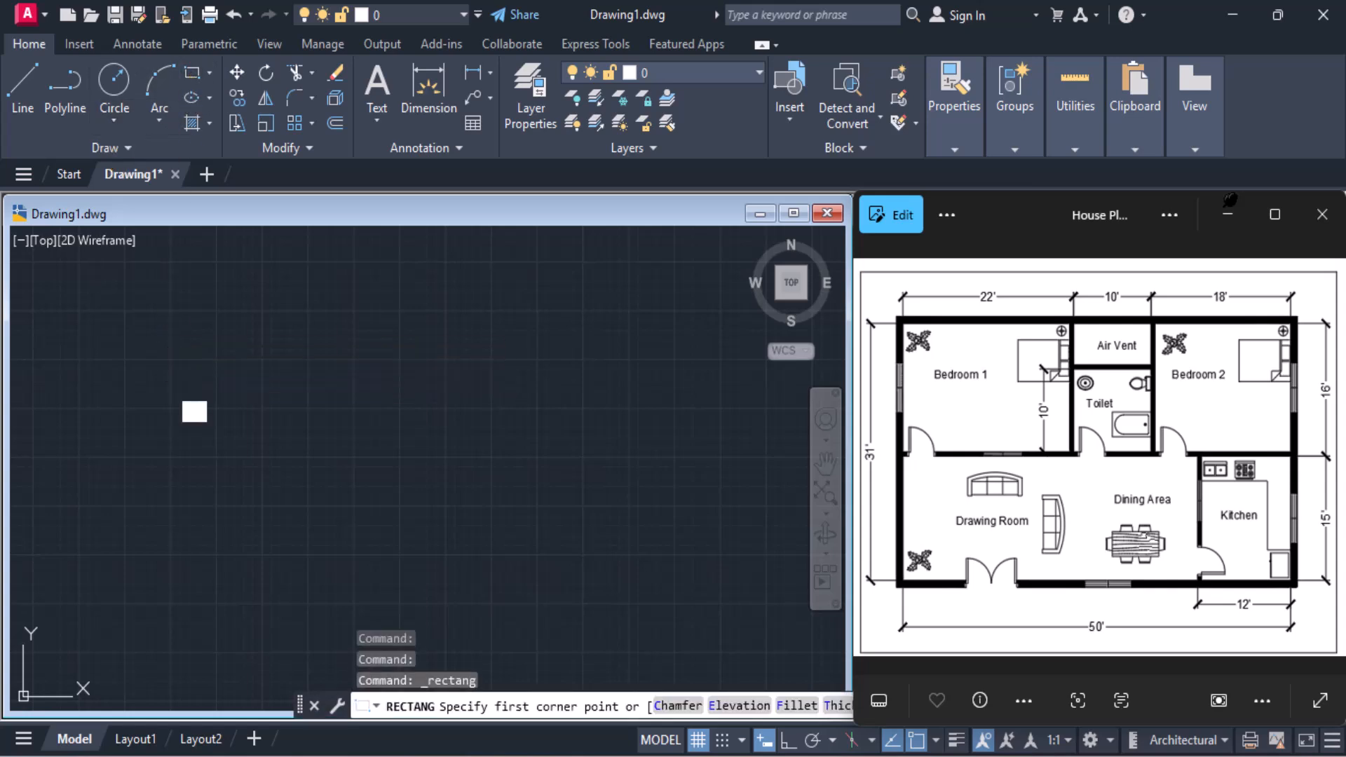
pyautogui.click(175, 358)
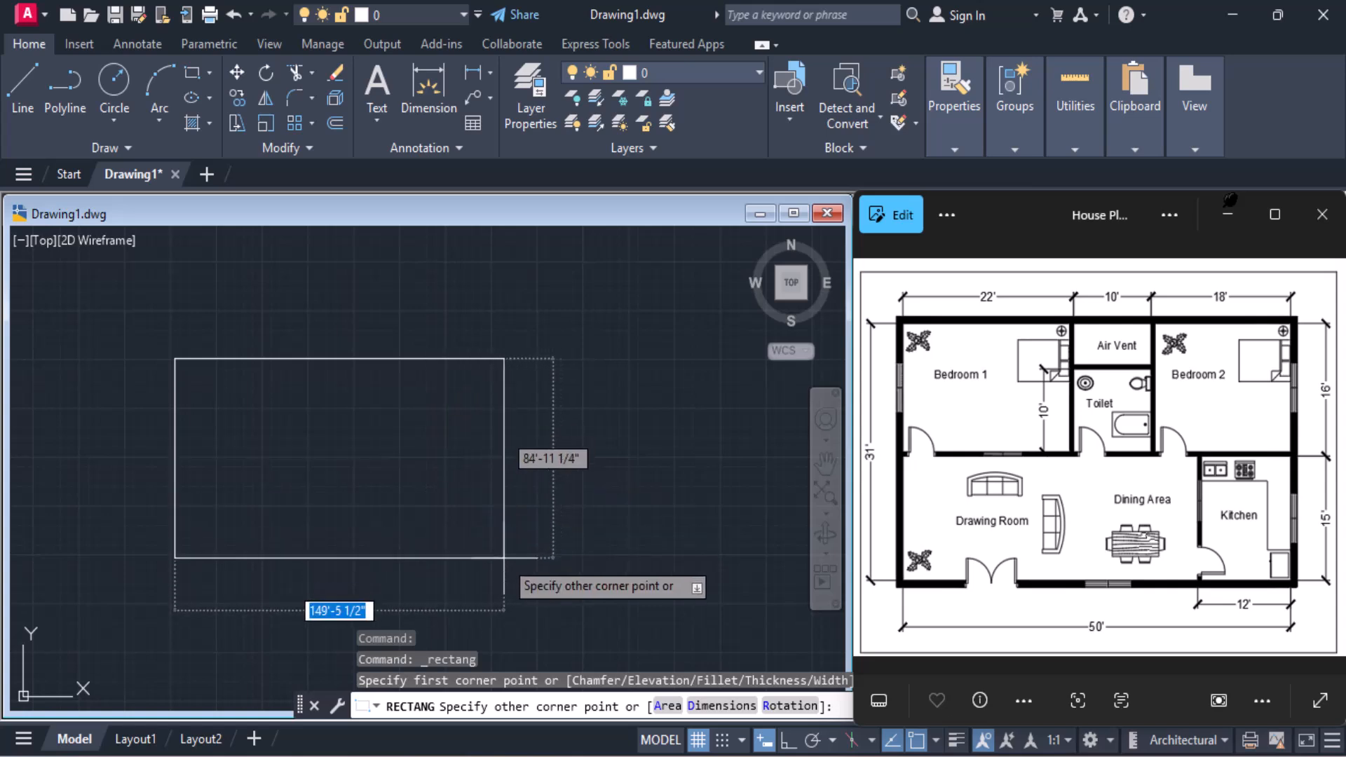
pyautogui.write('50')
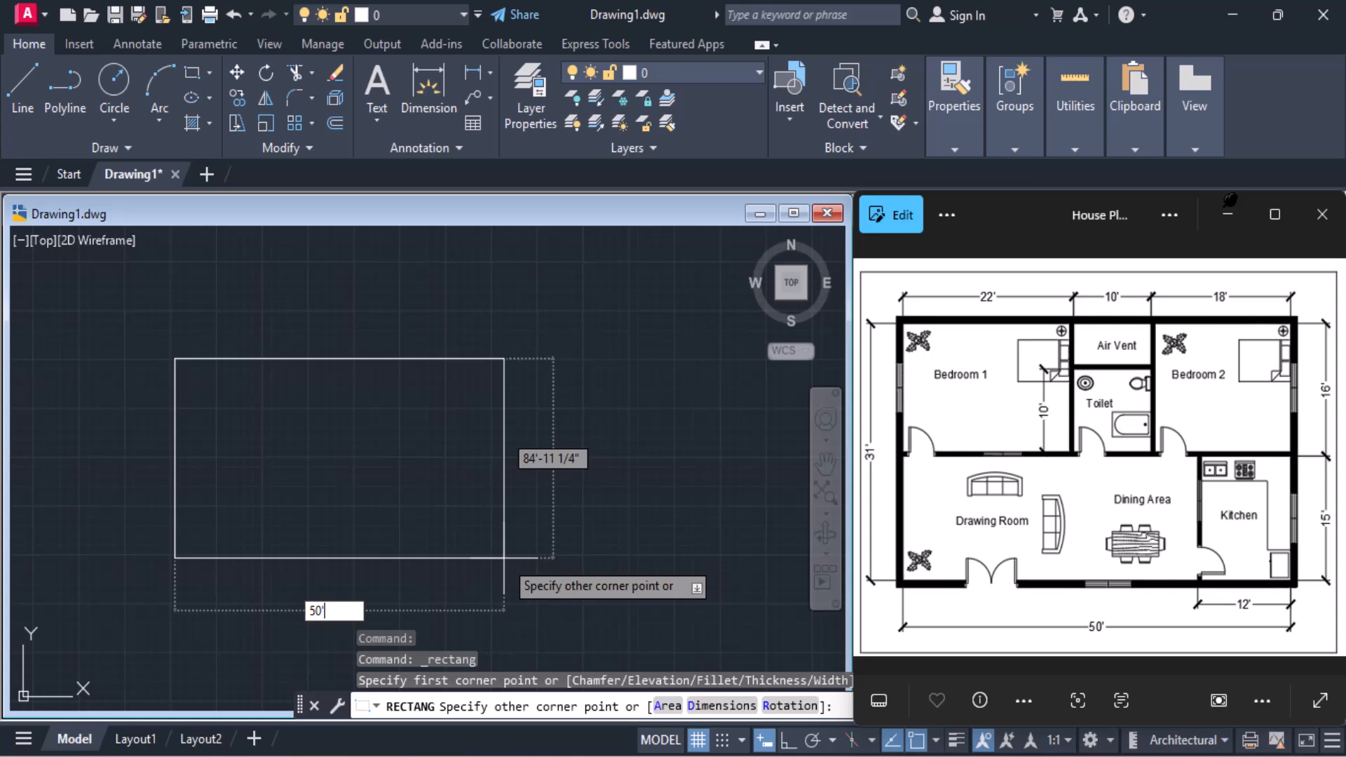
pyautogui.press('Tab')
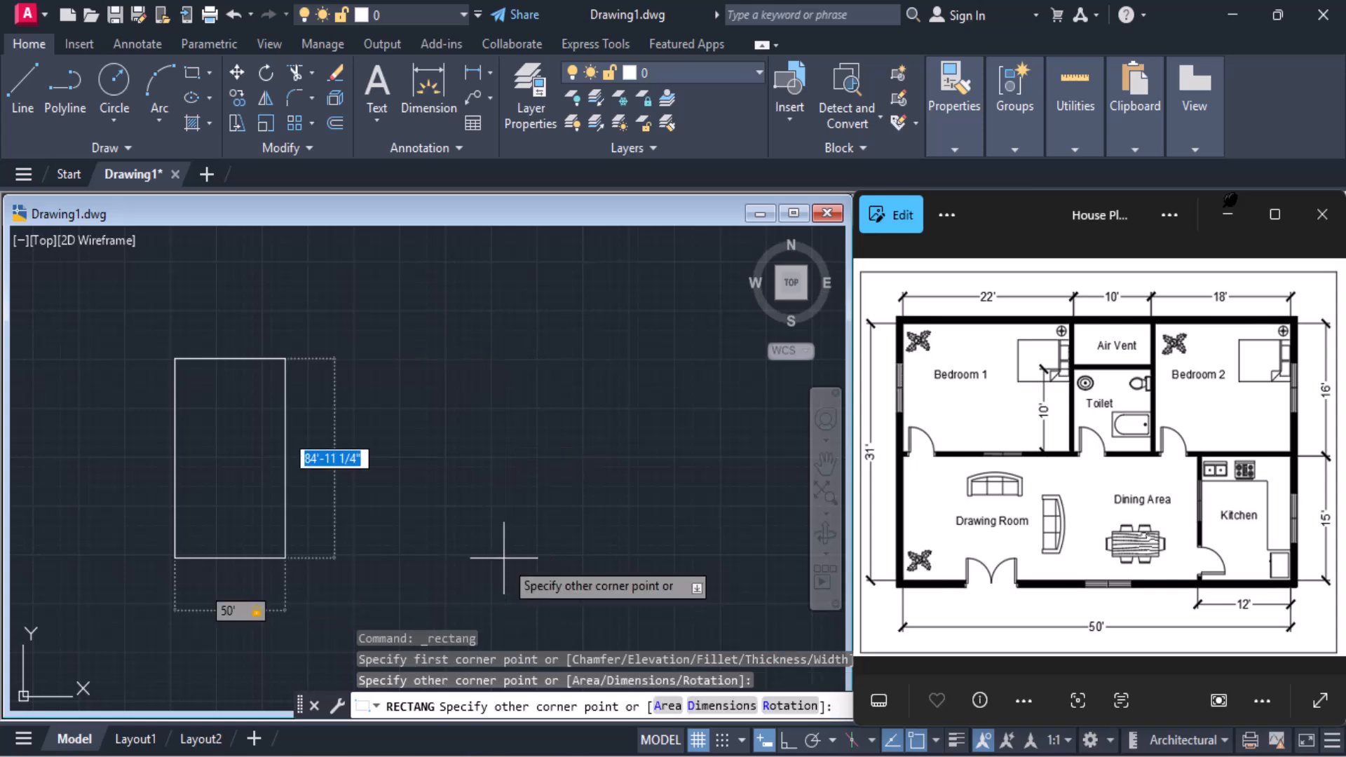
pyautogui.write('34')
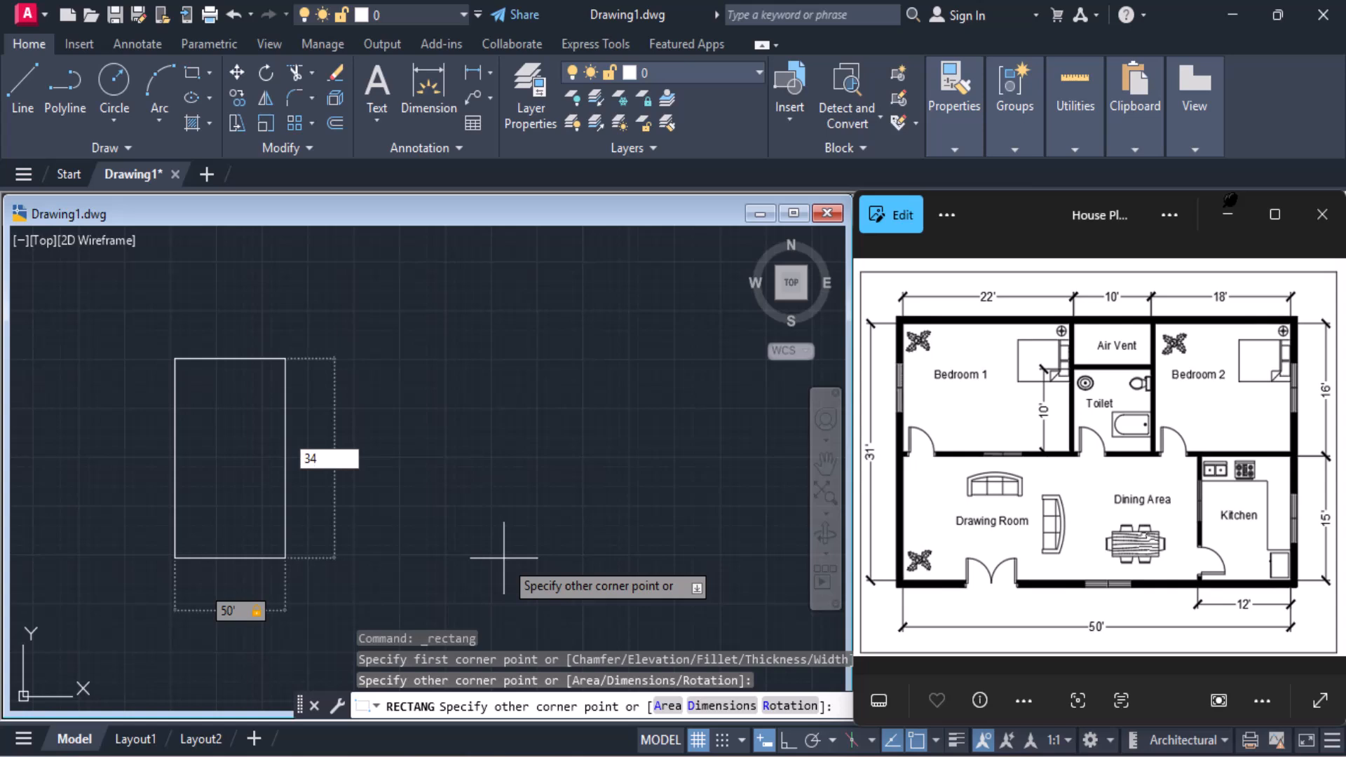
pyautogui.press('BackSpace')
pyautogui.write('1')
pyautogui.press('Return')
pyautogui.scroll(4, 198, 403)
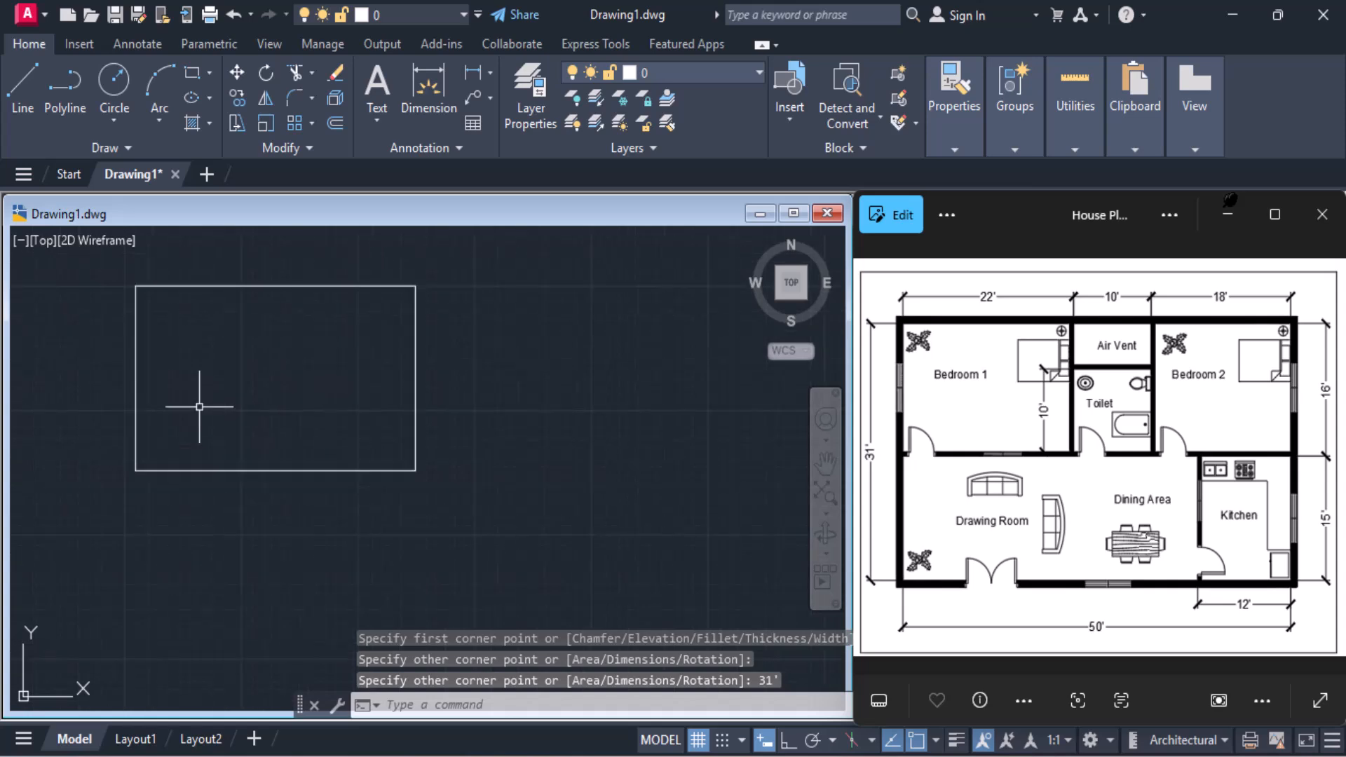
pyautogui.moveTo(207, 402); pyautogui.dragTo(344, 490, button='middle')
pyautogui.scroll(2, 360, 455)
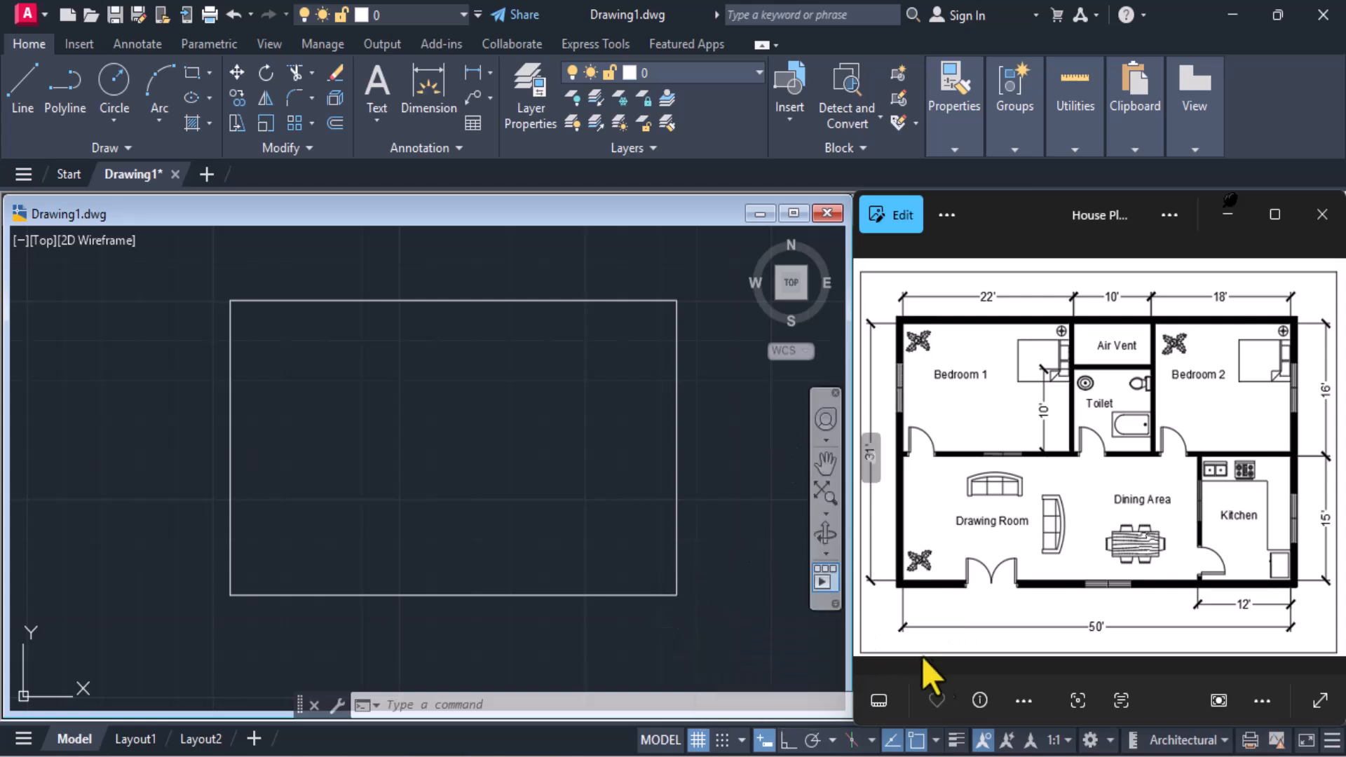
# Start a line 15' above the outline's lower-right corner and draw its first 18' segment leftward with Ortho mode on
pyautogui.click(937, 742)
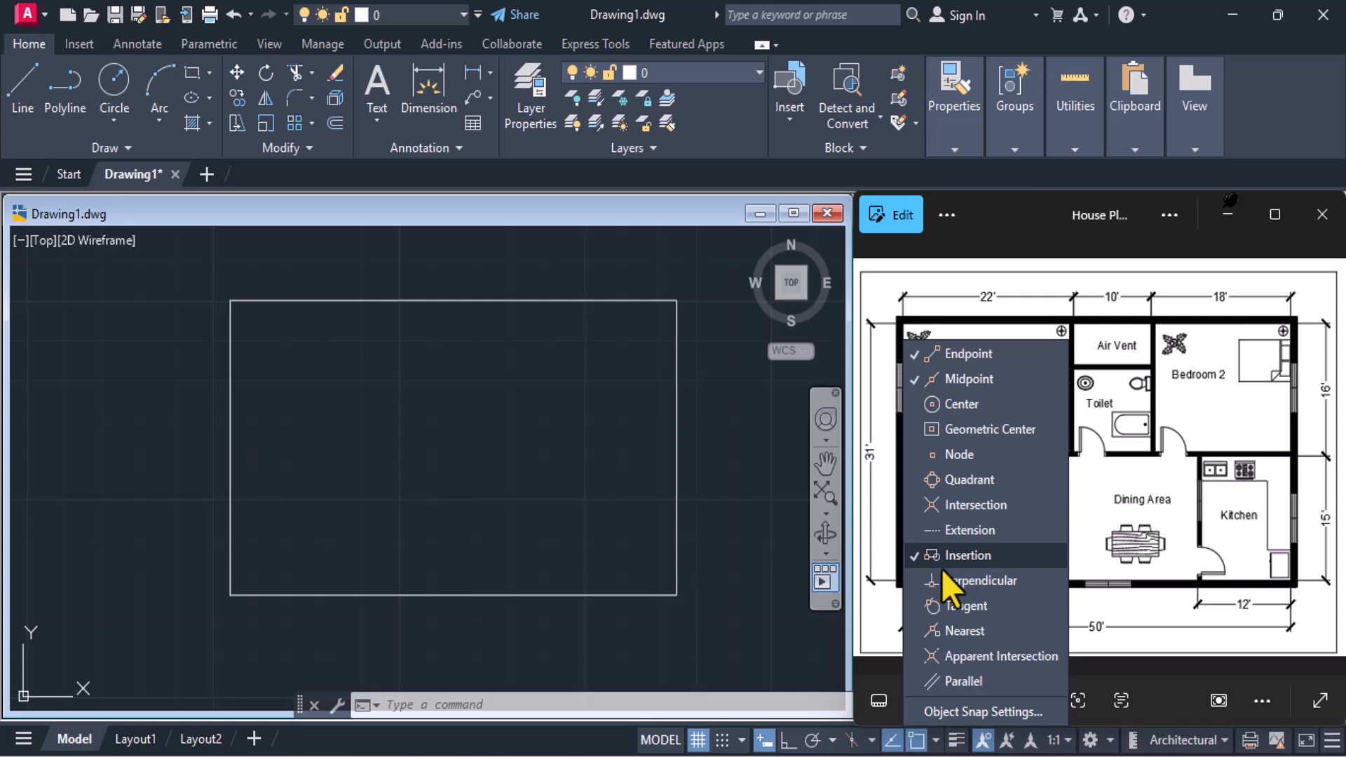
pyautogui.click(578, 225)
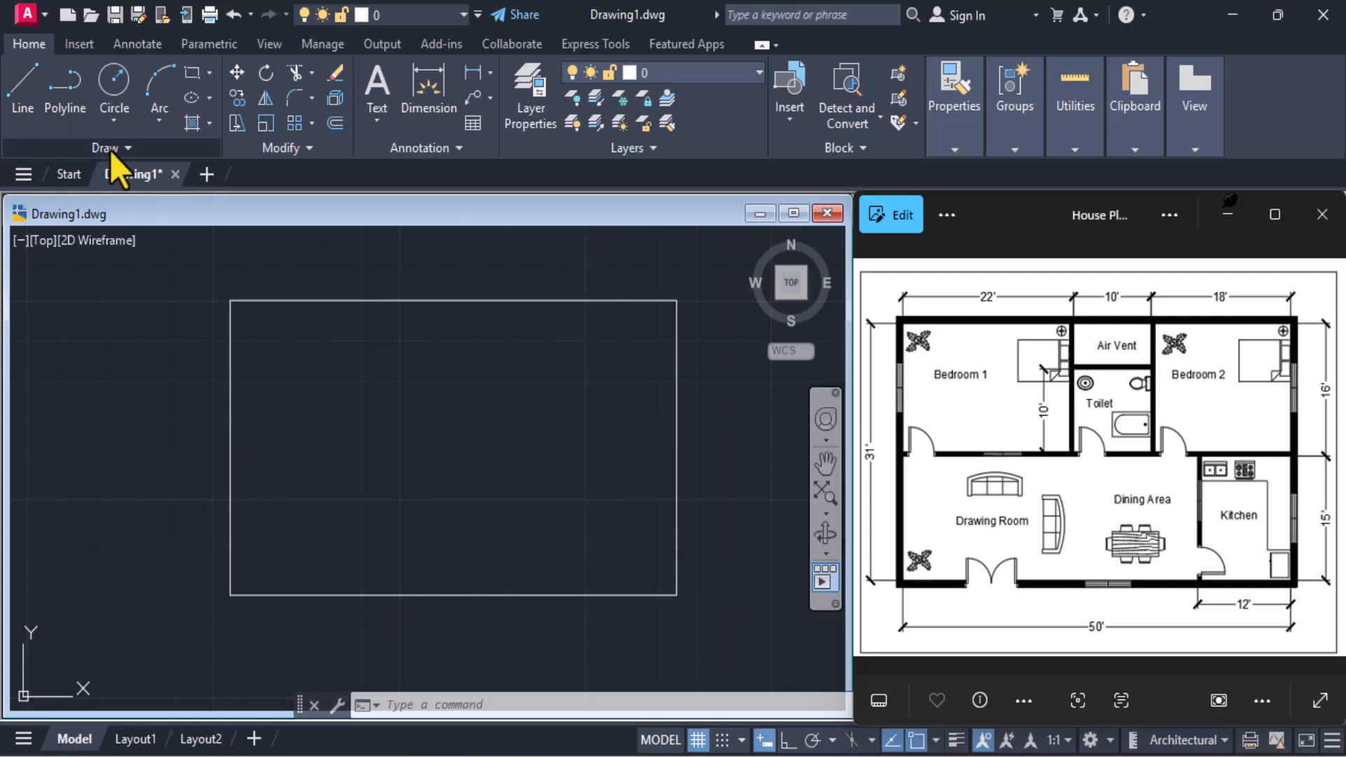
pyautogui.click(30, 83)
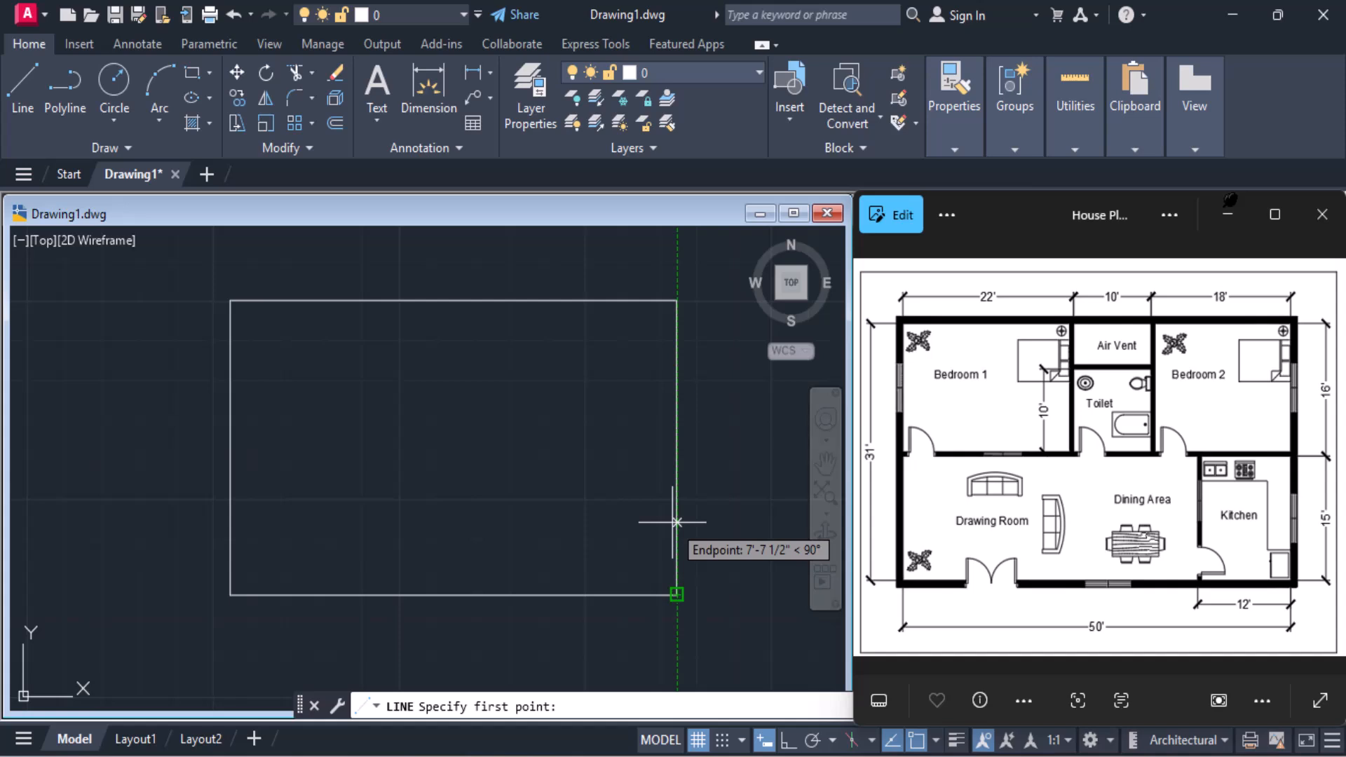
pyautogui.write('15')
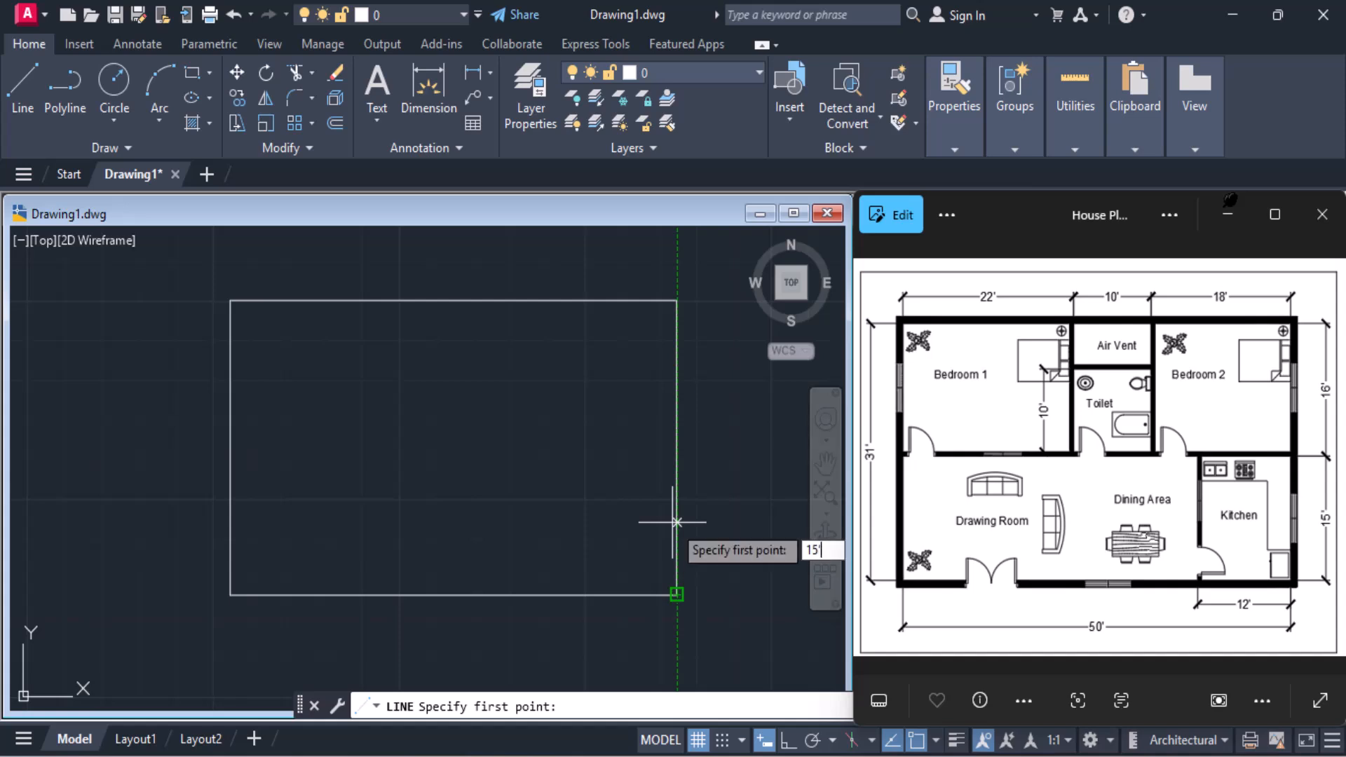
pyautogui.write("'")
pyautogui.press('Return')
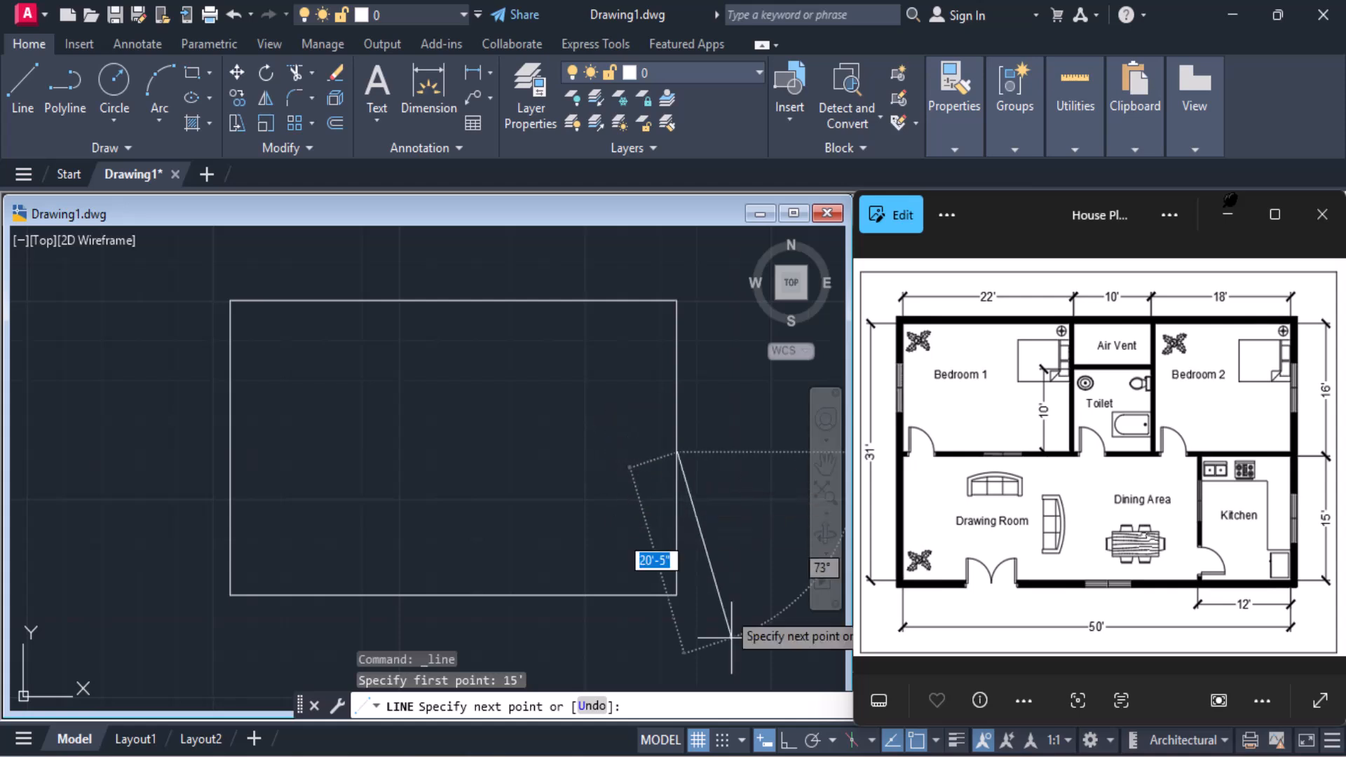
pyautogui.click(788, 744)
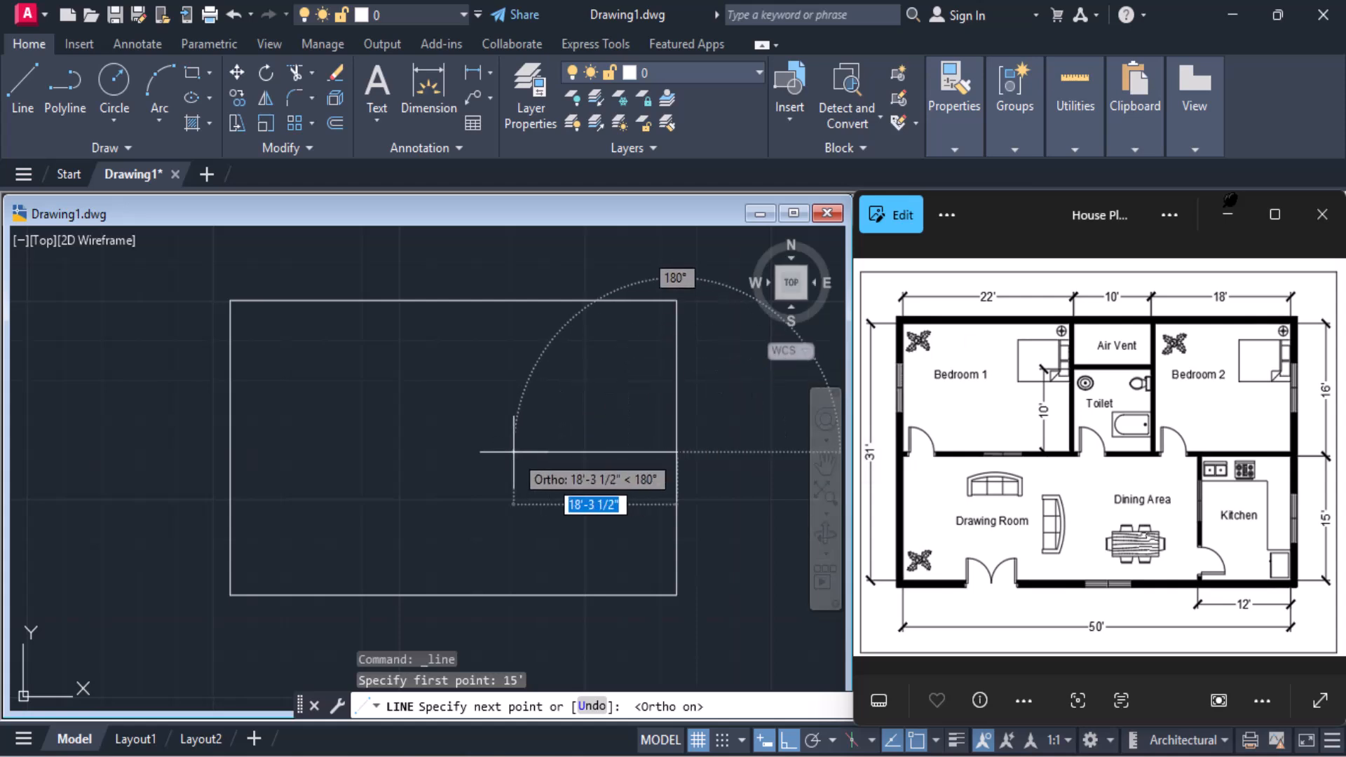
pyautogui.write('18')
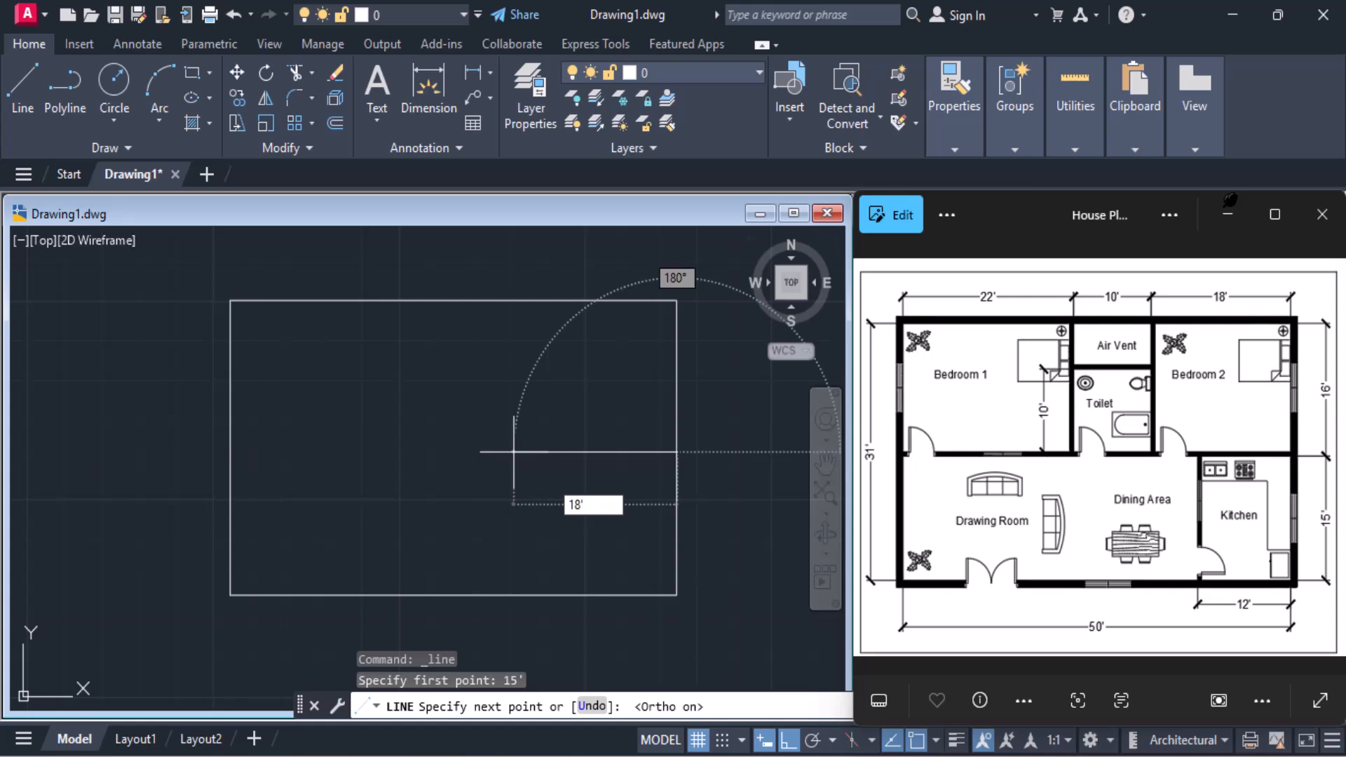
pyautogui.write("'")
pyautogui.press('Return')
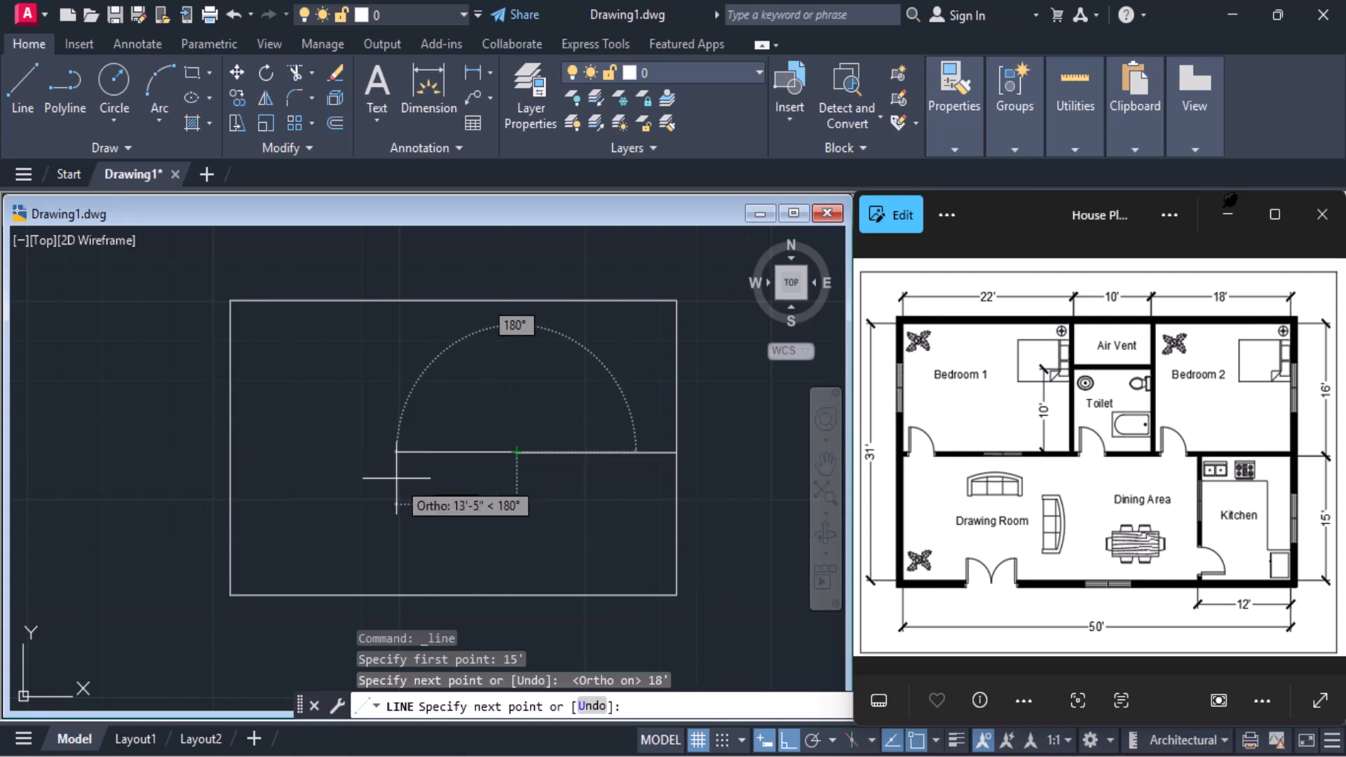
# Continue the horizontal partition line leftward with a 10' and a 22' segment up to the outline's left edge
pyautogui.write('10')
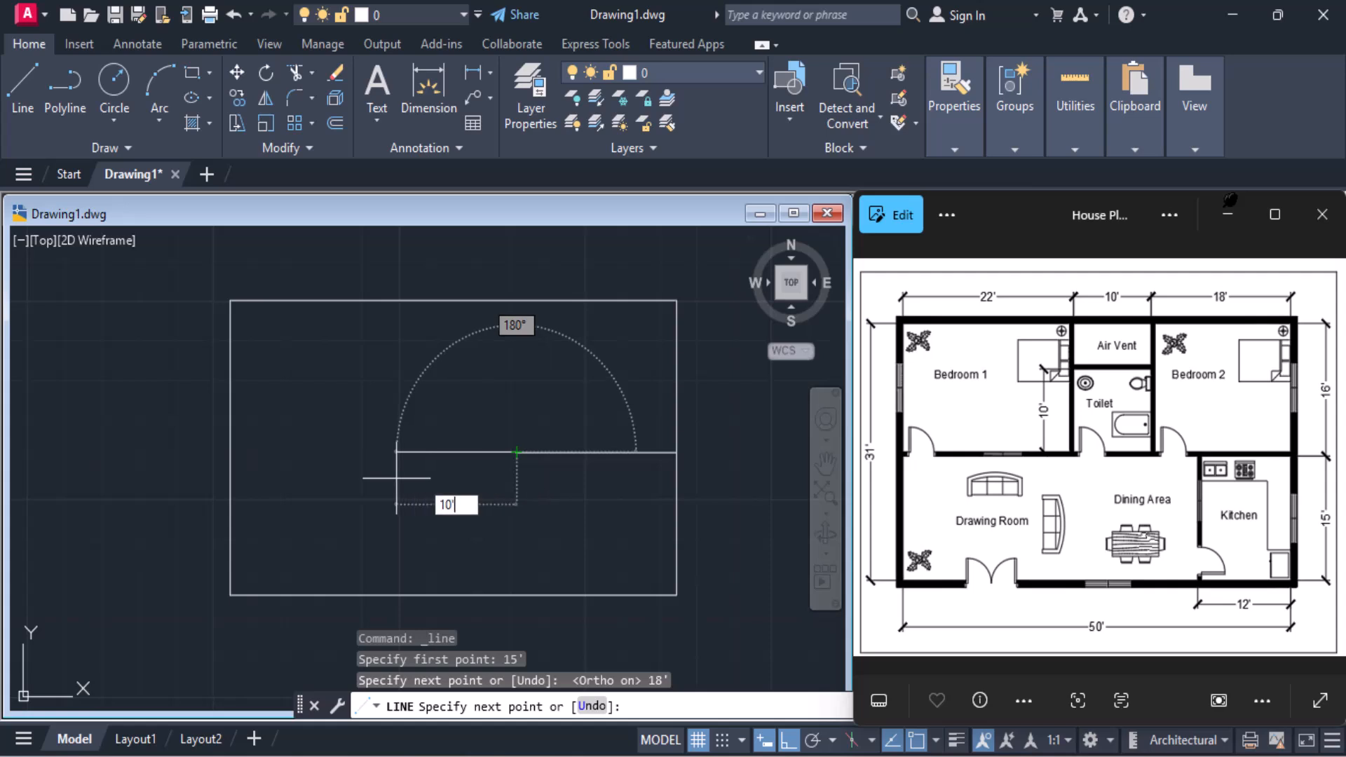
pyautogui.write("'")
pyautogui.press('Return')
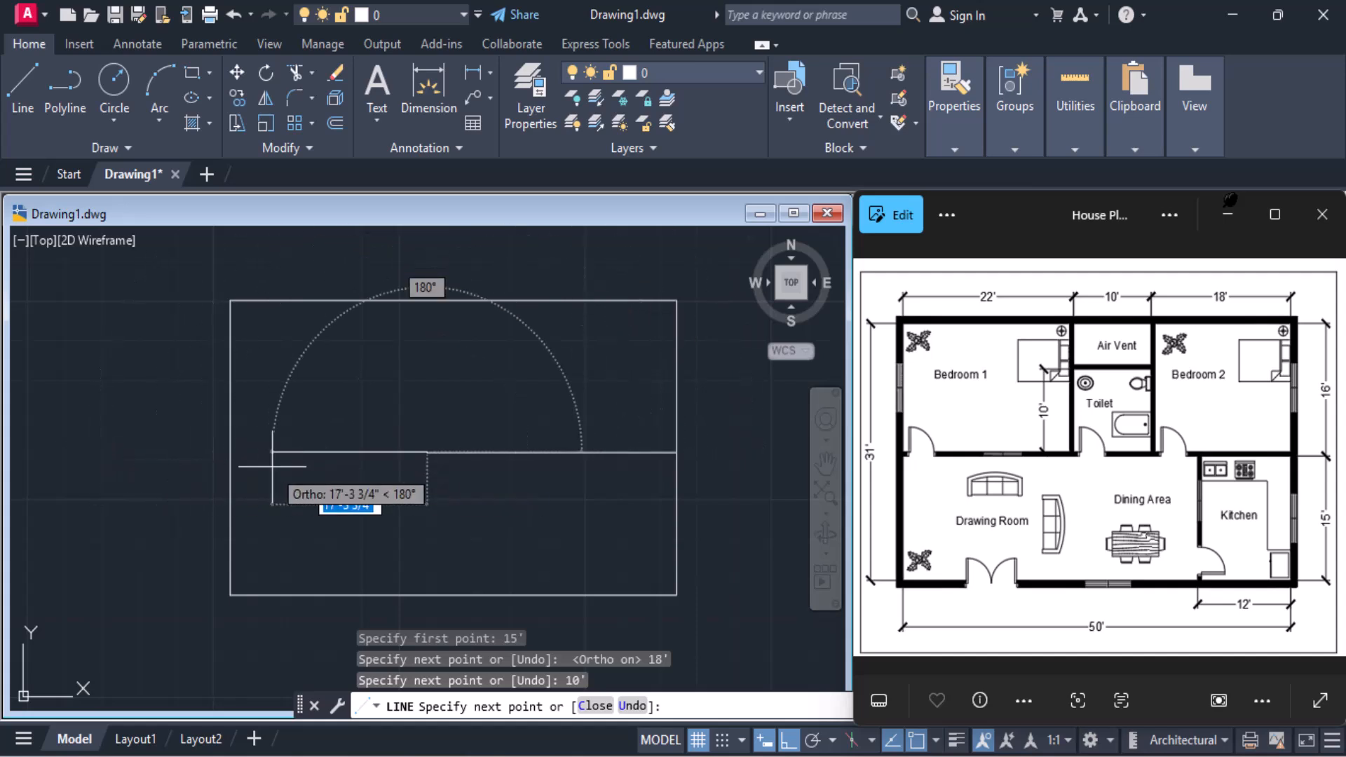
pyautogui.write("22'")
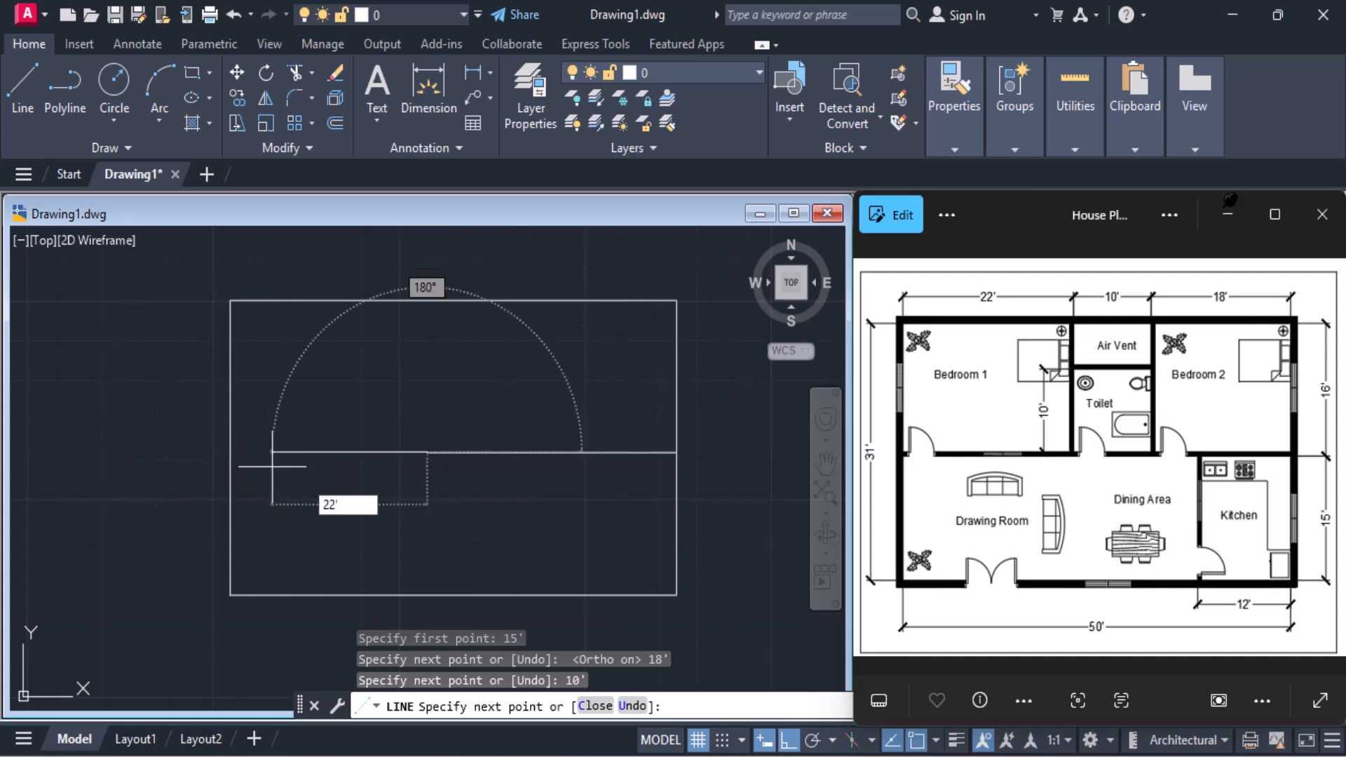
pyautogui.press('Return')
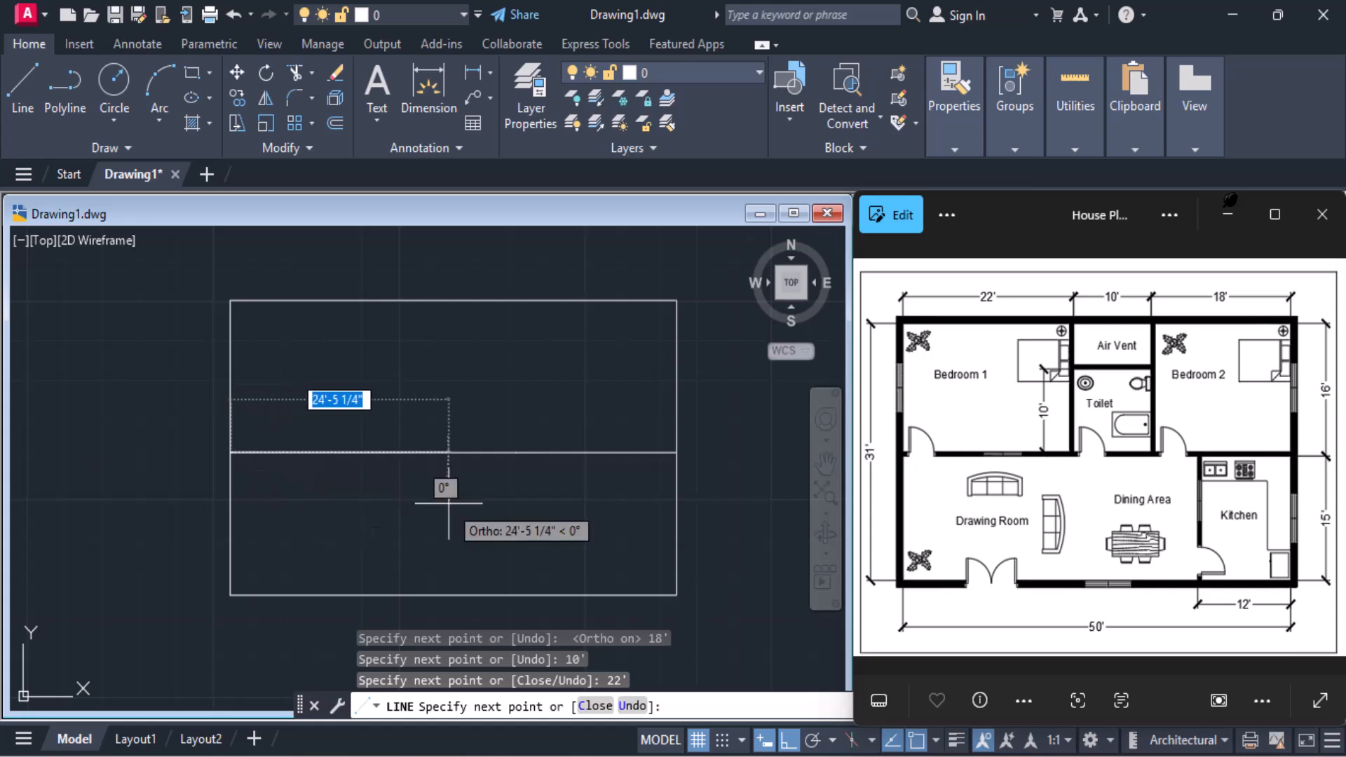
pyautogui.press('Return')
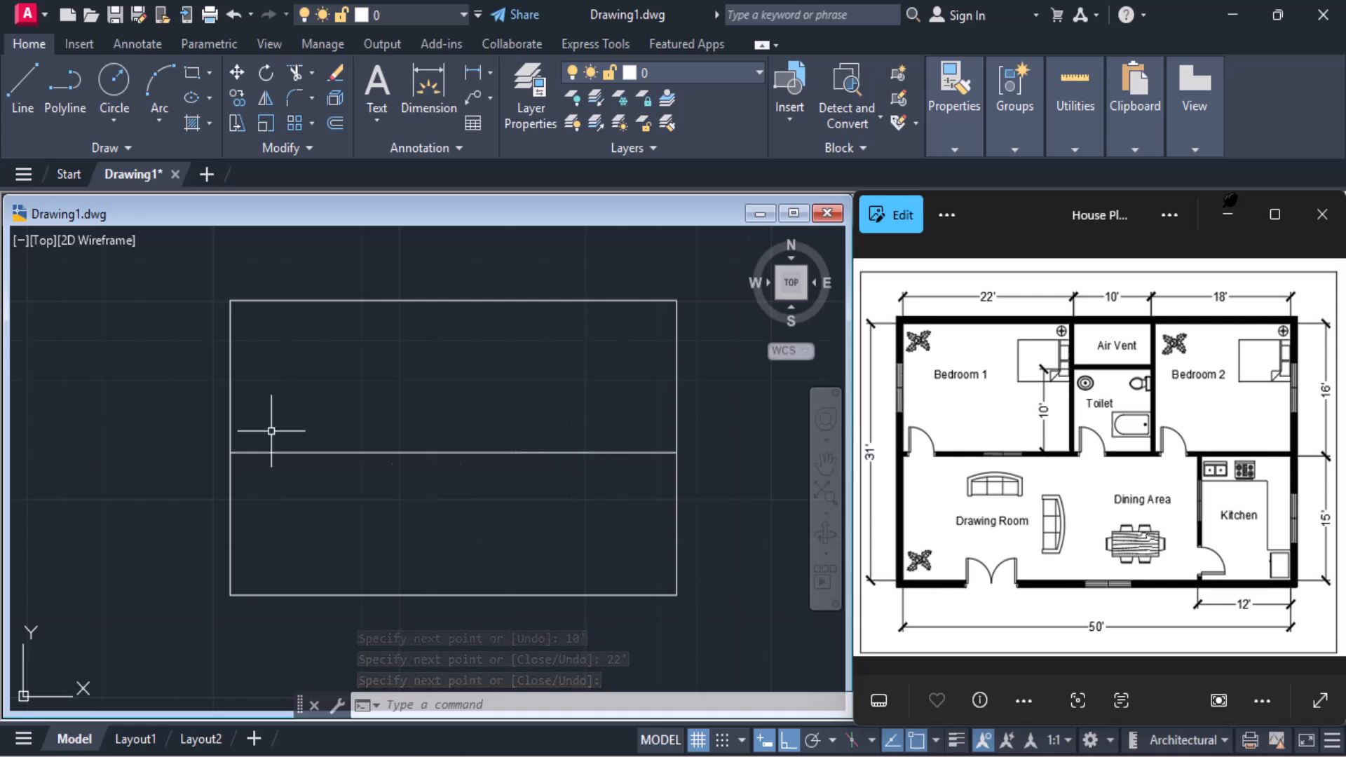
# Draw a vertical line from the junction of the 18' and 10' segments perpendicular to the outline's top edge
pyautogui.click(16, 119)
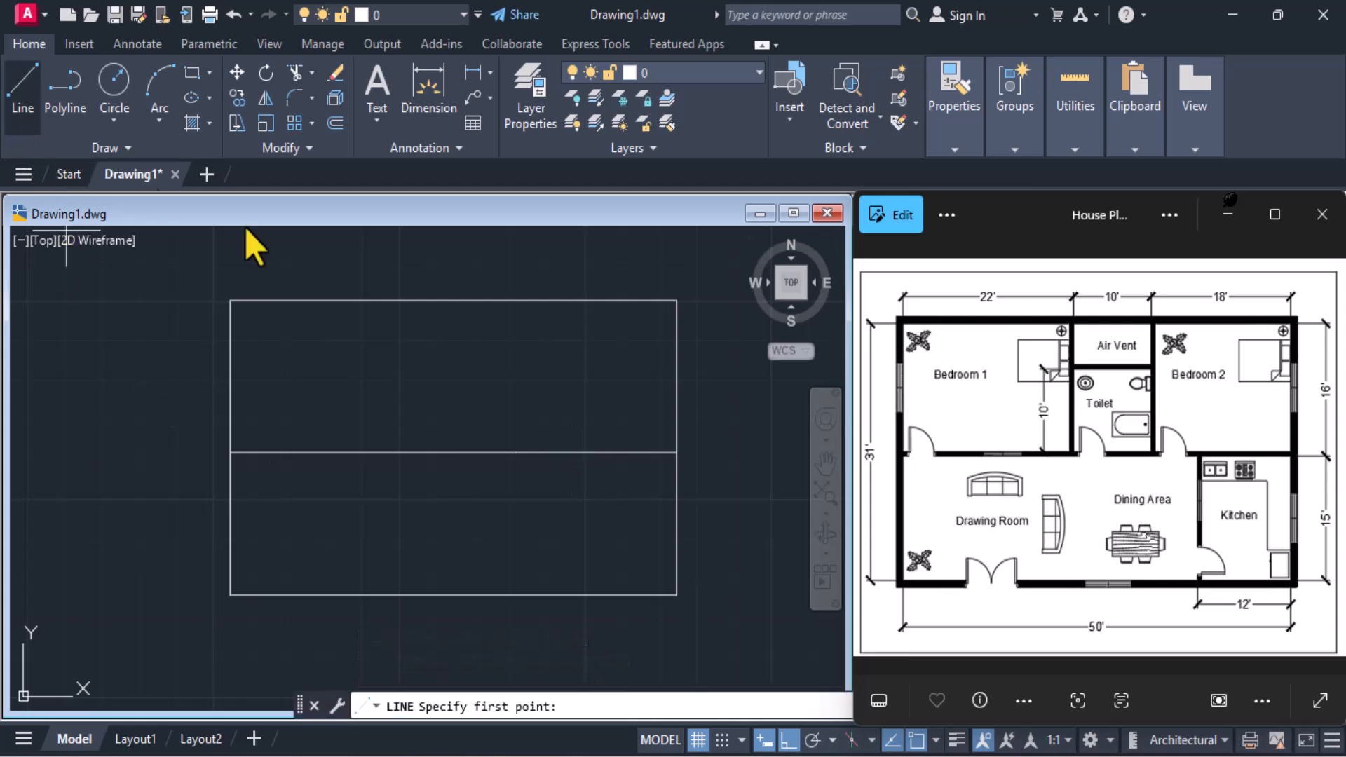
pyautogui.click(516, 452)
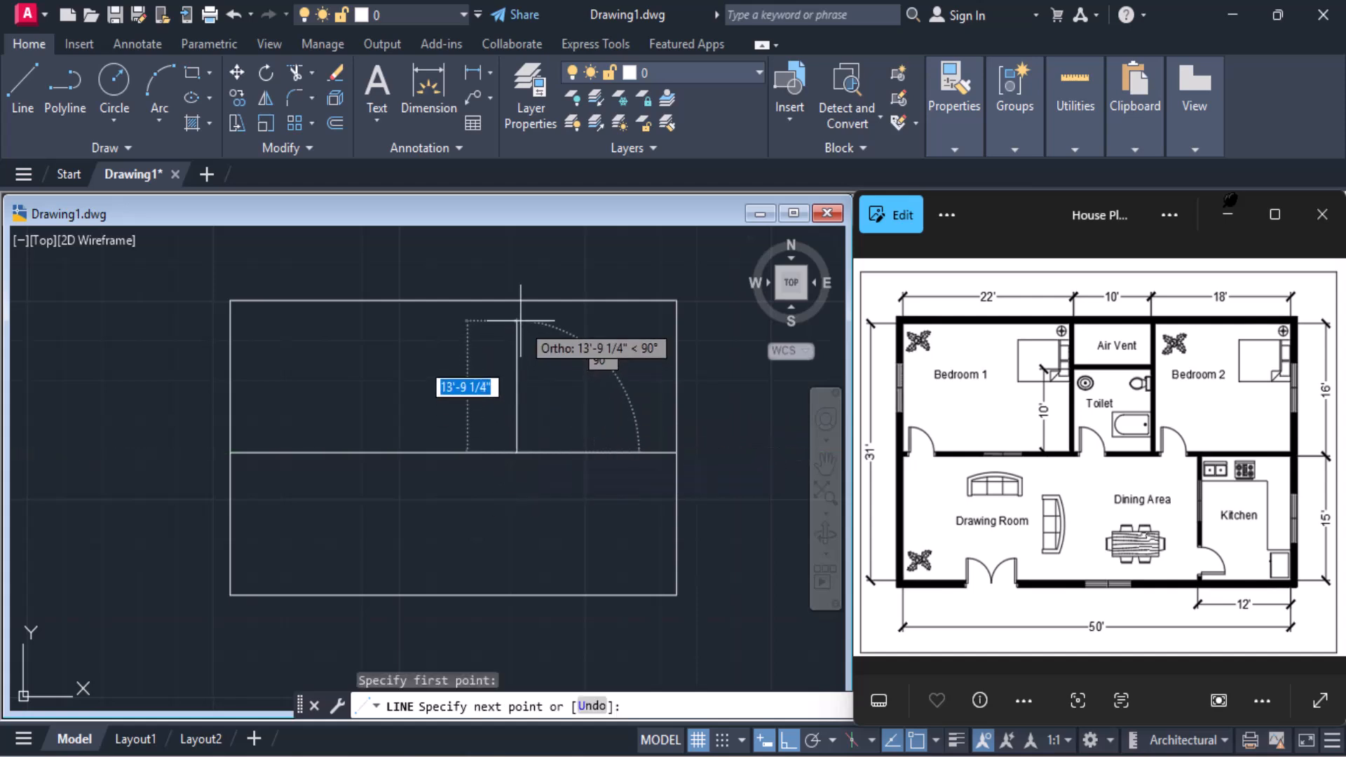
pyautogui.write('pe')
pyautogui.write('r')
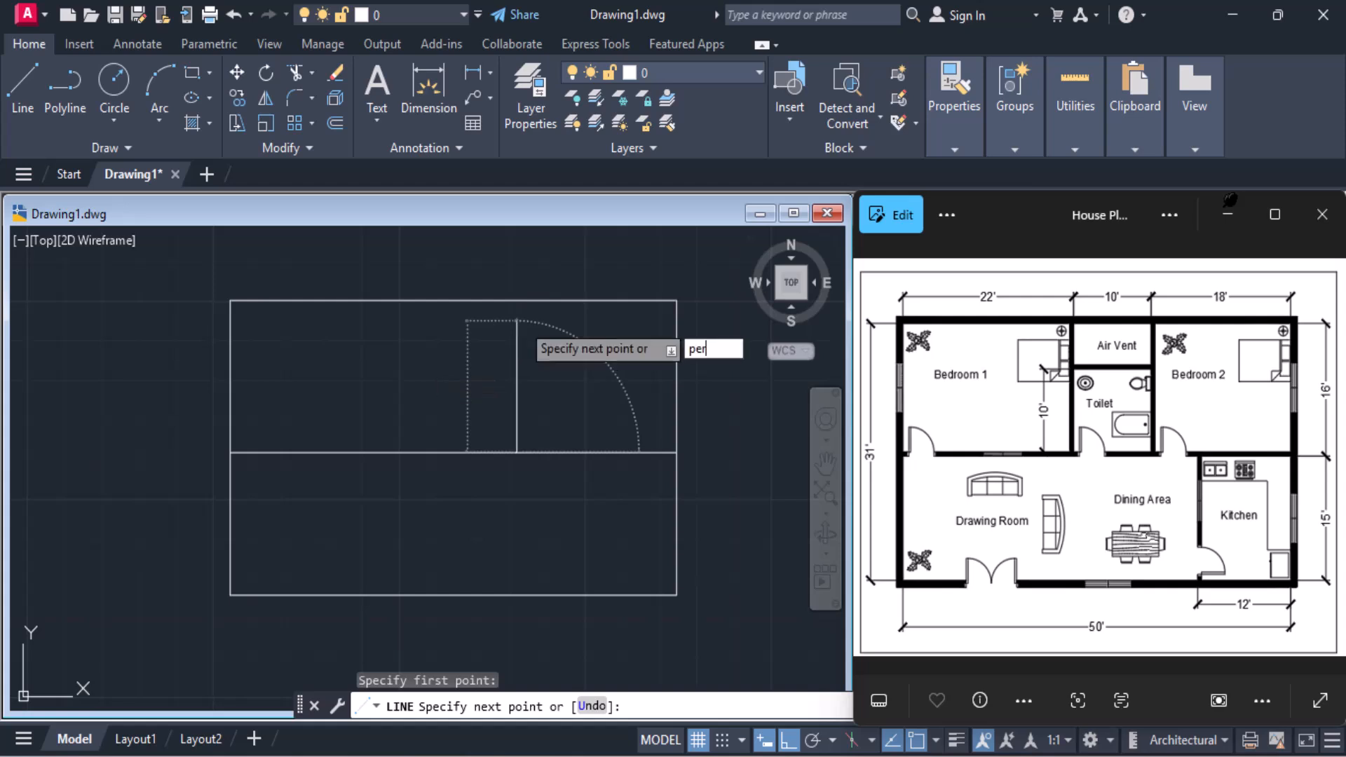
pyautogui.press('Return')
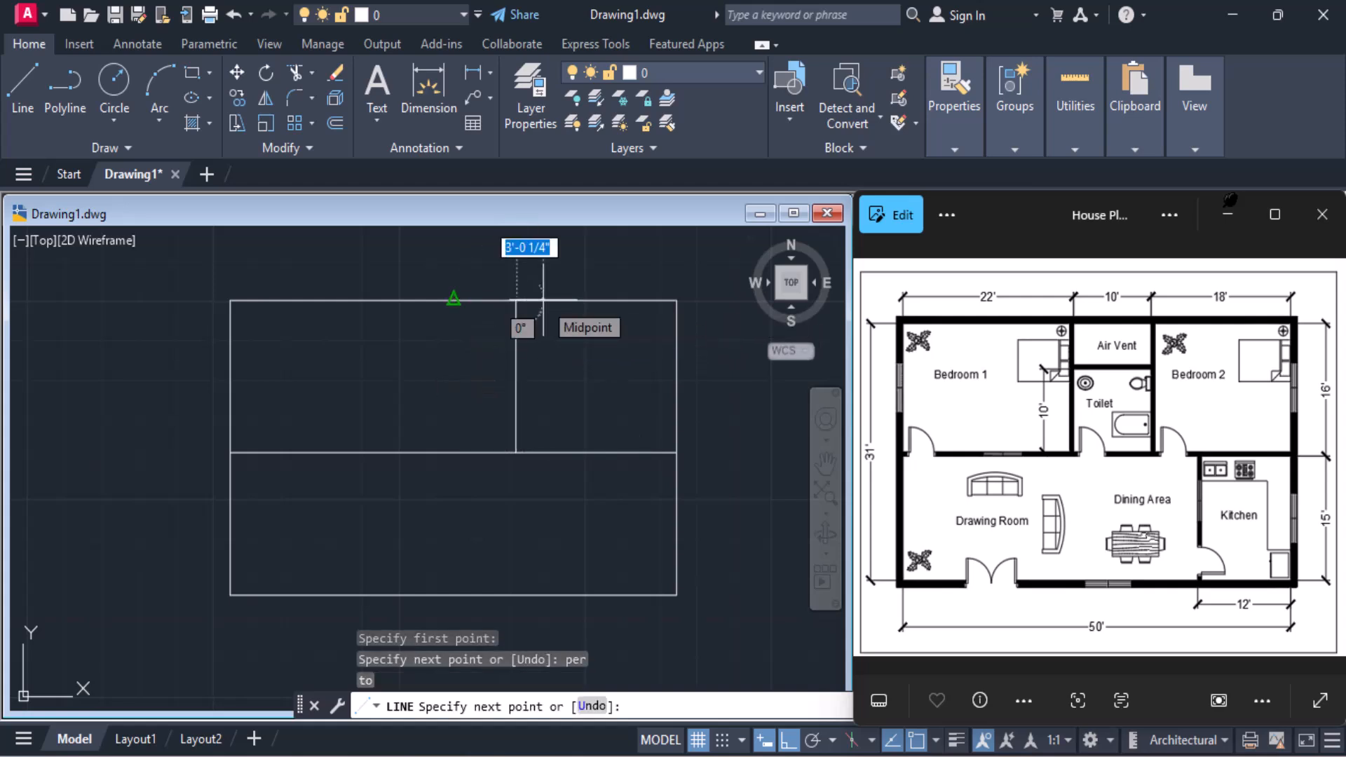
pyautogui.click(543, 300)
pyautogui.press('Return')
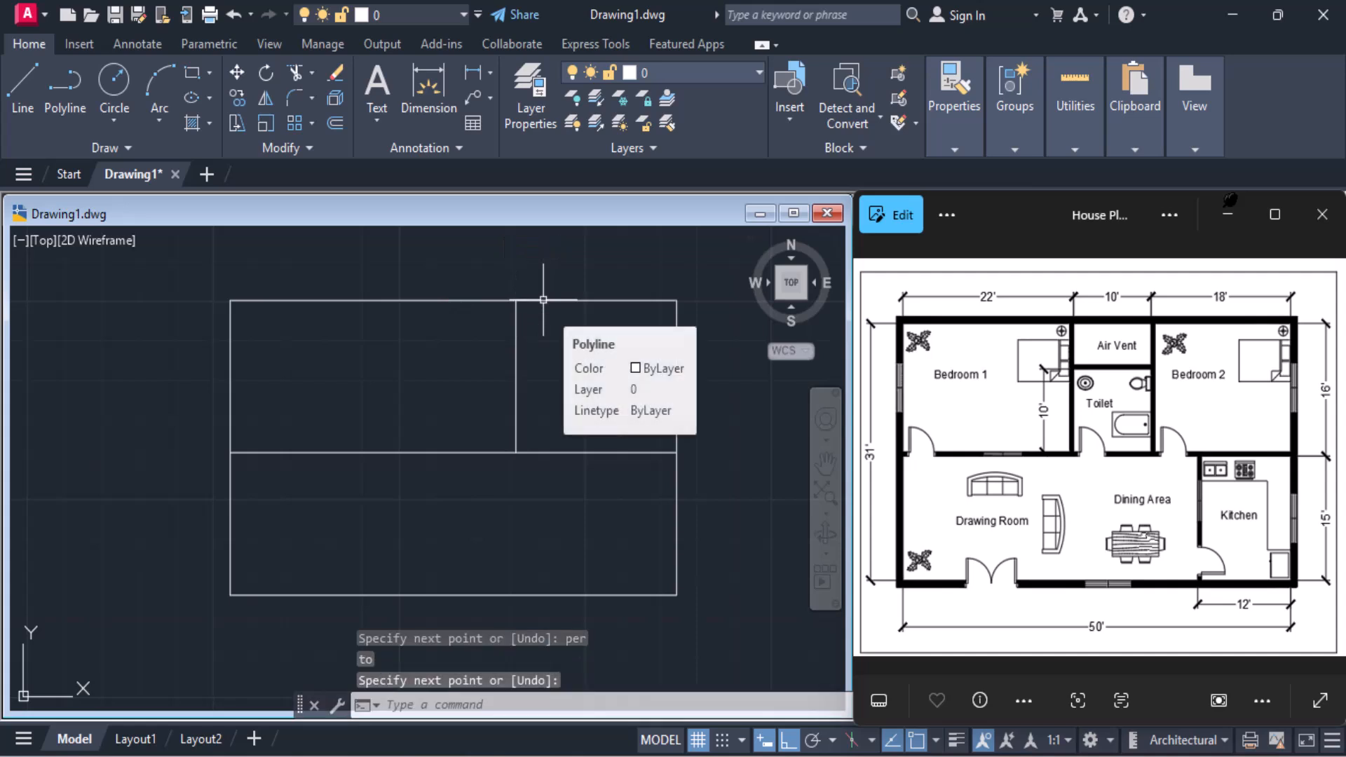
# Draw a vertical line from the junction of the 10' and 22' segments perpendicular to the outline's top edge
pyautogui.click(18, 112)
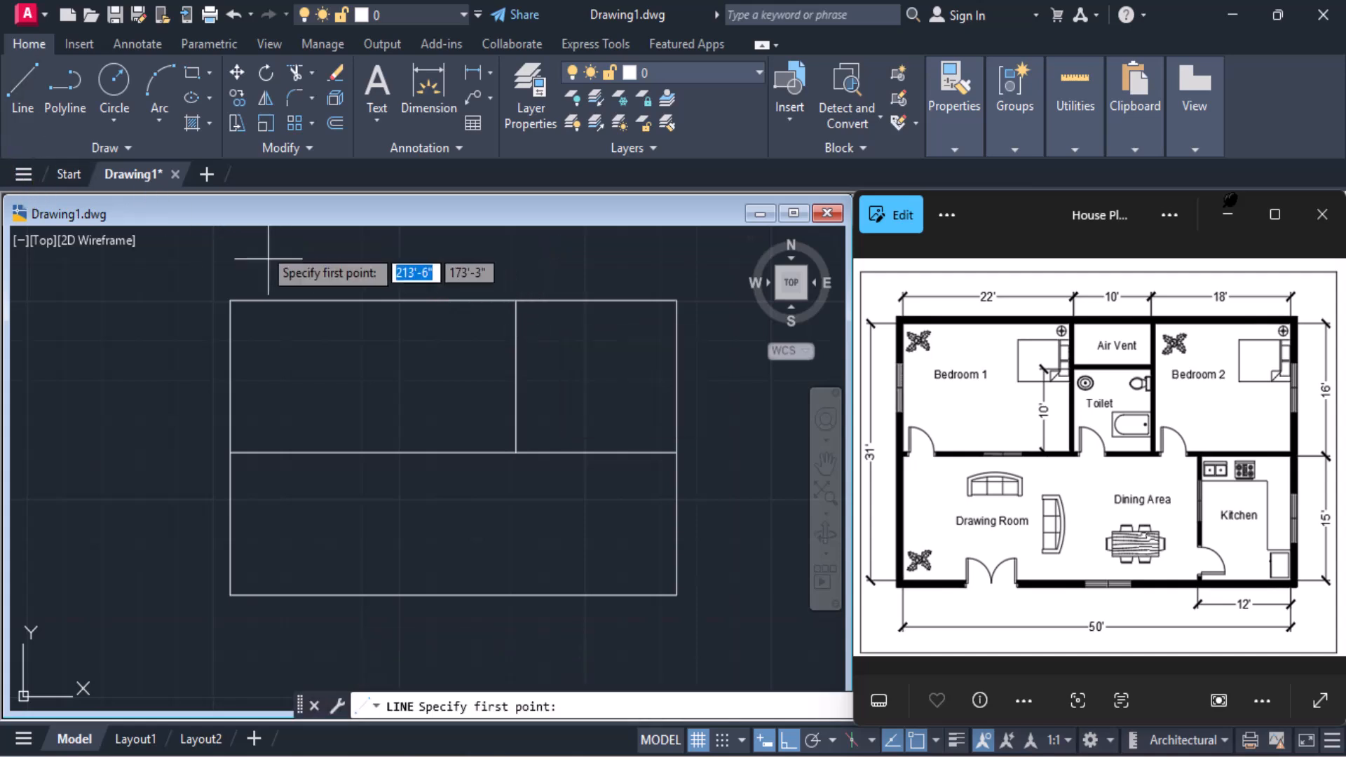
pyautogui.click(427, 452)
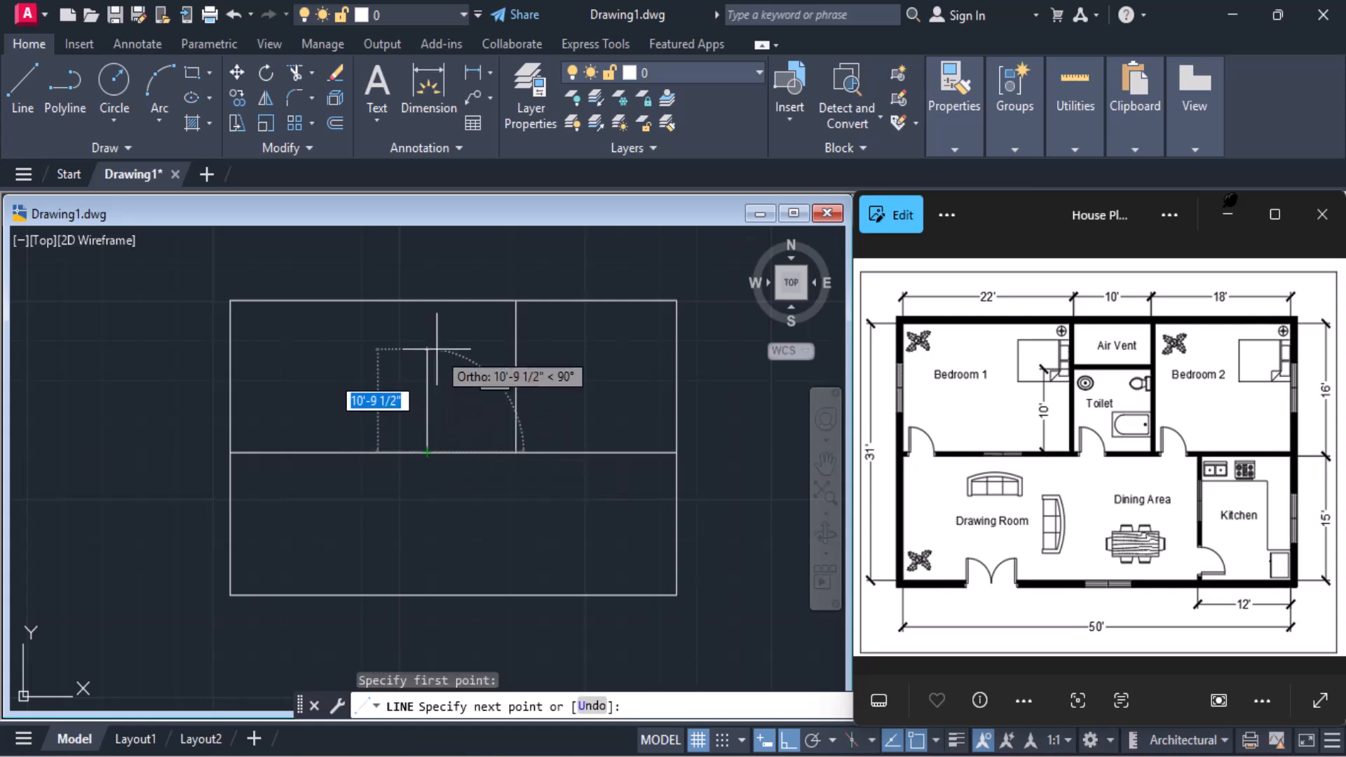
pyautogui.write('per')
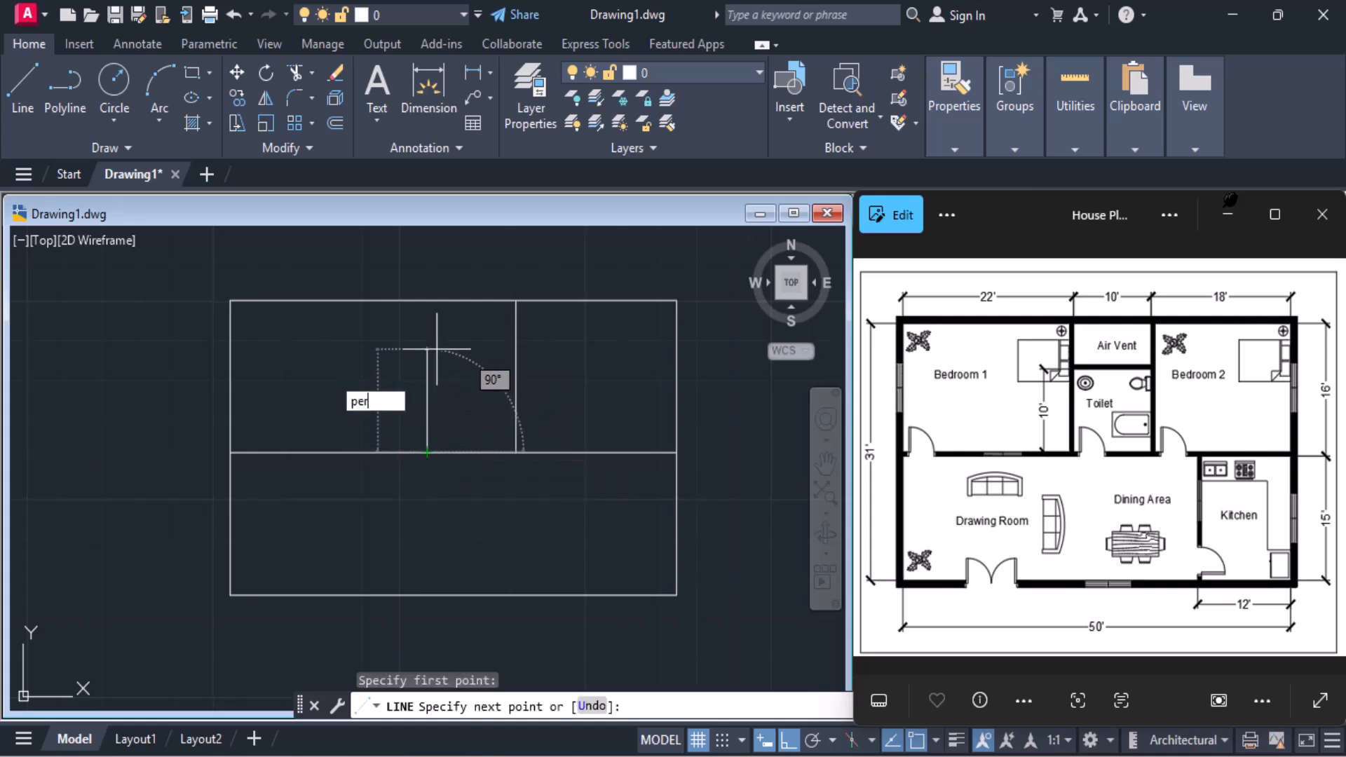
pyautogui.press('Return')
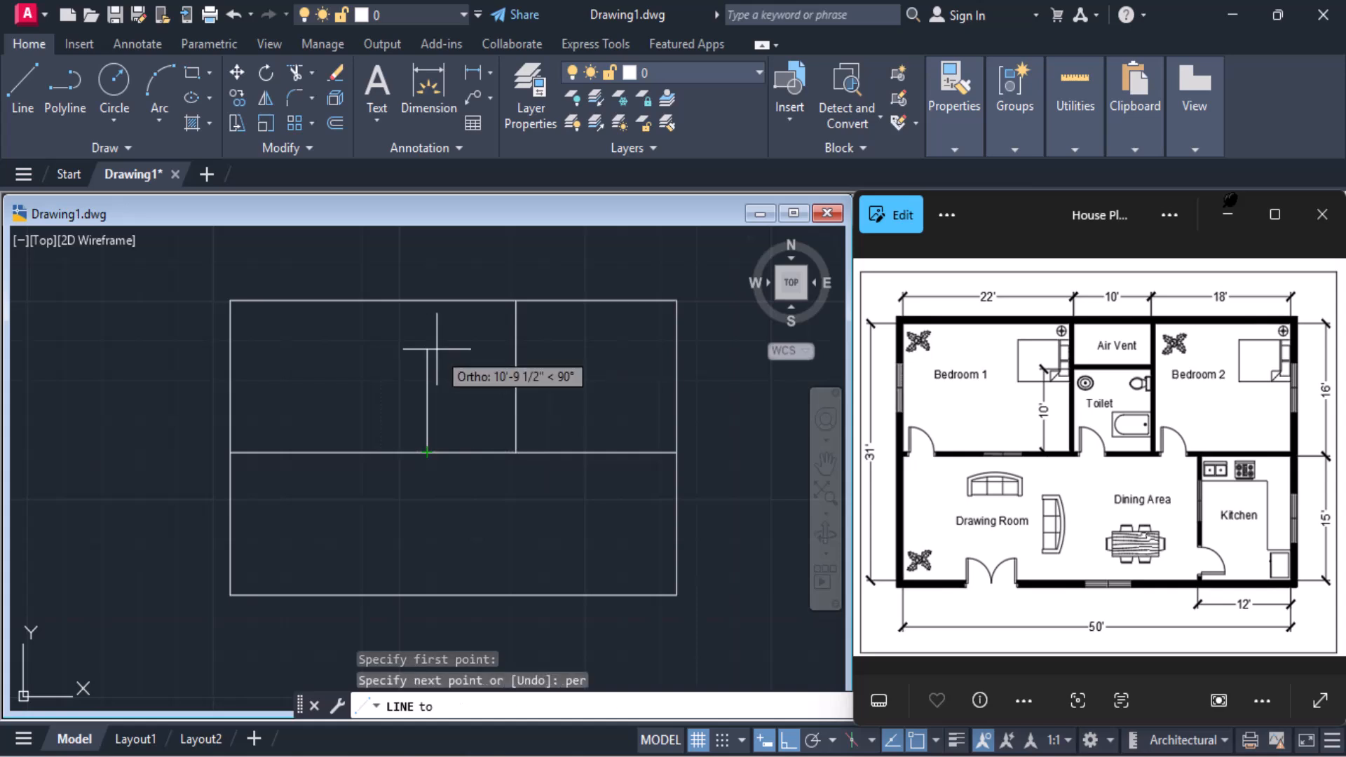
pyautogui.click(429, 302)
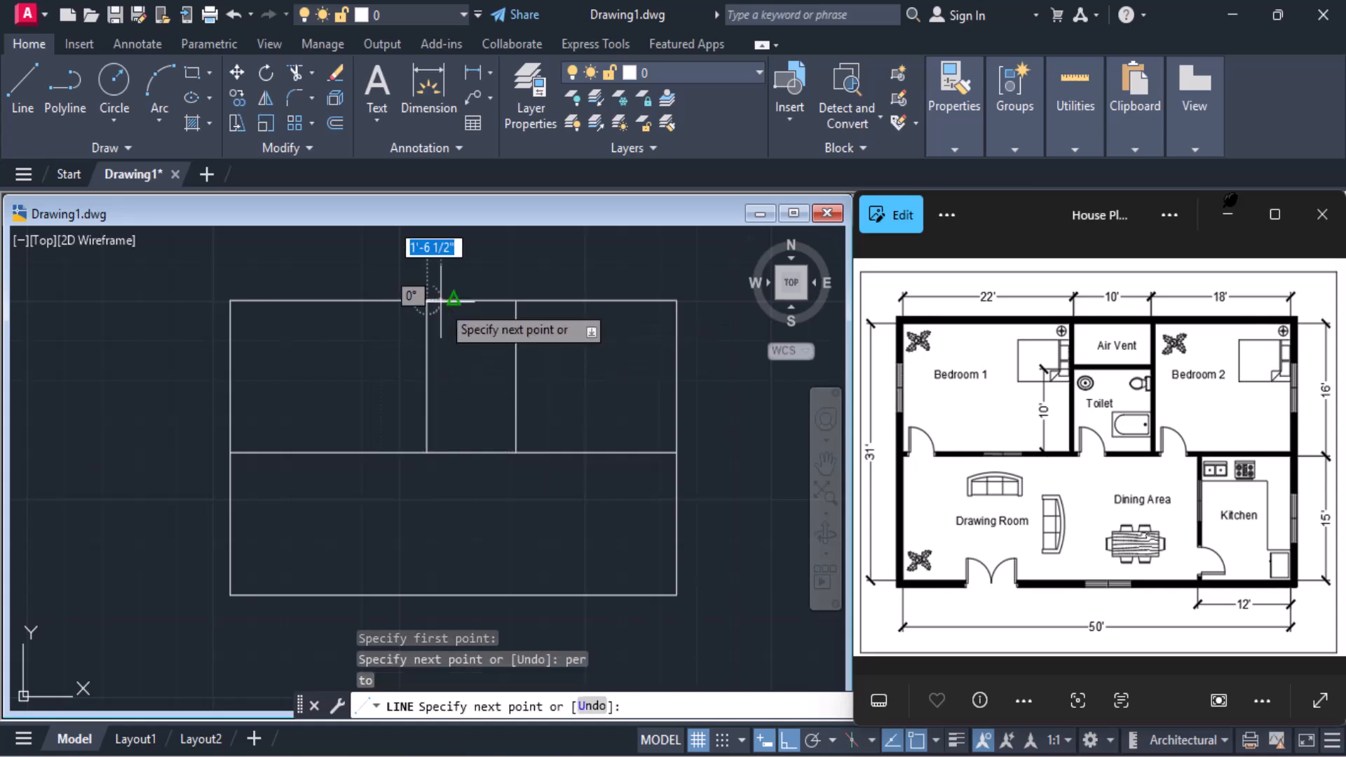
pyautogui.press('Return')
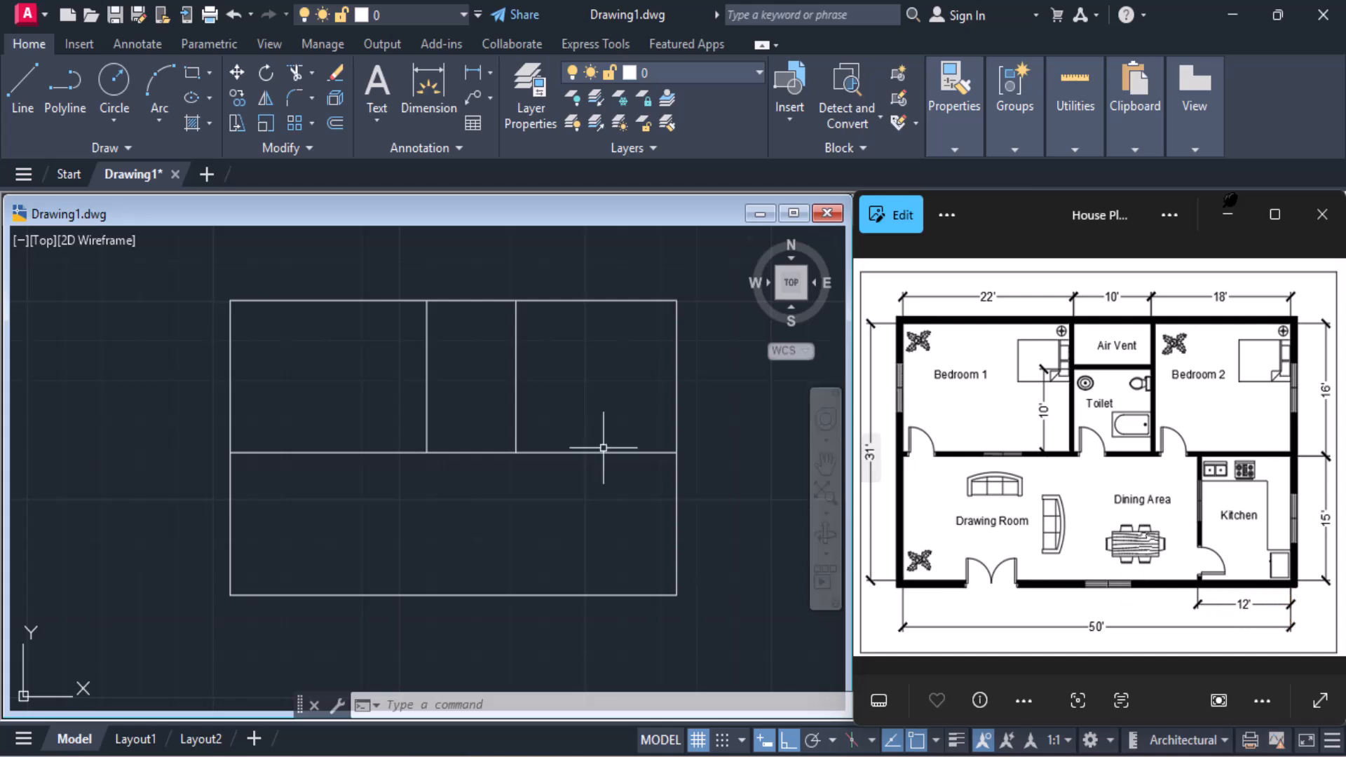
# Draw the kitchen's vertical partition from 12' left of the outline's lower-right corner perpendicular to the horizontal partition line
pyautogui.click(10, 107)
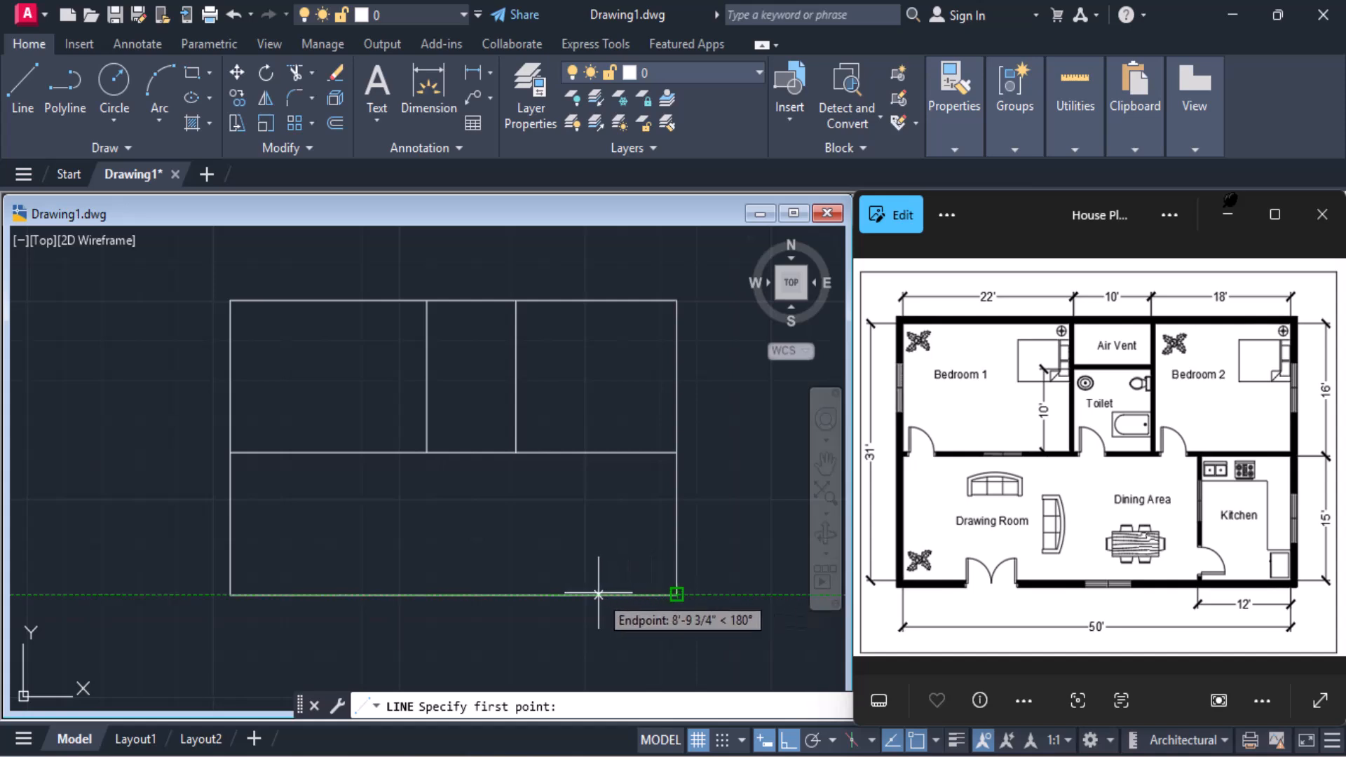
pyautogui.write('12')
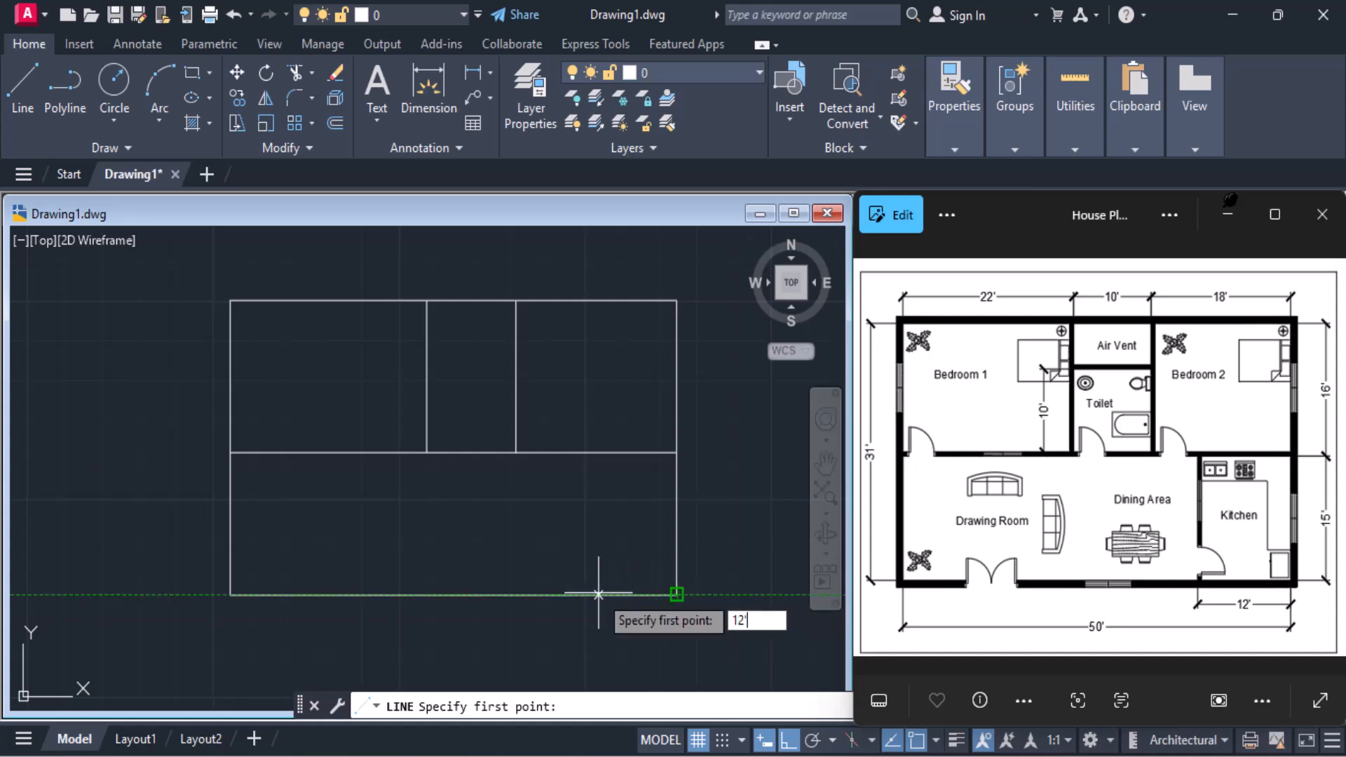
pyautogui.press('Return')
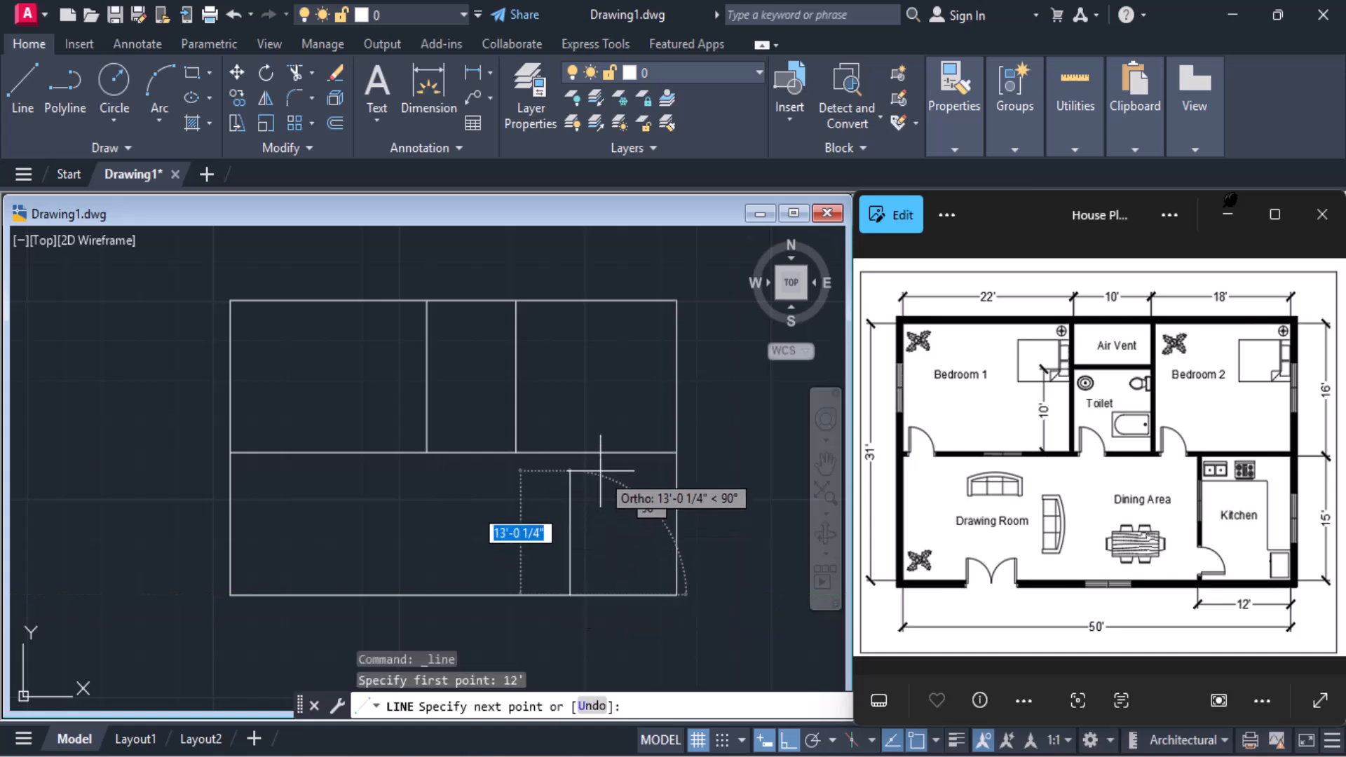
pyautogui.write('per')
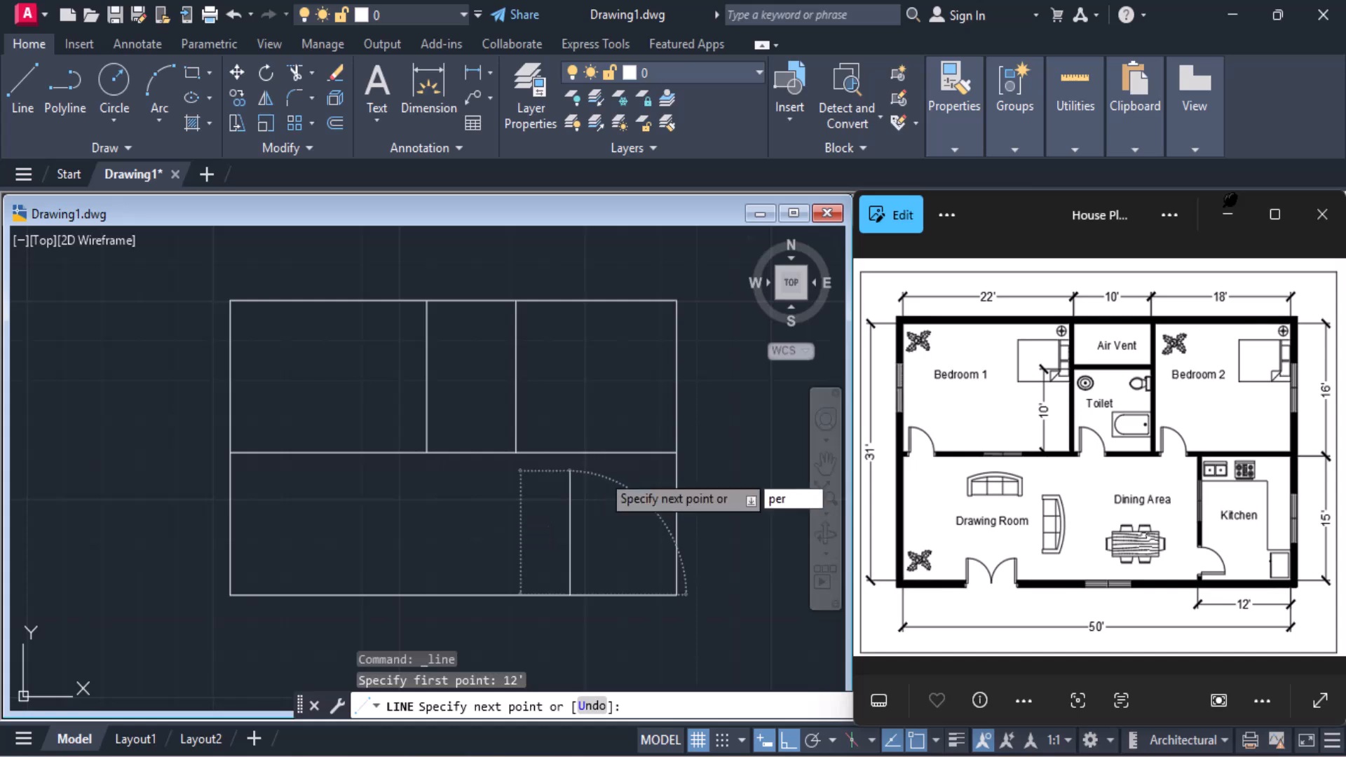
pyautogui.press('Return')
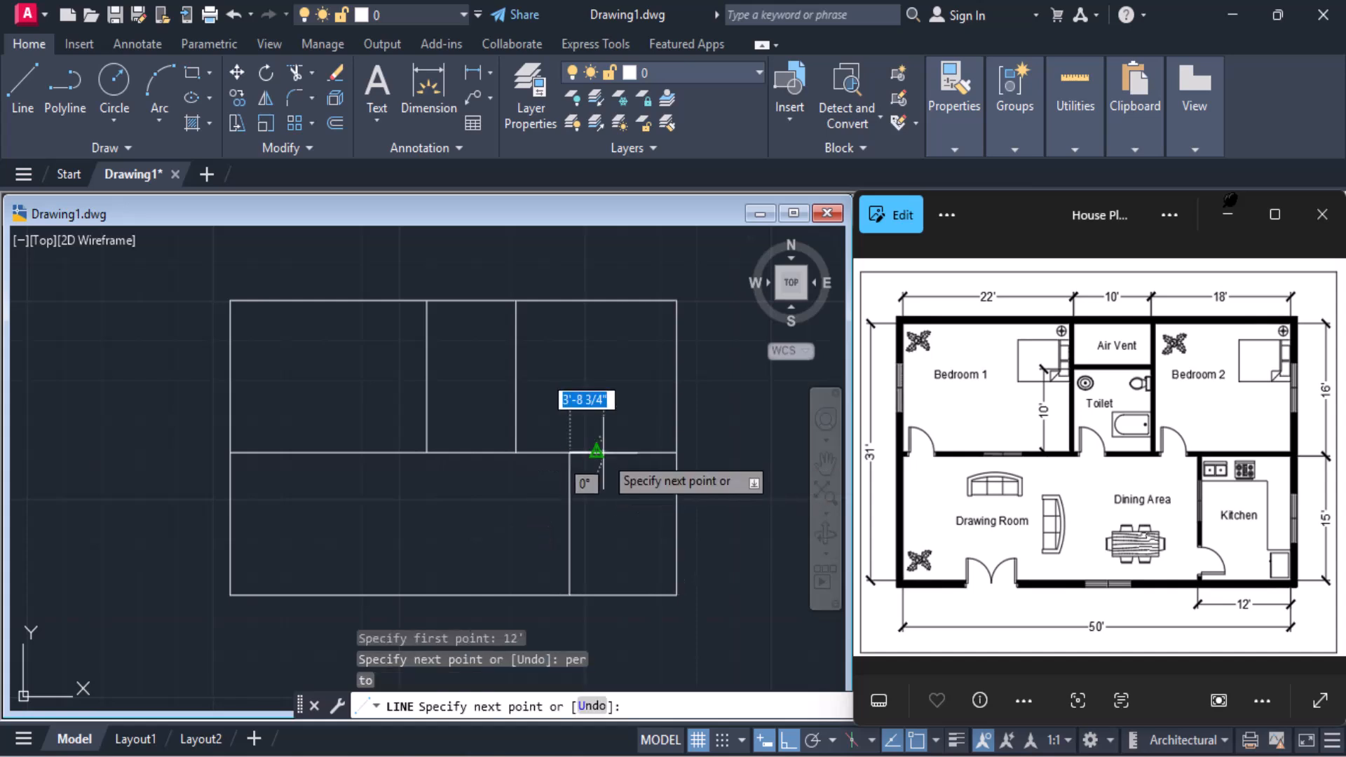
pyautogui.press('Return')
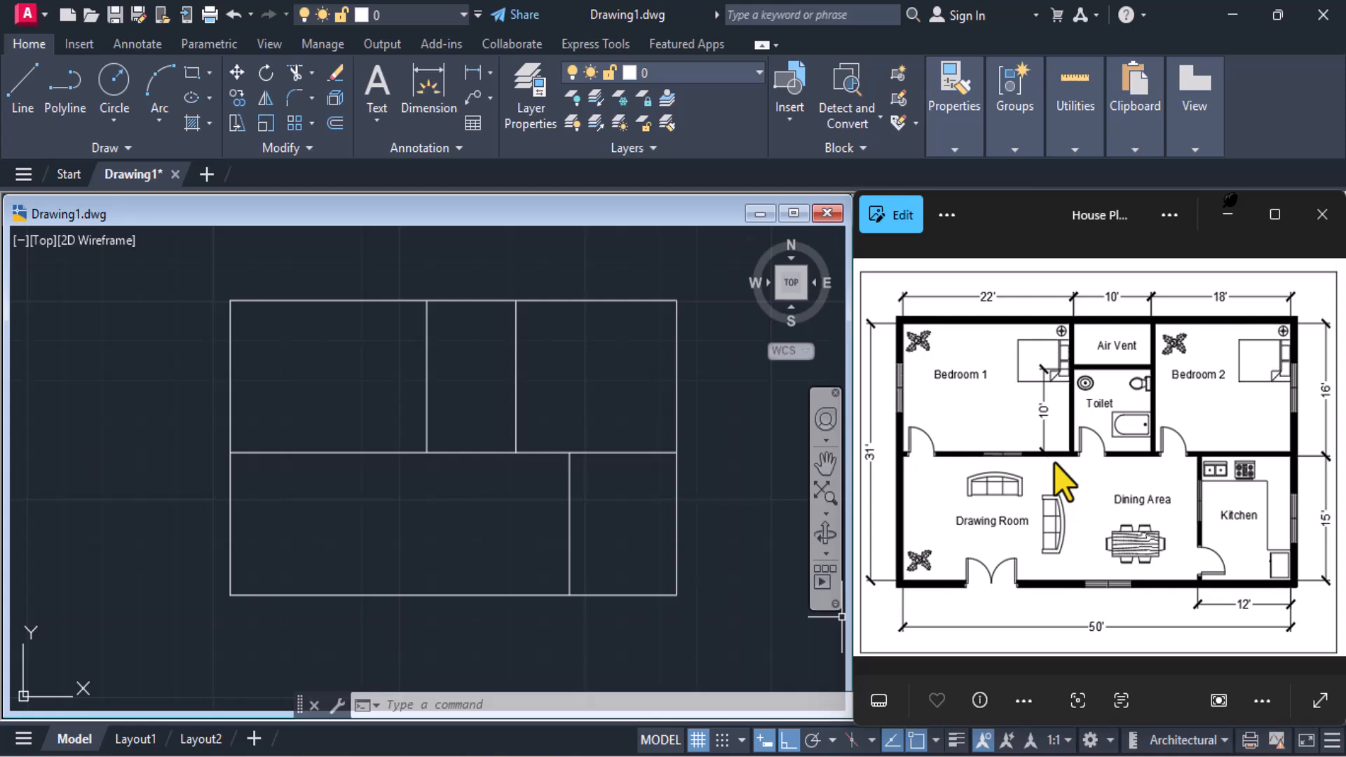
# Offset the outer rectangle 10" outward to form the exterior wall thickness
pyautogui.click(468, 705)
pyautogui.write('o')
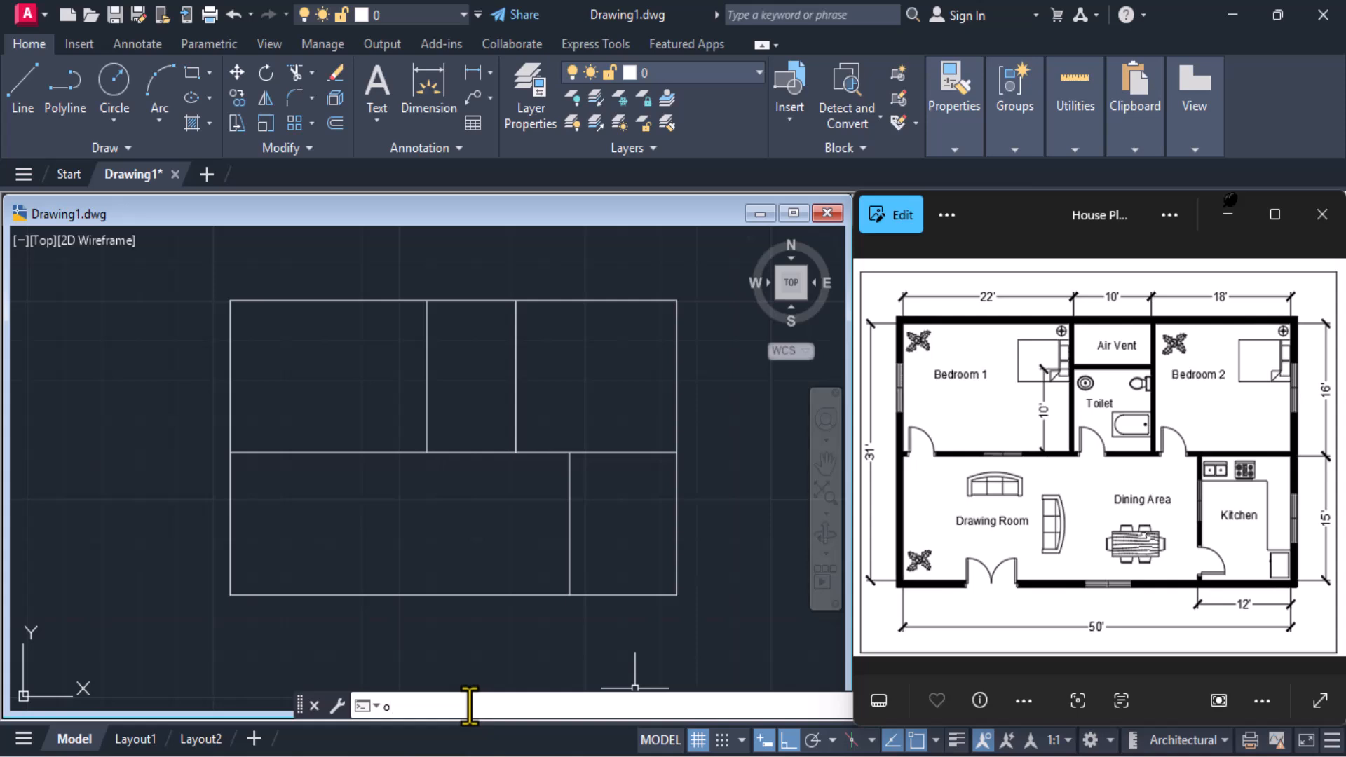
pyautogui.press('Return')
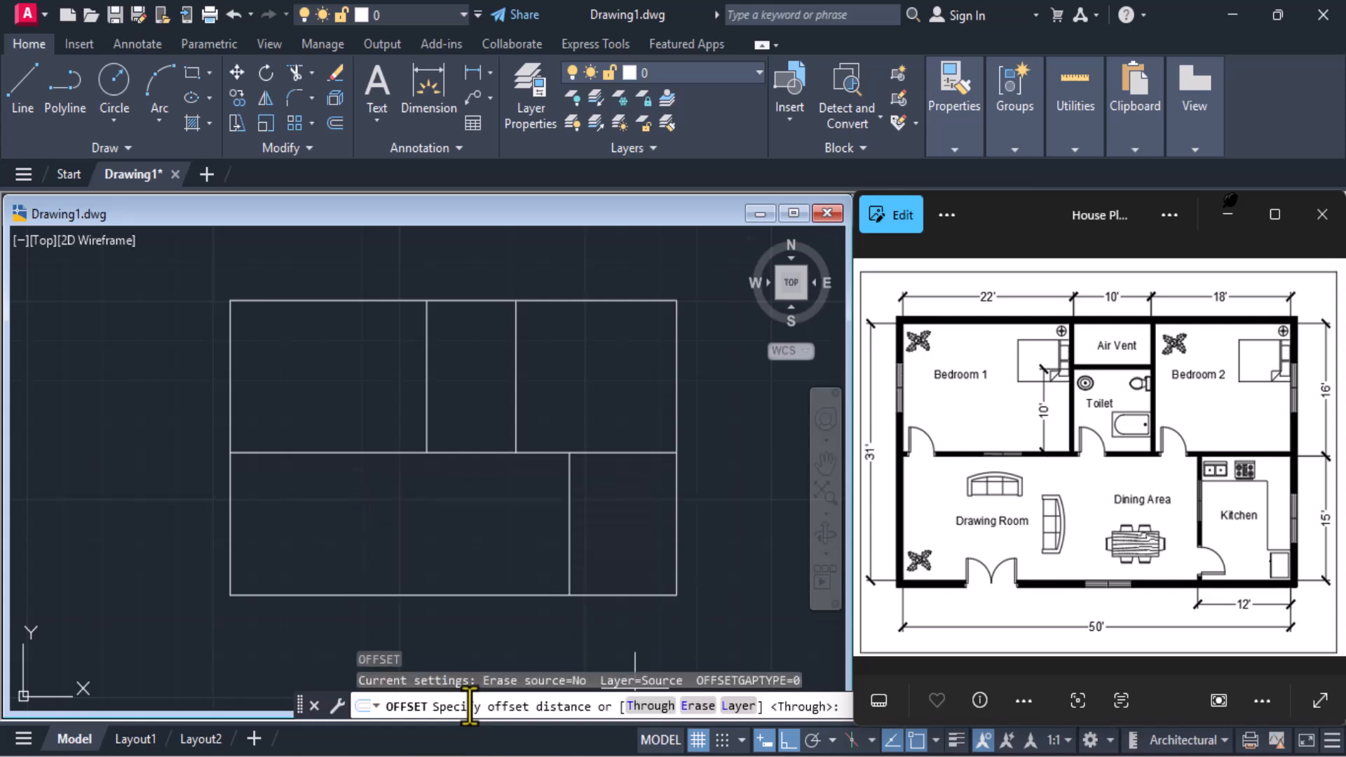
pyautogui.write('1')
pyautogui.press('Return')
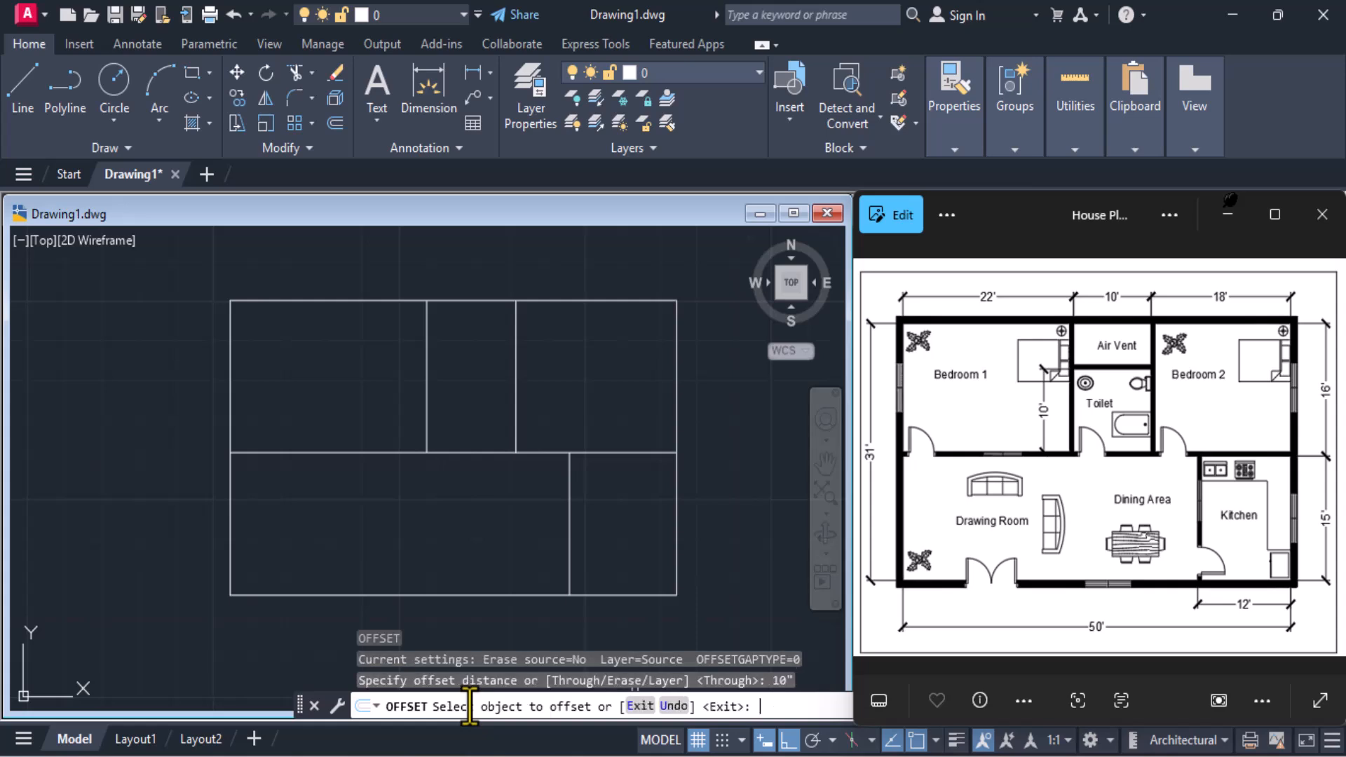
pyautogui.click(308, 300)
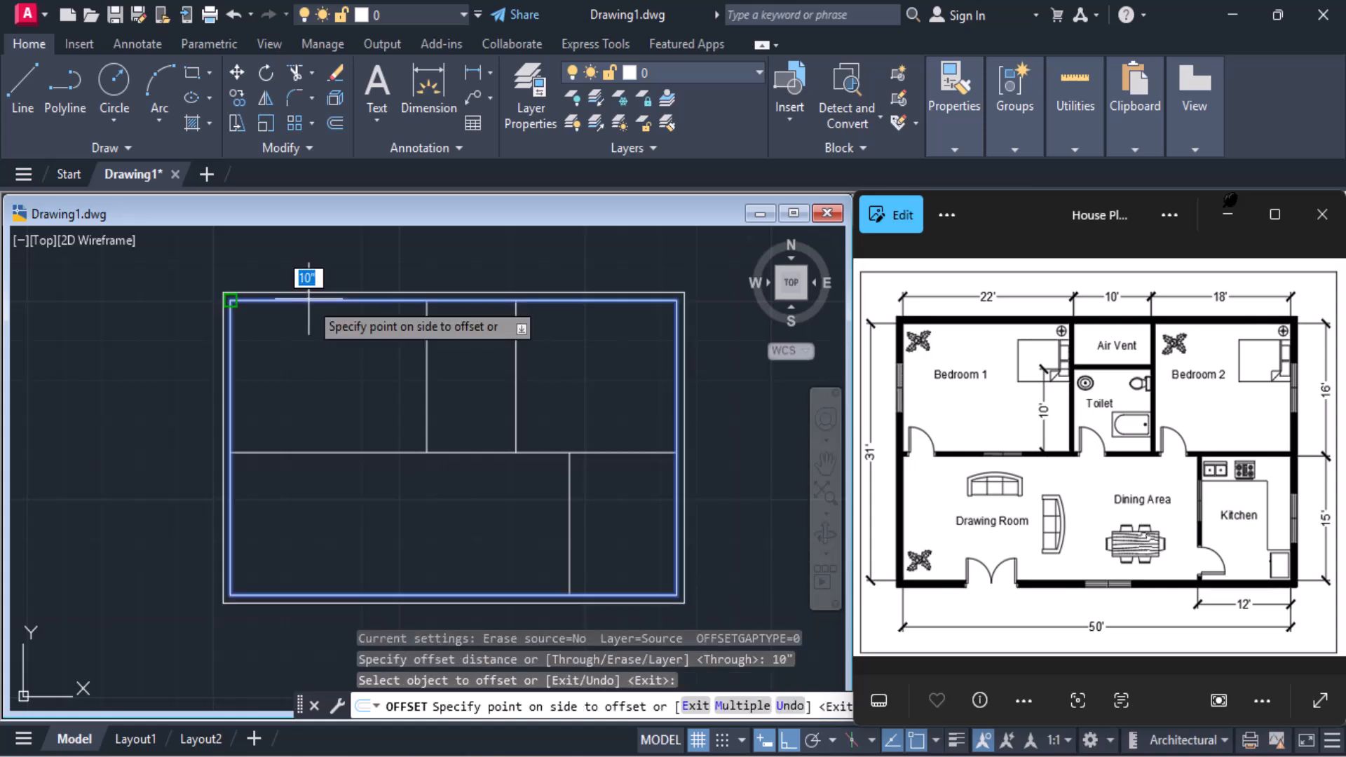
pyautogui.click(319, 258)
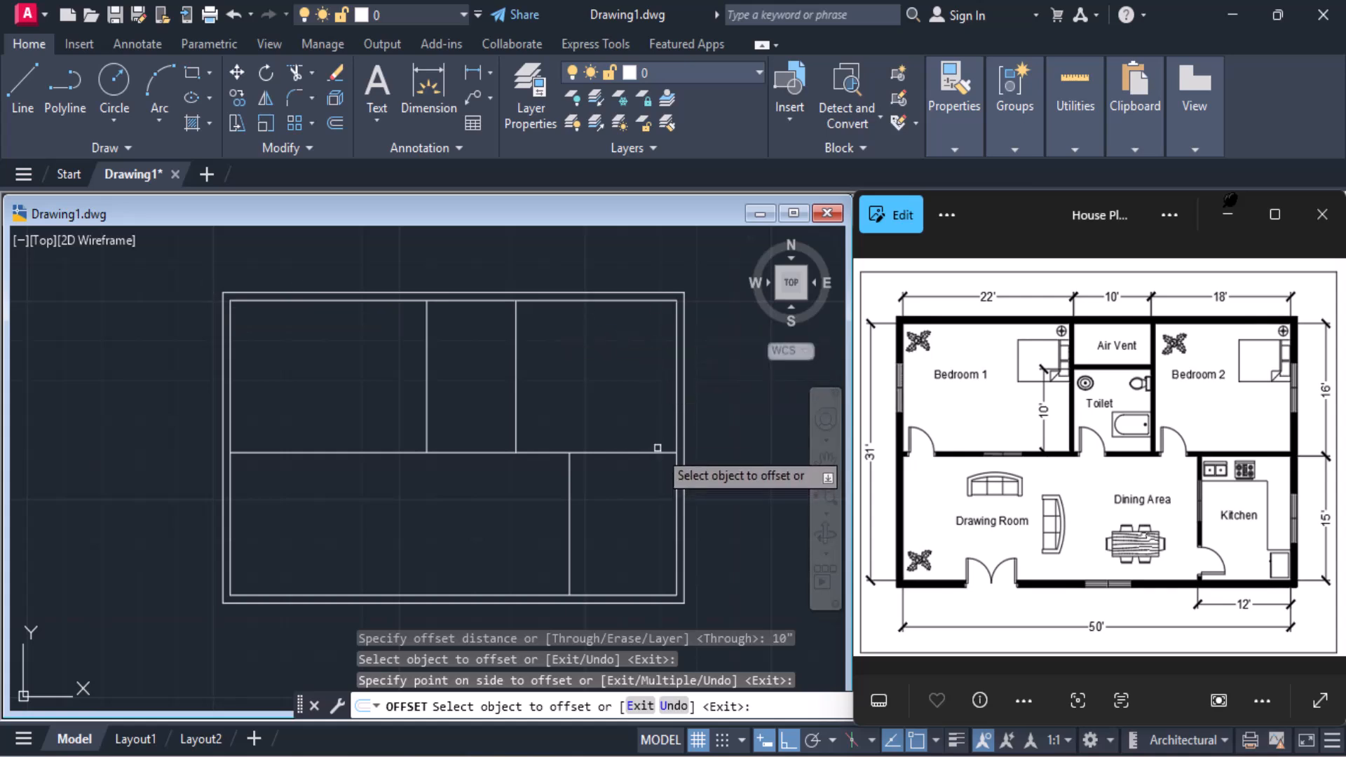
pyautogui.press('Return')
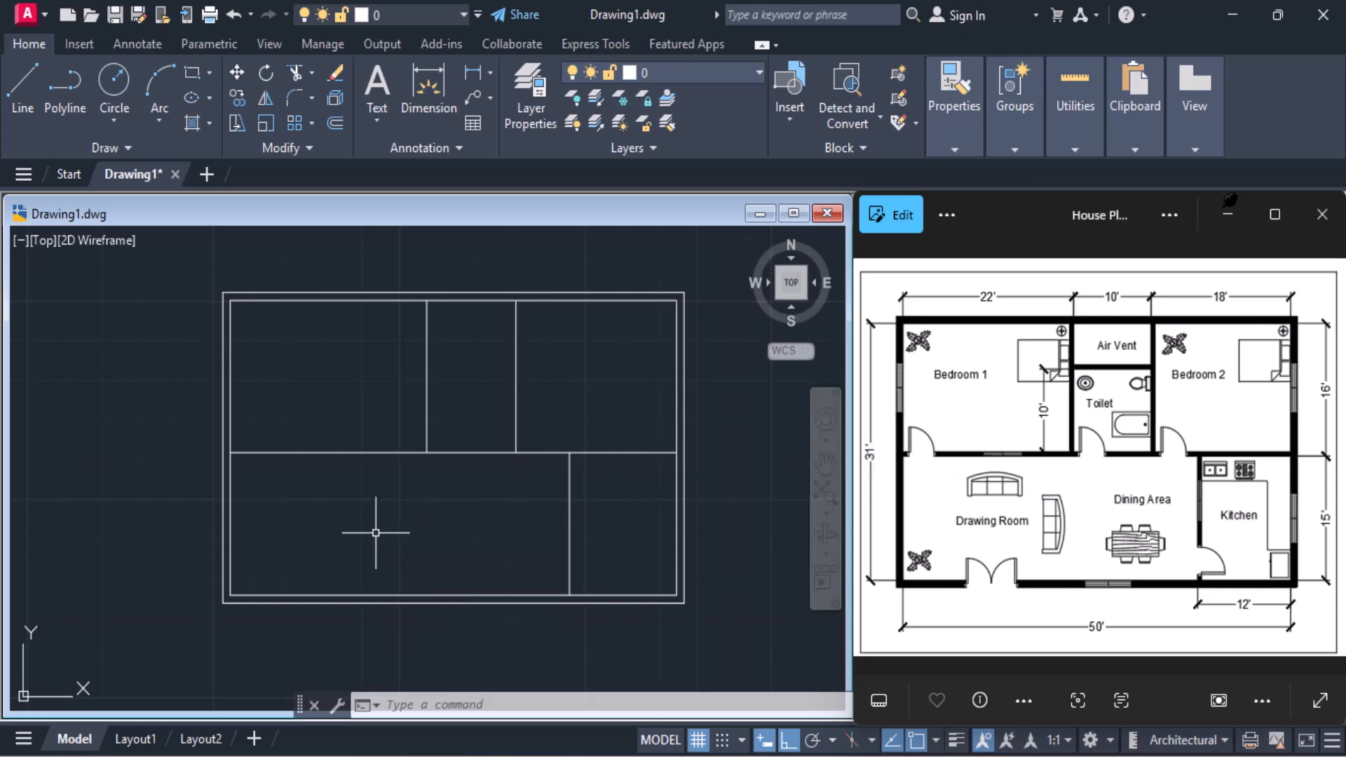
# Offset the three segments of the horizontal partition line 6" upward to form the interior wall
pyautogui.write('O')
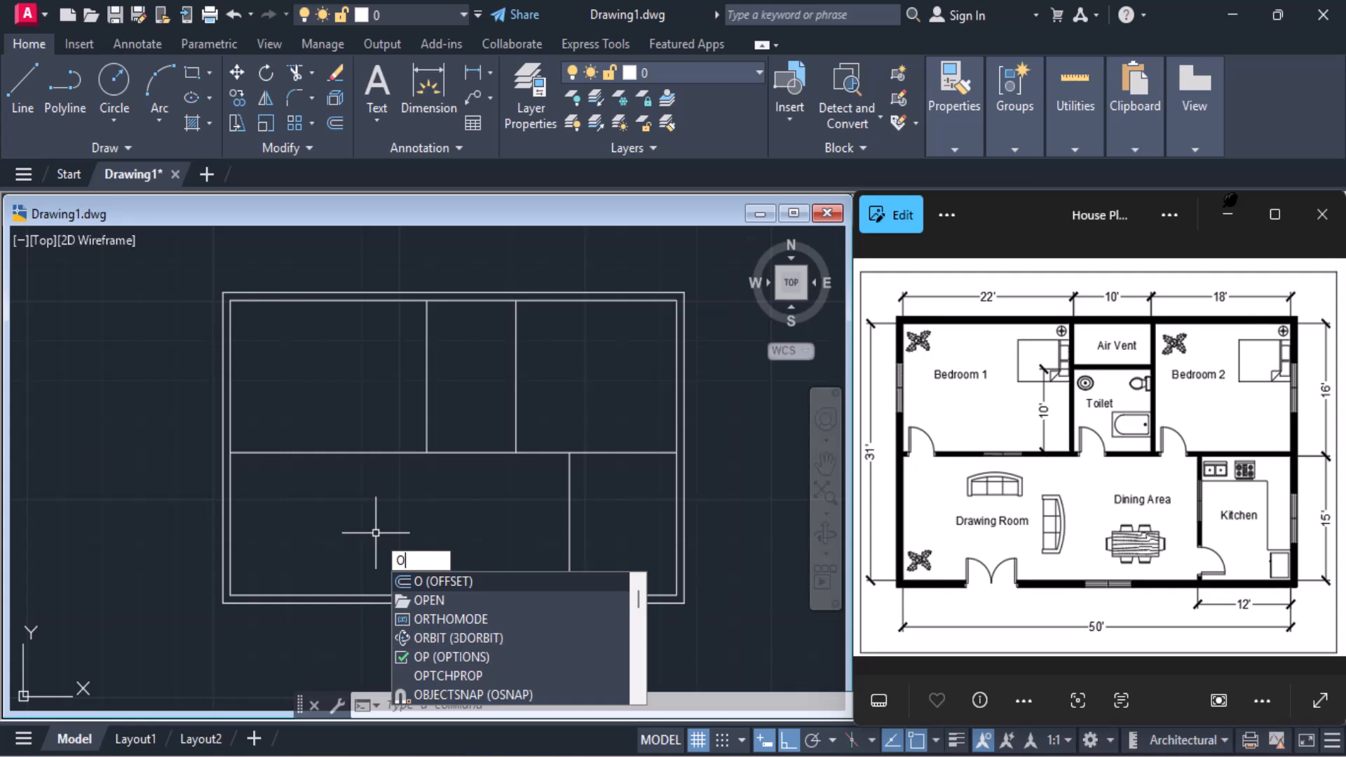
pyautogui.press('Return')
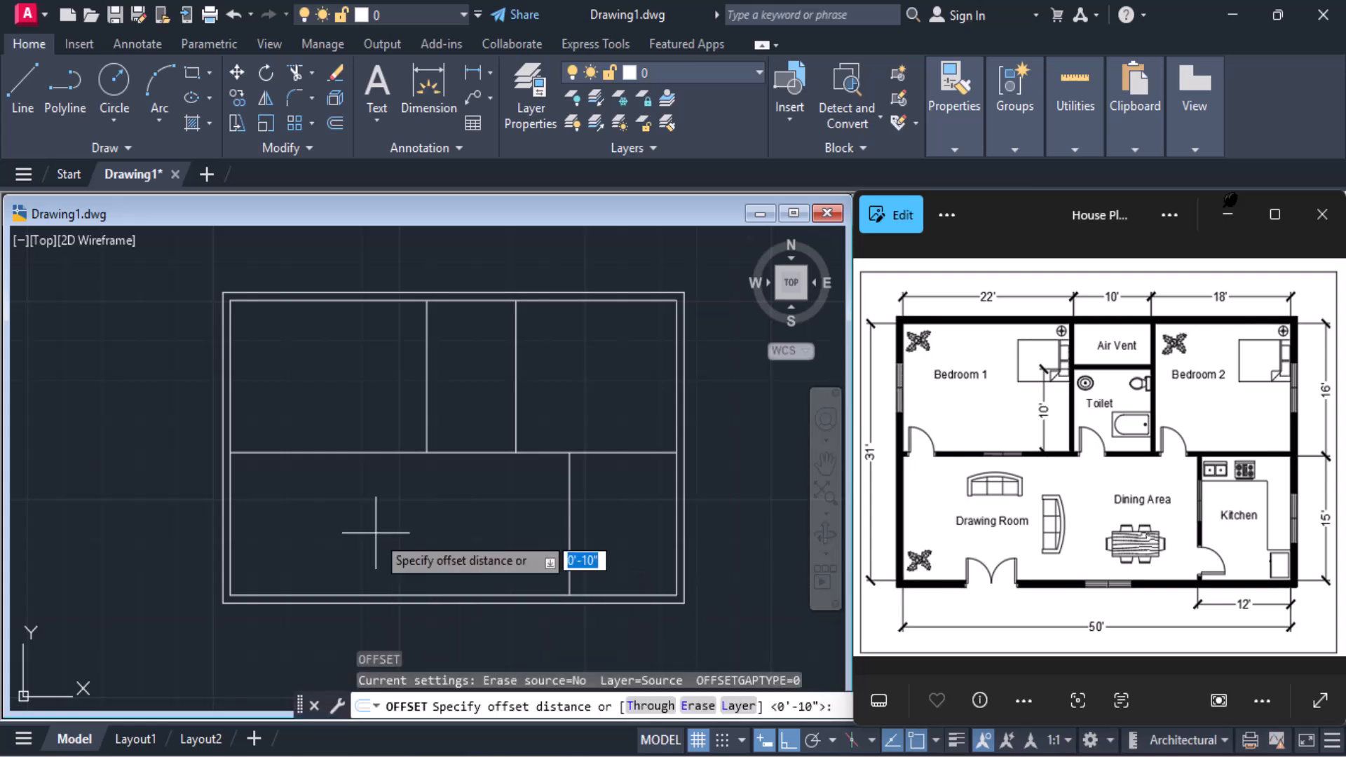
pyautogui.write('6"')
pyautogui.press('Return')
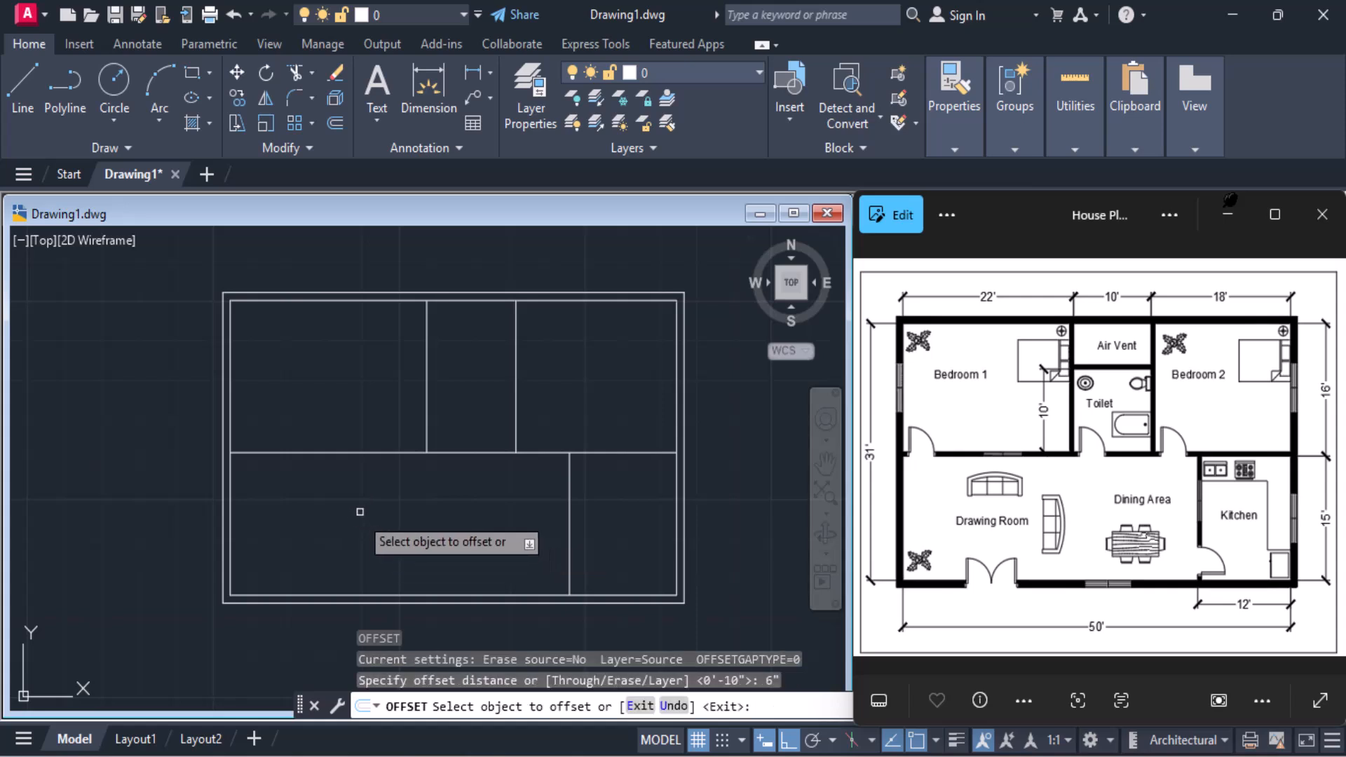
pyautogui.click(346, 452)
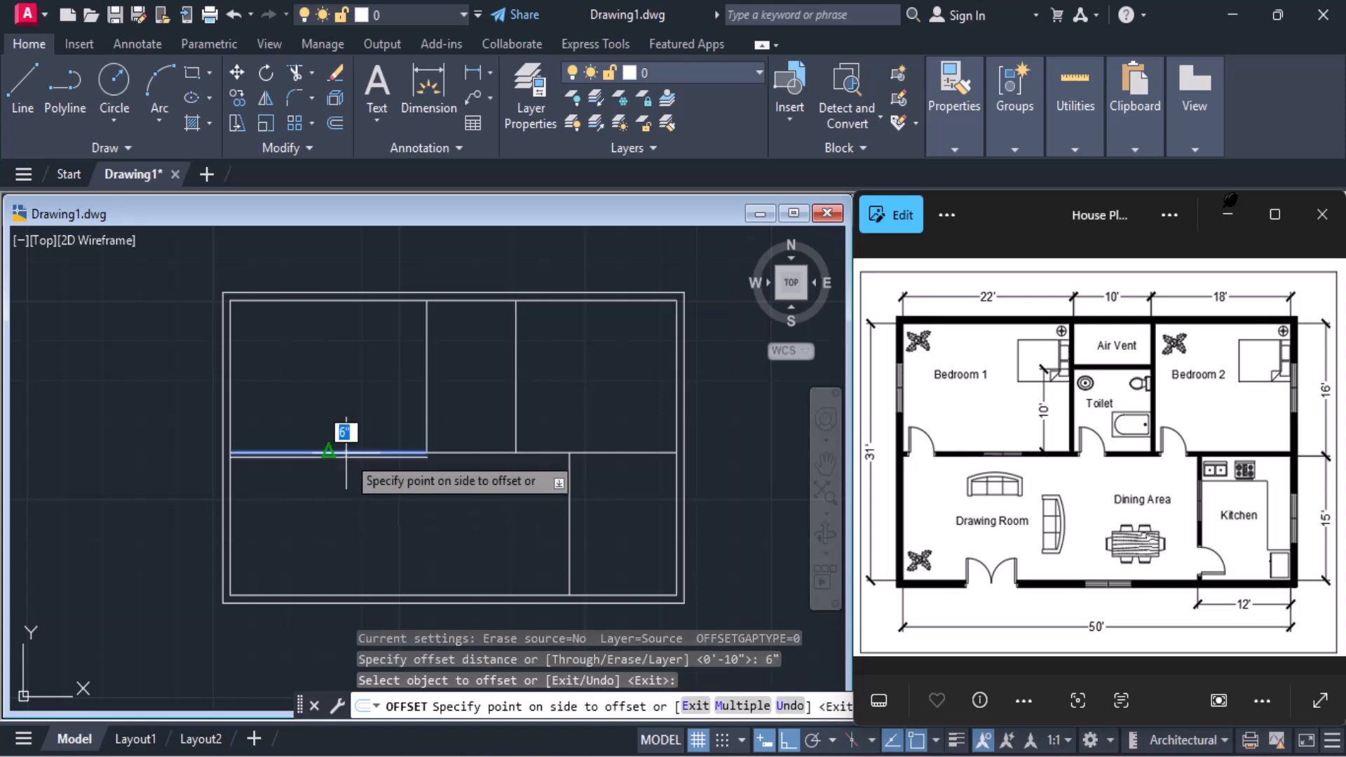
pyautogui.click(347, 418)
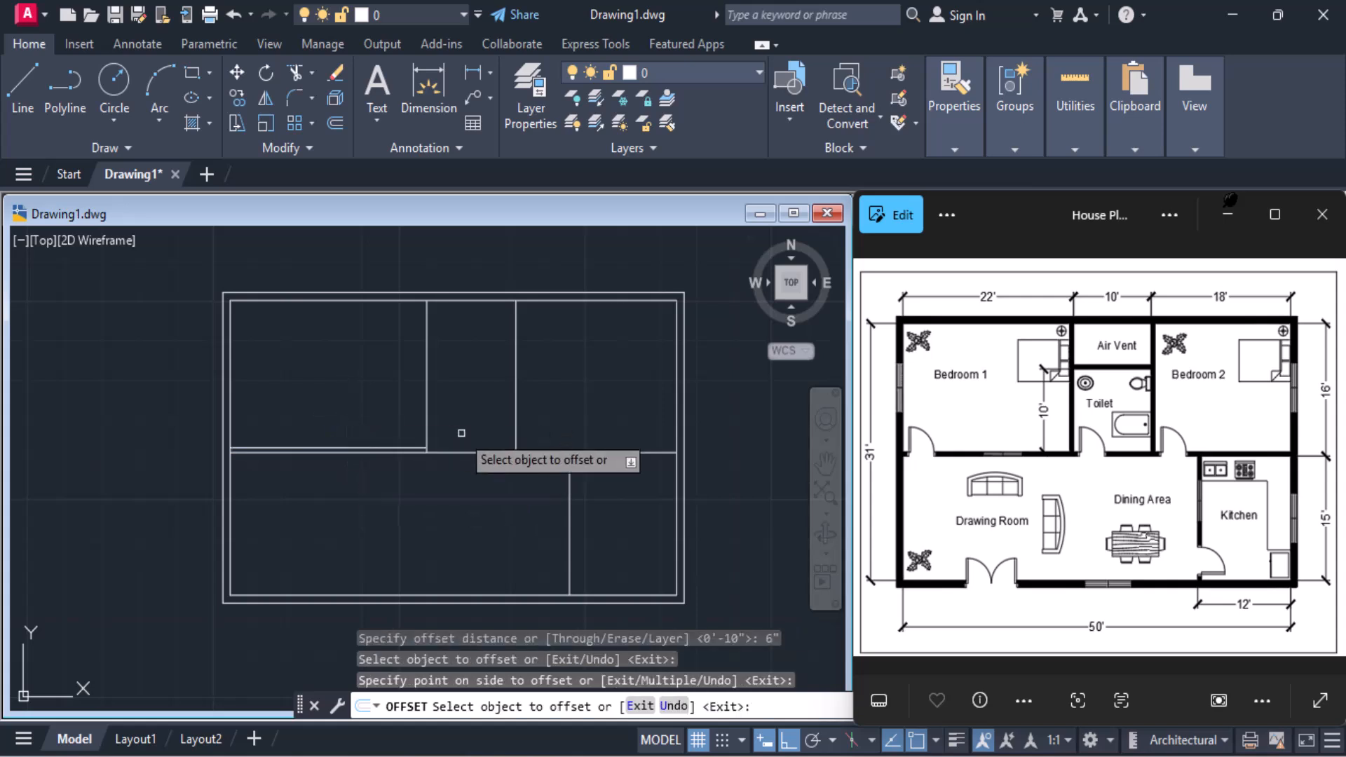
pyautogui.click(466, 453)
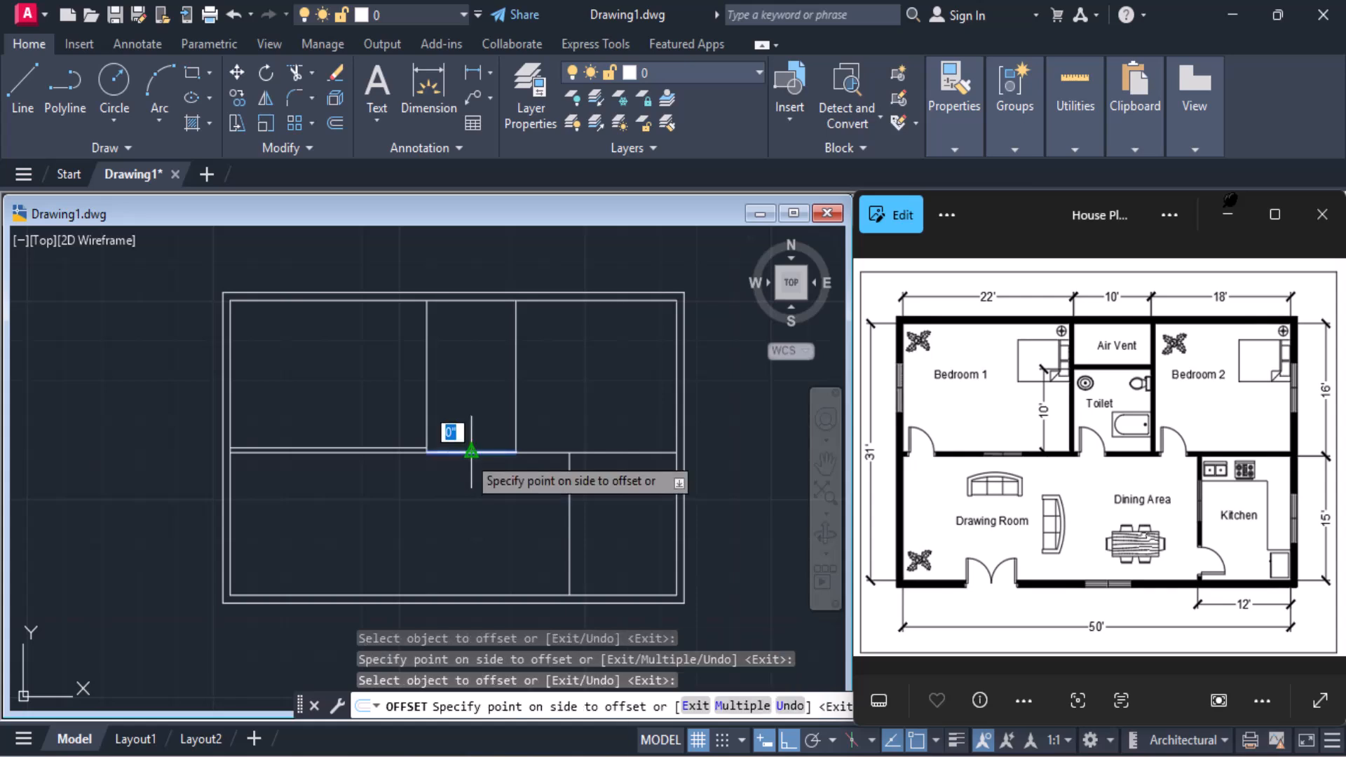
pyautogui.click(467, 421)
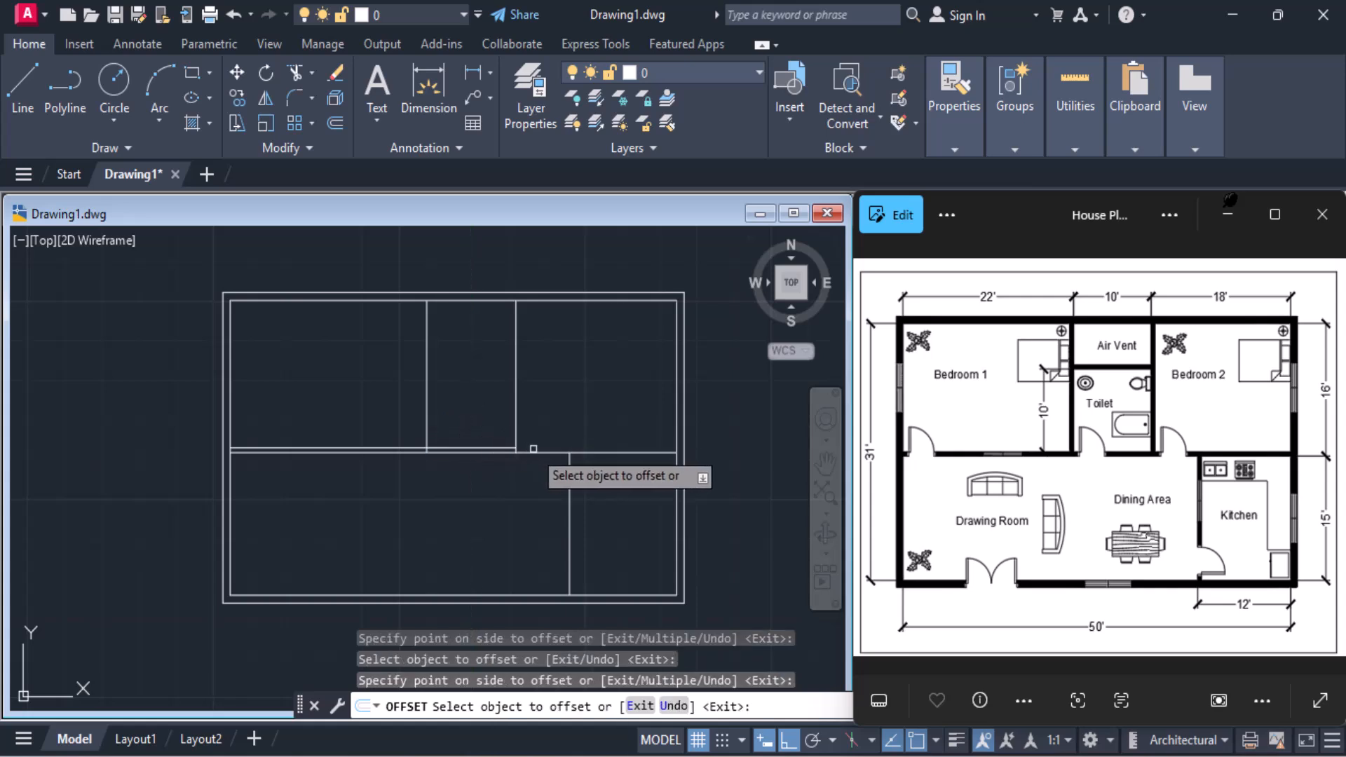
pyautogui.click(537, 450)
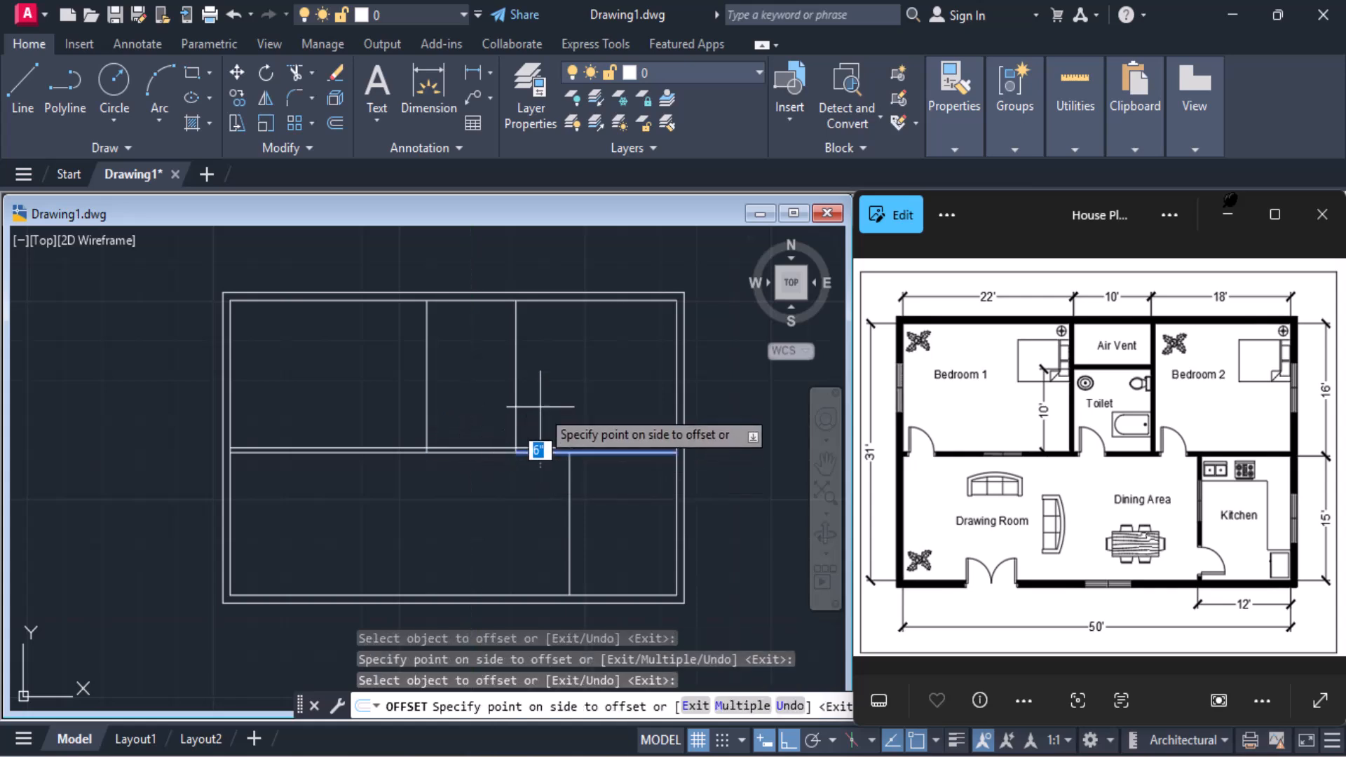
pyautogui.click(538, 415)
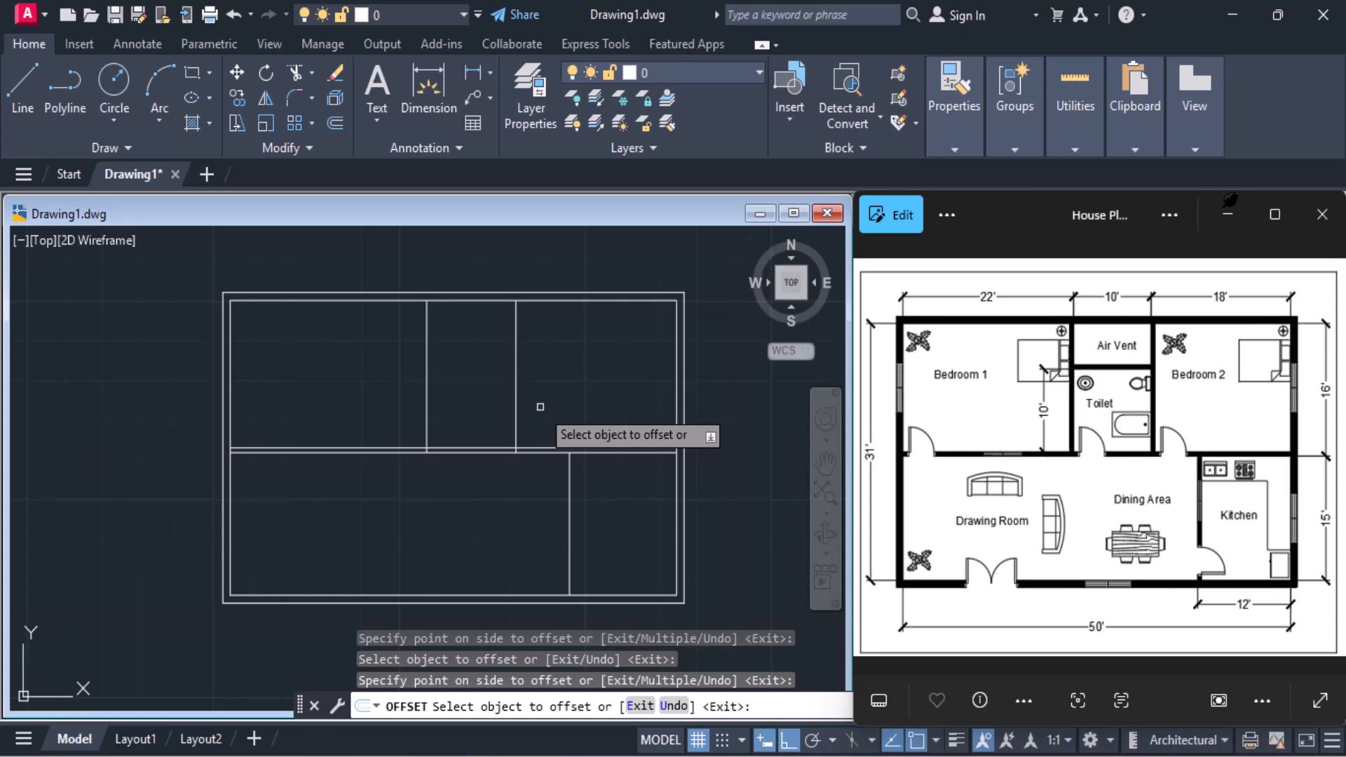
pyautogui.press('Return')
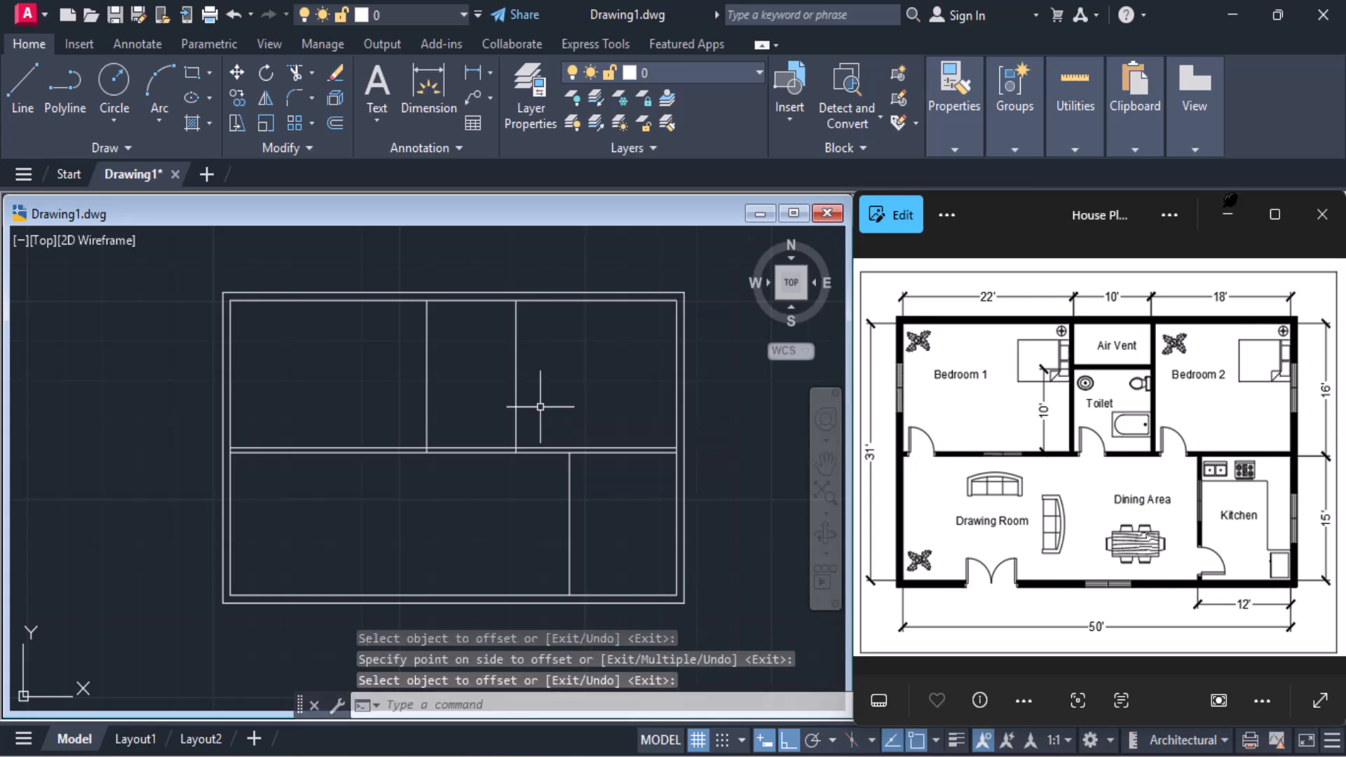
# Offset the middle segment of the horizontal wall's upper line 10' upward between the two vertical partitions to divide the toilet from the air vent
pyautogui.click(484, 448)
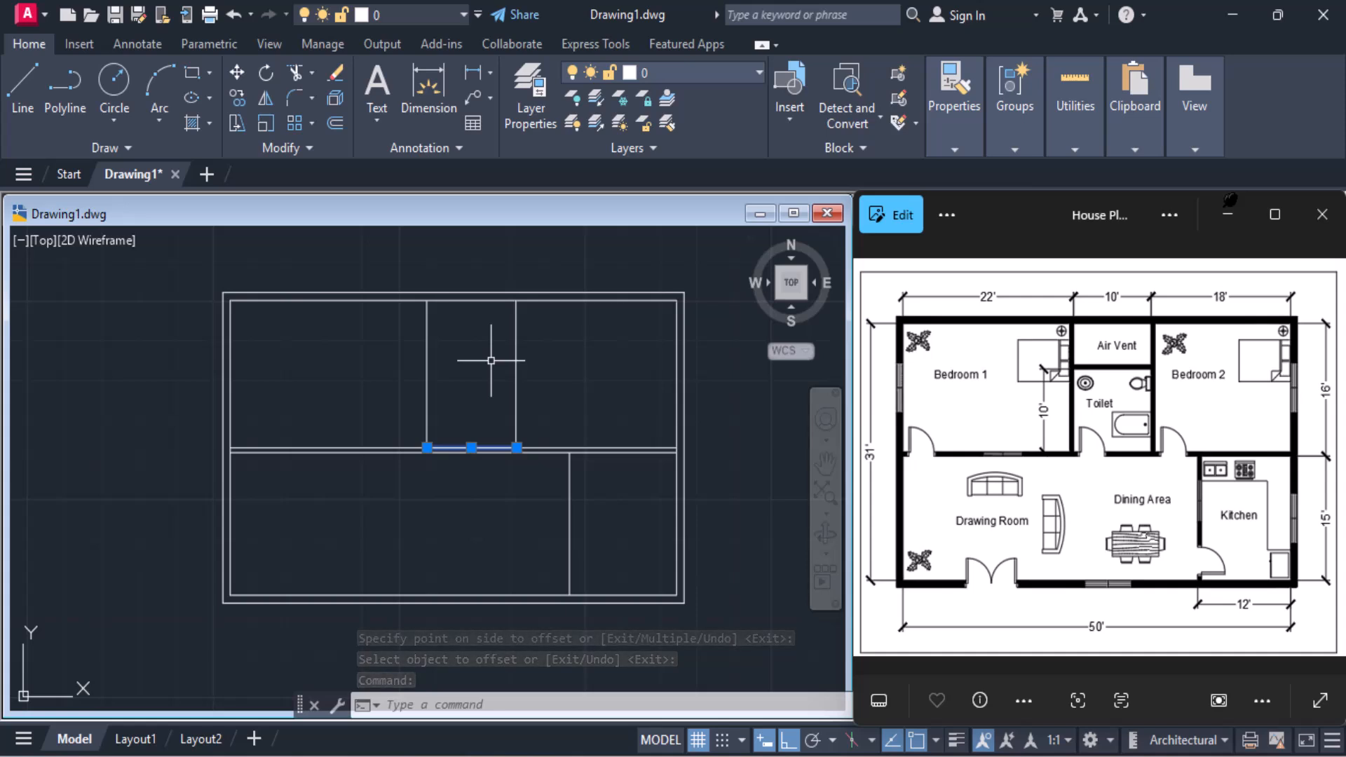
pyautogui.write('o')
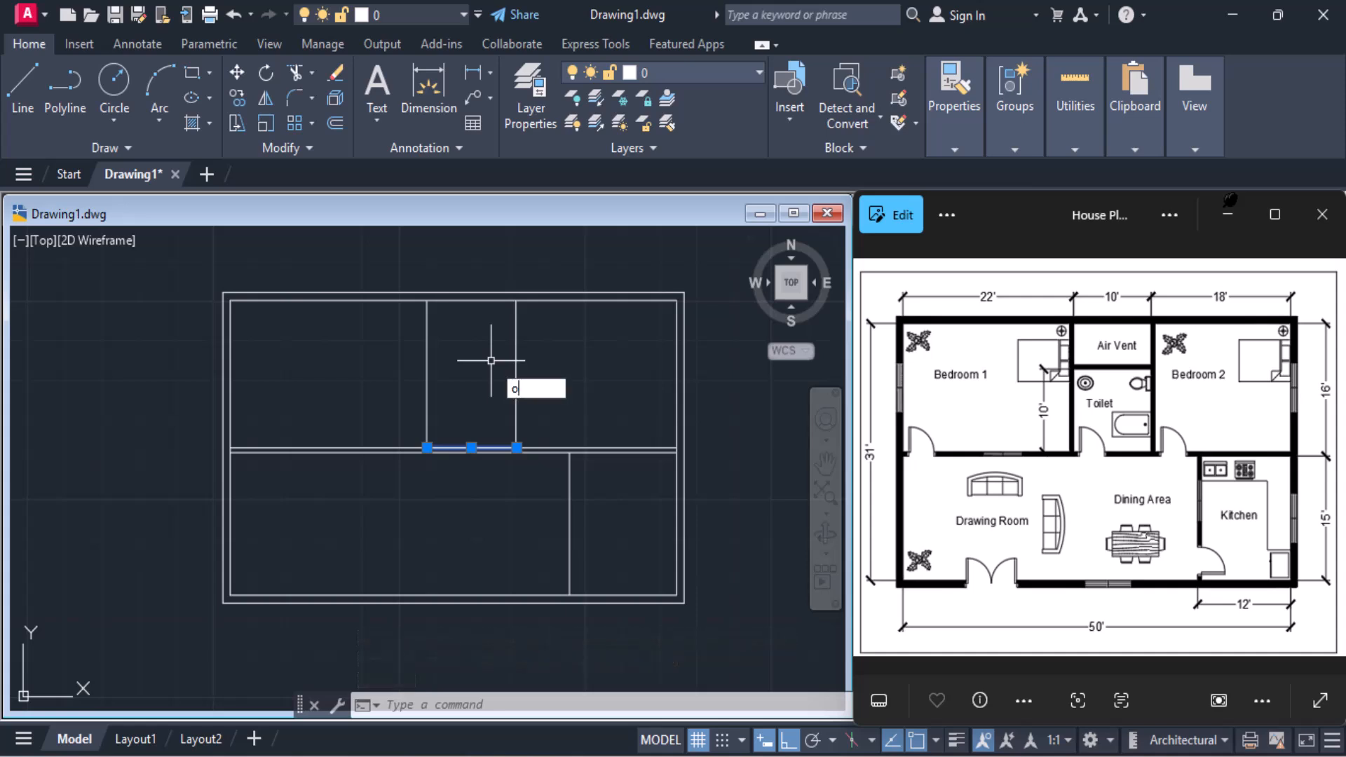
pyautogui.press('Return')
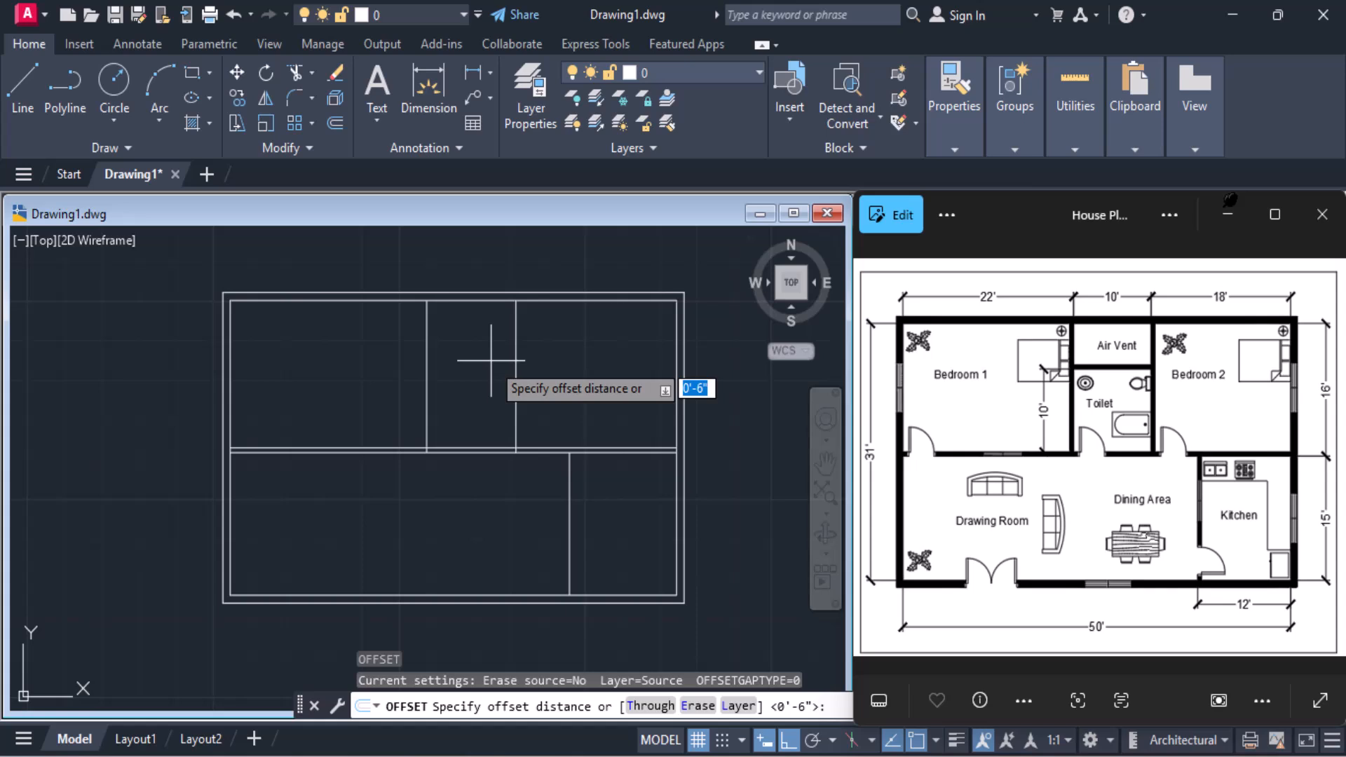
pyautogui.write("10'")
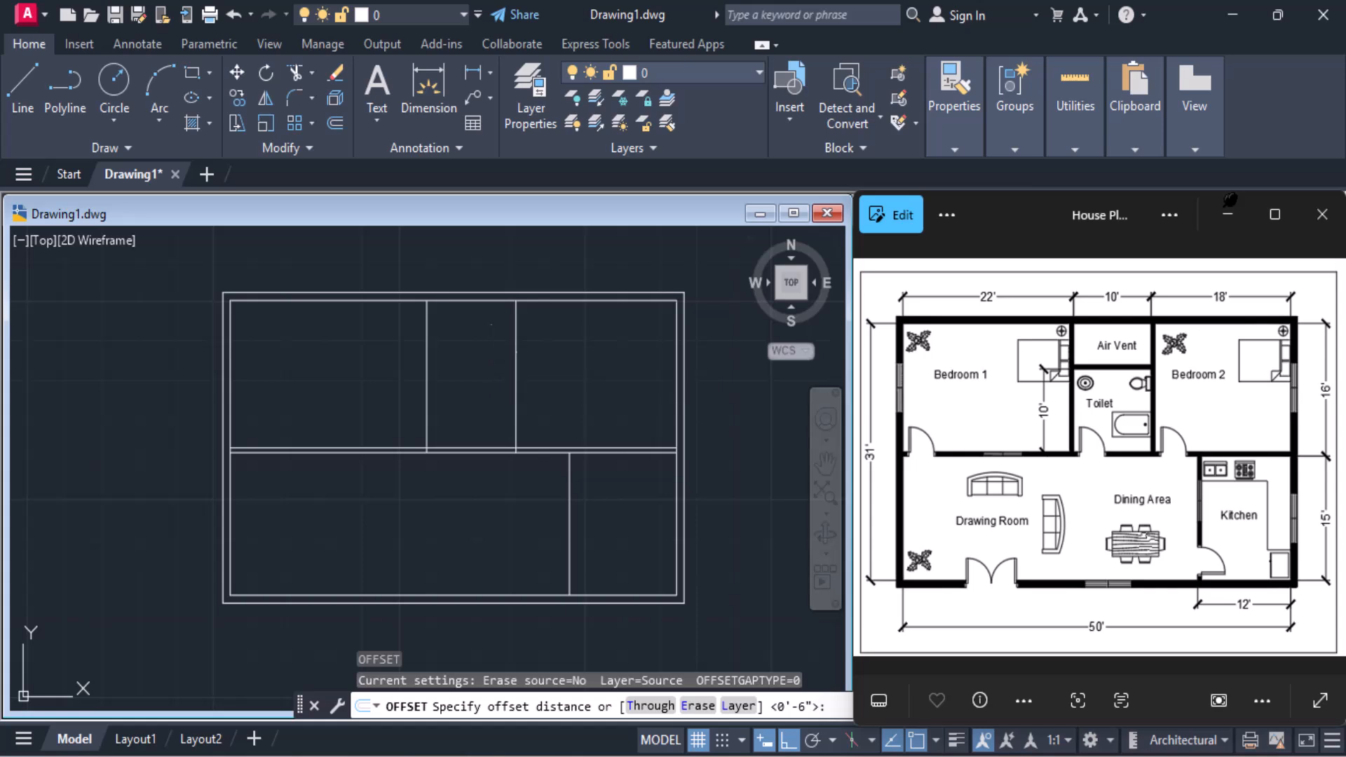
pyautogui.press('Return')
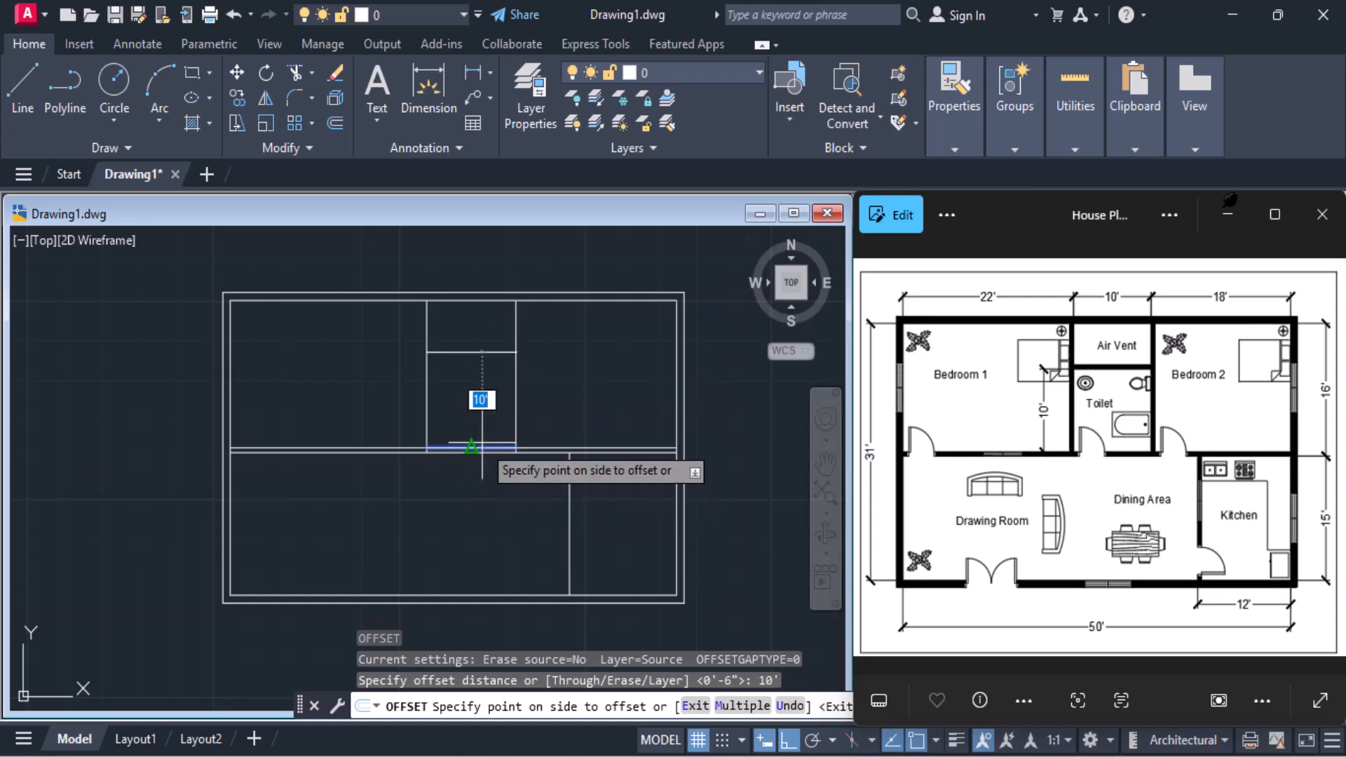
pyautogui.scroll(4, 479, 450)
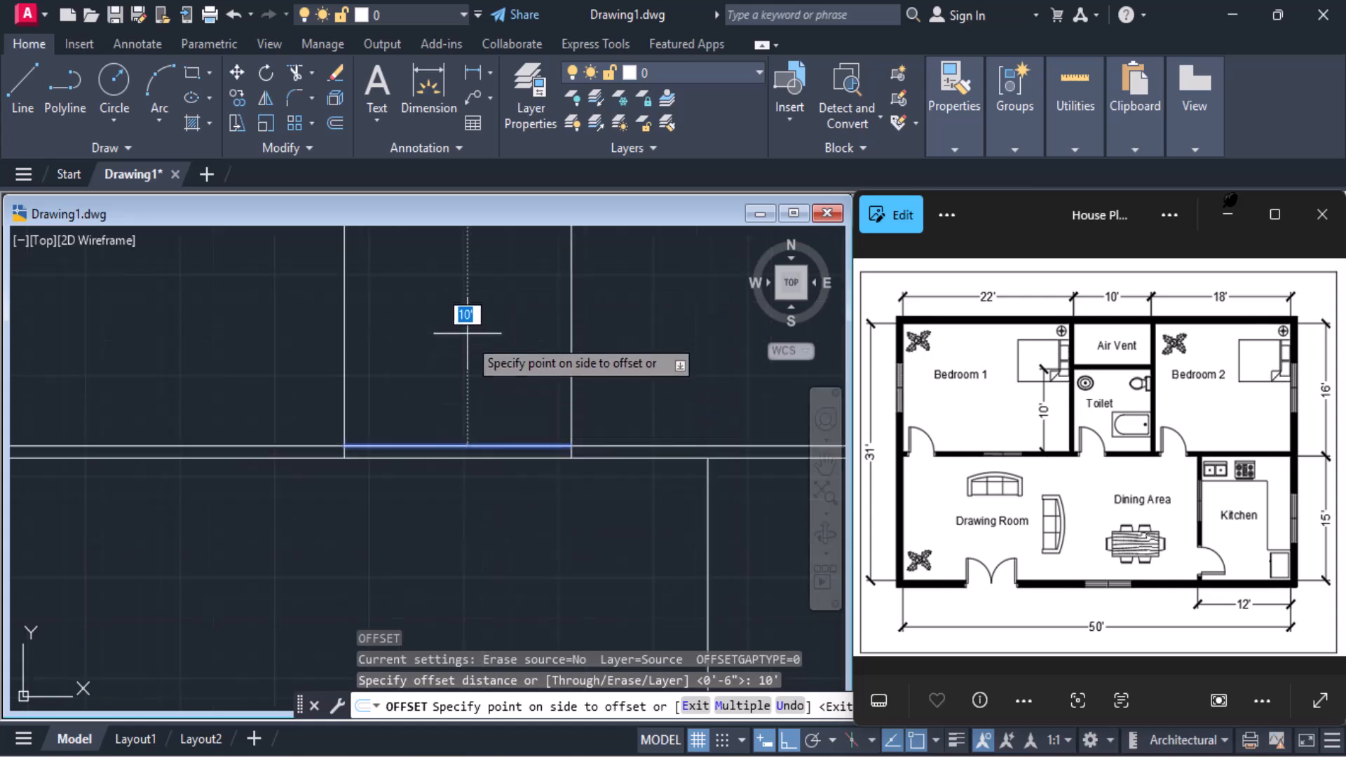
pyautogui.scroll(-5, 469, 318)
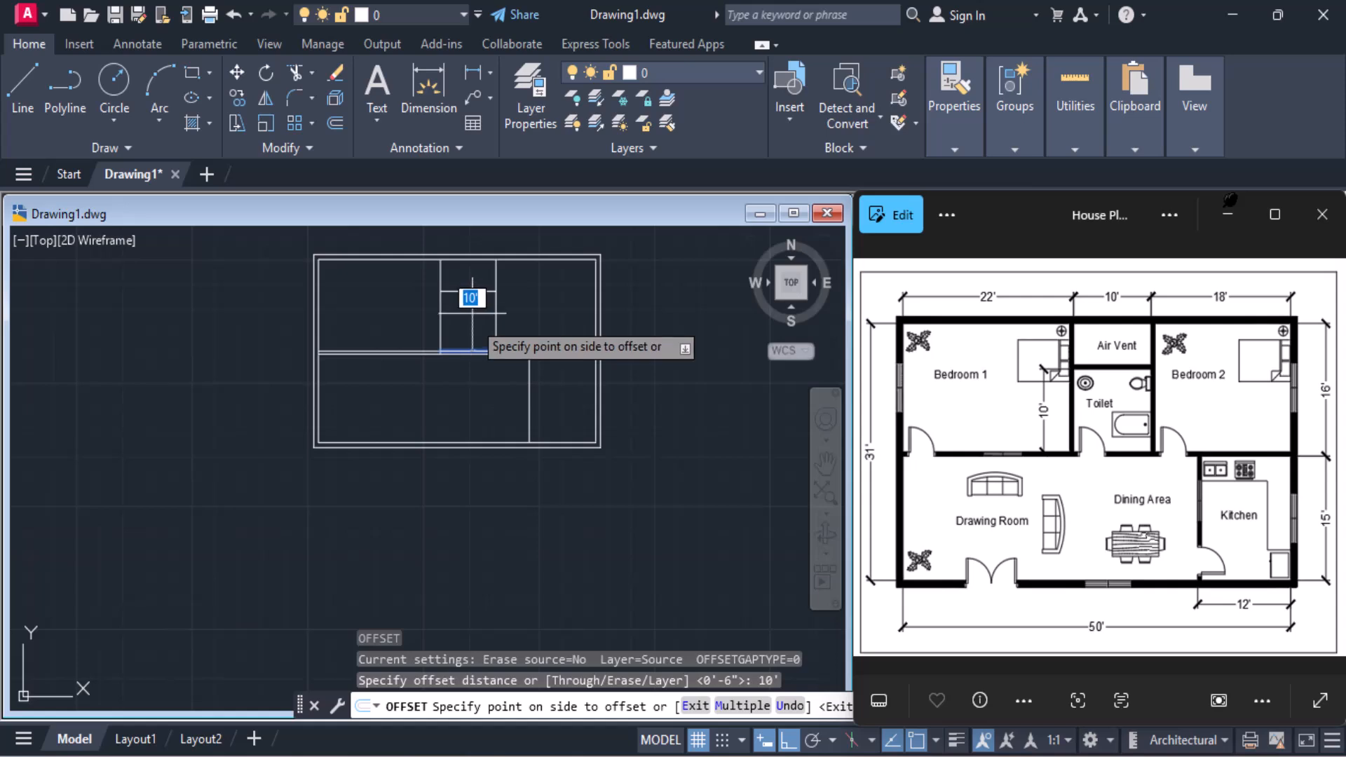
pyautogui.click(473, 314)
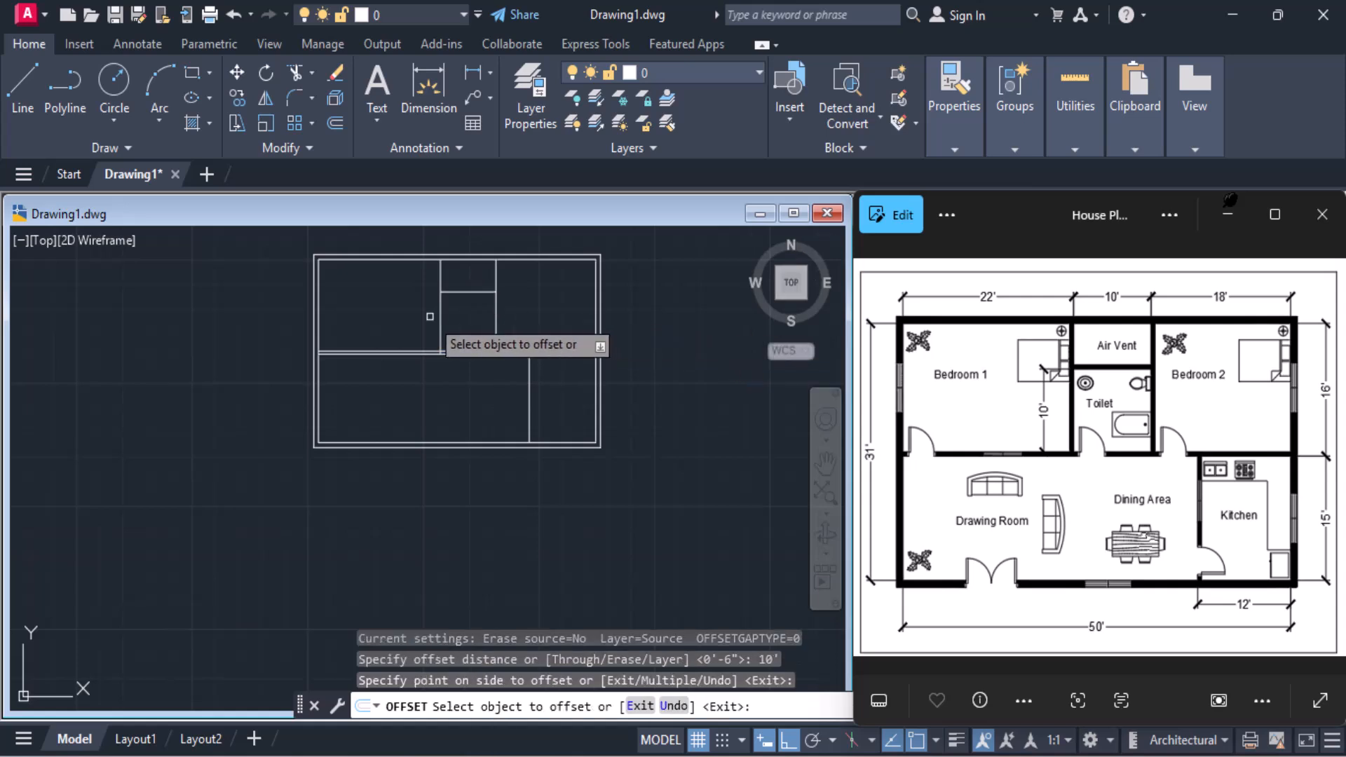
pyautogui.moveTo(430, 317); pyautogui.dragTo(508, 408, button='middle')
pyautogui.scroll(2, 550, 413)
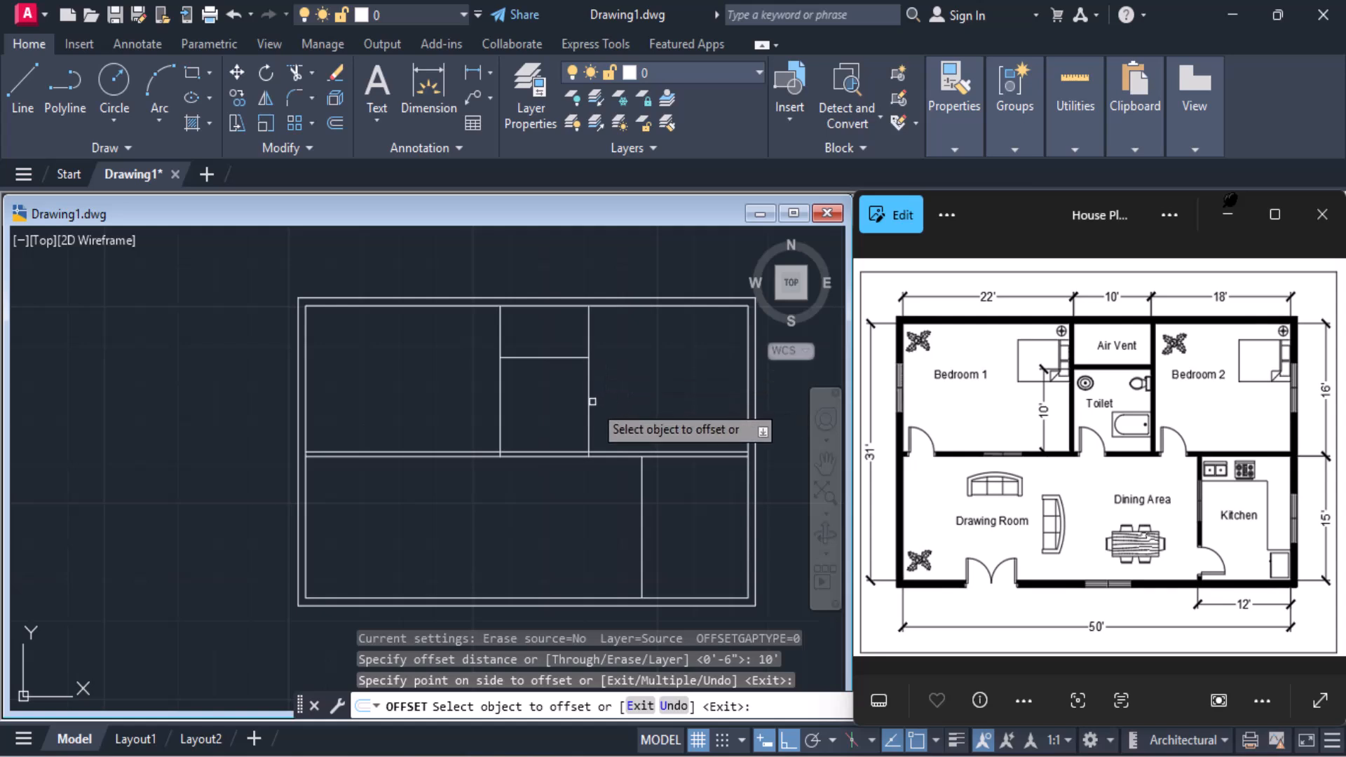
pyautogui.press('Return')
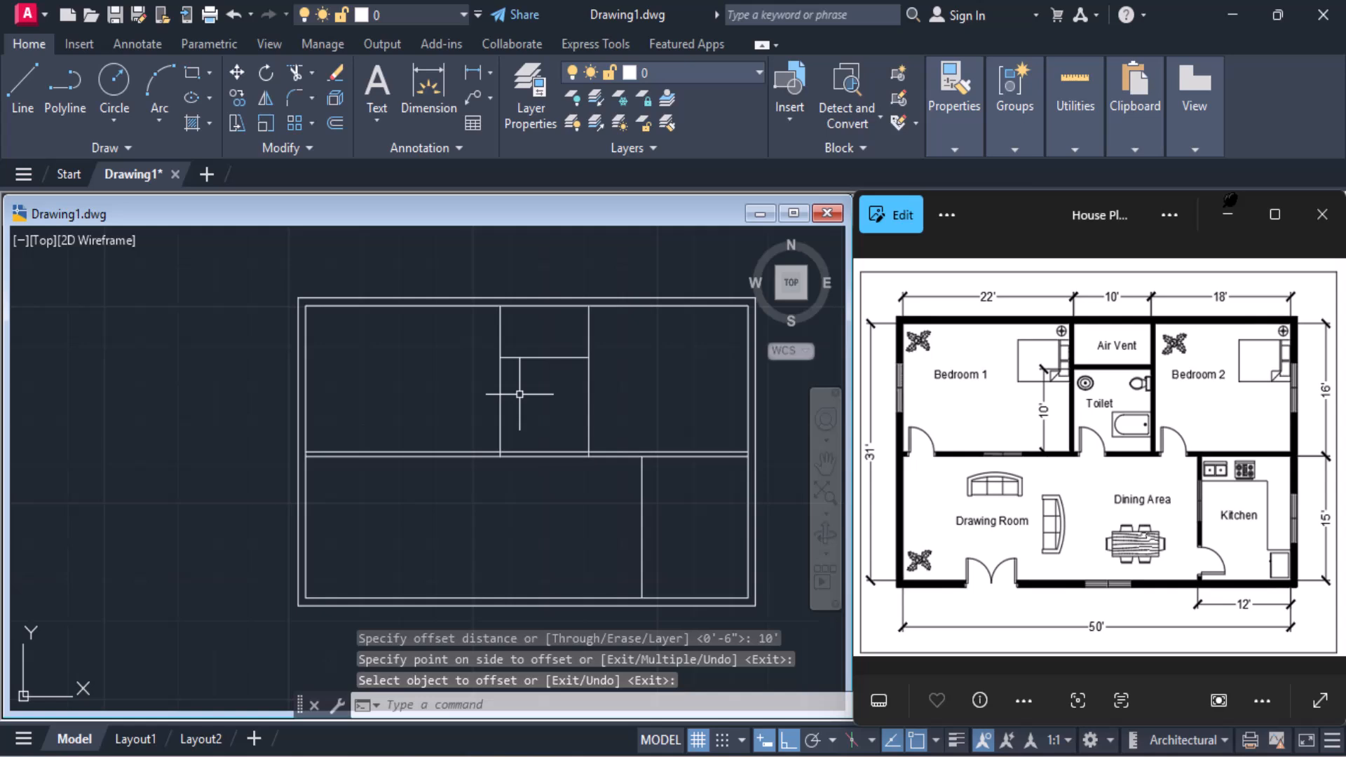
# Offset the toilet's two vertical partition lines 6" outward, one toward Bedroom 1 and the other toward Bedroom 2
pyautogui.write('O')
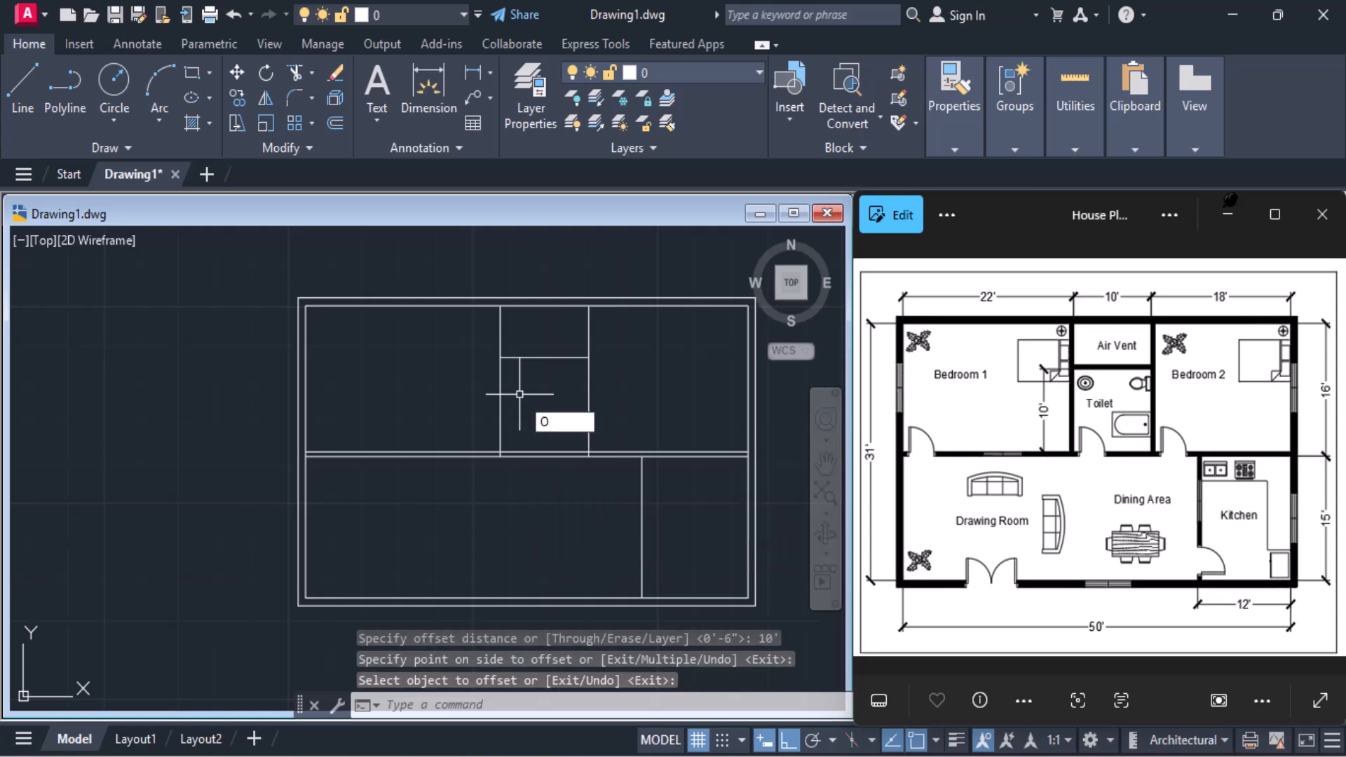
pyautogui.press('Return')
pyautogui.write('6')
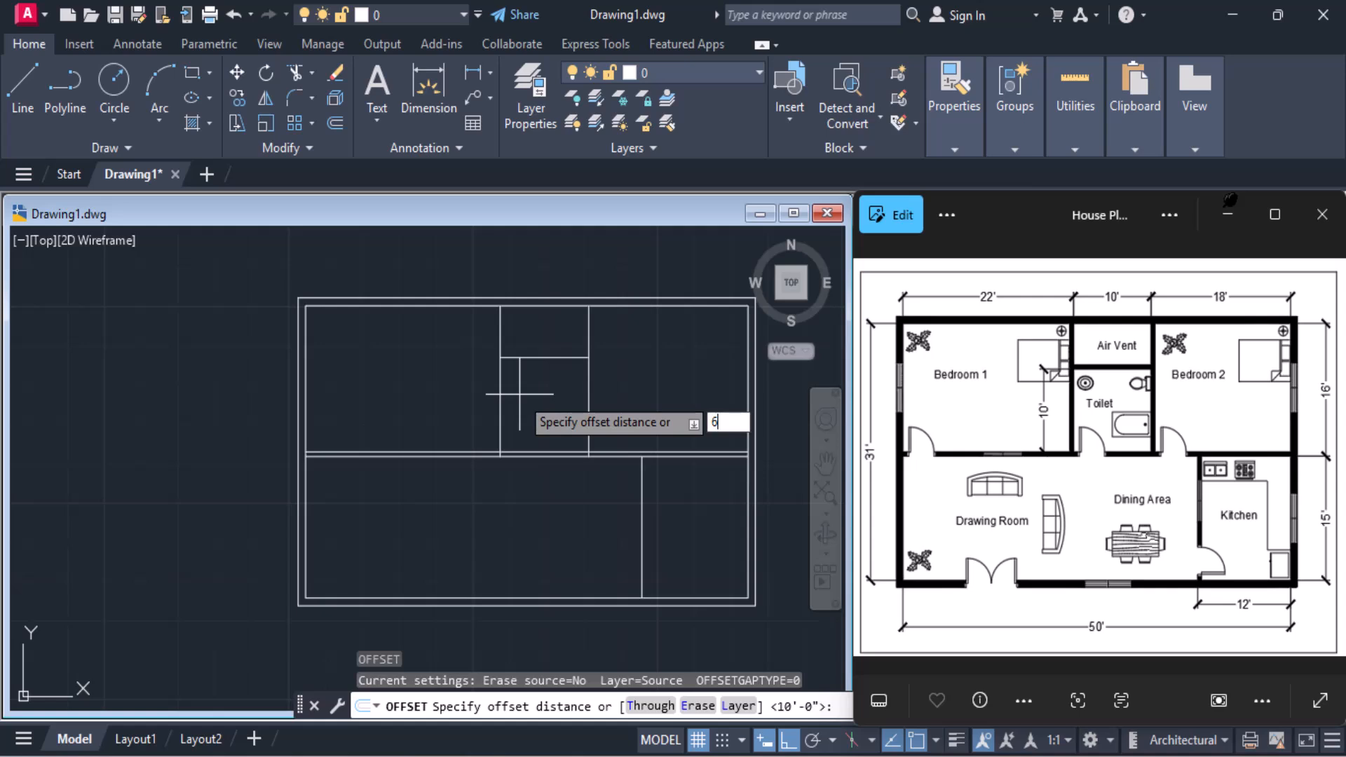
pyautogui.write('"')
pyautogui.press('Return')
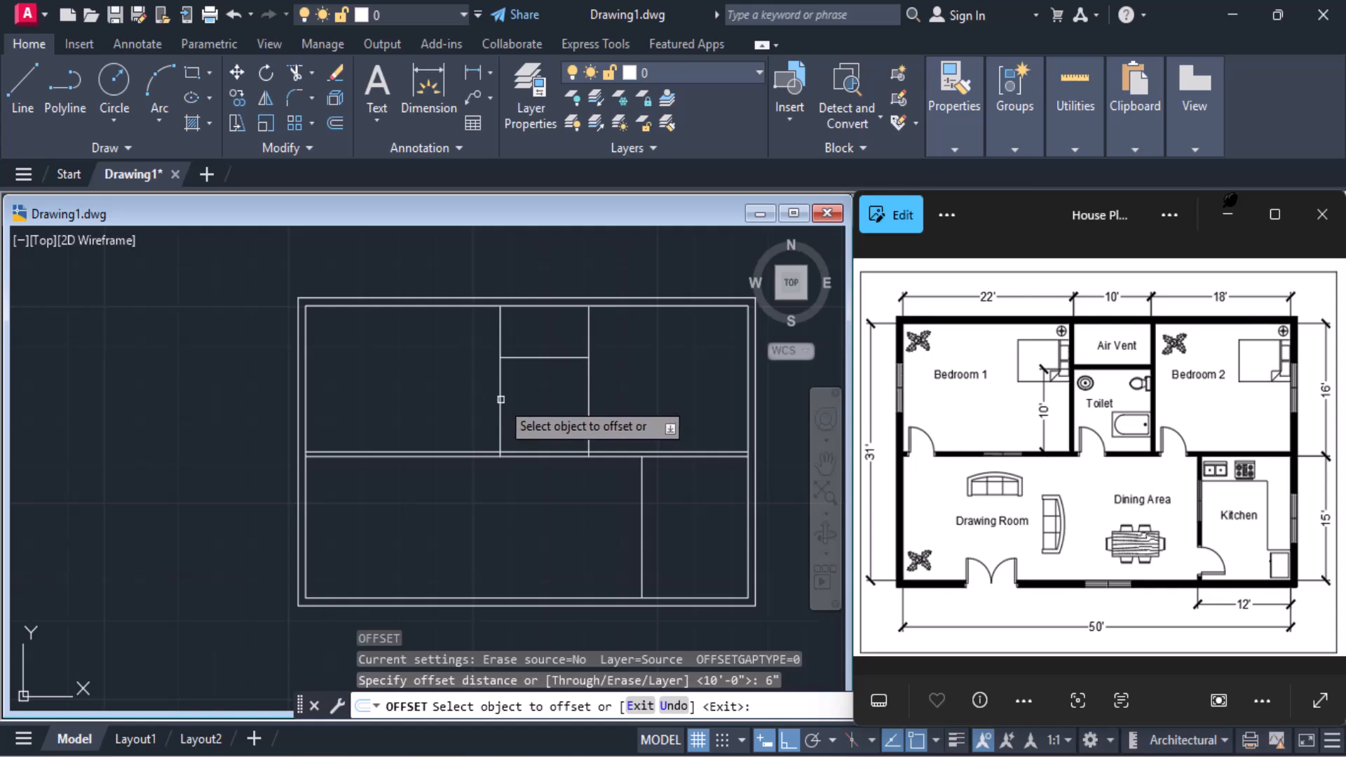
pyautogui.click(498, 382)
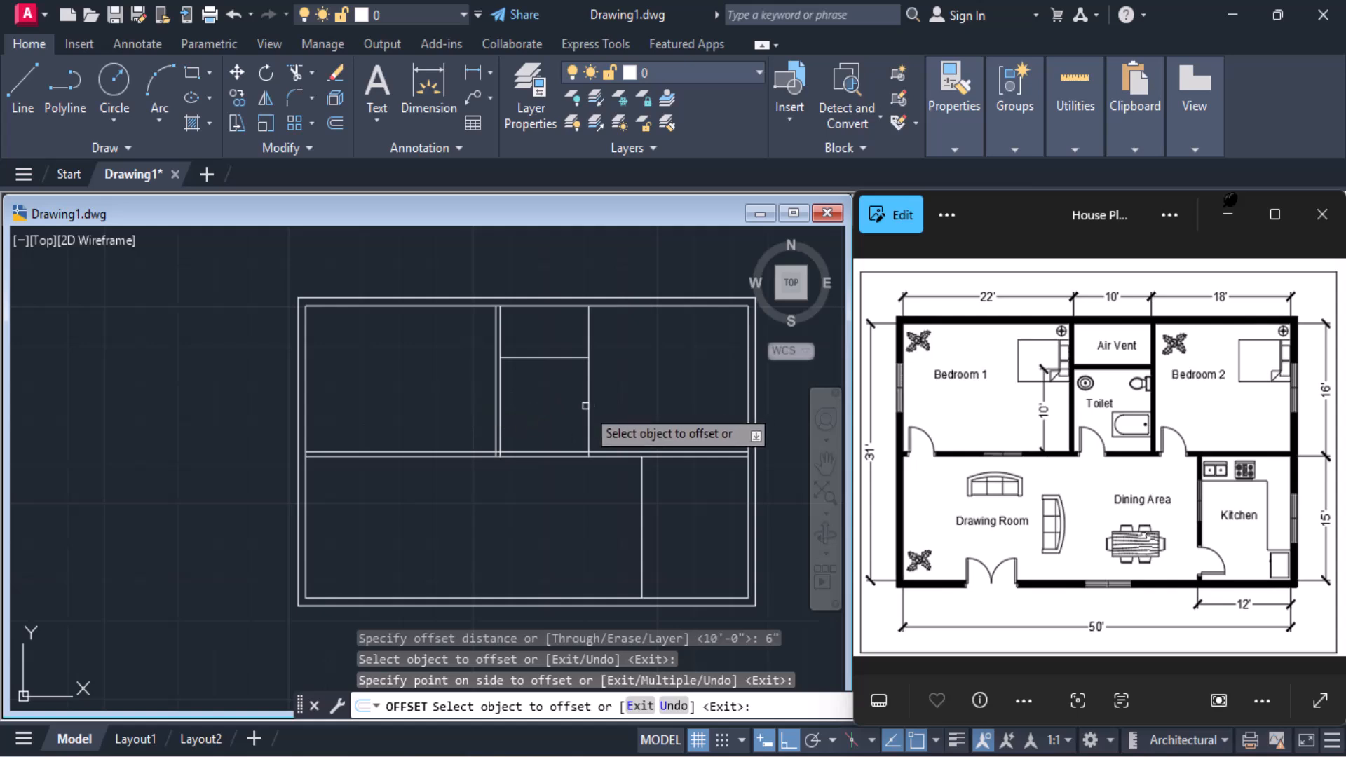
pyautogui.click(590, 404)
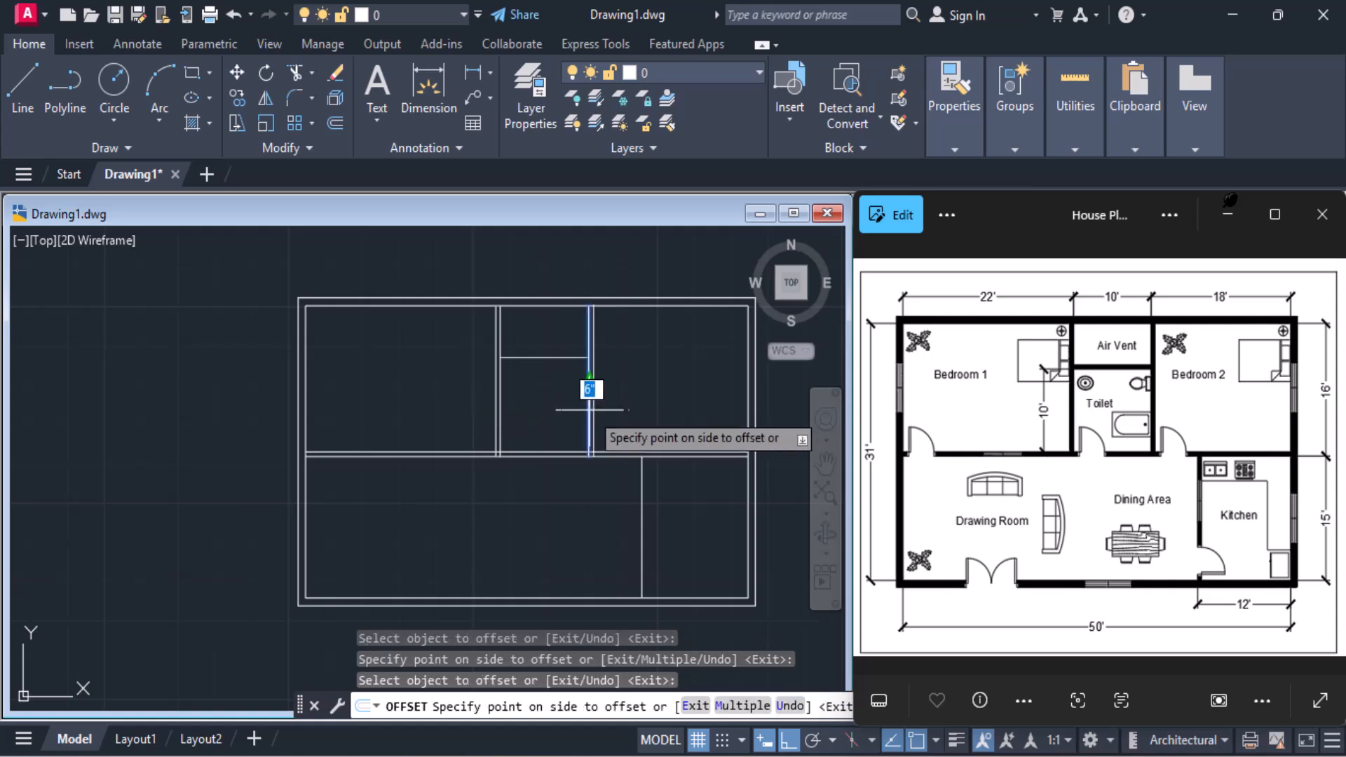
pyautogui.click(638, 408)
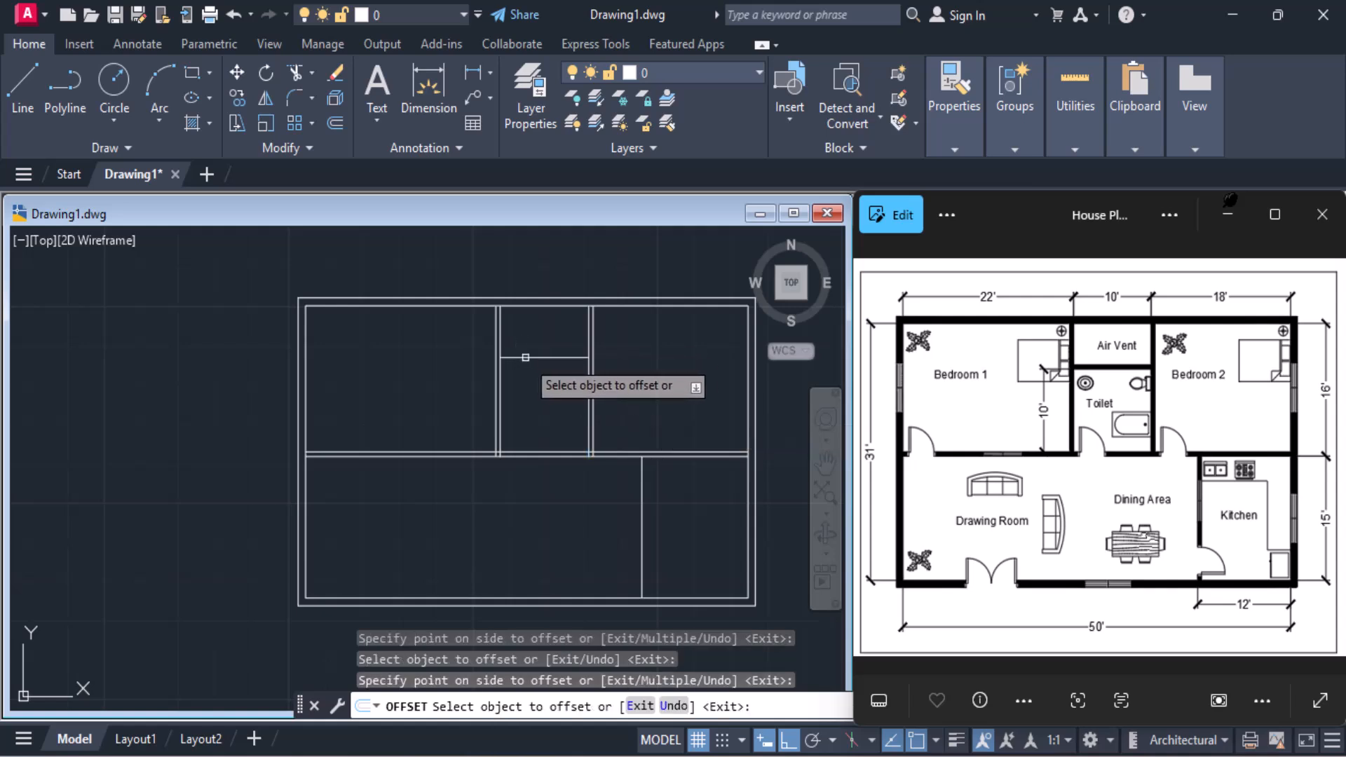
# Offset the toilet and air vent divider 6" upward and the kitchen's vertical partition 6" to the right
pyautogui.click(525, 358)
pyautogui.click(530, 342)
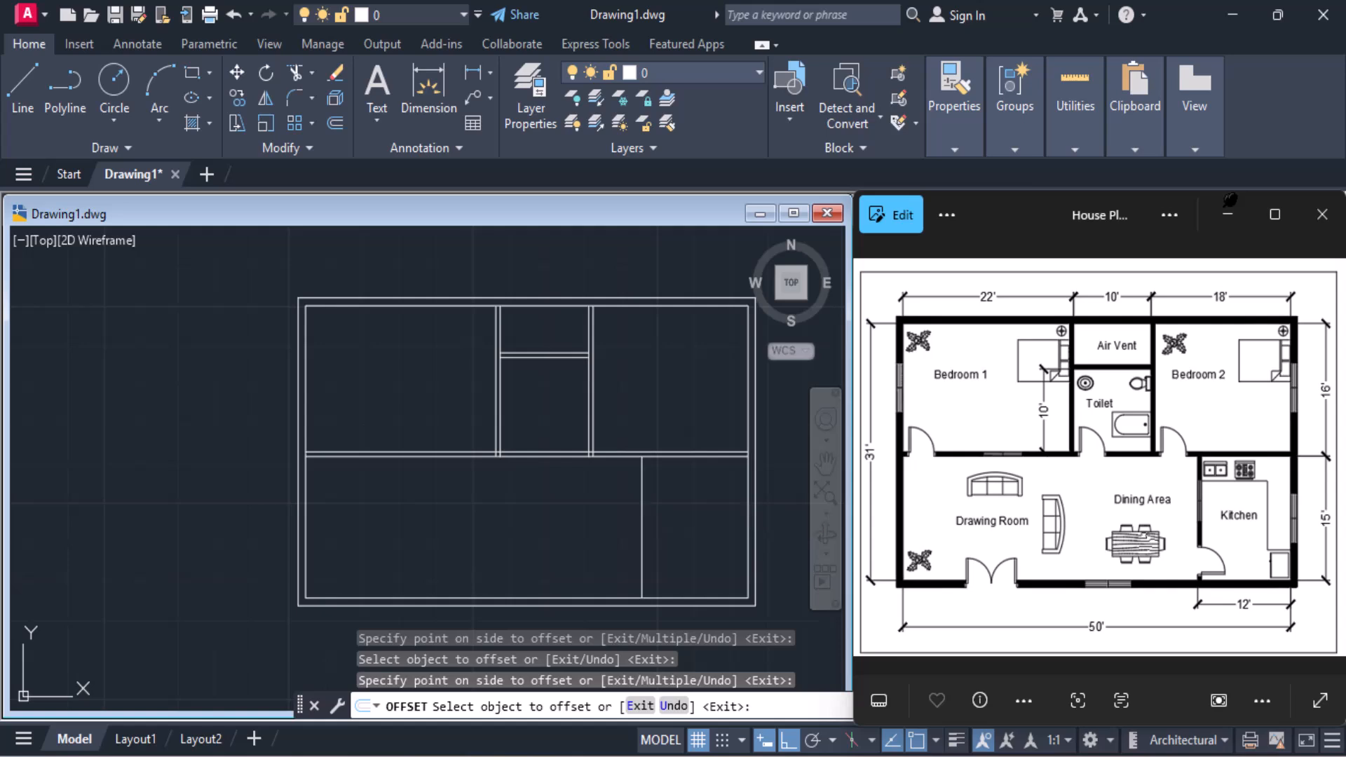
pyautogui.click(644, 491)
pyautogui.click(690, 495)
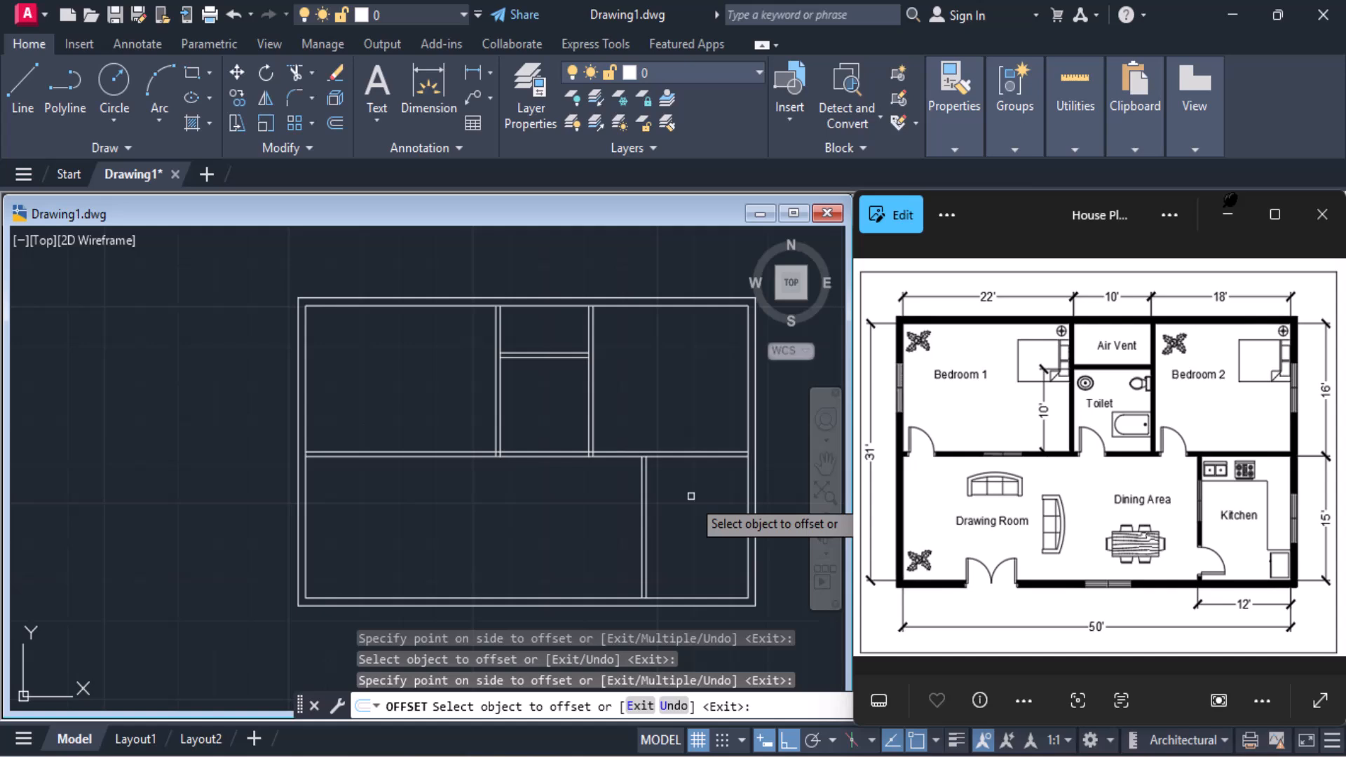
pyautogui.press('Return')
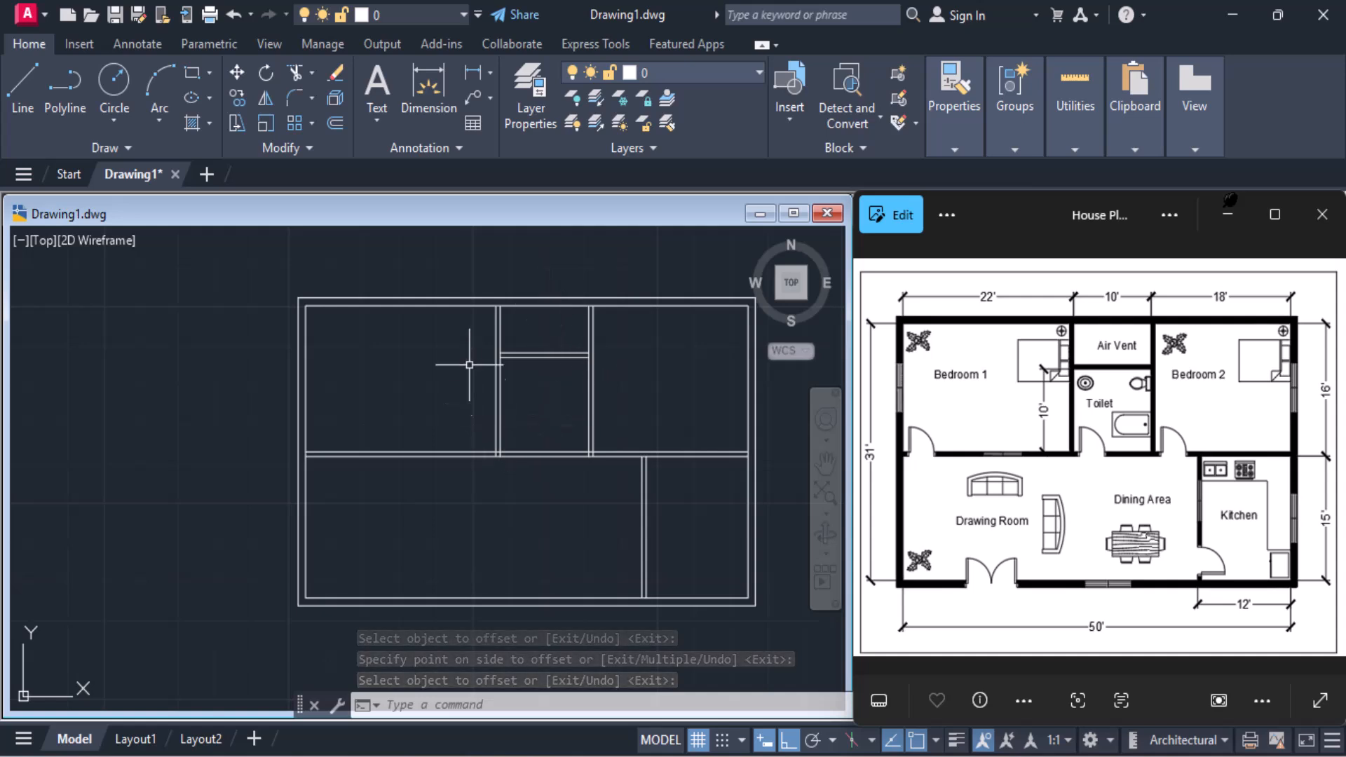
# Trim the lines crossing the junction between the toilet's left wall and the horizontal interior wall
pyautogui.scroll(3, 495, 300)
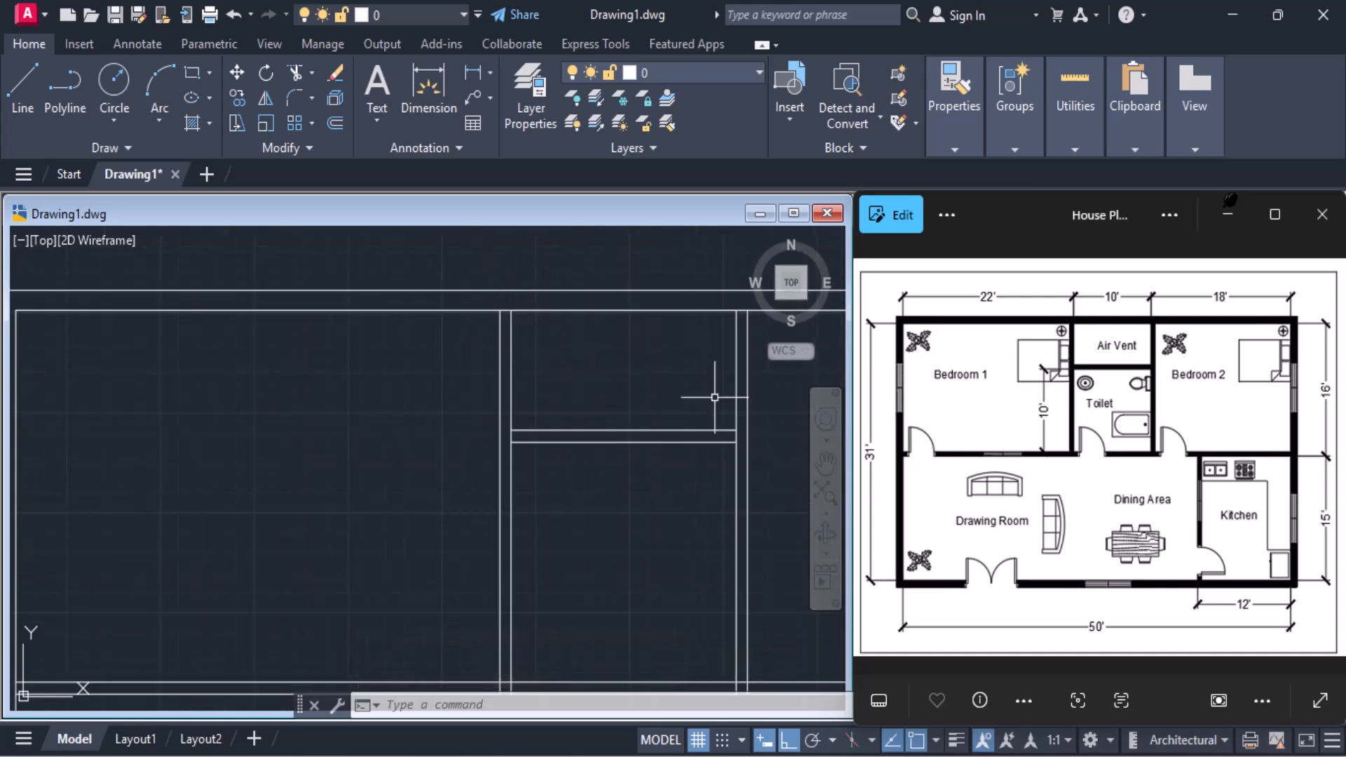
pyautogui.scroll(-2, 563, 426)
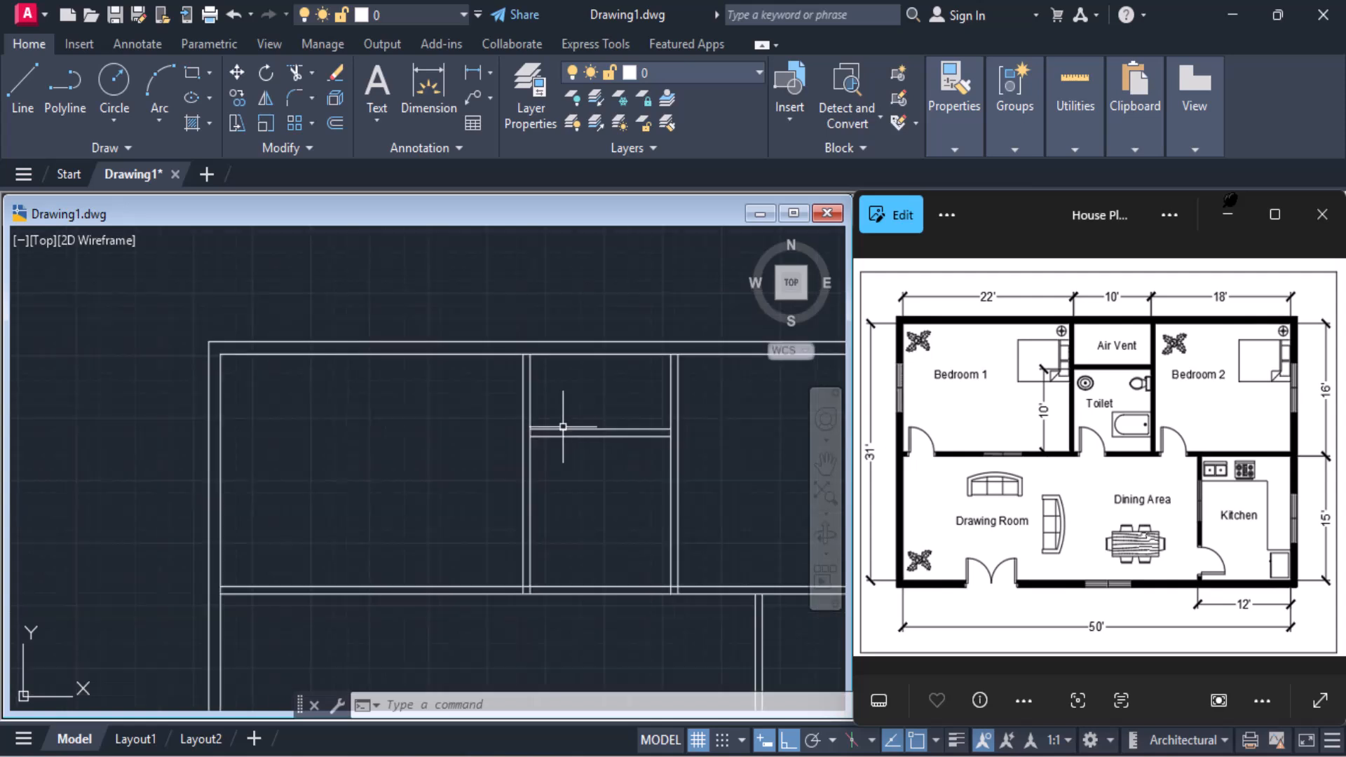
pyautogui.scroll(2, 555, 450)
pyautogui.scroll(1, 533, 575)
pyautogui.scroll(2, 533, 574)
pyautogui.write('tr')
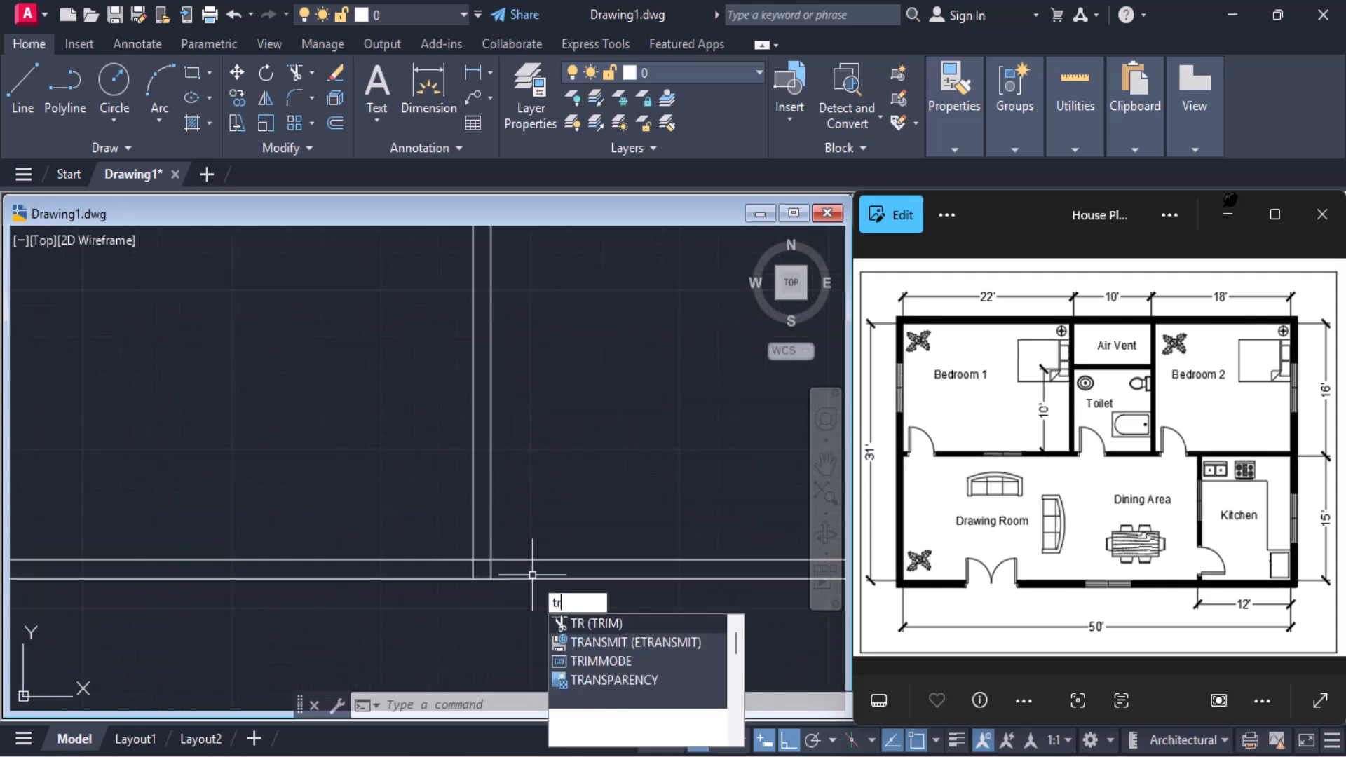
pyautogui.press('Return')
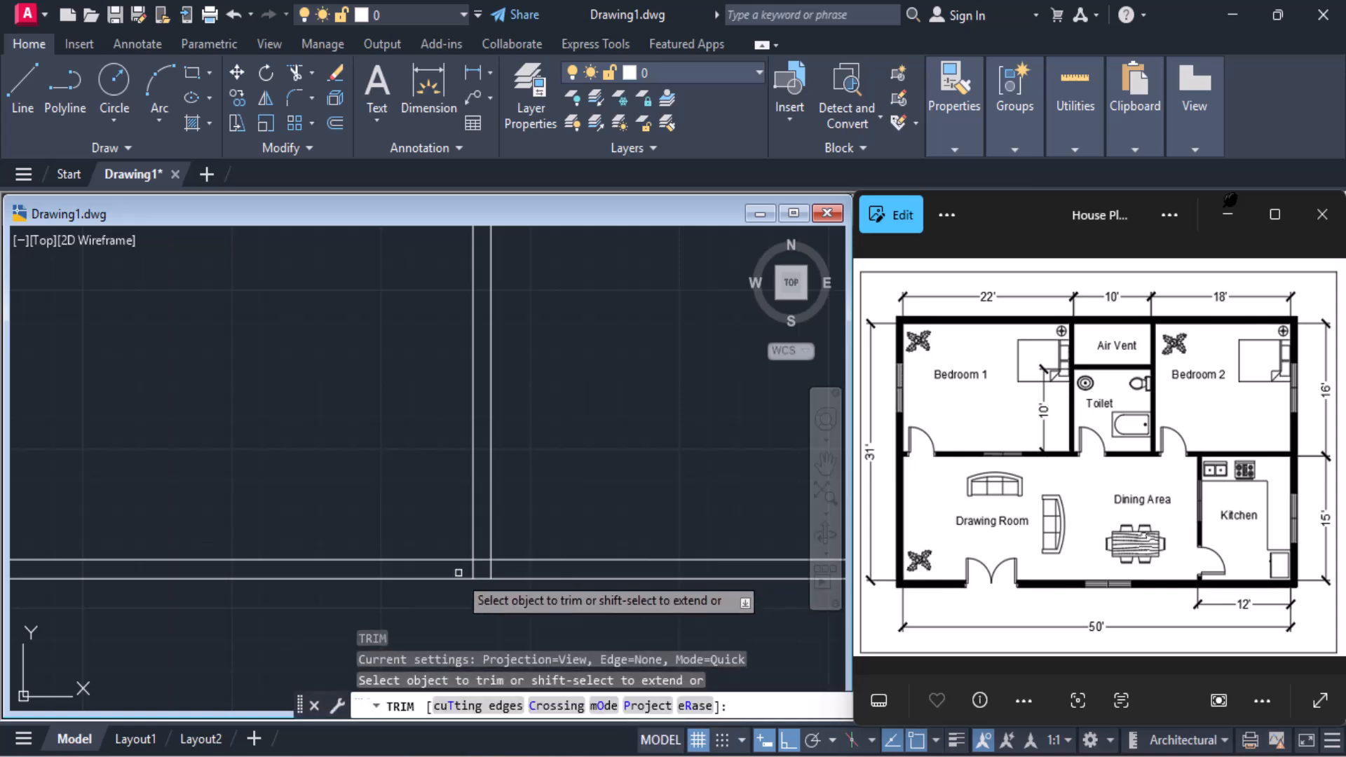
pyautogui.click(483, 566)
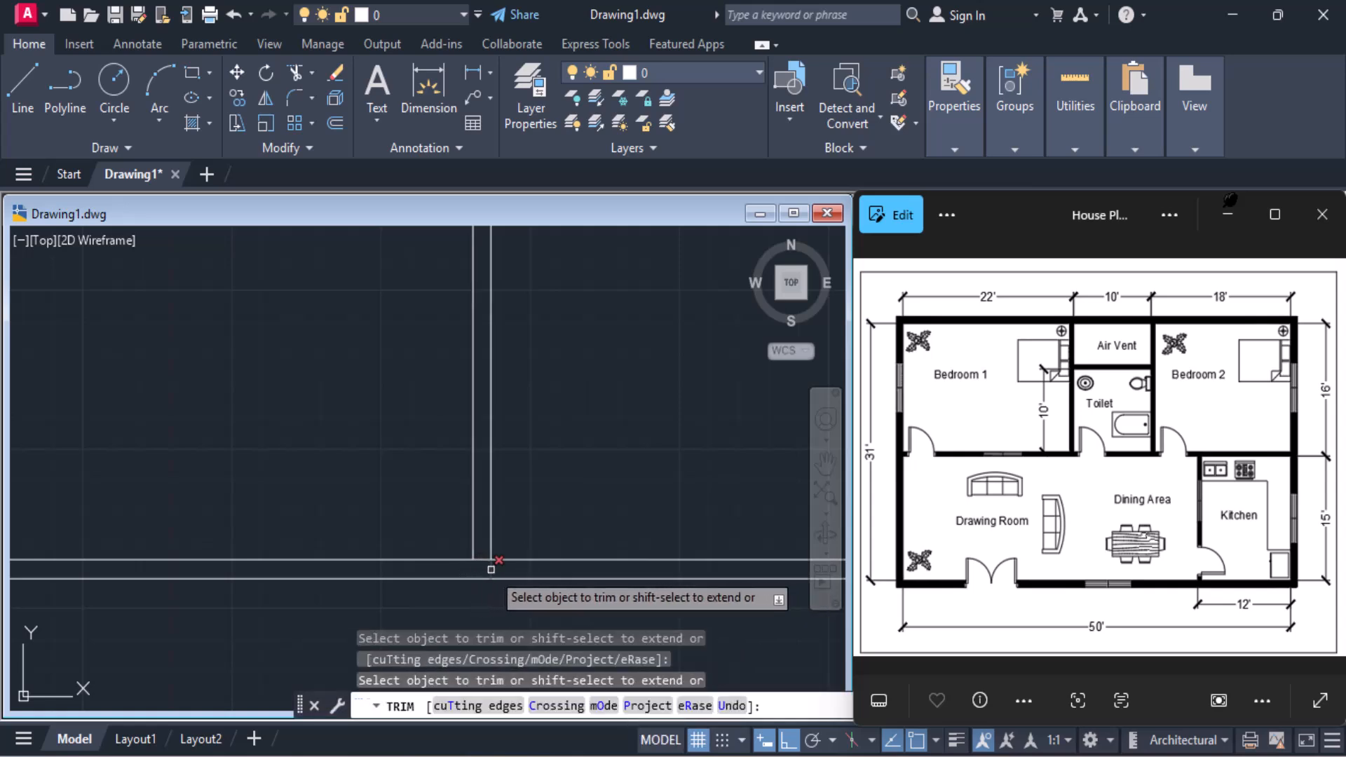
pyautogui.scroll(-4, 483, 558)
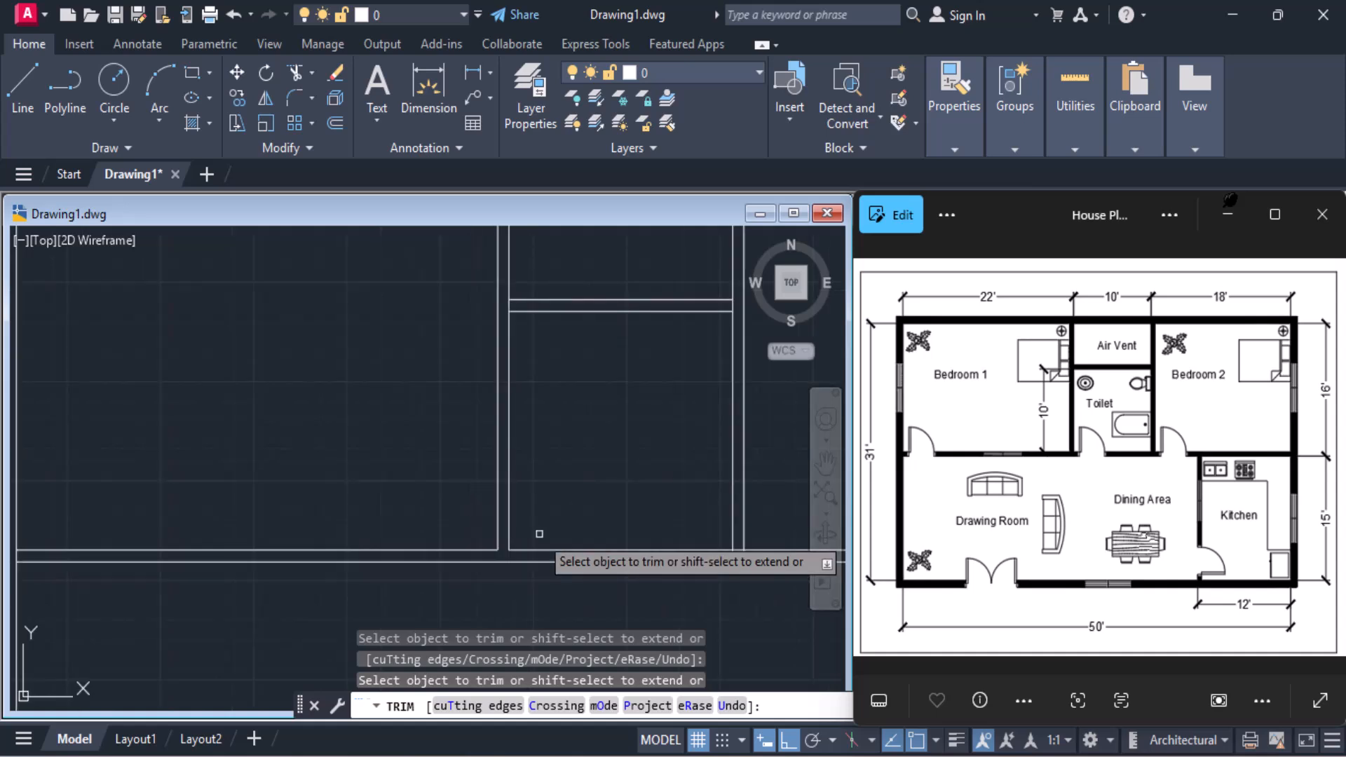
# Trim the crossing lines where the toilet's right wall and the kitchen's vertical wall meet the horizontal interior wall
pyautogui.scroll(4, 466, 567)
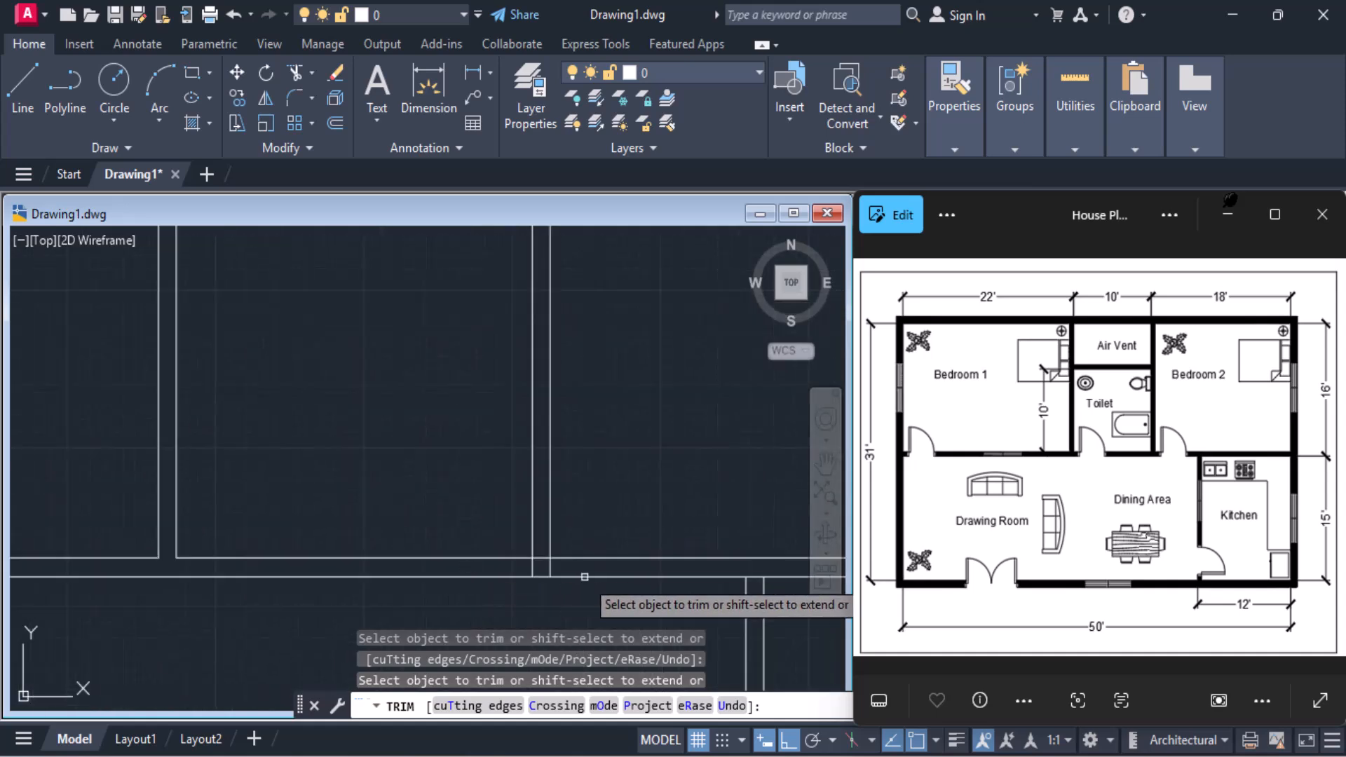
pyautogui.click(514, 567)
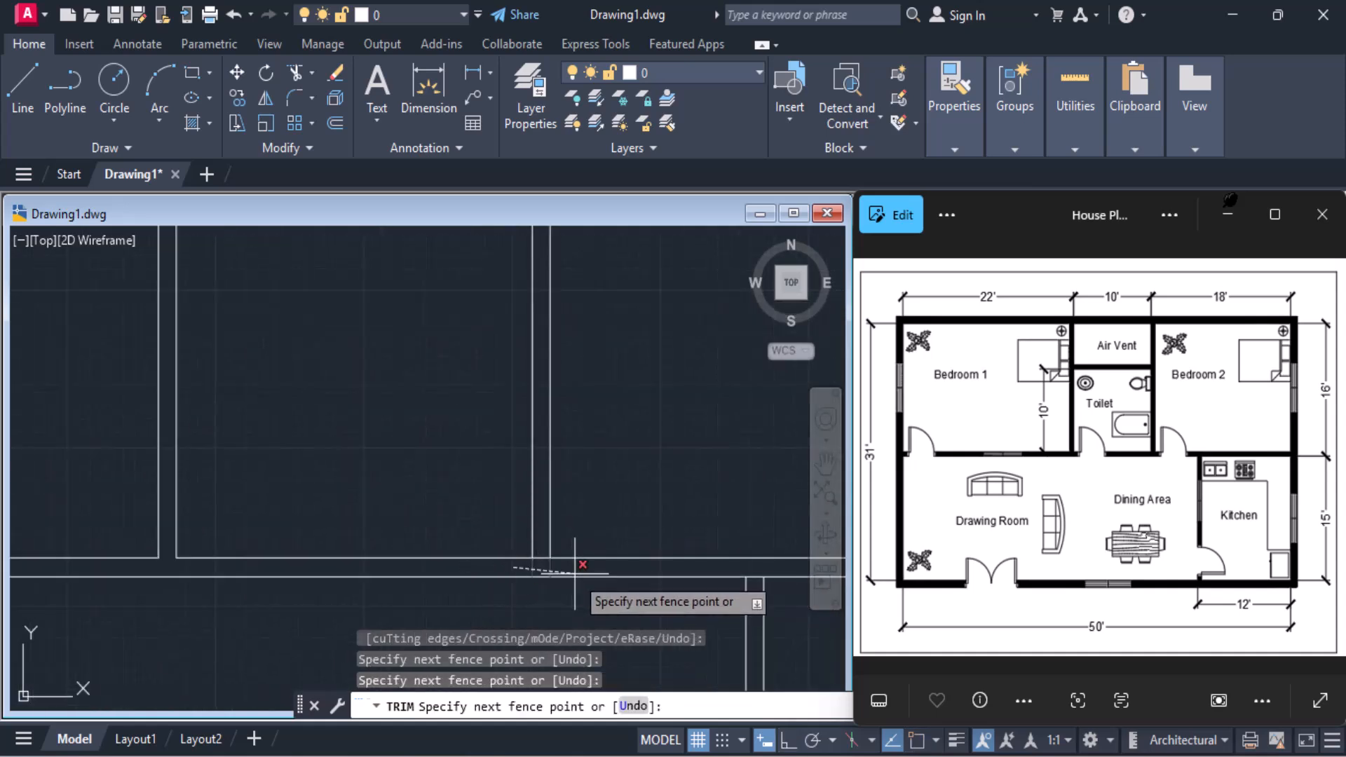
pyautogui.press('Return')
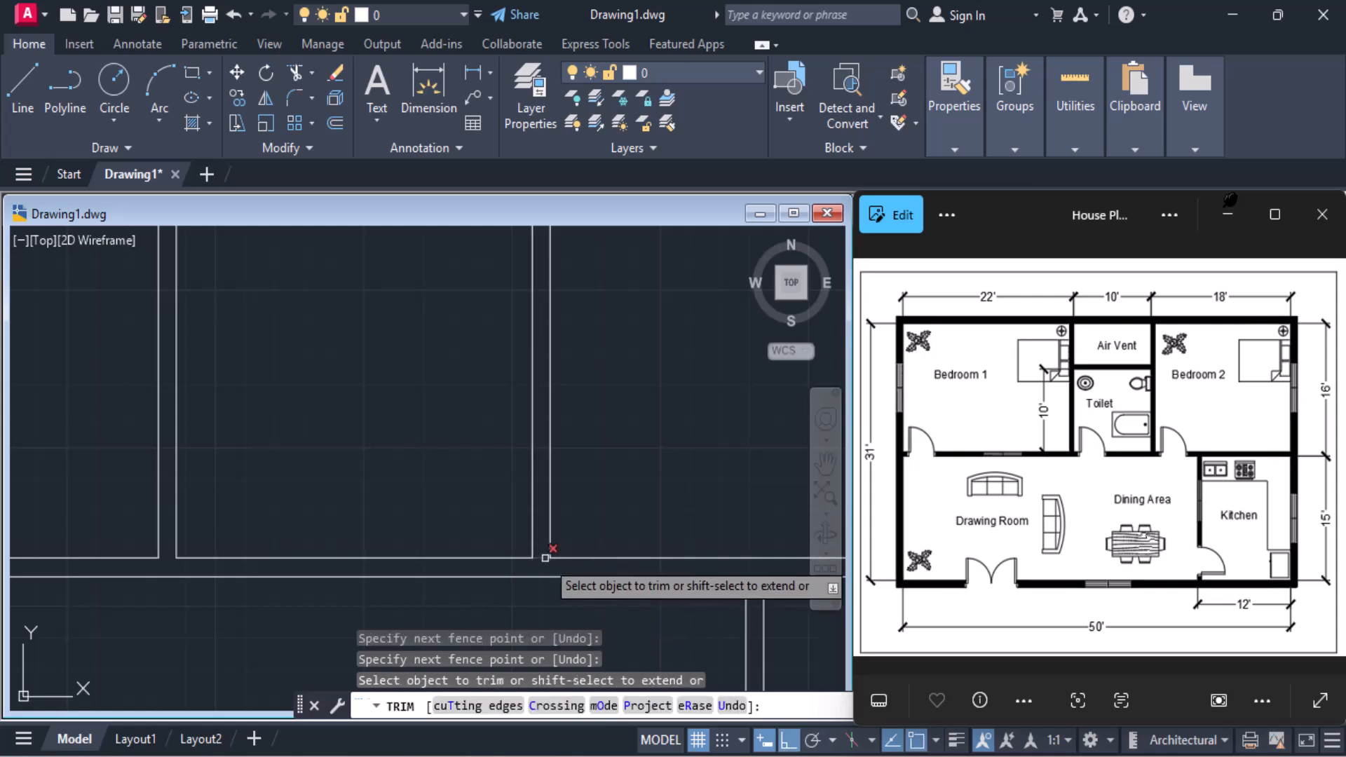
pyautogui.scroll(-4, 541, 488)
pyautogui.scroll(6, 615, 531)
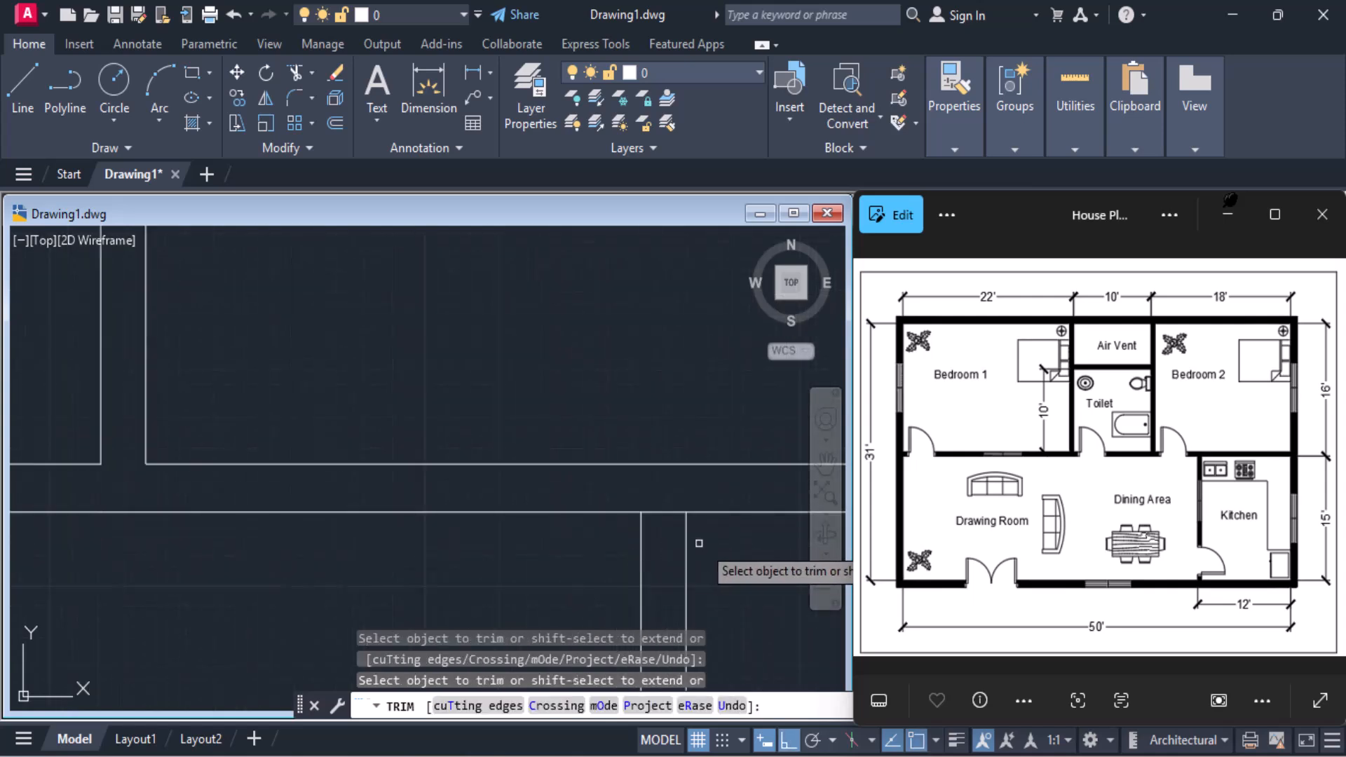
pyautogui.scroll(-5, 662, 508)
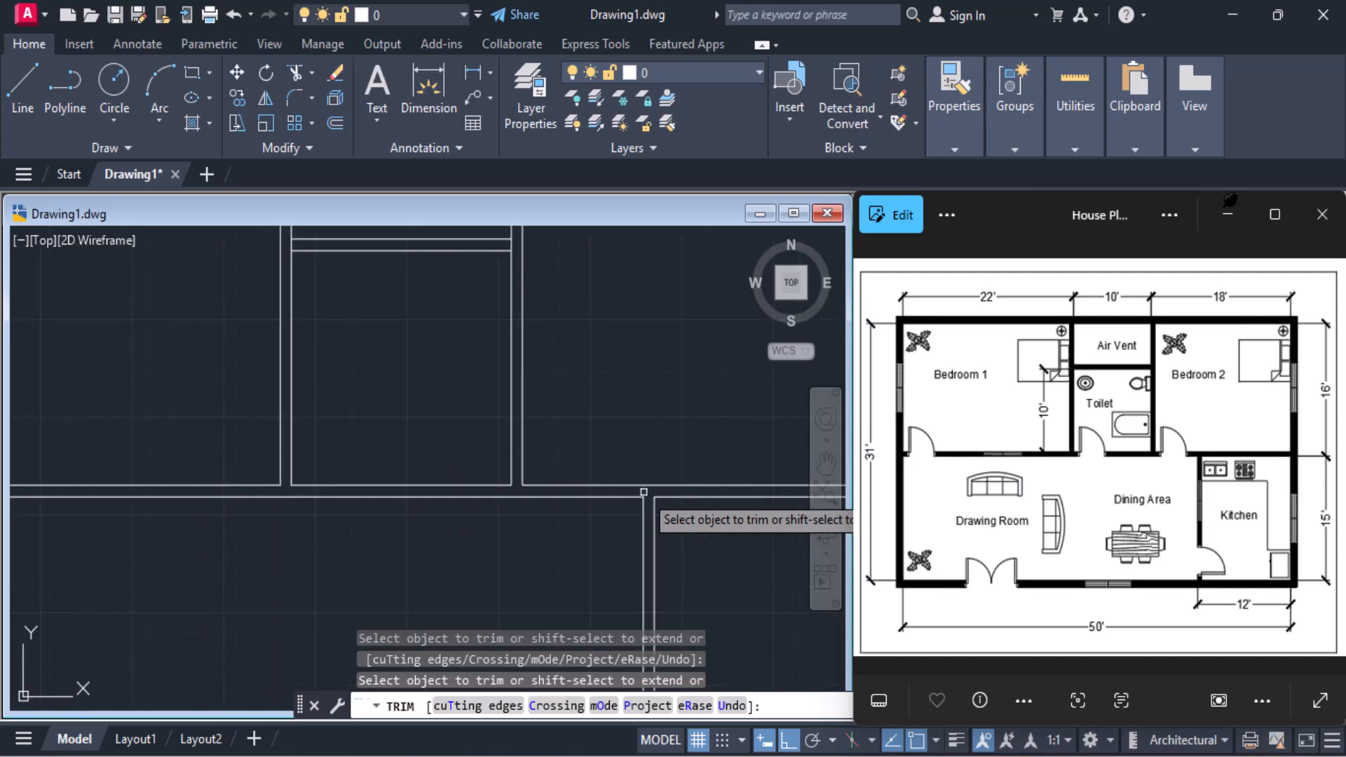
# Trim the inner exterior-wall line across both ends of the horizontal interior wall
pyautogui.scroll(6, 456, 354)
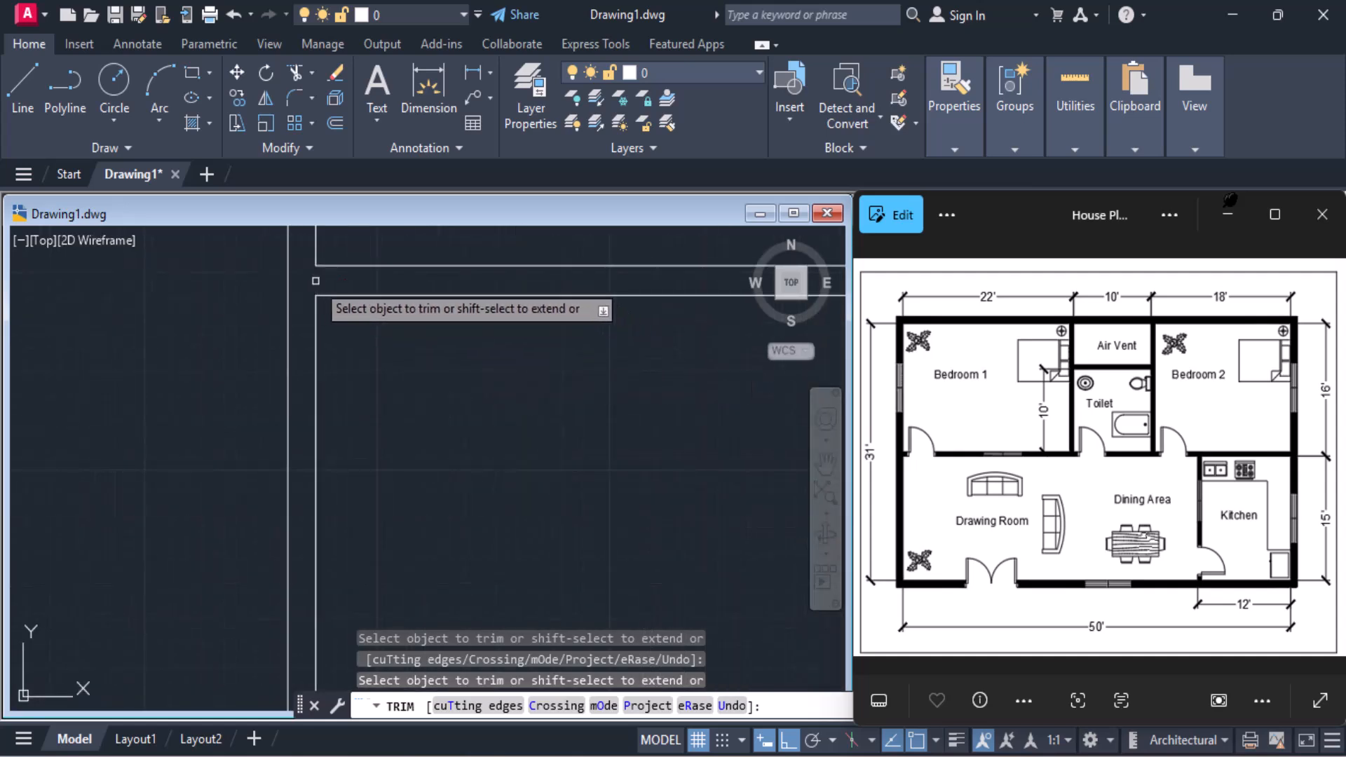
pyautogui.scroll(-4, 361, 312)
pyautogui.scroll(4, 539, 286)
pyautogui.click(603, 328)
# Trim the air vent's wall junctions at both ends of its divider and where its two vertical walls meet the top exterior wall
pyautogui.scroll(-4, 452, 281)
pyautogui.moveTo(452, 281); pyautogui.dragTo(474, 569, button='middle')
pyautogui.scroll(2, 329, 469)
pyautogui.click(301, 464)
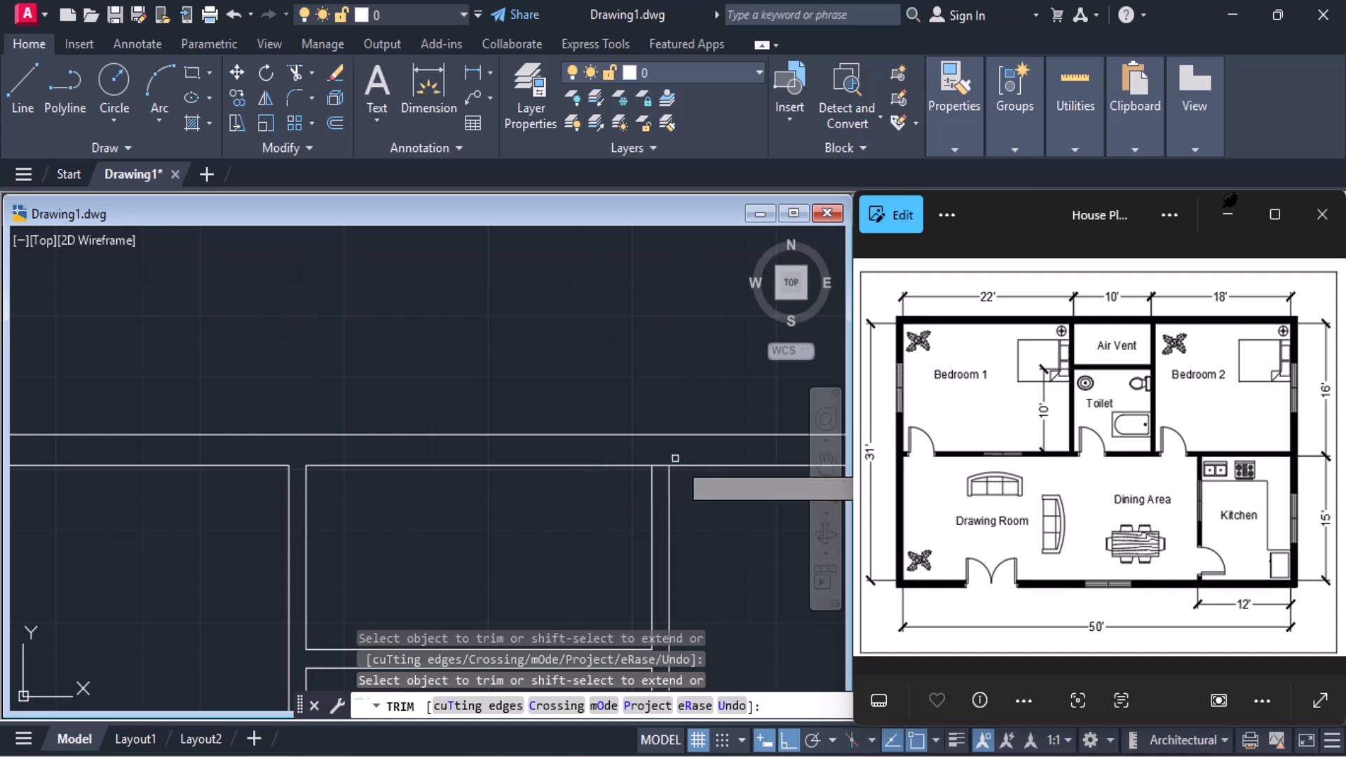
pyautogui.click(661, 469)
pyautogui.scroll(-2, 637, 477)
# Trim the inner exterior-wall line where the kitchen's vertical wall meets the bottom exterior wall
pyautogui.moveTo(637, 477); pyautogui.dragTo(566, 227, button='middle')
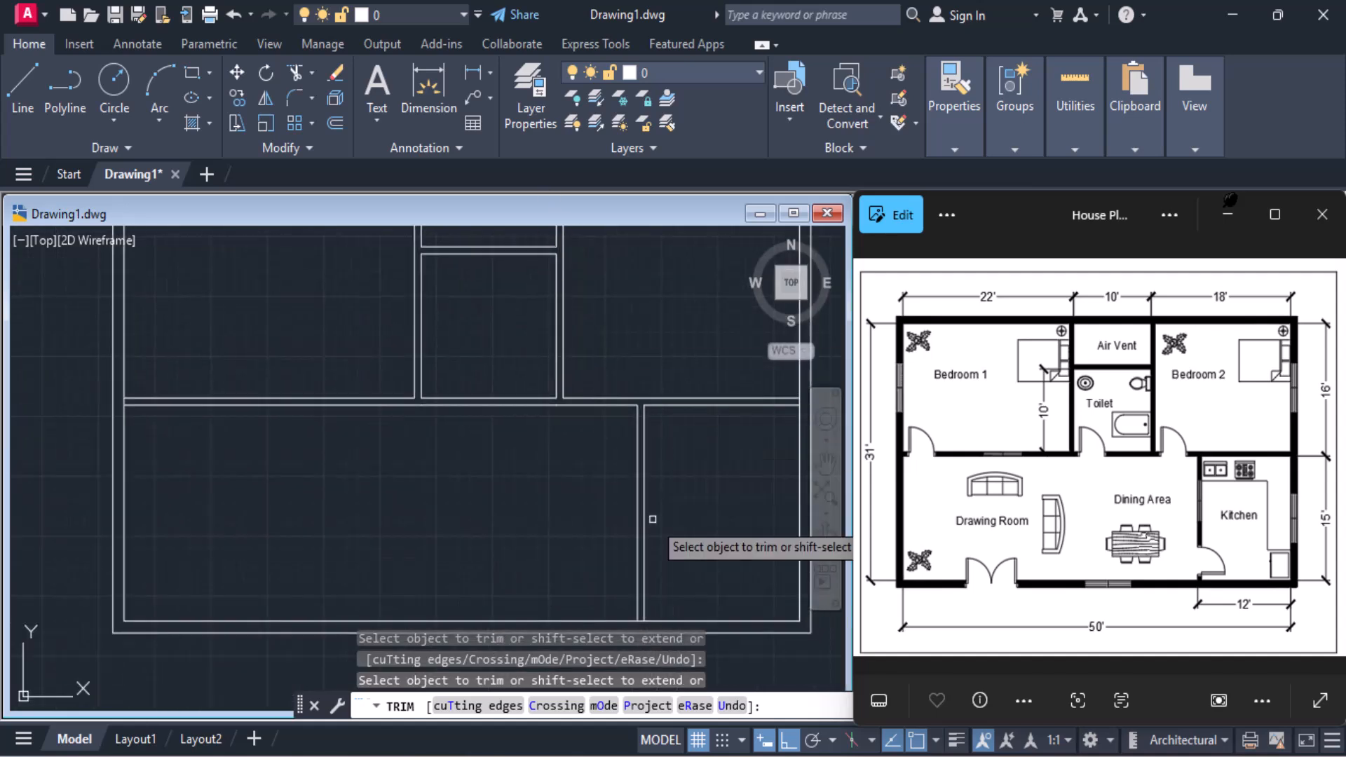
pyautogui.scroll(3, 655, 582)
pyautogui.moveTo(655, 582); pyautogui.dragTo(640, 390, button='middle')
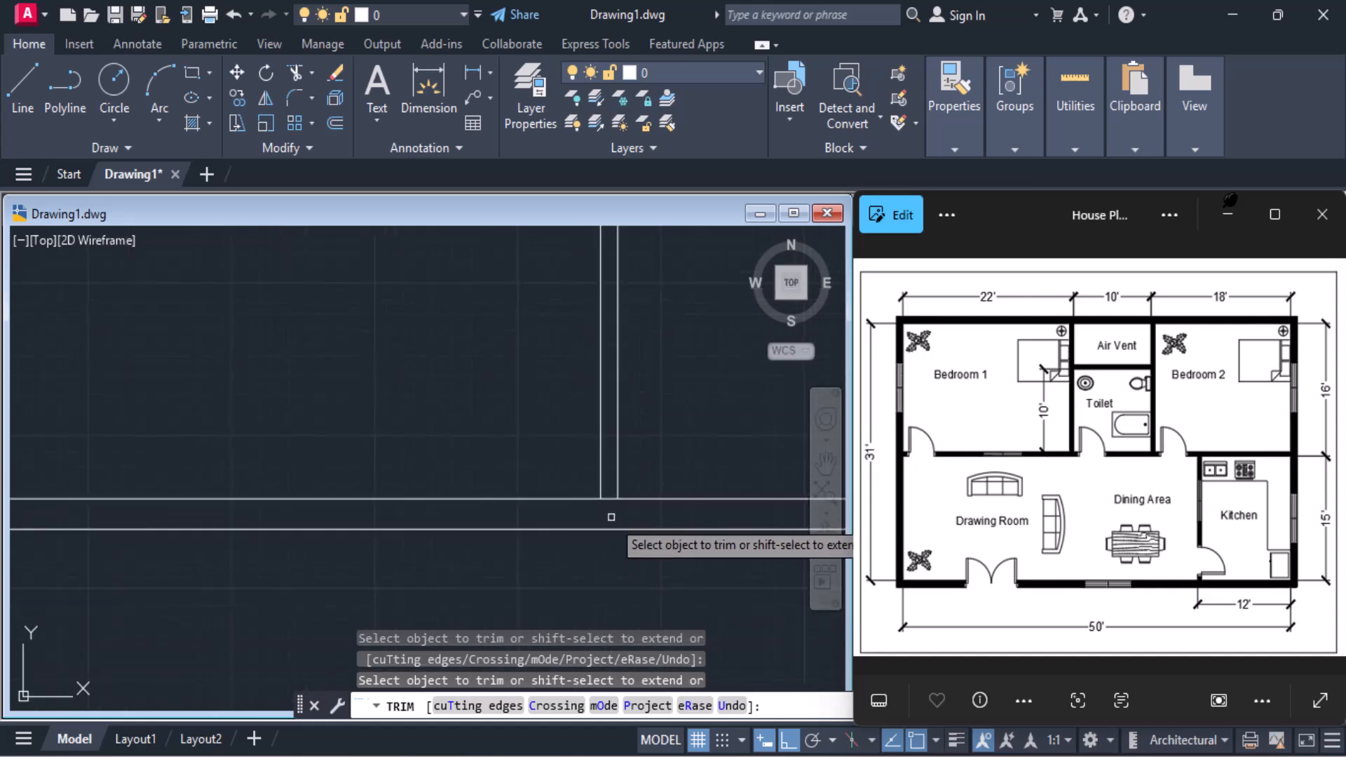
pyautogui.scroll(-5, 525, 456)
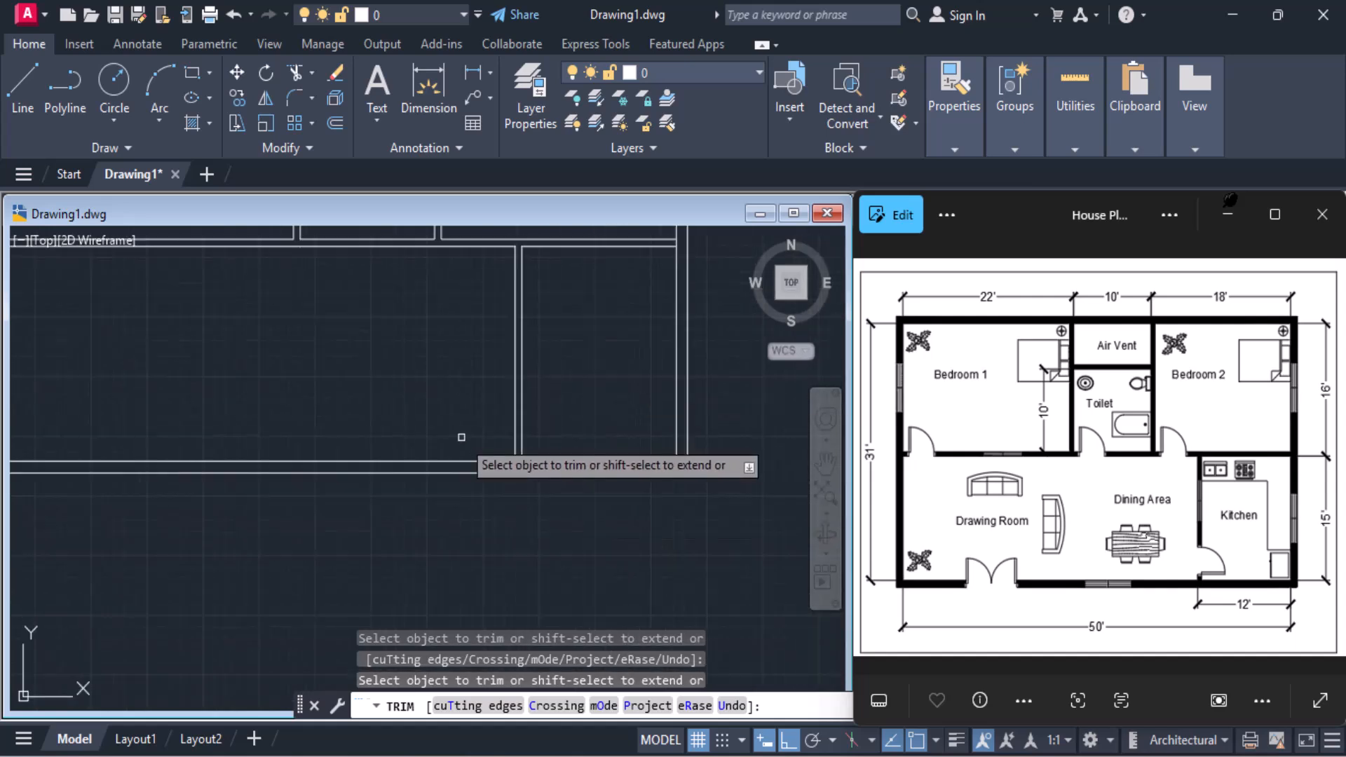
# Create a layer named Doors and set its colour to magenta
pyautogui.moveTo(474, 472); pyautogui.dragTo(549, 615, button='middle')
pyautogui.scroll(-2, 550, 615)
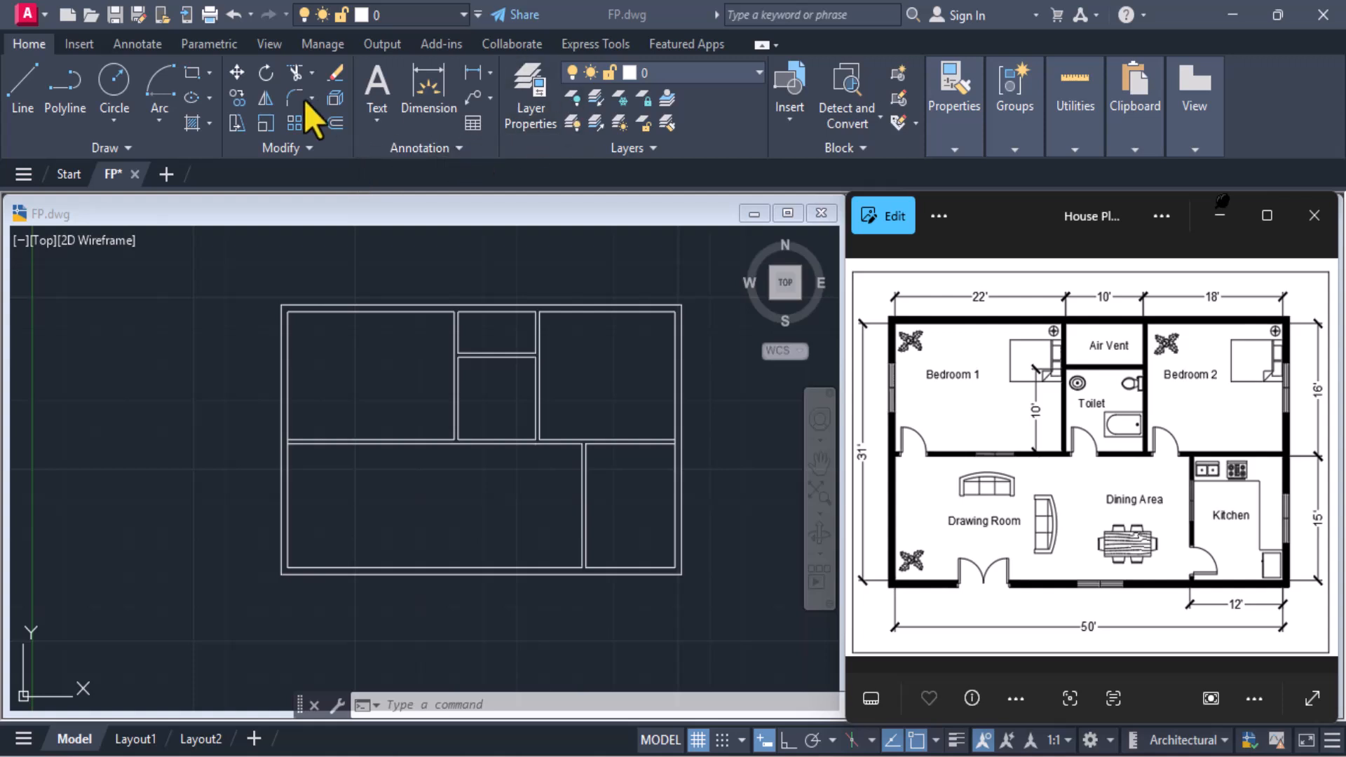
pyautogui.click(541, 120)
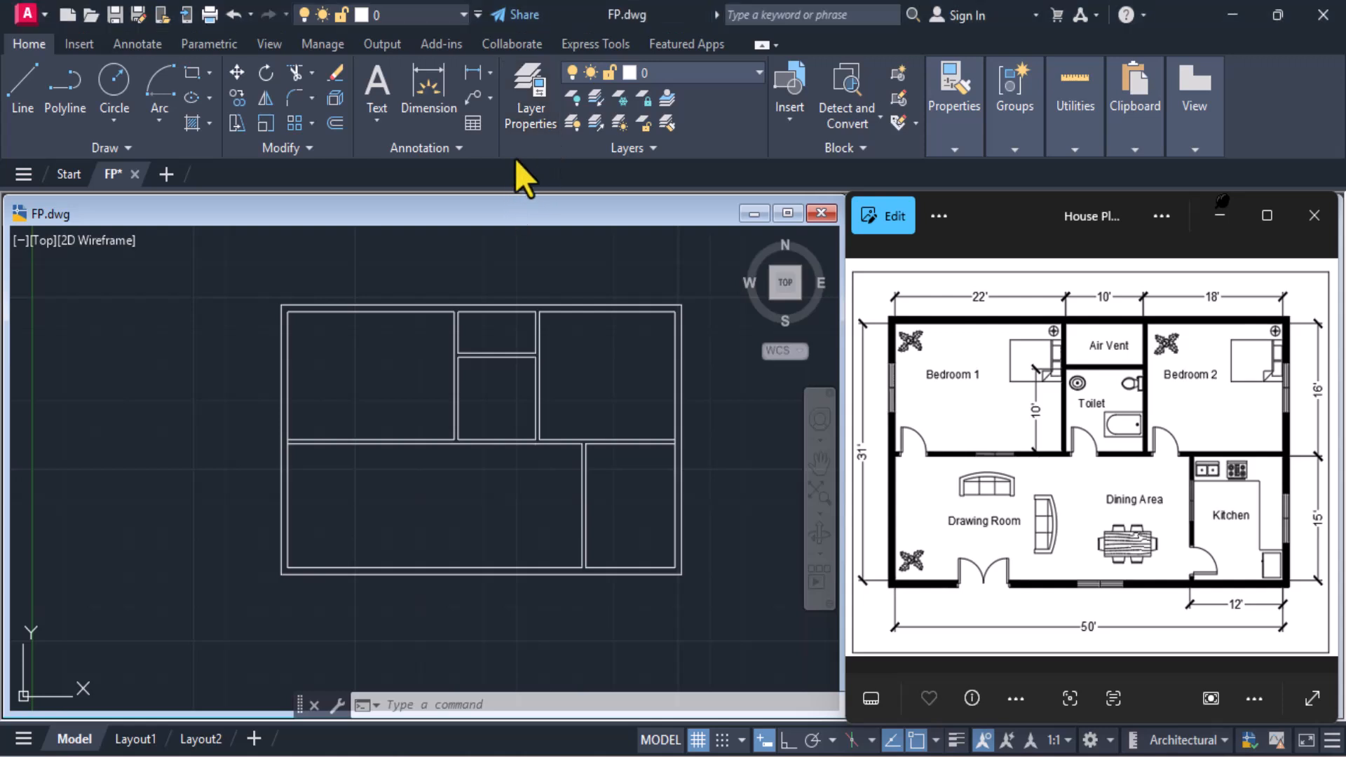
pyautogui.click(531, 124)
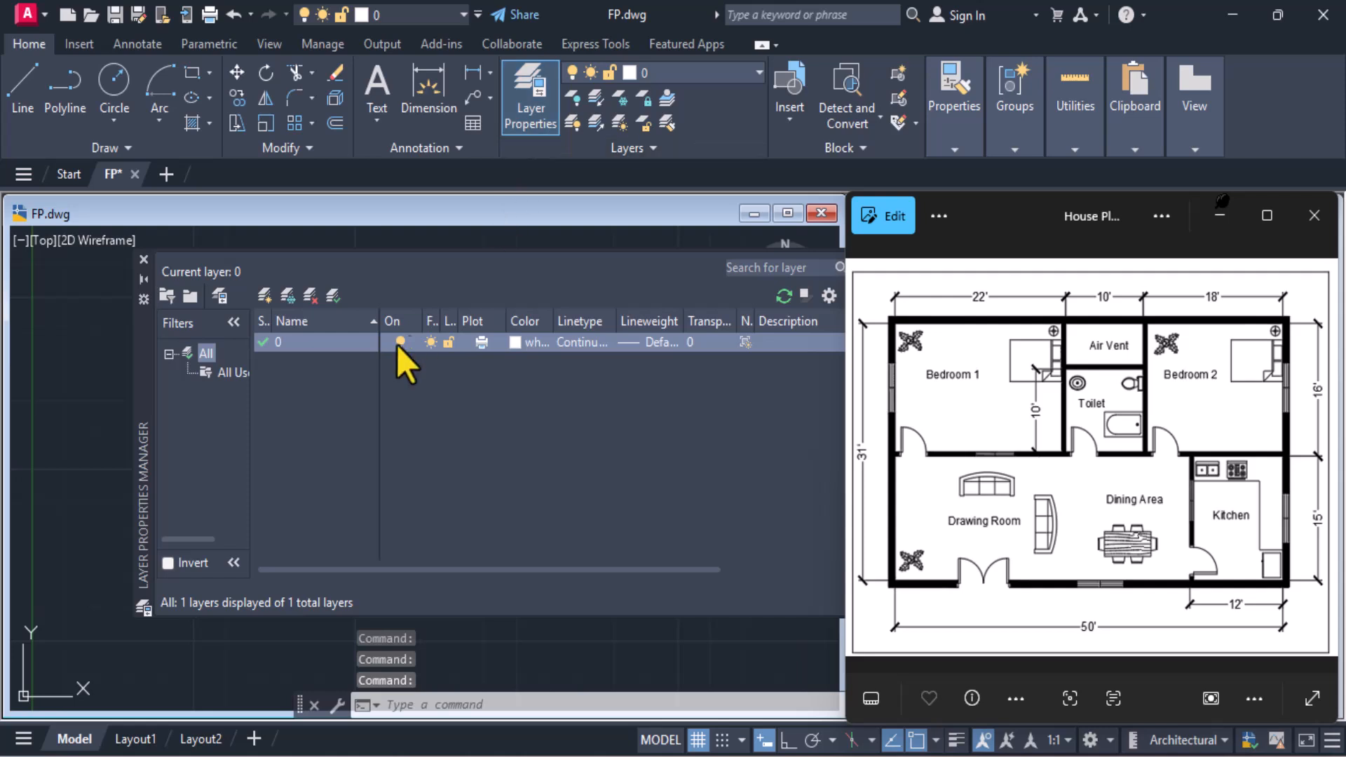
pyautogui.click(264, 297)
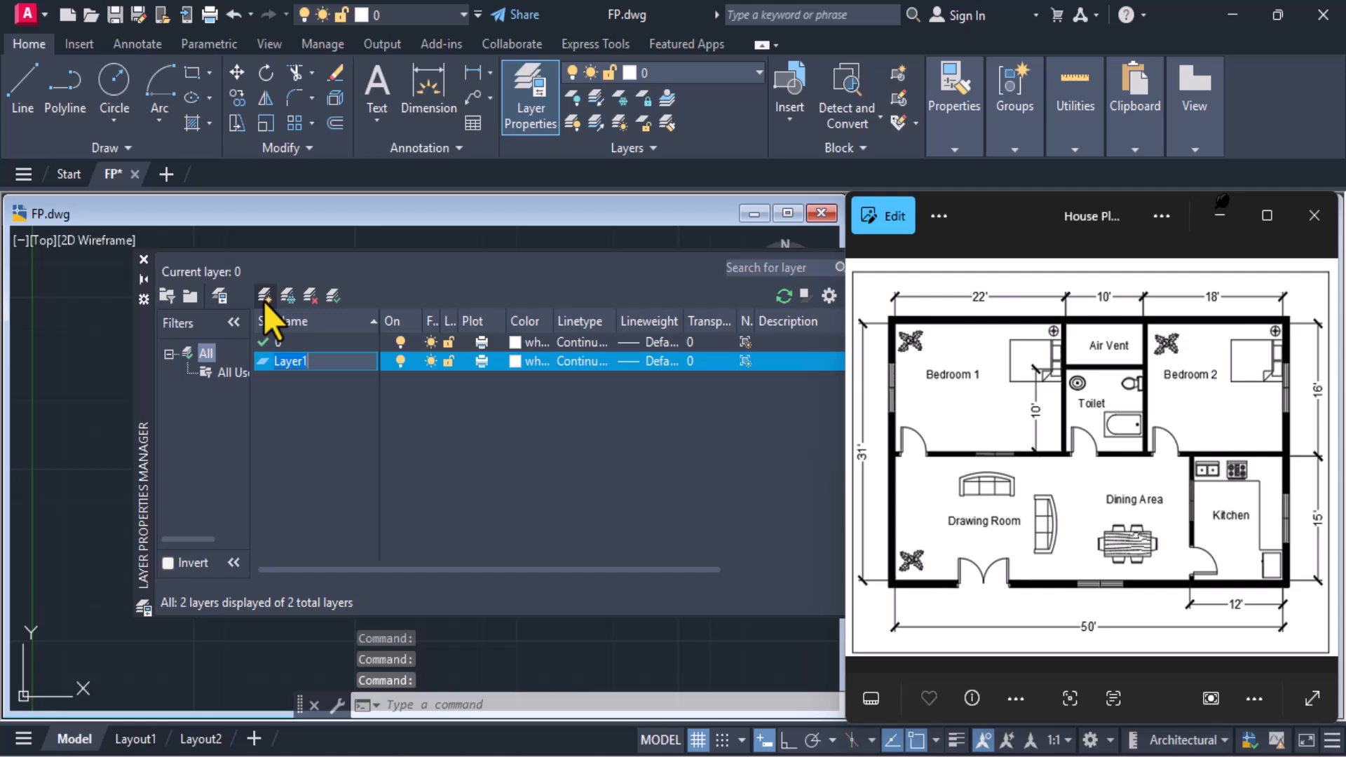
pyautogui.write('Do')
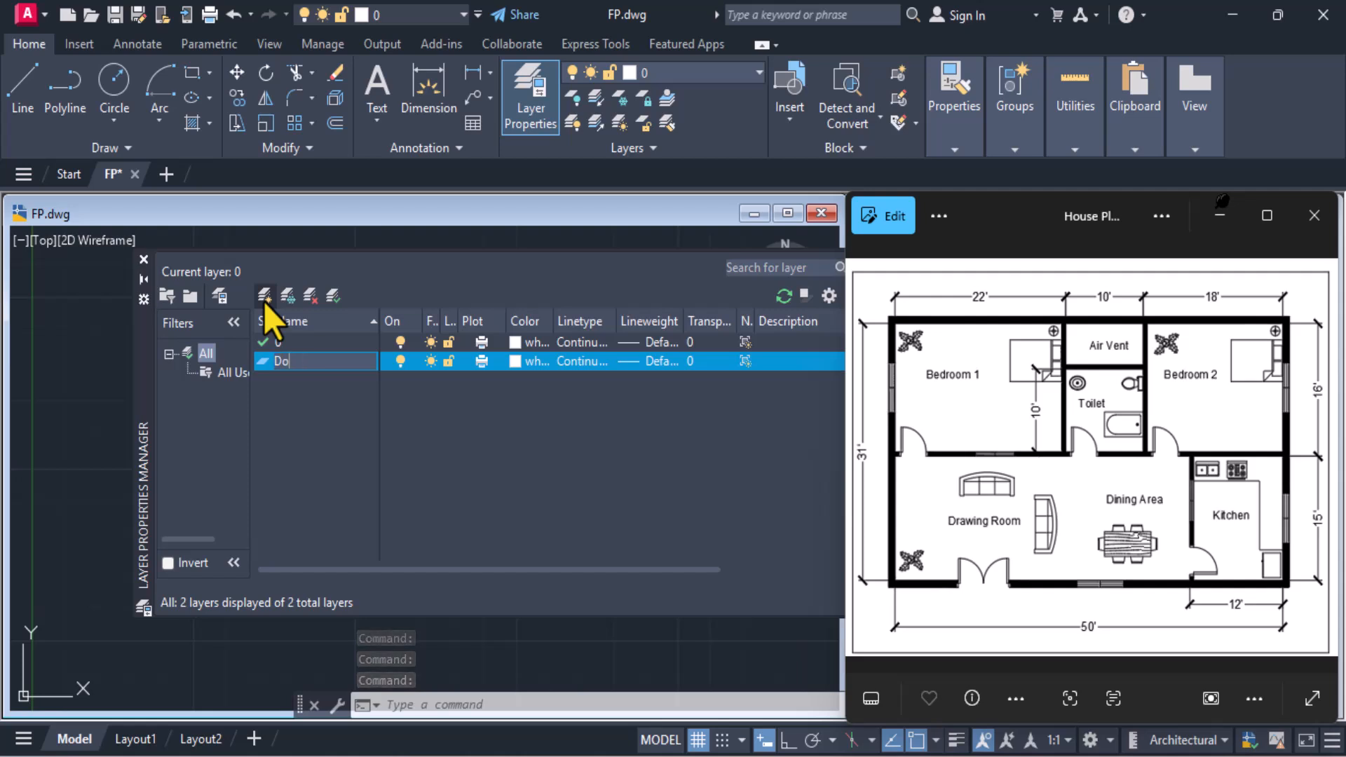
pyautogui.write('ors')
pyautogui.press('Return')
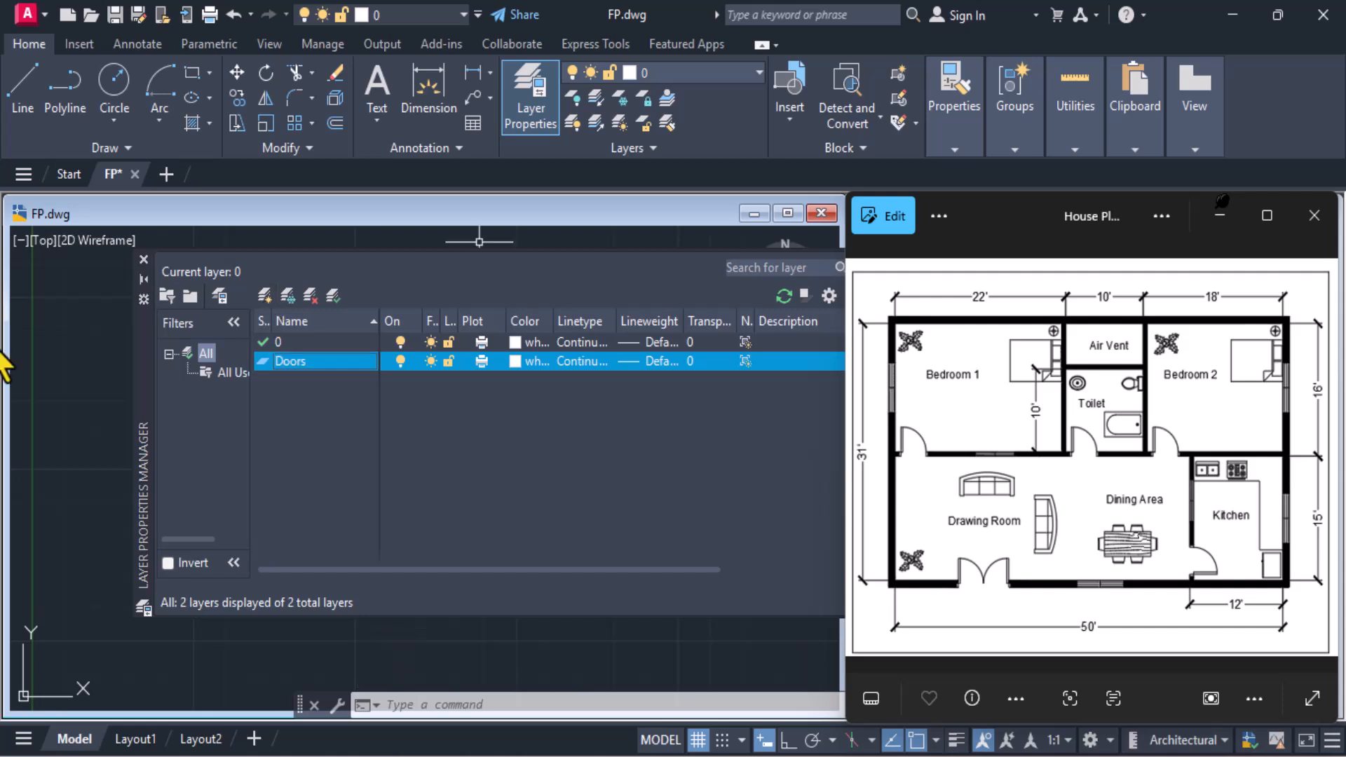
pyautogui.click(514, 360)
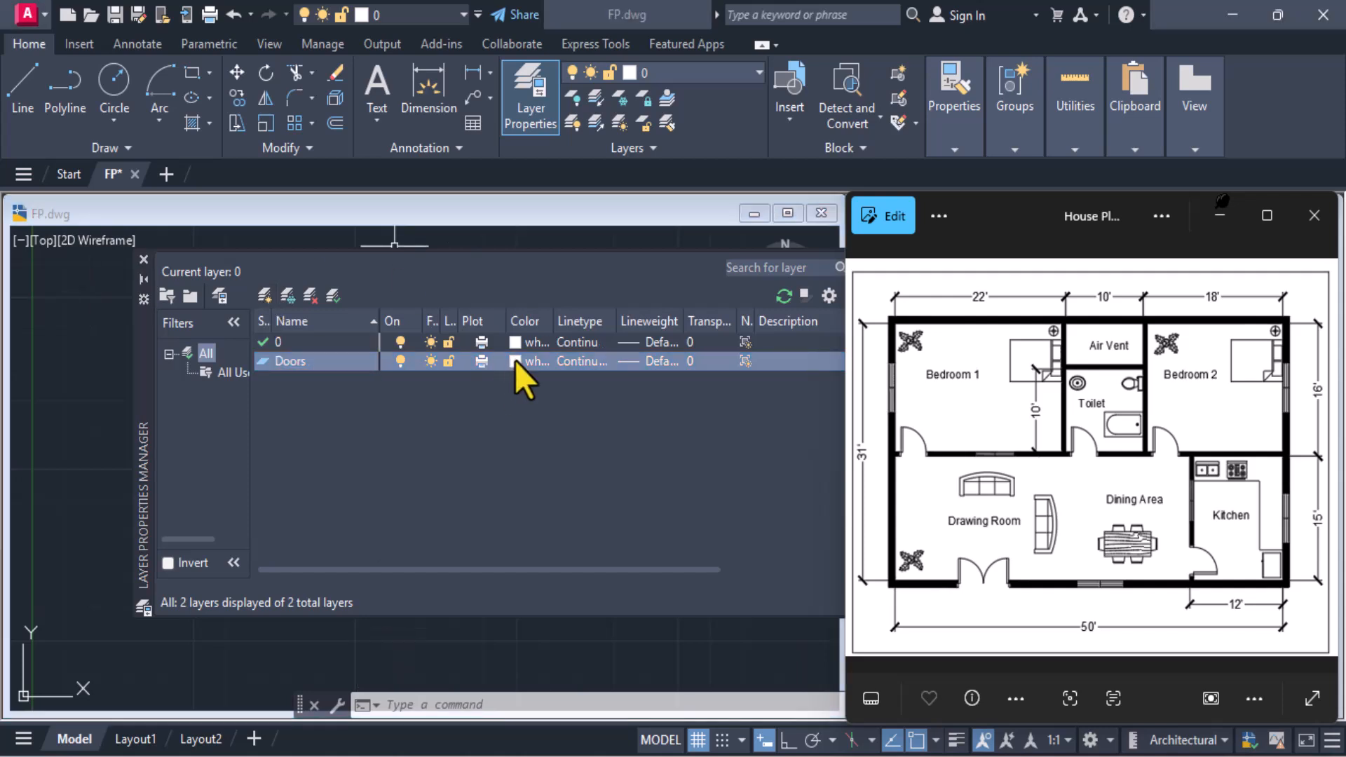
pyautogui.click(607, 435)
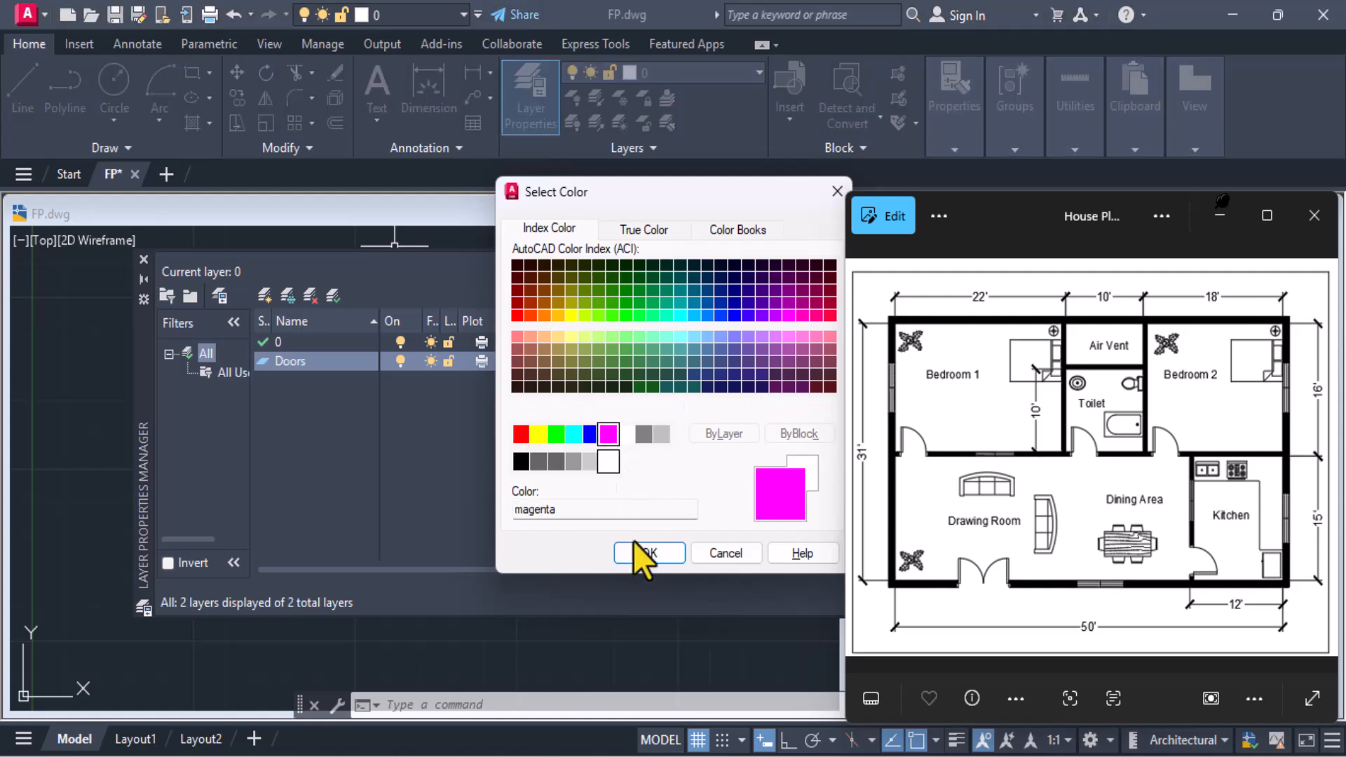
pyautogui.click(636, 556)
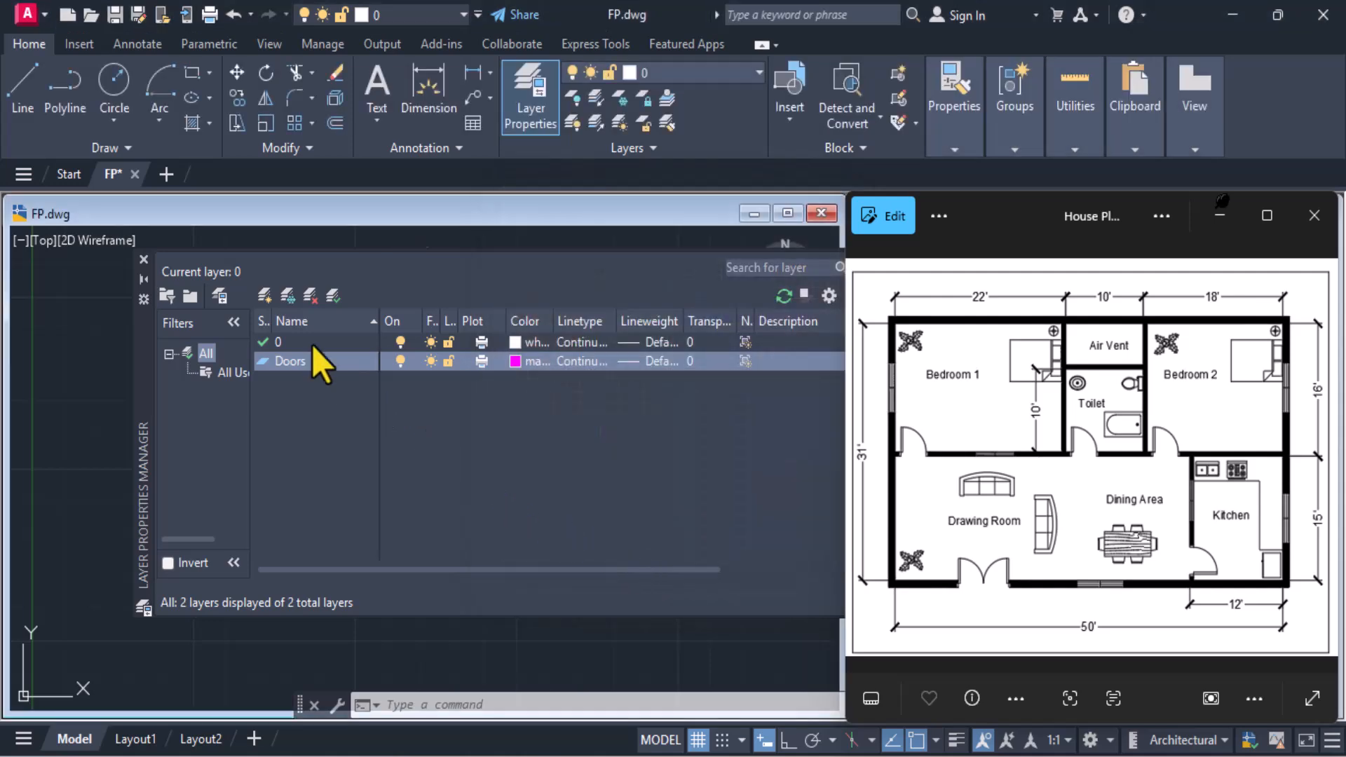
# Create a layer named Windows and set its colour to index 20
pyautogui.click(263, 297)
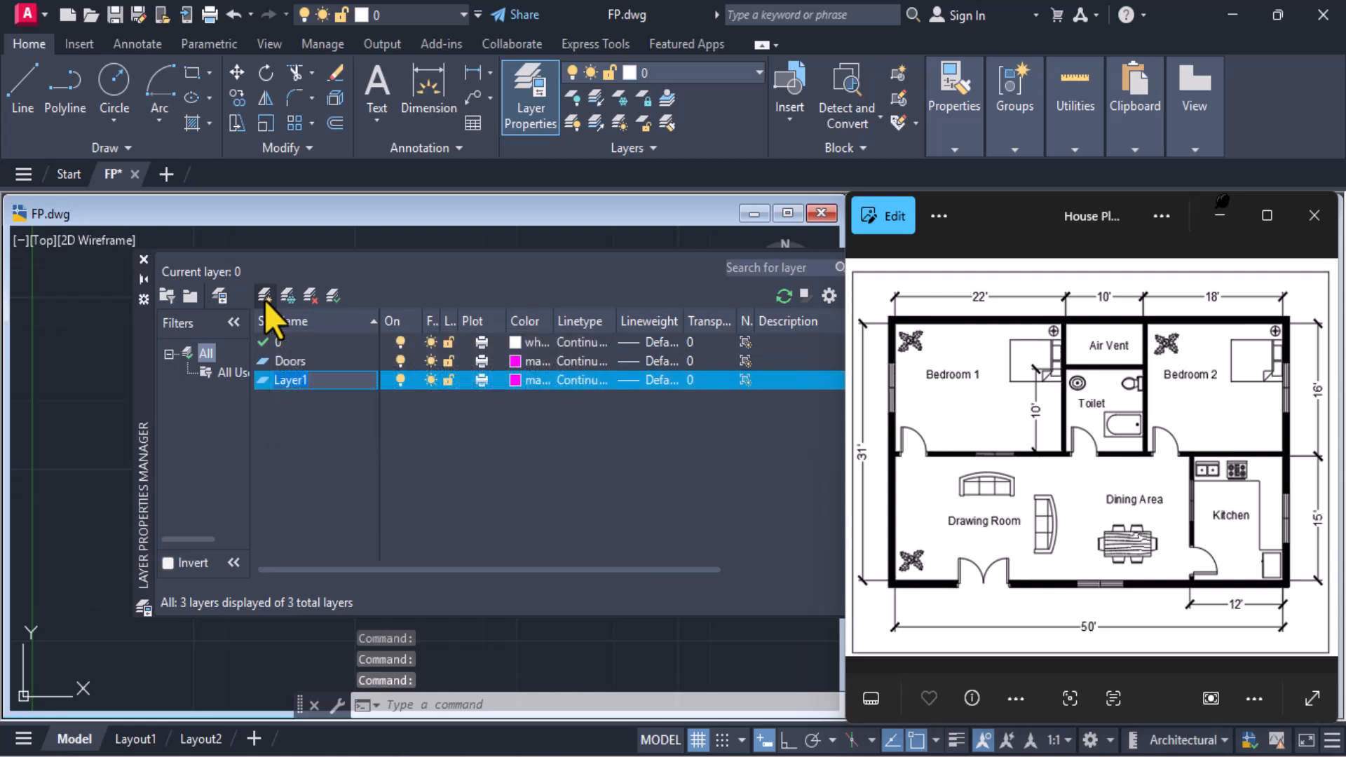
pyautogui.write('Windows')
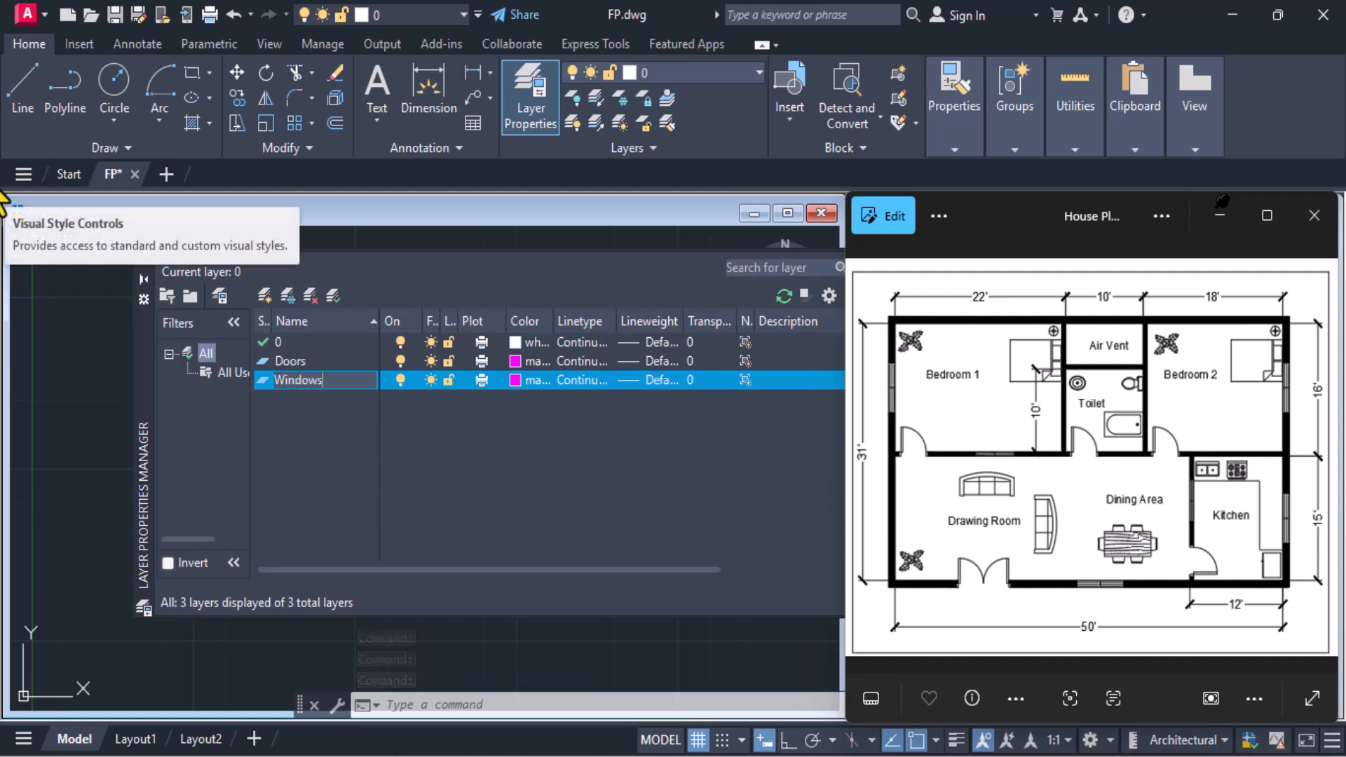
pyautogui.press('Return')
pyautogui.press('Return')
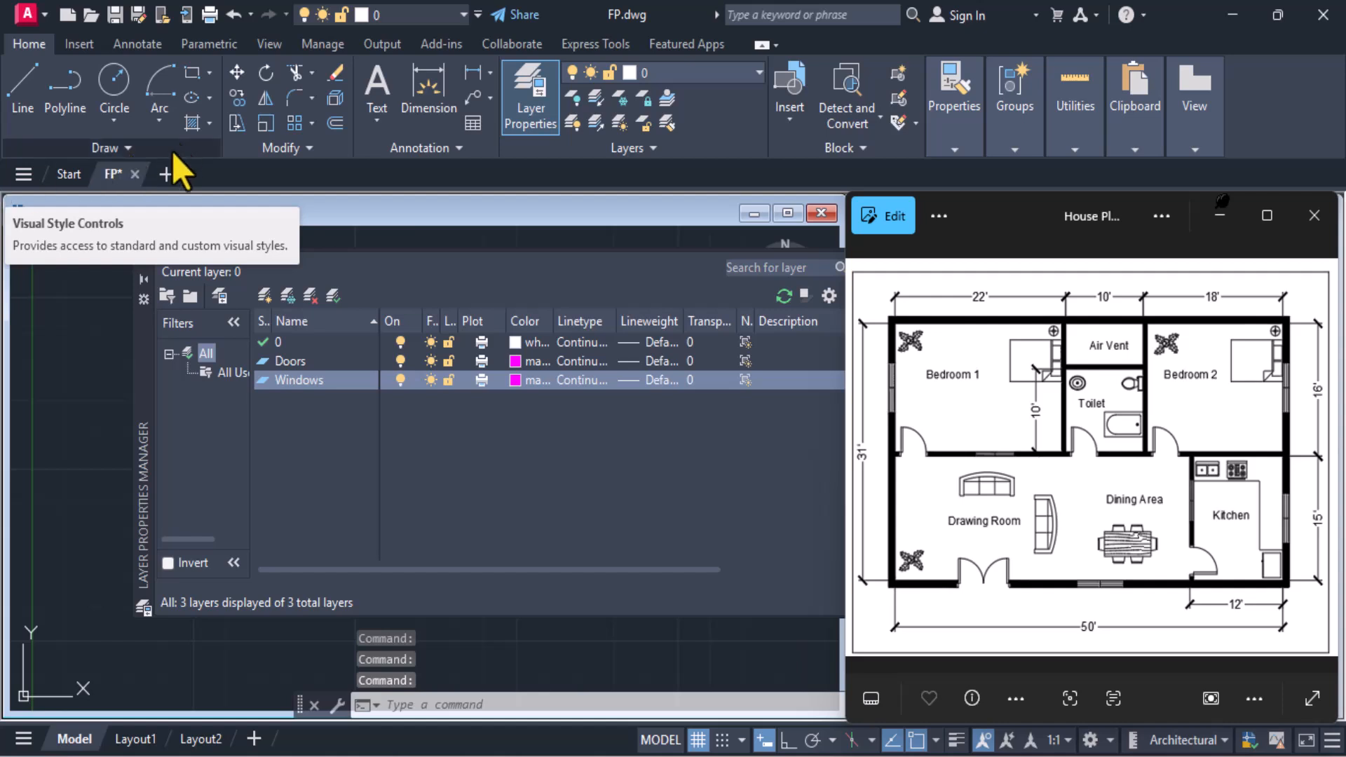
pyautogui.click(513, 380)
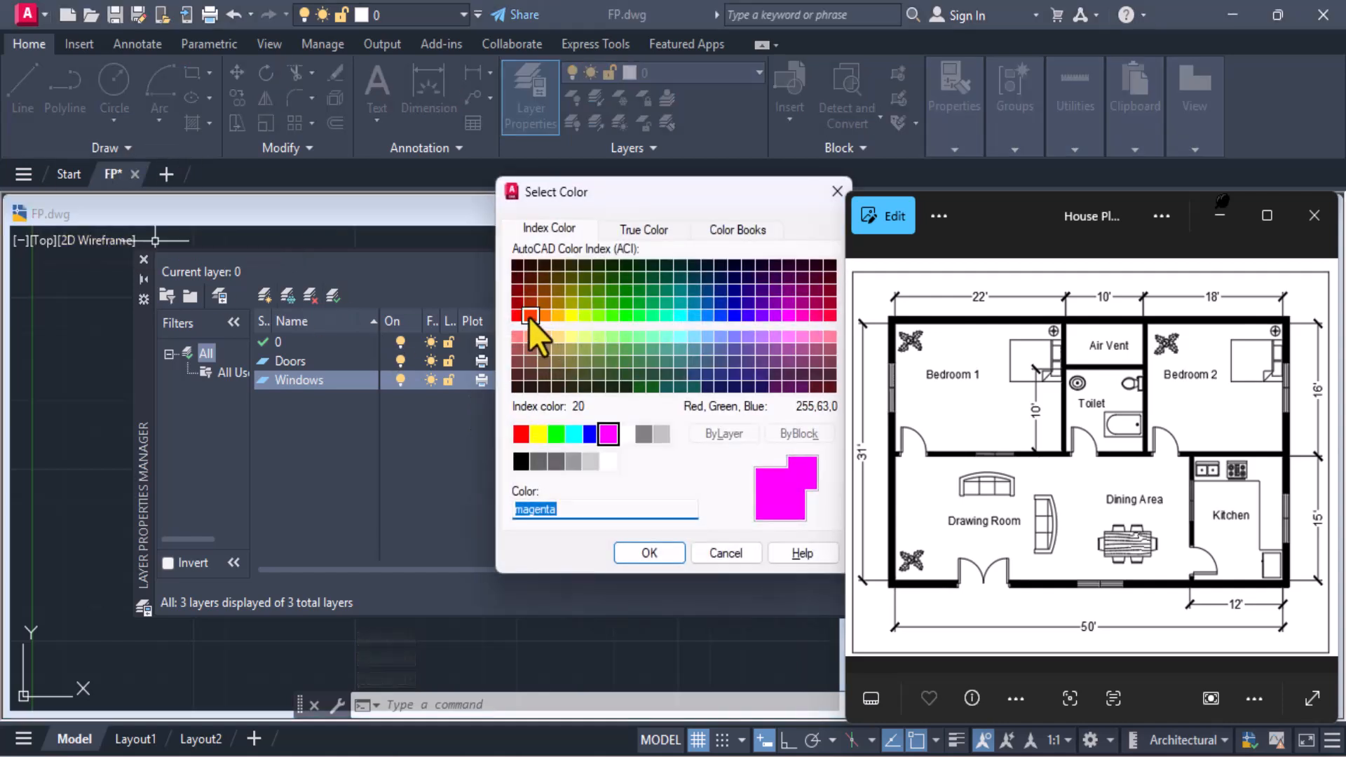
pyautogui.click(530, 315)
pyautogui.click(643, 552)
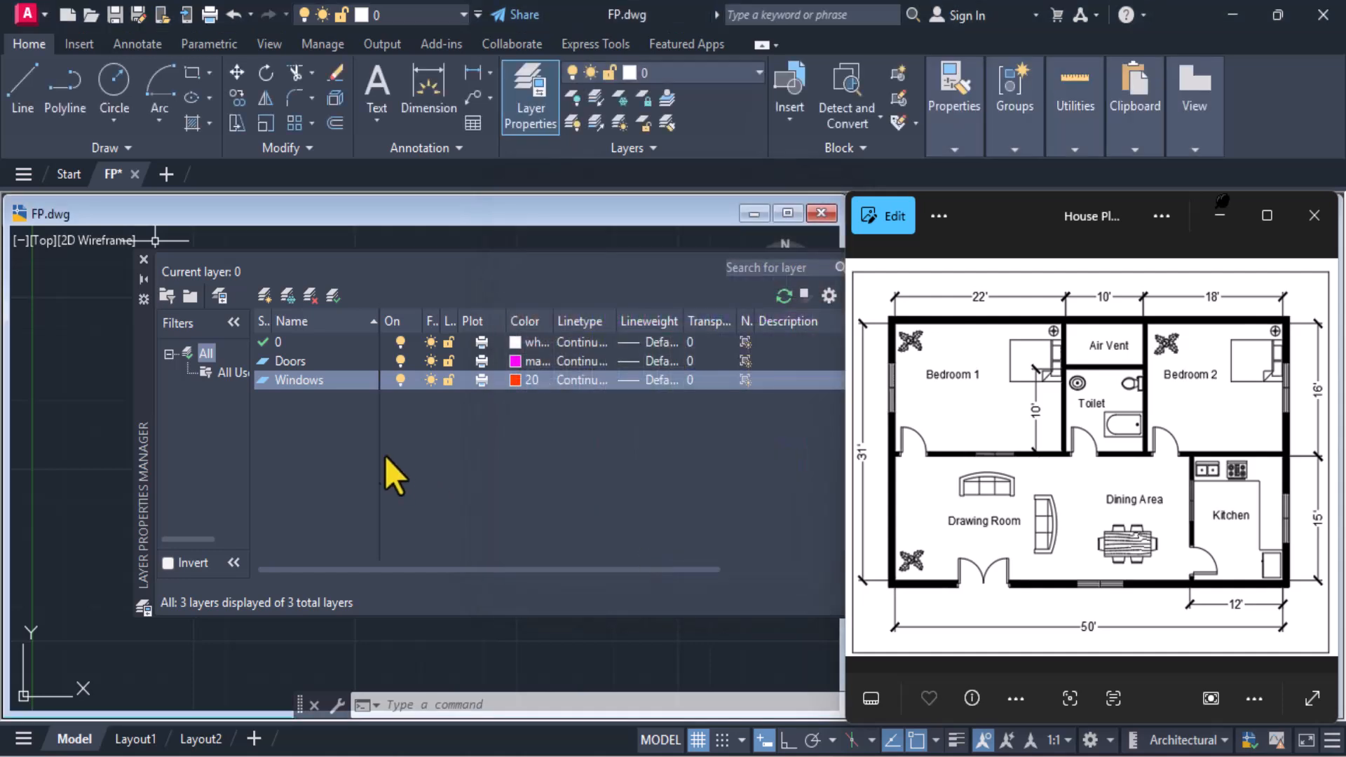
# Create a layer named Hatches and set its colour to green
pyautogui.click(265, 295)
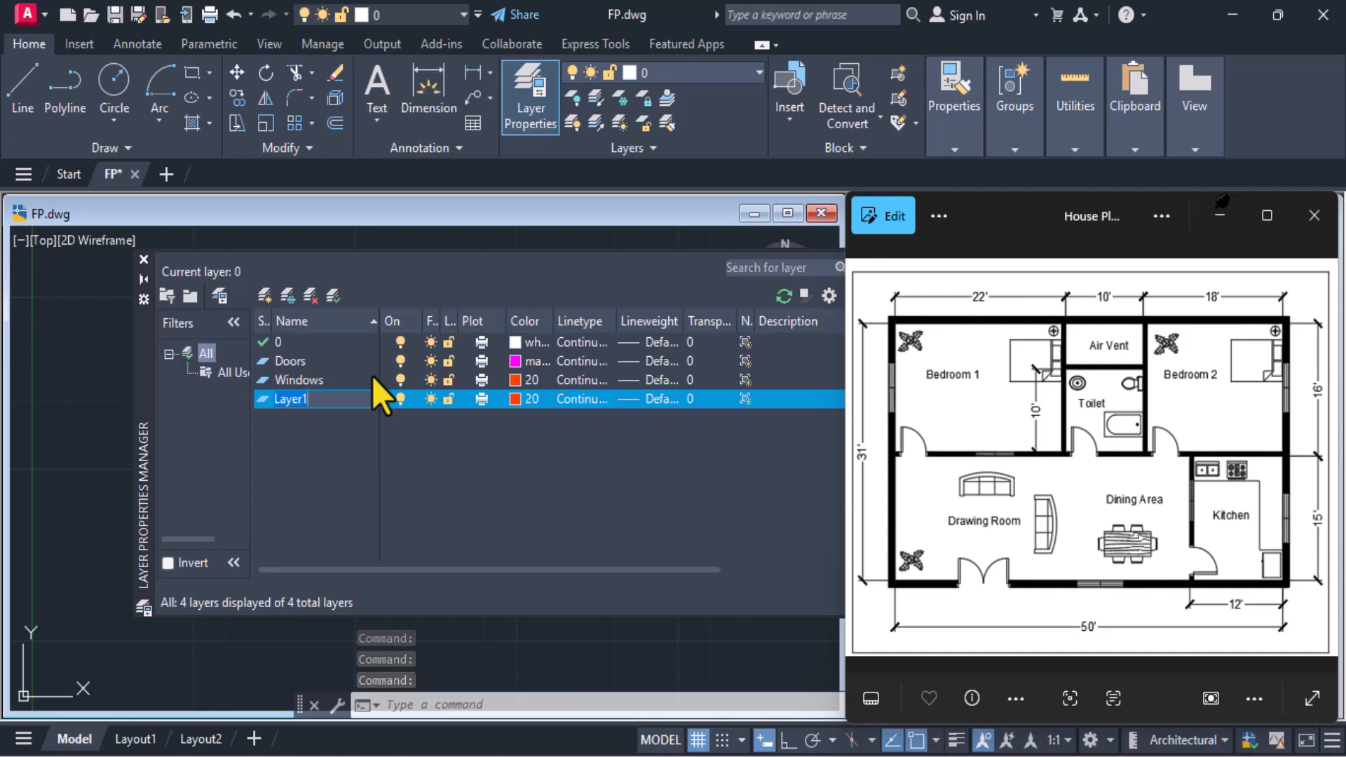
pyautogui.write('Ha')
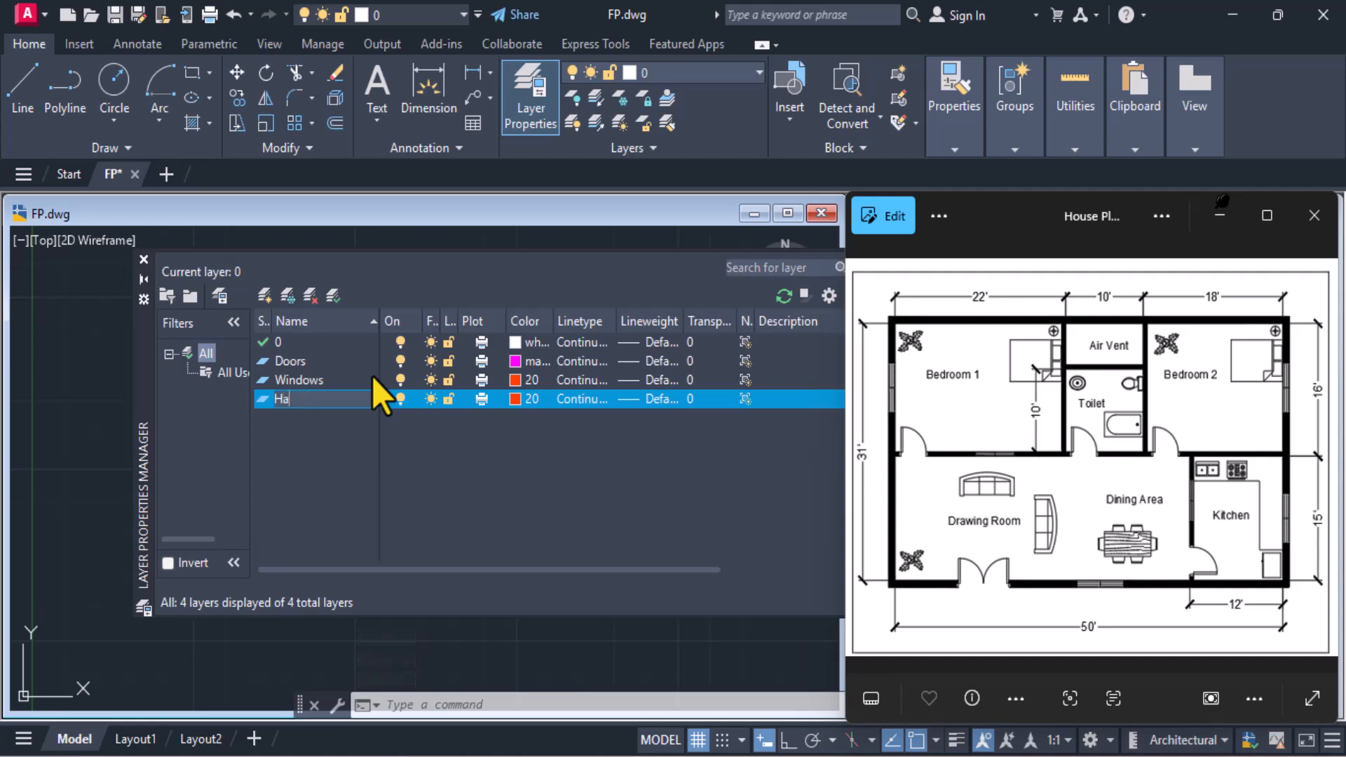
pyautogui.write('tches')
pyautogui.press('Return')
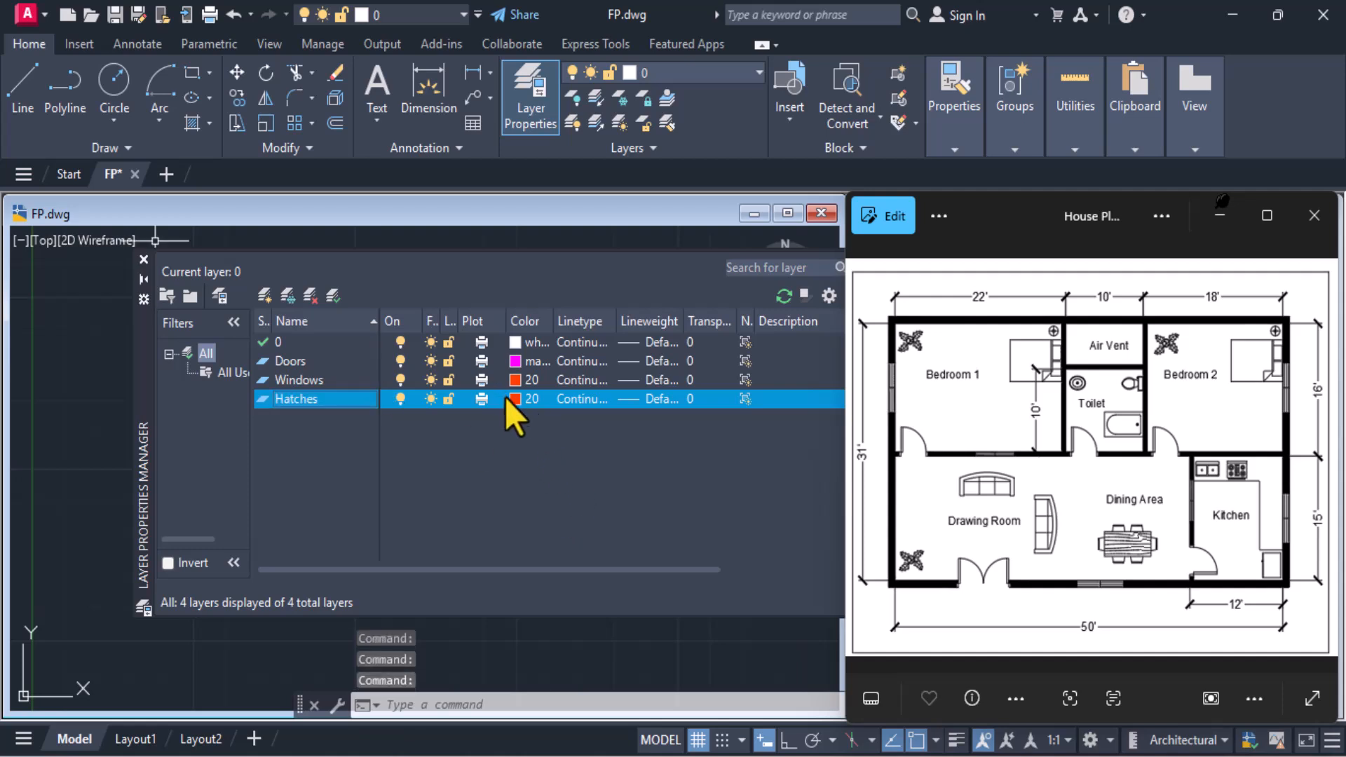
pyautogui.click(512, 399)
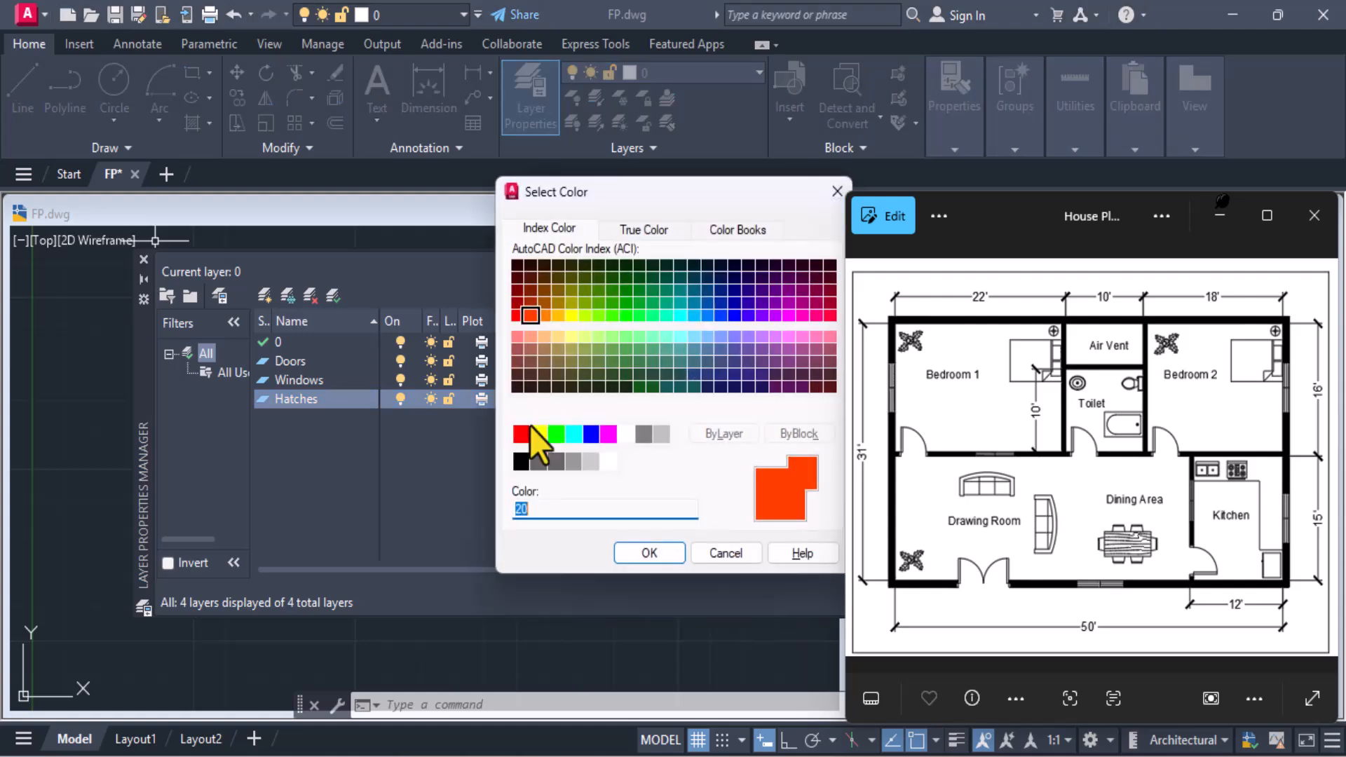
pyautogui.click(558, 439)
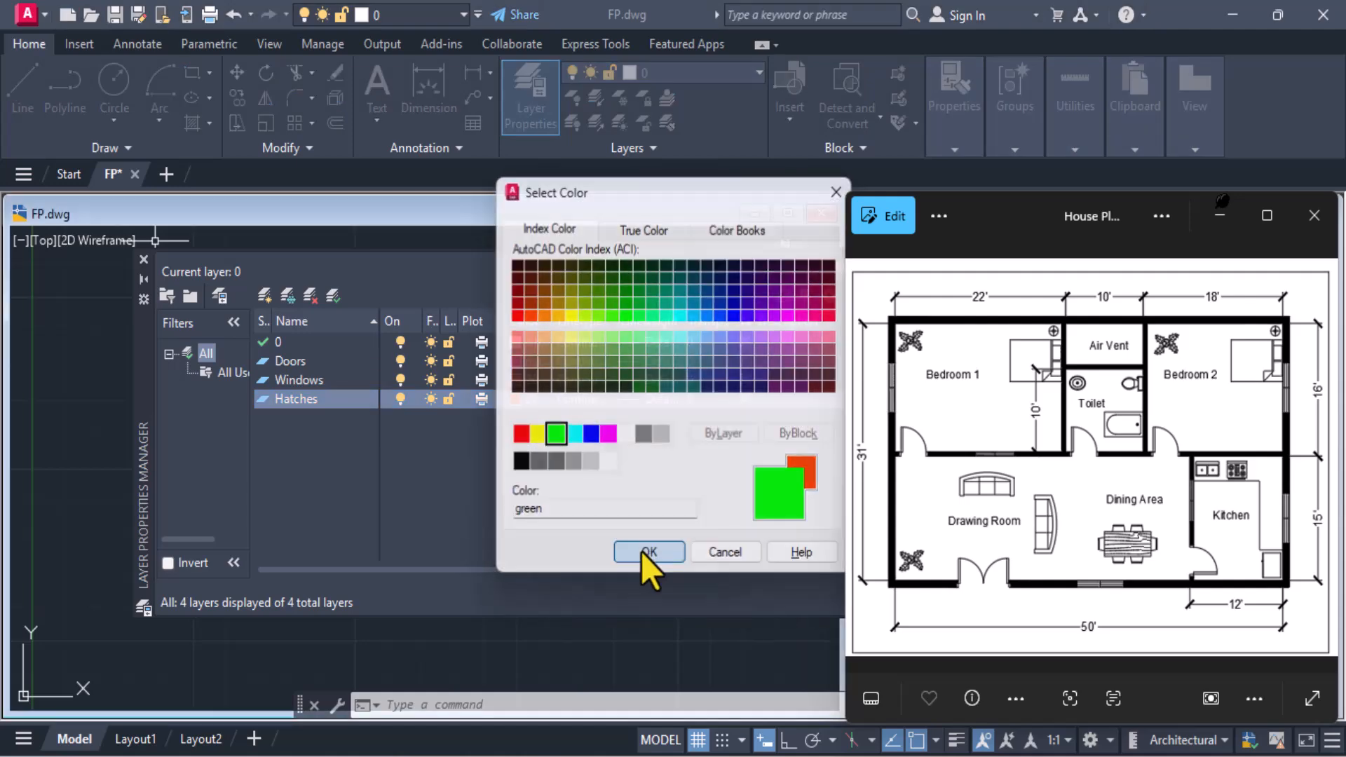
pyautogui.click(640, 553)
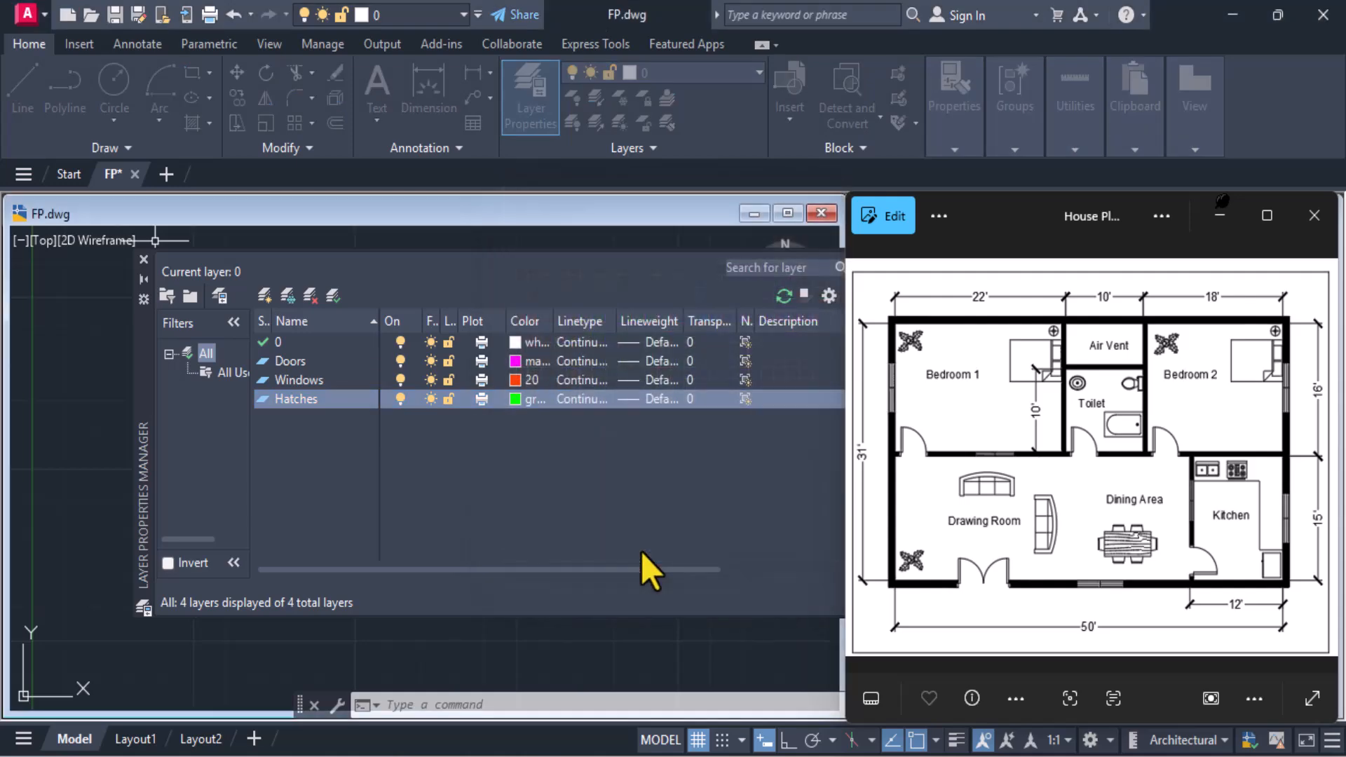
# Create a layer named Text and set its colour to yellow
pyautogui.click(263, 295)
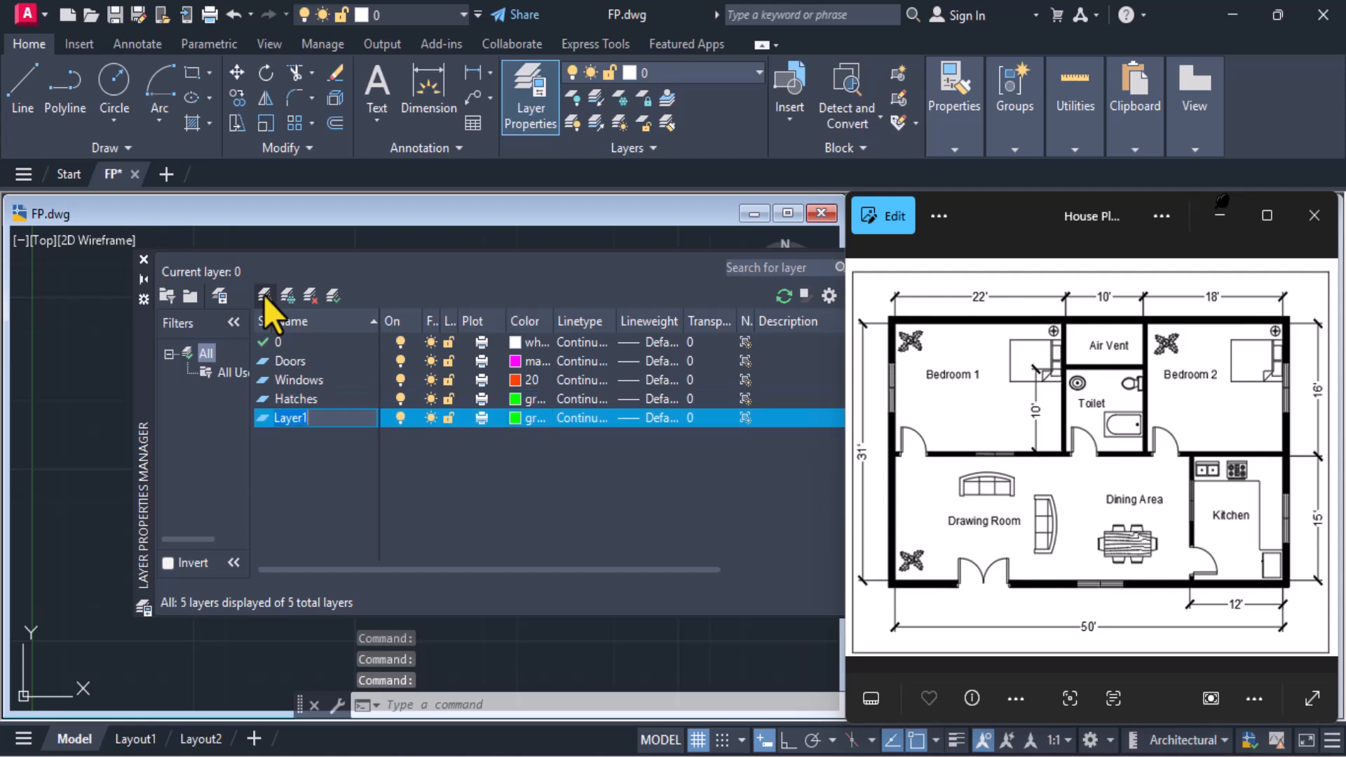
pyautogui.press('BackSpace')
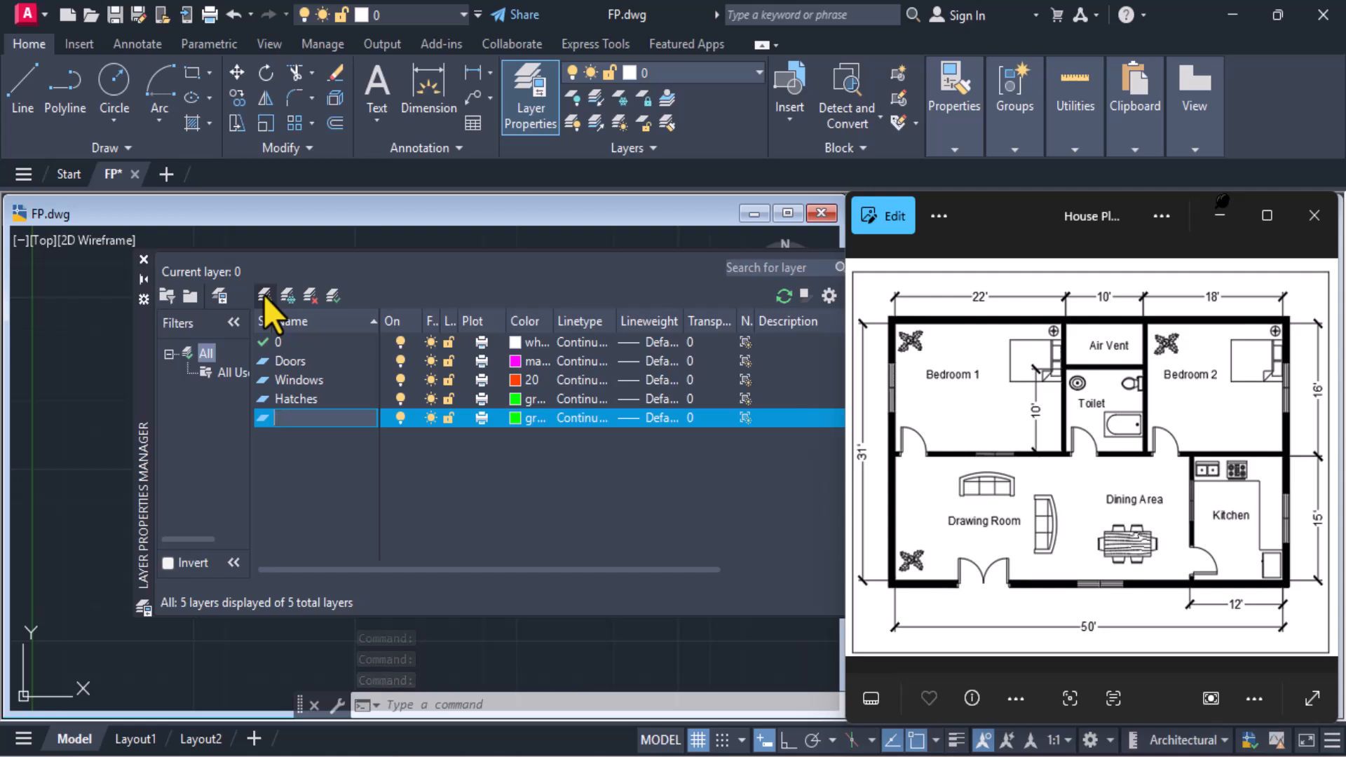
pyautogui.write('R')
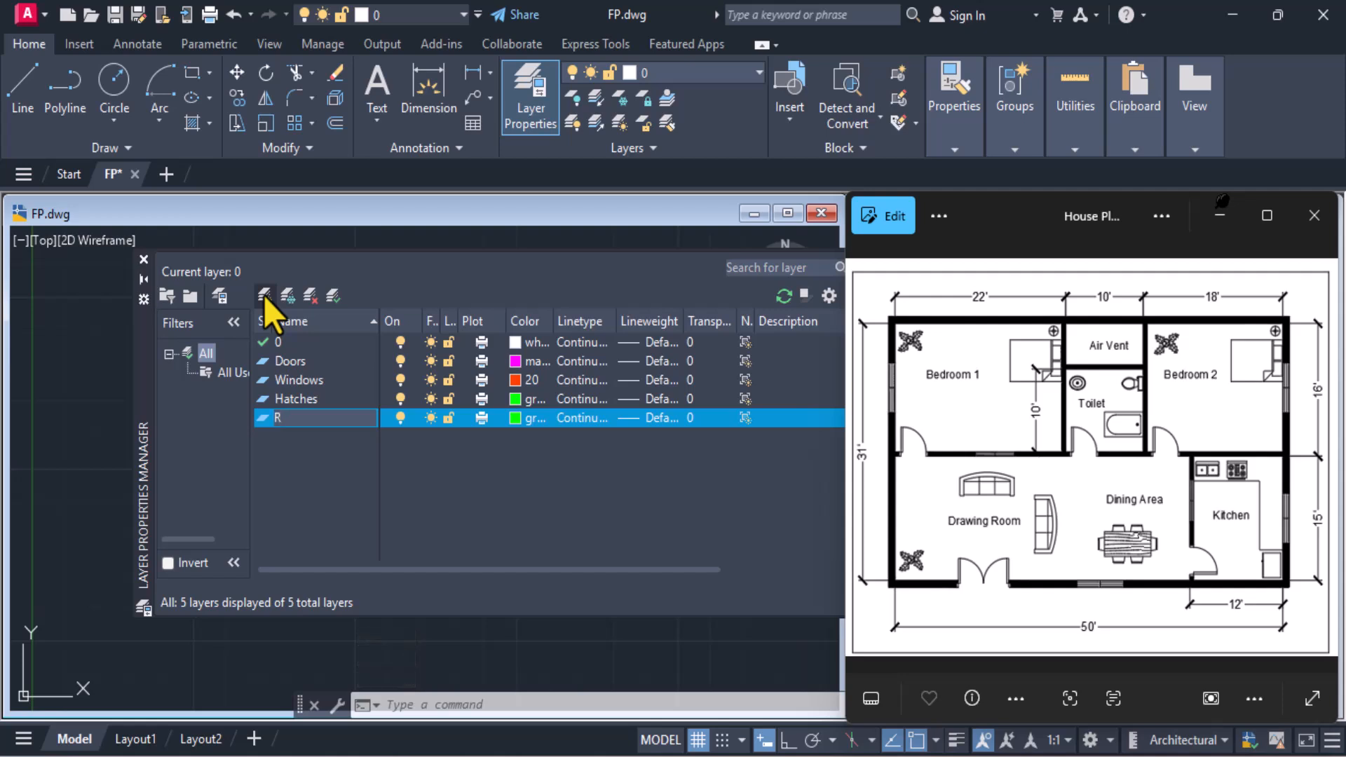
pyautogui.press('BackSpace')
pyautogui.write('Text')
pyautogui.click(509, 415)
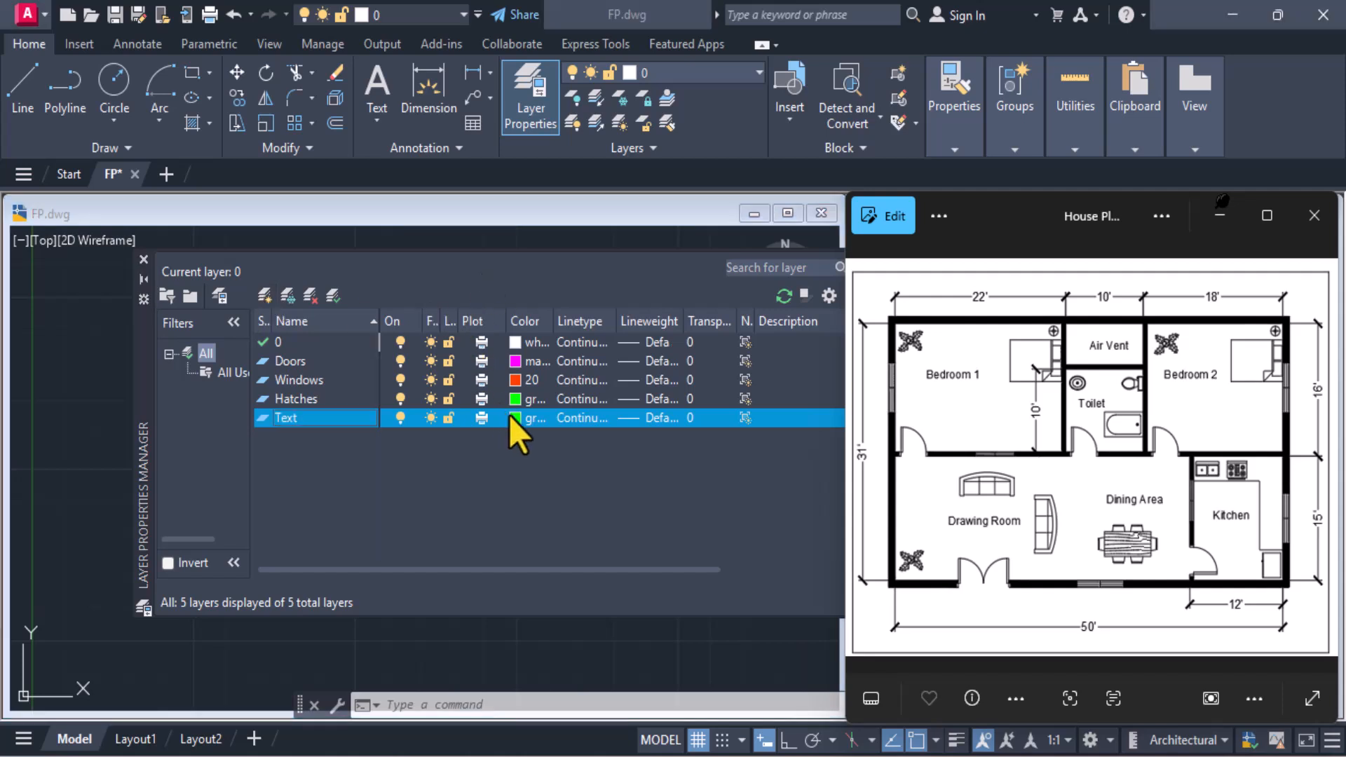
pyautogui.click(535, 432)
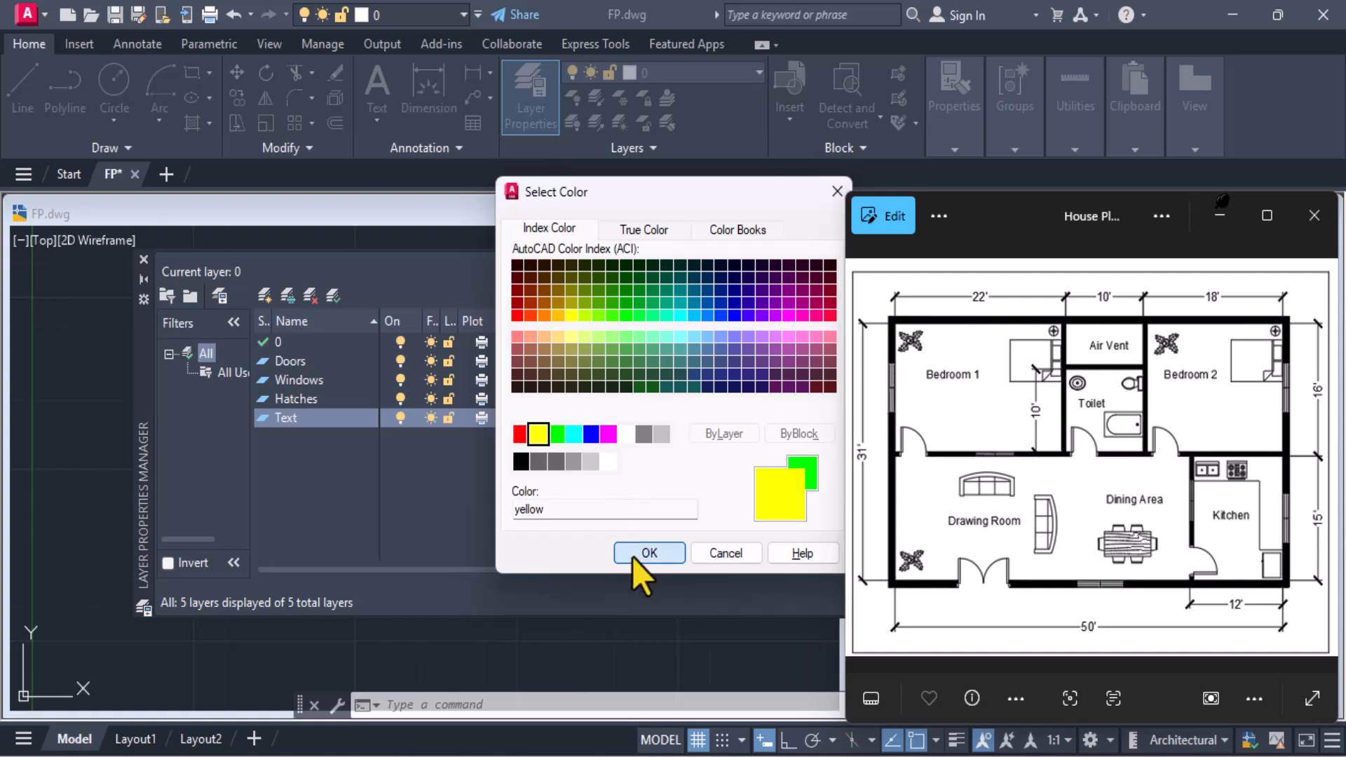
pyautogui.click(646, 554)
# Create a layer named Dim with colour index 11 and finish the layer setup
pyautogui.click(270, 302)
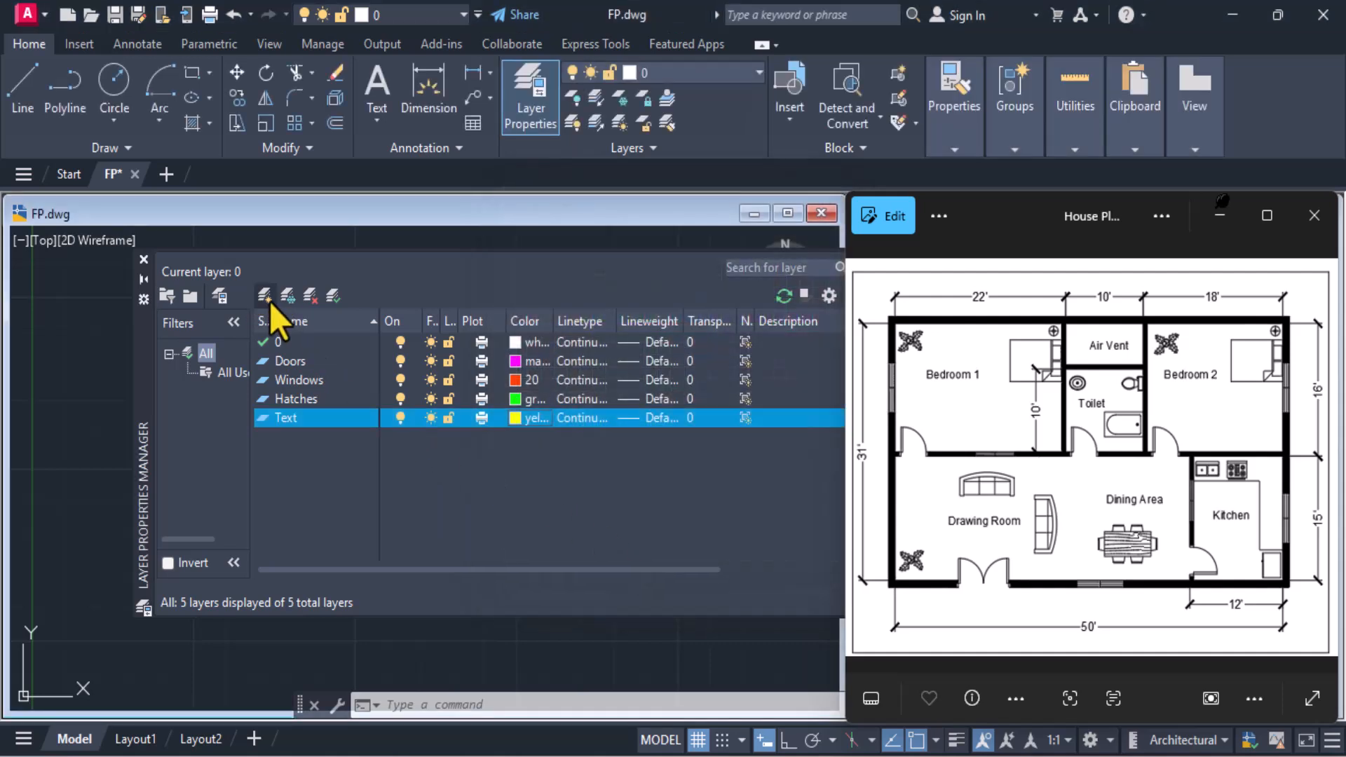
pyautogui.write('Dim')
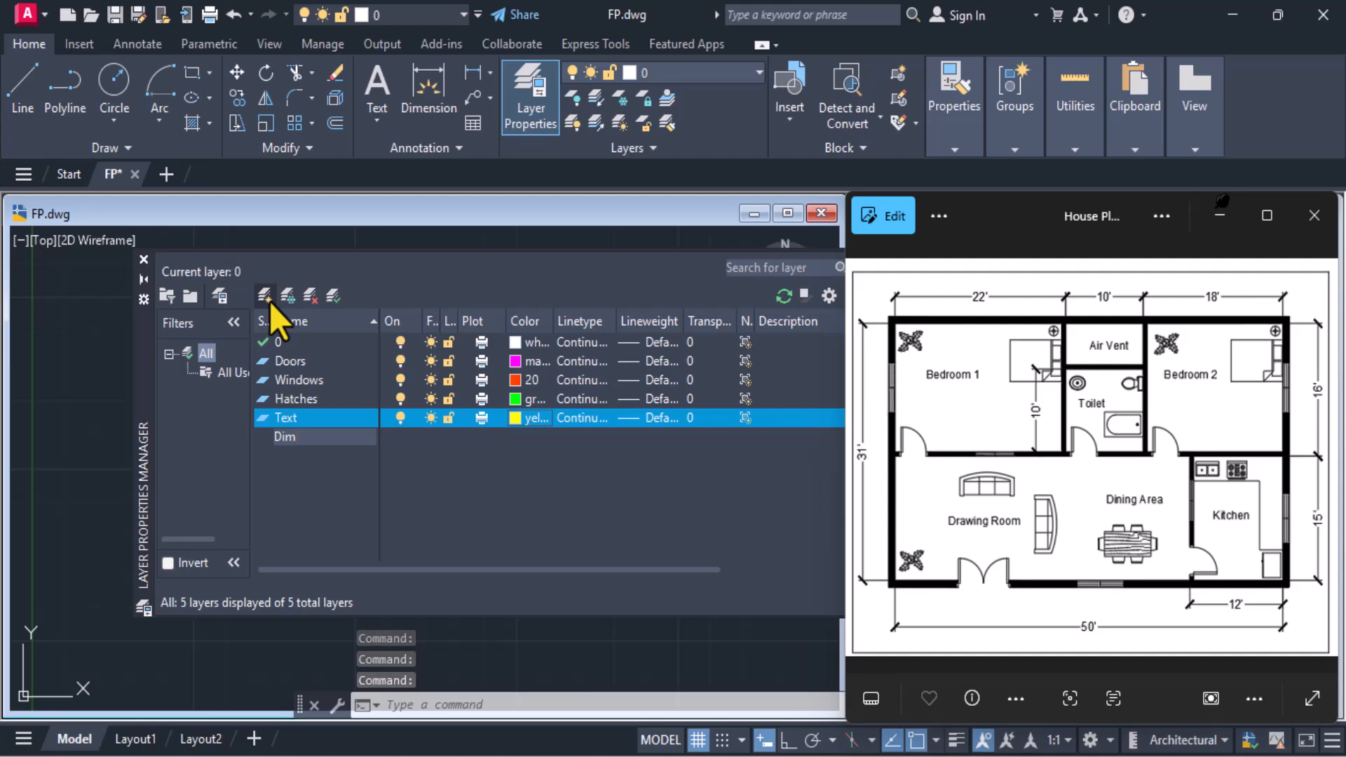
pyautogui.press('Return')
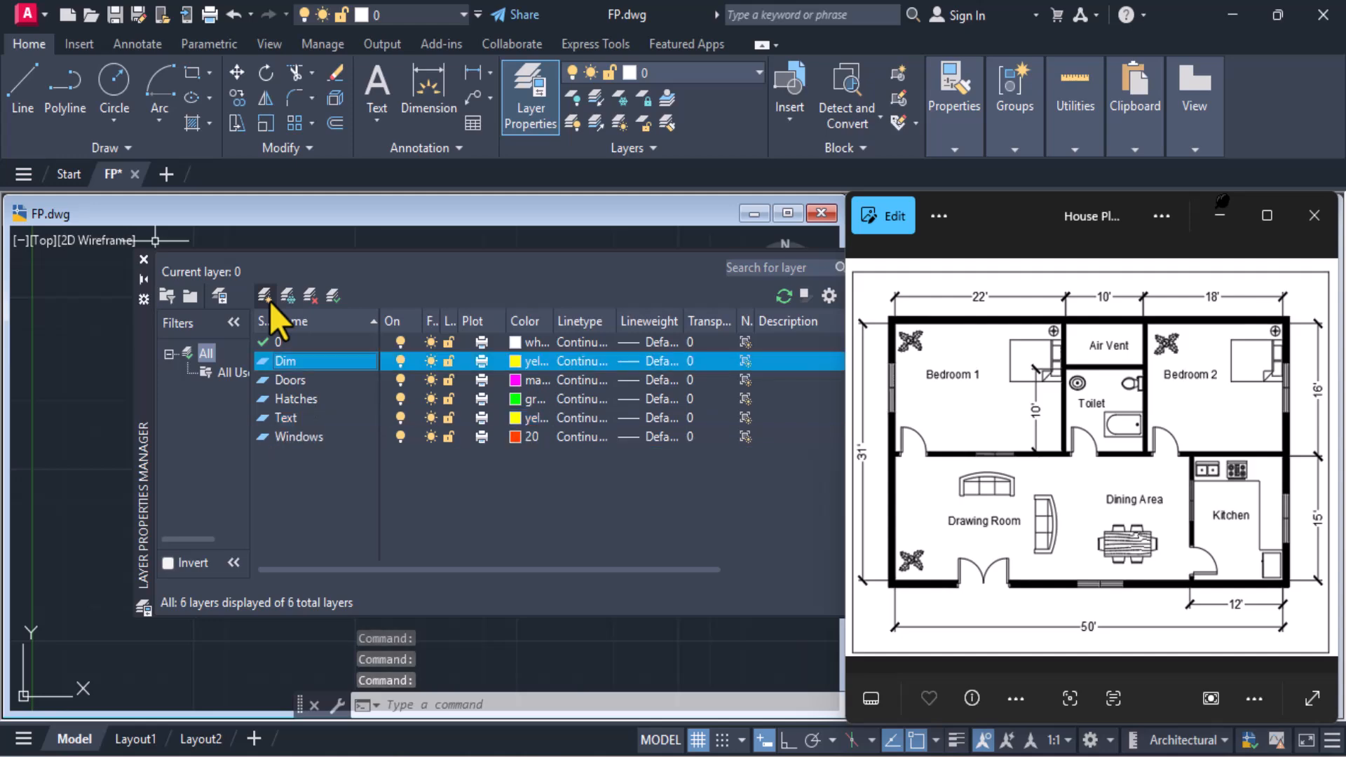
pyautogui.click(519, 361)
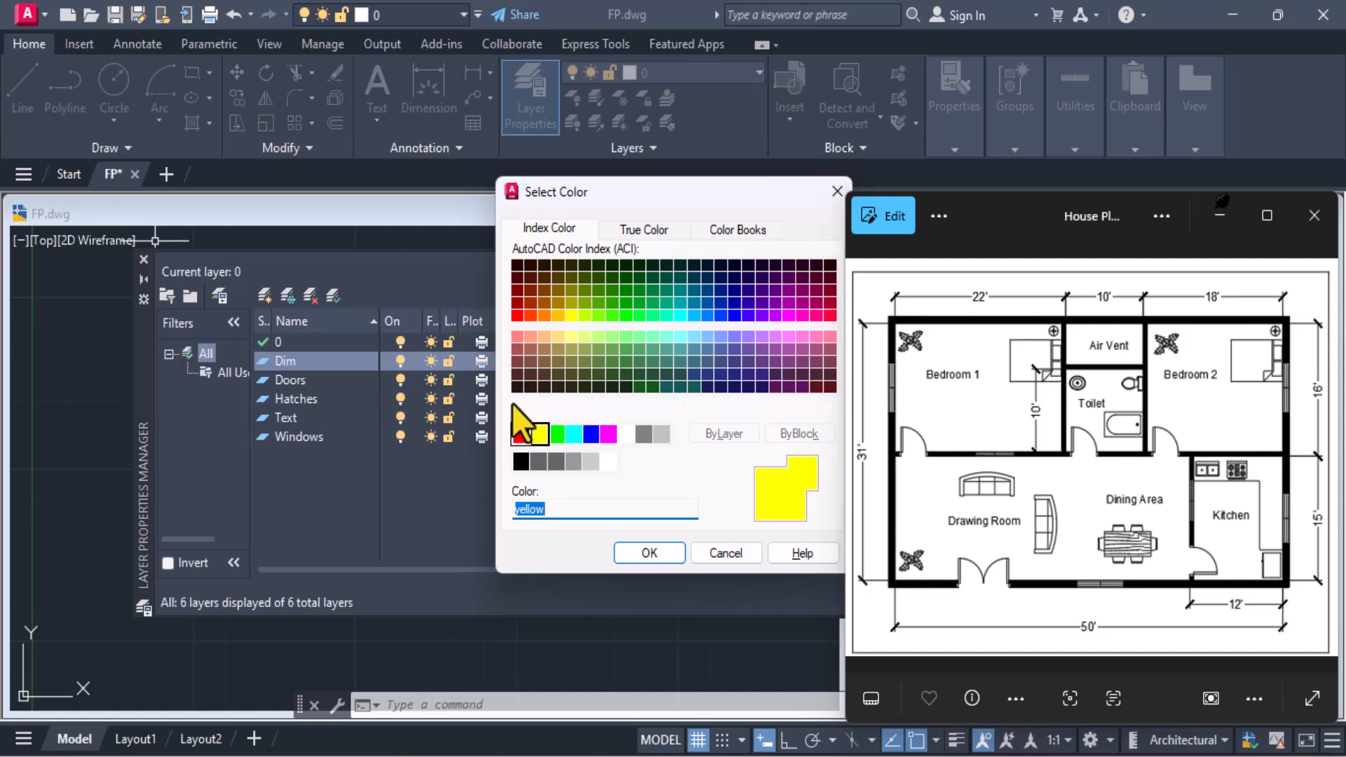
pyautogui.click(517, 338)
pyautogui.click(624, 551)
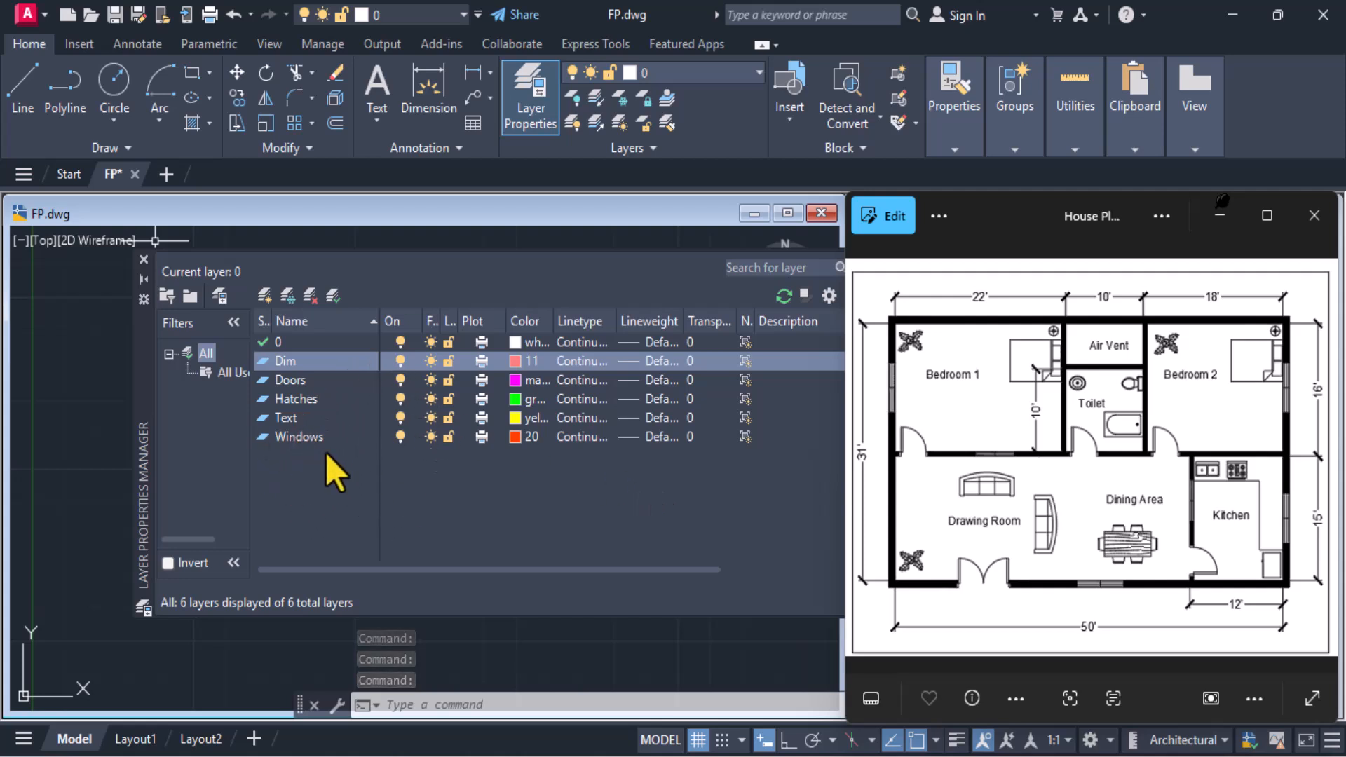
pyautogui.click(269, 342)
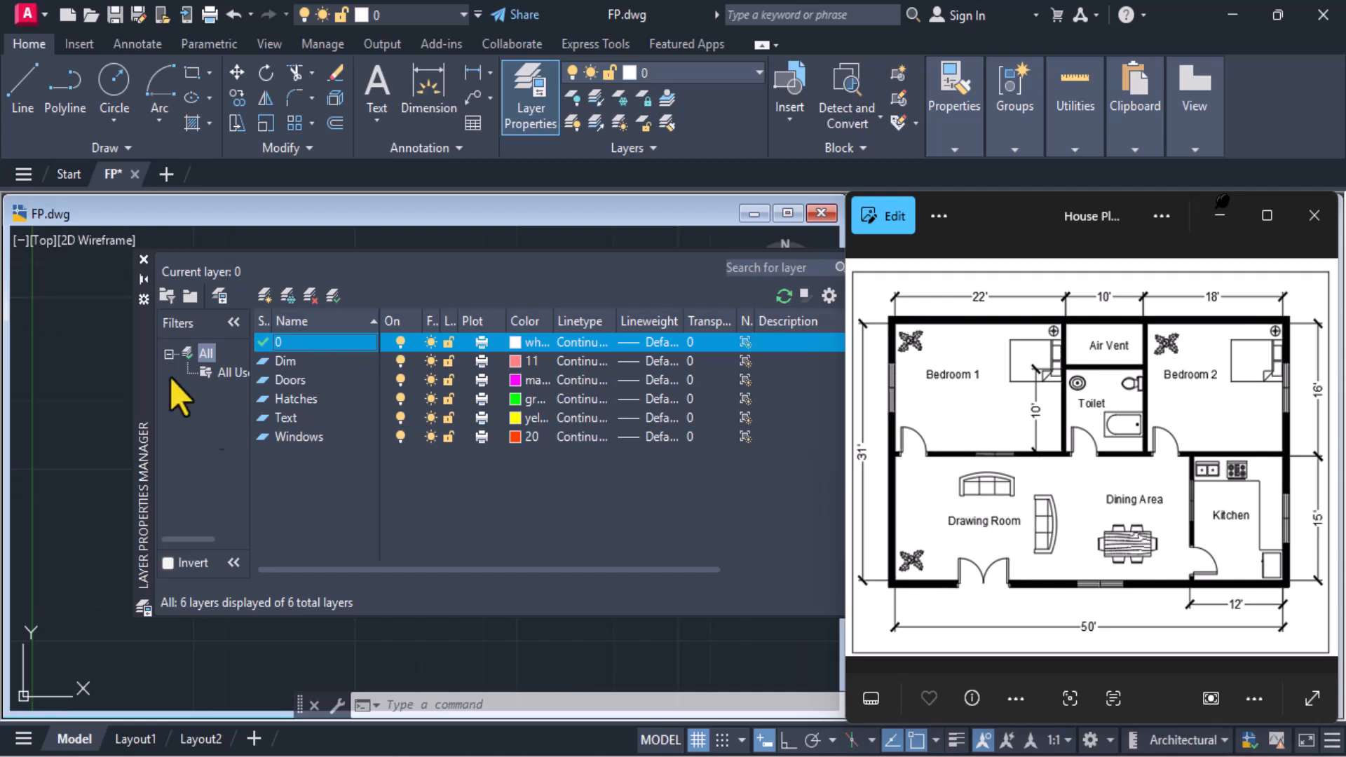
pyautogui.click(143, 260)
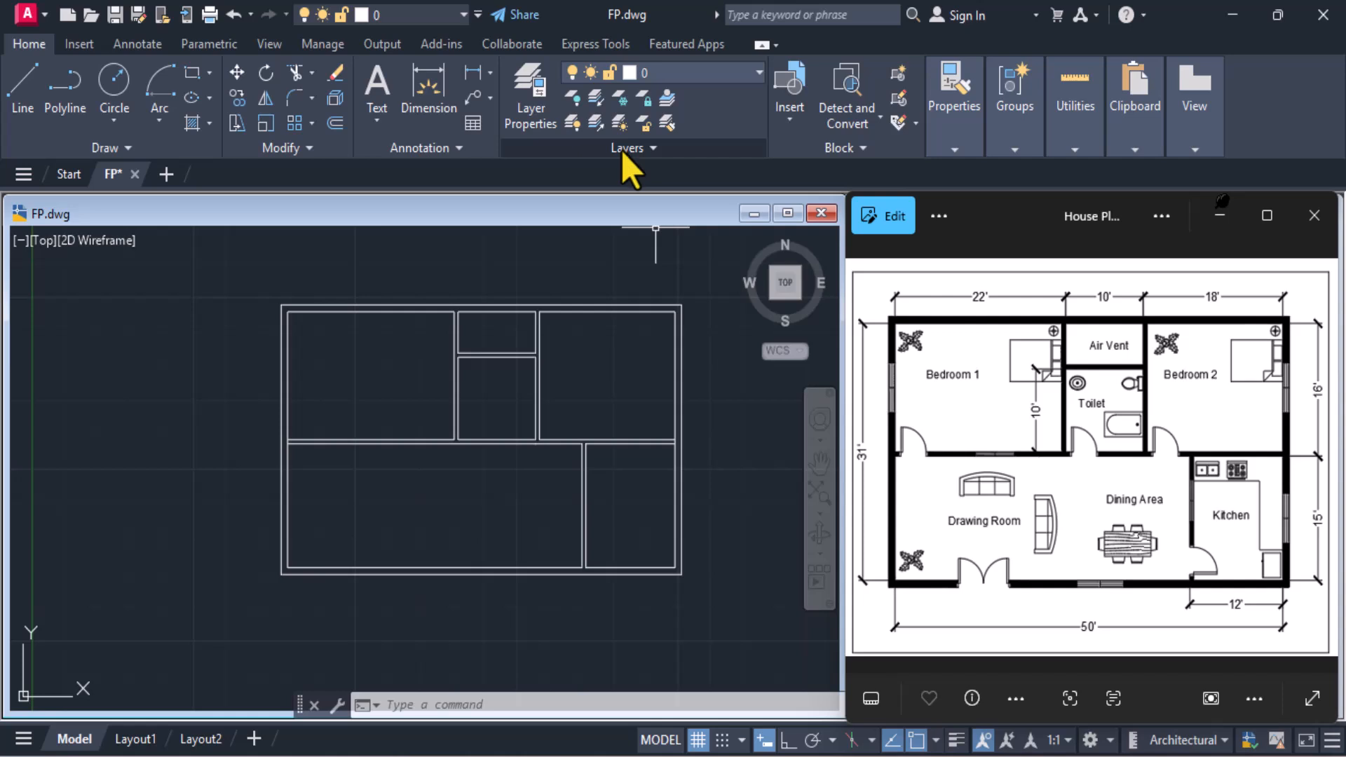
# Erase the stray objects in the empty drawing area beside the floor plan
pyautogui.moveTo(301, 361); pyautogui.dragTo(388, 363, button='middle')
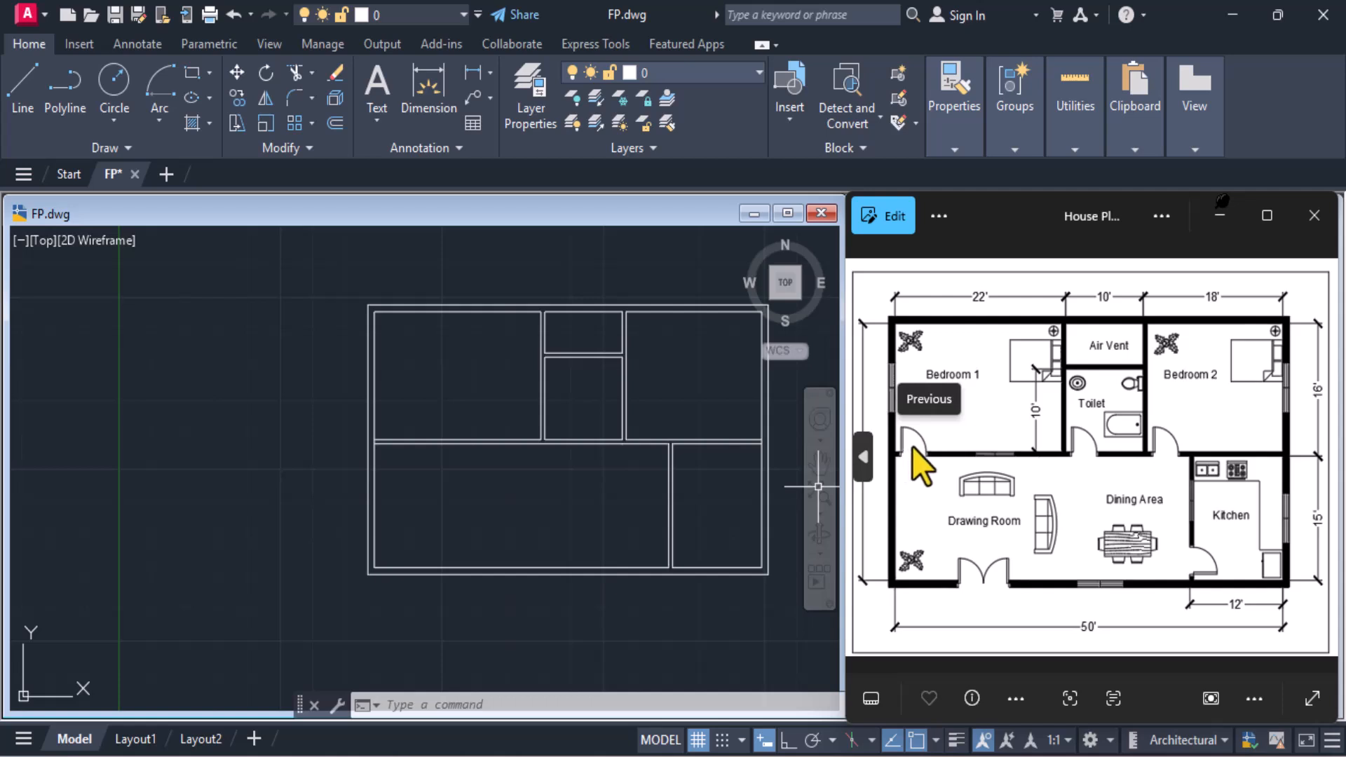
pyautogui.moveTo(231, 452); pyautogui.dragTo(291, 456, button='middle')
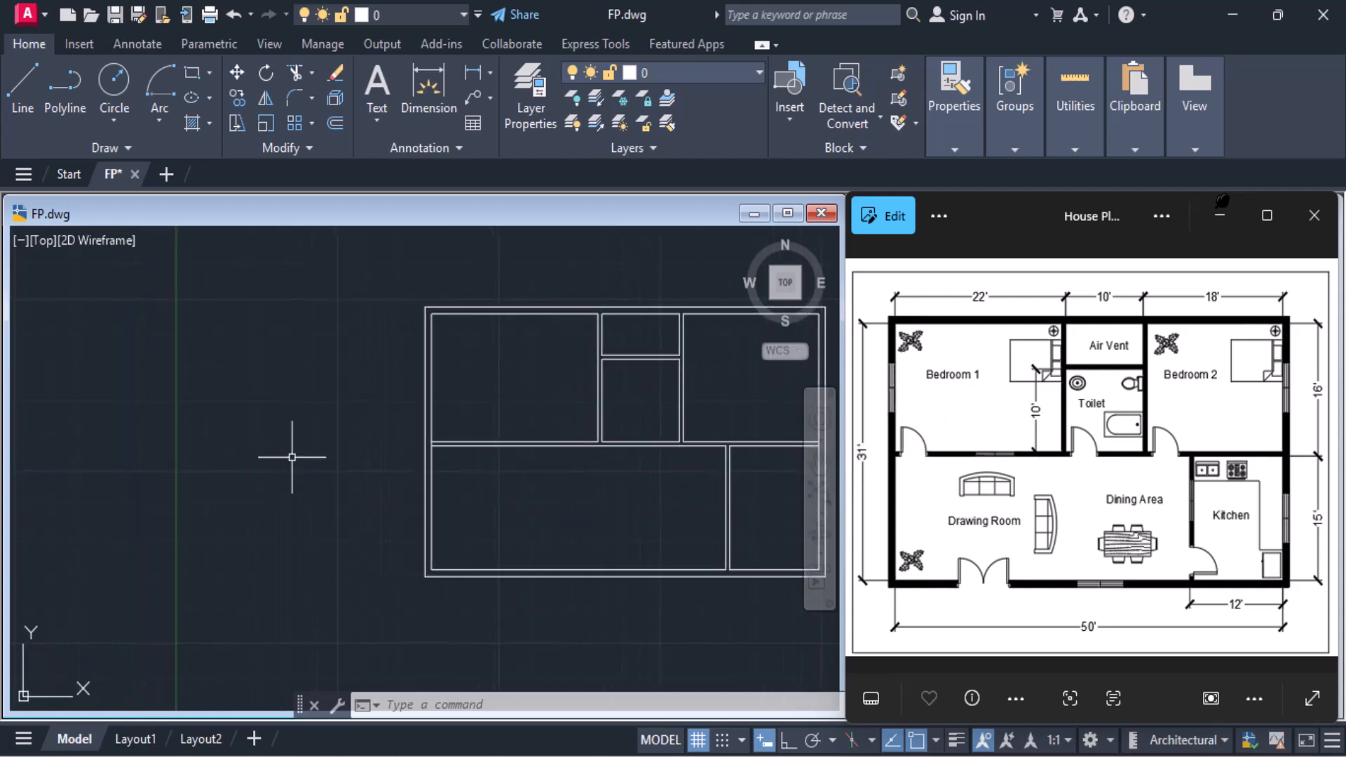
pyautogui.click(243, 385)
pyautogui.press('Delete')
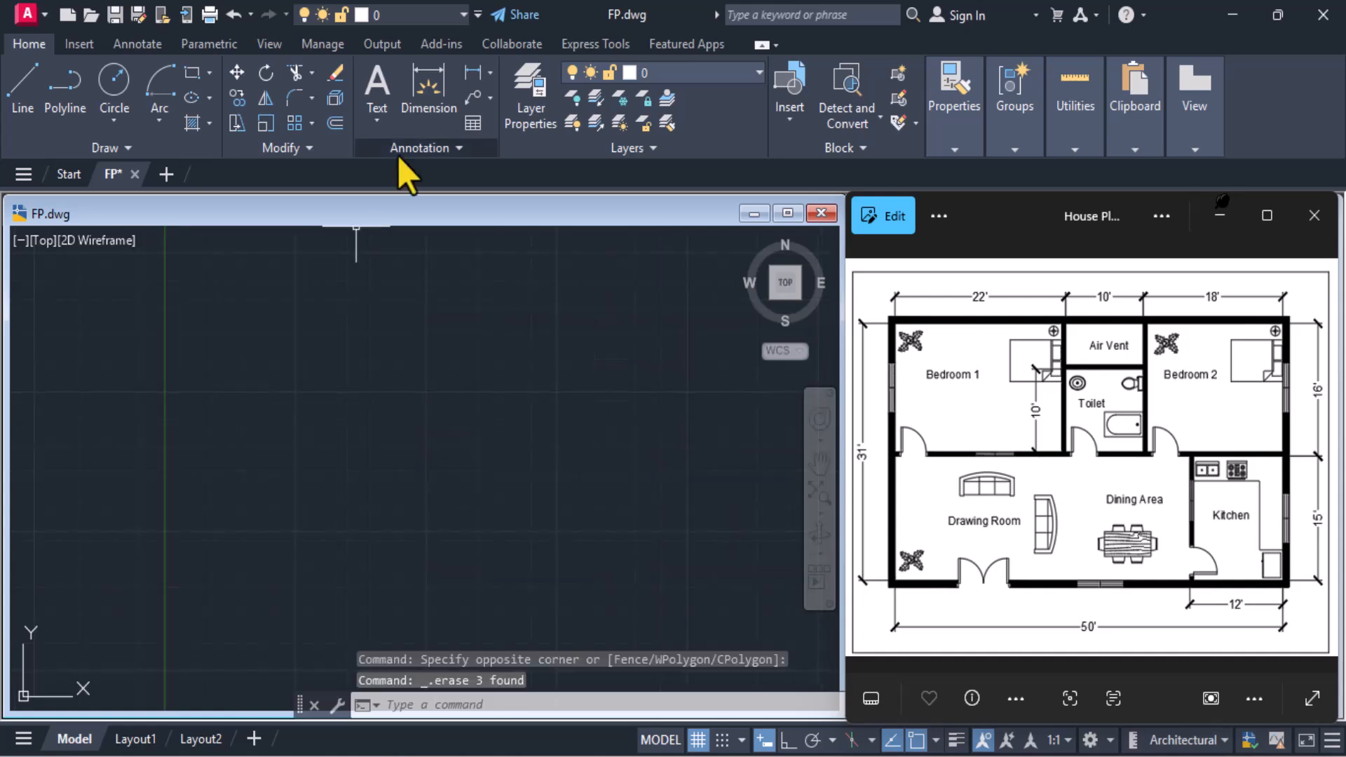
# Draw a 3" wide by 3' tall rectangle in the empty drawing area as the door leaf
pyautogui.click(189, 72)
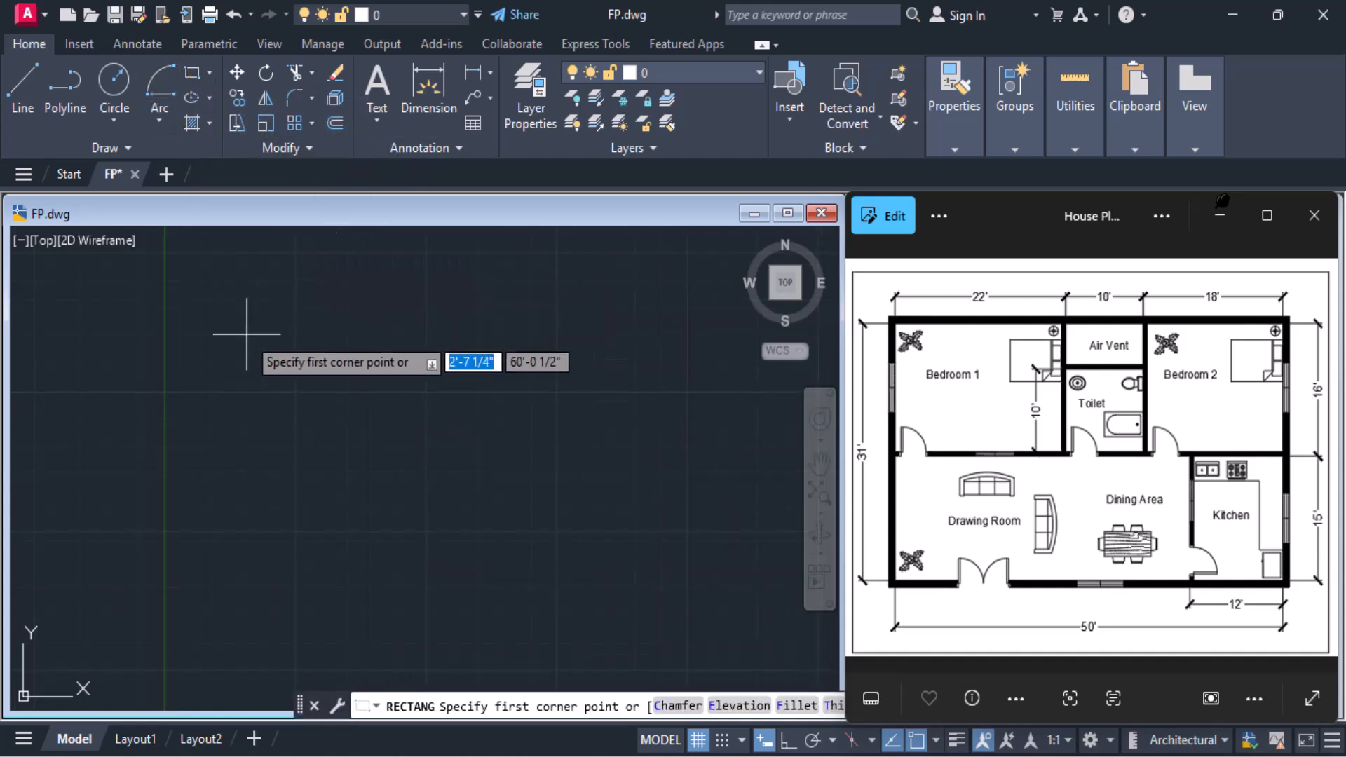
pyautogui.click(275, 322)
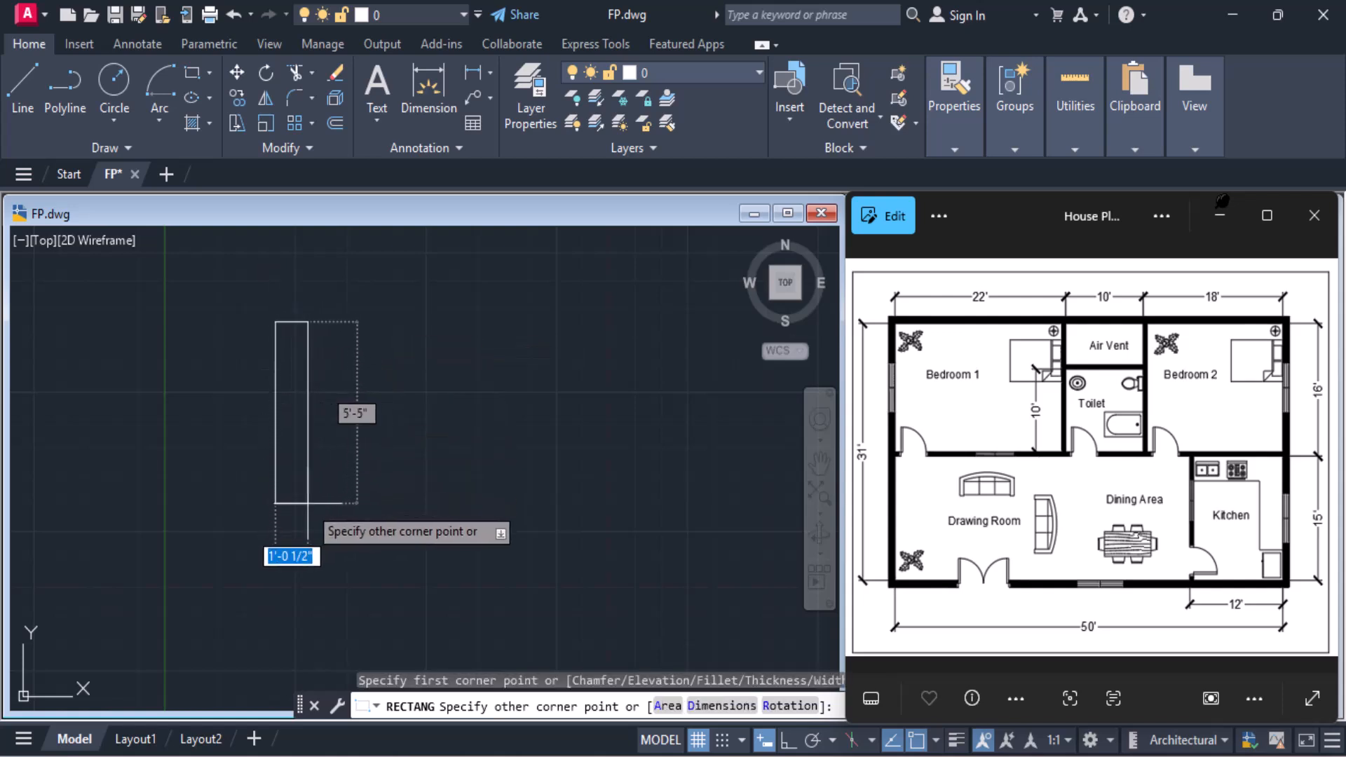
pyautogui.write('3')
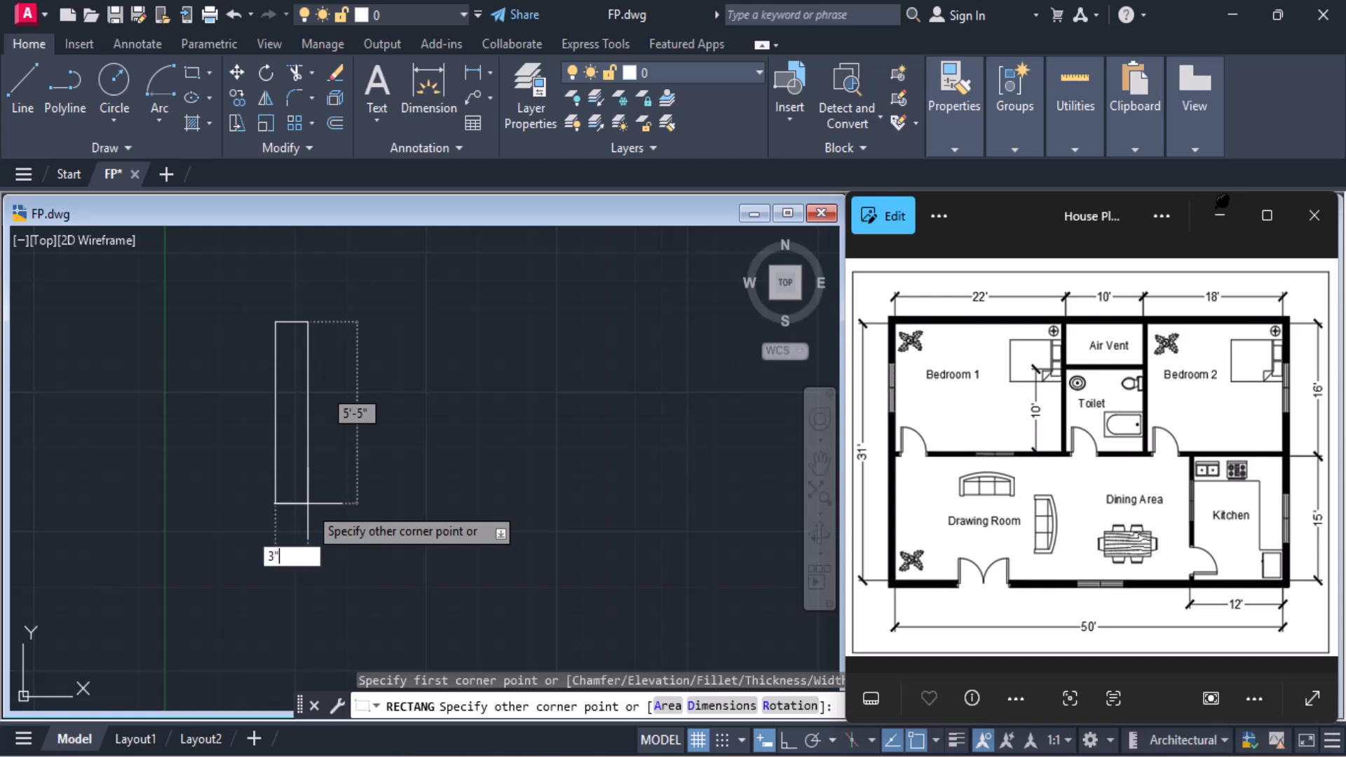
pyautogui.press('Tab')
pyautogui.write("3'")
pyautogui.press('Return')
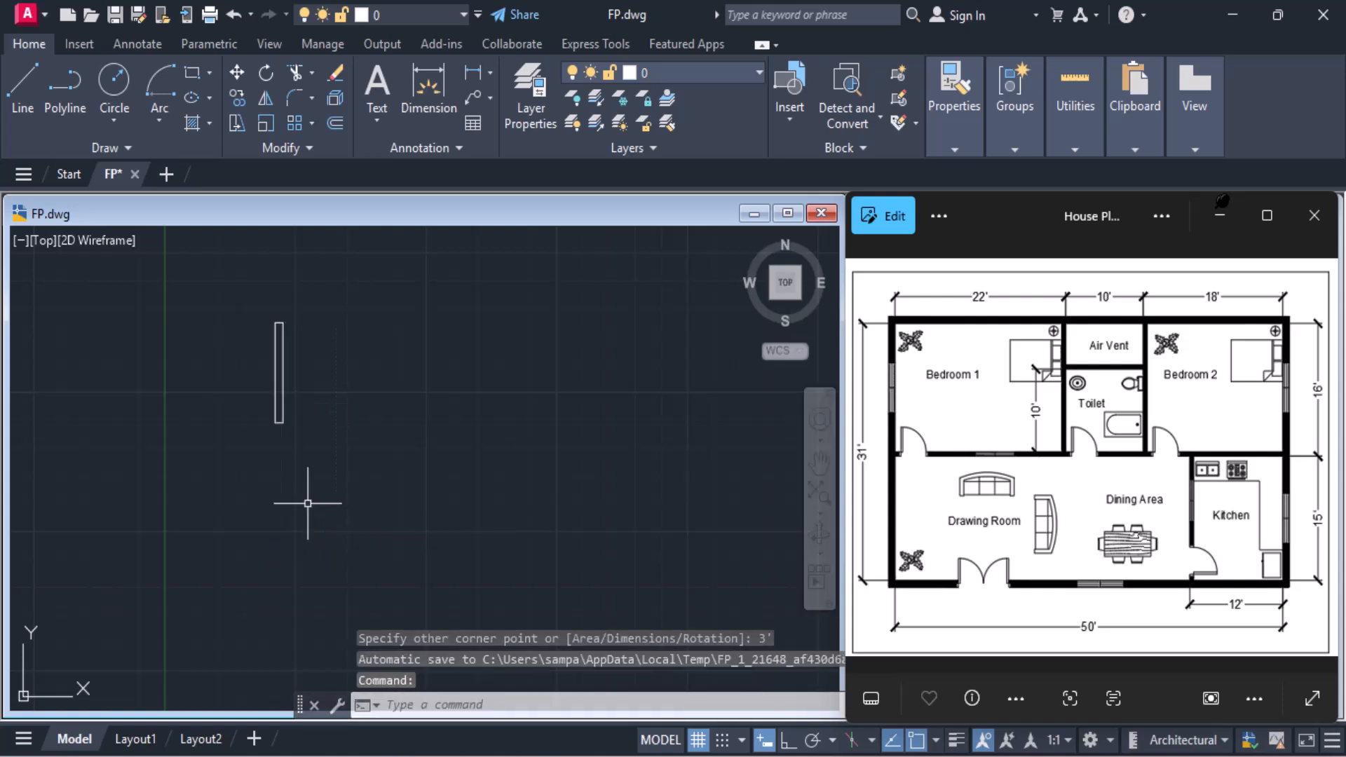
# Draw a 3" wide by 6" tall rectangle just below and beside the door leaf as the door jamb
pyautogui.scroll(2, 317, 452)
pyautogui.moveTo(317, 453); pyautogui.dragTo(337, 475, button='middle')
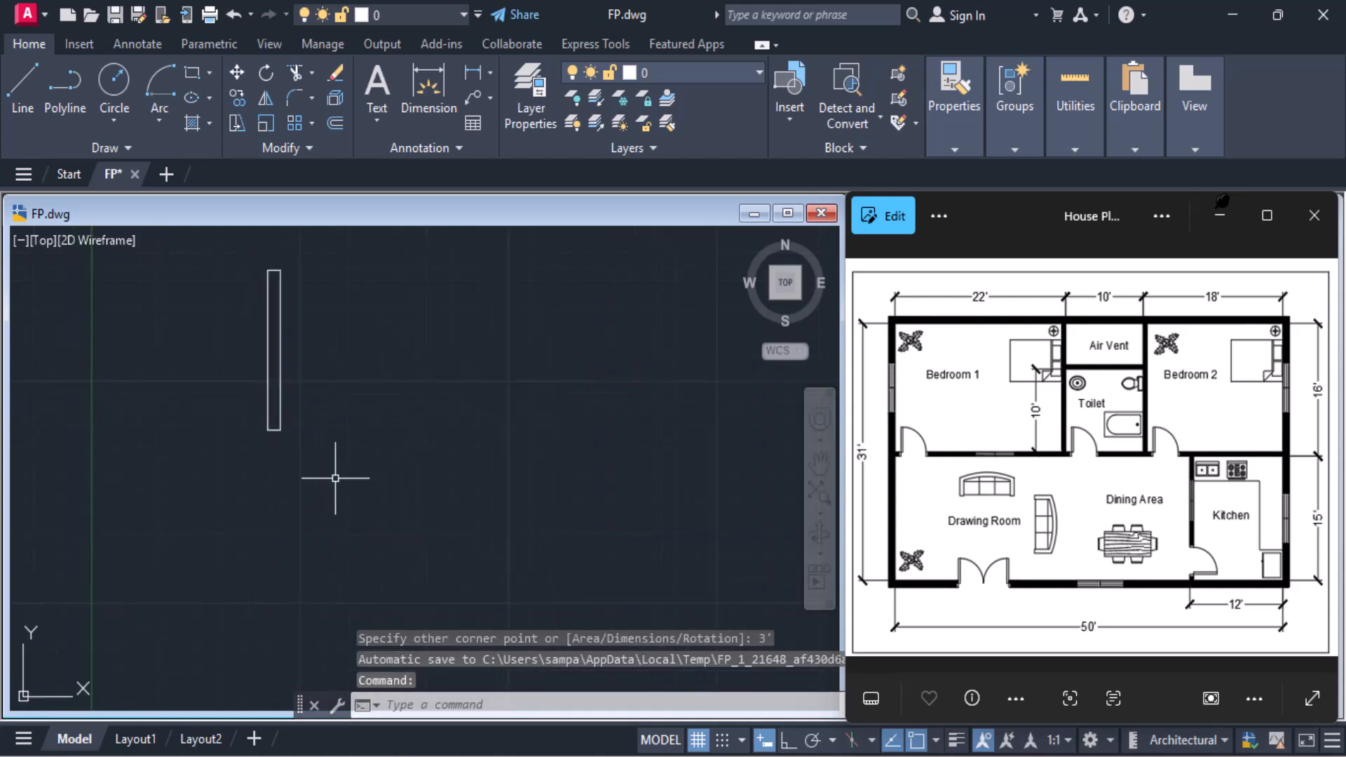
pyautogui.press('Return')
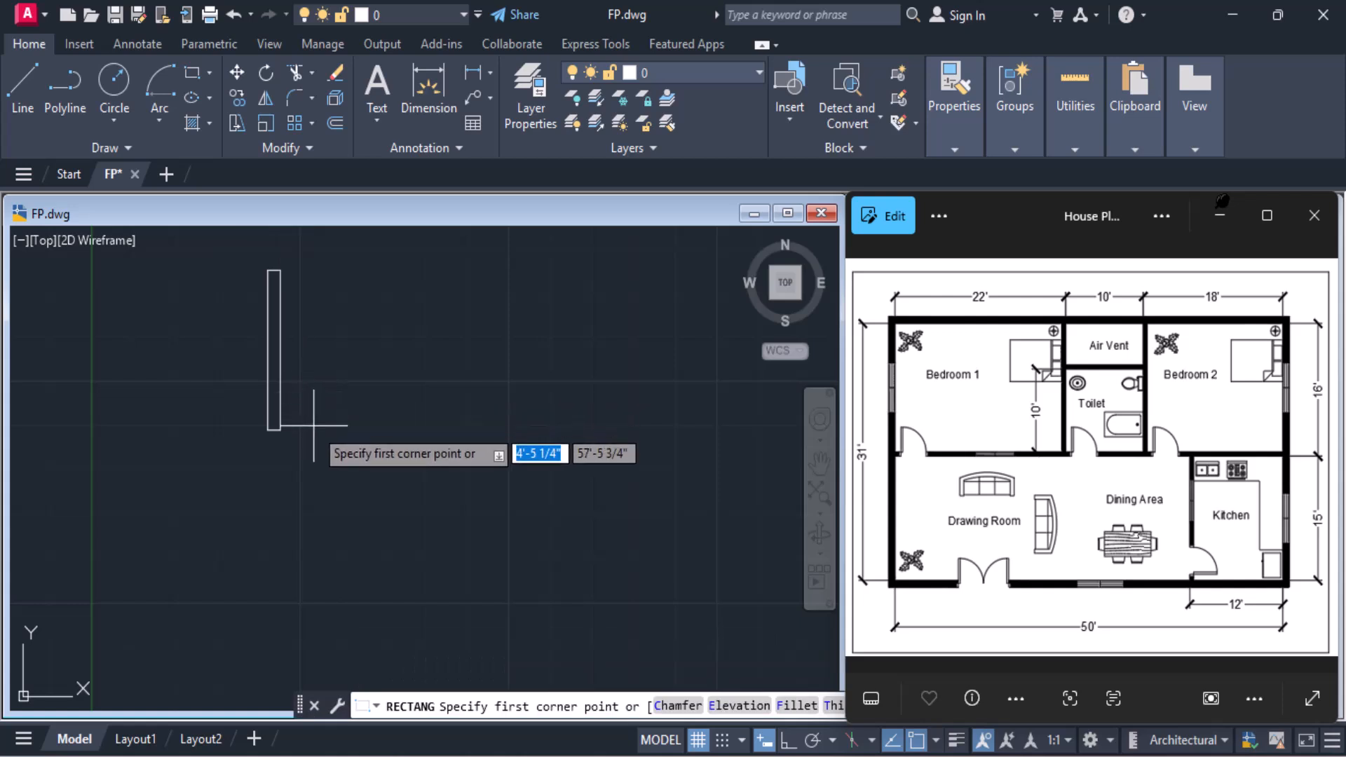
pyautogui.click(317, 436)
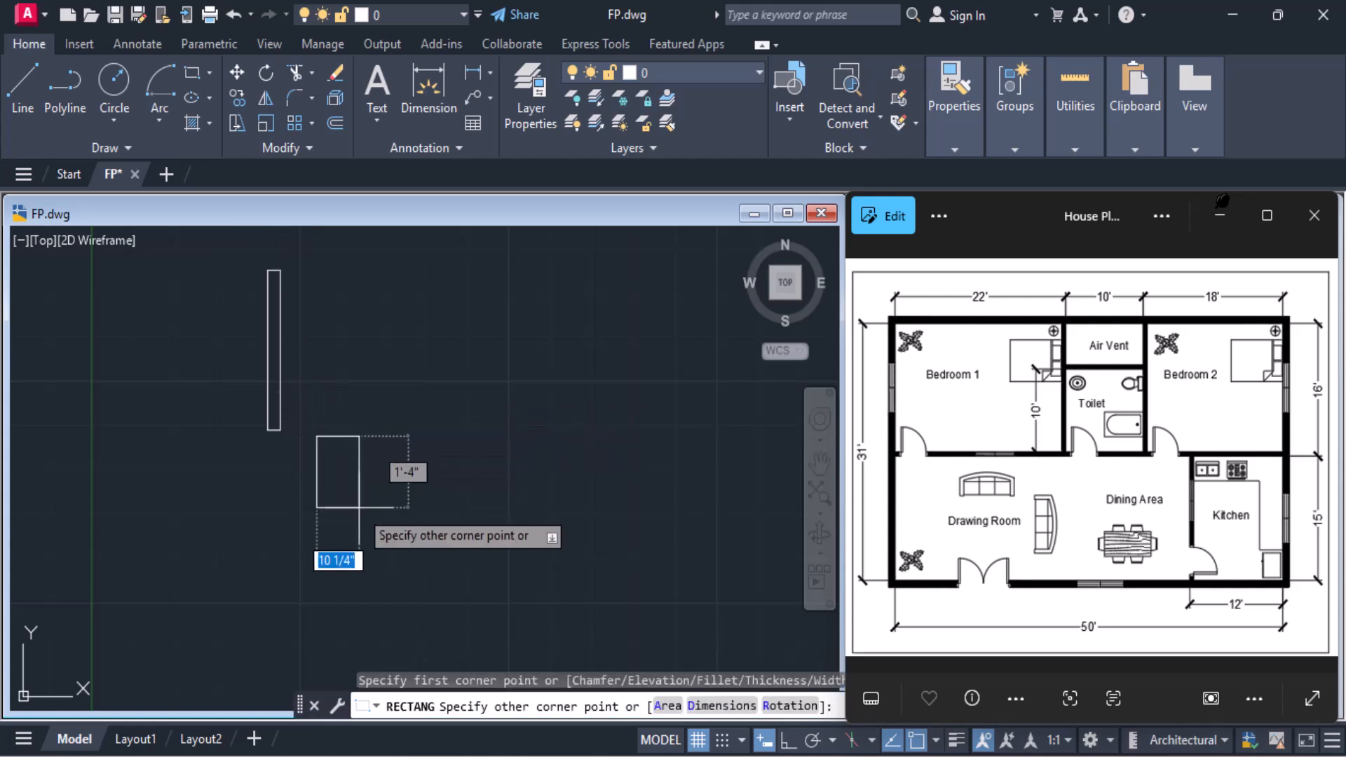
pyautogui.write('3')
pyautogui.press('Tab')
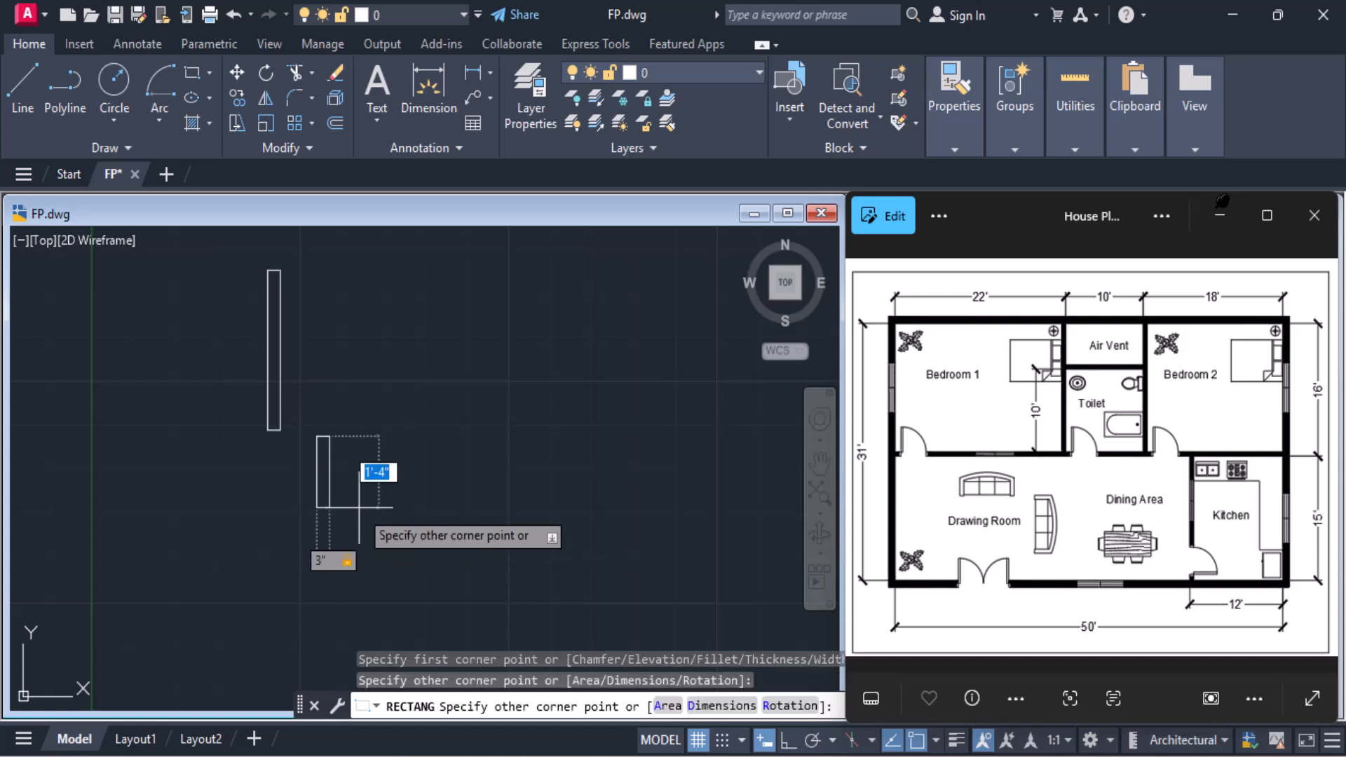
pyautogui.write('6')
pyautogui.press('Return')
# Move the small jamb rectangle so its upper-left corner meets the lower-right corner of the door leaf
pyautogui.scroll(2, 264, 411)
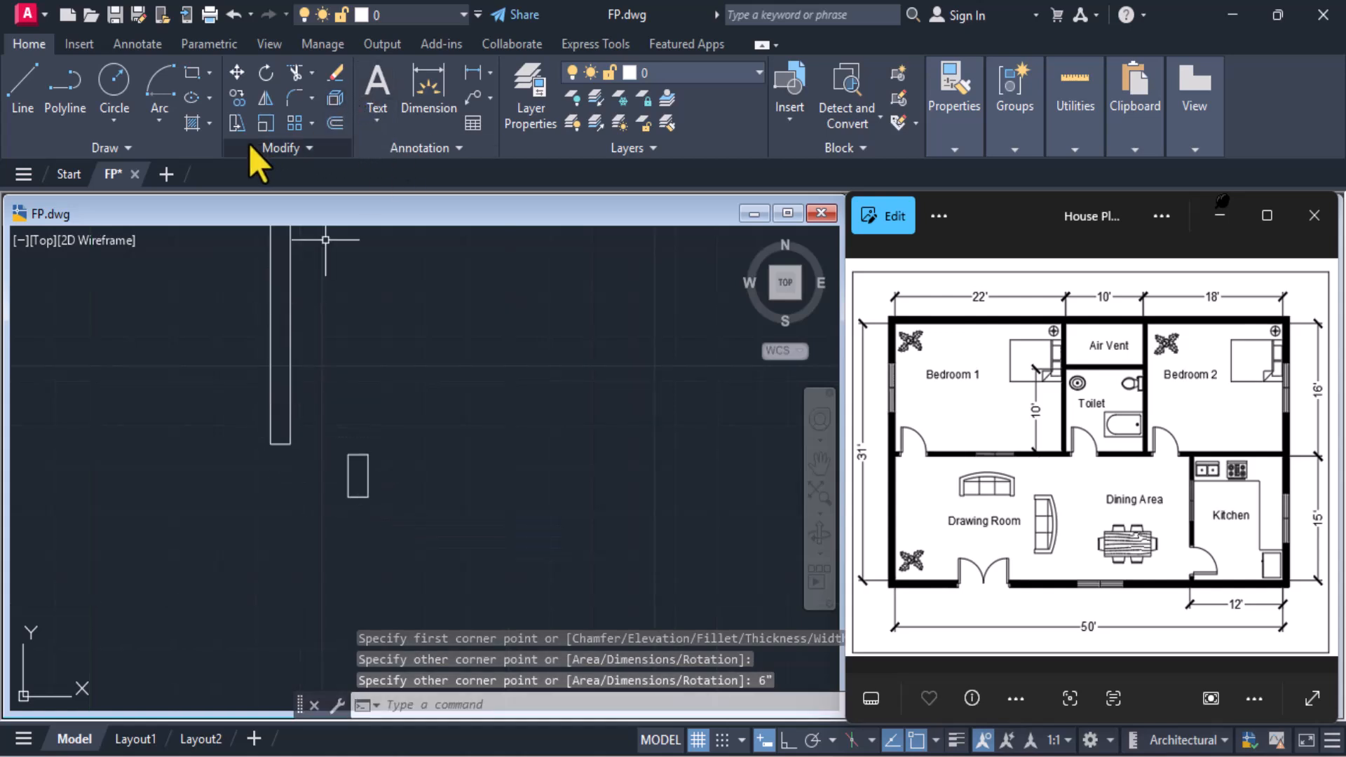
pyautogui.click(237, 77)
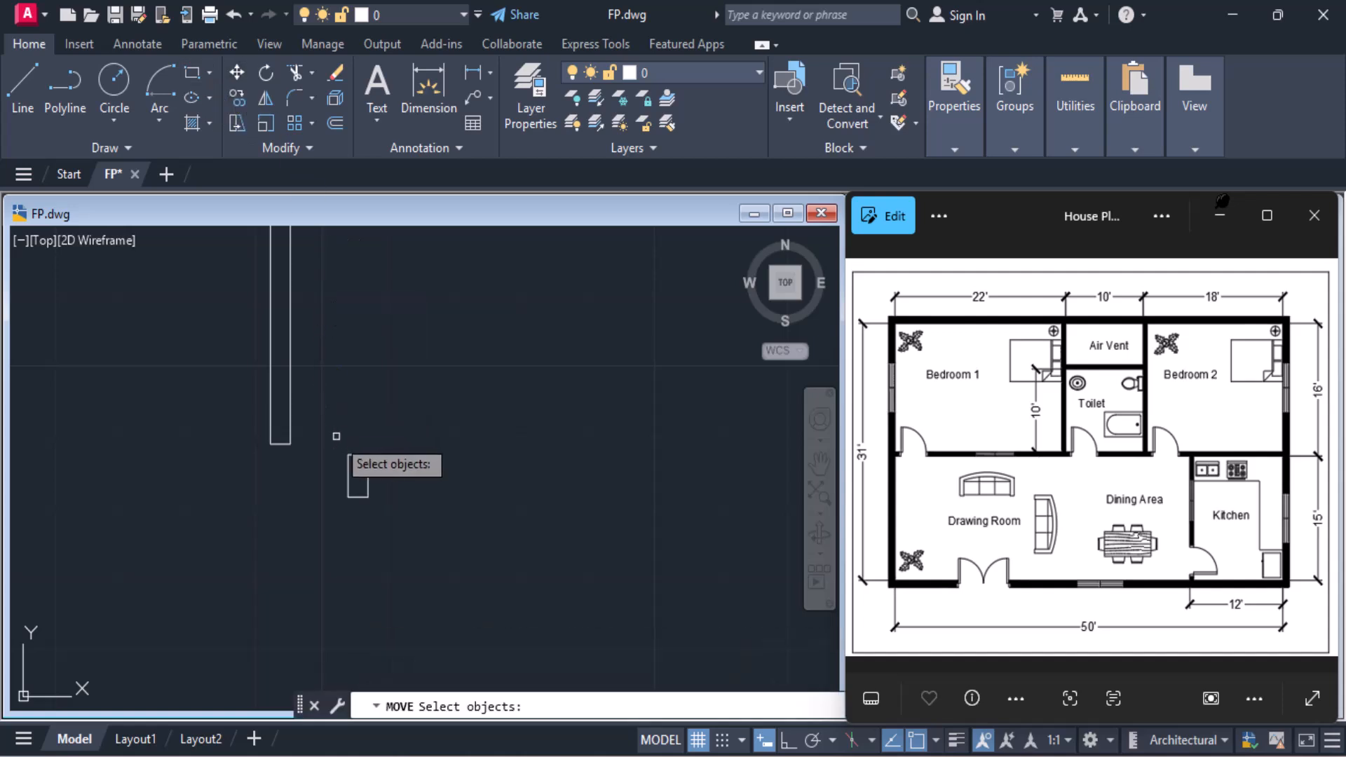
pyautogui.click(350, 454)
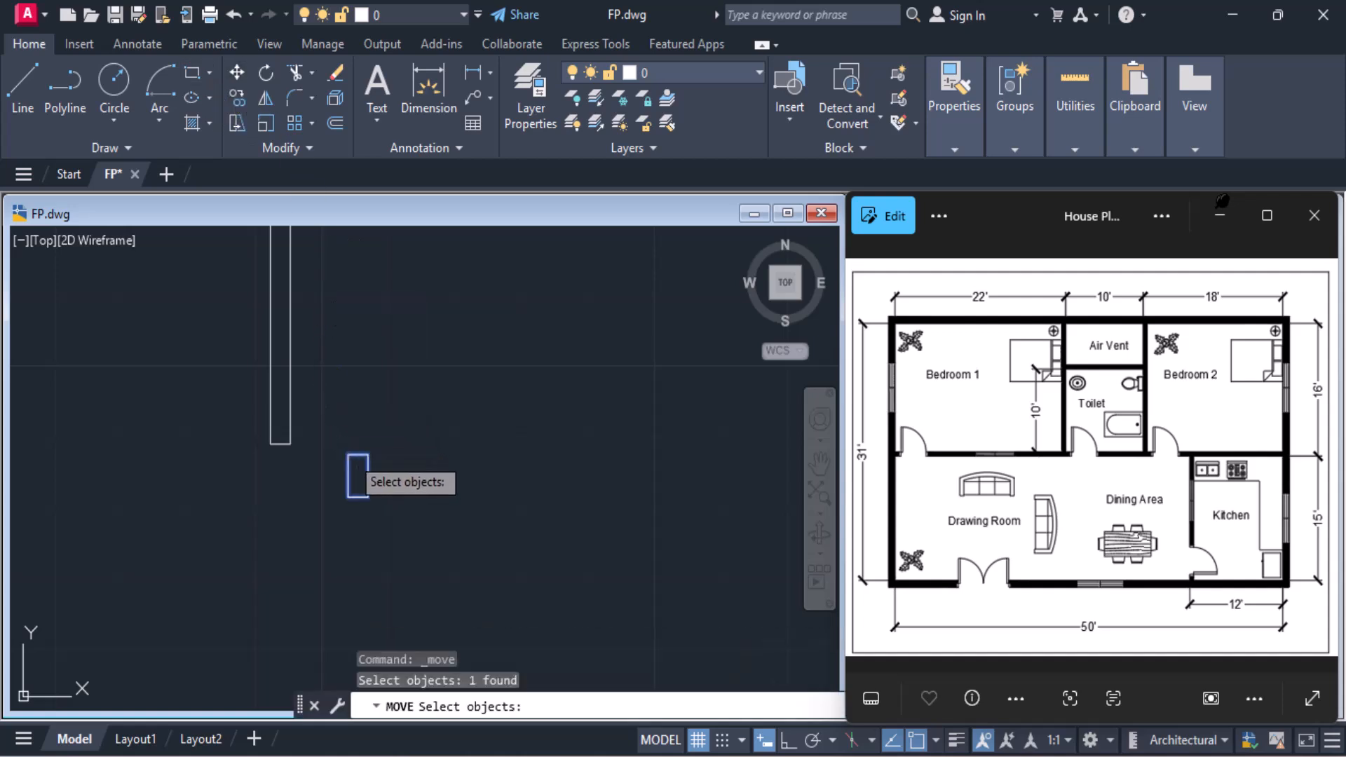
pyautogui.press('Return')
pyautogui.click(350, 452)
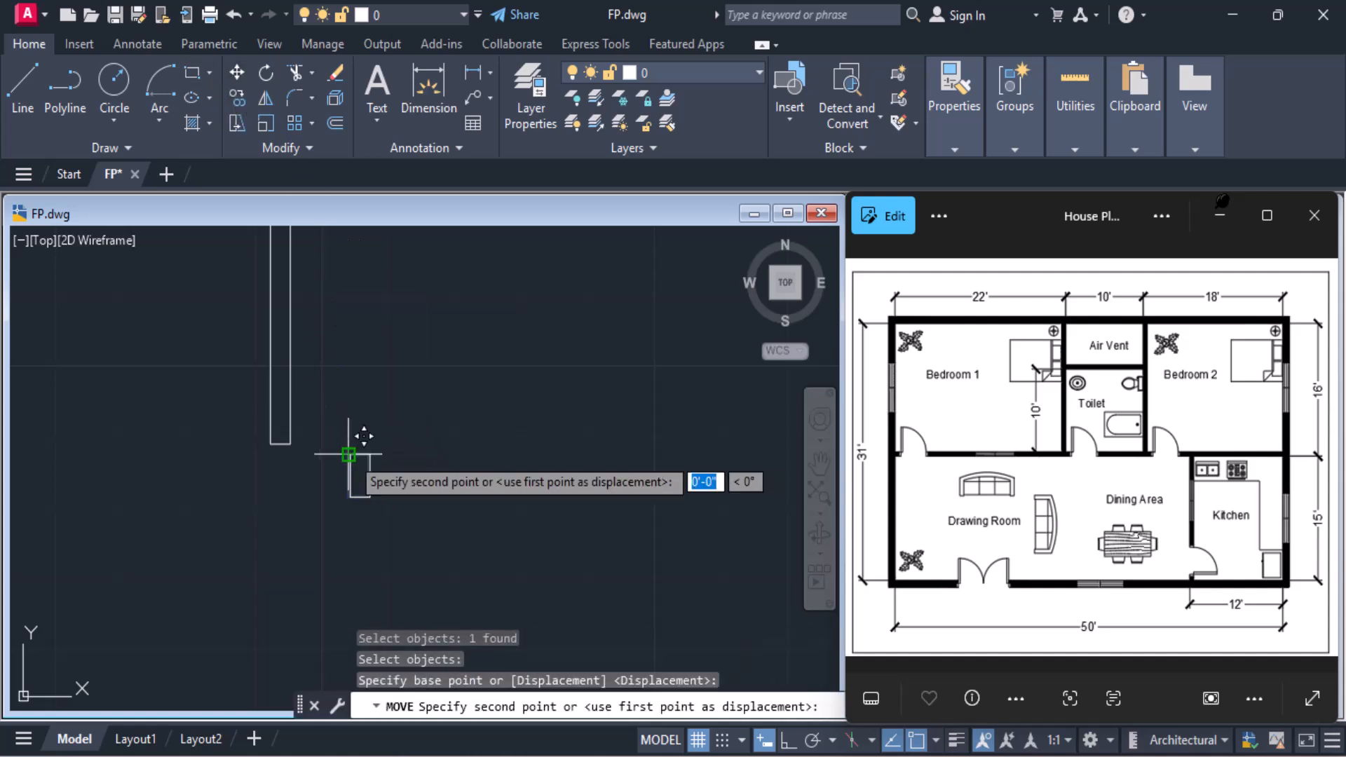
pyautogui.click(313, 428)
# Draw a Center, Start, End arc centred on the leaf's lower-left corner, from its upper-left corner to the horizontal on the left, with Ortho on
pyautogui.scroll(-2, 466, 466)
pyautogui.moveTo(466, 466); pyautogui.dragTo(490, 511, button='middle')
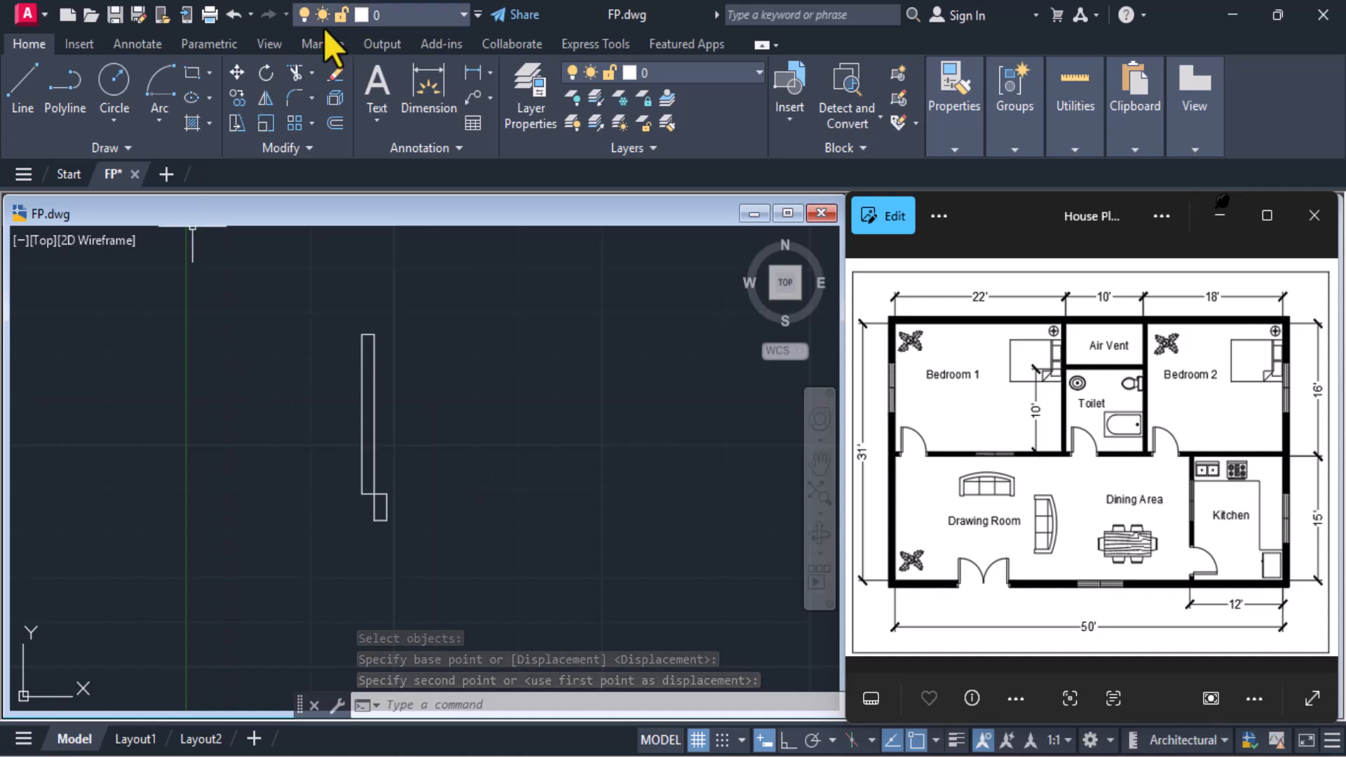
pyautogui.click(158, 125)
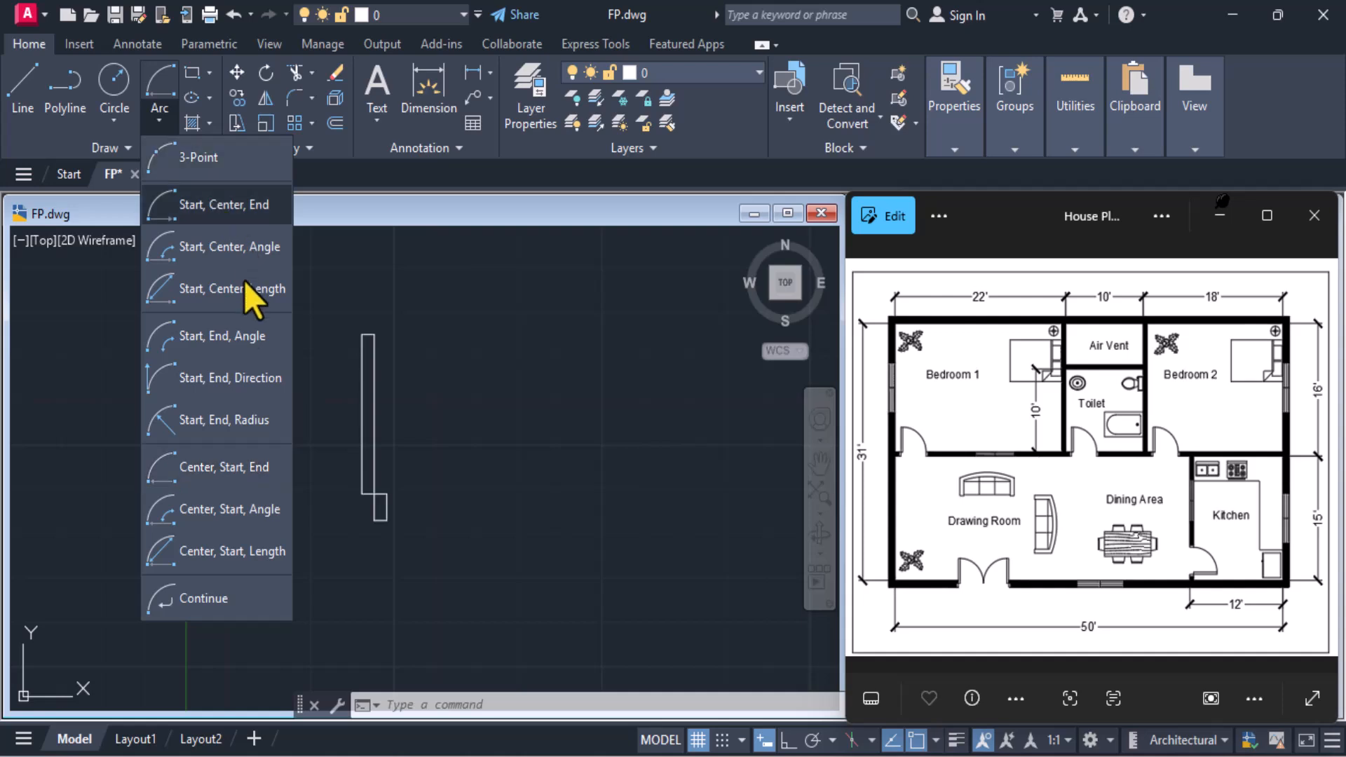
pyautogui.click(222, 465)
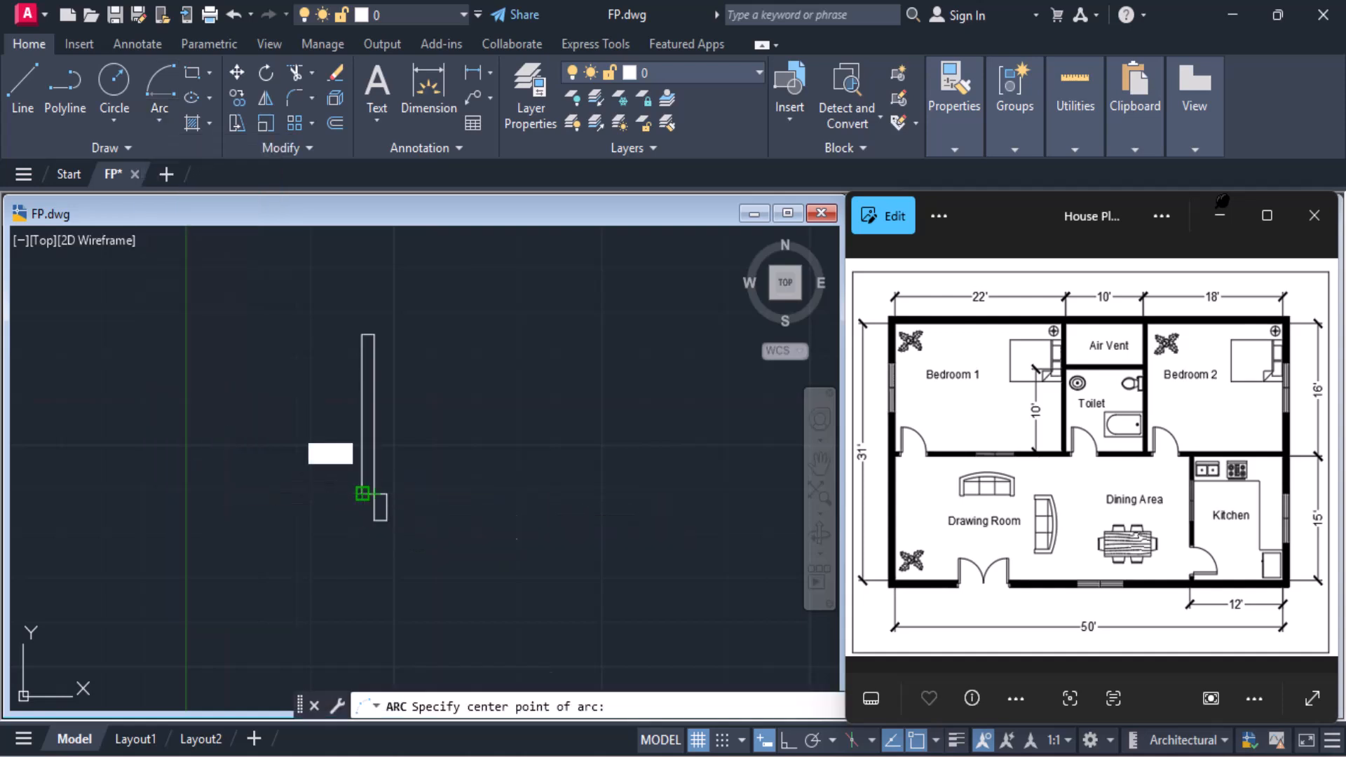
pyautogui.click(362, 493)
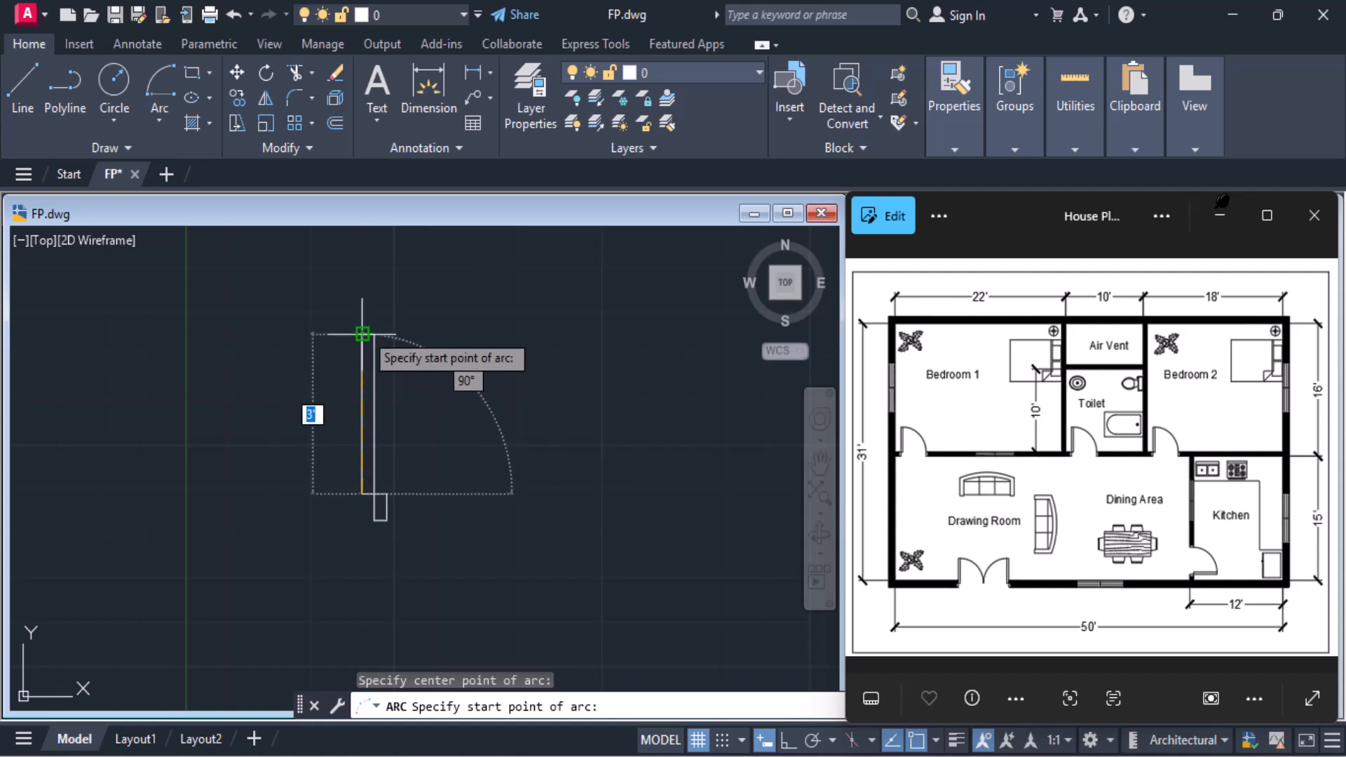
pyautogui.click(363, 331)
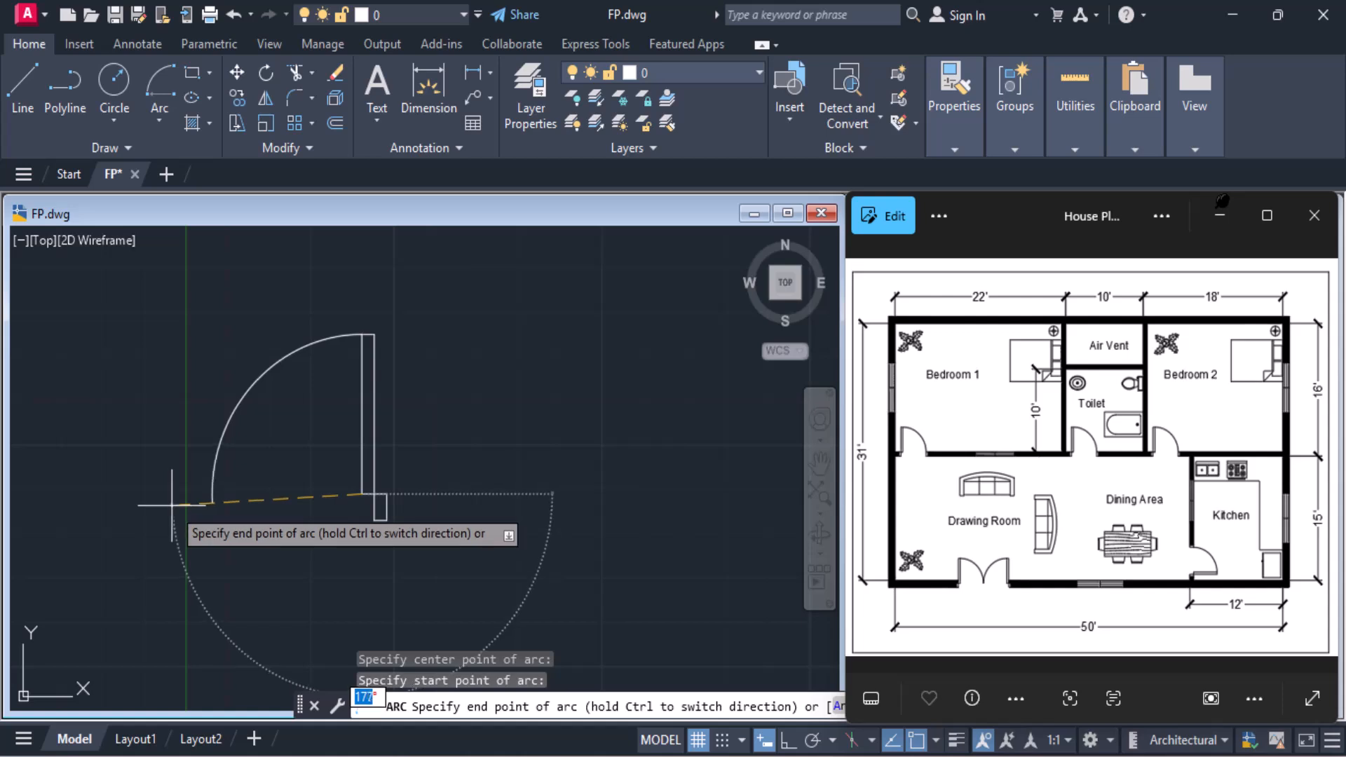
pyautogui.press('F8')
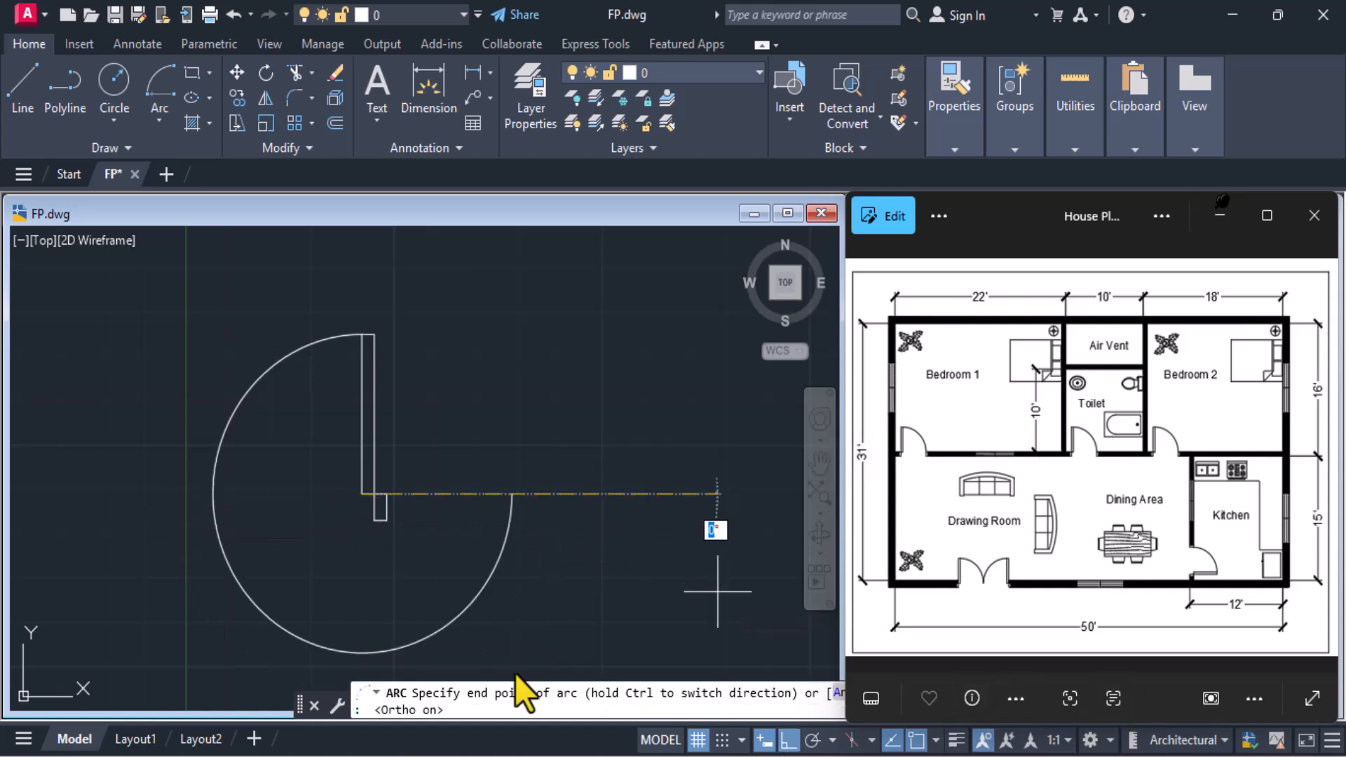
pyautogui.click(127, 512)
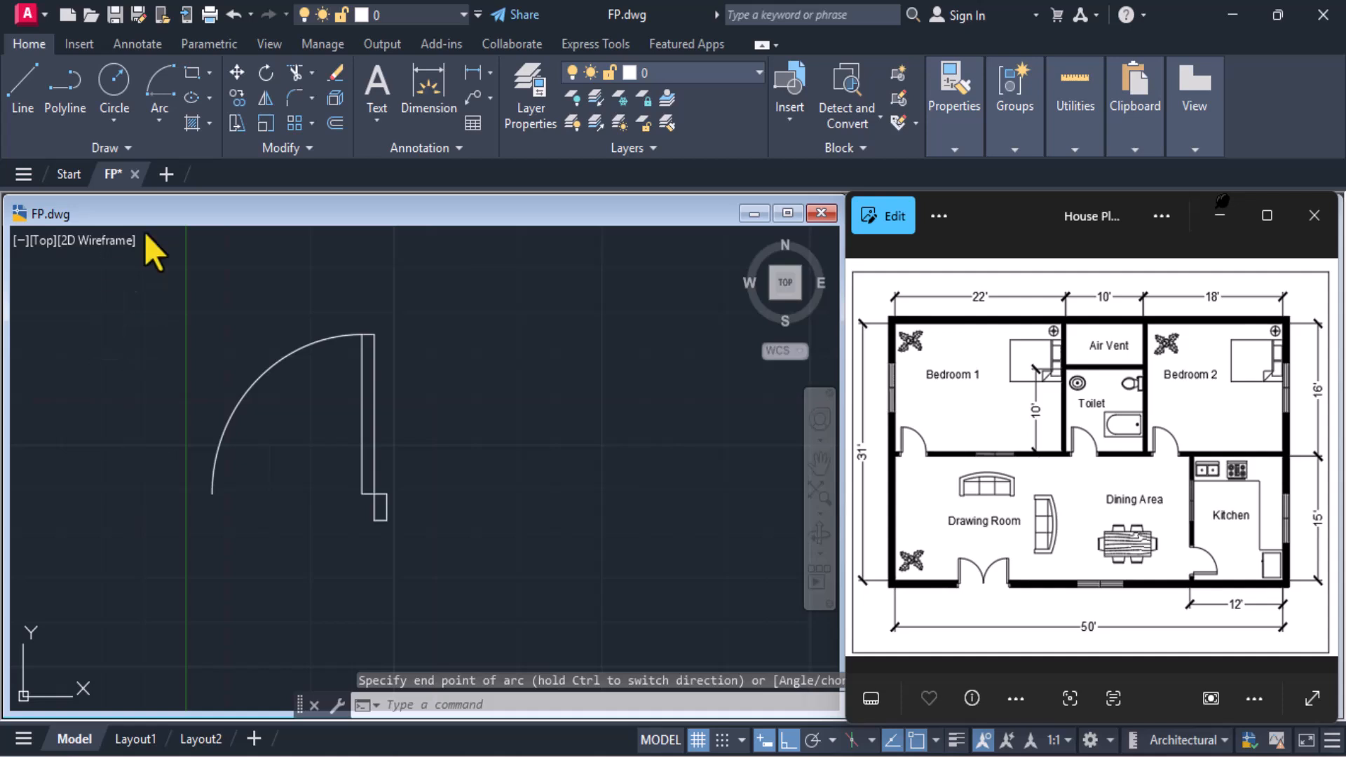
# Copy the jamb rectangle from its upper-right corner to the lower end of the door swing arc
pyautogui.click(237, 98)
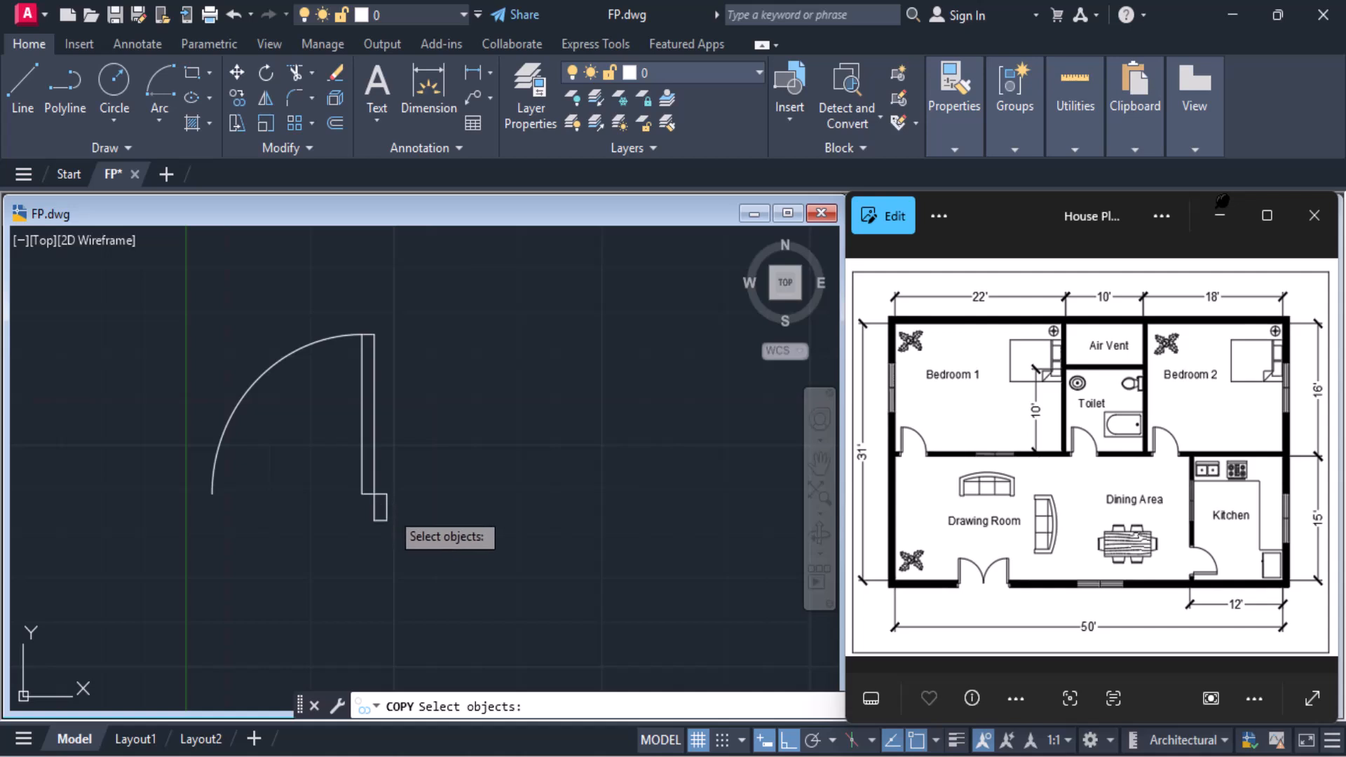
pyautogui.click(387, 508)
pyautogui.press('Return')
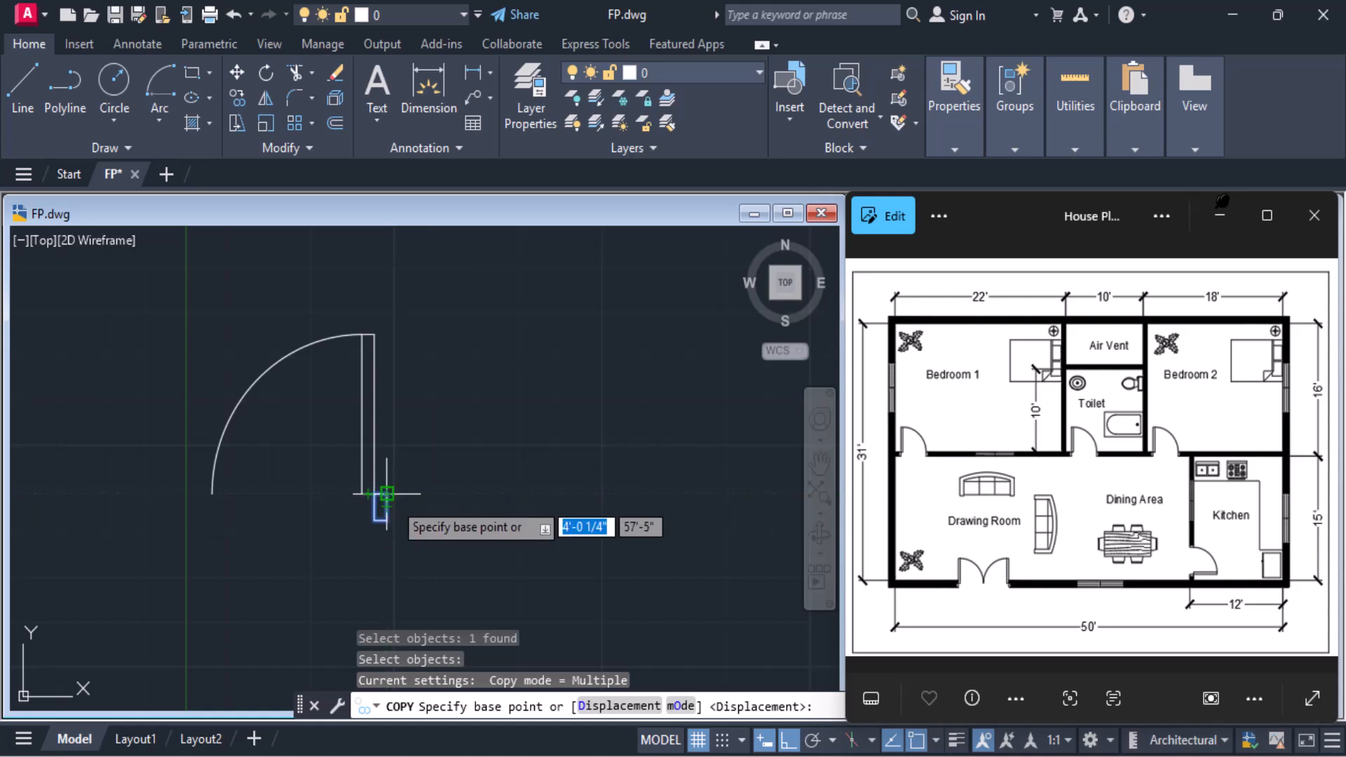
pyautogui.click(386, 494)
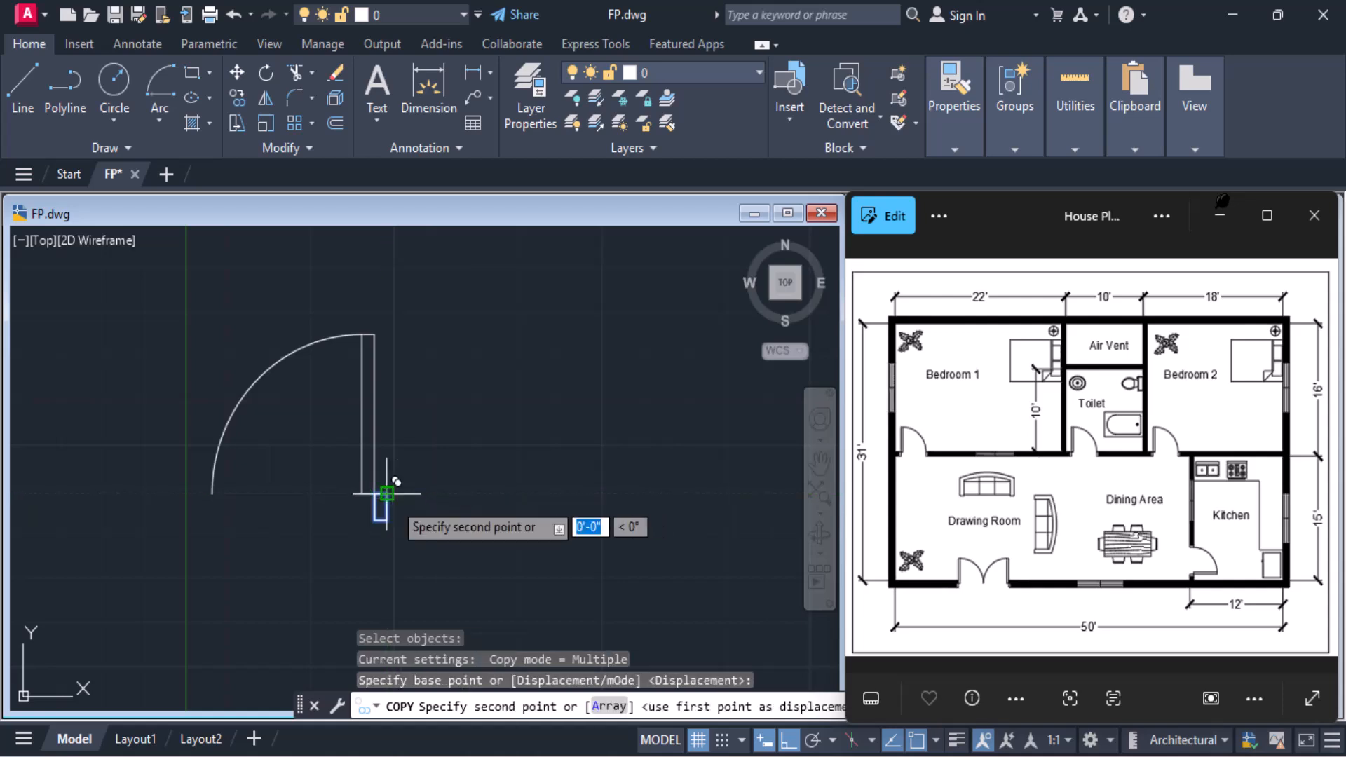
pyautogui.click(213, 493)
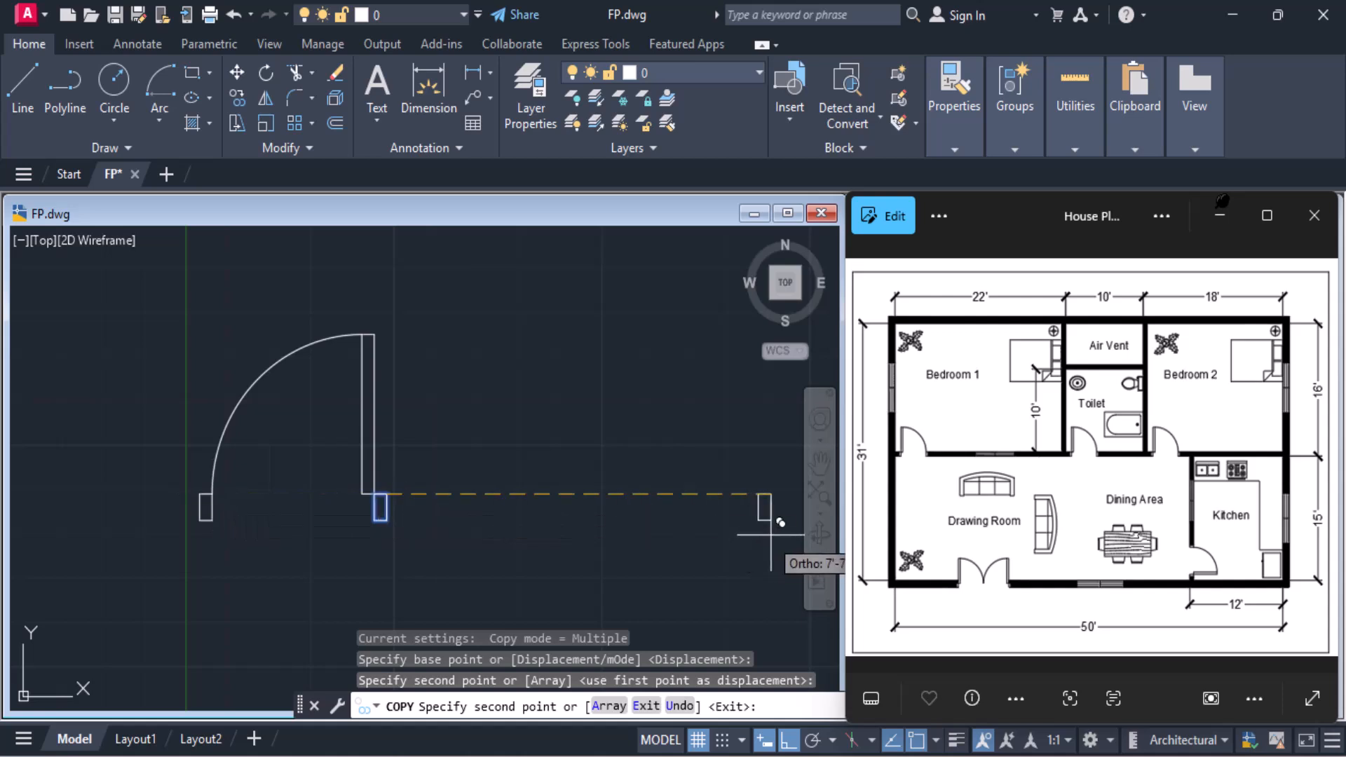
pyautogui.press('Return')
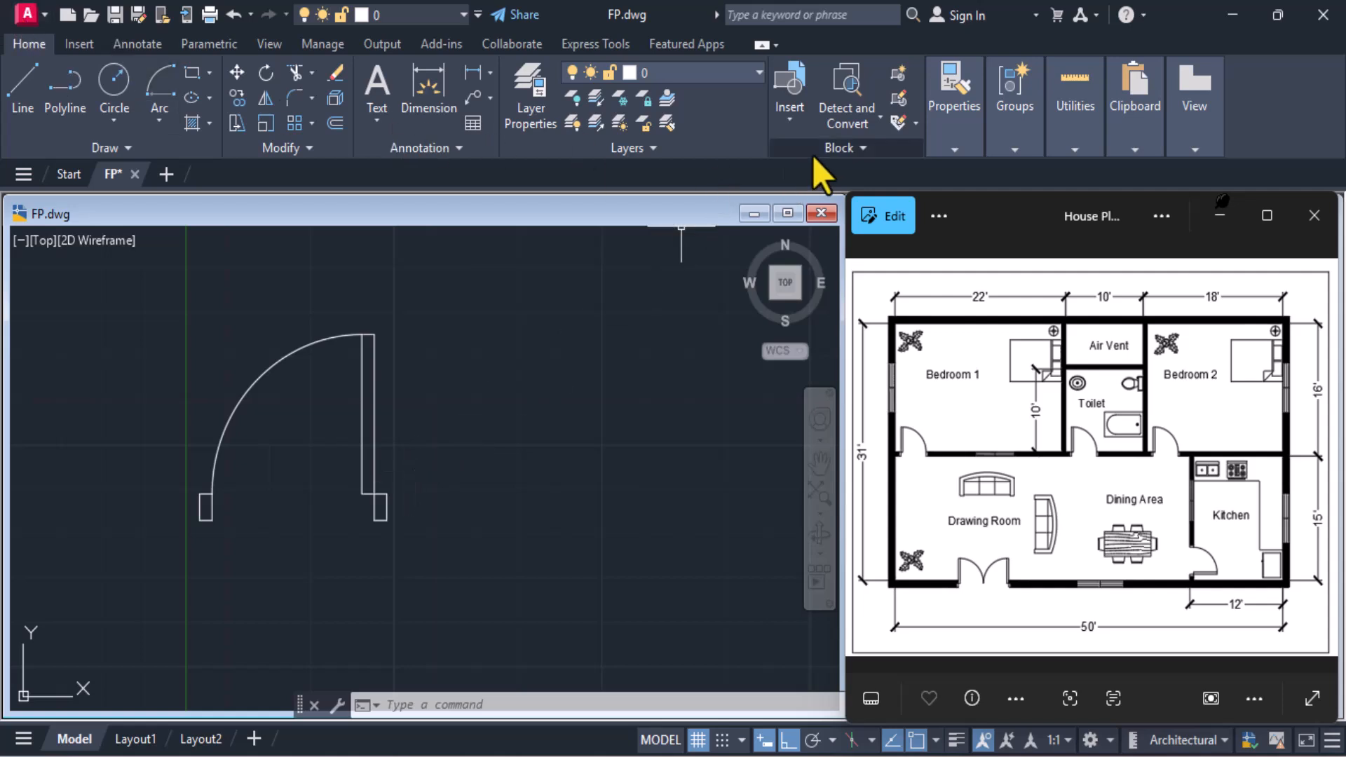
# Define a block named Door1 from the leaf, arc and both jambs, with its base point at the right jamb's lower-right corner
pyautogui.click(894, 76)
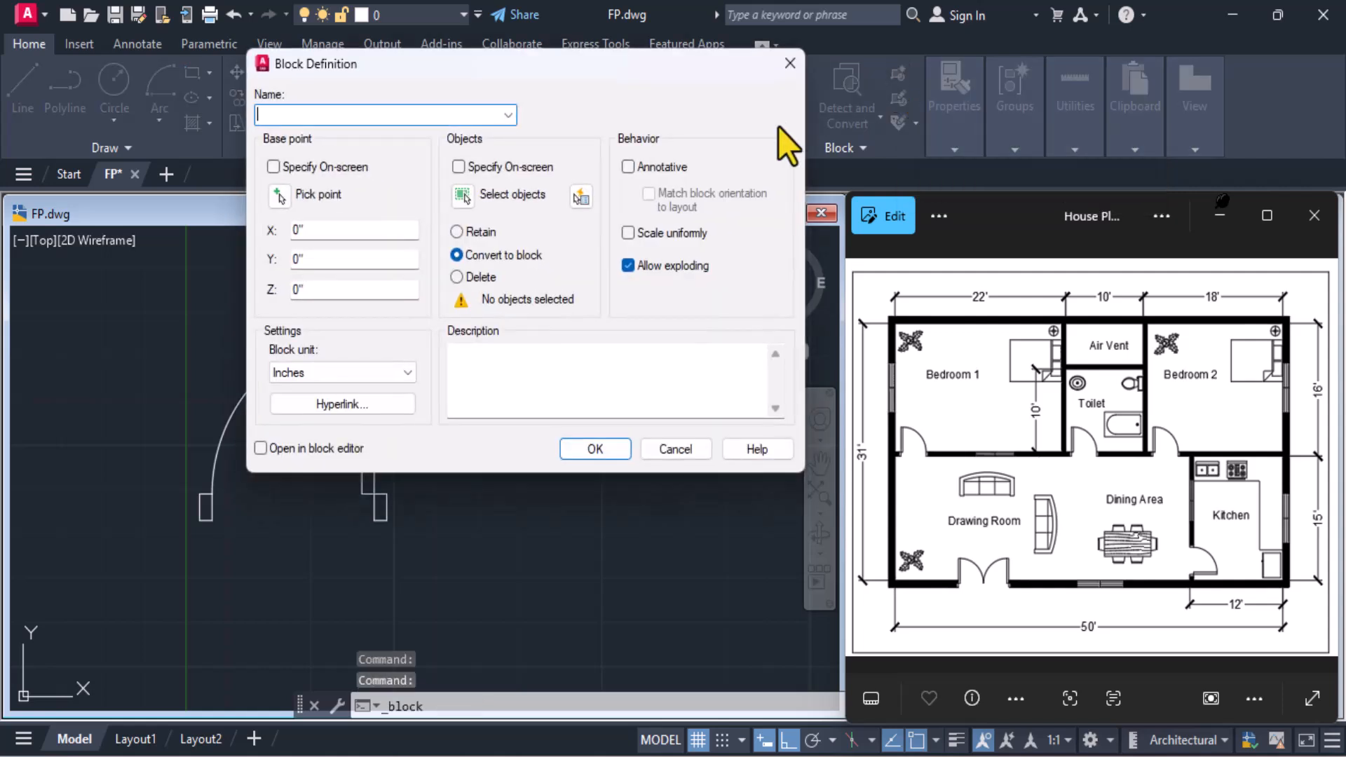
pyautogui.write('D')
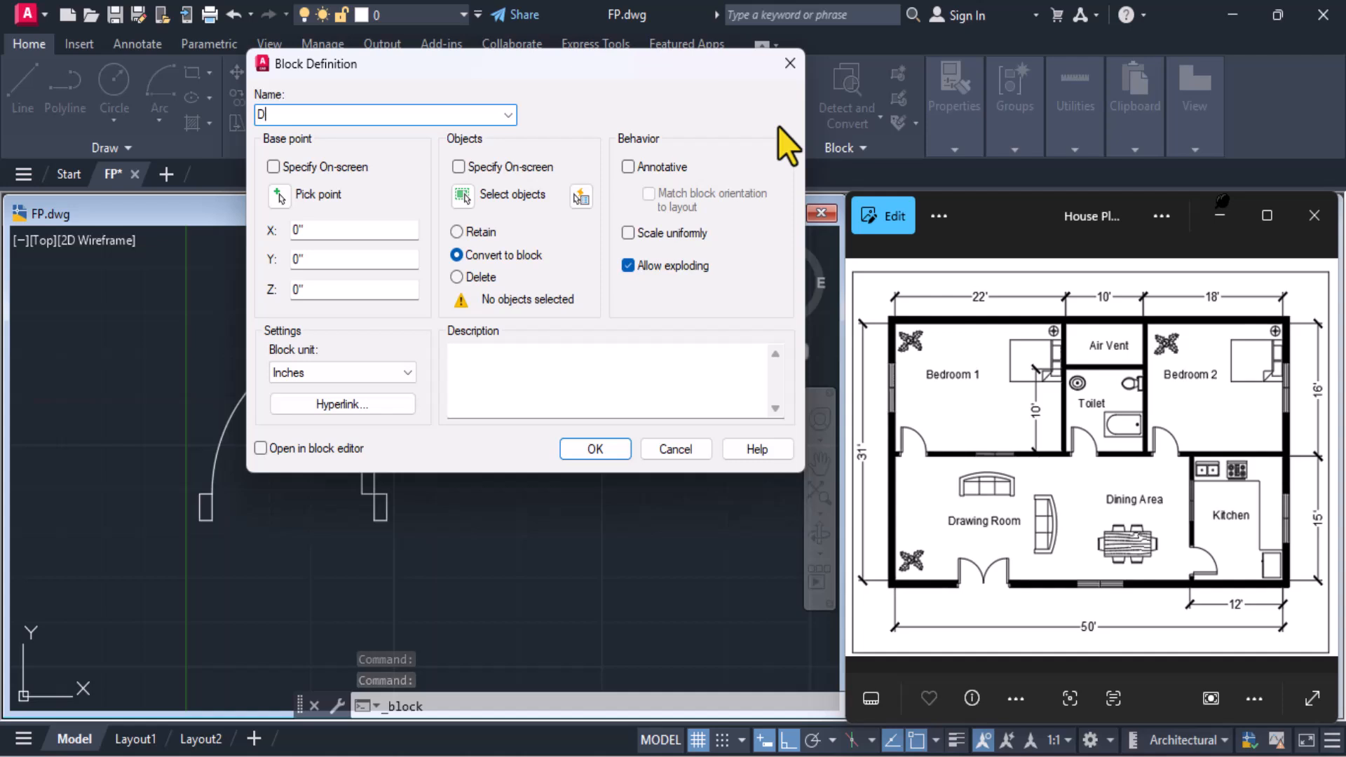
pyautogui.write('oor1')
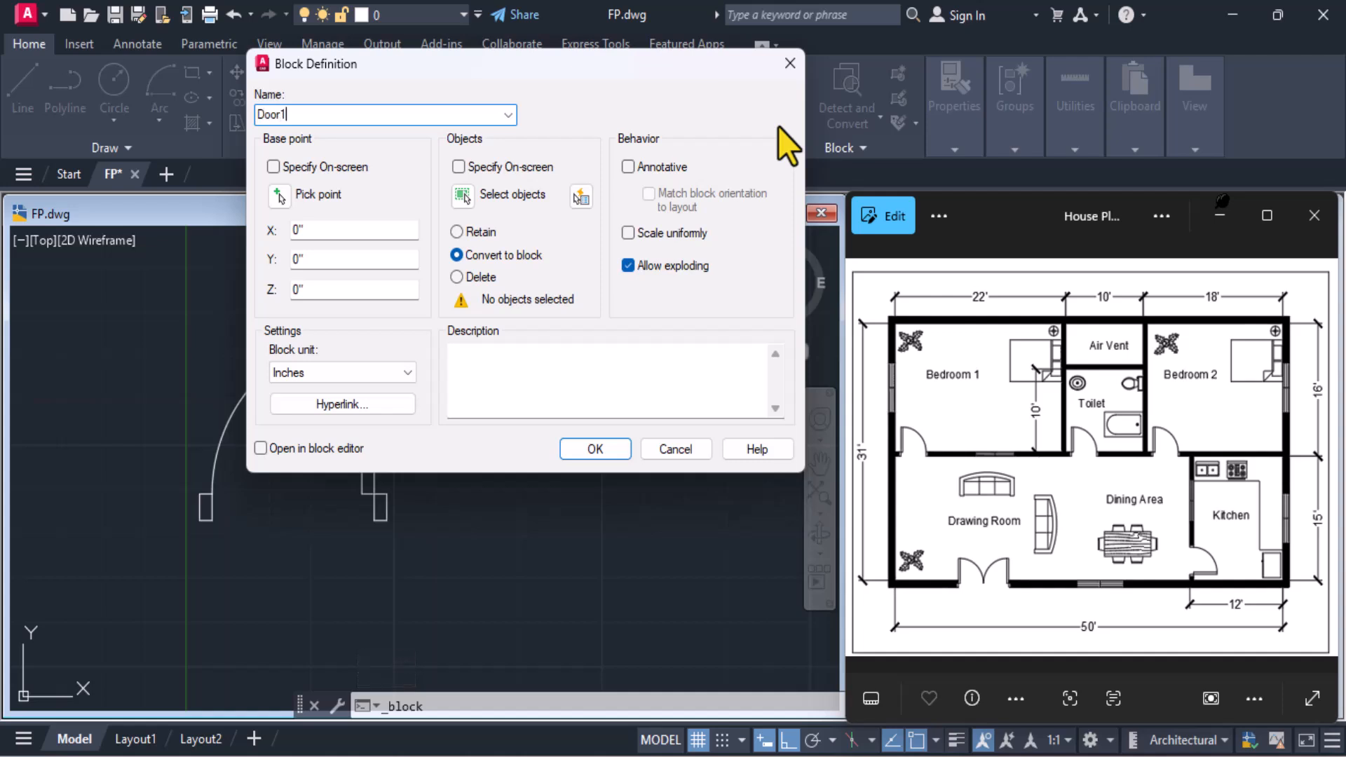
pyautogui.click(281, 204)
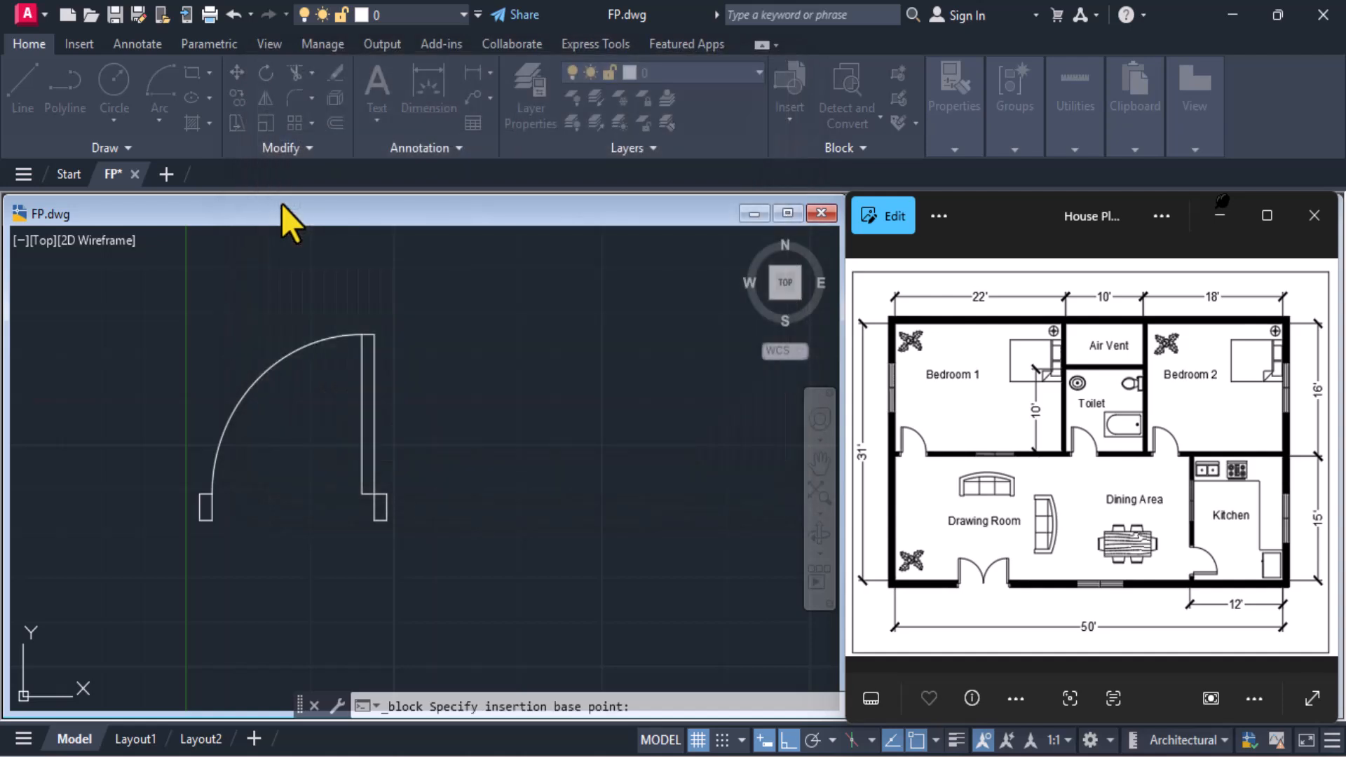
pyautogui.click(394, 523)
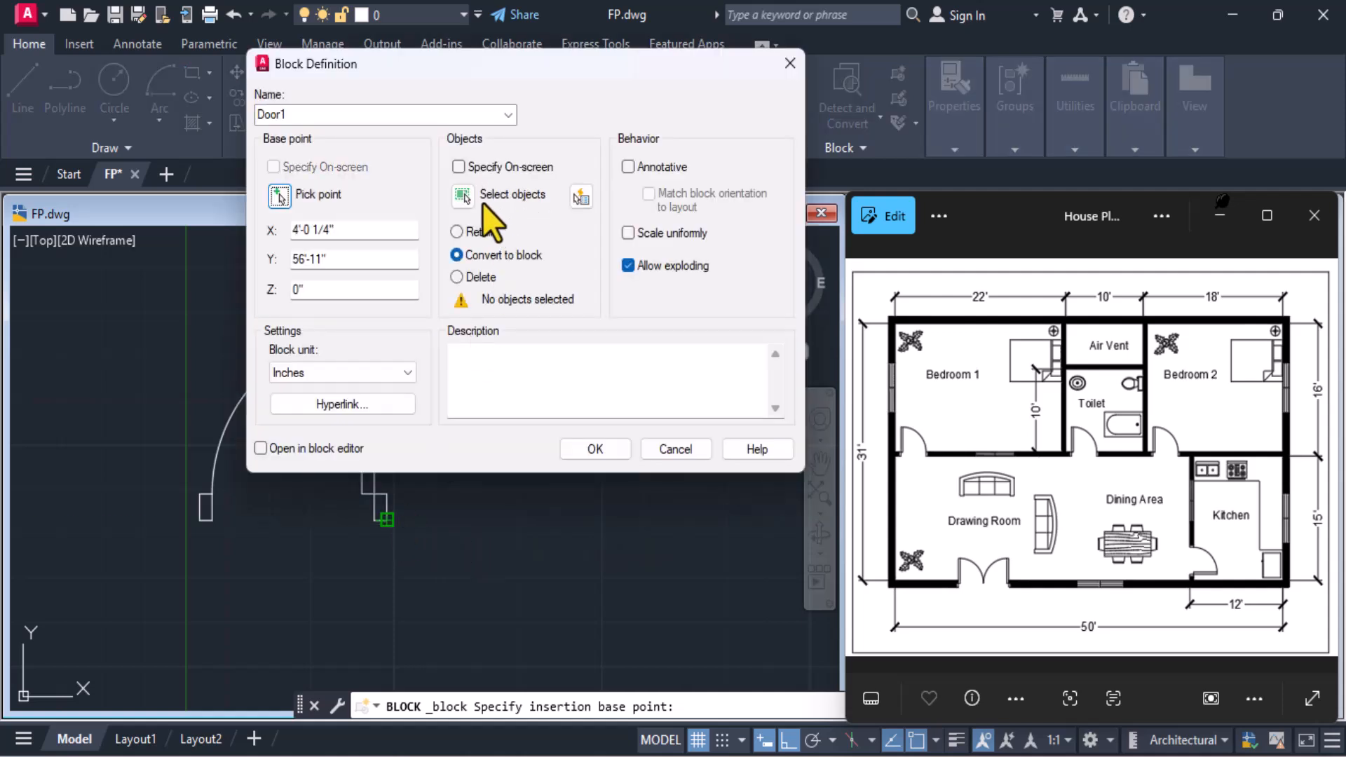
pyautogui.click(464, 200)
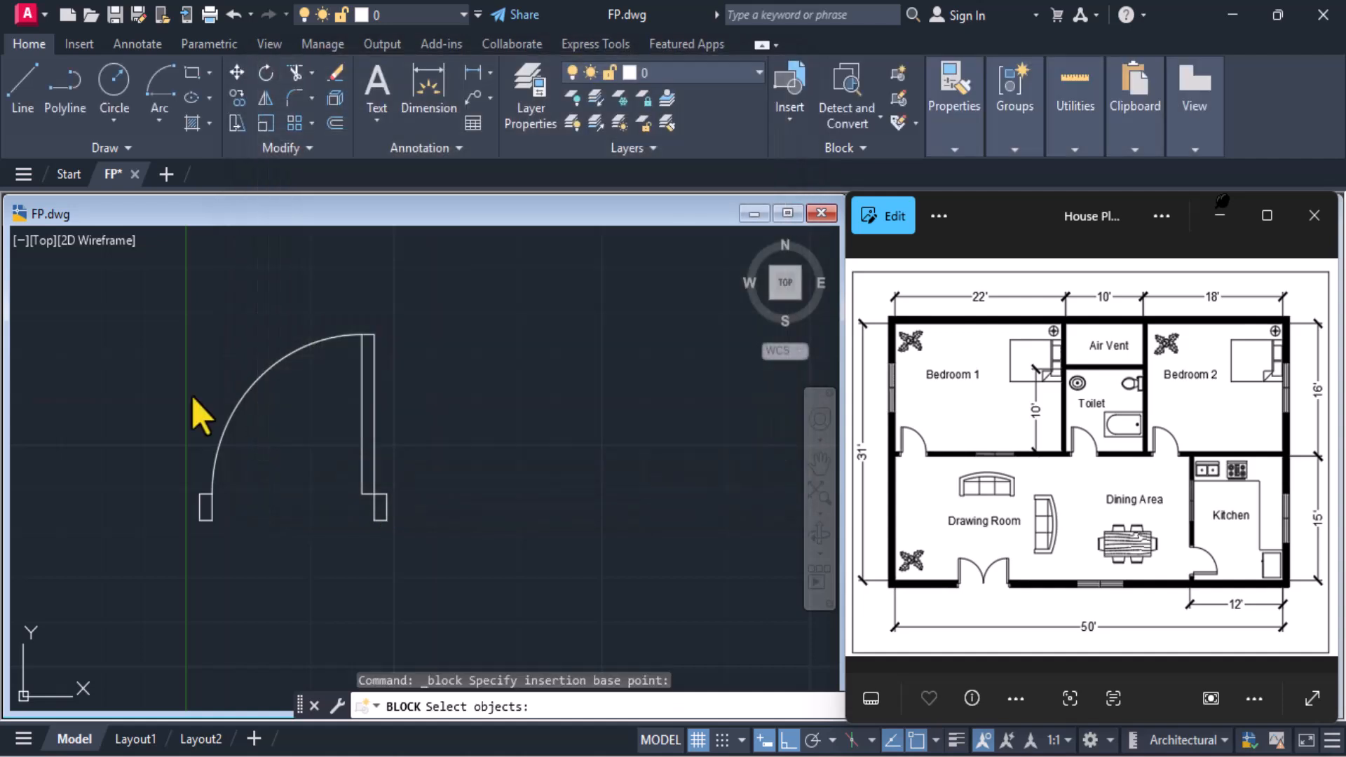
pyautogui.click(138, 280)
pyautogui.click(417, 560)
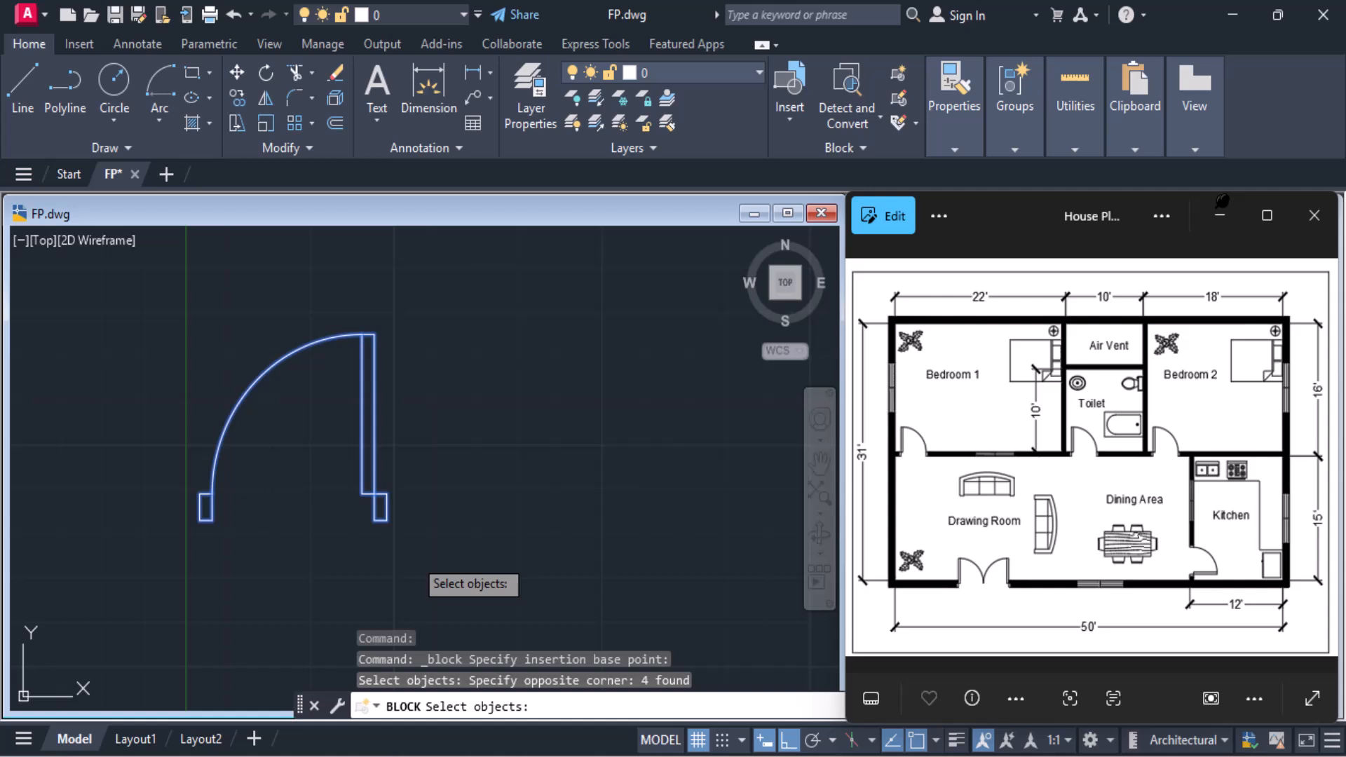
pyautogui.press('Return')
pyautogui.click(613, 455)
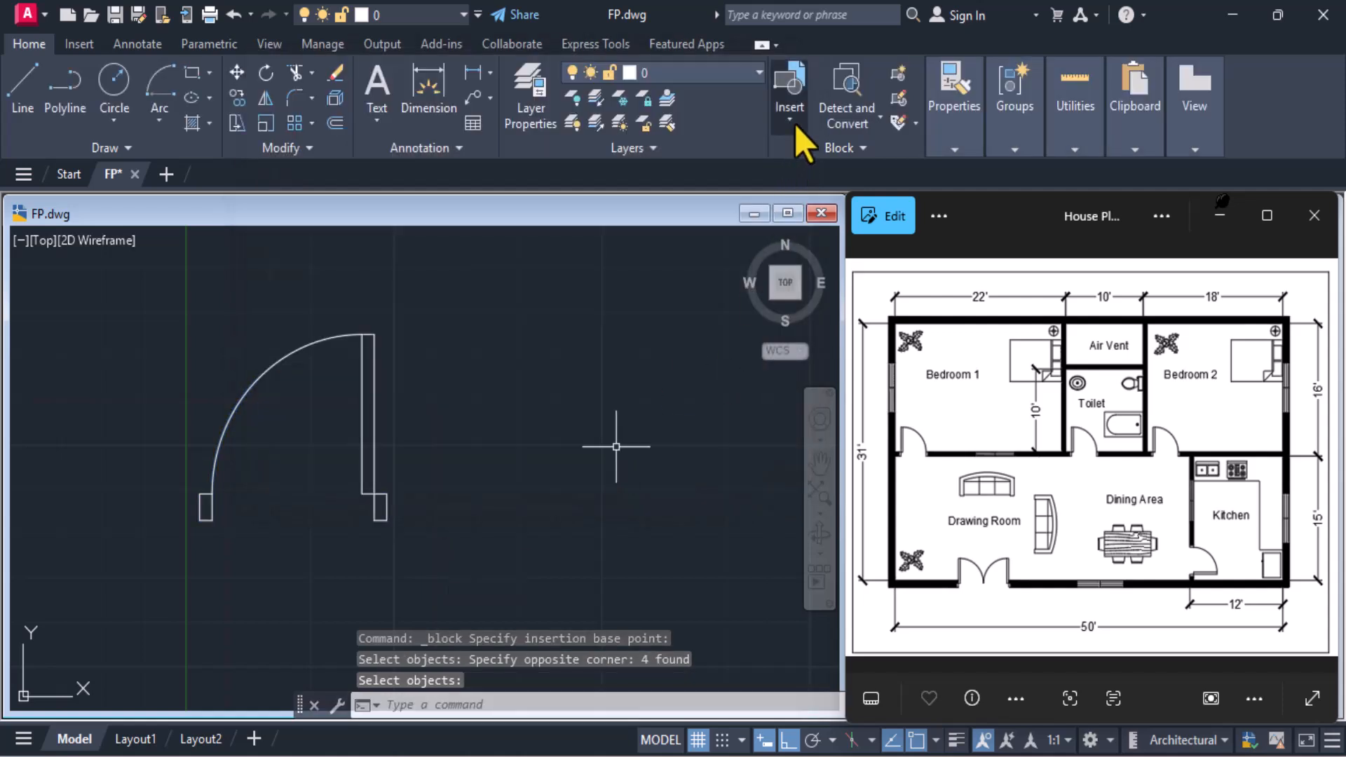
pyautogui.click(794, 123)
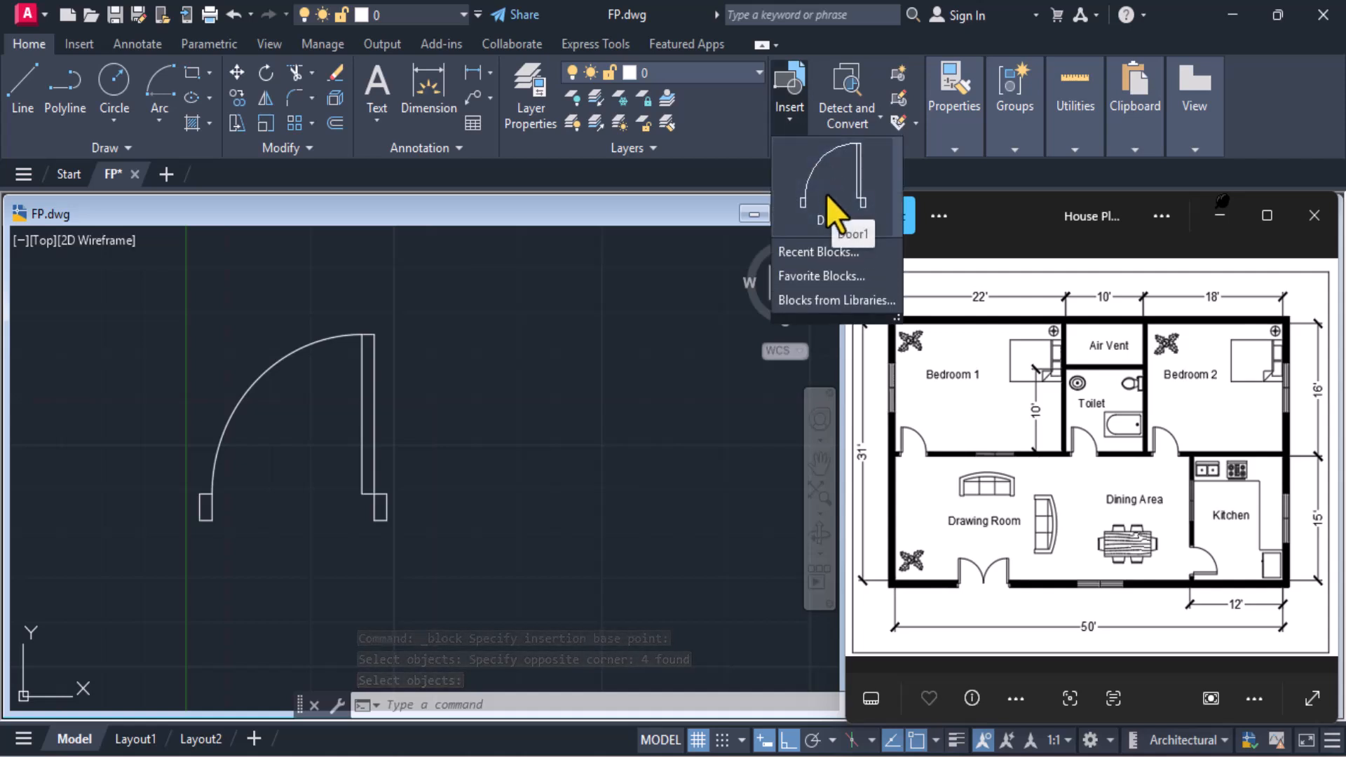
pyautogui.click(598, 385)
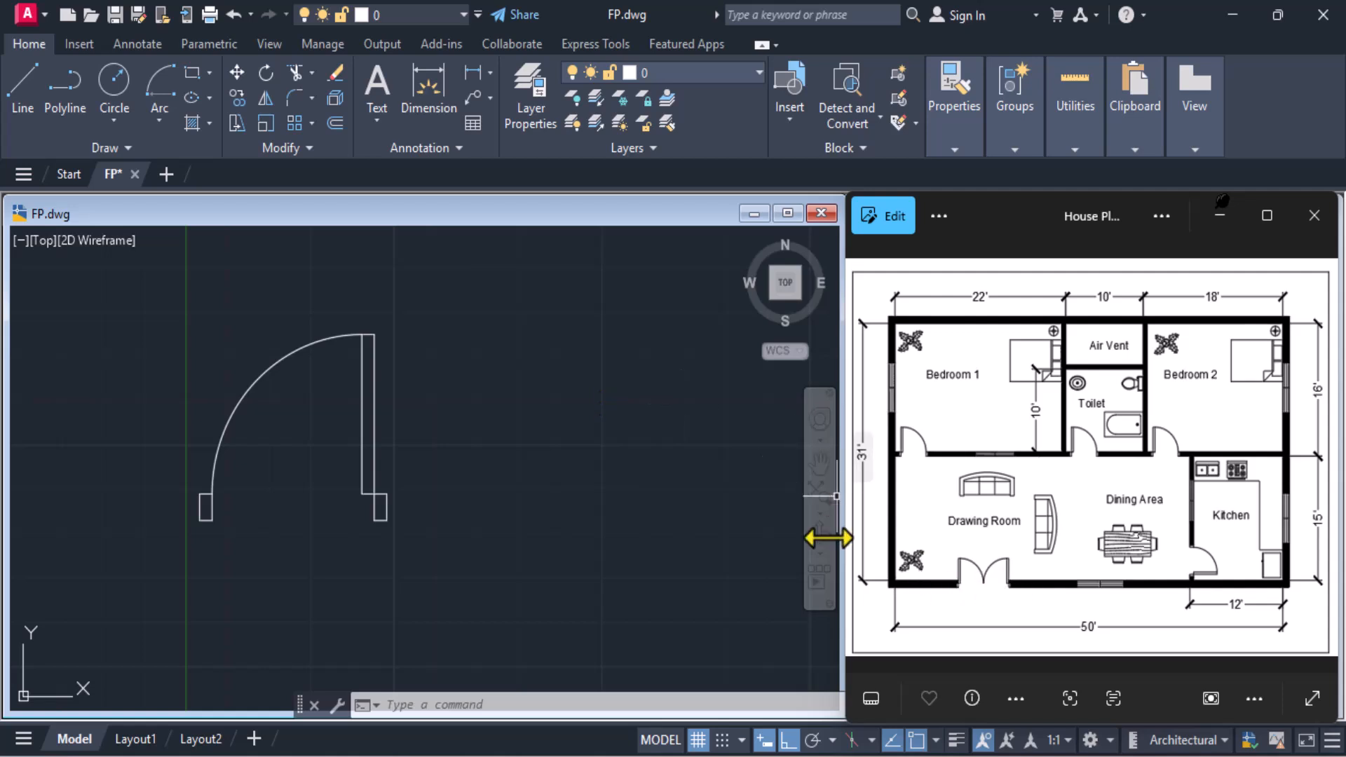
# Mirror the Door1 block about the vertical line through its left jamb's right edge, keeping the source object
pyautogui.click(373, 433)
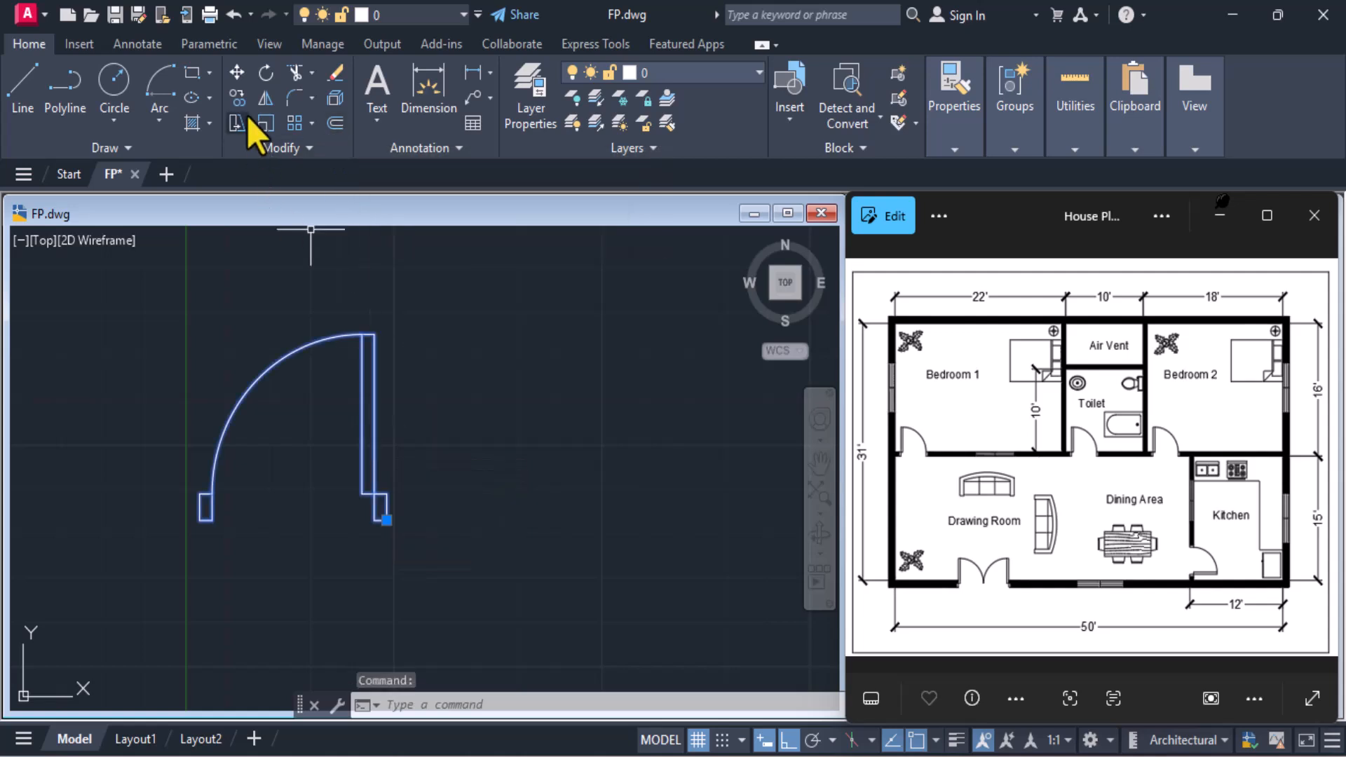
pyautogui.click(266, 102)
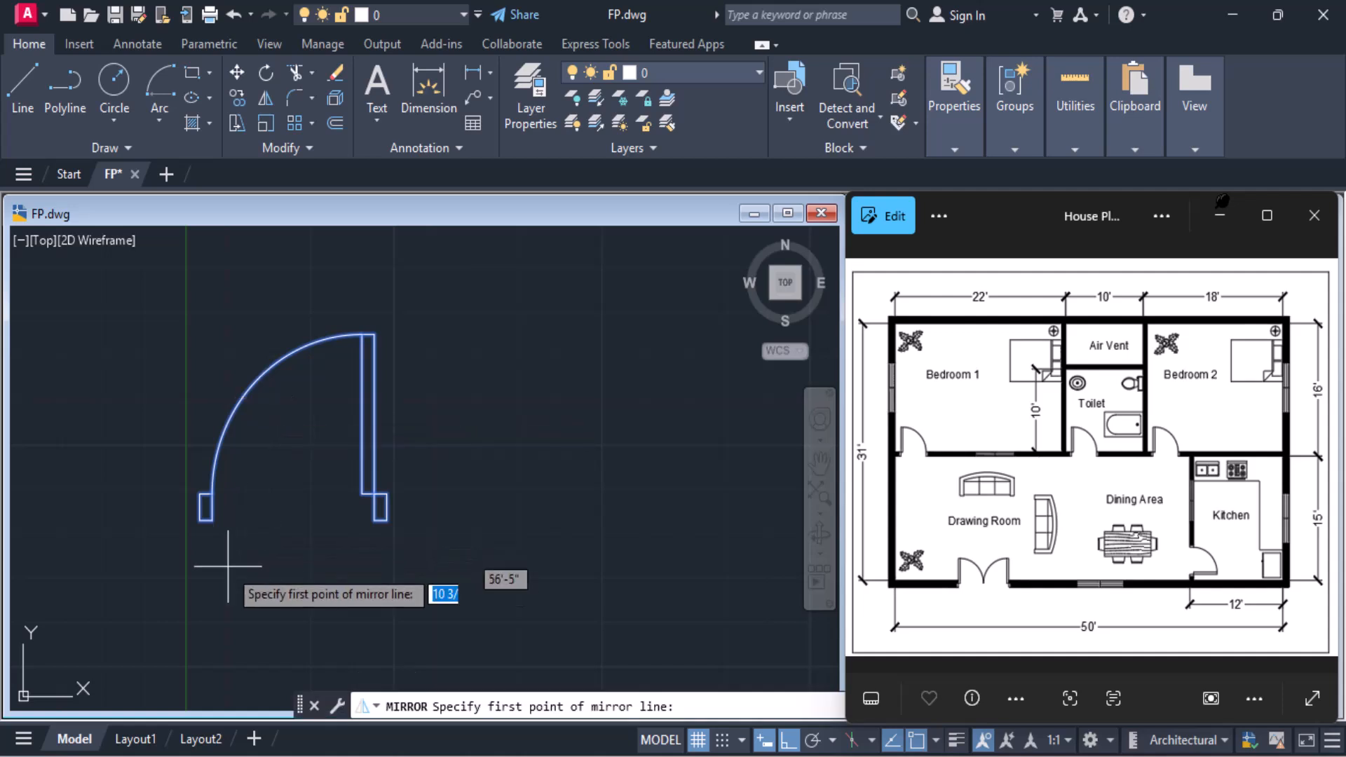
pyautogui.click(212, 519)
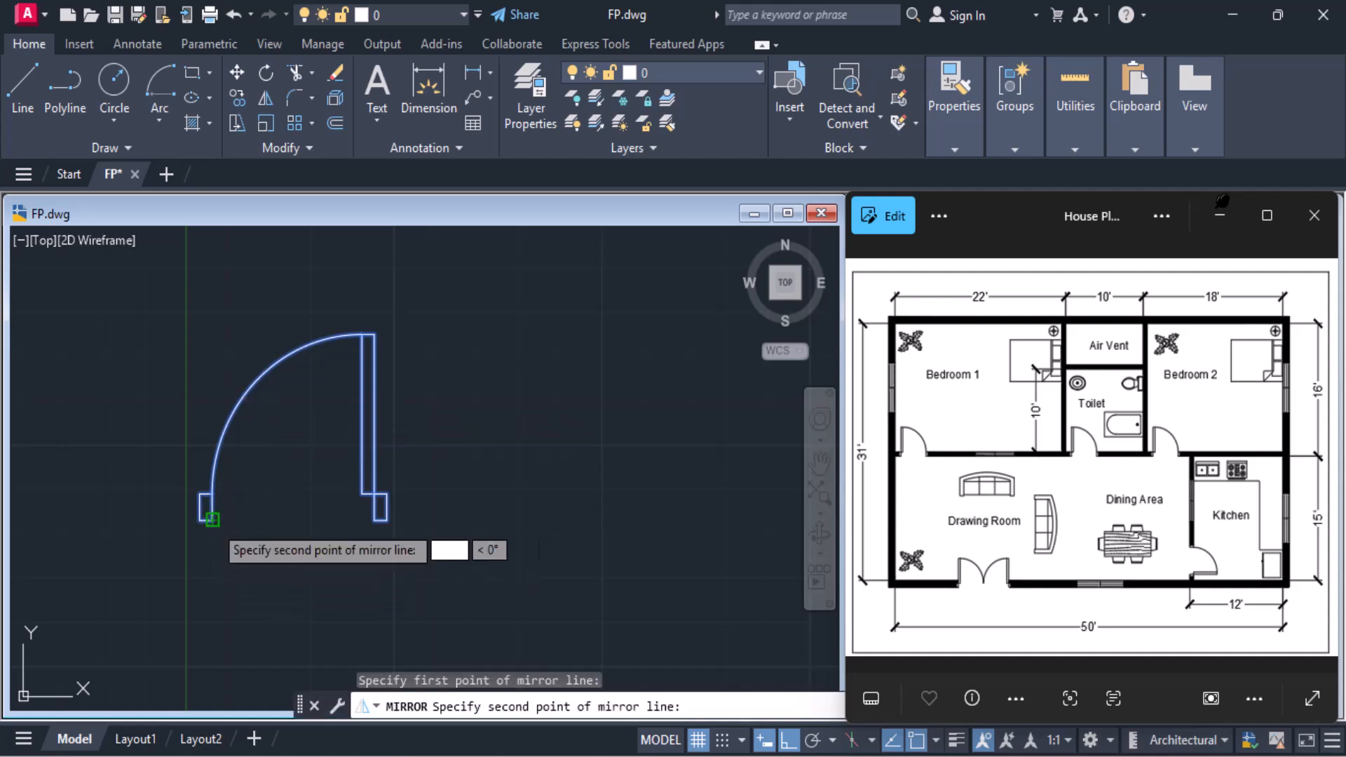
pyautogui.click(212, 493)
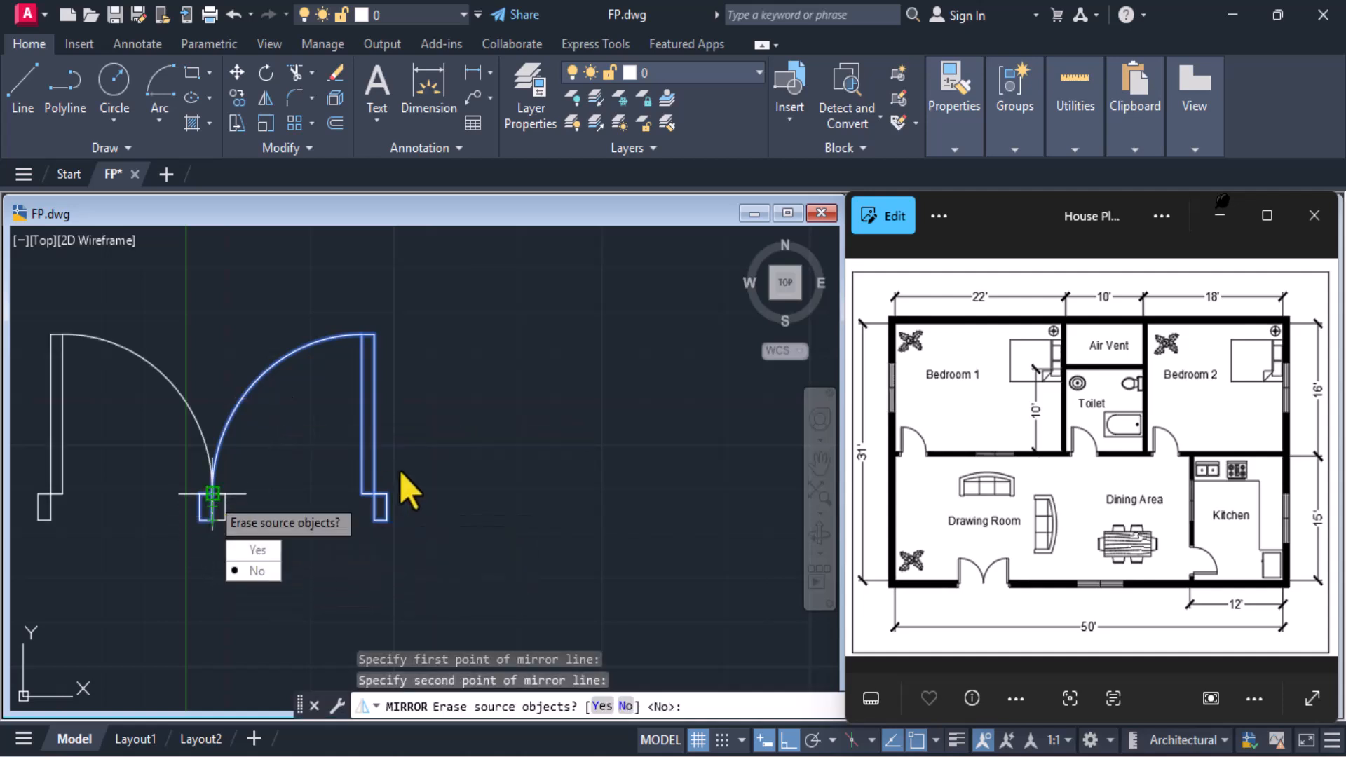
pyautogui.click(267, 571)
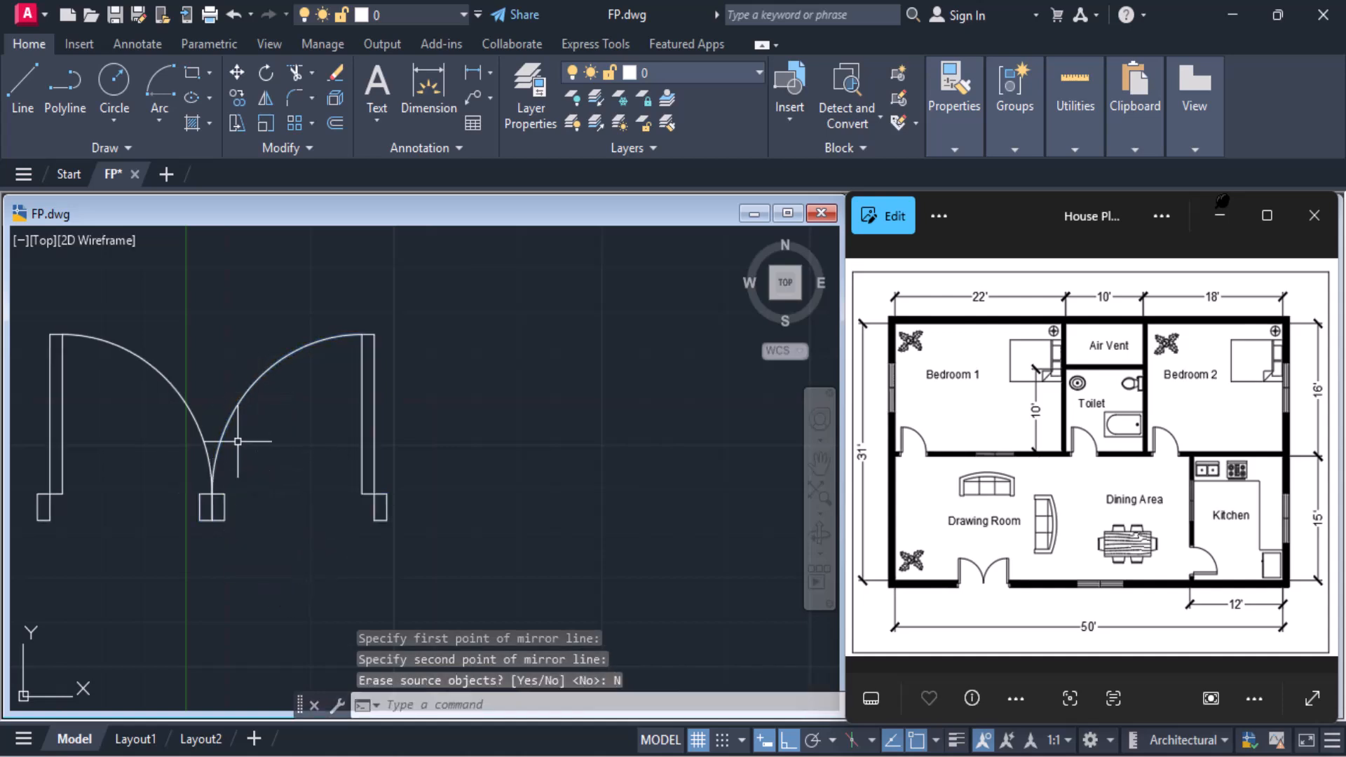
pyautogui.click(203, 503)
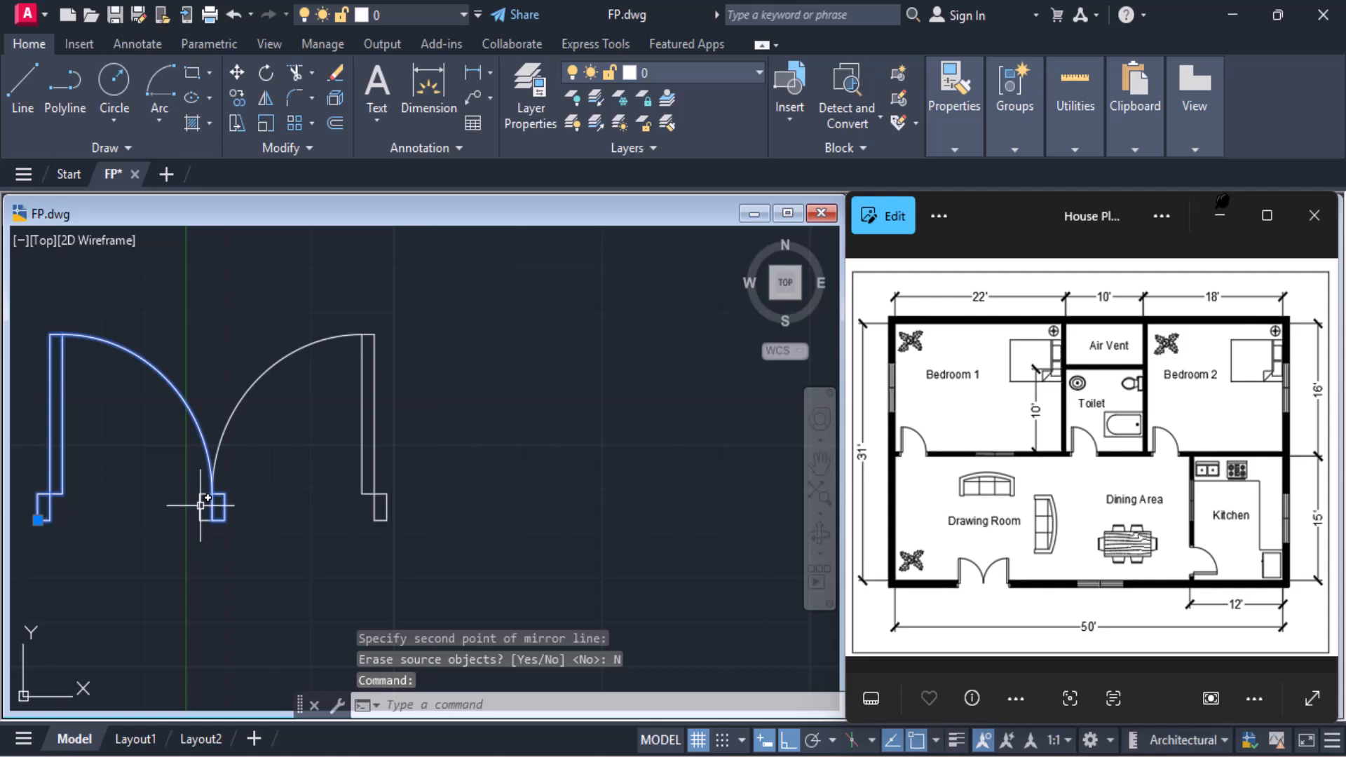
pyautogui.click(210, 504)
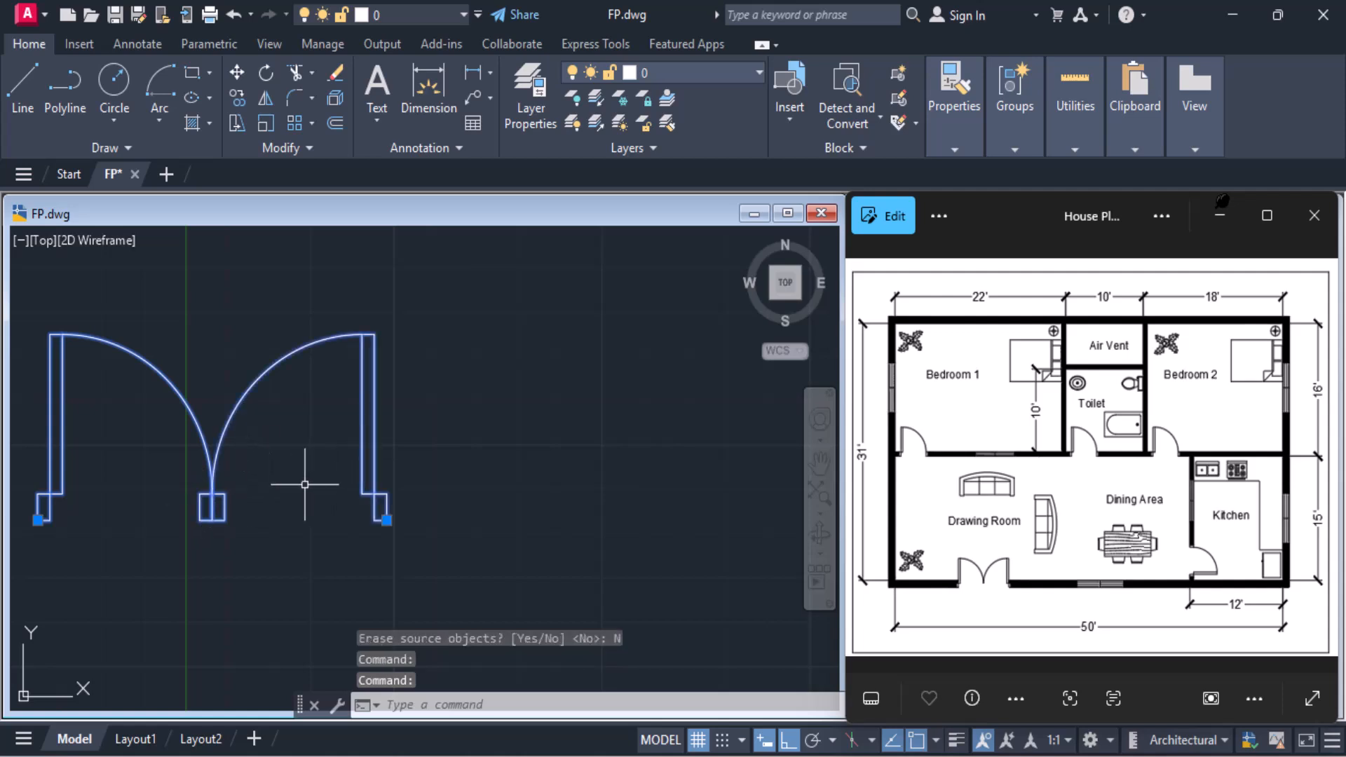
pyautogui.press('Escape')
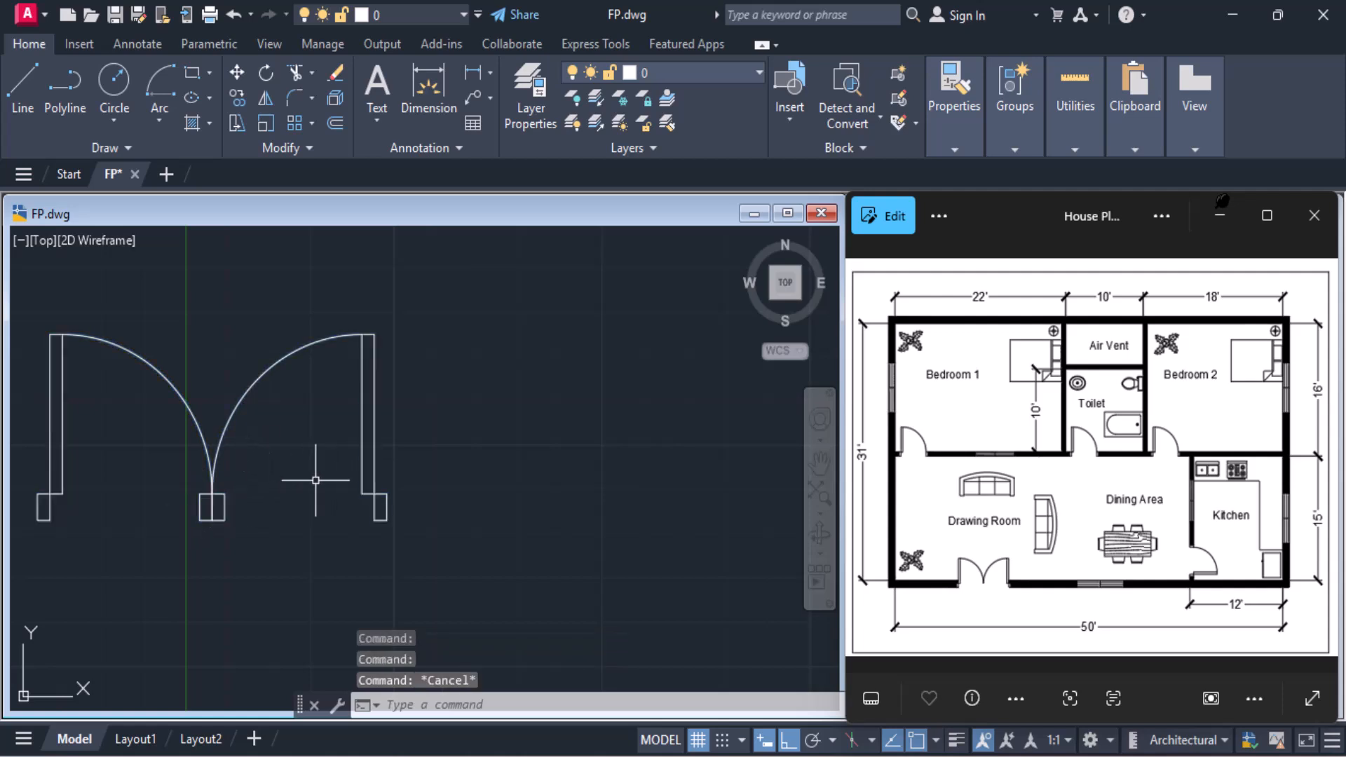
# Explode both the original and the mirrored door blocks into separate objects
pyautogui.click(286, 354)
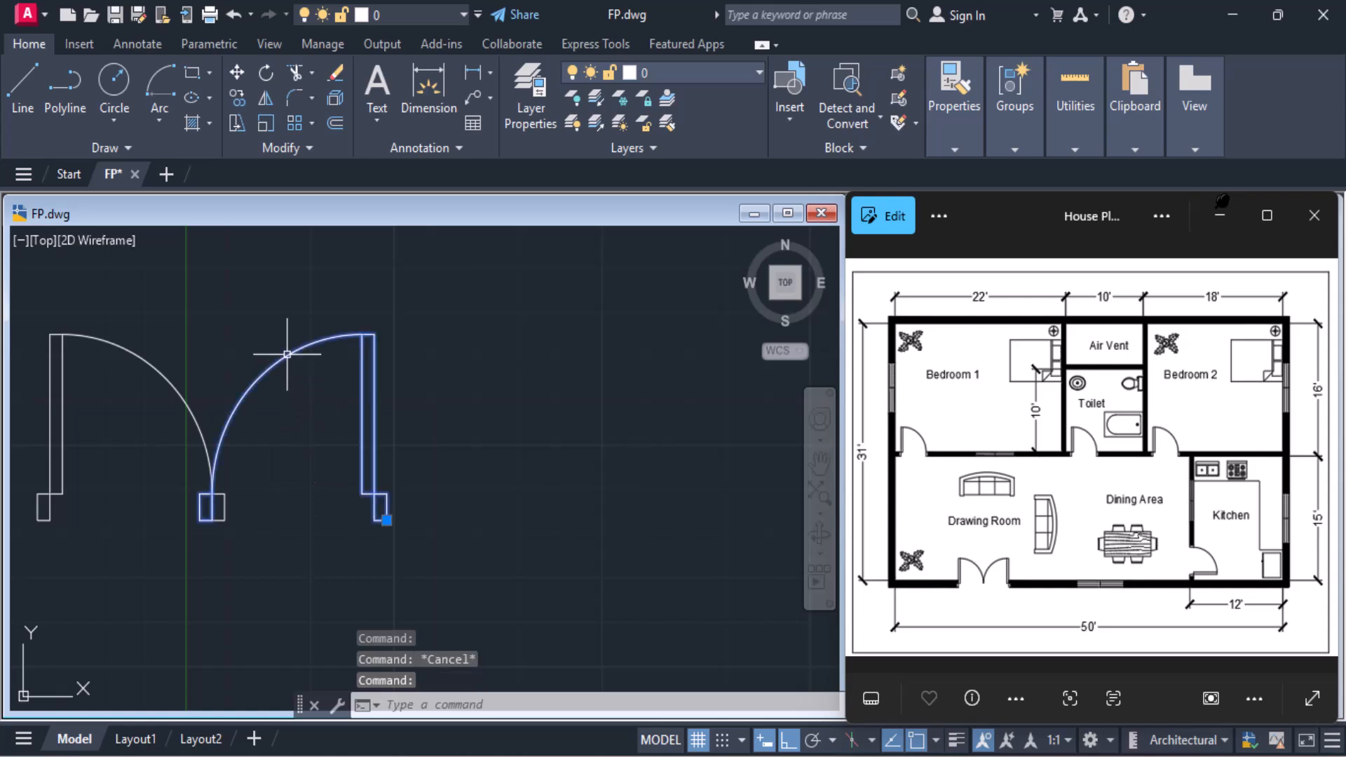
pyautogui.write('x')
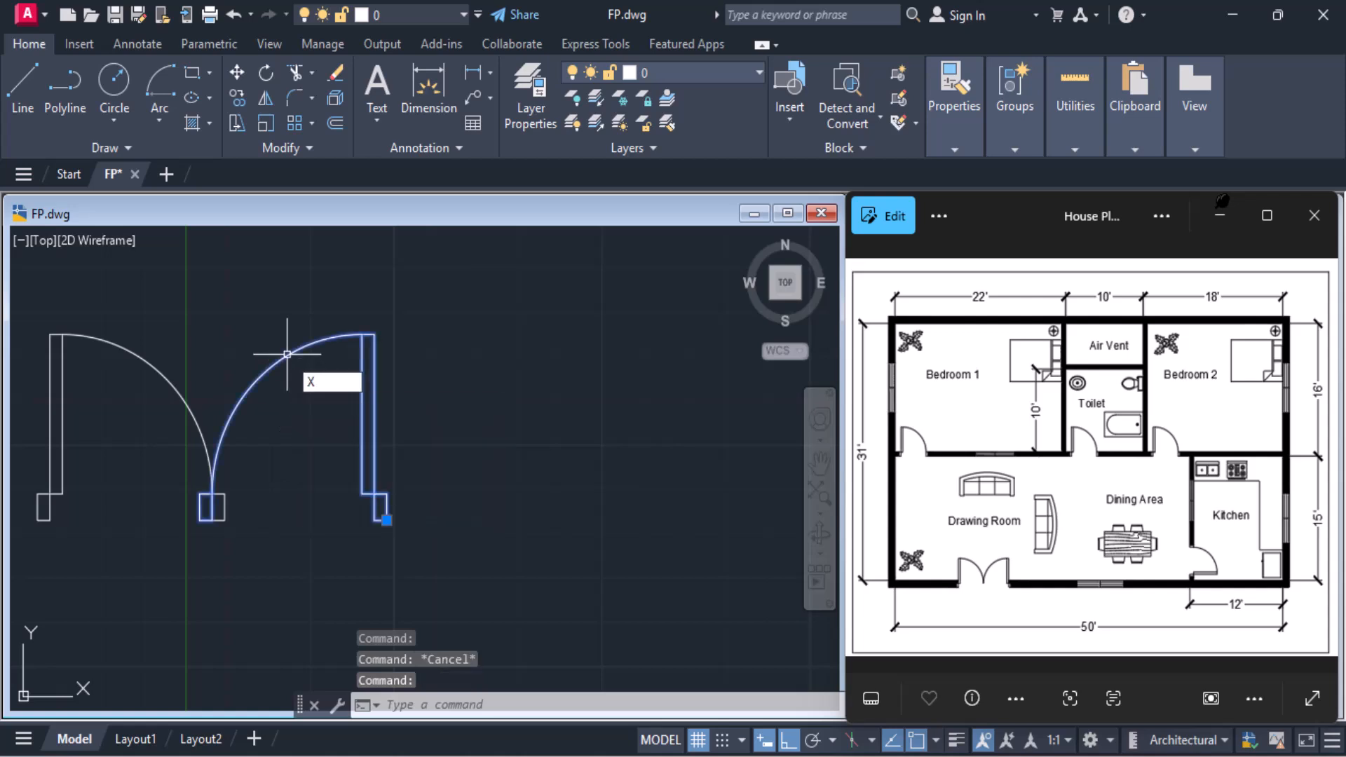
pyautogui.press('Return')
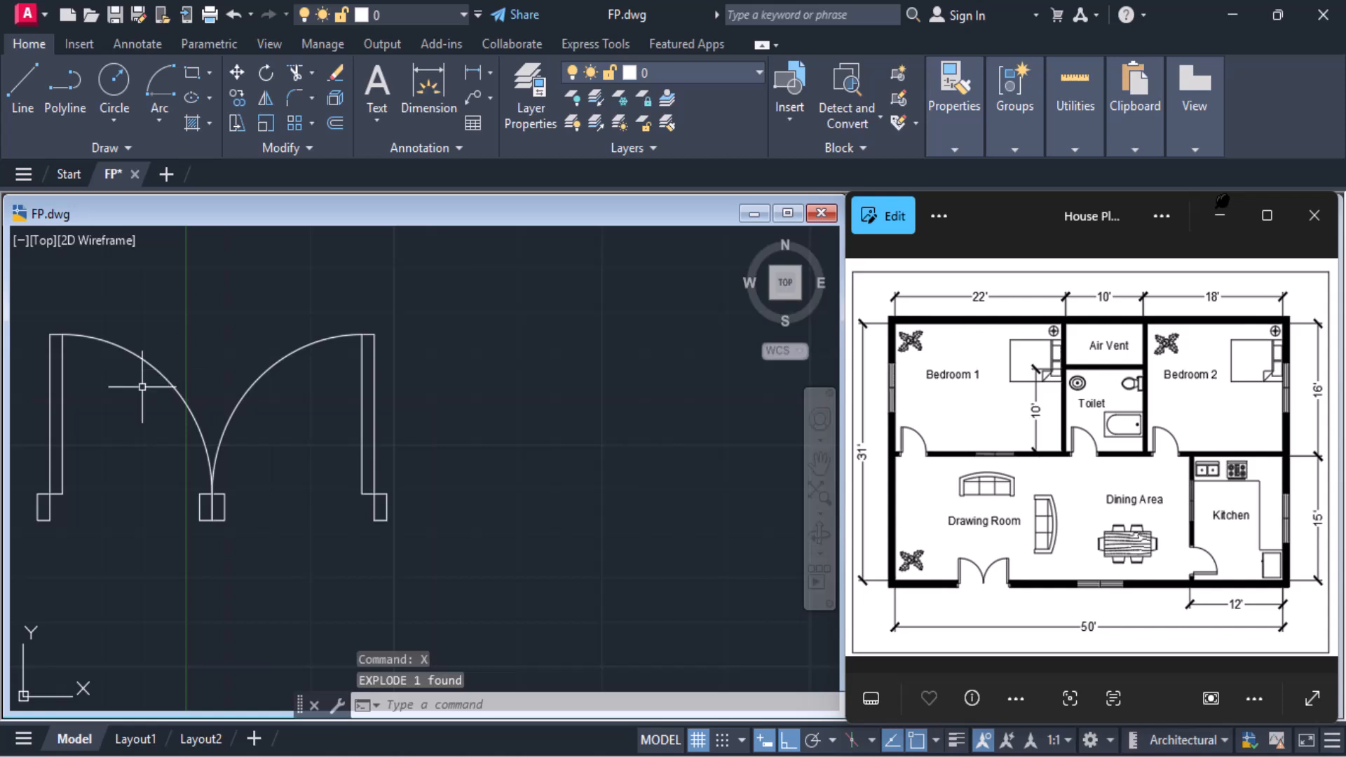
pyautogui.click(149, 361)
pyautogui.write('x')
pyautogui.press('Return')
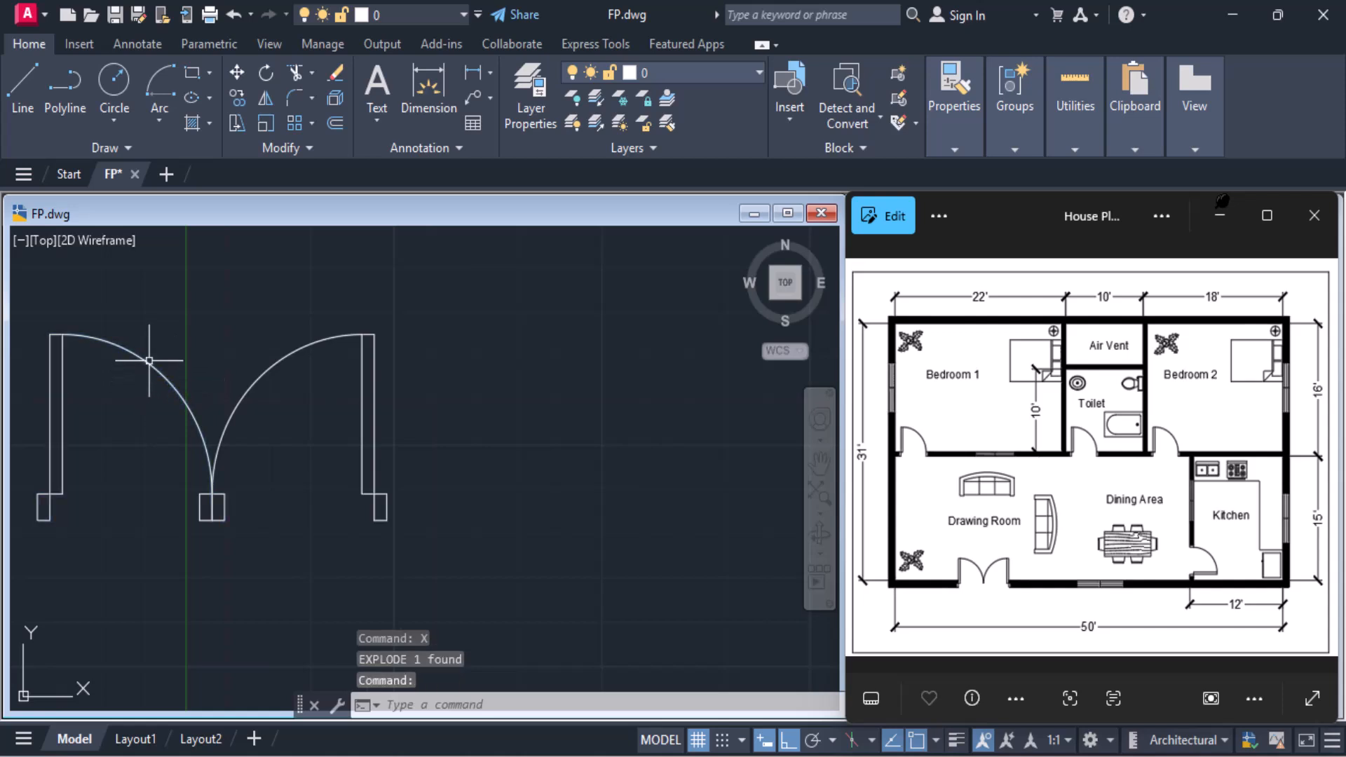
# Erase the two overlapping jamb rectangles in the middle, where the two door swing arcs meet
pyautogui.click(219, 494)
pyautogui.moveTo(218, 494)
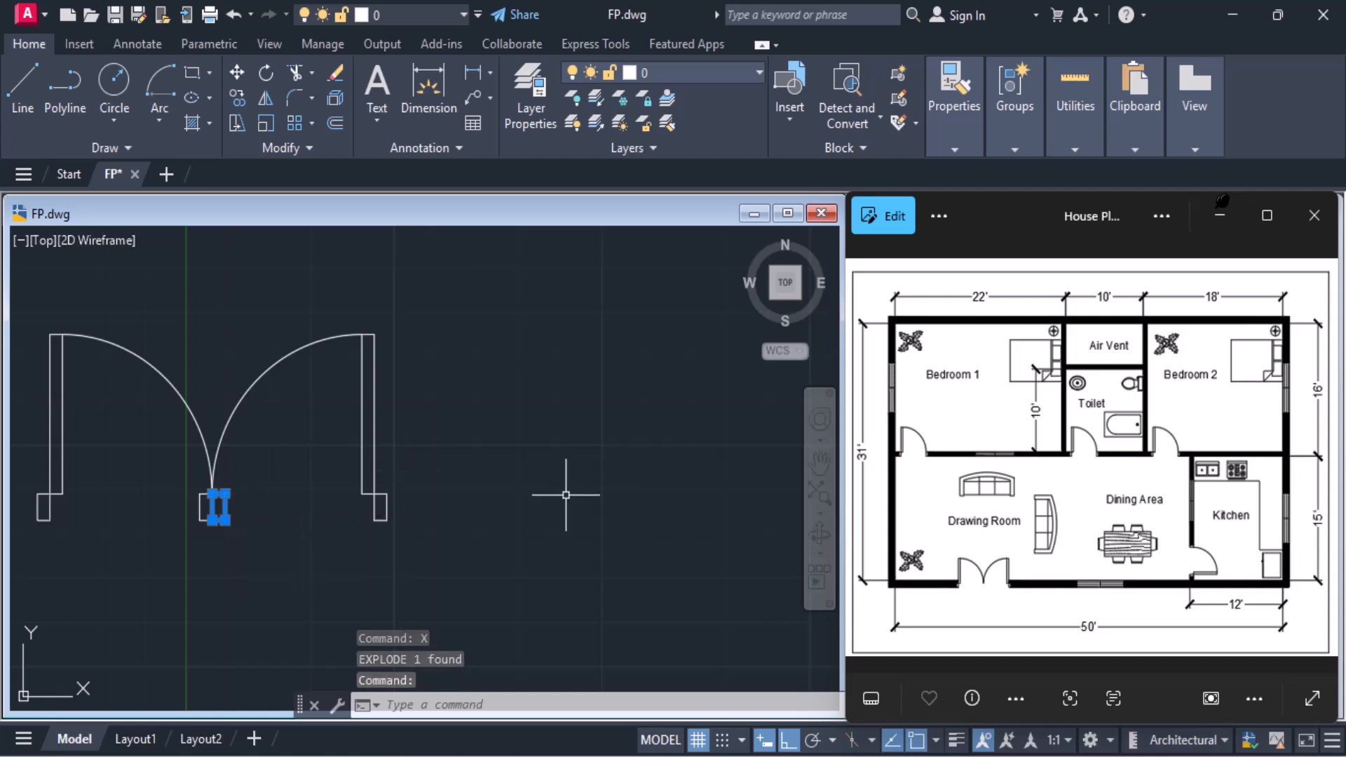
pyautogui.press('Delete')
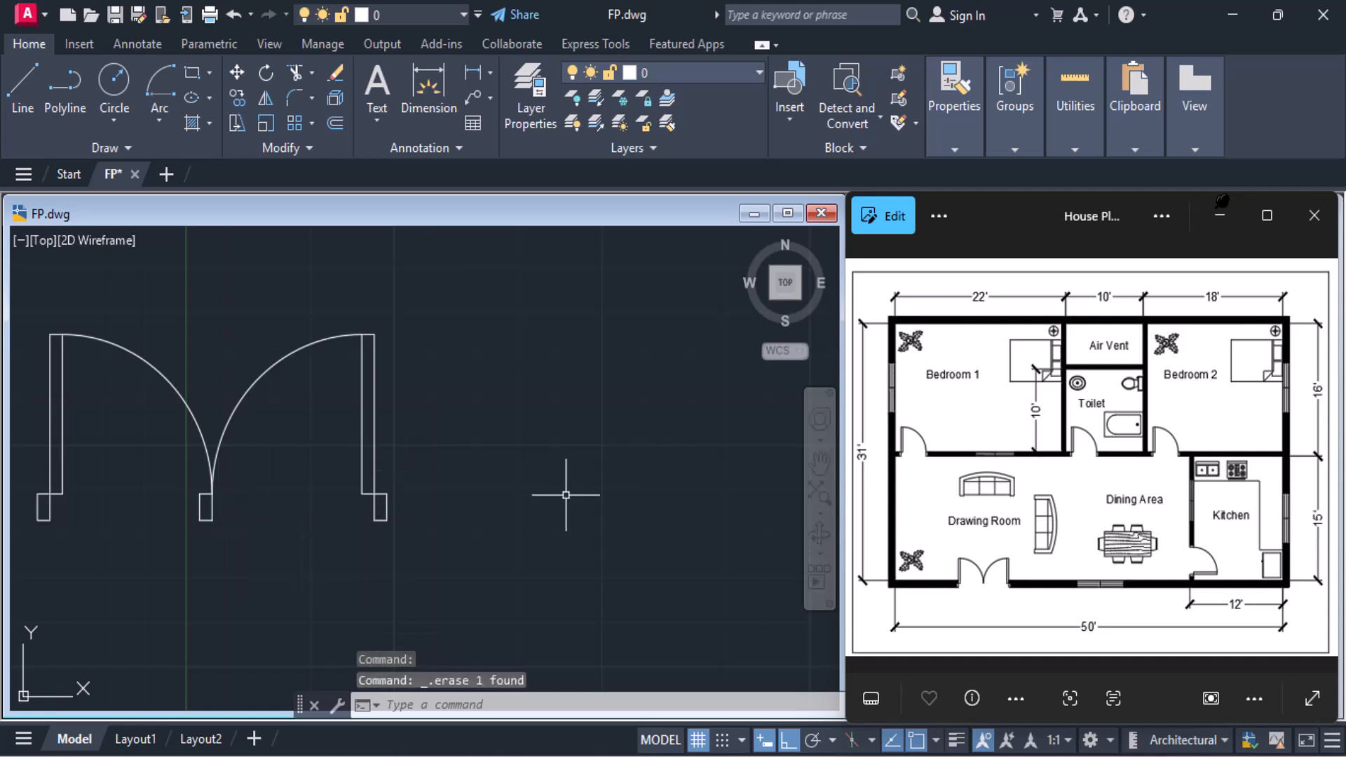
pyautogui.click(200, 506)
pyautogui.moveTo(200, 506)
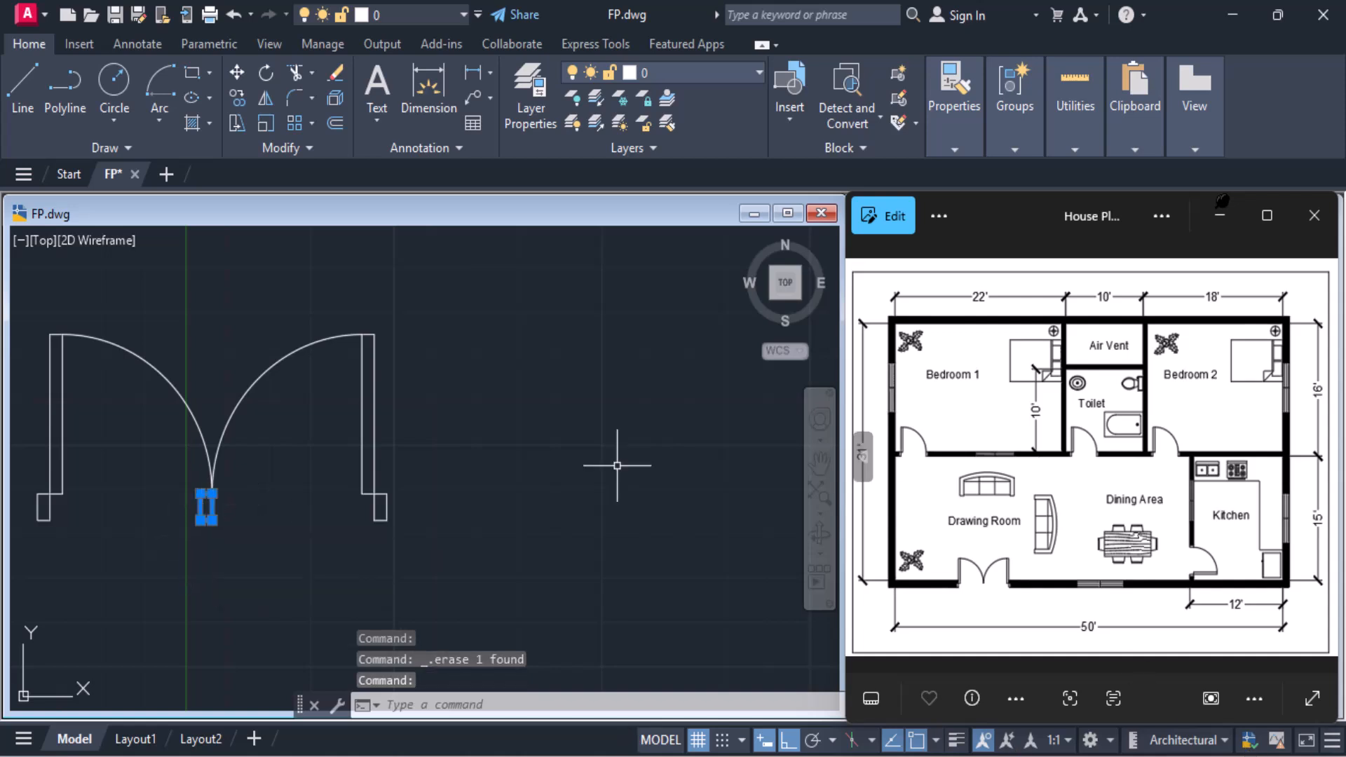
pyautogui.press('Delete')
# Define a block named Door2 from the whole double door, with its base point at the left jamb's lower-left corner
pyautogui.moveTo(190, 429); pyautogui.dragTo(242, 431, button='middle')
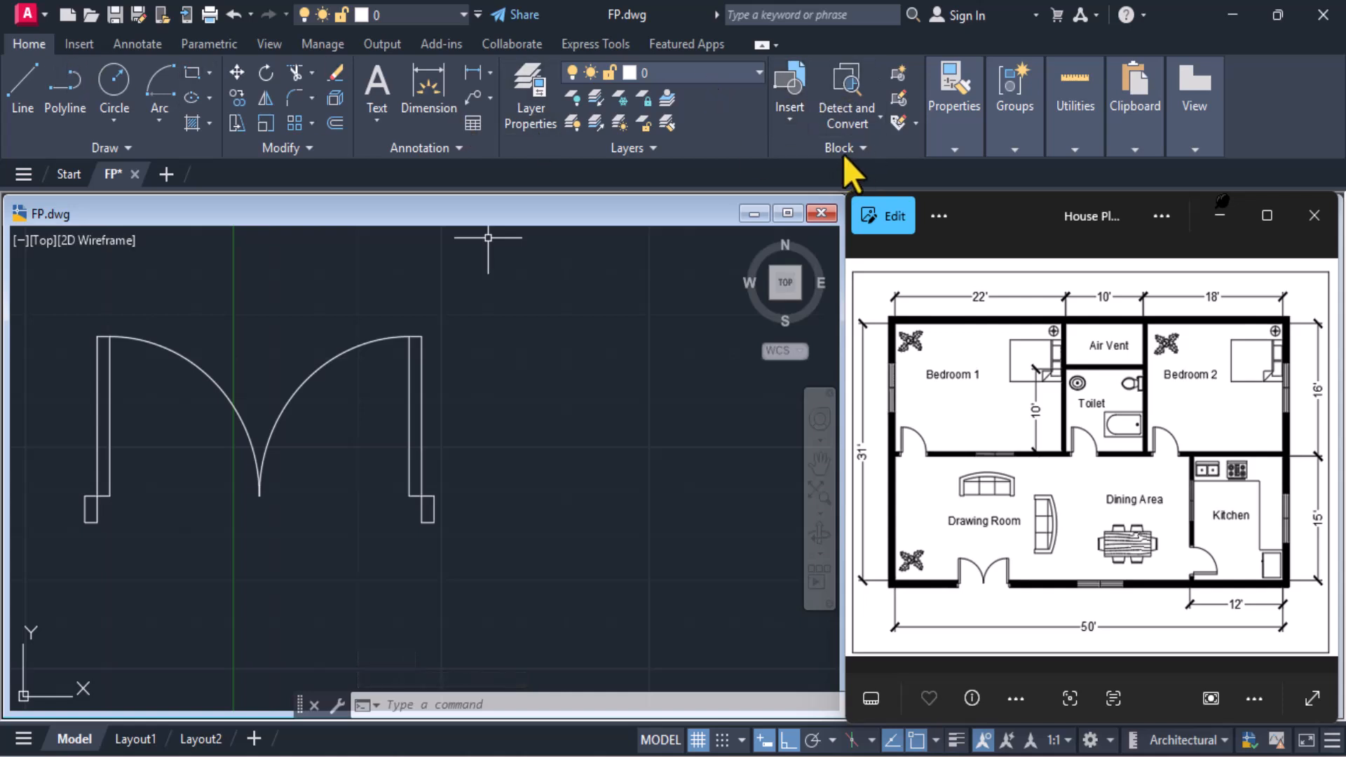
pyautogui.click(905, 78)
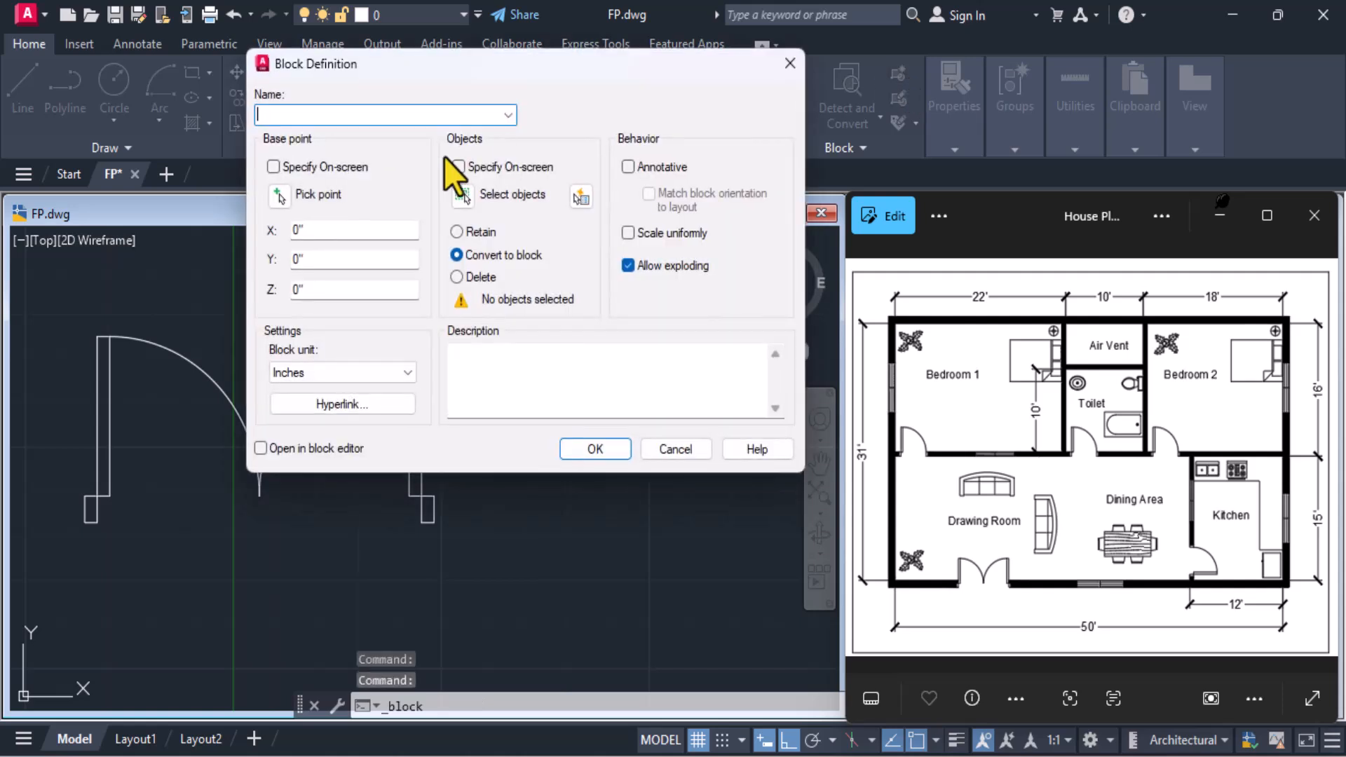
pyautogui.write('Door2')
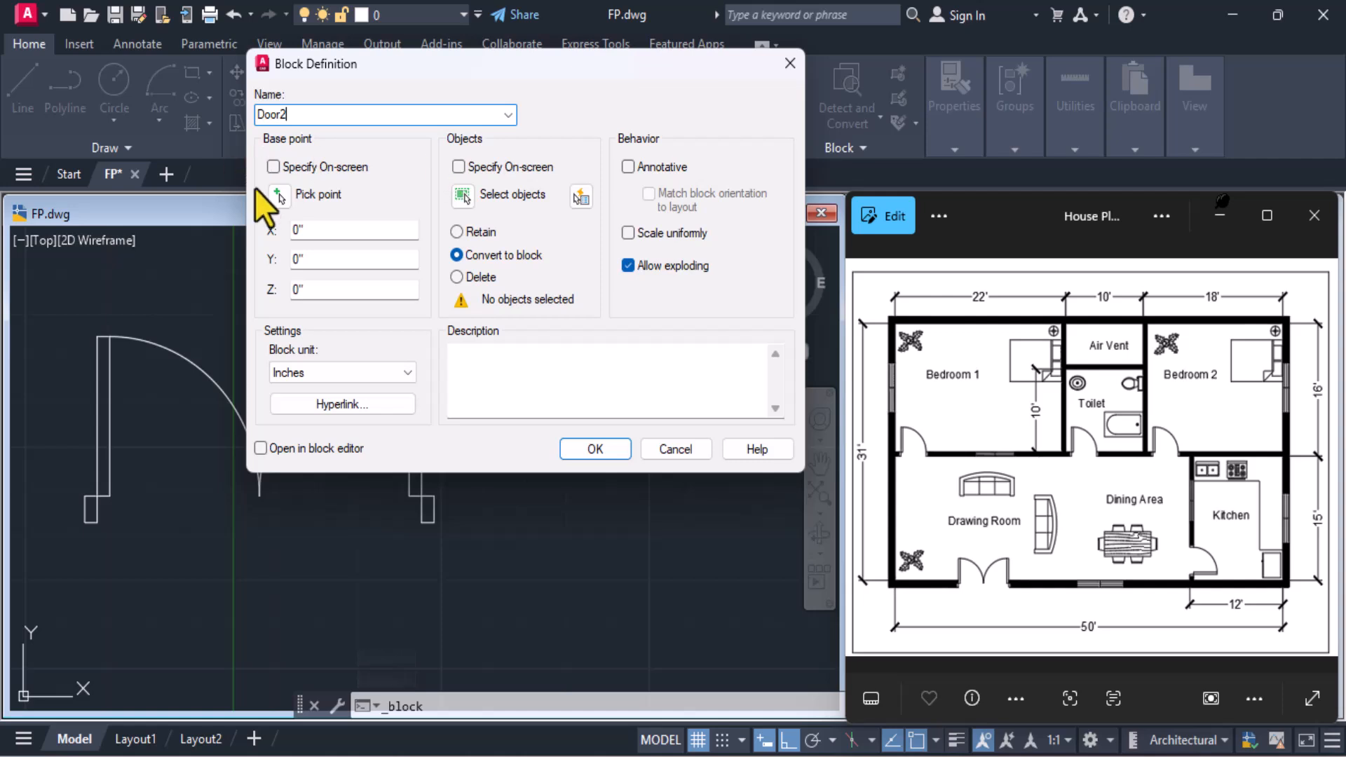
pyautogui.click(279, 197)
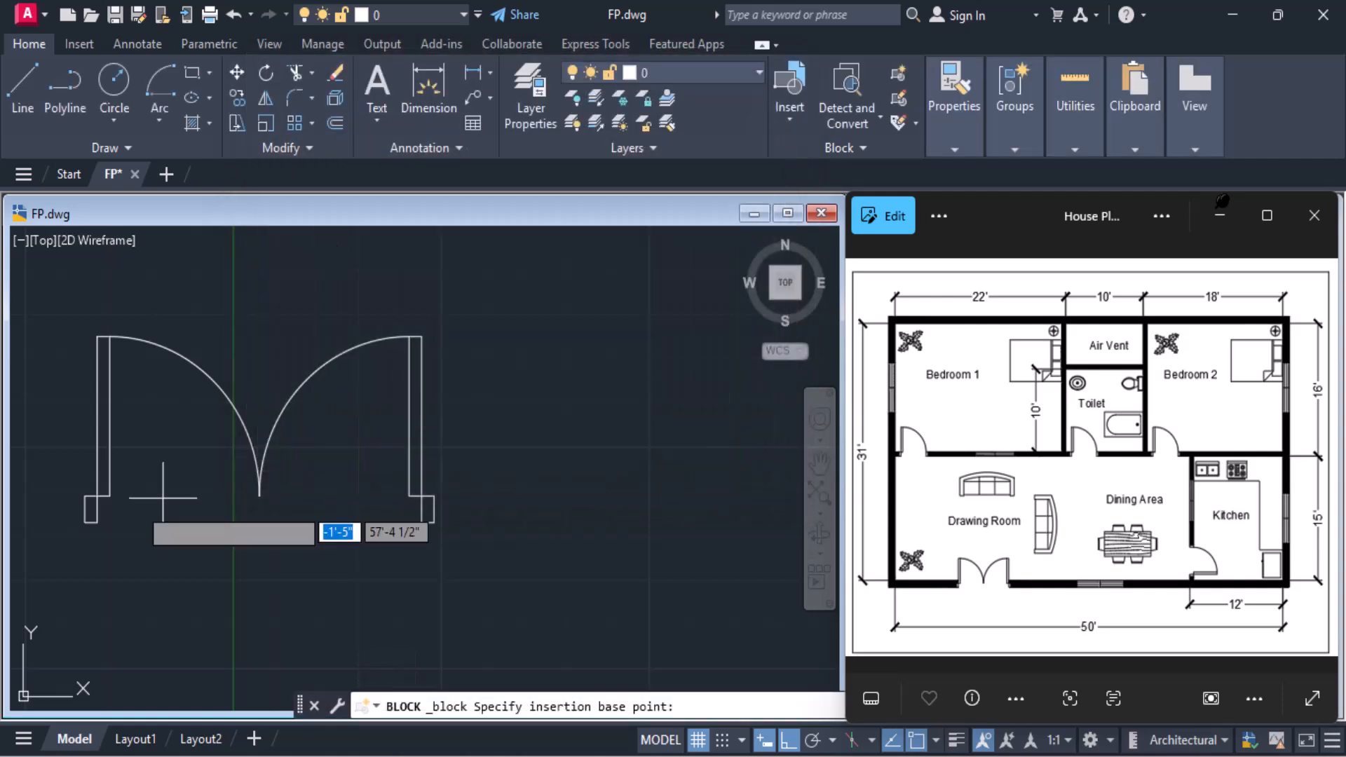
pyautogui.click(76, 522)
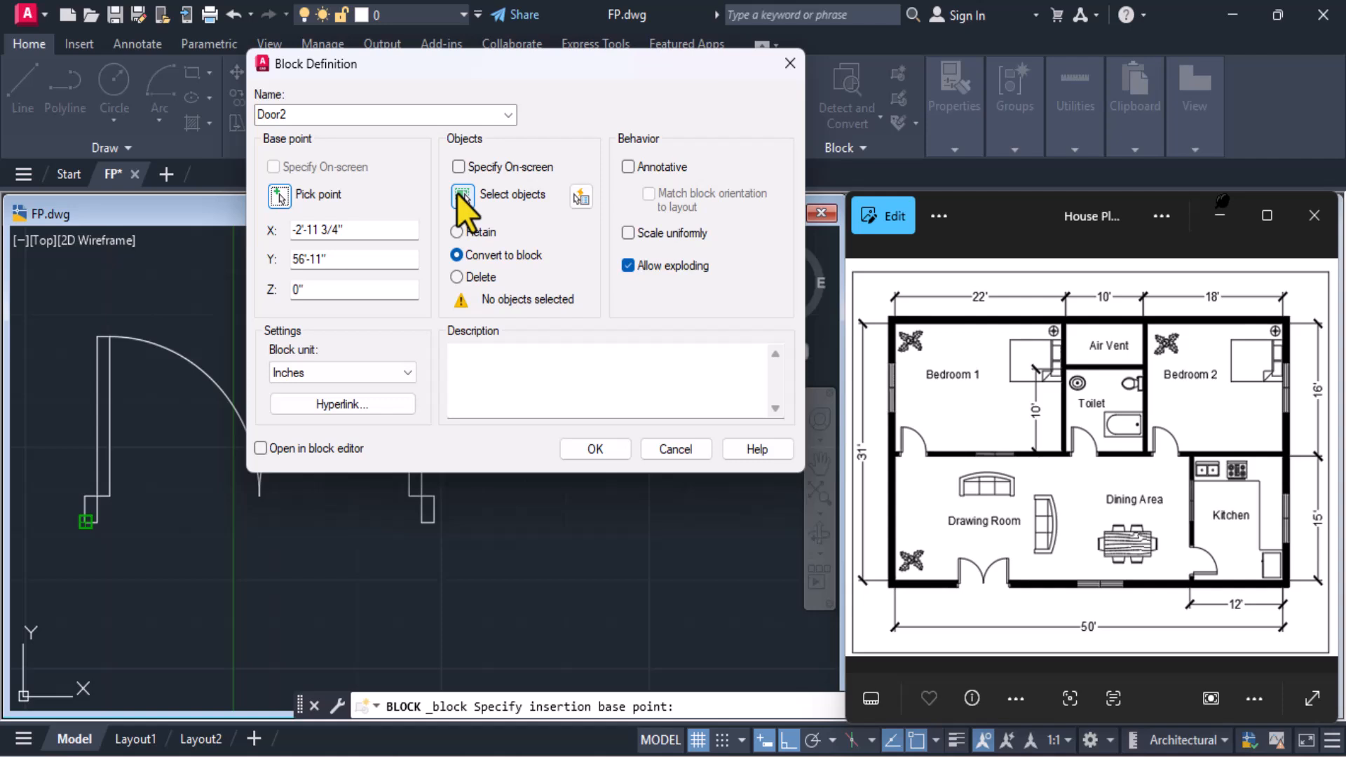
pyautogui.click(460, 196)
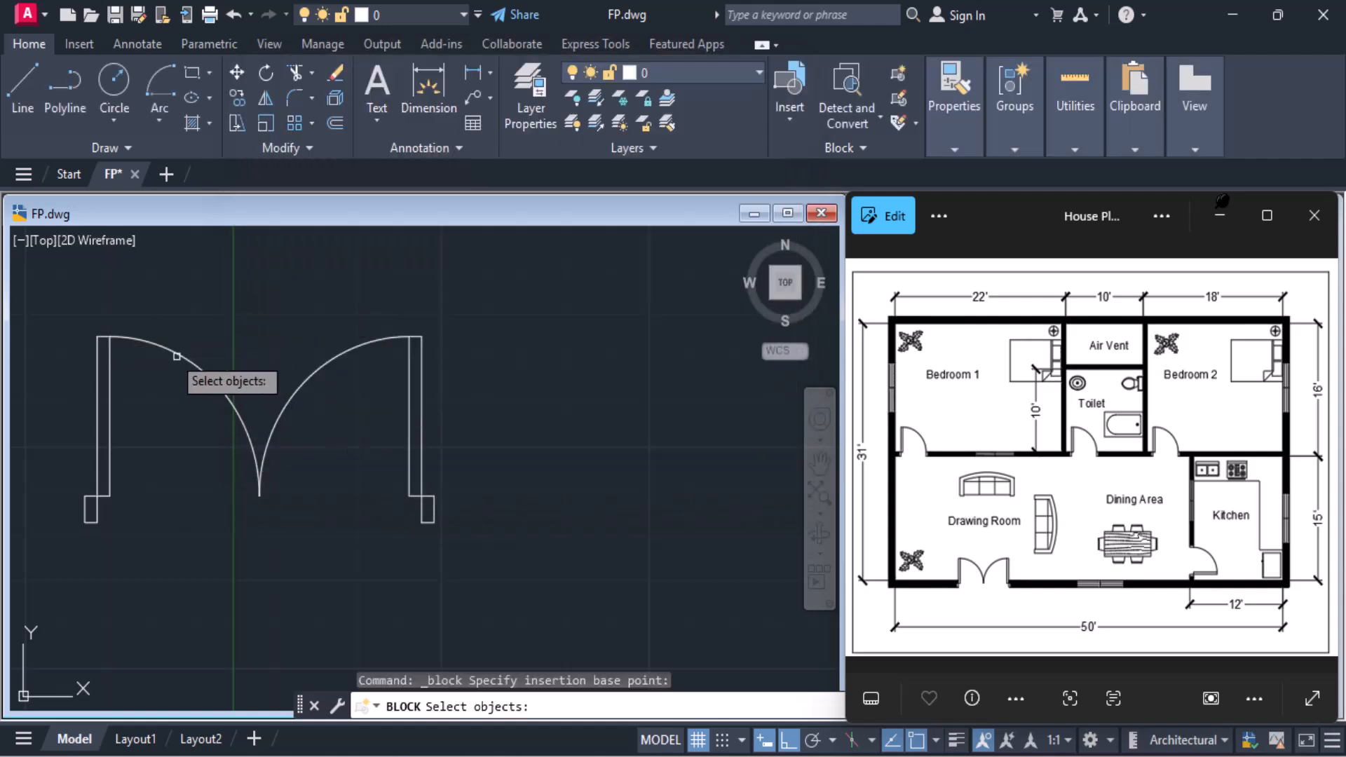
pyautogui.click(56, 300)
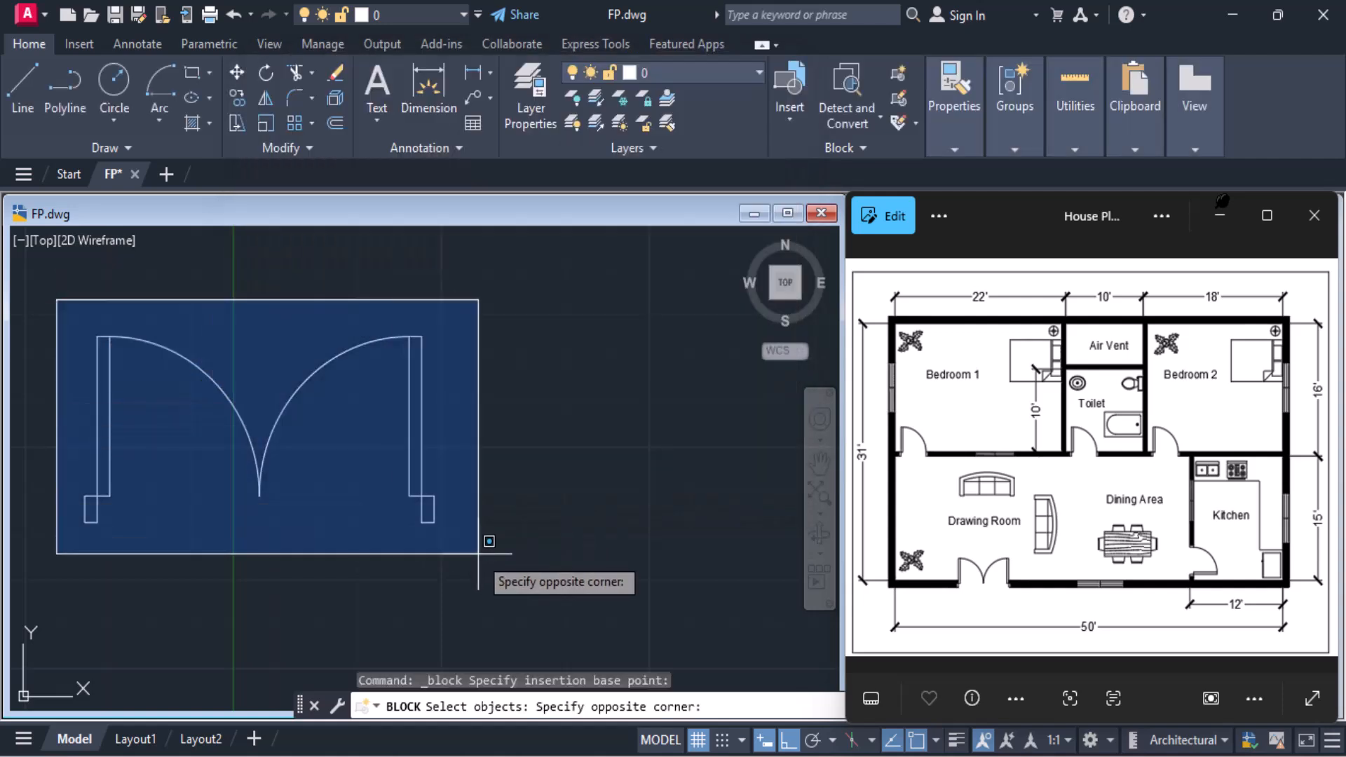
pyautogui.click(478, 554)
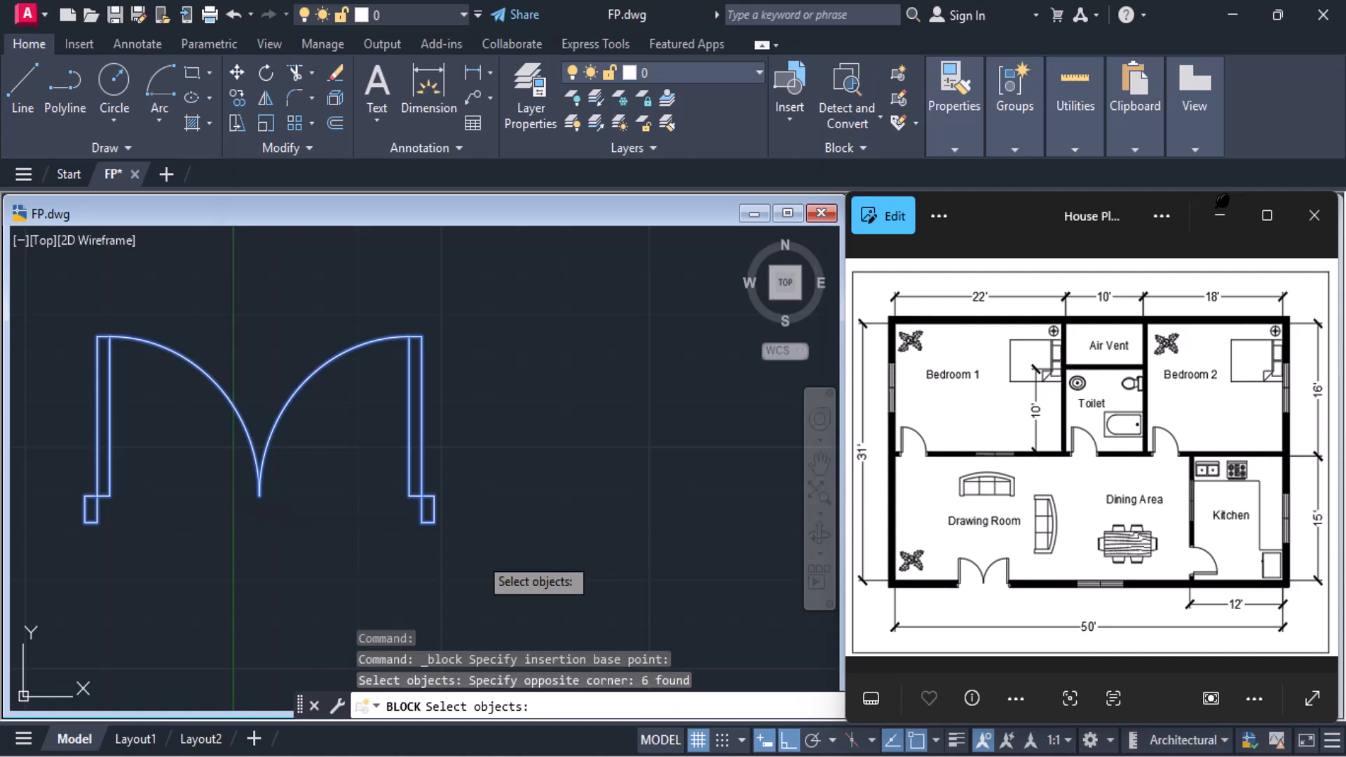
pyautogui.press('Return')
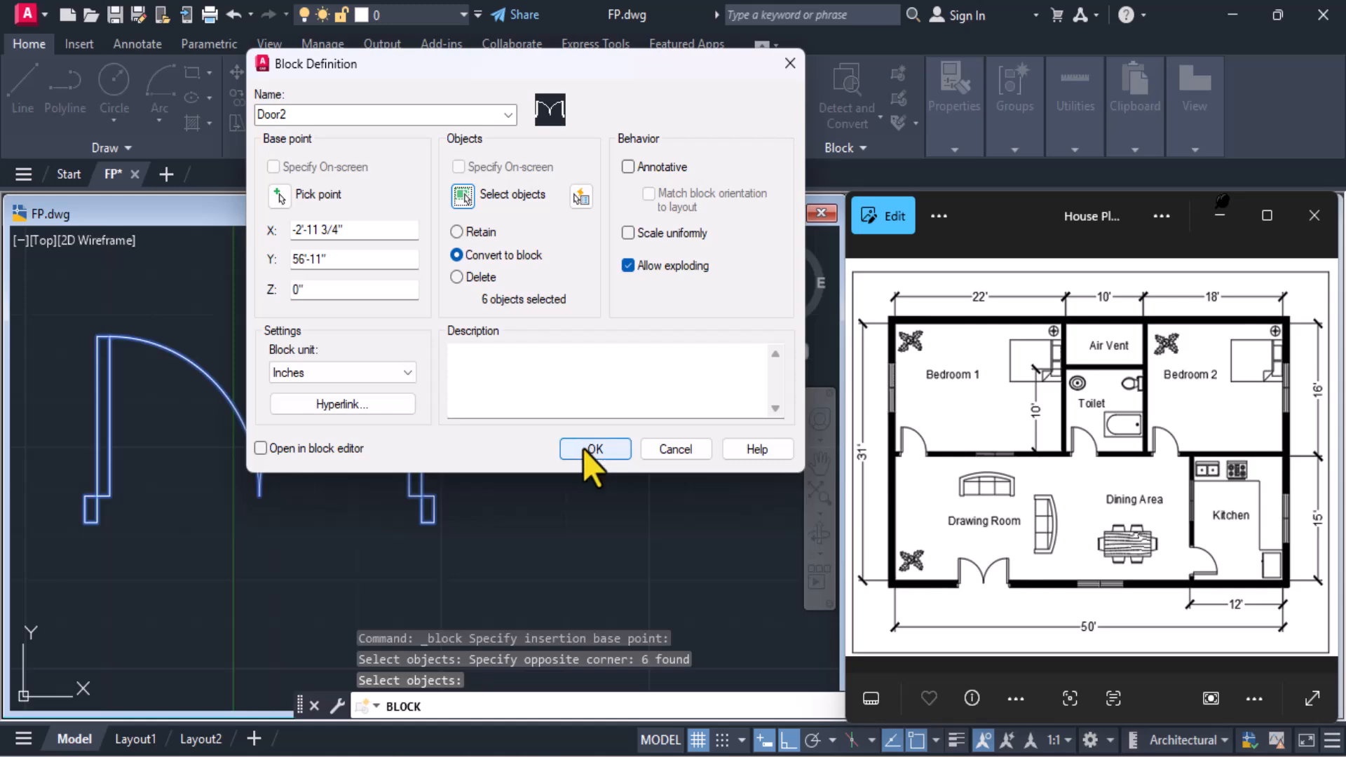
pyautogui.click(592, 449)
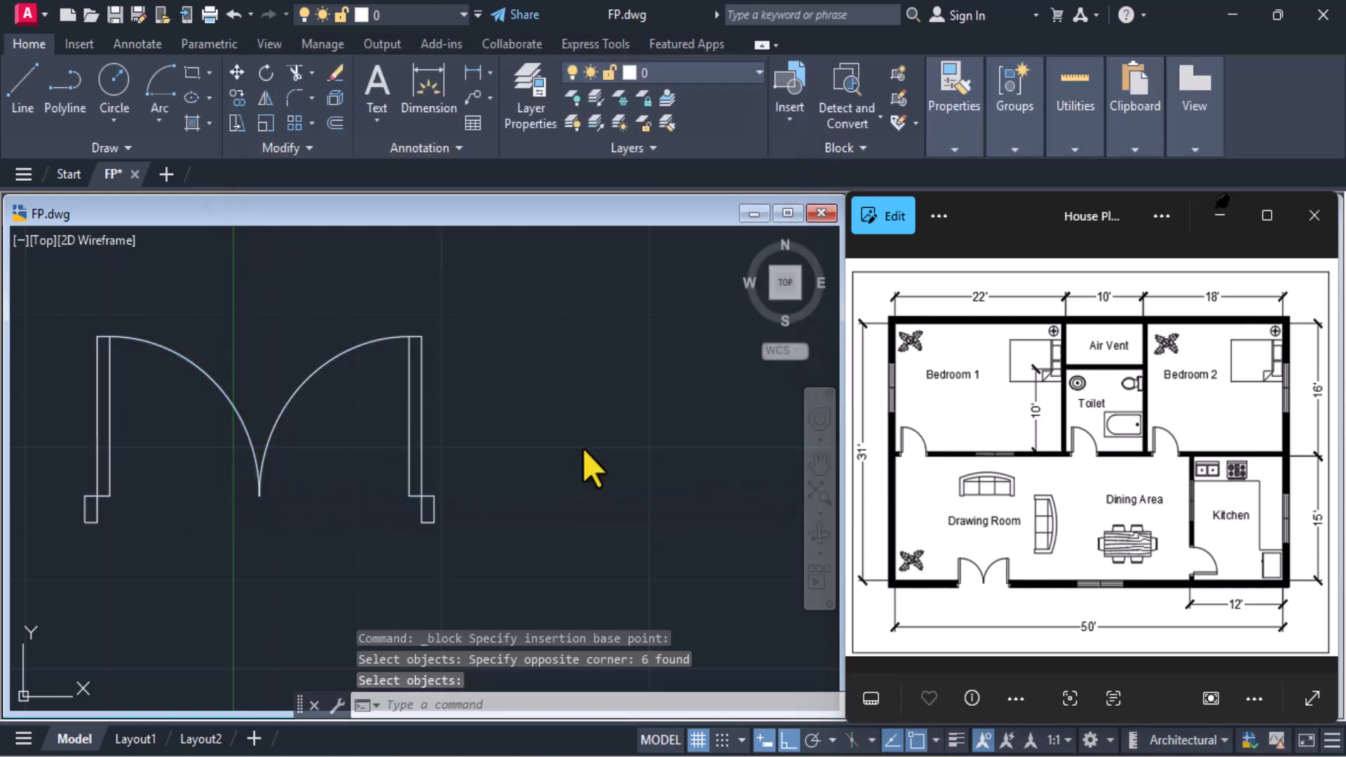
# Insert the Door1 block in the empty space between the double door and the floor plan
pyautogui.scroll(-4, 587, 449)
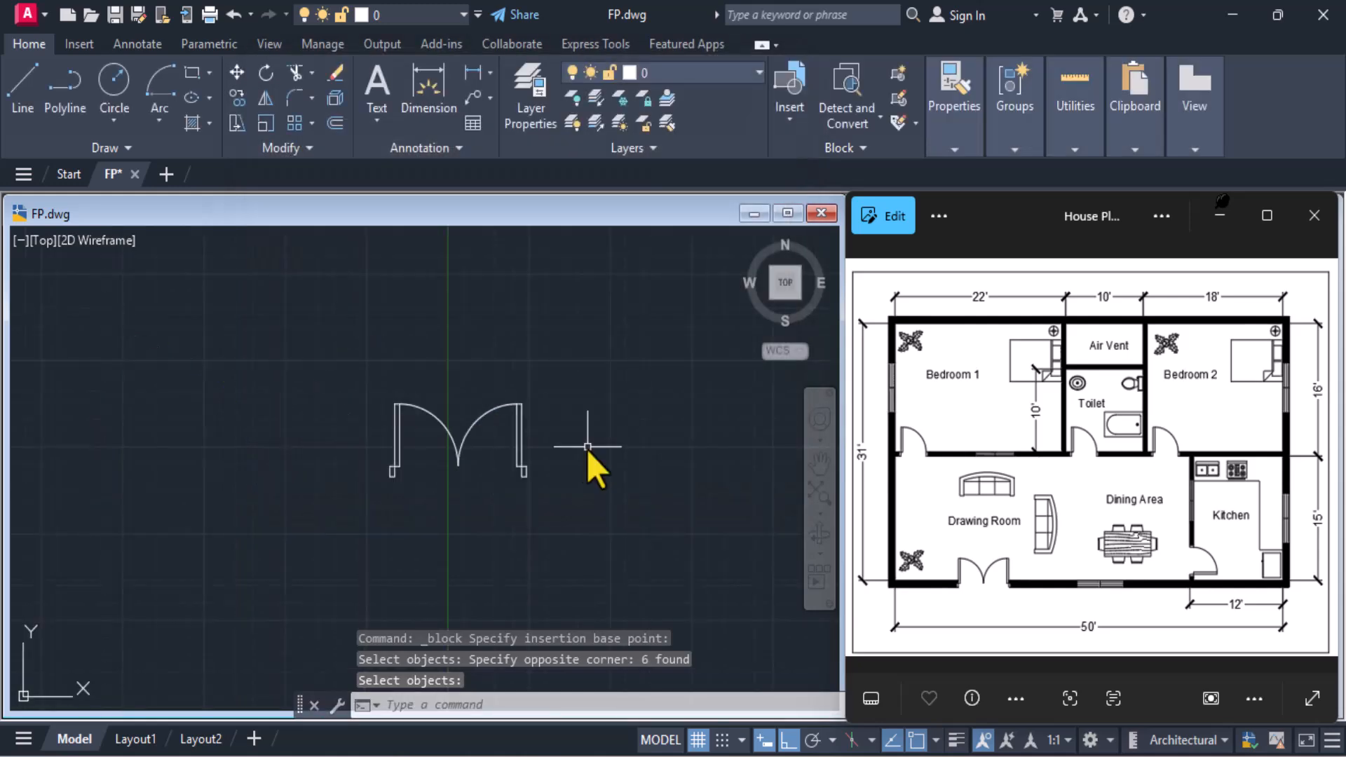
pyautogui.click(785, 127)
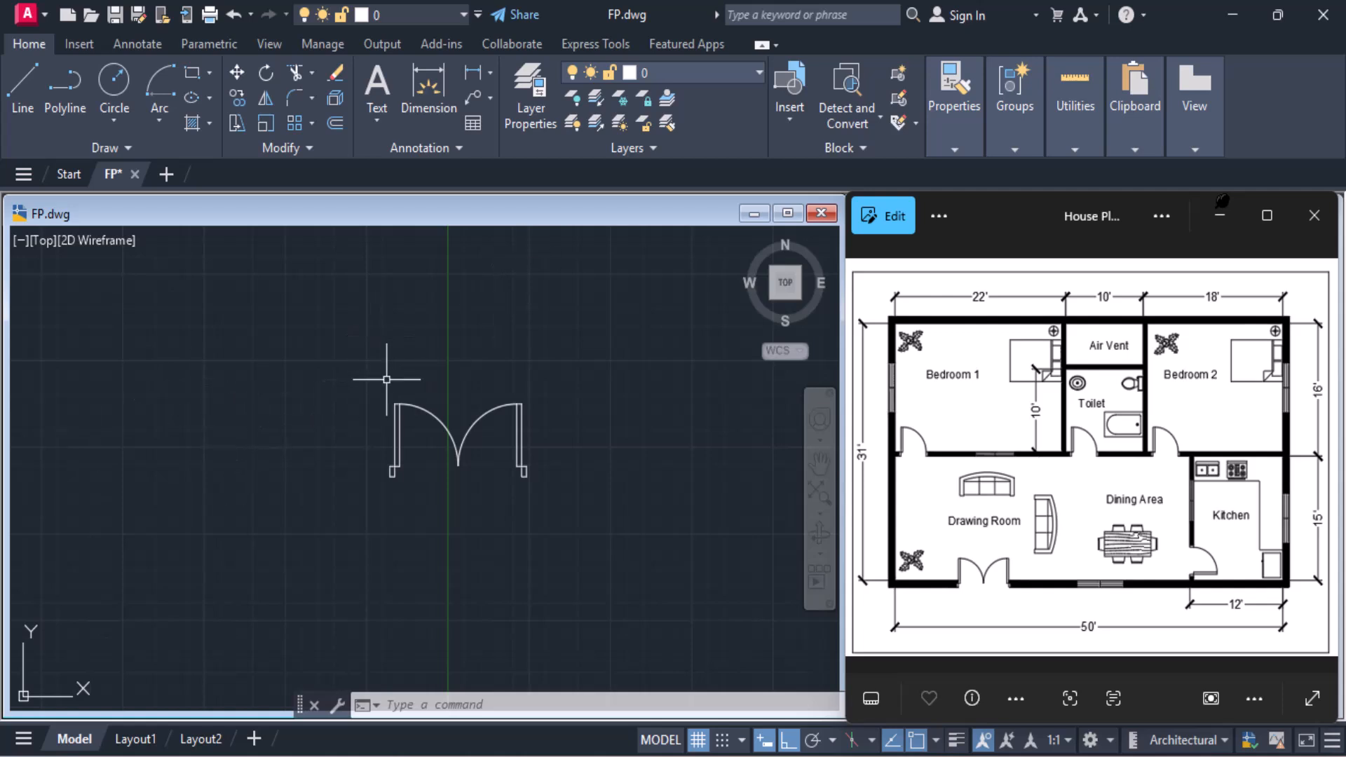
pyautogui.click(782, 130)
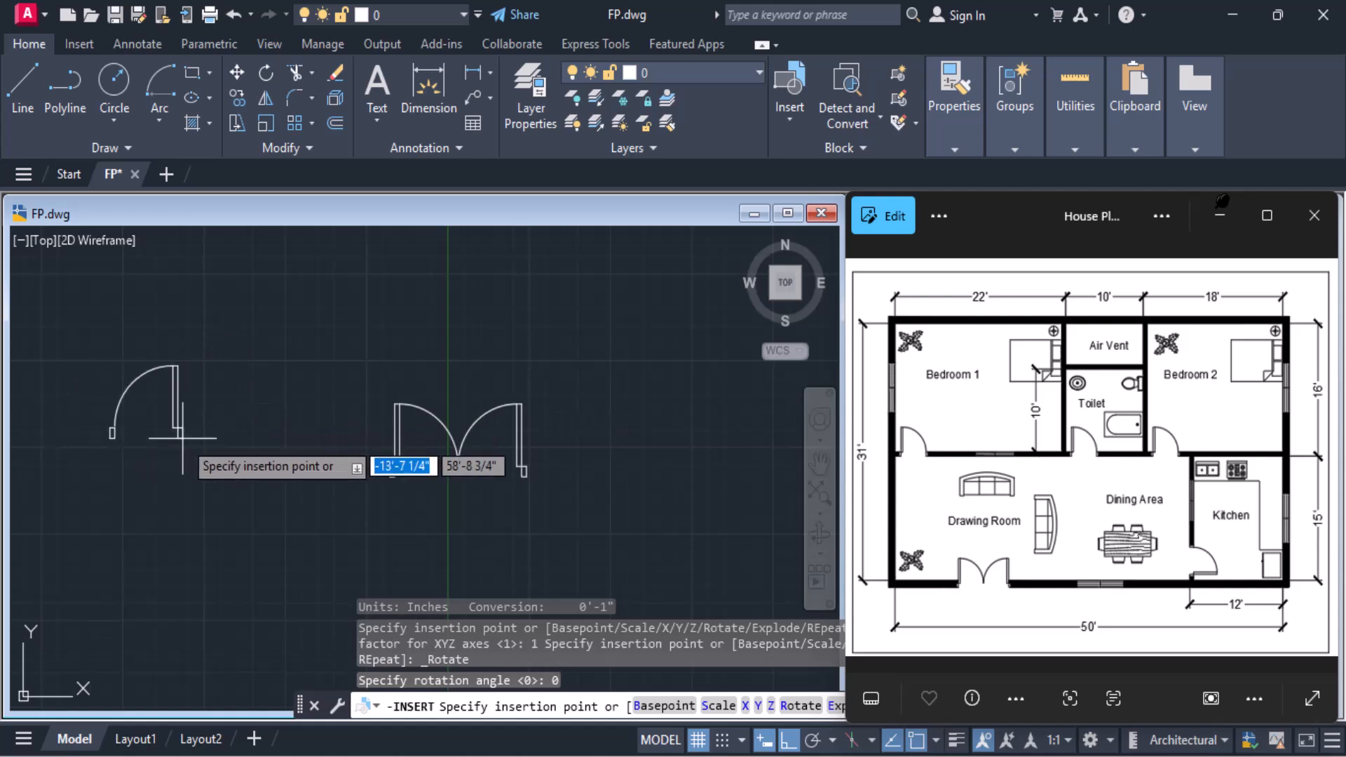
pyautogui.moveTo(665, 469); pyautogui.dragTo(320, 464, button='middle')
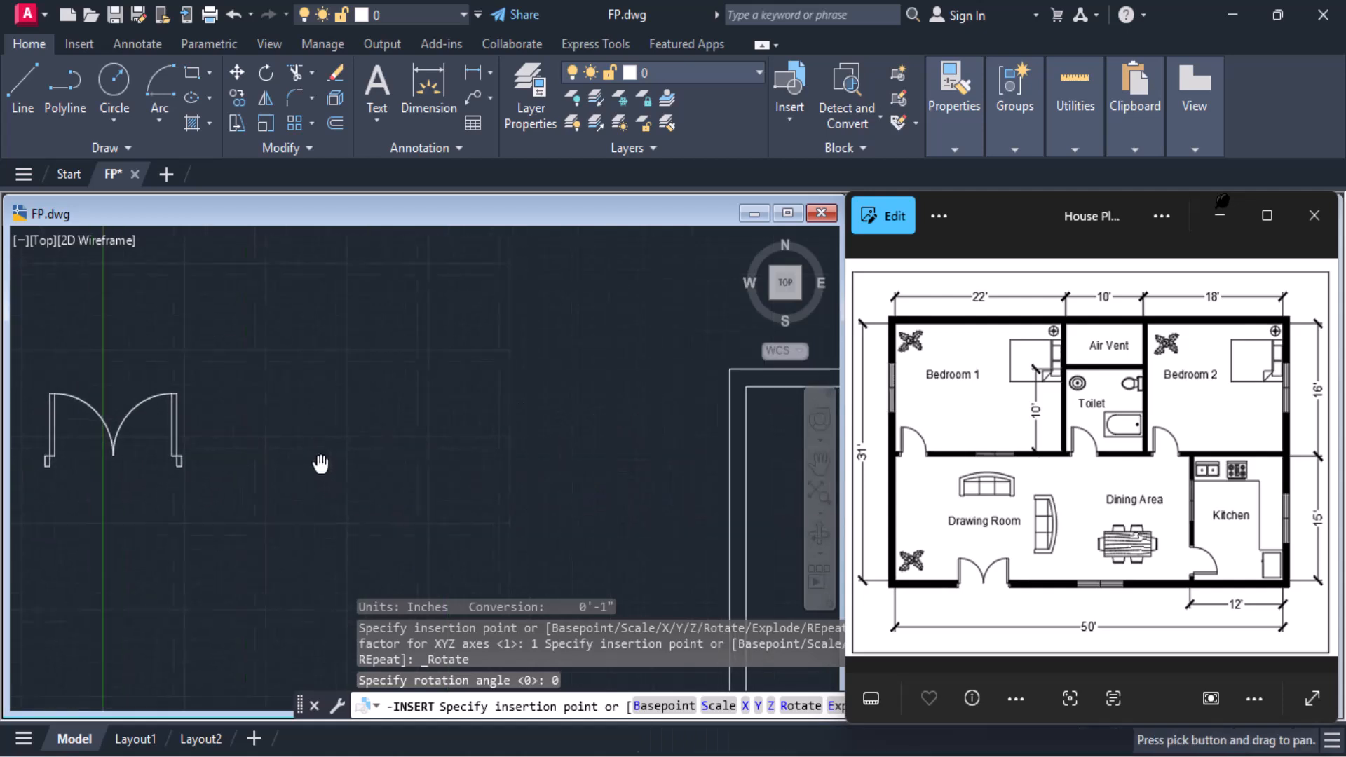
pyautogui.click(367, 458)
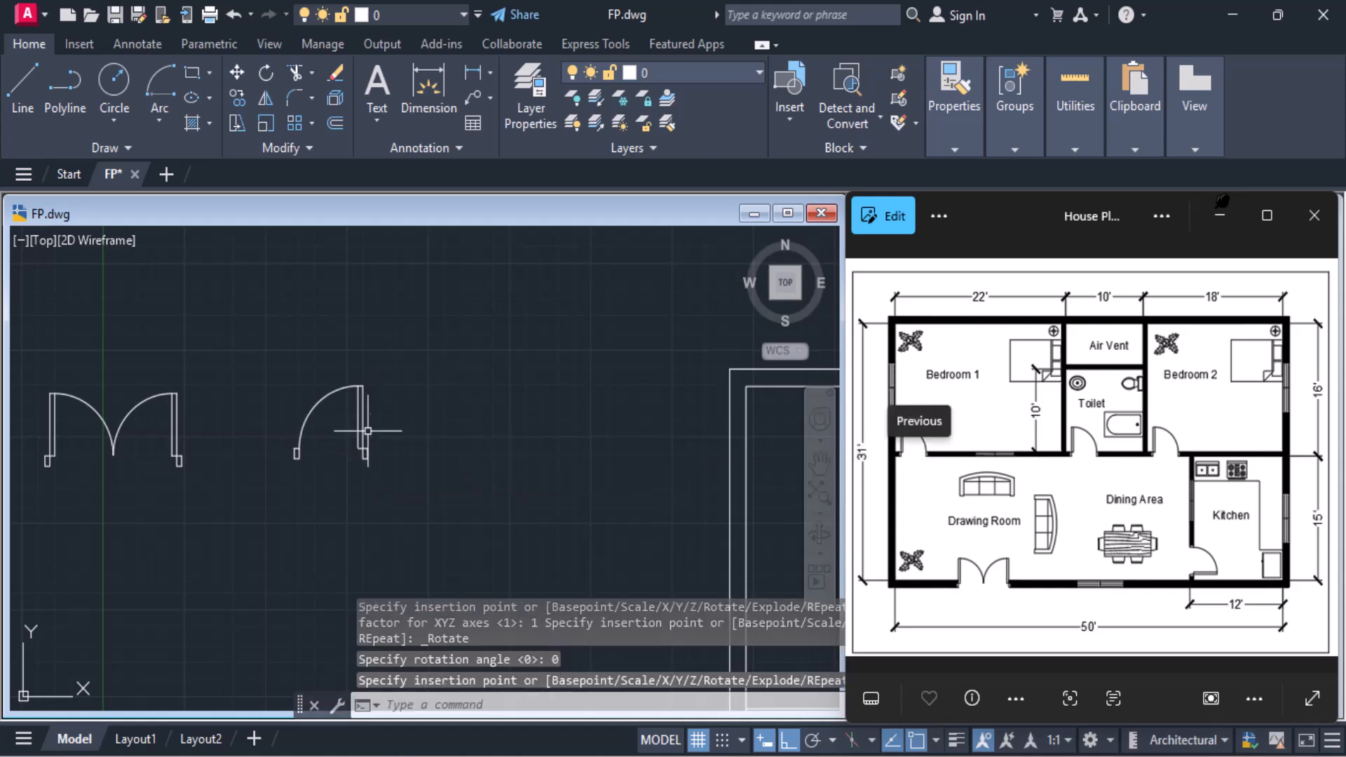
# Mirror the inserted Door1 block about a vertical line through its hinge-side jamb's outer edge, erasing the source block
pyautogui.click(364, 459)
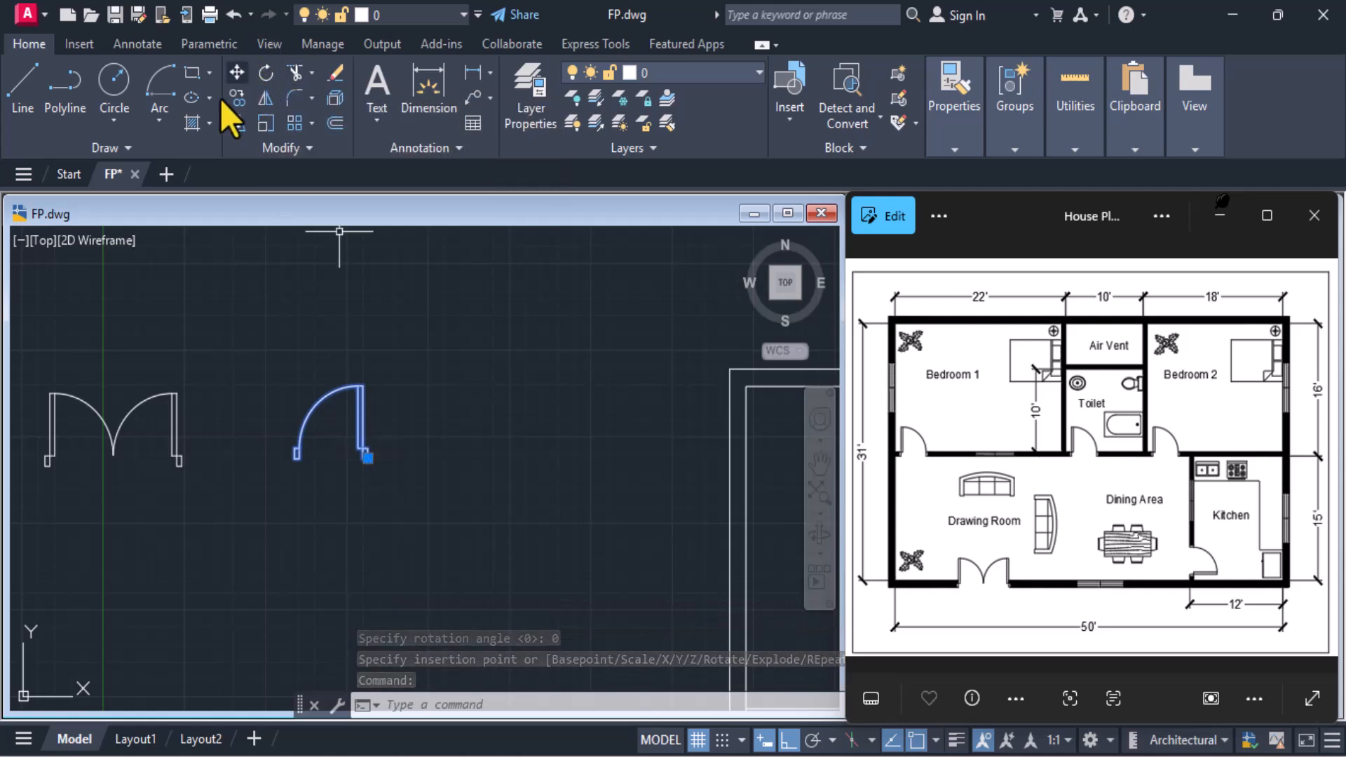
pyautogui.click(263, 98)
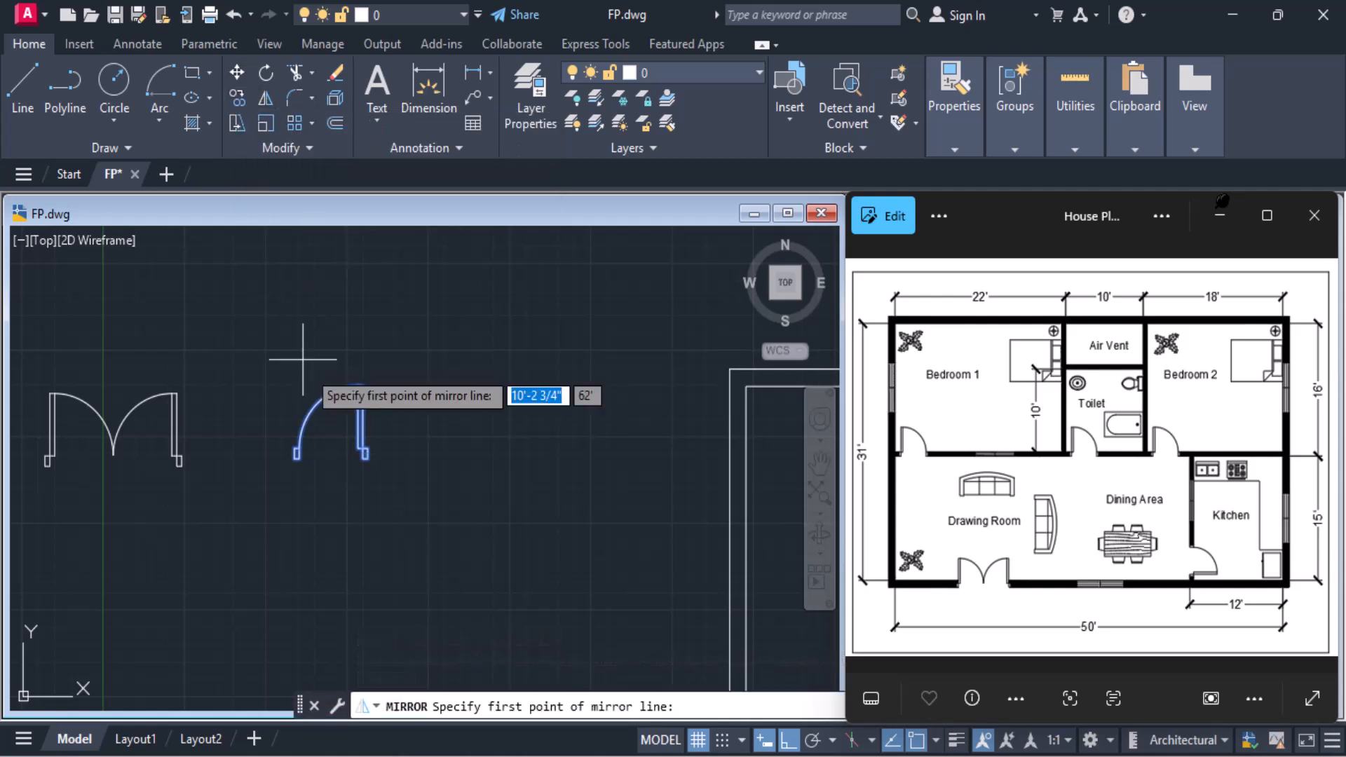
pyautogui.scroll(4, 388, 451)
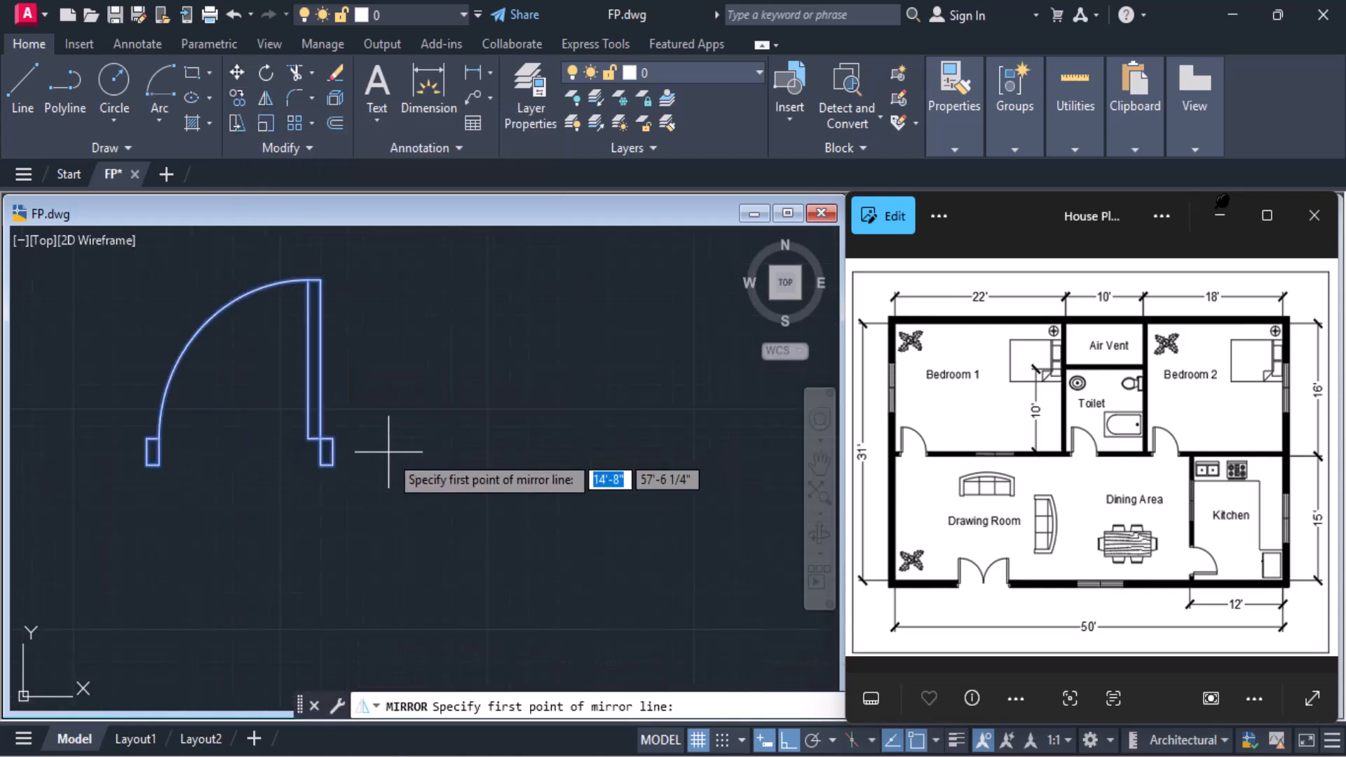
pyautogui.click(332, 464)
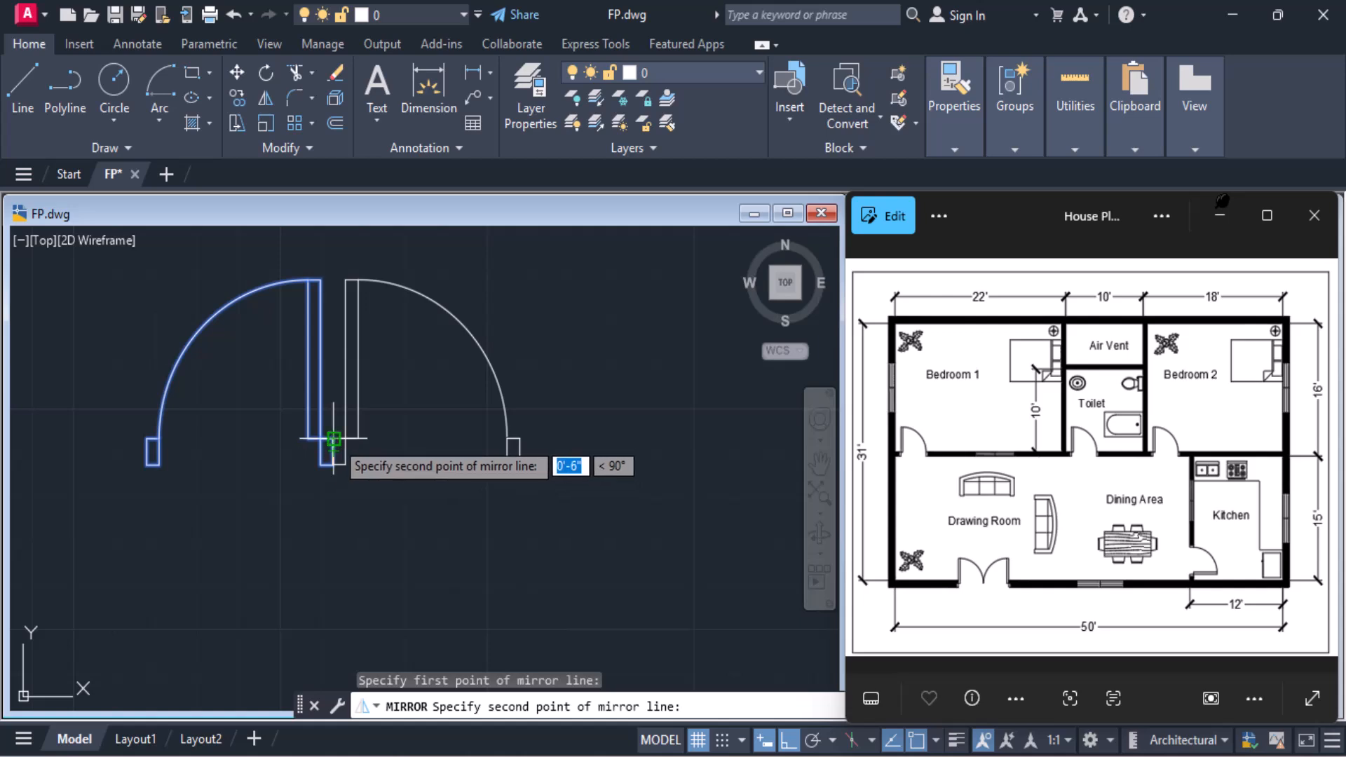
pyautogui.click(334, 440)
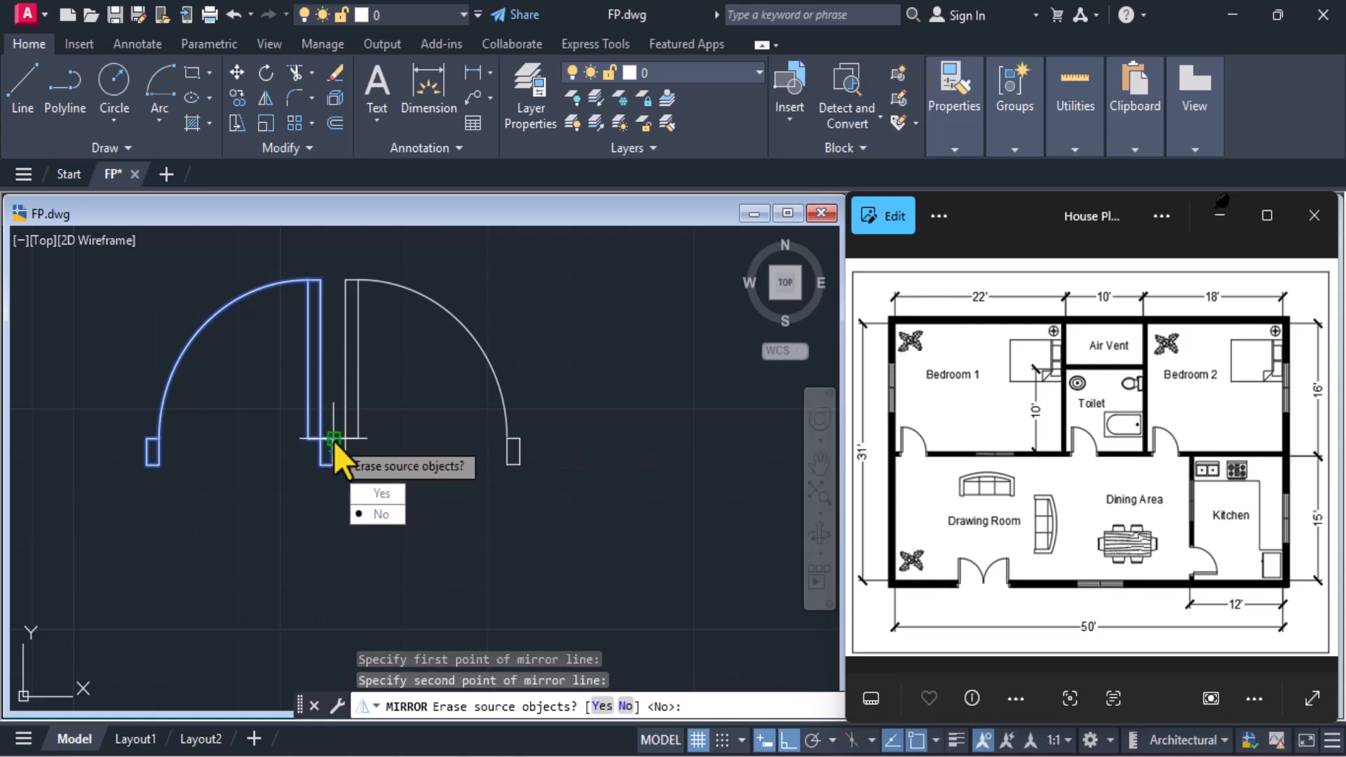
pyautogui.click(376, 496)
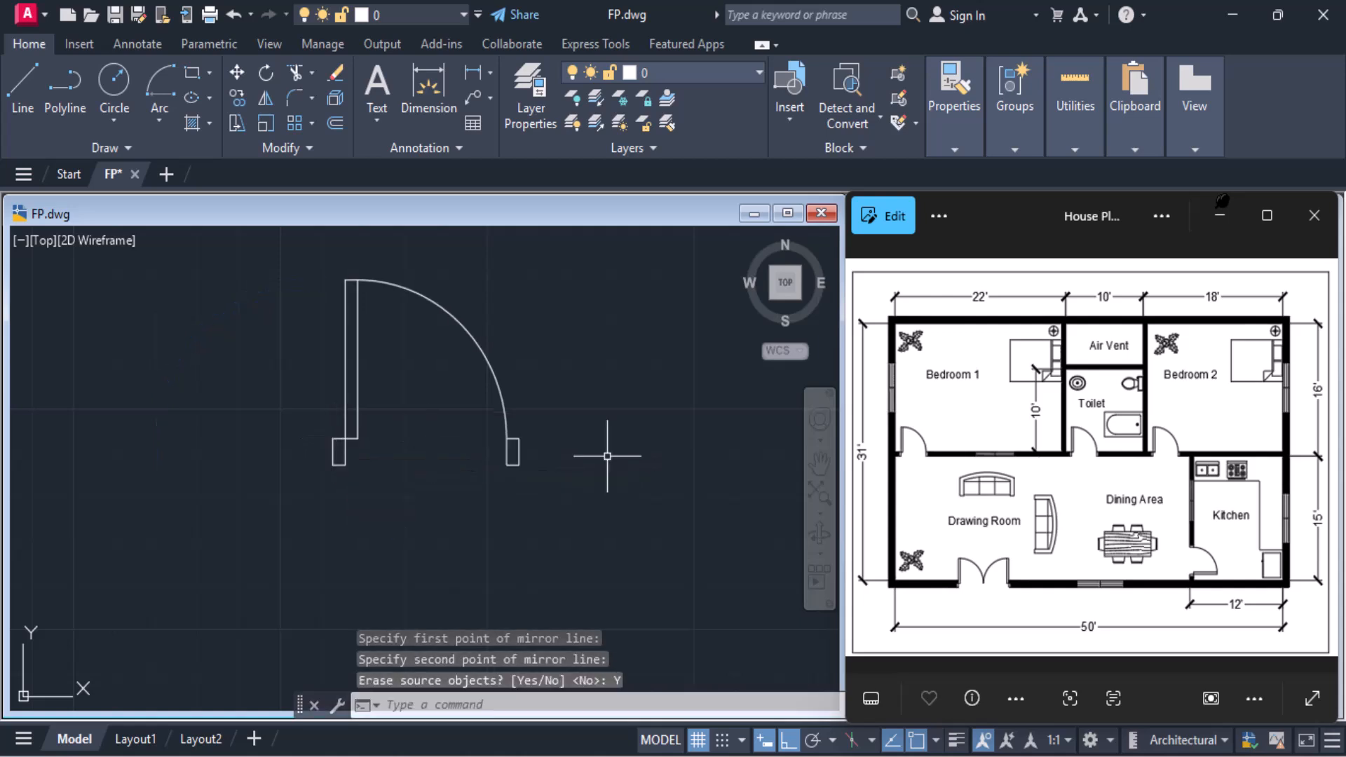
pyautogui.scroll(-2, 606, 456)
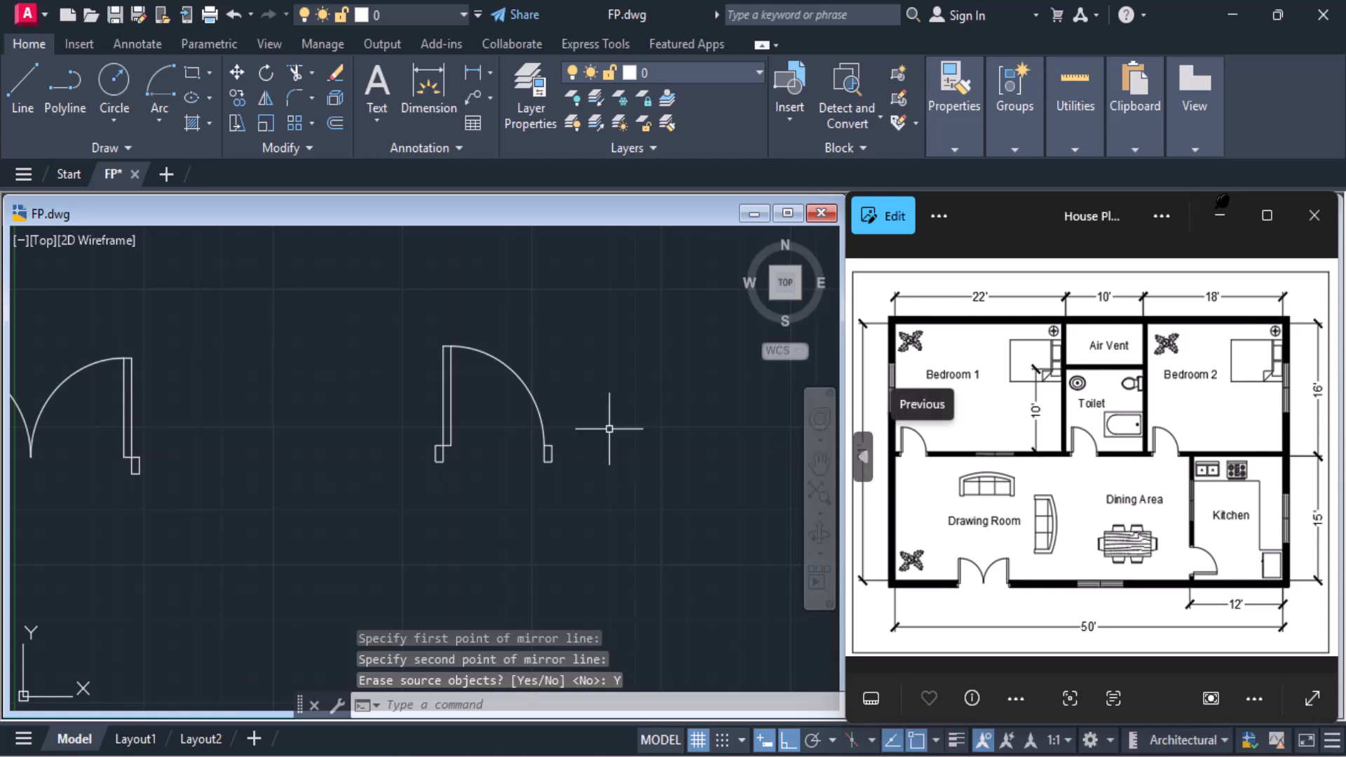
pyautogui.moveTo(550, 434); pyautogui.dragTo(588, 441, button='middle')
pyautogui.moveTo(447, 431); pyautogui.dragTo(527, 418, button='middle')
pyautogui.scroll(-5, 445, 419)
pyautogui.scroll(3, 444, 419)
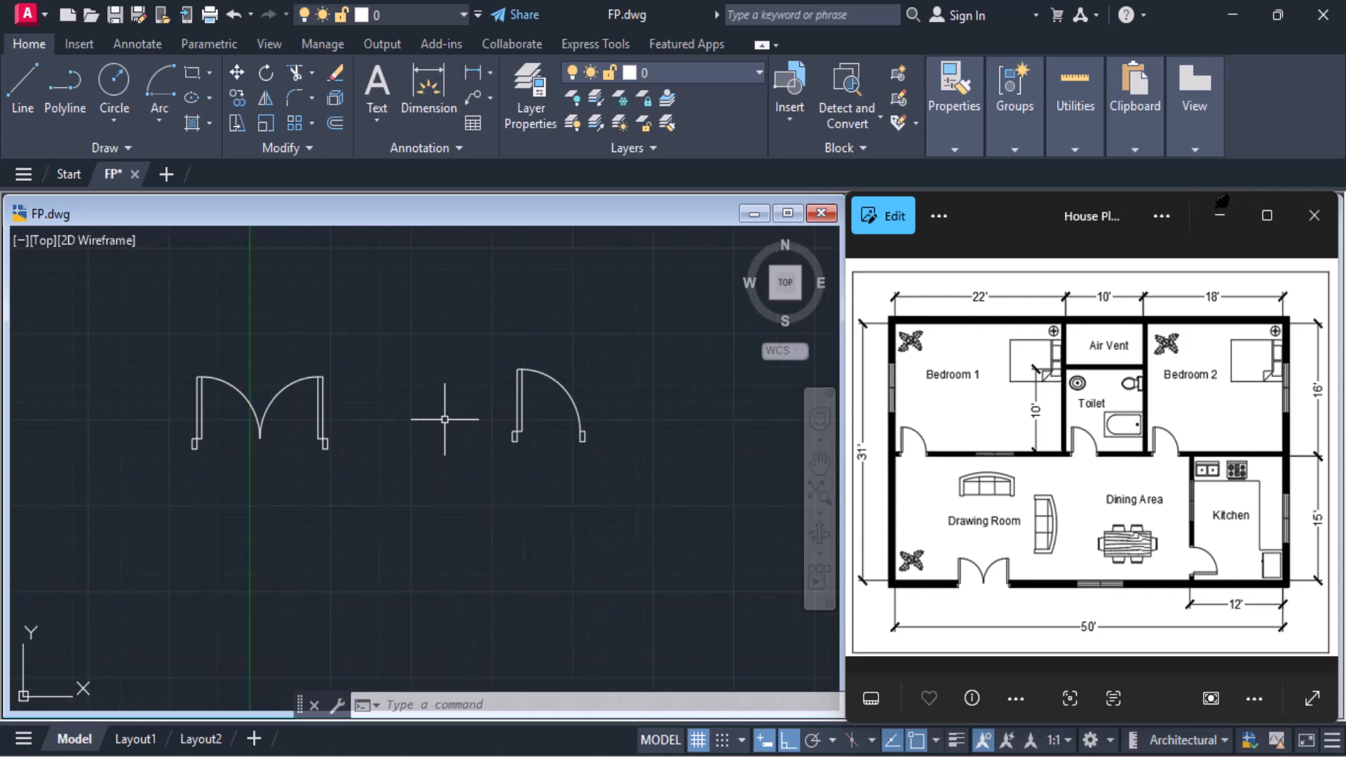
pyautogui.moveTo(445, 418); pyautogui.dragTo(327, 423, button='middle')
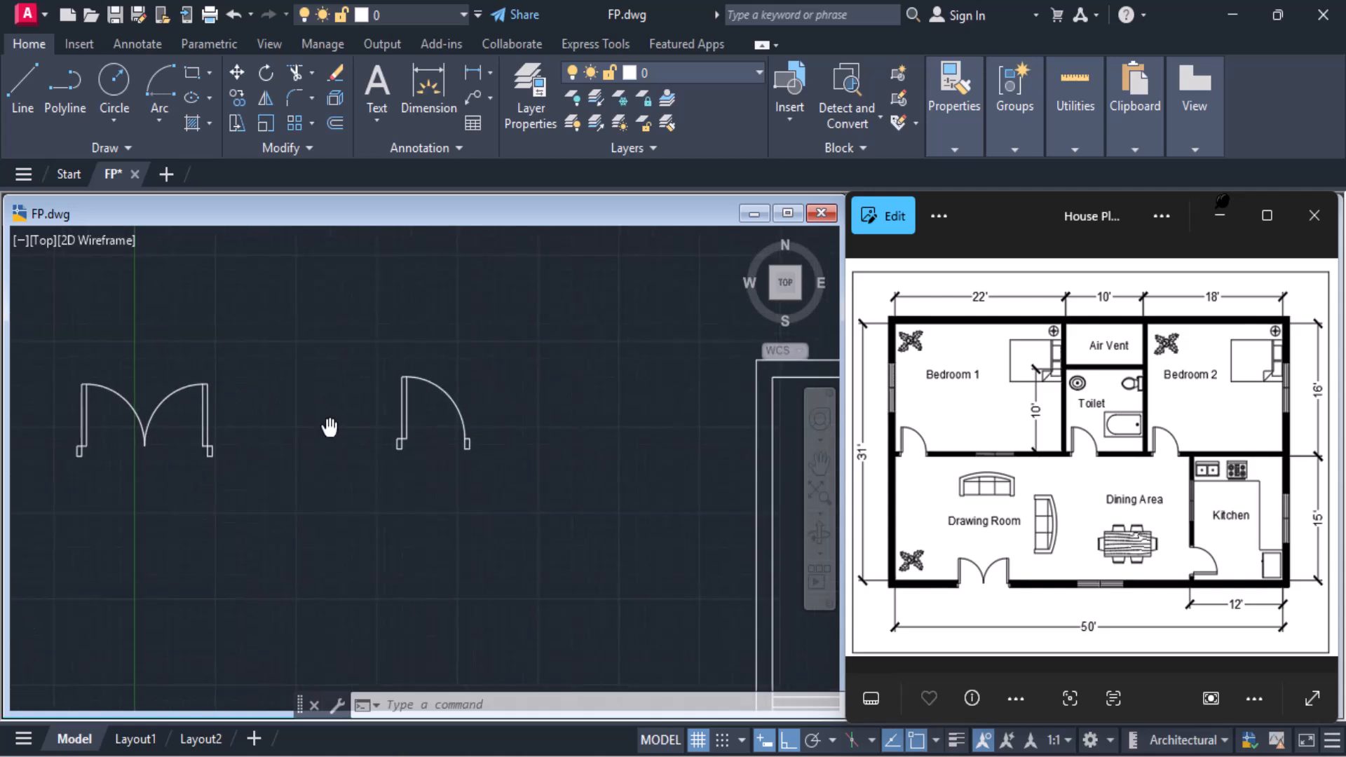
pyautogui.scroll(-2, 377, 419)
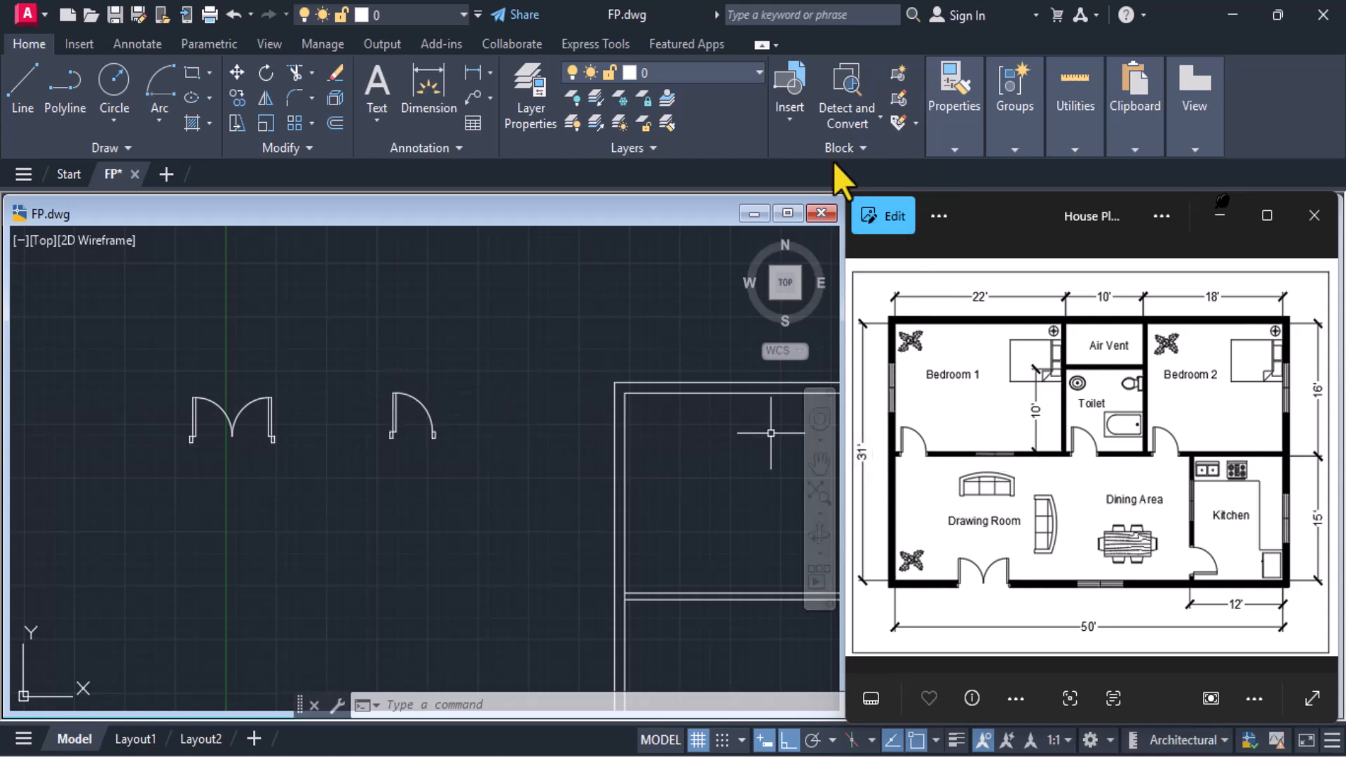
pyautogui.click(788, 127)
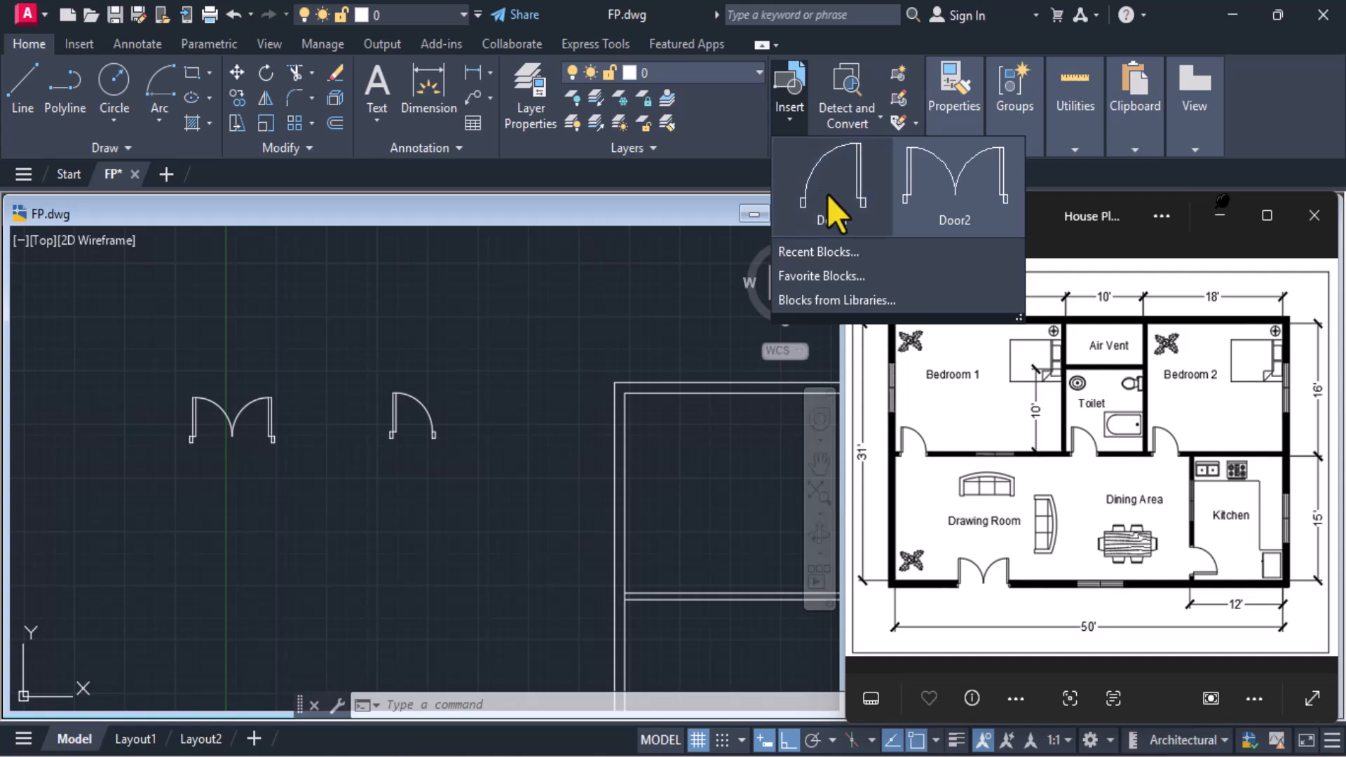
pyautogui.click(819, 173)
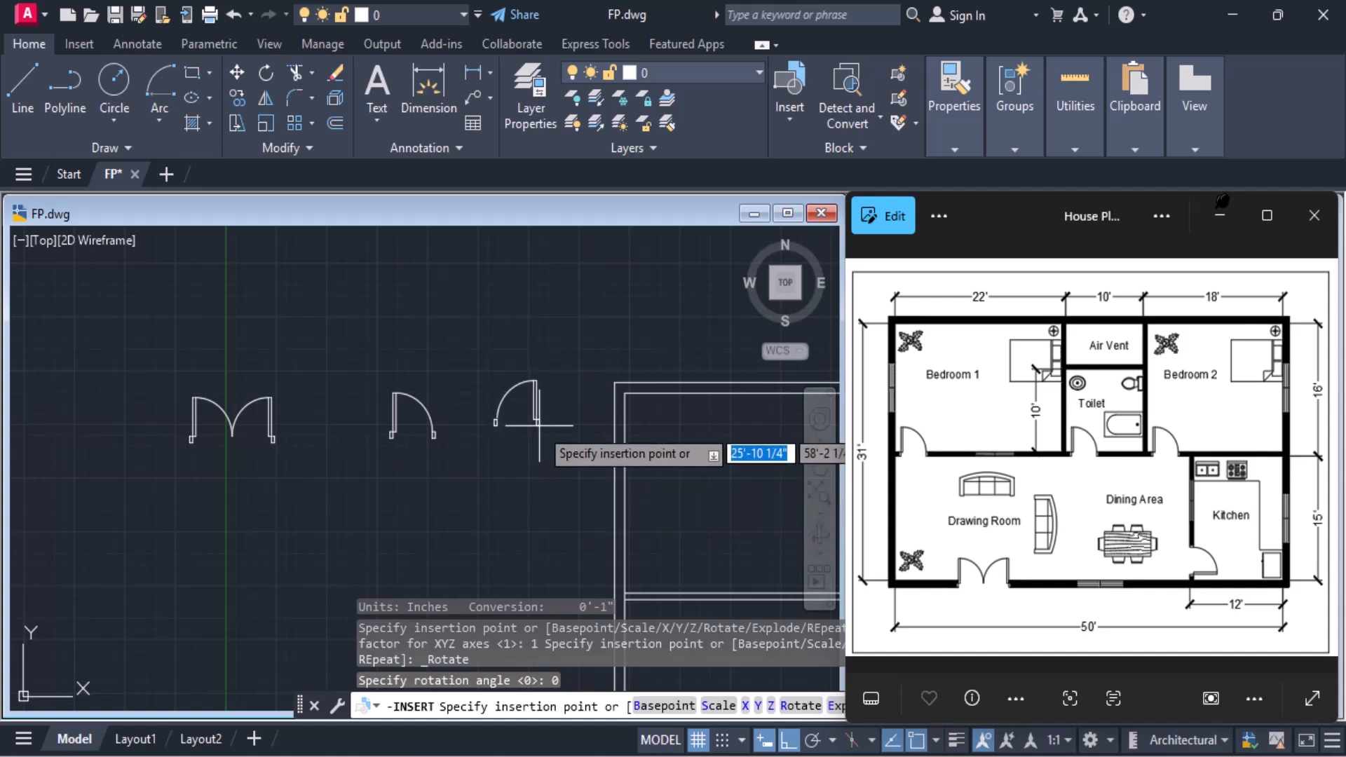
pyautogui.press('Escape')
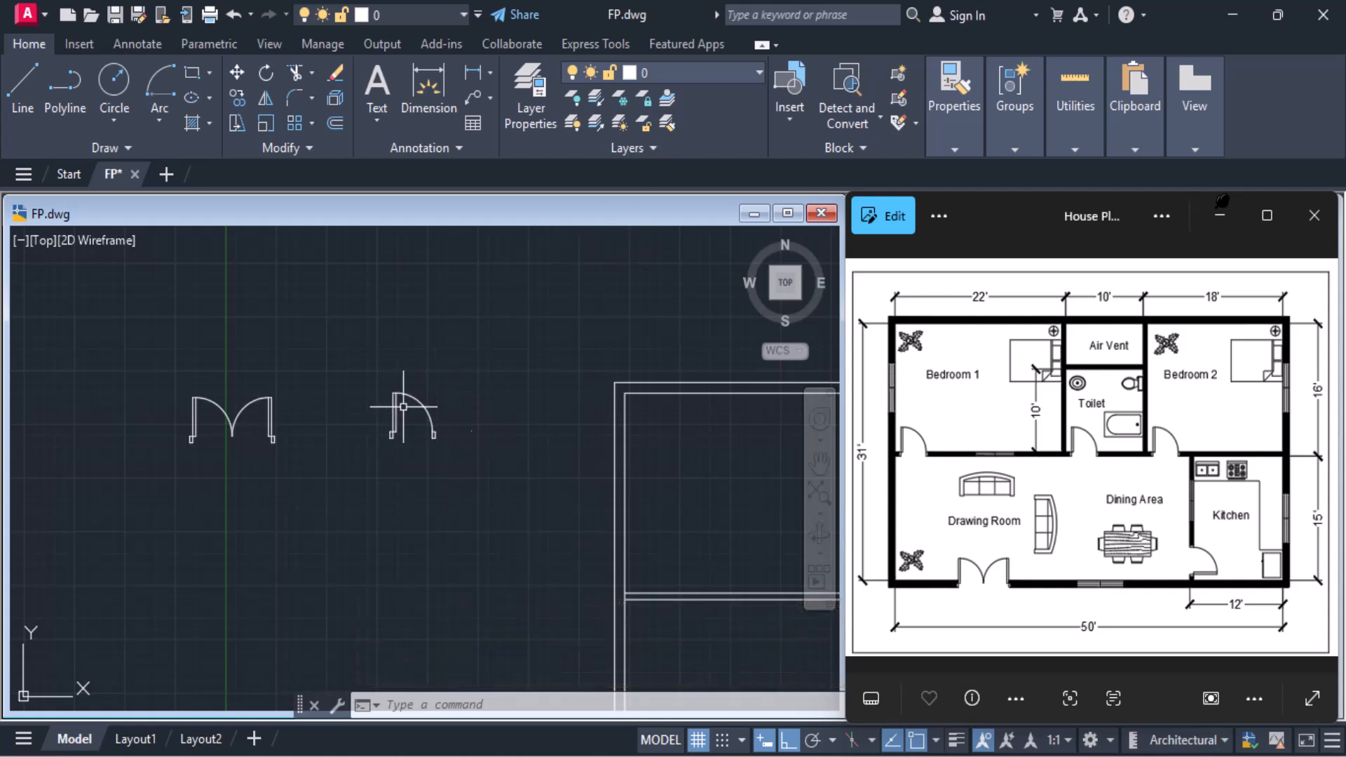
# Explode the mirrored single door block and the double door block into separate objects
pyautogui.click(428, 409)
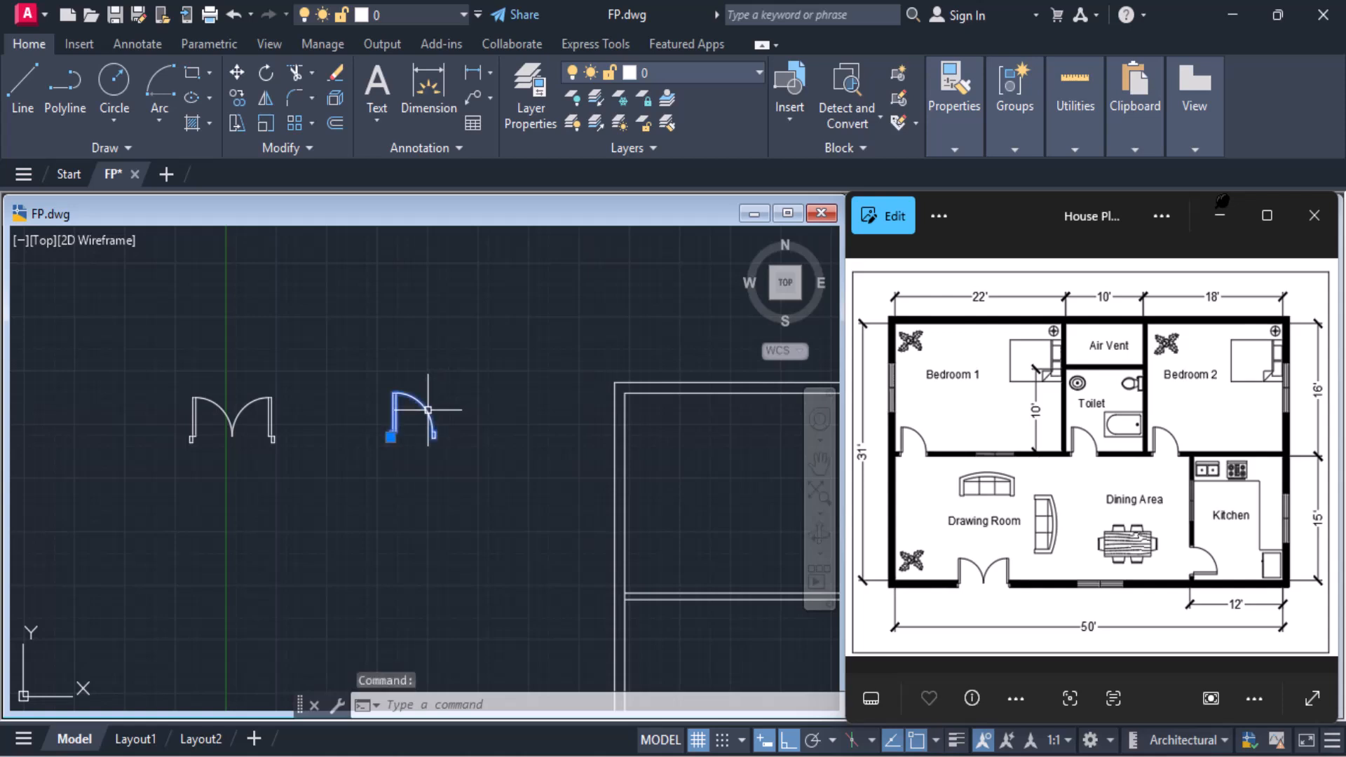
pyautogui.write('x')
pyautogui.press('Return')
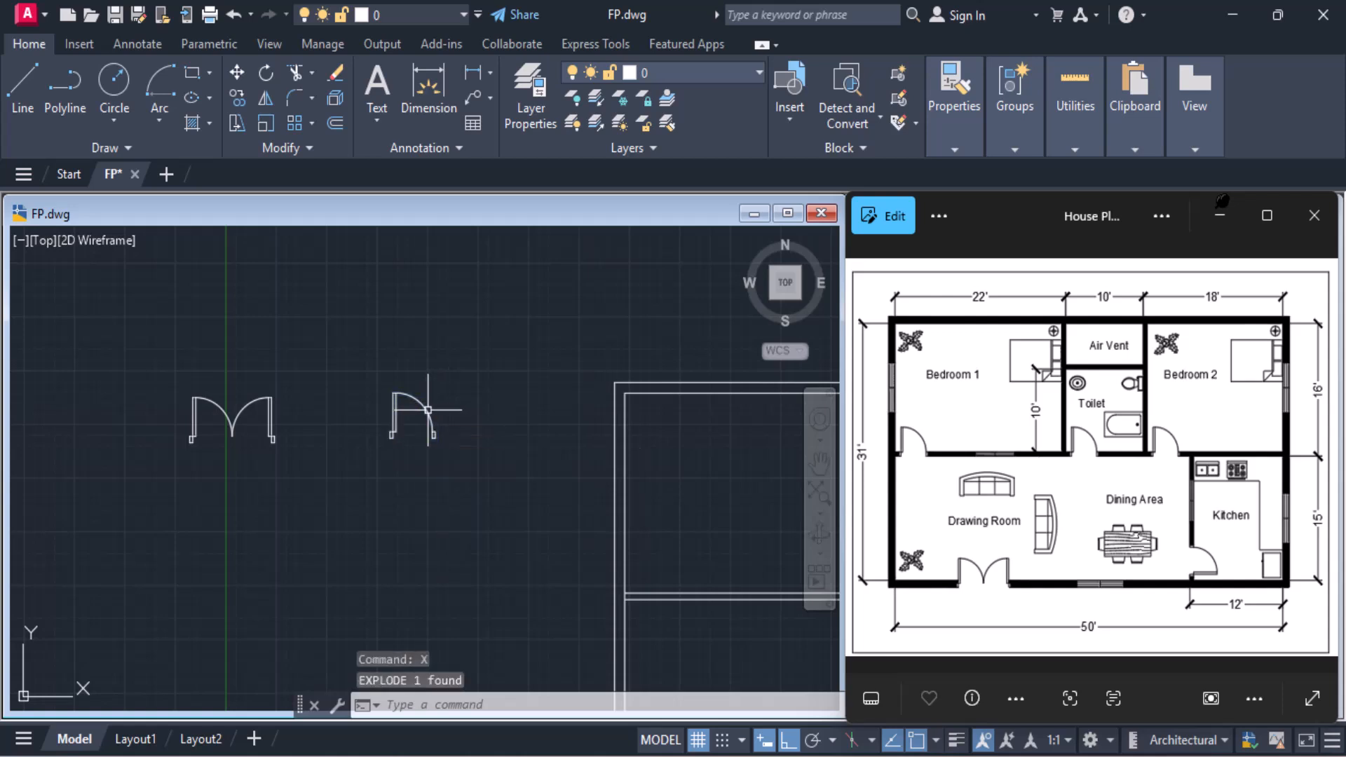
pyautogui.click(240, 411)
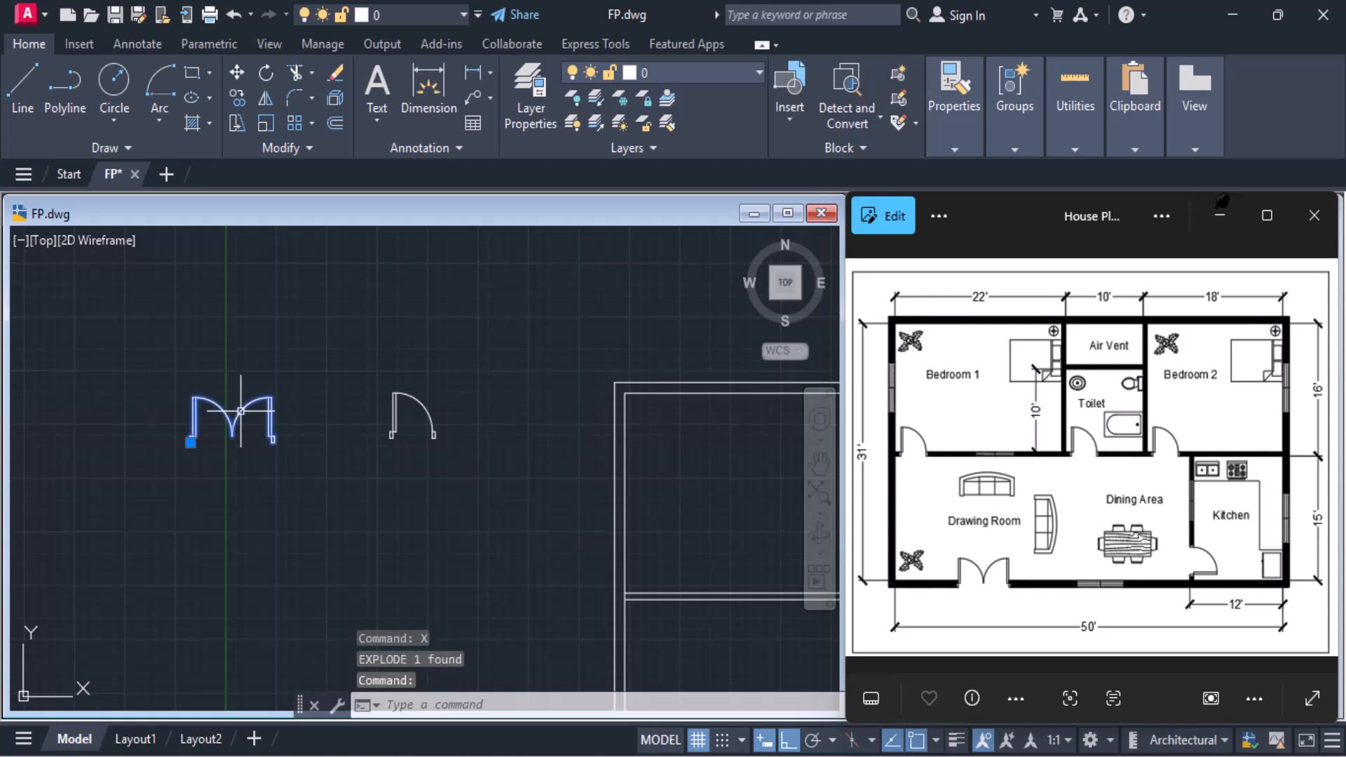
pyautogui.write('x')
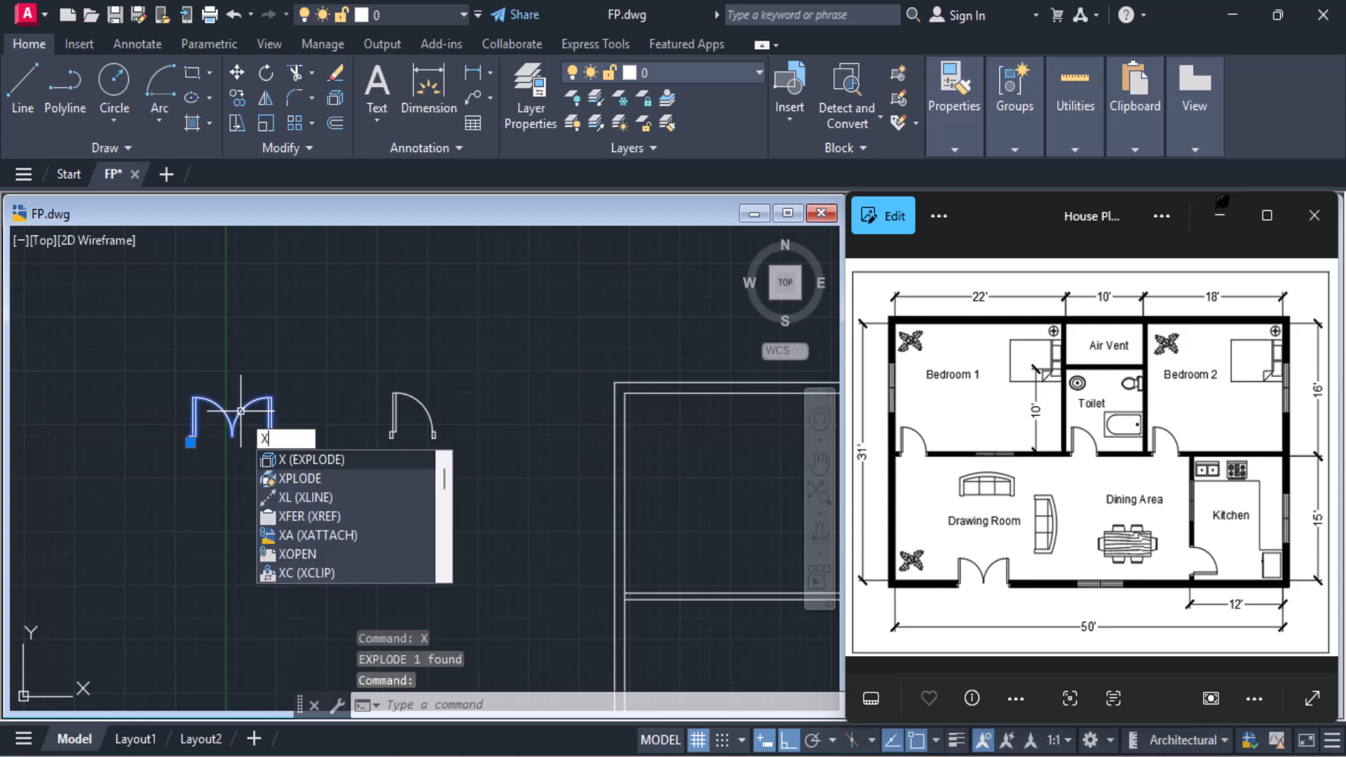
pyautogui.press('Return')
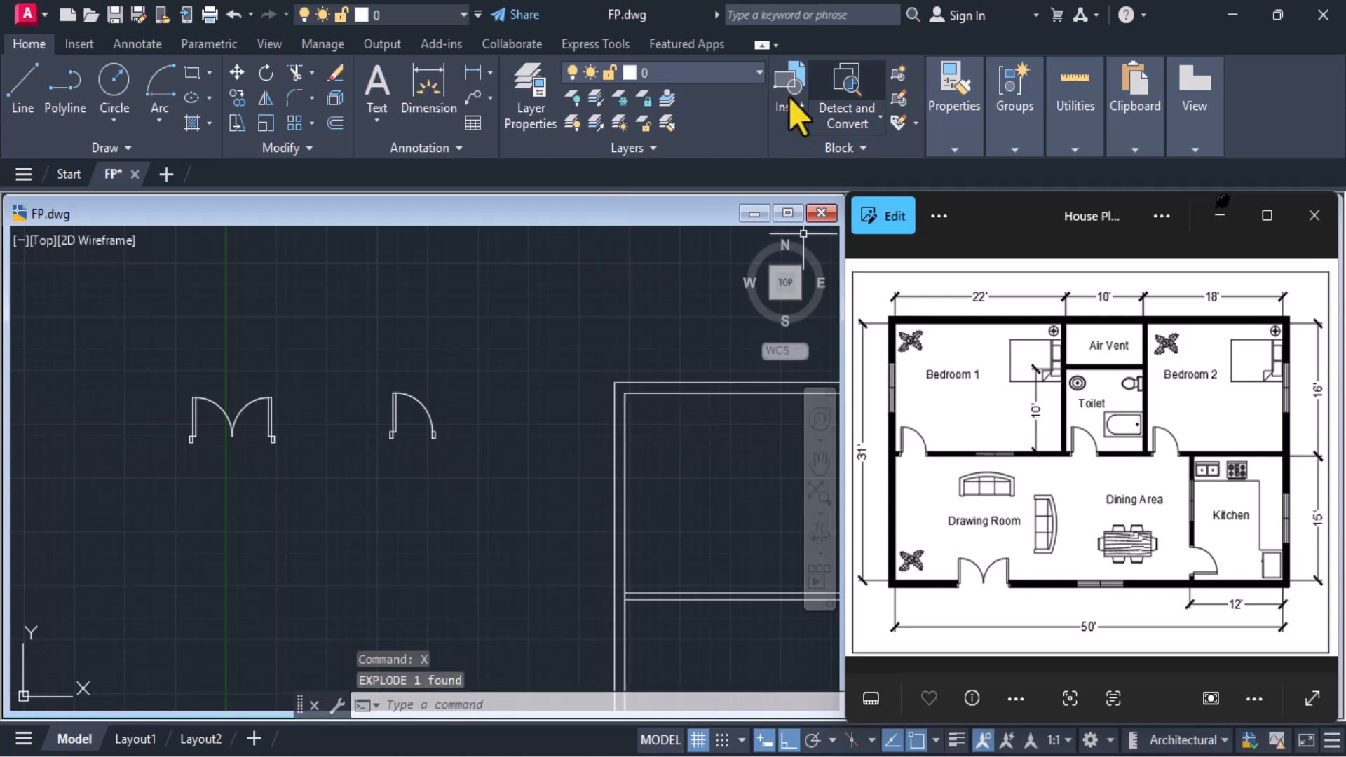
# Purge all unused block definitions from the drawing, checking only the Blocks category
pyautogui.click(788, 122)
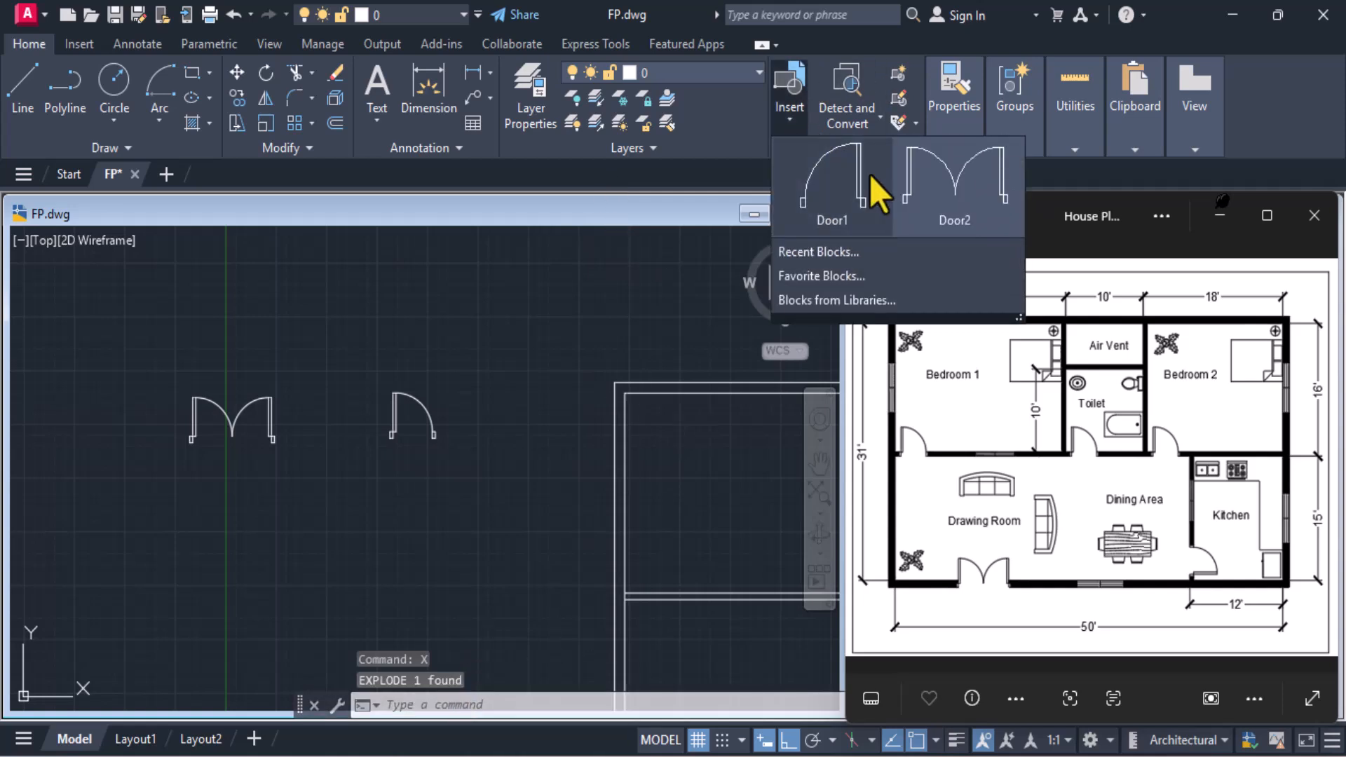
pyautogui.click(389, 706)
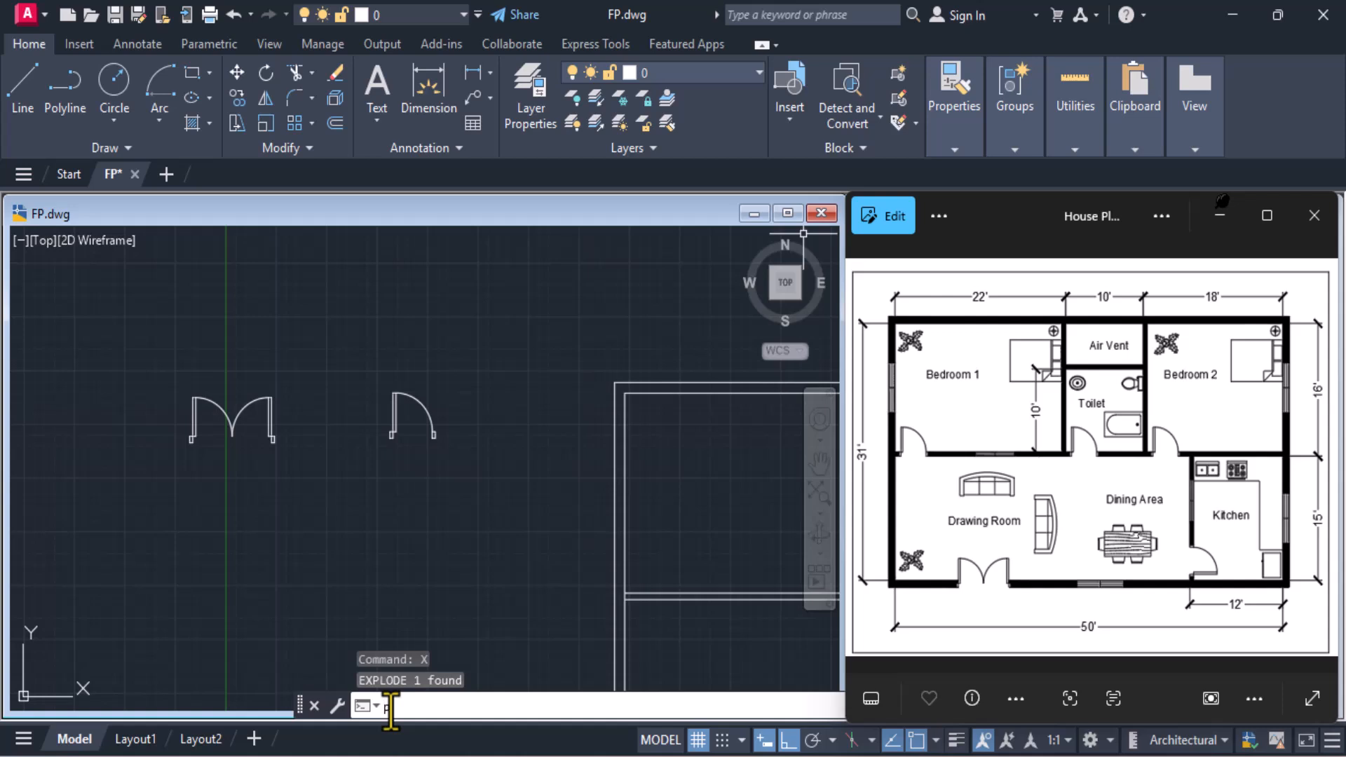
pyautogui.press('Return')
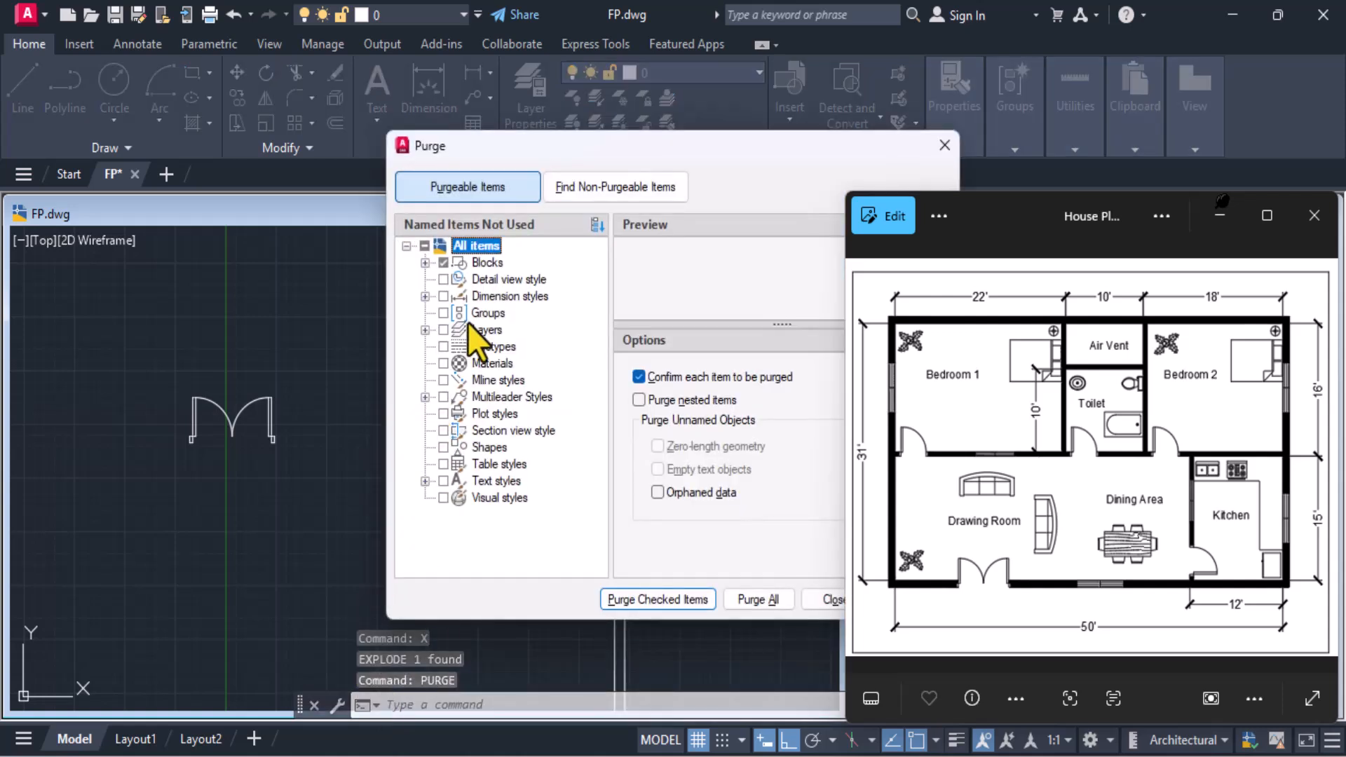
pyautogui.click(443, 262)
pyautogui.click(672, 599)
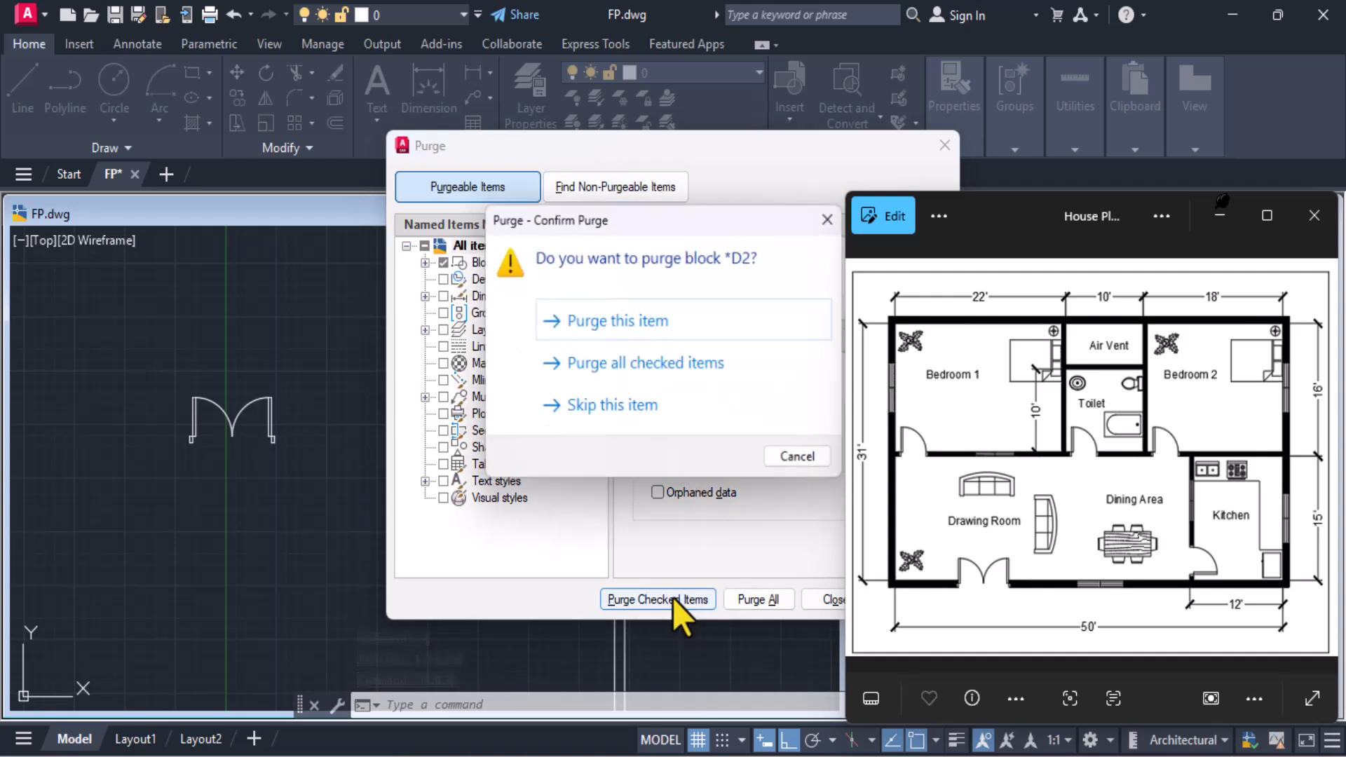
pyautogui.click(621, 371)
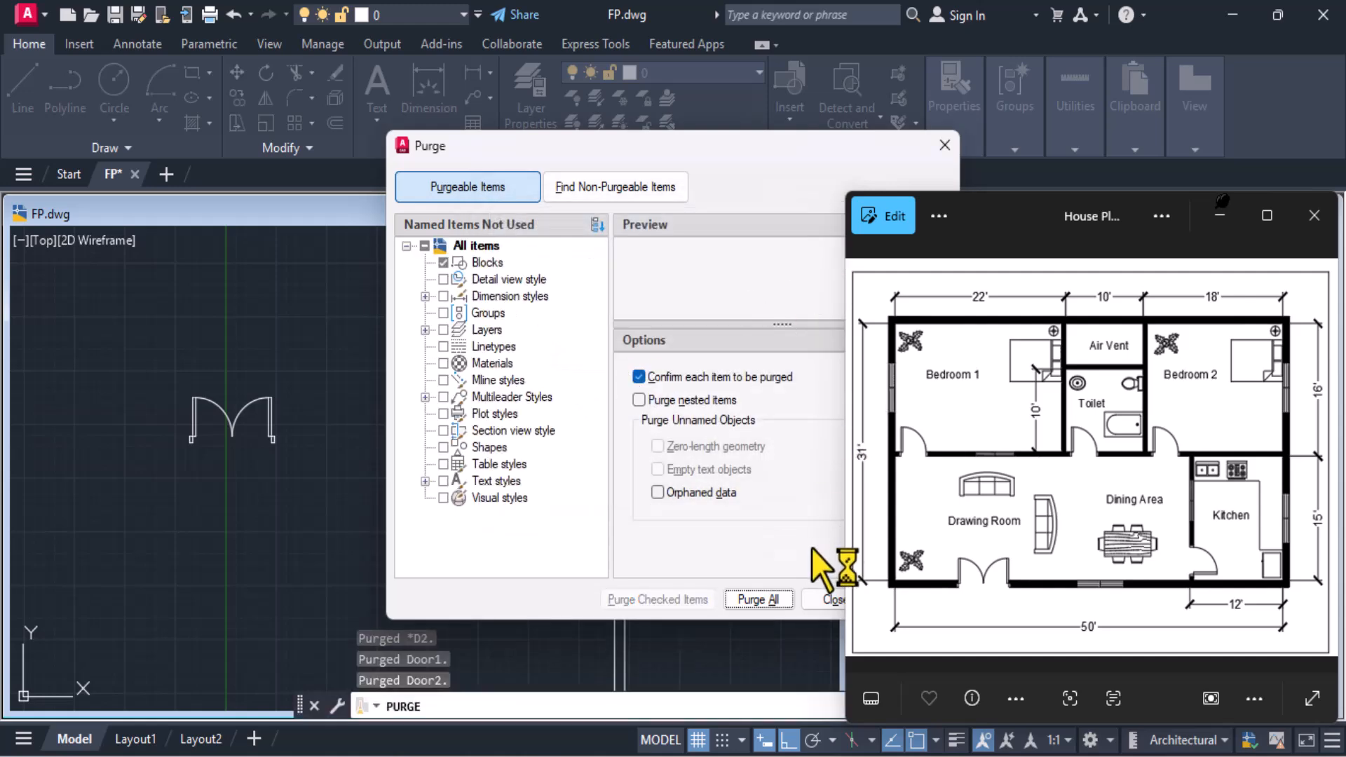
pyautogui.click(825, 598)
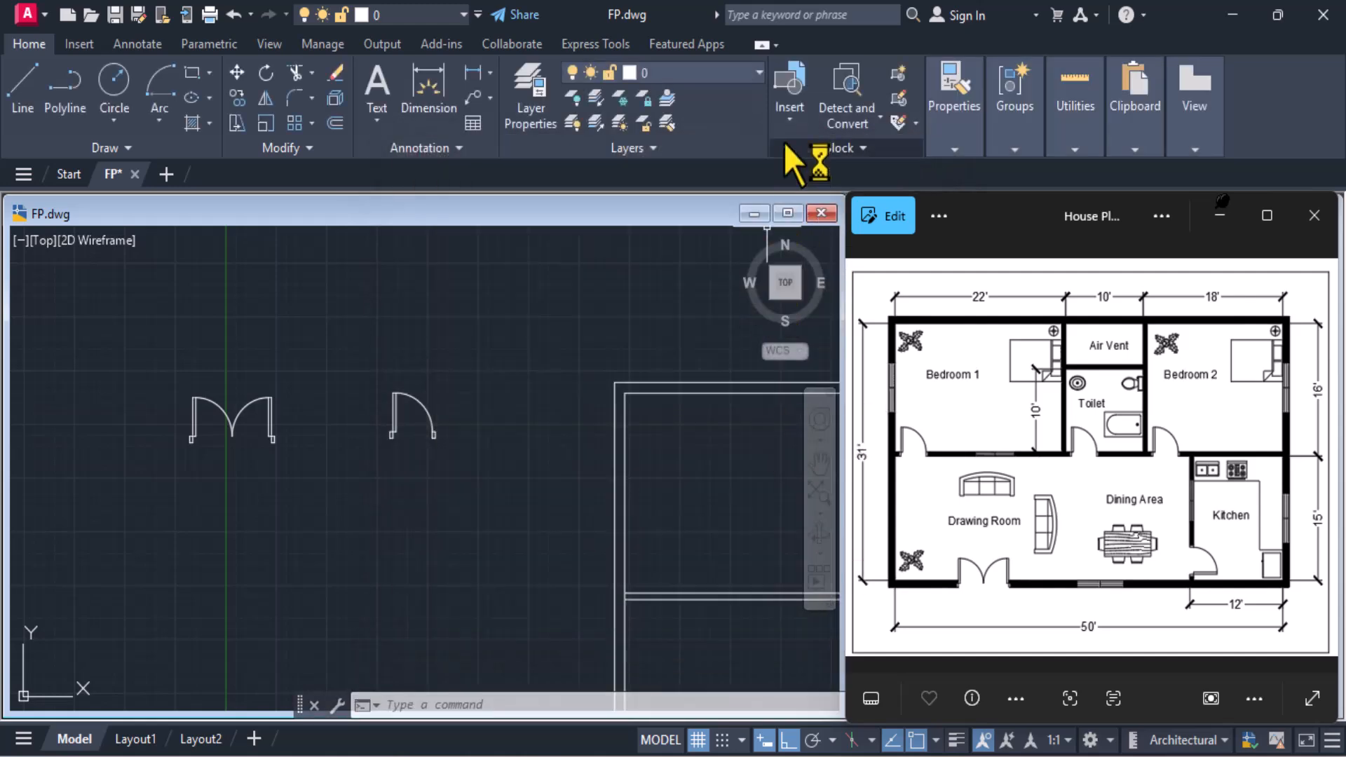
pyautogui.click(783, 129)
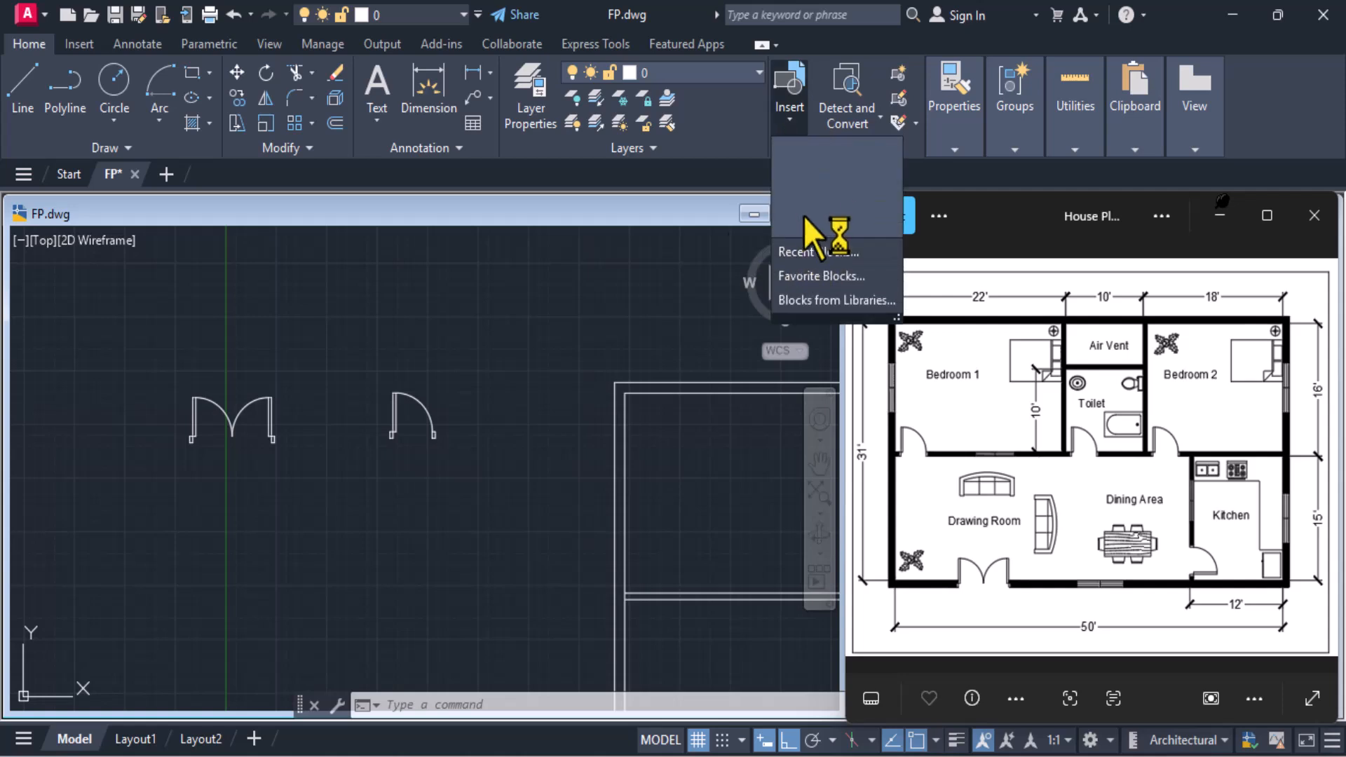
# Define a block named Door1 from the whole single door, with its base point at the hinge-side jamb's lower-left corner
pyautogui.click(891, 72)
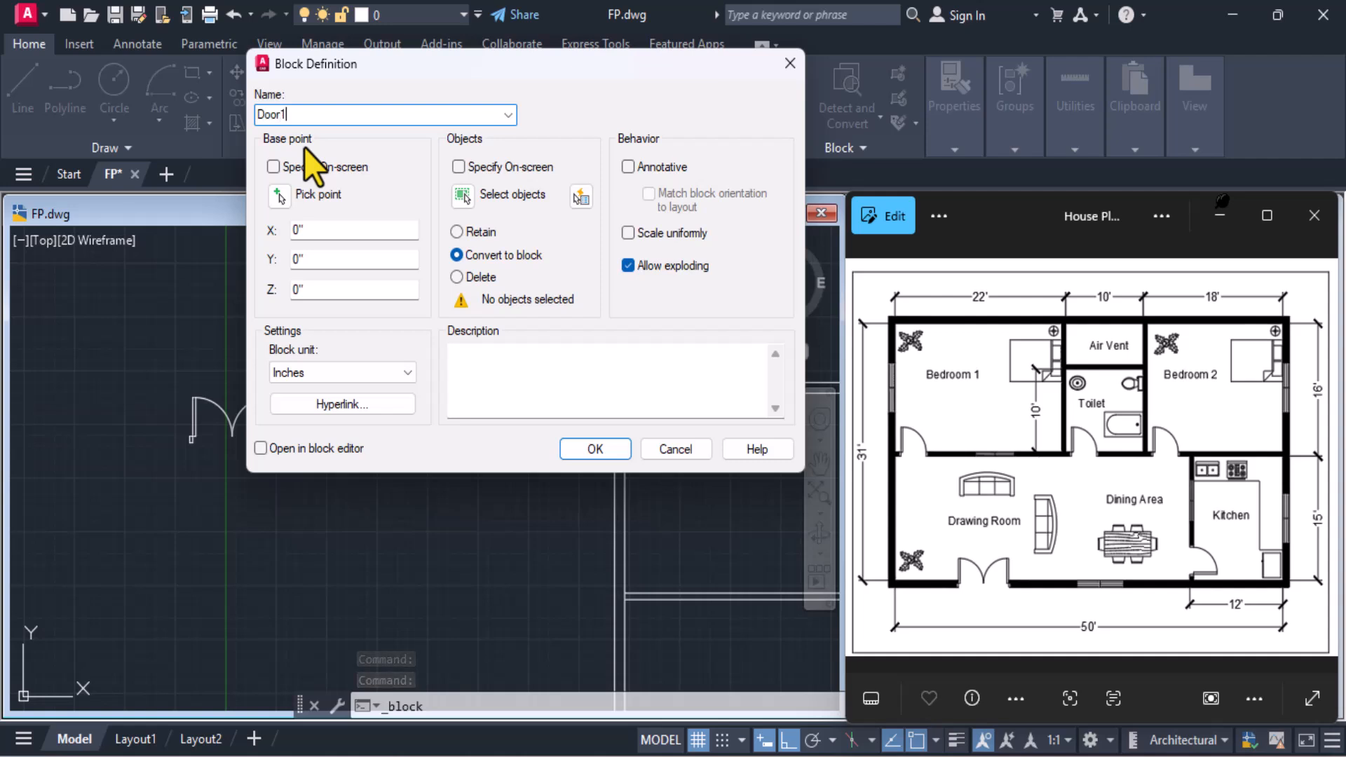
pyautogui.click(277, 196)
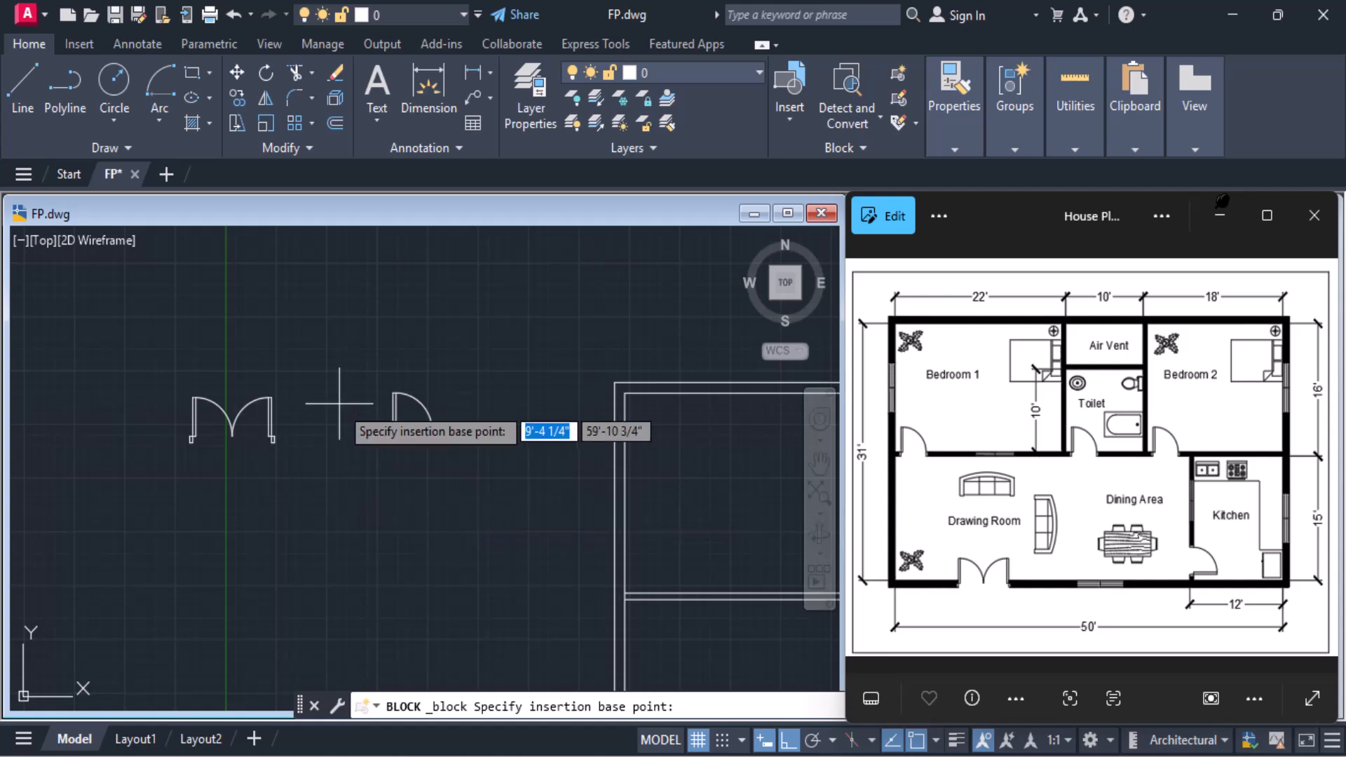
pyautogui.scroll(4, 339, 403)
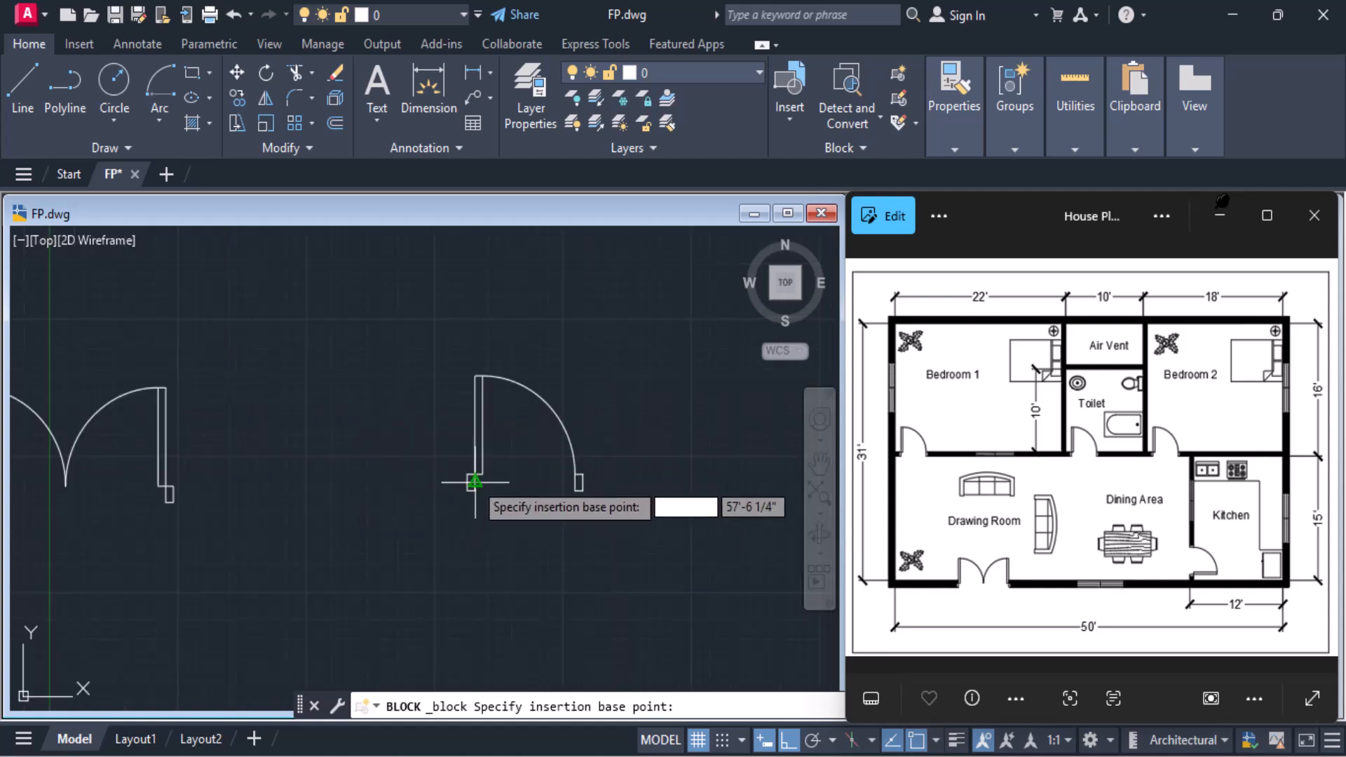
pyautogui.scroll(2, 470, 482)
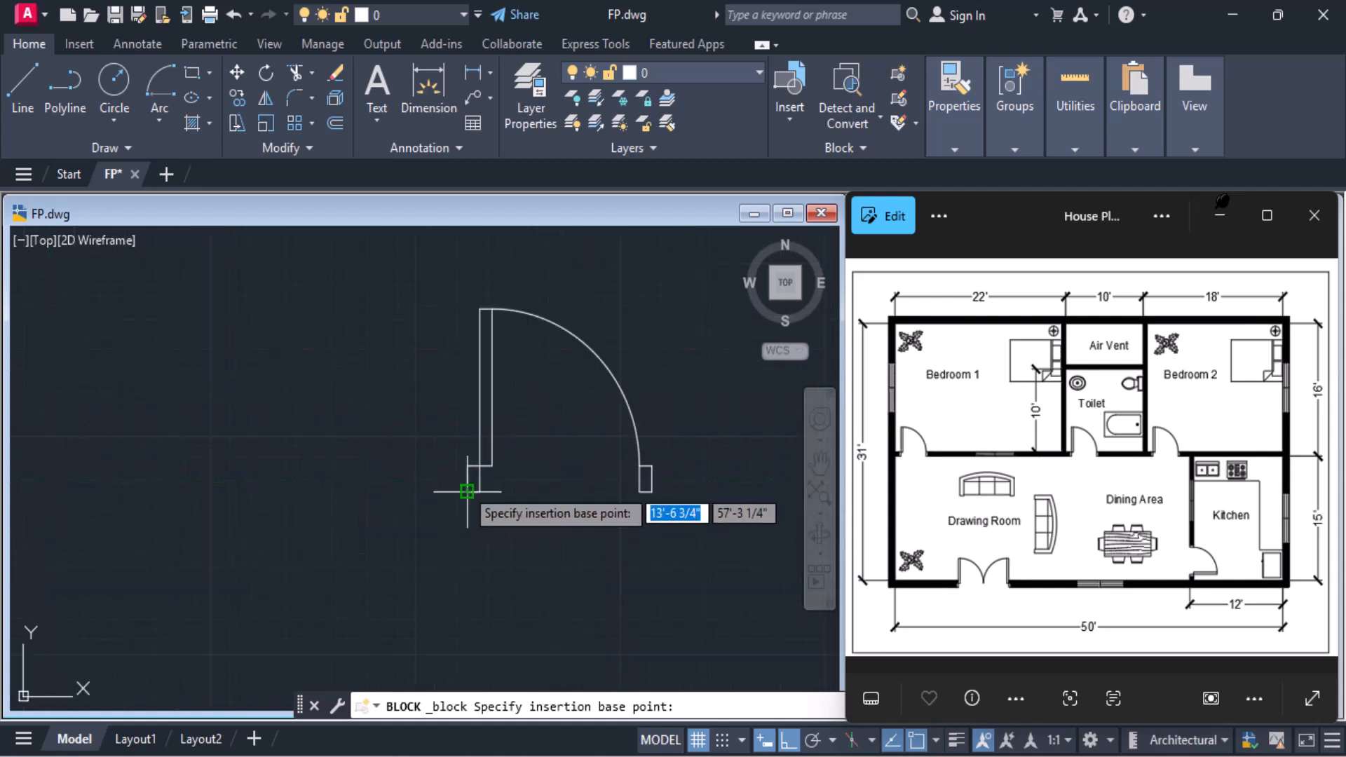
pyautogui.click(467, 491)
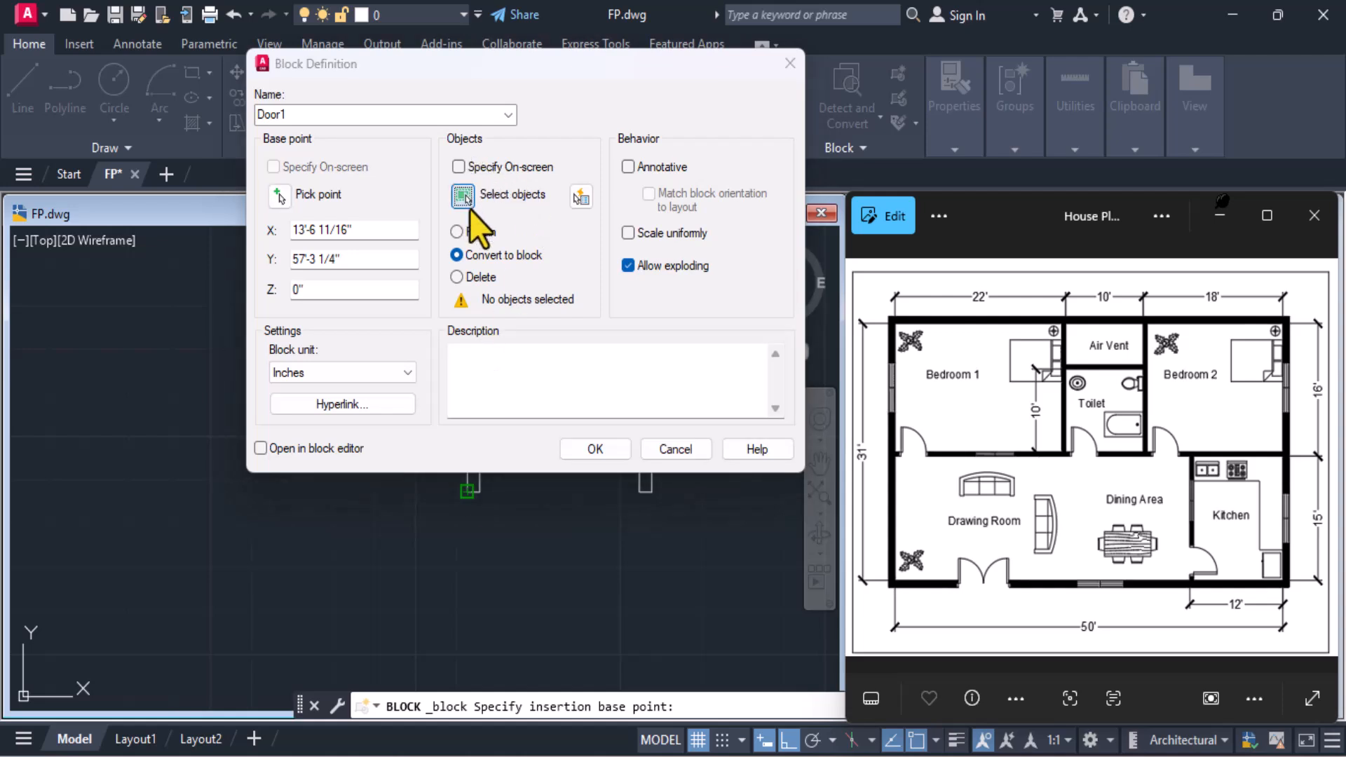
pyautogui.click(464, 197)
pyautogui.click(416, 272)
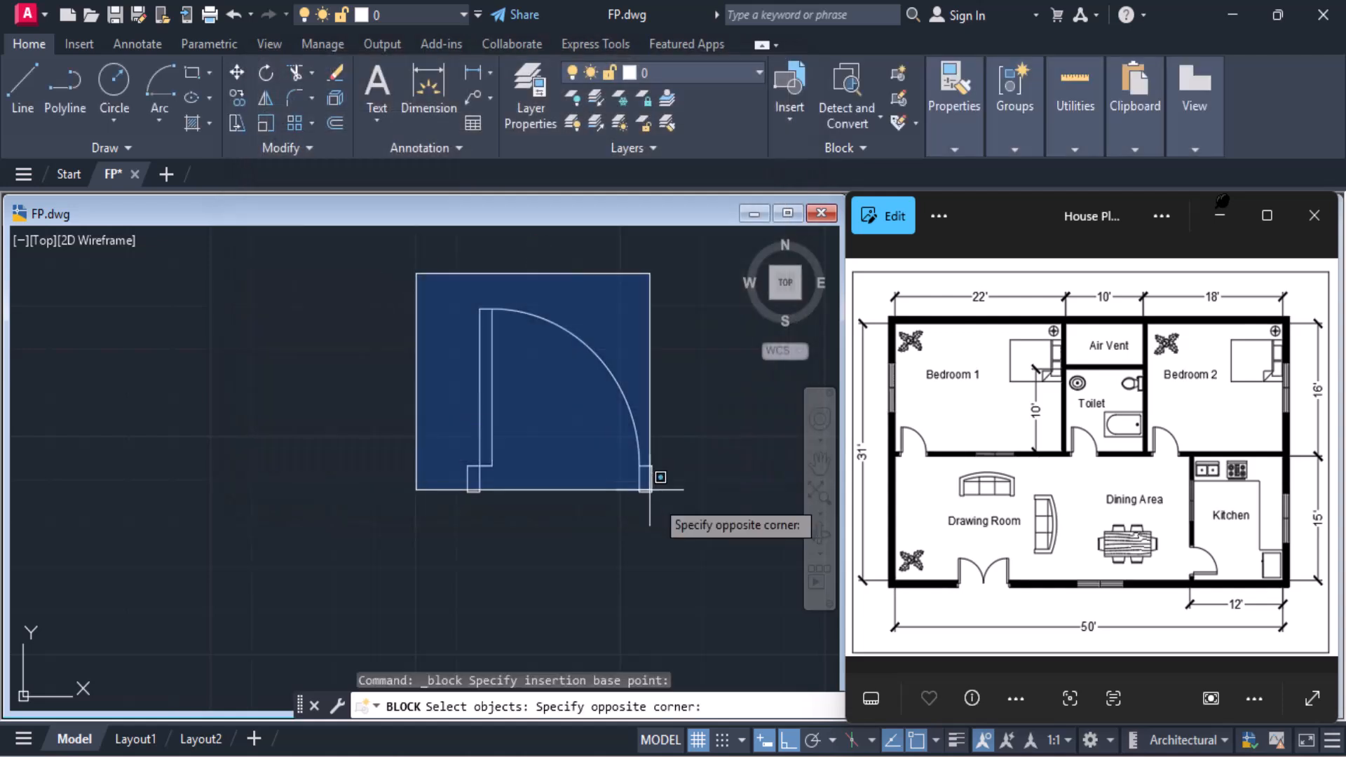
pyautogui.click(680, 525)
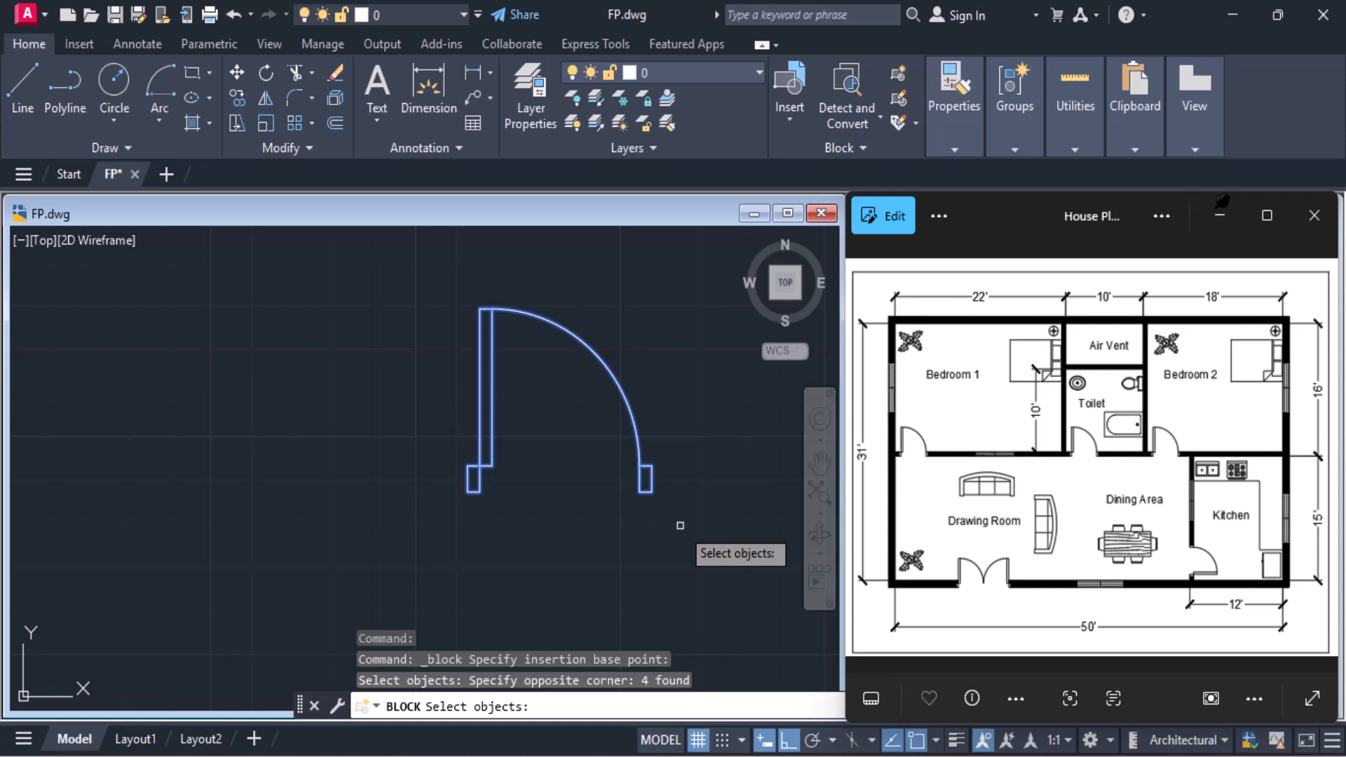
pyautogui.press('Return')
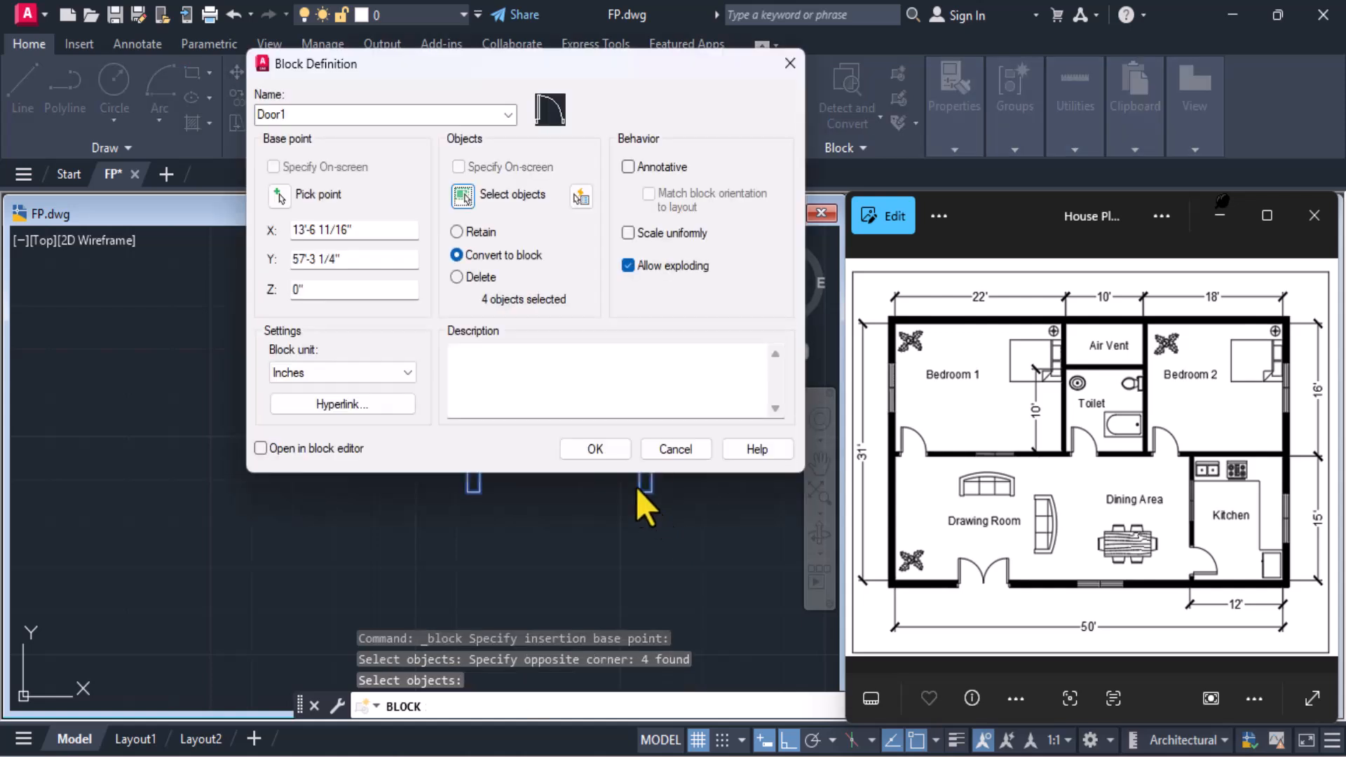
pyautogui.click(611, 457)
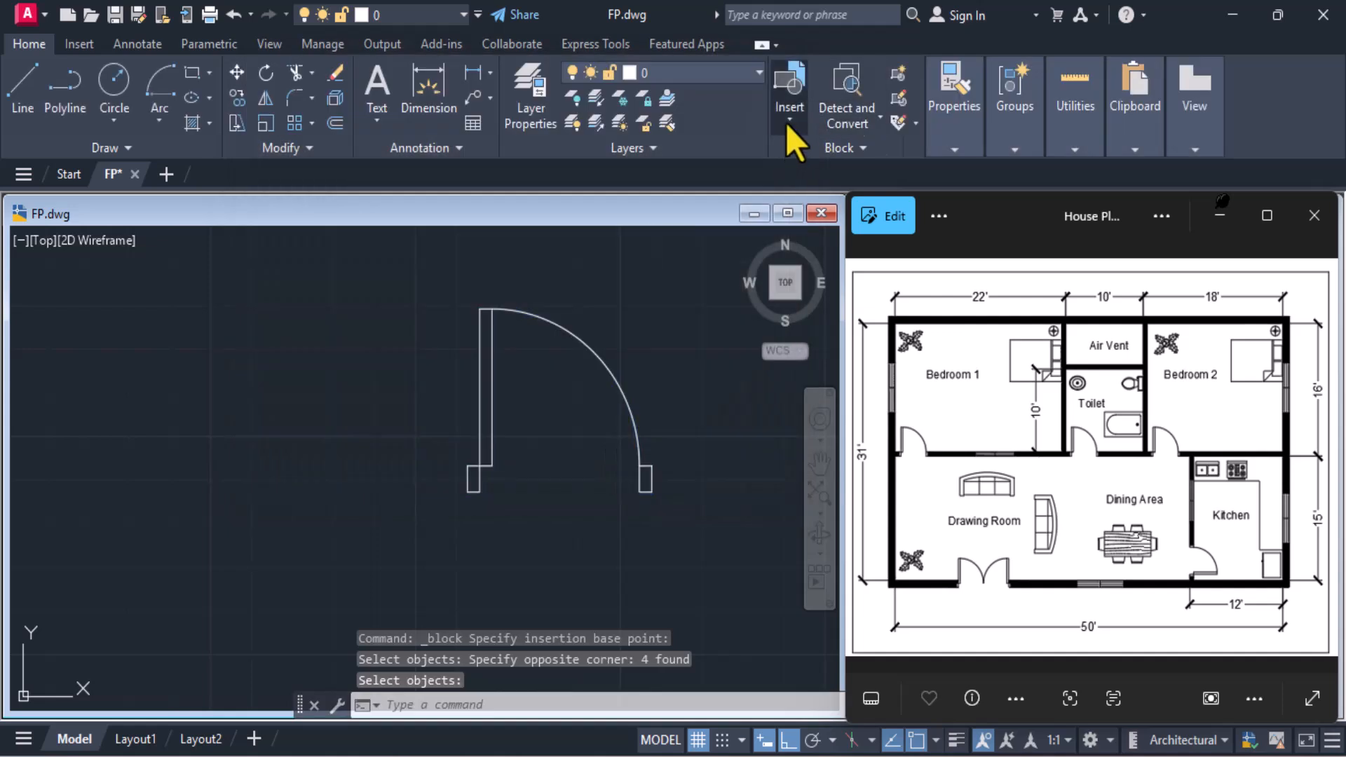
pyautogui.click(788, 119)
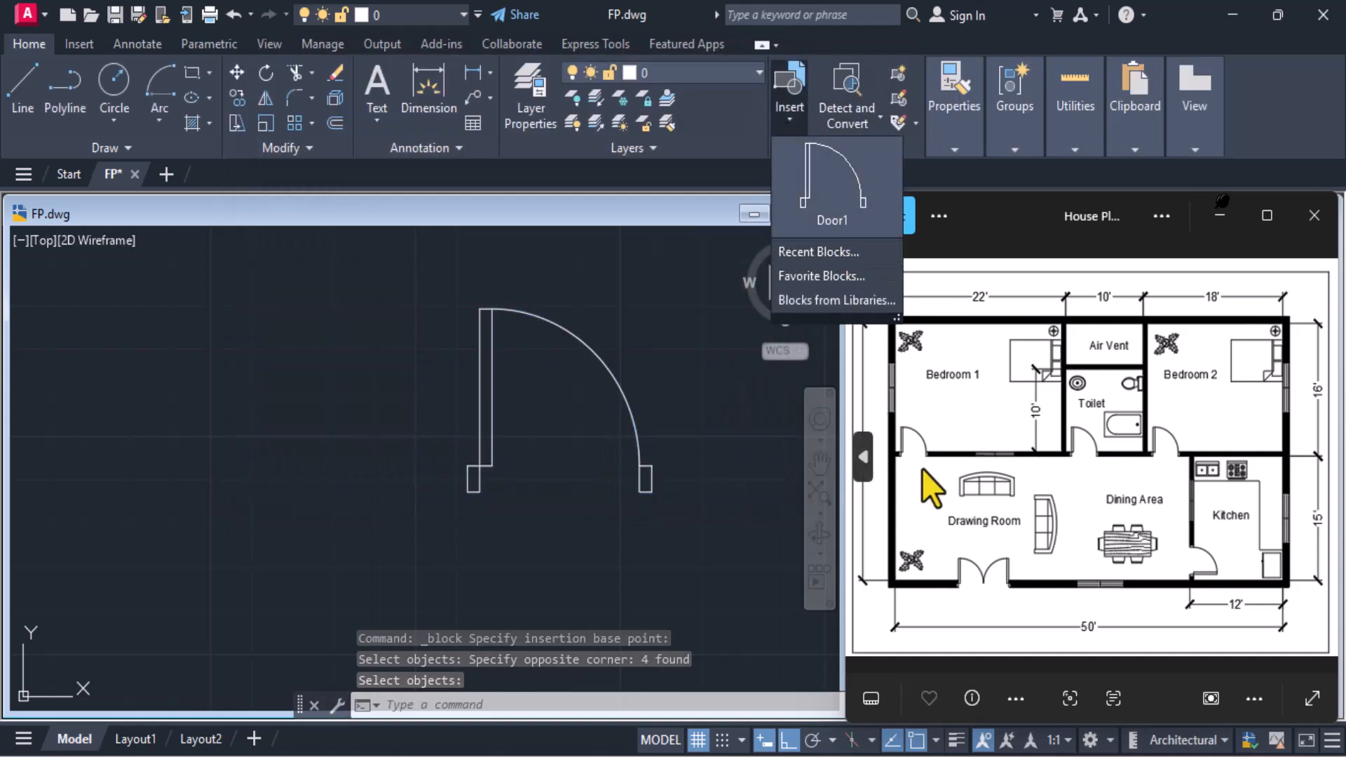
# Define a block named Door2 from the whole double door, with its base point at the left jamb's lower-left corner
pyautogui.click(587, 293)
pyautogui.moveTo(358, 331); pyautogui.dragTo(564, 309, button='middle')
pyautogui.scroll(-2, 461, 350)
pyautogui.moveTo(290, 367); pyautogui.dragTo(369, 375, button='middle')
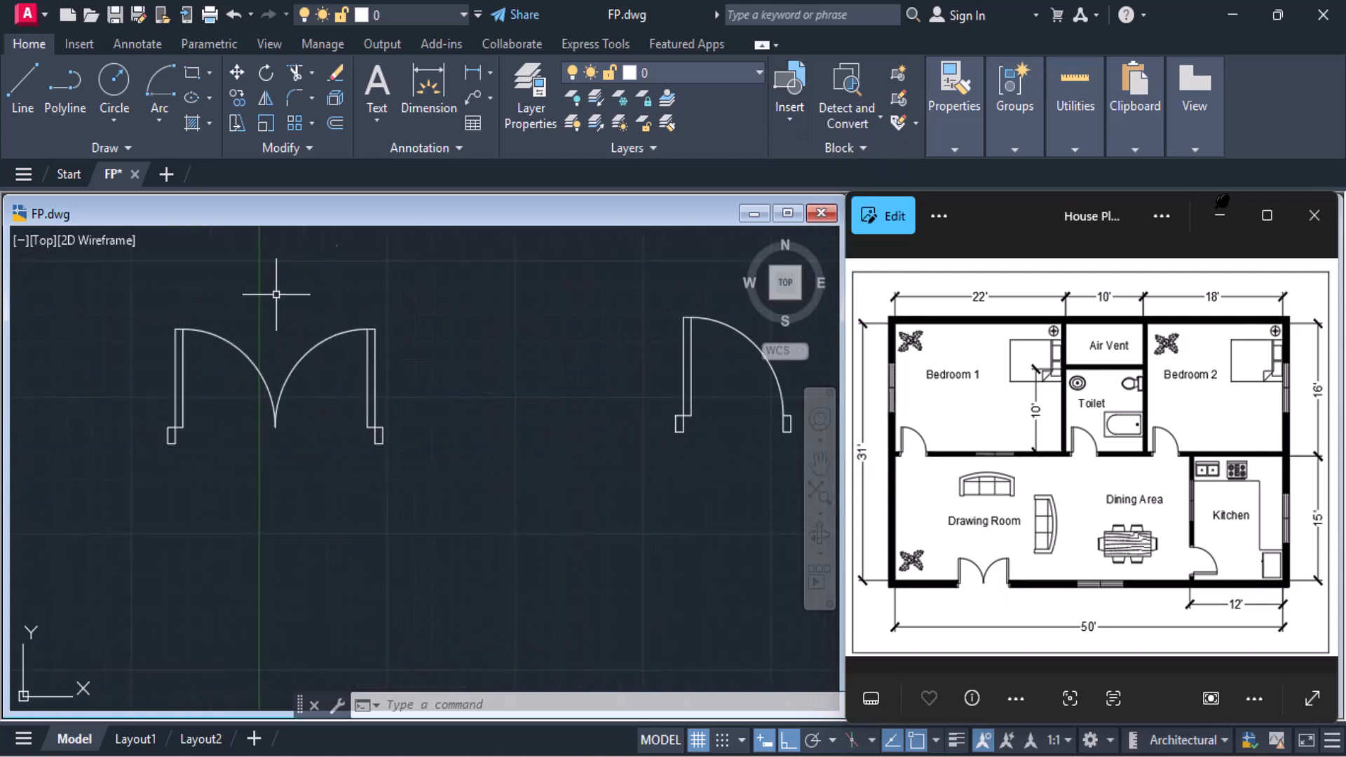
pyautogui.click(890, 70)
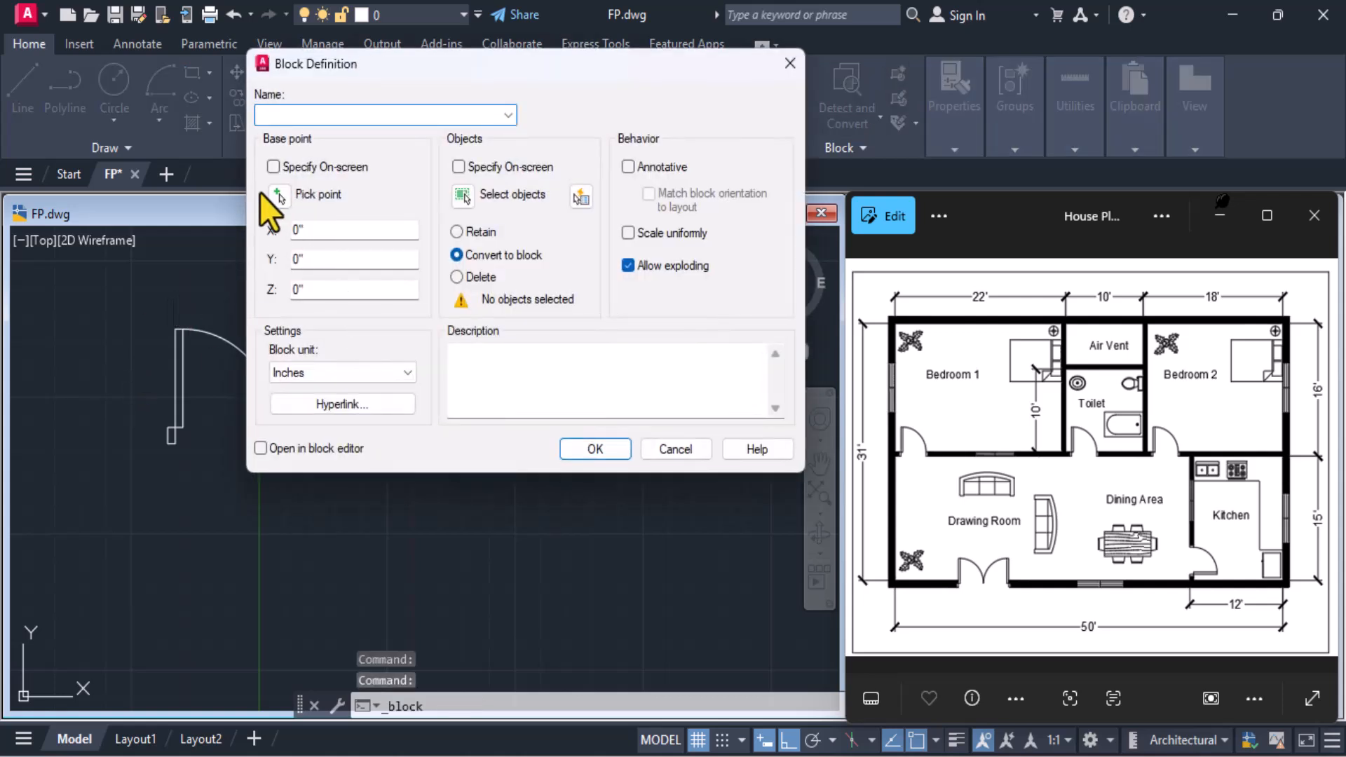
pyautogui.click(279, 201)
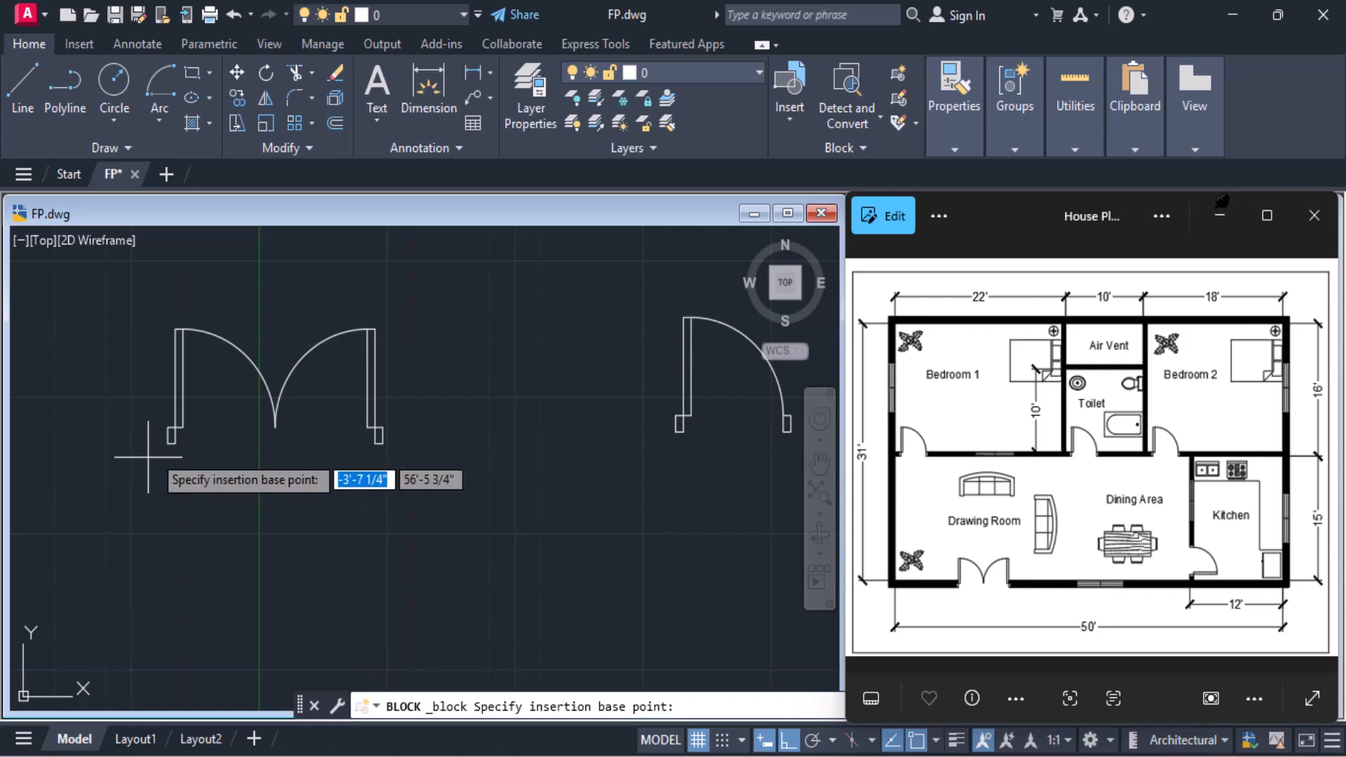
pyautogui.click(169, 444)
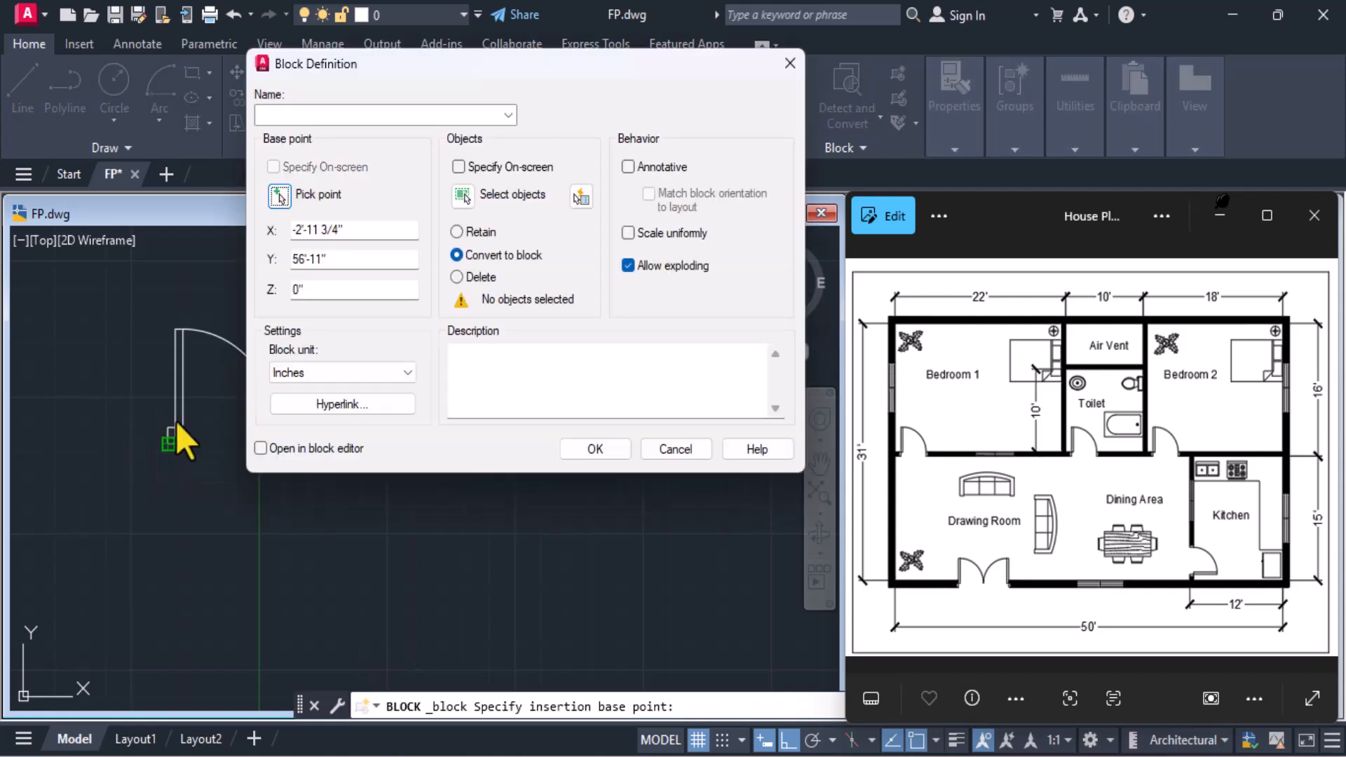
pyautogui.click(461, 203)
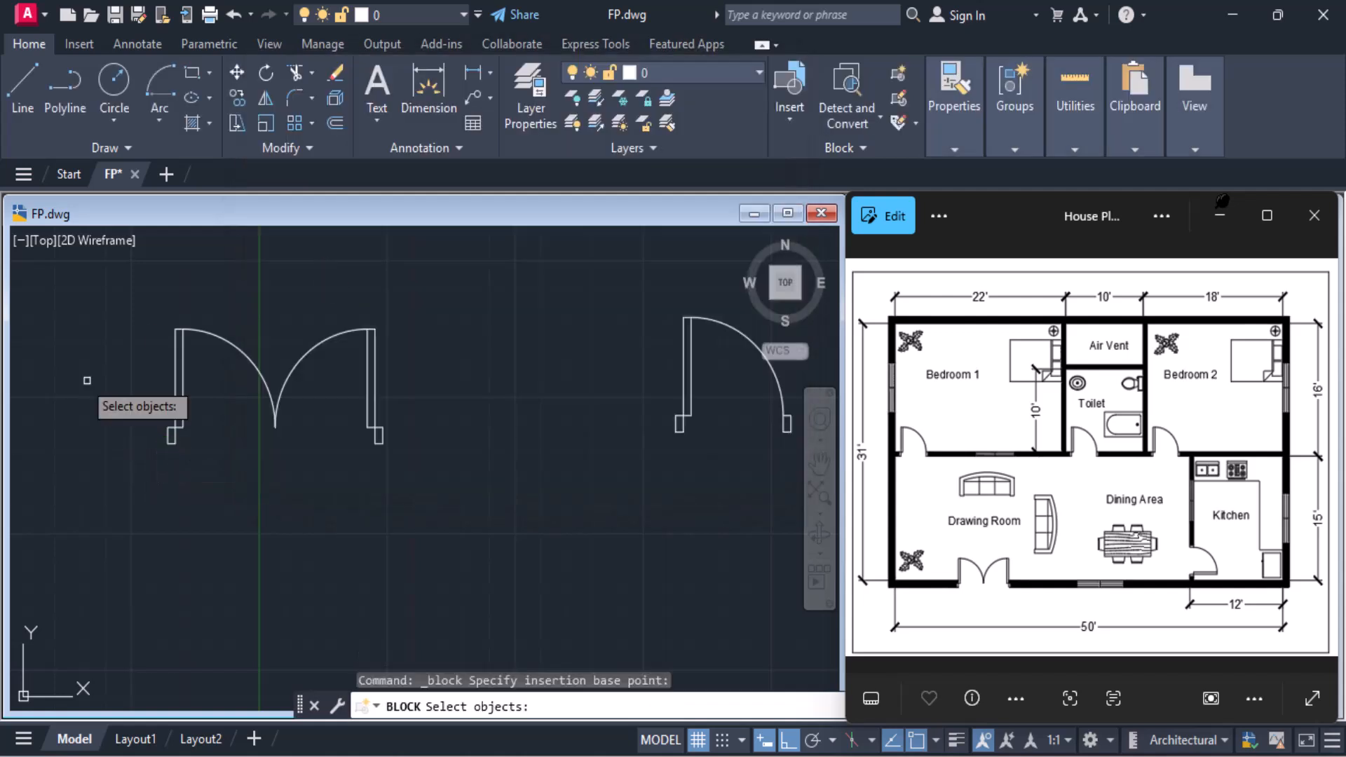
pyautogui.click(119, 281)
pyautogui.click(438, 530)
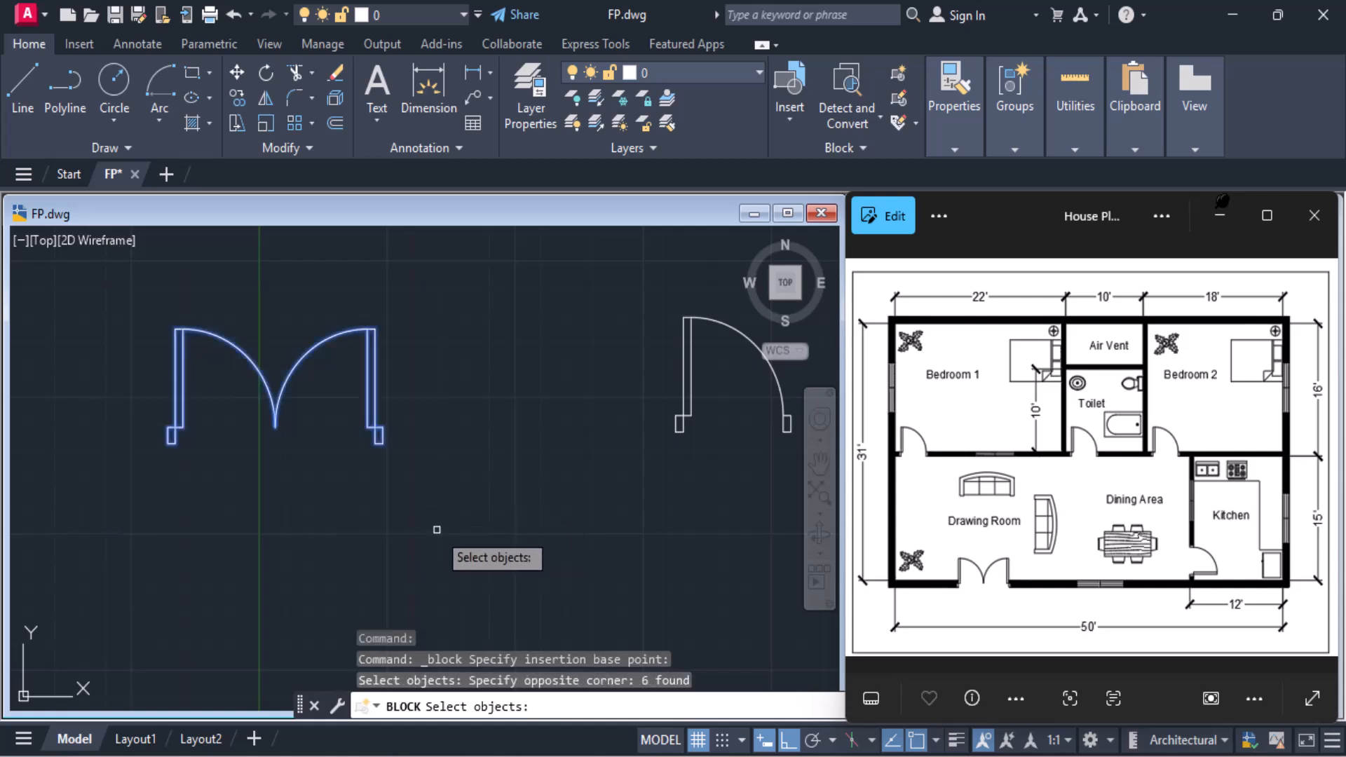
pyautogui.press('Return')
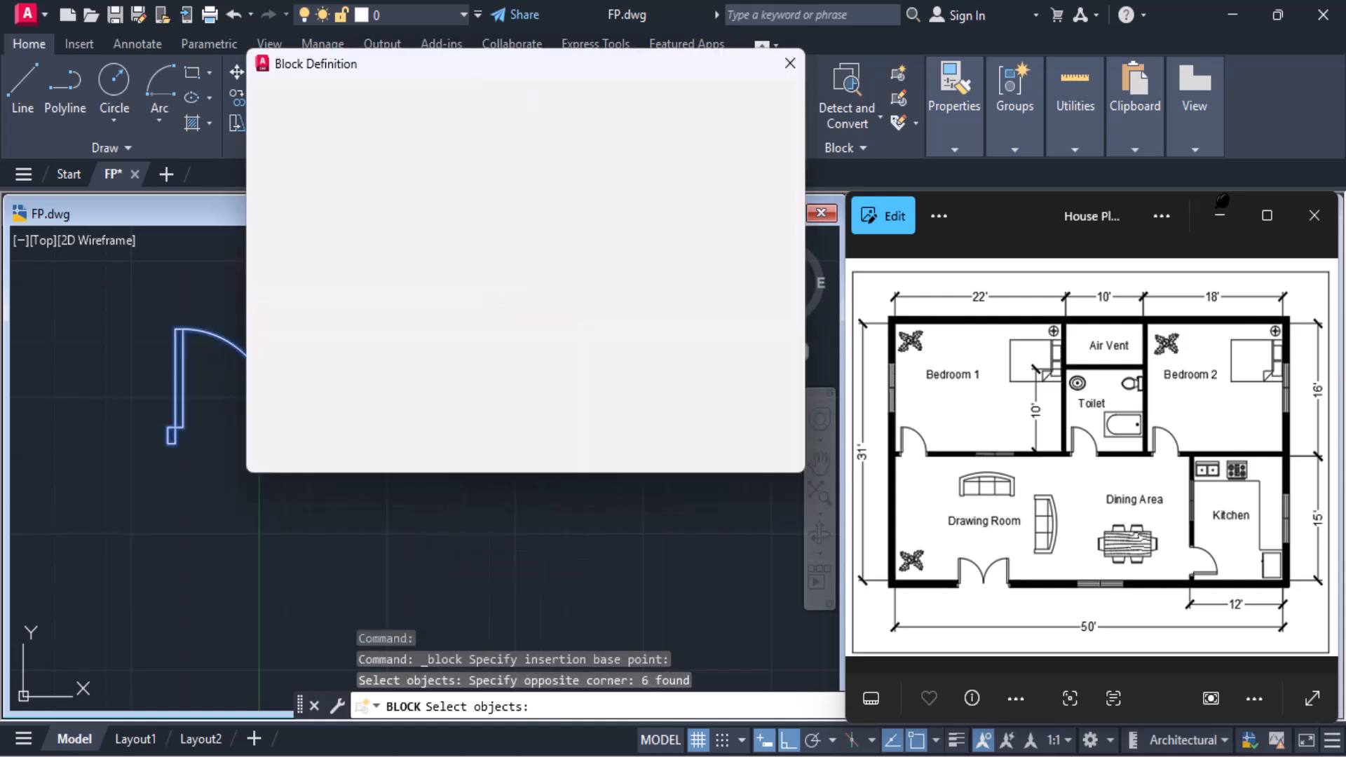
pyautogui.click(396, 115)
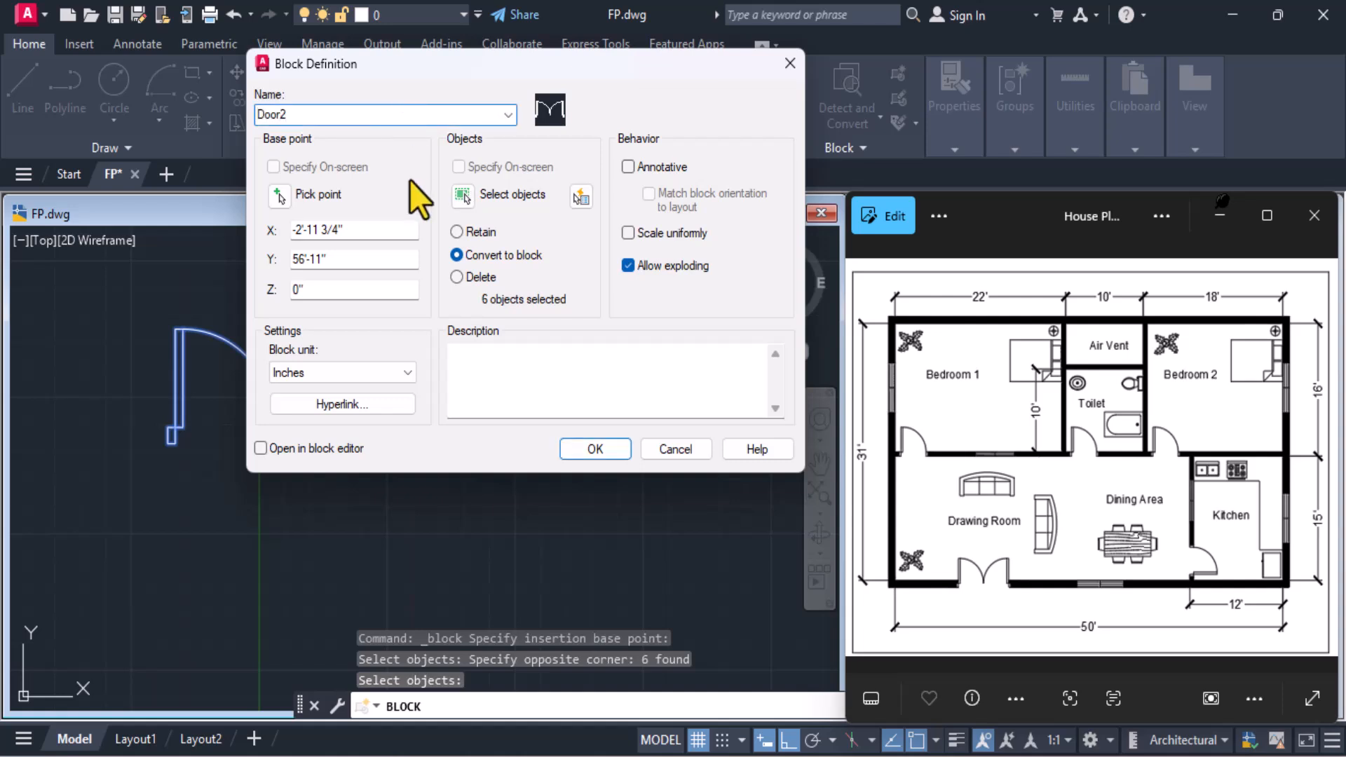
pyautogui.click(590, 447)
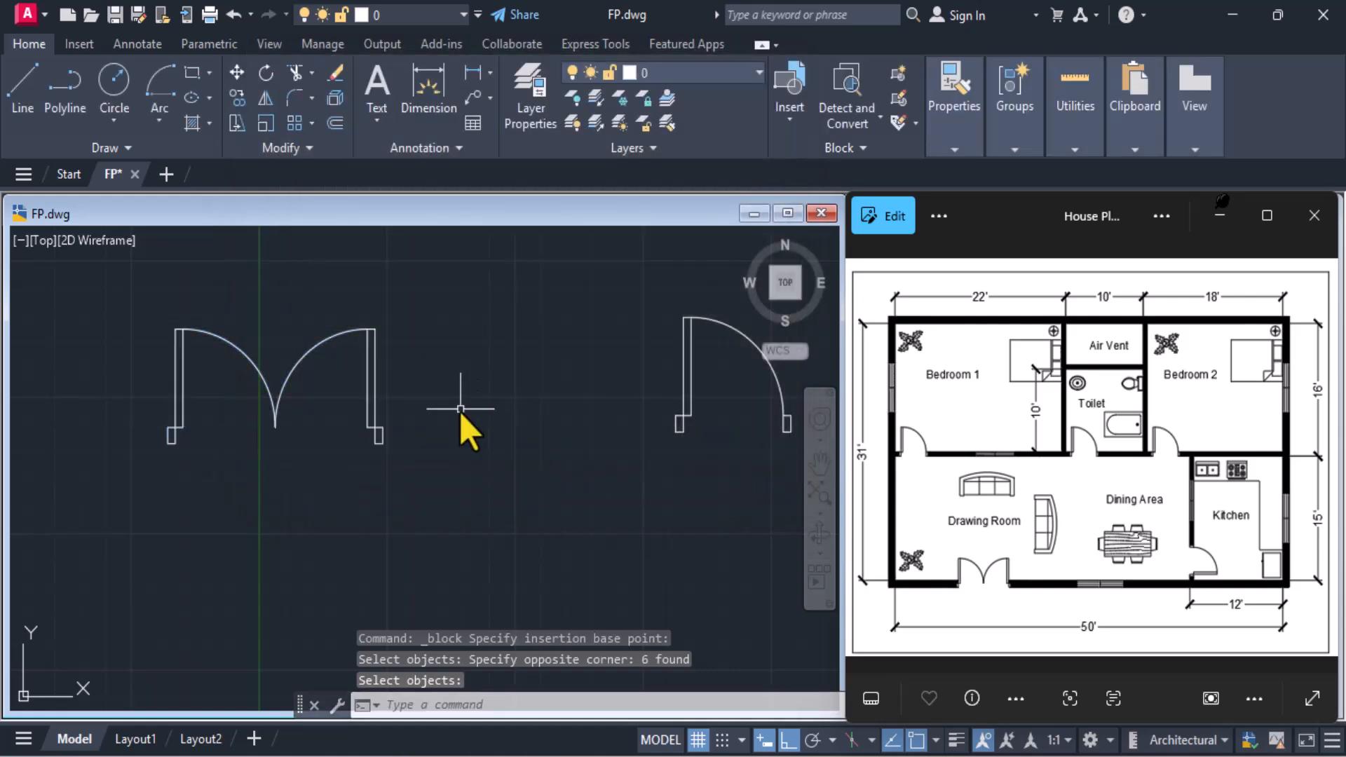
# Open the gallery of insertable blocks to check the Door1 and Door2 definitions
pyautogui.scroll(-1, 459, 410)
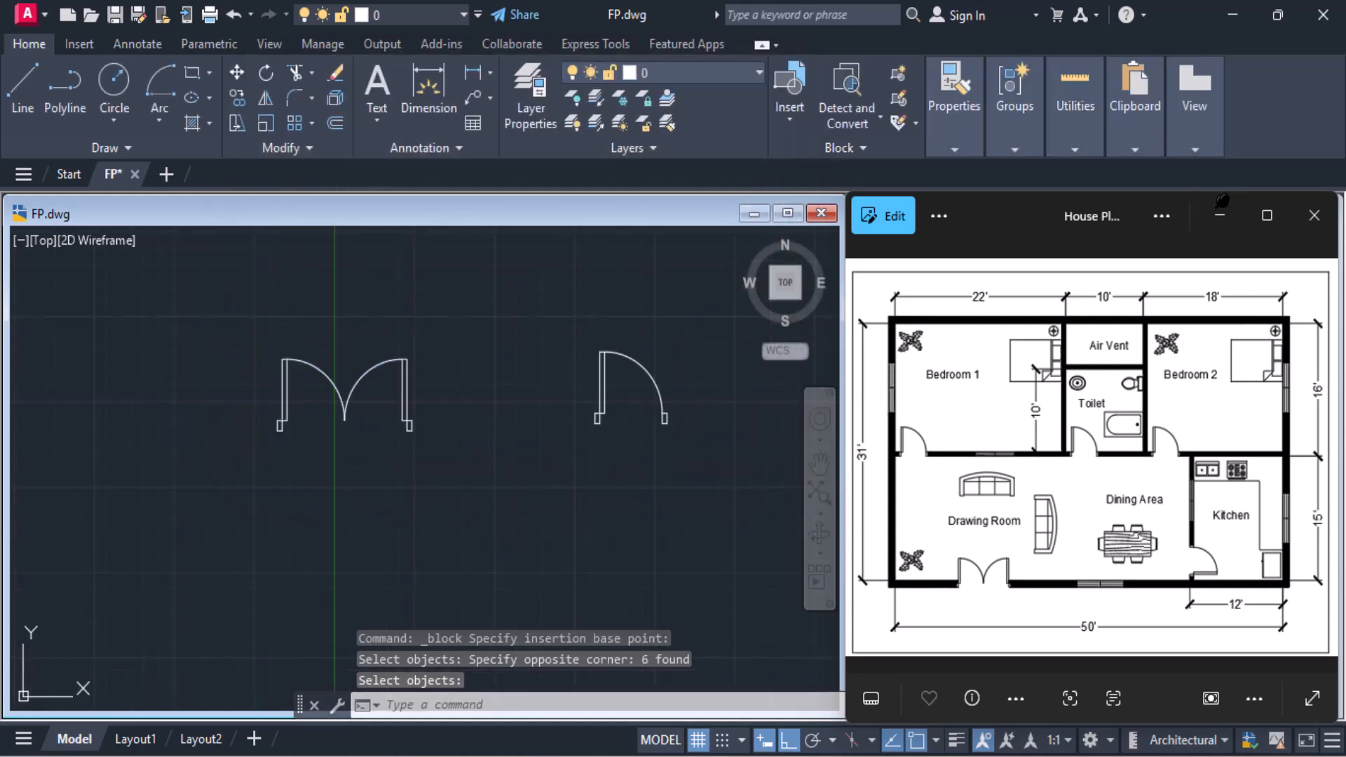
pyautogui.click(778, 125)
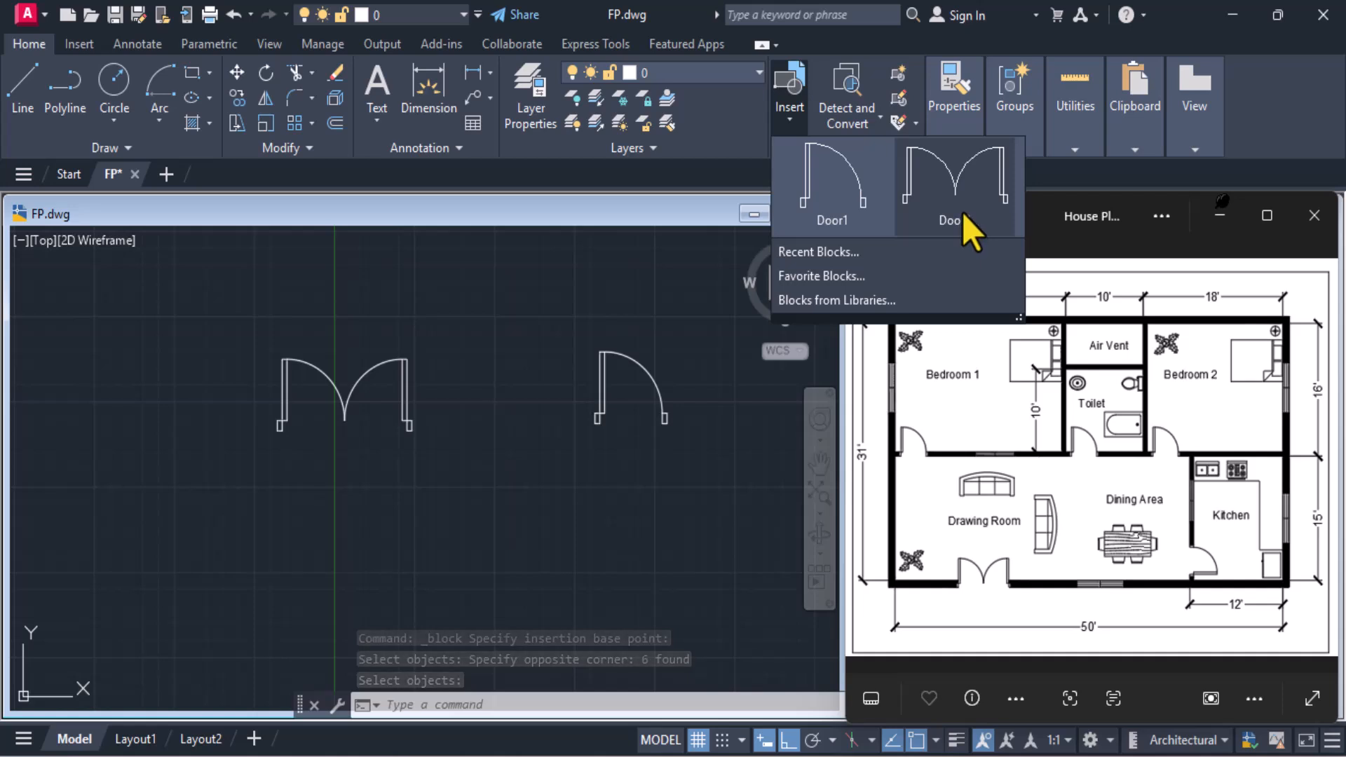
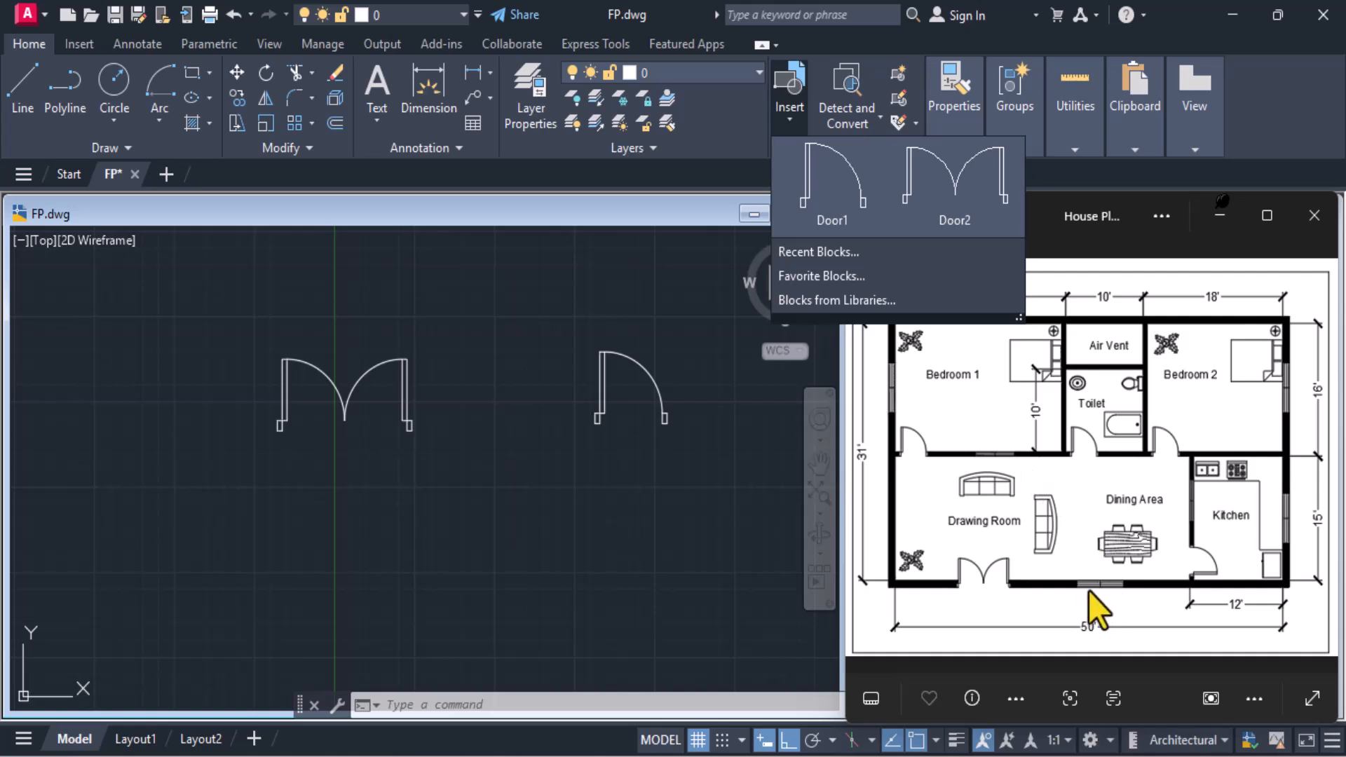
# Draw a 5' by 6" rectangle below the double door
pyautogui.click(511, 451)
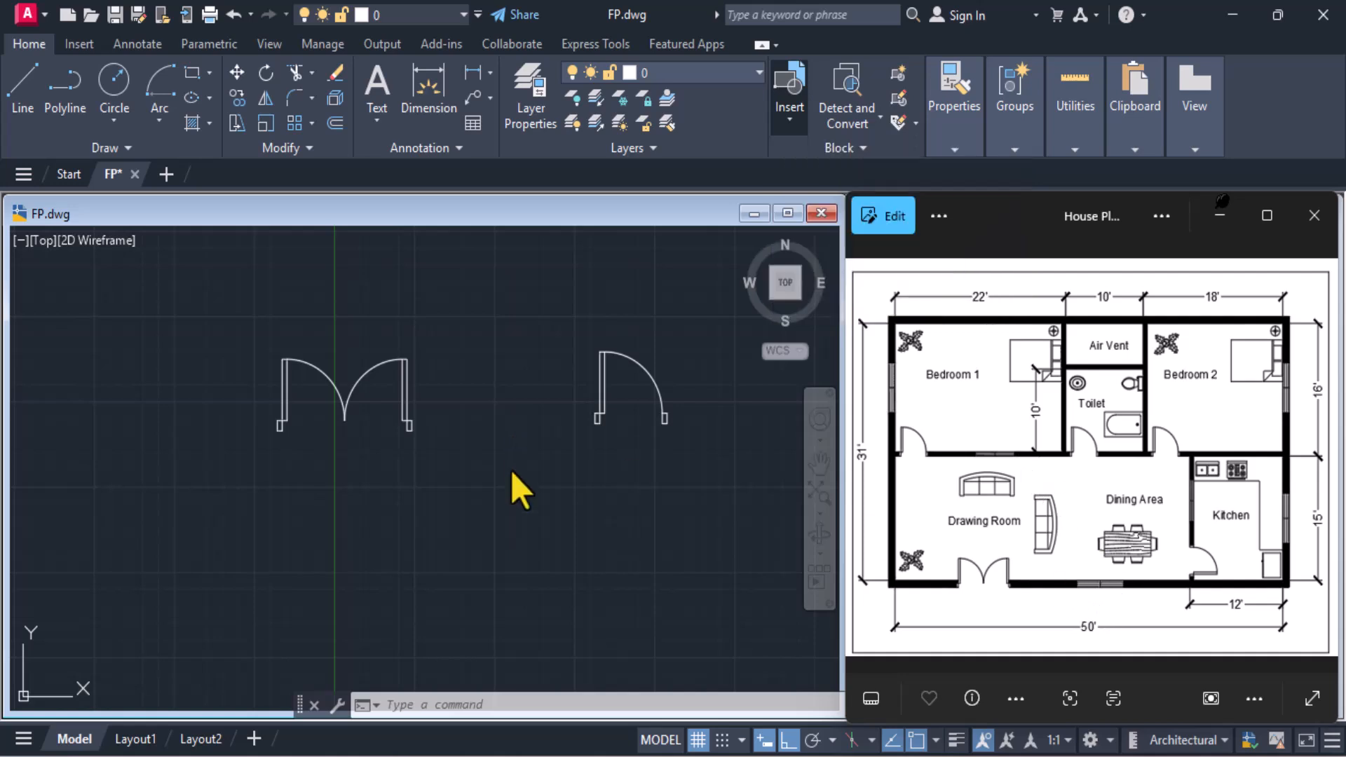
pyautogui.click(185, 74)
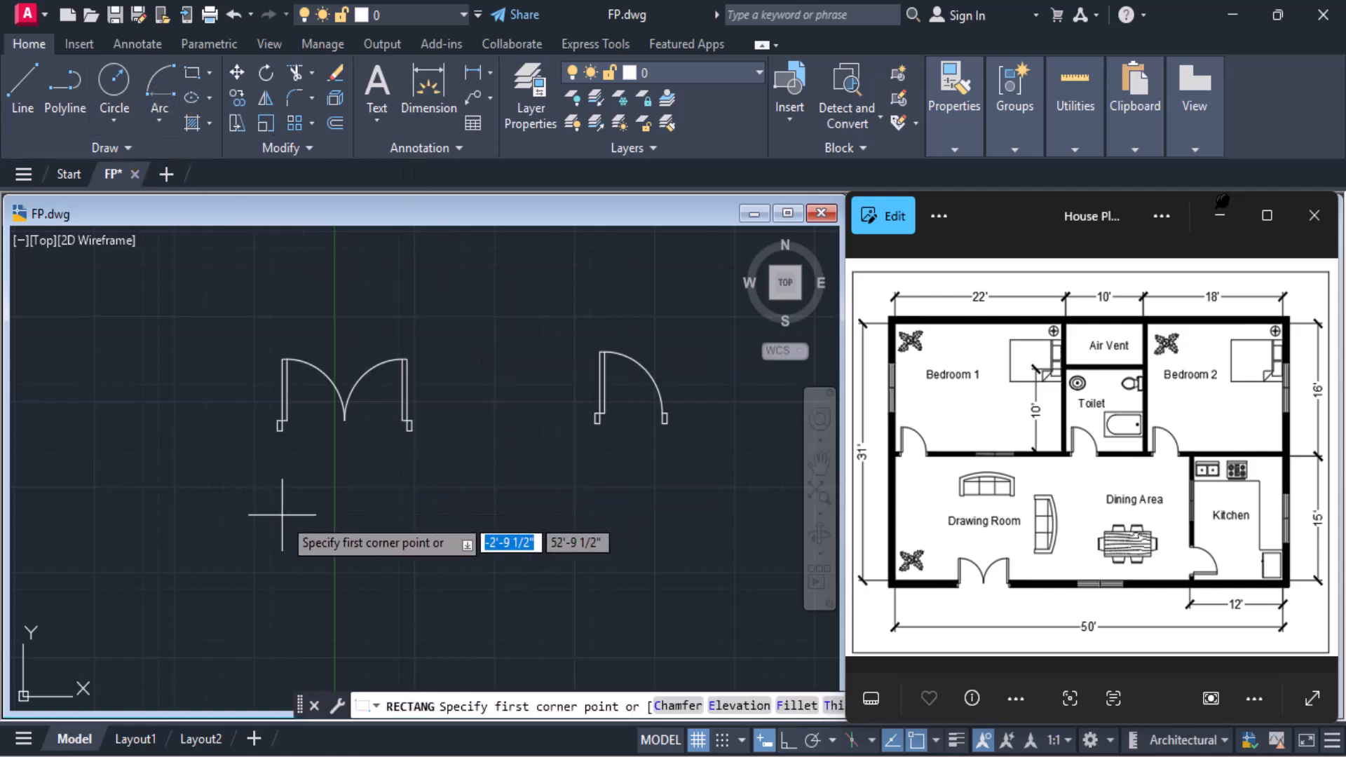
pyautogui.click(281, 559)
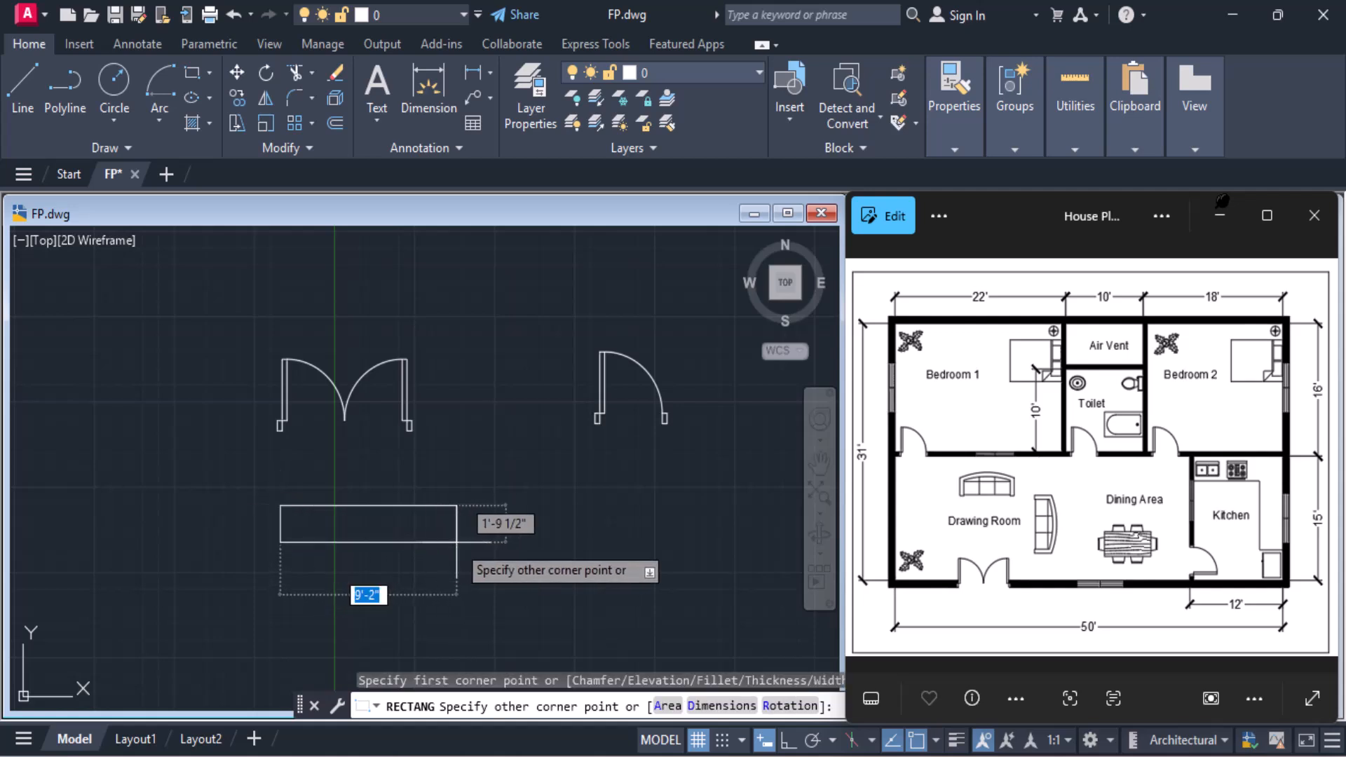
pyautogui.write("5'")
pyautogui.press('Tab')
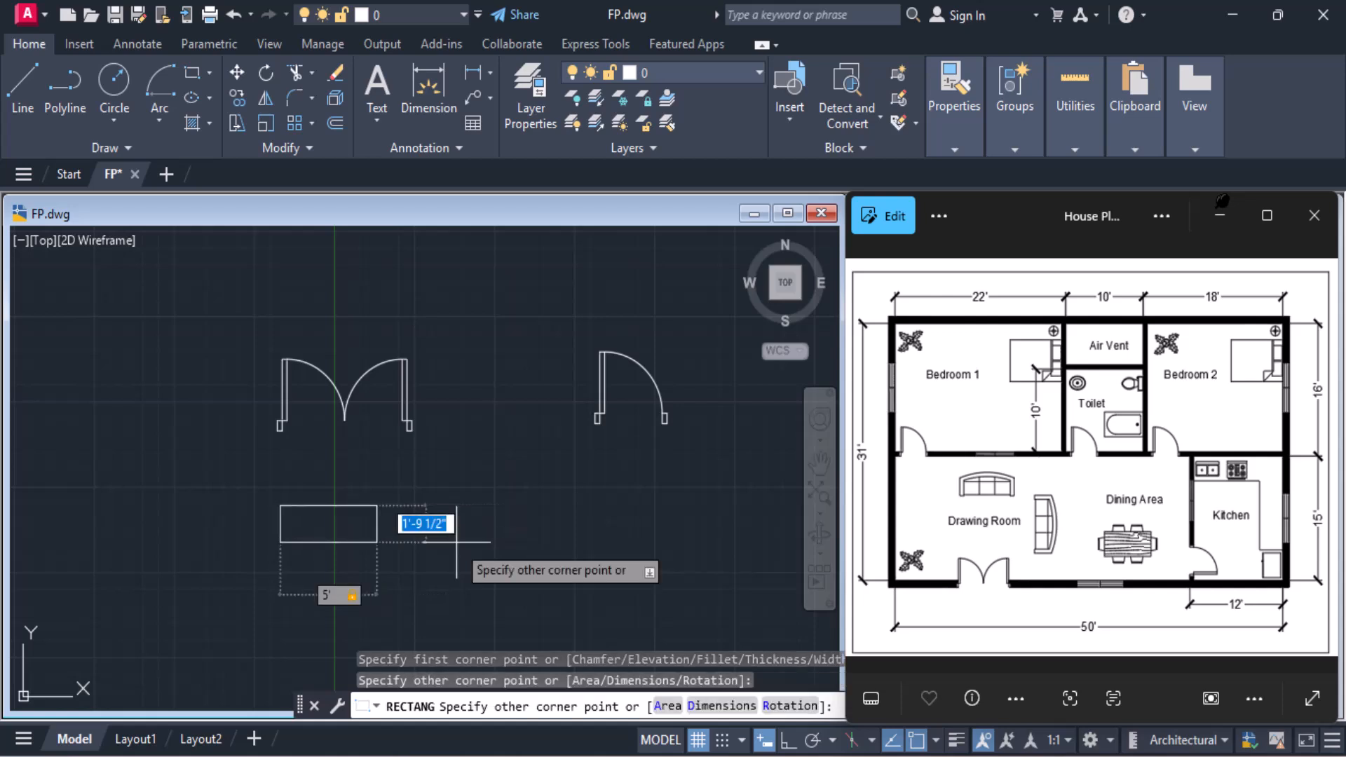
pyautogui.write('6')
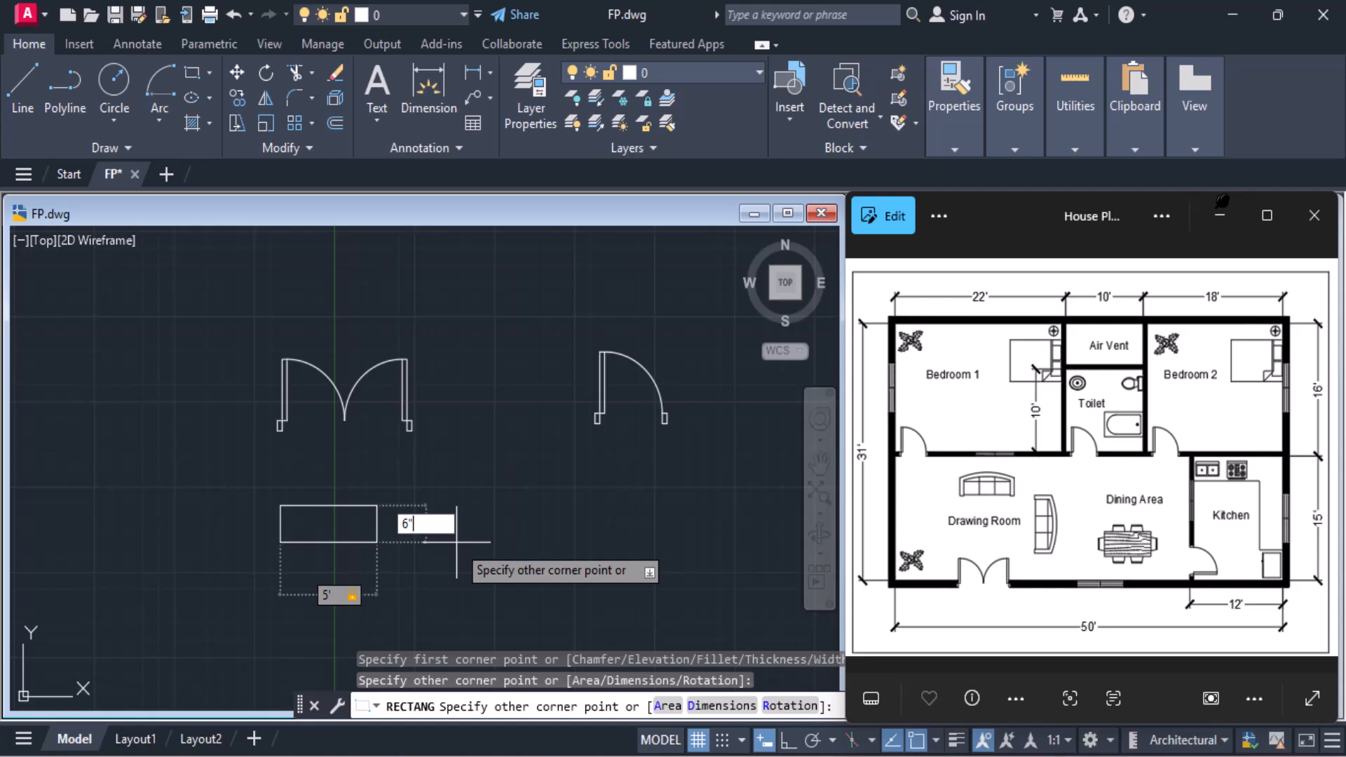
pyautogui.press('Return')
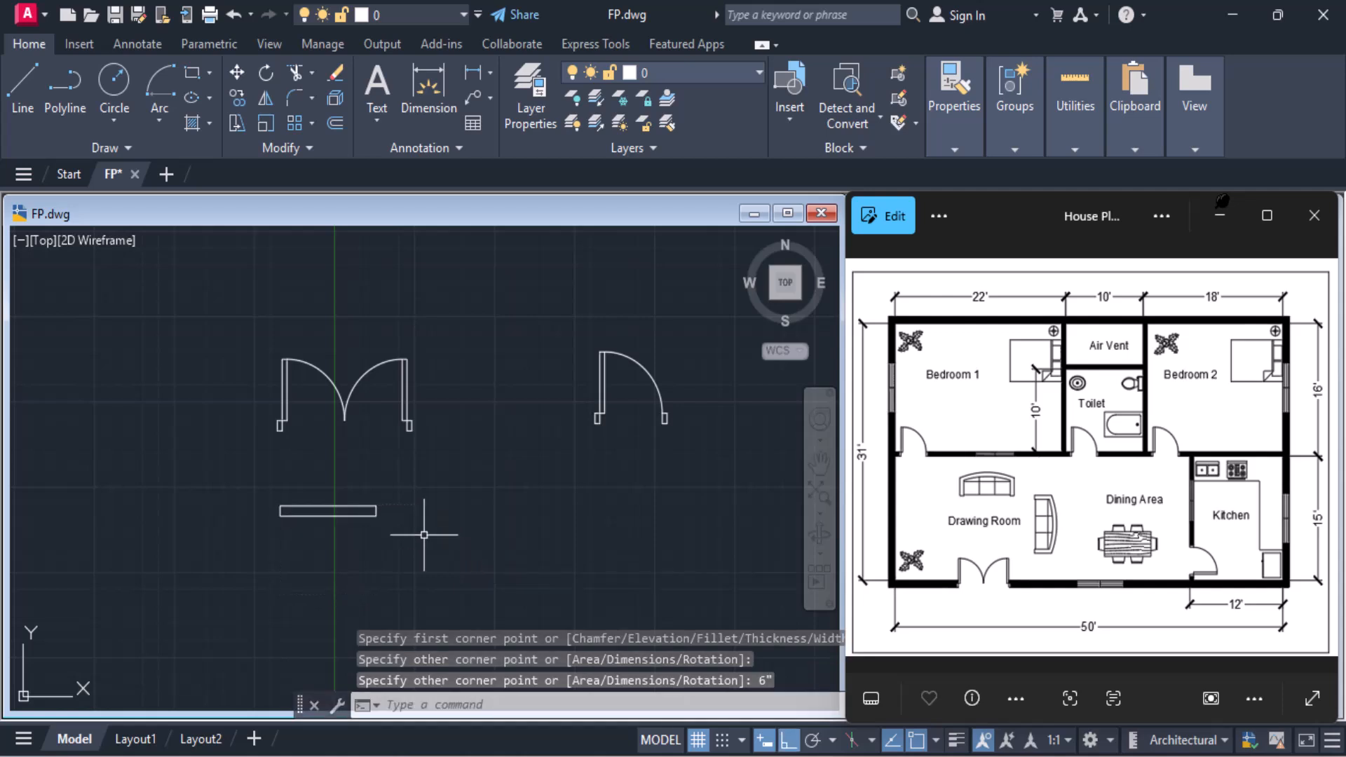
# Explode the 5' by 6" rectangle into separate lines
pyautogui.scroll(2, 286, 497)
pyautogui.scroll(2, 286, 497)
pyautogui.click(299, 519)
pyautogui.write('X')
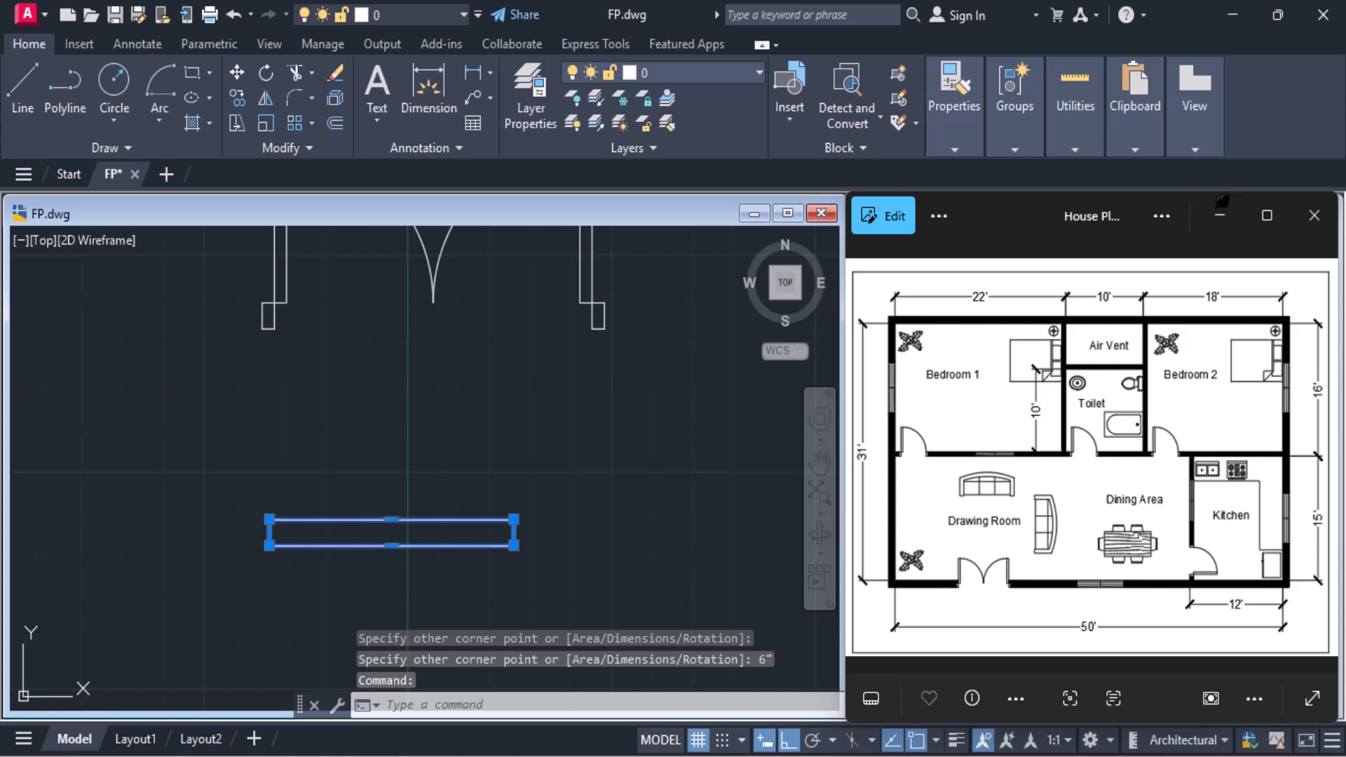
pyautogui.press('Return')
# Offset the top and bottom edges of the 5' by 6" rectangle inward by 1"
pyautogui.write('o')
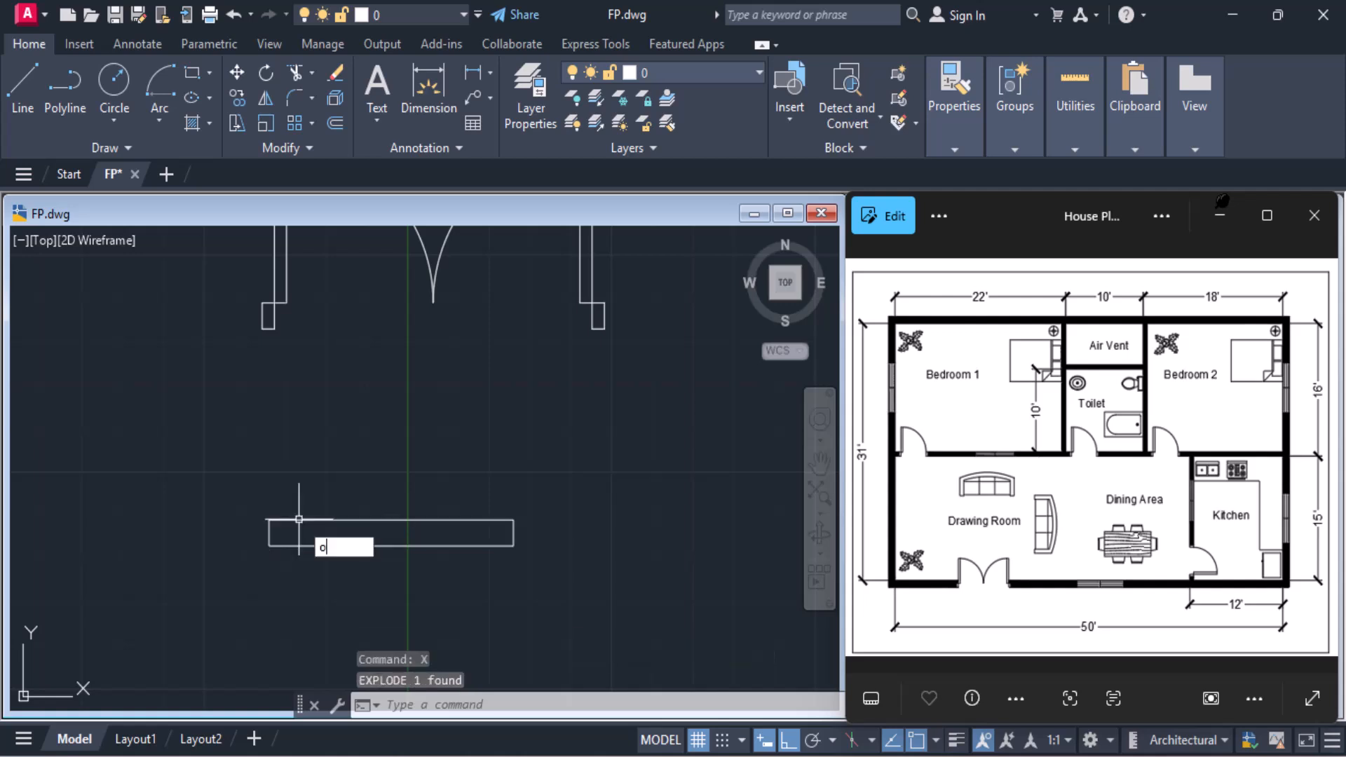
pyautogui.press('Return')
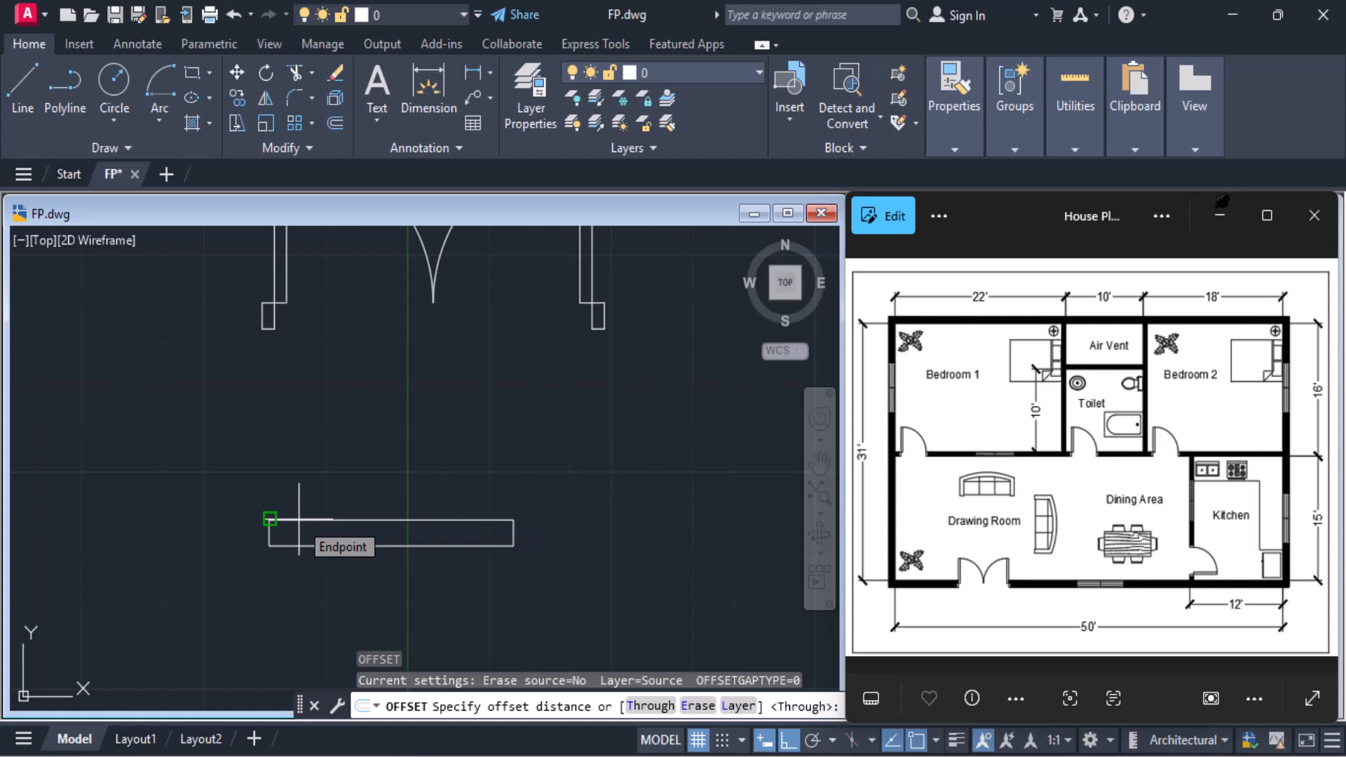
pyautogui.write('1')
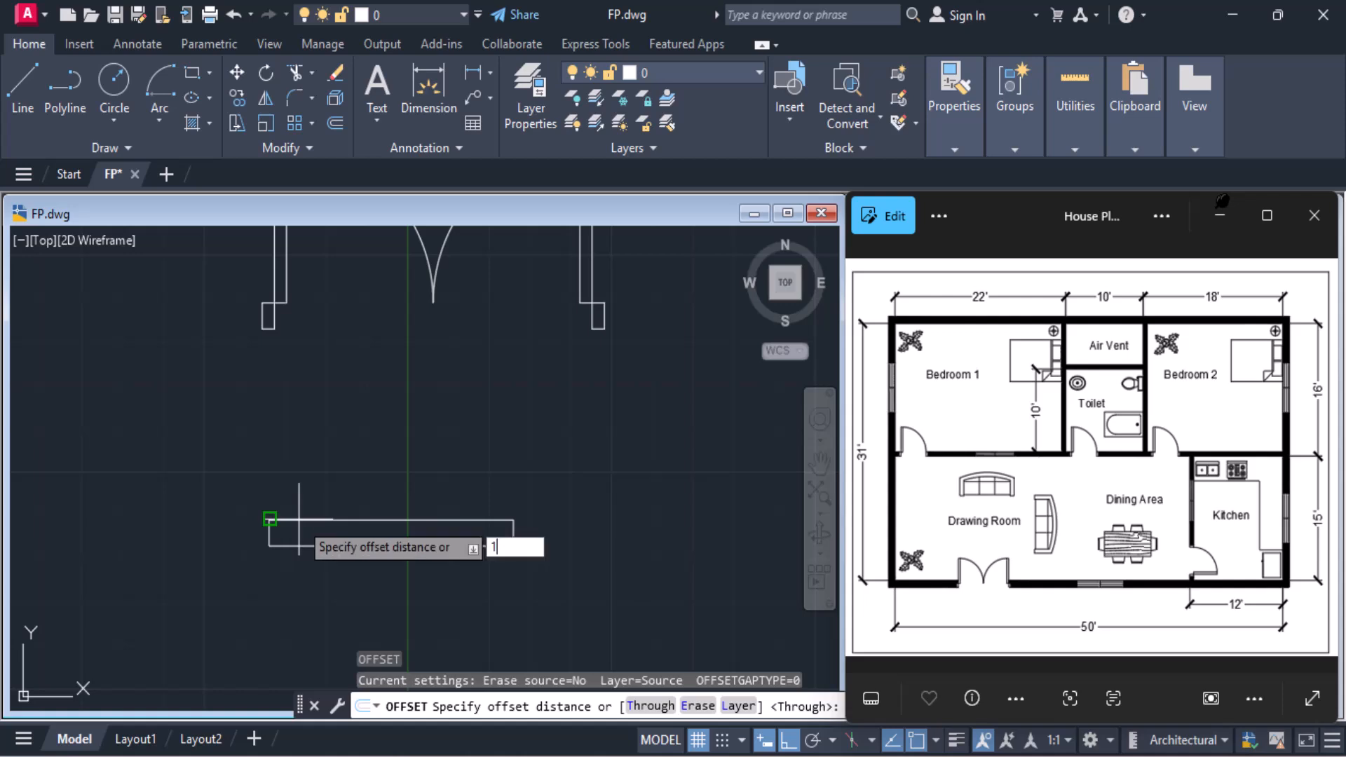
pyautogui.press('Return')
pyautogui.scroll(3, 298, 520)
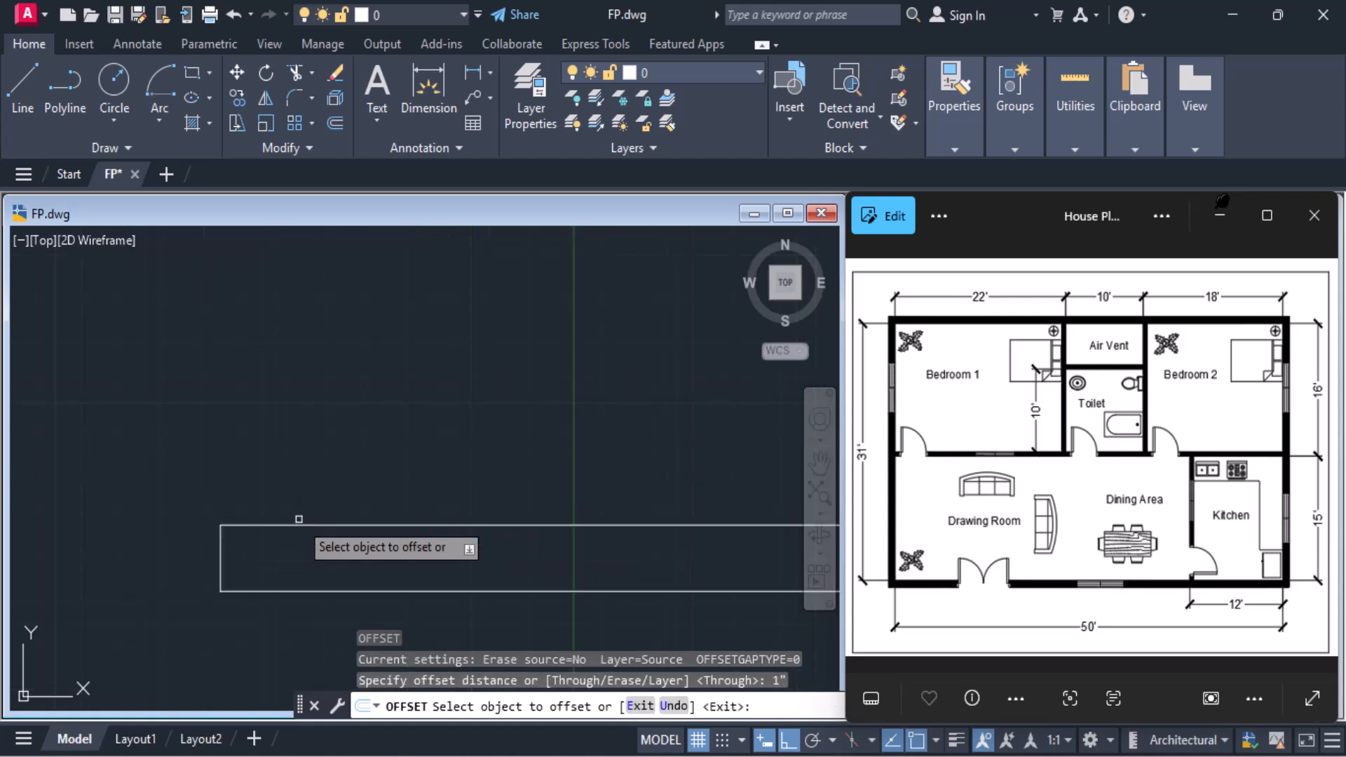
pyautogui.click(315, 526)
pyautogui.click(321, 548)
pyautogui.click(312, 592)
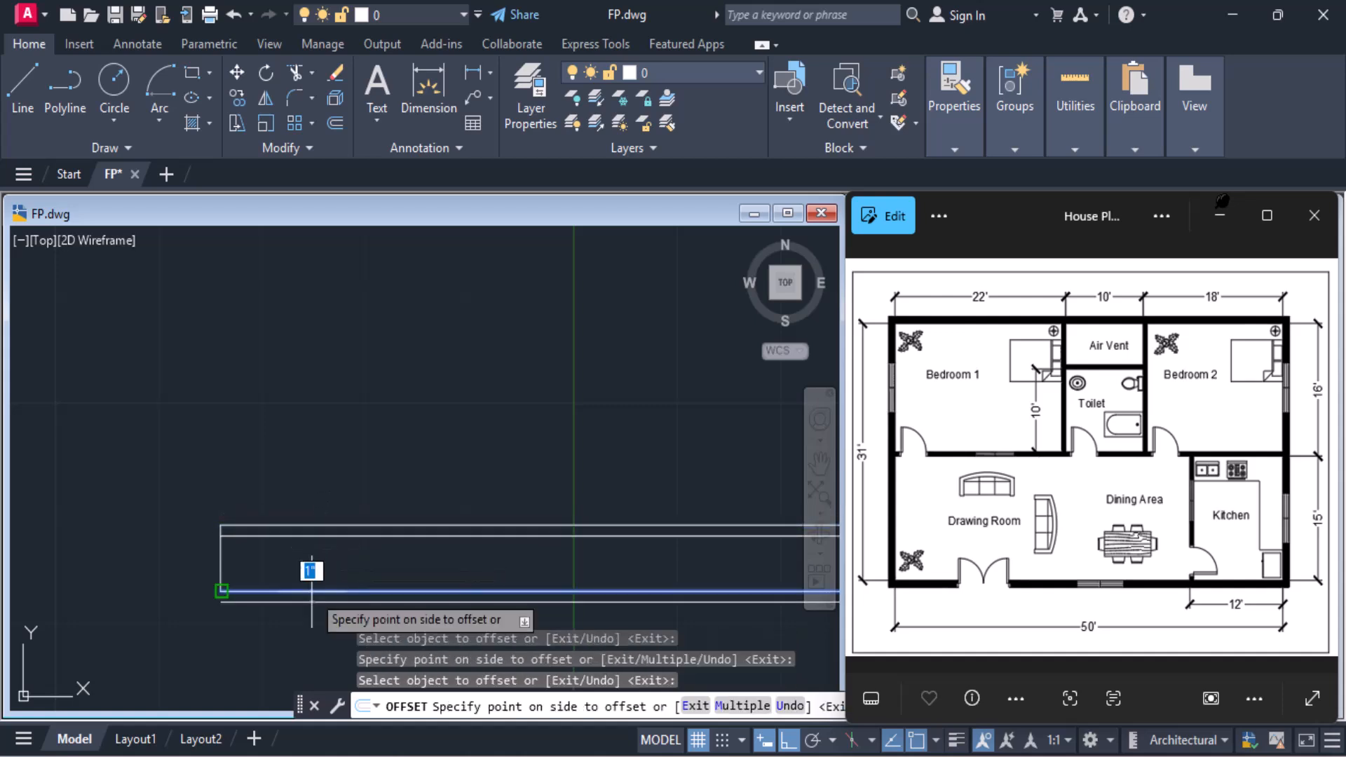
pyautogui.click(312, 571)
pyautogui.moveTo(314, 574); pyautogui.dragTo(122, 528, button='middle')
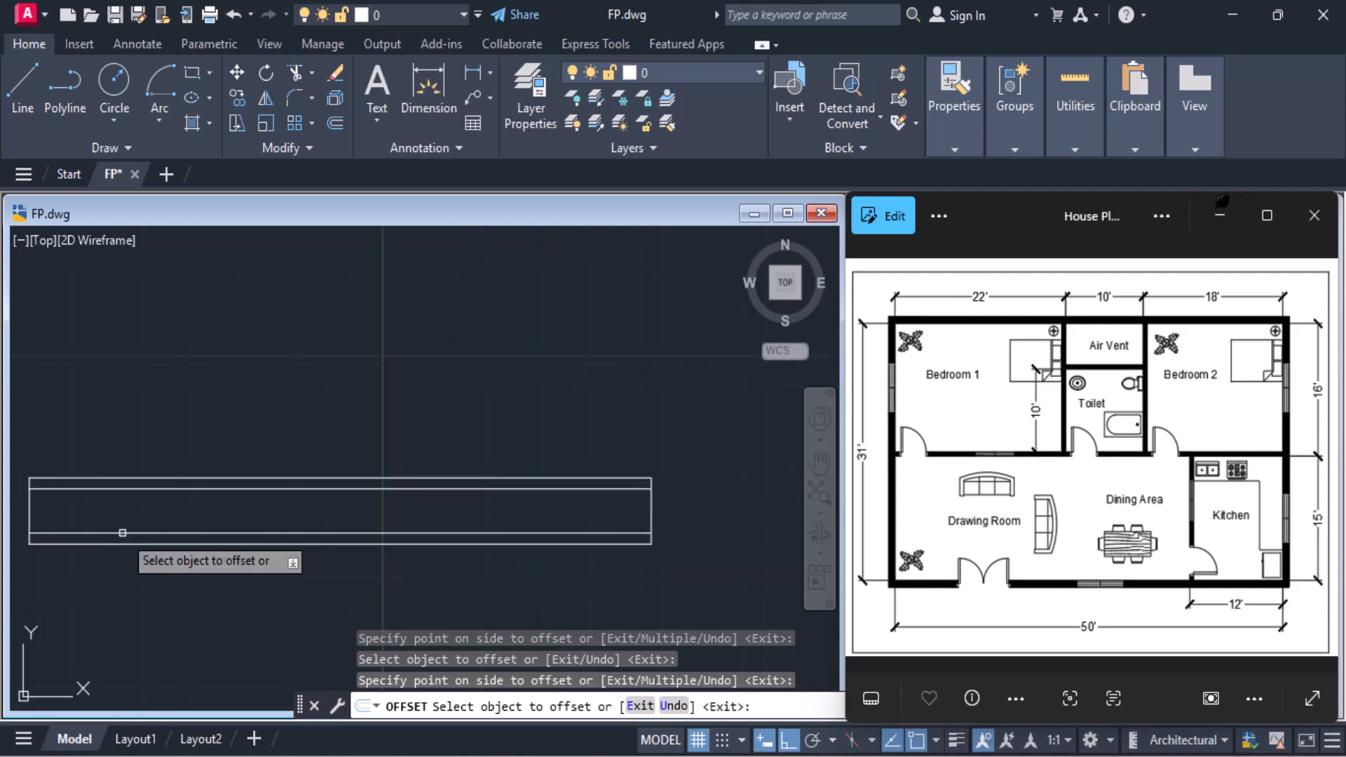
pyautogui.press('Return')
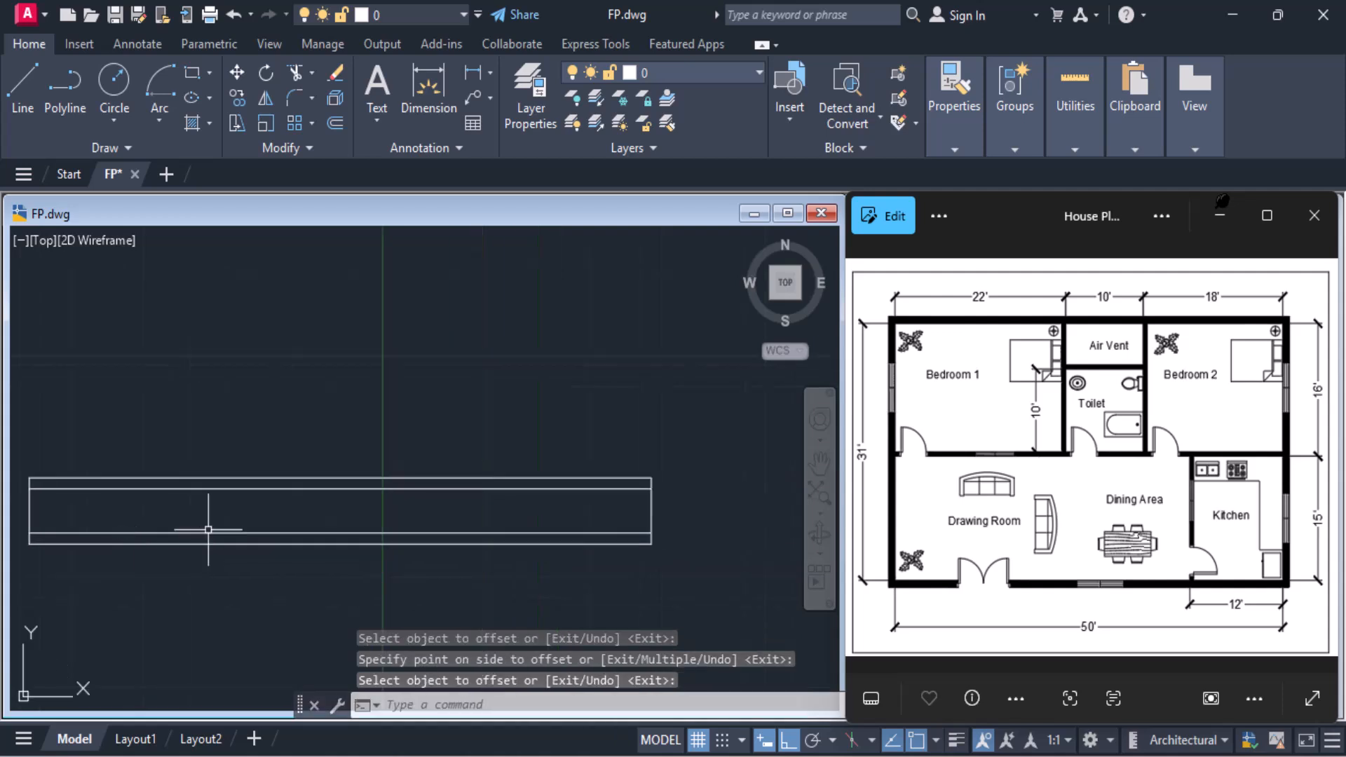
# Draw a vertical line joining the midpoints of the two inner lines of the 5' window
pyautogui.write('L')
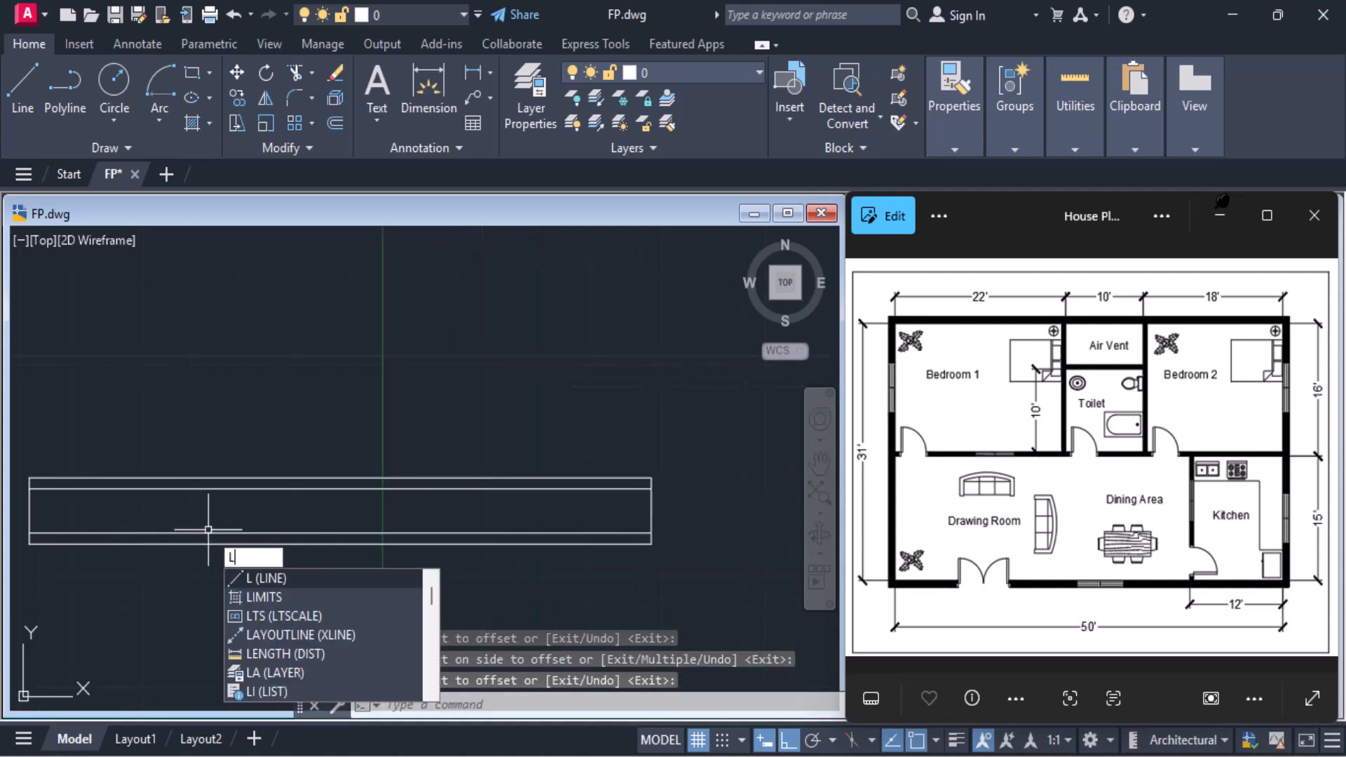
pyautogui.press('Return')
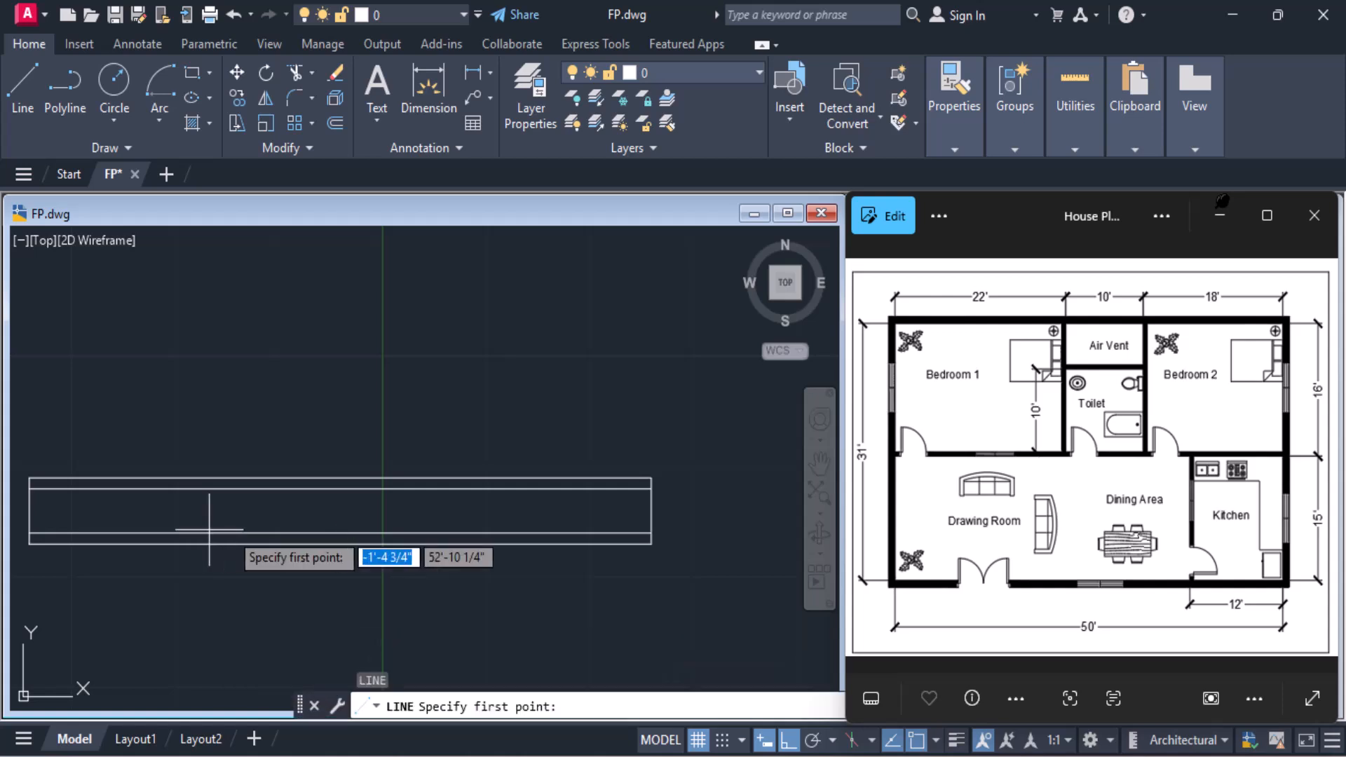
pyautogui.click(340, 533)
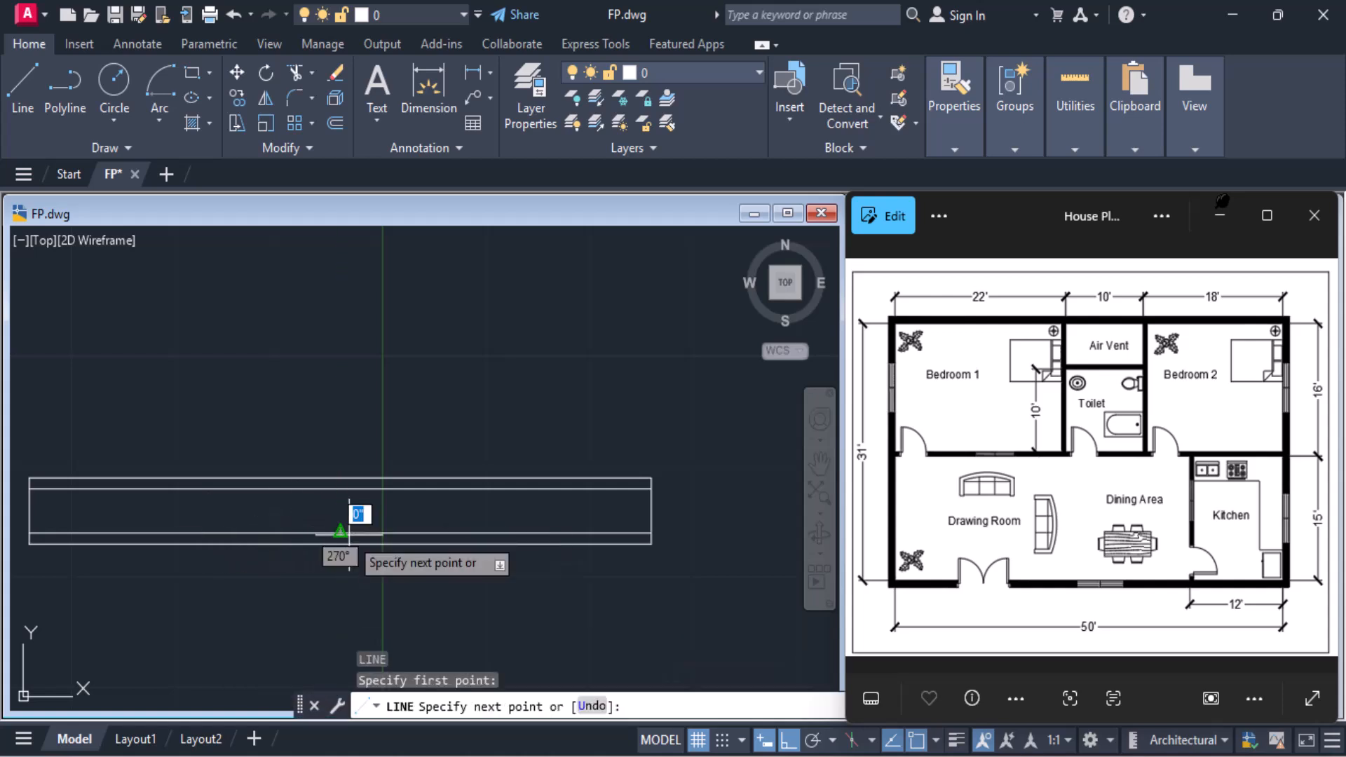
pyautogui.click(340, 488)
pyautogui.press('Return')
# Draw a 6' by 10" rectangle to the right of the 5' window, below the doors
pyautogui.scroll(-4, 390, 497)
pyautogui.scroll(-2, 395, 497)
pyautogui.moveTo(394, 497); pyautogui.dragTo(238, 508, button='middle')
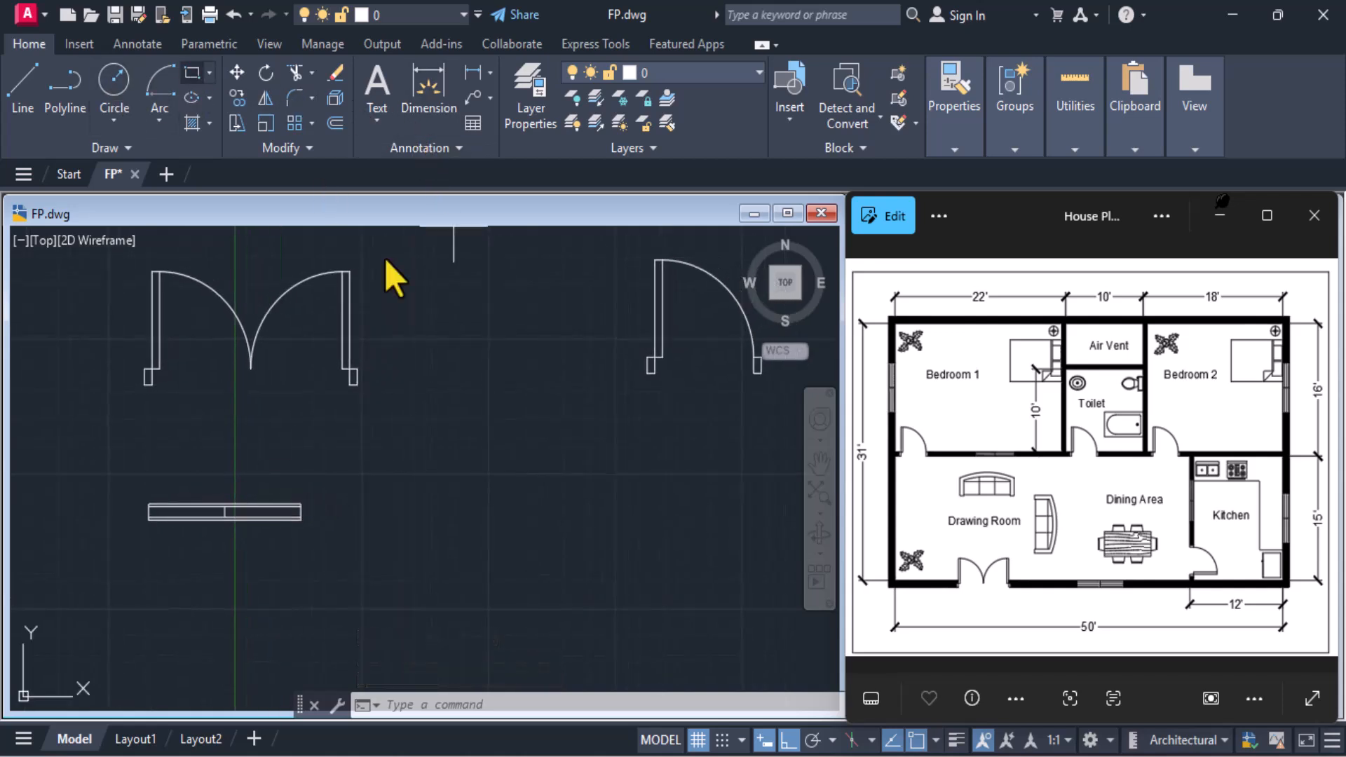
pyautogui.click(191, 72)
pyautogui.click(424, 475)
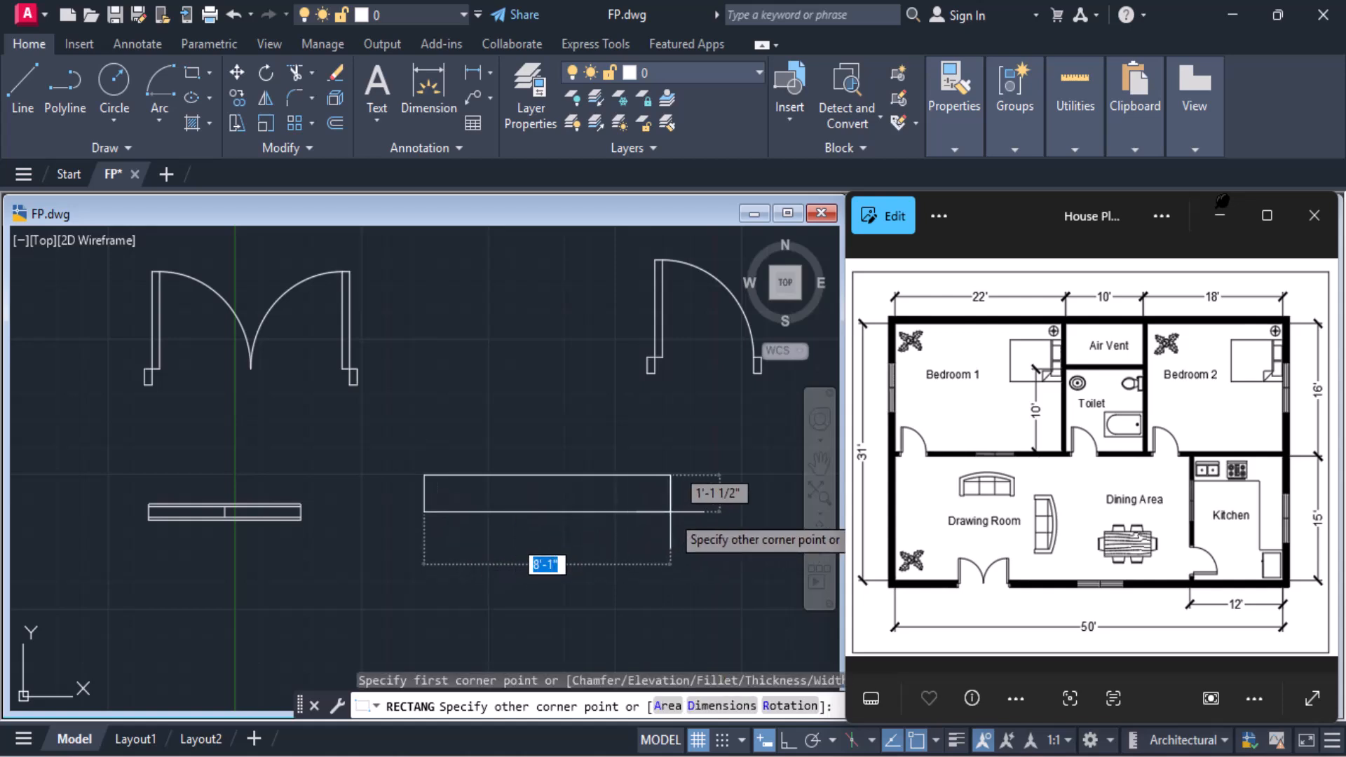
pyautogui.write('6')
pyautogui.press('Tab')
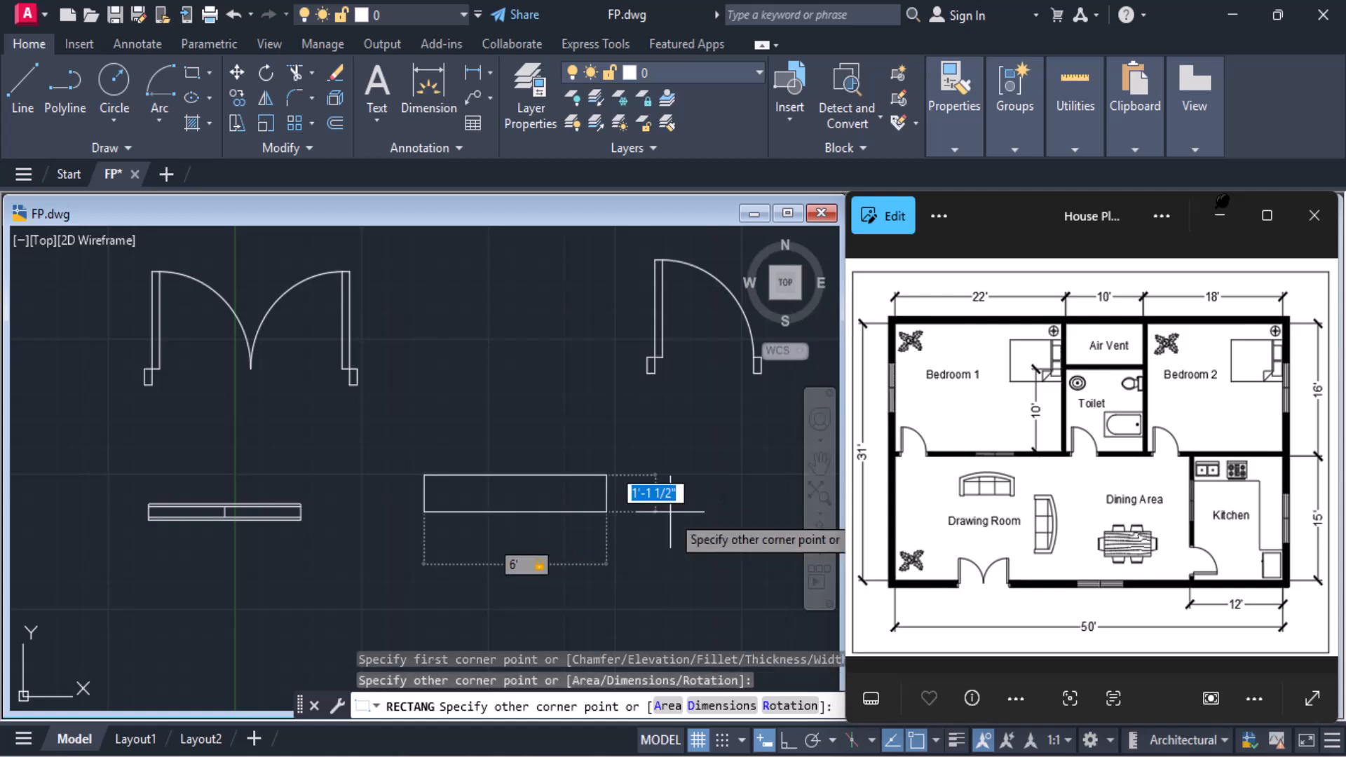
pyautogui.write('10')
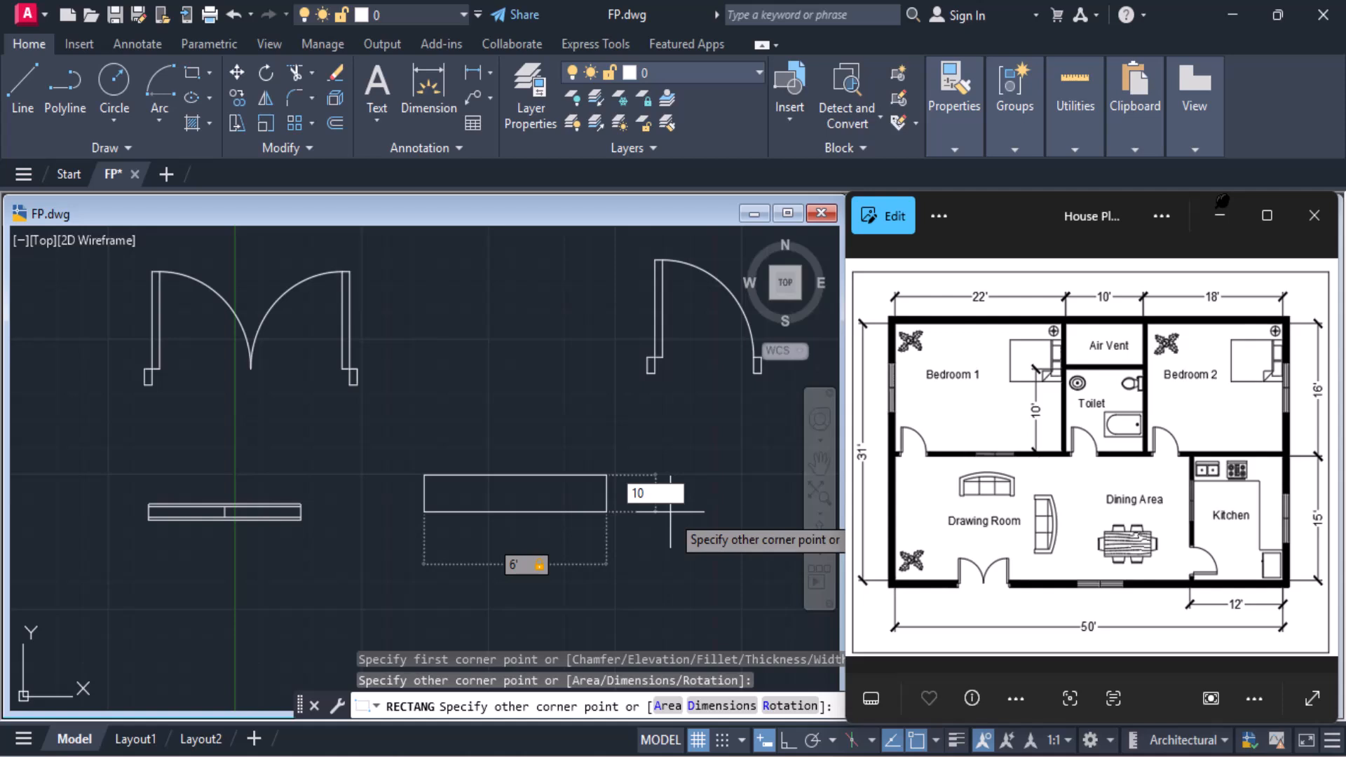
pyautogui.press('Return')
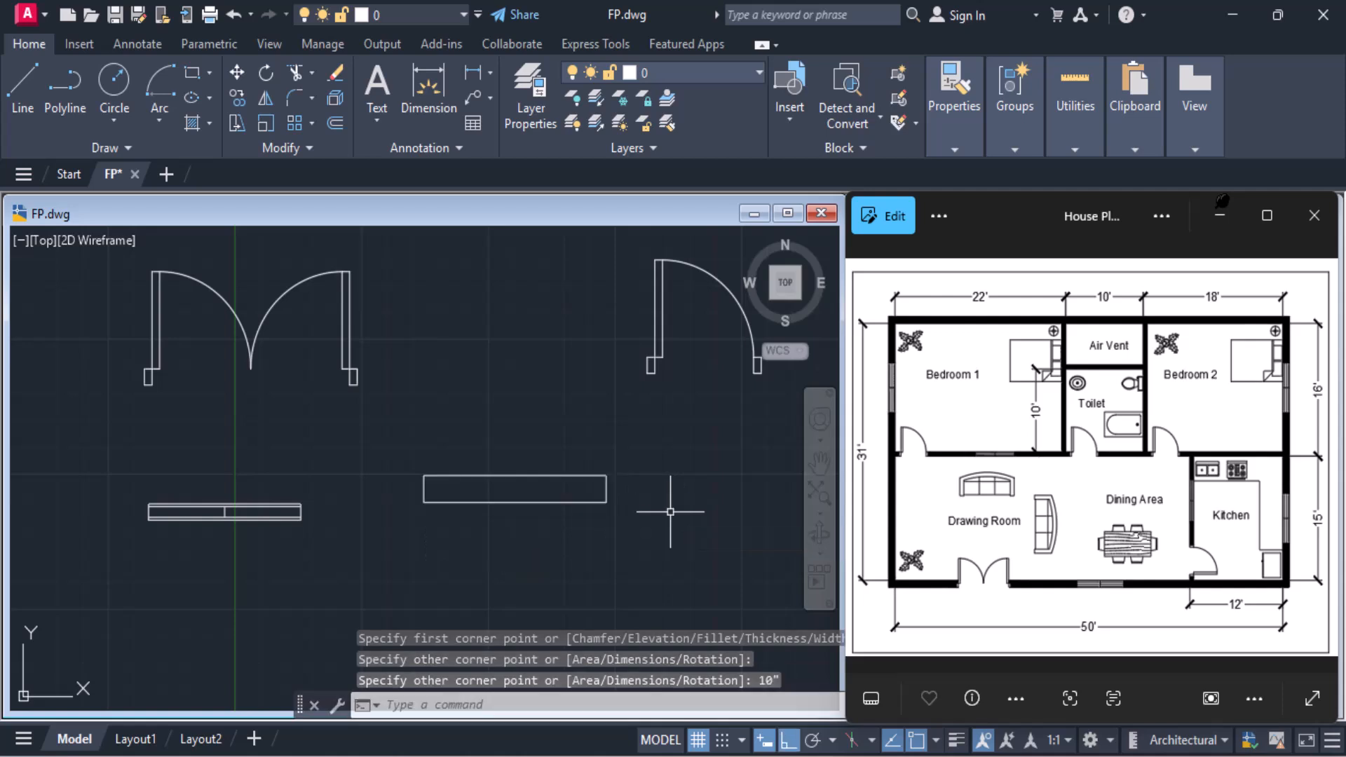
# Explode the 6' by 10" rectangle into separate lines
pyautogui.write('x')
pyautogui.press('Return')
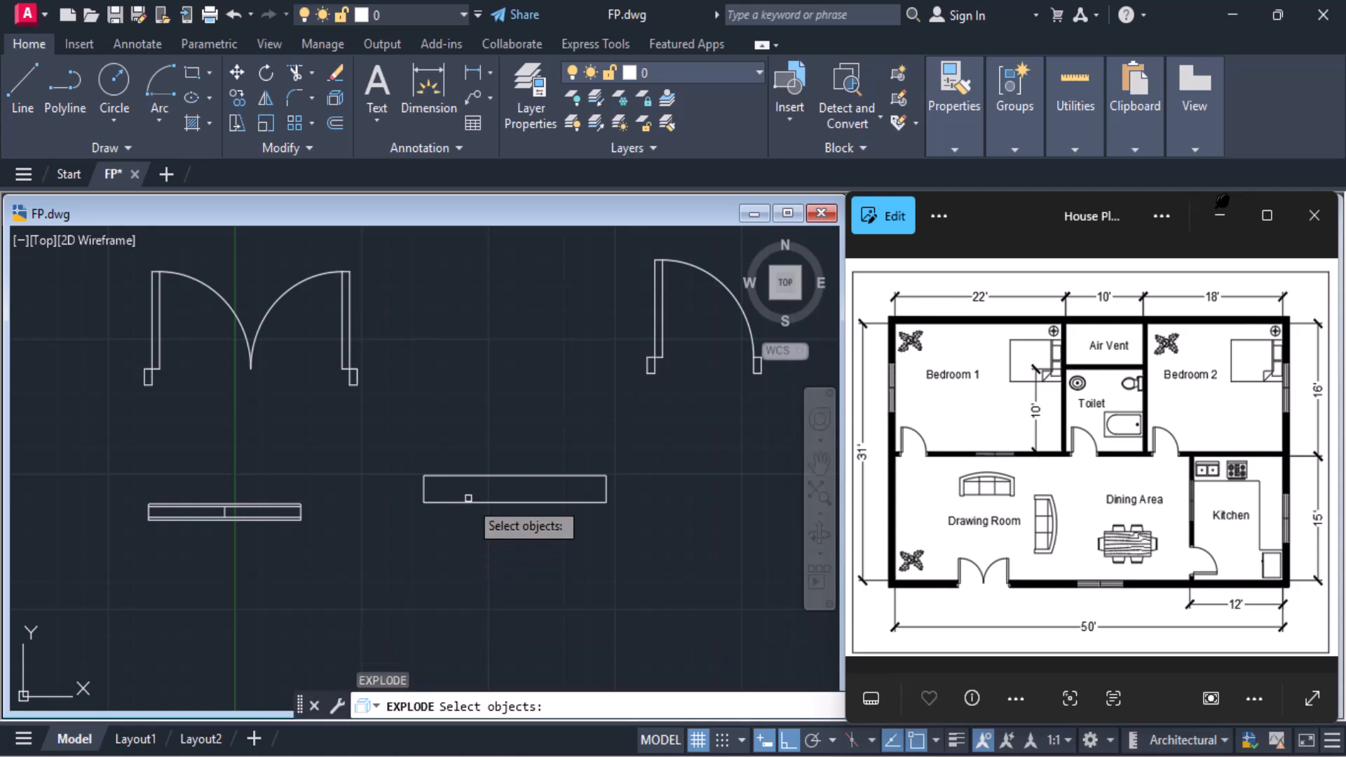
pyautogui.click(465, 501)
pyautogui.press('Return')
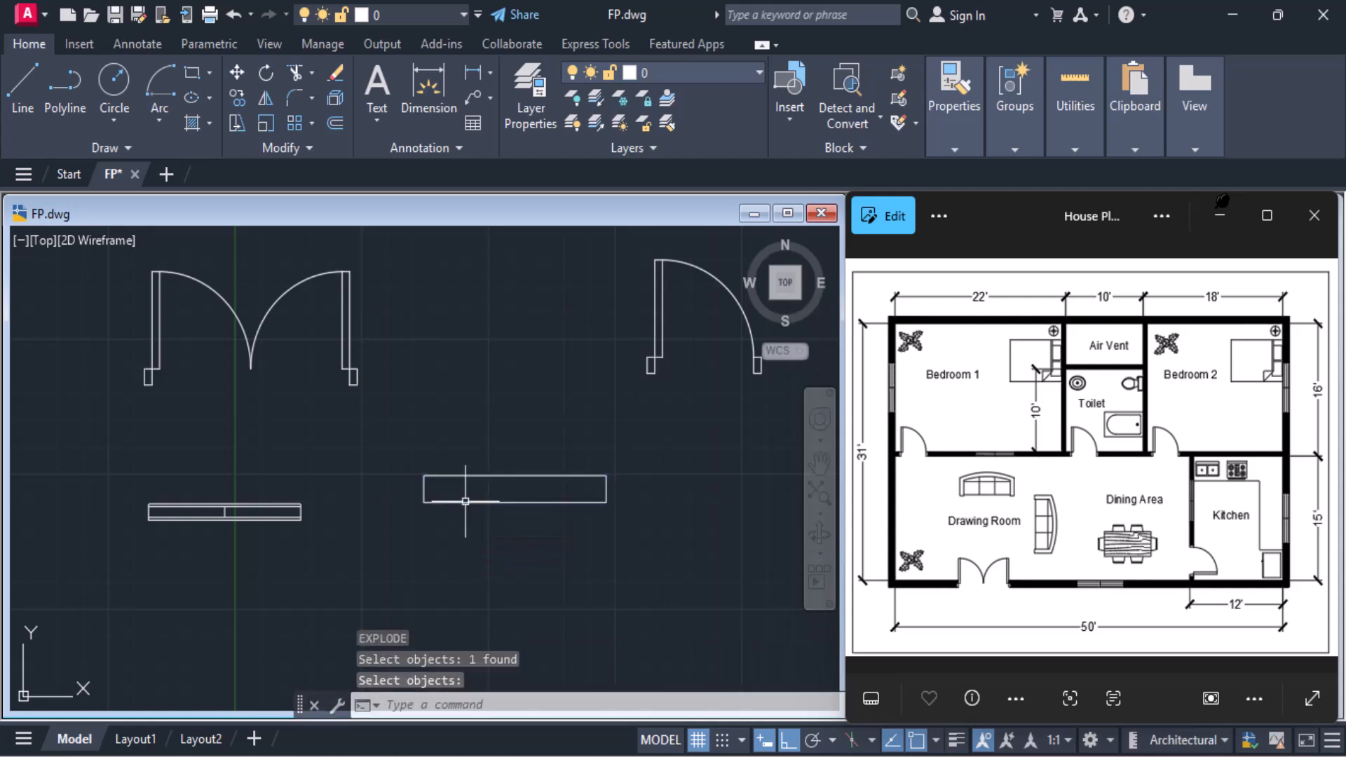
# Offset the top and bottom edges of the 6' by 10" rectangle inward by 2"
pyautogui.write('o')
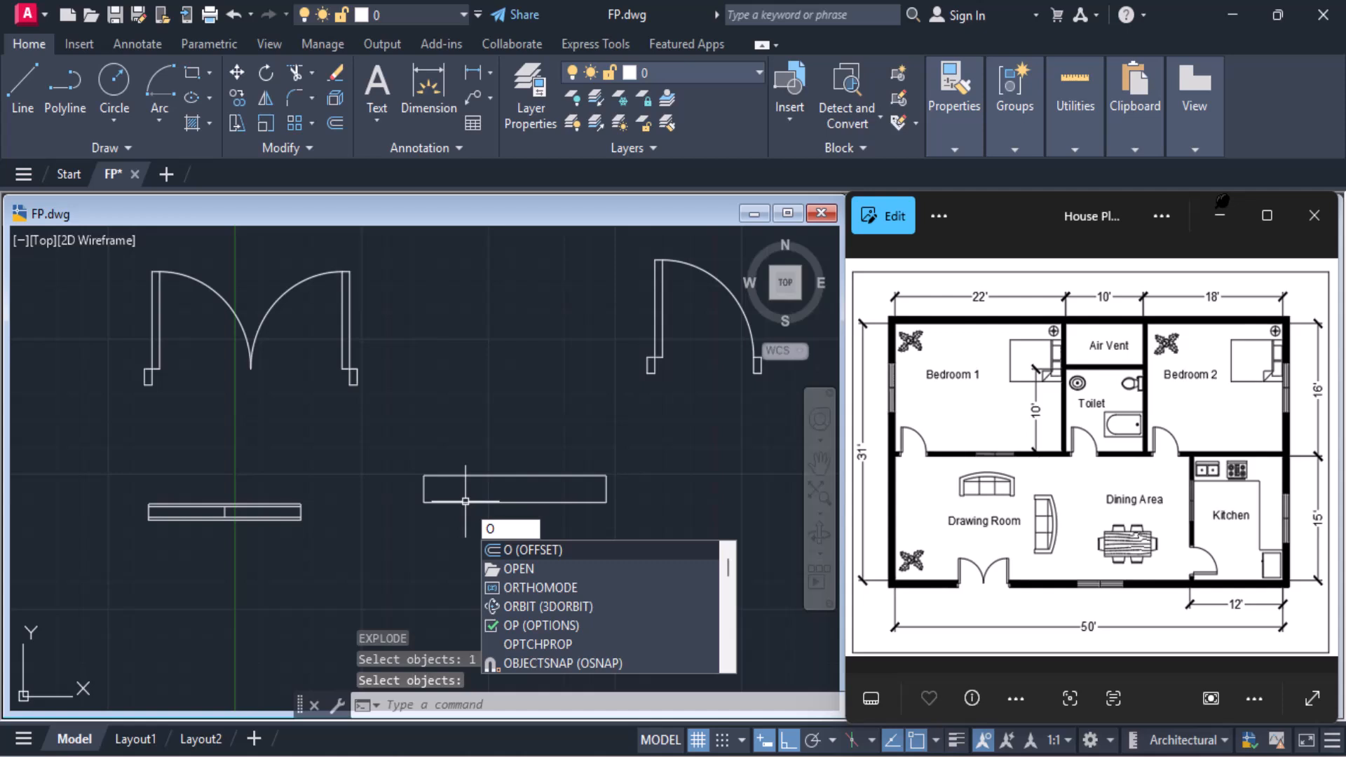
pyautogui.press('Return')
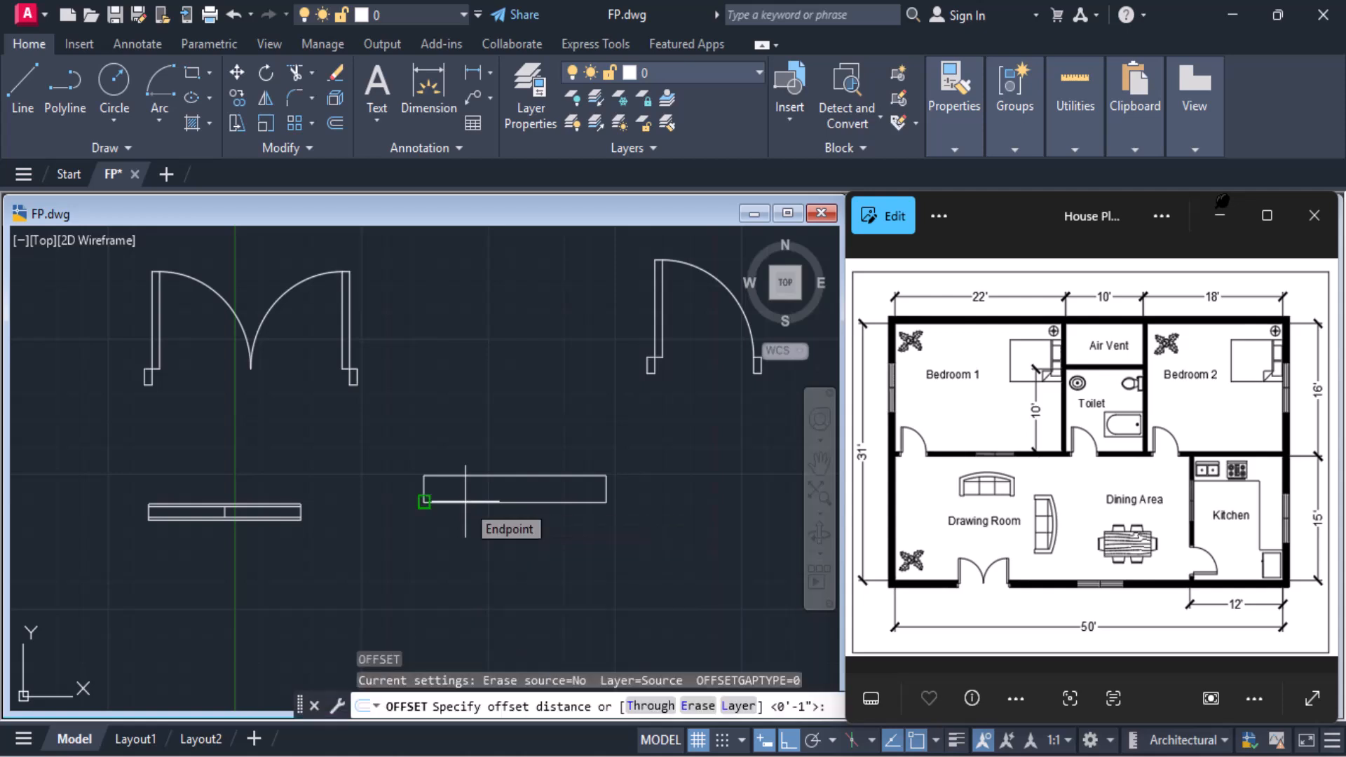
pyautogui.write('2"')
pyautogui.press('Return')
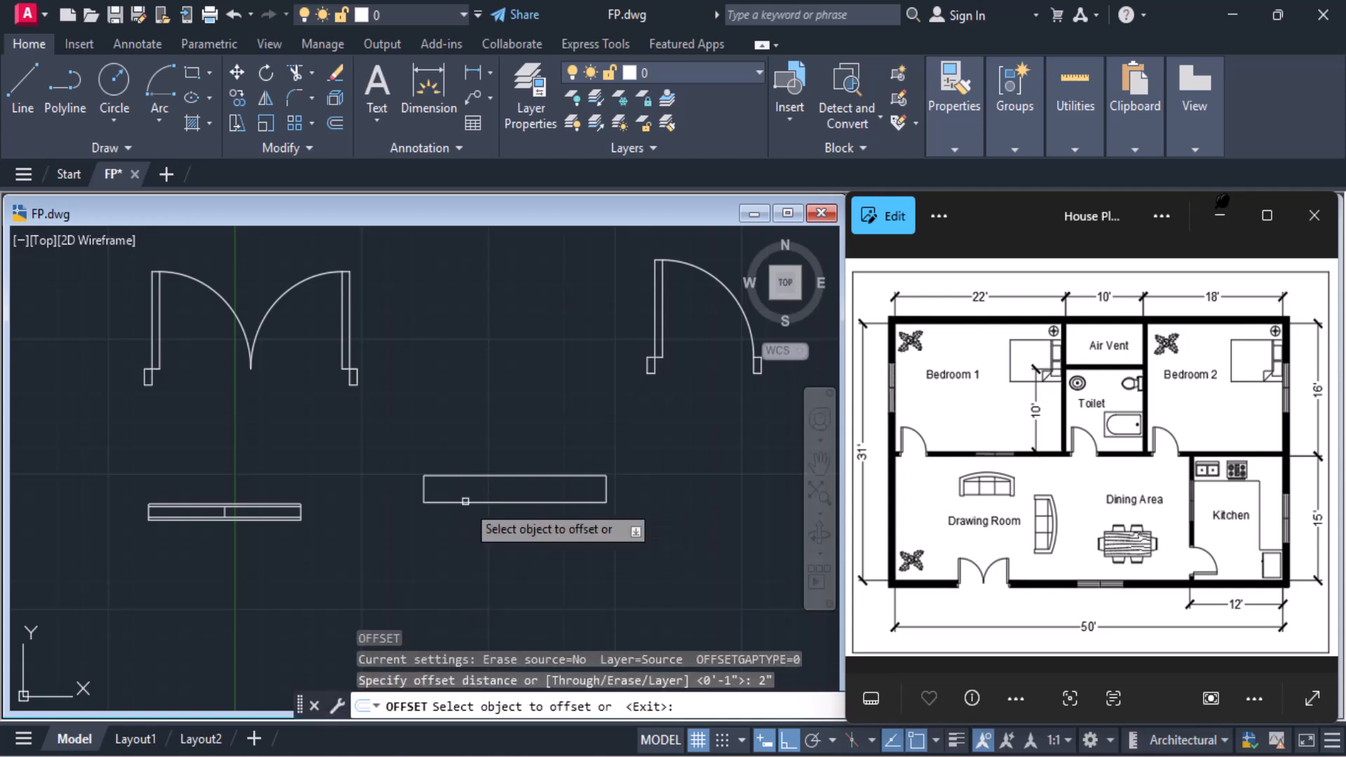
pyautogui.scroll(3, 462, 491)
pyautogui.scroll(2, 460, 481)
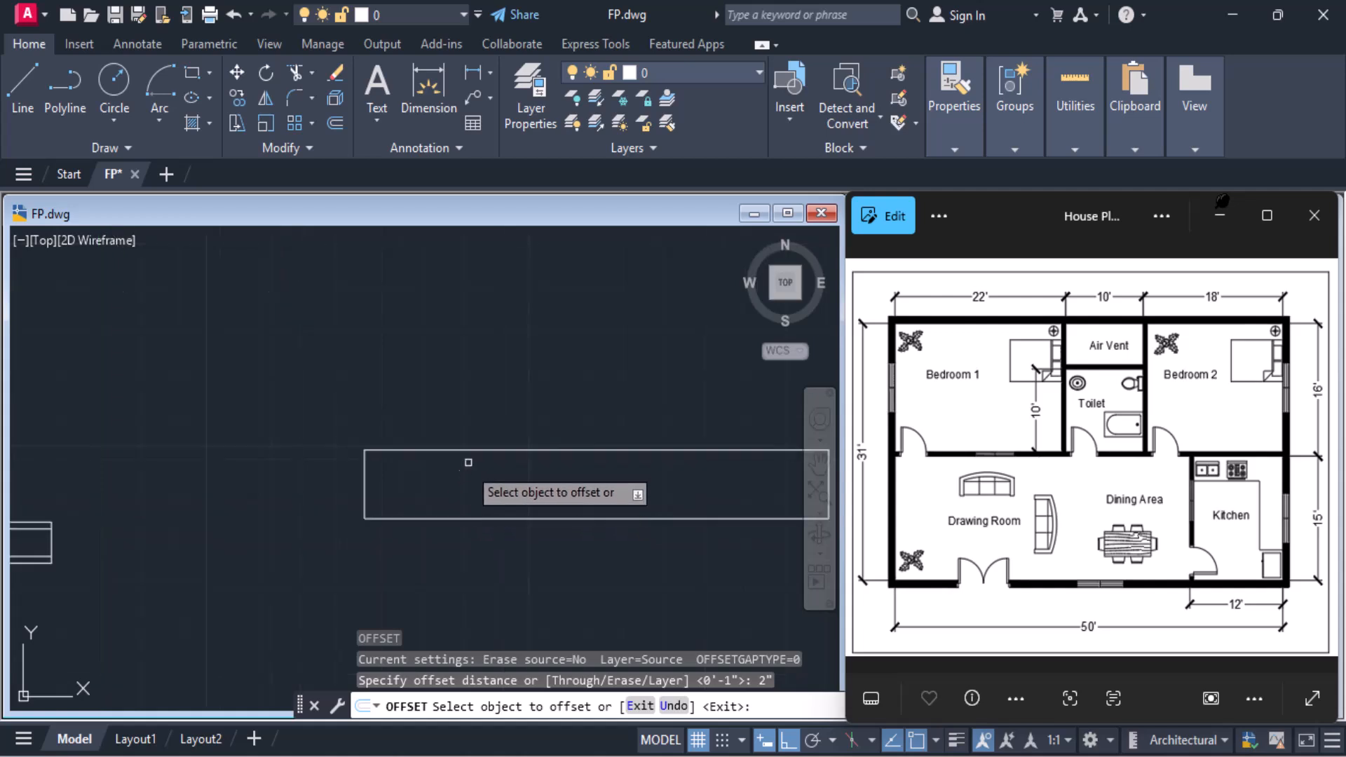
pyautogui.click(469, 450)
pyautogui.click(457, 479)
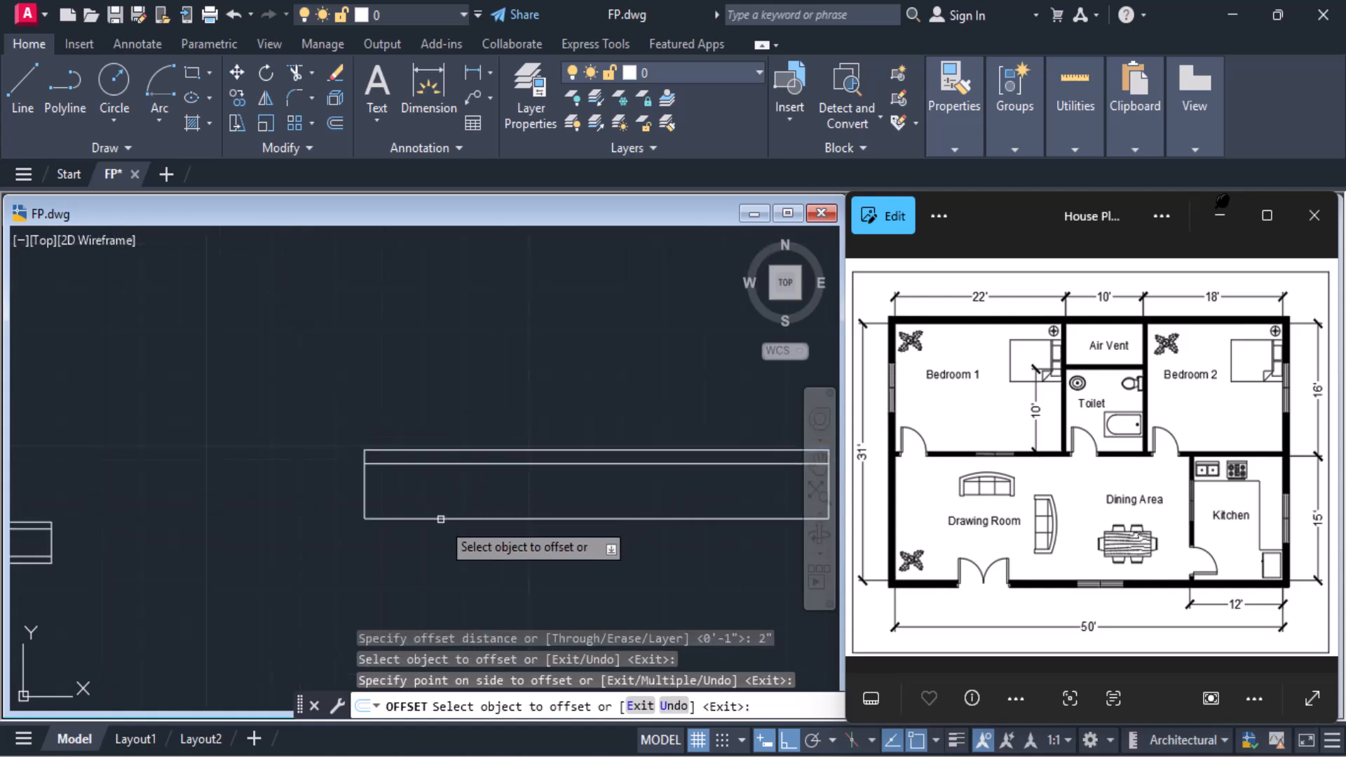
pyautogui.click(445, 518)
pyautogui.click(444, 493)
pyautogui.moveTo(444, 494); pyautogui.dragTo(269, 535, button='middle')
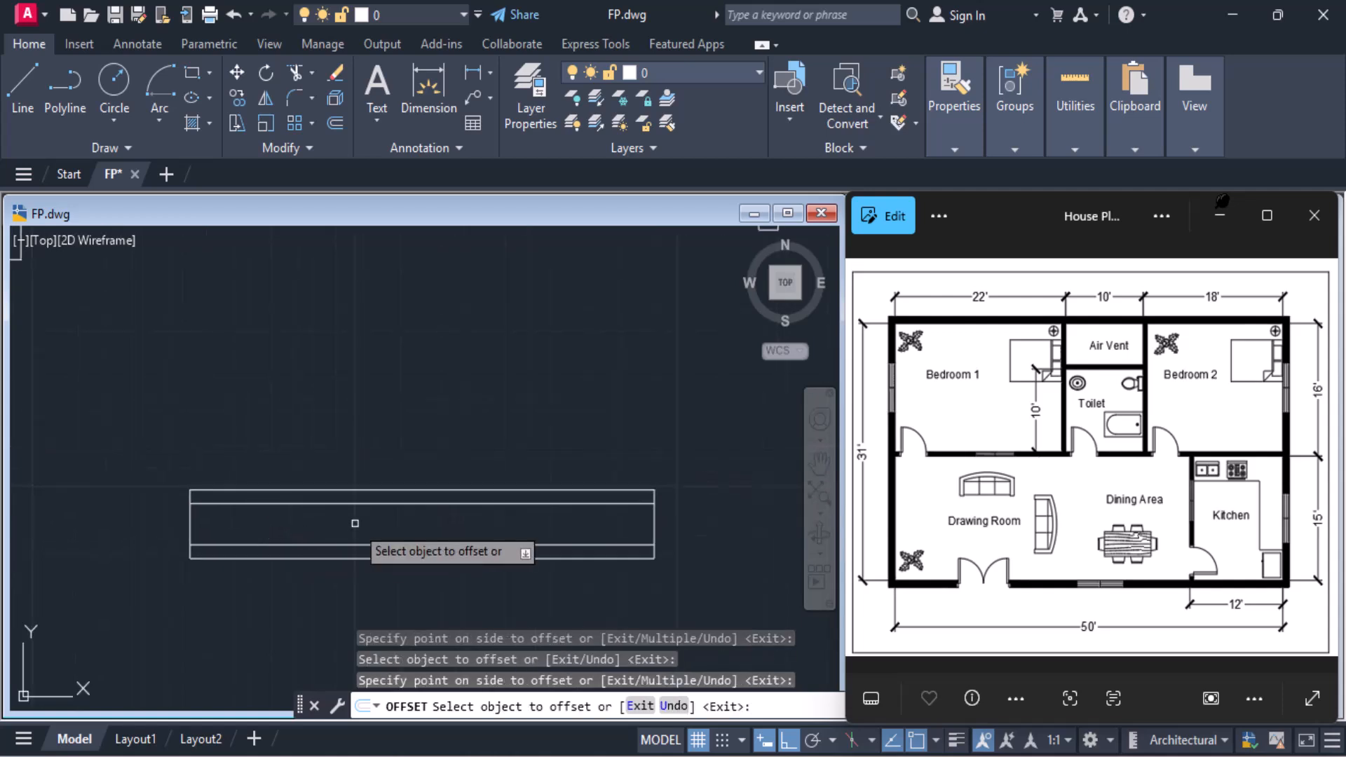
pyautogui.press('Return')
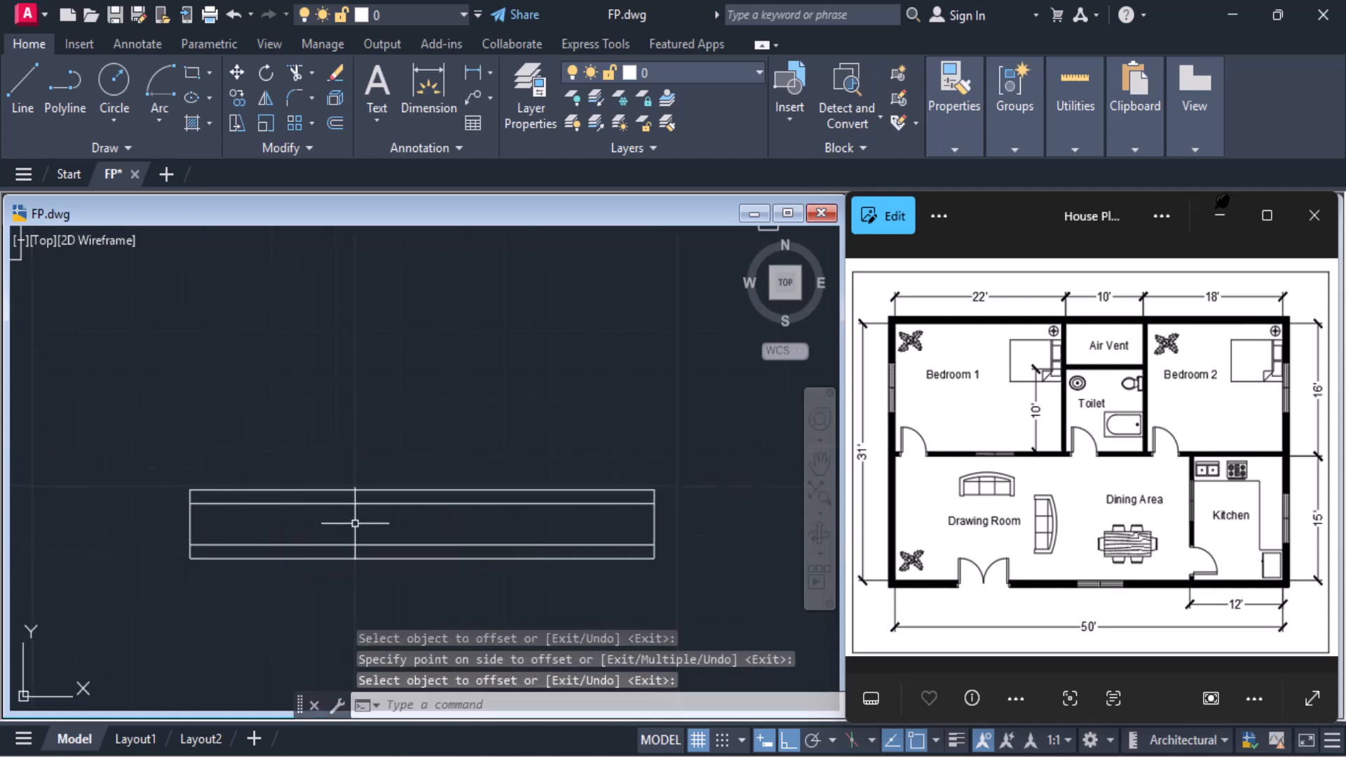
# Draw a vertical line joining the midpoints of the two inner lines of the 6' window
pyautogui.write('l')
pyautogui.press('Return')
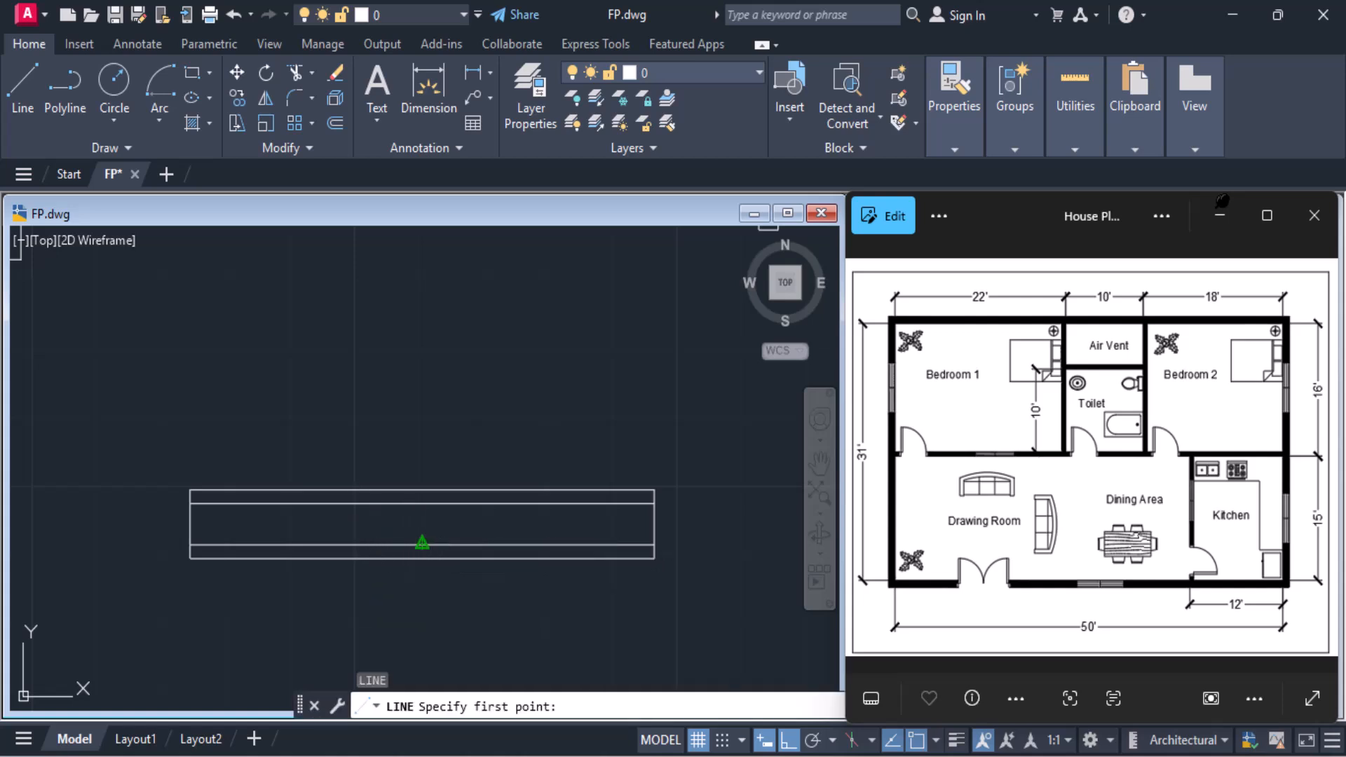
pyautogui.click(422, 544)
pyautogui.click(421, 503)
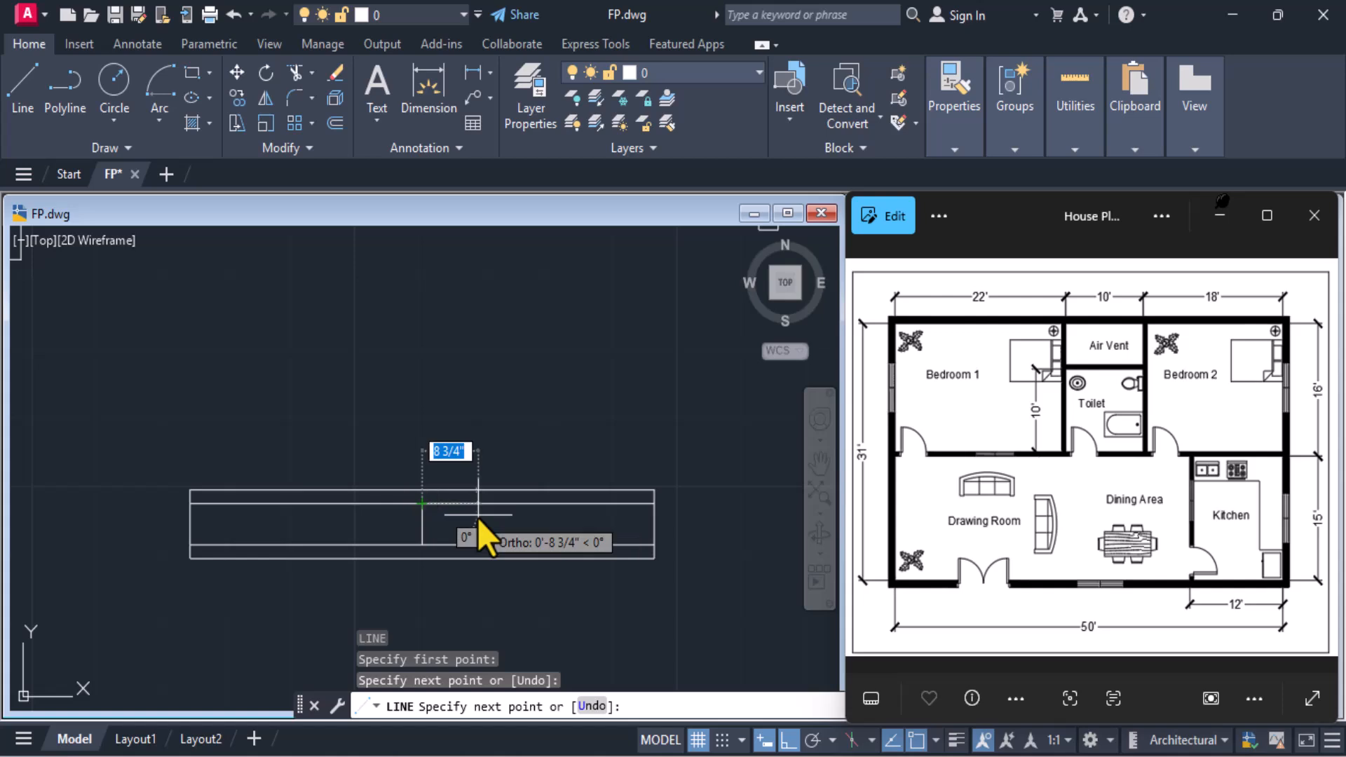
pyautogui.press('Return')
pyautogui.scroll(-4, 478, 518)
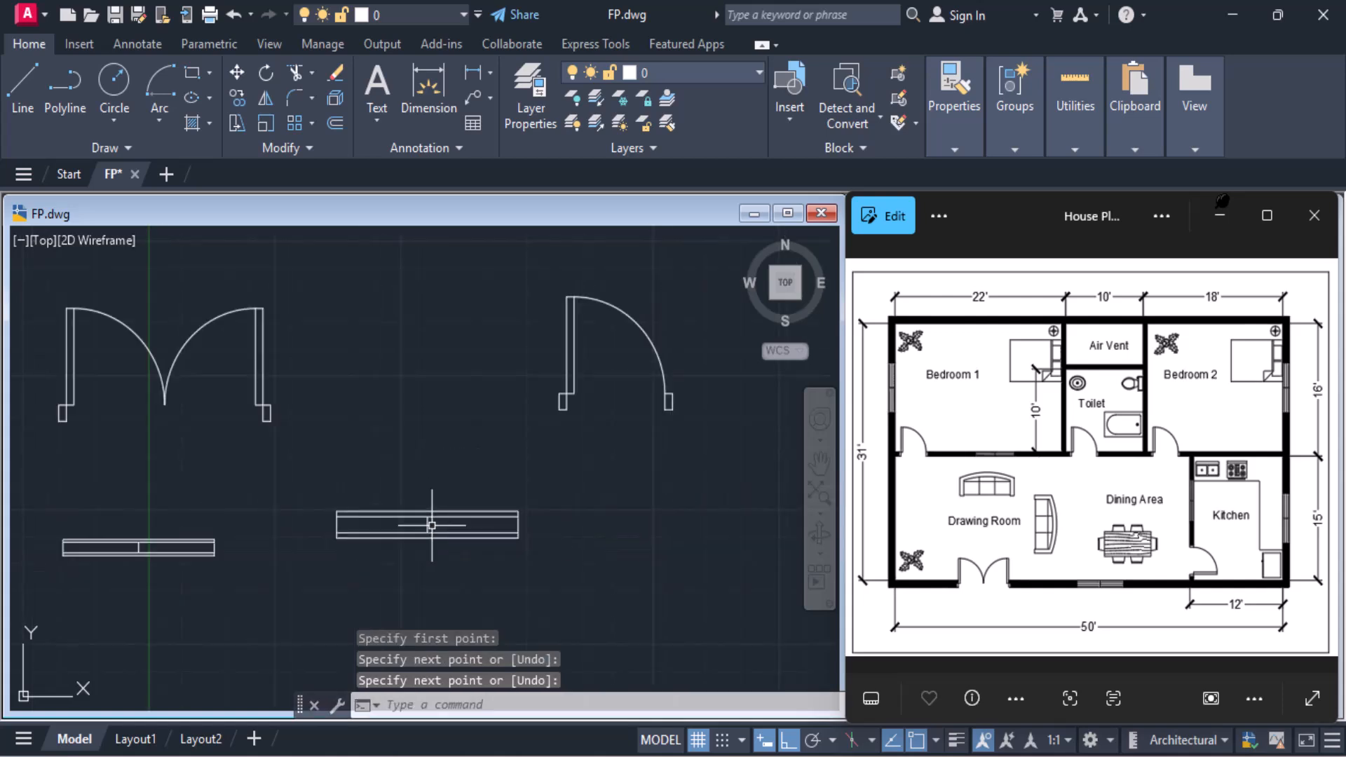
pyautogui.moveTo(309, 544); pyautogui.dragTo(436, 543, button='middle')
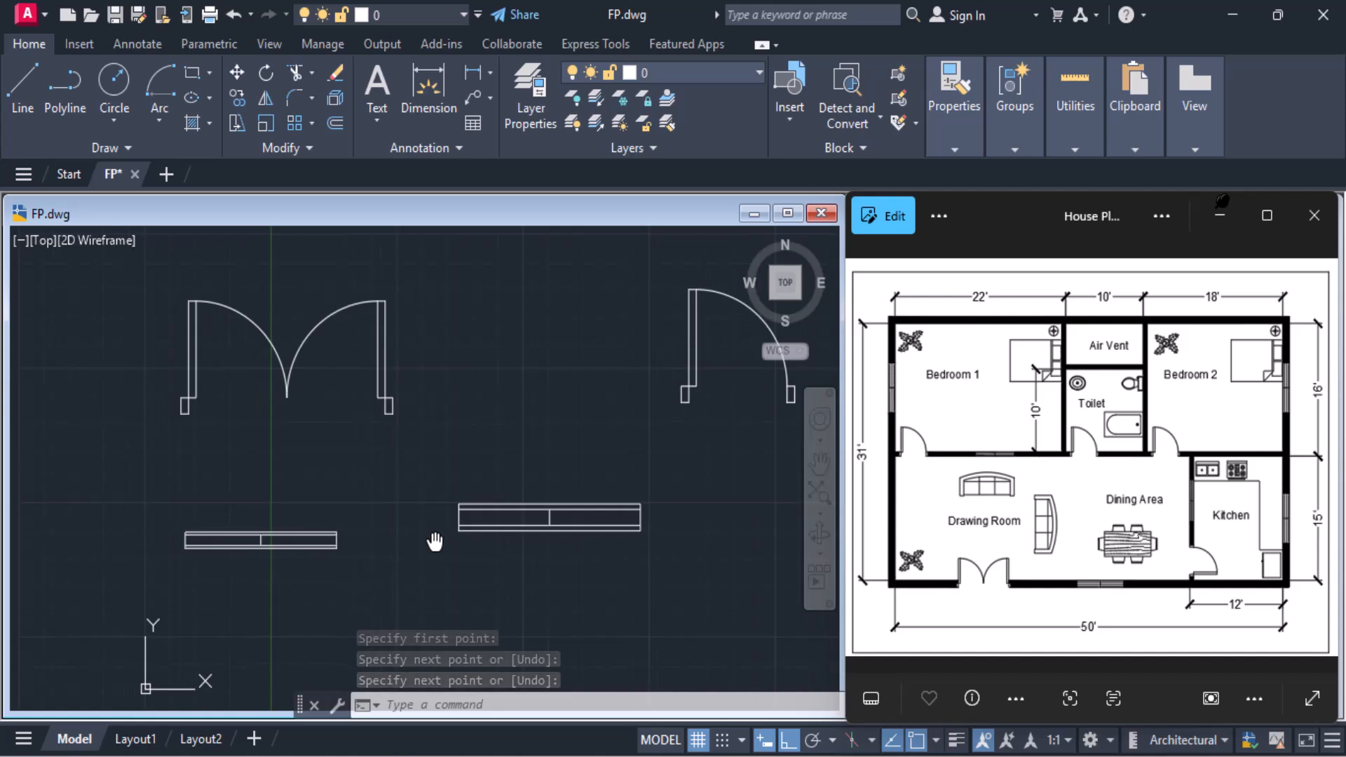
# Start a block definition from the 5' window's lines with its base point at the midpoint of the bottom edge
pyautogui.click(159, 498)
pyautogui.click(397, 581)
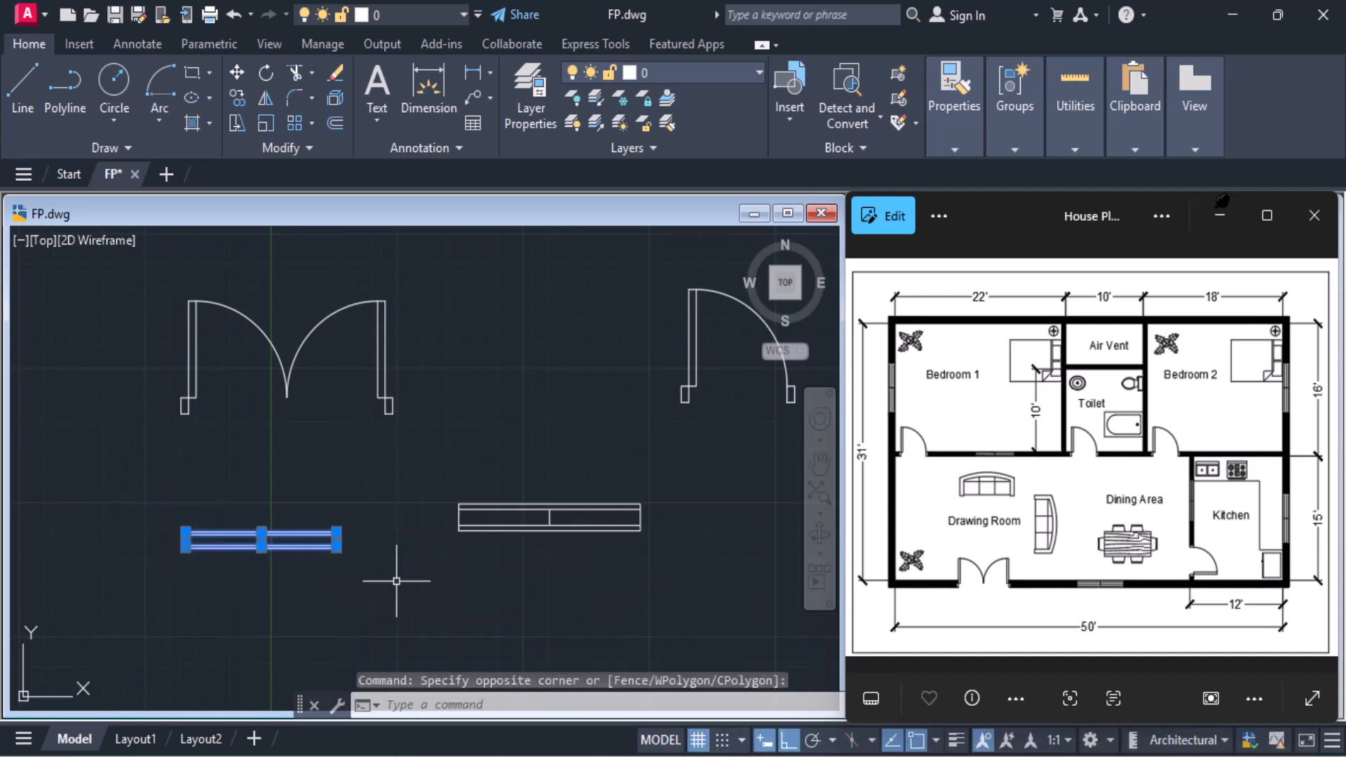
pyautogui.click(897, 75)
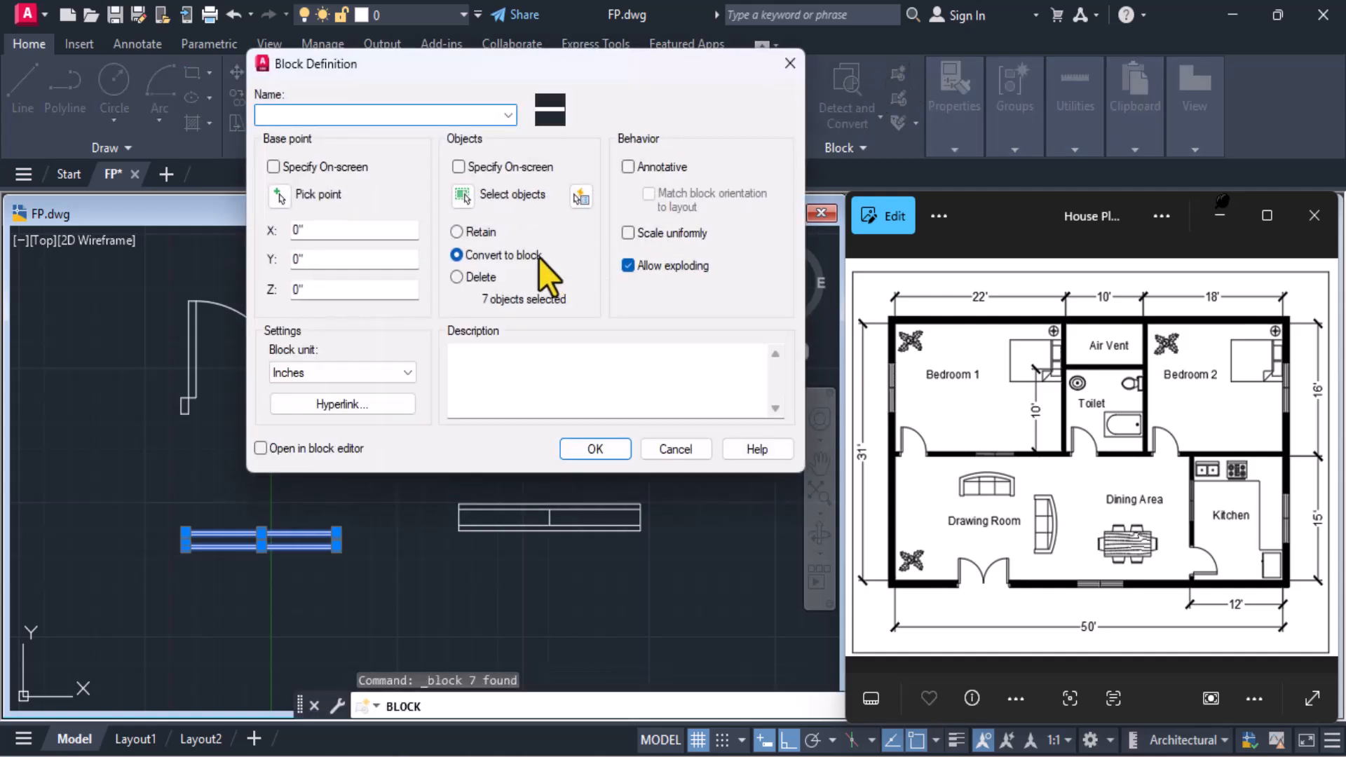
pyautogui.click(279, 197)
pyautogui.scroll(3, 295, 560)
pyautogui.scroll(3, 255, 554)
pyautogui.scroll(2, 347, 417)
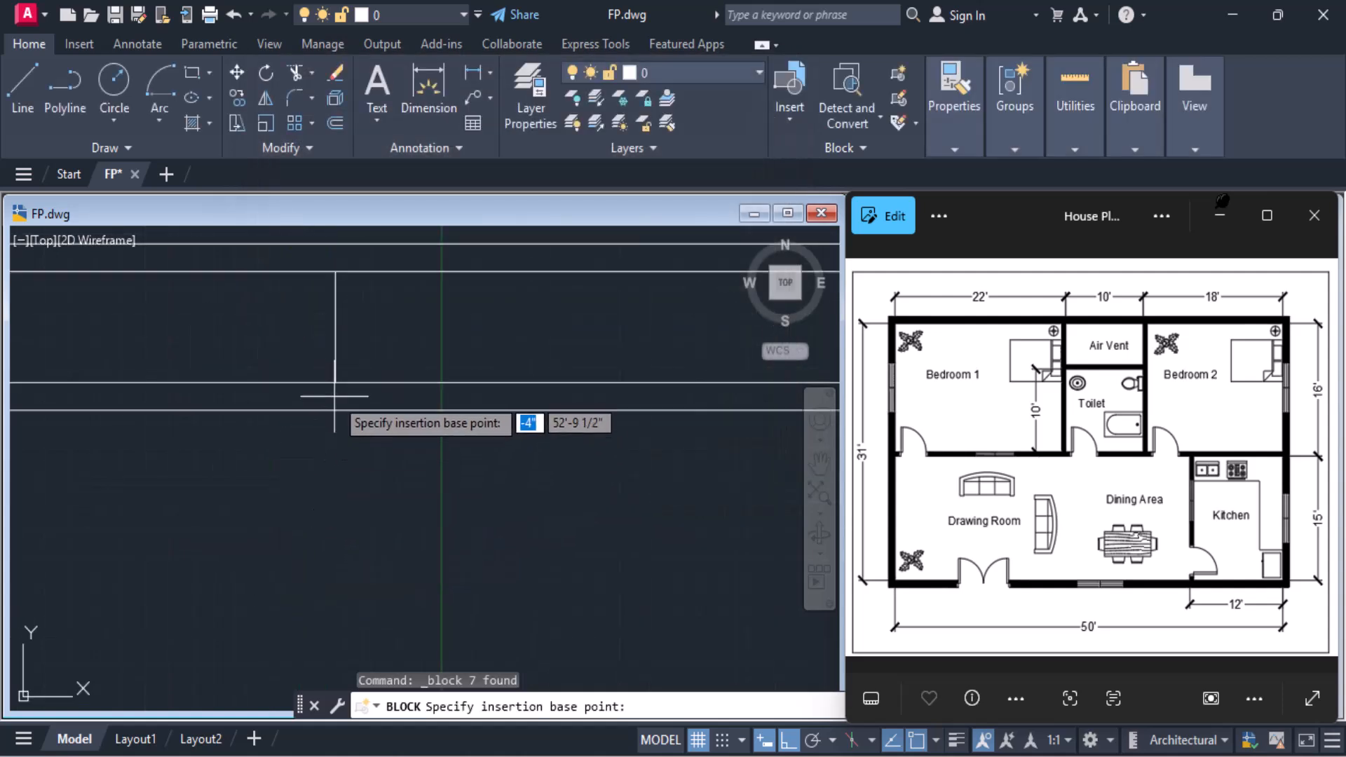
pyautogui.click(335, 409)
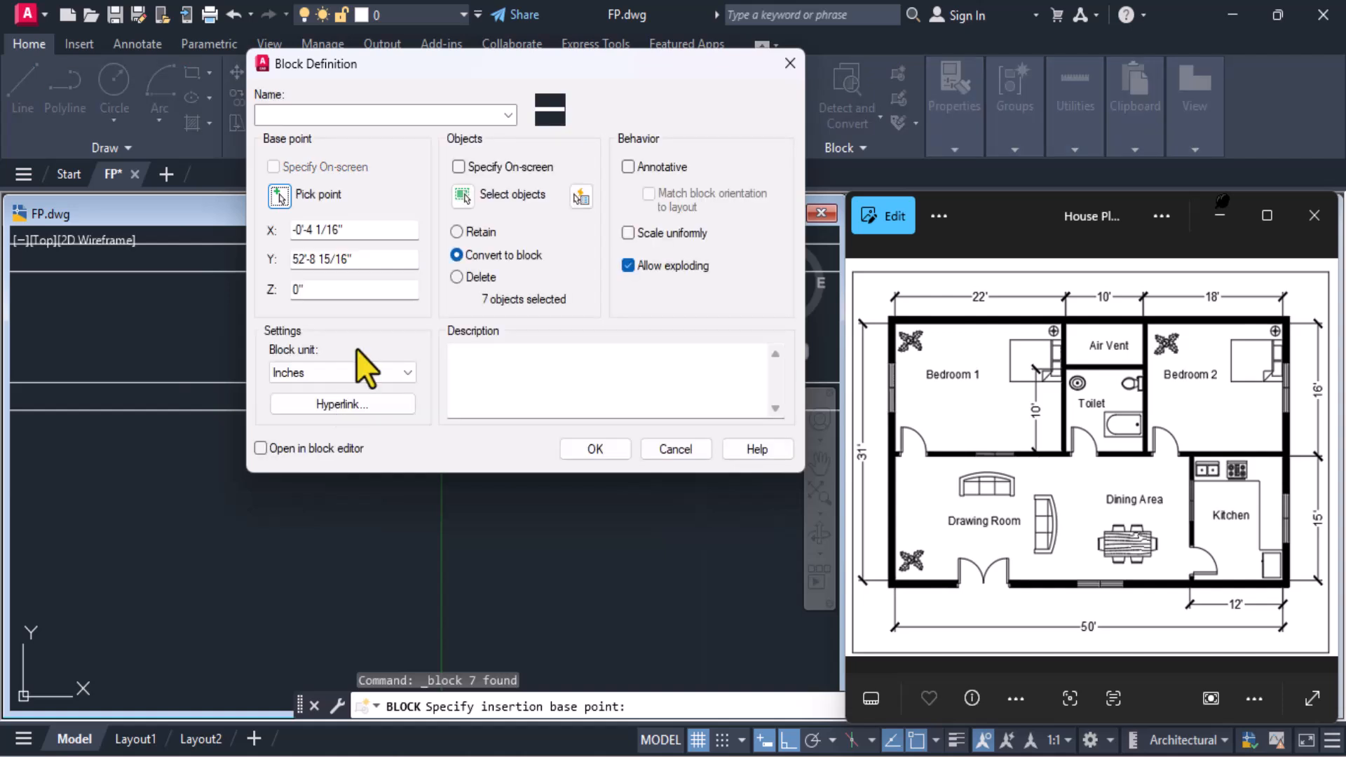
# Reselect all lines of the 5' window as the block's objects and create the block under the name Window1
pyautogui.click(473, 198)
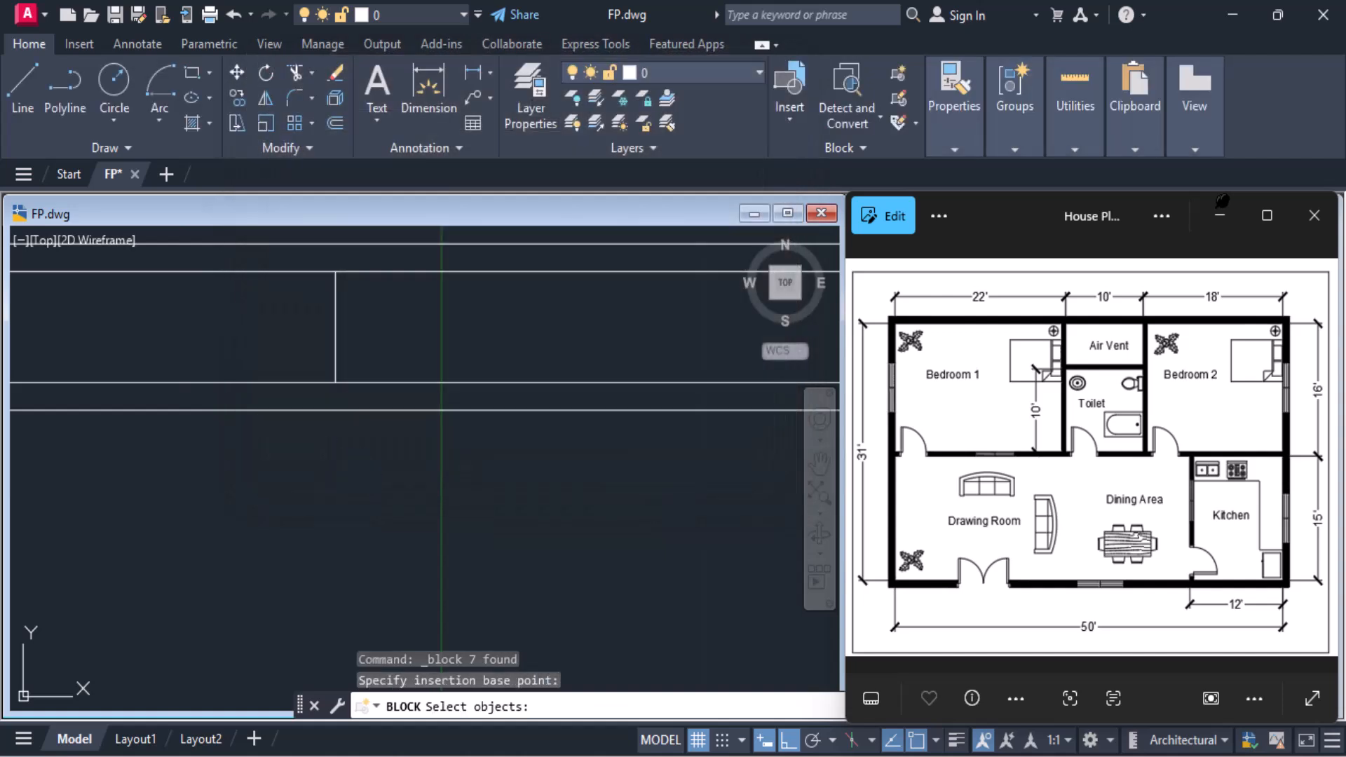
pyautogui.click(122, 372)
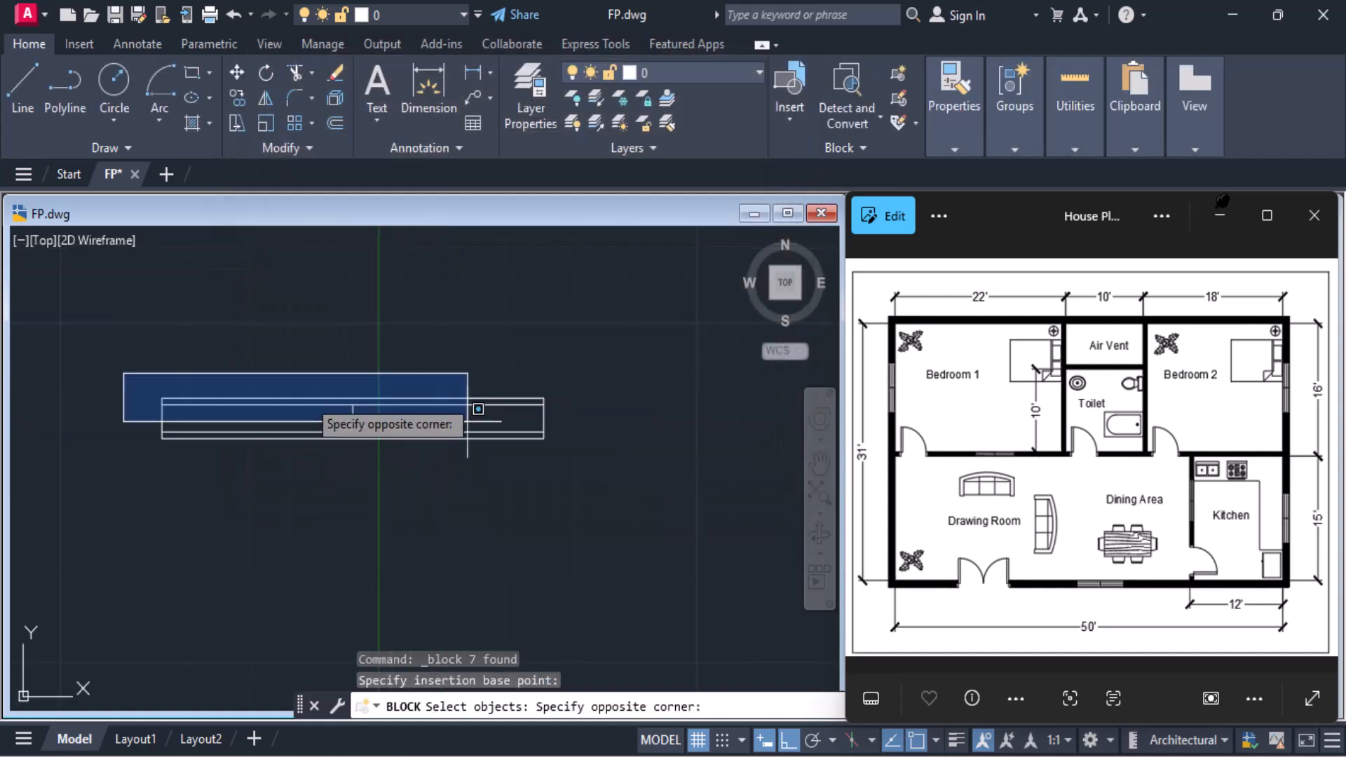
pyautogui.click(591, 470)
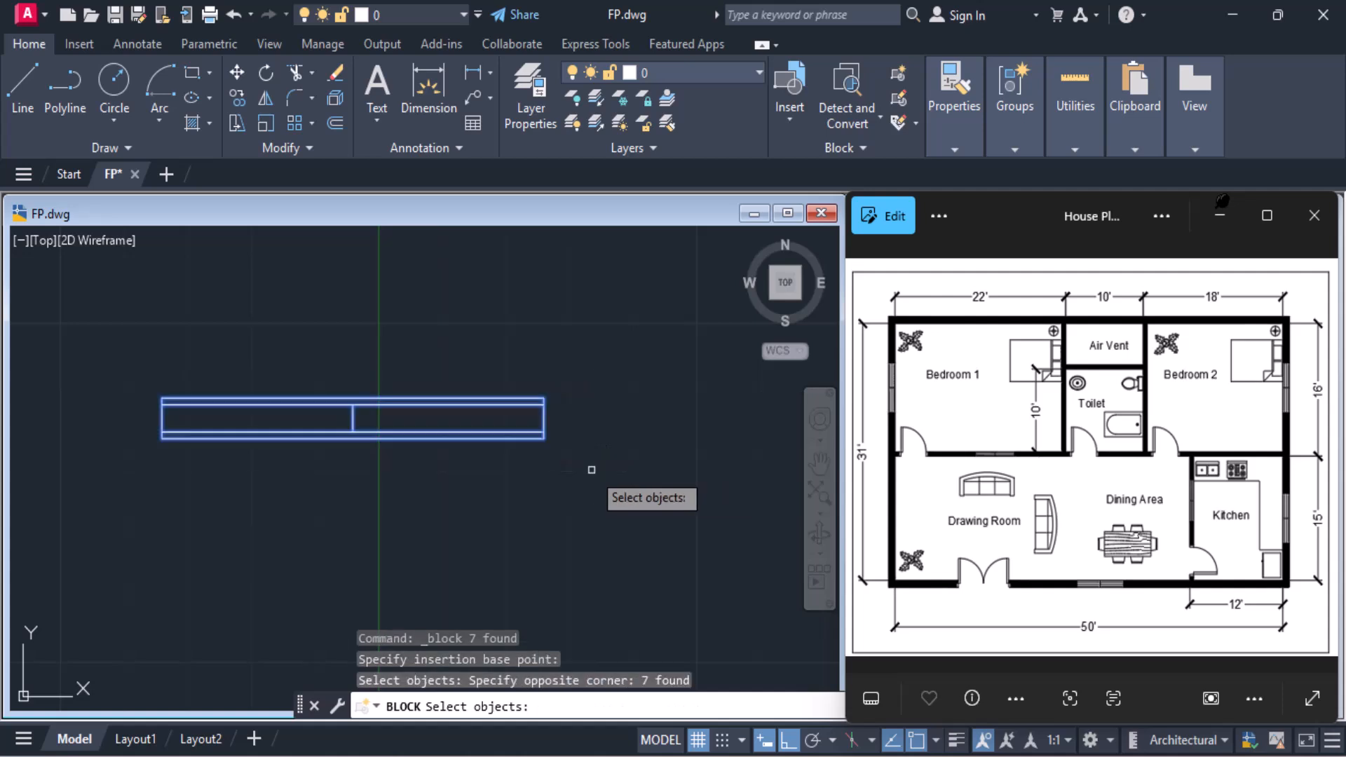
pyautogui.press('Return')
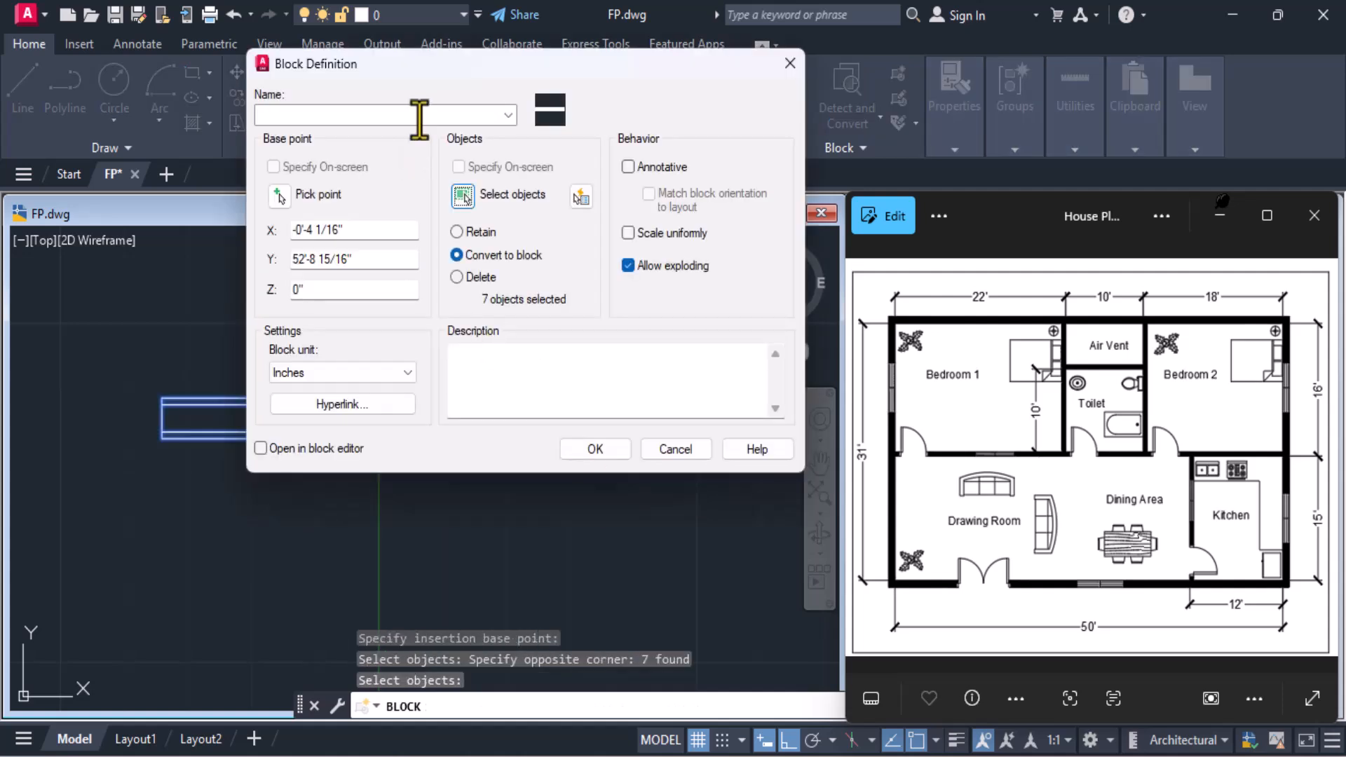
pyautogui.write('Window1')
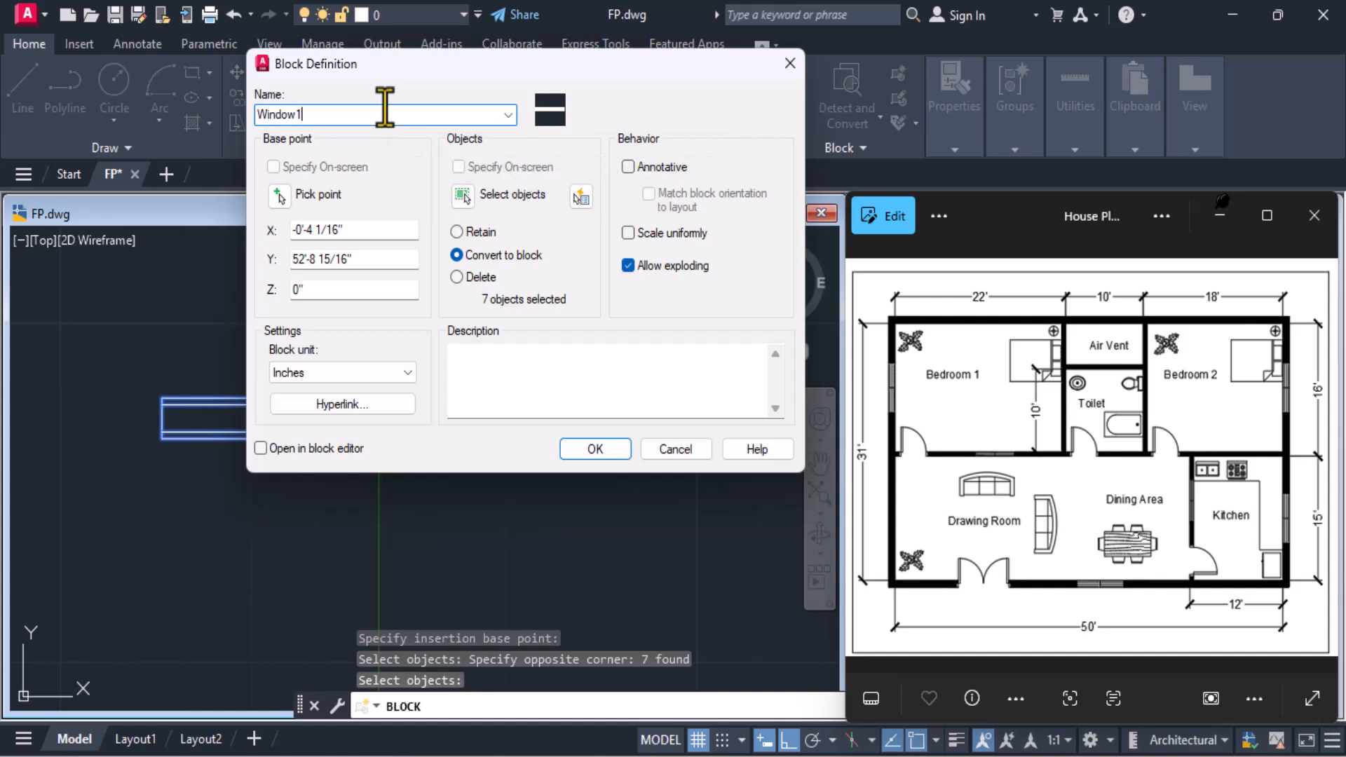
pyautogui.click(595, 449)
# Start another block definition with its base point at the midpoint of the 6' window's bottom edge
pyautogui.scroll(-4, 527, 488)
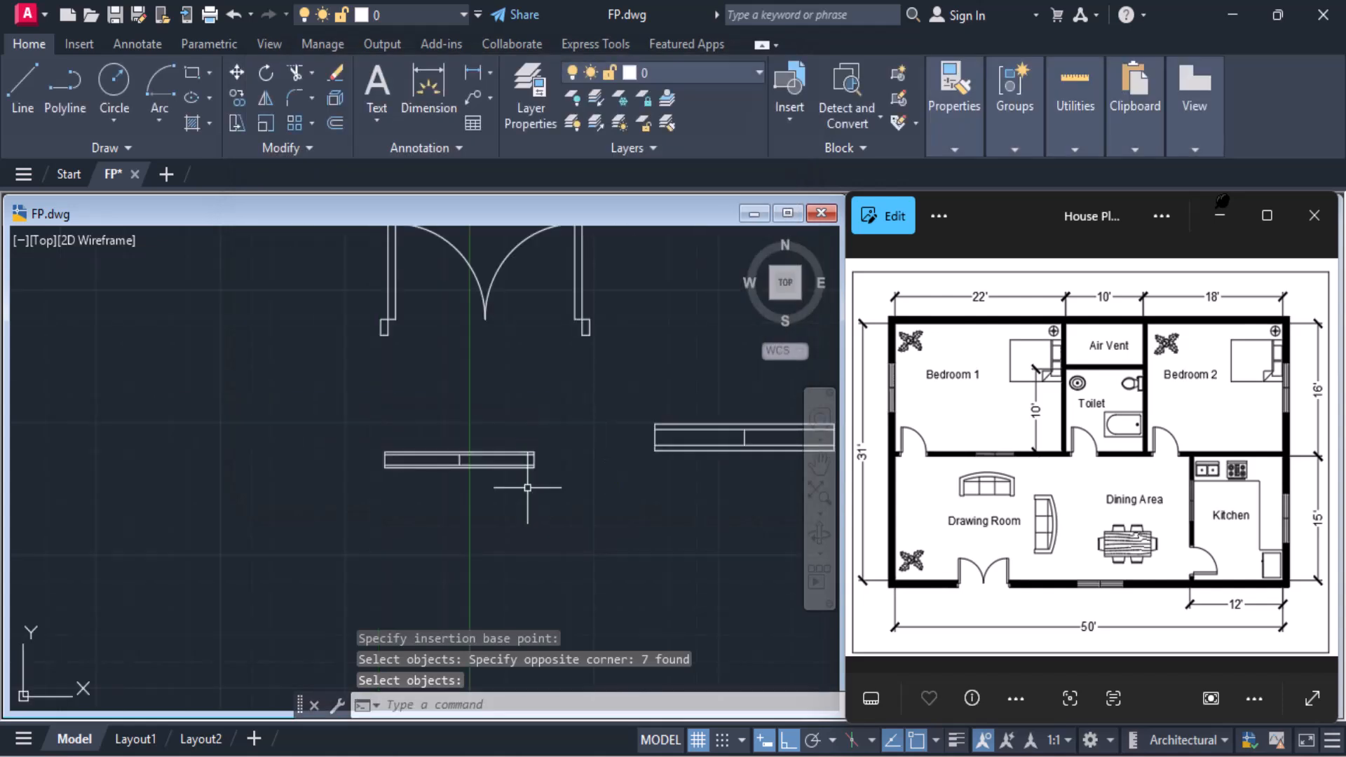
pyautogui.moveTo(527, 487); pyautogui.dragTo(232, 487, button='middle')
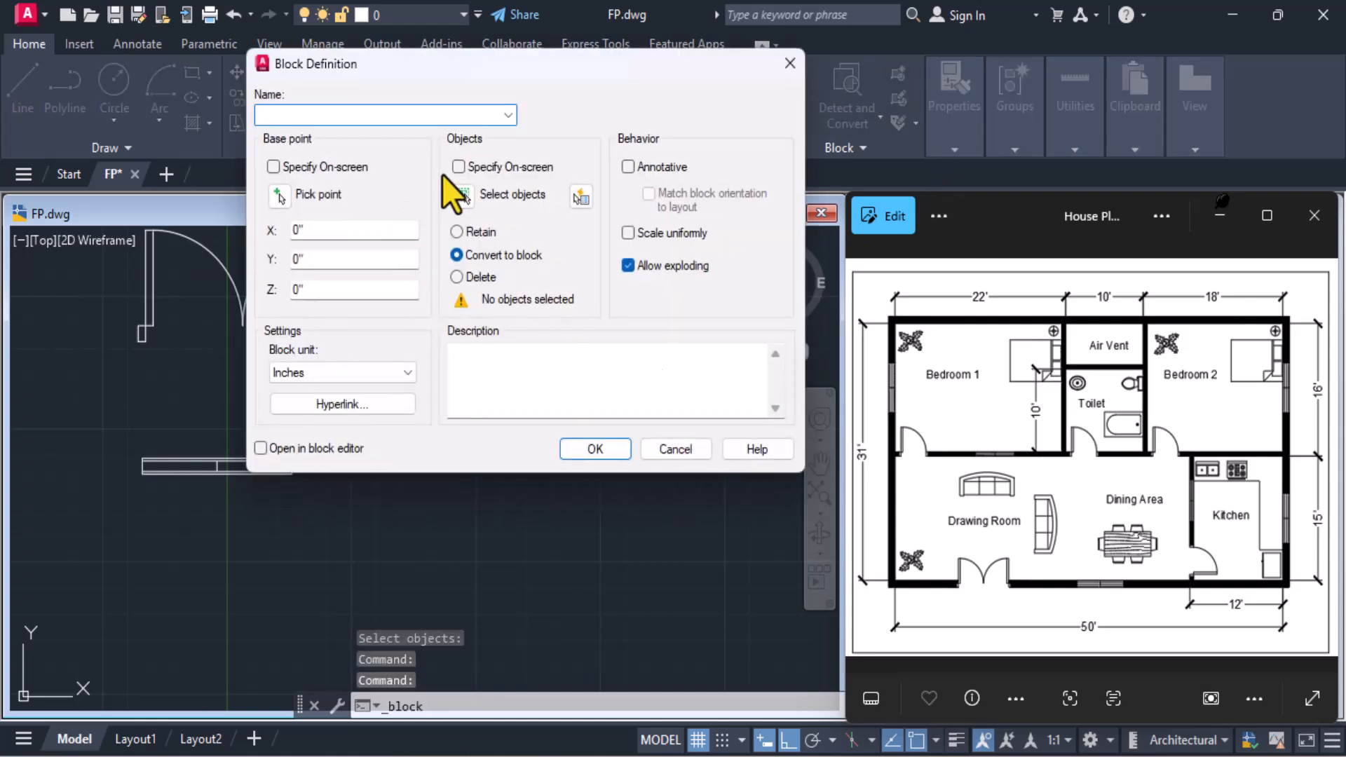
pyautogui.click(280, 195)
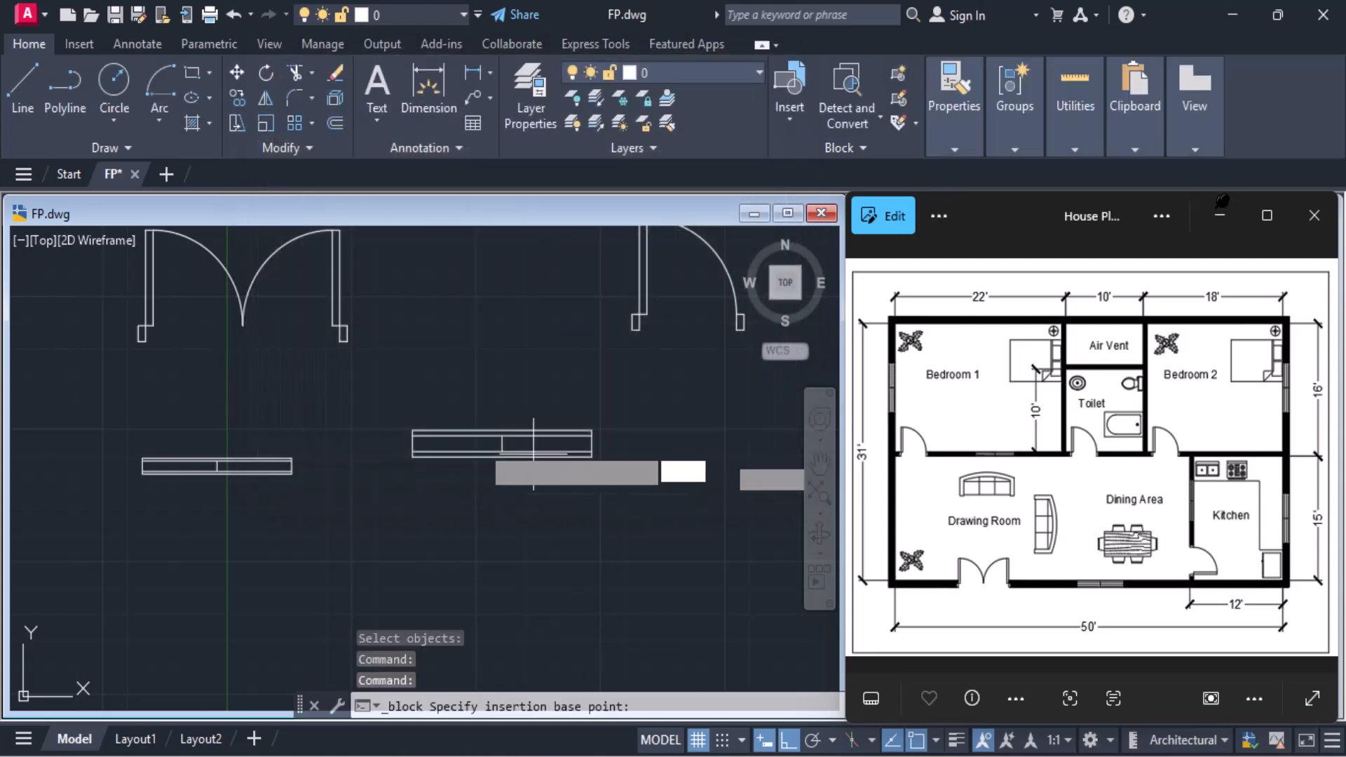
pyautogui.scroll(8, 589, 484)
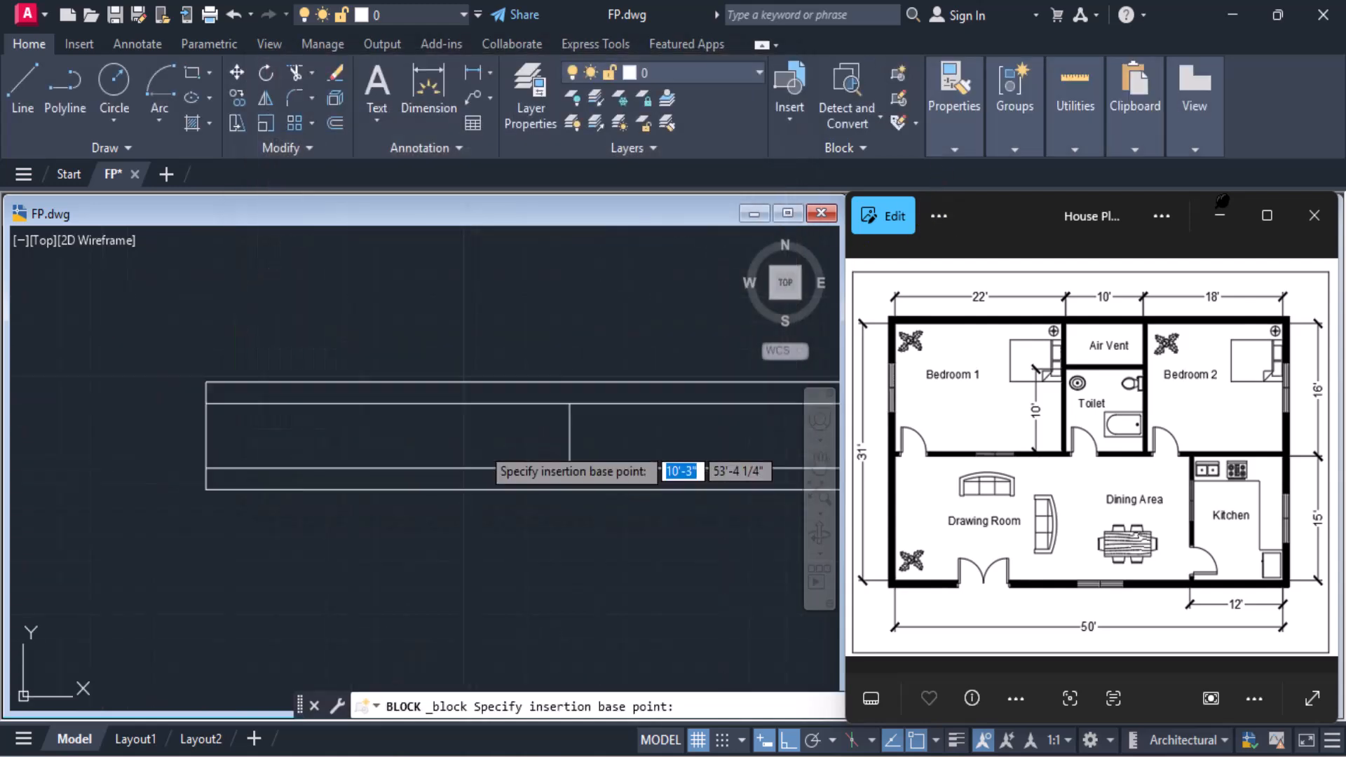
pyautogui.click(569, 488)
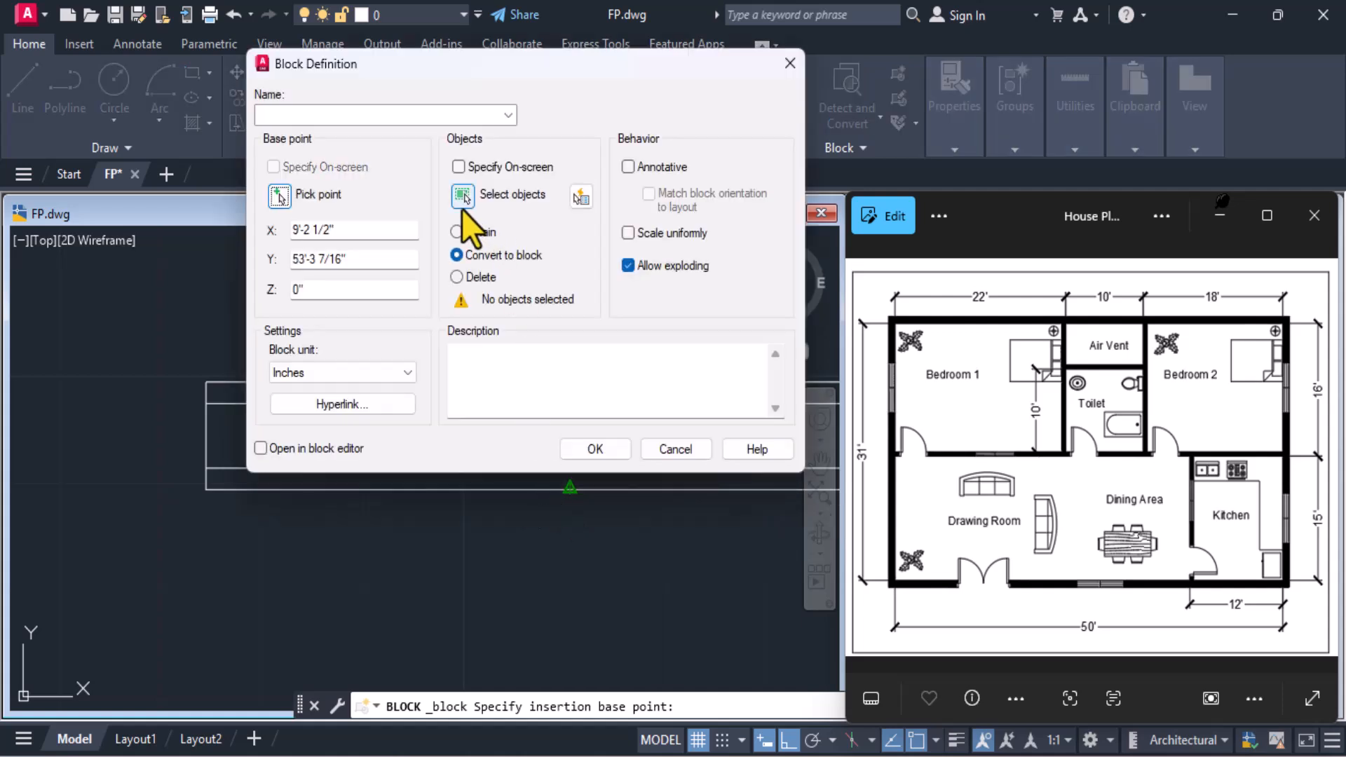
# Select all lines of the 6' window as the block's objects and create the block under the name Window2
pyautogui.click(463, 196)
pyautogui.scroll(-4, 495, 515)
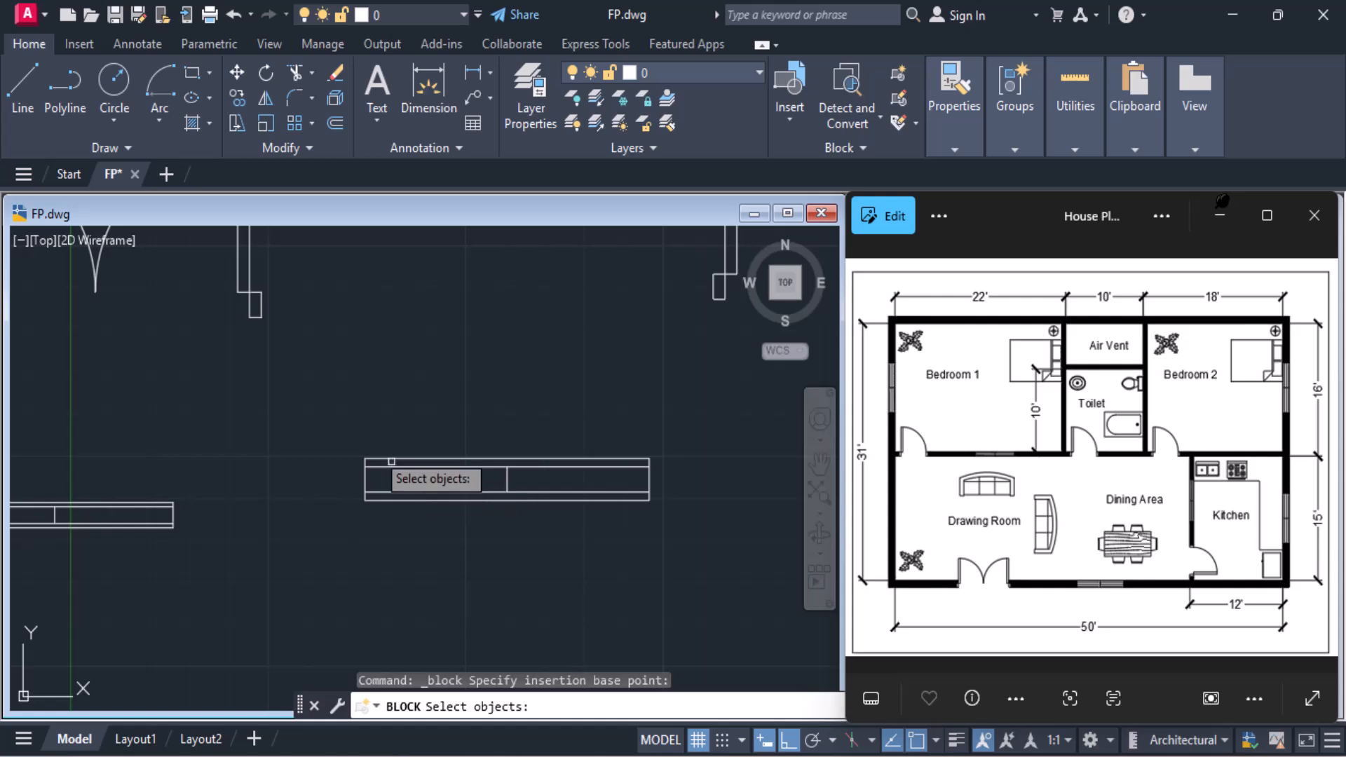
pyautogui.click(347, 438)
pyautogui.click(705, 550)
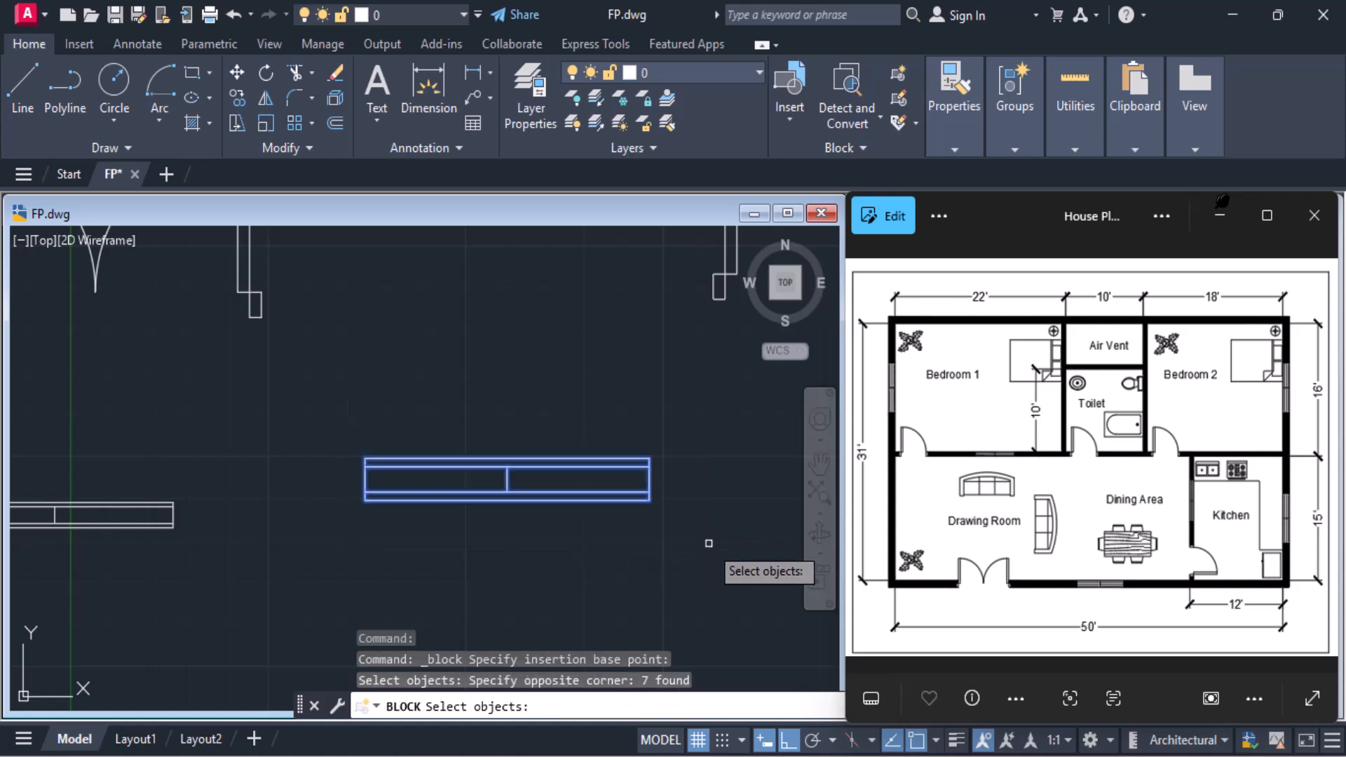
pyautogui.press('Return')
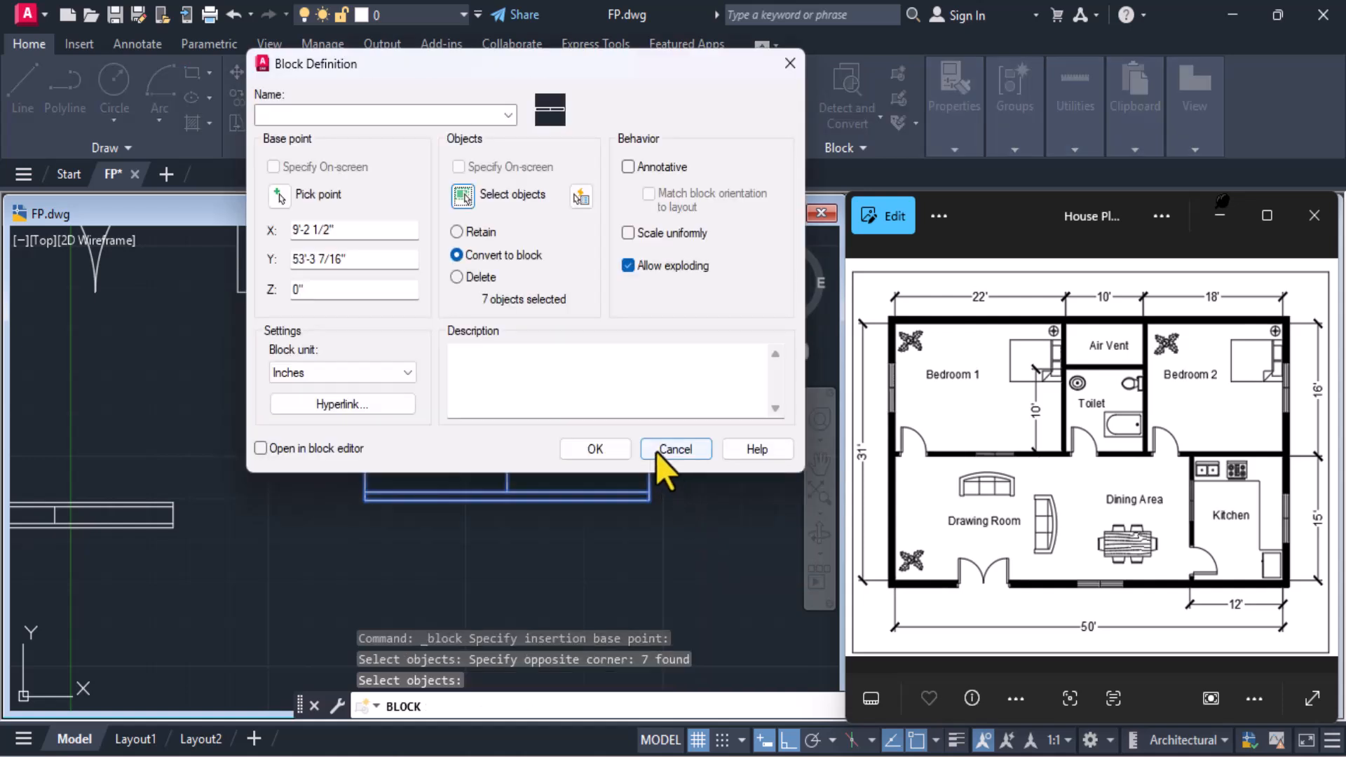
pyautogui.click(415, 115)
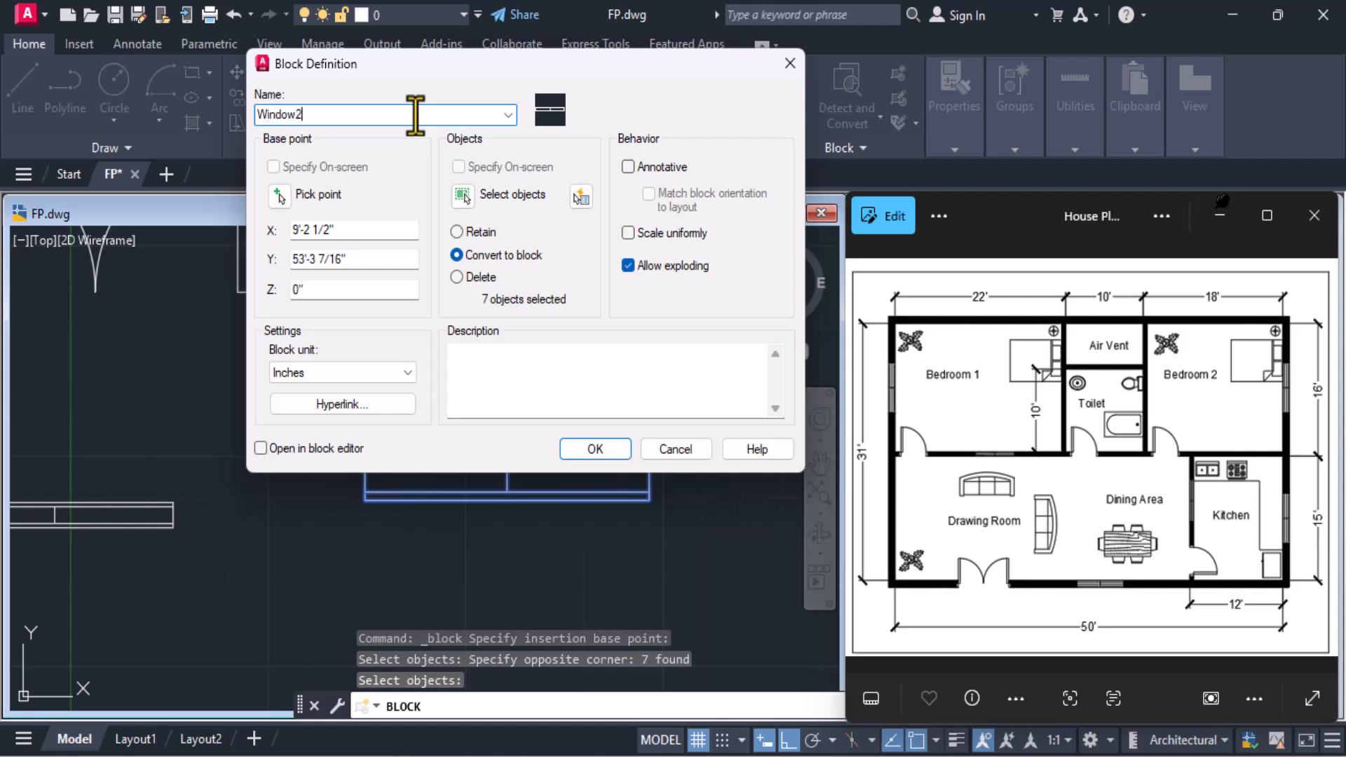
pyautogui.click(594, 449)
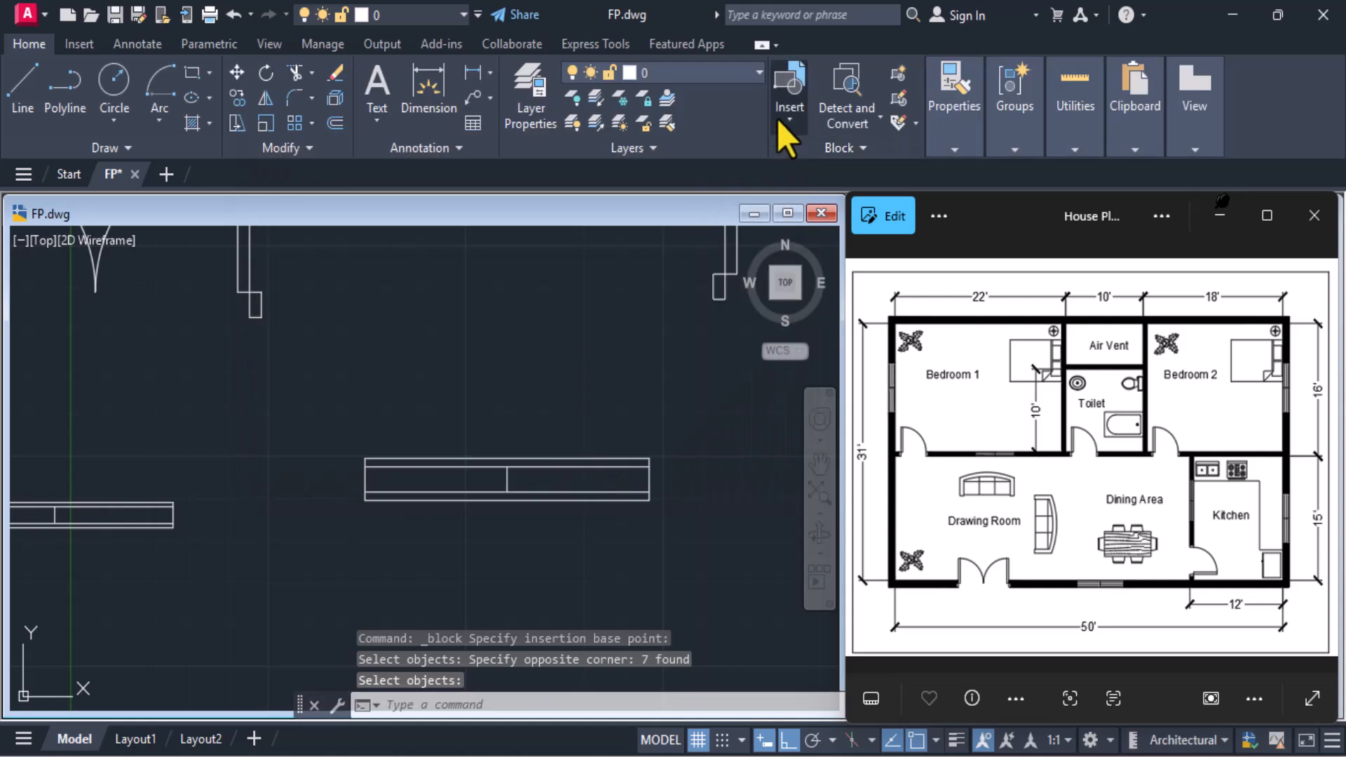
# Check the list of saved blocks and make Doors the current layer
pyautogui.click(778, 121)
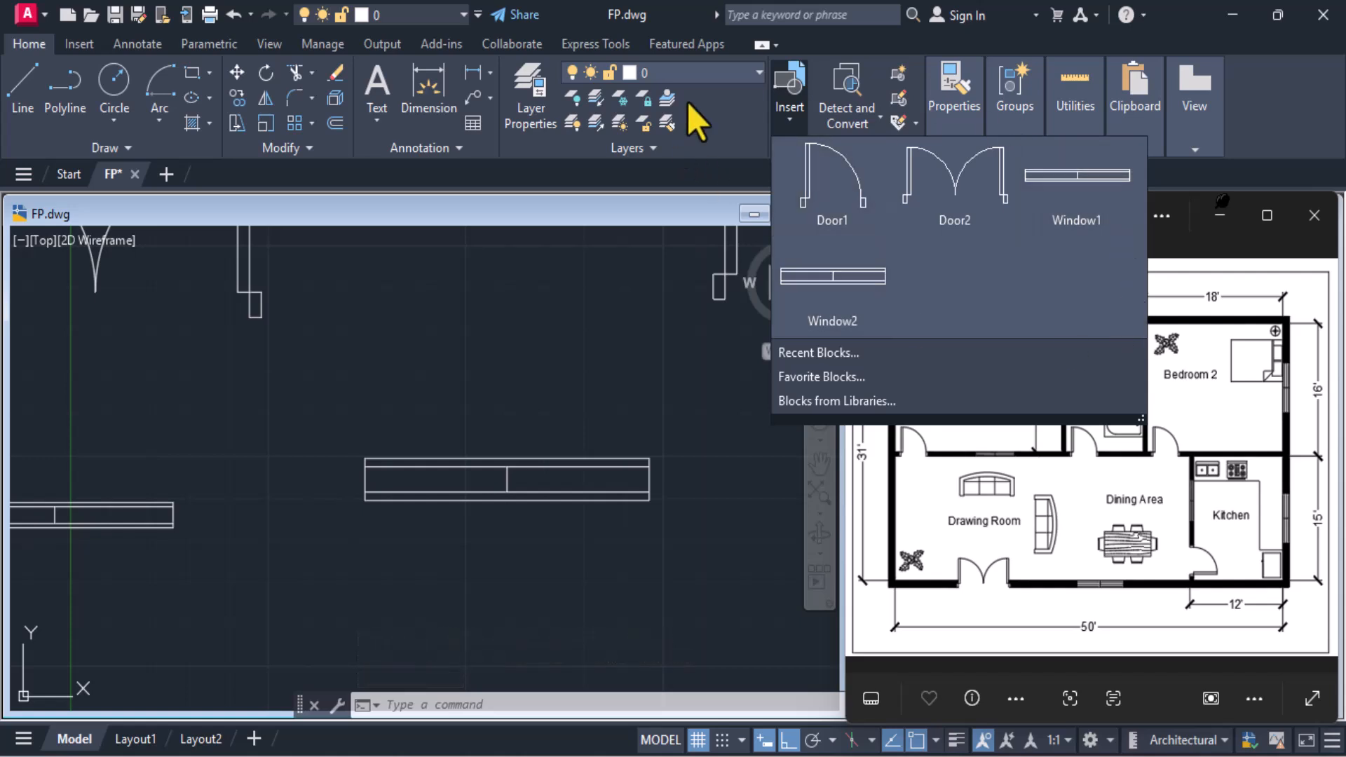
pyautogui.scroll(-4, 519, 290)
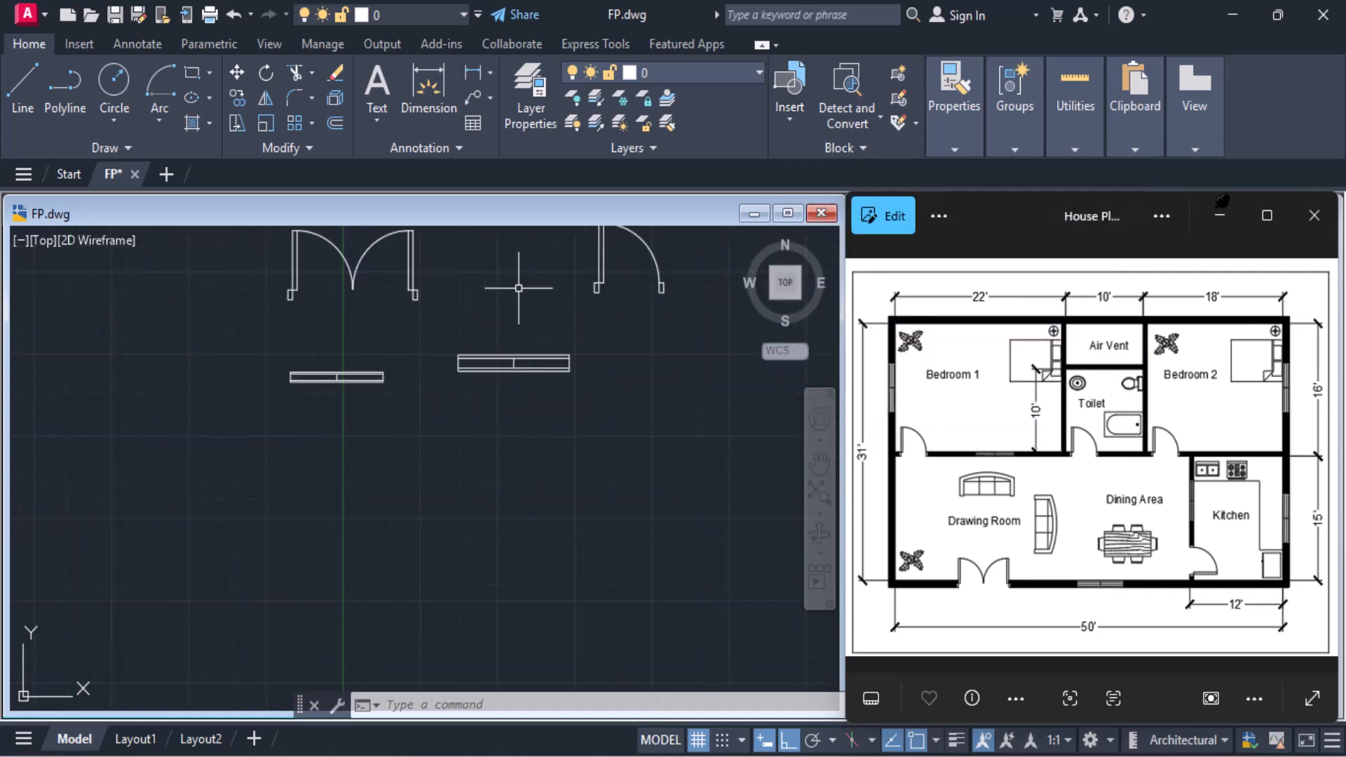
pyautogui.scroll(-2, 519, 287)
pyautogui.moveTo(518, 287)
pyautogui.mouseDown(button='middle')
pyautogui.moveTo(276, 399)
pyautogui.moveTo(189, 340)
pyautogui.moveTo(177, 345)
pyautogui.mouseUp(button='middle')
pyautogui.scroll(4, 517, 525)
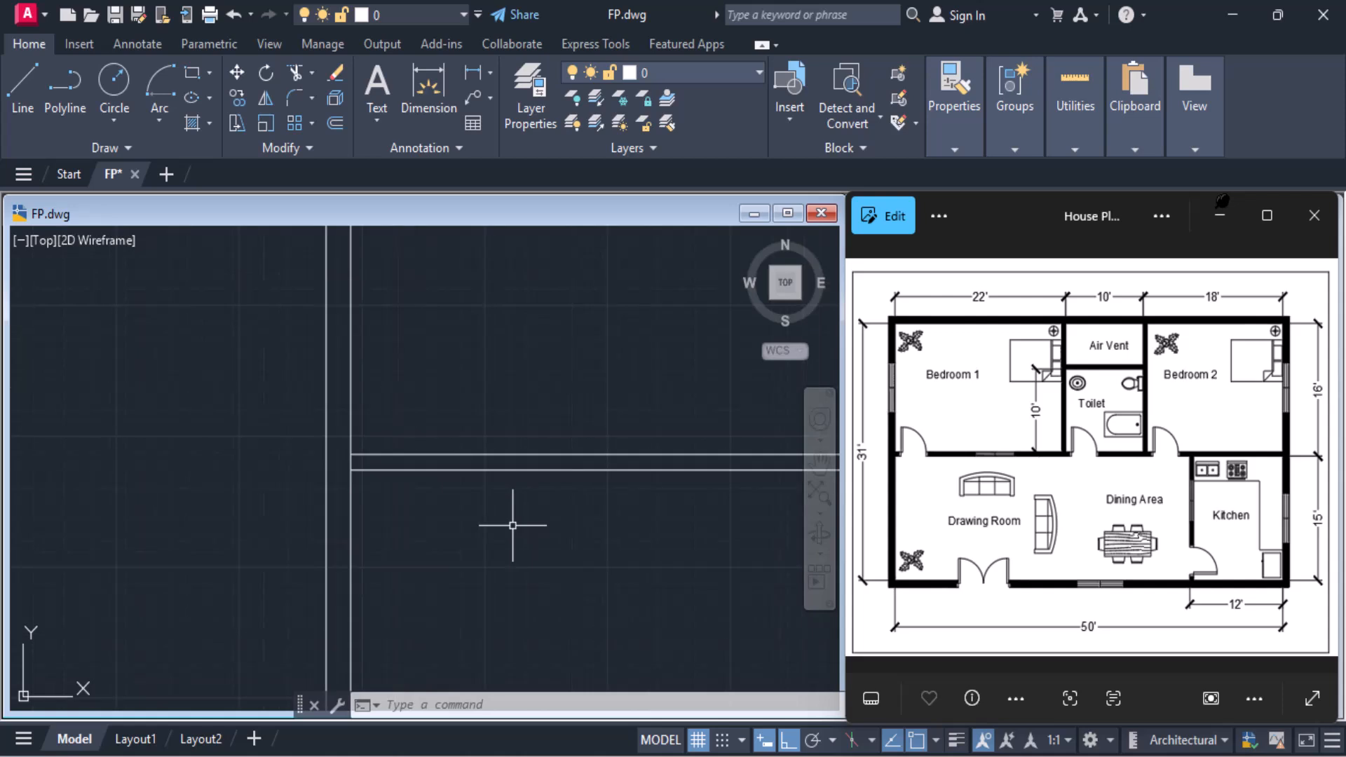
pyautogui.scroll(-4, 512, 525)
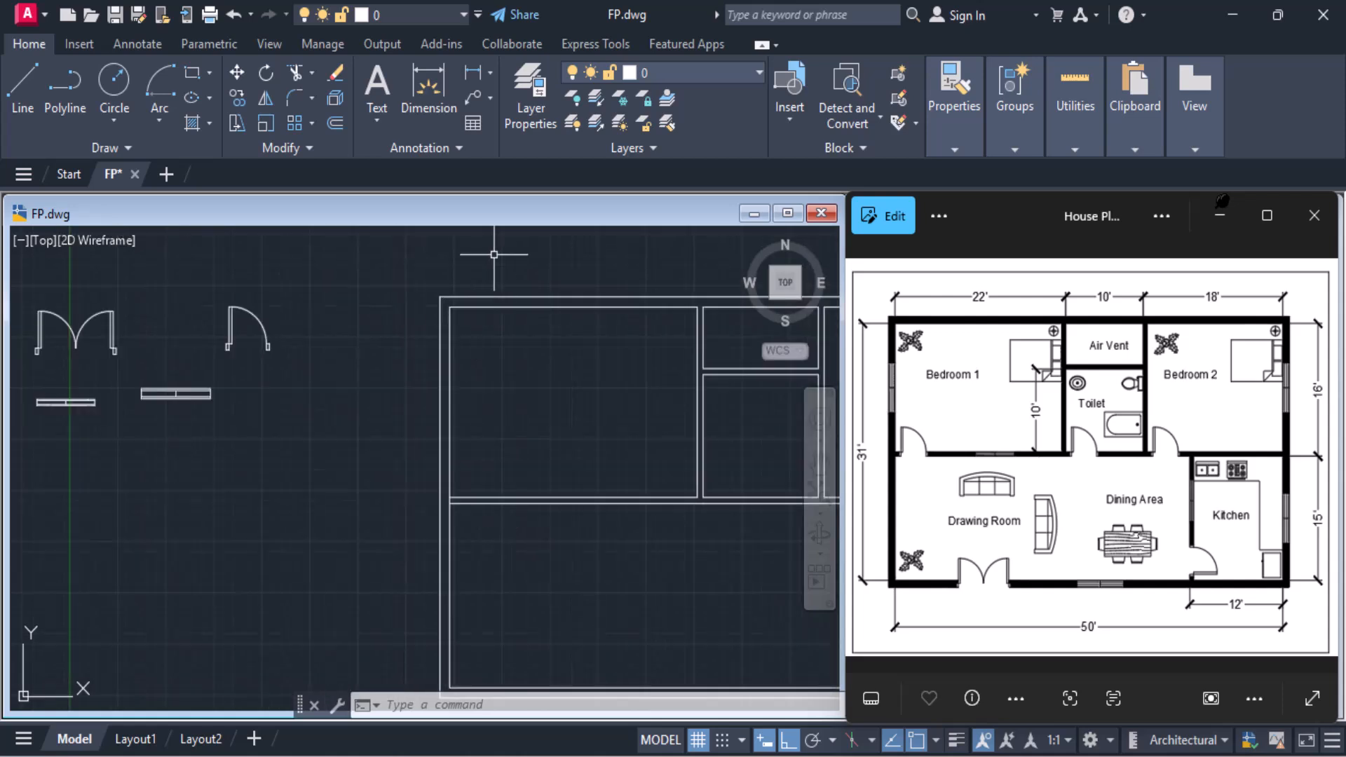
pyautogui.click(670, 81)
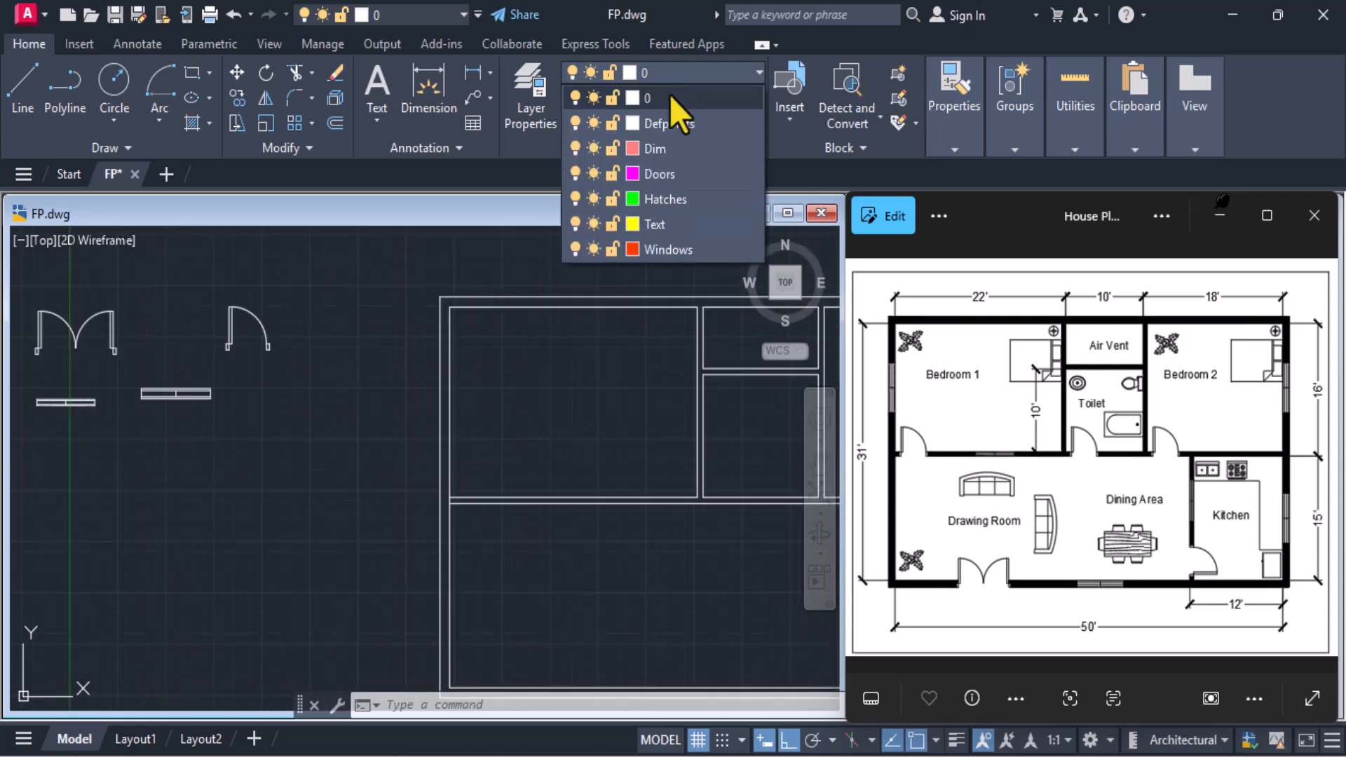
pyautogui.click(669, 176)
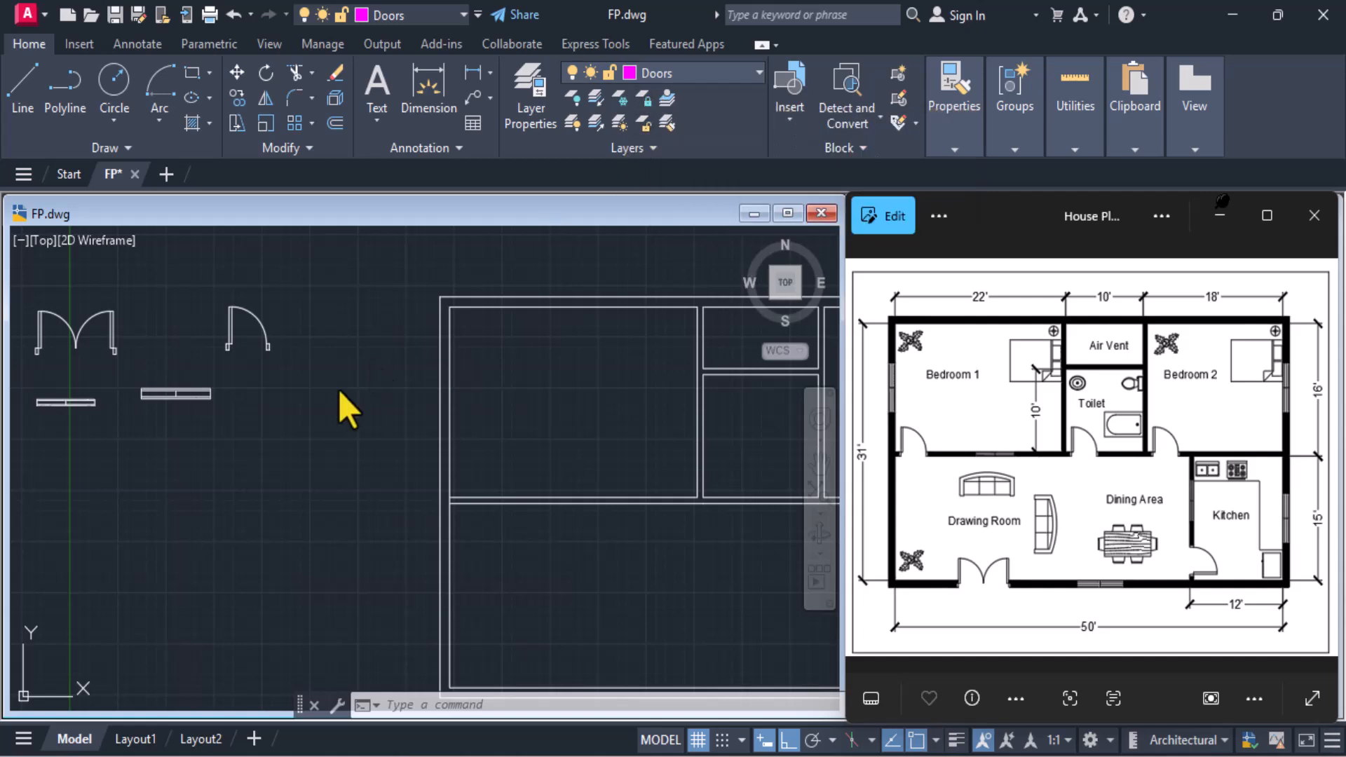
# Insert the Door1 block into Bedroom 1's bottom wall, 6" from the inner face of the left exterior wall
pyautogui.click(785, 113)
pyautogui.click(805, 199)
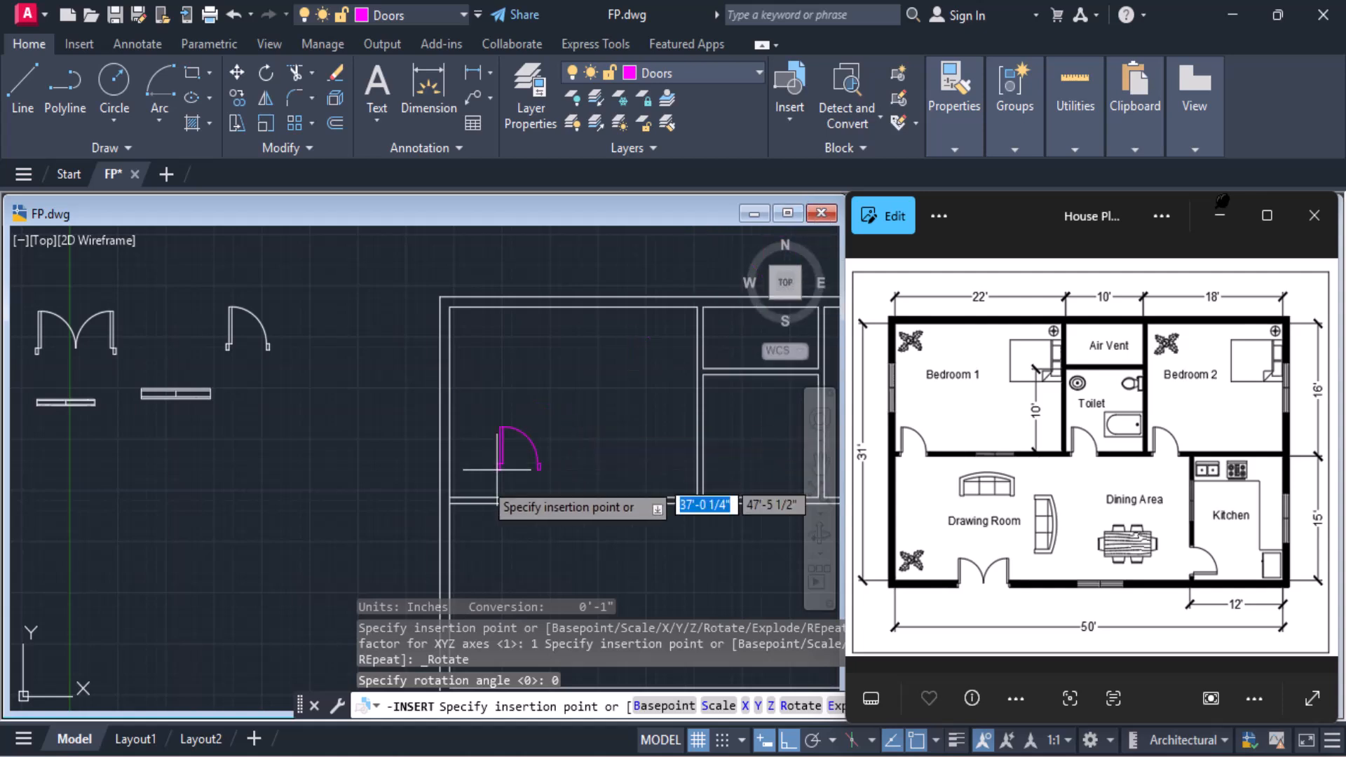
pyautogui.moveTo(478, 491); pyautogui.dragTo(515, 394, button='middle')
pyautogui.scroll(8, 515, 394)
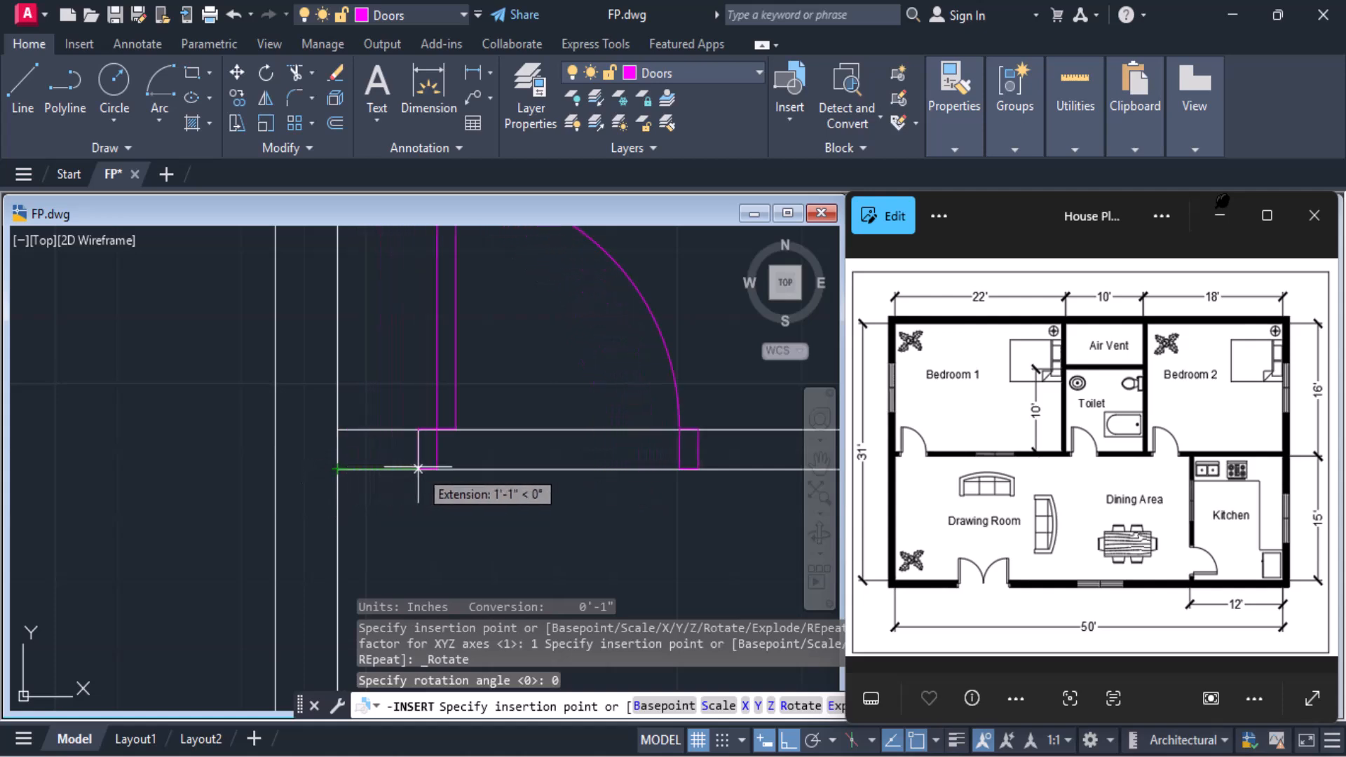
pyautogui.write('6')
pyautogui.press('Return')
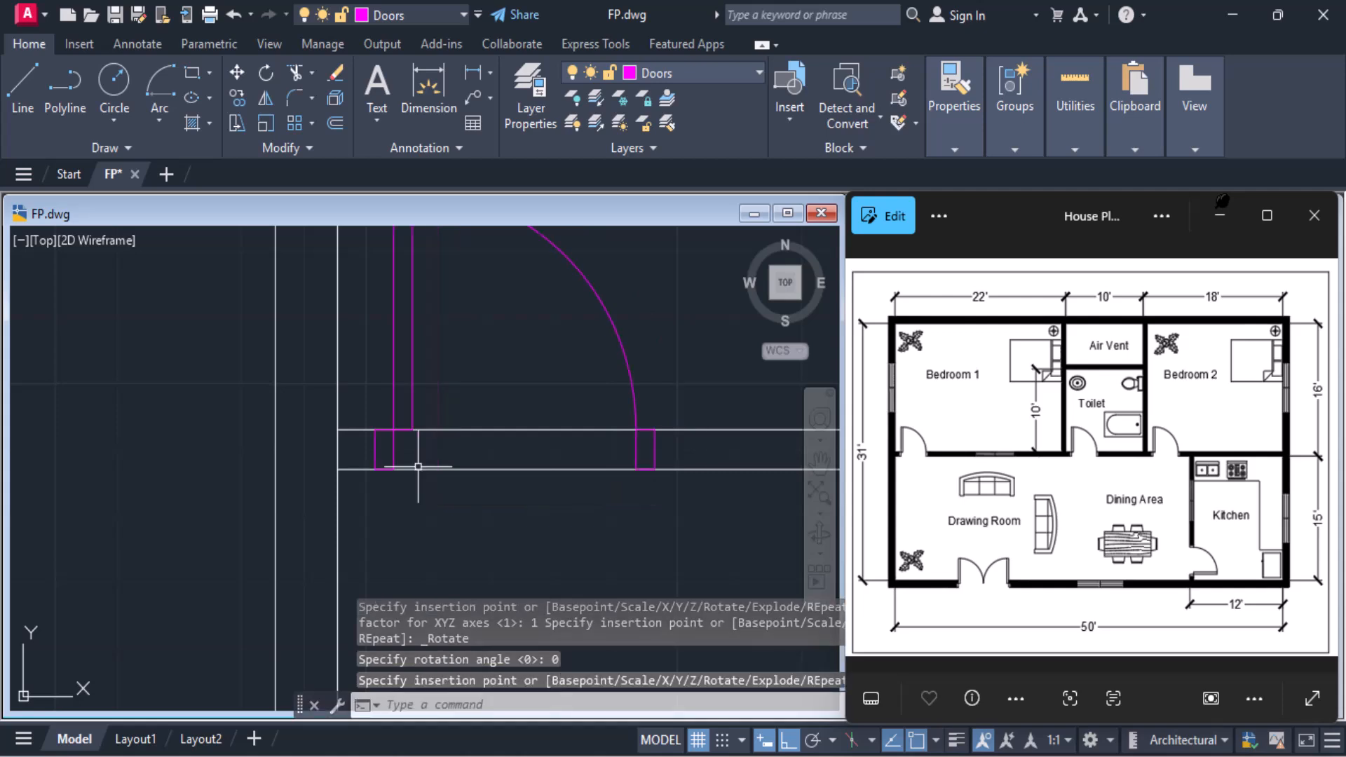
# Insert the Door1 block into the Toilet's bottom wall, 6" from the inner face of its left wall
pyautogui.scroll(-3, 418, 466)
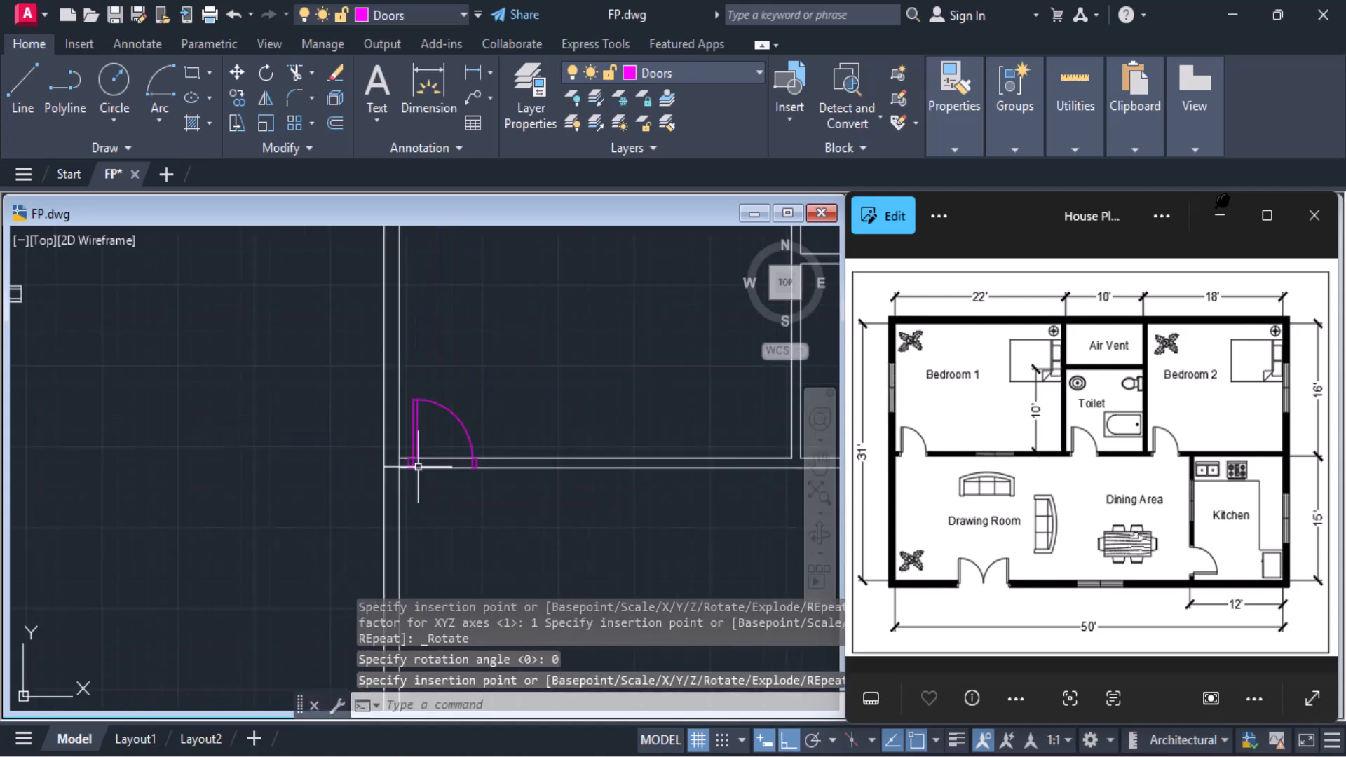
pyautogui.scroll(-1, 418, 466)
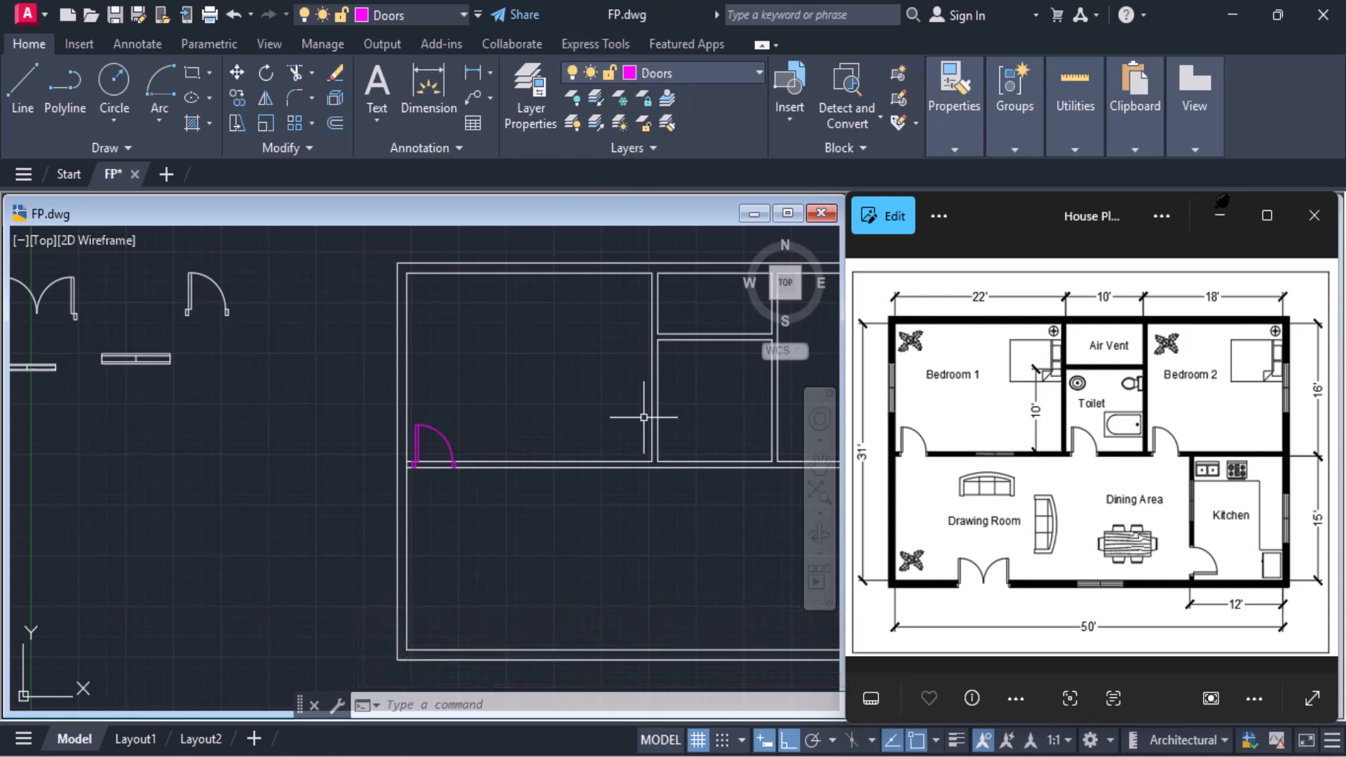
pyautogui.moveTo(643, 415); pyautogui.dragTo(442, 430, button='middle')
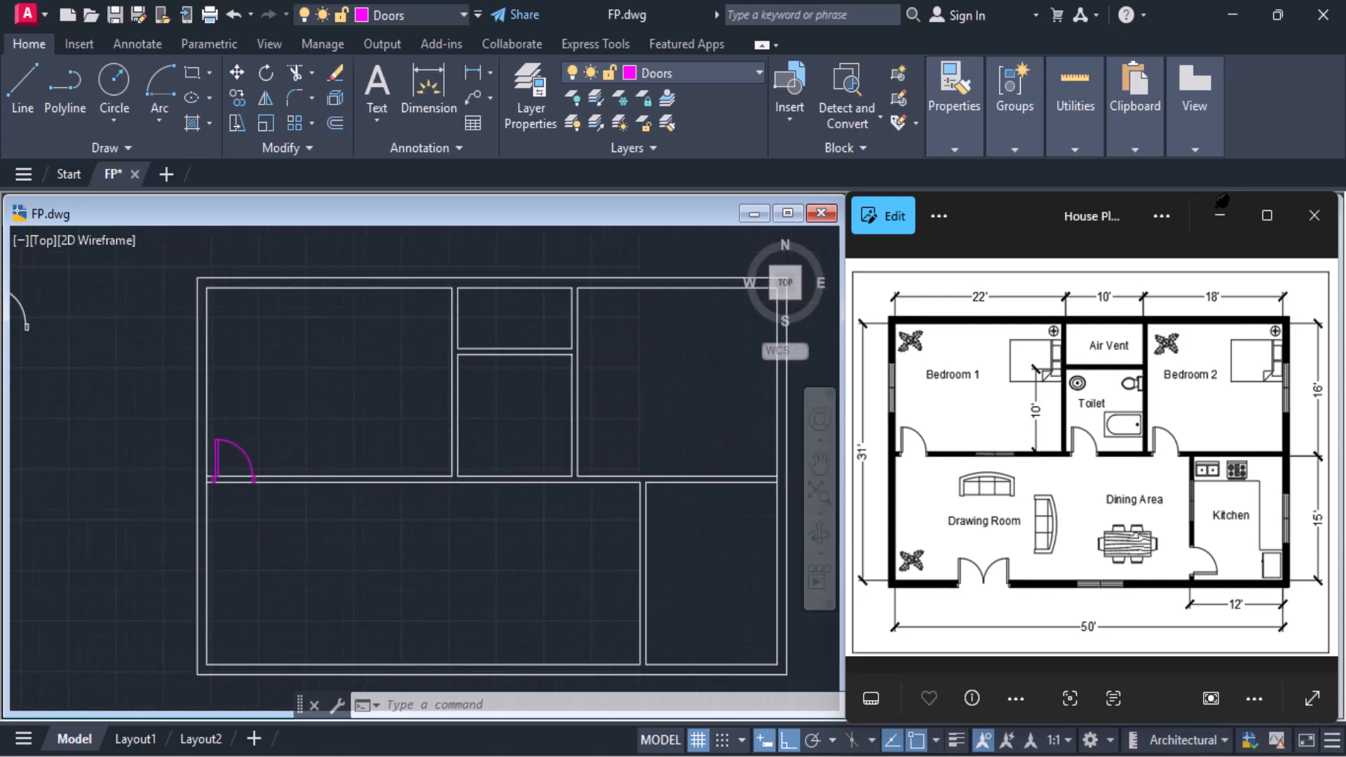
pyautogui.click(793, 102)
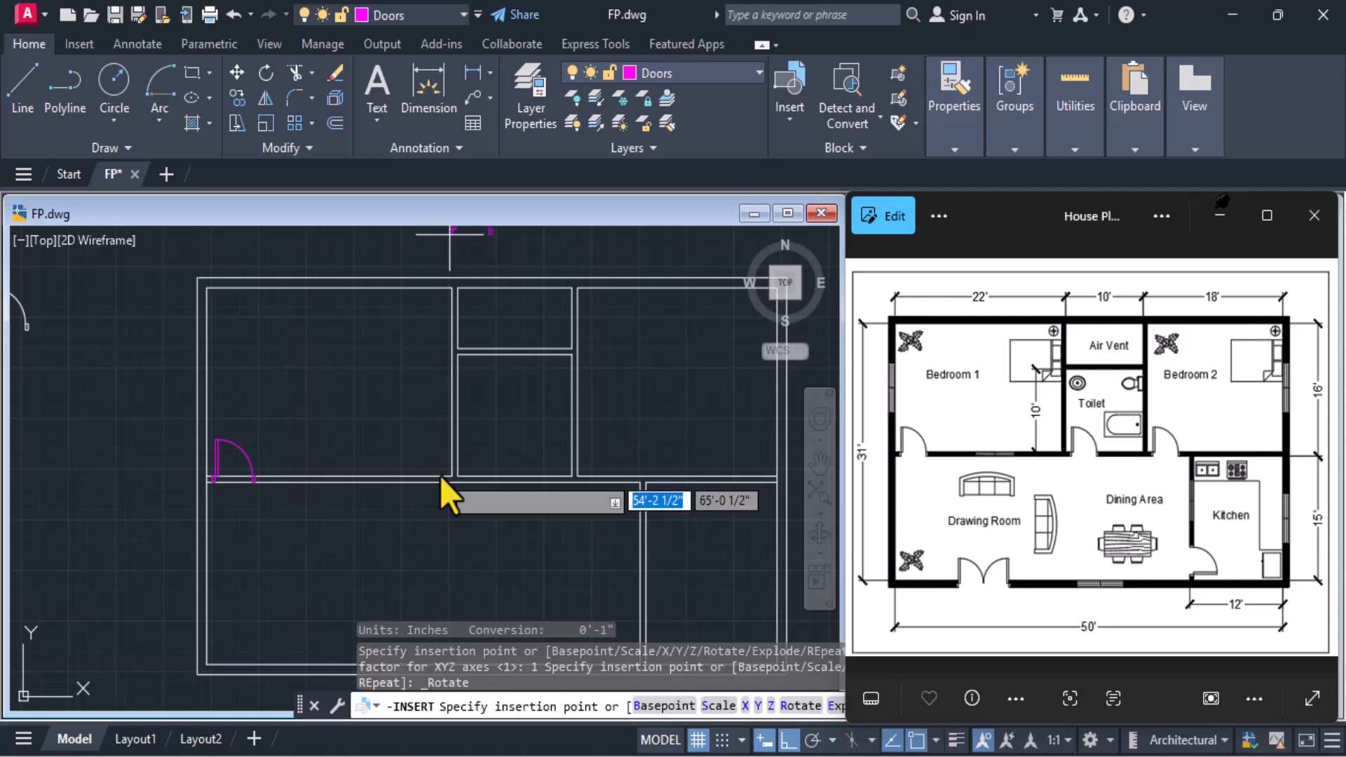
pyautogui.scroll(4, 440, 476)
pyautogui.scroll(6, 498, 471)
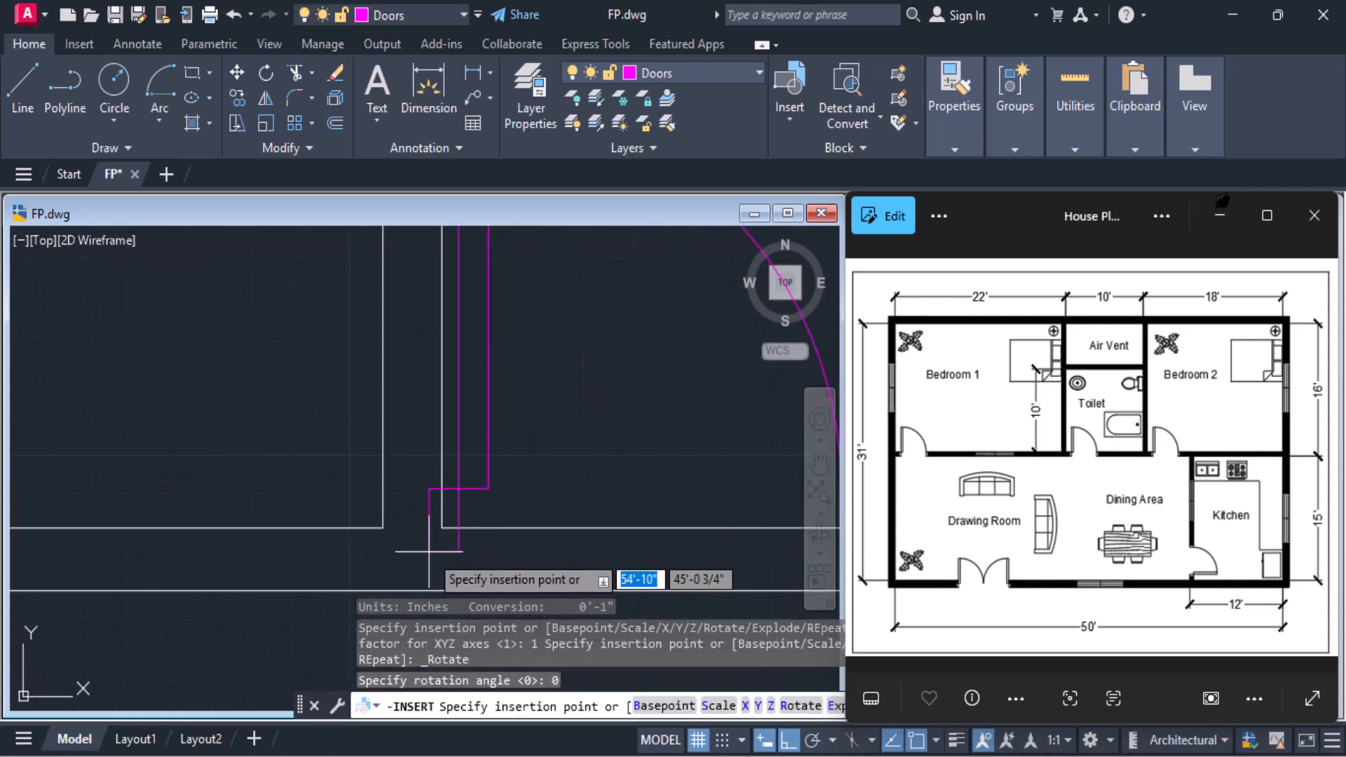
pyautogui.moveTo(434, 538); pyautogui.dragTo(395, 396, button='middle')
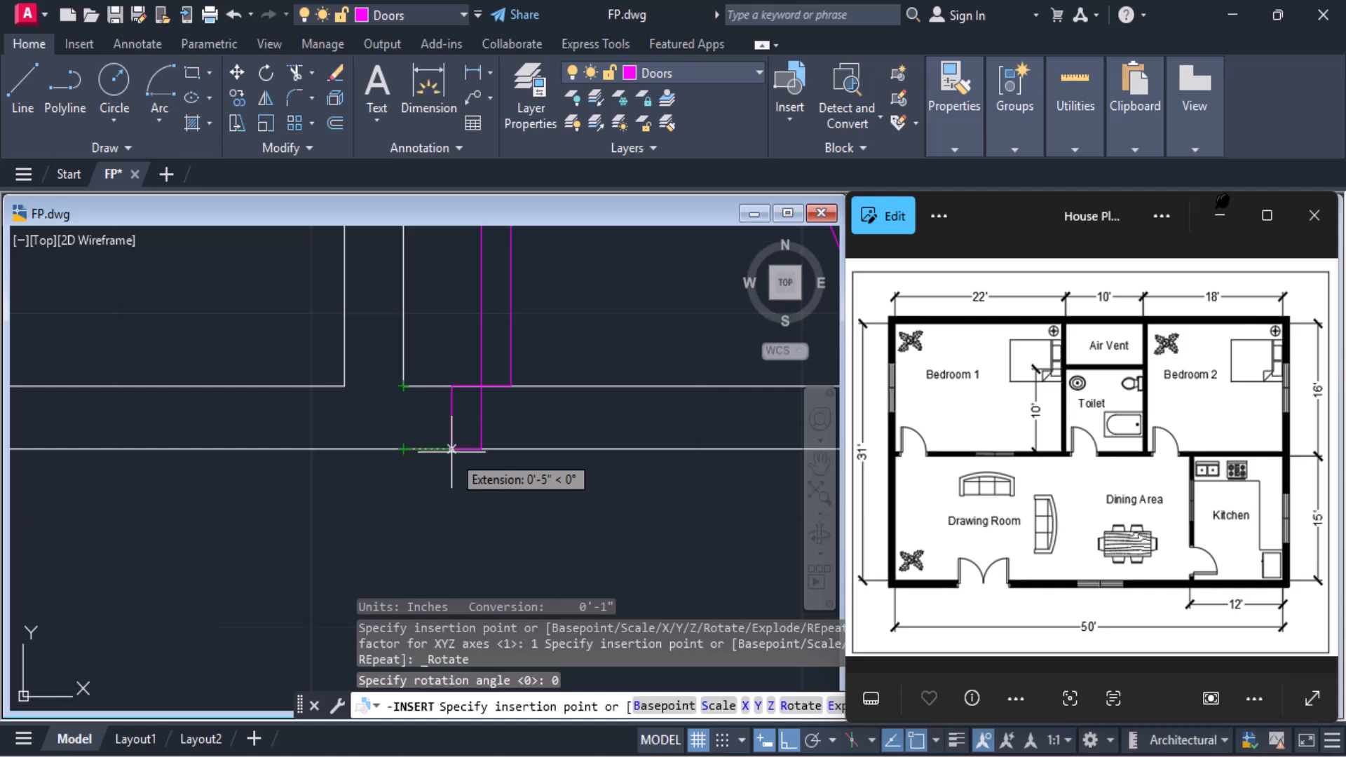
pyautogui.write('6"')
pyautogui.press('Return')
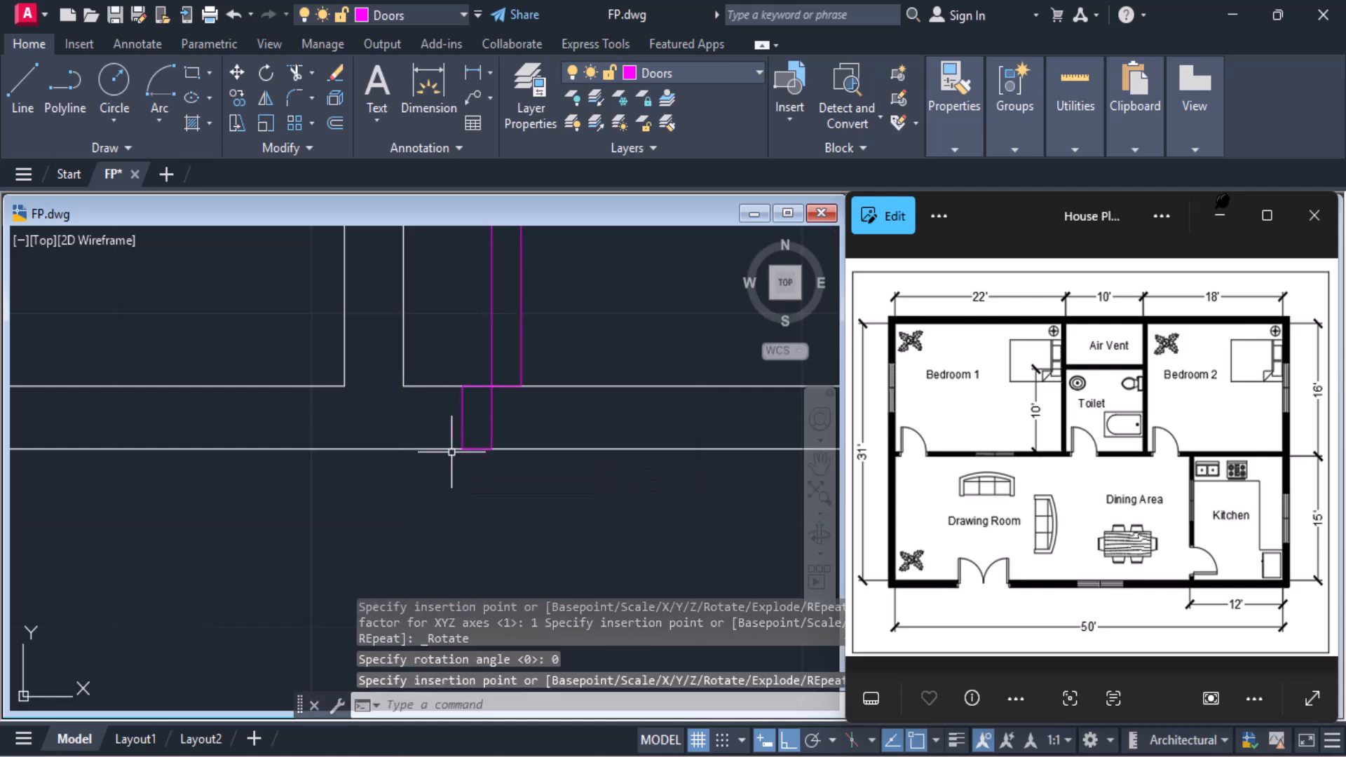
# Insert the Door1 block at the lower-left inner corner of Bedroom 2
pyautogui.scroll(-5, 465, 454)
pyautogui.moveTo(489, 480); pyautogui.dragTo(163, 487, button='middle')
pyautogui.scroll(2, 518, 450)
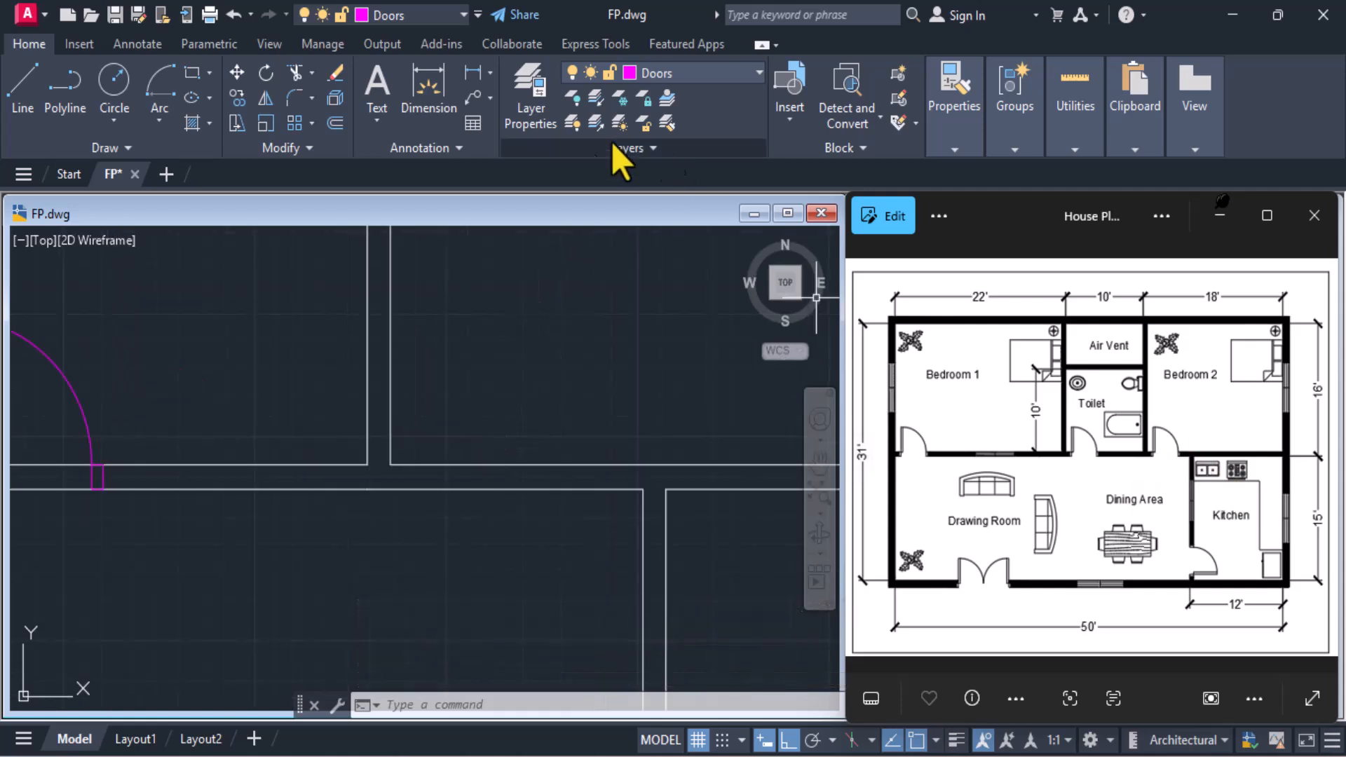
pyautogui.click(785, 107)
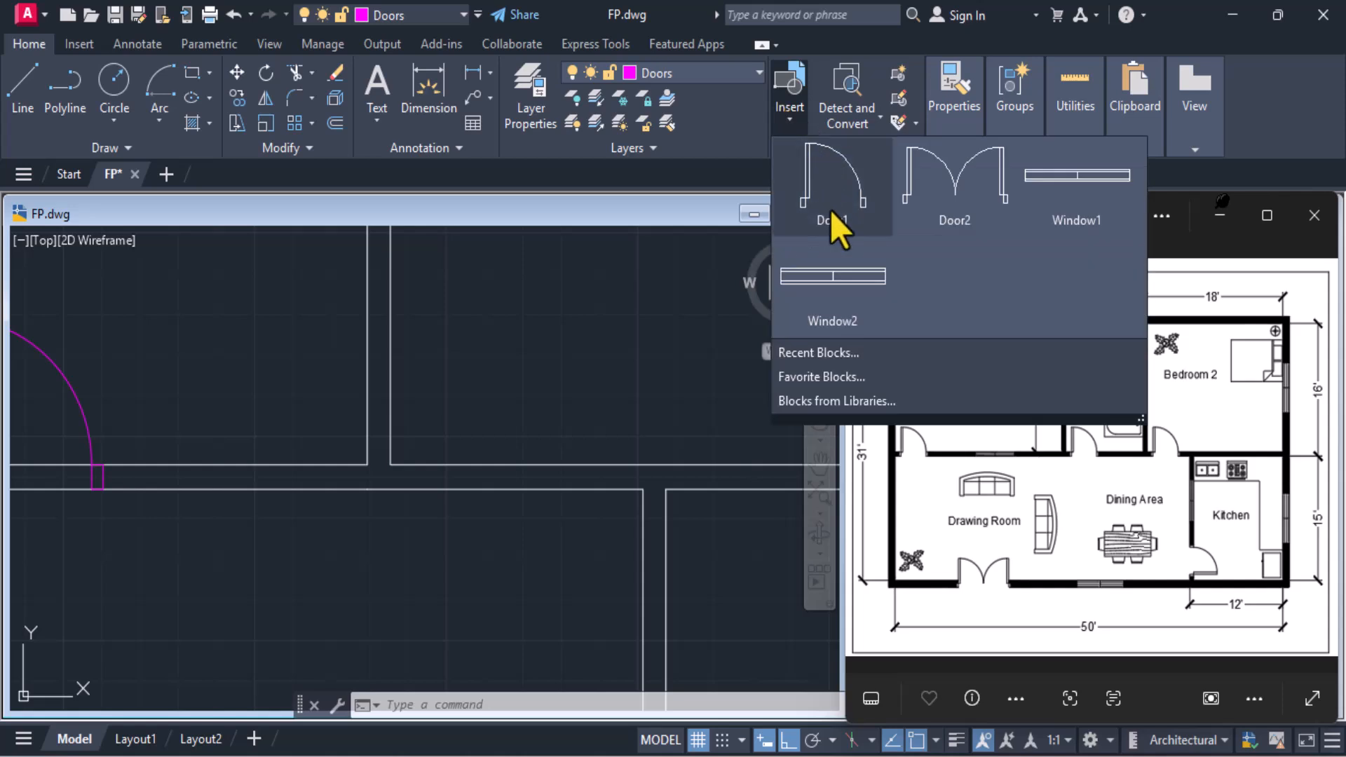
pyautogui.click(830, 210)
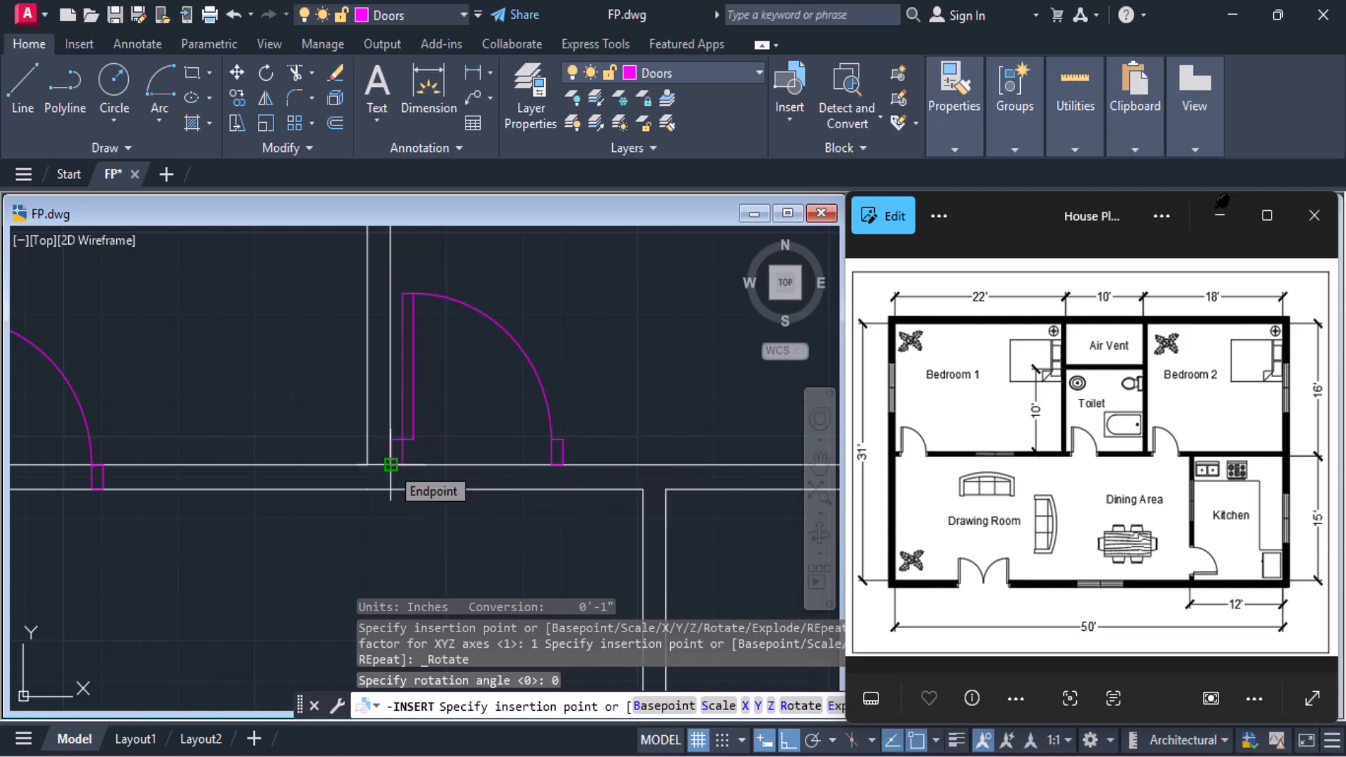
pyautogui.click(391, 464)
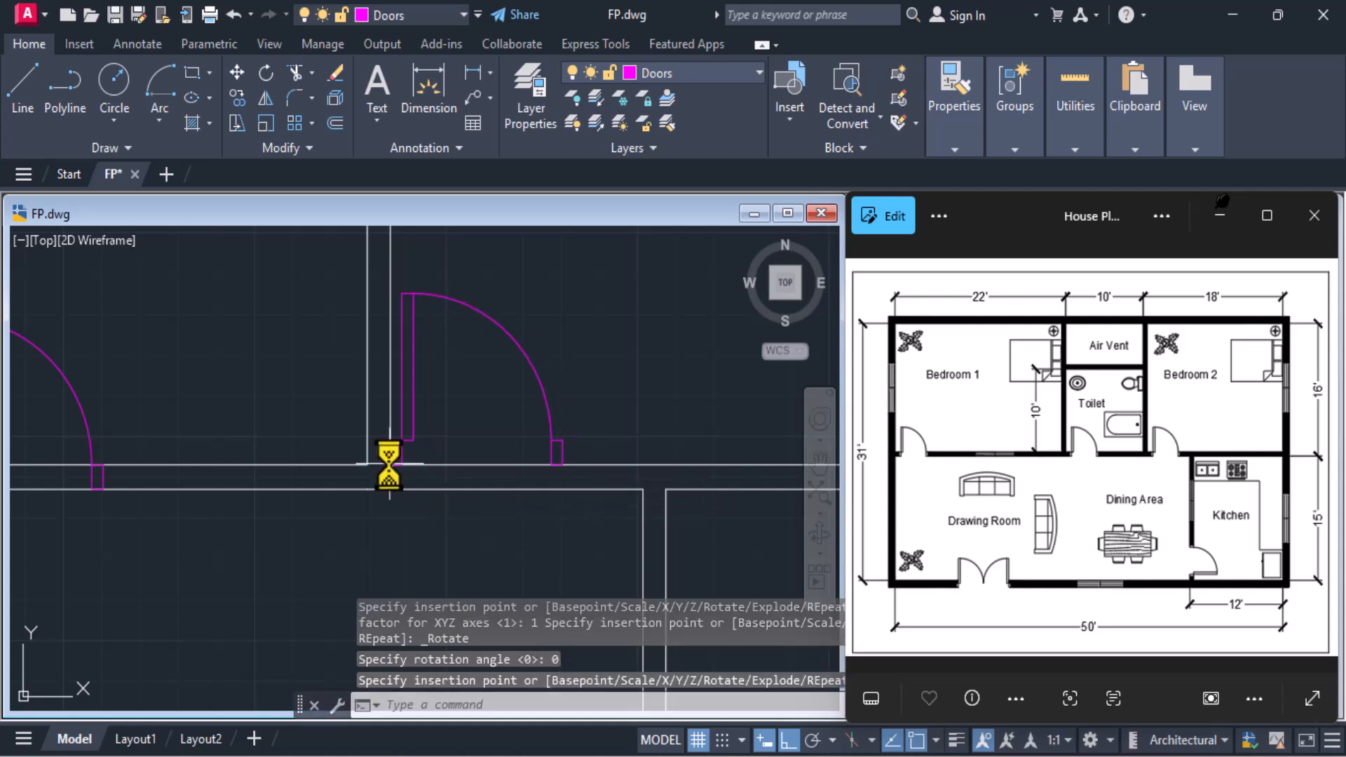
pyautogui.press('Escape')
# Move Bedroom 2's door down from its insertion point, perpendicular to the lower line of the bottom wall
pyautogui.click(551, 424)
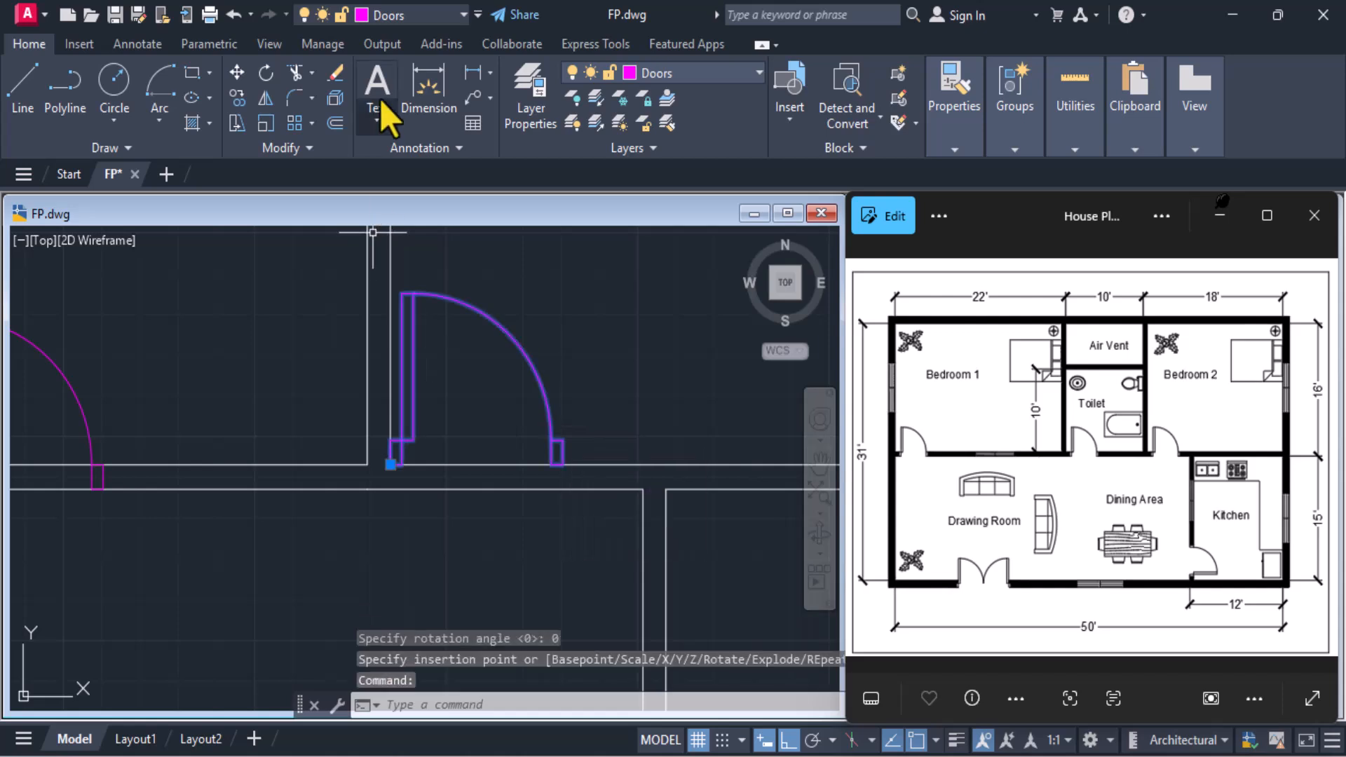
pyautogui.click(238, 73)
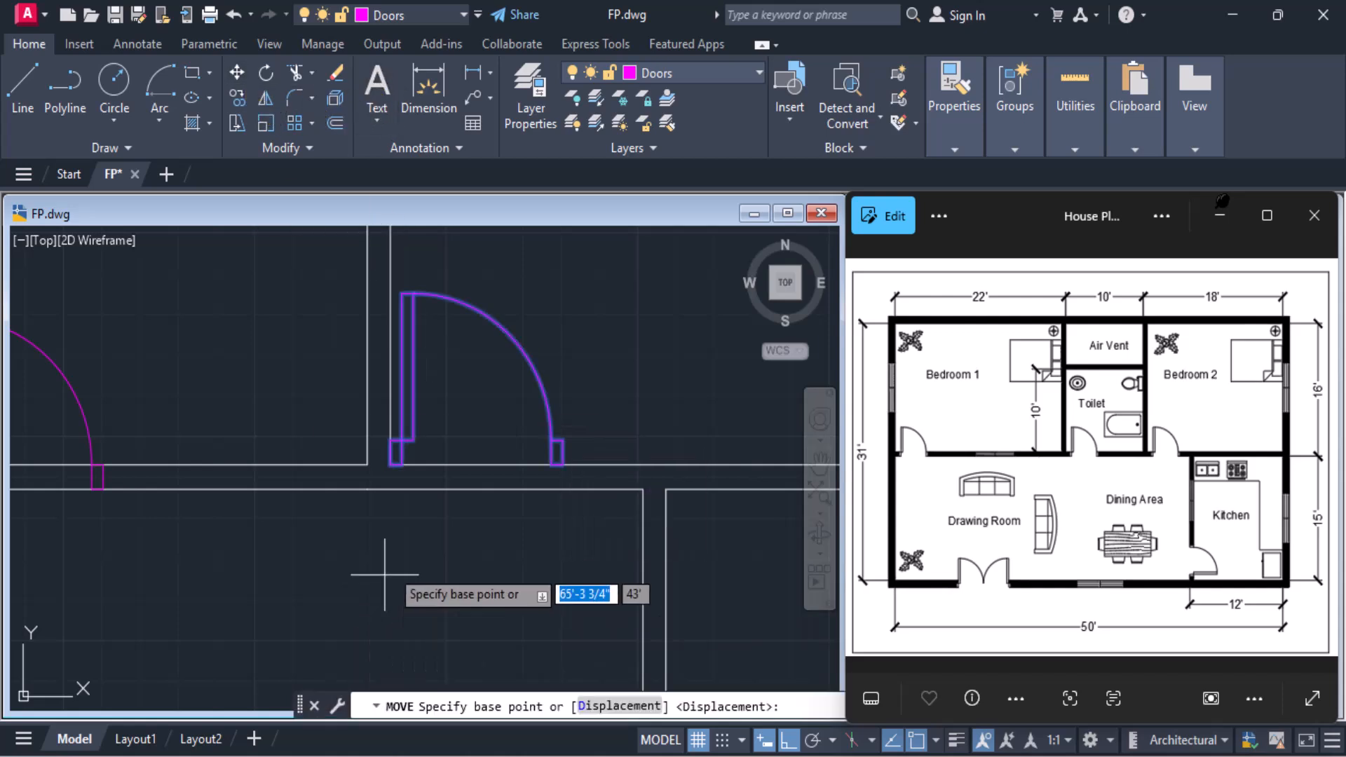
pyautogui.click(390, 464)
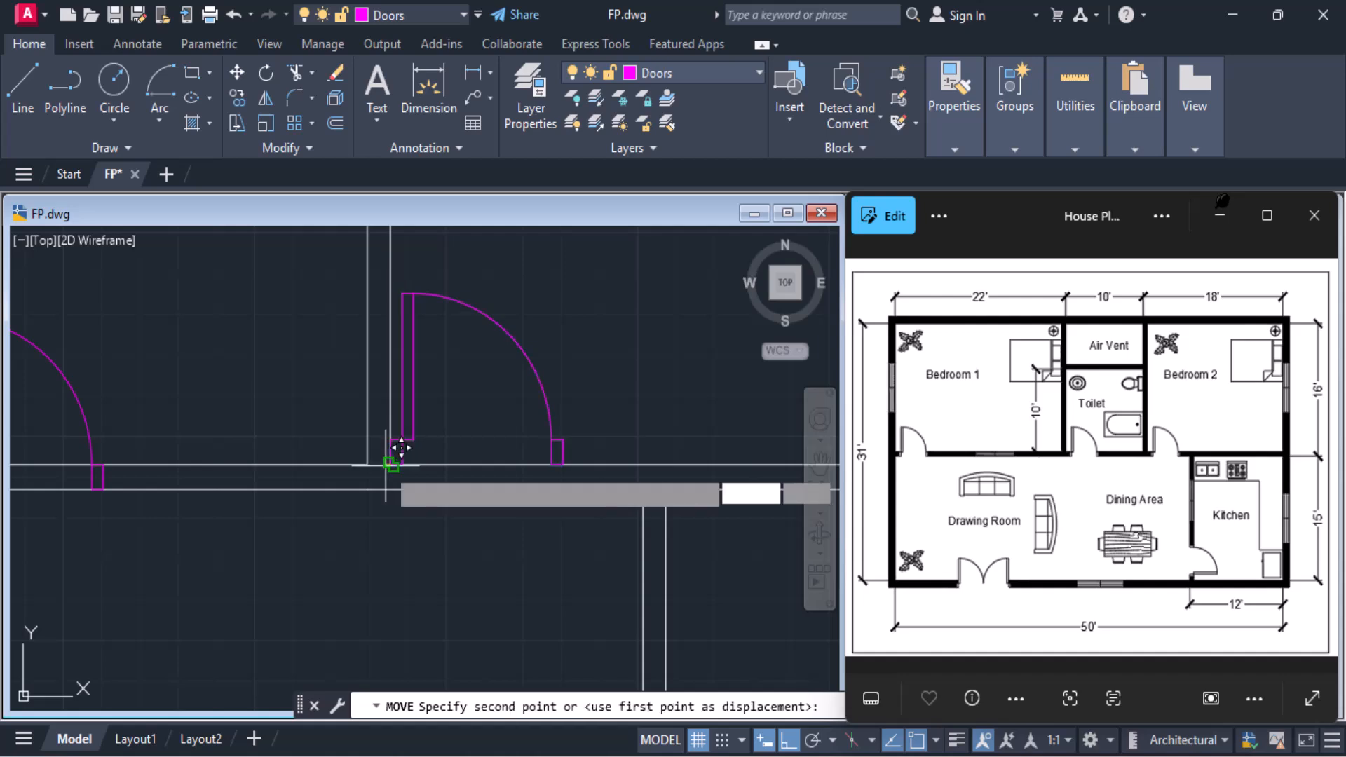
pyautogui.scroll(5, 390, 466)
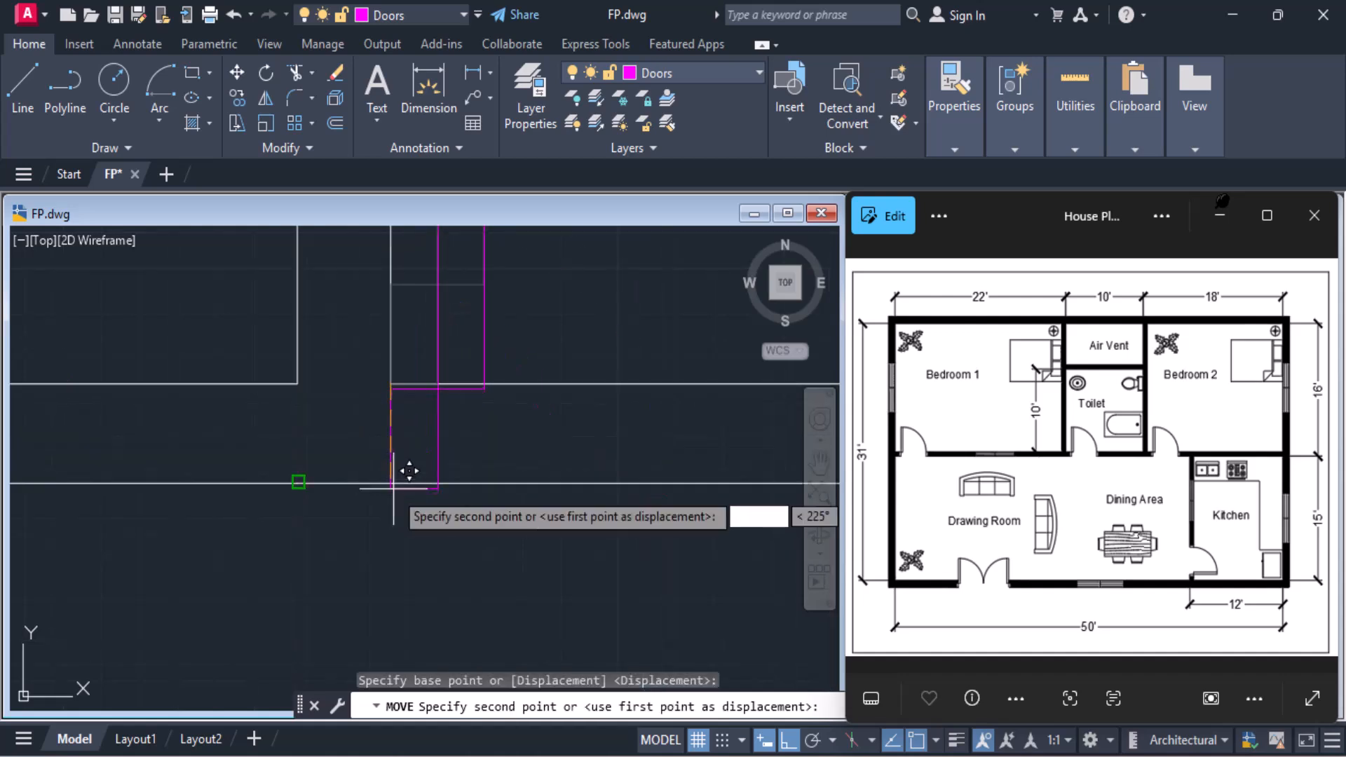
pyautogui.write('per')
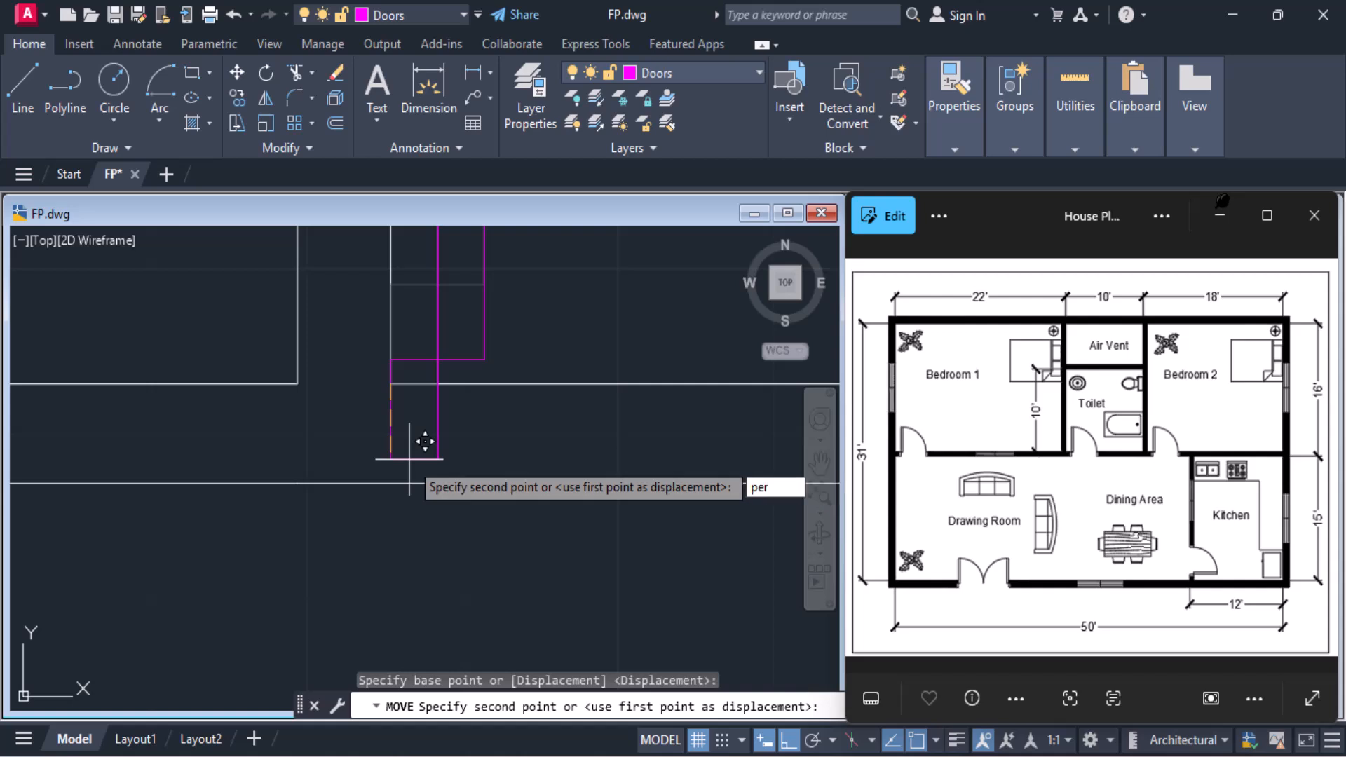
pyautogui.press('Return')
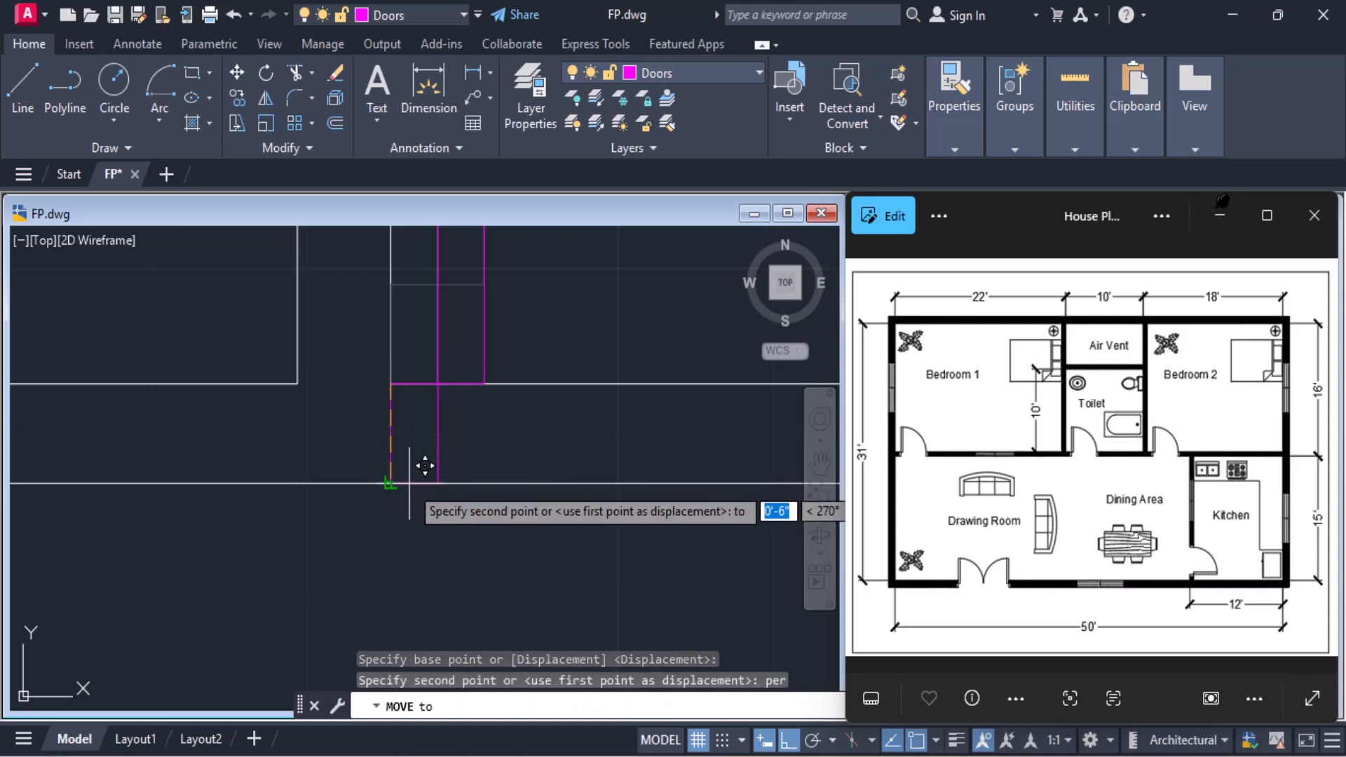
pyautogui.click(425, 465)
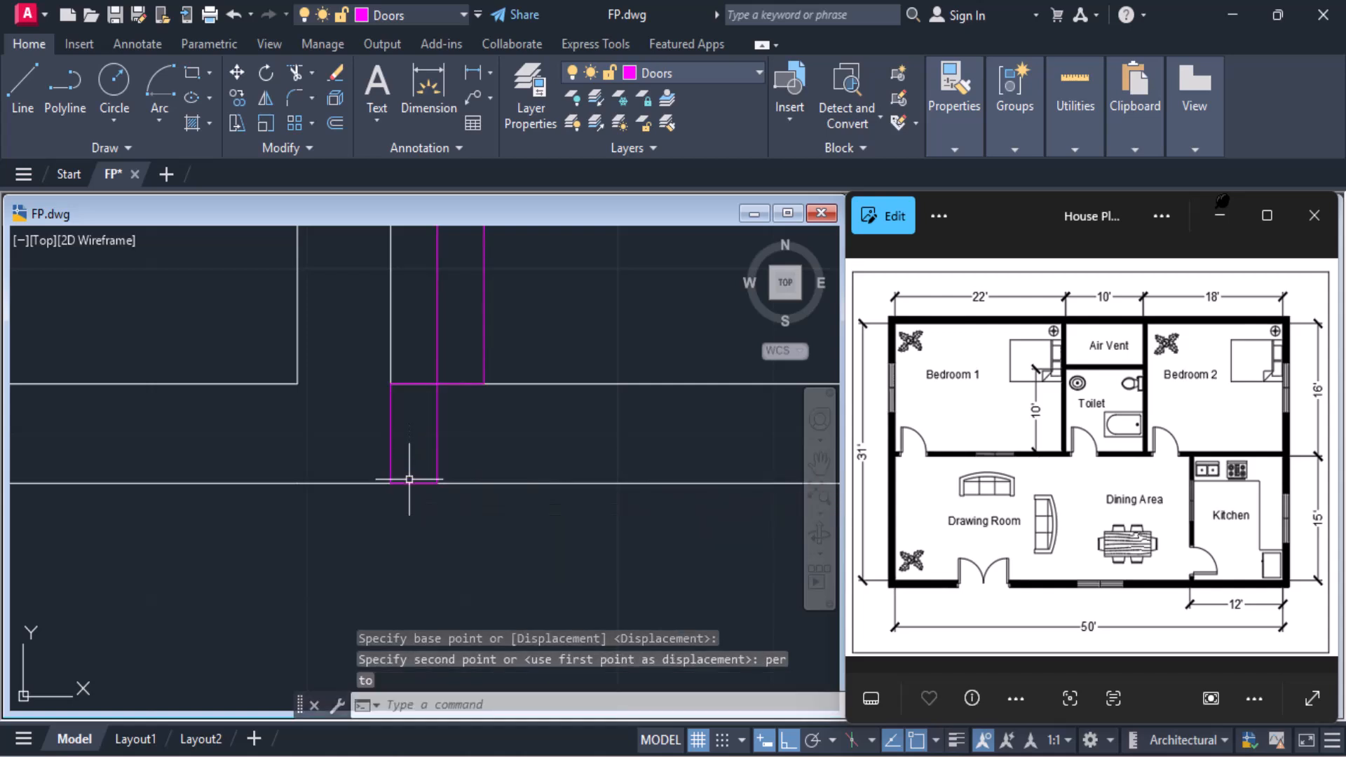
# Try to move Bedroom 2's door 6" to the right along the bottom wall from its lower-left corner
pyautogui.click(434, 442)
pyautogui.click(434, 434)
pyautogui.click(237, 72)
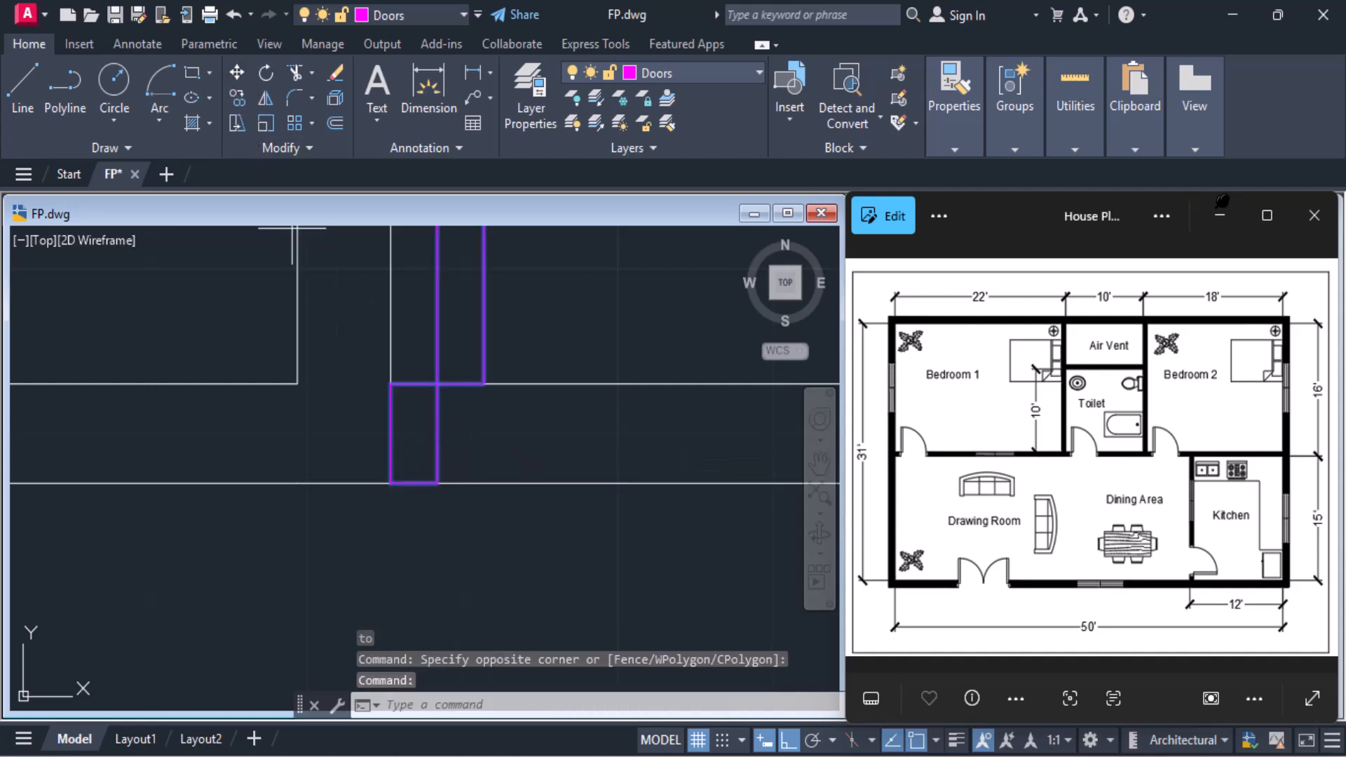
pyautogui.click(389, 482)
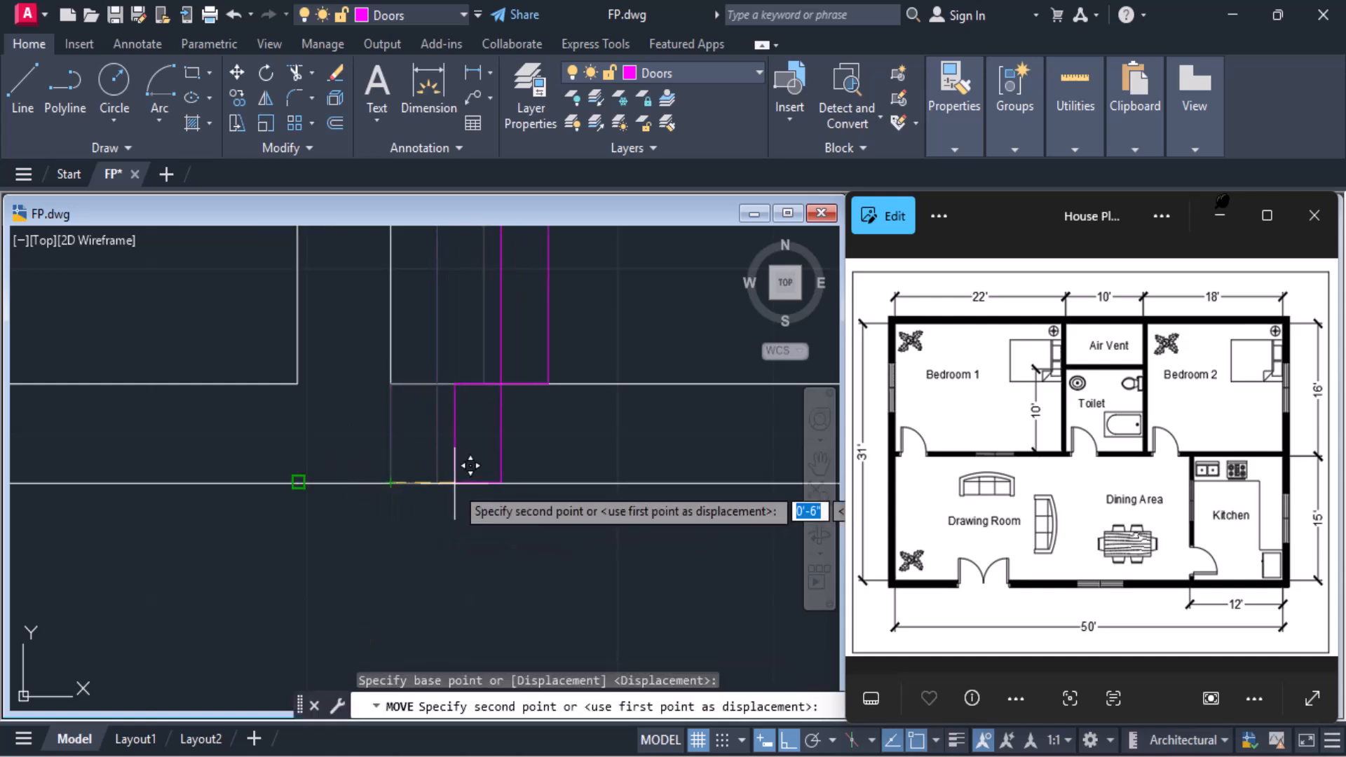
pyautogui.write('6"')
pyautogui.press('Return')
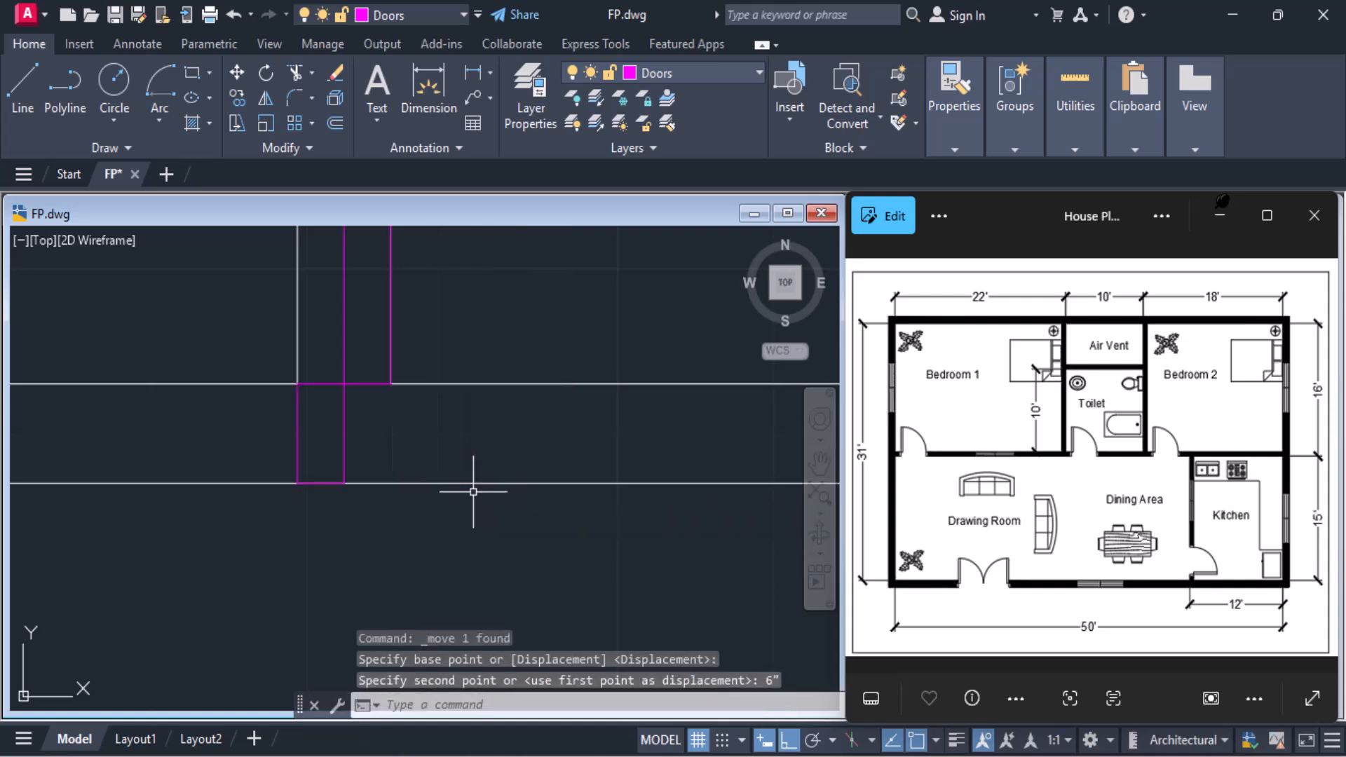
pyautogui.scroll(-6, 473, 492)
pyautogui.scroll(6, 474, 492)
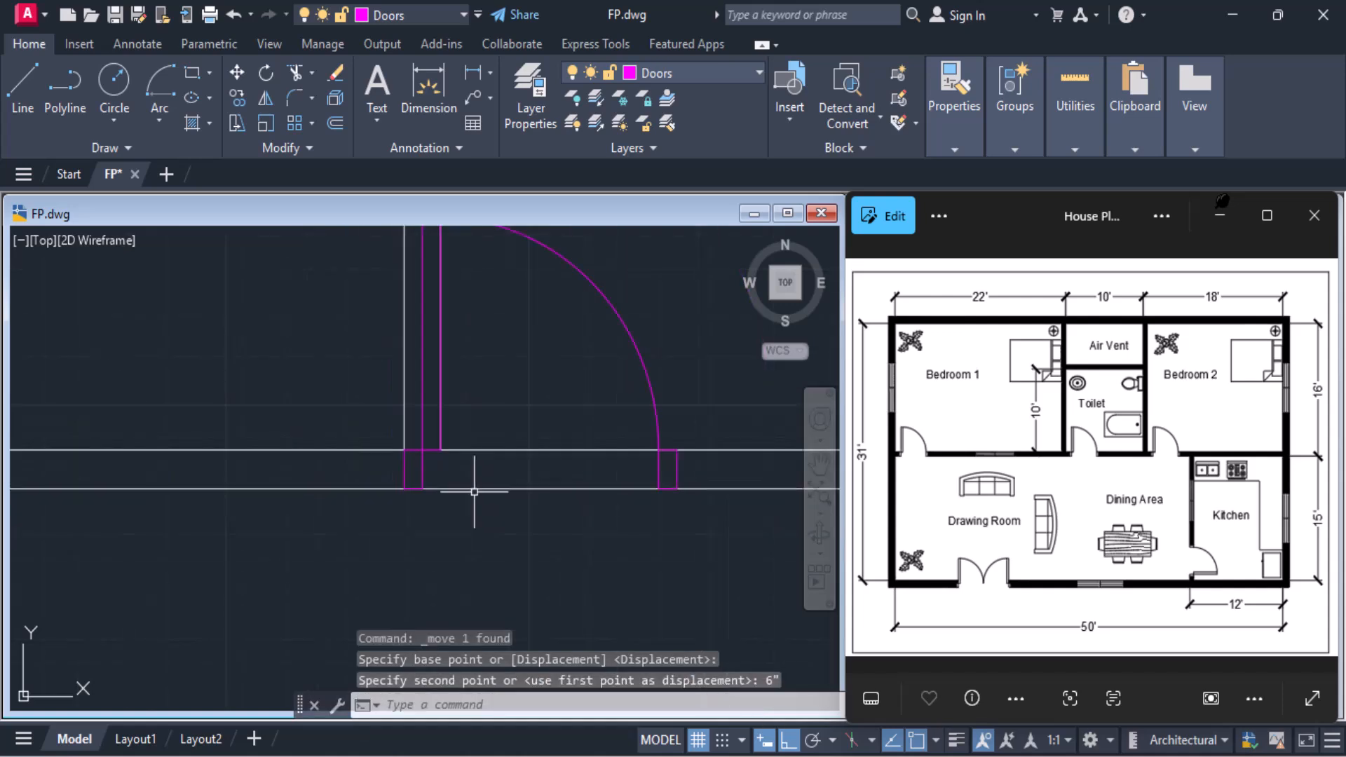
# Undo the last 6" move of Bedroom 2's door
pyautogui.click(339, 460)
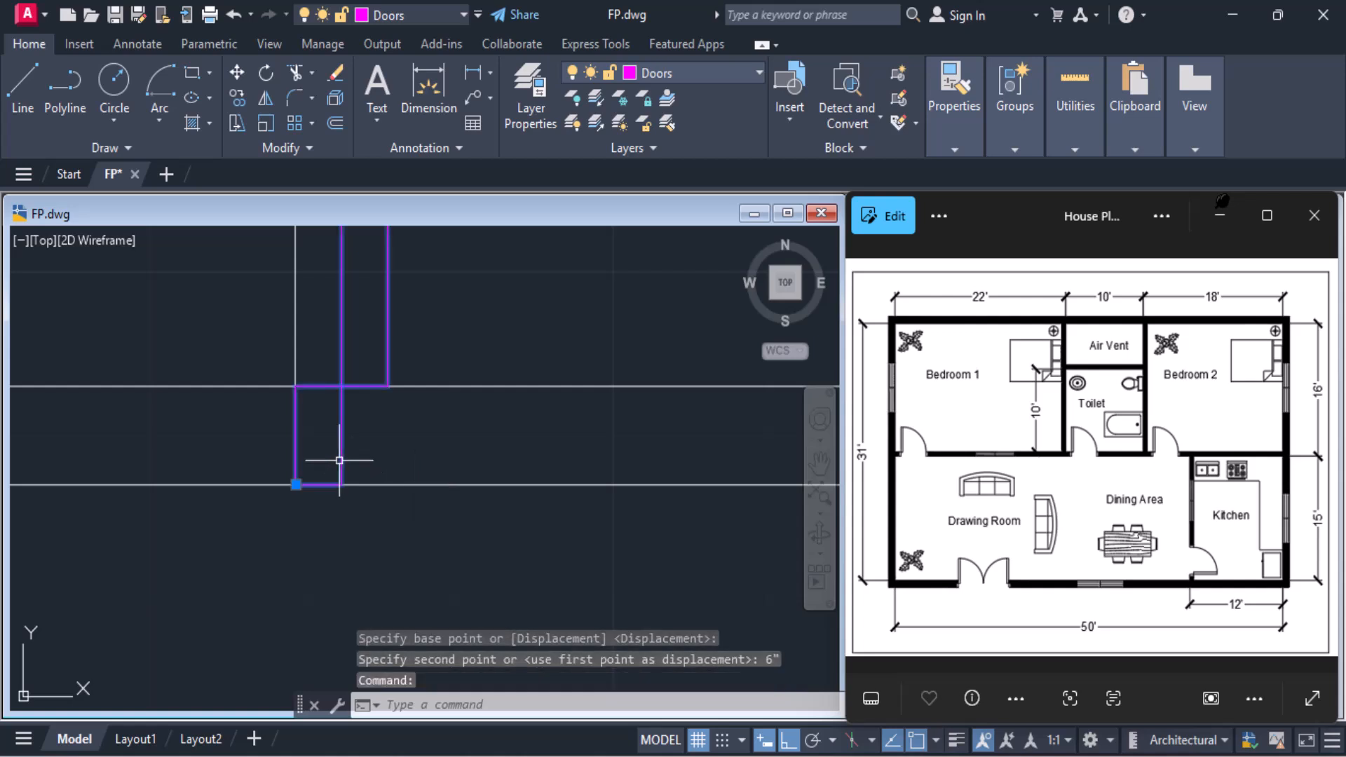
pyautogui.hotkey('ctrl', 'z')
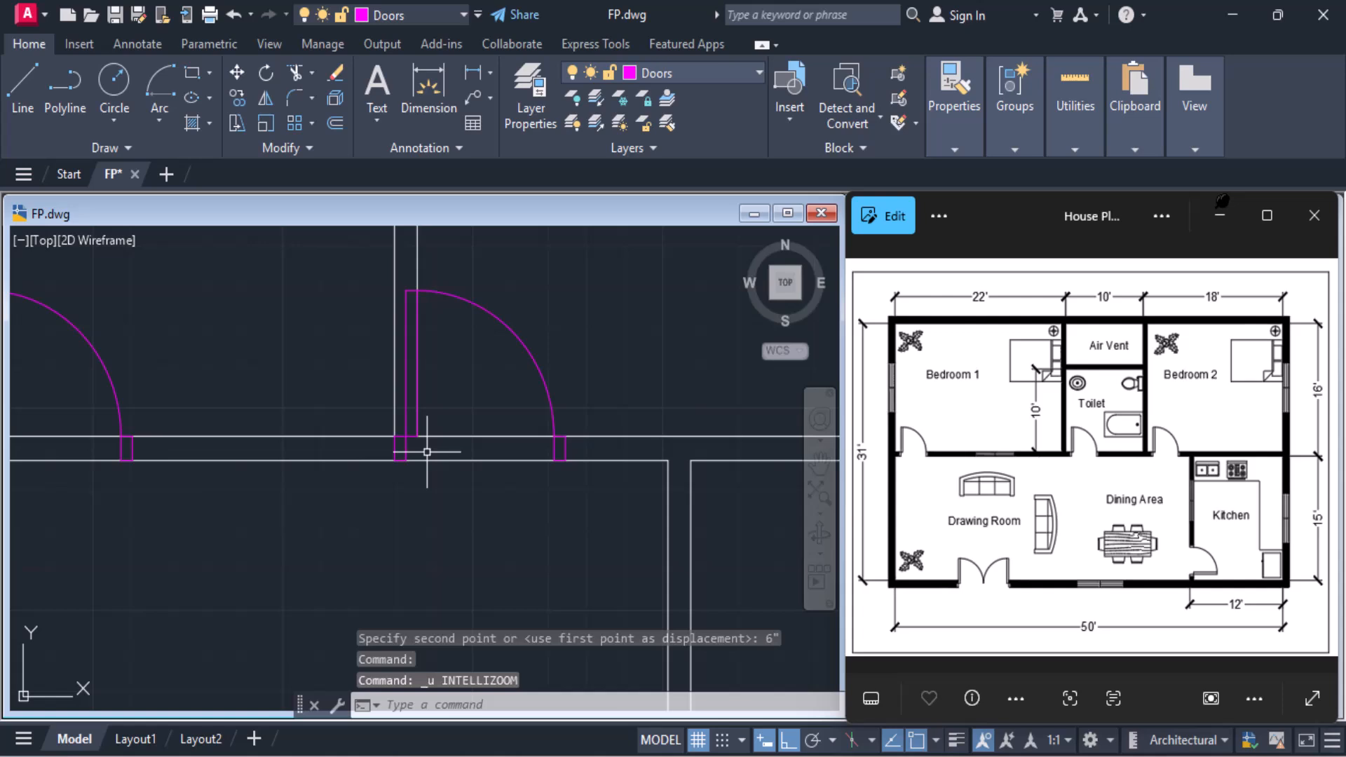
pyautogui.hotkey('ctrl', 'z')
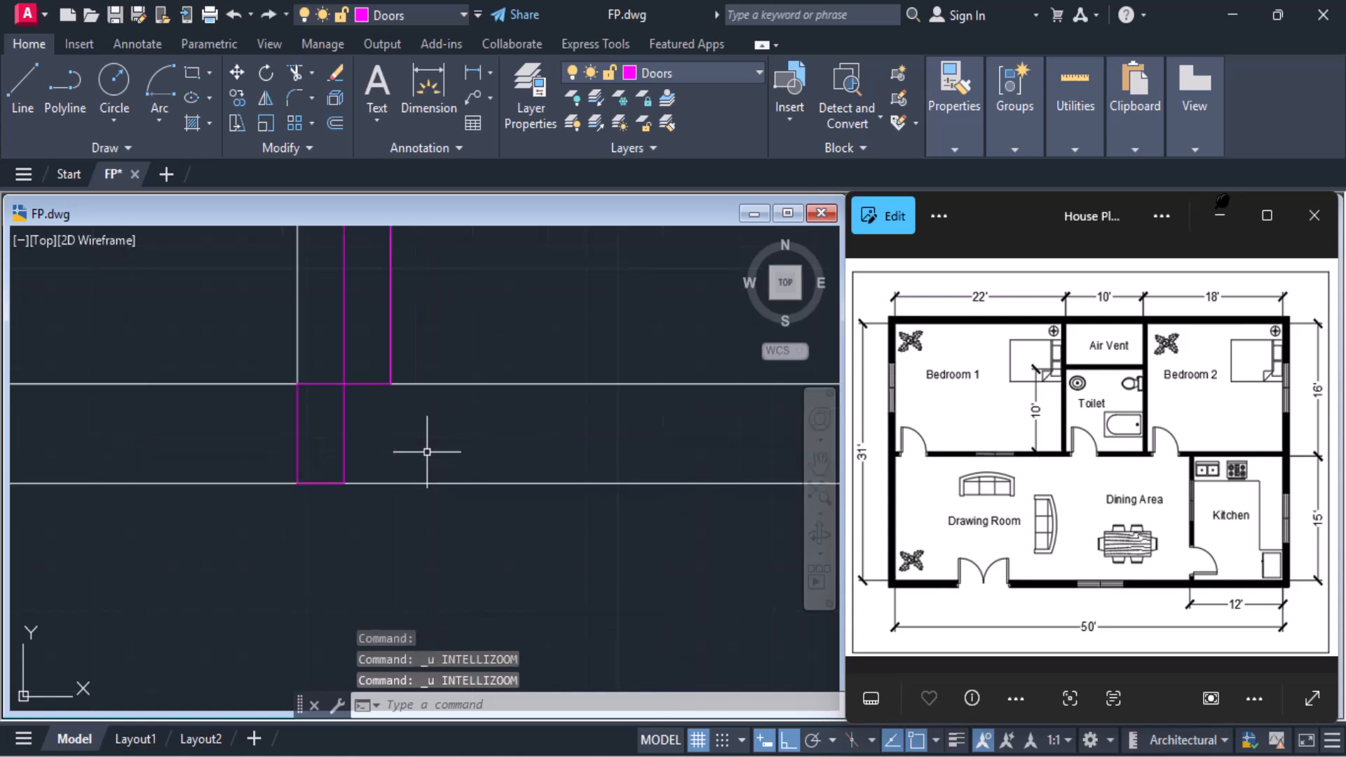
pyautogui.hotkey('ctrl', 'z')
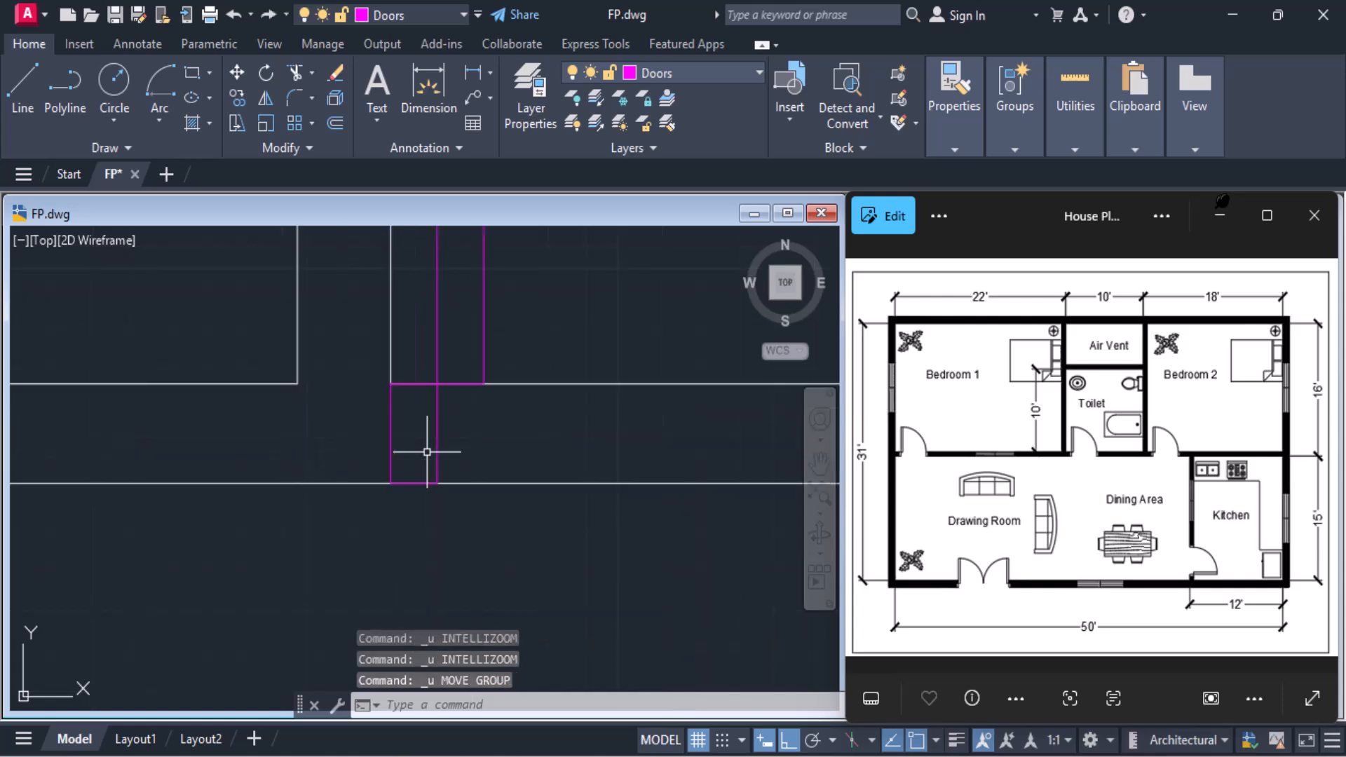
# Select Bedroom 2's door and turn off the Endpoint and Midpoint object snaps
pyautogui.click(437, 436)
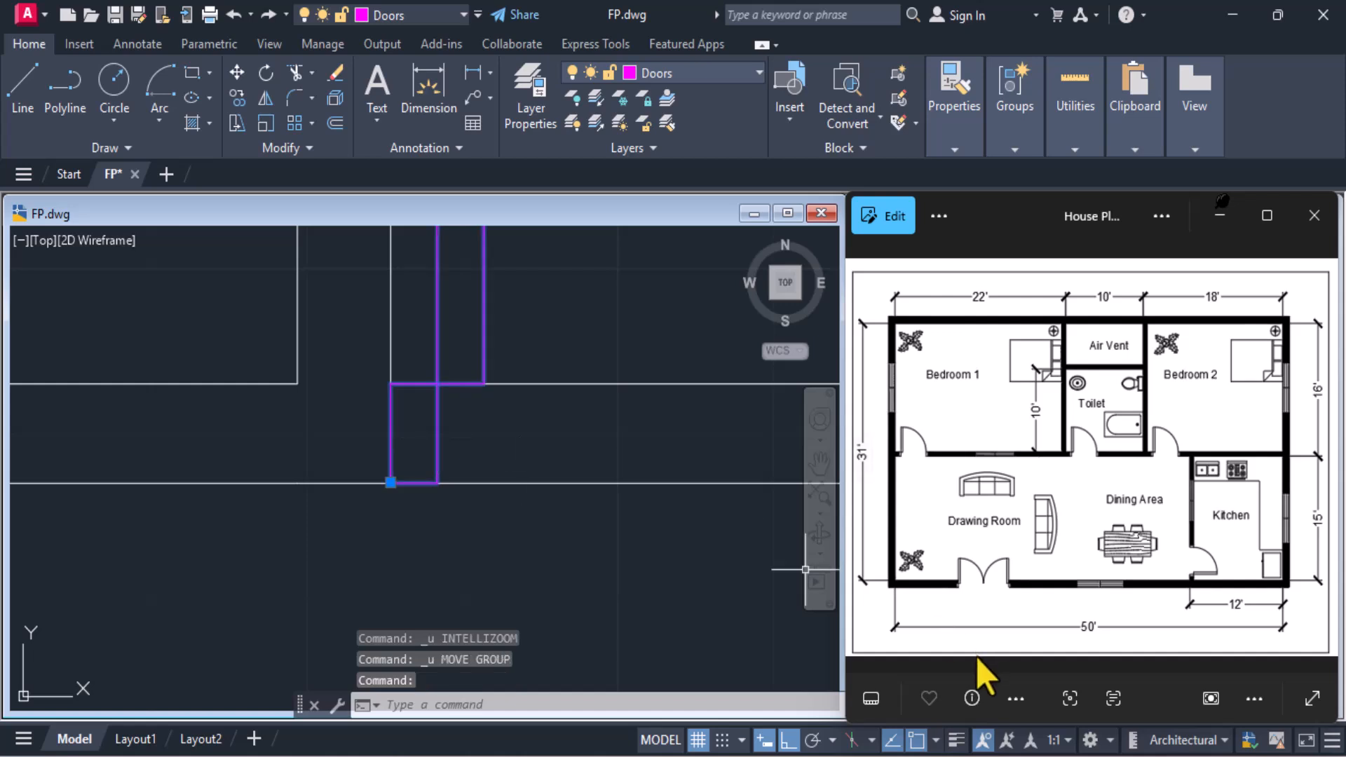
pyautogui.click(935, 742)
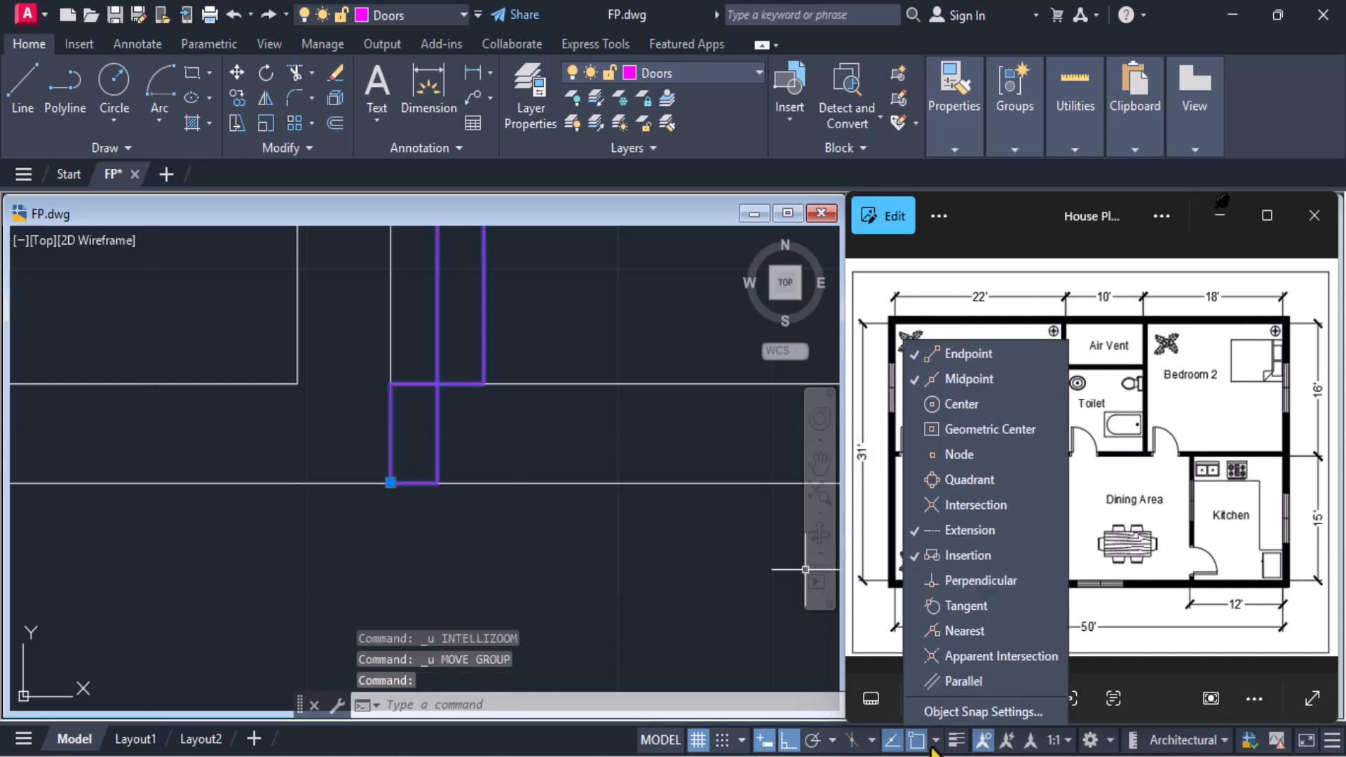
pyautogui.click(985, 379)
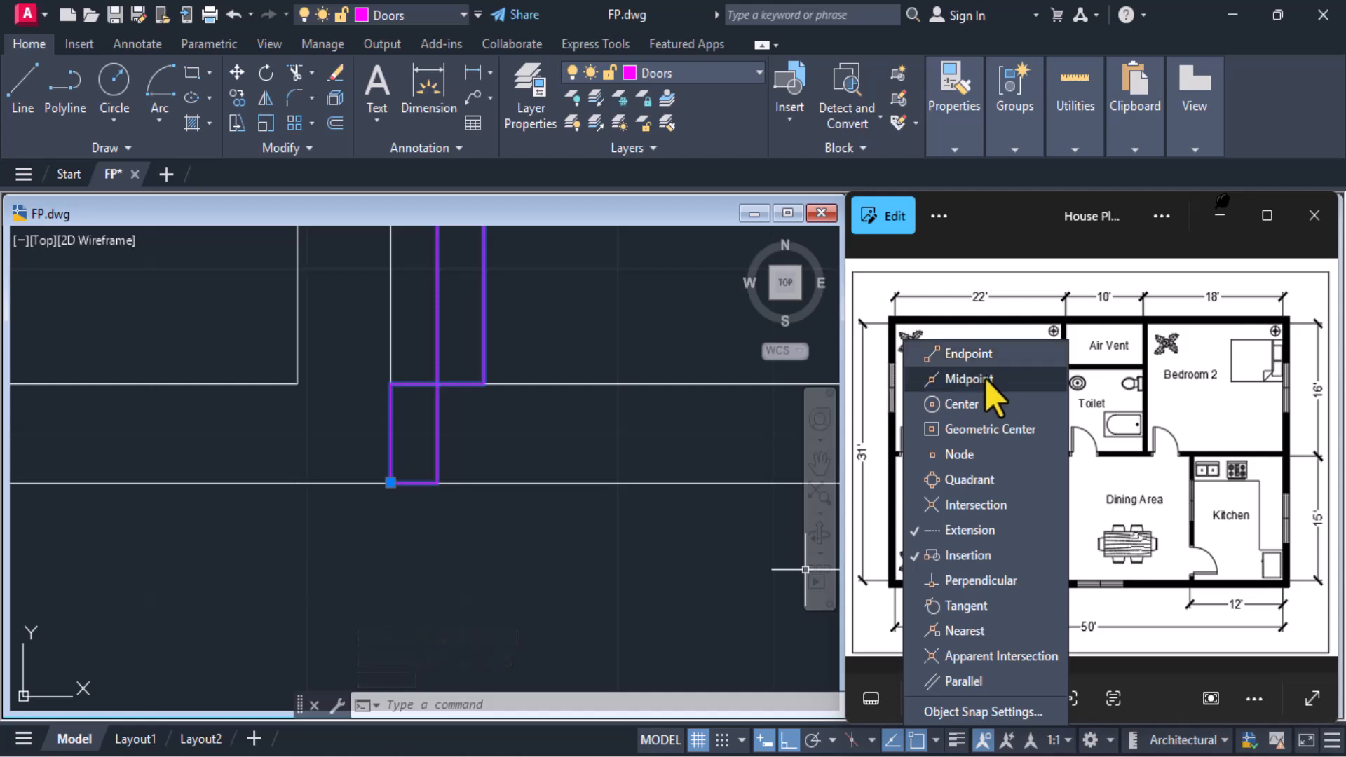
pyautogui.click(599, 442)
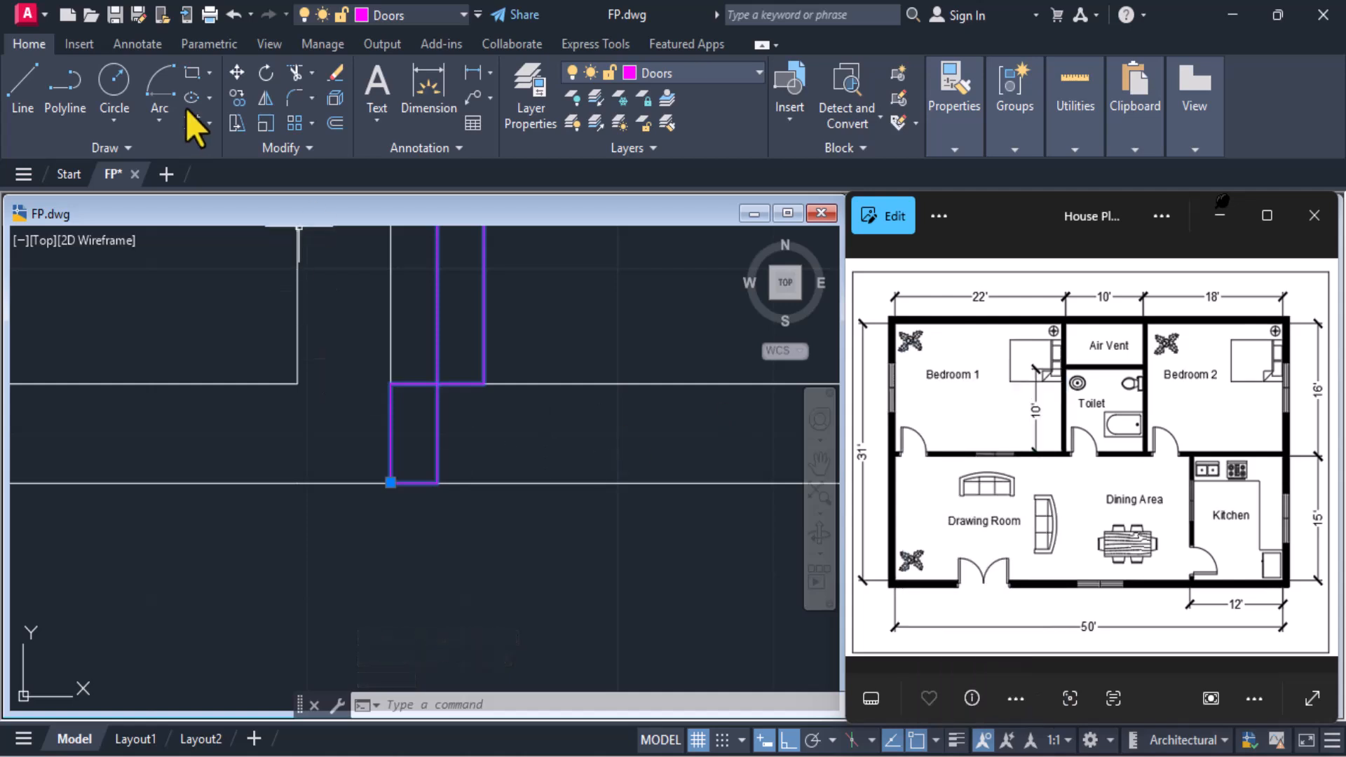
# Move Bedroom 2's door 6" to the right along the bottom wall from its lower-left corner
pyautogui.click(236, 79)
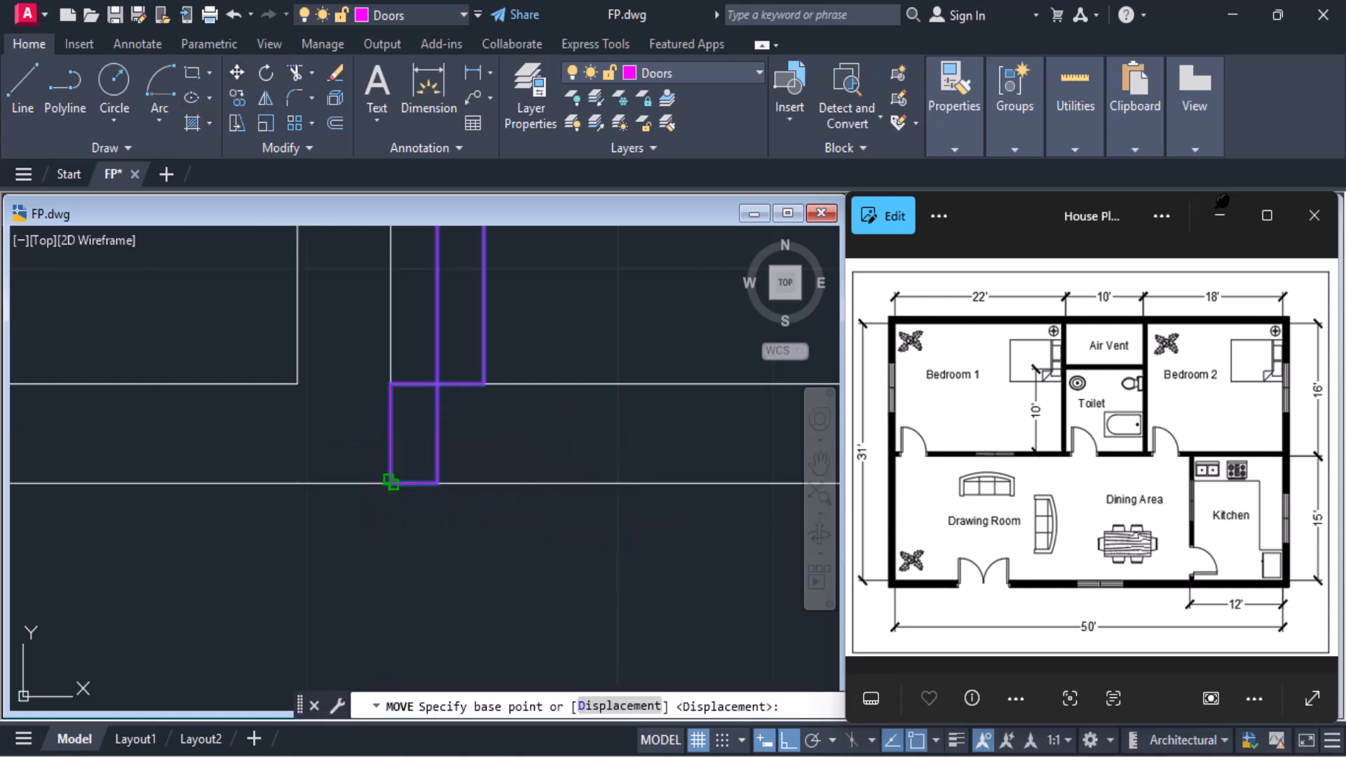
pyautogui.click(390, 483)
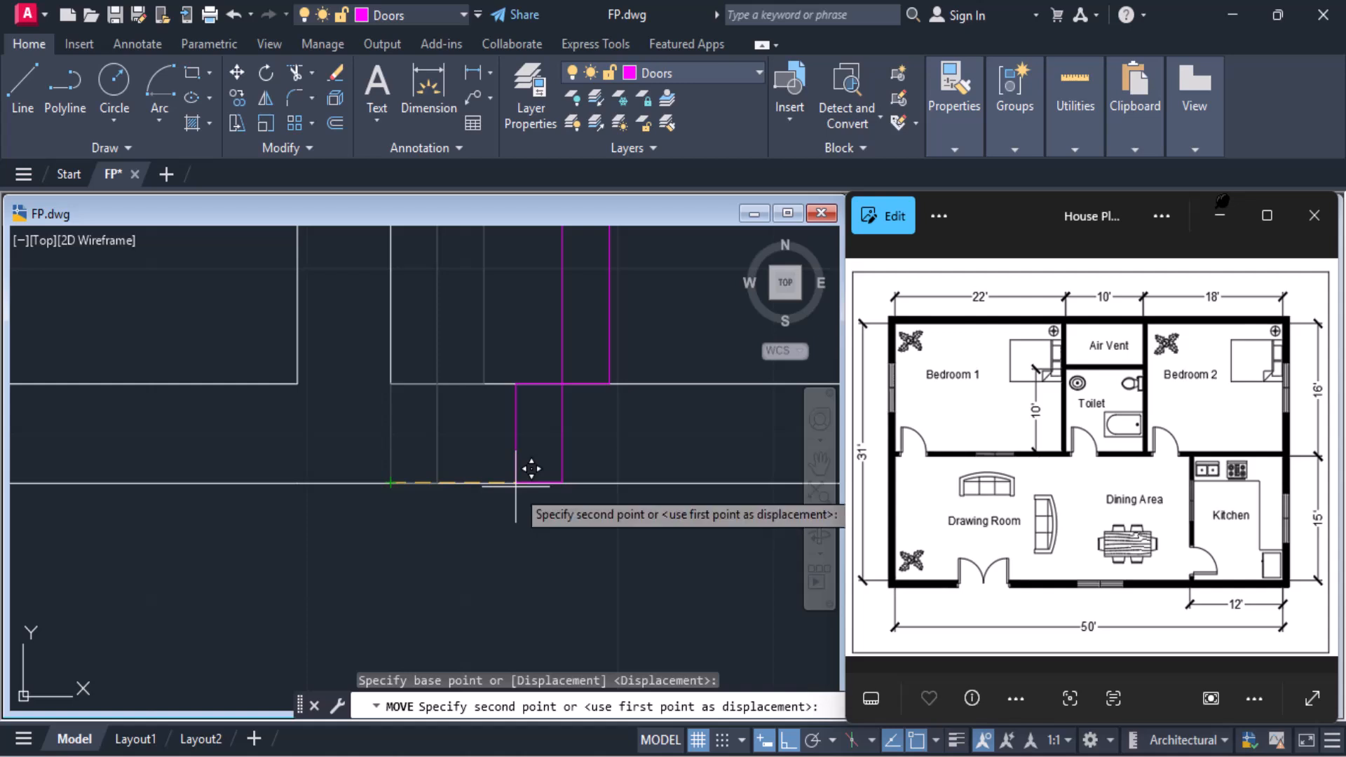
pyautogui.write('6"')
pyautogui.press('Return')
pyautogui.scroll(-5, 515, 486)
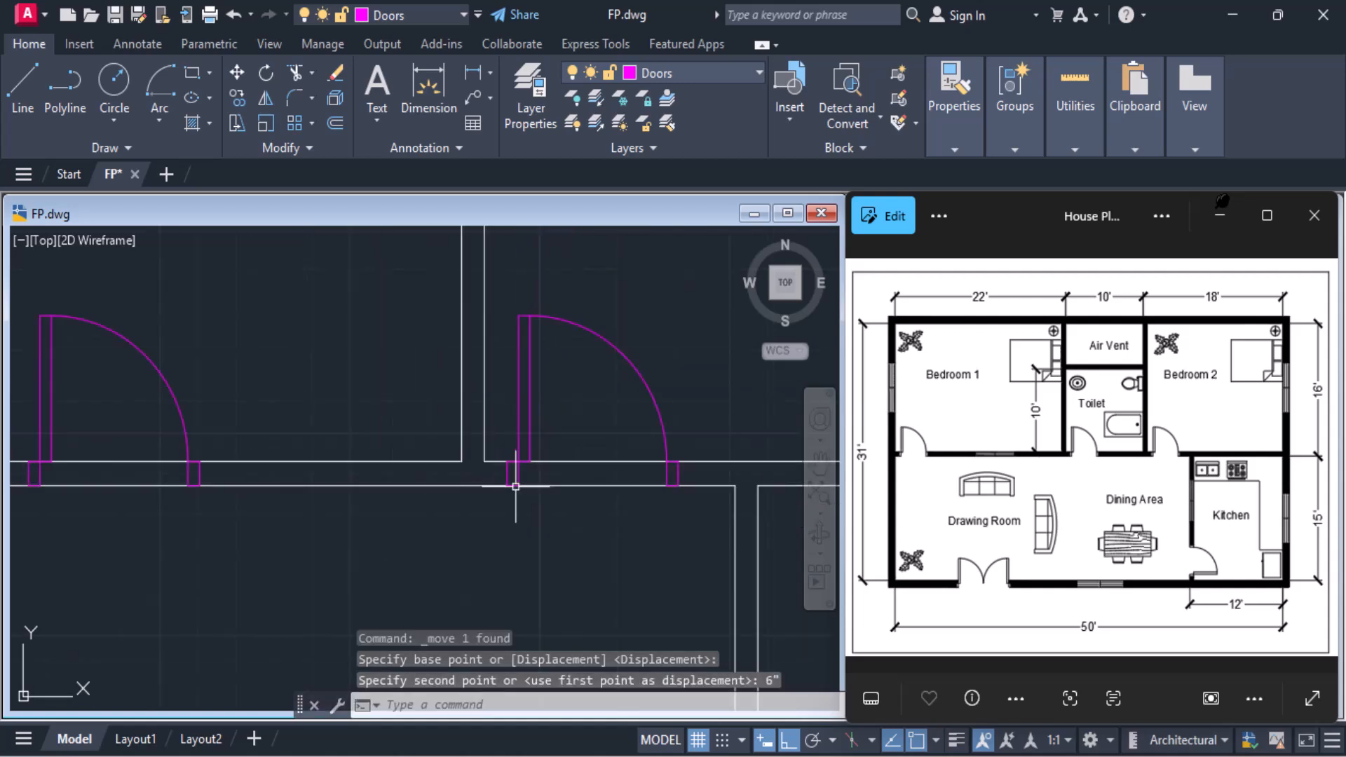
pyautogui.moveTo(515, 486); pyautogui.dragTo(489, 410, button='middle')
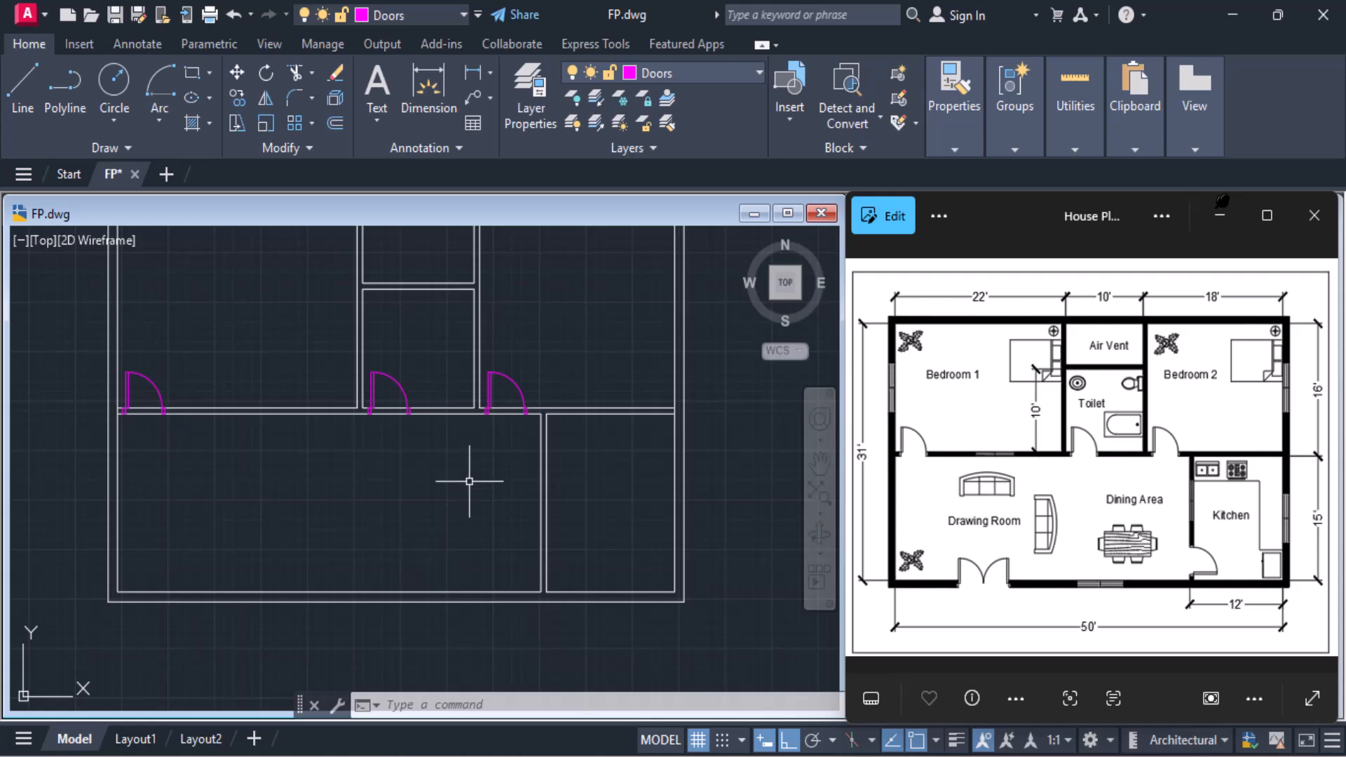
# Insert the Door1 block in the open space of the Dining Area, left of the Kitchen wall
pyautogui.click(788, 122)
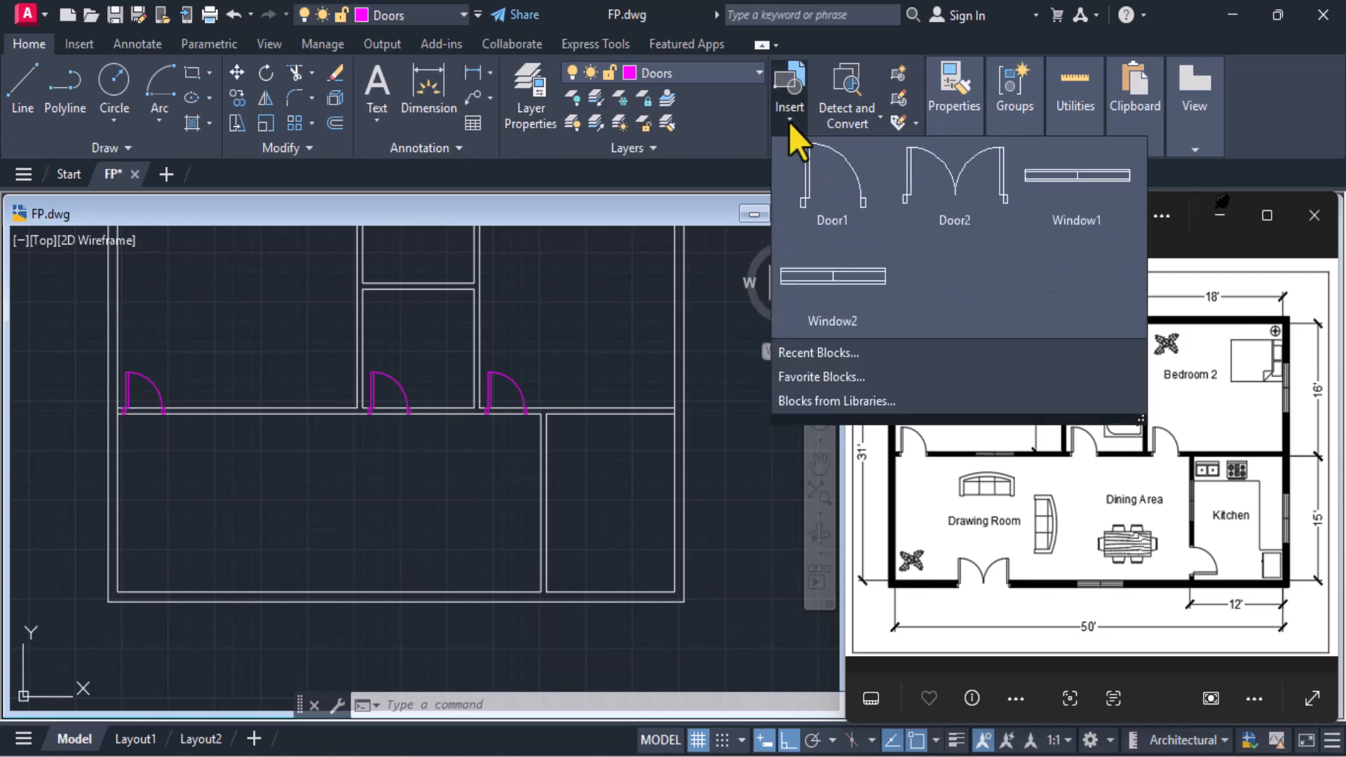
pyautogui.click(456, 536)
pyautogui.scroll(2, 515, 525)
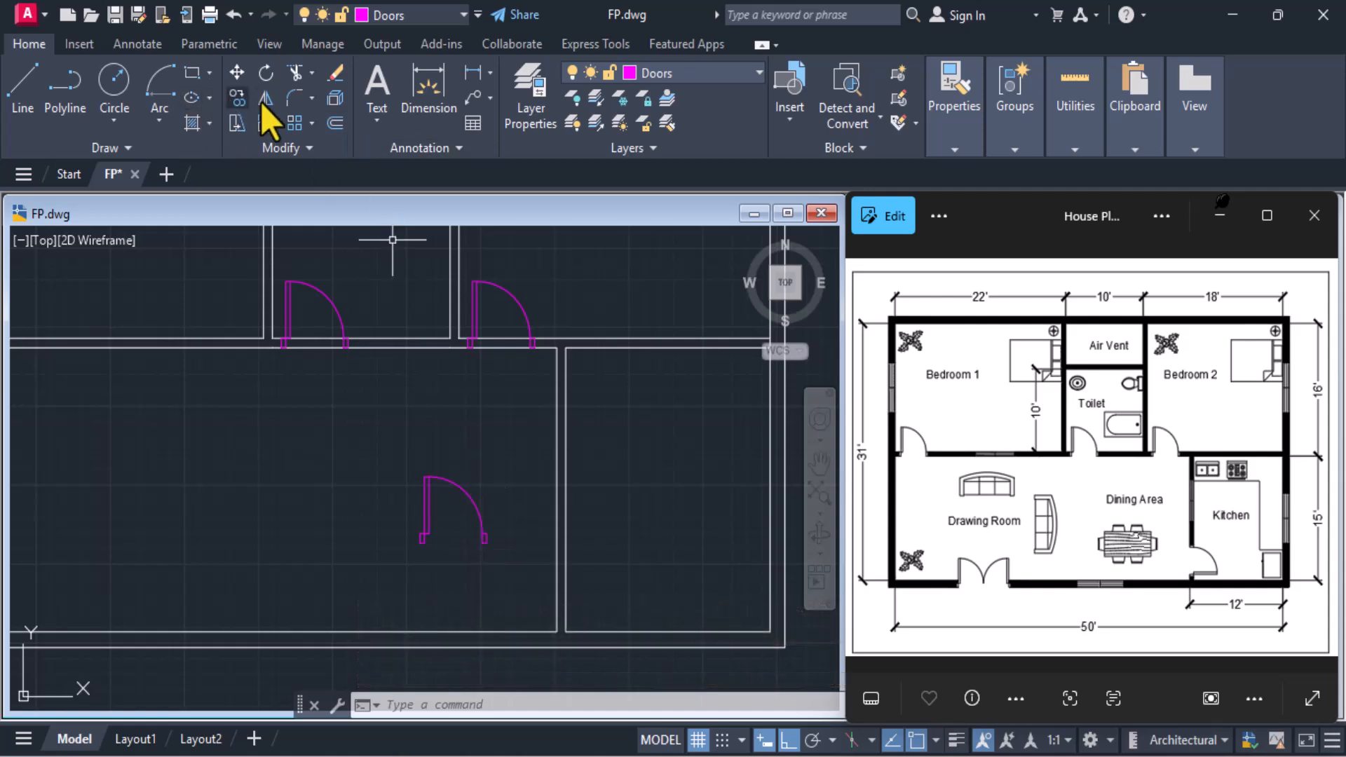
# Turn on the Endpoint snap and mirror the Dining Area door about a vertical line at its right jamb, erasing the source object
pyautogui.click(485, 527)
pyautogui.scroll(5, 485, 527)
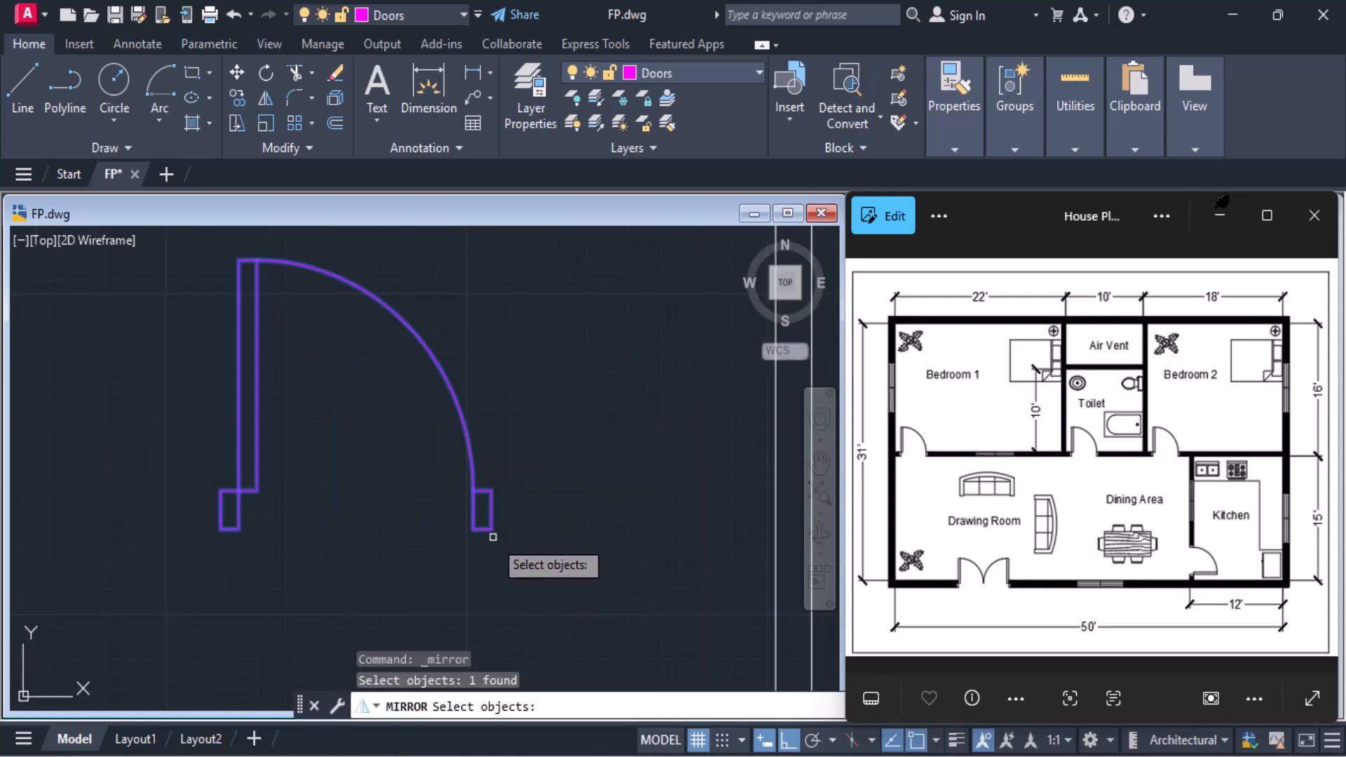
pyautogui.press('Return')
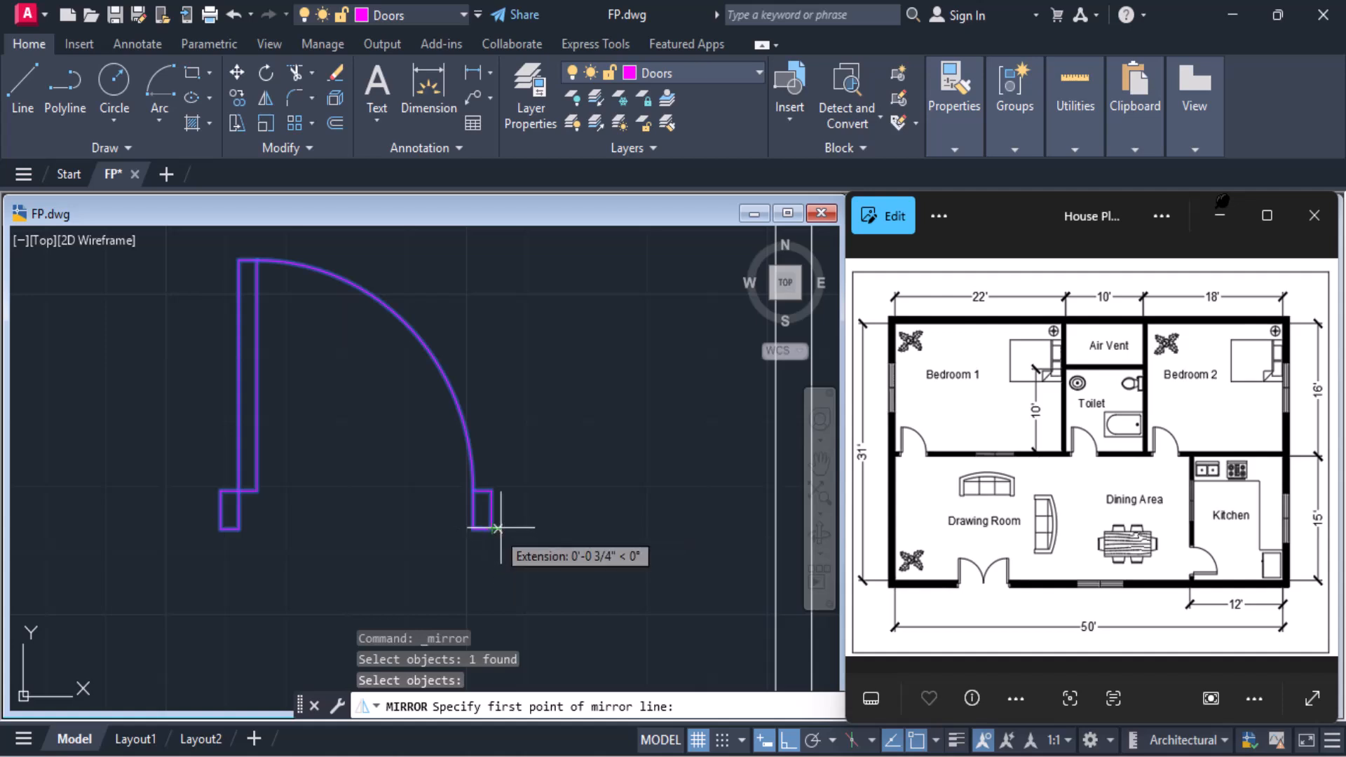
pyautogui.click(936, 740)
pyautogui.click(978, 351)
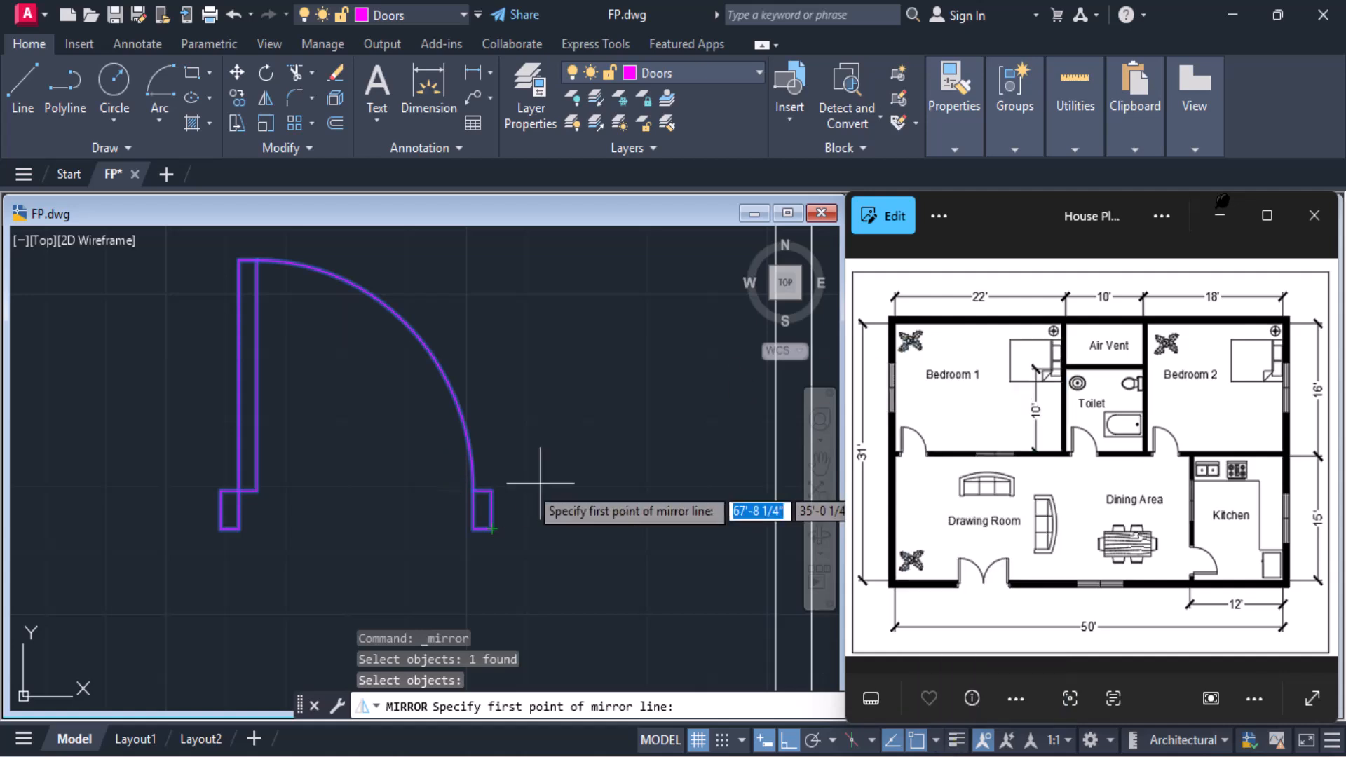
pyautogui.click(491, 491)
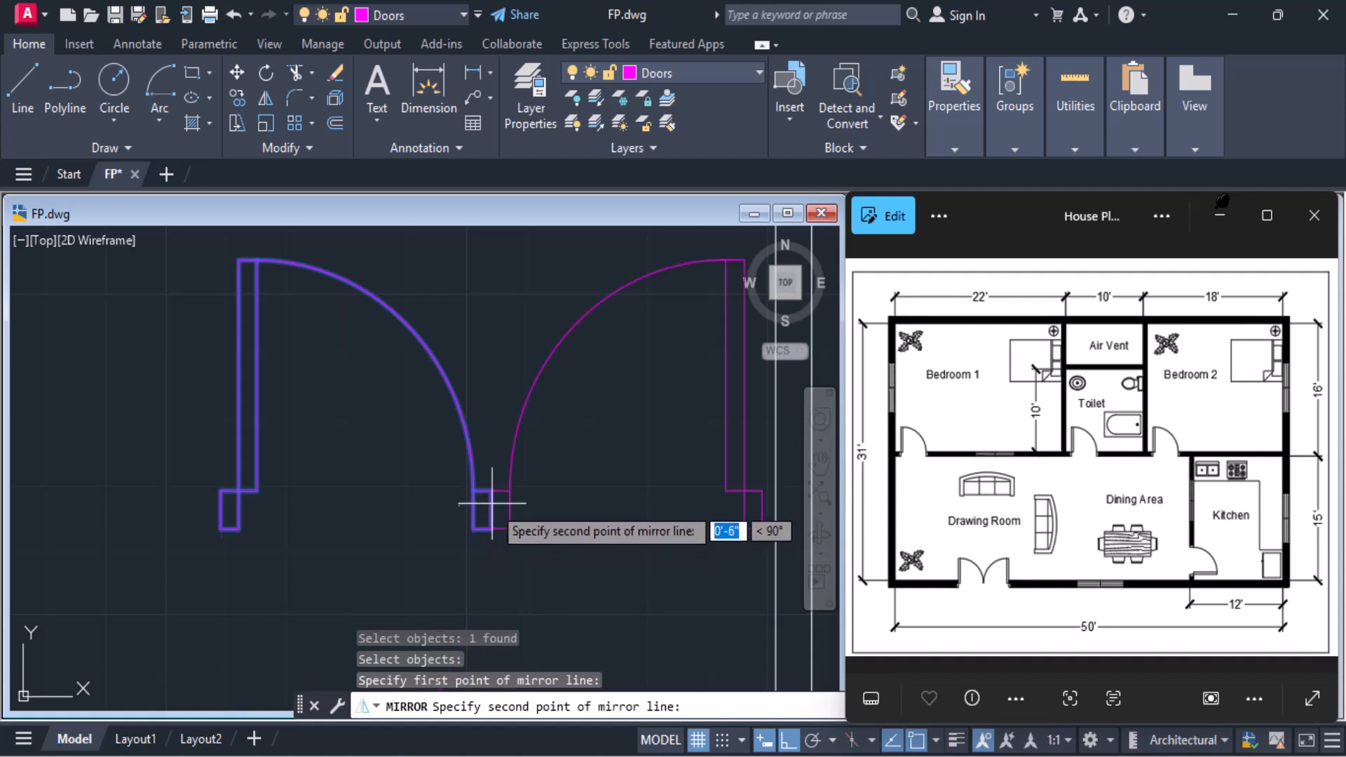
pyautogui.click(491, 498)
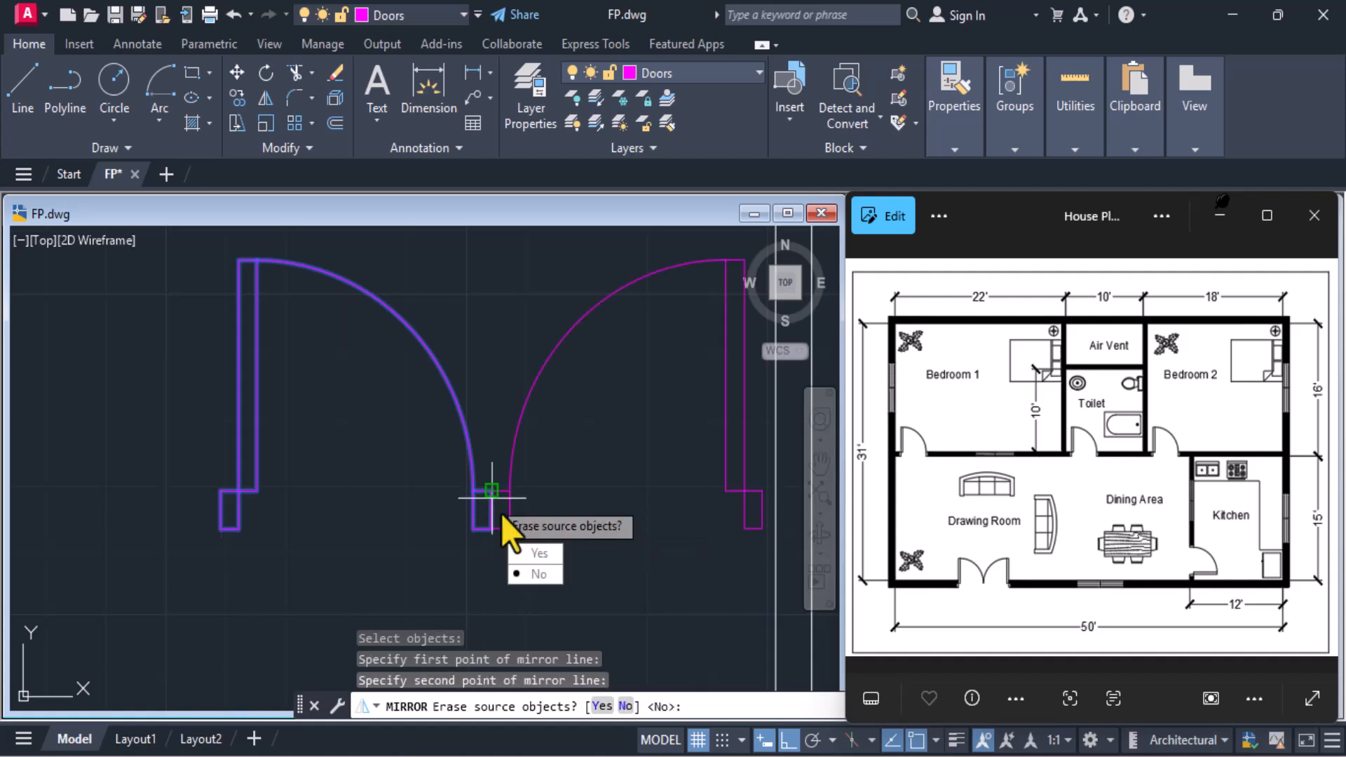
pyautogui.click(520, 558)
pyautogui.moveTo(495, 495)
pyautogui.mouseDown(button='middle')
pyautogui.moveTo(162, 462)
pyautogui.moveTo(178, 507)
pyautogui.mouseUp(button='middle')
pyautogui.click(429, 500)
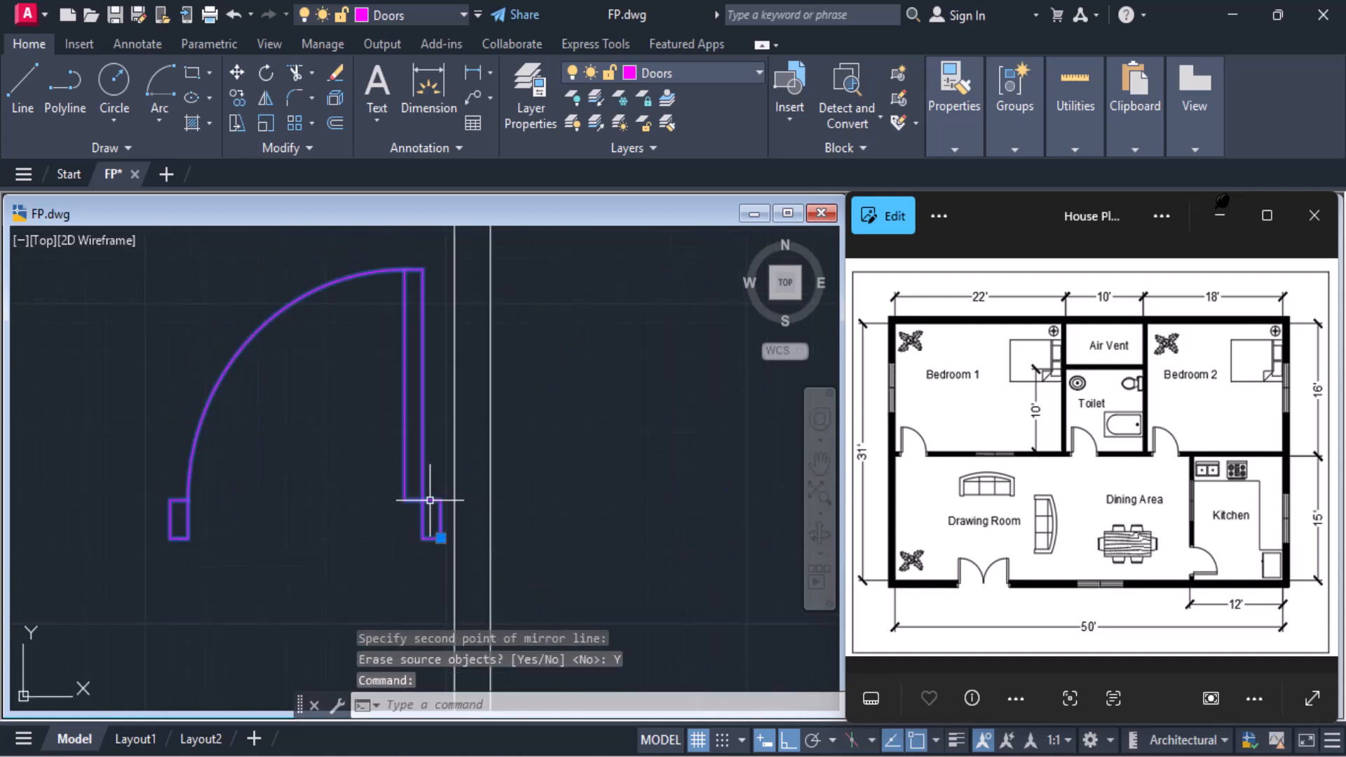
pyautogui.click(264, 76)
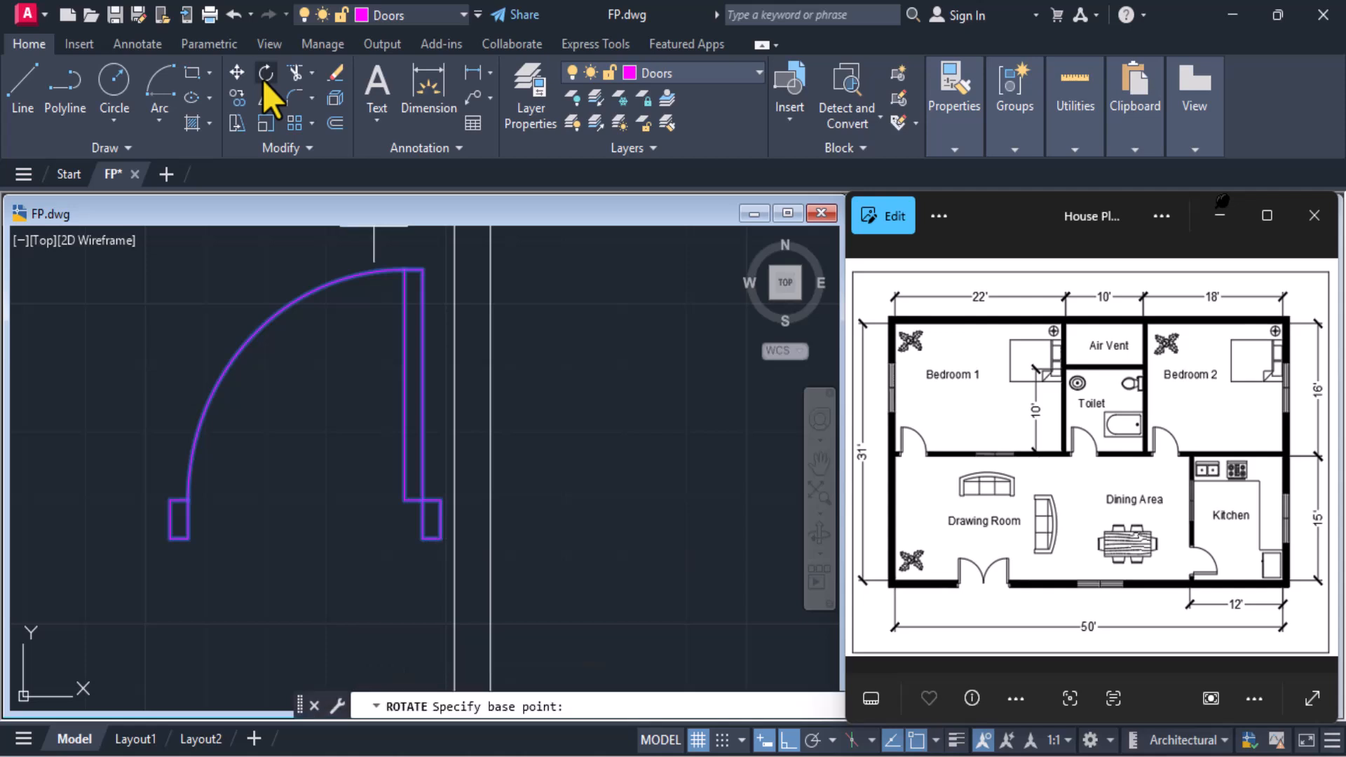
pyautogui.click(440, 538)
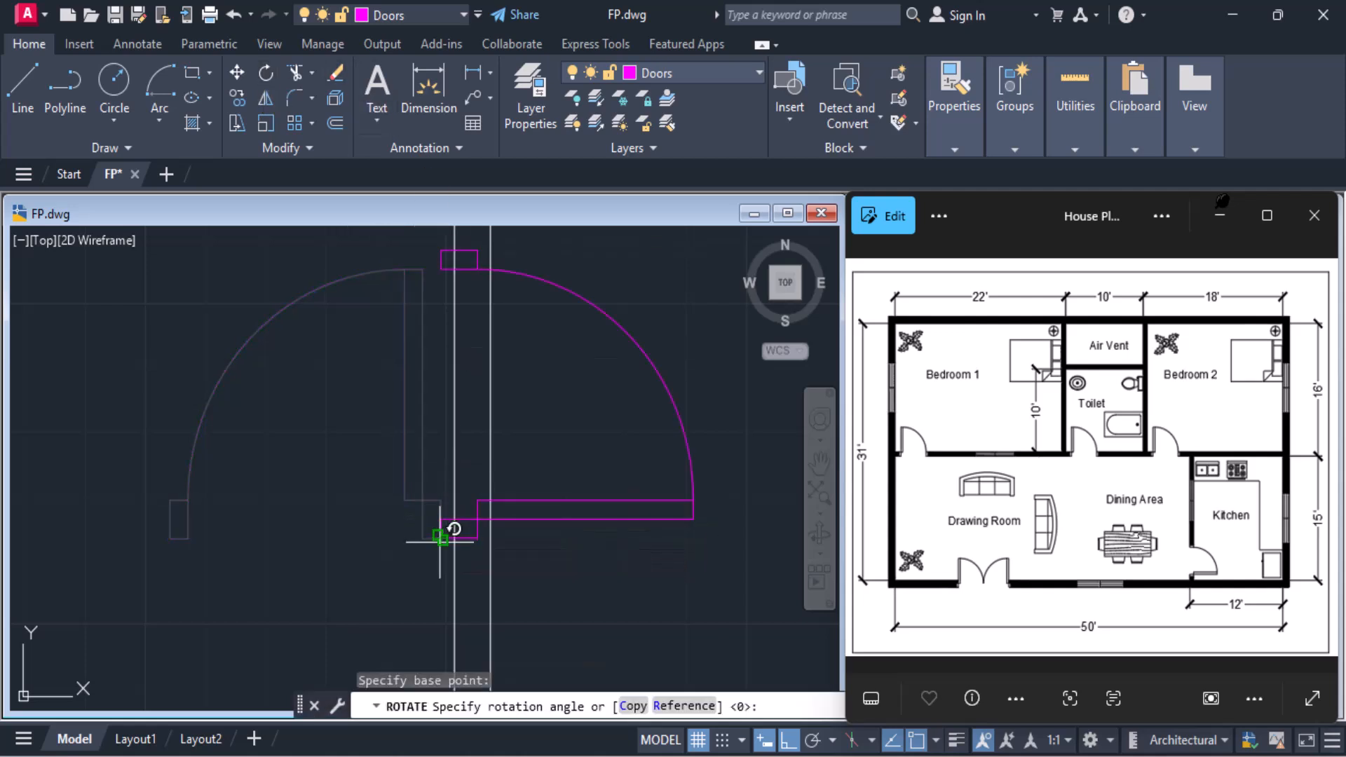
pyautogui.press('Return')
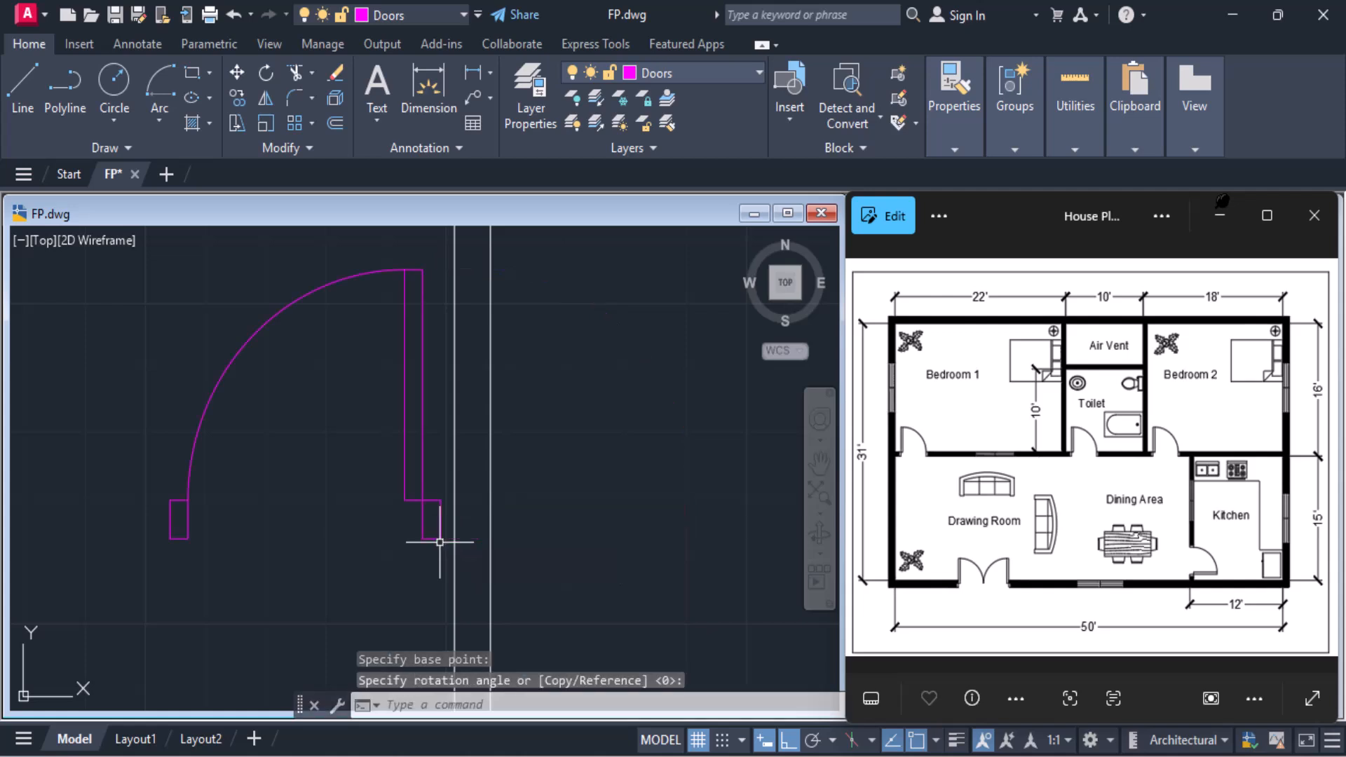
pyautogui.click(238, 72)
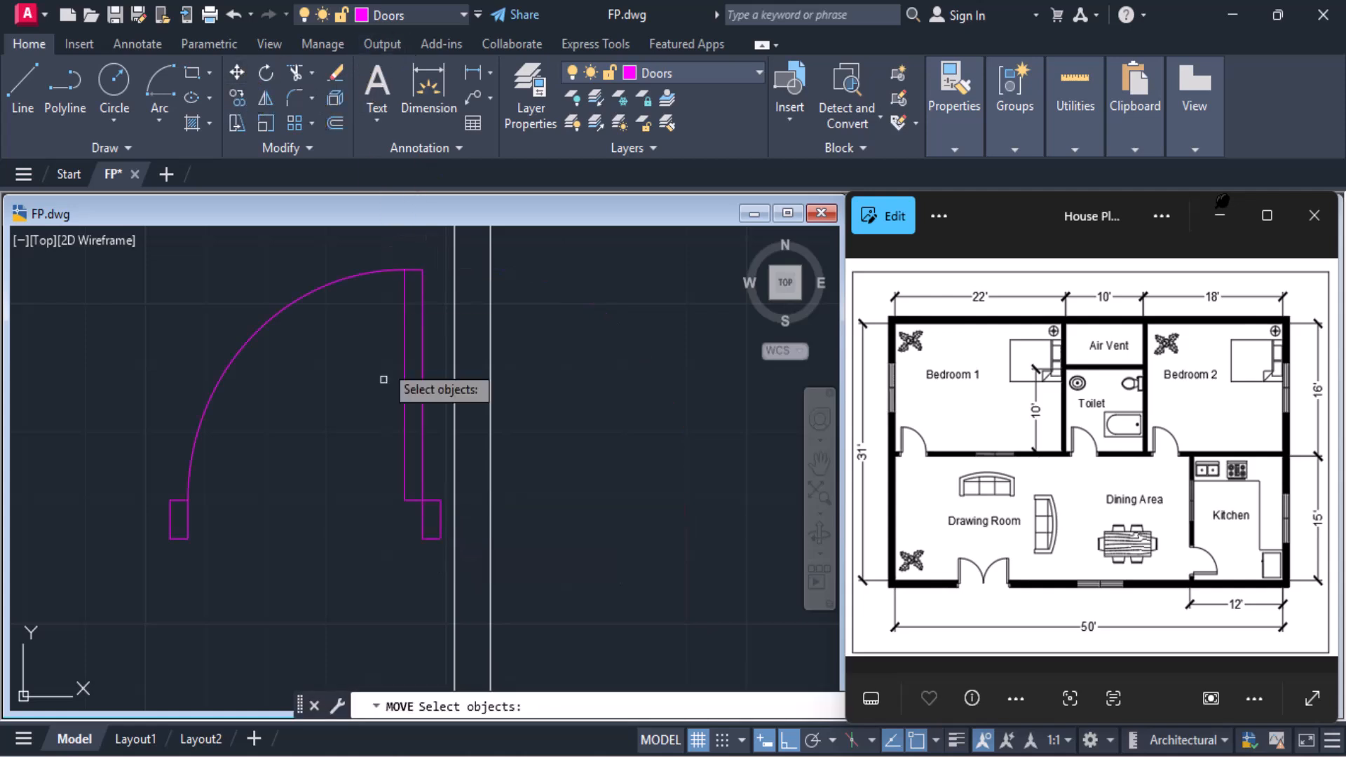
pyautogui.click(420, 404)
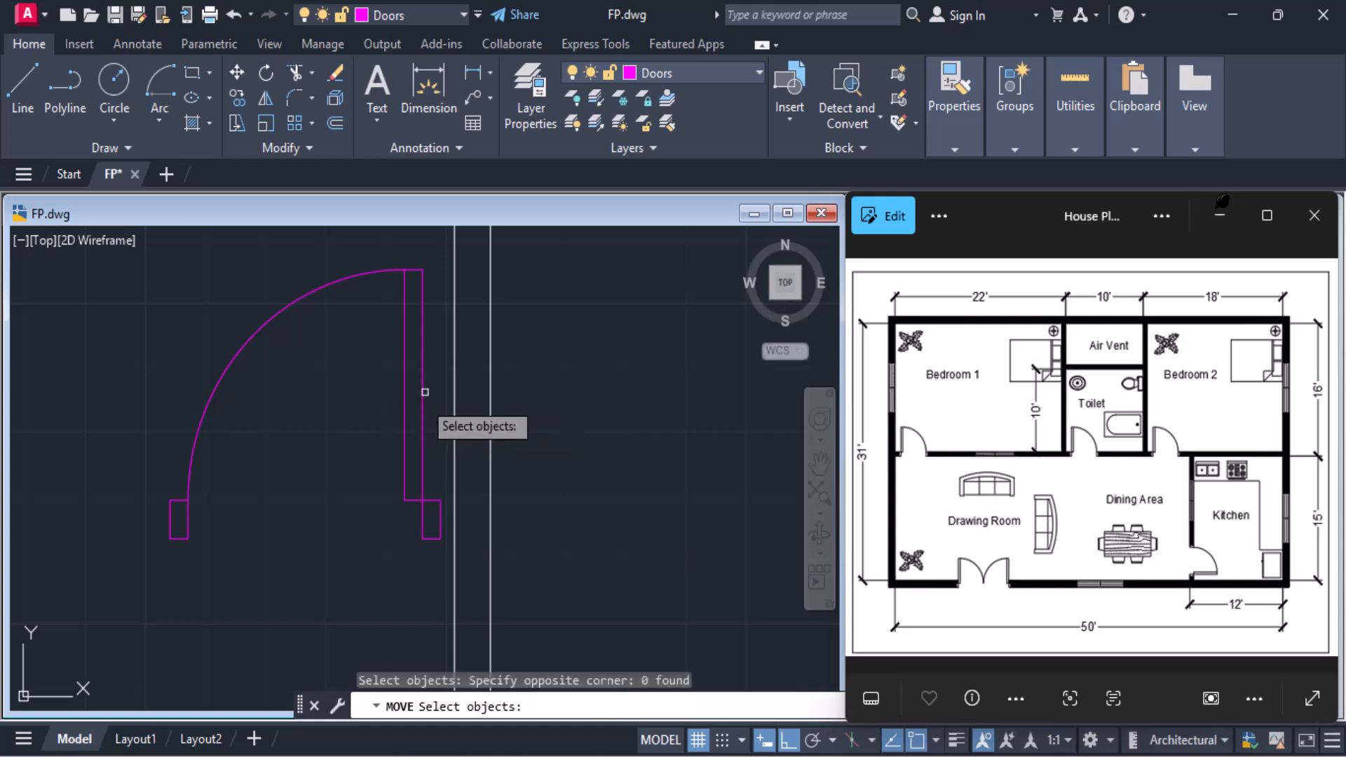
pyautogui.click(420, 381)
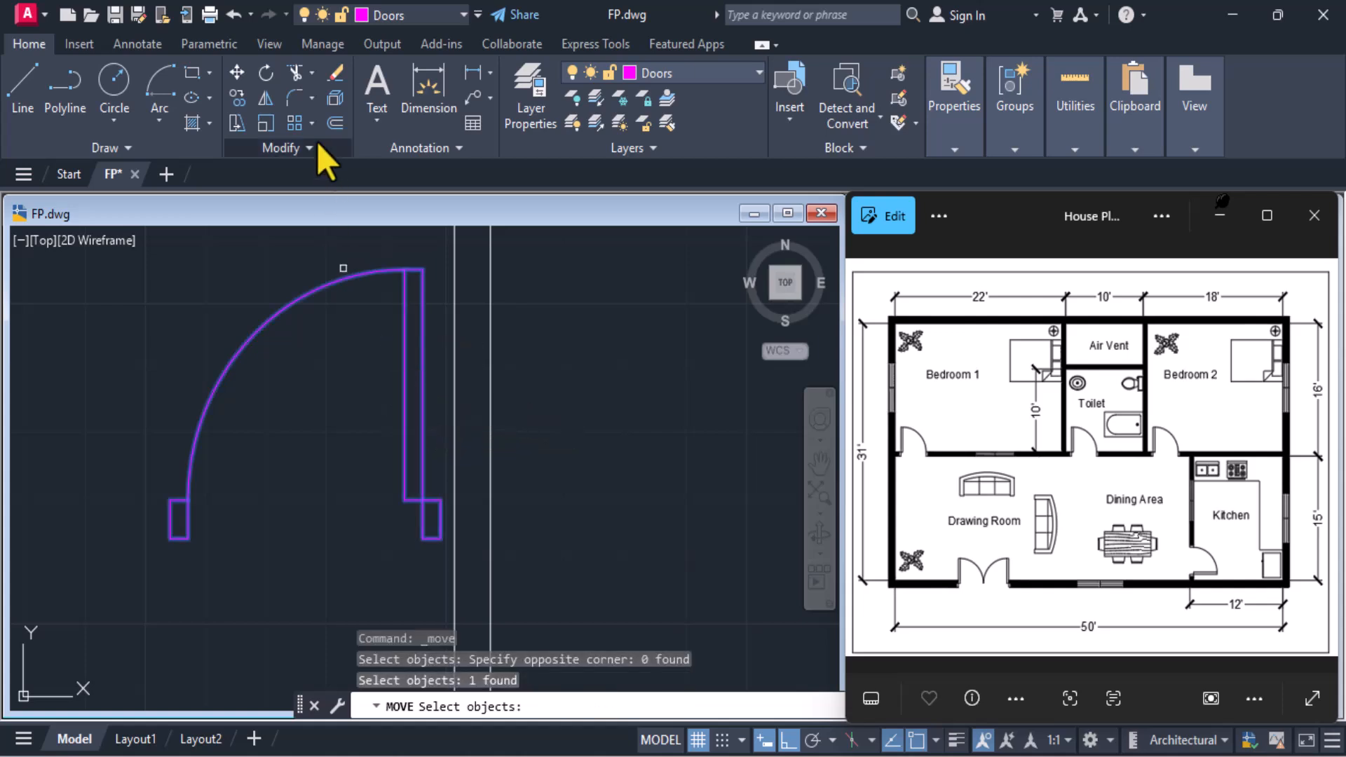
# Turn off Ortho and rotate the Dining Area door to 270° about the lower-right corner of its right jamb
pyautogui.click(272, 75)
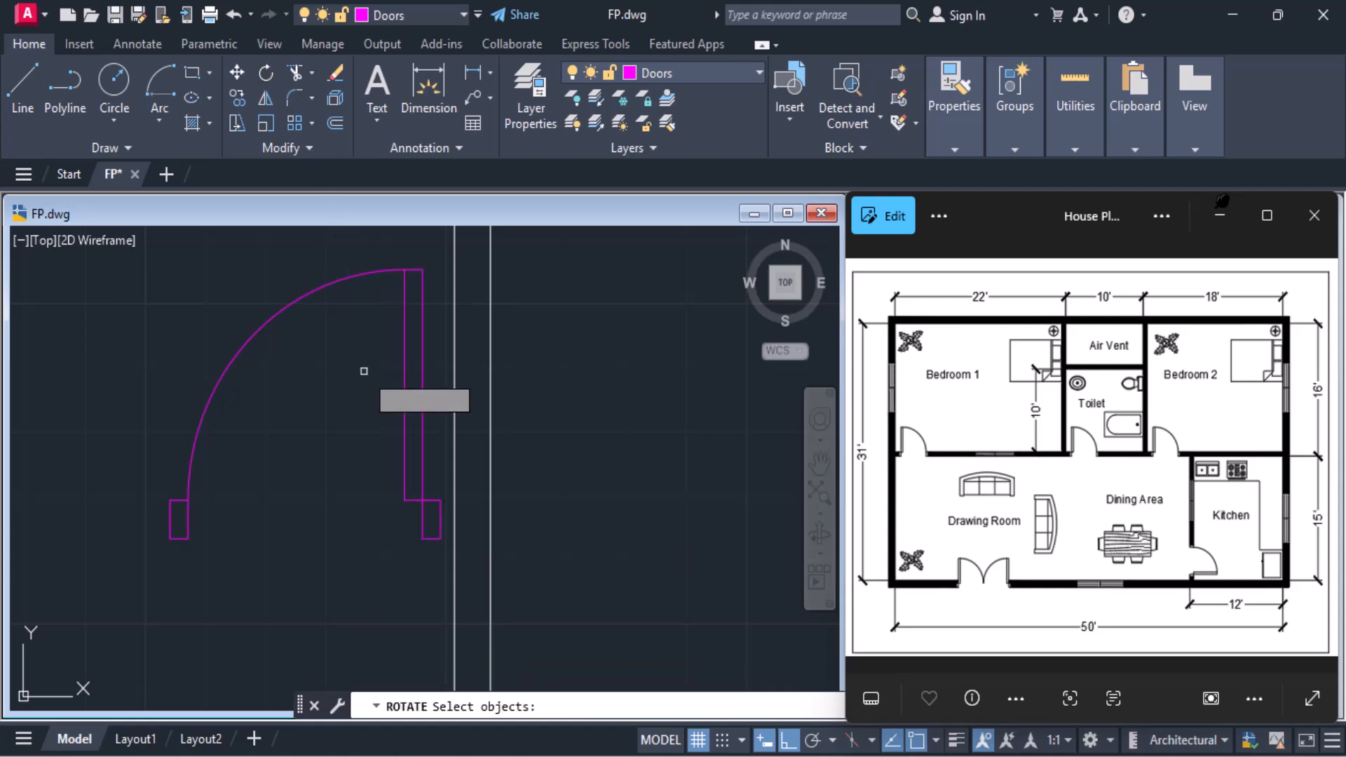
pyautogui.click(432, 525)
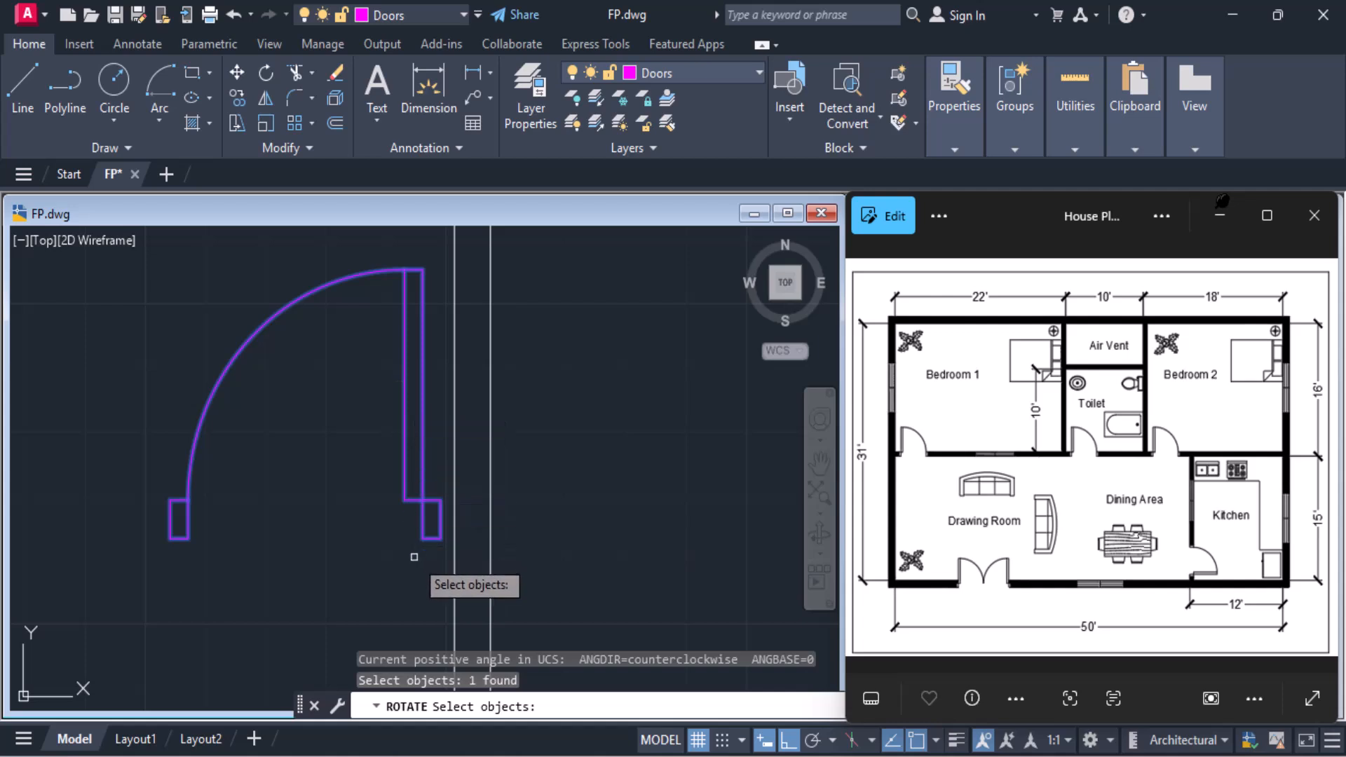
pyautogui.press('Return')
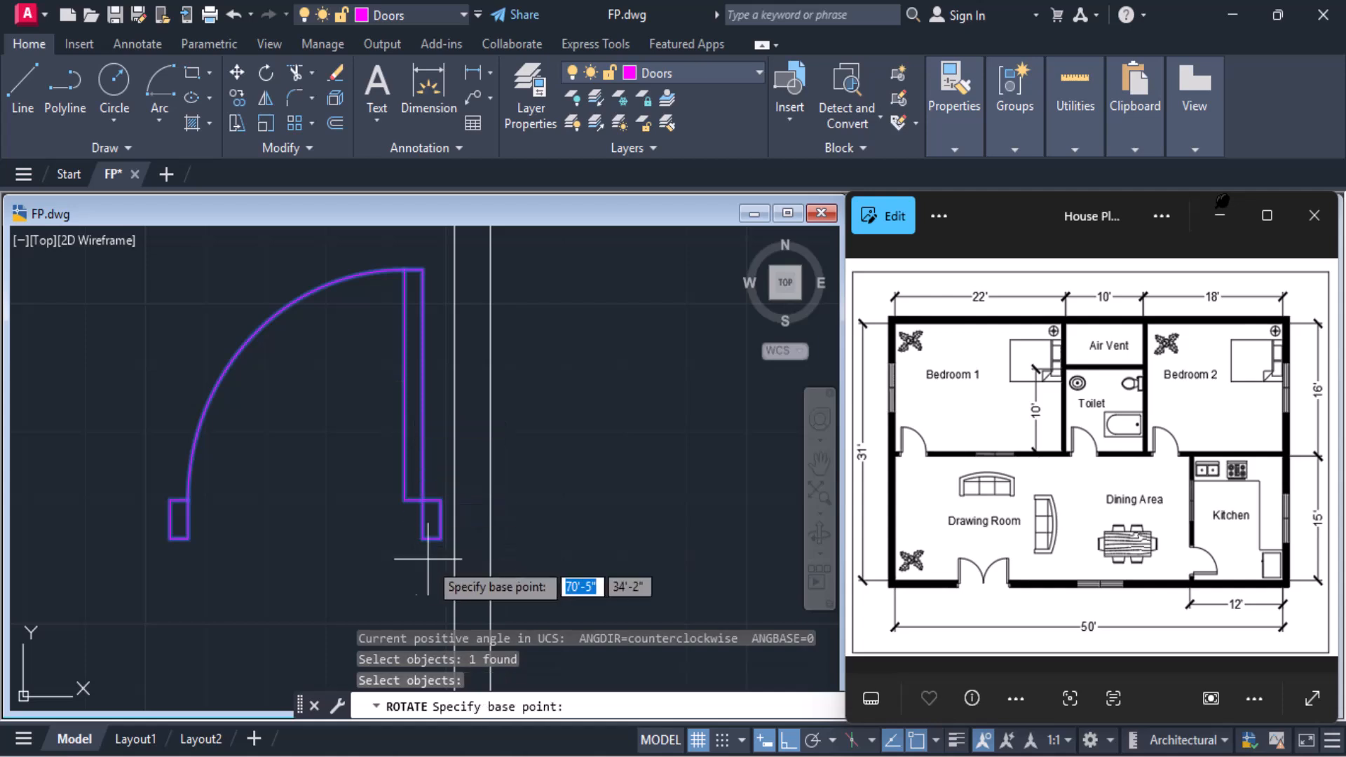
pyautogui.click(440, 538)
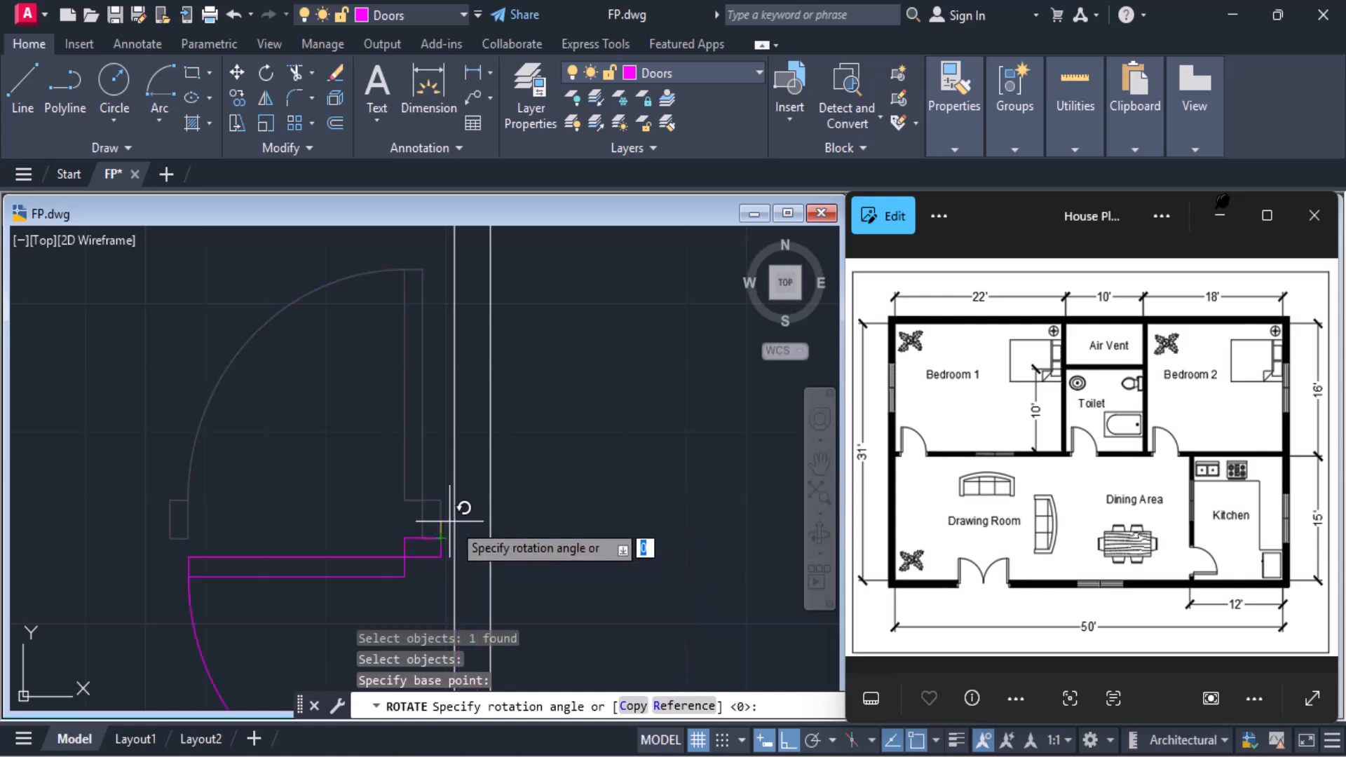
pyautogui.click(794, 744)
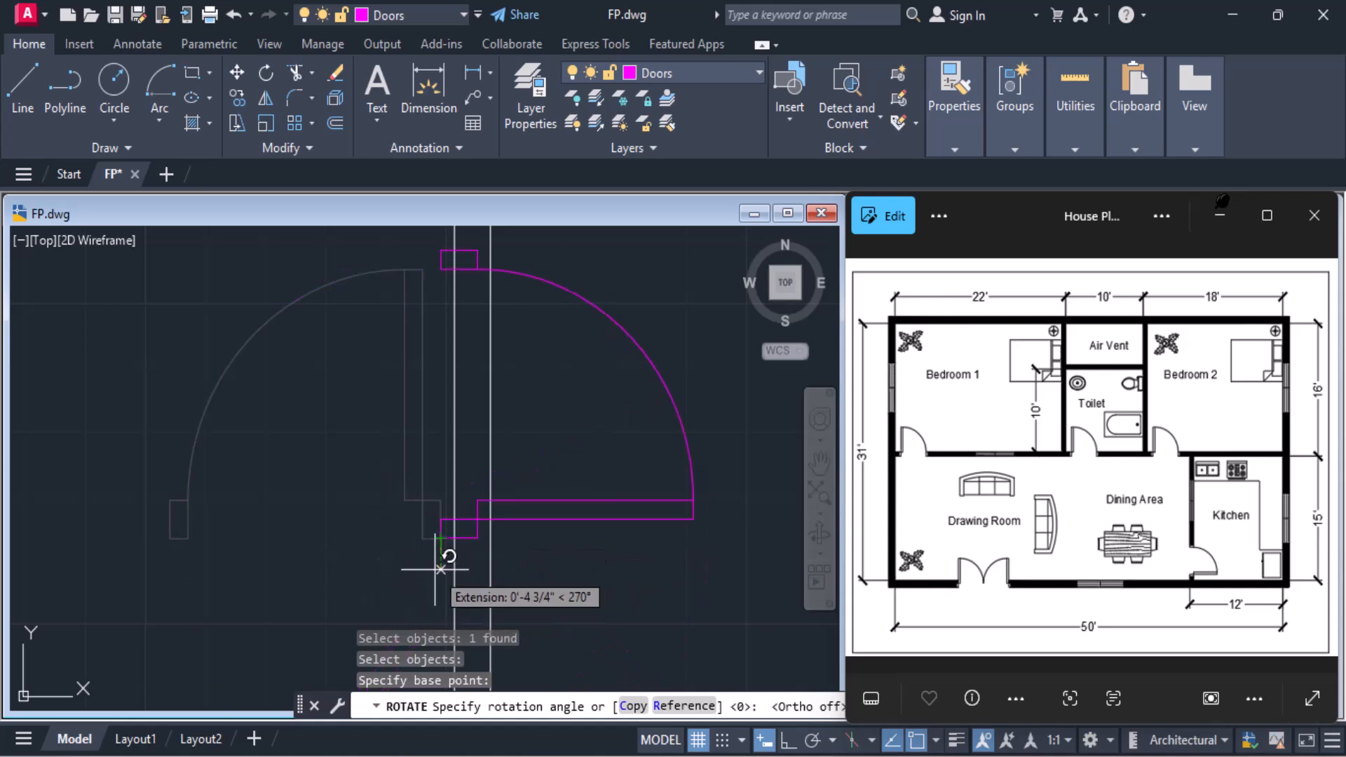
pyautogui.click(440, 569)
pyautogui.scroll(-2, 507, 533)
pyautogui.scroll(-2, 507, 534)
pyautogui.moveTo(508, 533); pyautogui.dragTo(502, 421, button='middle')
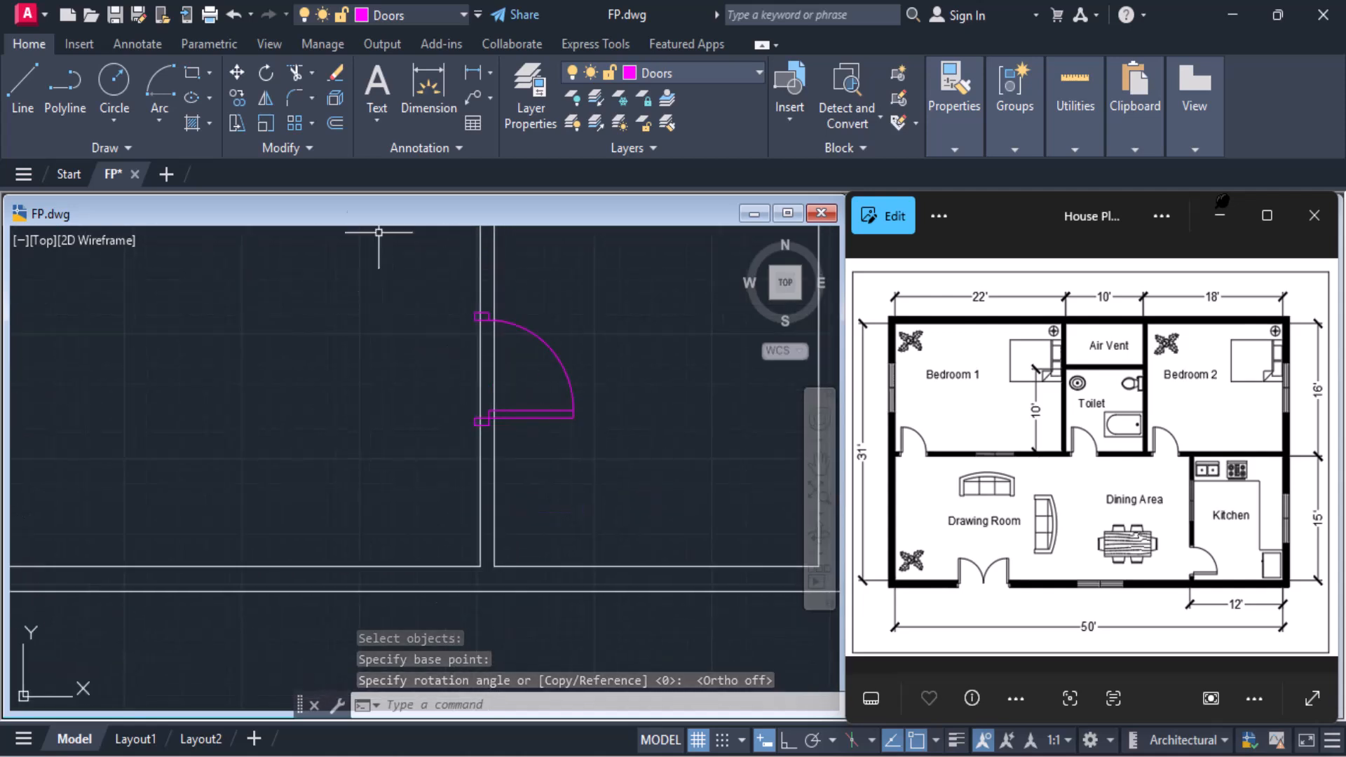
# Move the rotated door by its lower-left corner into the Kitchen's left wall, 6" above the wall's lower-left corner
pyautogui.click(238, 73)
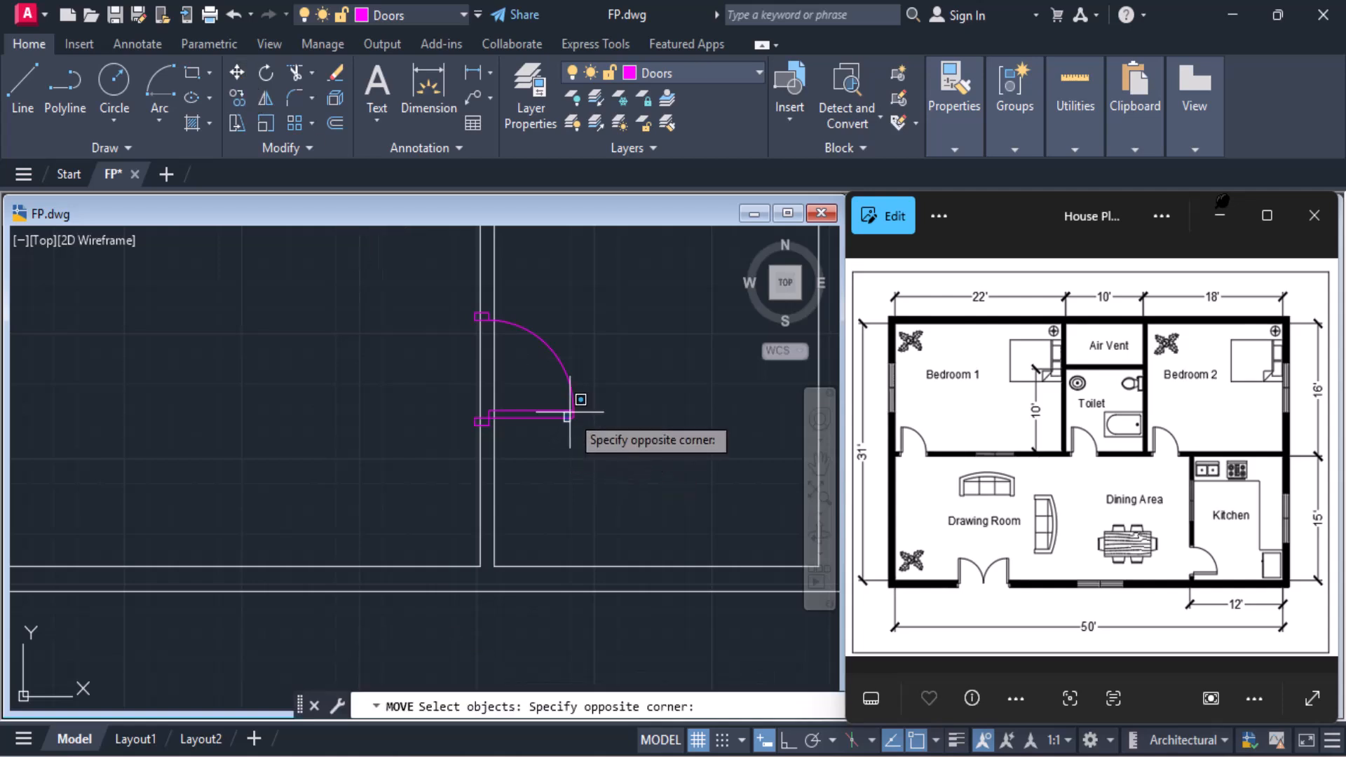
pyautogui.click(574, 409)
pyautogui.click(575, 406)
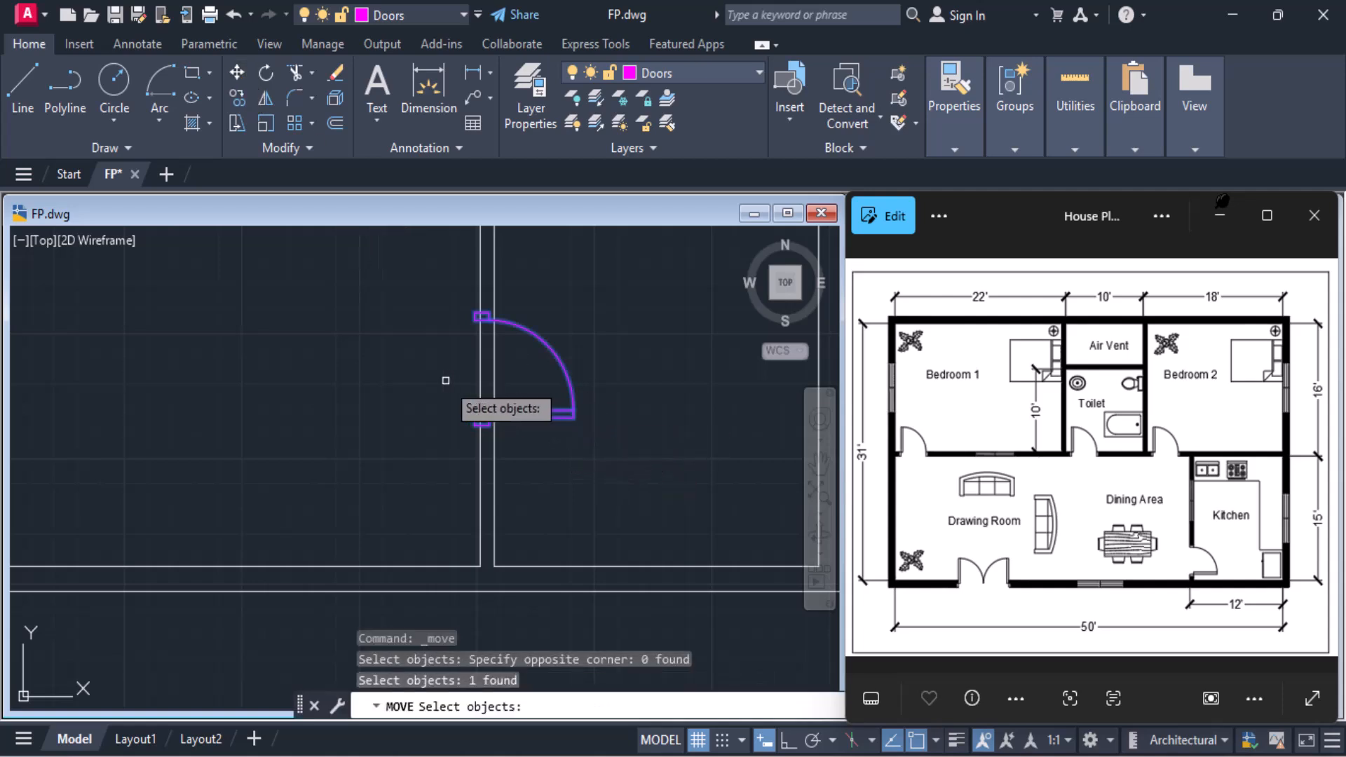
pyautogui.press('Return')
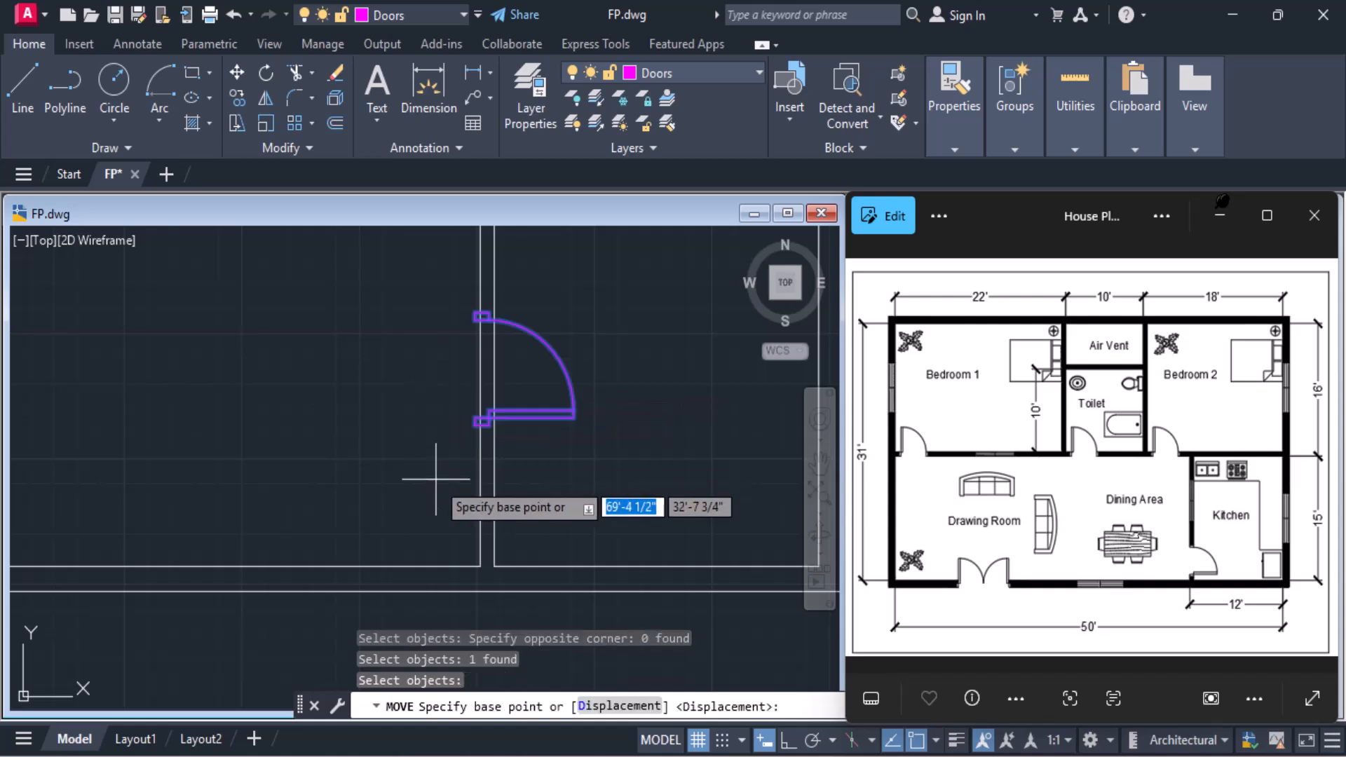
pyautogui.click(475, 419)
pyautogui.scroll(3, 494, 540)
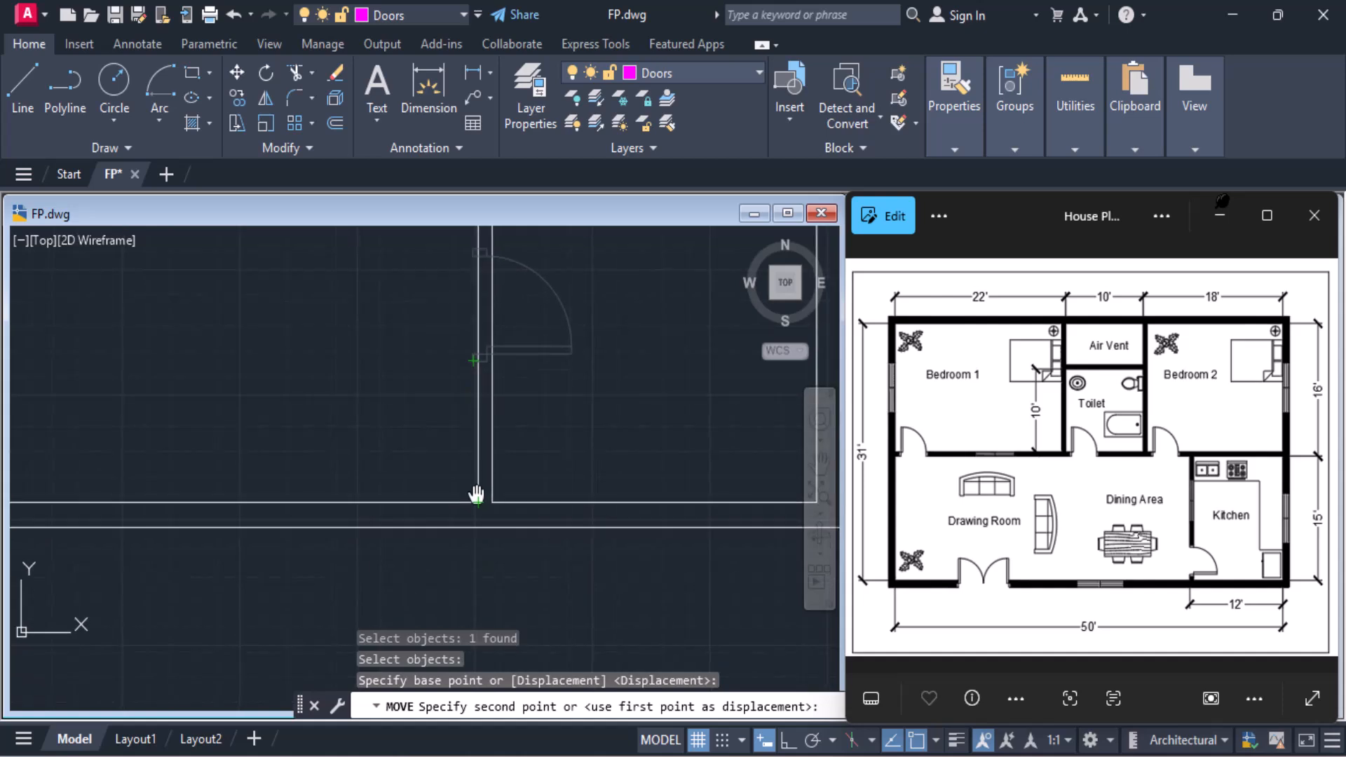
pyautogui.scroll(4, 491, 476)
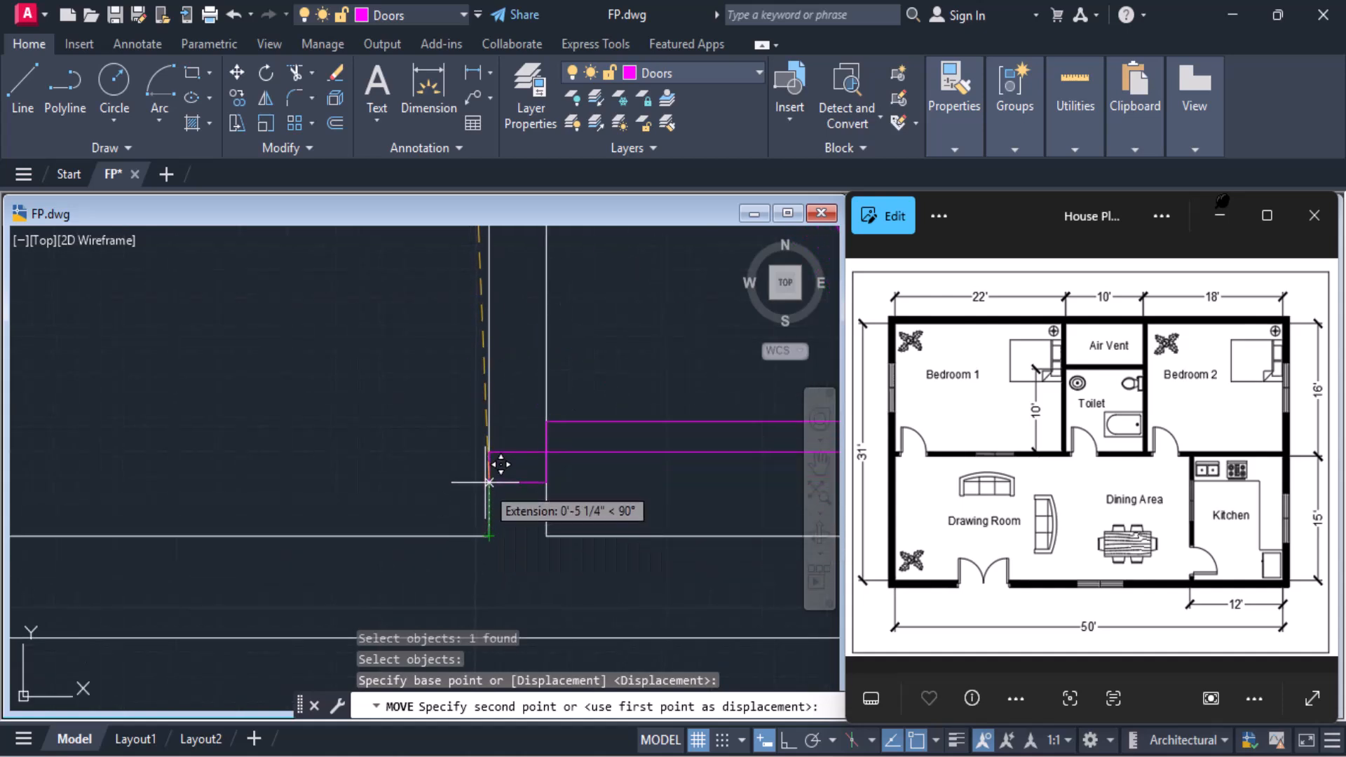
pyautogui.write('6')
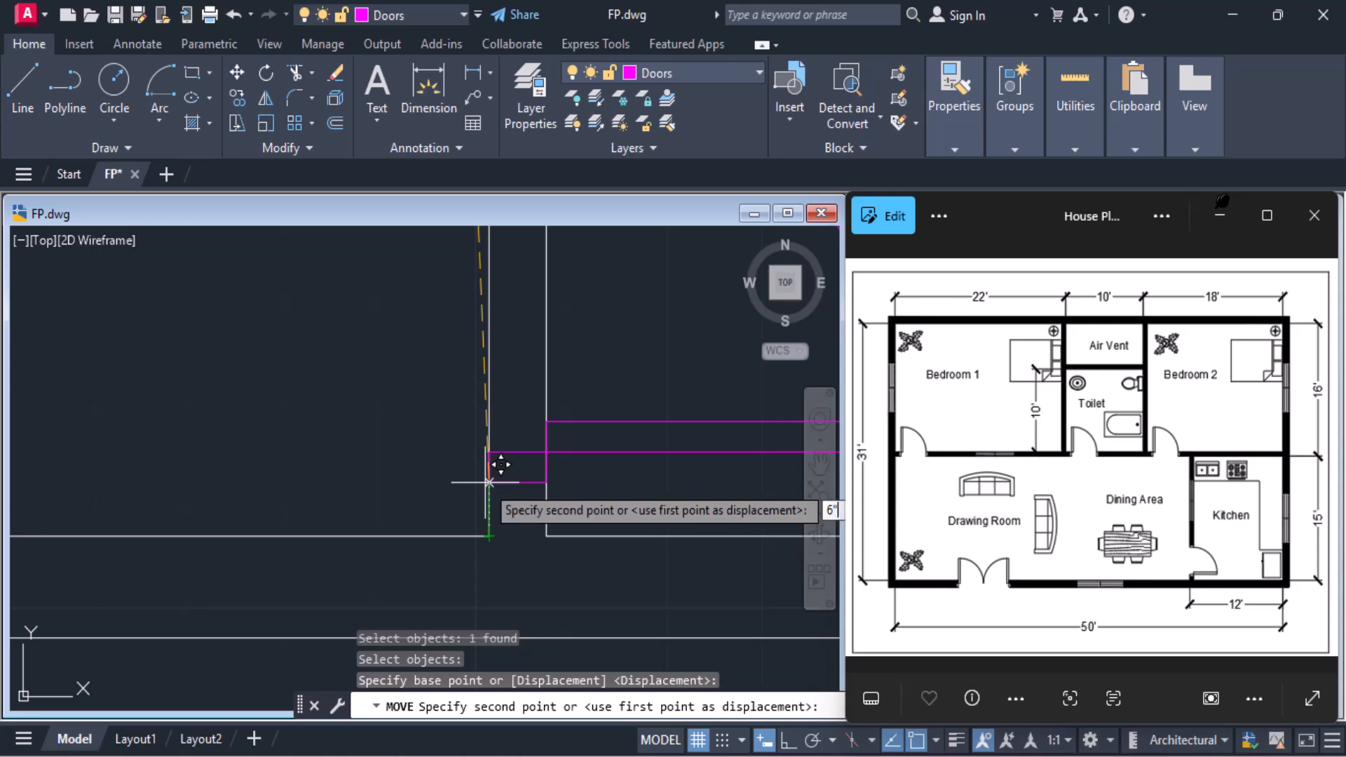
pyautogui.press('Return')
pyautogui.scroll(-4, 488, 482)
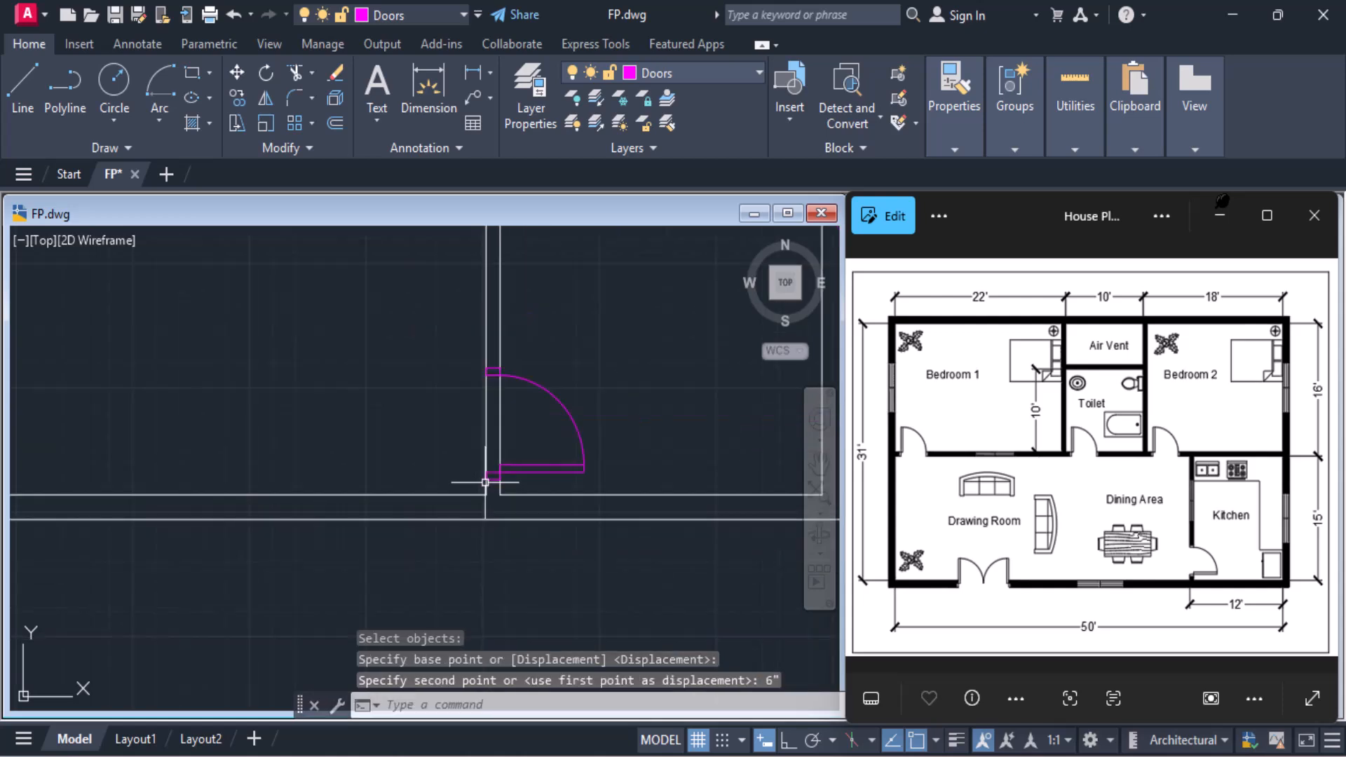
pyautogui.scroll(-2, 485, 477)
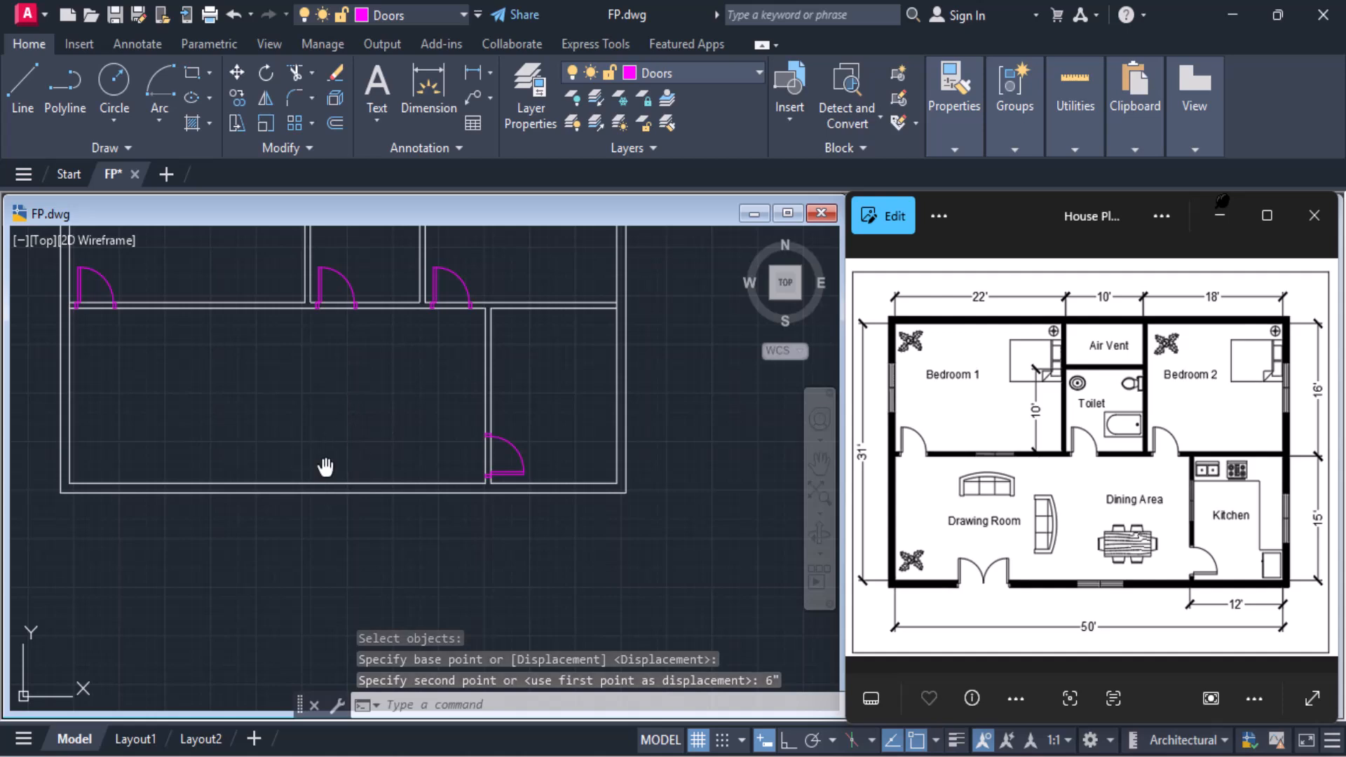
# Insert the Door2 double-door block in the Drawing Room's bottom wall, 11' to the right of the house's outer lower-left corner
pyautogui.moveTo(325, 466); pyautogui.dragTo(397, 471, button='middle')
pyautogui.moveTo(402, 418); pyautogui.dragTo(450, 462, button='middle')
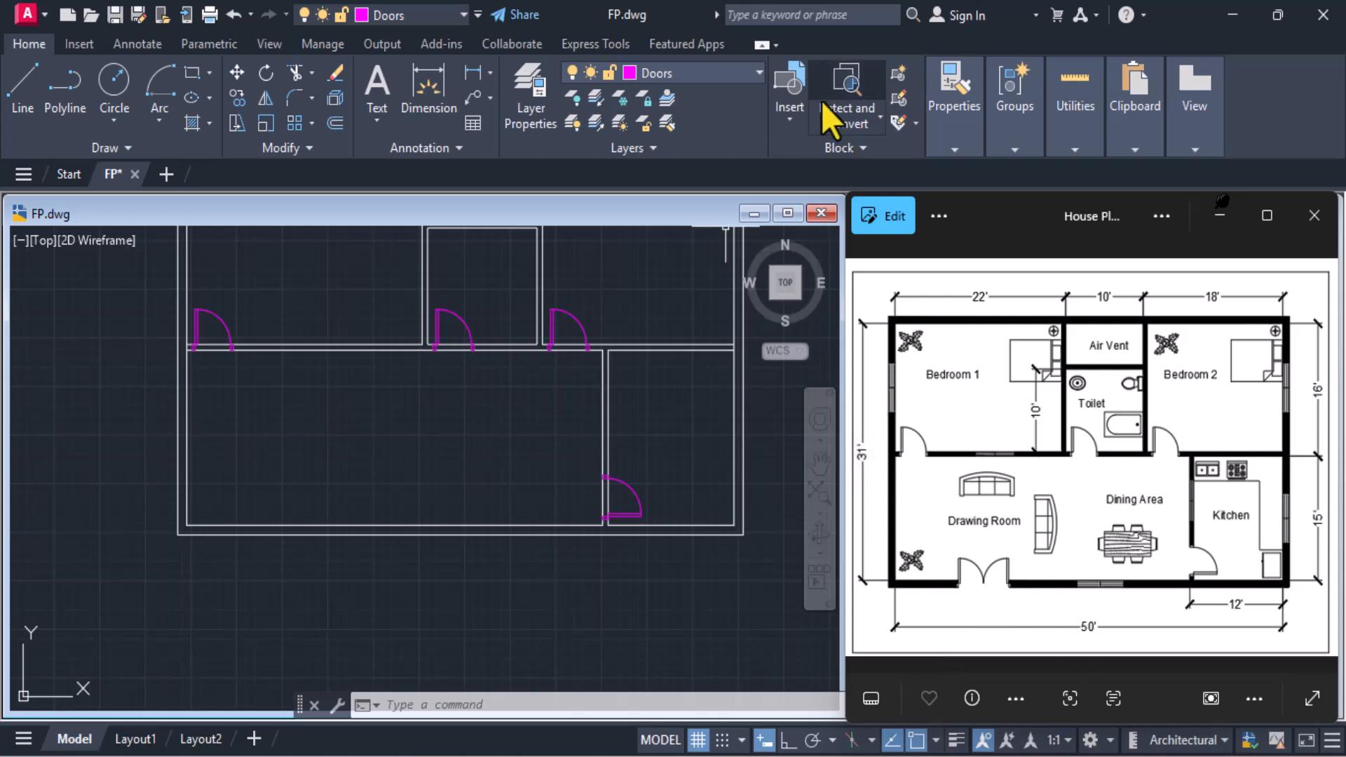
pyautogui.click(782, 127)
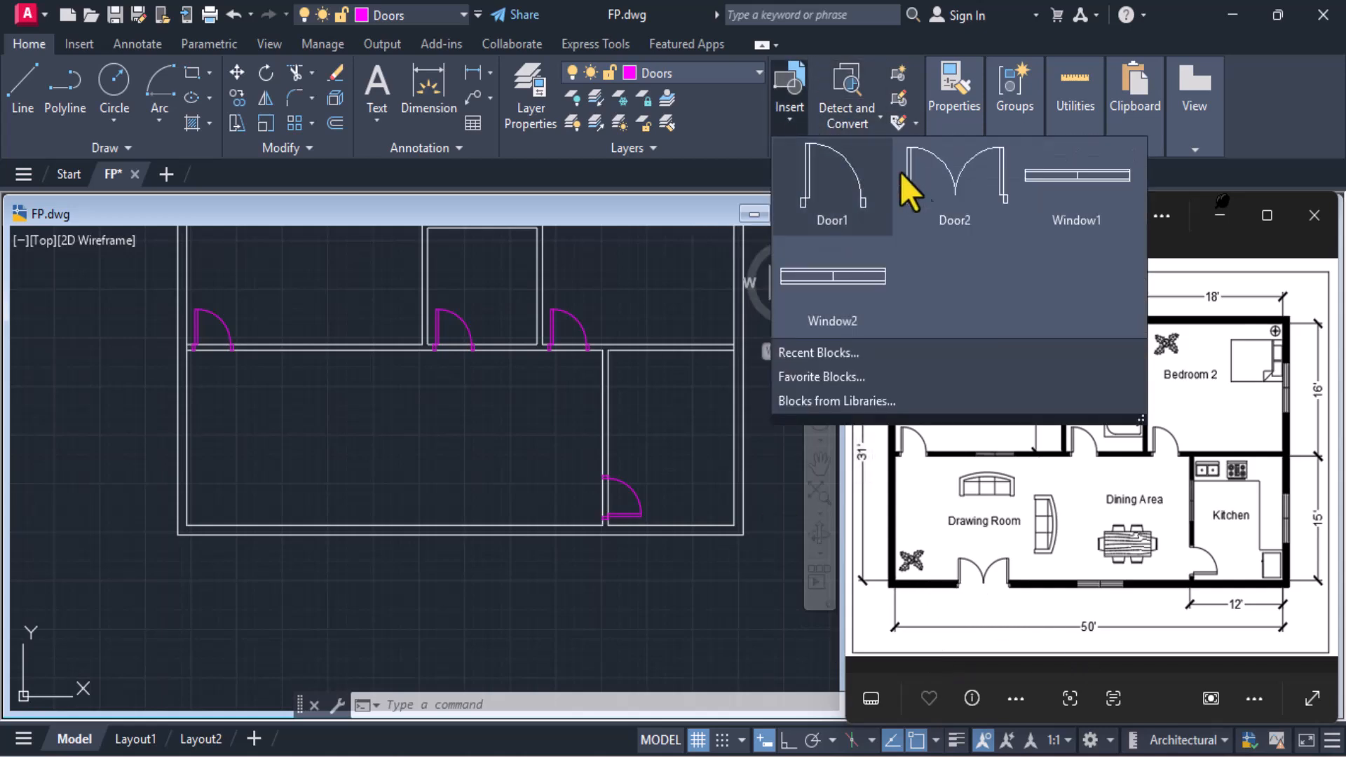
pyautogui.click(951, 204)
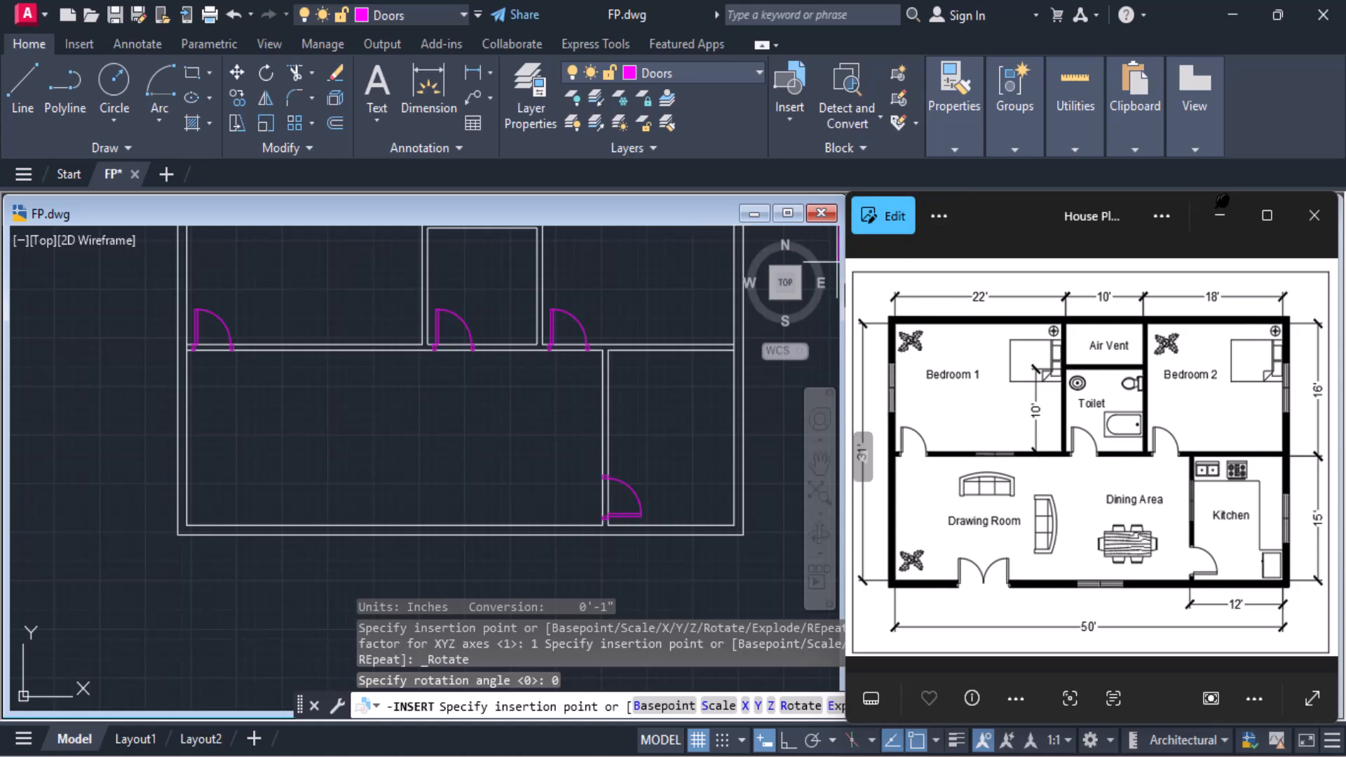
pyautogui.scroll(4, 209, 520)
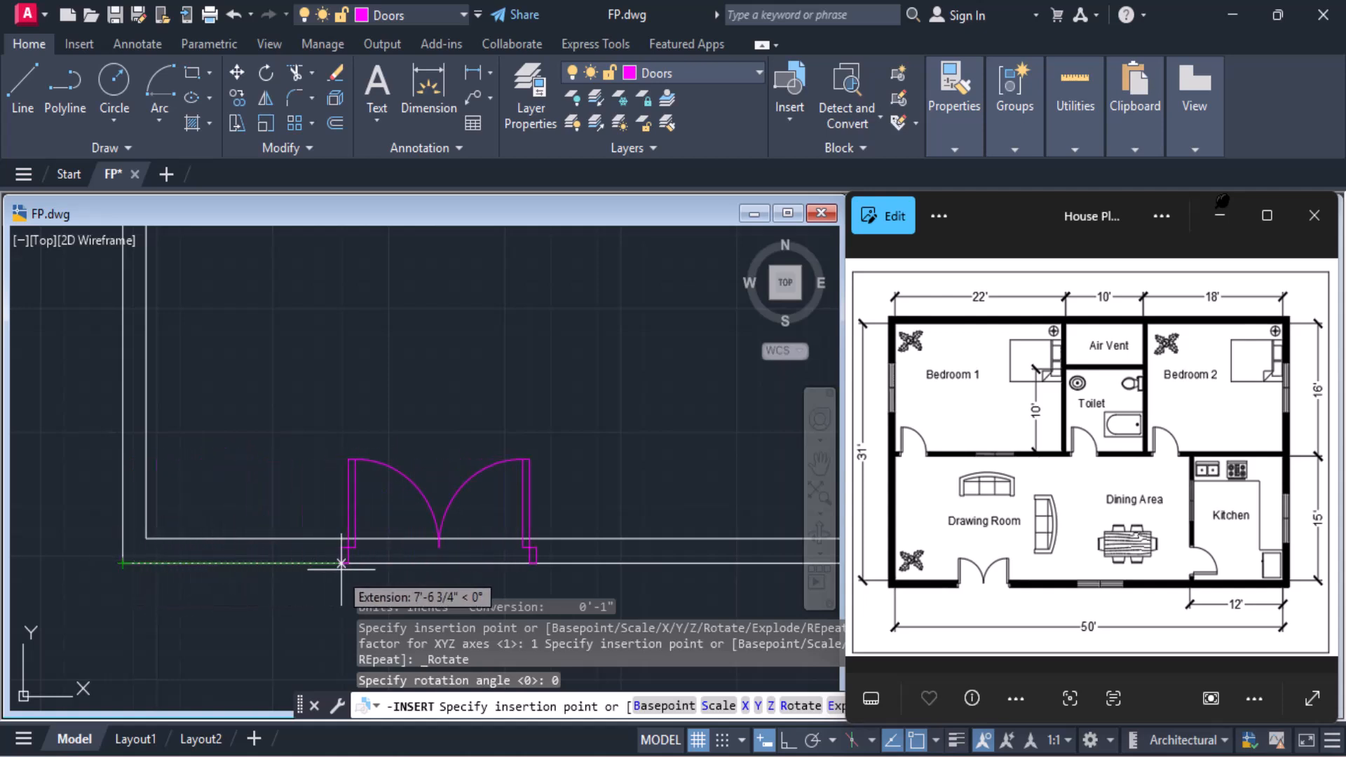
pyautogui.scroll(-1, 425, 563)
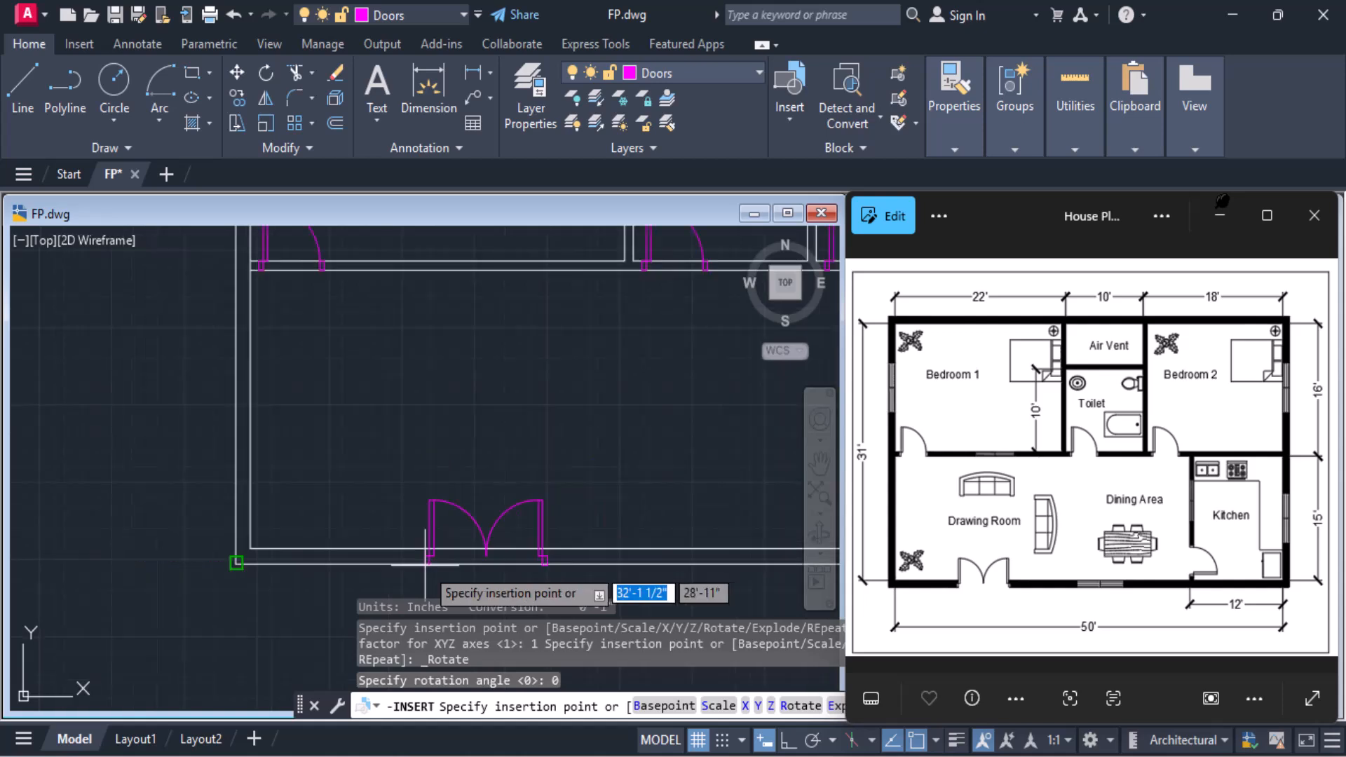
pyautogui.scroll(-1, 426, 563)
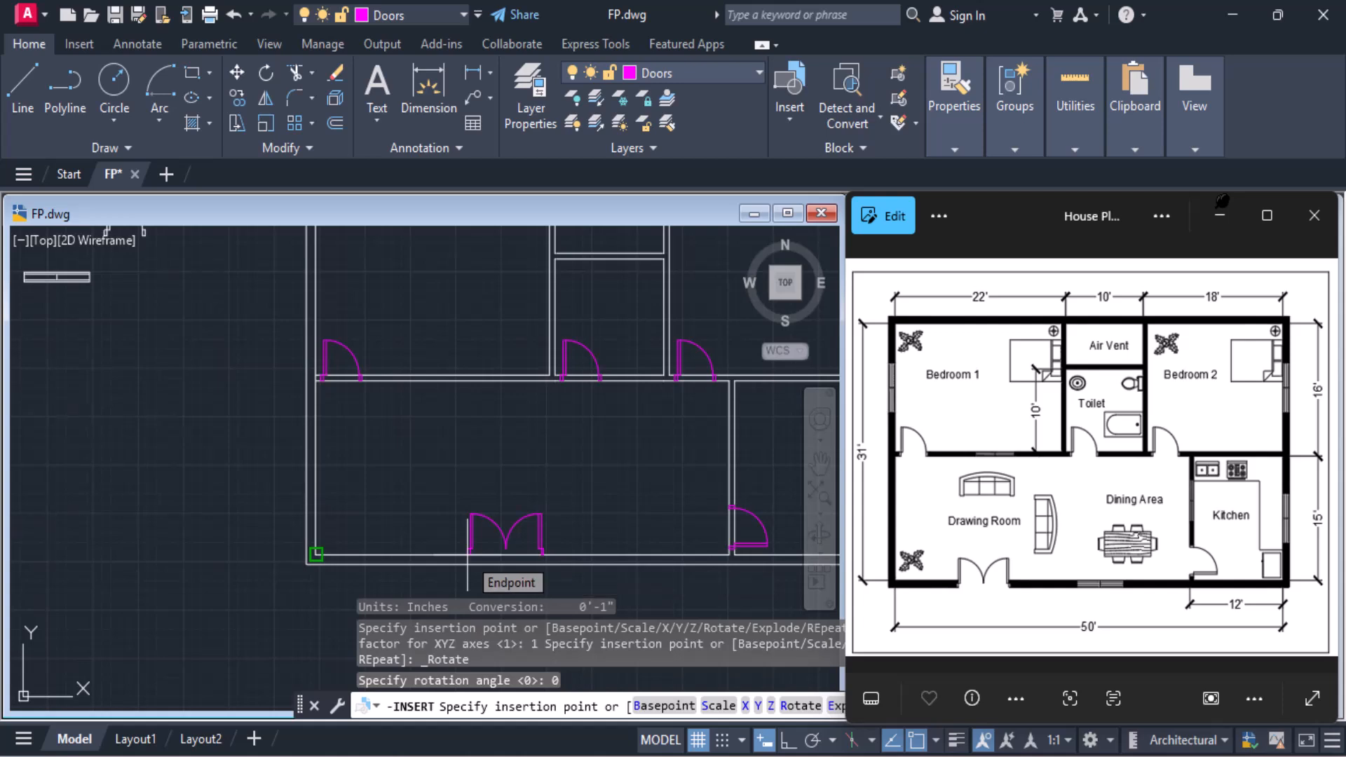
pyautogui.scroll(2, 467, 553)
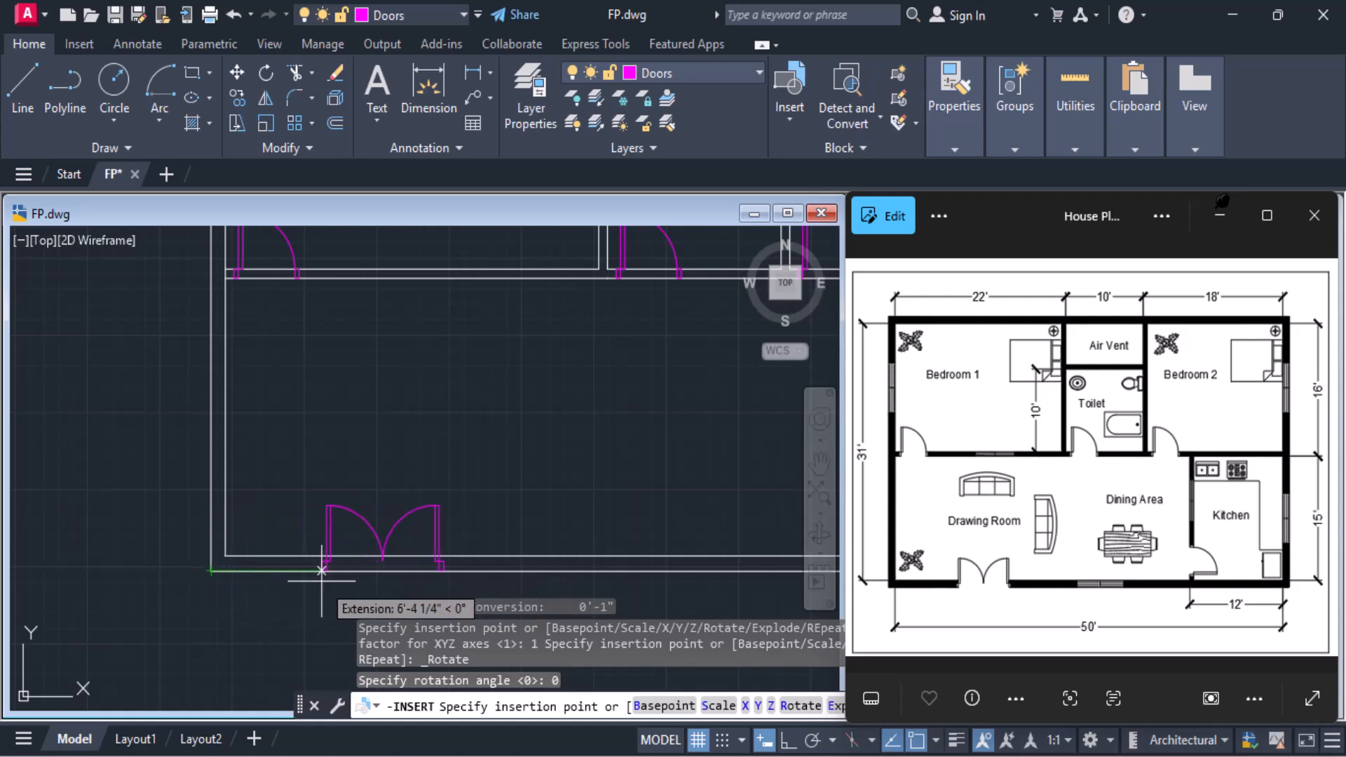
pyautogui.write('11')
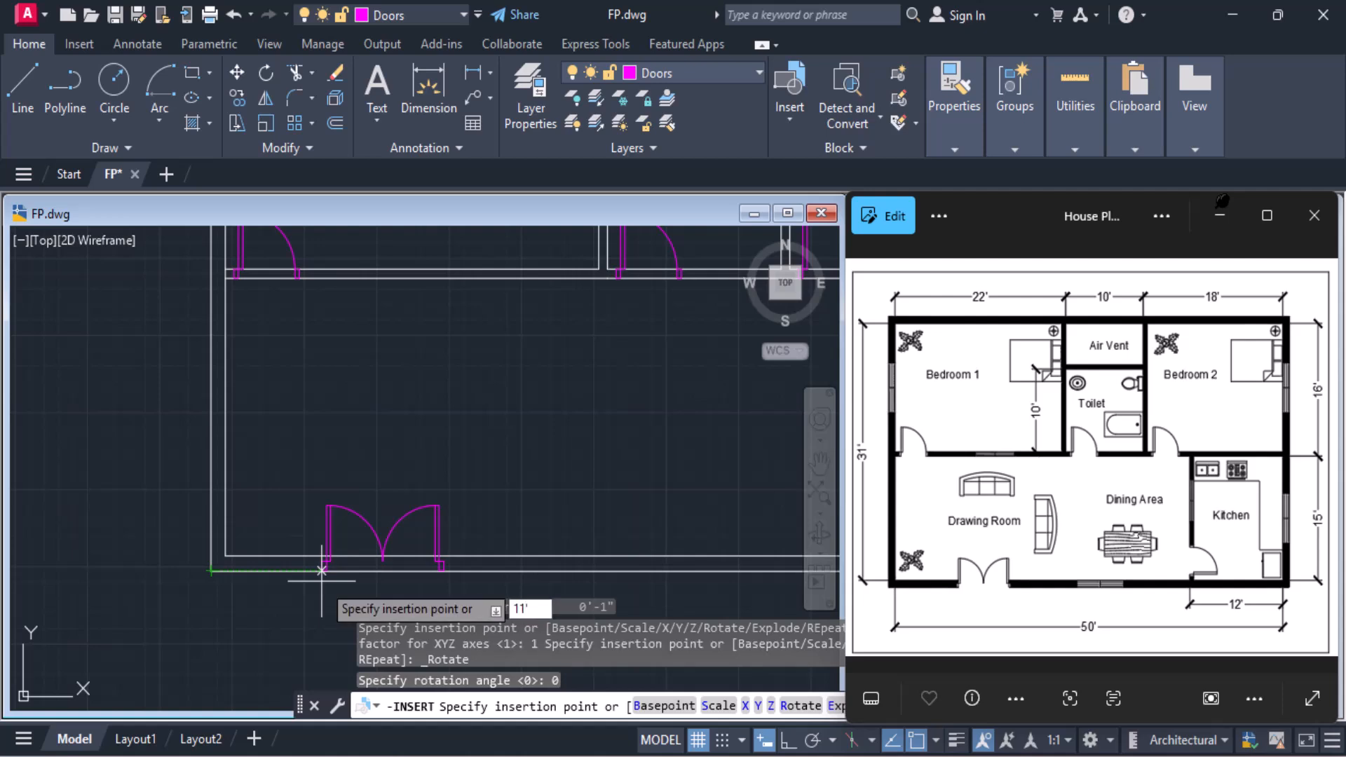
pyautogui.press('Return')
pyautogui.scroll(-4, 341, 584)
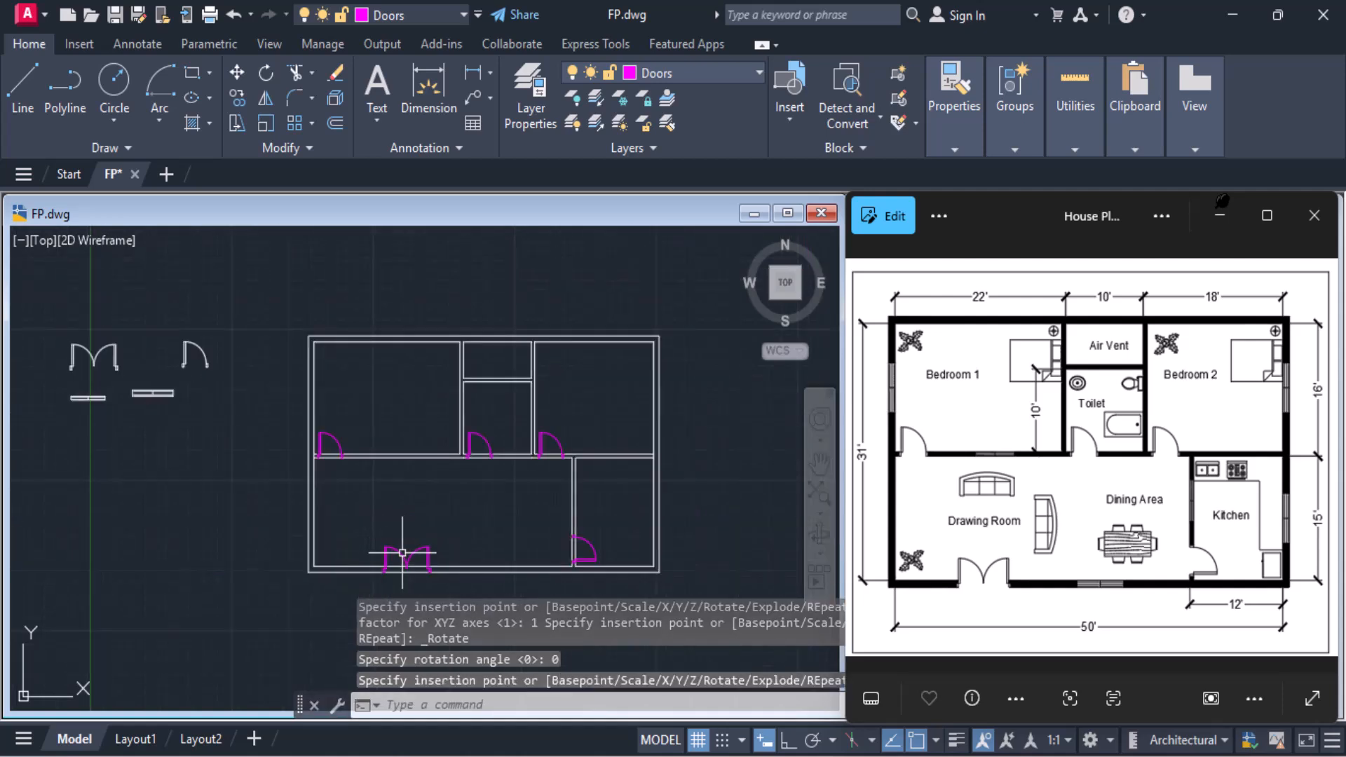
# Trim the wall lines across Bedroom 1's doorway and the outer wall's inner line where the bedroom's bottom wall joins it
pyautogui.scroll(2, 403, 551)
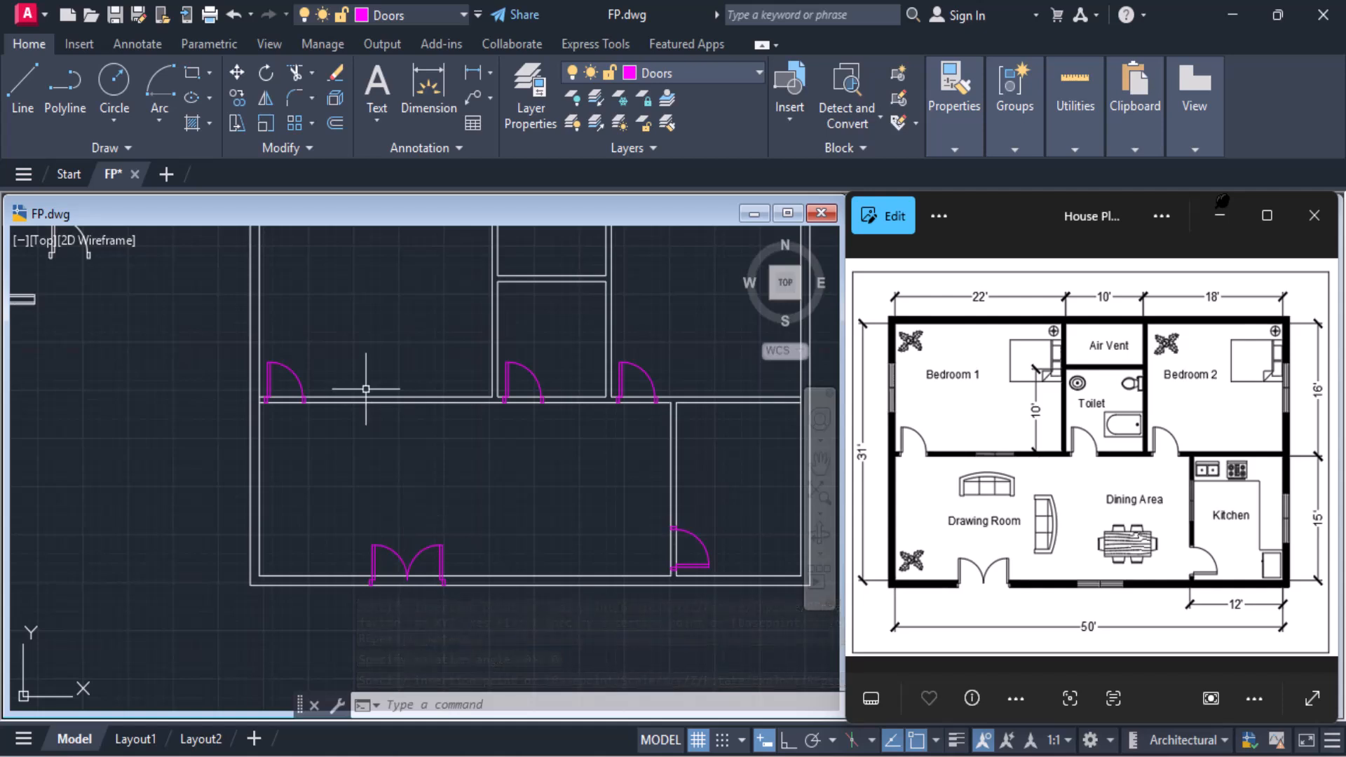
pyautogui.scroll(2, 309, 355)
pyautogui.scroll(2, 271, 404)
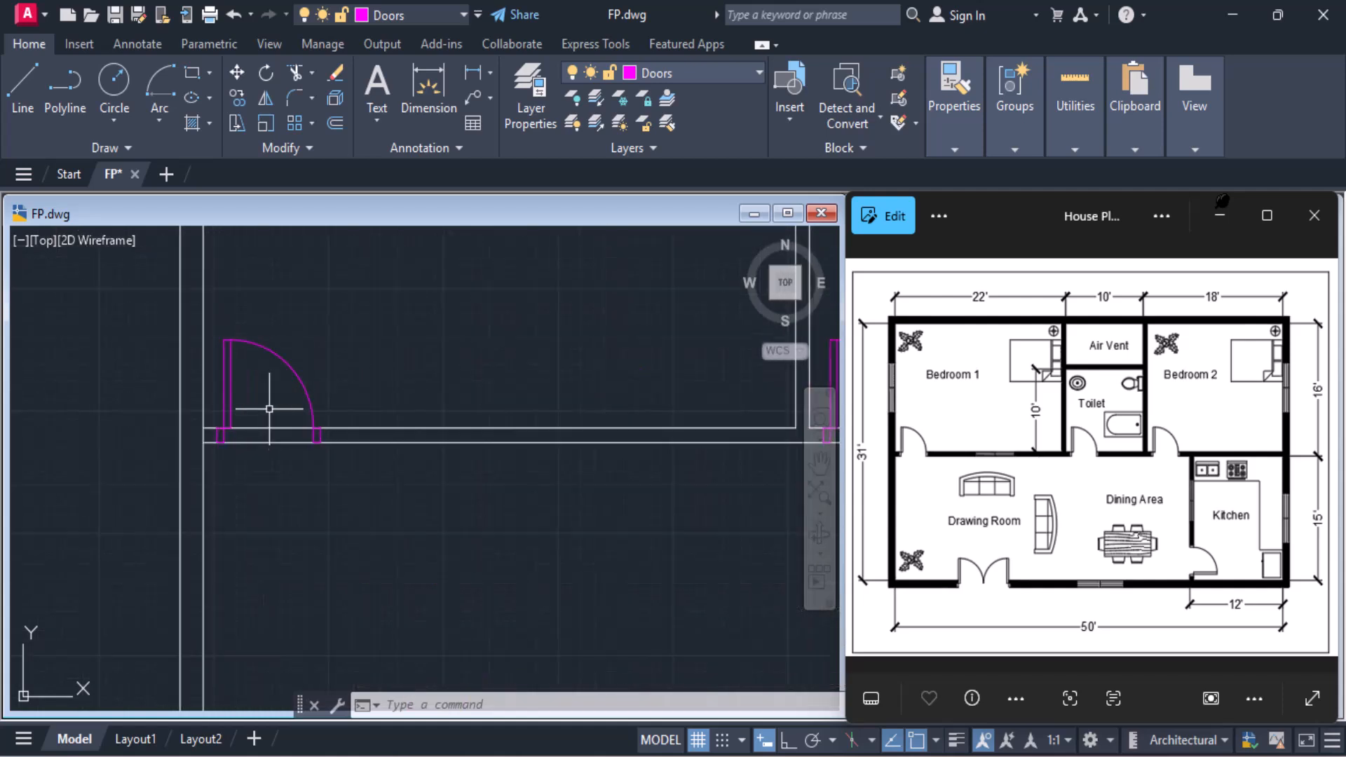
pyautogui.click(298, 73)
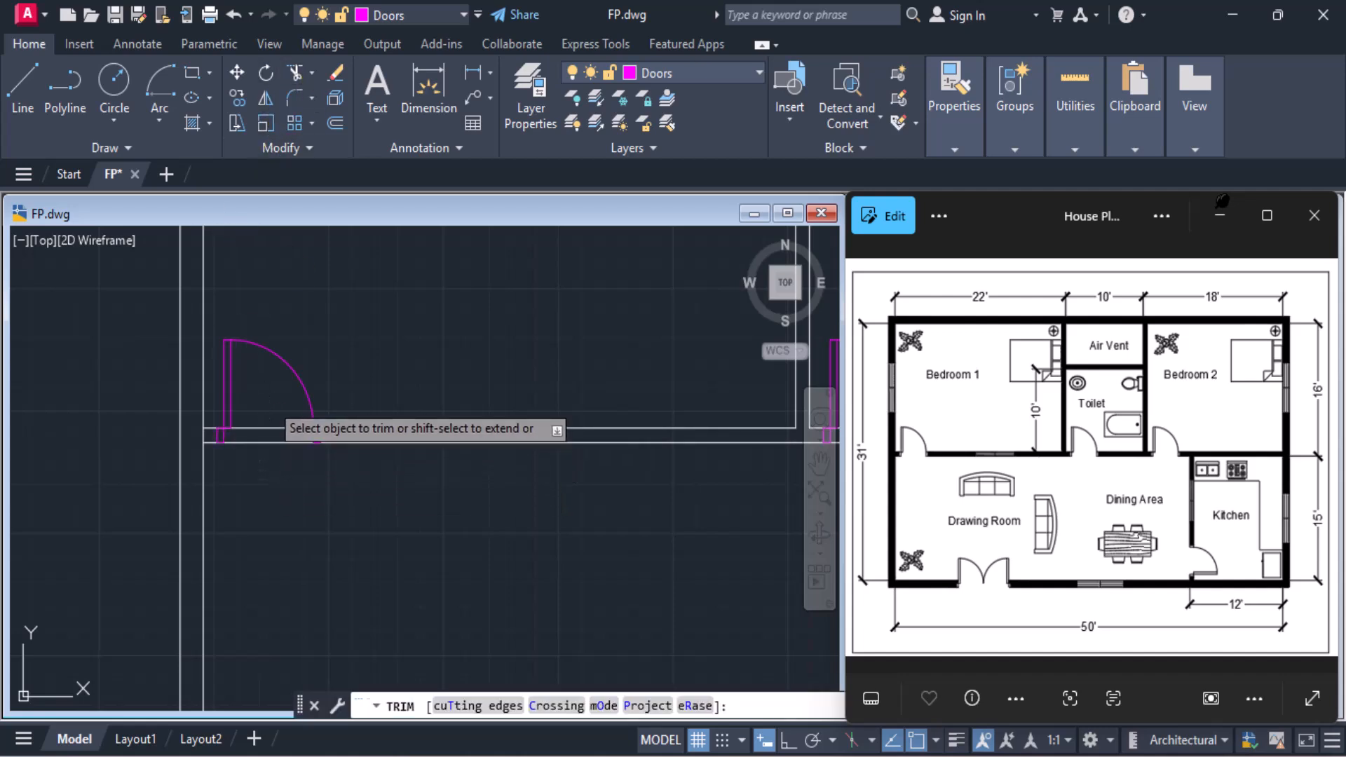
pyautogui.click(269, 400)
pyautogui.click(262, 485)
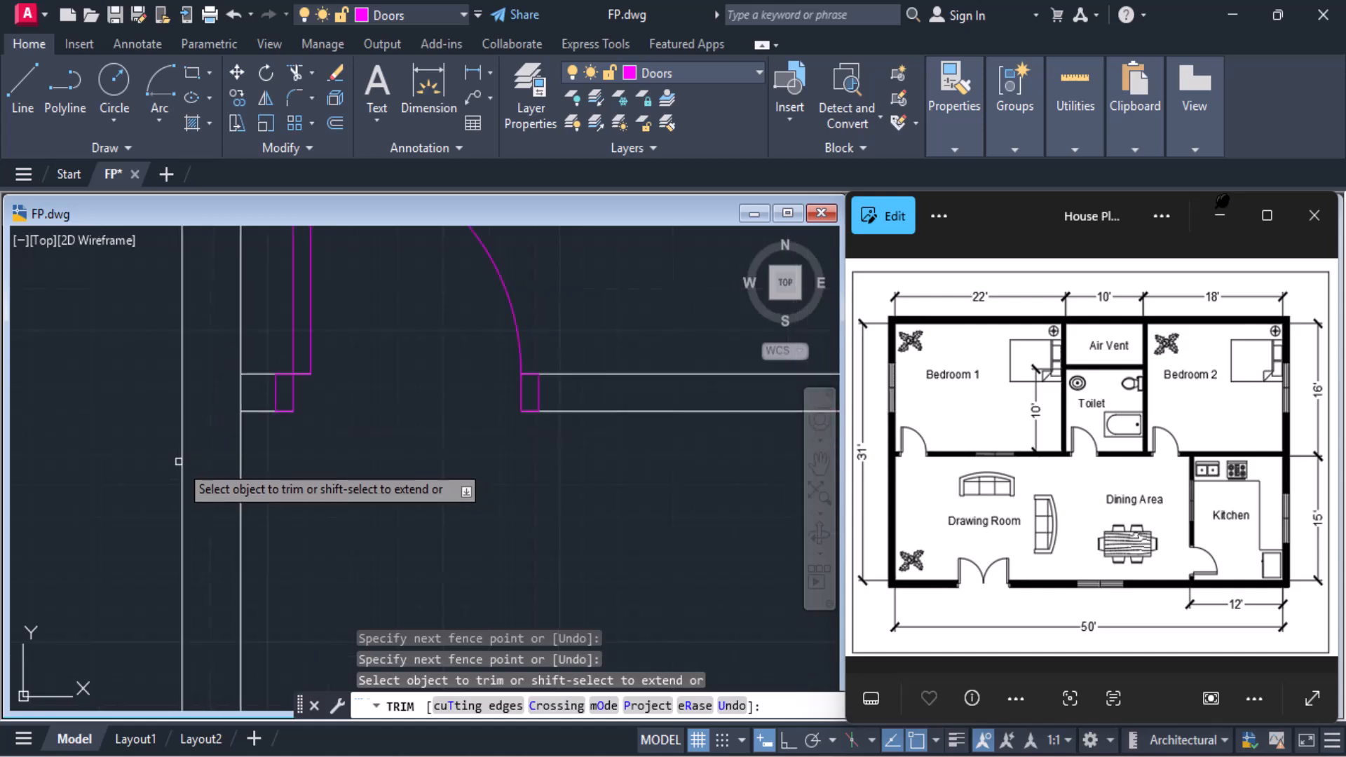
pyautogui.scroll(3, 180, 466)
pyautogui.click(242, 396)
pyautogui.scroll(-2, 460, 465)
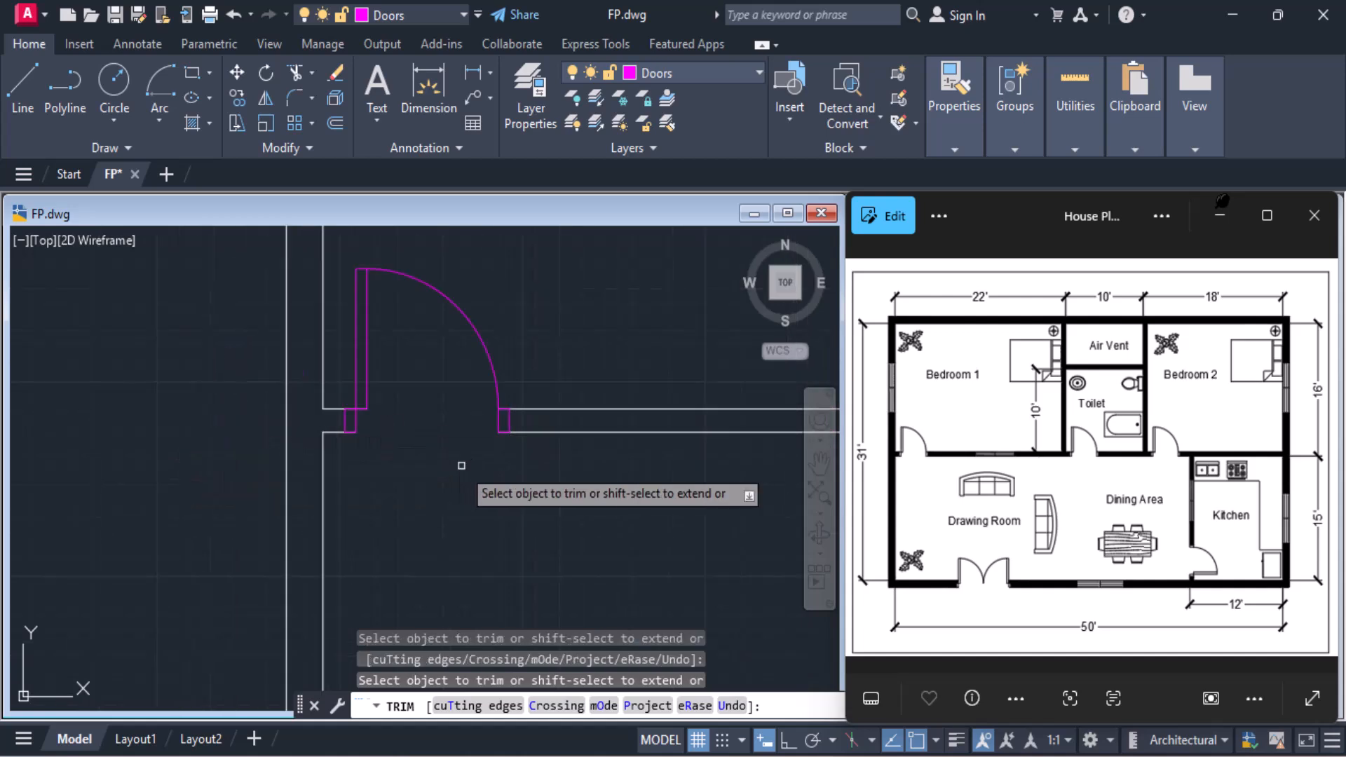
# Trim the wall lines across the Toilet and Bedroom 2 doorways
pyautogui.moveTo(569, 476); pyautogui.dragTo(236, 520, button='middle')
pyautogui.scroll(-5, 294, 529)
pyautogui.scroll(5, 515, 522)
pyautogui.moveTo(734, 474); pyautogui.dragTo(735, 555)
pyautogui.moveTo(736, 555); pyautogui.dragTo(533, 498, button='middle')
pyautogui.scroll(-4, 533, 497)
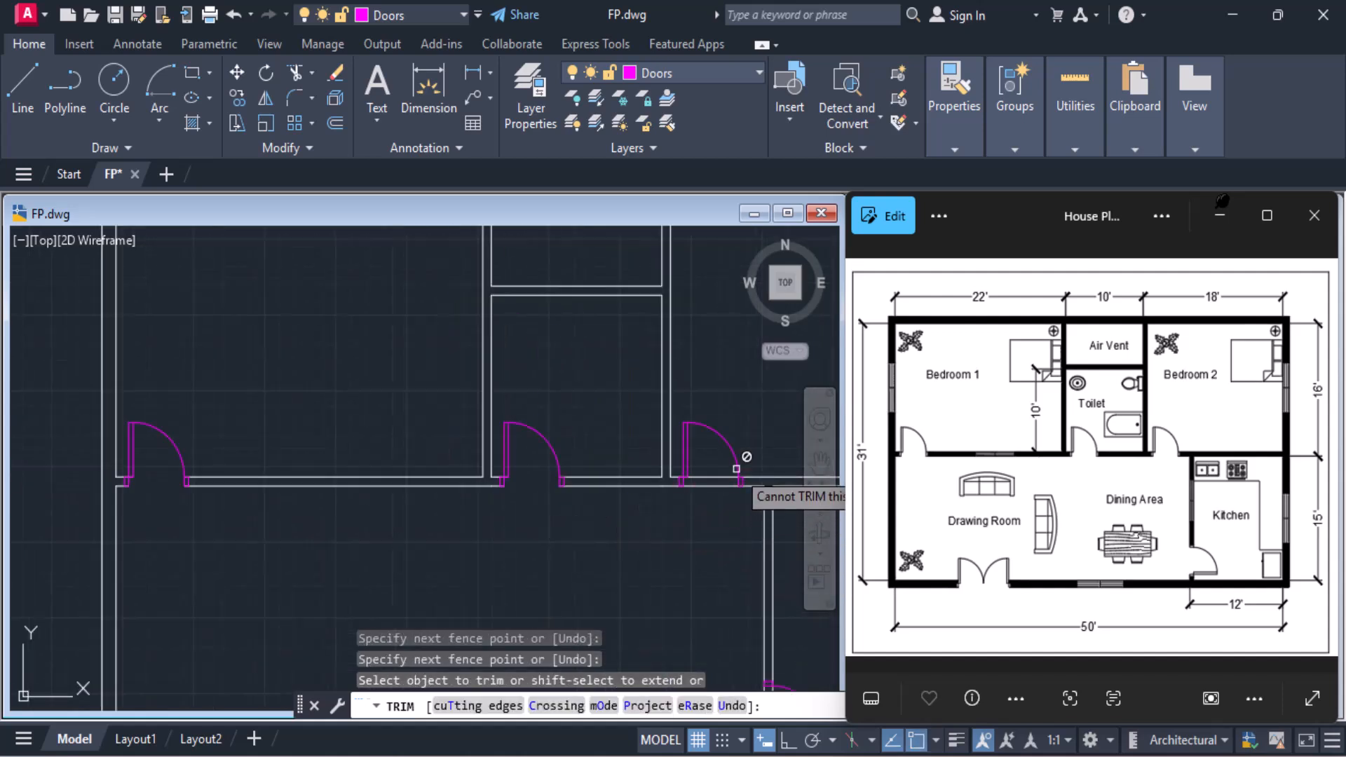
pyautogui.moveTo(714, 464)
pyautogui.mouseDown()
pyautogui.moveTo(713, 503)
pyautogui.moveTo(683, 540)
pyautogui.mouseUp()
# Trim the Kitchen's left wall lines across its doorway
pyautogui.moveTo(683, 540); pyautogui.dragTo(601, 300, button='middle')
pyautogui.click(704, 463)
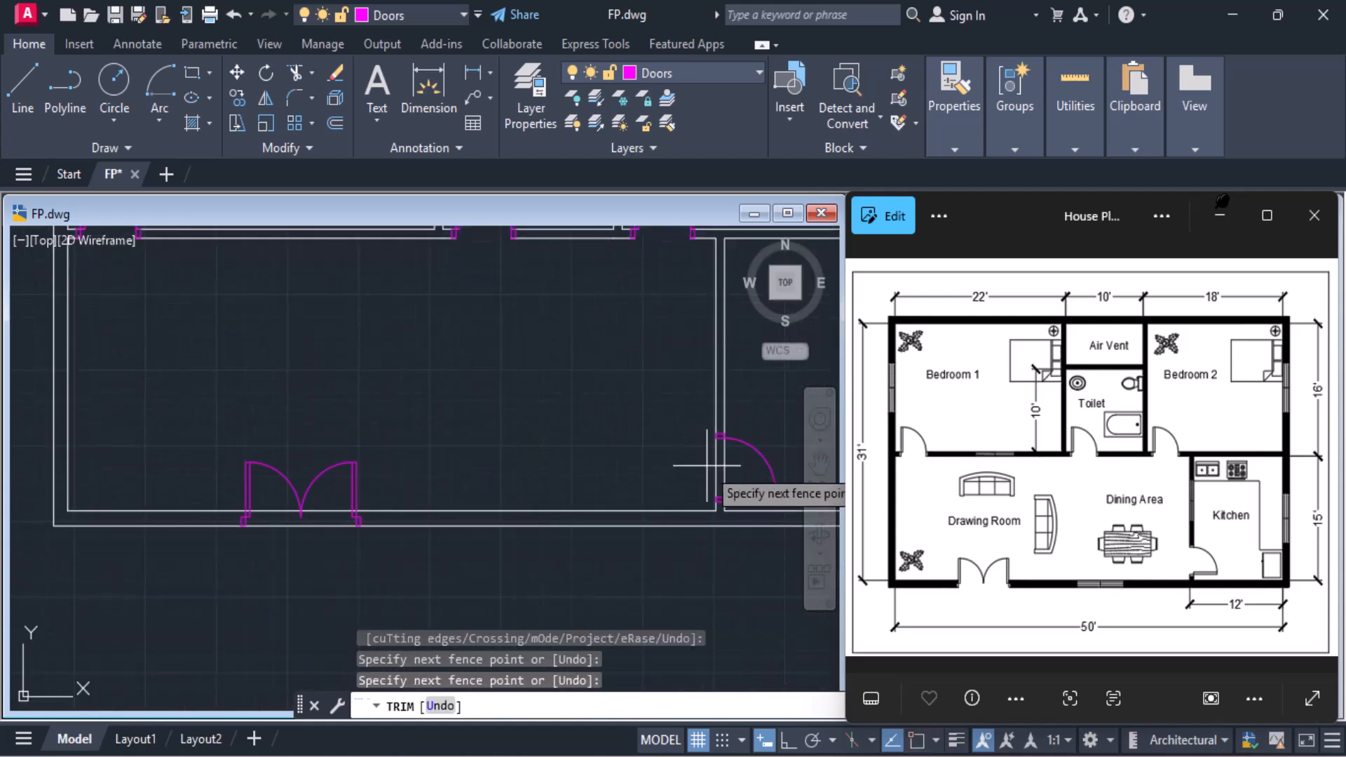
pyautogui.click(744, 475)
# Trim both bottom wall lines across the Drawing Room's double-door opening
pyautogui.scroll(2, 300, 543)
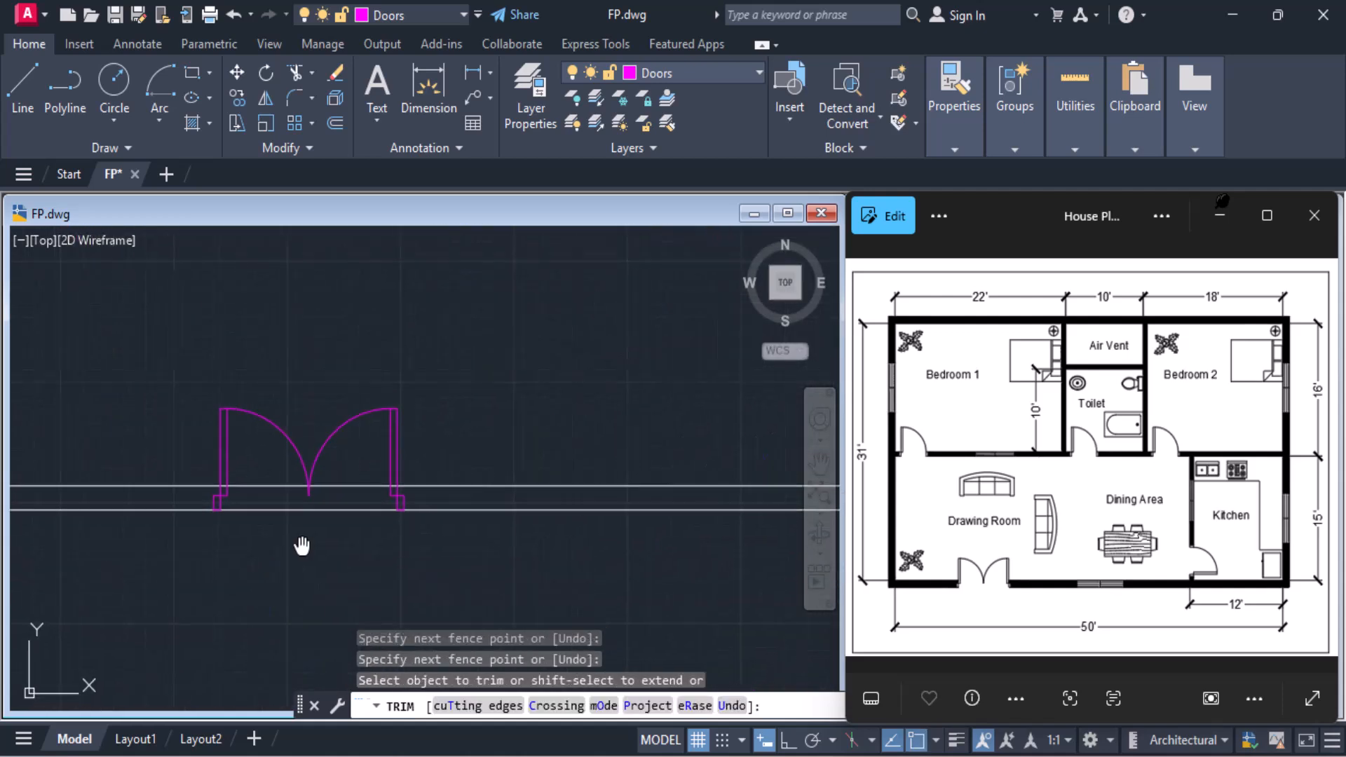
pyautogui.click(259, 450)
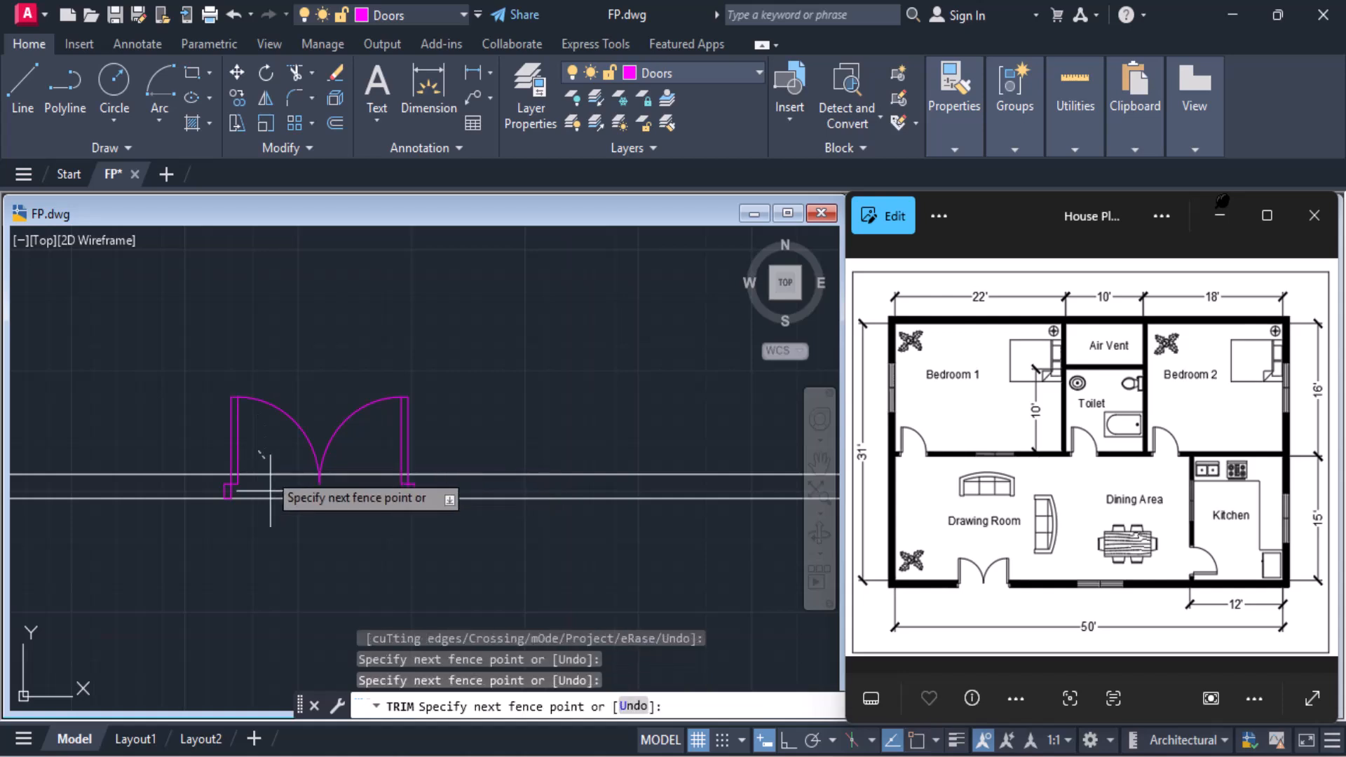
pyautogui.click(259, 545)
pyautogui.press('Return')
pyautogui.click(368, 457)
pyautogui.click(364, 506)
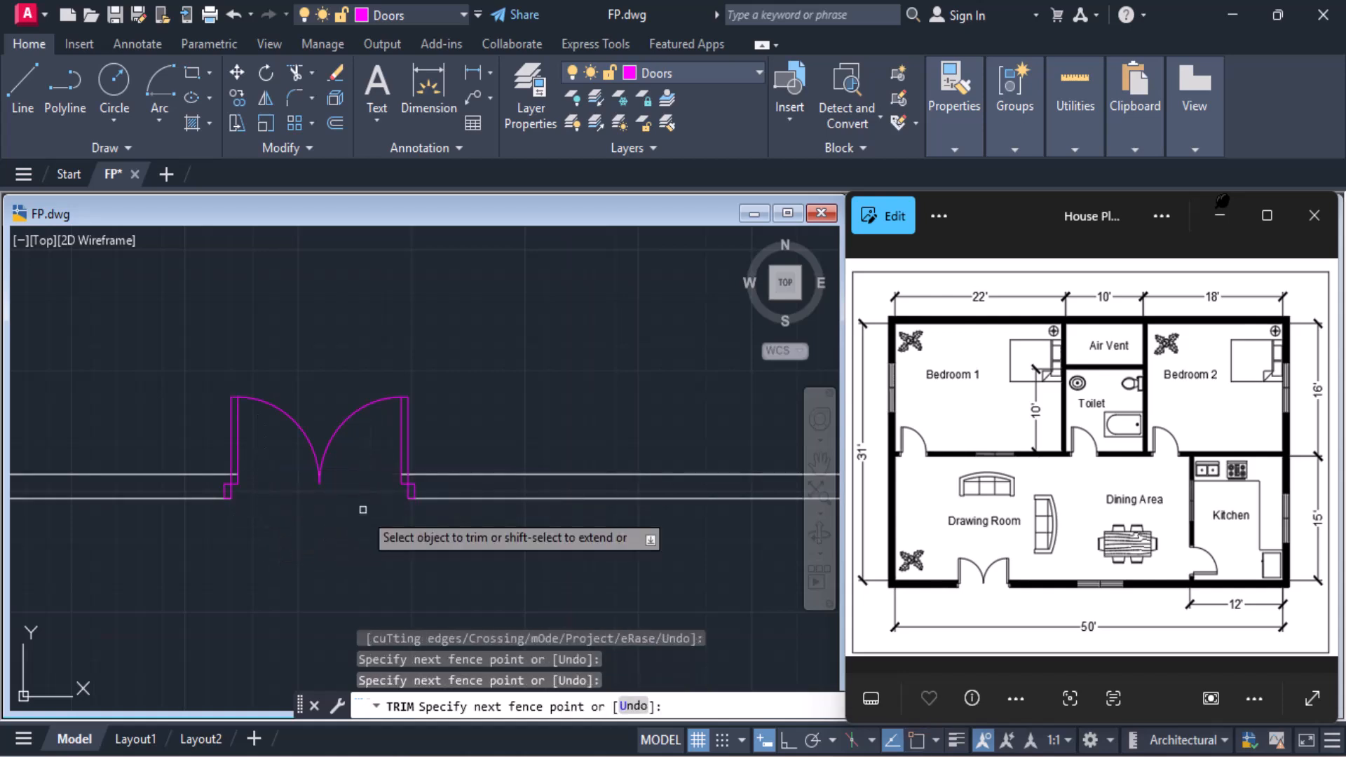
pyautogui.press('Return')
# Trim the leftover inner wall line stubs crossing both leaves of the Drawing Room's double door and end the Trim command
pyautogui.scroll(6, 400, 475)
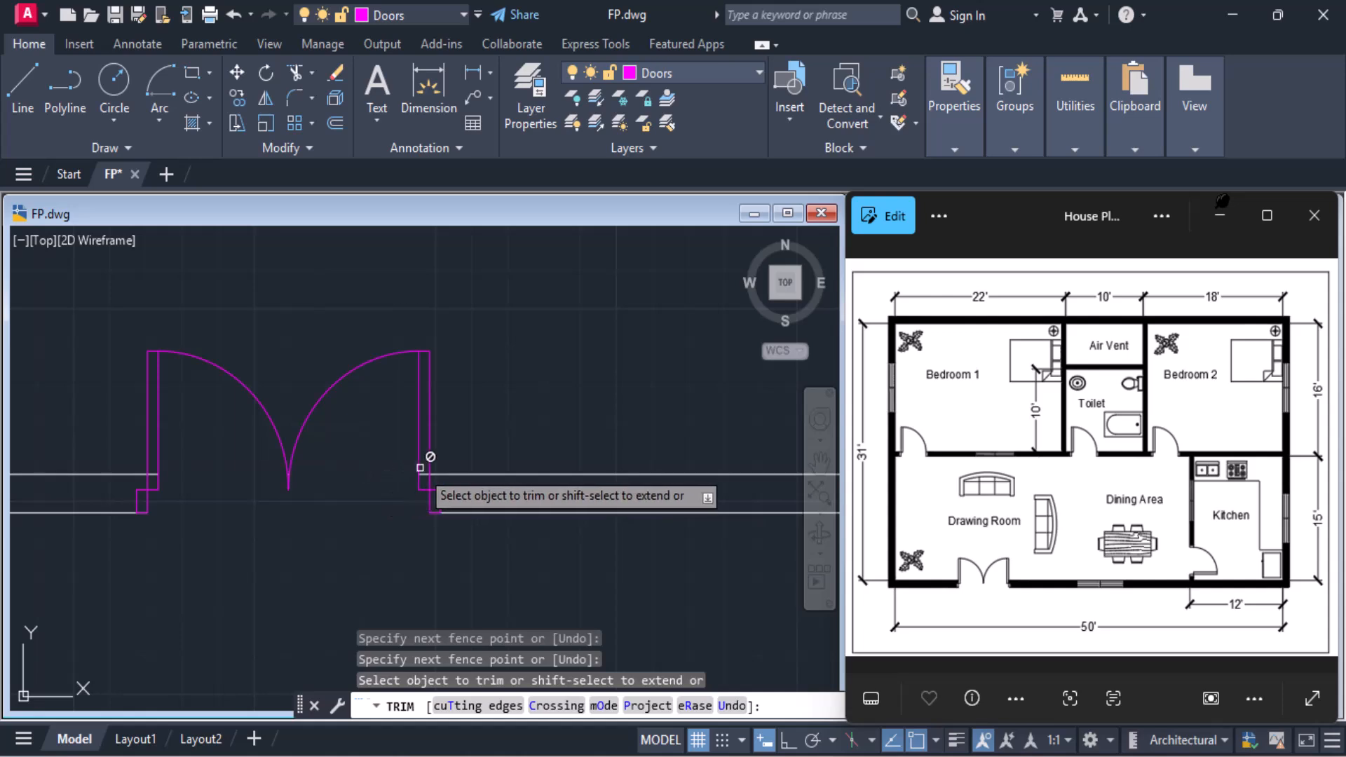
pyautogui.click(416, 475)
pyautogui.scroll(-4, 115, 503)
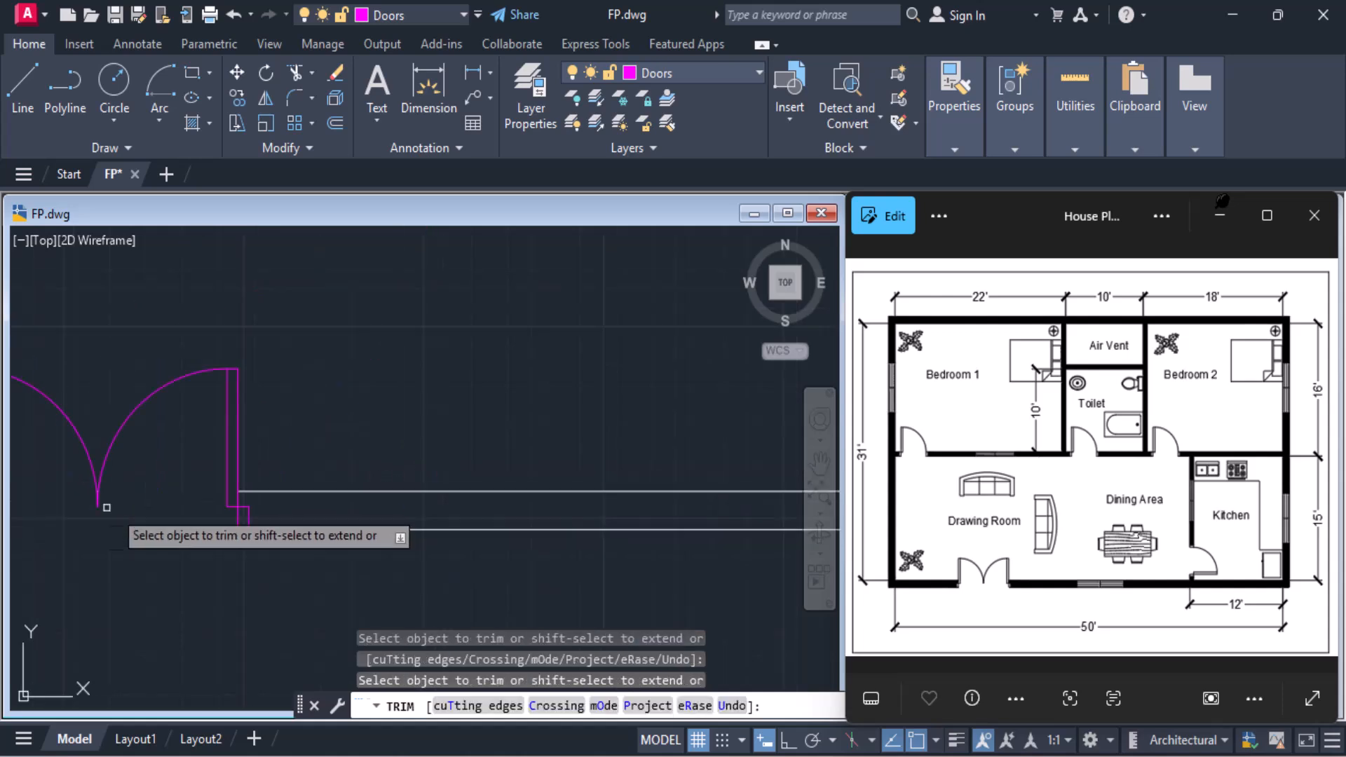
pyautogui.moveTo(52, 512); pyautogui.dragTo(354, 510, button='middle')
pyautogui.scroll(4, 246, 500)
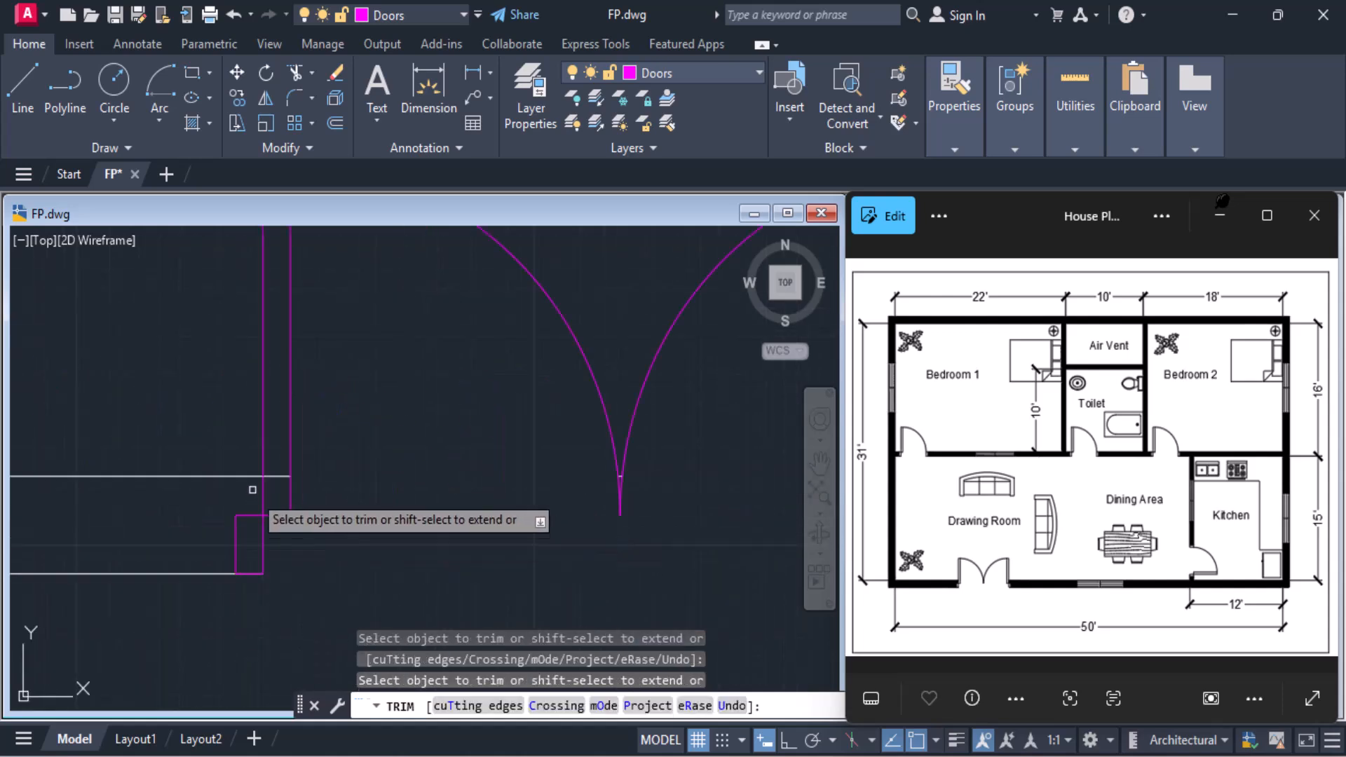
pyautogui.click(276, 474)
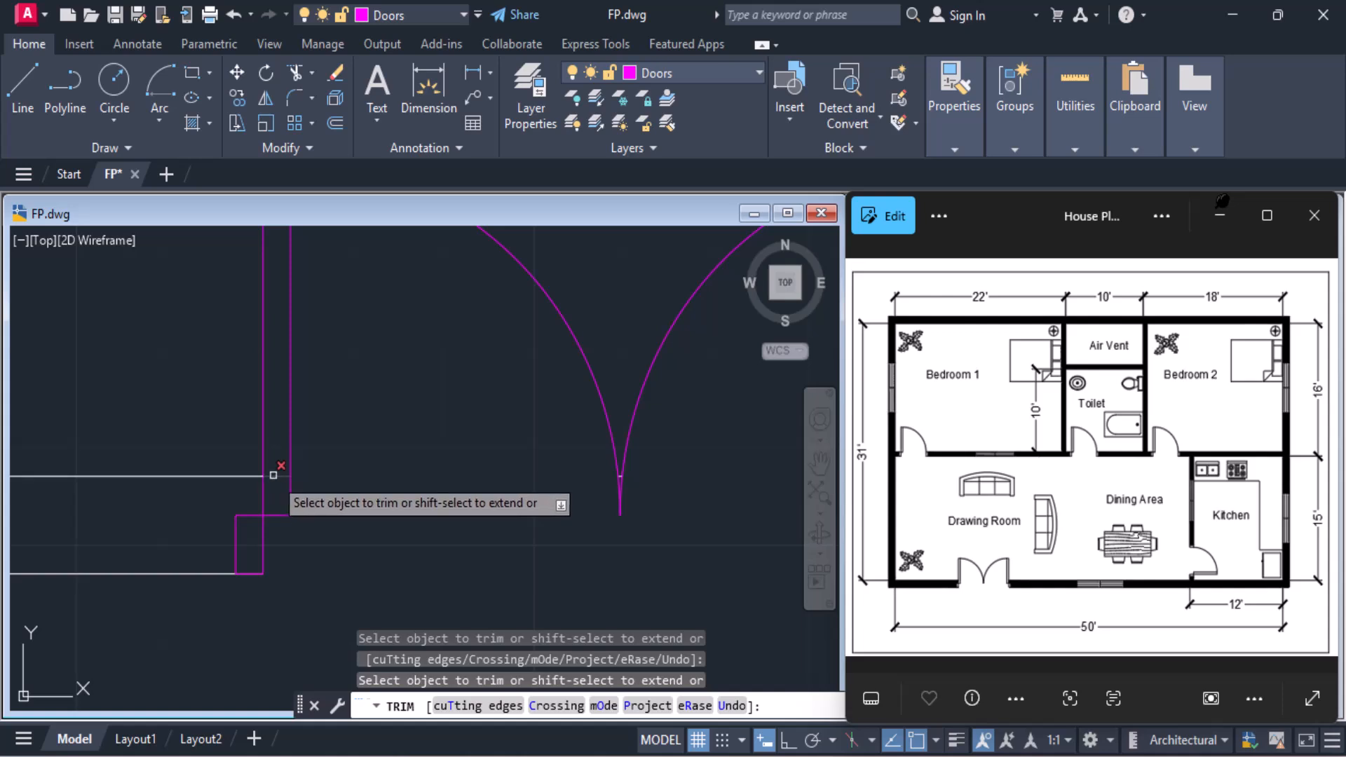
pyautogui.scroll(-5, 363, 482)
pyautogui.scroll(-8, 362, 482)
pyautogui.moveTo(364, 481); pyautogui.dragTo(431, 538, button='middle')
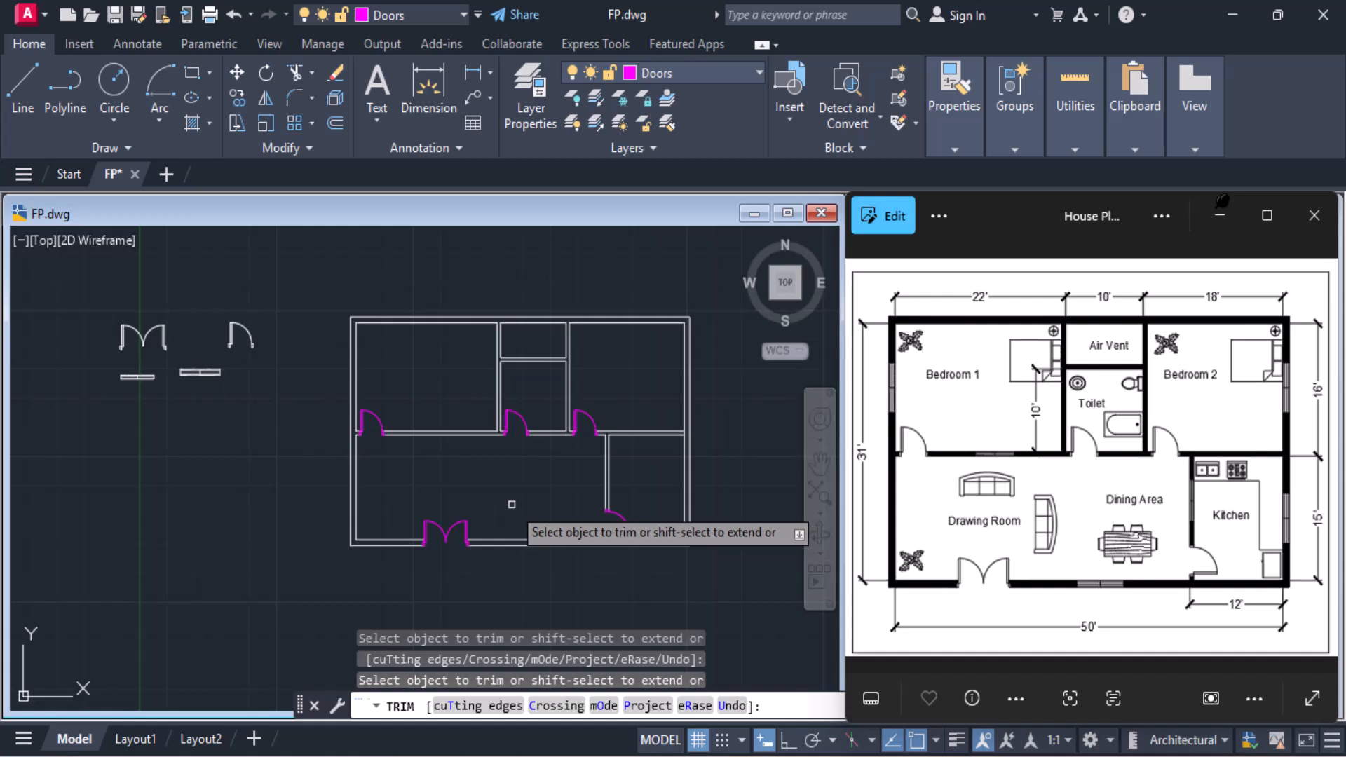
pyautogui.press('Escape')
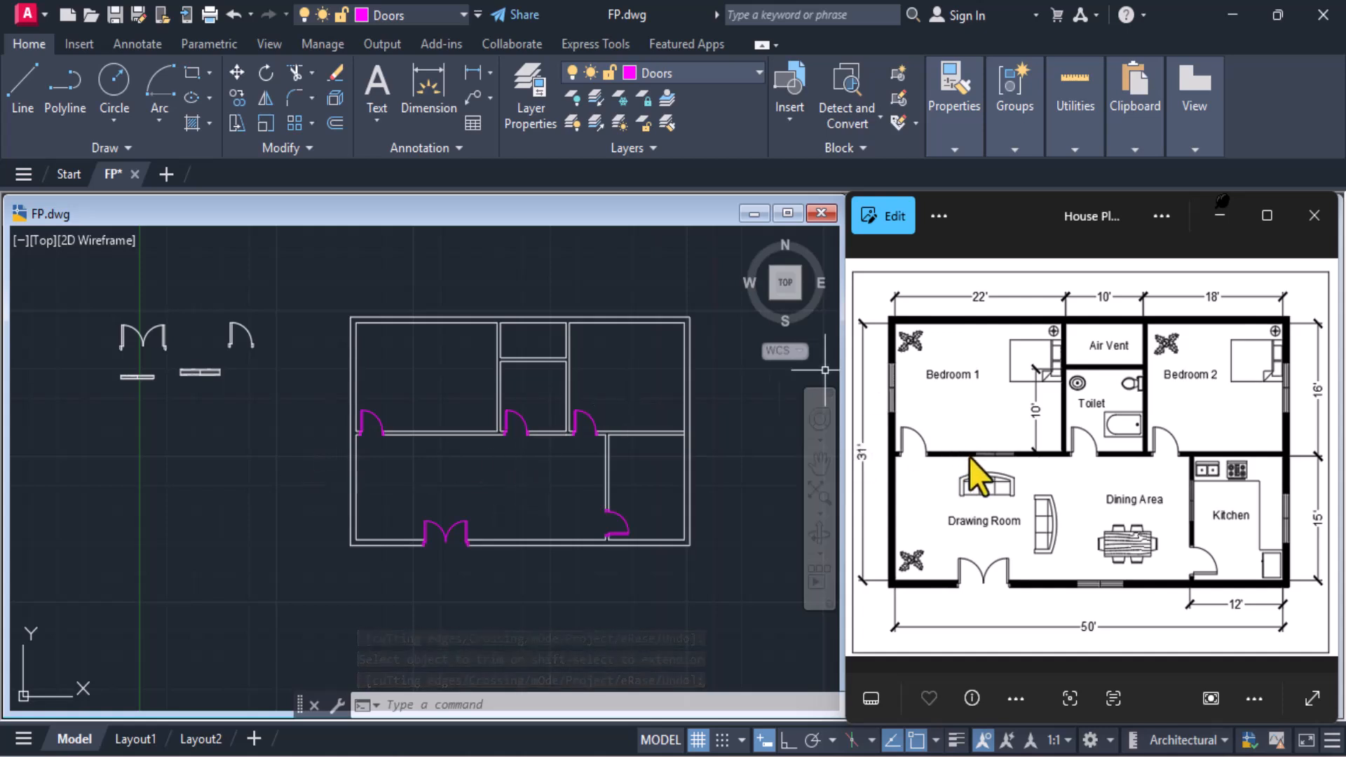
# Make the Windows layer current
pyautogui.scroll(2, 836, 451)
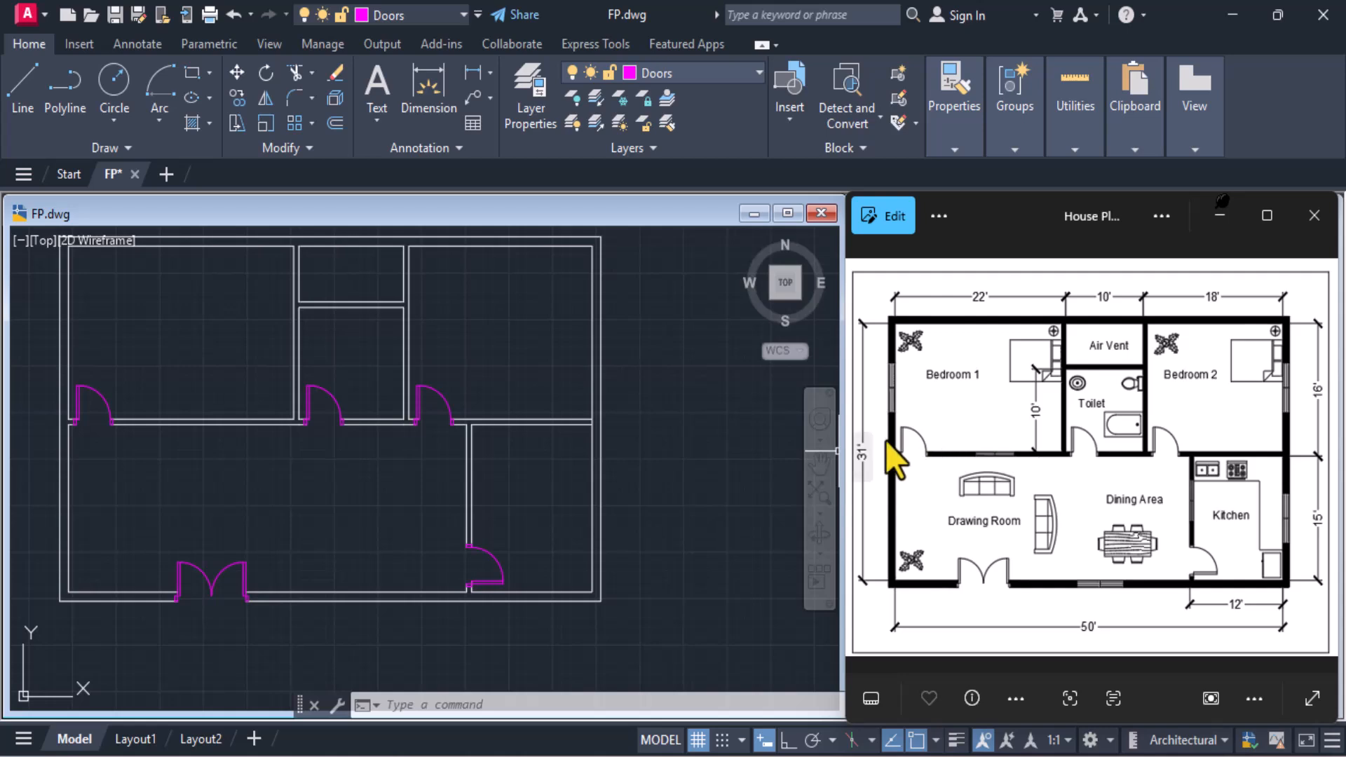
pyautogui.click(640, 72)
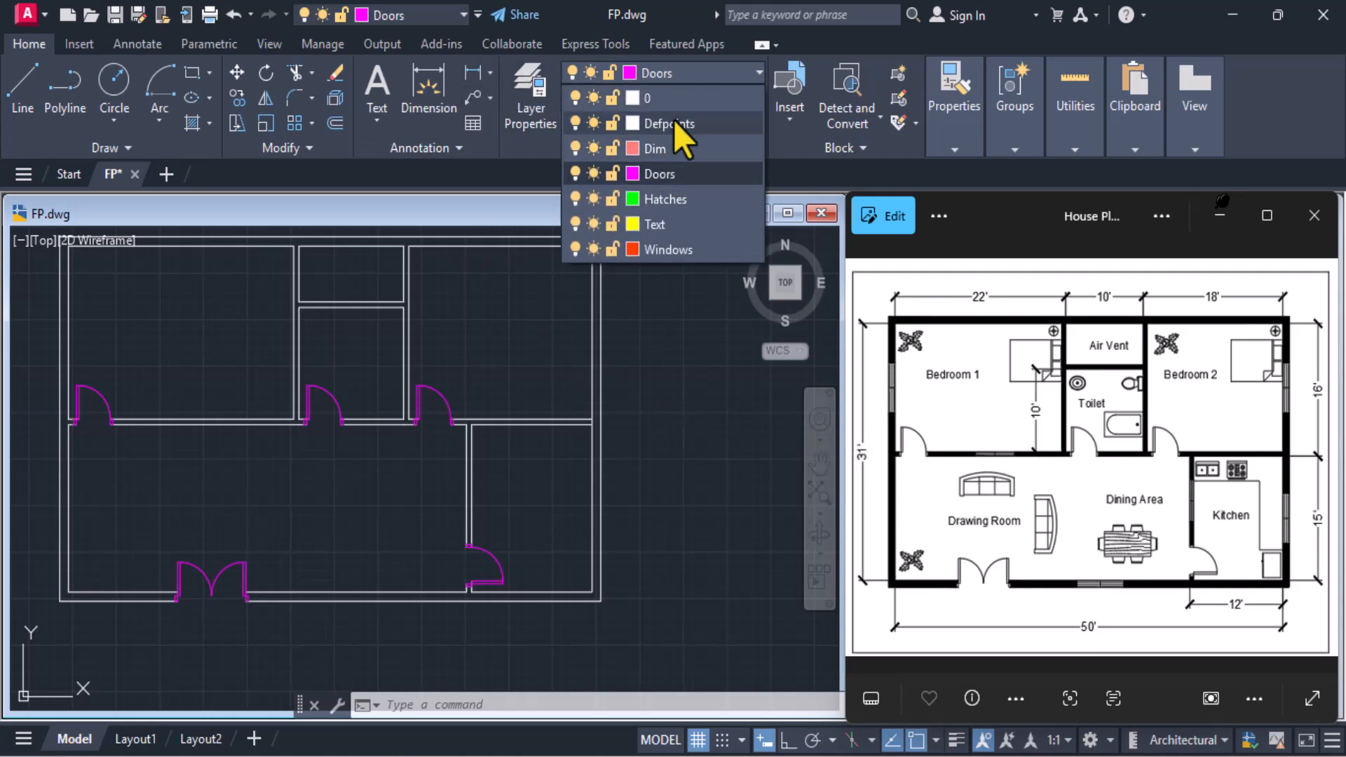
pyautogui.click(662, 250)
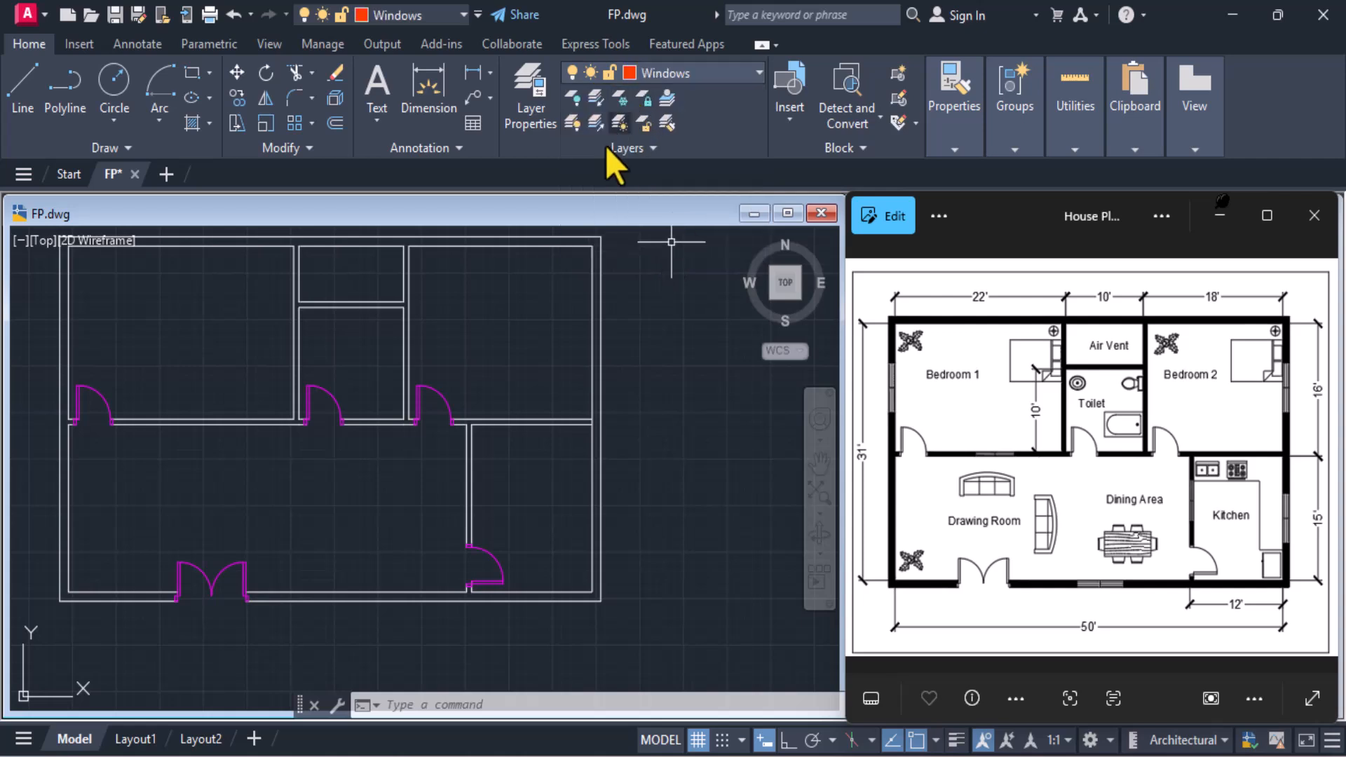
# Enable the Midpoint object snap and insert the Window1 block at the midpoint of the lower wall line between the Bedroom 1 and Toilet doors
pyautogui.scroll(2, 103, 542)
pyautogui.moveTo(133, 523); pyautogui.dragTo(204, 553, button='middle')
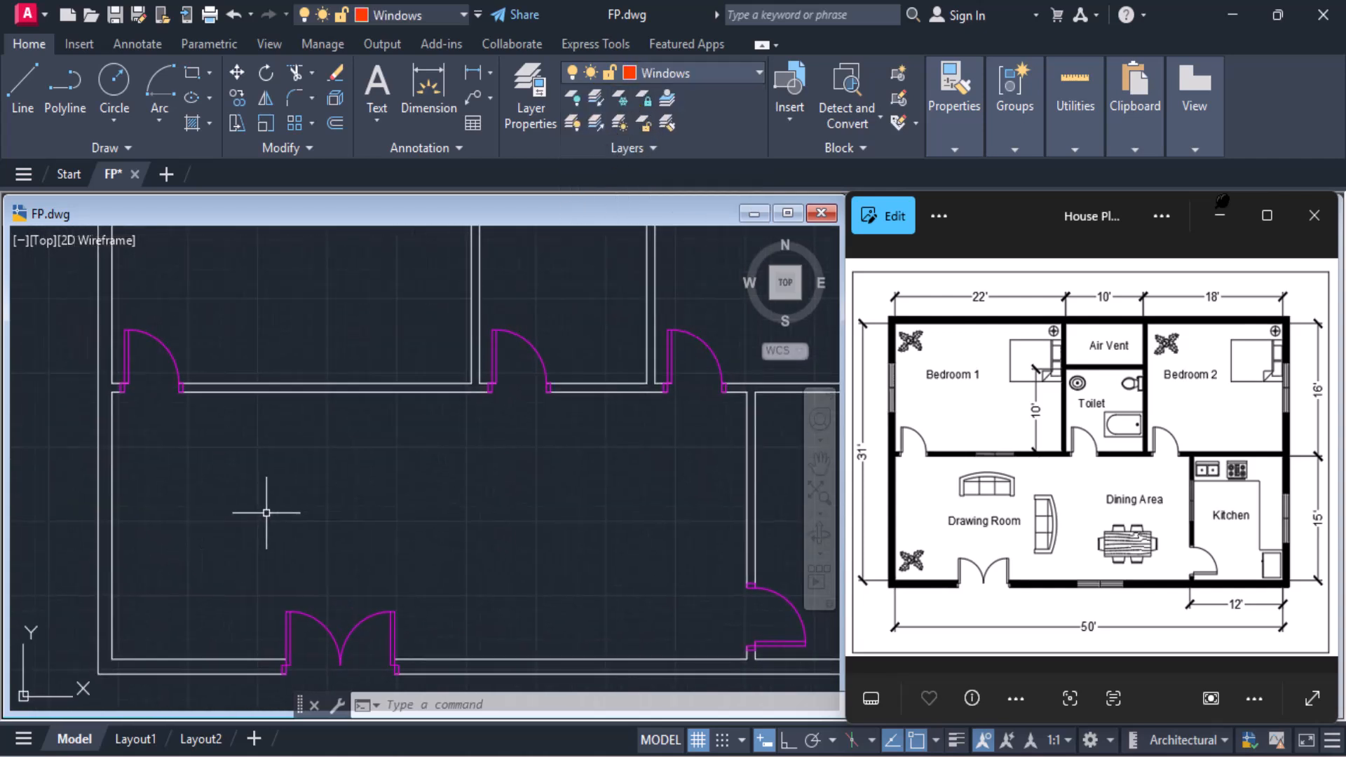
pyautogui.scroll(-2, 265, 512)
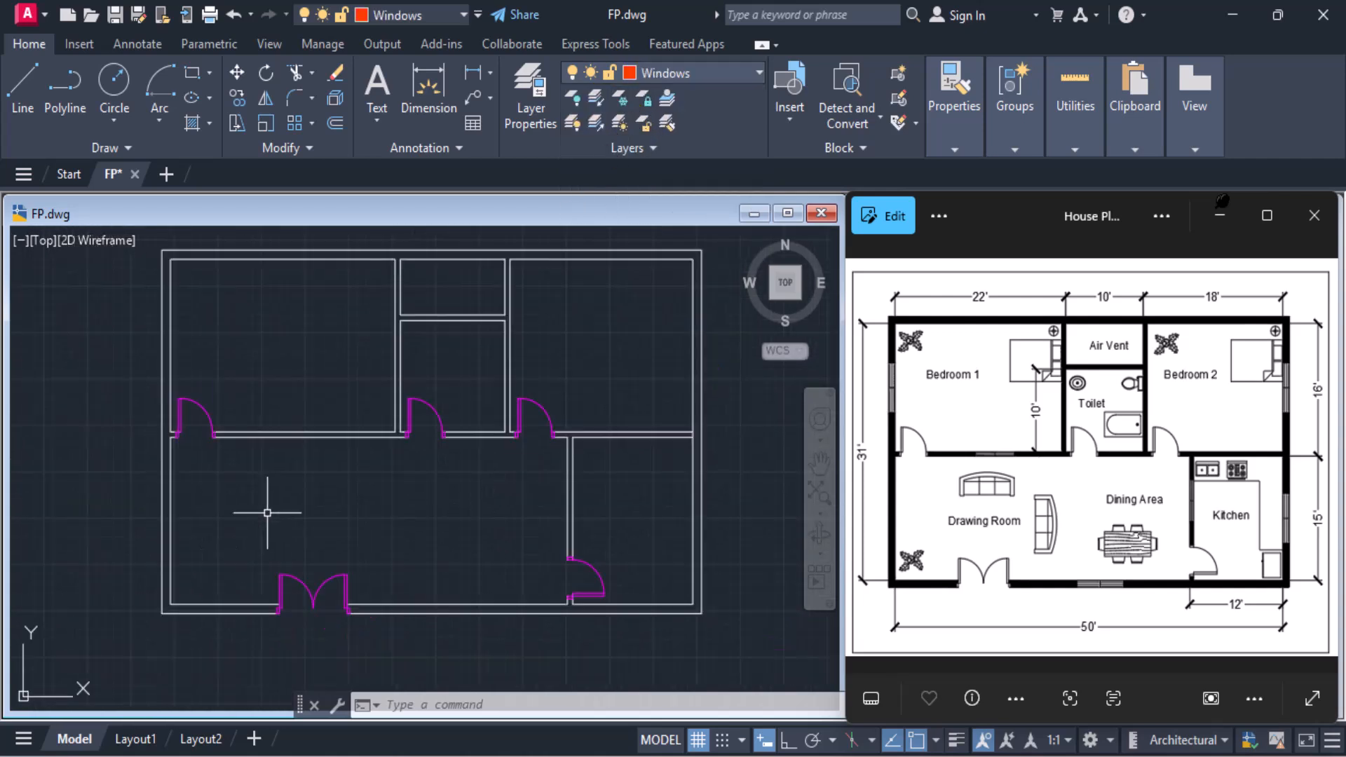
pyautogui.click(783, 118)
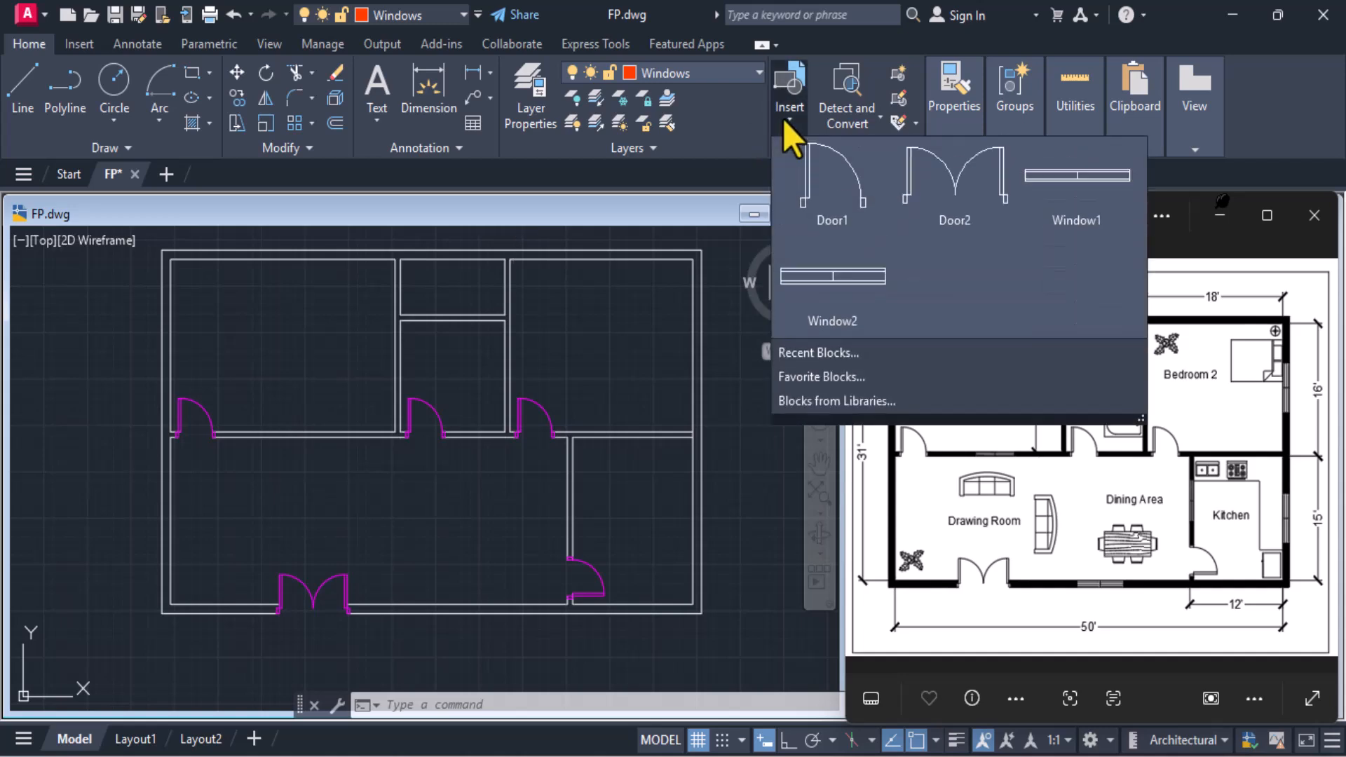
pyautogui.click(1044, 221)
pyautogui.moveTo(247, 456)
pyautogui.mouseDown(button='middle')
pyautogui.moveTo(388, 554)
pyautogui.moveTo(318, 442)
pyautogui.mouseUp(button='middle')
pyautogui.scroll(6, 317, 439)
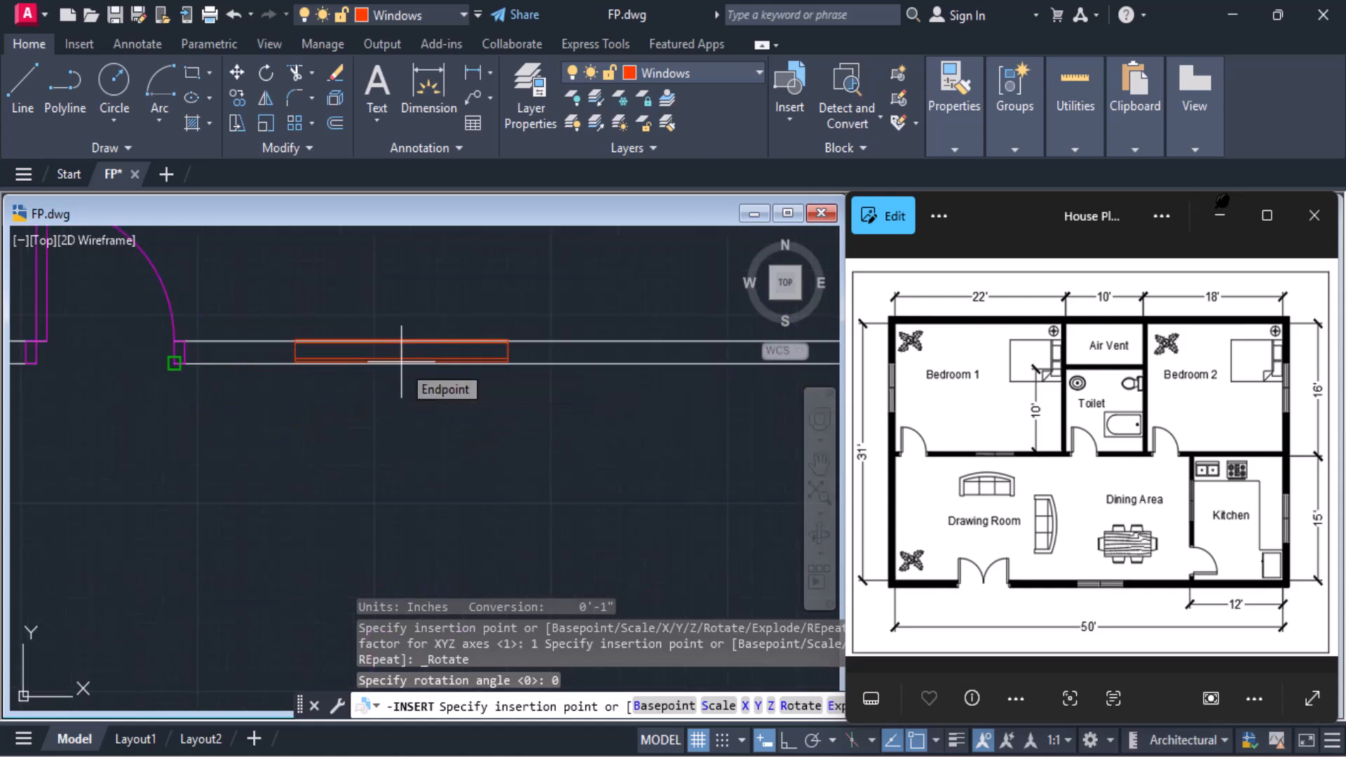
pyautogui.scroll(-2, 444, 361)
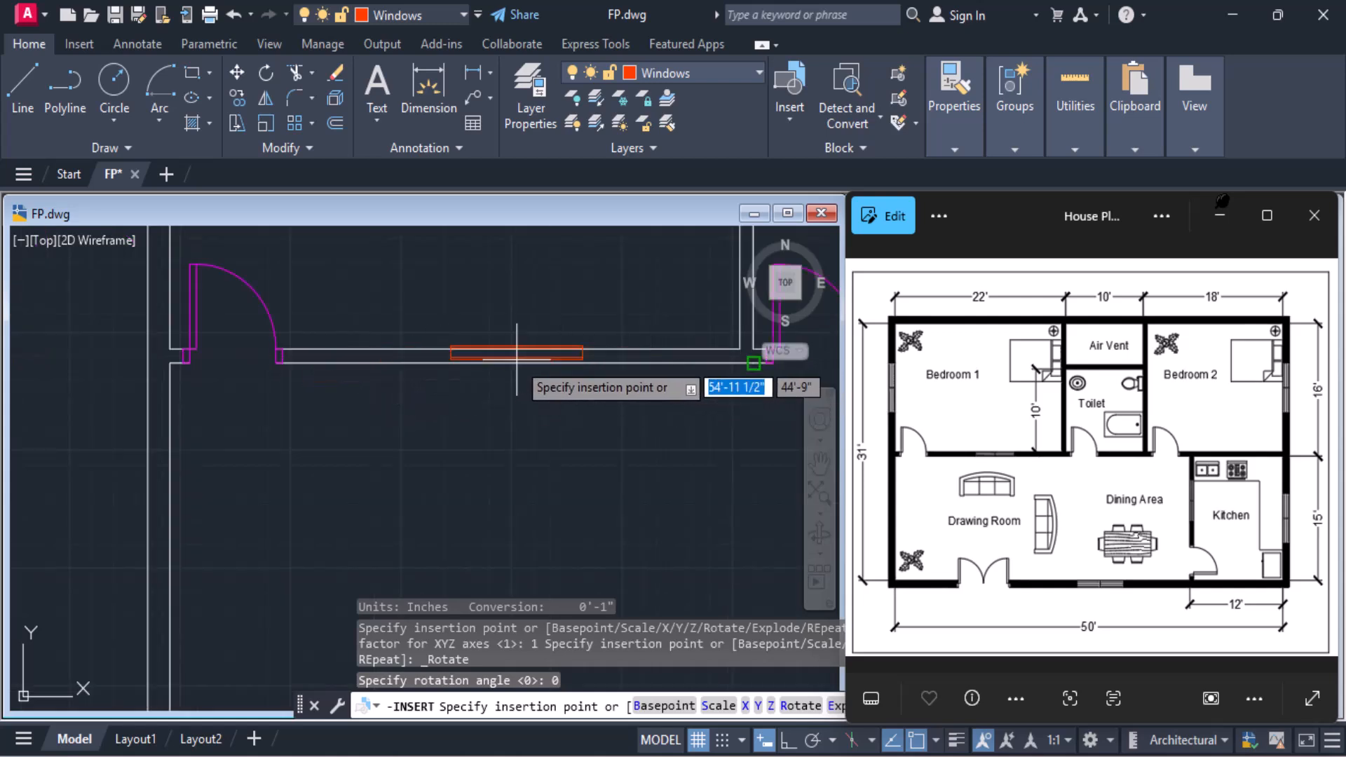
pyautogui.moveTo(517, 354); pyautogui.dragTo(471, 441, button='middle')
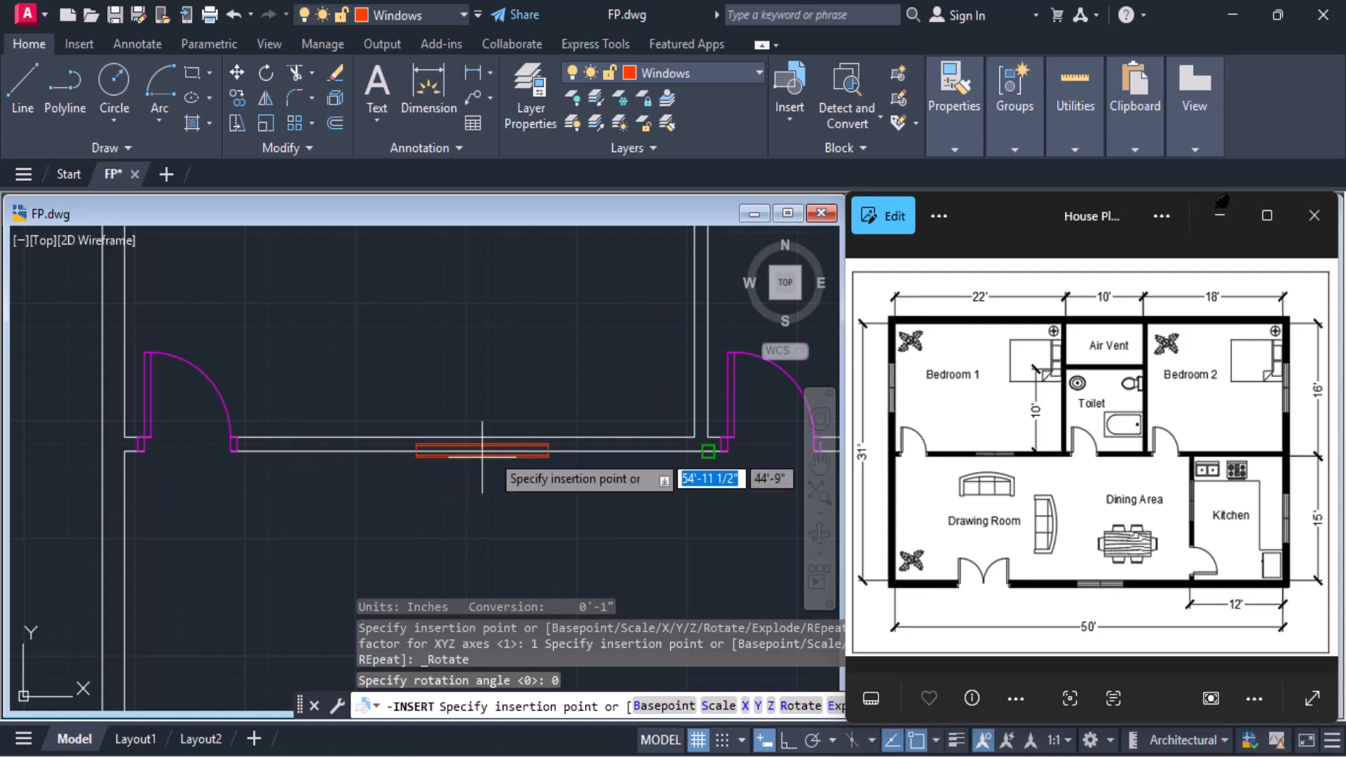
pyautogui.click(935, 740)
pyautogui.click(944, 380)
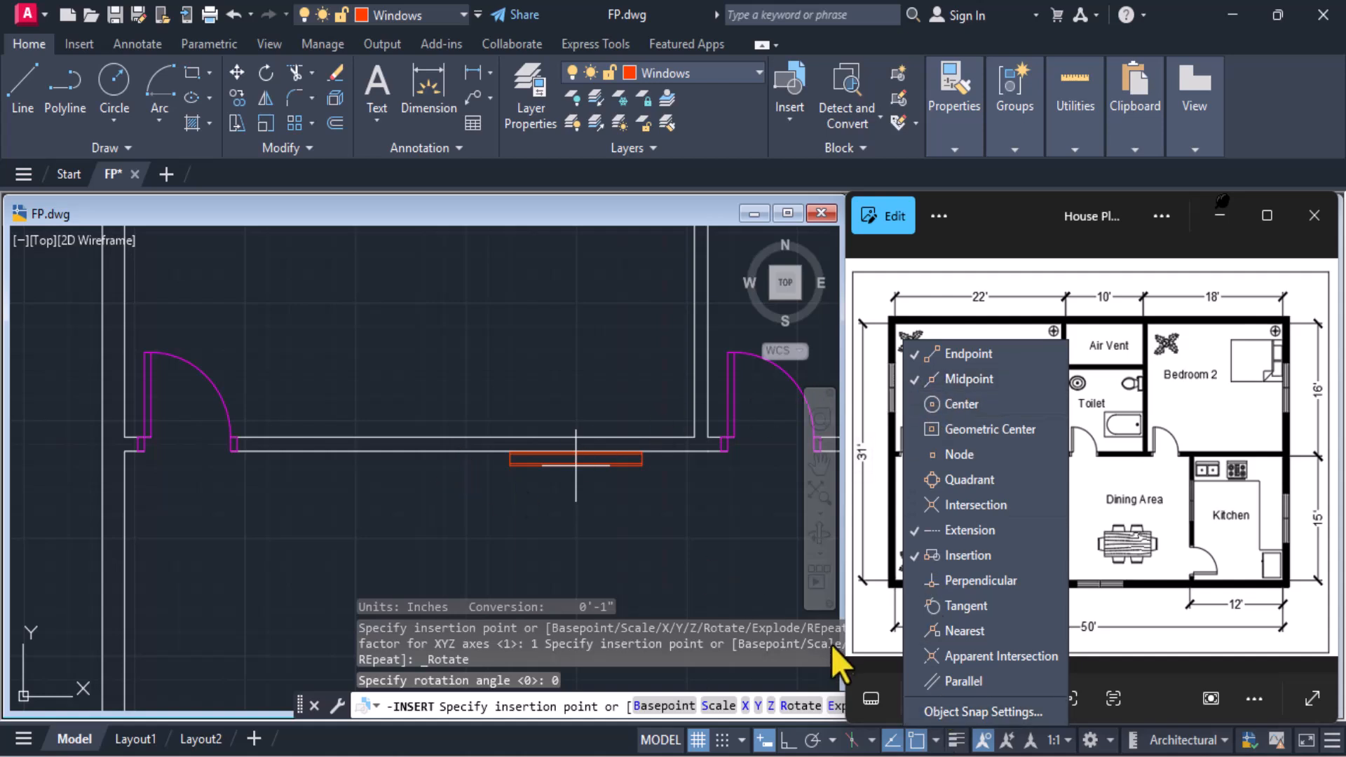
pyautogui.click(911, 746)
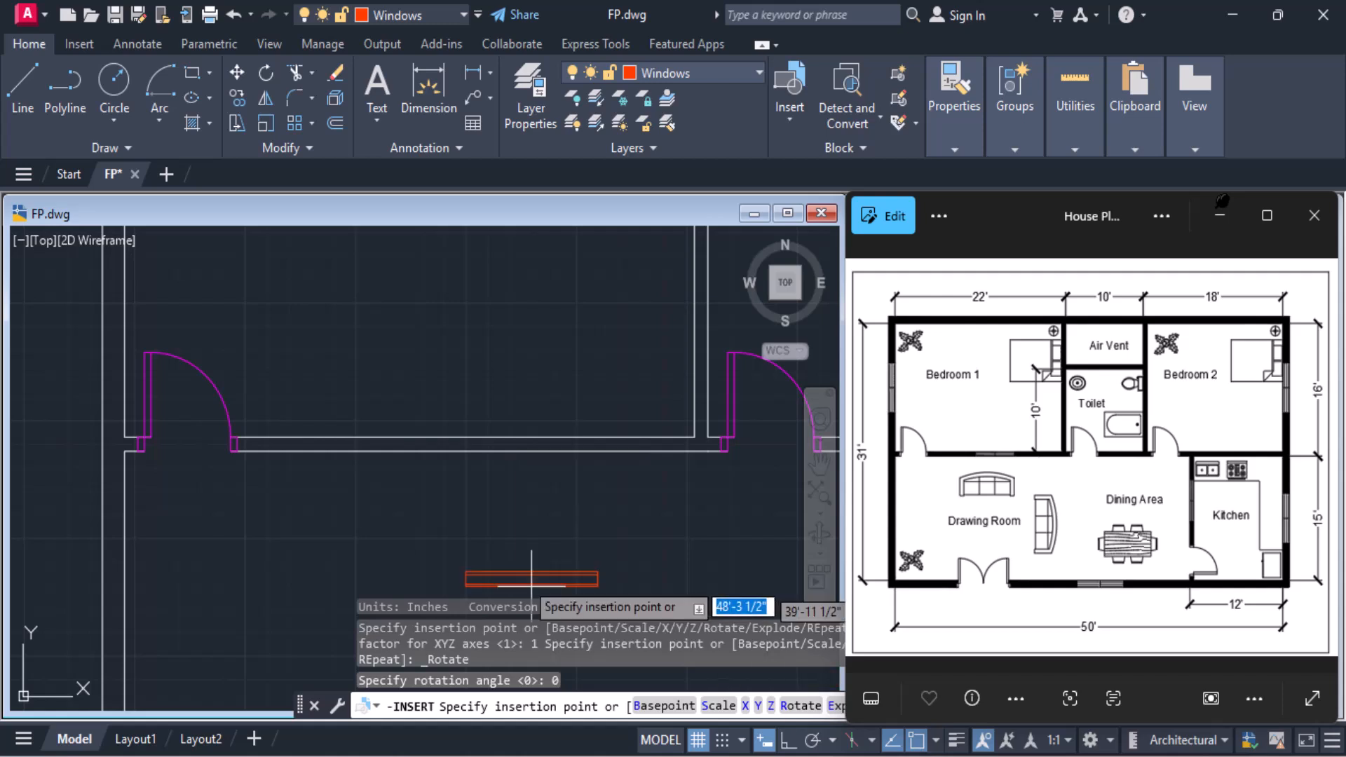
pyautogui.click(469, 449)
# Insert a second Window1 block in the open Dining Area, to the left of the Kitchen wall
pyautogui.scroll(-4, 544, 510)
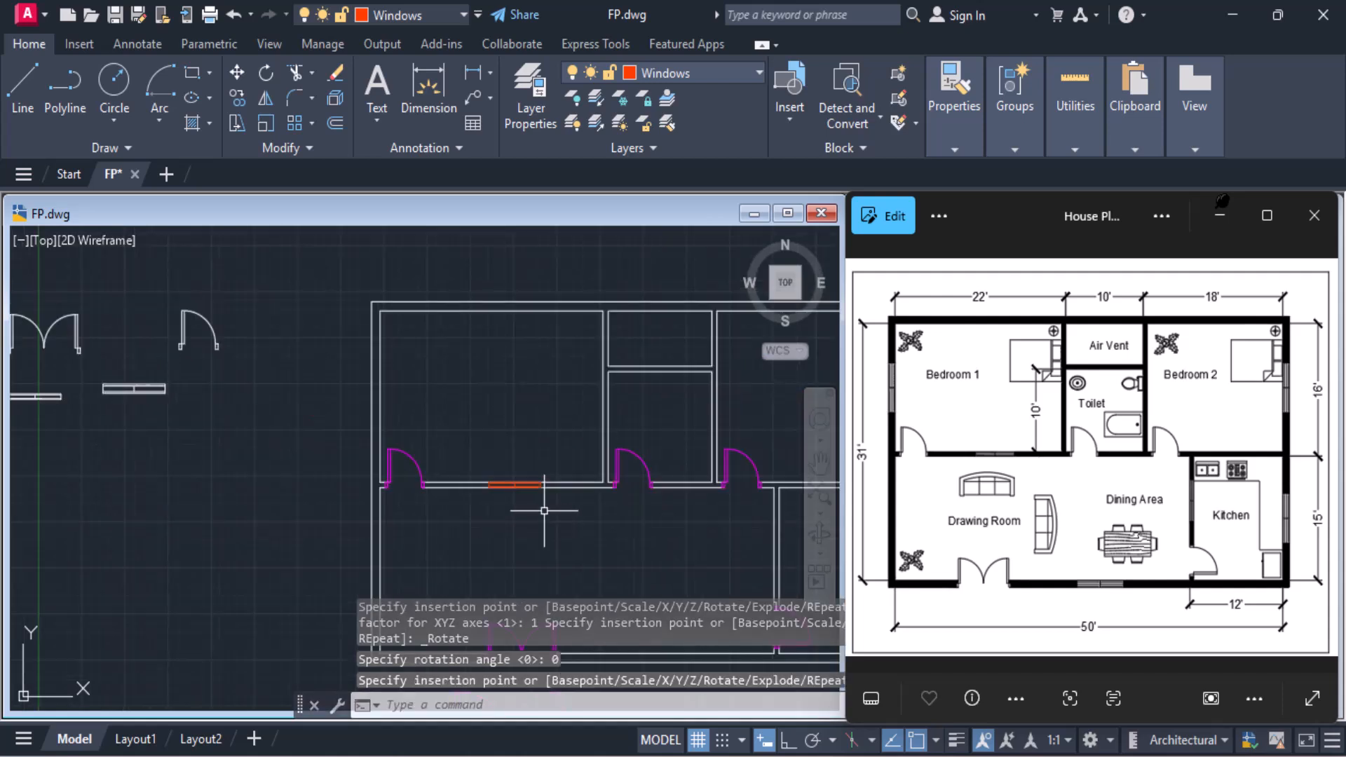
pyautogui.moveTo(544, 508); pyautogui.dragTo(480, 497, button='middle')
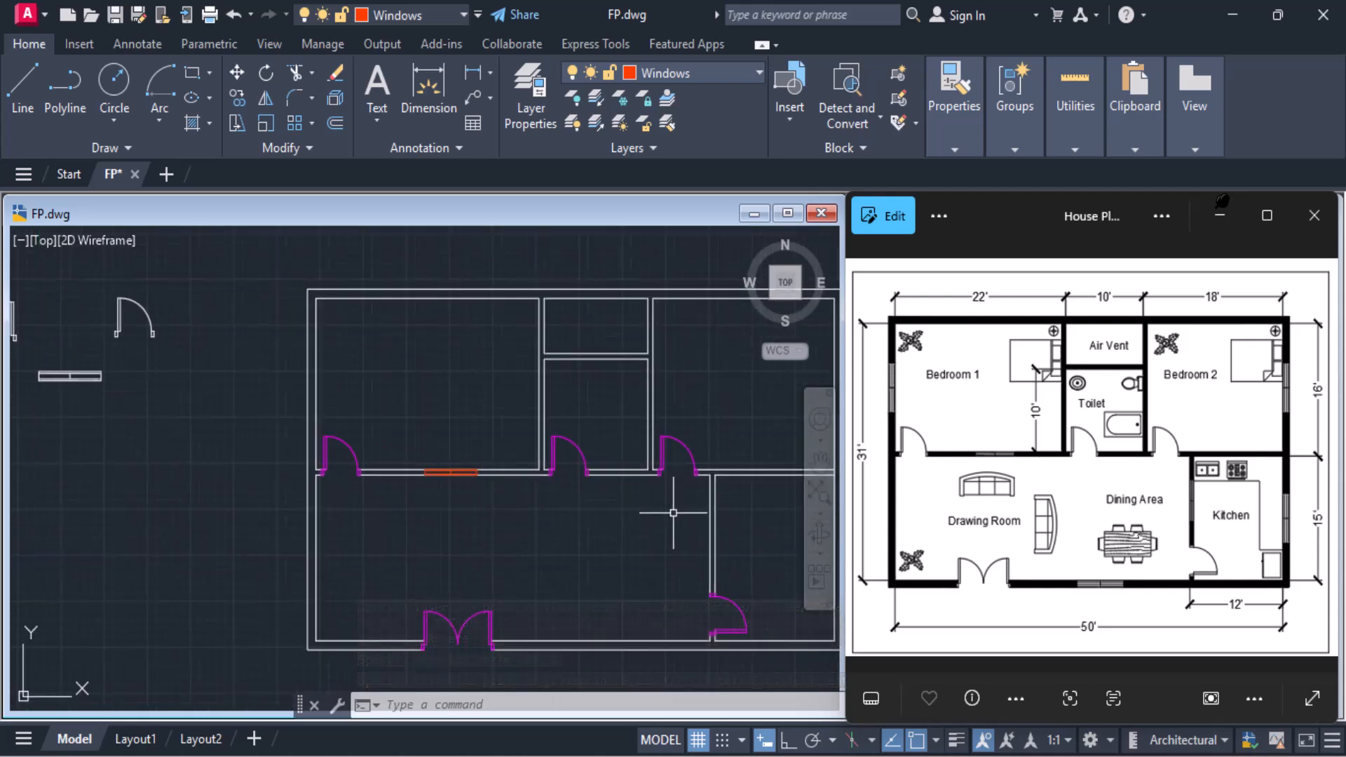
pyautogui.moveTo(692, 517); pyautogui.dragTo(496, 473, button='middle')
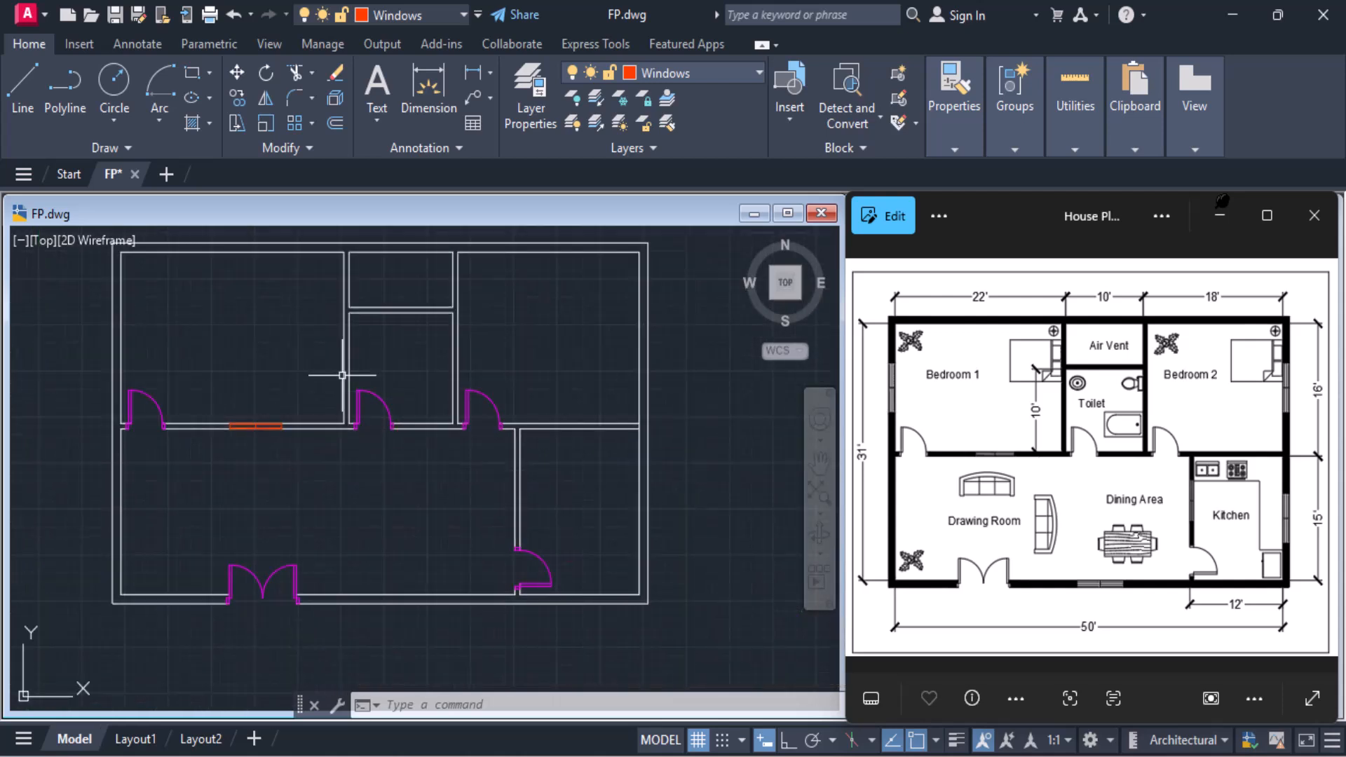
pyautogui.click(789, 97)
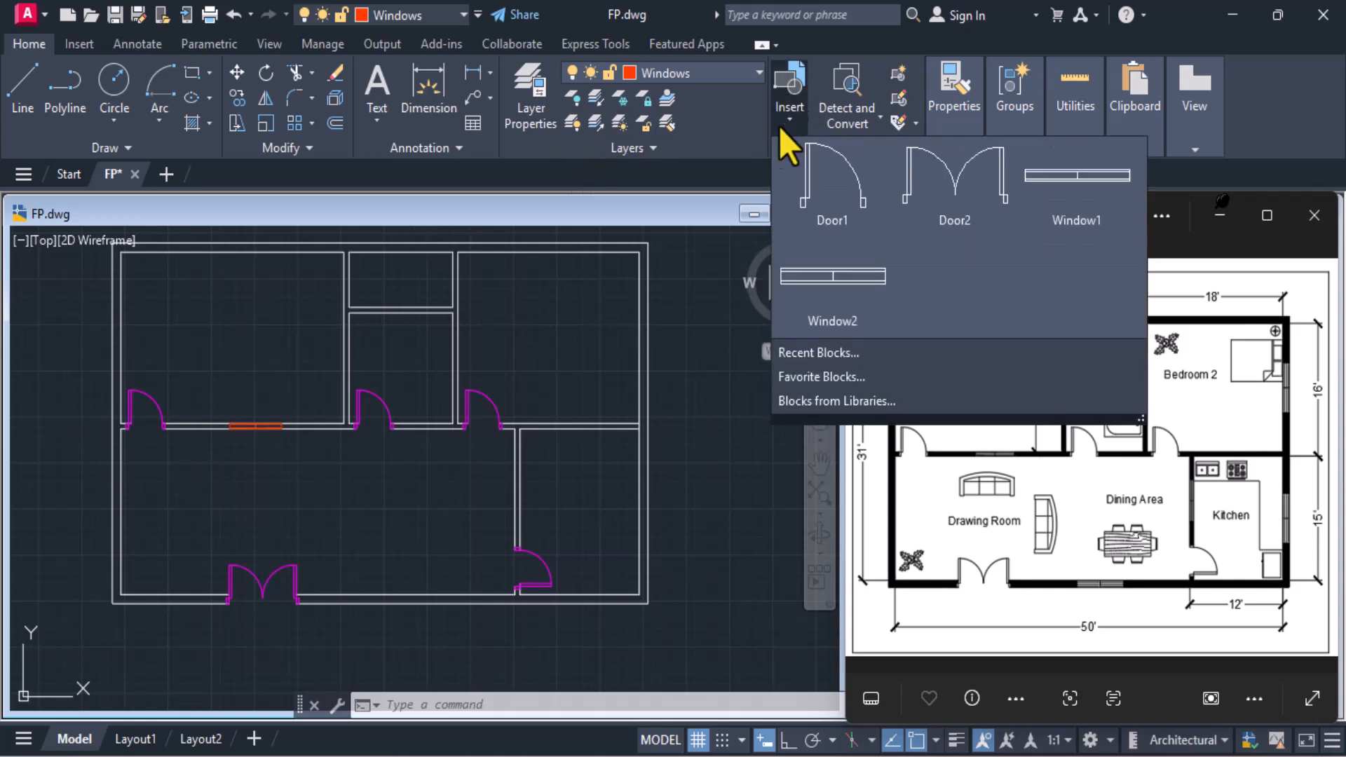
pyautogui.click(1054, 188)
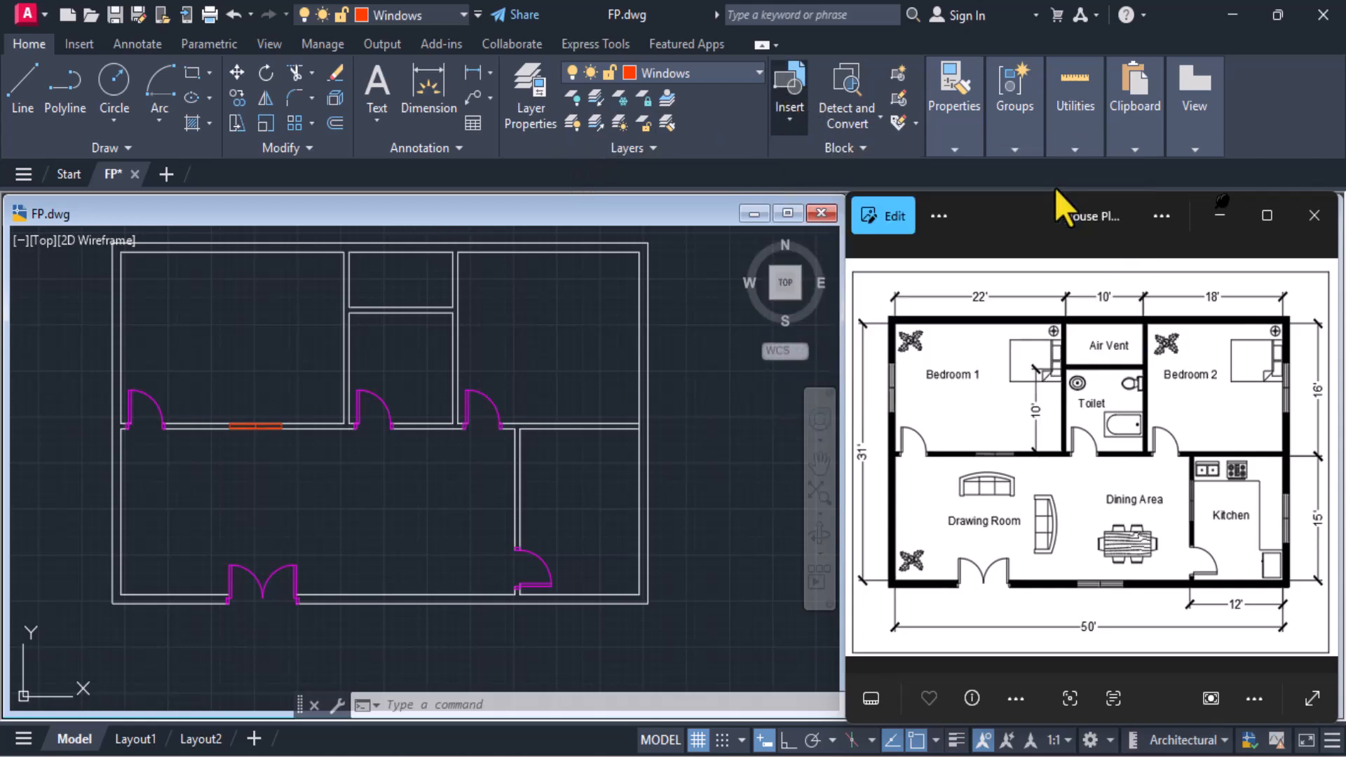
pyautogui.click(422, 497)
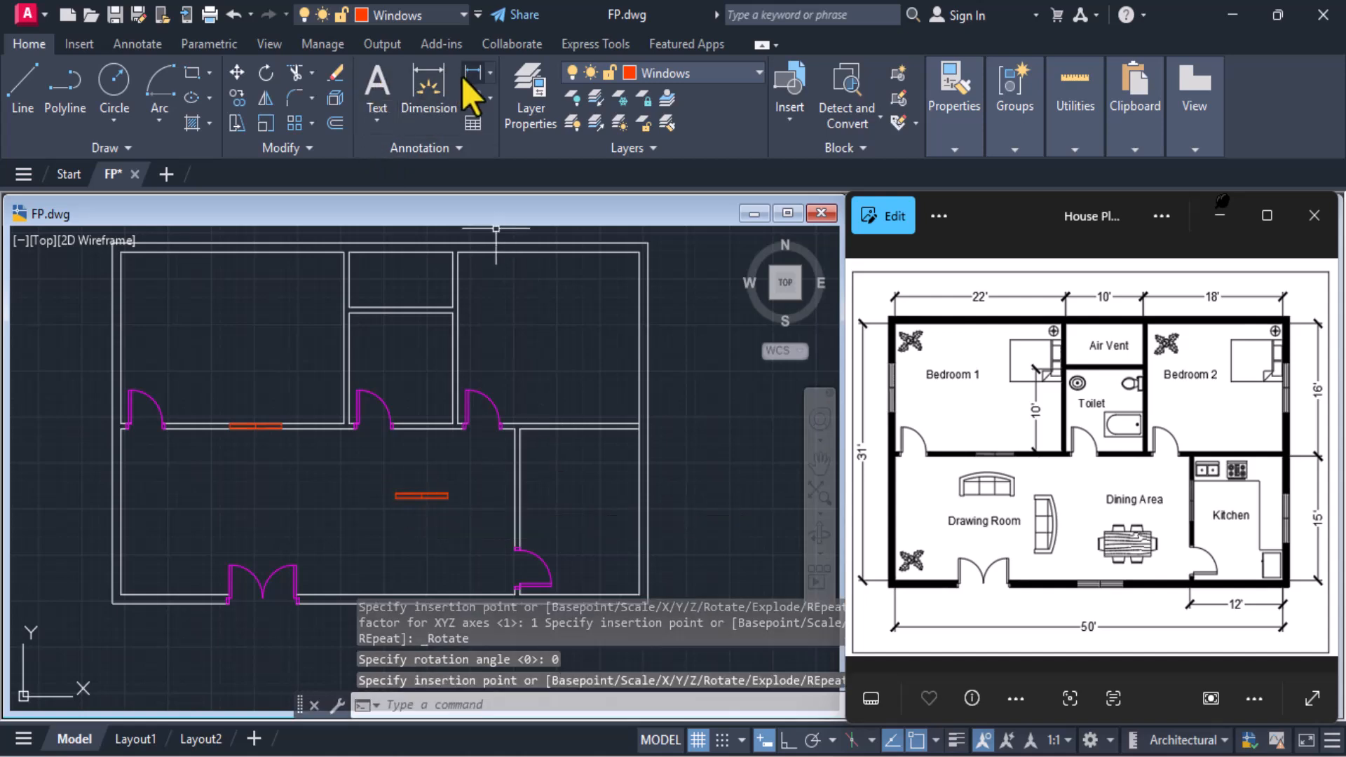
# Rotate the Dining Area's Window1 block 270° about the midpoint of its centre line so it stands vertical
pyautogui.click(266, 72)
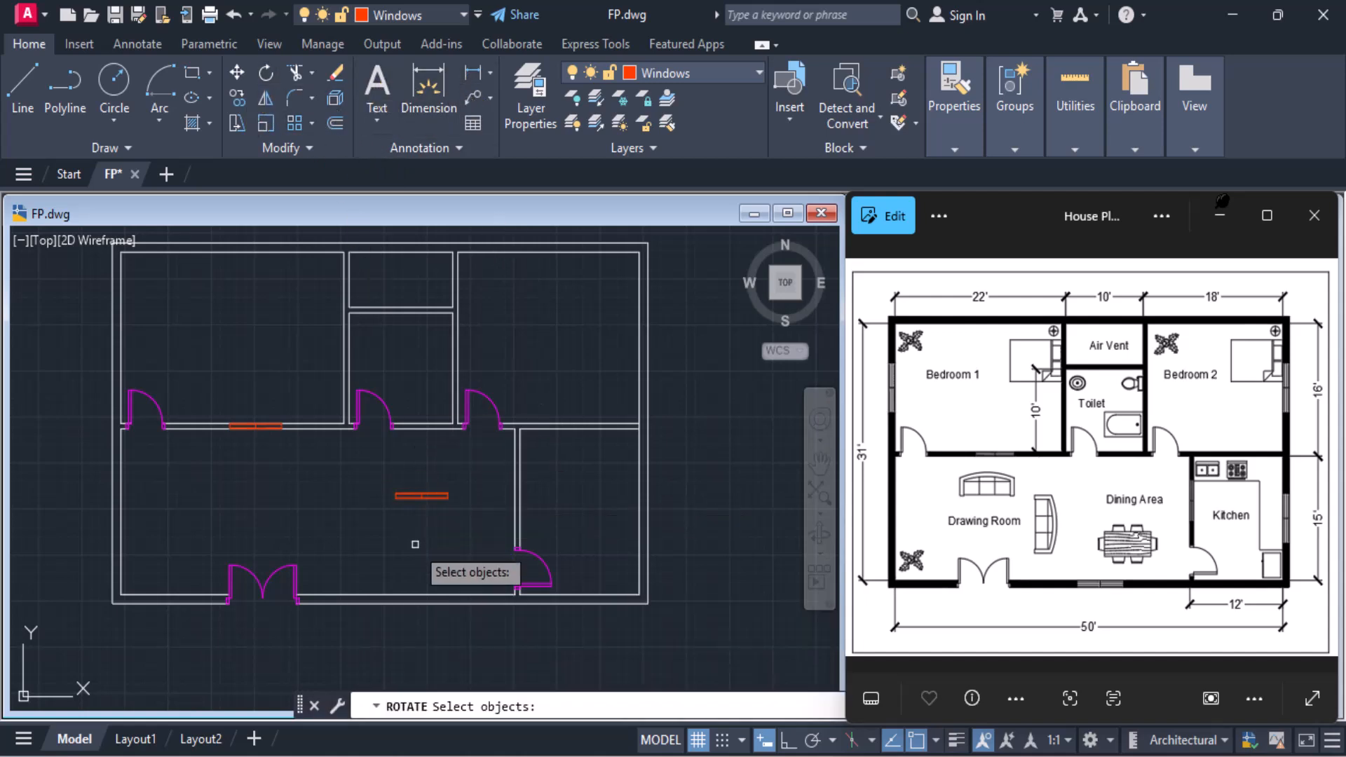
pyautogui.scroll(5, 417, 536)
pyautogui.click(491, 385)
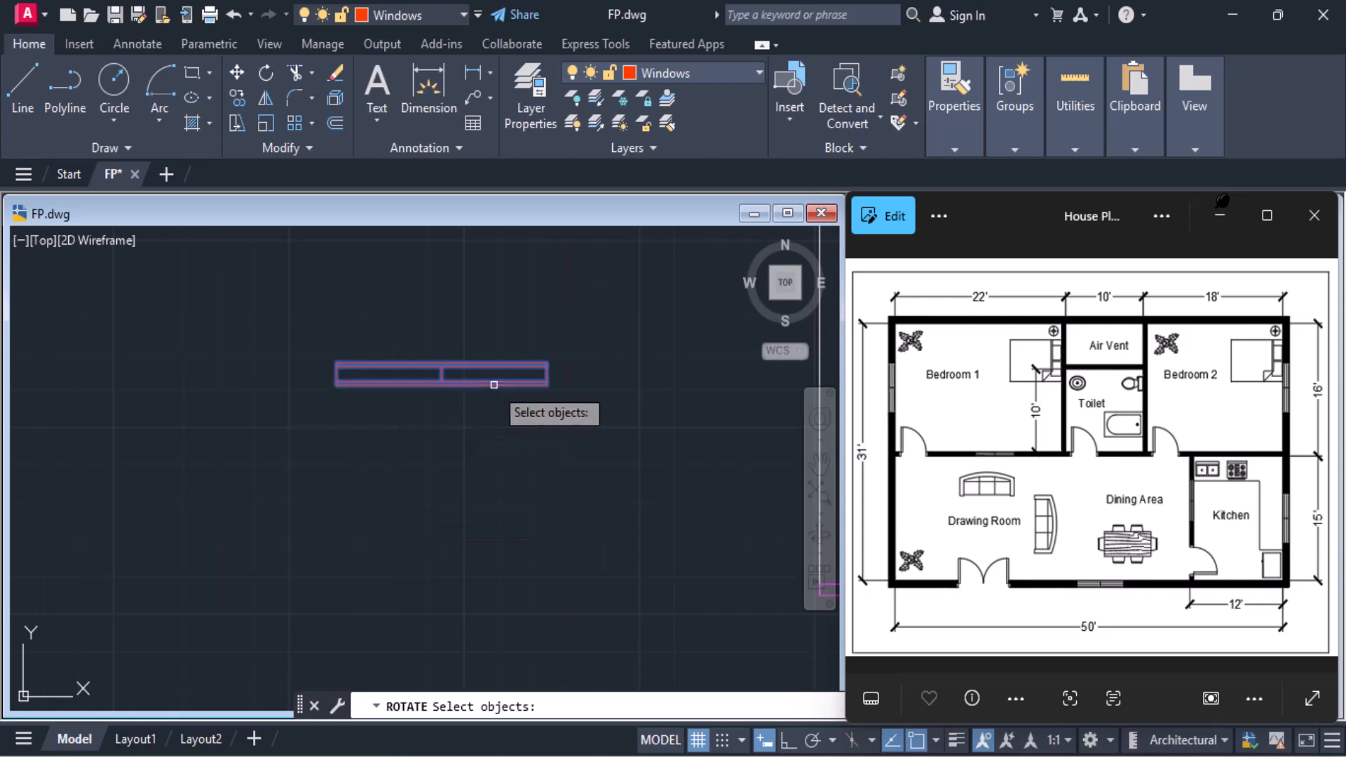
pyautogui.press('Return')
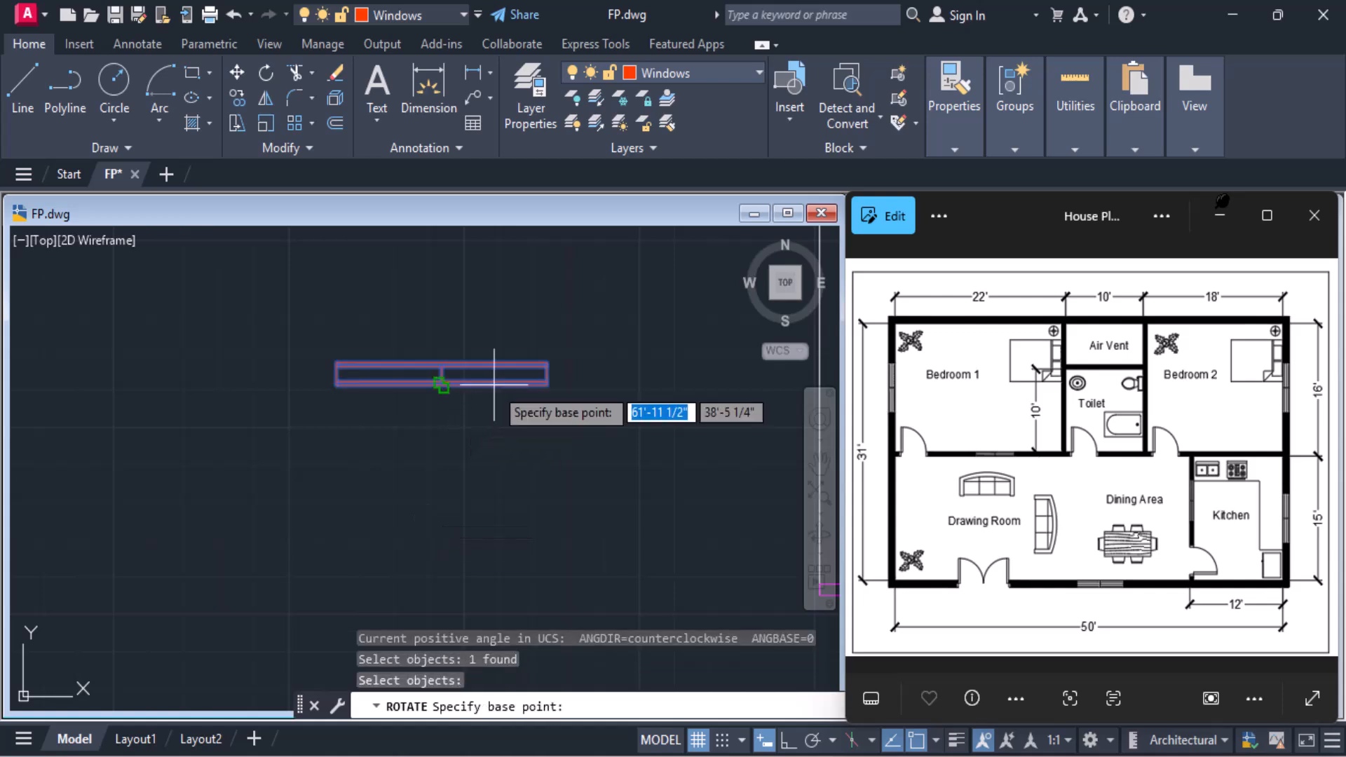
pyautogui.scroll(2, 461, 390)
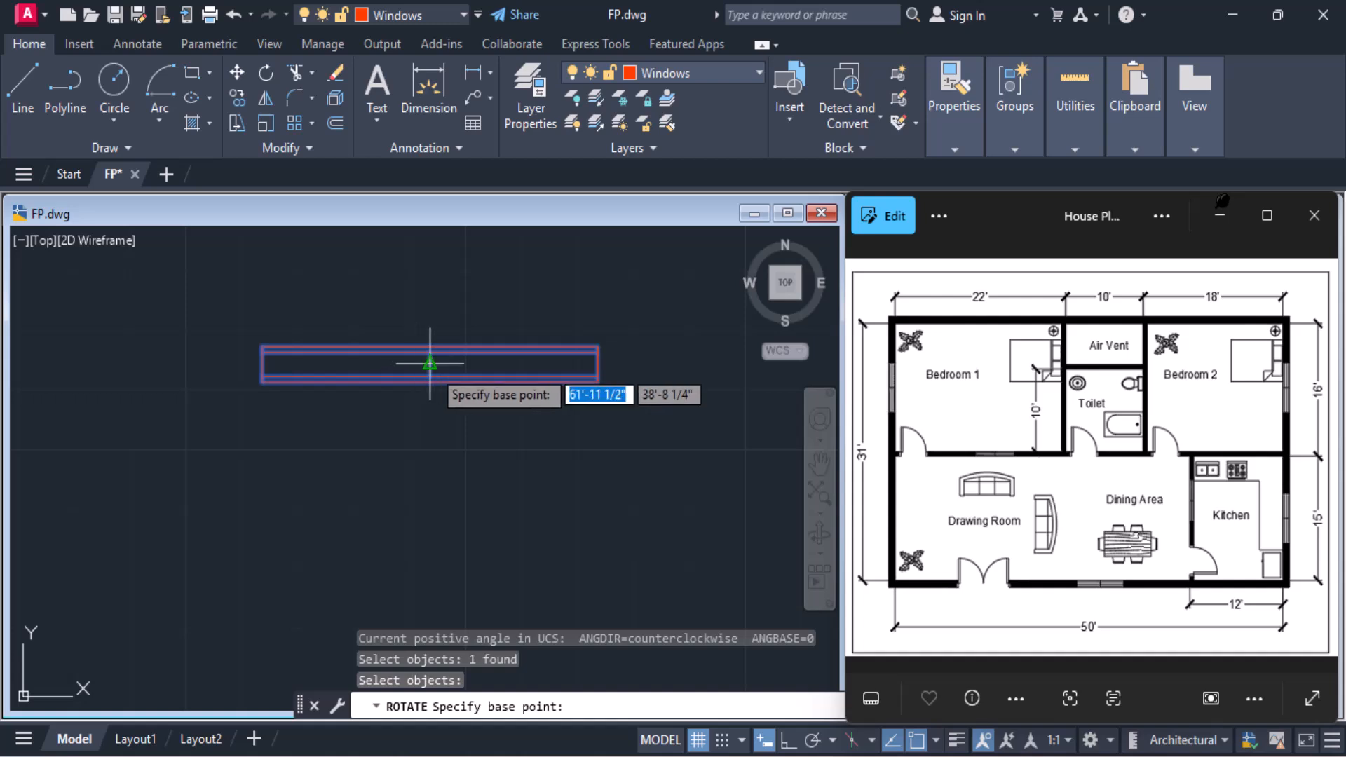
pyautogui.click(429, 363)
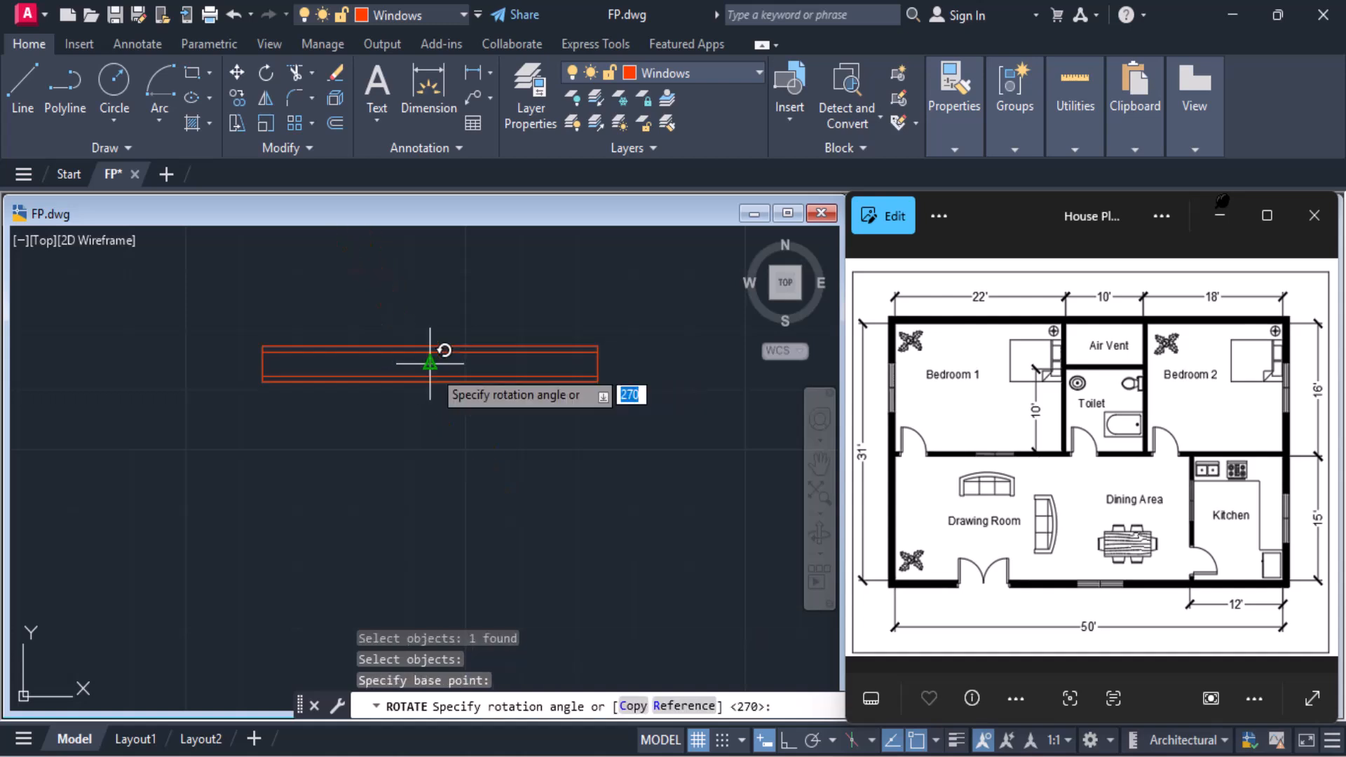
pyautogui.click(430, 400)
pyautogui.scroll(-3, 425, 402)
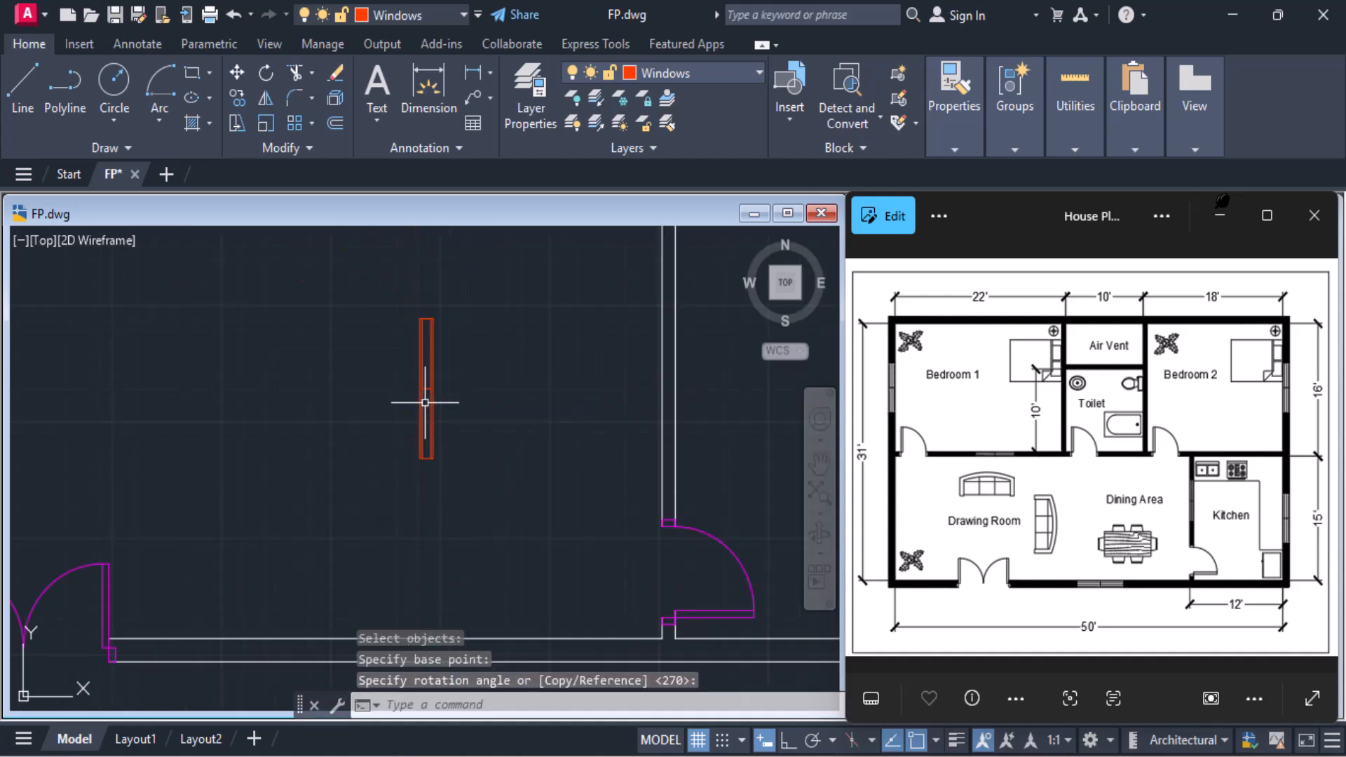
pyautogui.moveTo(426, 400); pyautogui.dragTo(366, 473, button='middle')
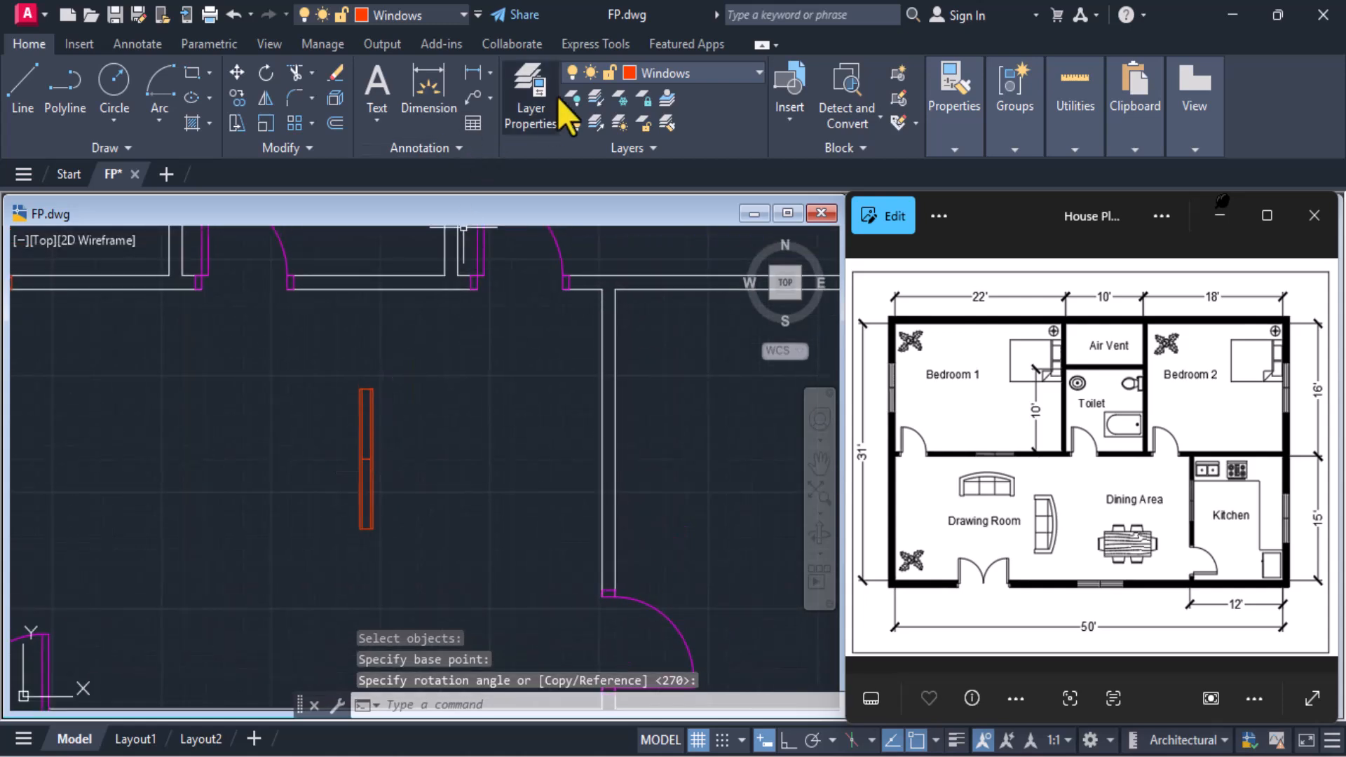
# Move the vertical Window1 block by the left end of its centre line onto the left face of the Kitchen's dividing wall
pyautogui.click(237, 71)
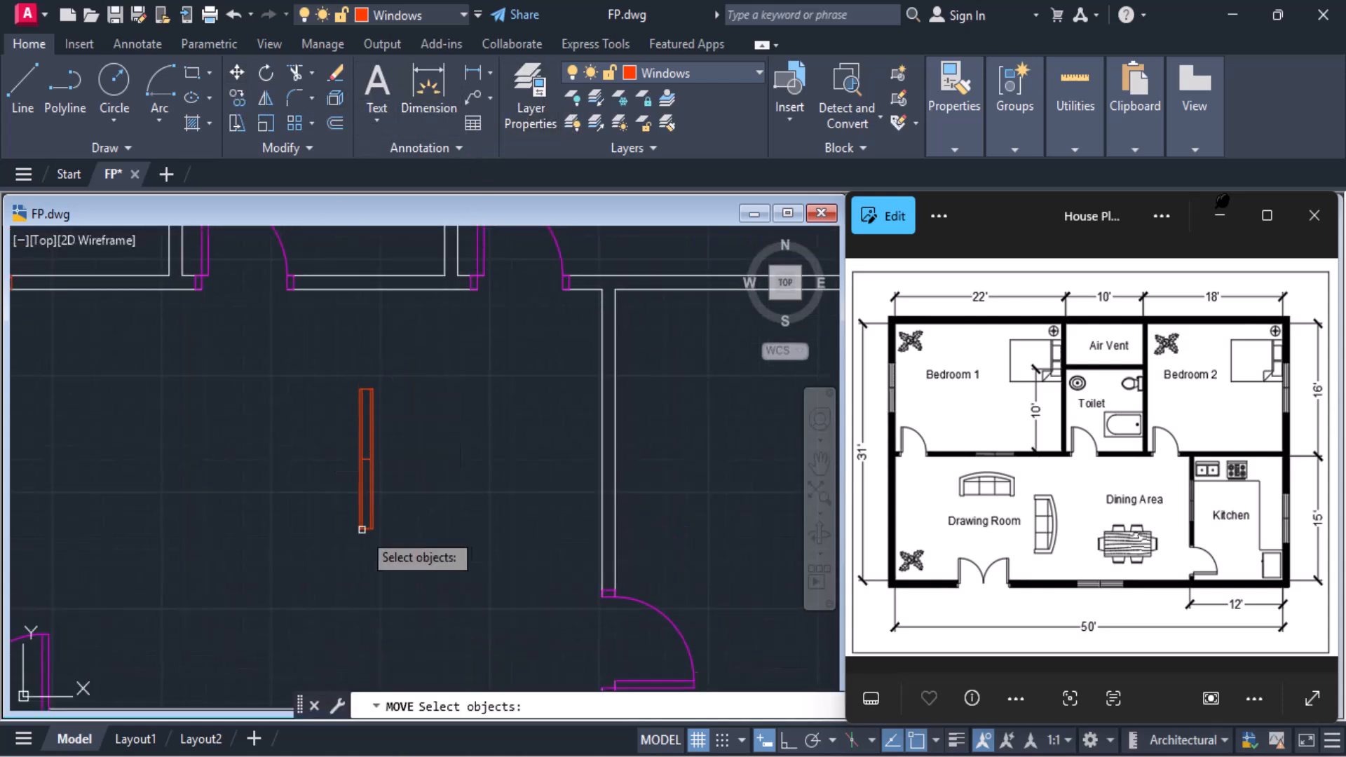
pyautogui.click(375, 459)
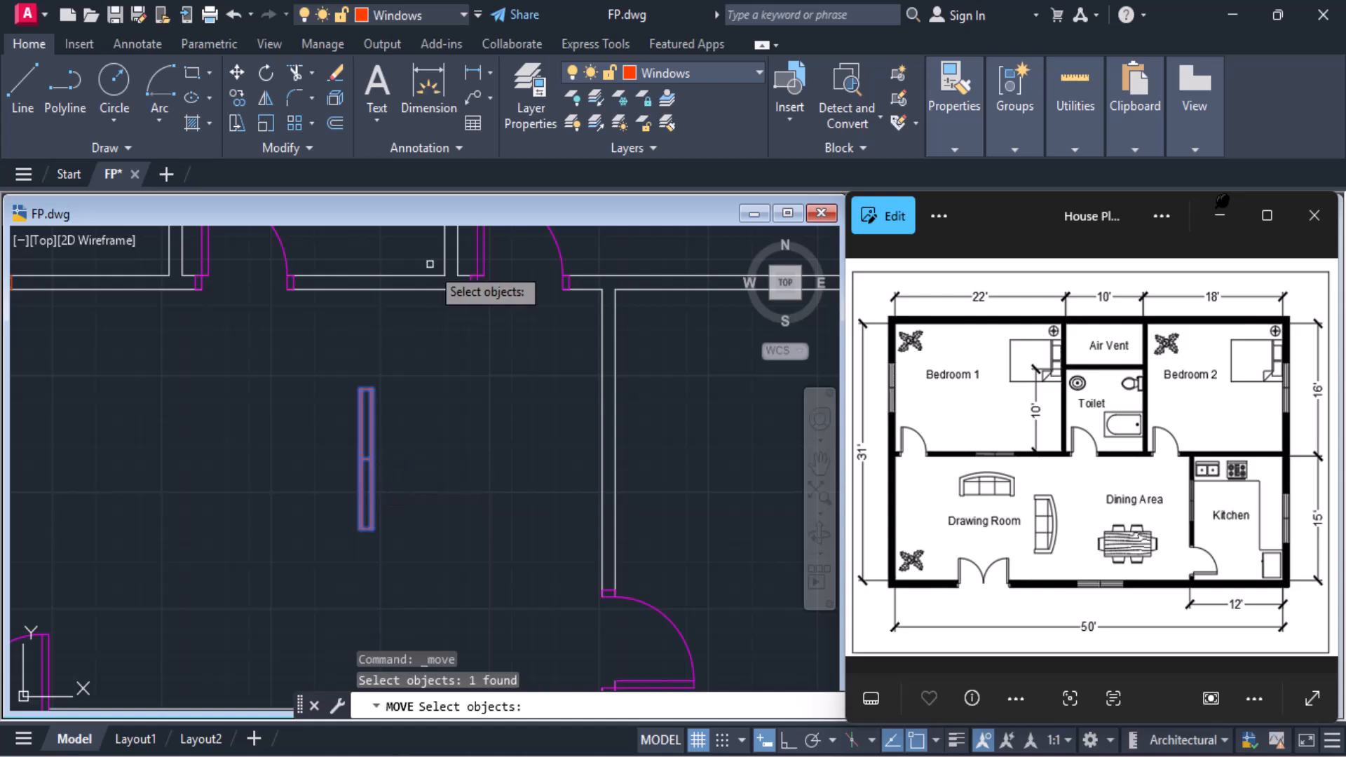
pyautogui.press('Return')
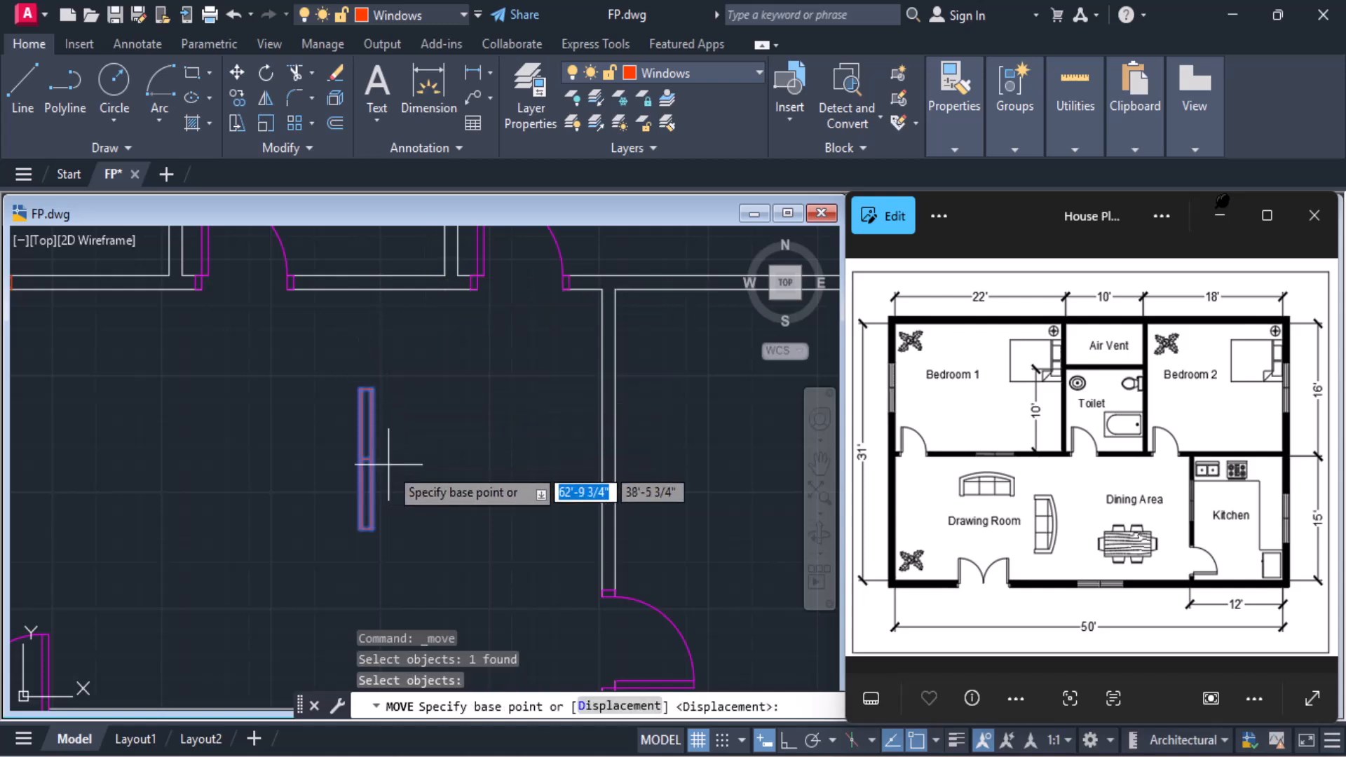
pyautogui.scroll(2, 388, 466)
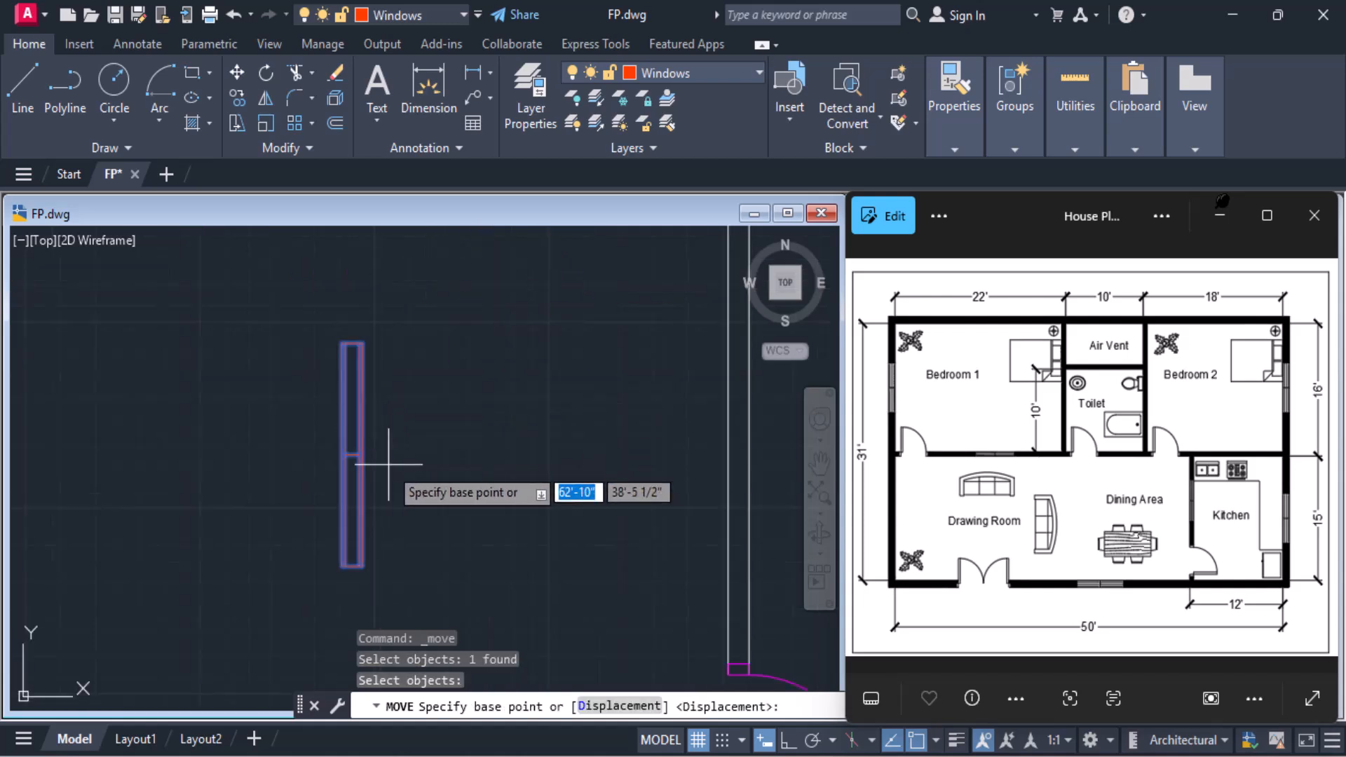
pyautogui.click(342, 454)
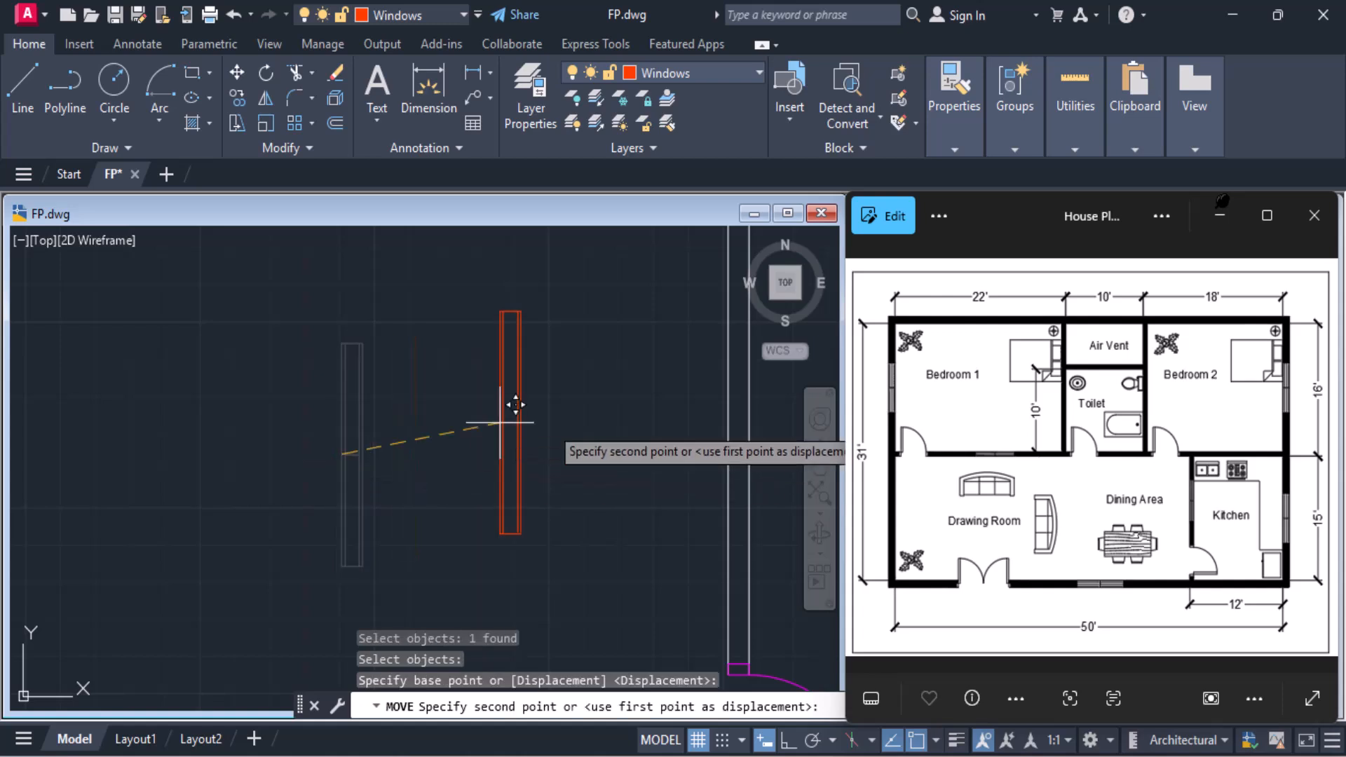
pyautogui.click(729, 429)
# Insert the outer-wall window block in the lower exterior wall, between the double door and the Kitchen, aligned with the wall's midpoint
pyautogui.scroll(-3, 810, 489)
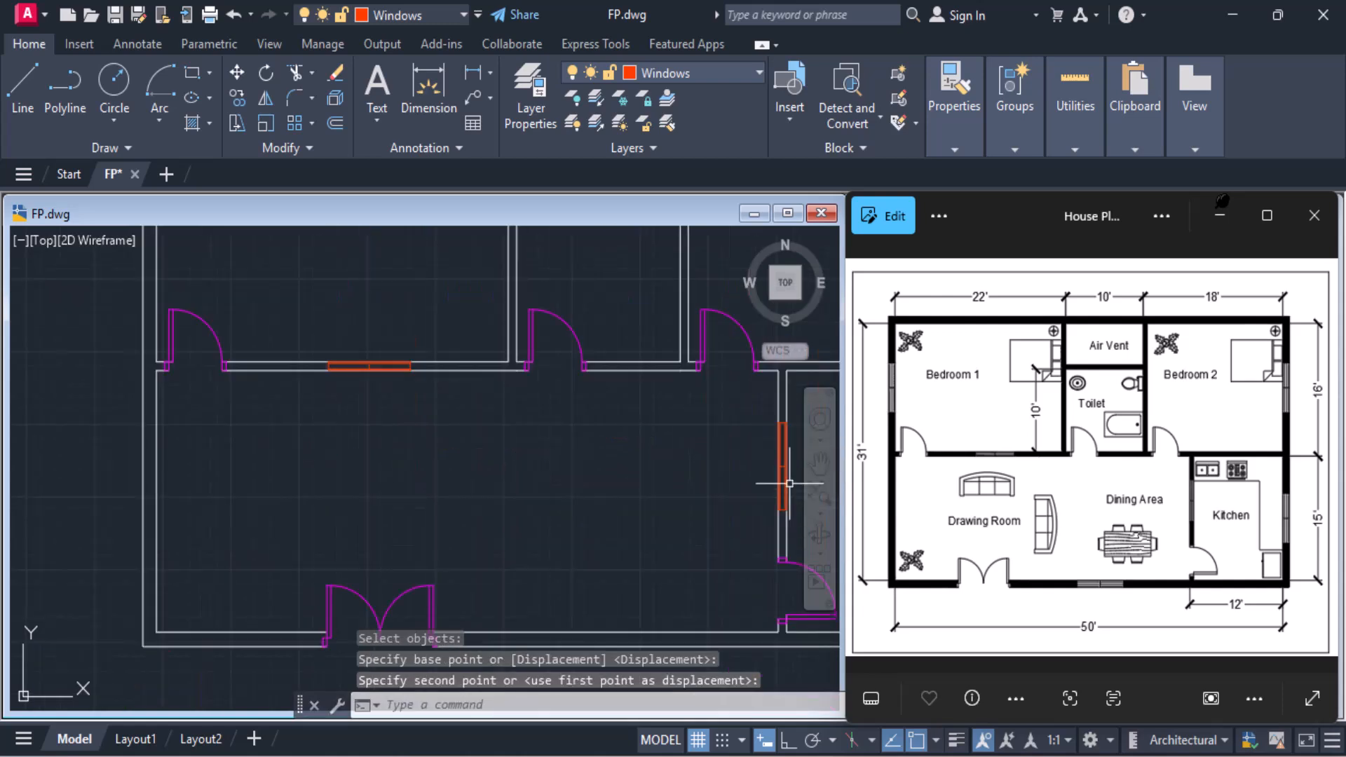
pyautogui.moveTo(704, 472); pyautogui.dragTo(676, 416, button='middle')
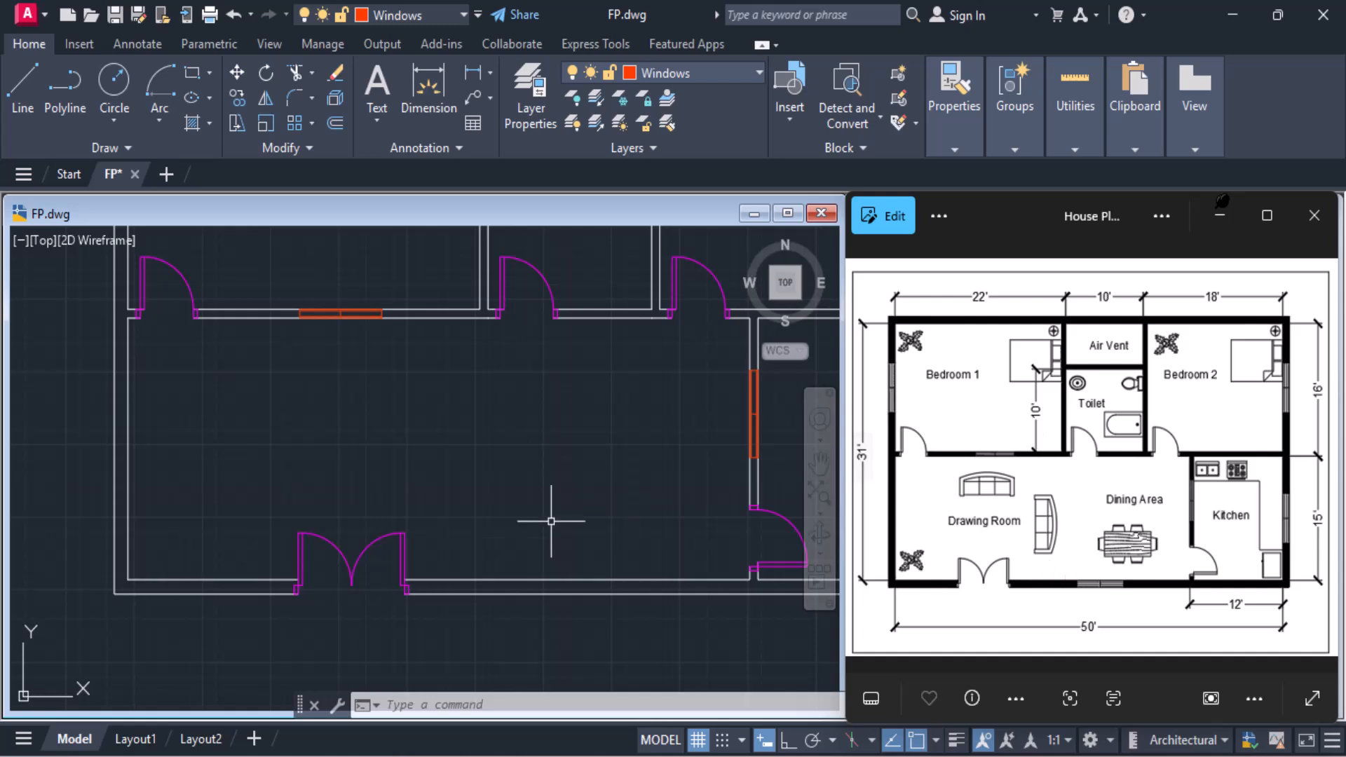
pyautogui.moveTo(478, 553); pyautogui.dragTo(473, 552, button='middle')
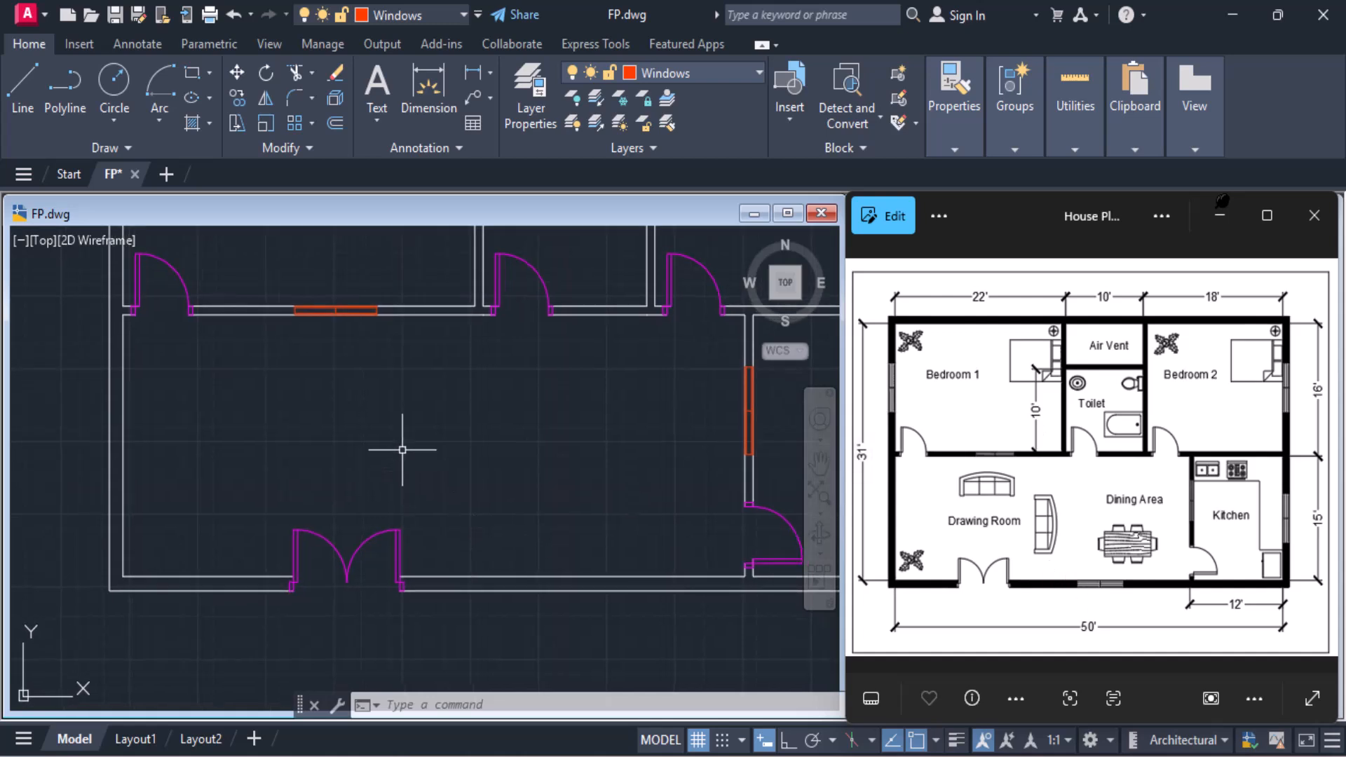
pyautogui.click(798, 100)
pyautogui.click(816, 266)
pyautogui.scroll(-2, 580, 560)
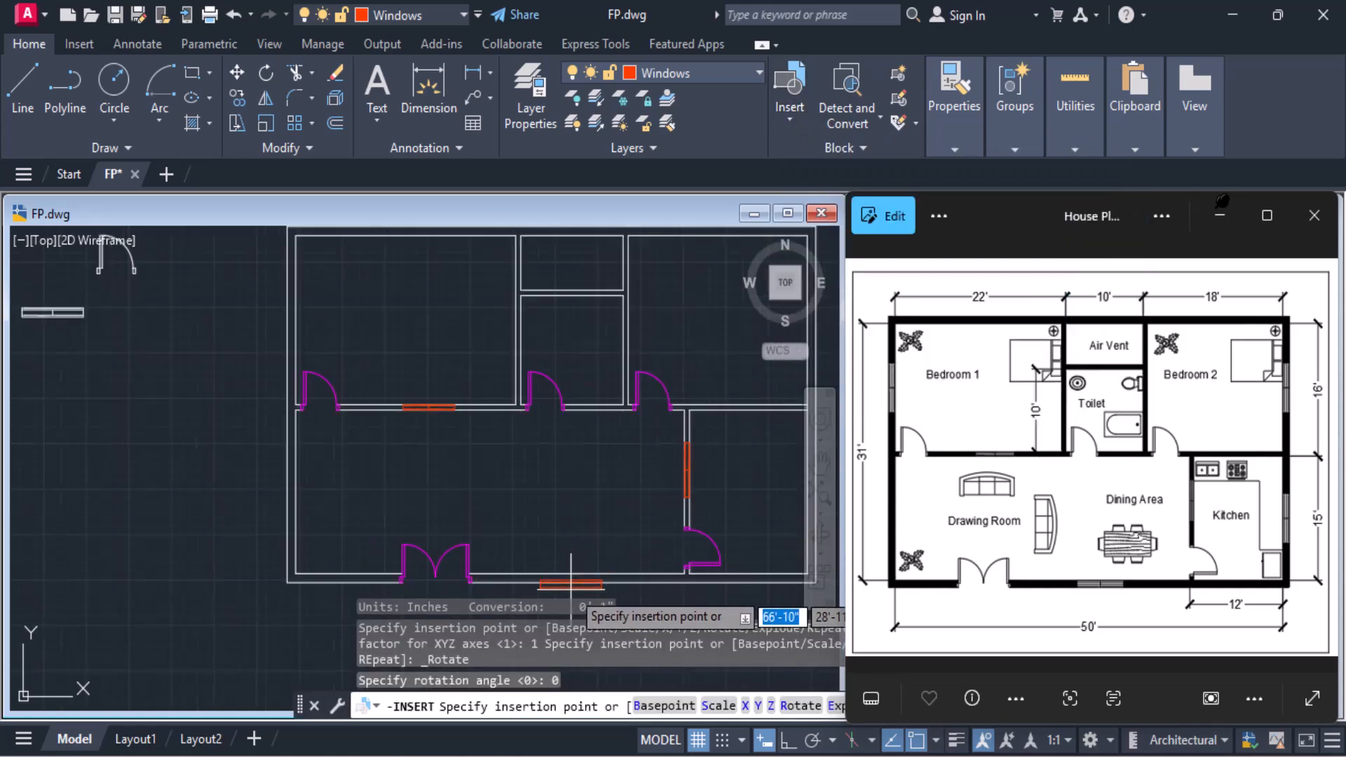
pyautogui.moveTo(571, 586)
pyautogui.mouseDown(button='middle')
pyautogui.moveTo(586, 482)
pyautogui.moveTo(421, 482)
pyautogui.mouseUp(button='middle')
pyautogui.scroll(3, 586, 483)
pyautogui.scroll(-2, 420, 480)
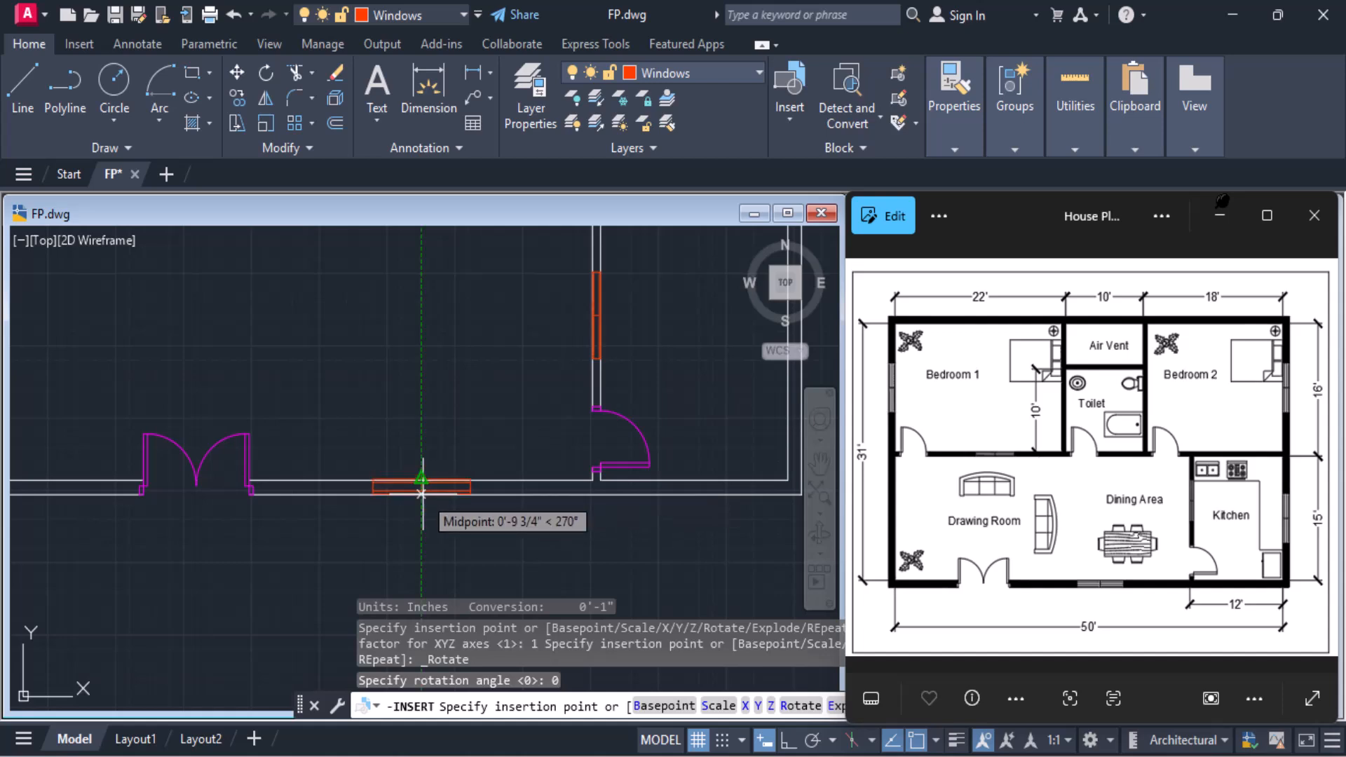
pyautogui.click(420, 493)
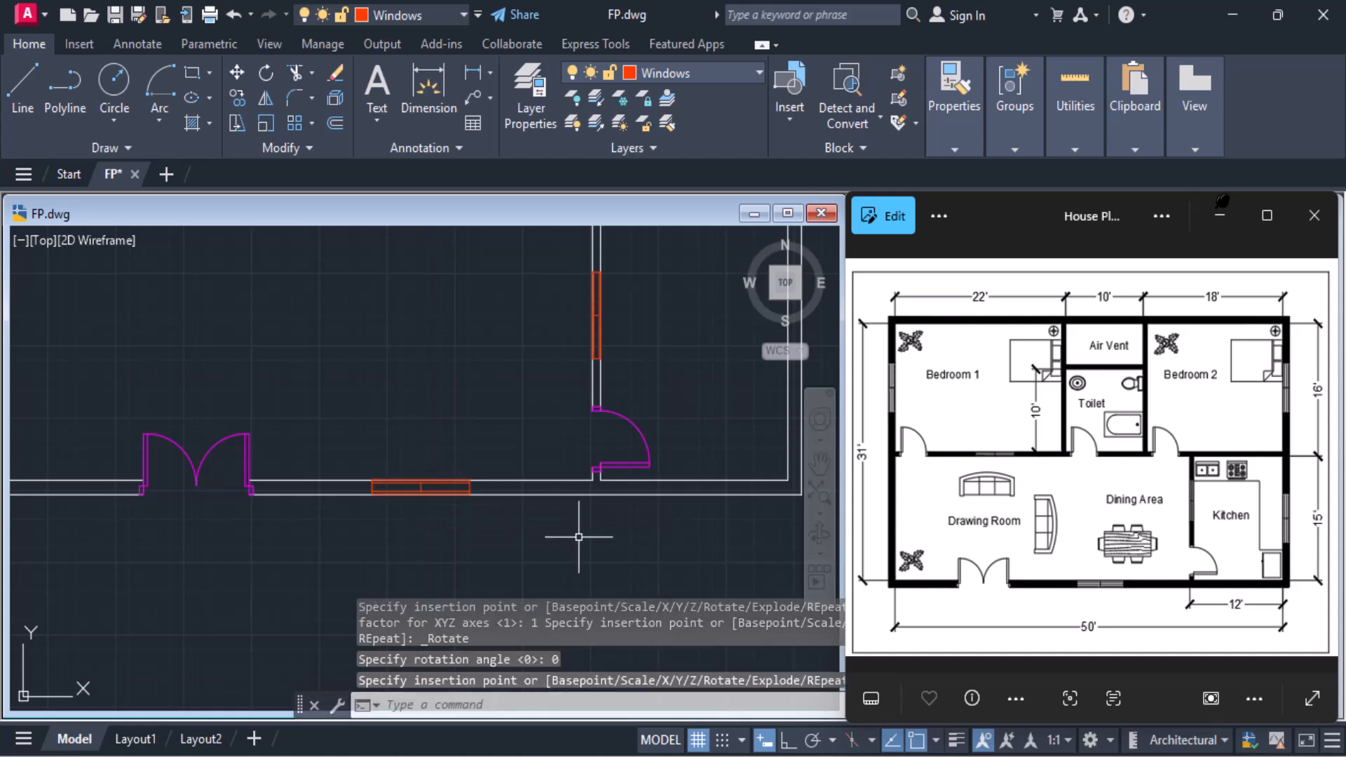
# Insert another outer-wall window block in the open area of the Kitchen
pyautogui.moveTo(576, 530); pyautogui.dragTo(412, 618, button='middle')
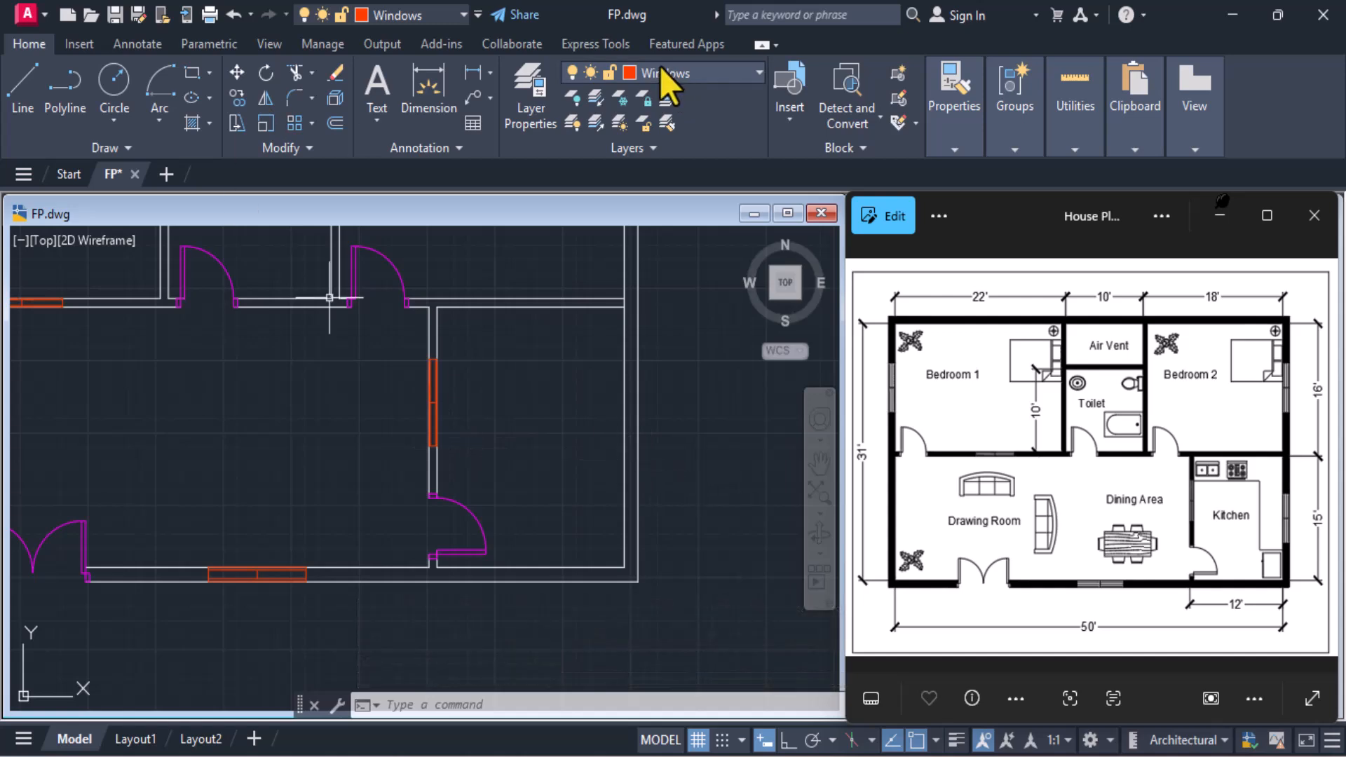
pyautogui.click(784, 109)
pyautogui.click(835, 280)
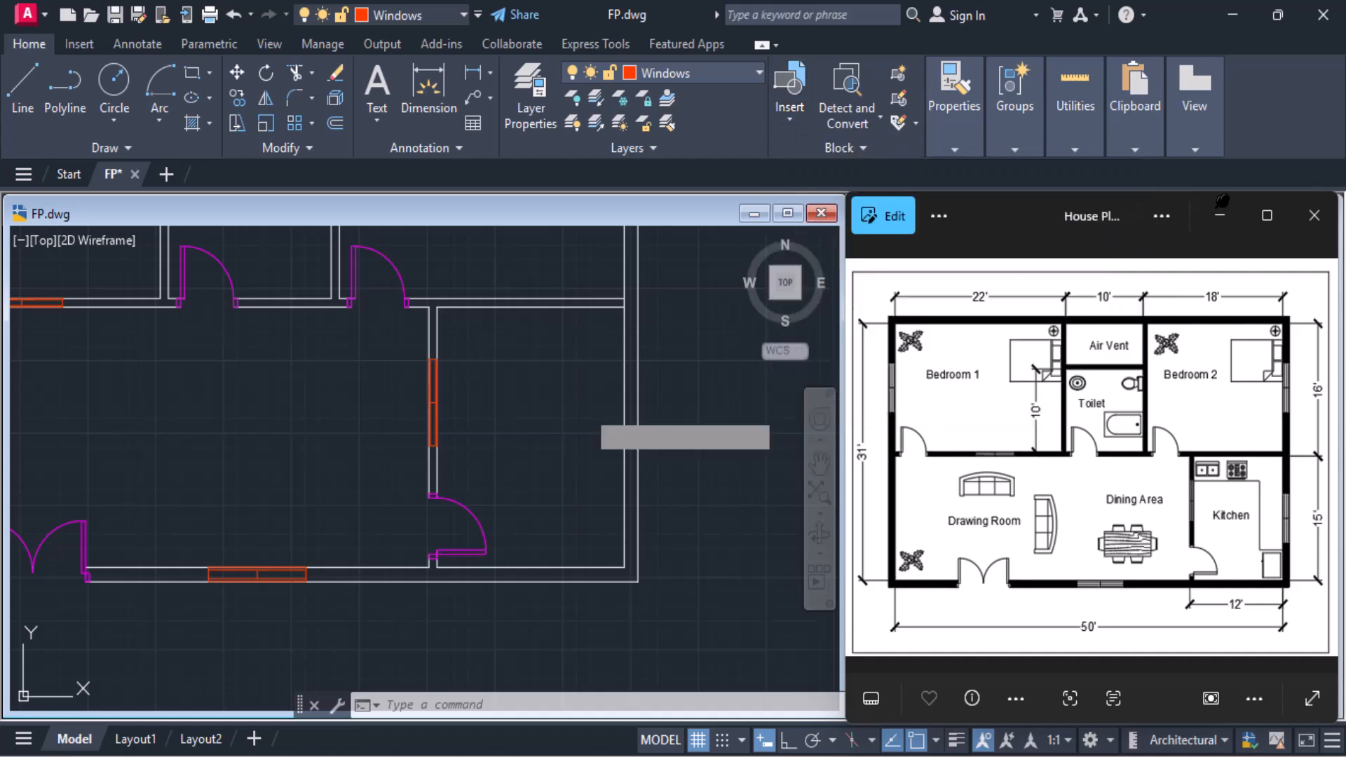
pyautogui.click(537, 406)
# Rotate the Kitchen's horizontal window block 270° about the midpoint of its centre line
pyautogui.scroll(2, 552, 415)
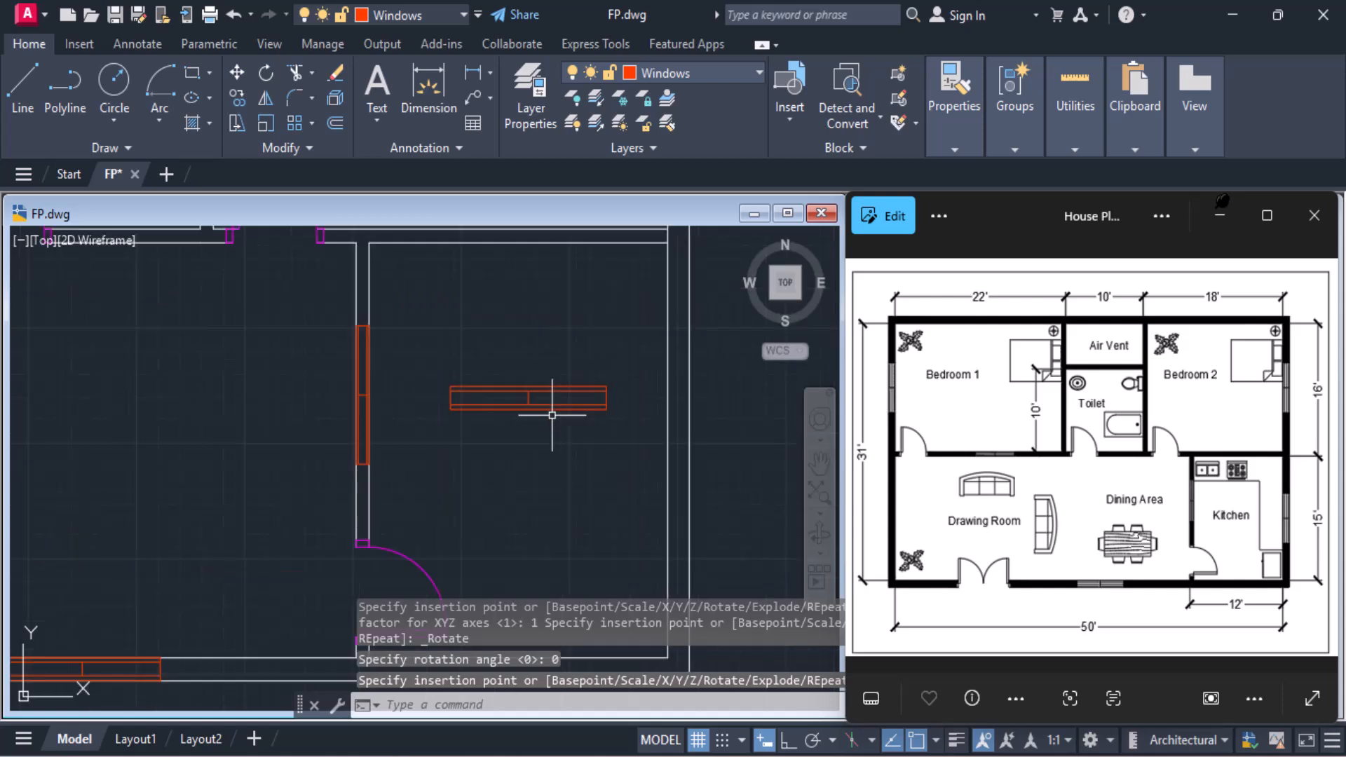
pyautogui.click(263, 77)
pyautogui.scroll(4, 481, 354)
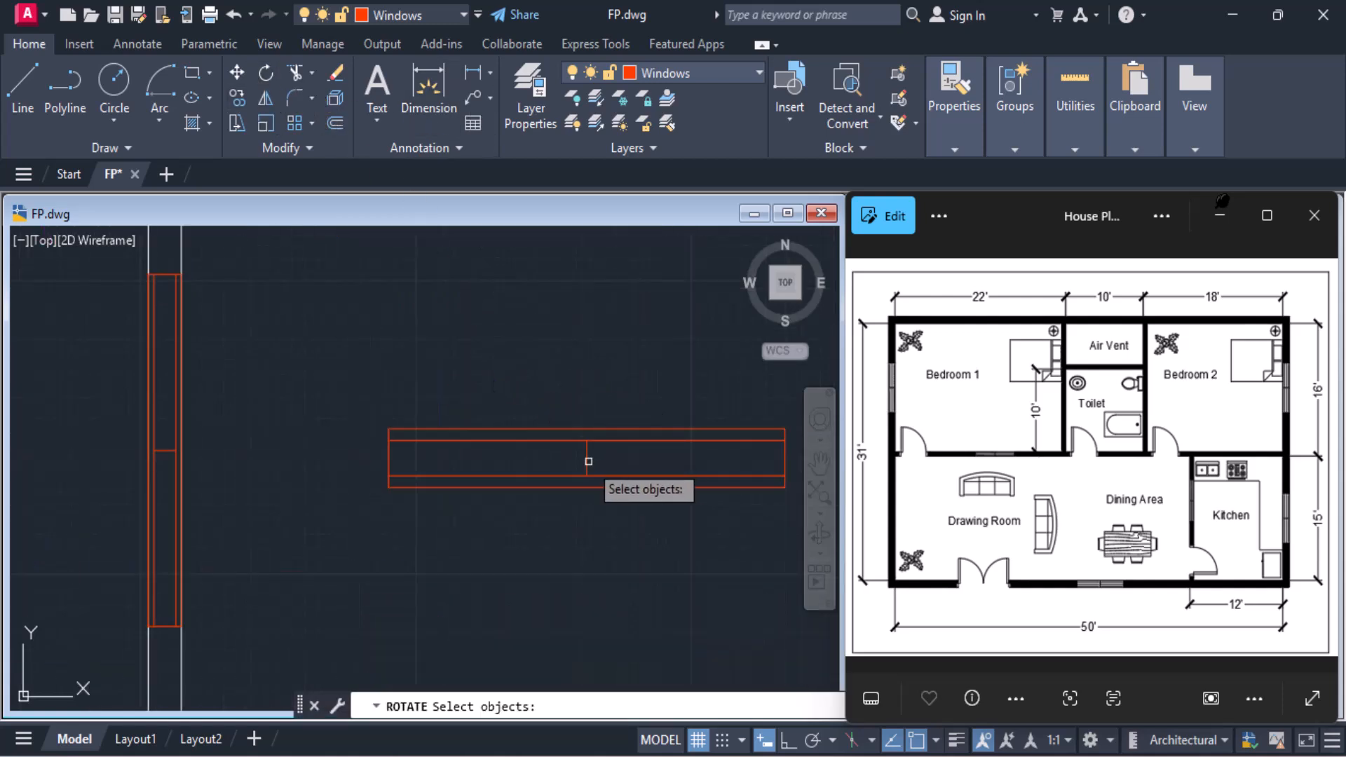
pyautogui.click(588, 461)
pyautogui.press('Return')
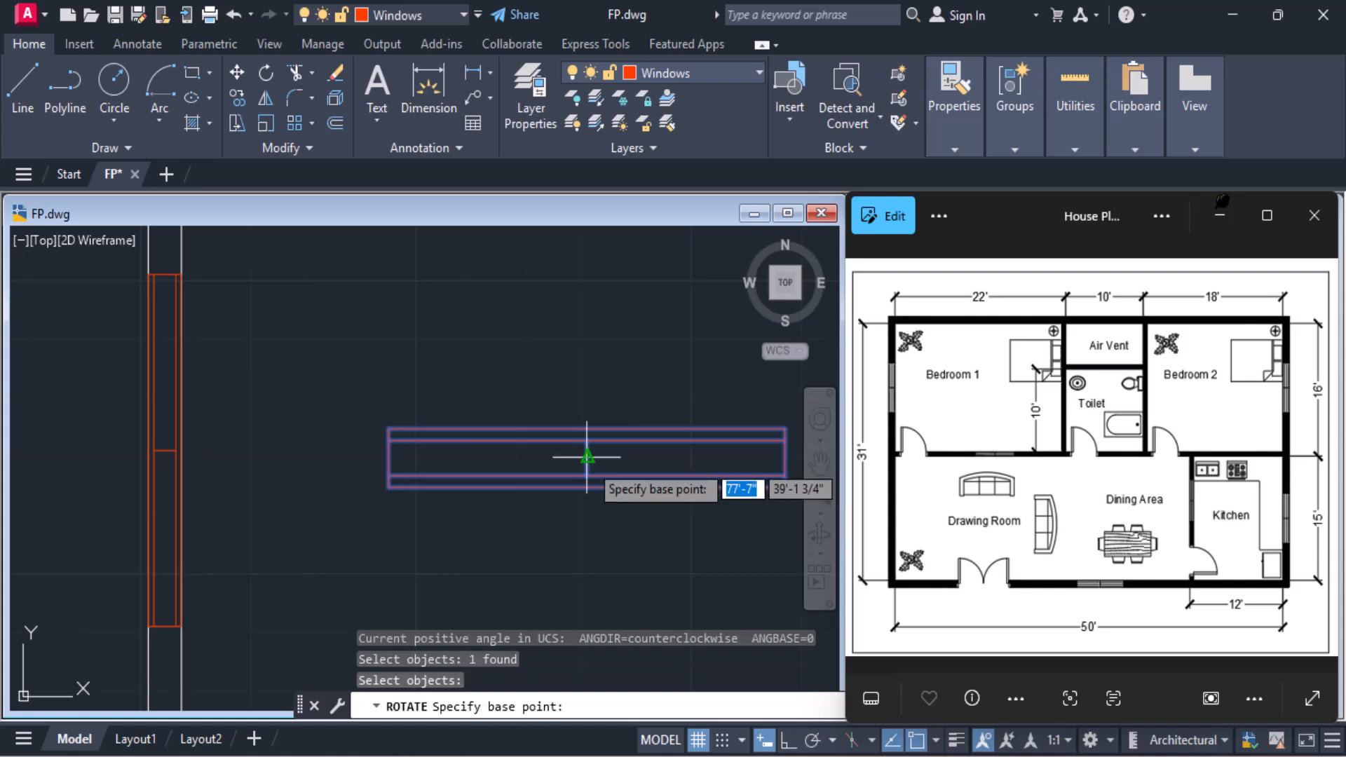
pyautogui.click(588, 459)
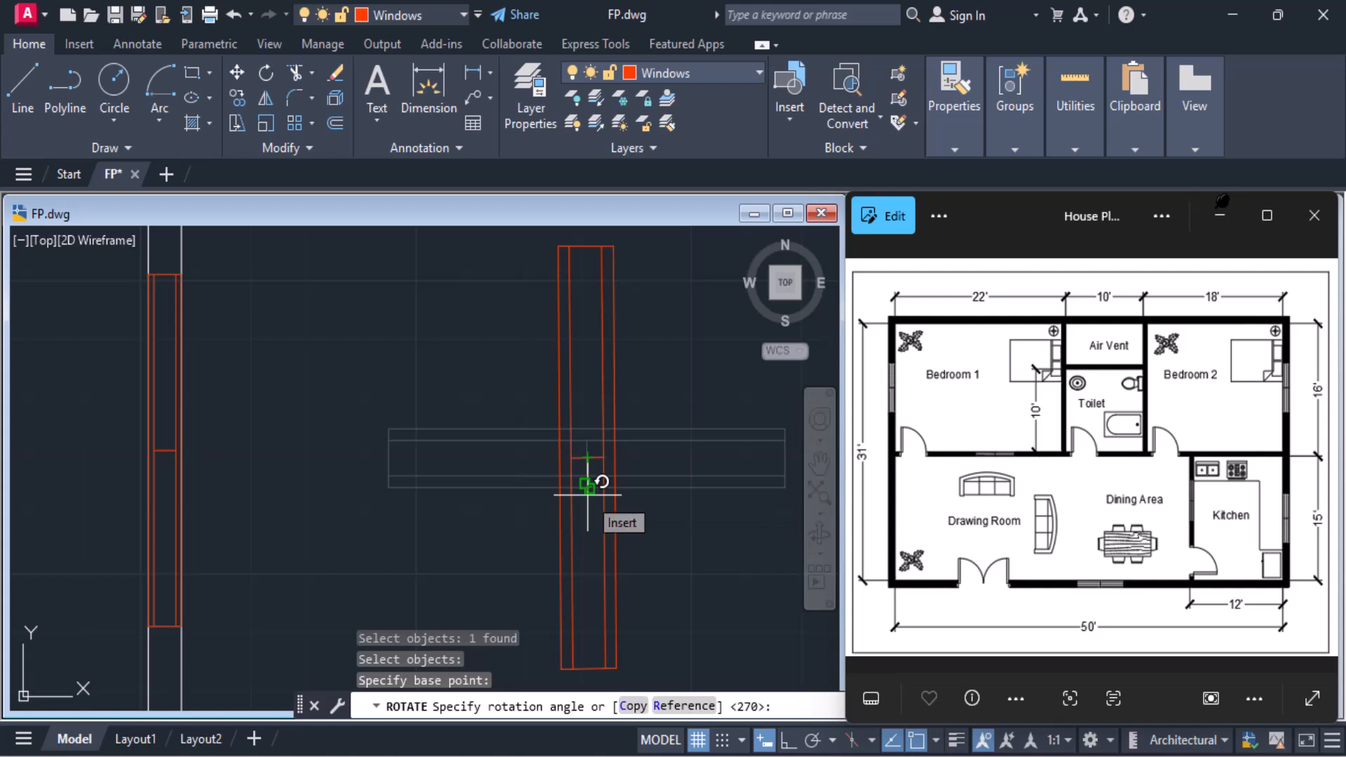
pyautogui.press('Return')
# Move the rotated window block by the right end of its centre line onto the outer face of the right exterior wall
pyautogui.scroll(-4, 588, 494)
pyautogui.moveTo(587, 495); pyautogui.dragTo(529, 441, button='middle')
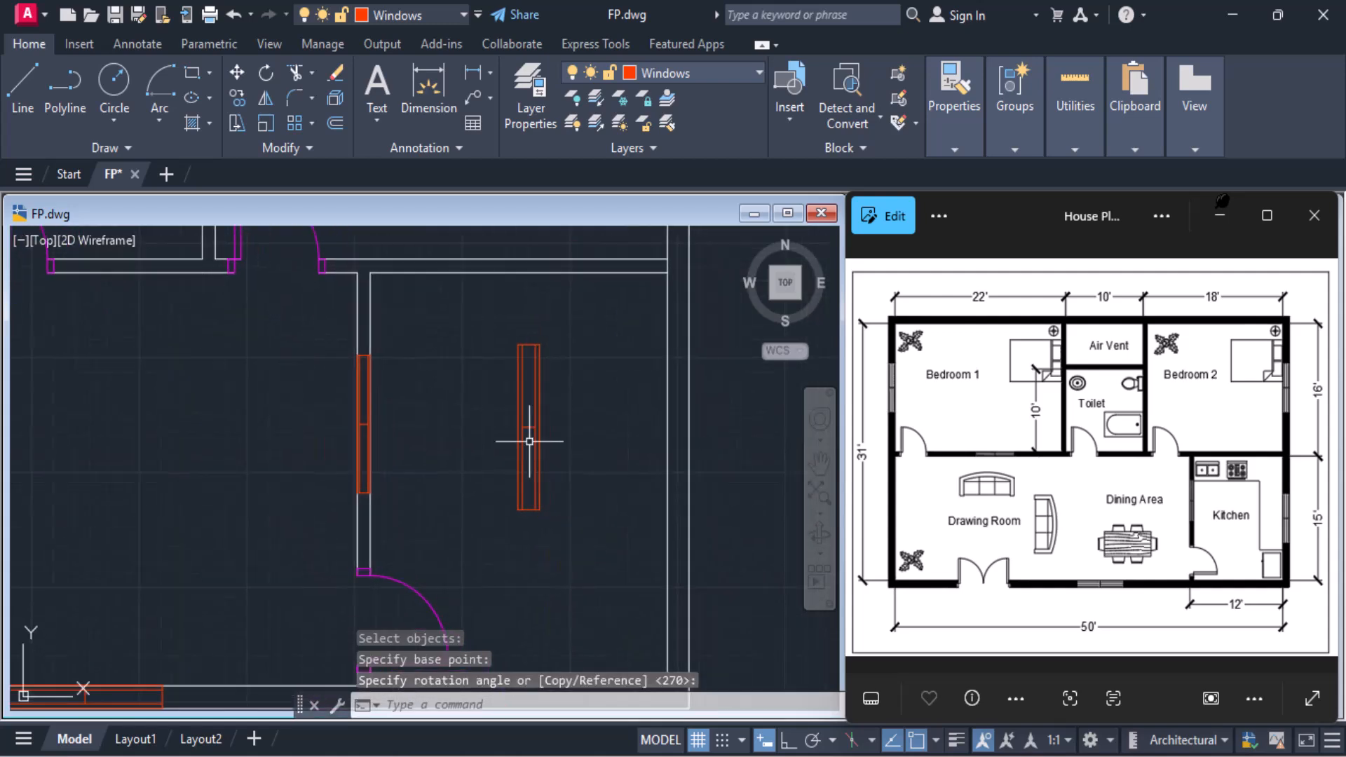
pyautogui.click(237, 72)
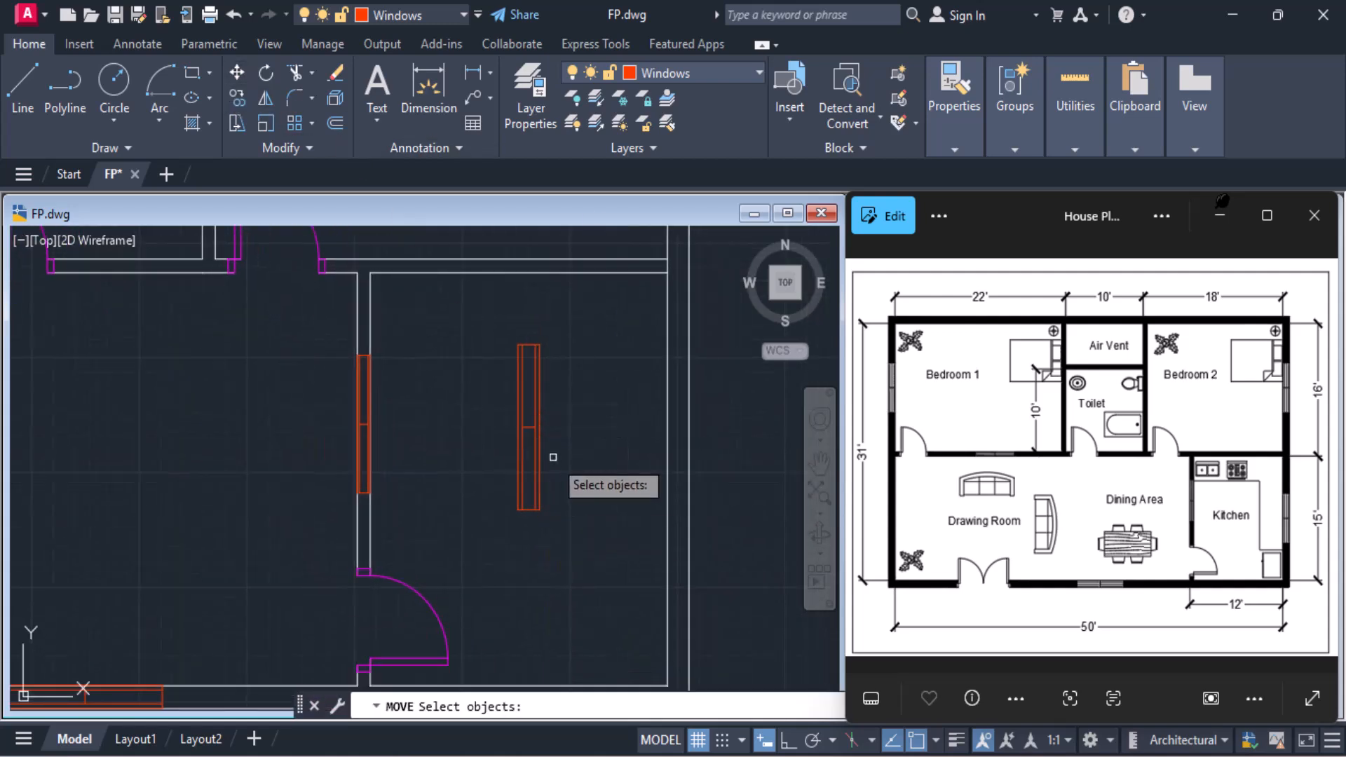
pyautogui.click(533, 435)
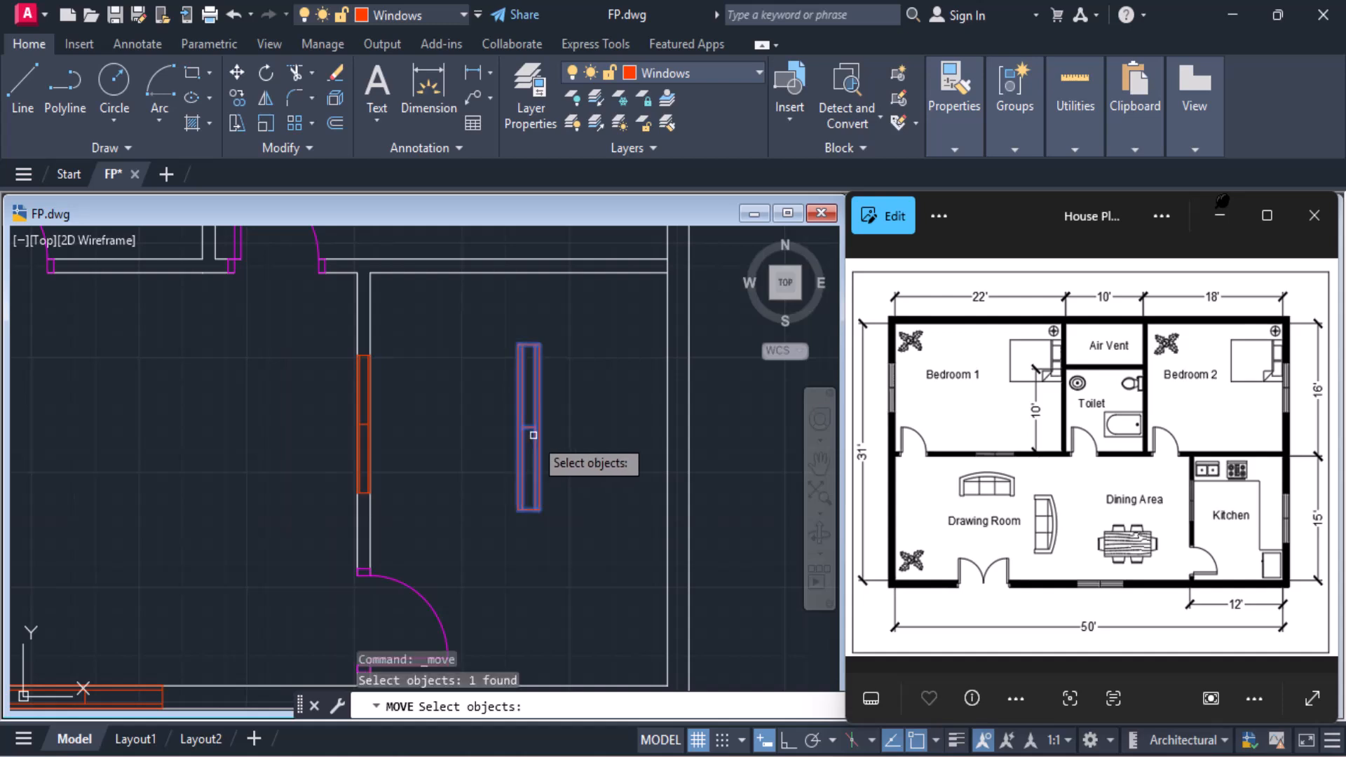
pyautogui.press('Return')
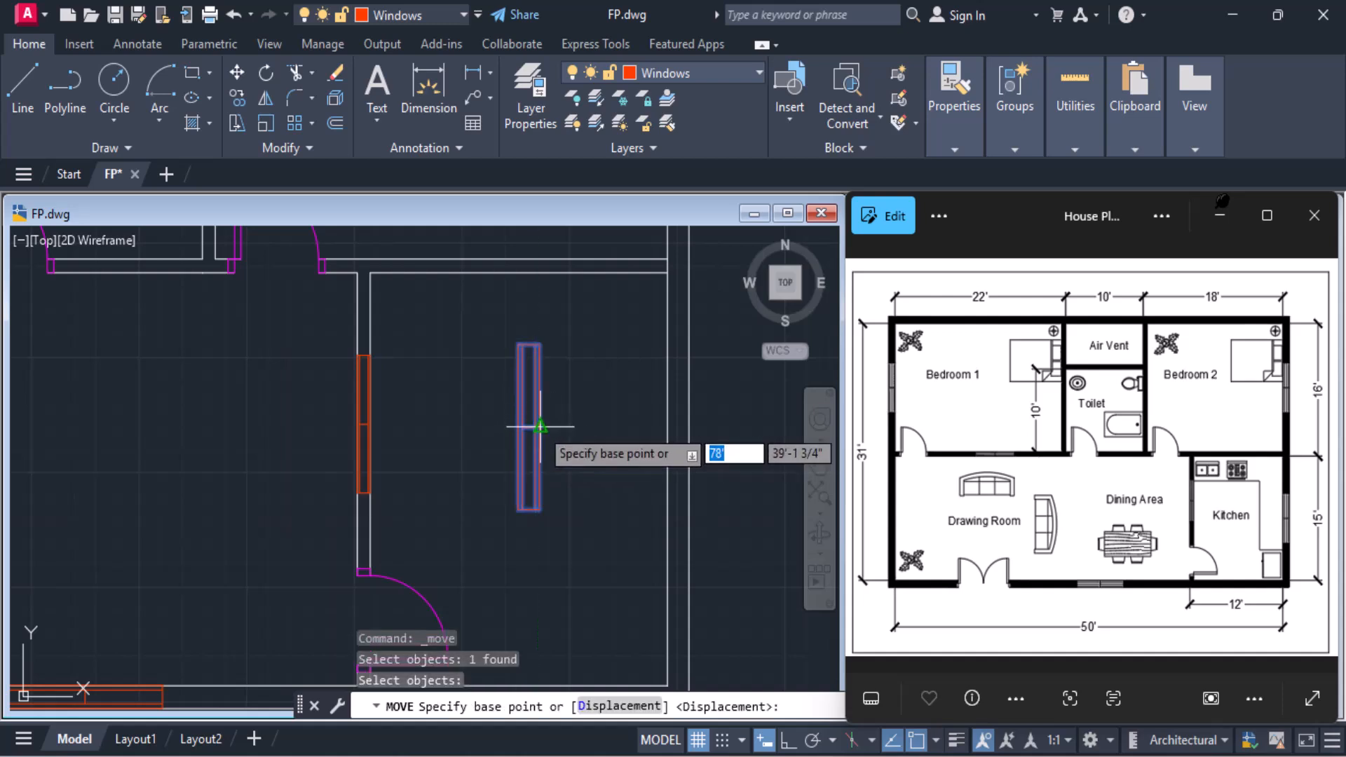
pyautogui.click(540, 425)
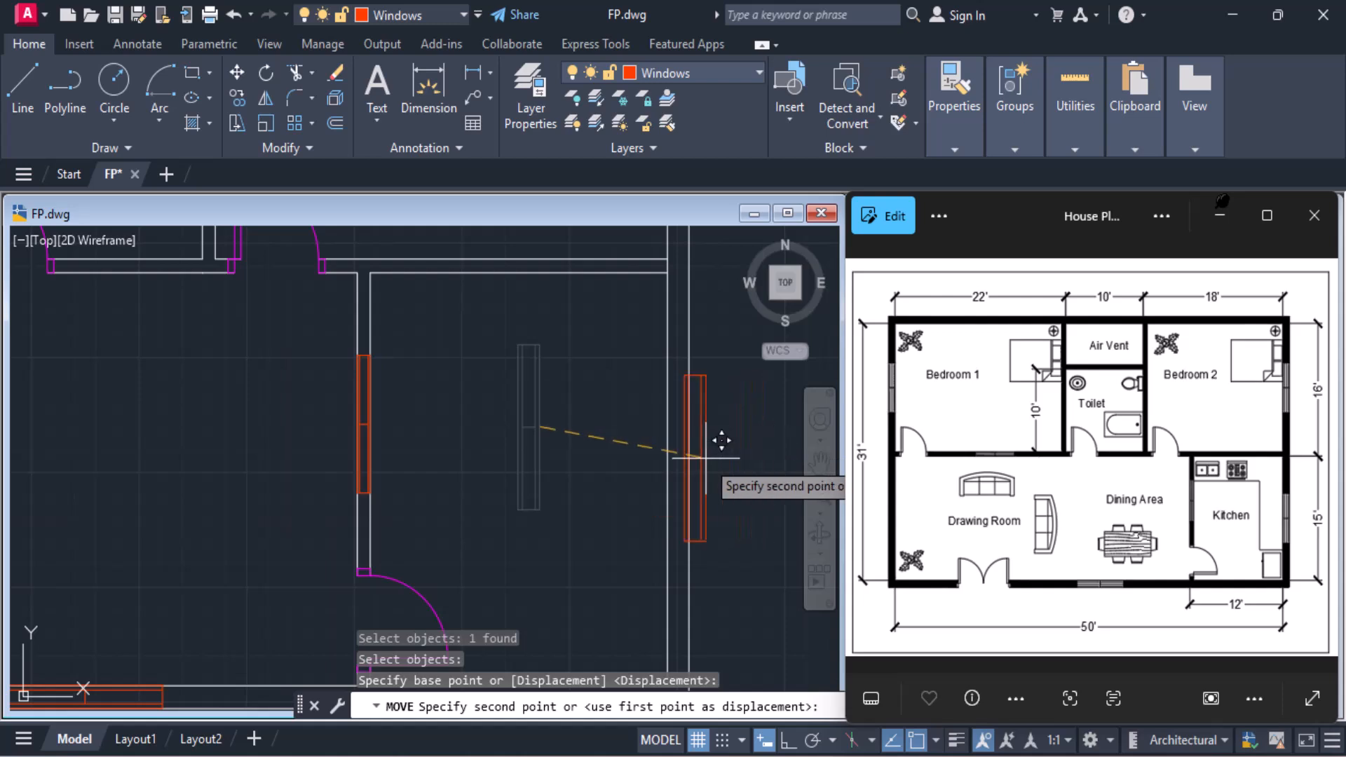
pyautogui.scroll(-2, 708, 443)
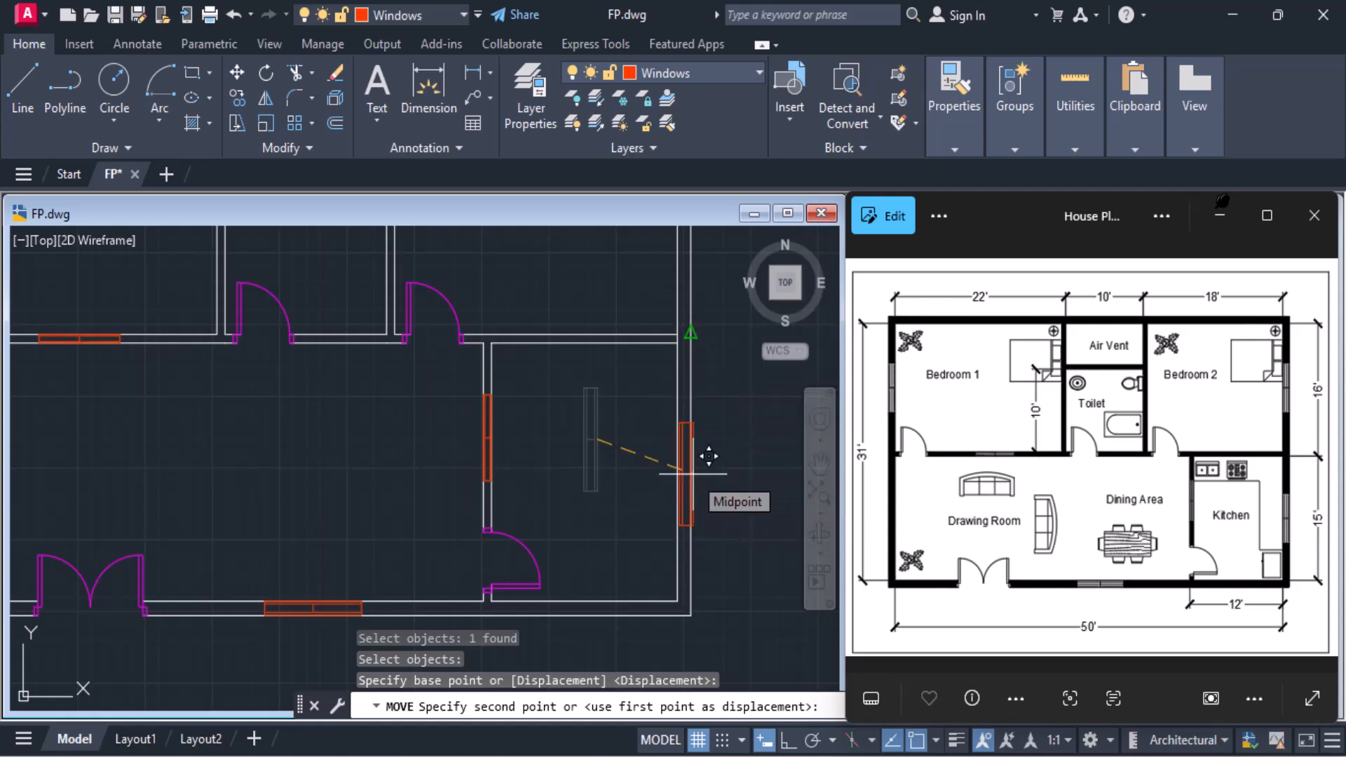
pyautogui.scroll(6, 708, 457)
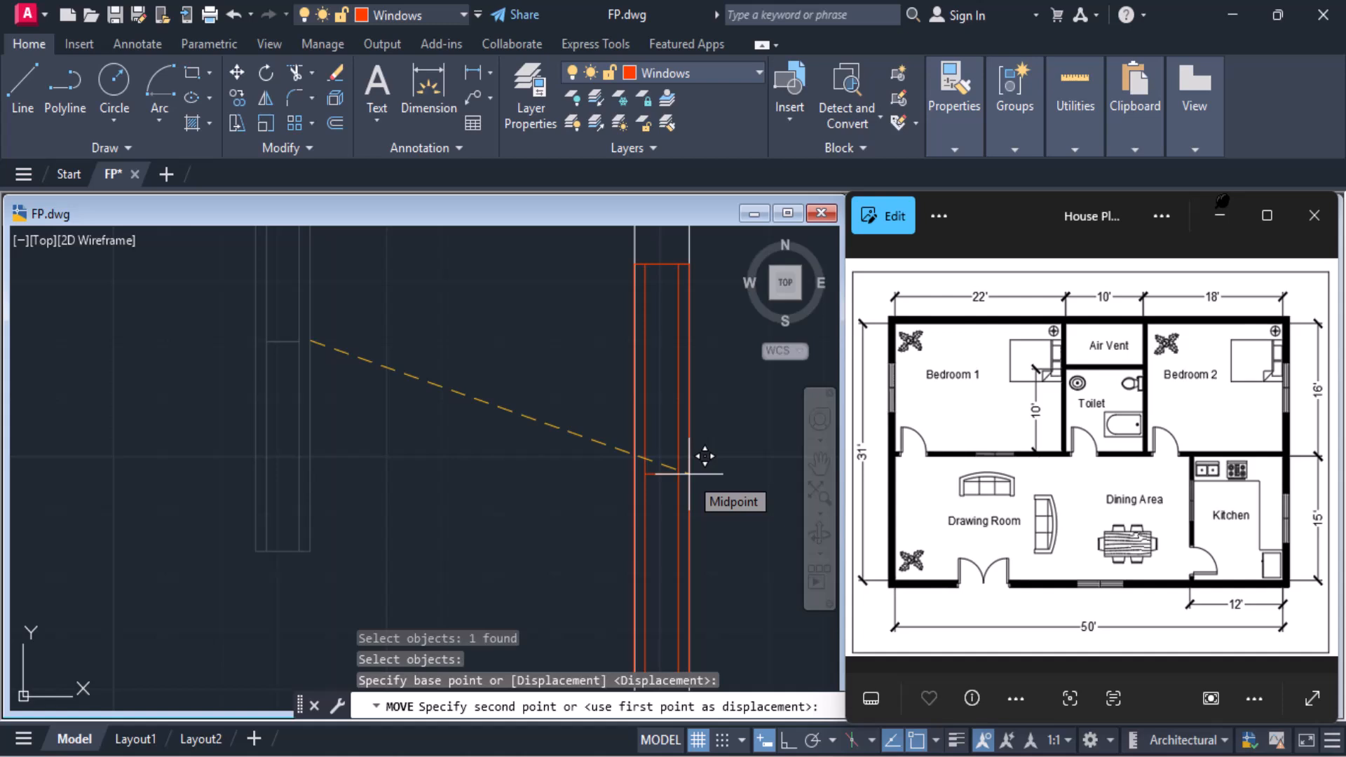
pyautogui.click(689, 474)
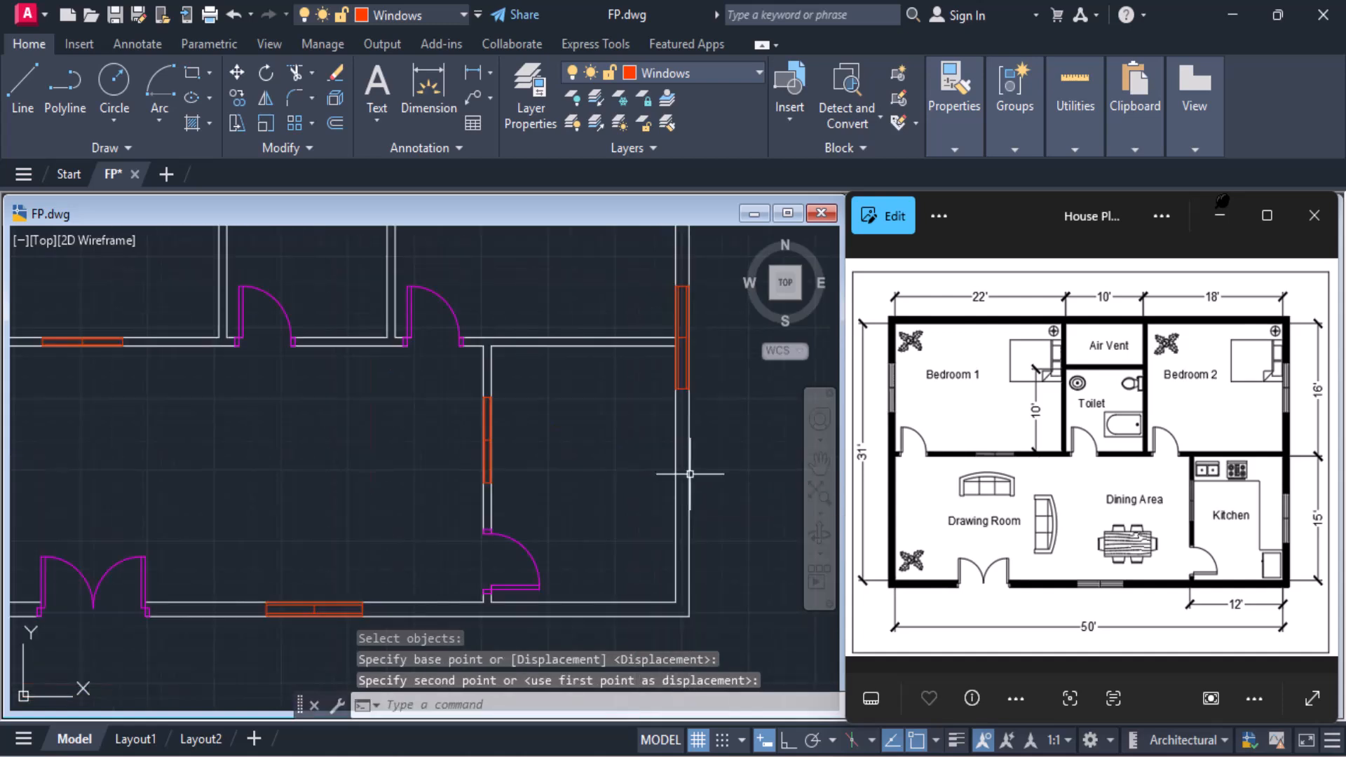
# Move the window block about 6'-11" straight down the right exterior wall to sit beside the Kitchen
pyautogui.click(686, 391)
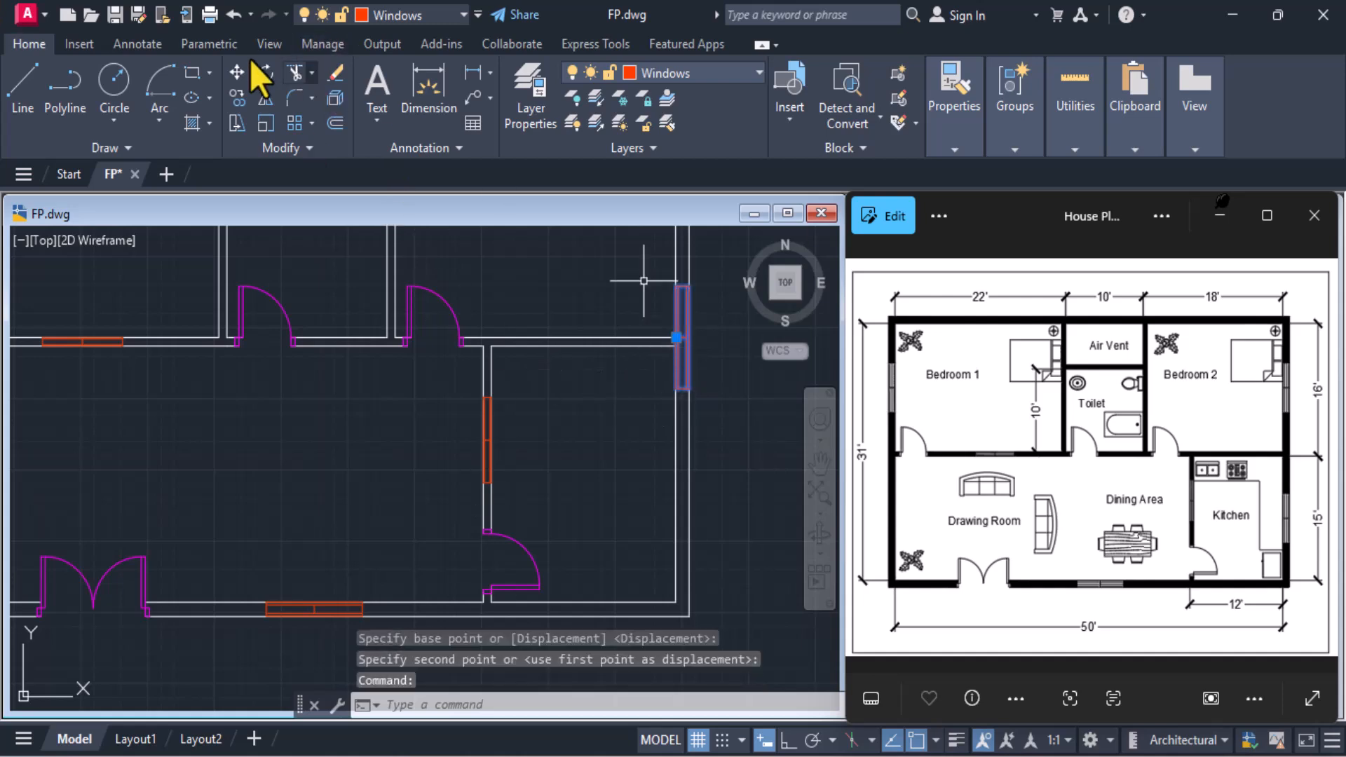
pyautogui.write('m')
pyautogui.press('Return')
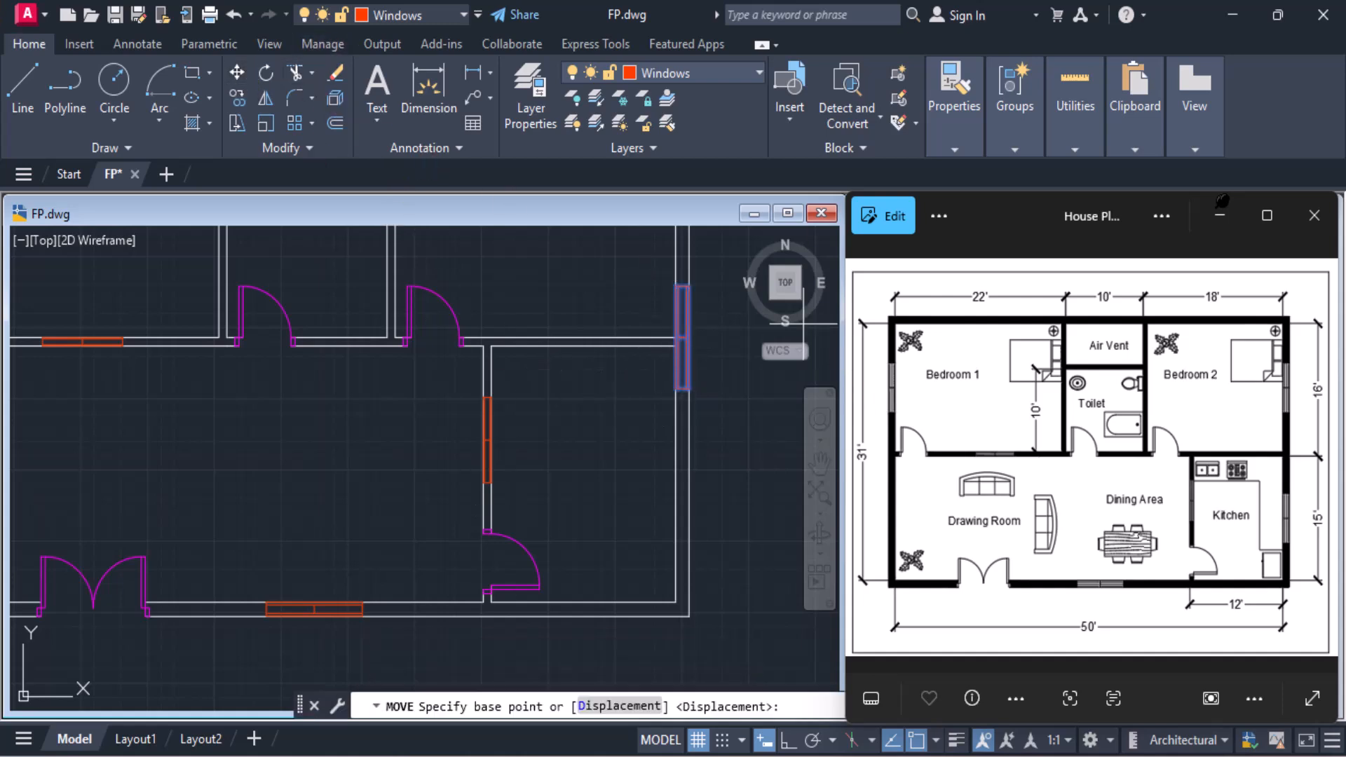
pyautogui.click(682, 337)
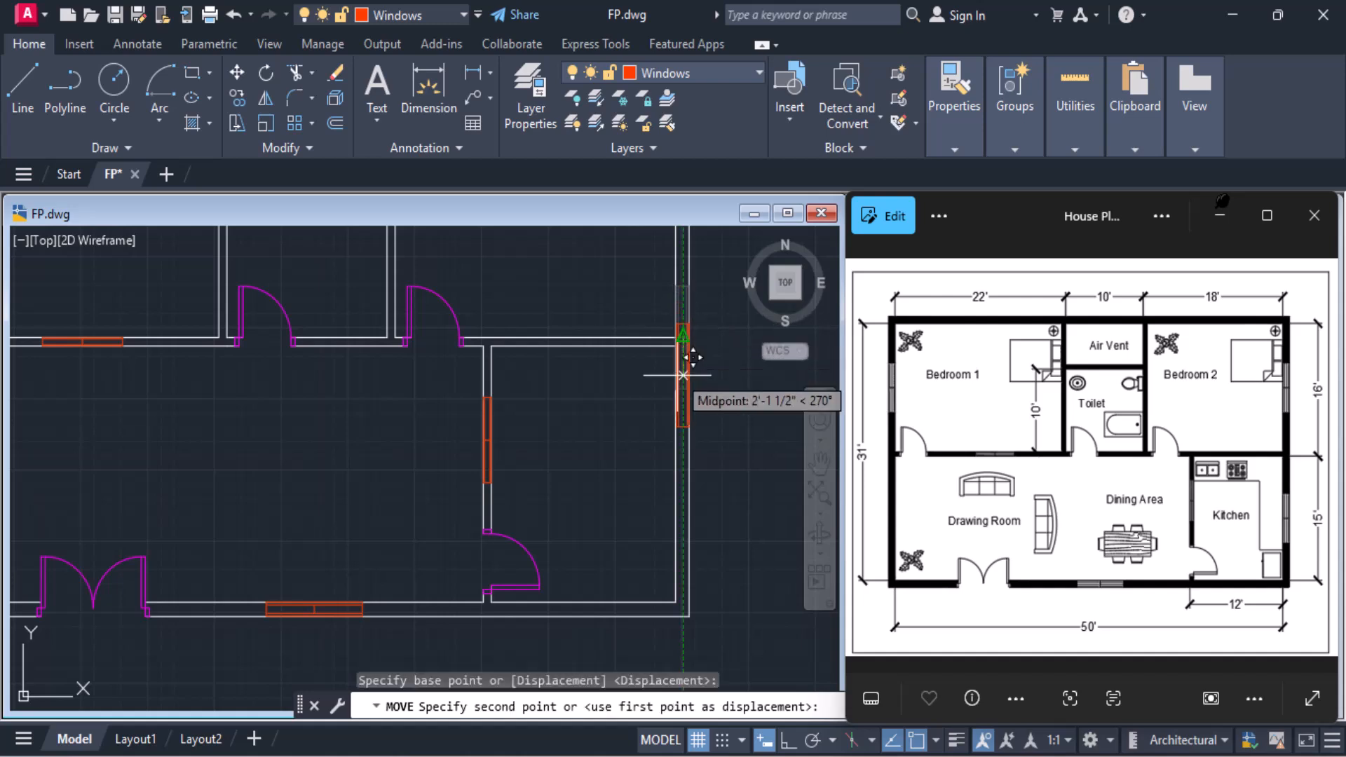
pyautogui.click(682, 454)
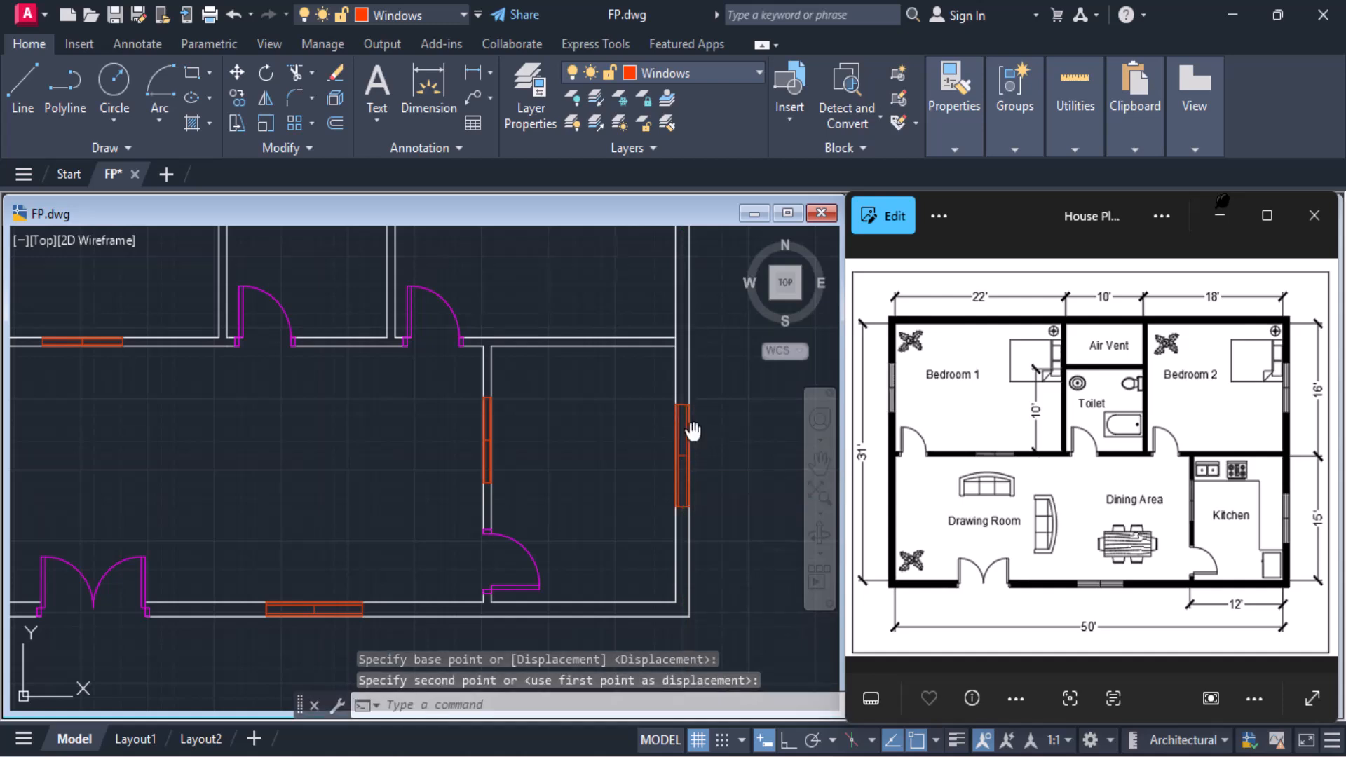
# Copy the Kitchen's outer-wall window block from the middle of its centre line up to the Bedroom 2 end of the right exterior wall
pyautogui.moveTo(692, 431); pyautogui.dragTo(671, 564, button='middle')
pyautogui.moveTo(700, 460)
pyautogui.mouseDown(button='middle')
pyautogui.moveTo(700, 559)
pyautogui.moveTo(701, 515)
pyautogui.mouseUp(button='middle')
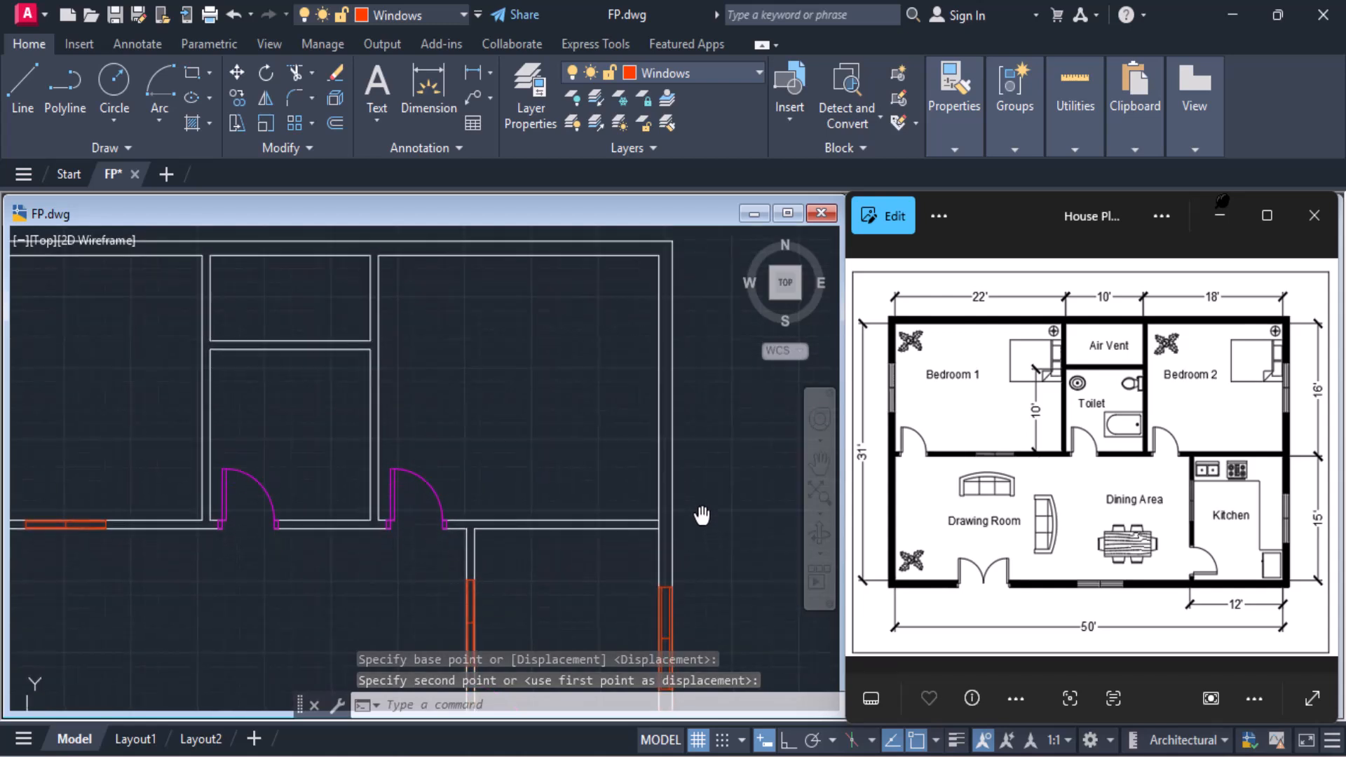
pyautogui.click(661, 586)
pyautogui.click(229, 99)
pyautogui.moveTo(444, 285); pyautogui.dragTo(418, 155, button='middle')
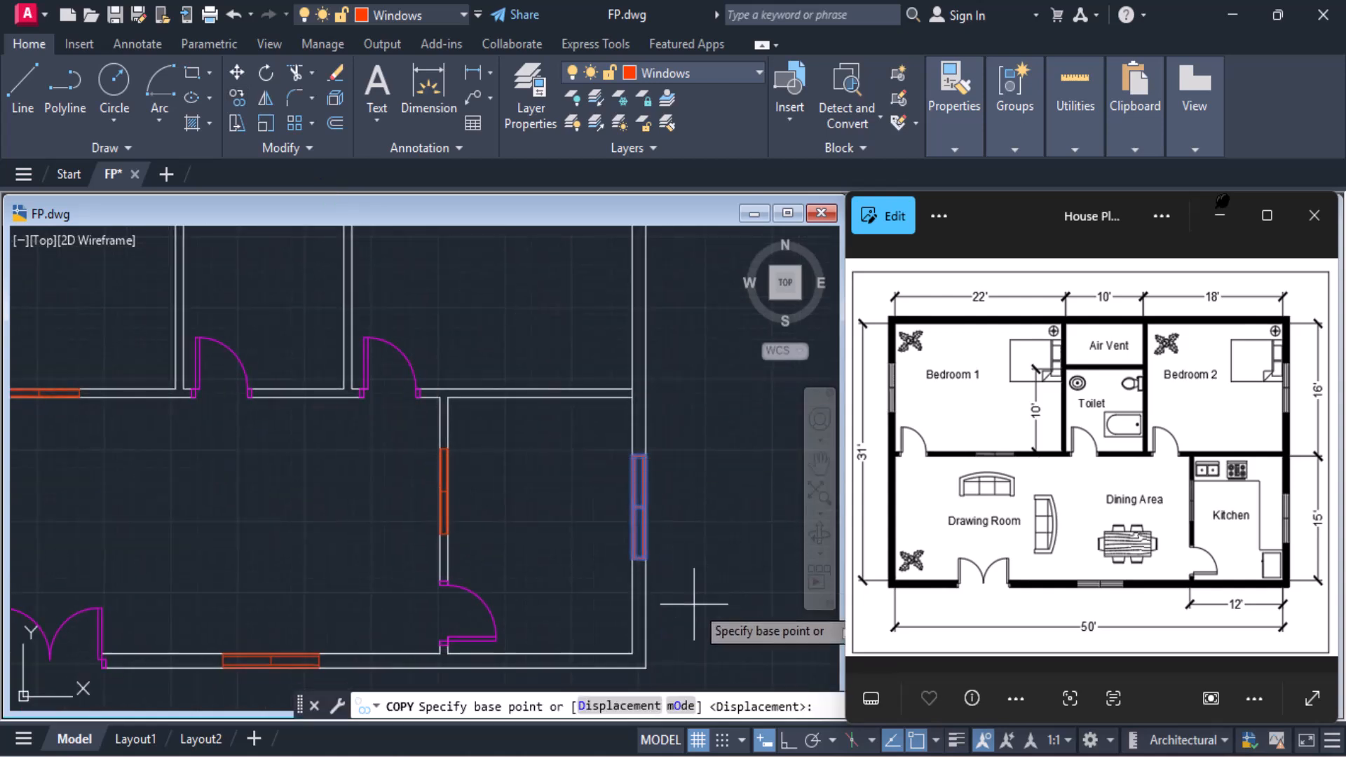
pyautogui.click(643, 502)
pyautogui.moveTo(636, 451); pyautogui.dragTo(595, 721, button='middle')
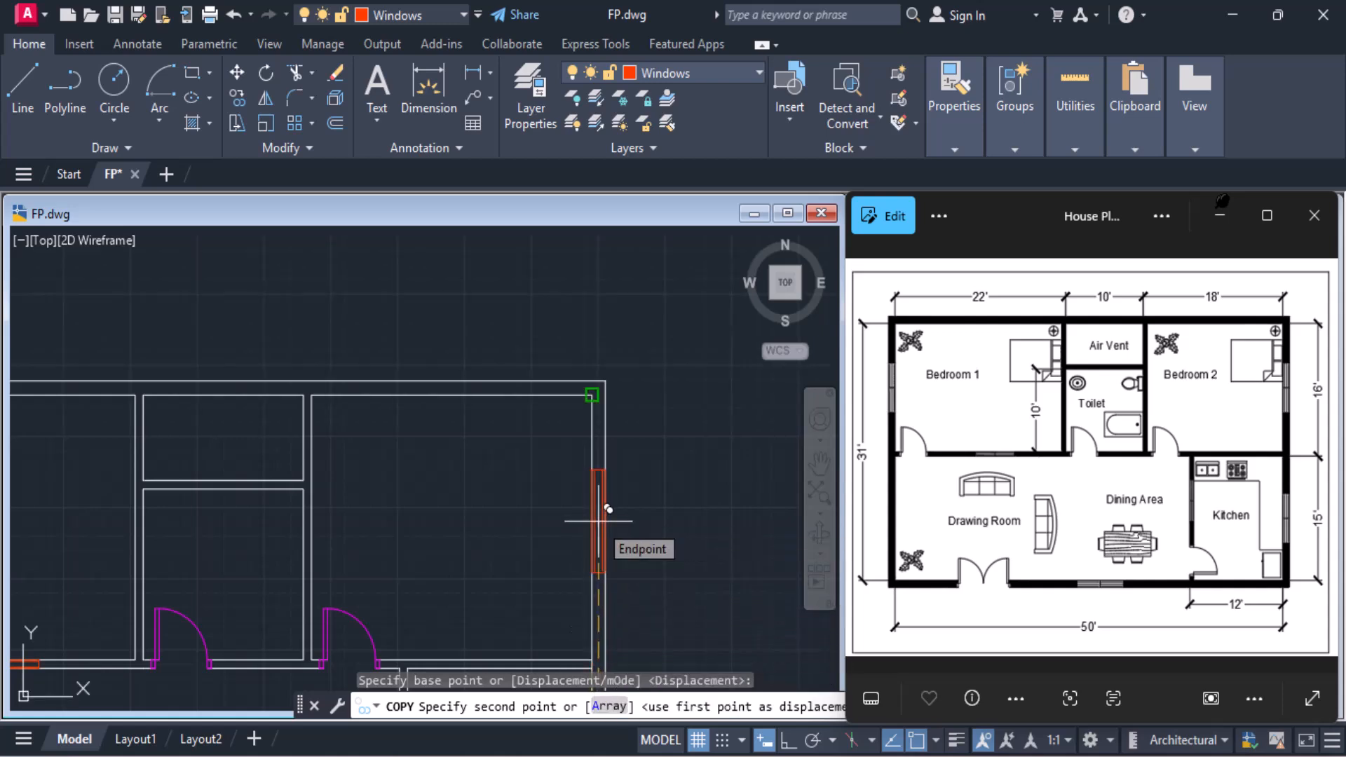
pyautogui.click(598, 521)
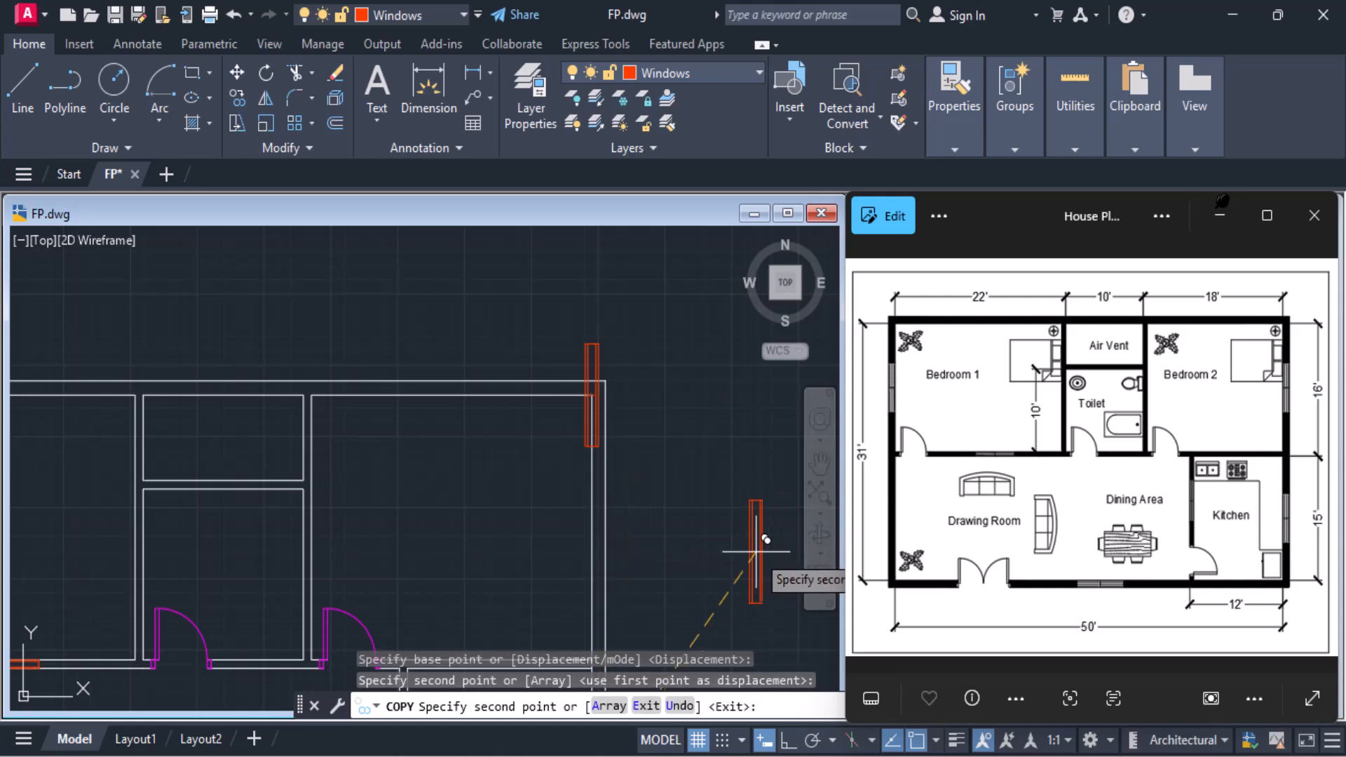
# Disable the Endpoint and Midpoint snaps and place a window copy about 14'-4" straight above the Kitchen window, on Bedroom 2's exterior wall
pyautogui.moveTo(637, 479); pyautogui.dragTo(658, 353, button='middle')
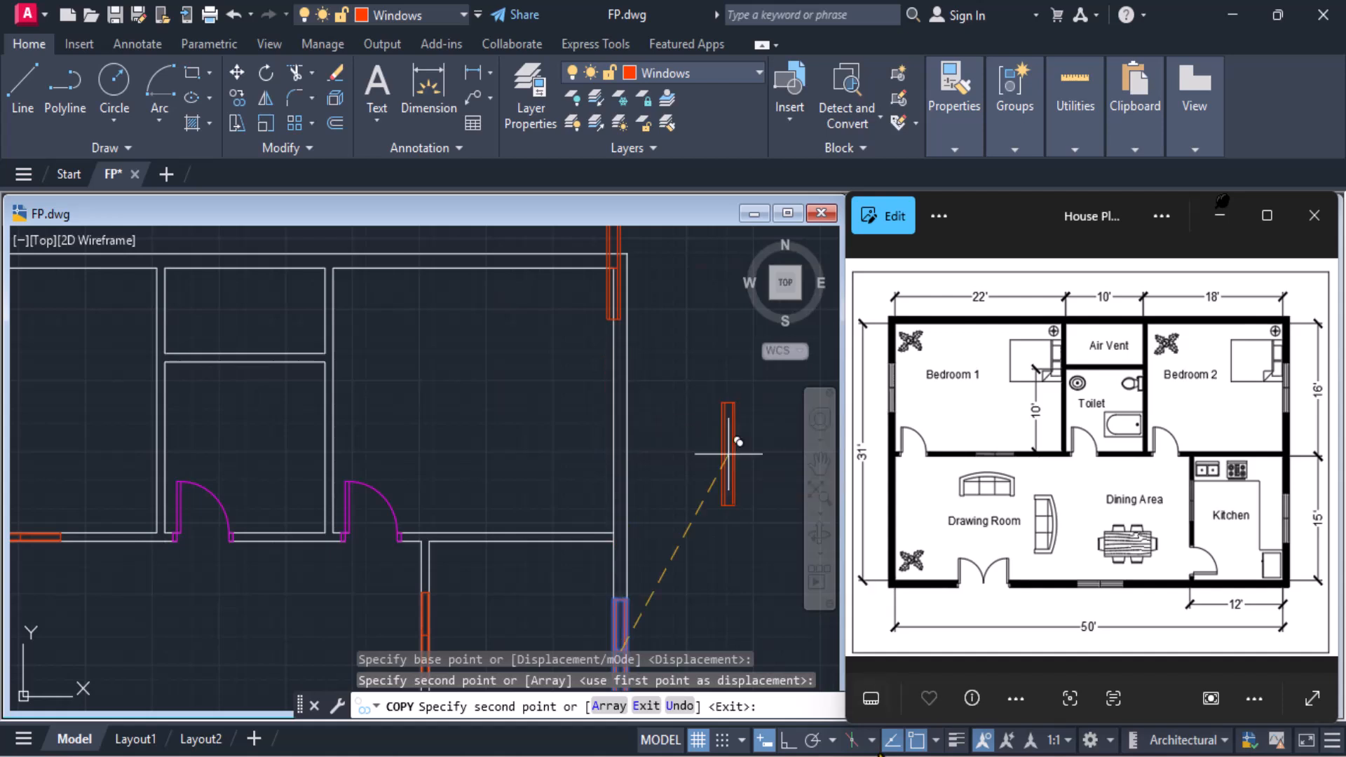
pyautogui.click(936, 739)
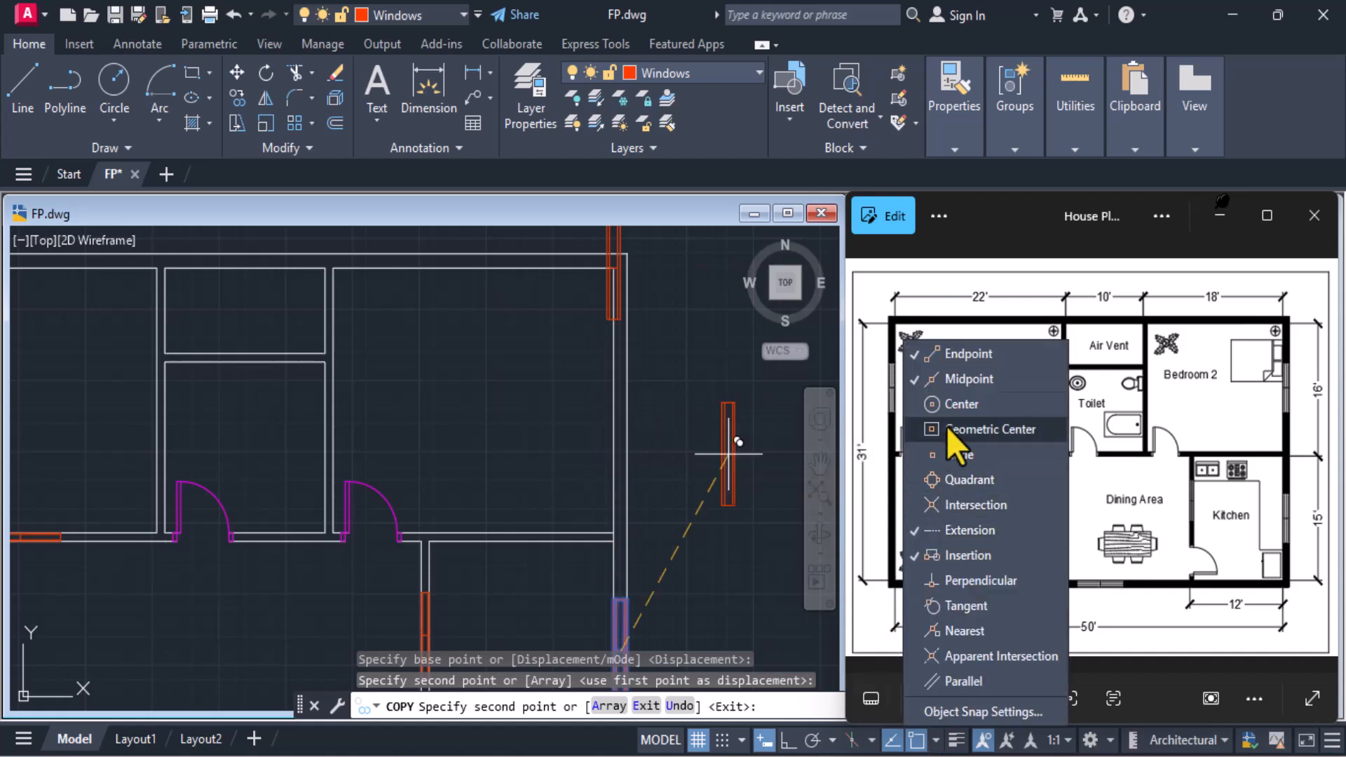
pyautogui.click(955, 377)
pyautogui.click(959, 352)
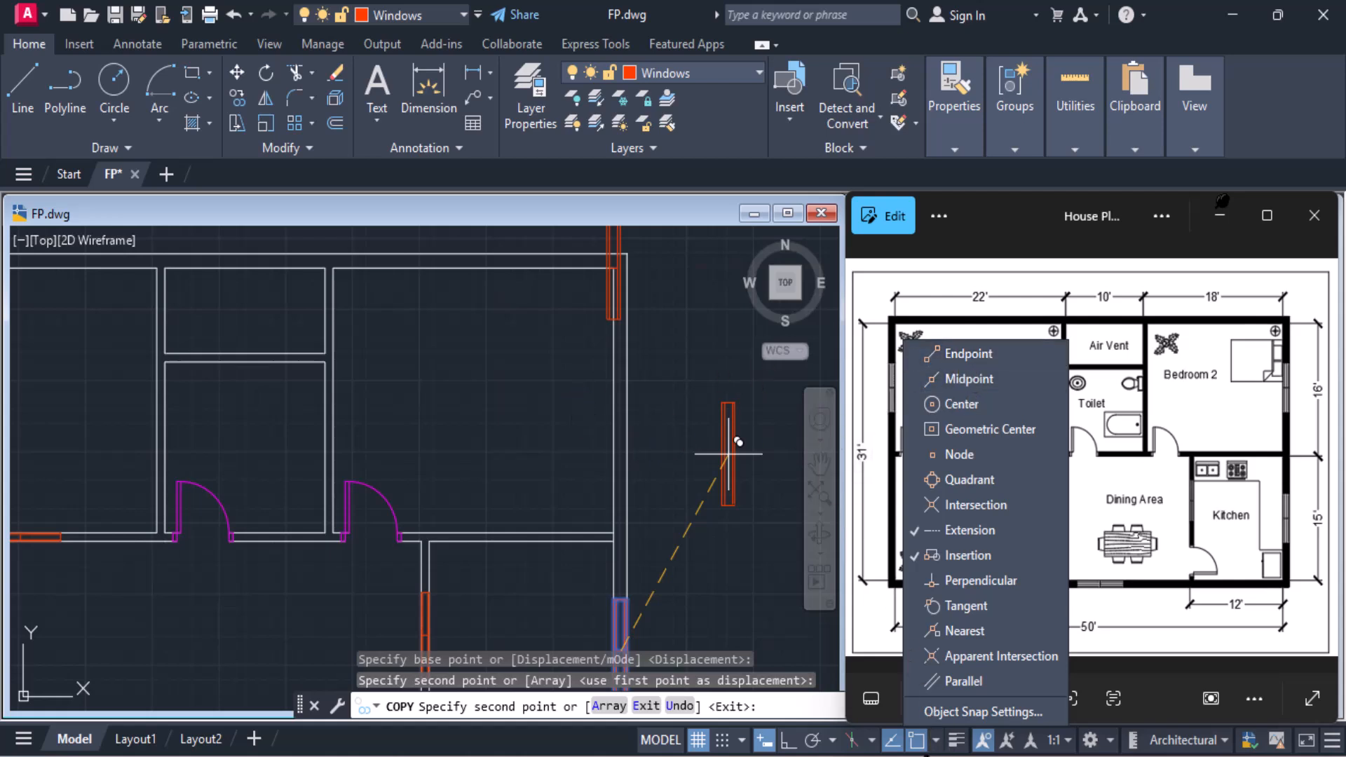
pyautogui.click(924, 751)
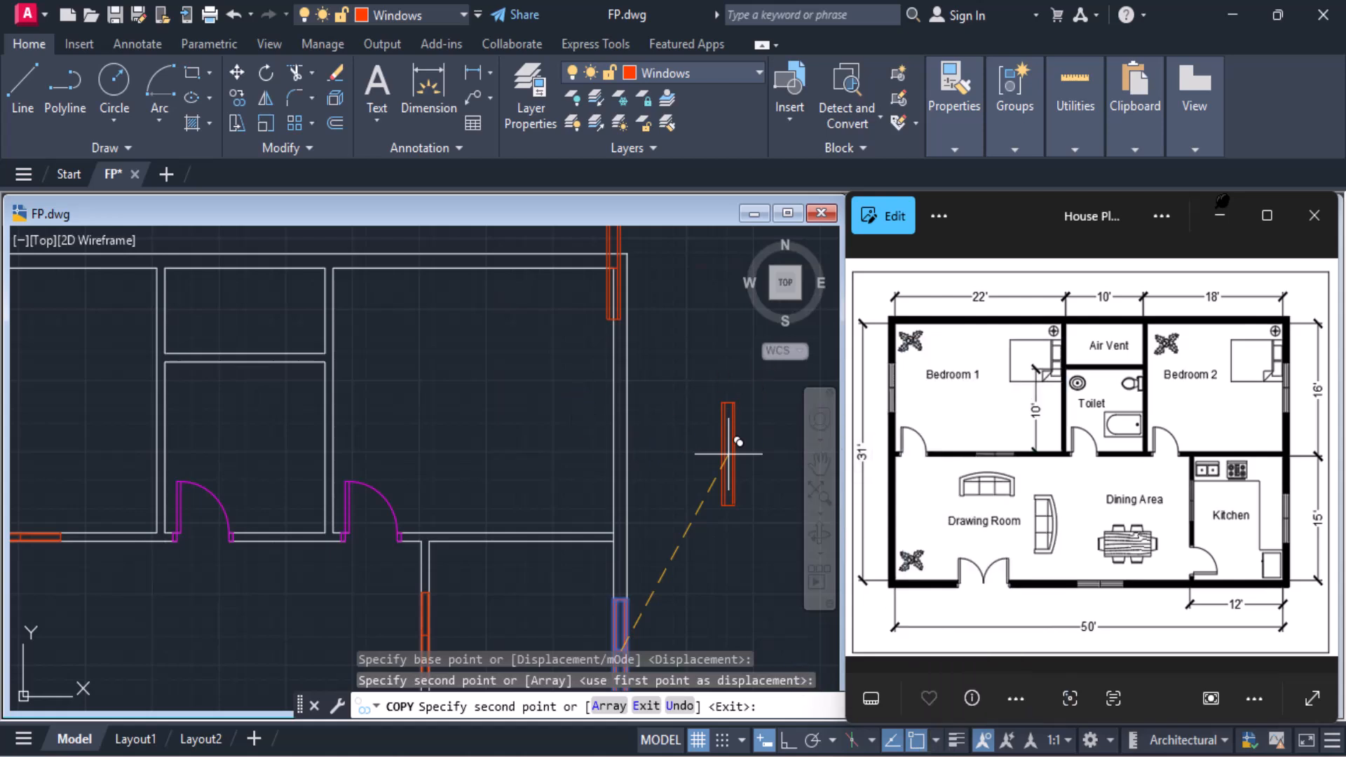
pyautogui.click(621, 404)
# Place another copy of the window block on Bedroom 1's left exterior wall and finish copying
pyautogui.moveTo(641, 405)
pyautogui.mouseDown(button='middle')
pyautogui.moveTo(817, 423)
pyautogui.moveTo(961, 478)
pyautogui.mouseUp(button='middle')
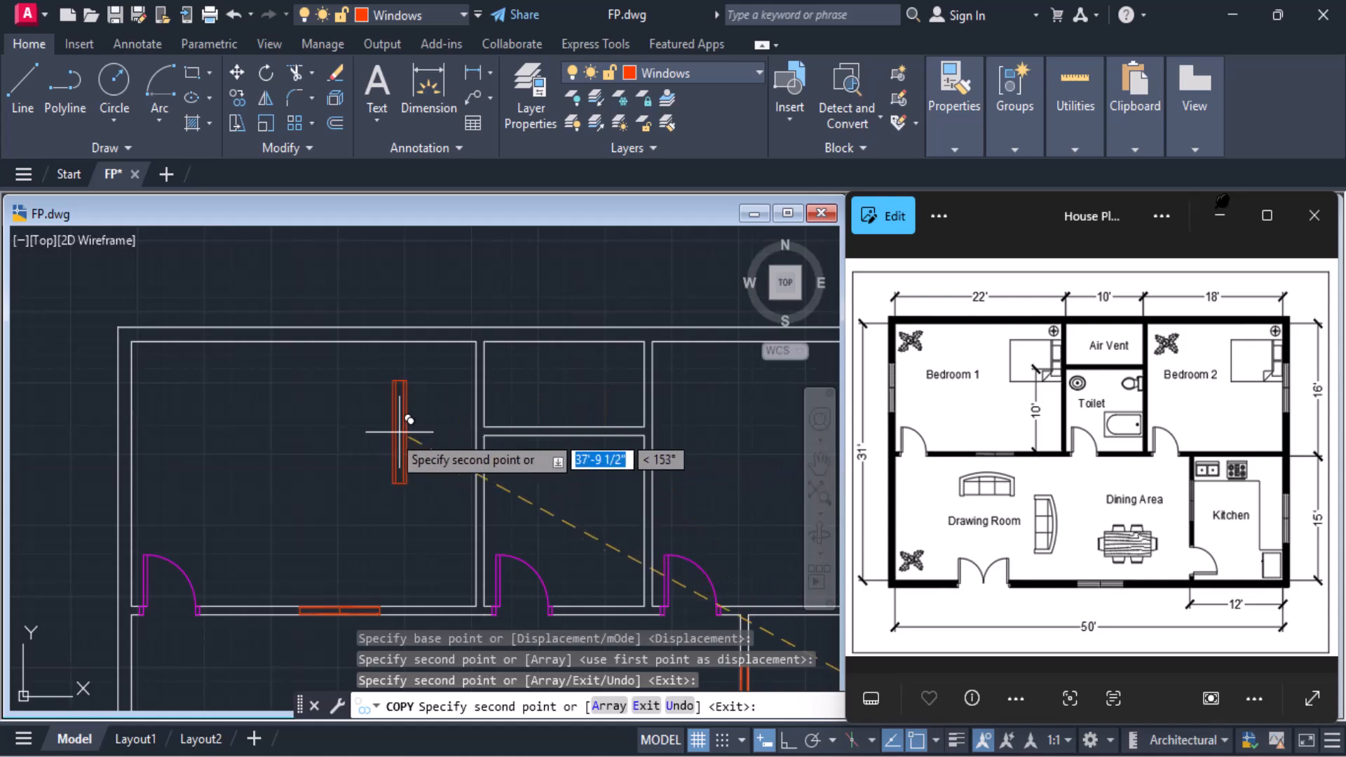
pyautogui.moveTo(130, 480); pyautogui.dragTo(281, 456, button='middle')
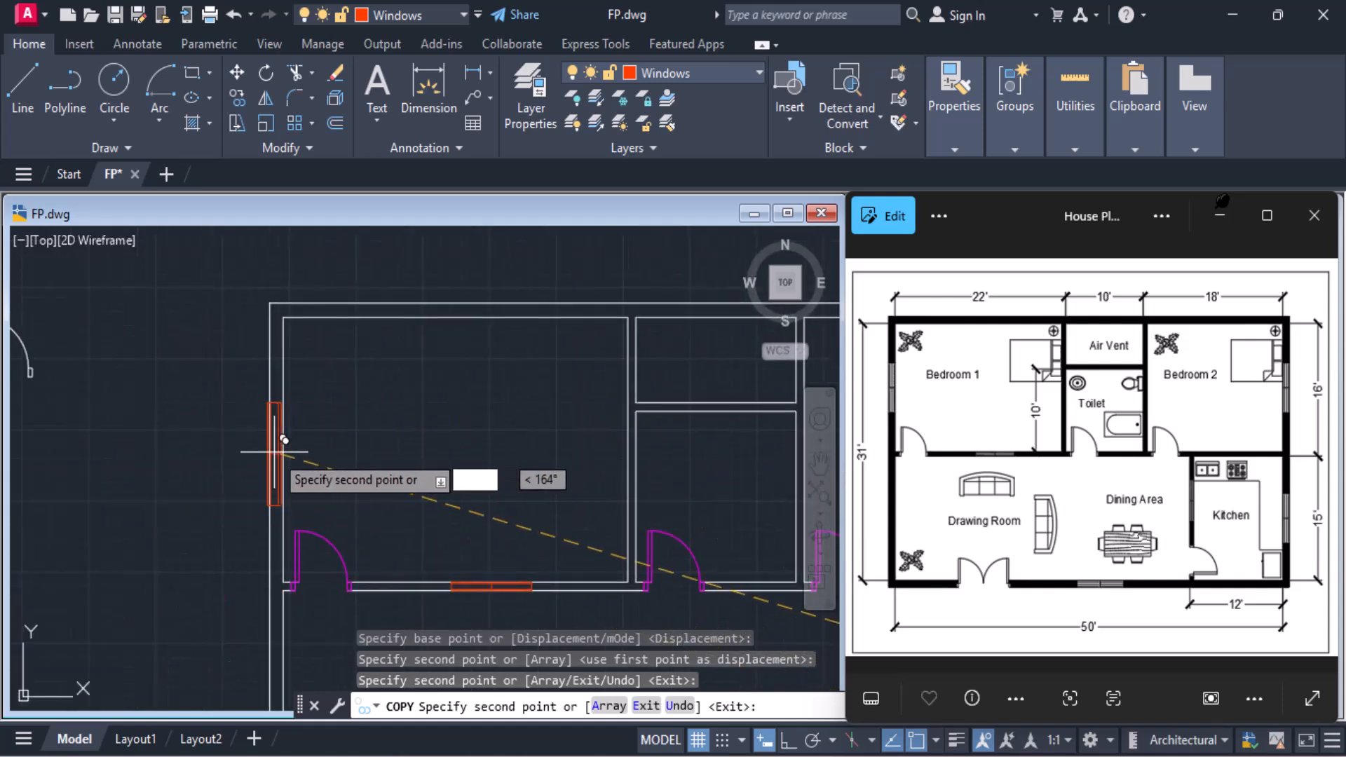
pyautogui.scroll(-4, 465, 481)
pyautogui.moveTo(466, 481); pyautogui.dragTo(408, 476, button='middle')
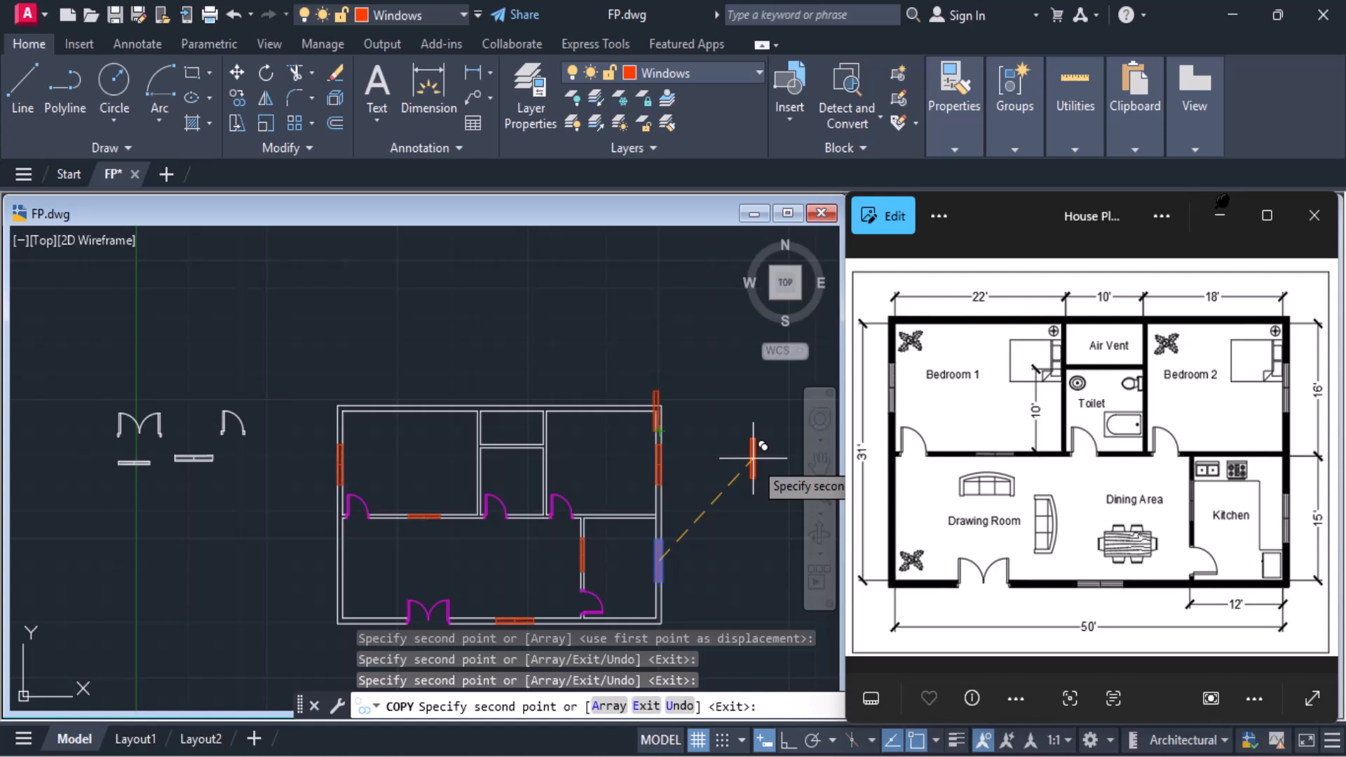
pyautogui.press('Escape')
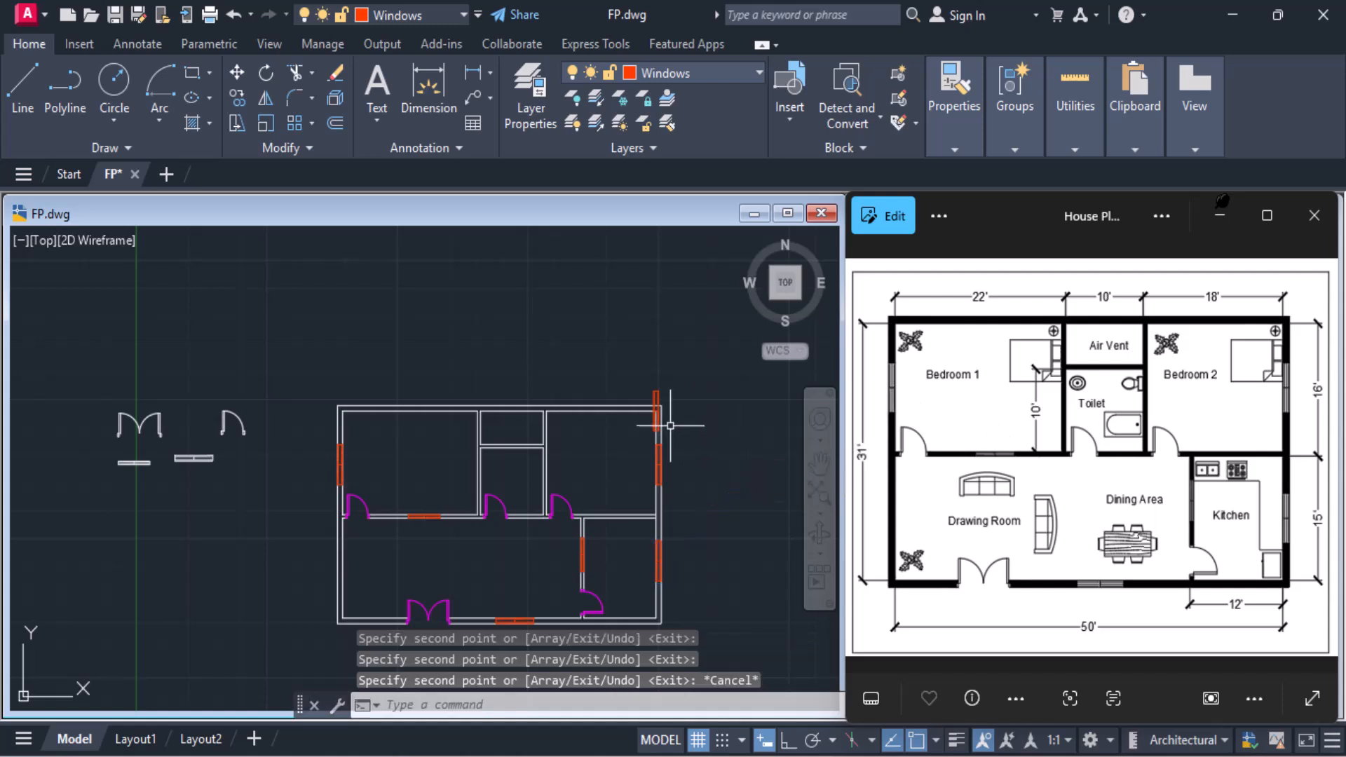
# Erase the stray window copy at the plan's upper-right corner and the four source door and window blocks beside the plan
pyautogui.click(658, 392)
pyautogui.press('Delete')
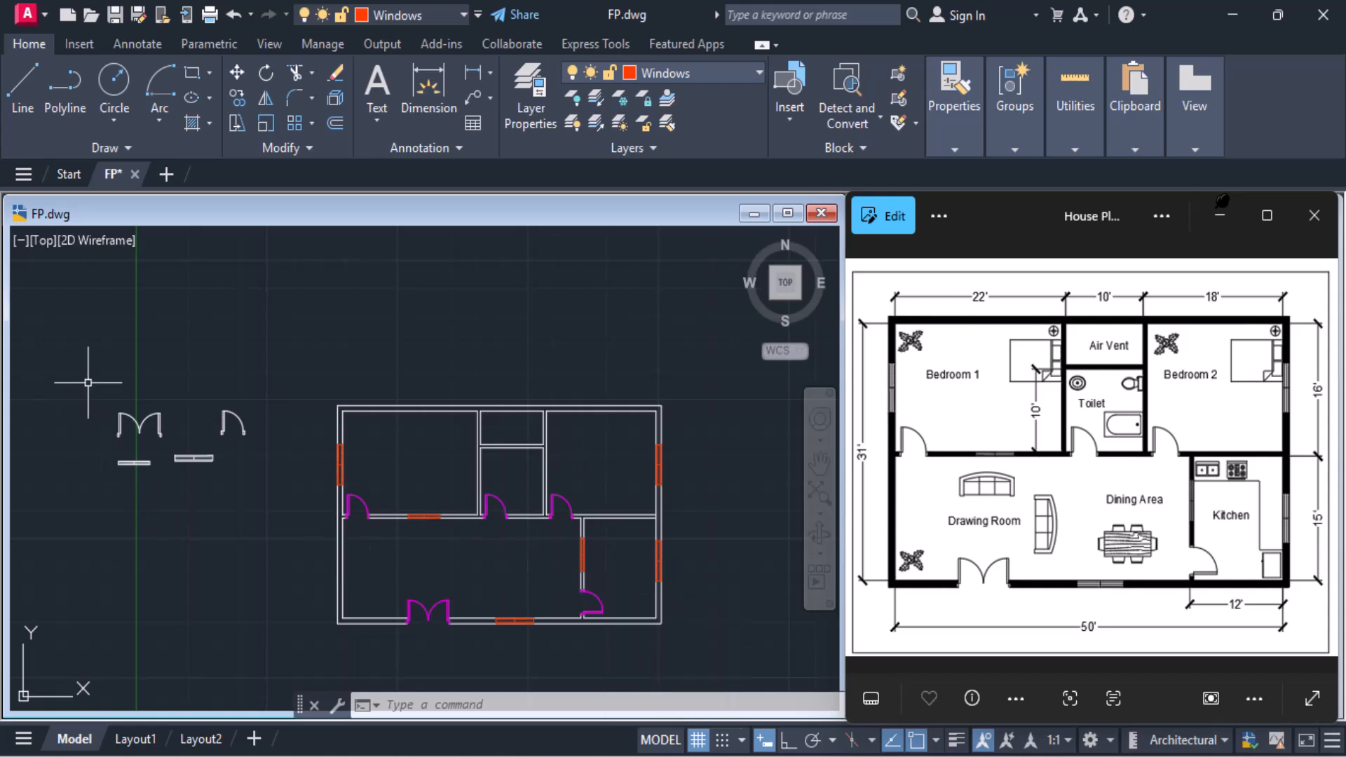
pyautogui.click(86, 359)
pyautogui.click(284, 521)
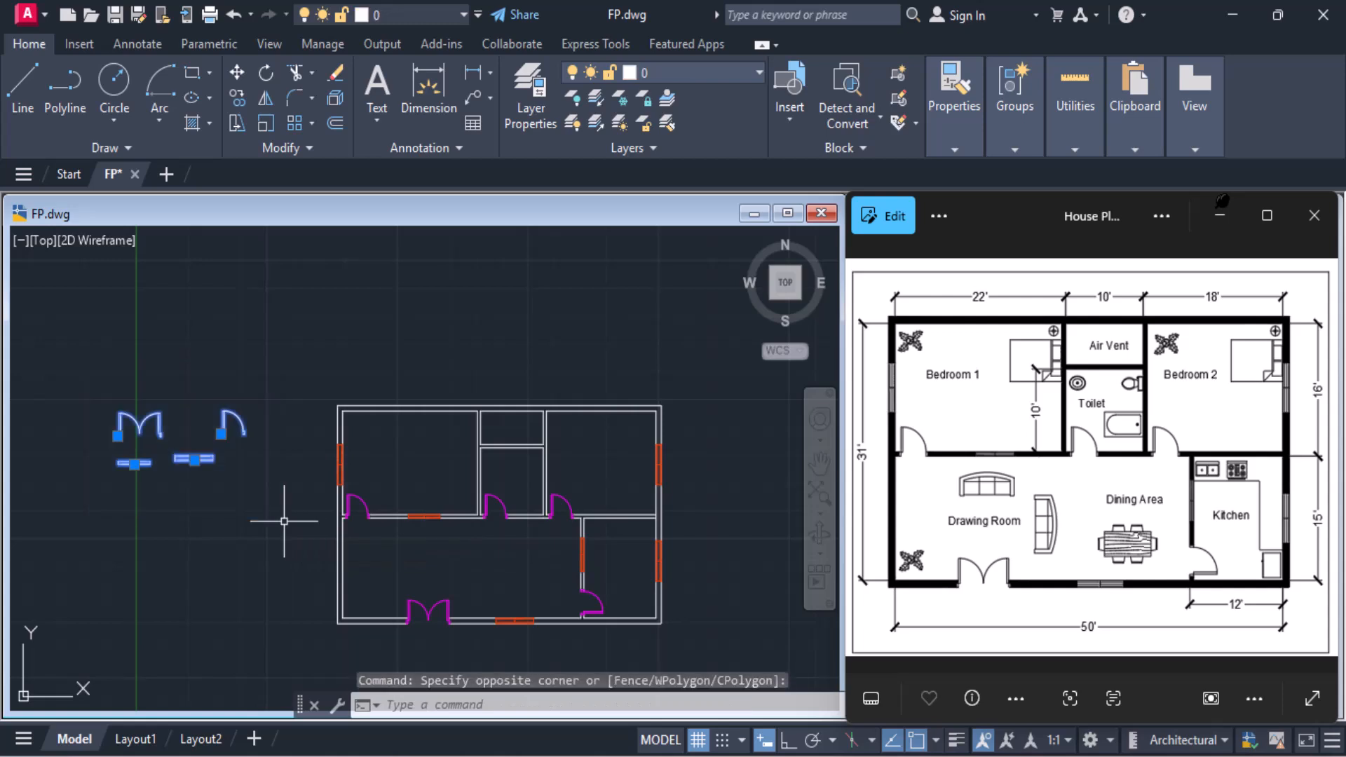
pyautogui.press('Delete')
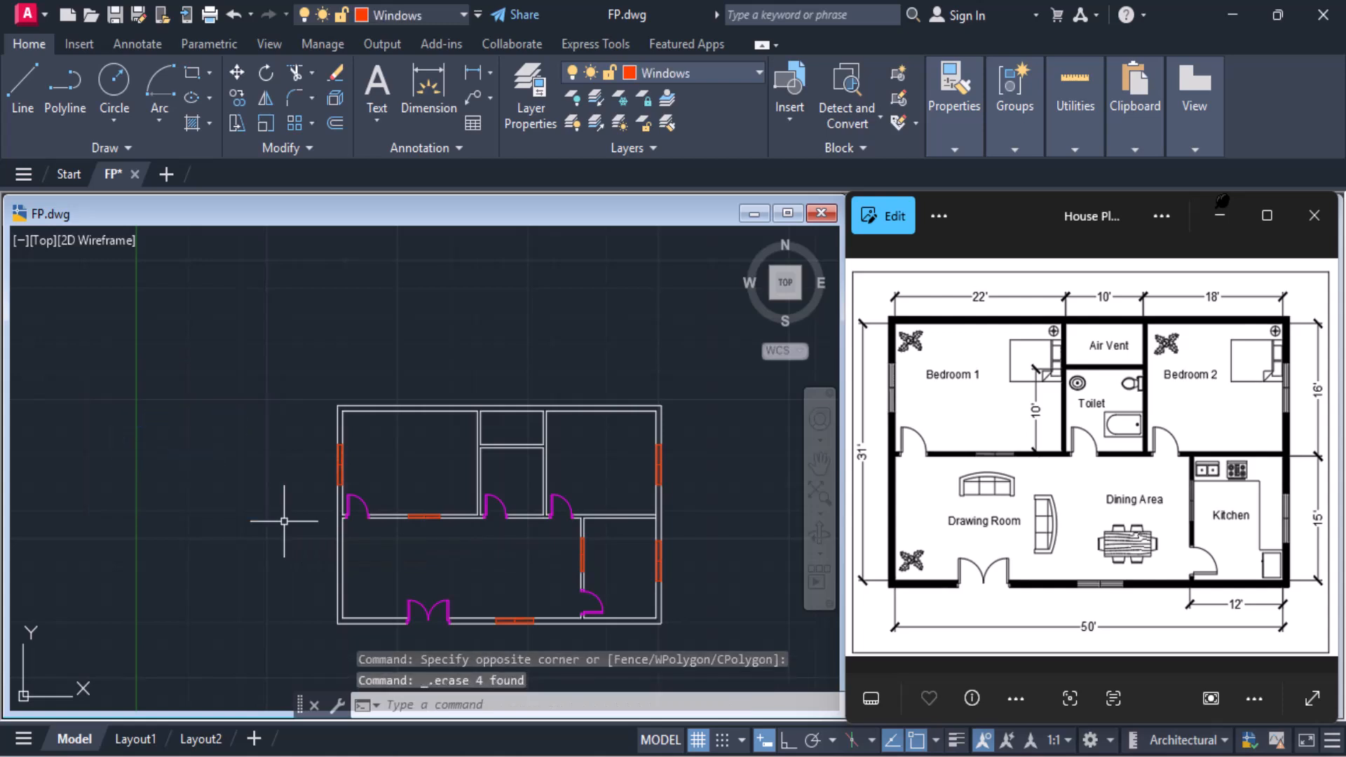
# Make layer 0 the current layer
pyautogui.moveTo(381, 531); pyautogui.dragTo(348, 509, button='middle')
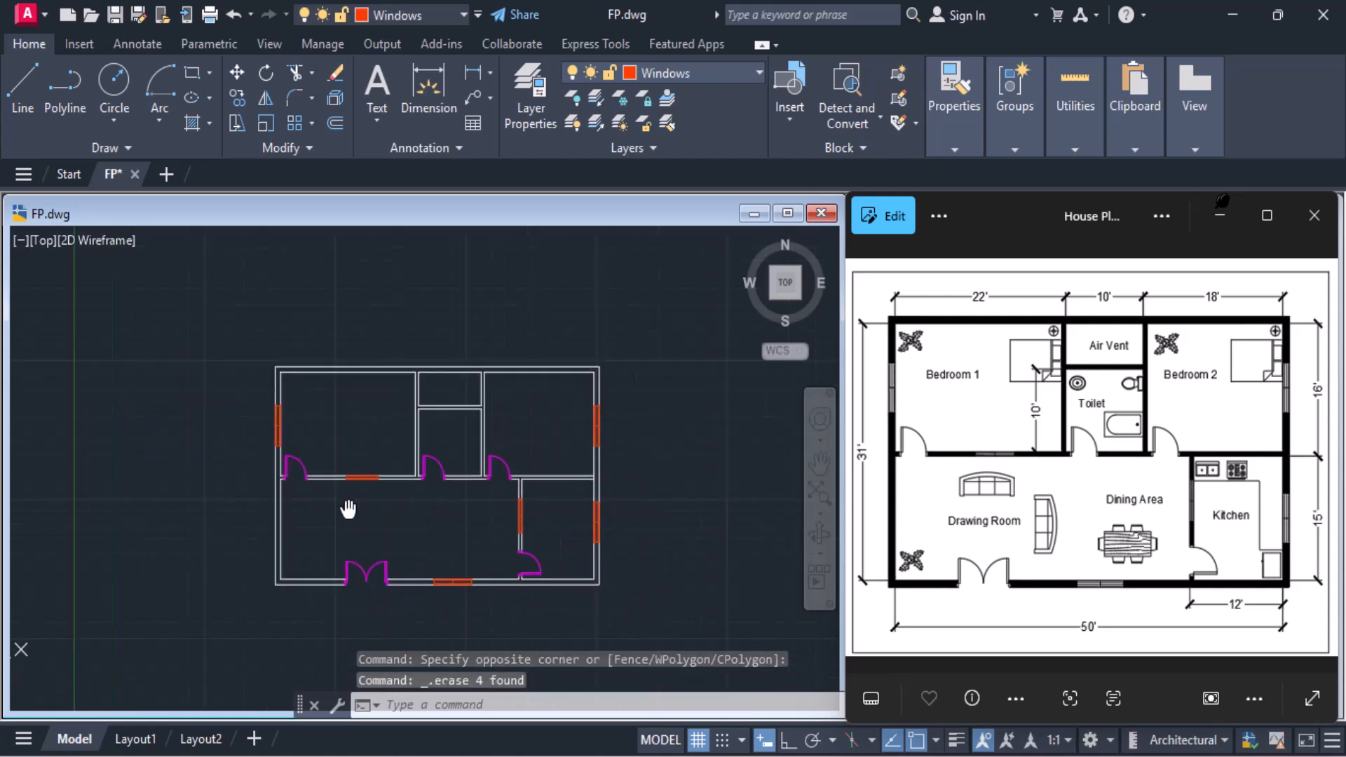
pyautogui.click(676, 74)
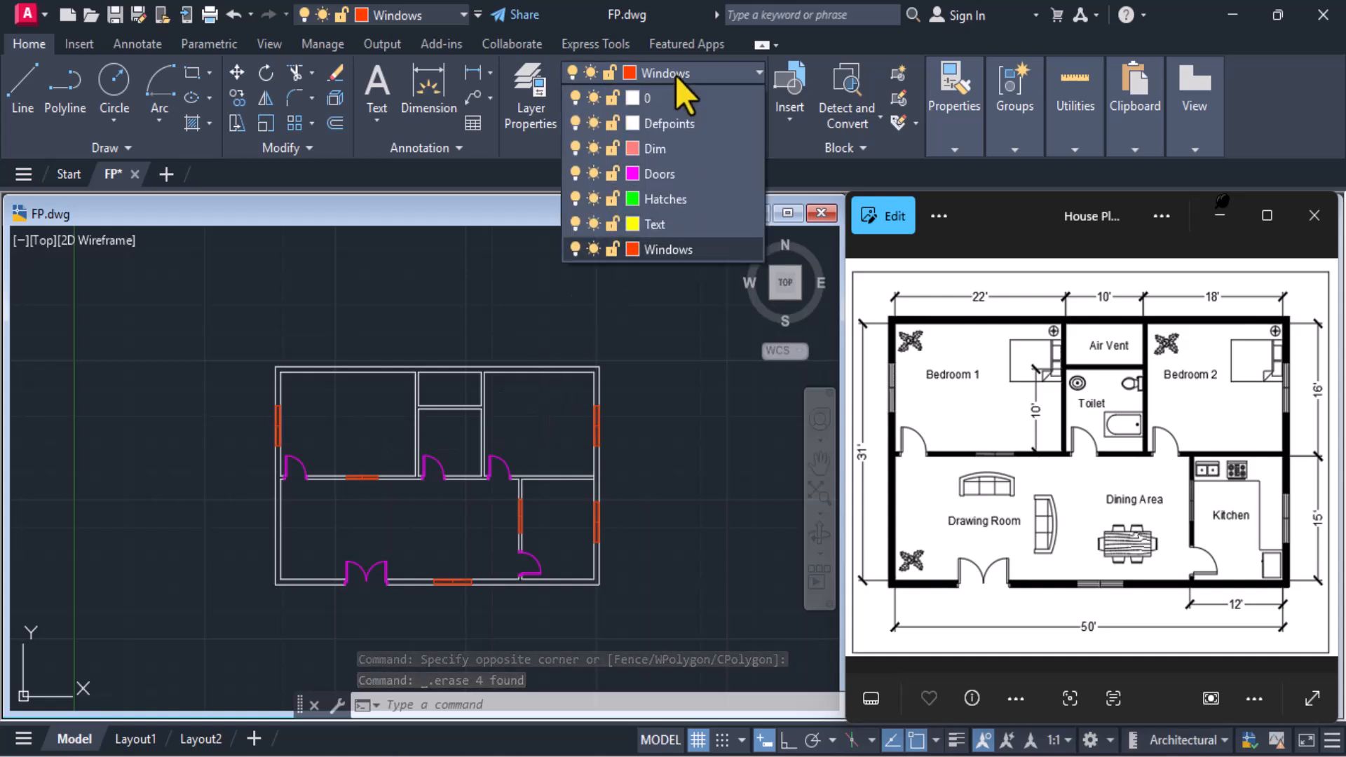
pyautogui.click(658, 99)
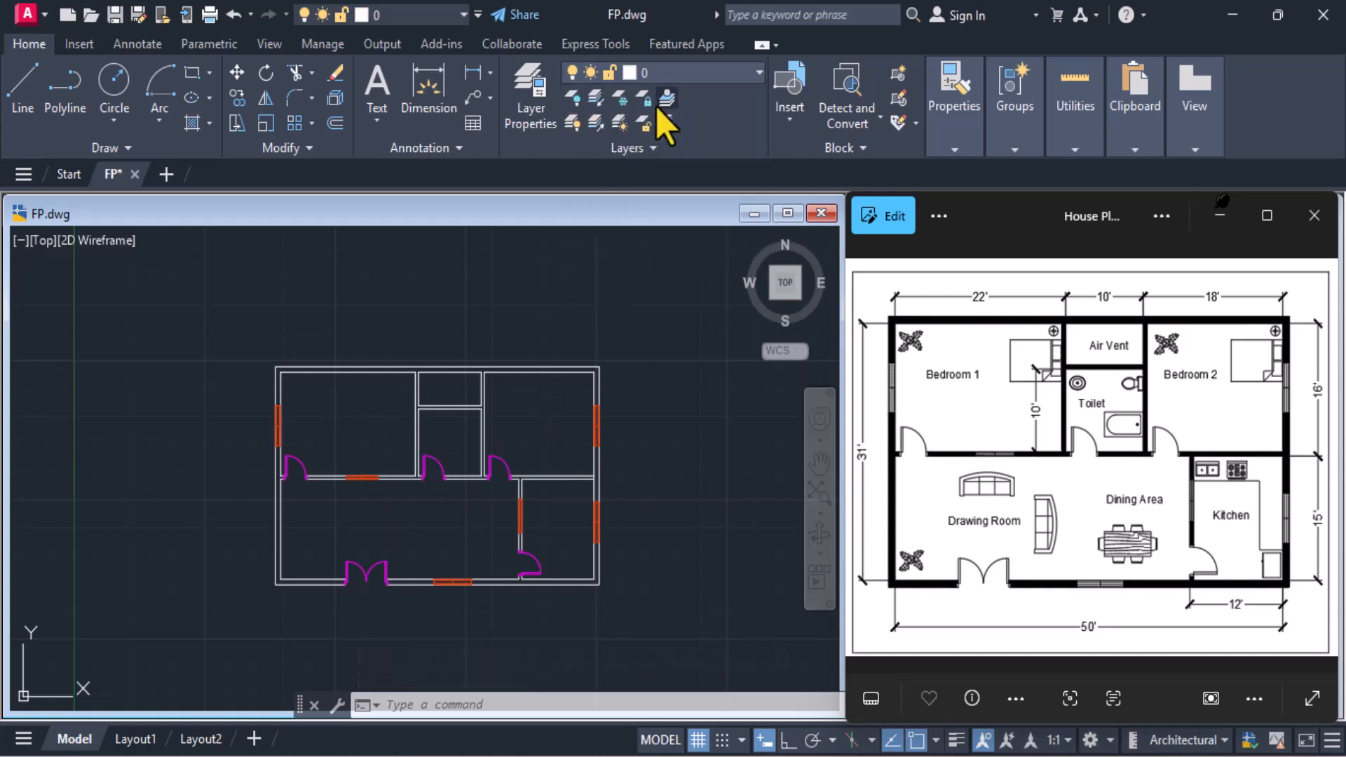
# Turn the Doors and Windows layers off and back on to check which objects belong to them
pyautogui.click(730, 78)
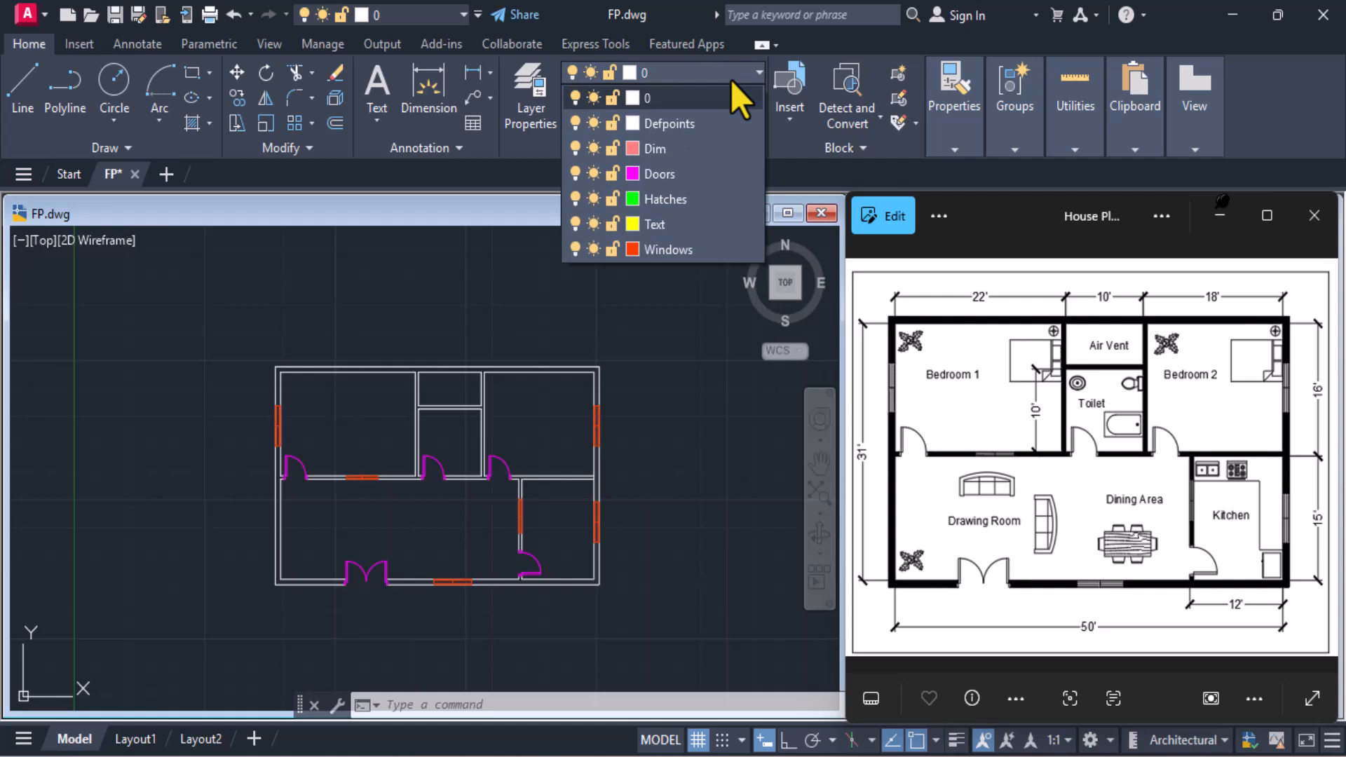
pyautogui.click(574, 173)
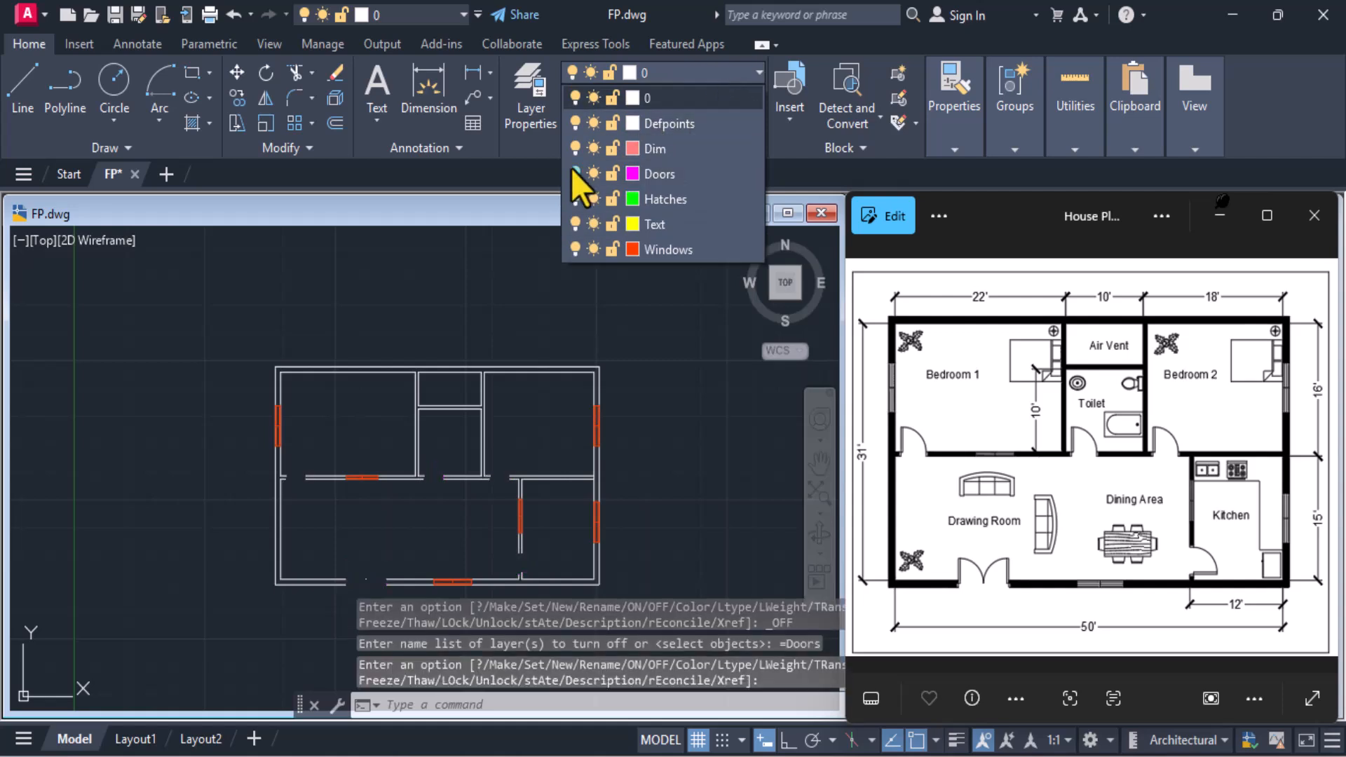
pyautogui.click(574, 249)
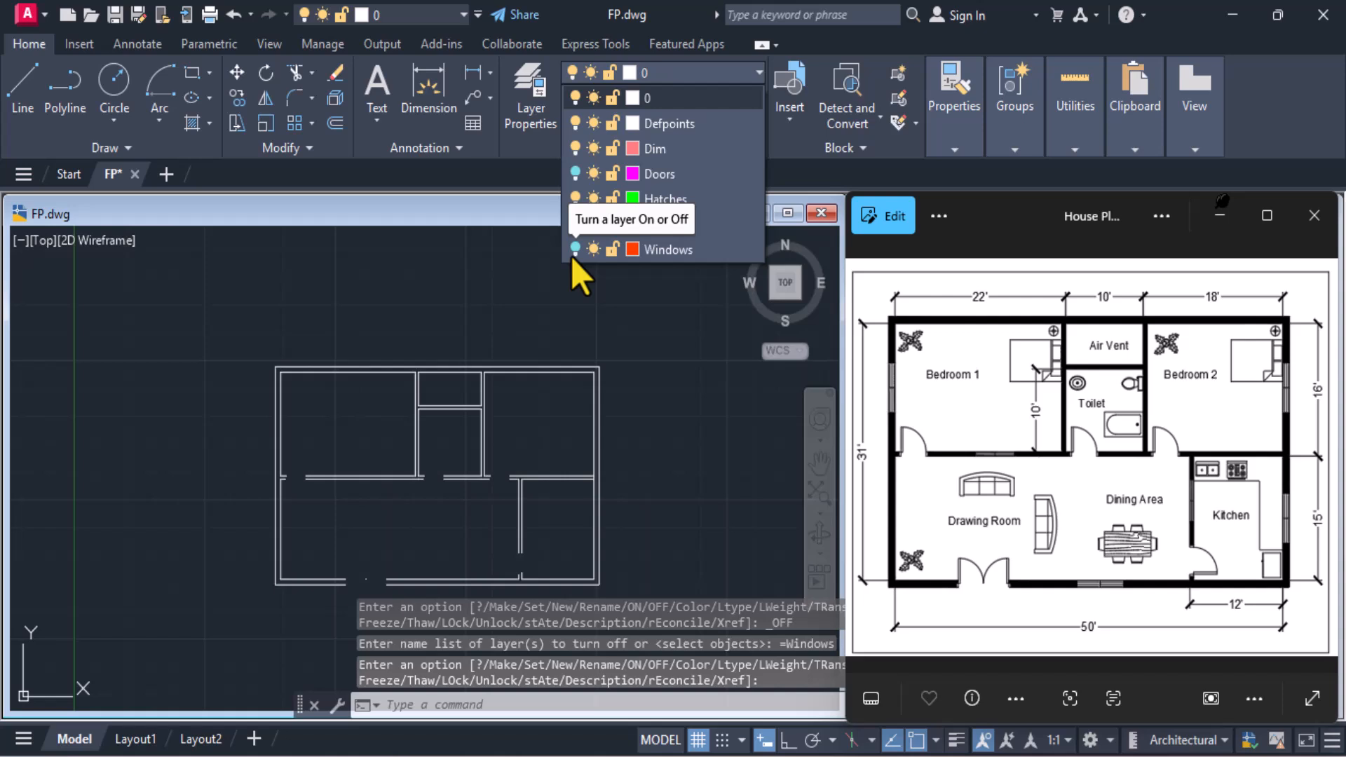
pyautogui.click(572, 252)
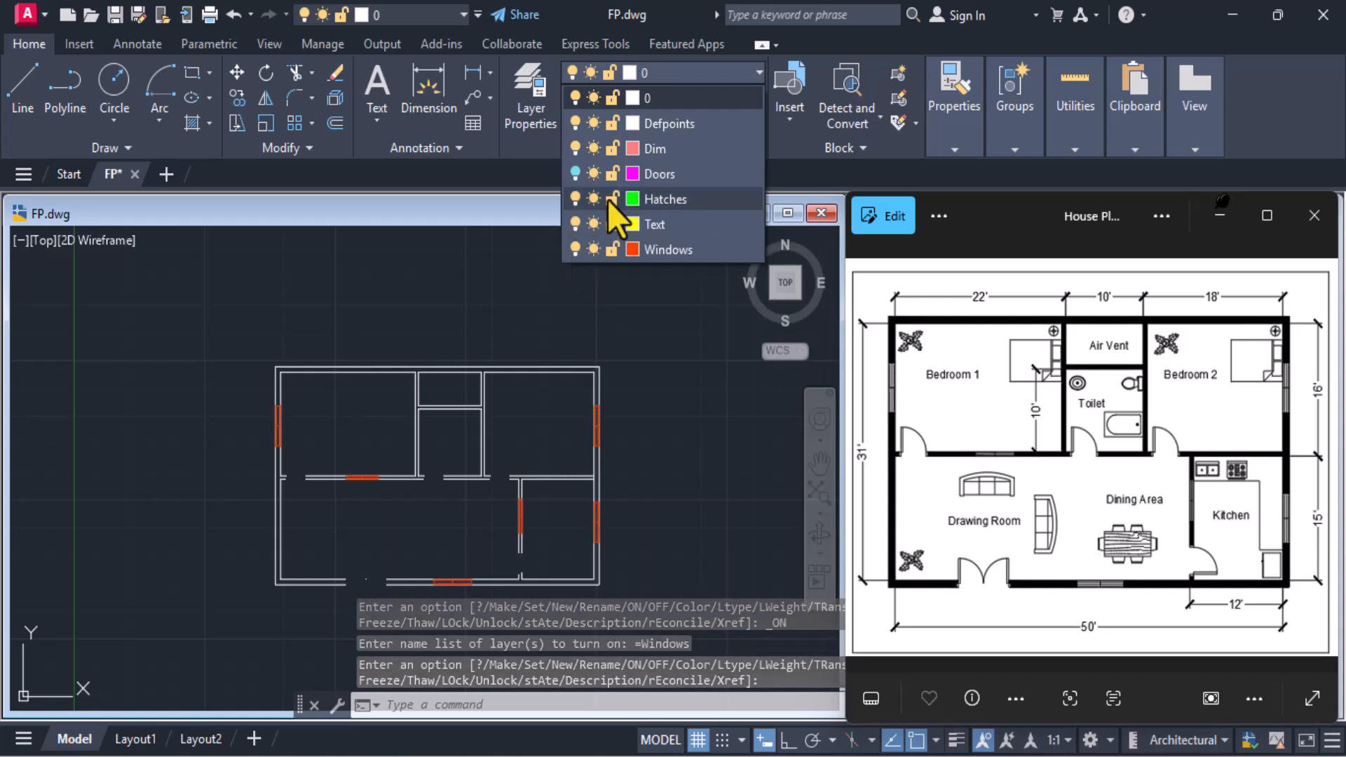
pyautogui.click(575, 173)
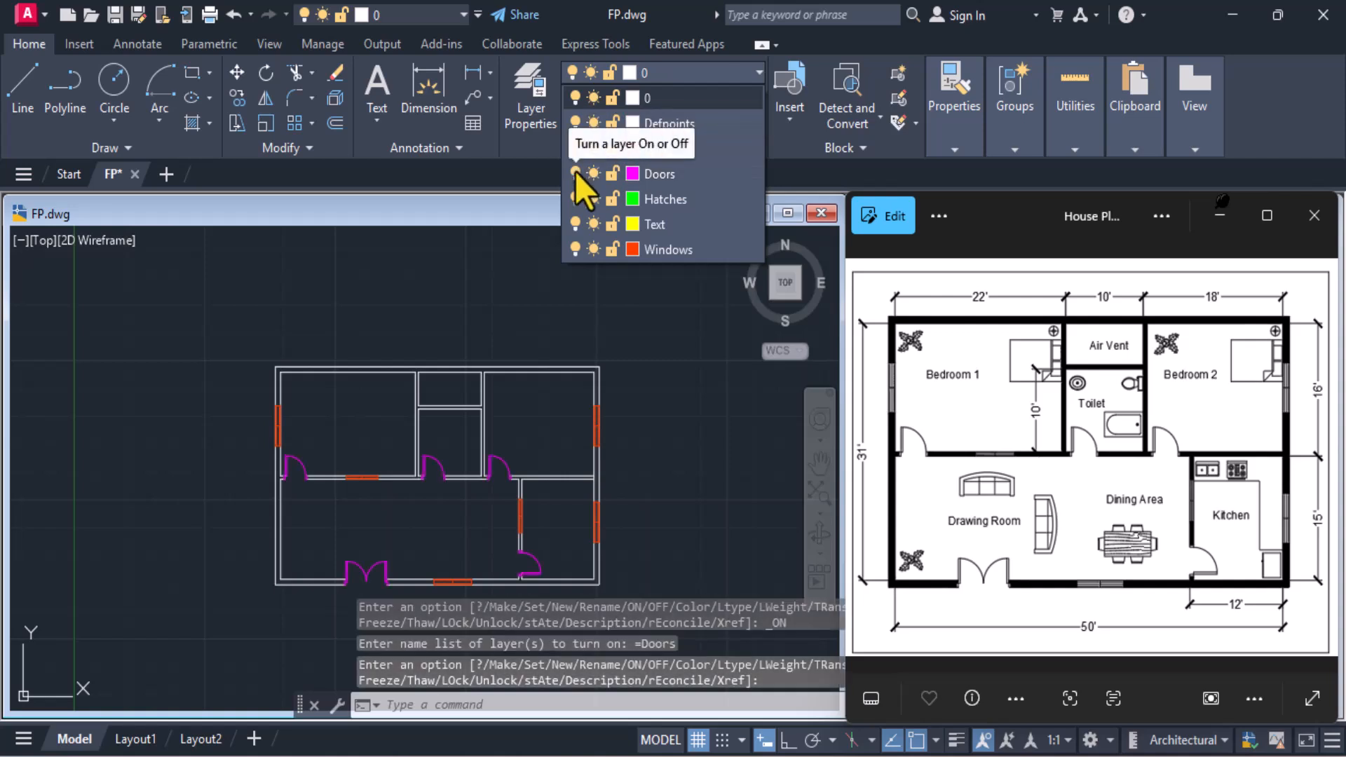
pyautogui.click(687, 331)
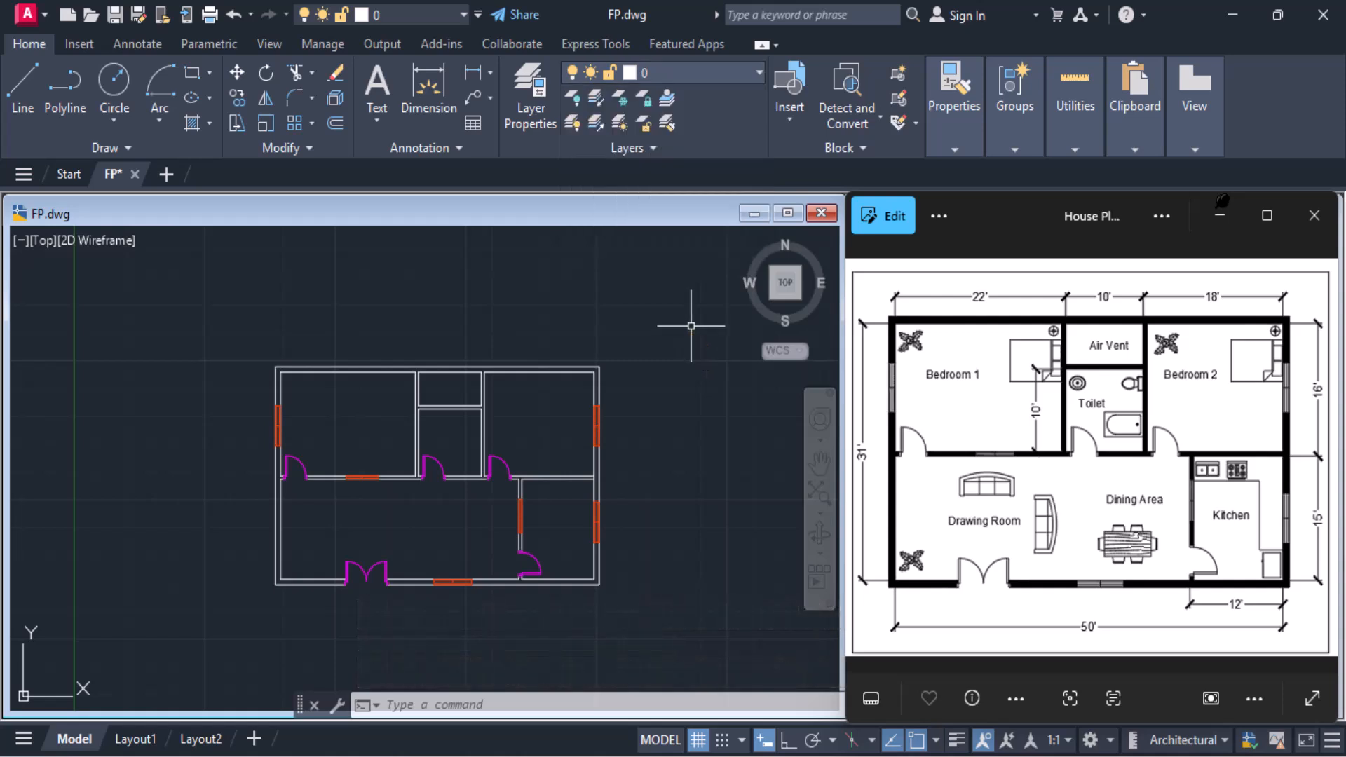
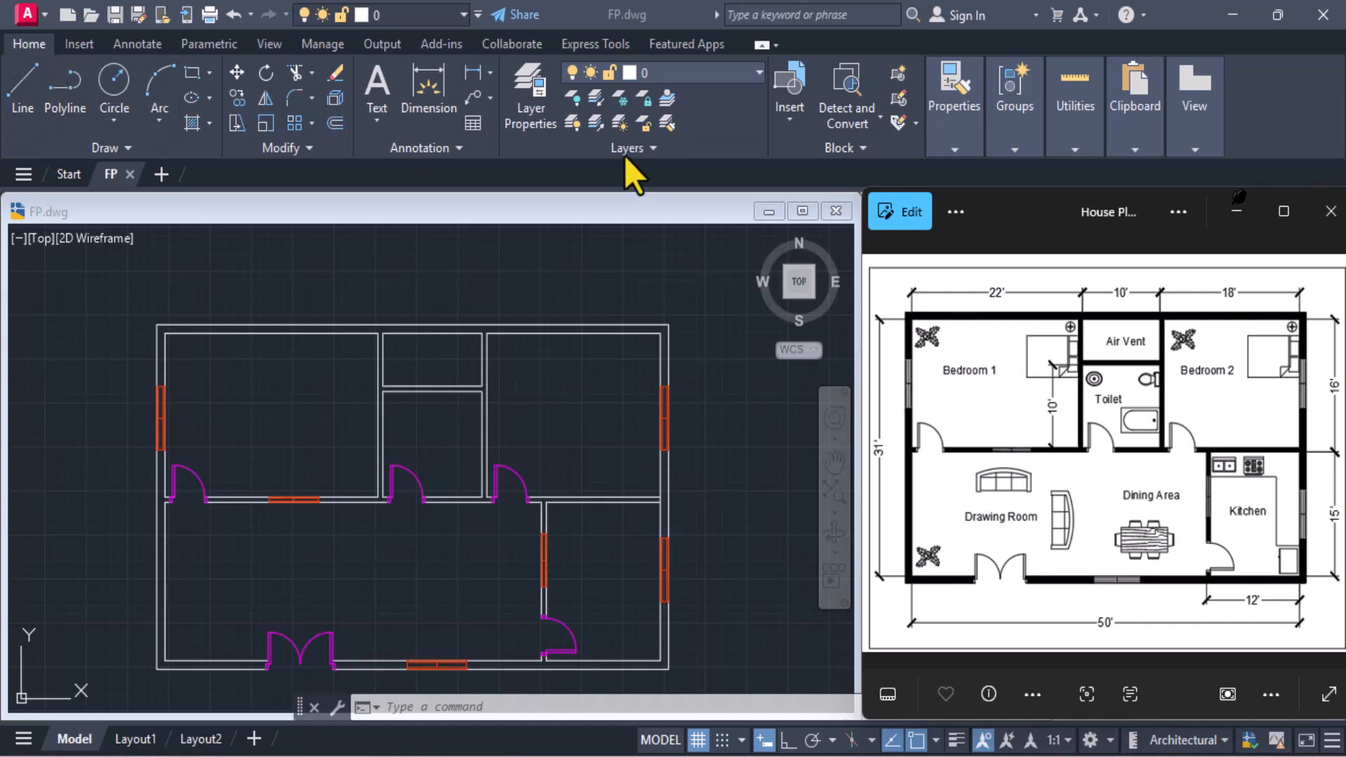
# Make Hatches the current layer and fill the upper exterior walls and connected toilet partitions with a SOLID hatch
pyautogui.click(695, 73)
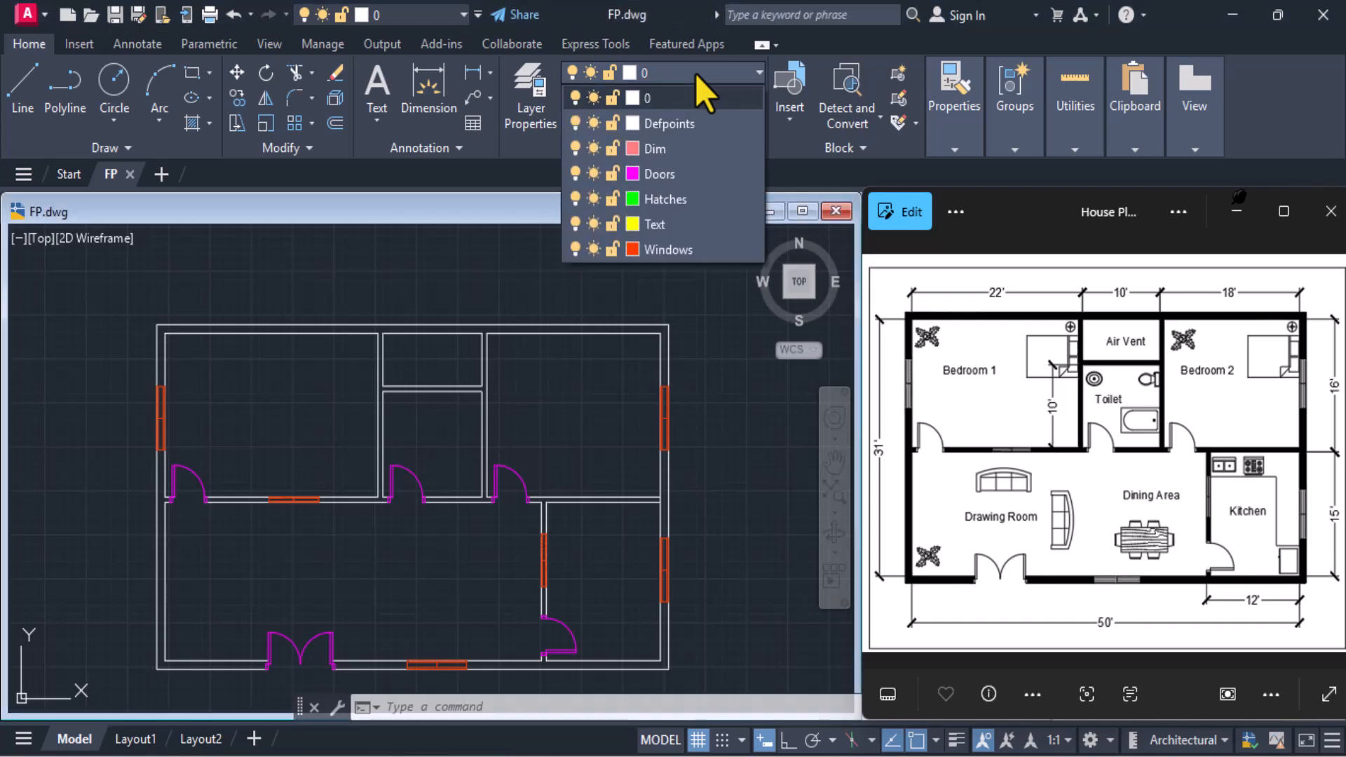
pyautogui.click(665, 201)
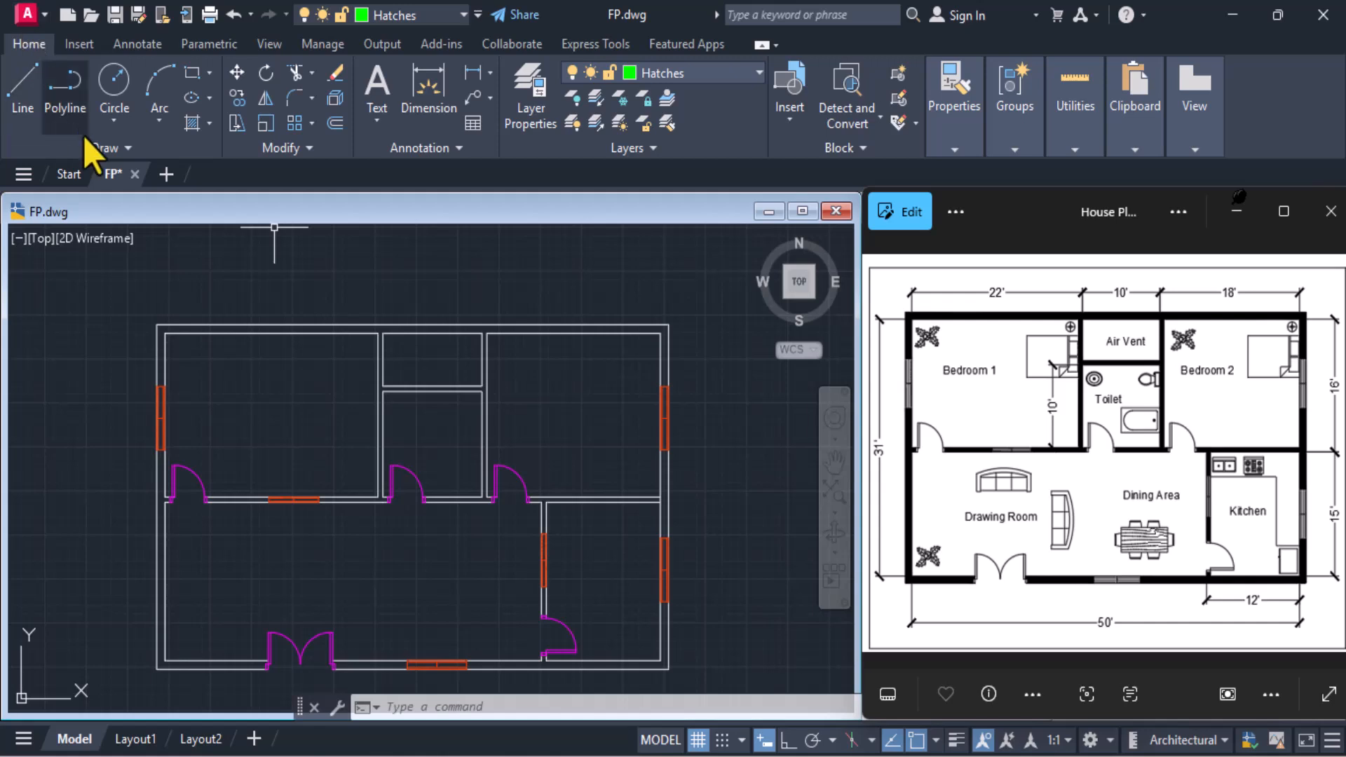
pyautogui.click(196, 128)
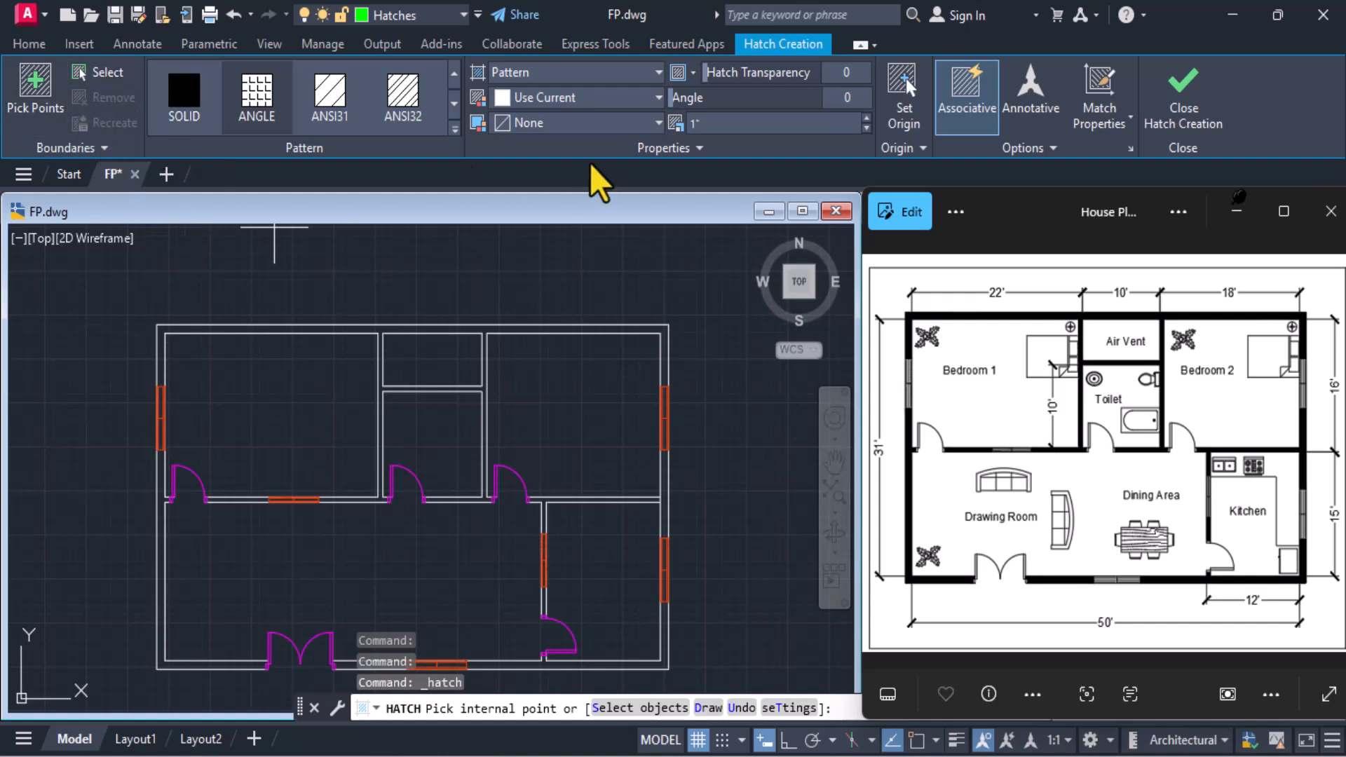
pyautogui.click(186, 100)
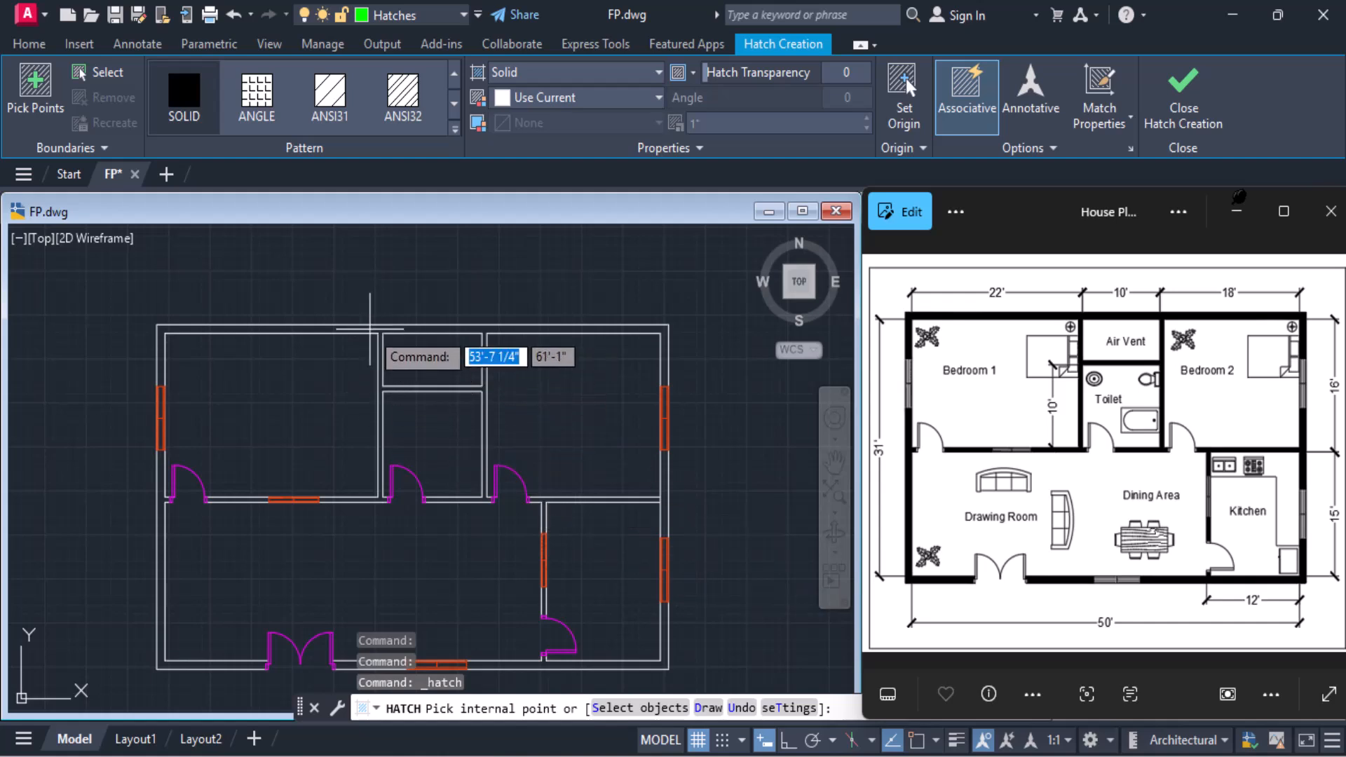
pyautogui.click(370, 328)
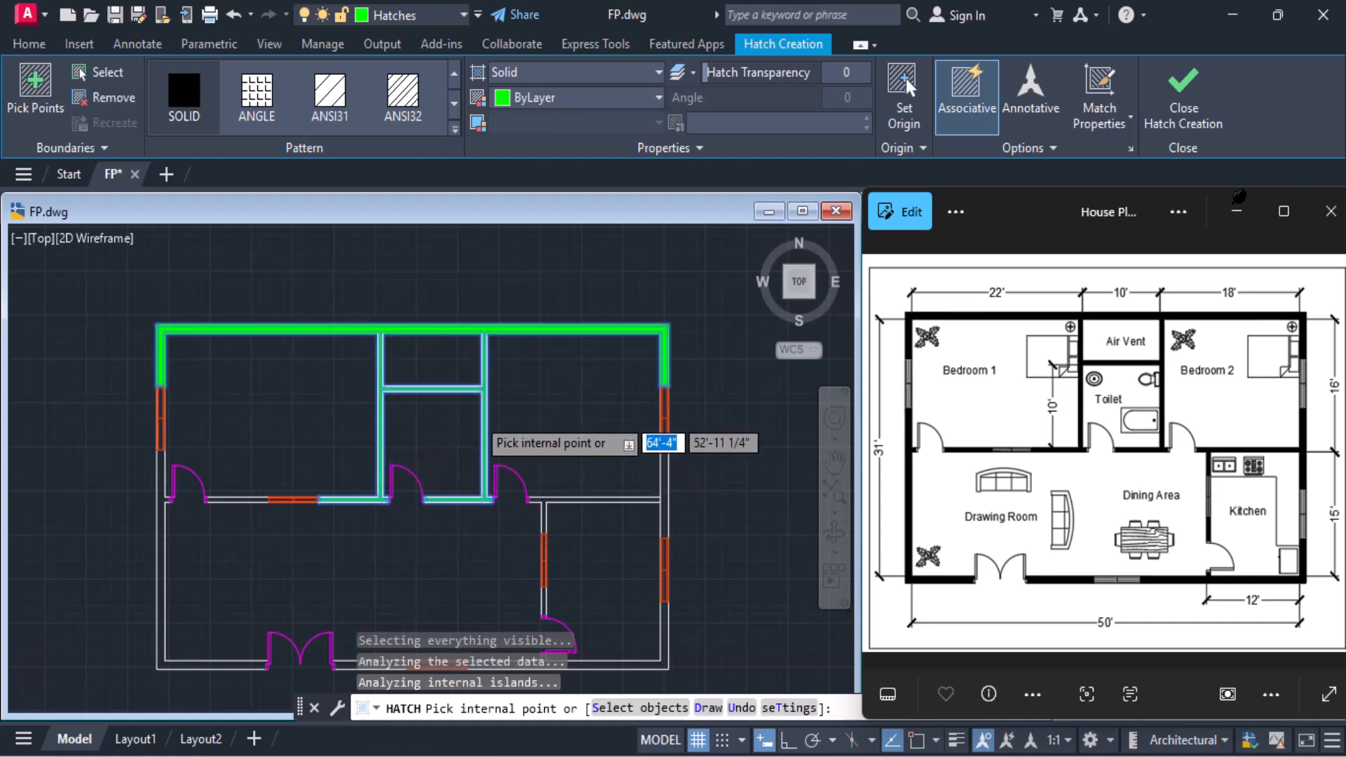
# Add the remaining right exterior wall segments and the kitchen's partition walls to the solid hatch
pyautogui.scroll(5, 476, 415)
pyautogui.scroll(-5, 475, 415)
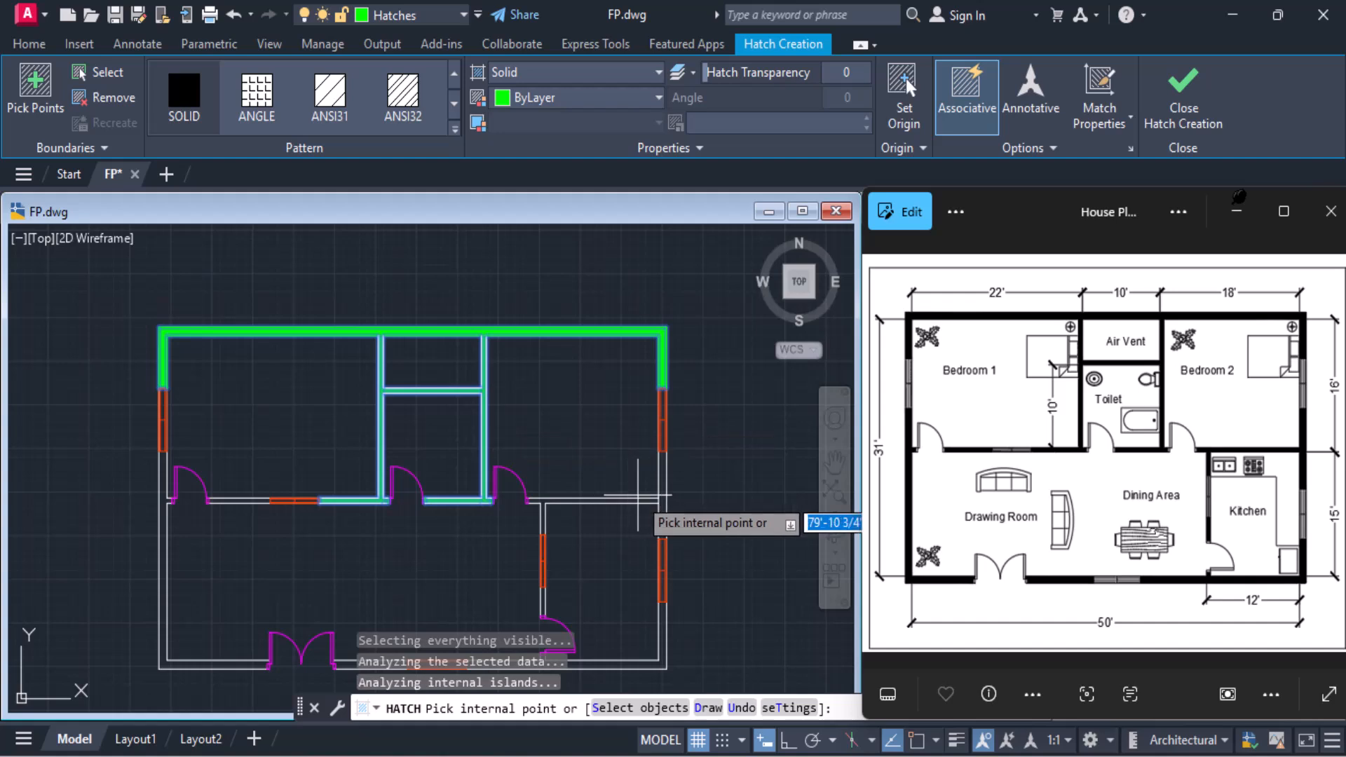
pyautogui.scroll(3, 656, 493)
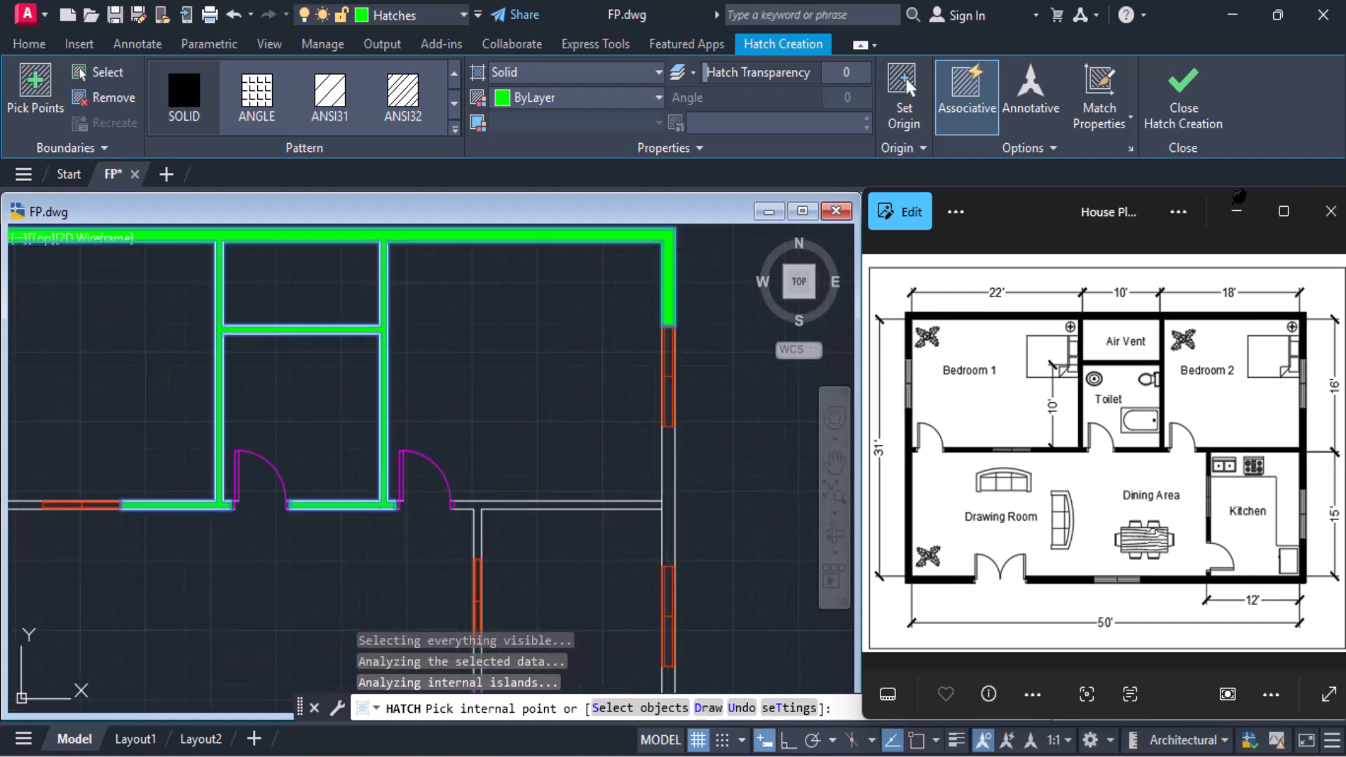
pyautogui.click(670, 483)
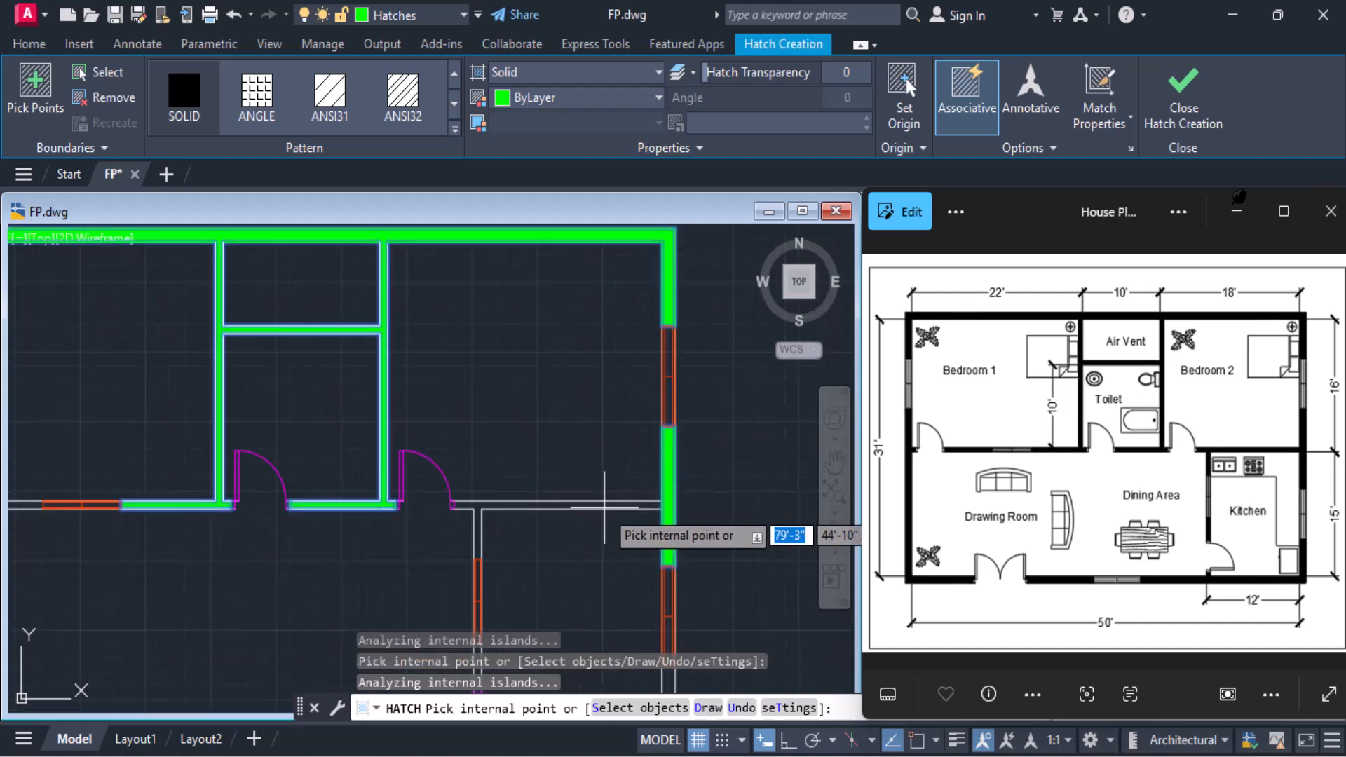
pyautogui.scroll(-4, 567, 517)
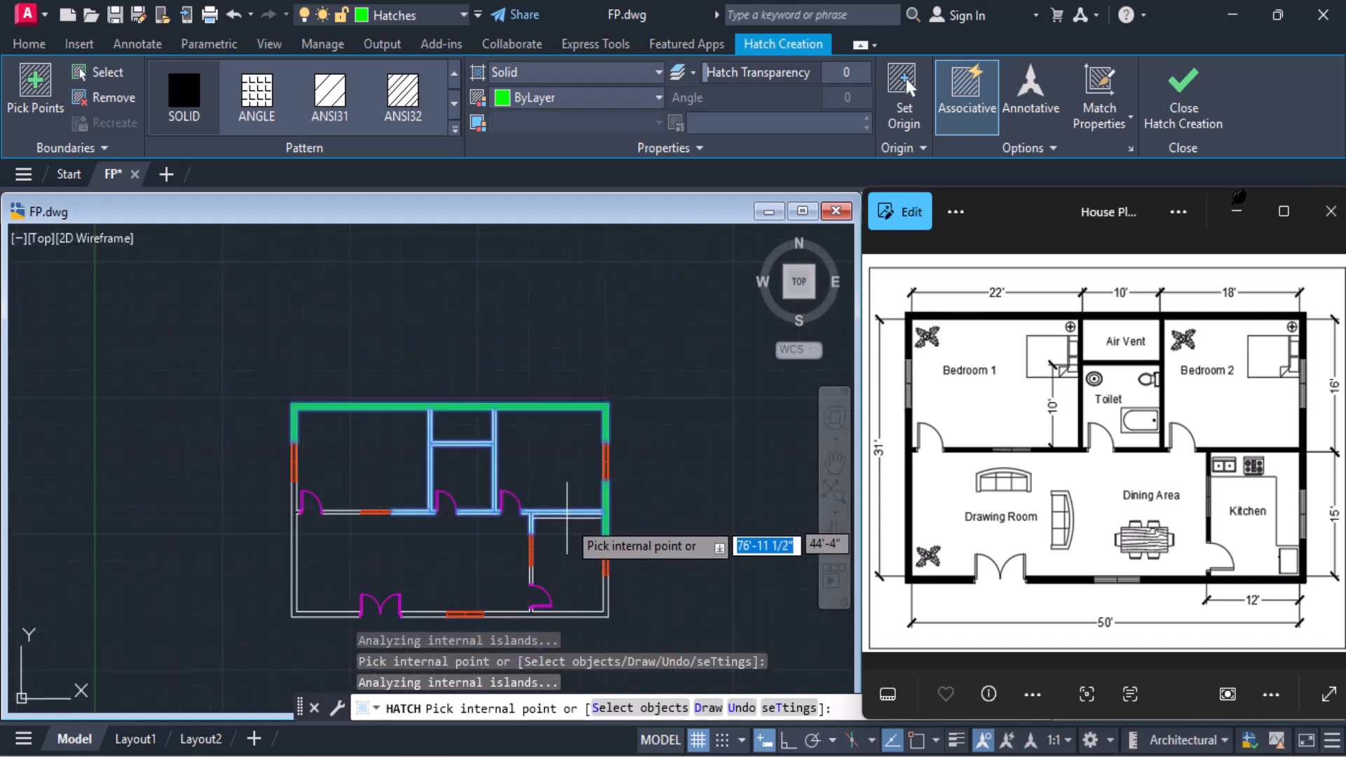
pyautogui.scroll(4, 579, 584)
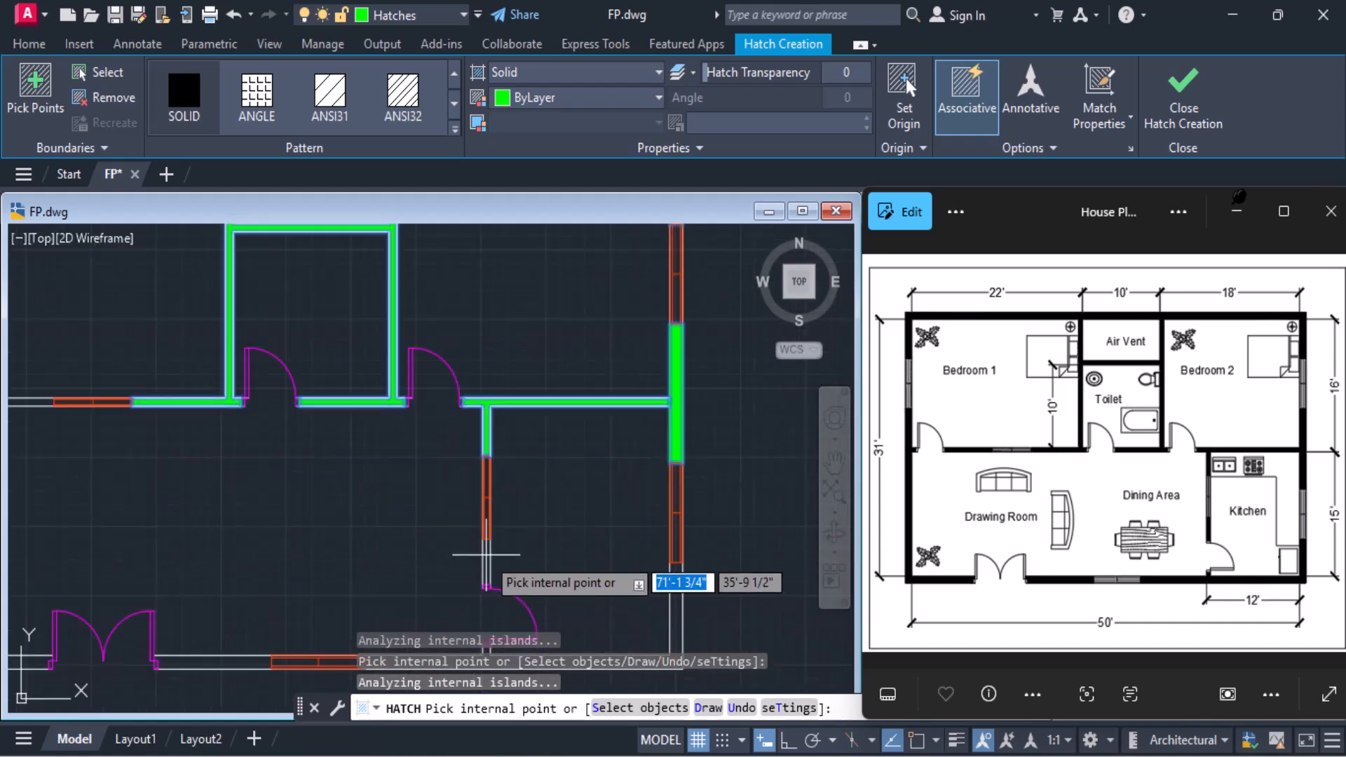
pyautogui.click(674, 609)
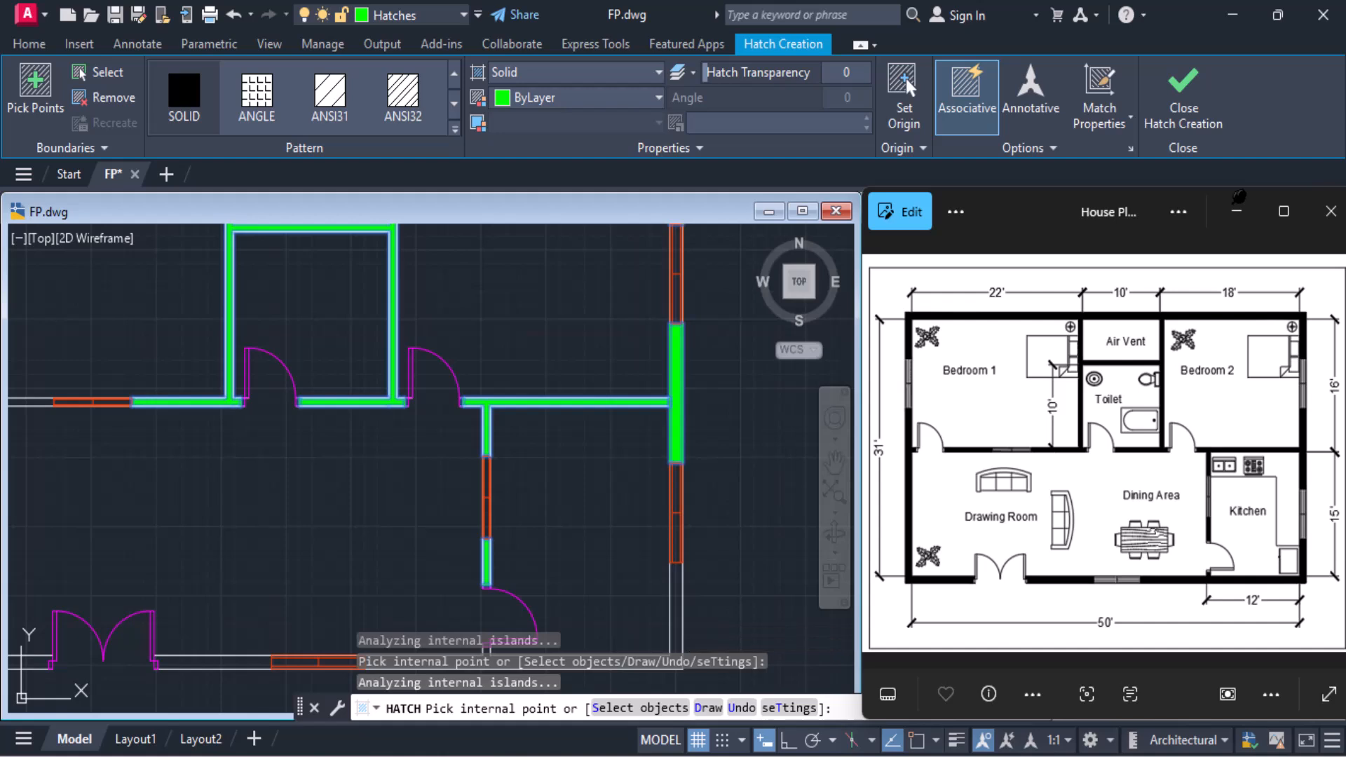
# Fill the remaining lower, left and Bedroom 1 wall segments with the solid hatch and finish hatching
pyautogui.scroll(-3, 606, 626)
pyautogui.scroll(1, 622, 502)
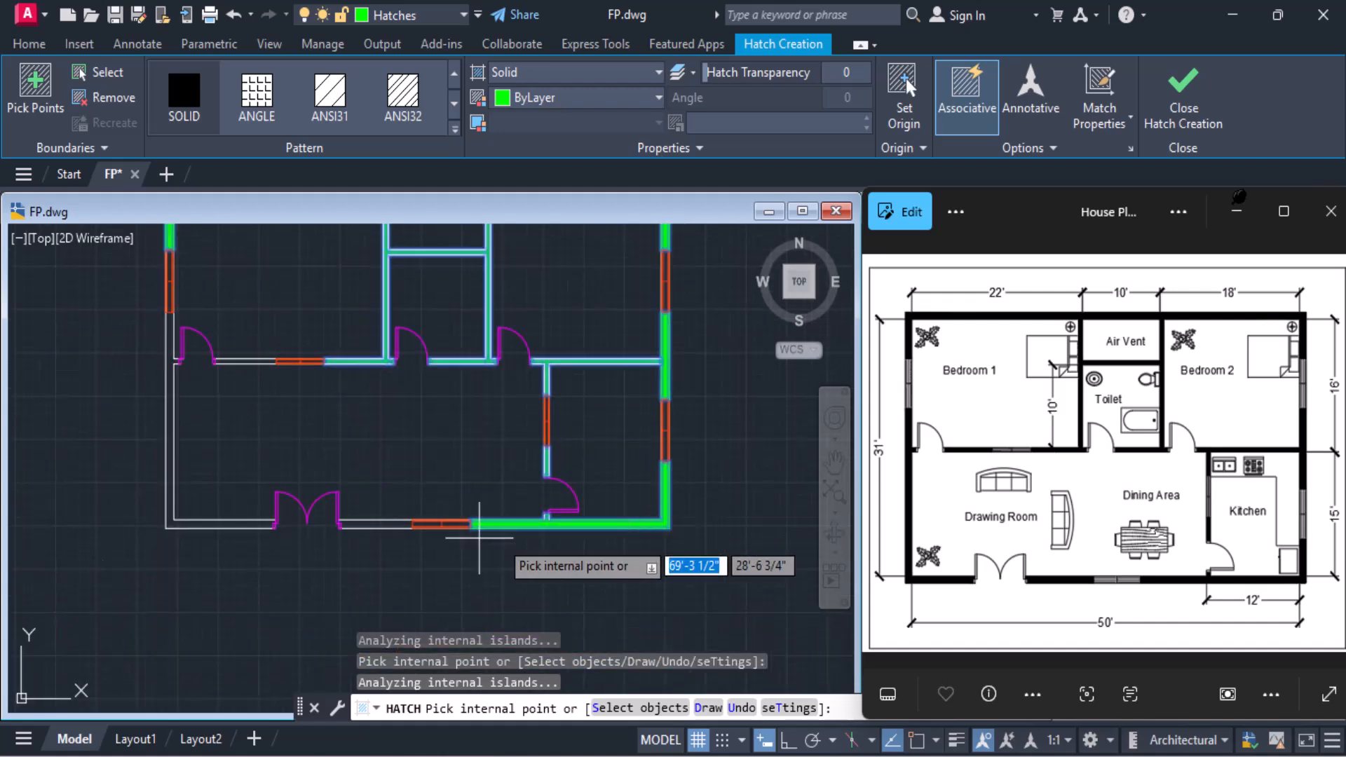
pyautogui.click(367, 522)
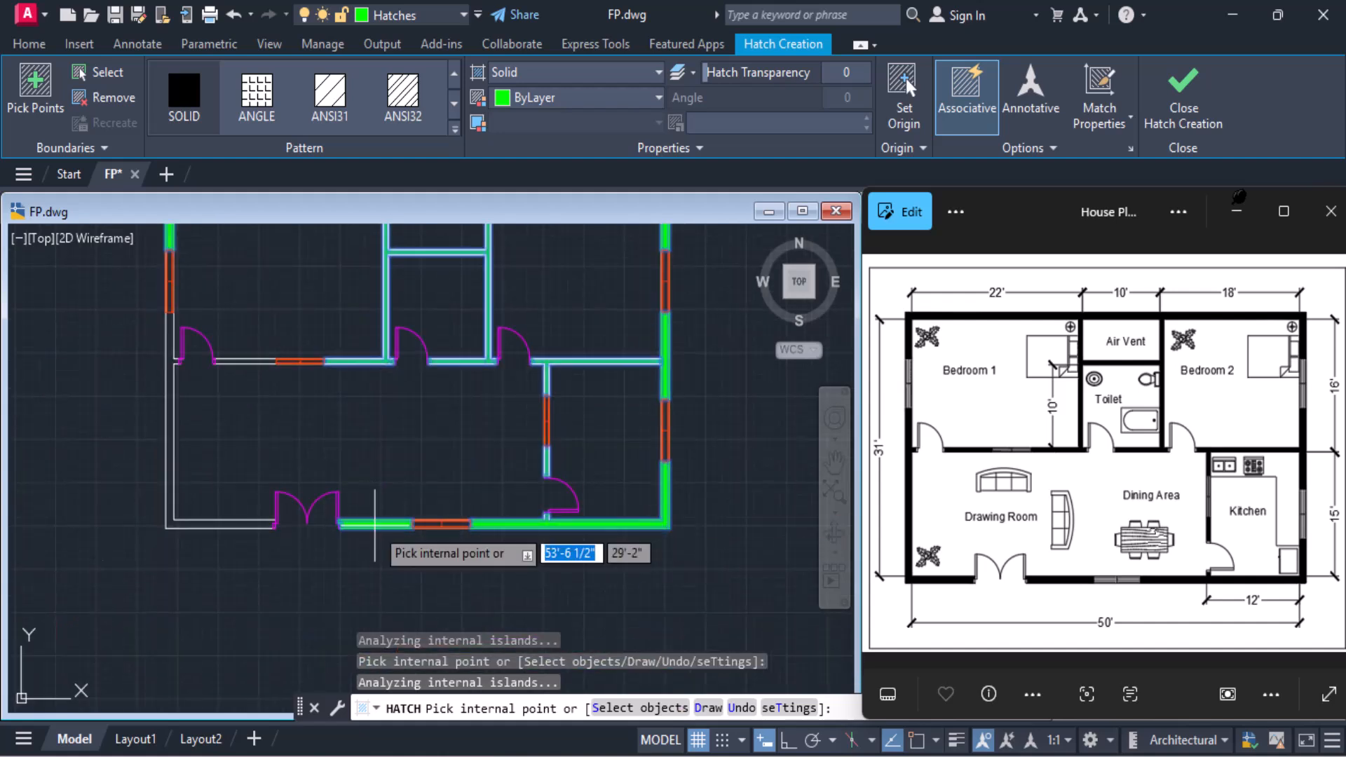
pyautogui.scroll(4, 231, 359)
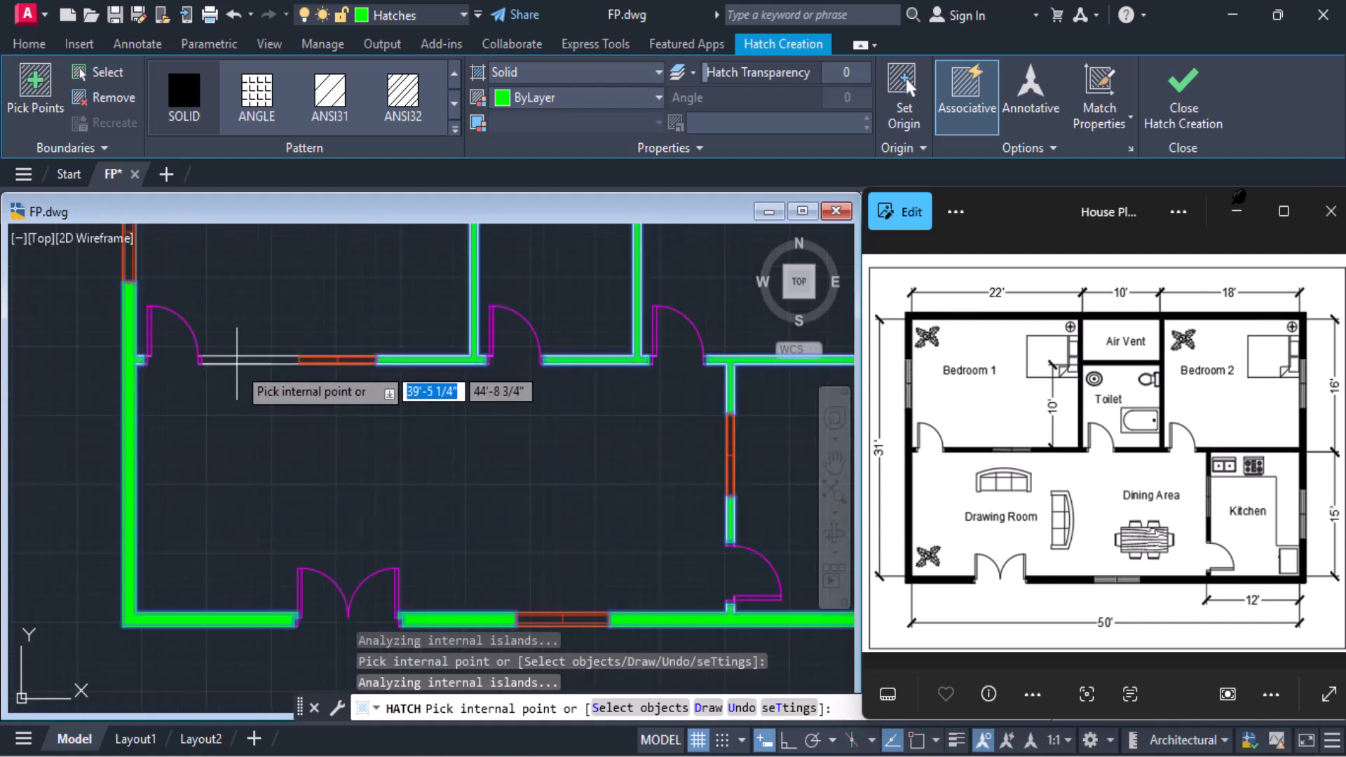
pyautogui.scroll(-4, 237, 365)
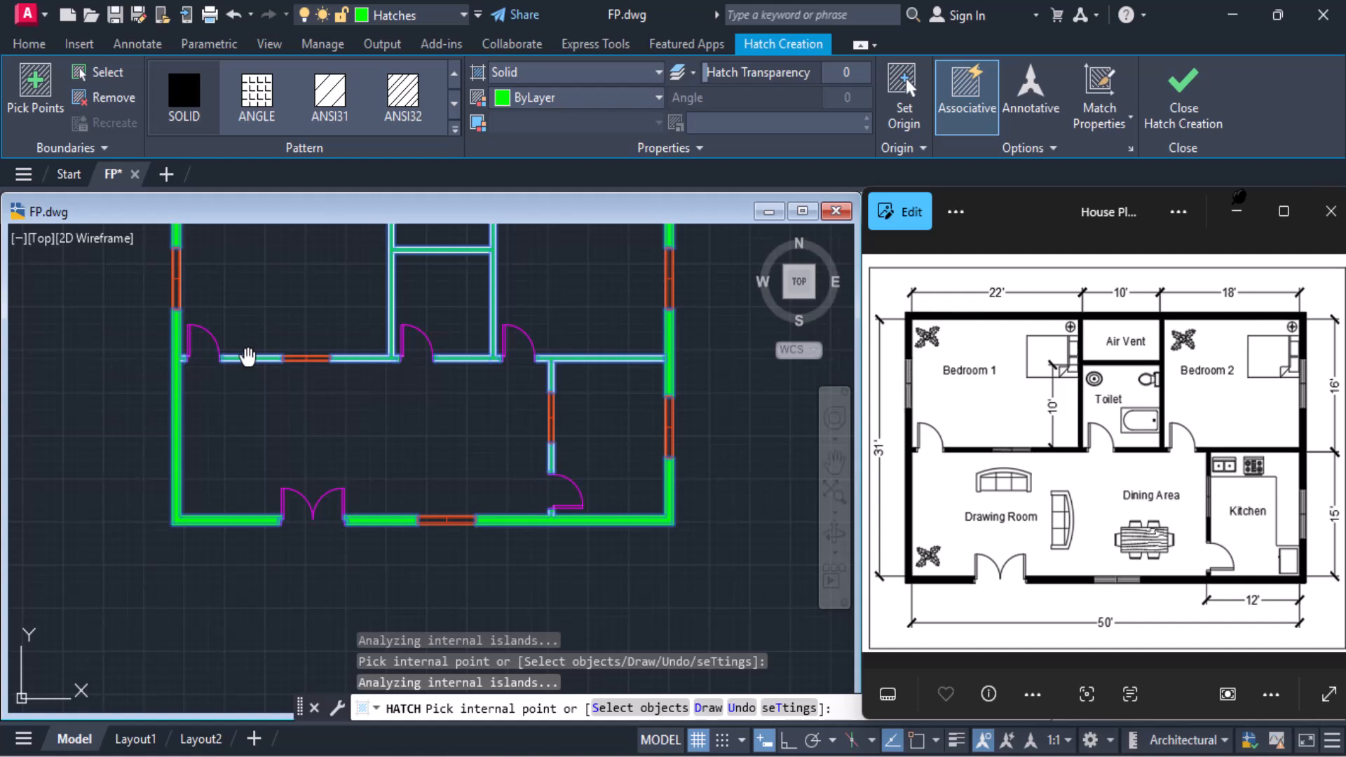
pyautogui.moveTo(247, 358); pyautogui.dragTo(261, 490, button='middle')
pyautogui.click(1199, 123)
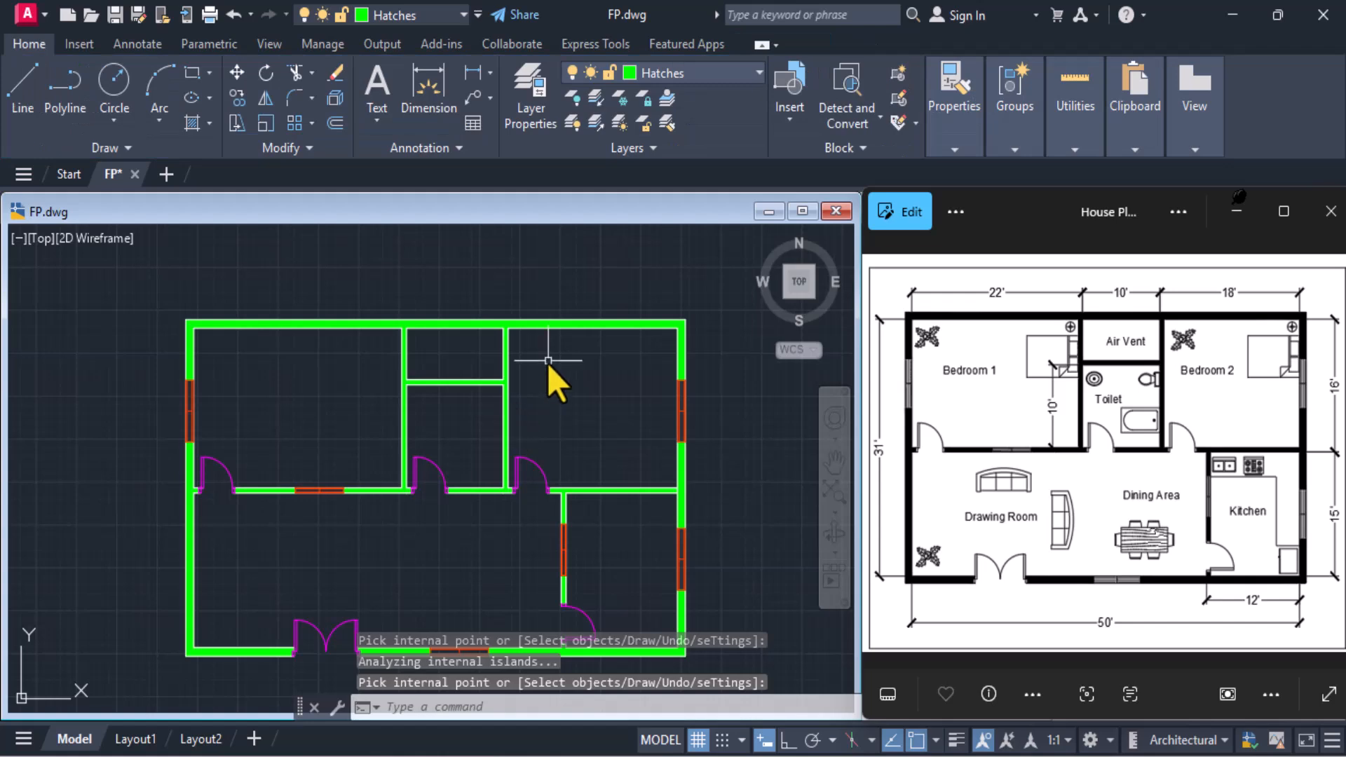
# Open DesignCenter with the ADCENTER command
pyautogui.moveTo(436, 516); pyautogui.dragTo(435, 480, button='middle')
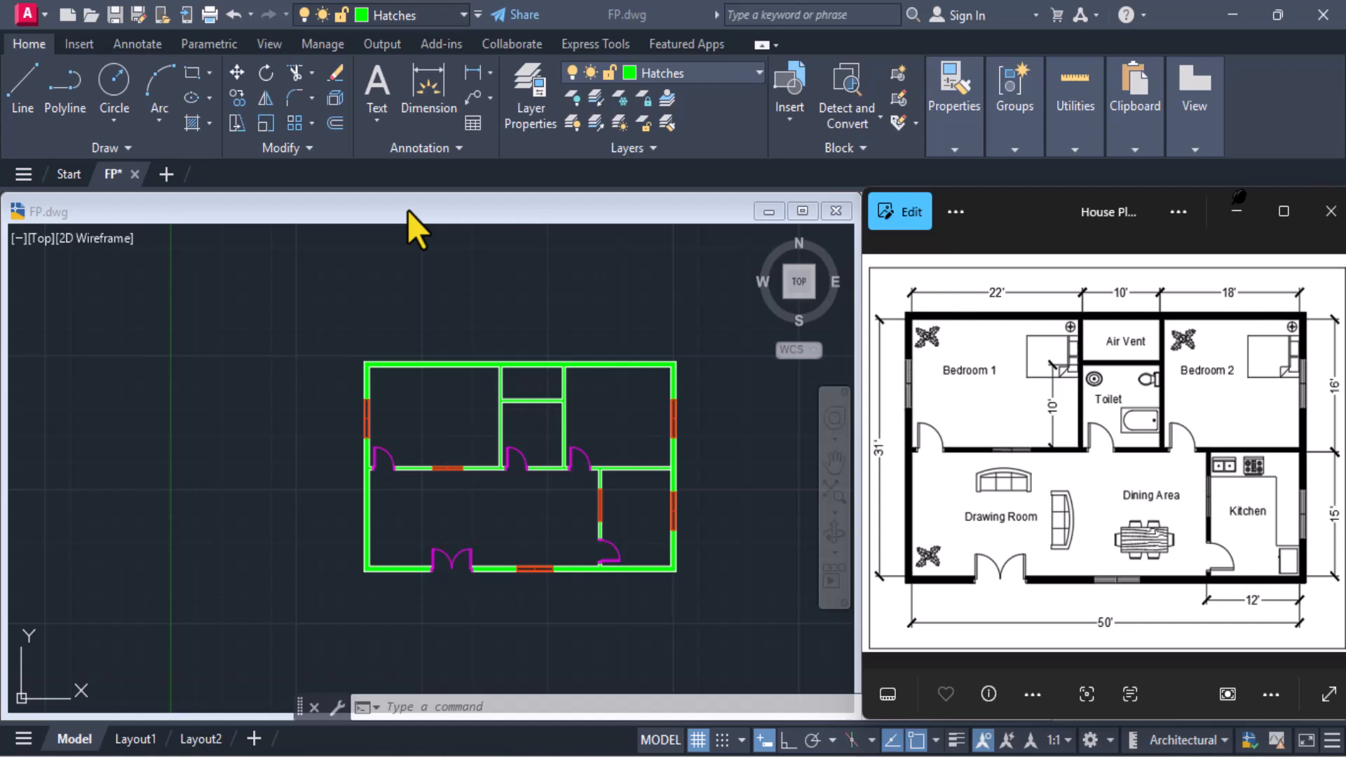
pyautogui.click(429, 708)
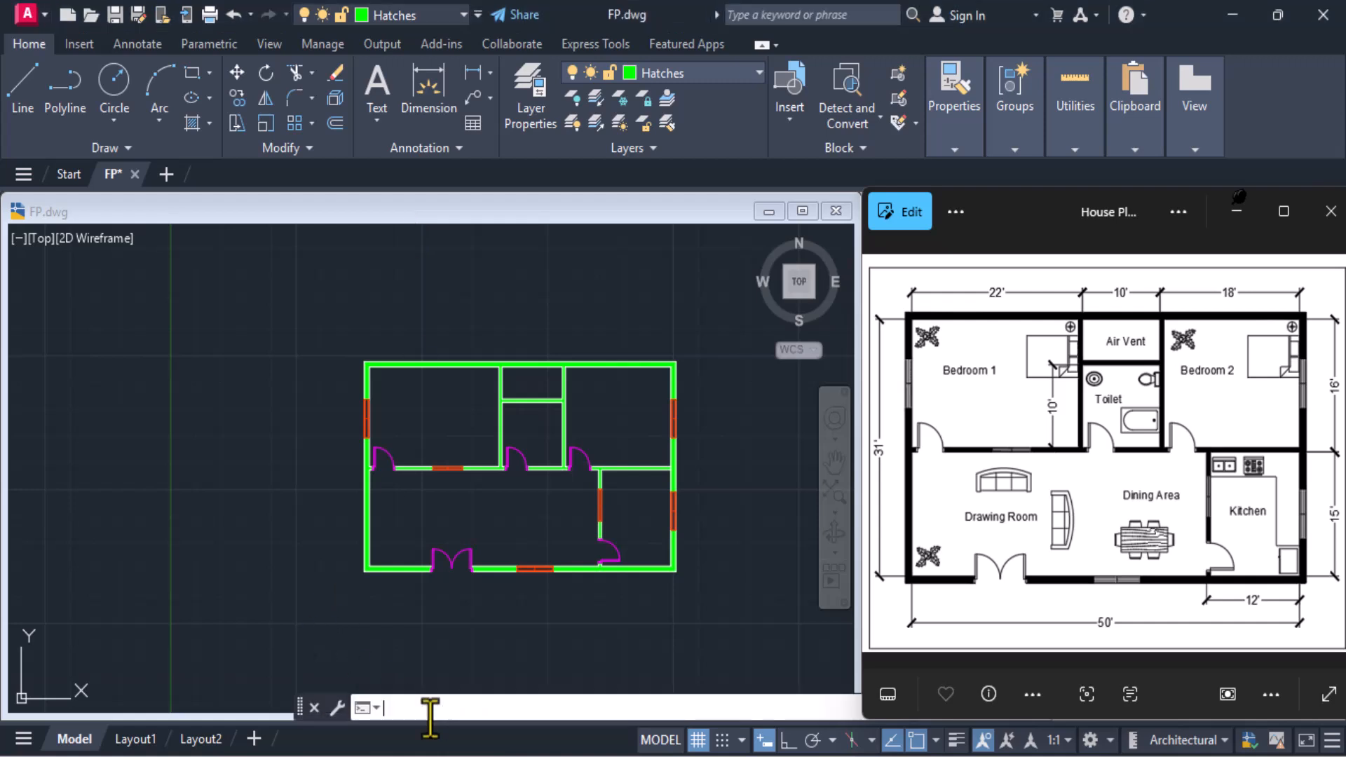
pyautogui.write('adcente')
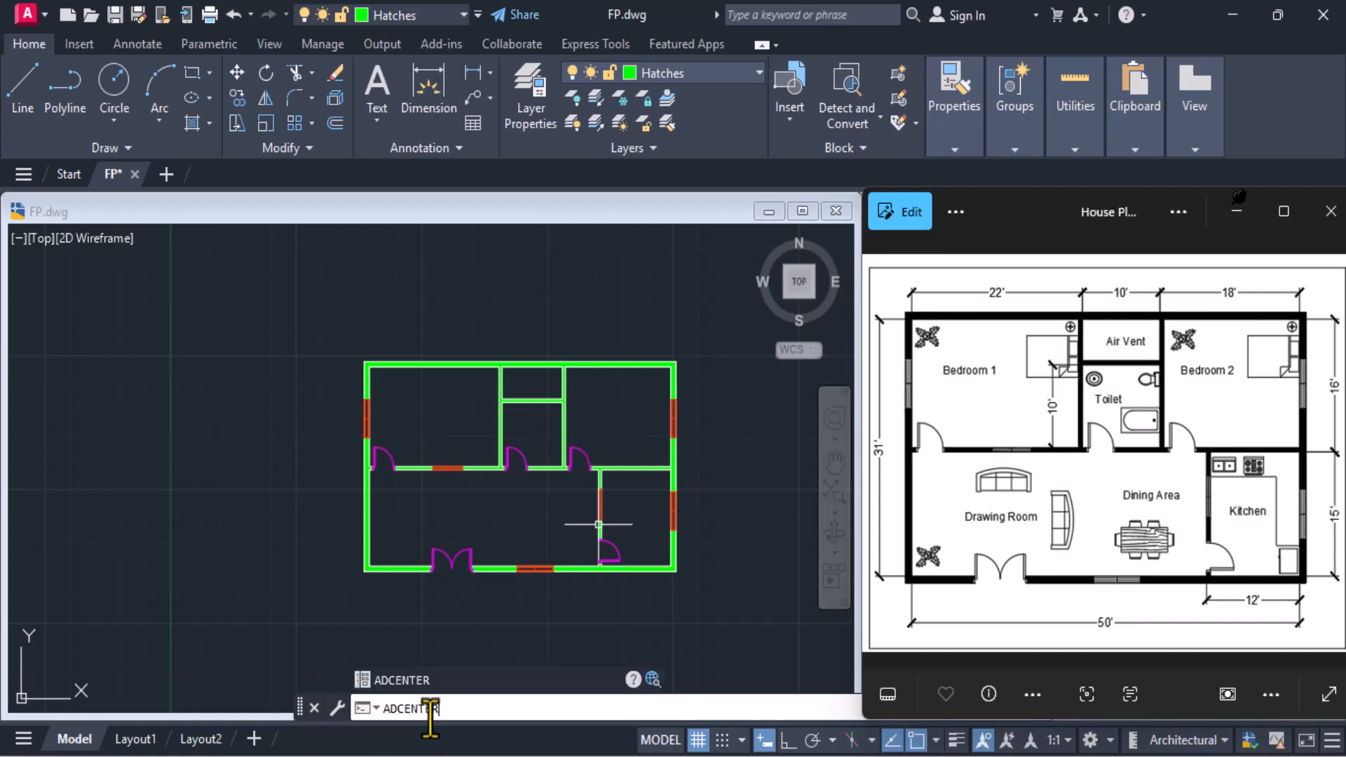
pyautogui.write('r')
pyautogui.press('Return')
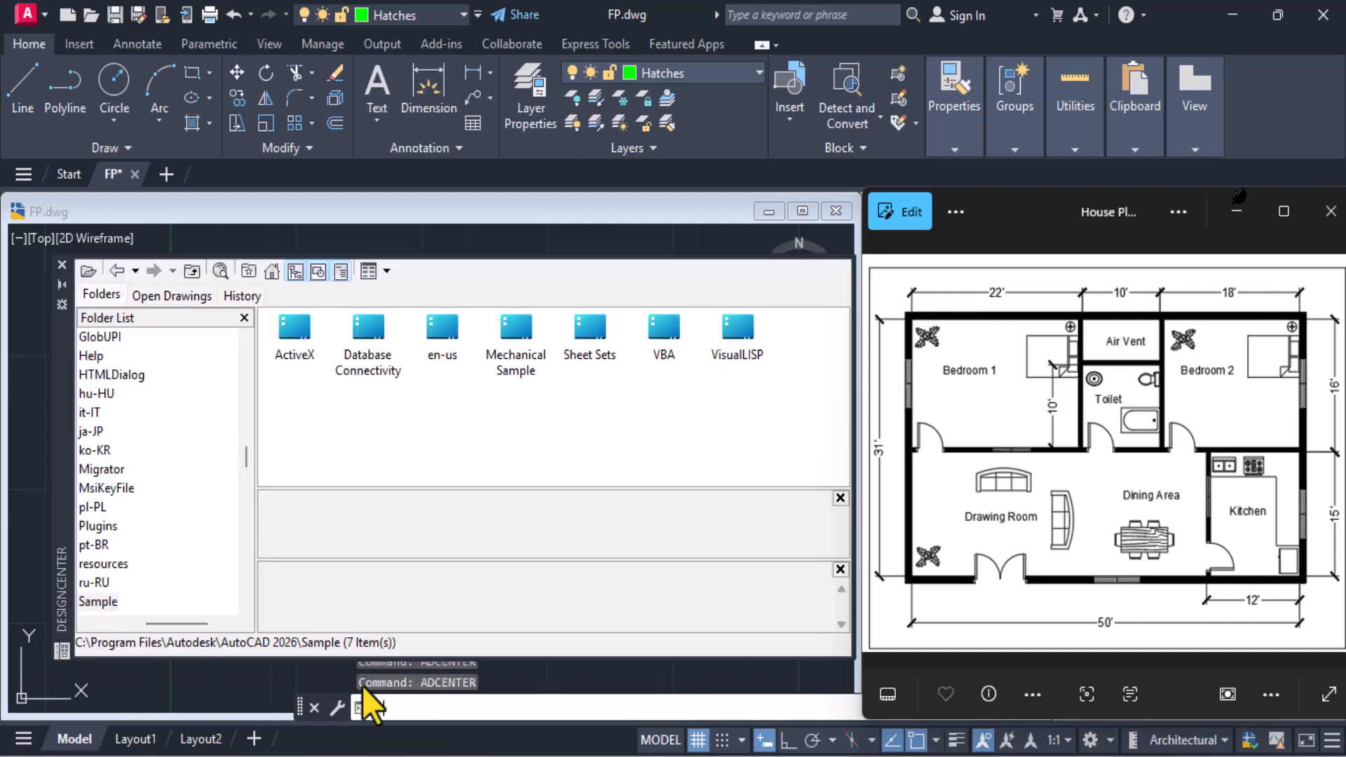
# Open the Blocks of Home - Space Planner.dwg from the en-us DesignCenter sample folder and look through the furniture
pyautogui.doubleClick(445, 327)
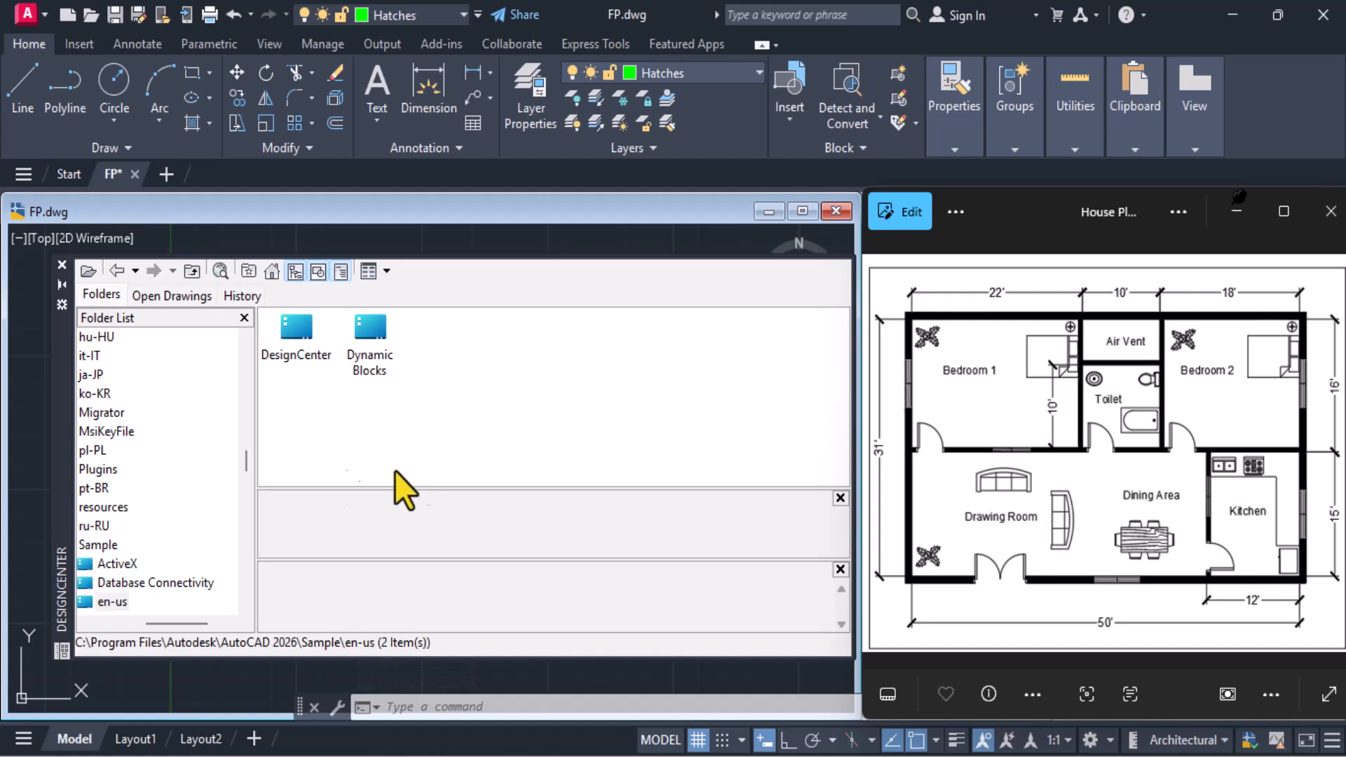
pyautogui.doubleClick(303, 331)
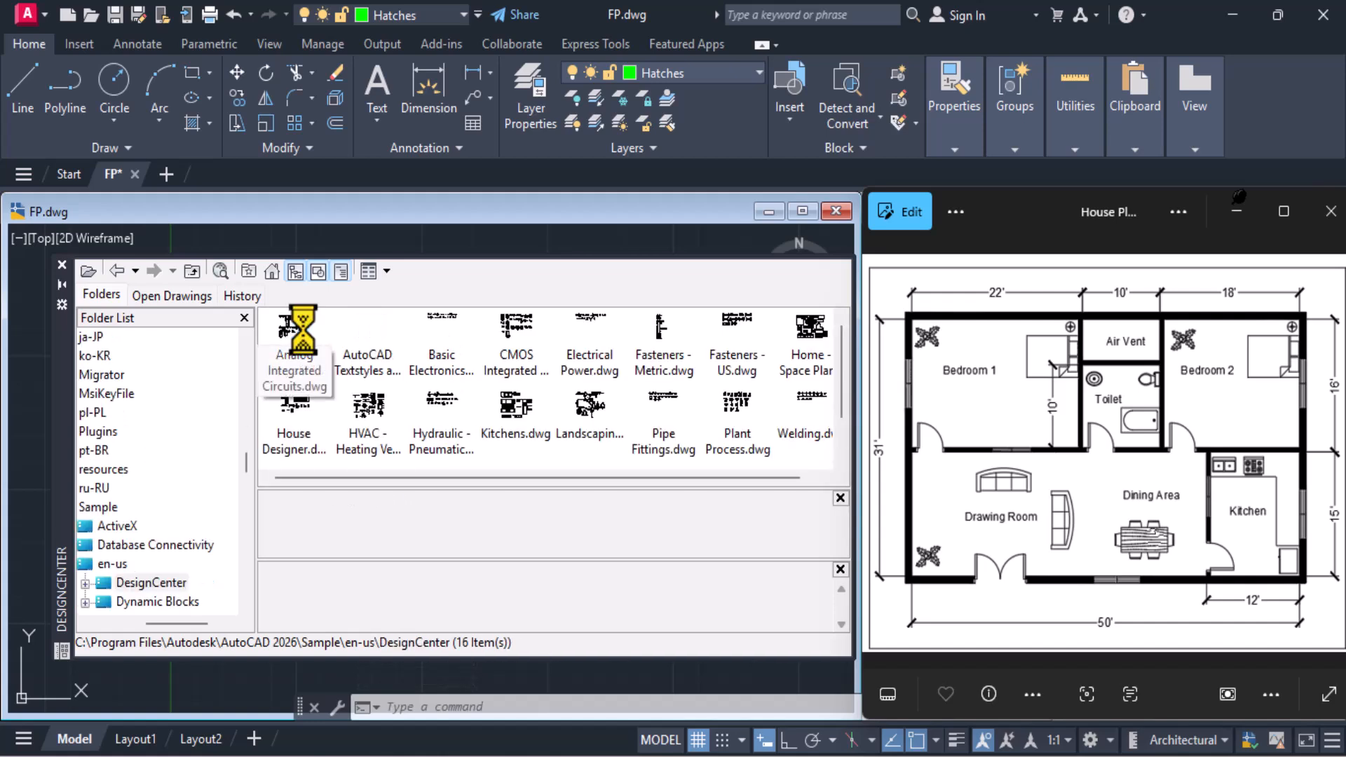
pyautogui.doubleClick(808, 342)
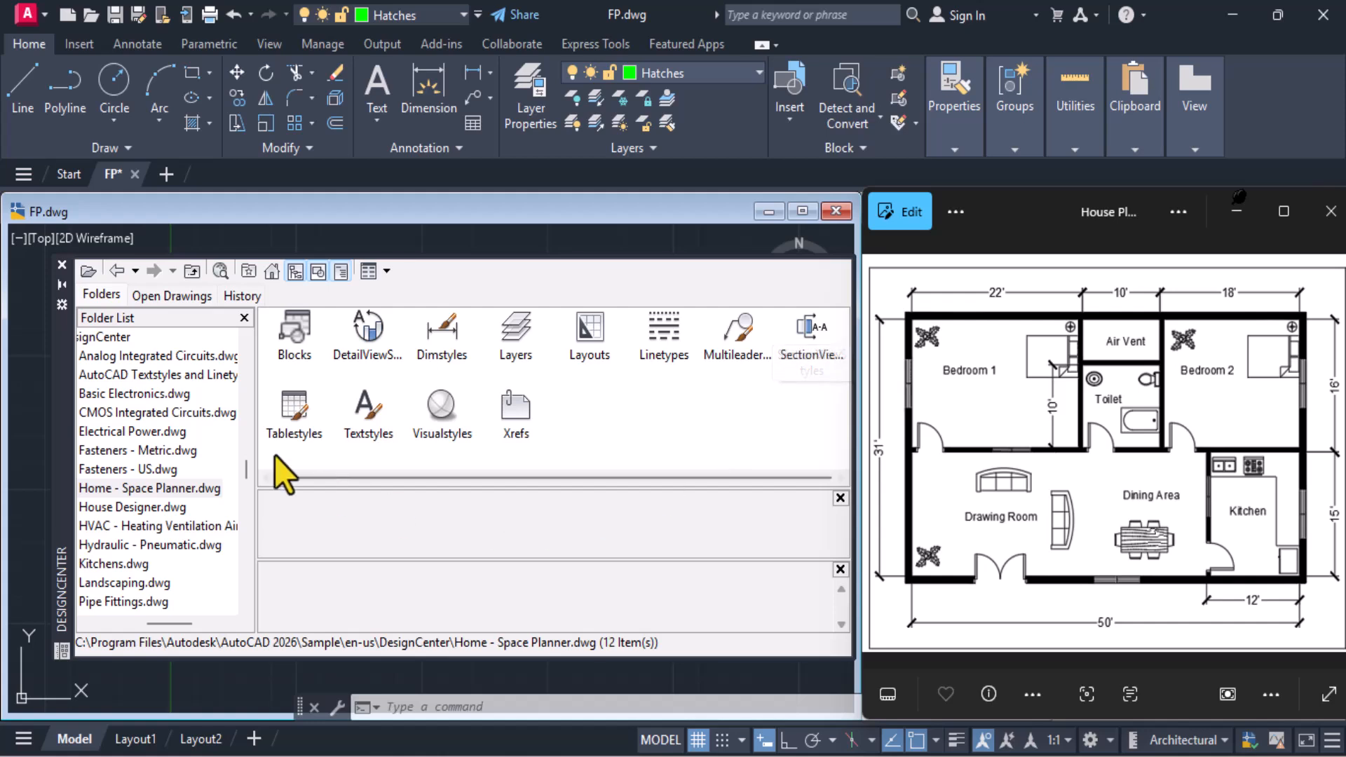
pyautogui.doubleClick(293, 352)
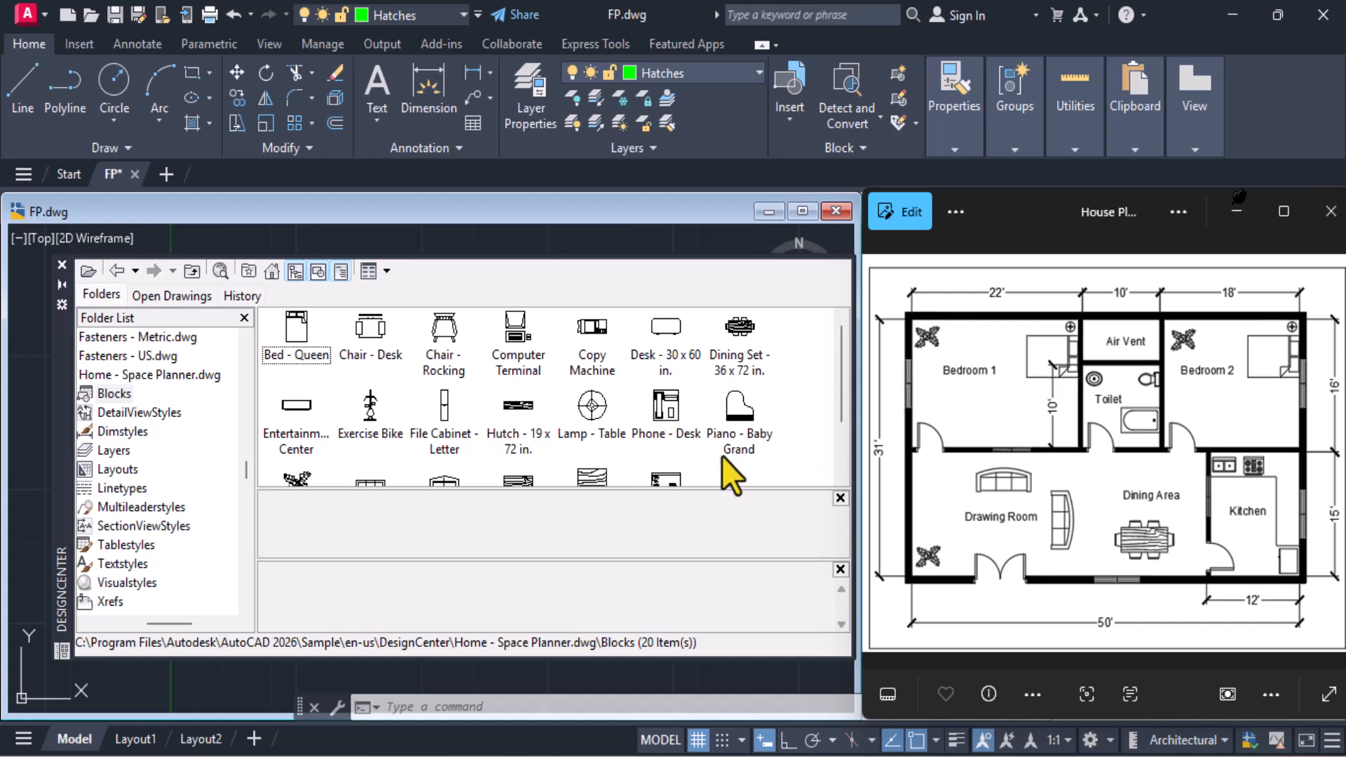
pyautogui.scroll(-3, 660, 443)
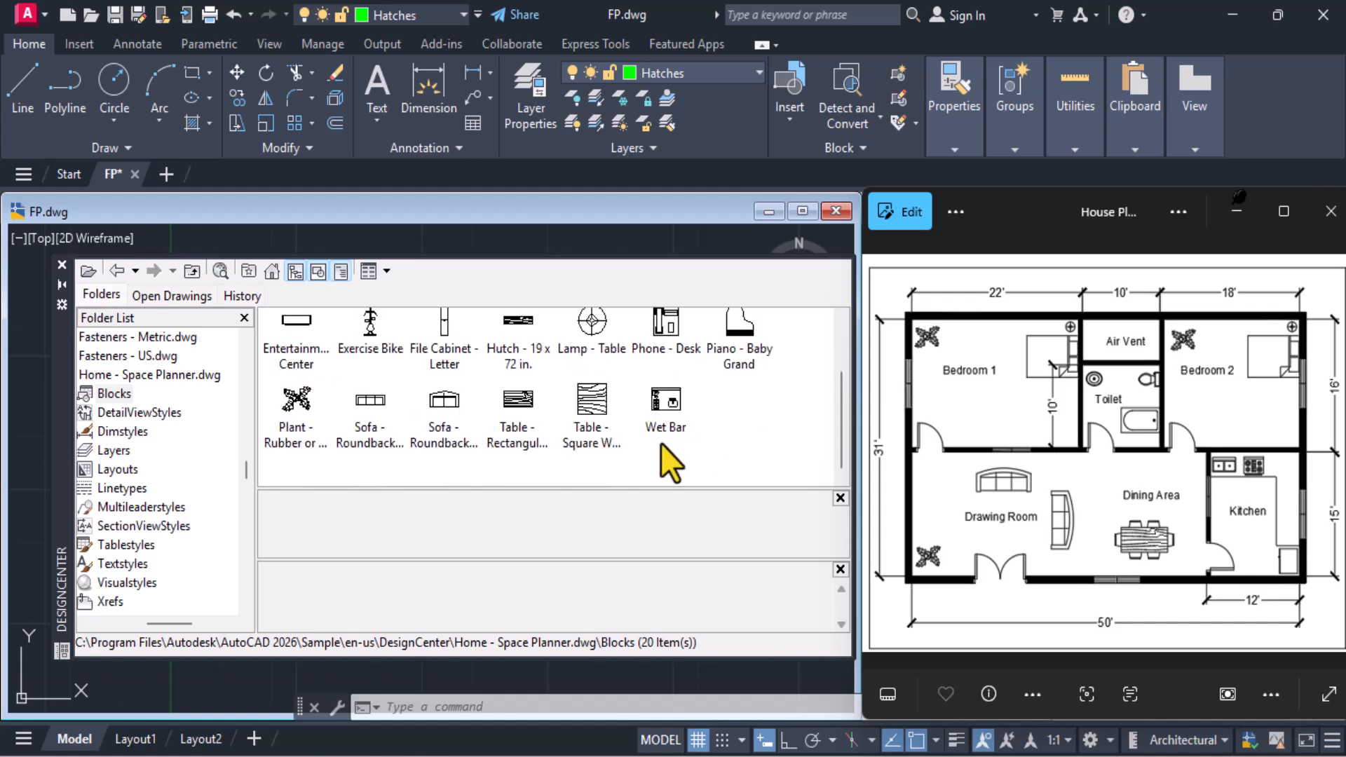
pyautogui.scroll(3, 660, 443)
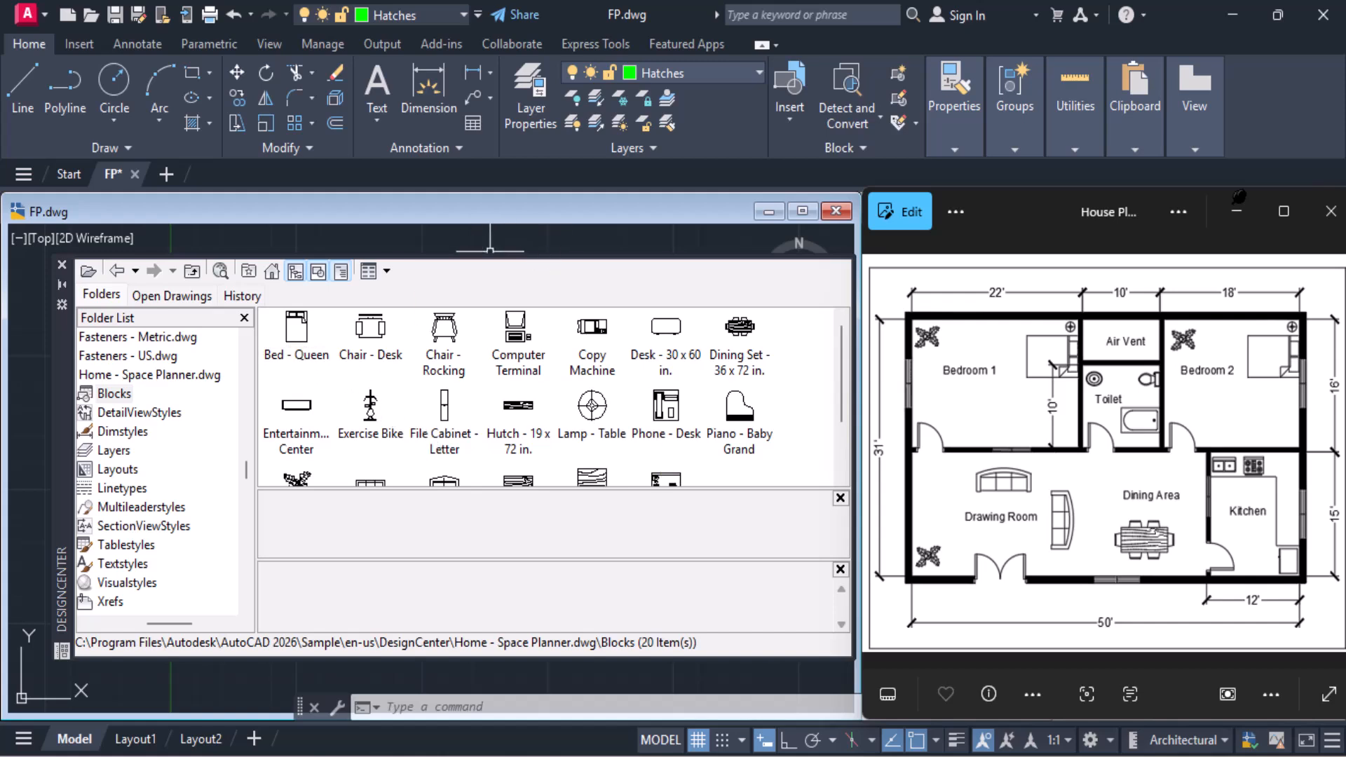
# Move the DesignCenter palette off the drawing and insert the Bed - Queen block in the empty space left of the plan
pyautogui.moveTo(60, 375)
pyautogui.mouseDown()
pyautogui.moveTo(353, 333)
pyautogui.moveTo(462, 333)
pyautogui.mouseUp()
pyautogui.click(703, 286)
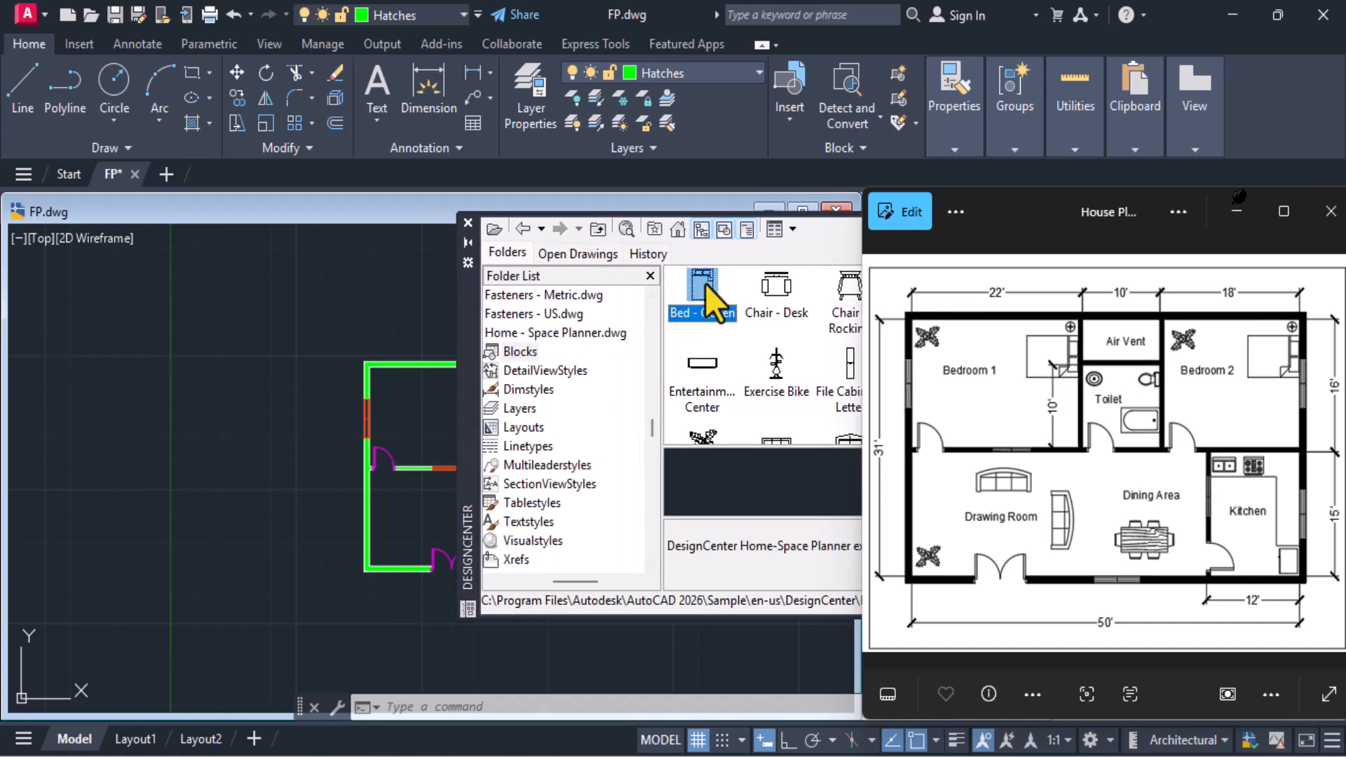
pyautogui.moveTo(198, 373); pyautogui.dragTo(198, 373)
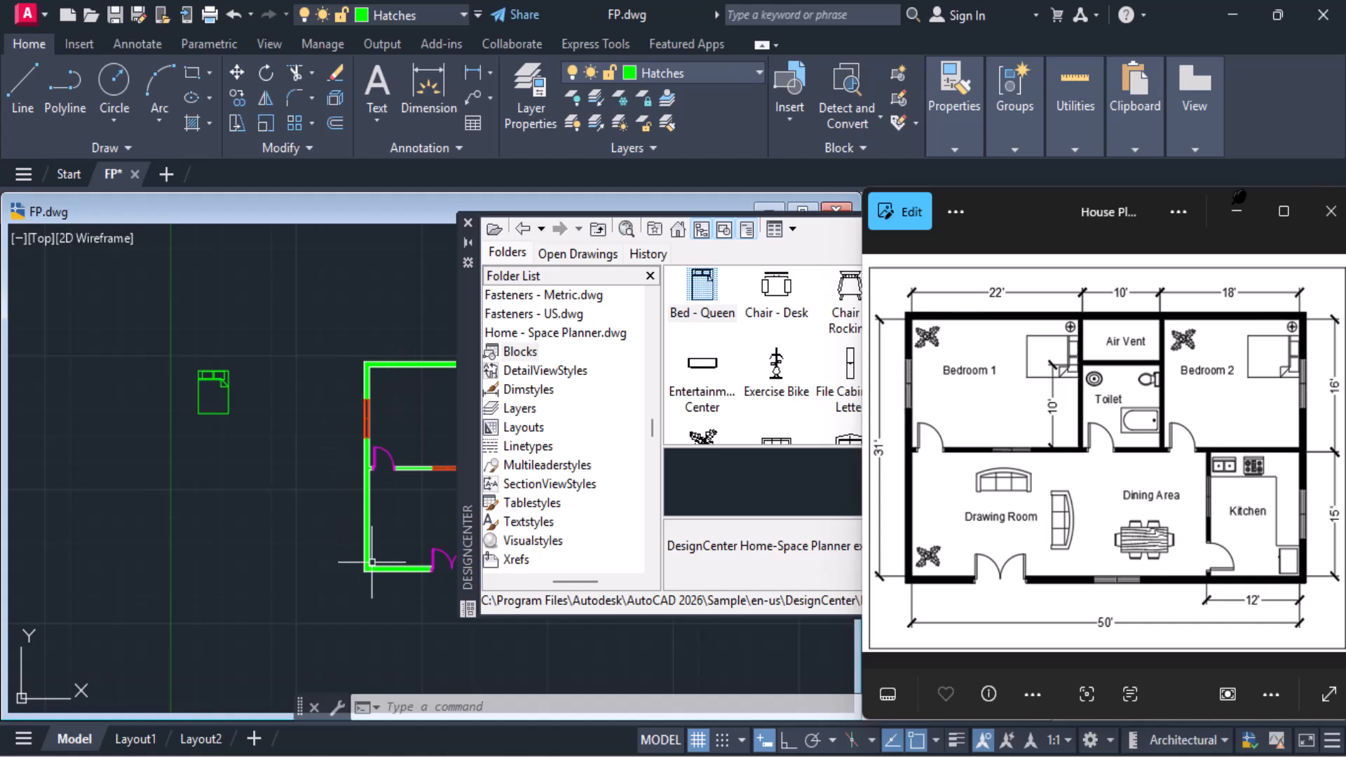
# Make layer 0 current and move the inserted bed block from the Hatches layer to layer 0
pyautogui.click(721, 74)
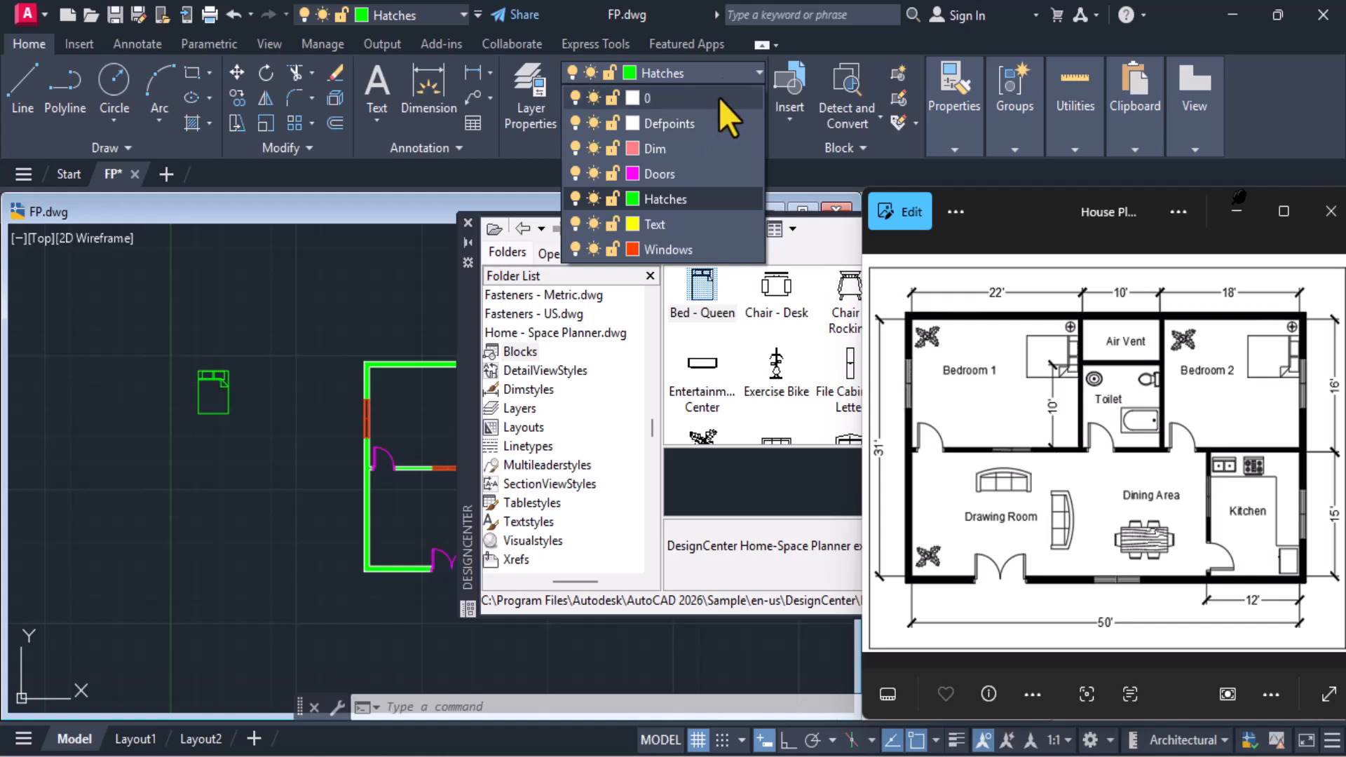
pyautogui.click(718, 99)
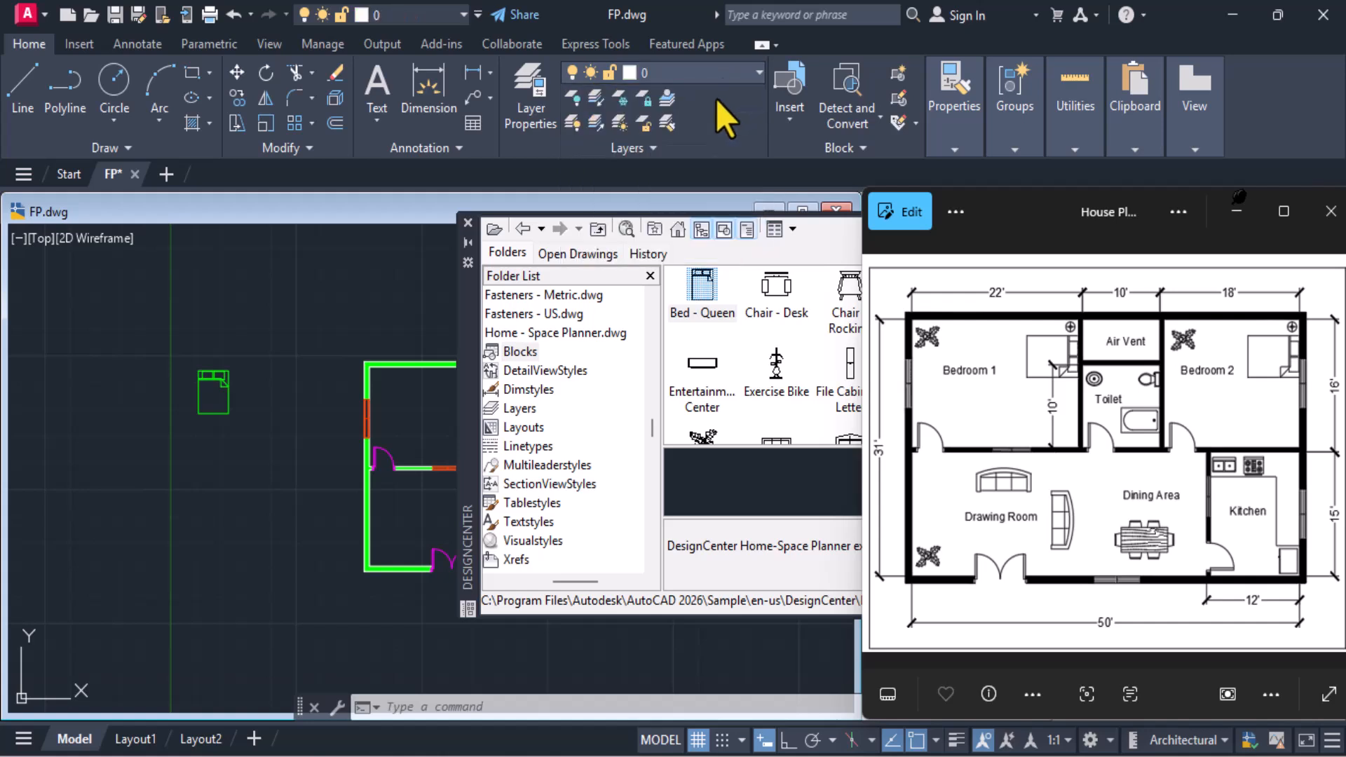
pyautogui.click(217, 387)
pyautogui.click(685, 74)
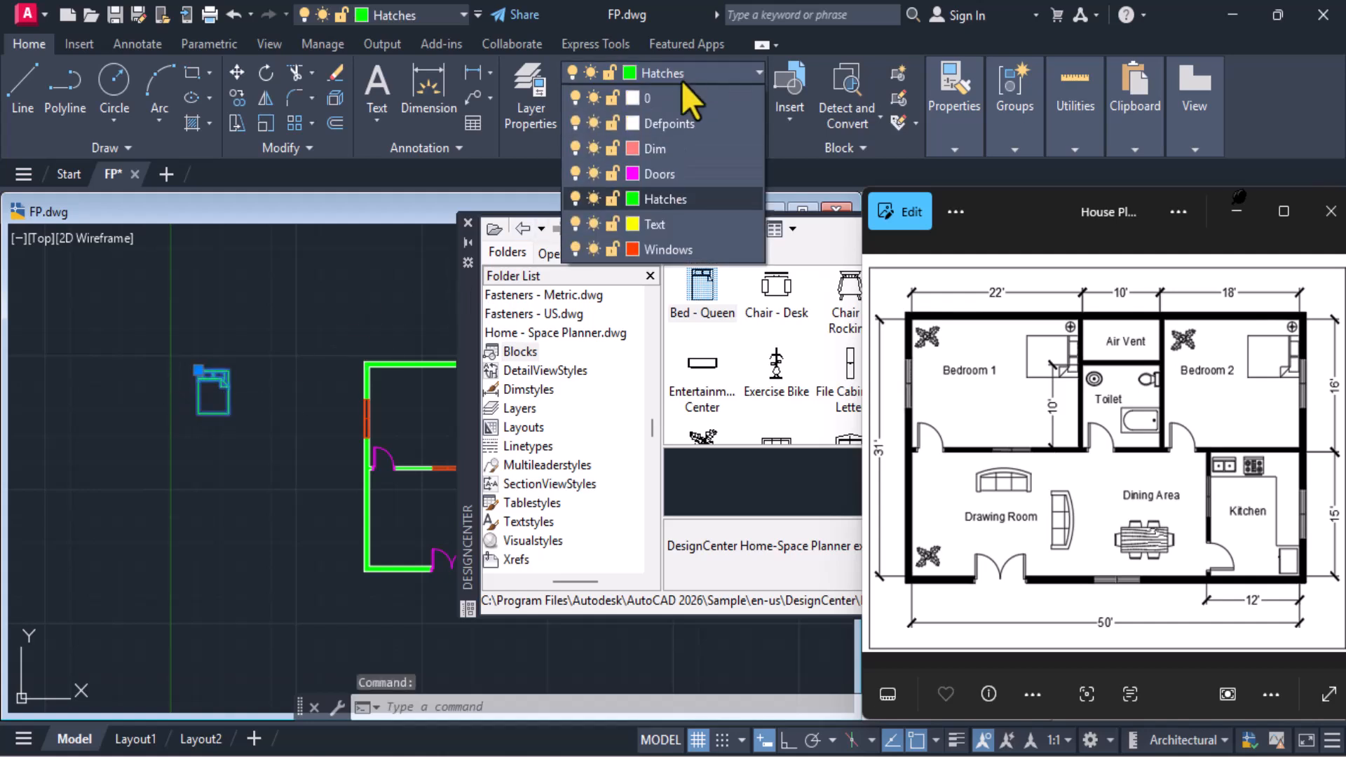
pyautogui.click(685, 102)
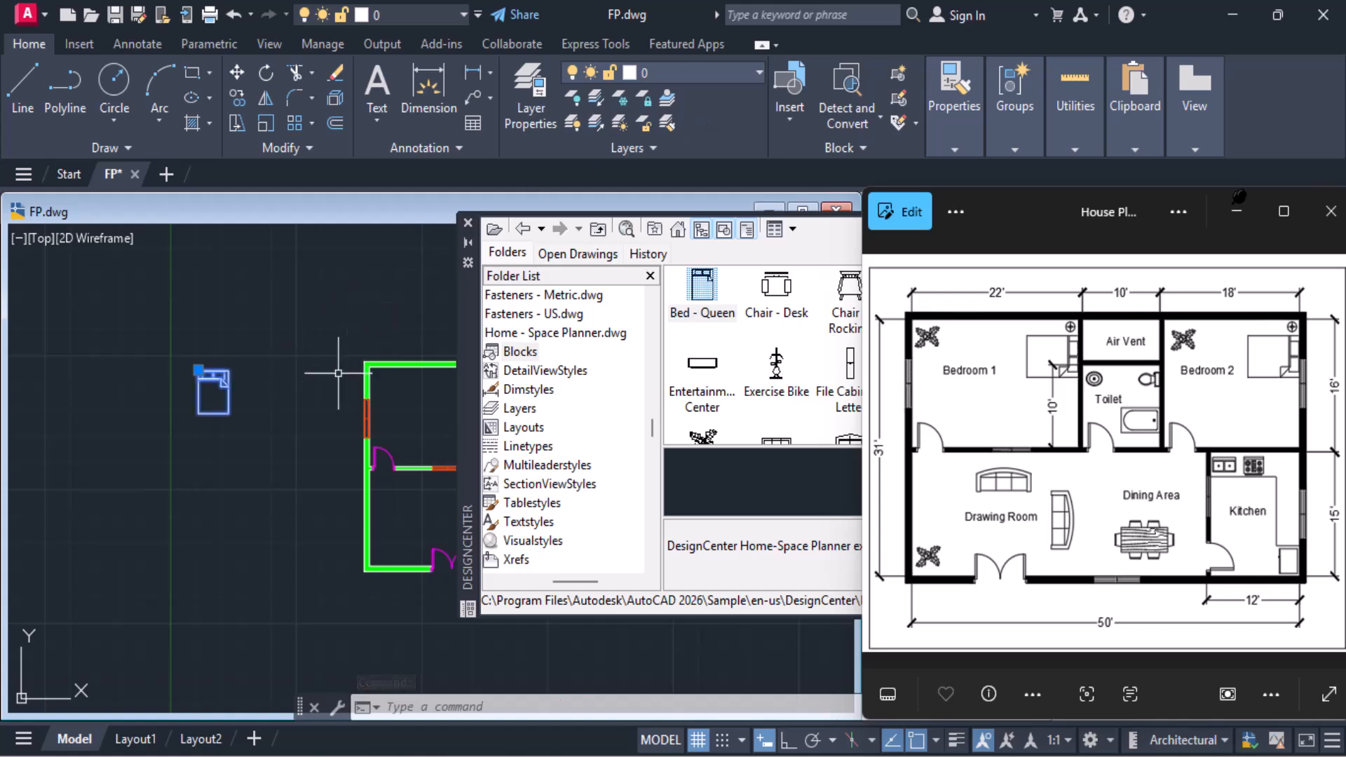
pyautogui.press('Escape')
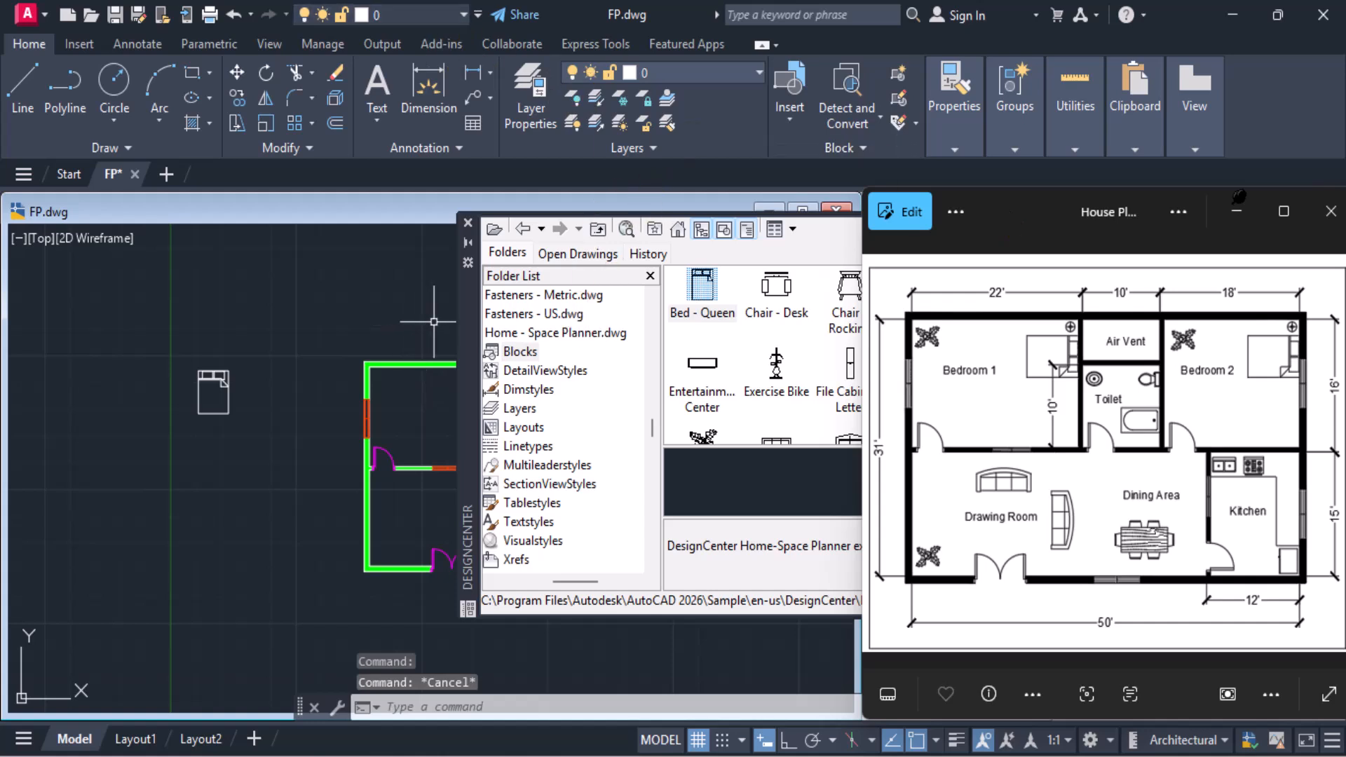
# Move the DesignCenter palette further over so more furniture blocks show beside the floor plan
pyautogui.moveTo(466, 326); pyautogui.dragTo(375, 319)
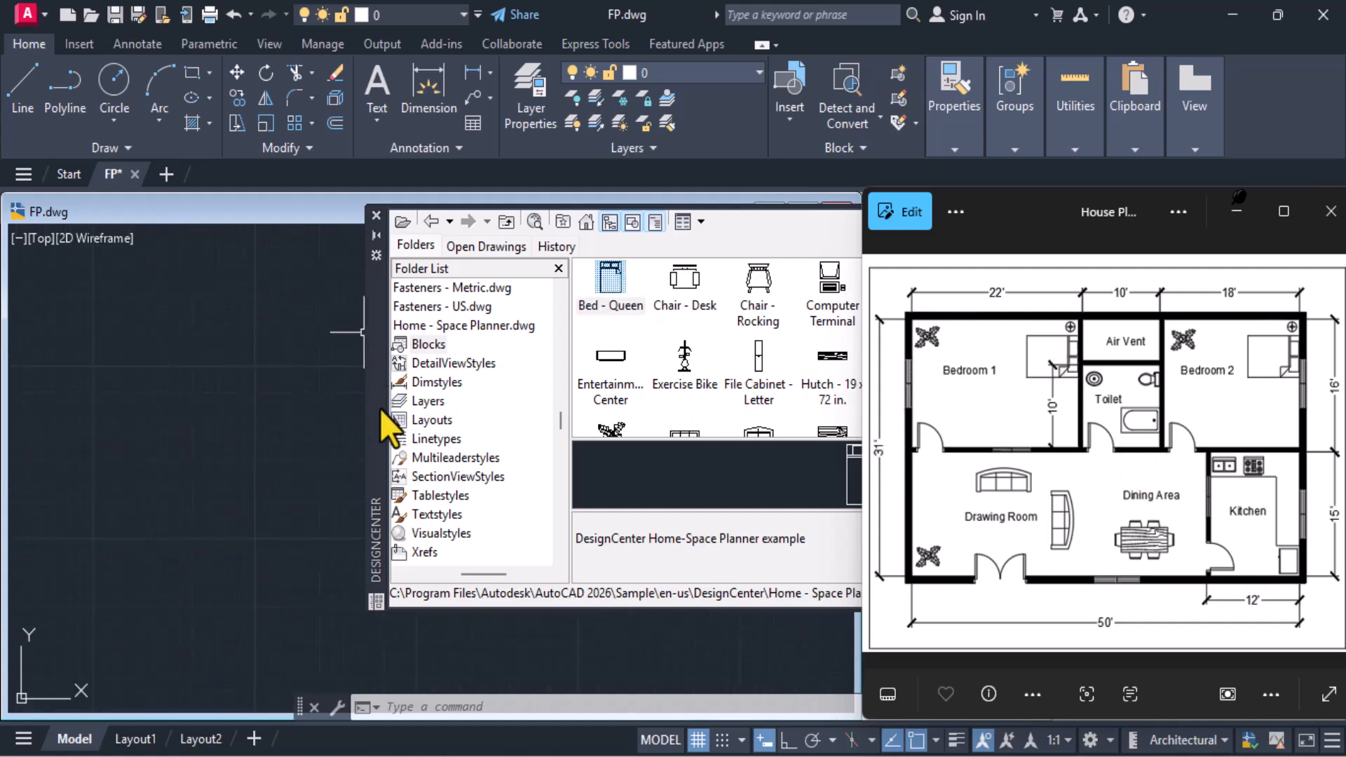
pyautogui.click(195, 462)
pyautogui.moveTo(195, 462); pyautogui.dragTo(3, 344, button='middle')
pyautogui.moveTo(191, 423); pyautogui.dragTo(19, 289, button='middle')
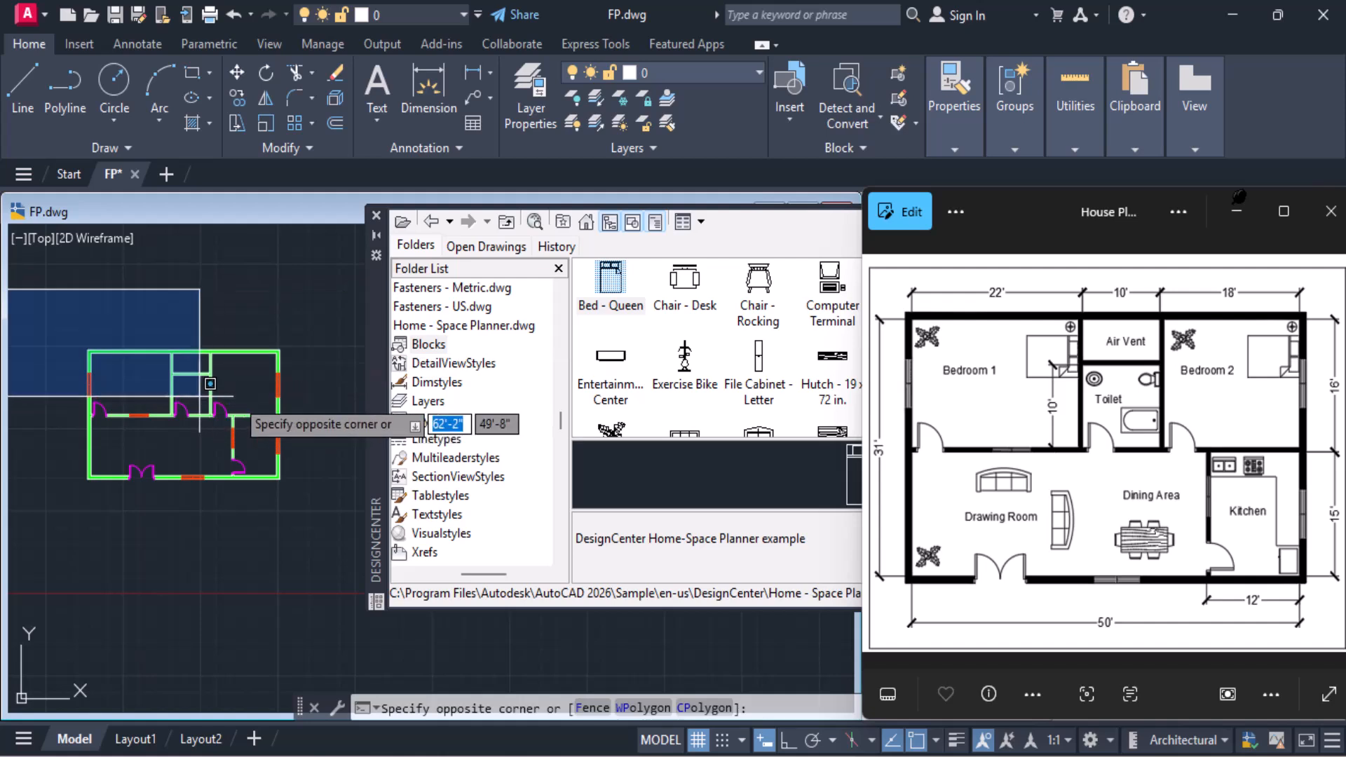
pyautogui.click(268, 388)
pyautogui.press('Escape')
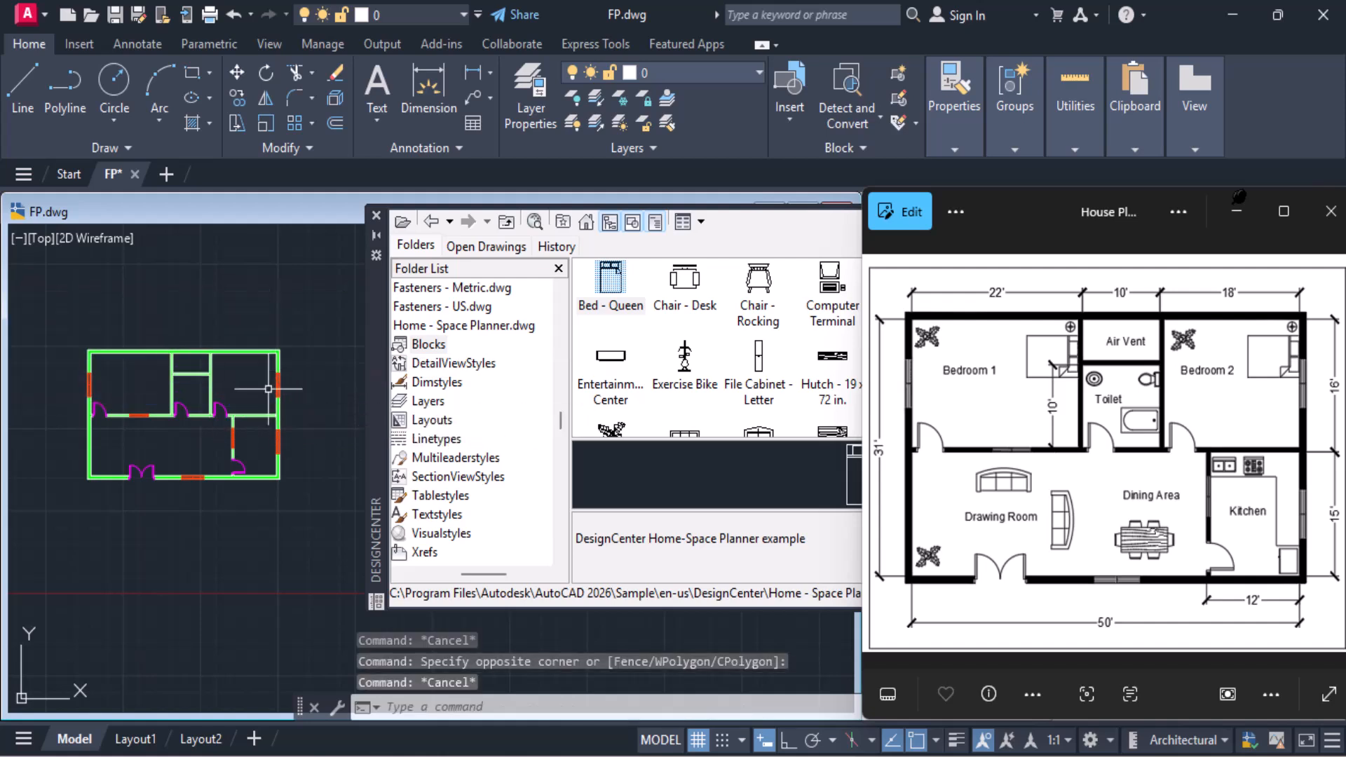
pyautogui.moveTo(161, 405); pyautogui.dragTo(204, 407, button='middle')
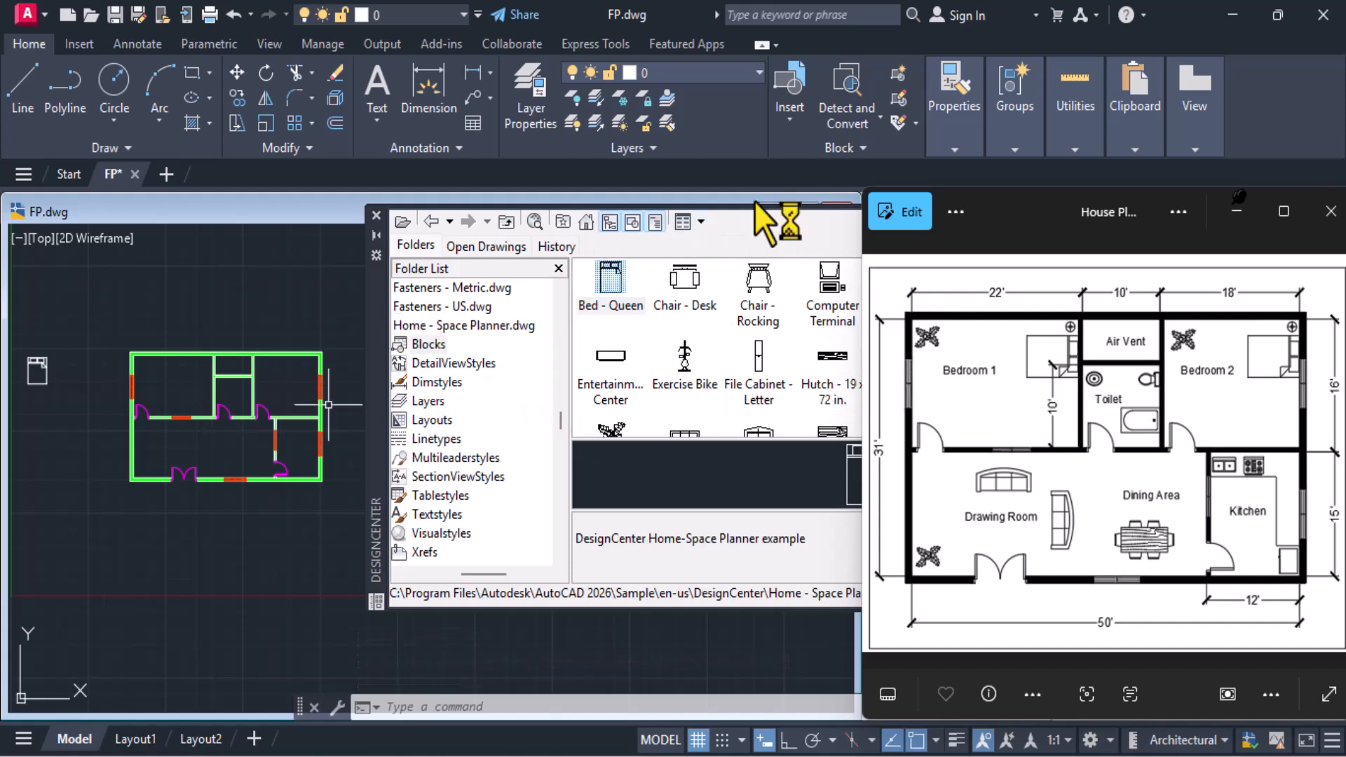
# Insert two Sofa - Roundback Loveseat 5 ft. blocks, one below the other, in the empty space between the bed and the plan
pyautogui.click(612, 429)
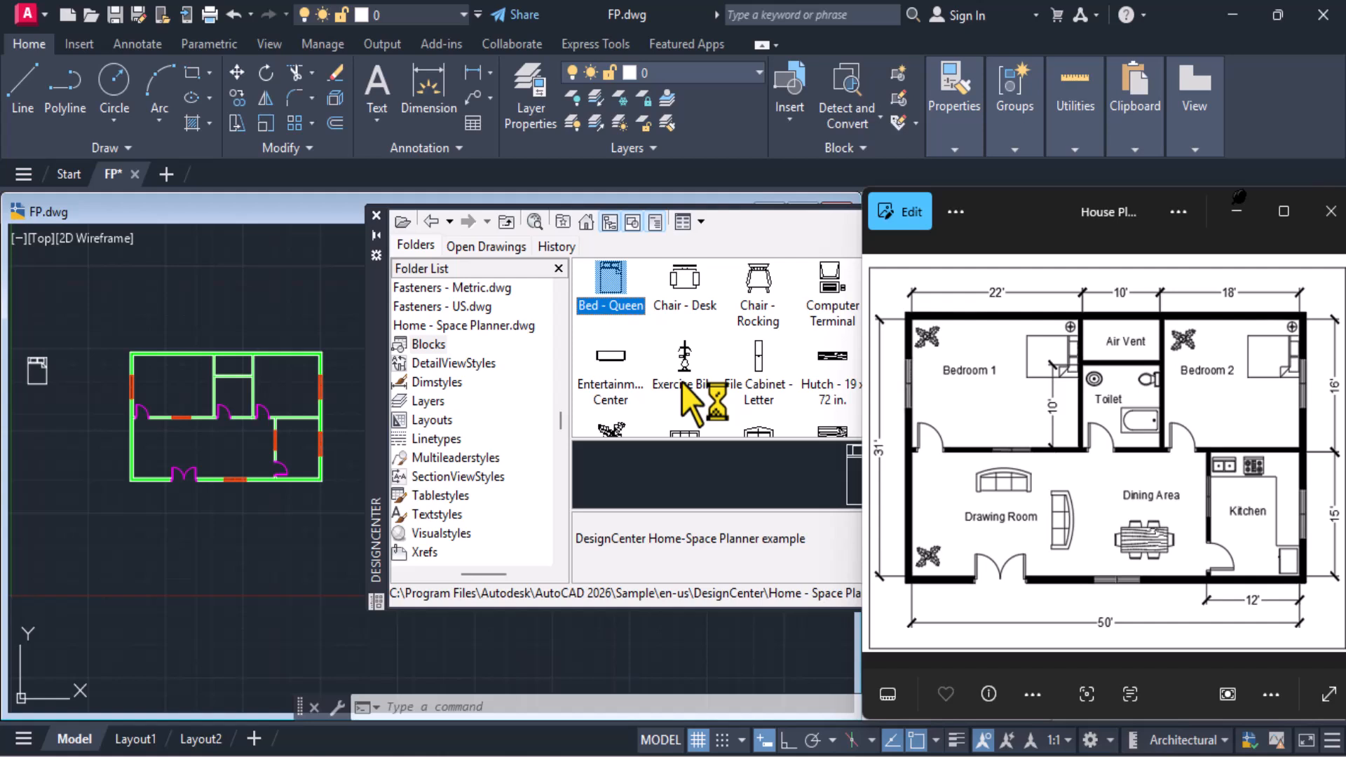
pyautogui.click(681, 381)
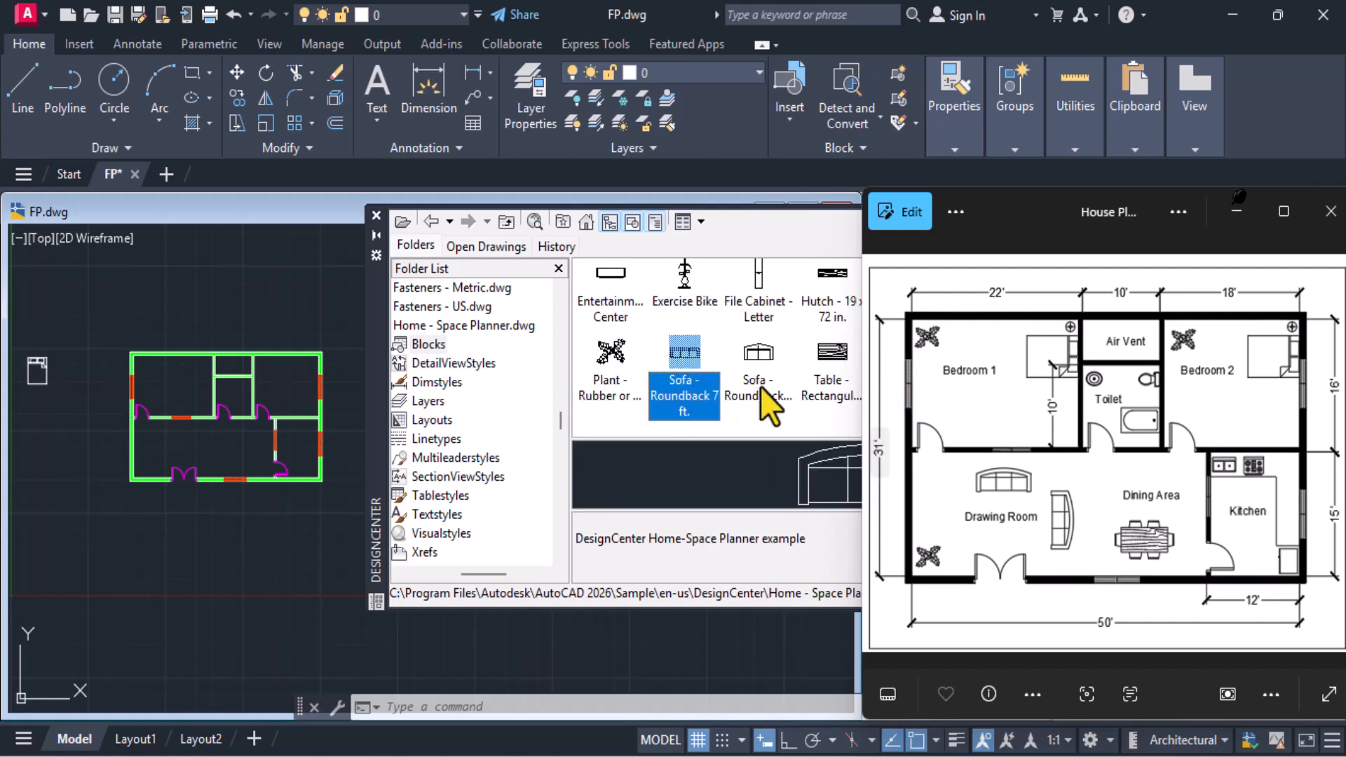
pyautogui.click(776, 367)
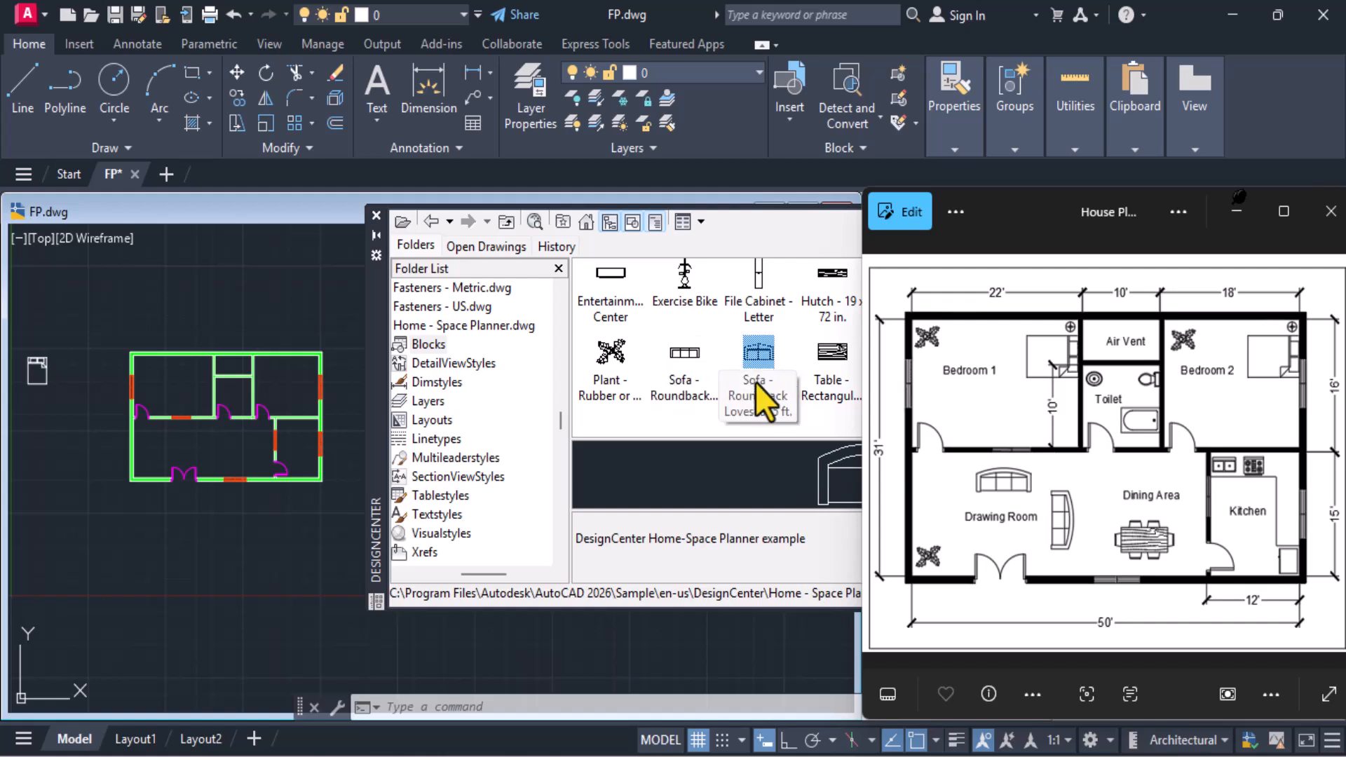
pyautogui.moveTo(452, 469)
pyautogui.mouseDown()
pyautogui.moveTo(78, 465)
pyautogui.moveTo(75, 444)
pyautogui.mouseUp()
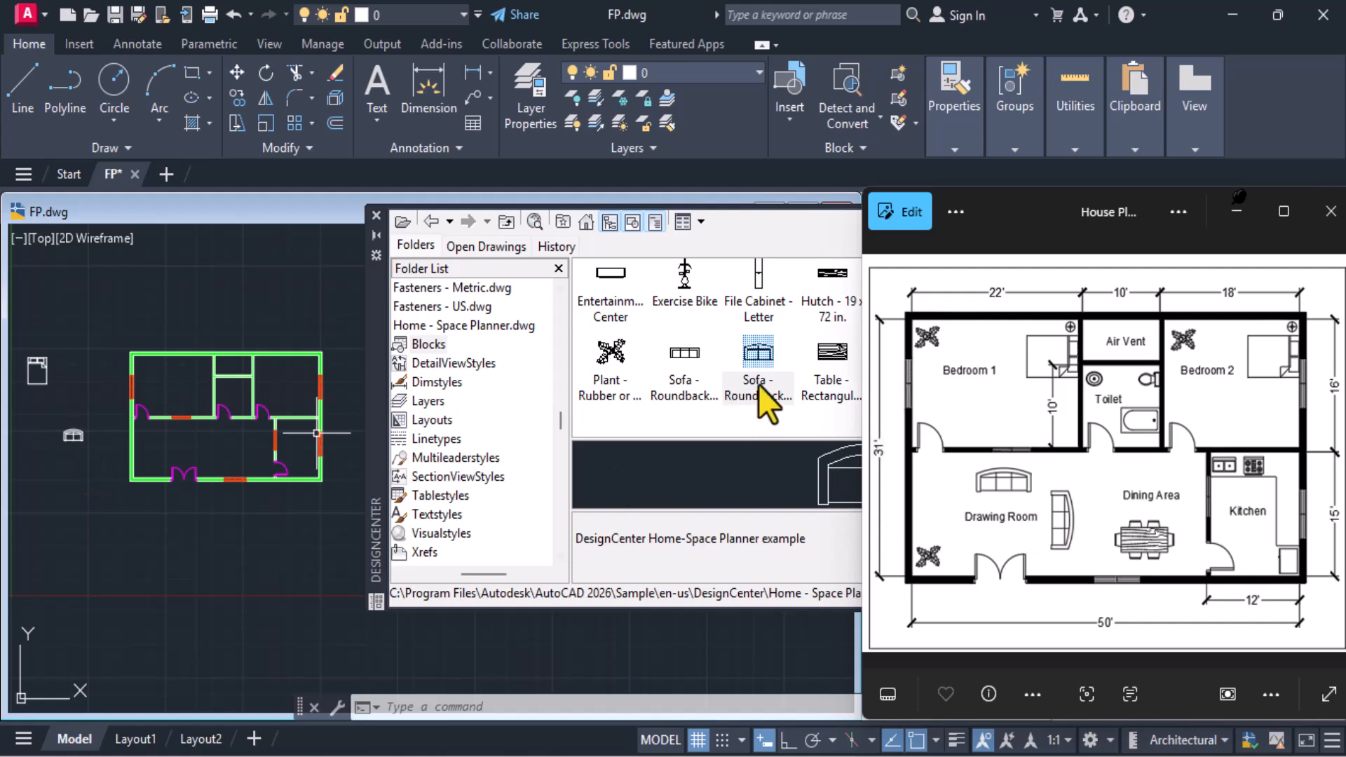
pyautogui.moveTo(69, 438); pyautogui.dragTo(74, 479)
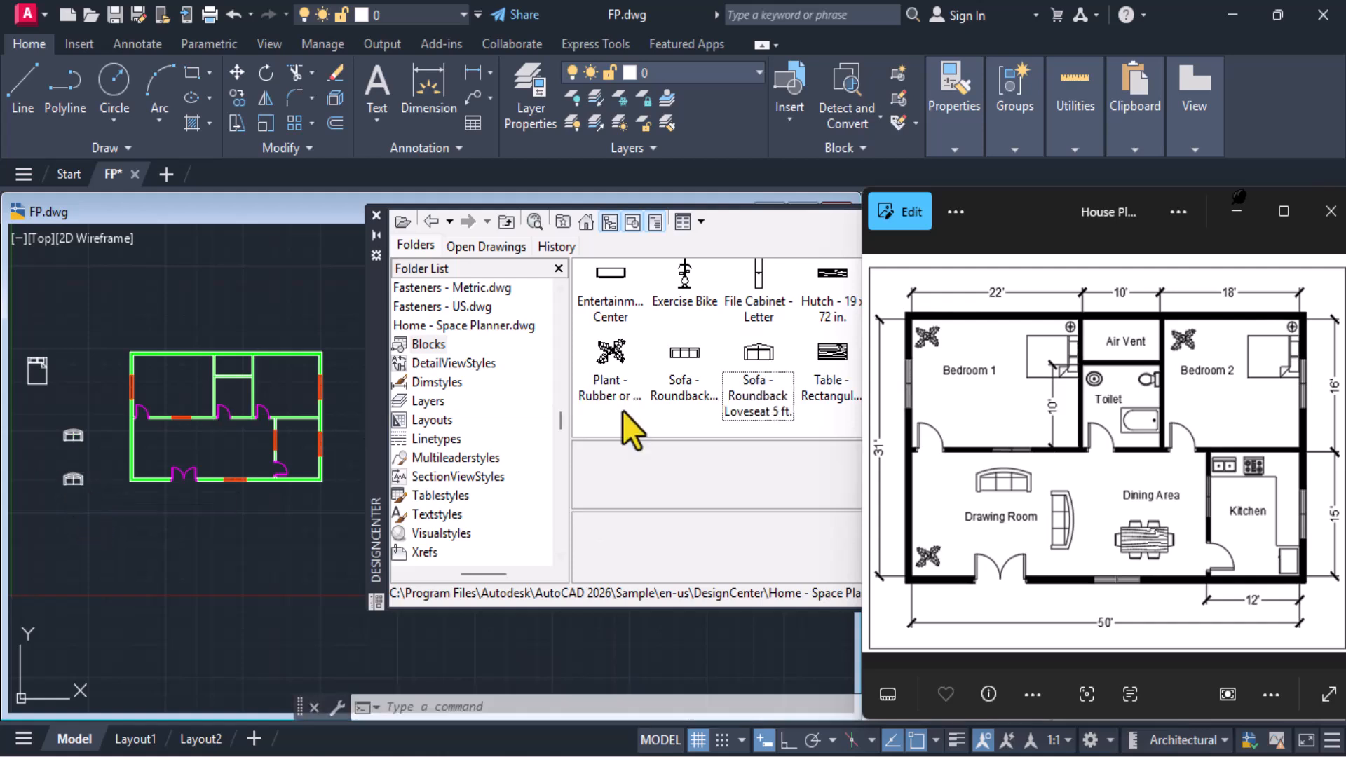
# Reposition the DesignCenter palette so that all columns of the furniture blocks can be reached
pyautogui.press('Right')
pyautogui.click(621, 411)
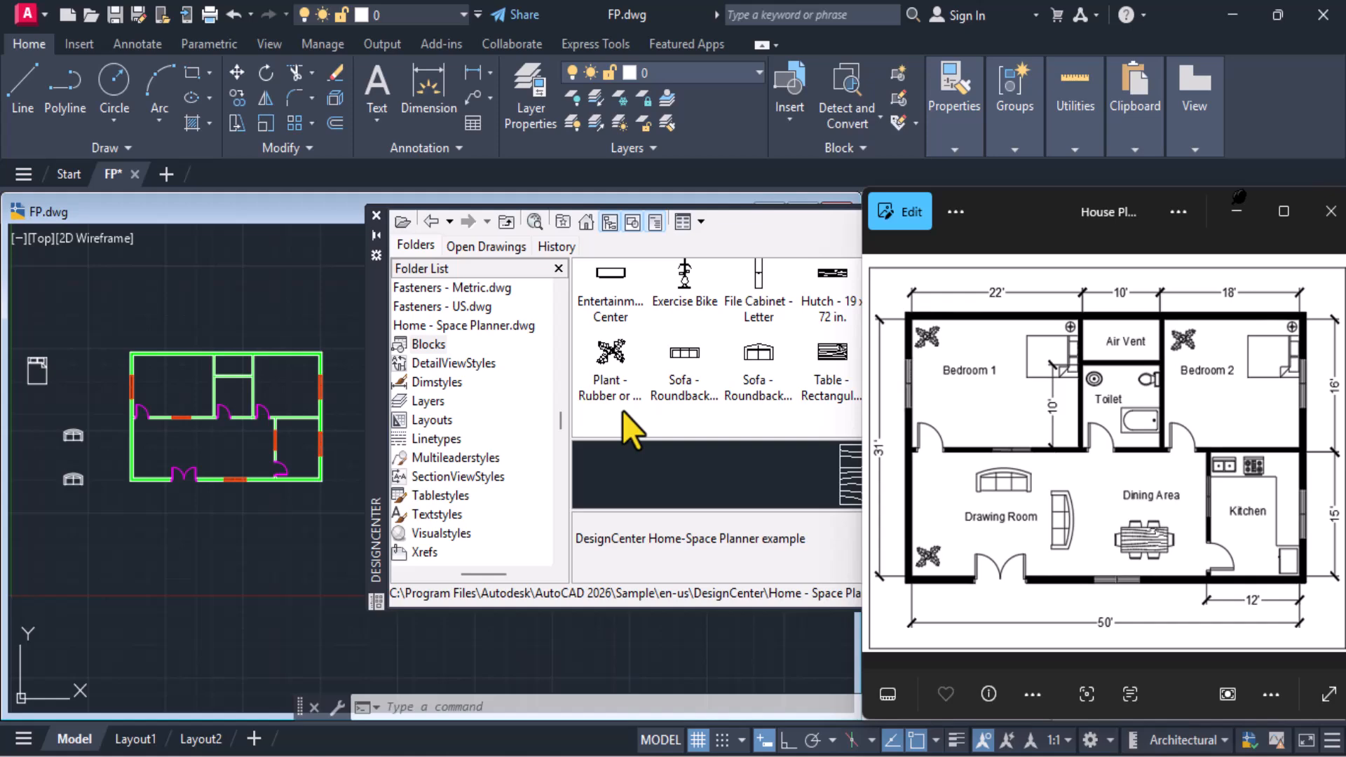
pyautogui.moveTo(379, 321); pyautogui.dragTo(136, 335)
# Find the Plant - Rubber or Philodendron block among the Home - Space Planner blocks and insert it below the two sofas
pyautogui.press('Up')
pyautogui.press('Up')
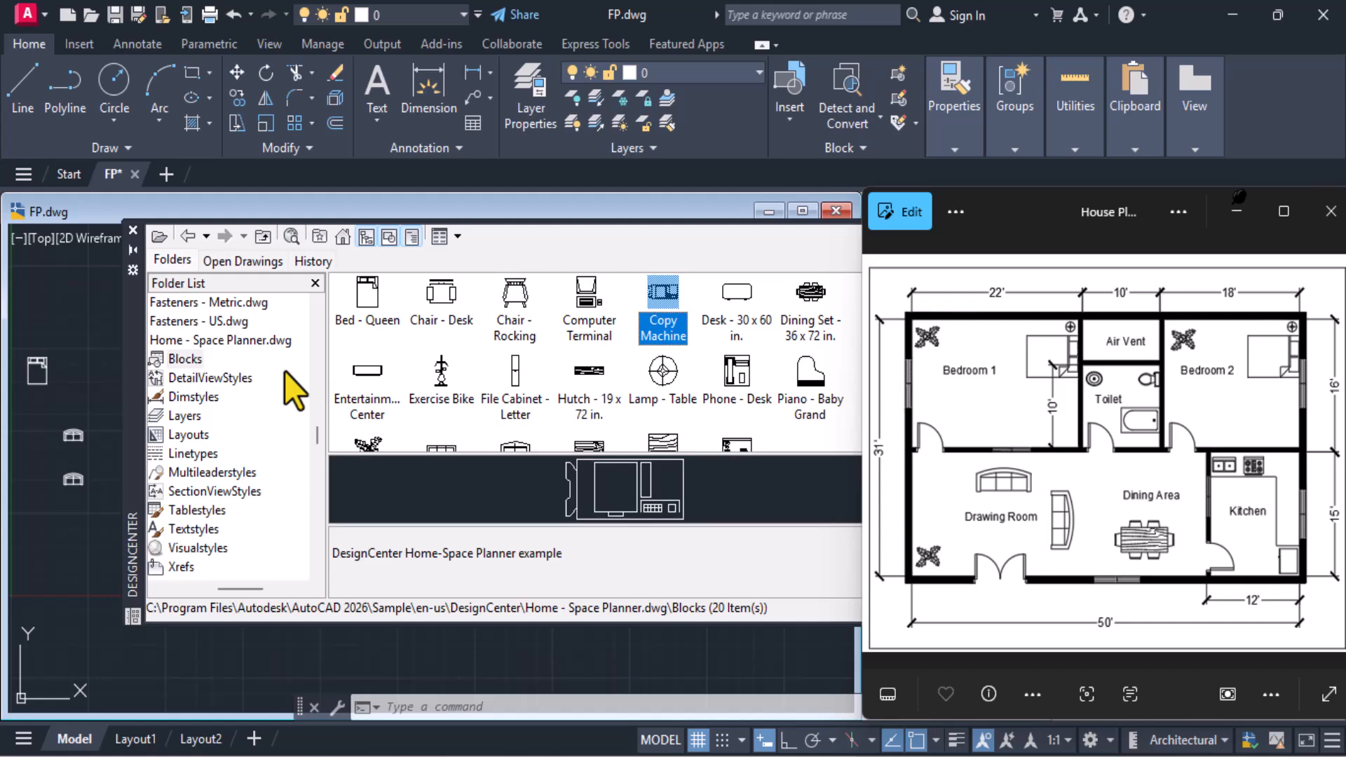
pyautogui.press('Left')
pyautogui.press('Left')
pyautogui.press('Left')
pyautogui.press('Down')
pyautogui.press('Down')
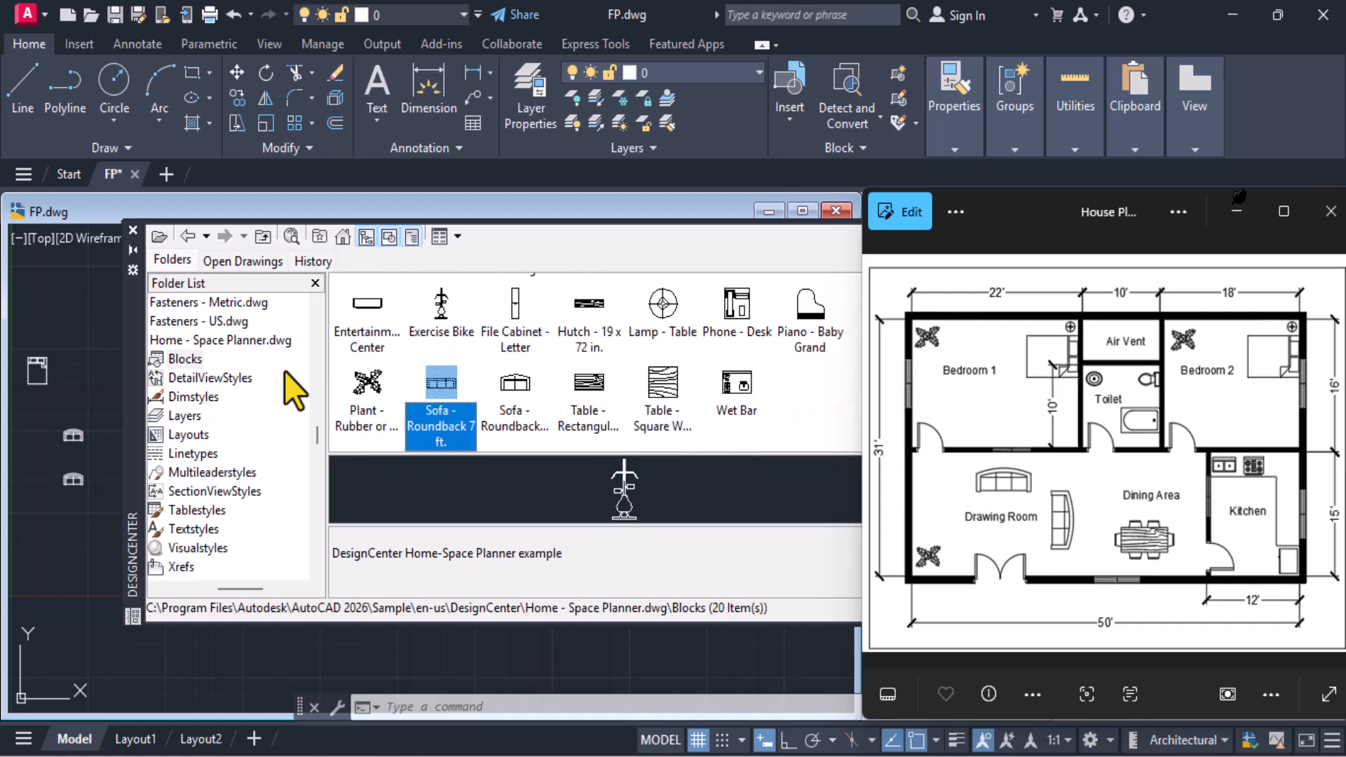
pyautogui.press('Right')
pyautogui.press('Right')
pyautogui.press('Right')
pyautogui.press('Up')
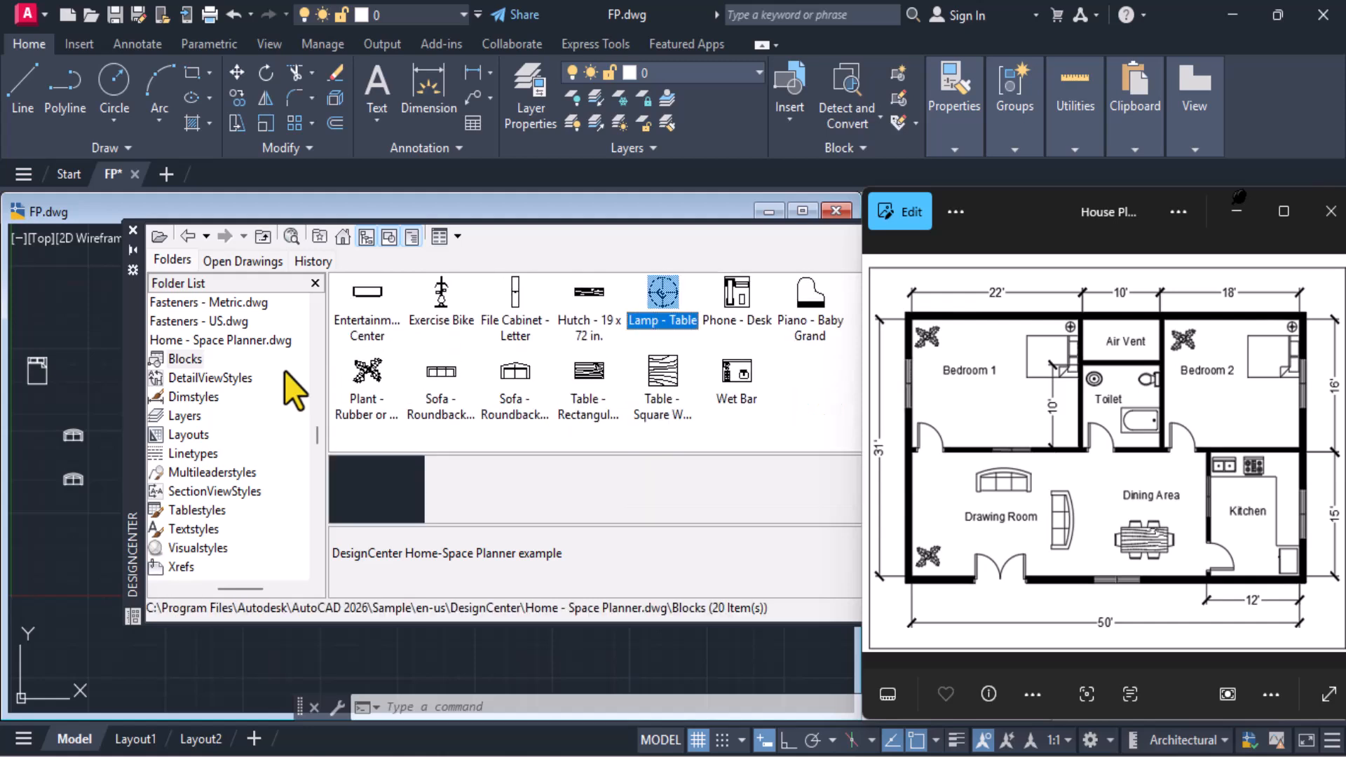
pyautogui.press('Left')
pyautogui.press('Left')
pyautogui.press('Left')
pyautogui.press('Left')
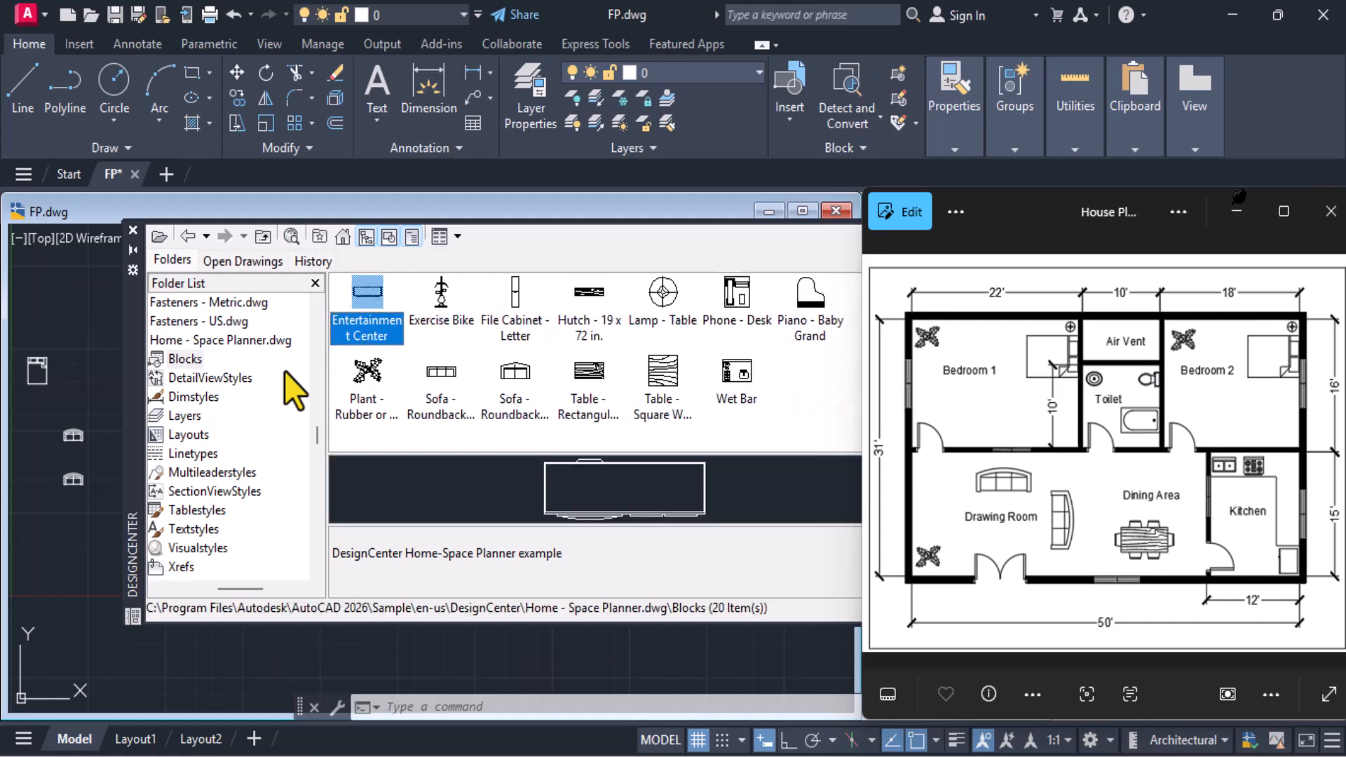
pyautogui.press('Down')
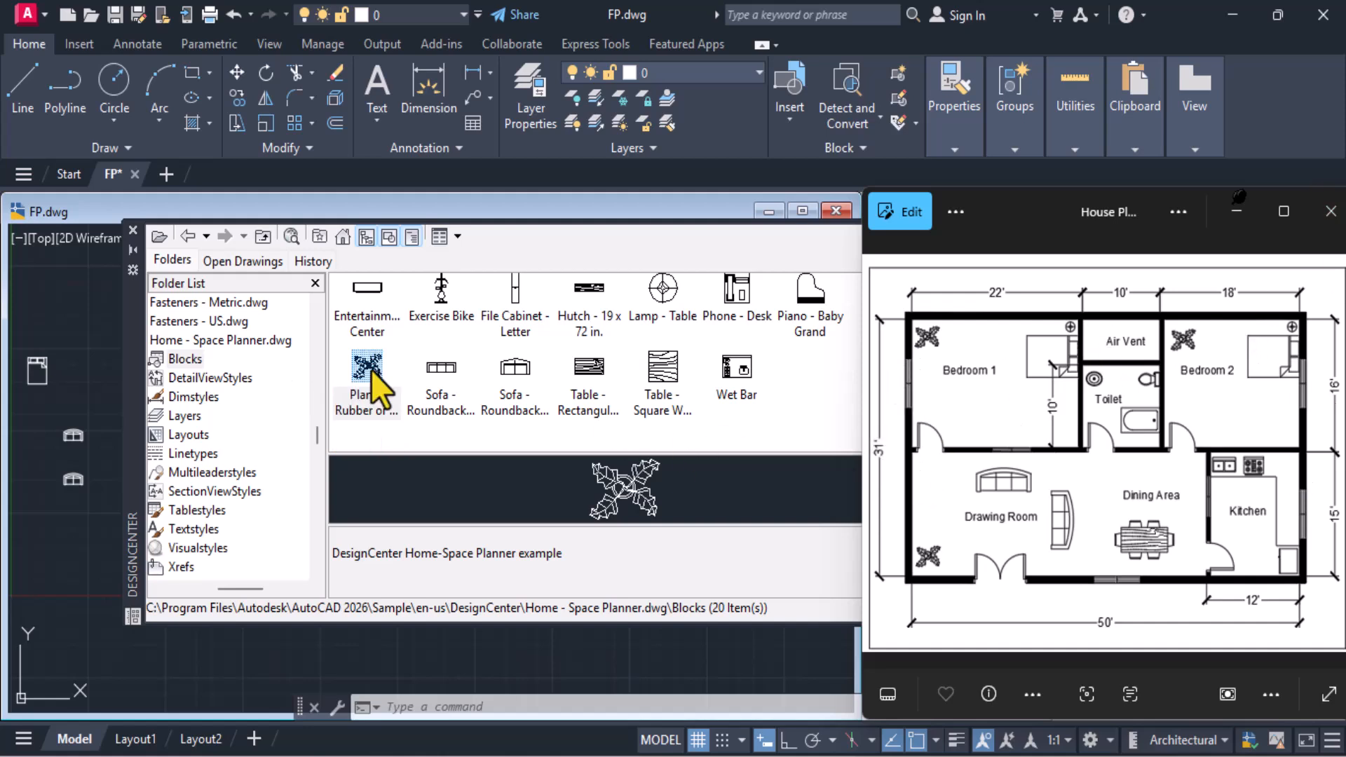
pyautogui.moveTo(372, 372); pyautogui.dragTo(70, 539)
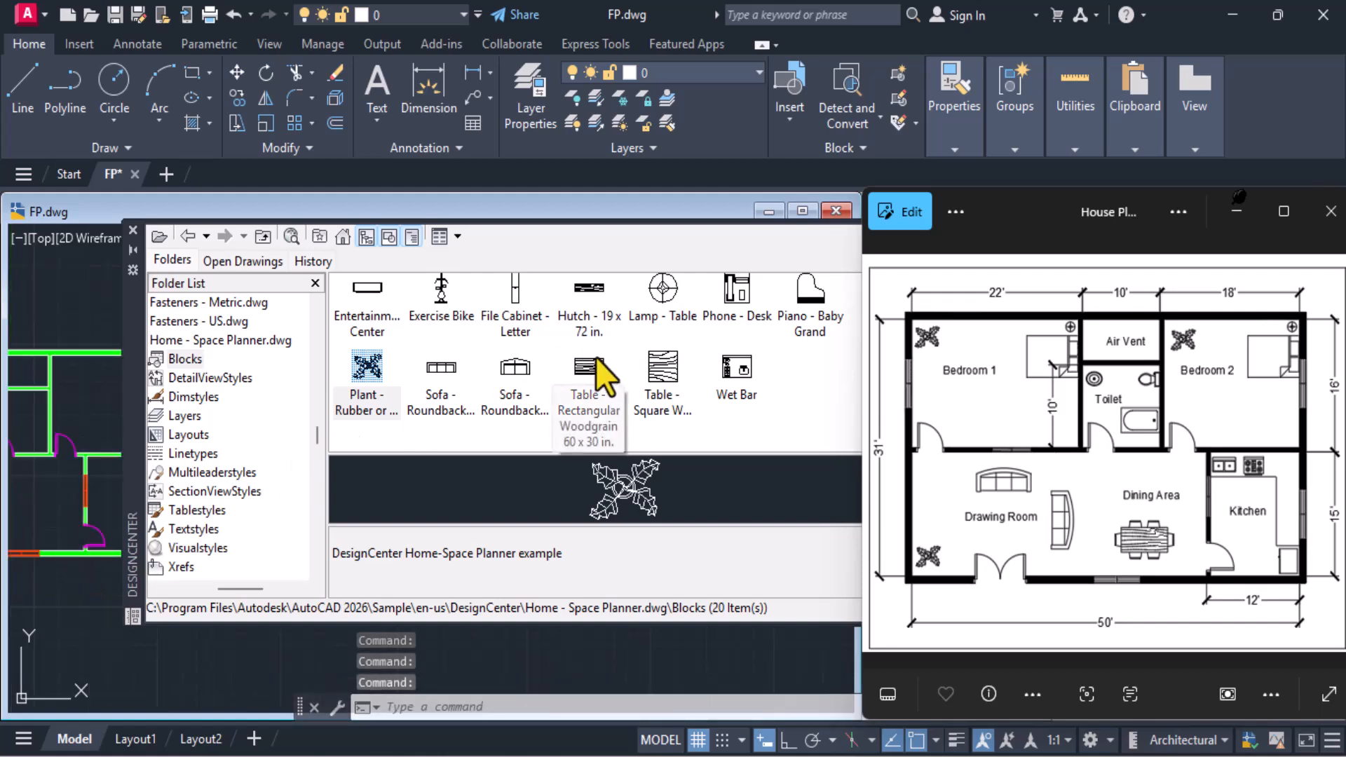
pyautogui.scroll(-3, 62, 386)
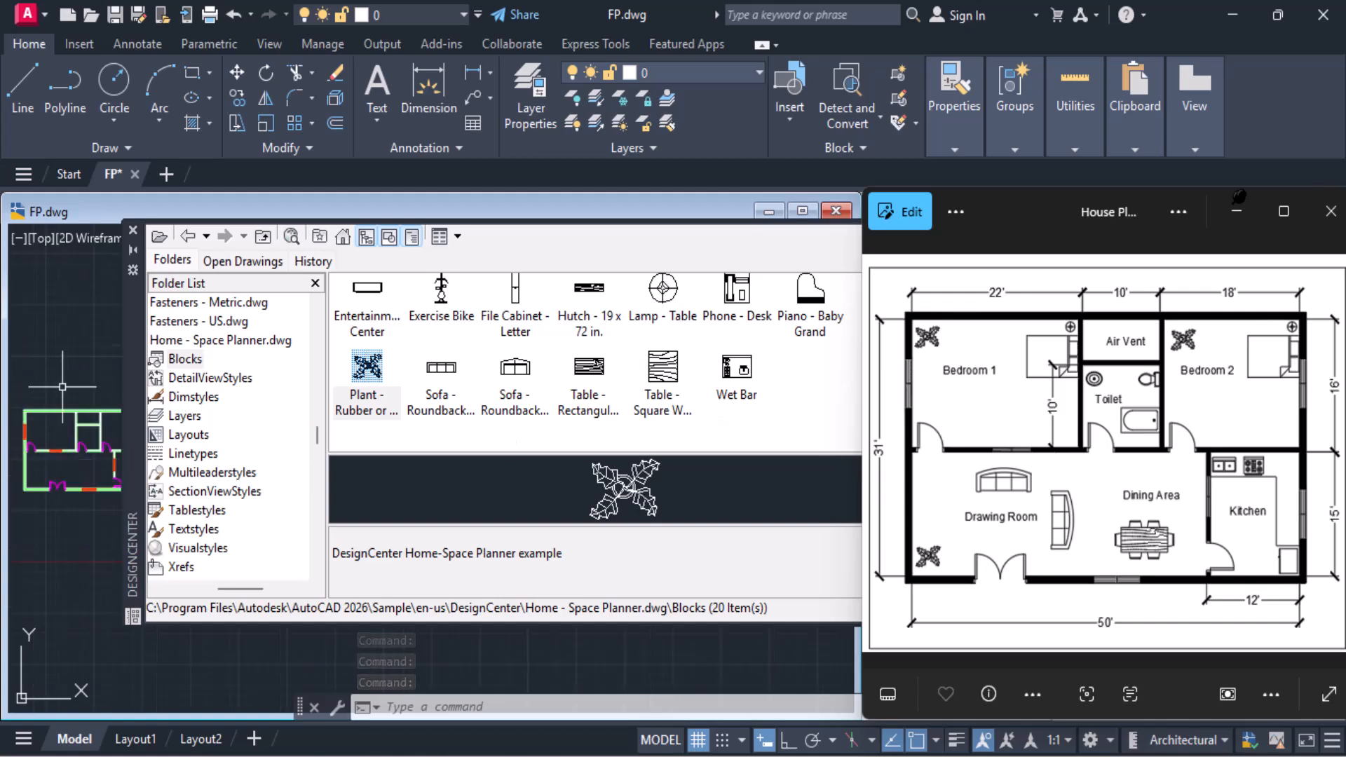
# Insert the Dining Set - 36 x 72 in. block in the empty space above the plan
pyautogui.click(545, 382)
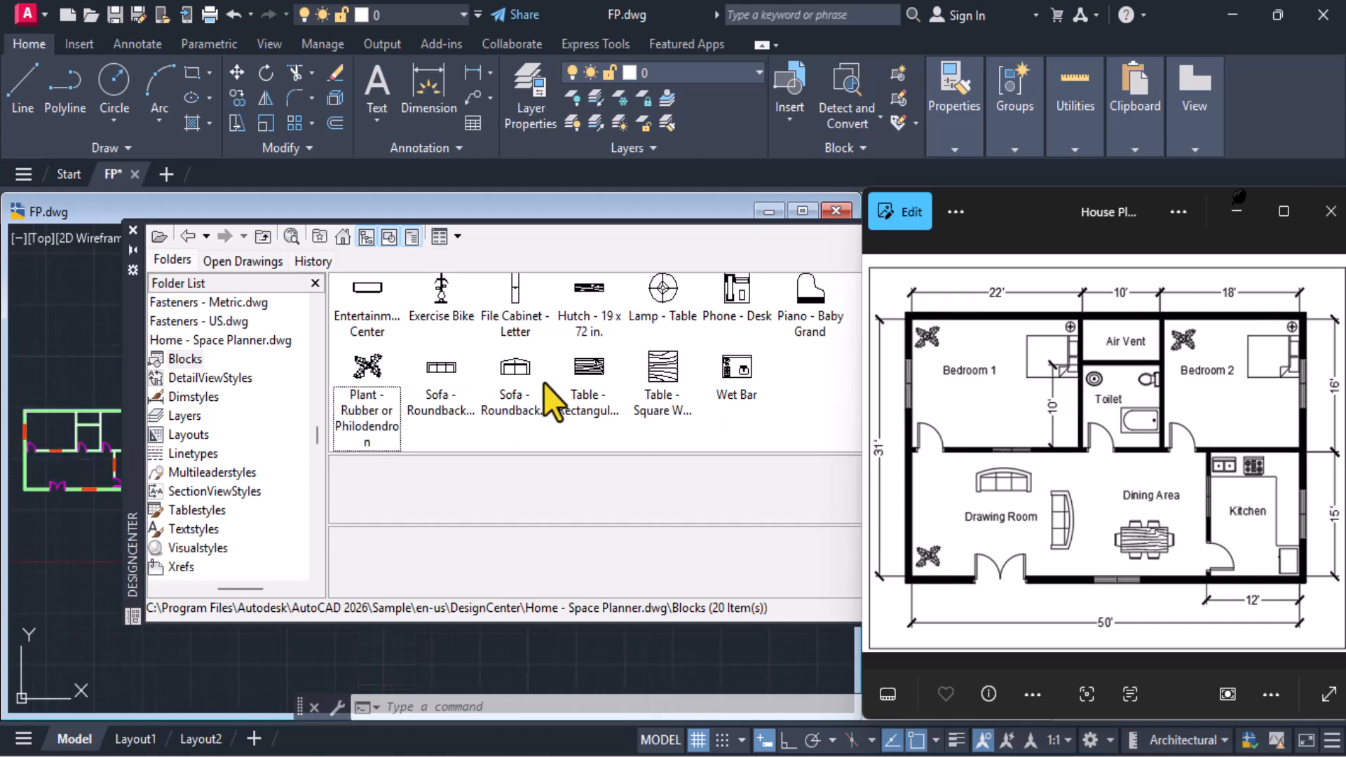
pyautogui.press('Home')
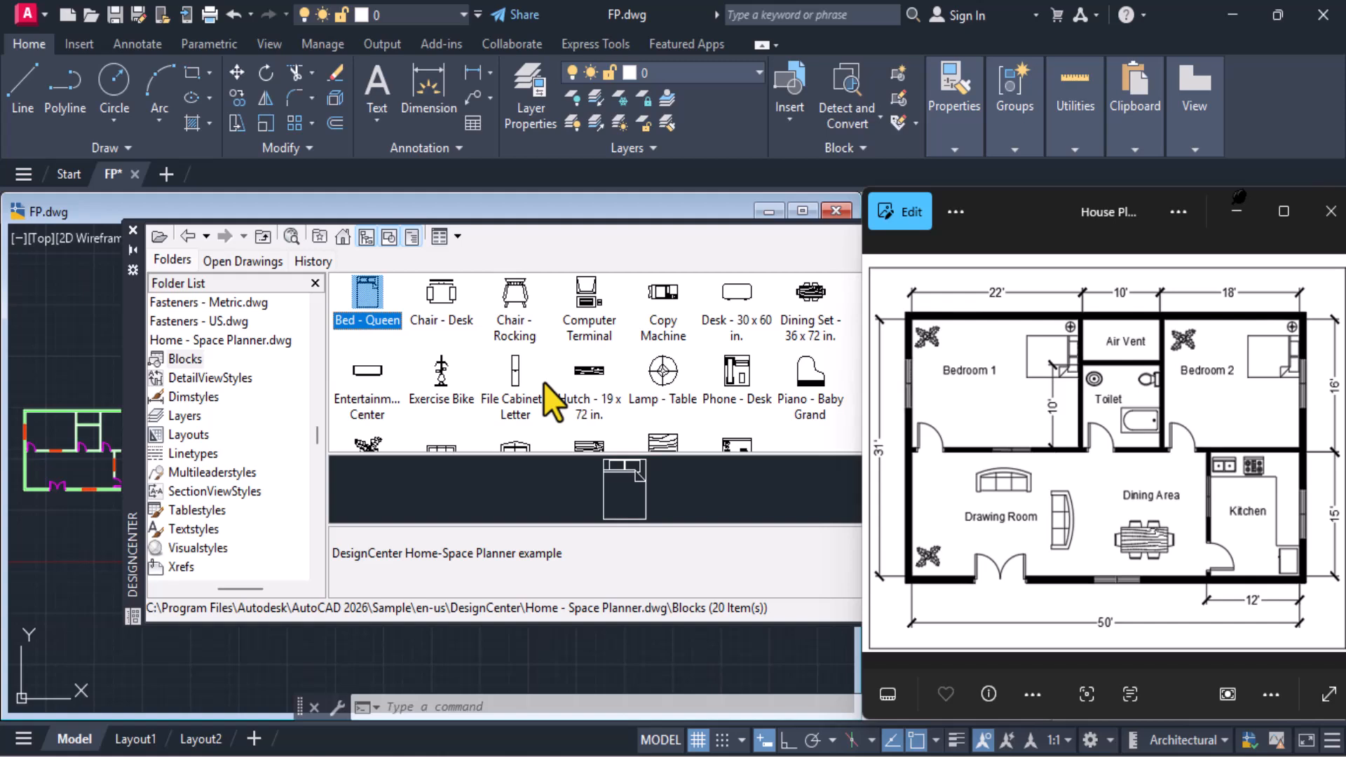
pyautogui.press('Right')
pyautogui.press('Right')
pyautogui.press('Right')
pyautogui.press('Right')
pyautogui.press('Right')
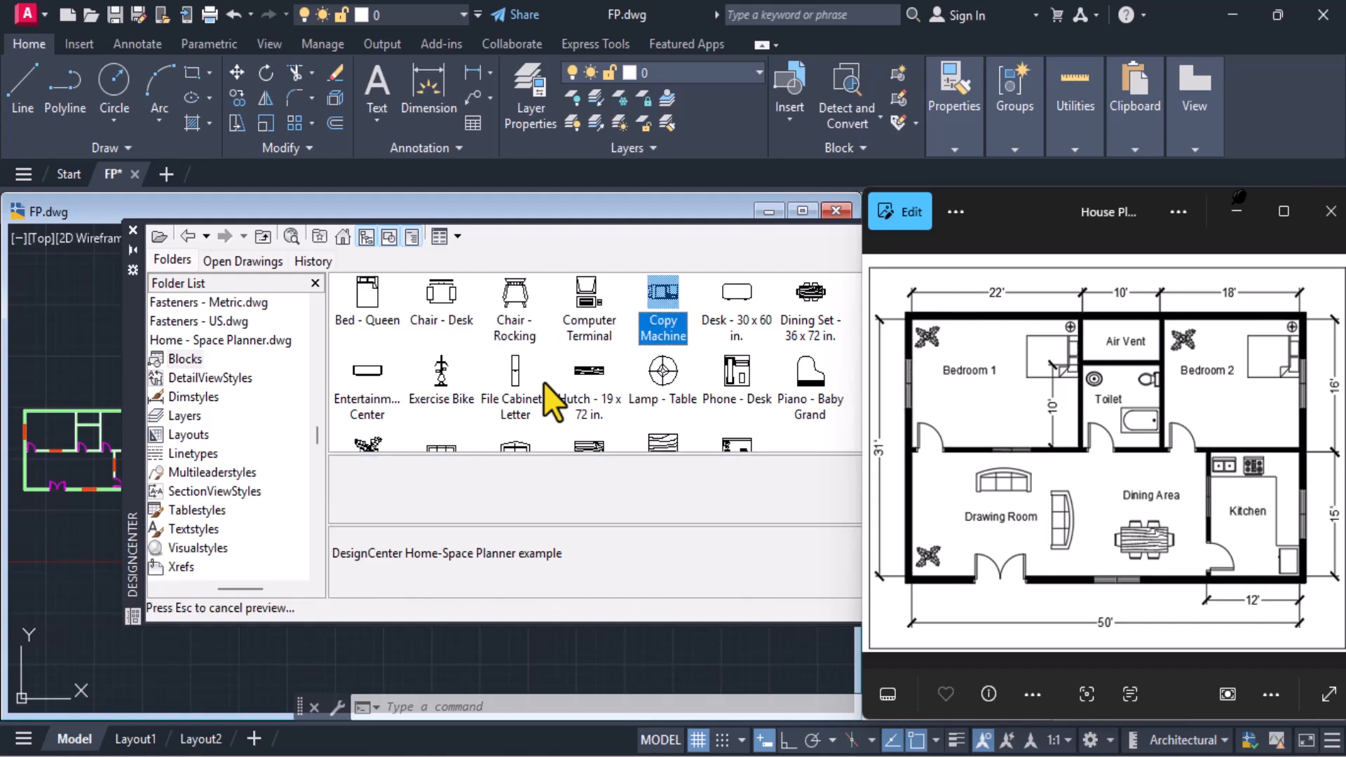
pyautogui.press('Right')
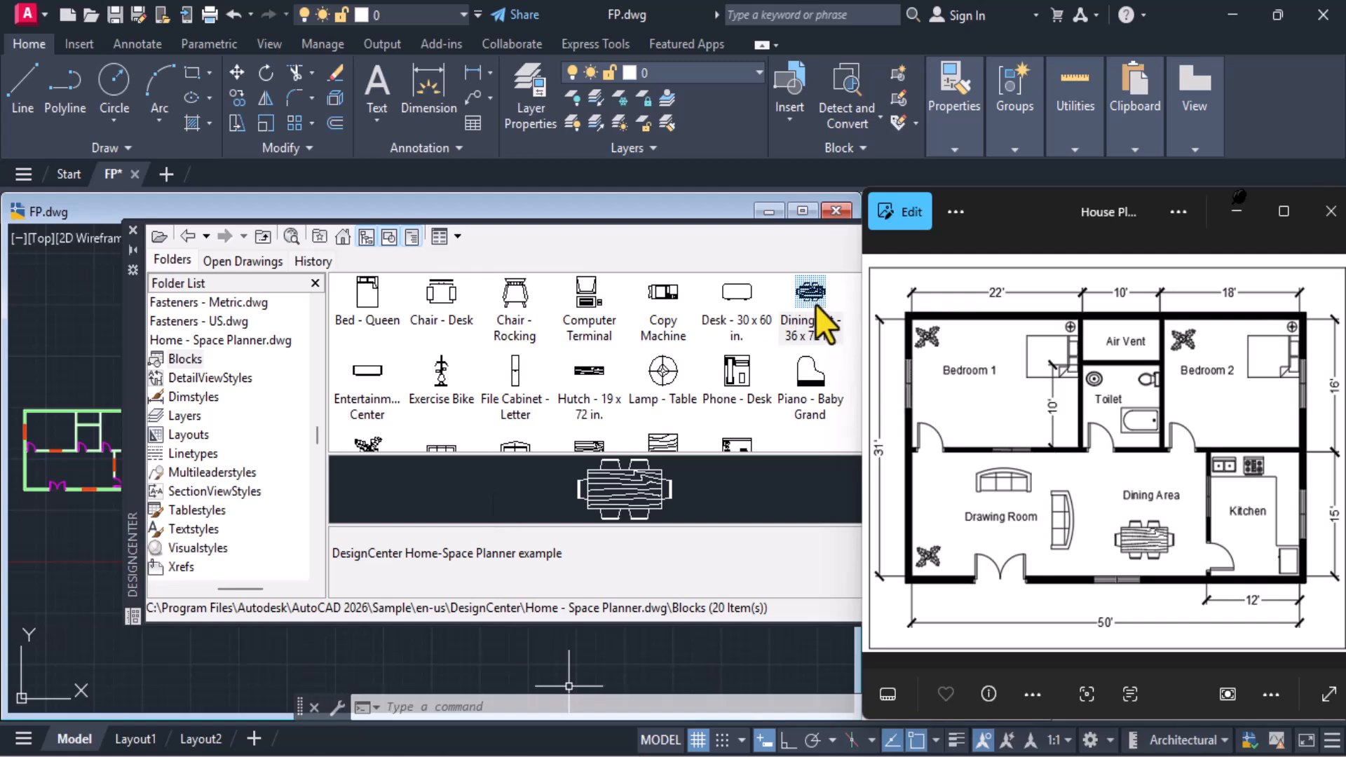
pyautogui.moveTo(806, 301)
pyautogui.mouseDown()
pyautogui.moveTo(200, 316)
pyautogui.moveTo(32, 352)
pyautogui.moveTo(60, 360)
pyautogui.mouseUp()
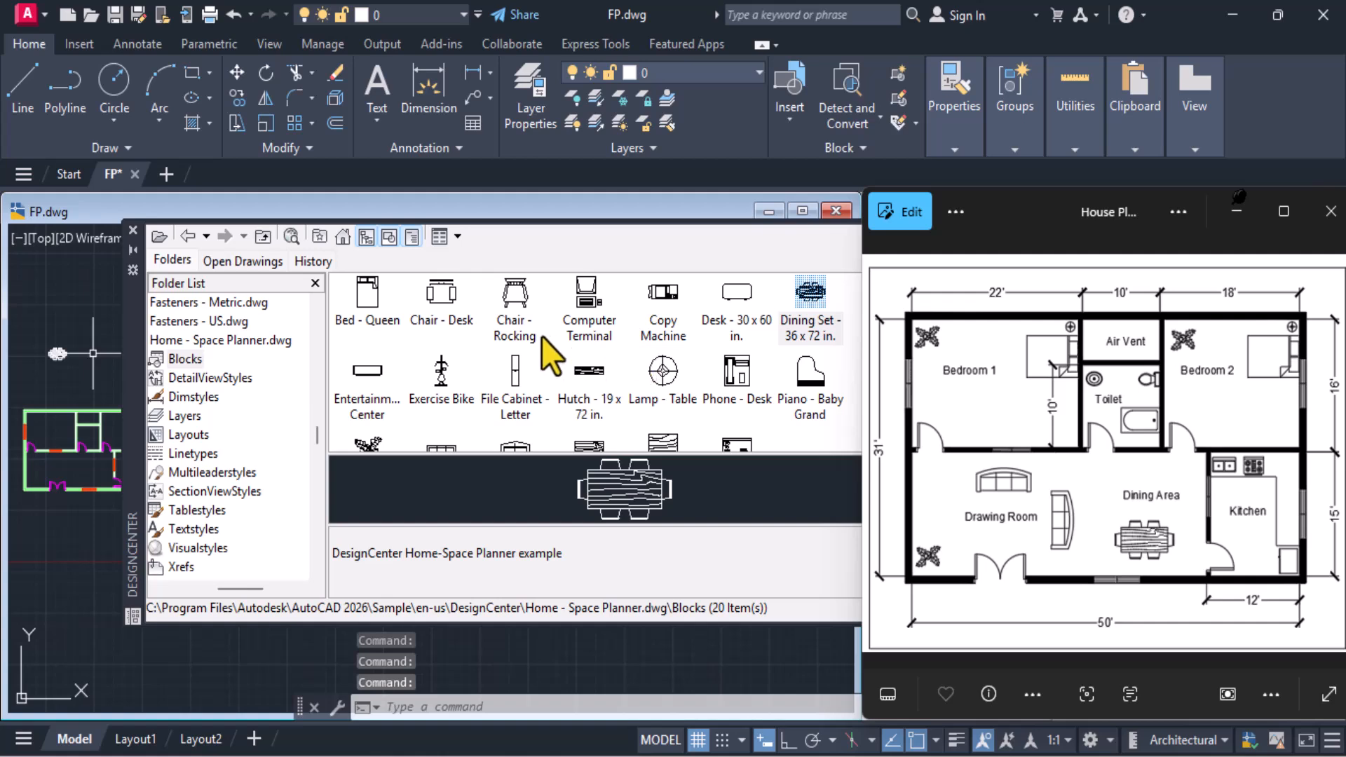
# Look through the remaining Home - Space Planner blocks and compare them with the furniture and fixtures in the reference plan
pyautogui.click(494, 364)
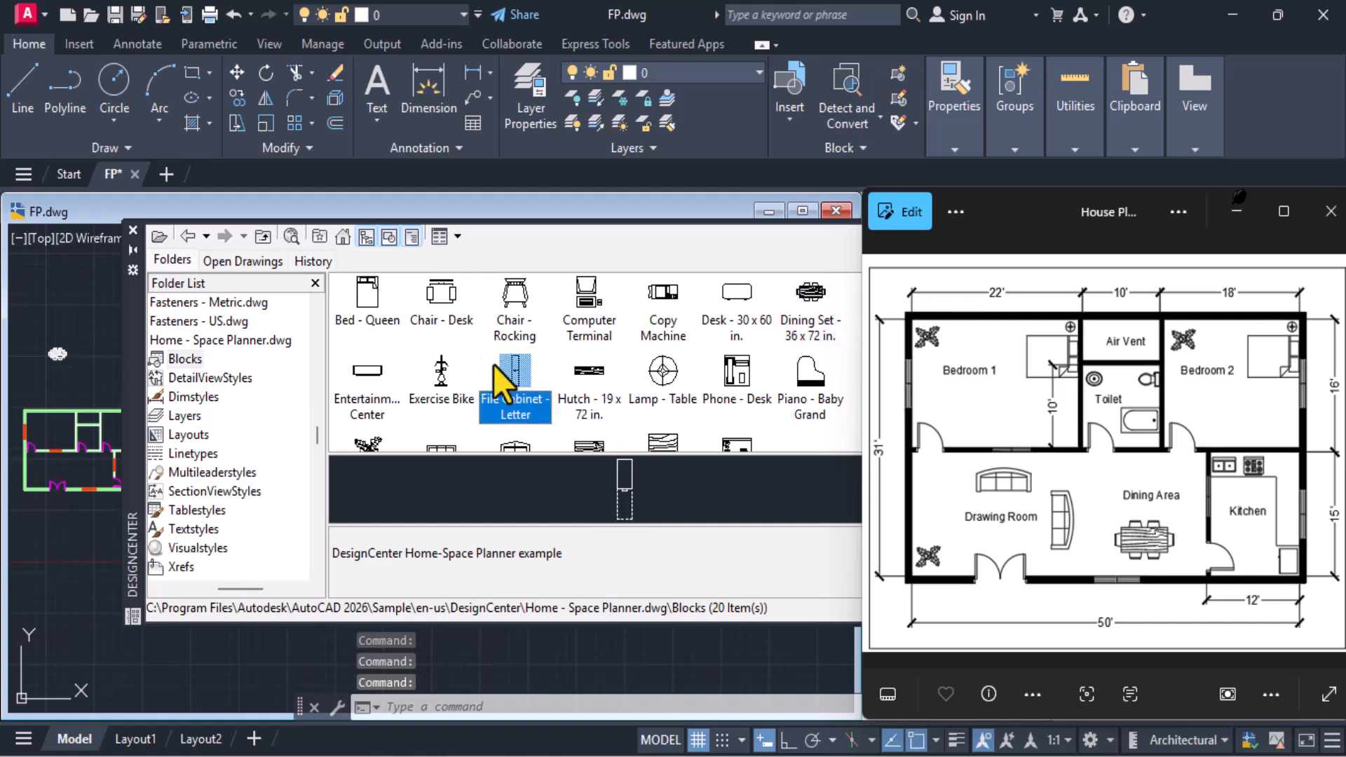
pyautogui.press('Down')
pyautogui.press('Up')
pyautogui.press('Right')
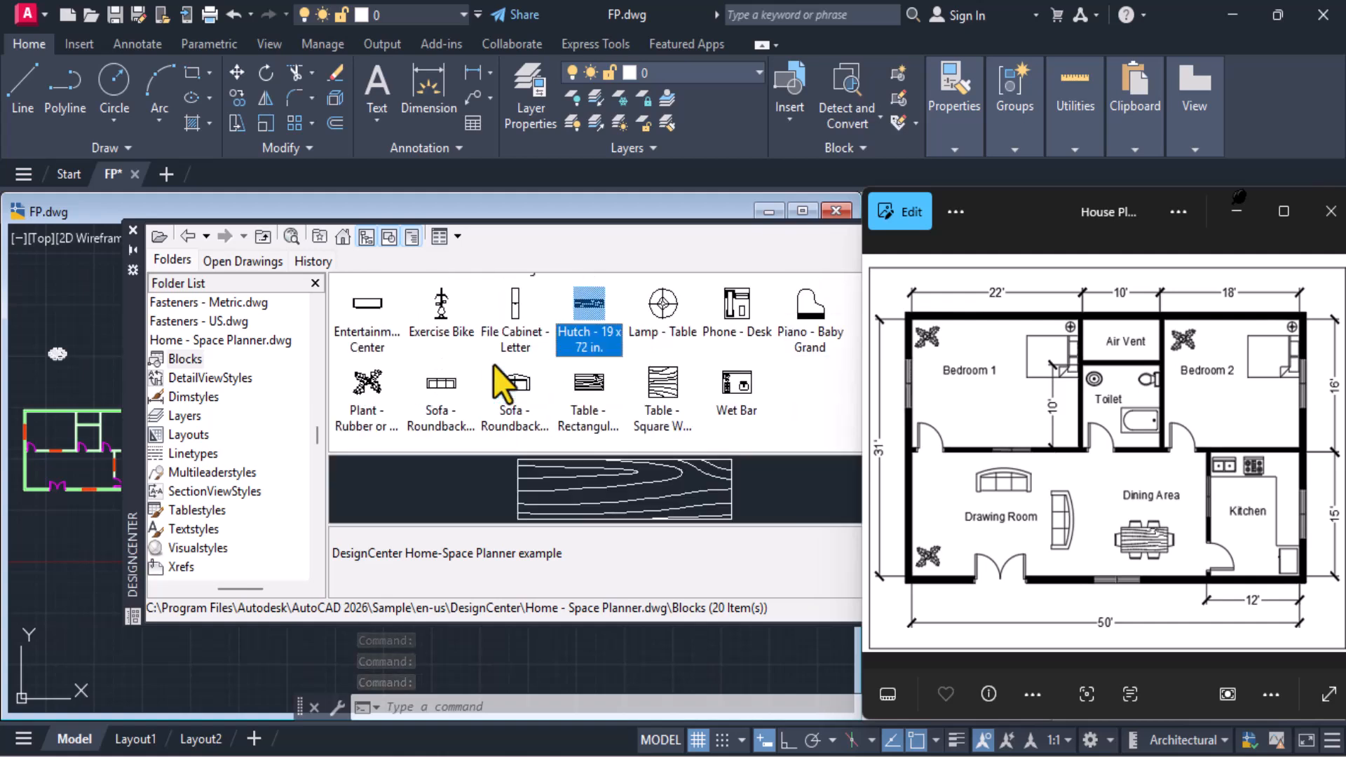
pyautogui.press('Right')
pyautogui.press('Right')
pyautogui.press('Right')
pyautogui.press('Up')
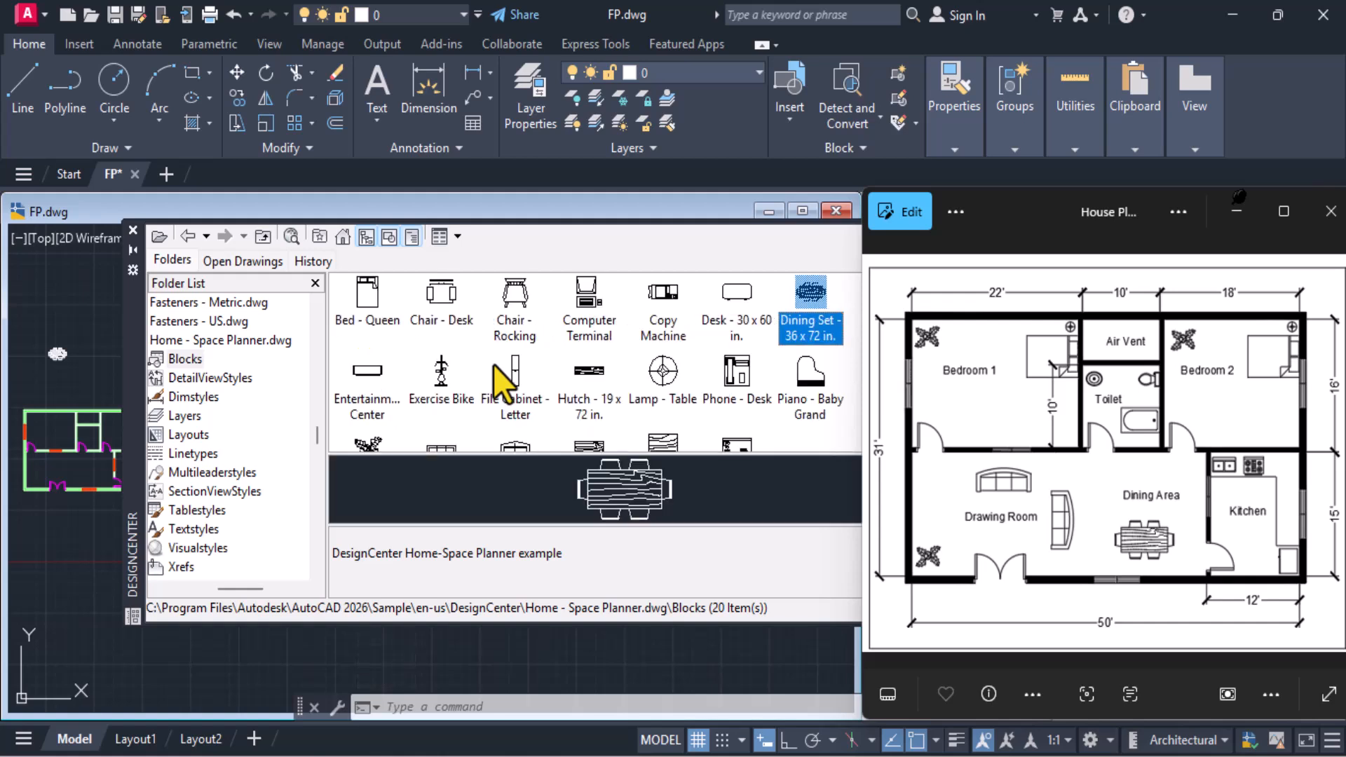
pyautogui.press('Left')
pyautogui.press('Left')
pyautogui.press('Left')
pyautogui.press('Left')
pyautogui.press('Left')
pyautogui.press('Left')
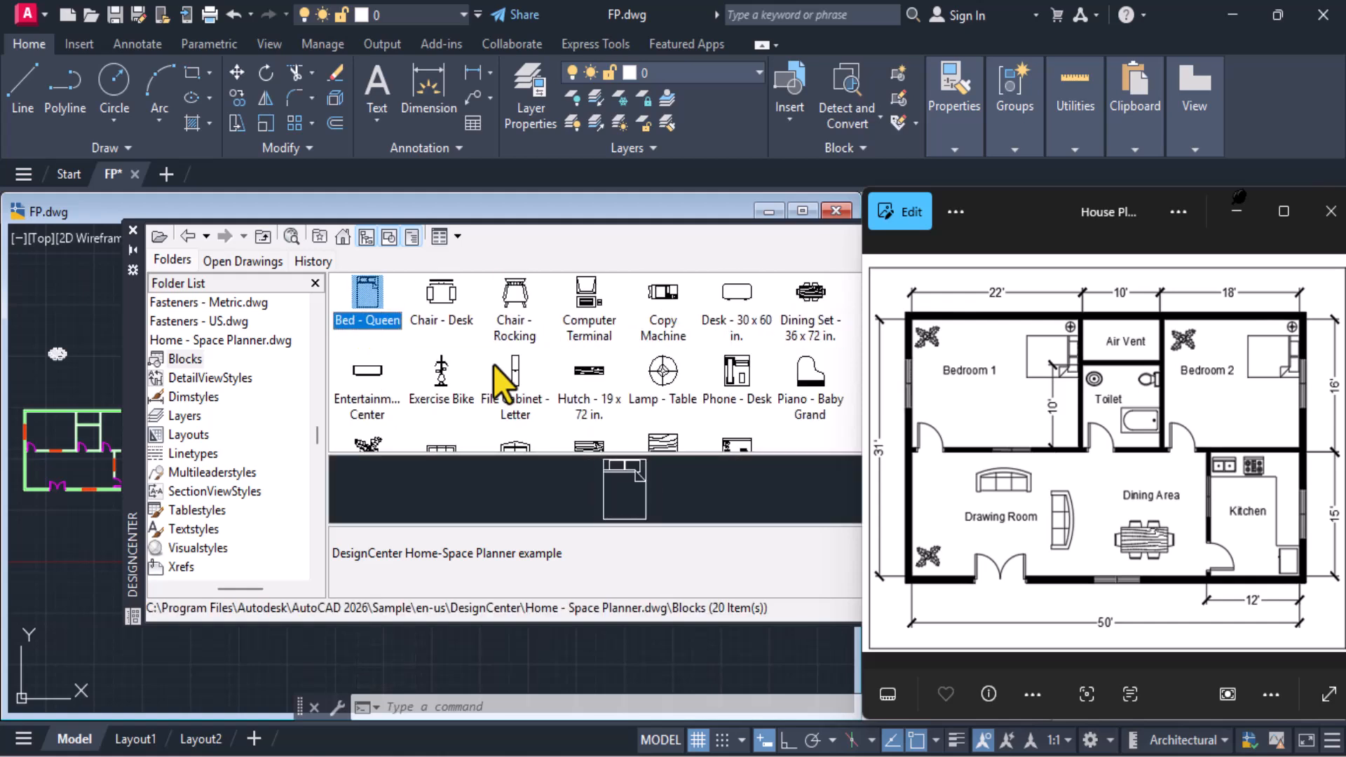
pyautogui.click(1099, 404)
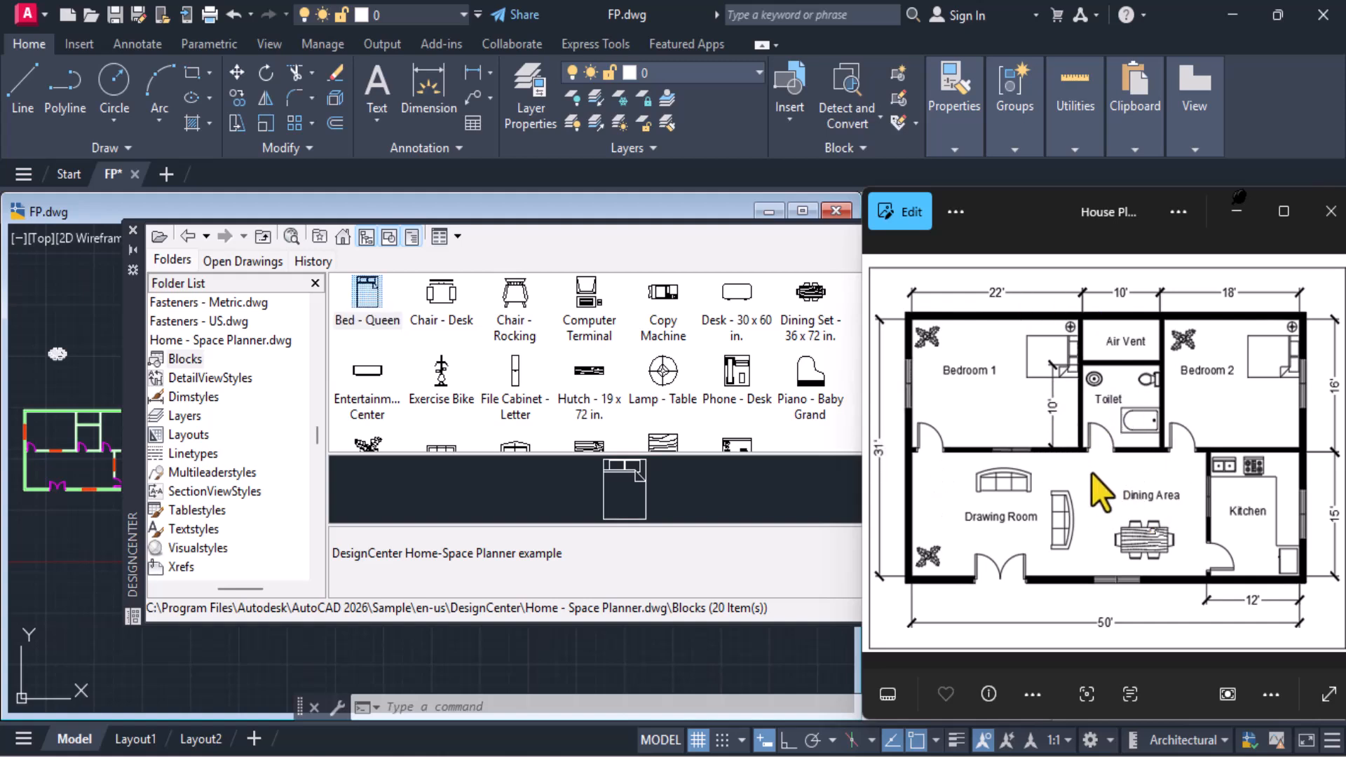
# Return to the DesignCenter home folder and open the Blocks of House Designer.dwg from the en-us DesignCenter sample folder
pyautogui.click(343, 238)
pyautogui.click(343, 237)
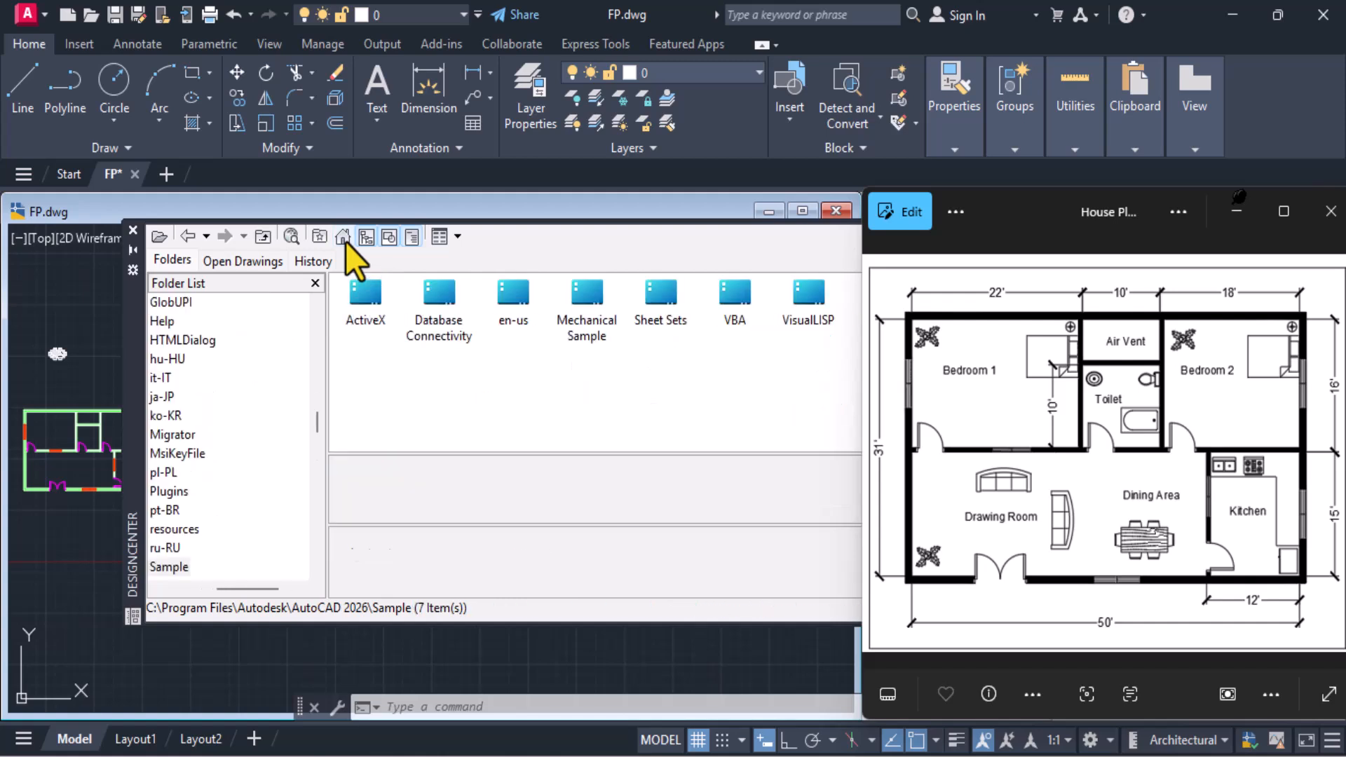
pyautogui.doubleClick(517, 297)
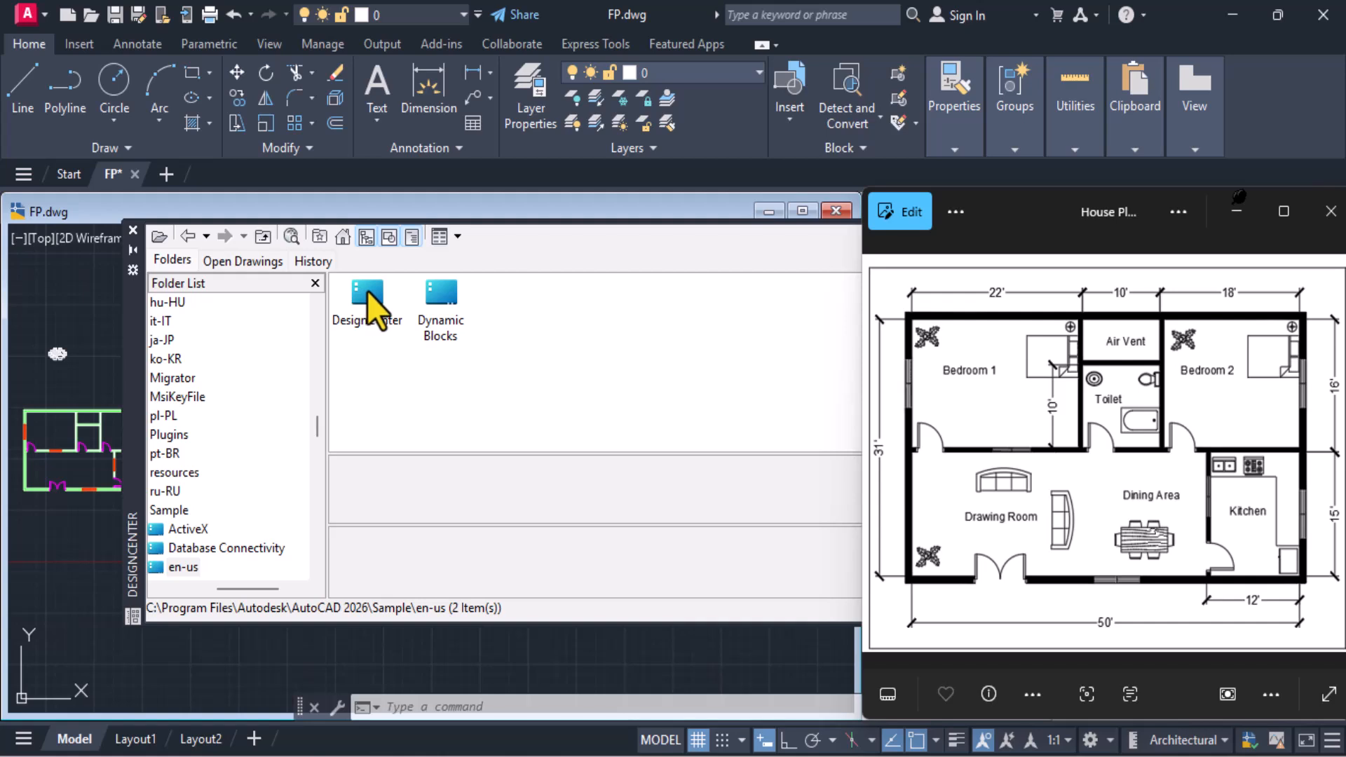
pyautogui.doubleClick(368, 292)
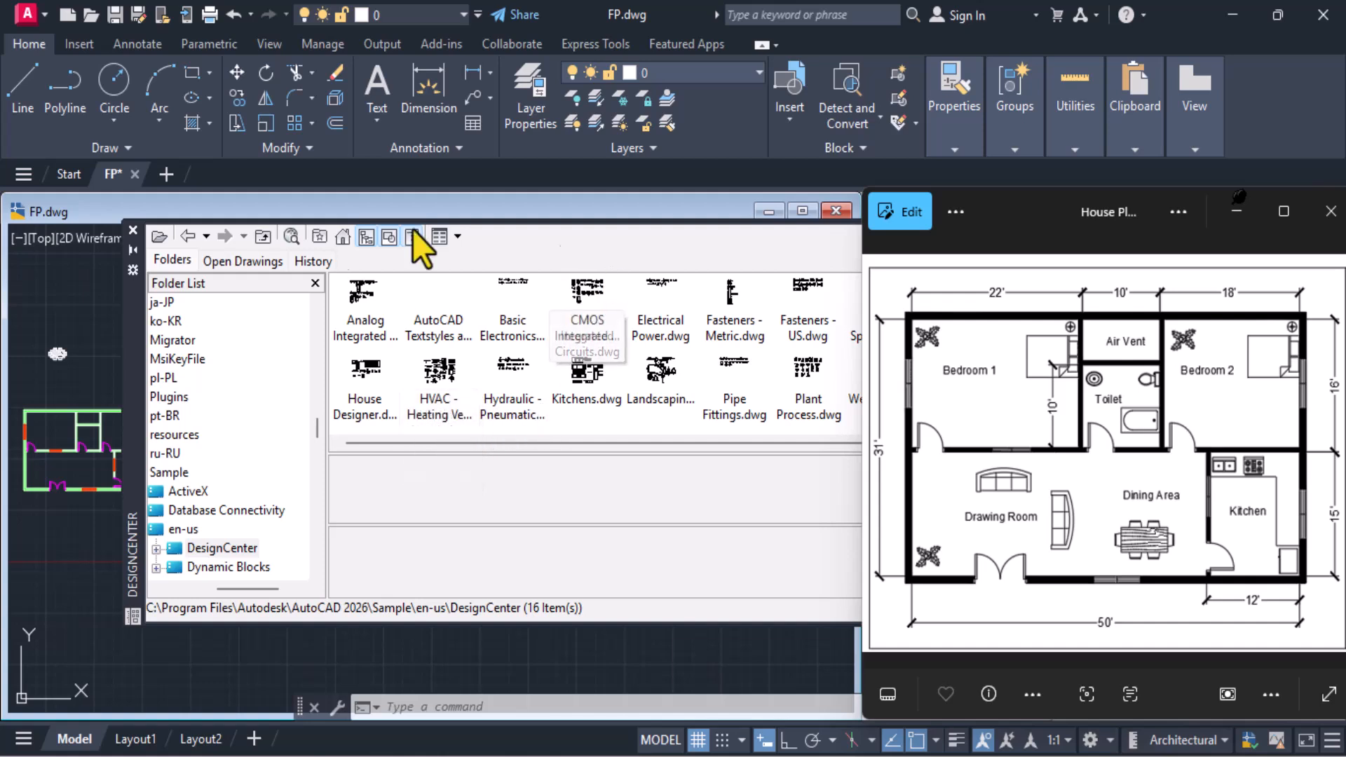
pyautogui.moveTo(140, 334); pyautogui.dragTo(54, 344)
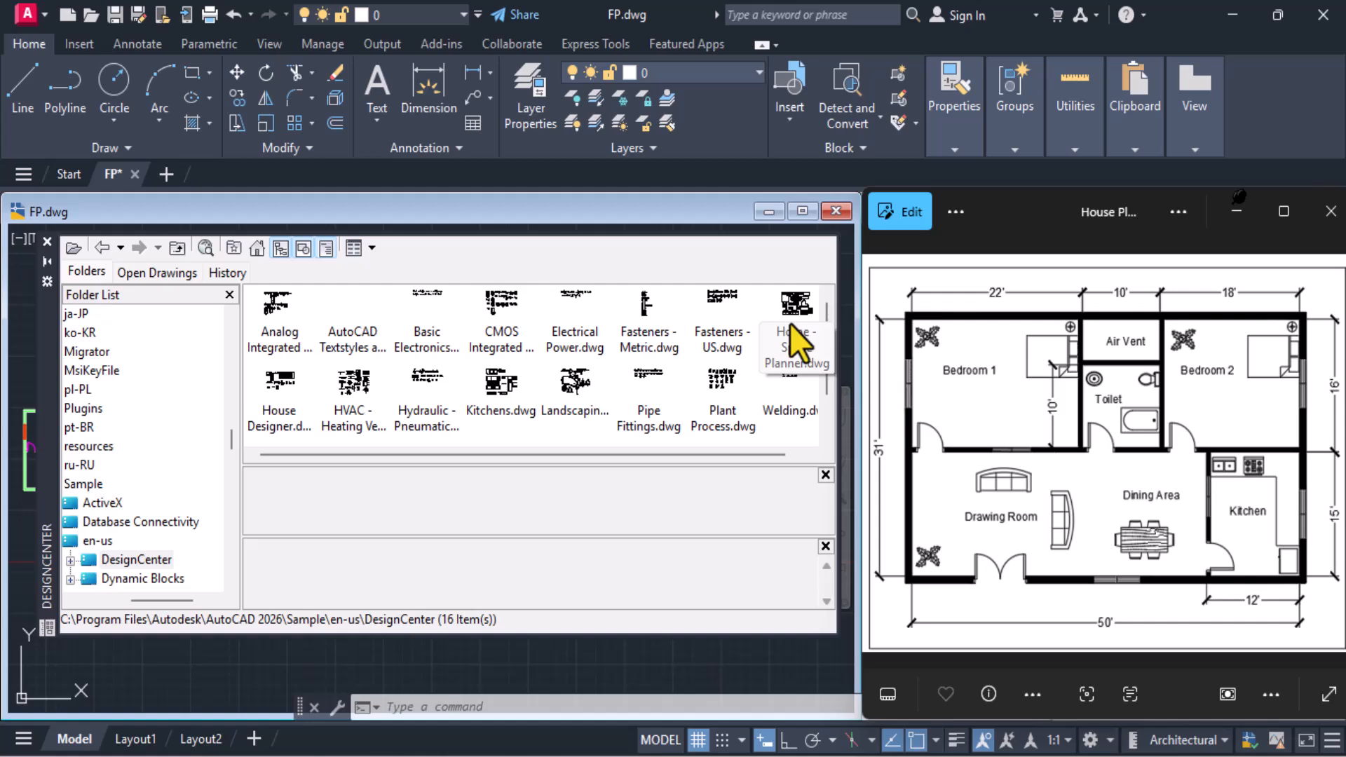
pyautogui.doubleClick(284, 407)
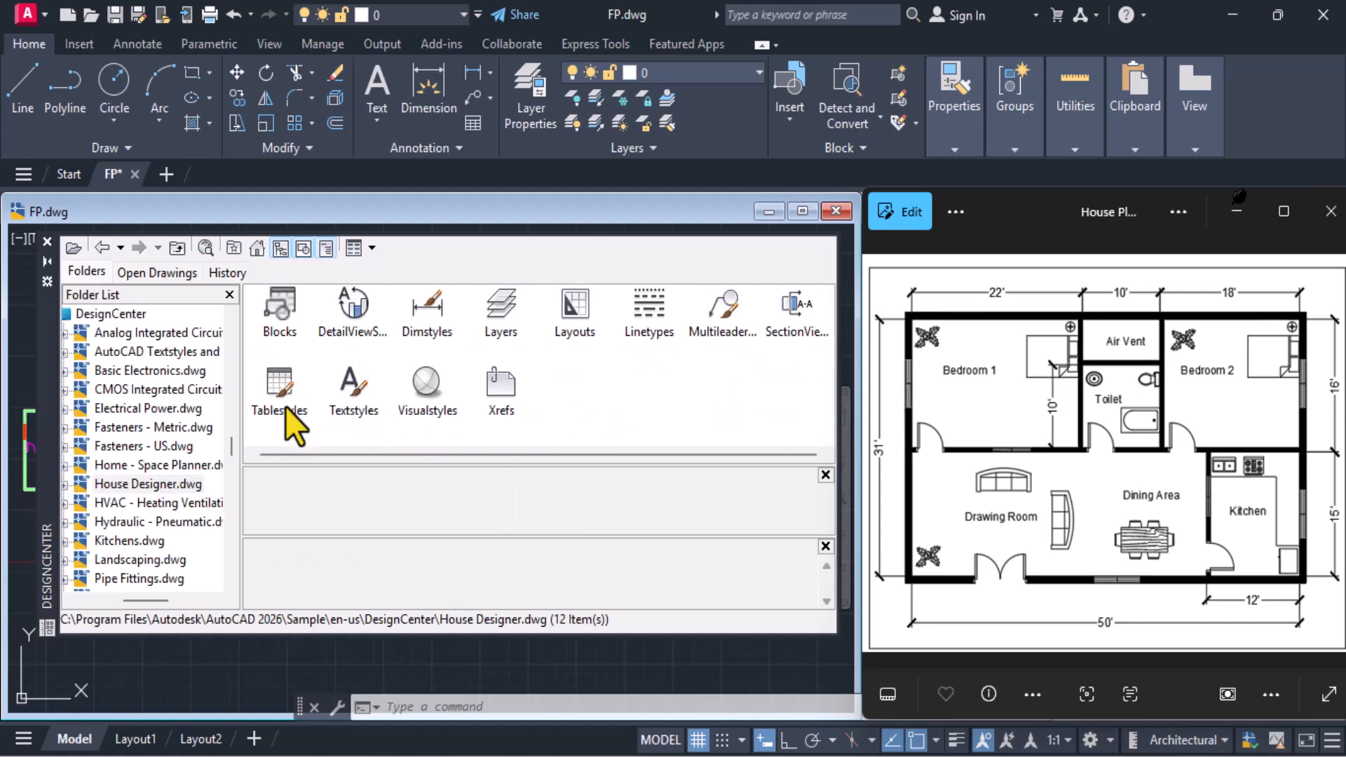
pyautogui.doubleClick(277, 315)
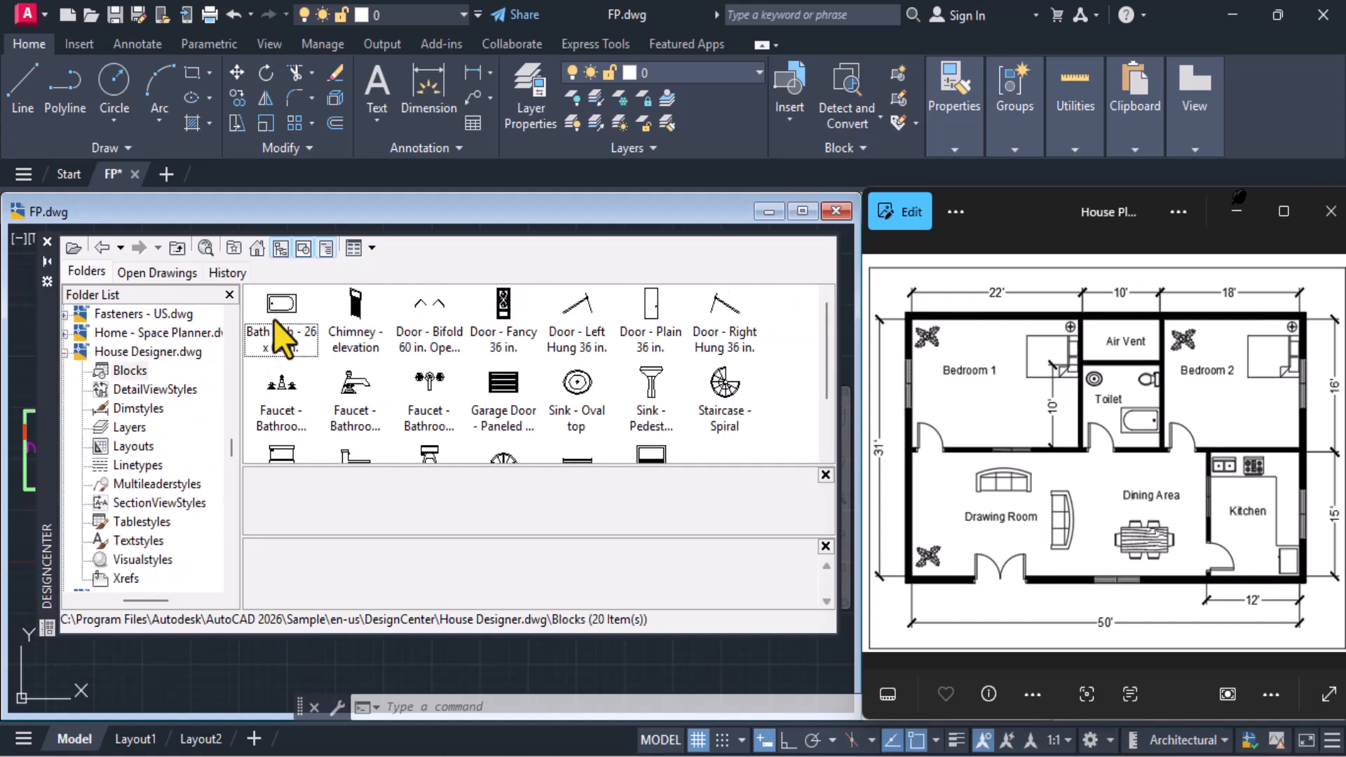
# Insert the Bath Tub - 26 x 60 in. block just outside the plan's lower-left corner and look through the remaining House Designer blocks
pyautogui.moveTo(281, 319); pyautogui.dragTo(17, 527)
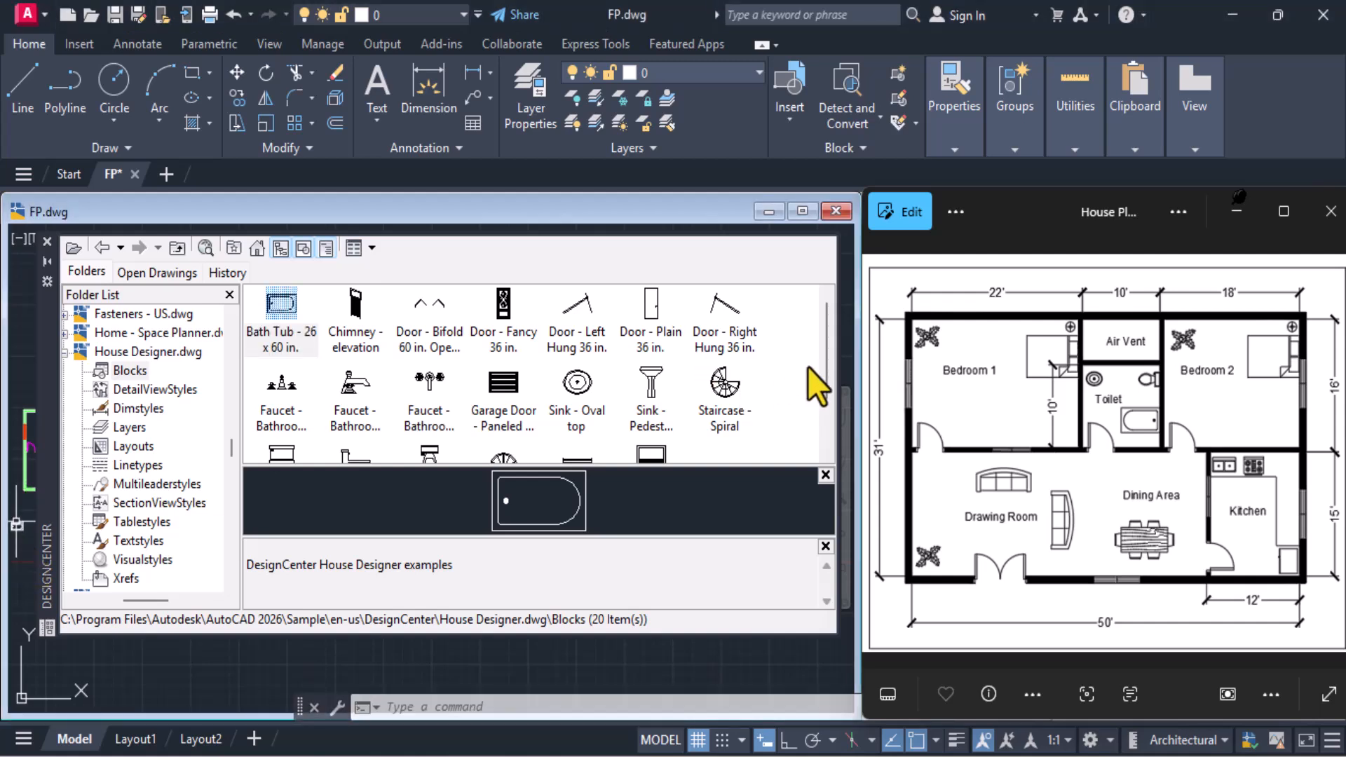
pyautogui.moveTo(826, 372)
pyautogui.mouseDown()
pyautogui.moveTo(826, 409)
pyautogui.moveTo(838, 389)
pyautogui.mouseUp()
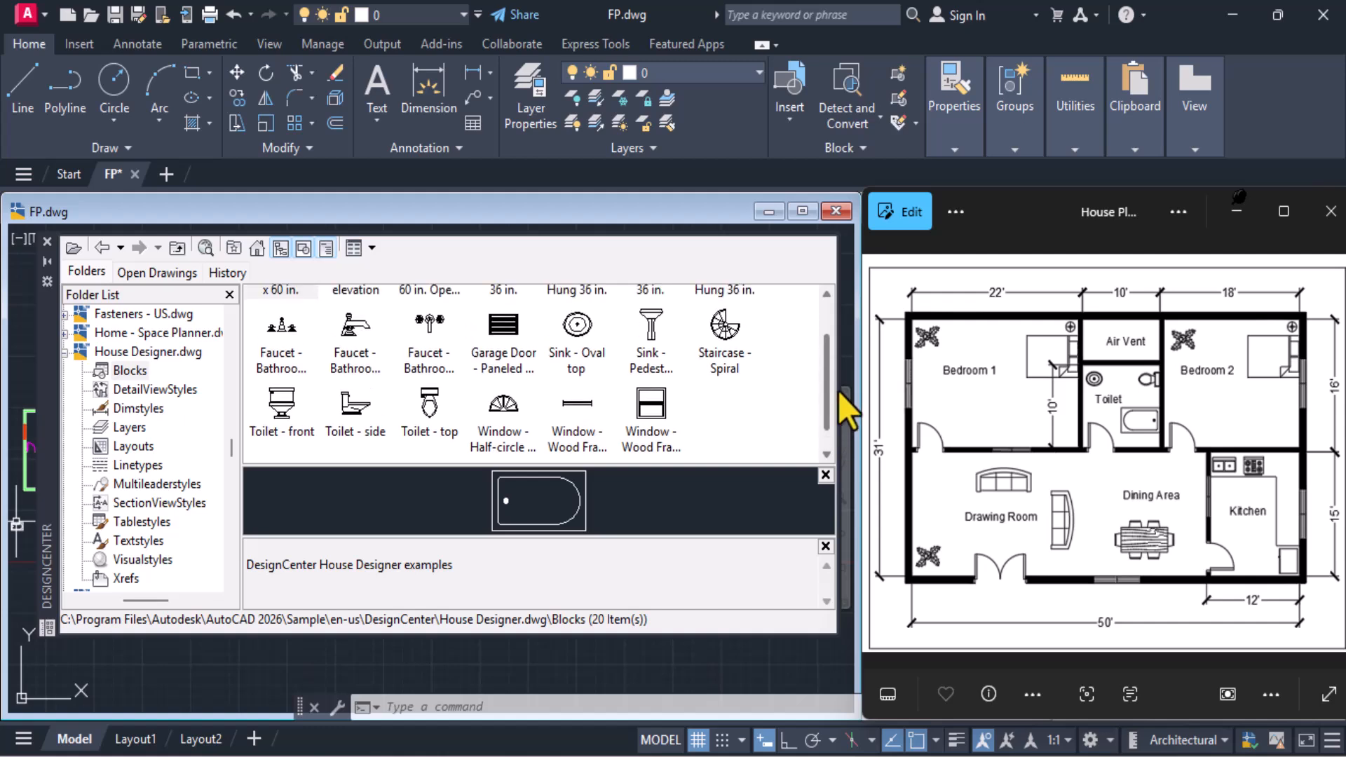
# Insert the Toilet - top and Sink - Oval top blocks in the empty space above the plan's upper-left corner
pyautogui.moveTo(439, 427)
pyautogui.mouseDown()
pyautogui.moveTo(71, 463)
pyautogui.moveTo(27, 387)
pyautogui.mouseUp()
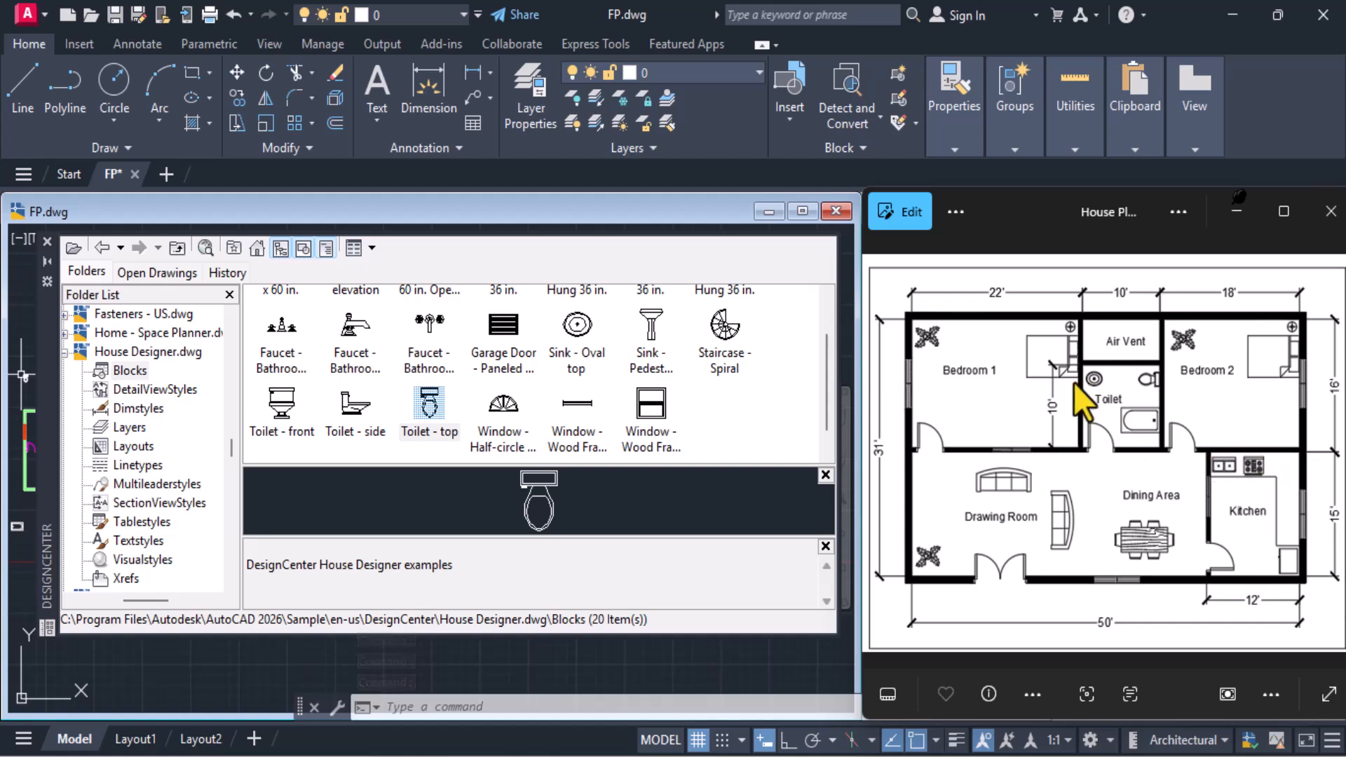
pyautogui.moveTo(576, 324)
pyautogui.mouseDown()
pyautogui.moveTo(87, 378)
pyautogui.moveTo(18, 371)
pyautogui.moveTo(27, 378)
pyautogui.mouseUp()
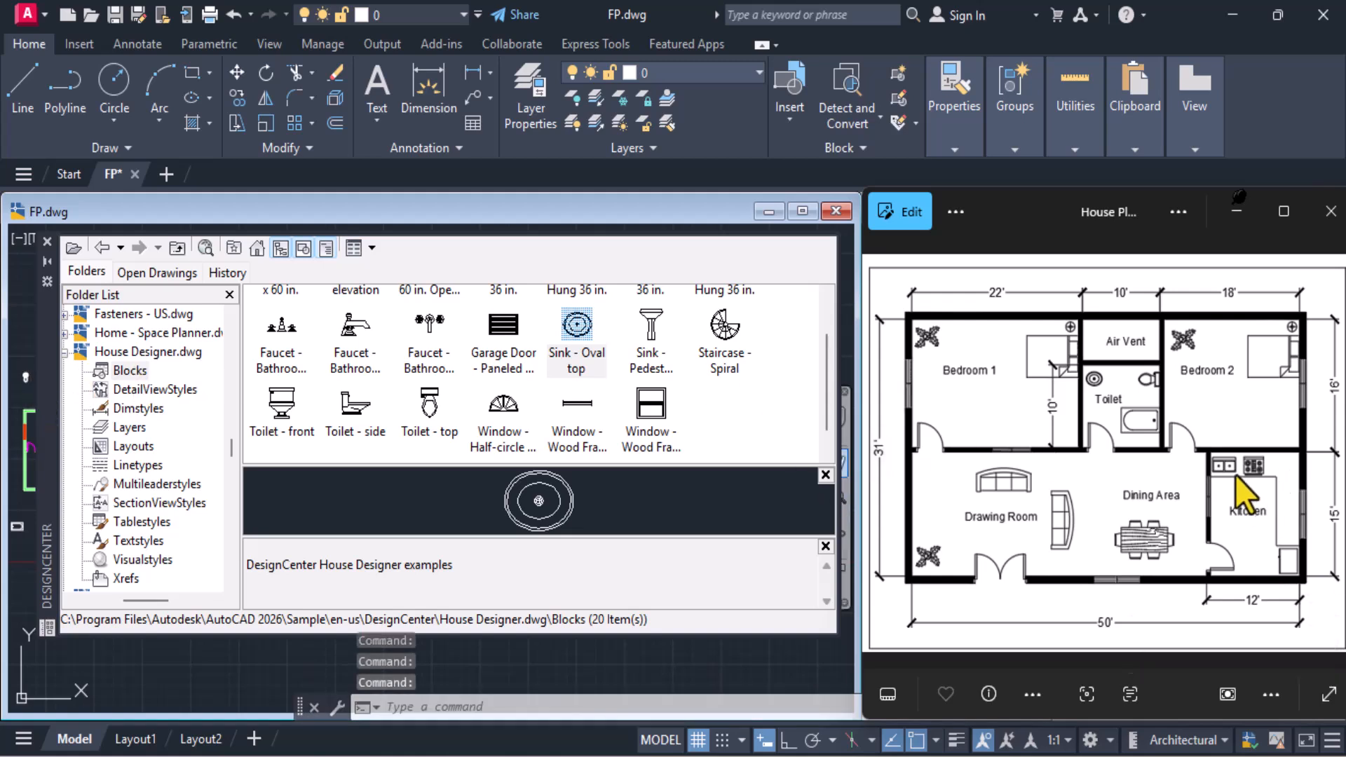
pyautogui.scroll(2, 827, 392)
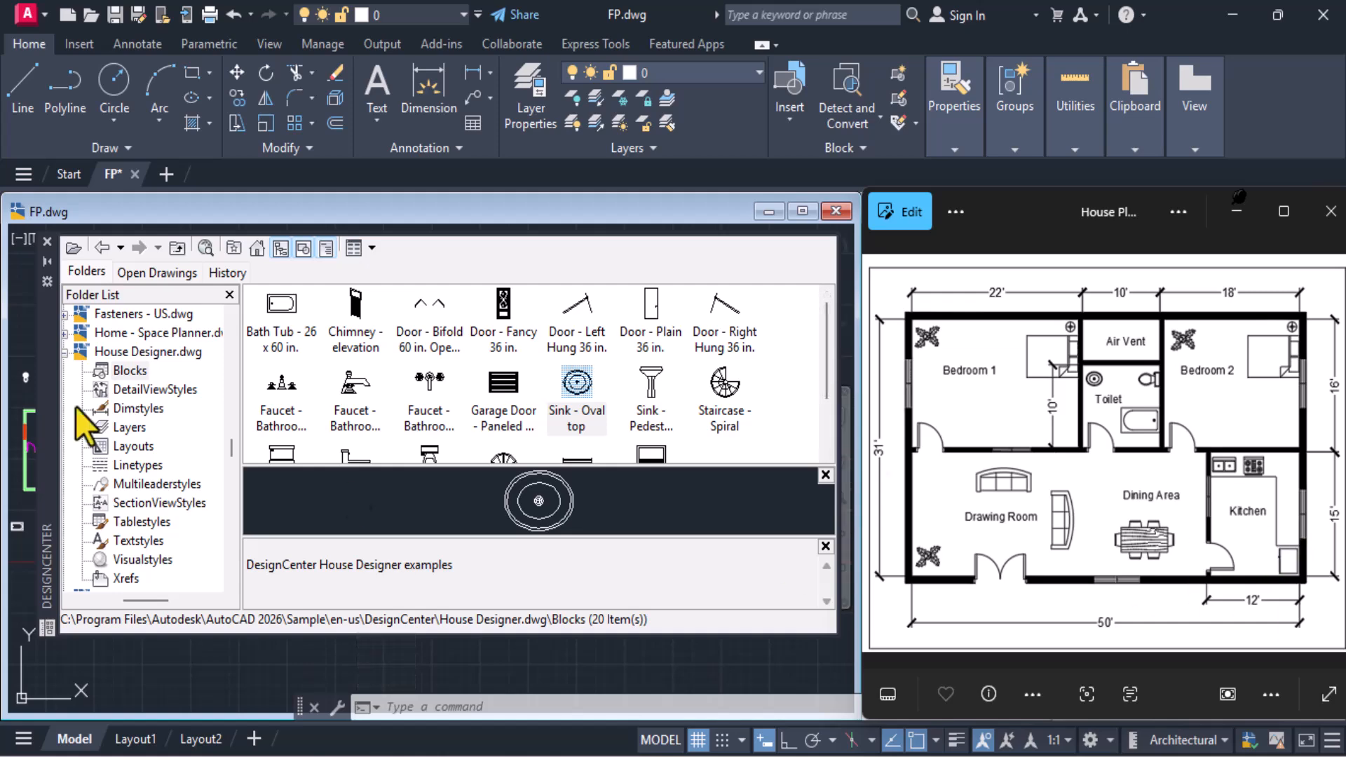
# Return to the DesignCenter home folder and open the Blocks of Kitchens.dwg from the en-us DesignCenter sample folder
pyautogui.click(259, 256)
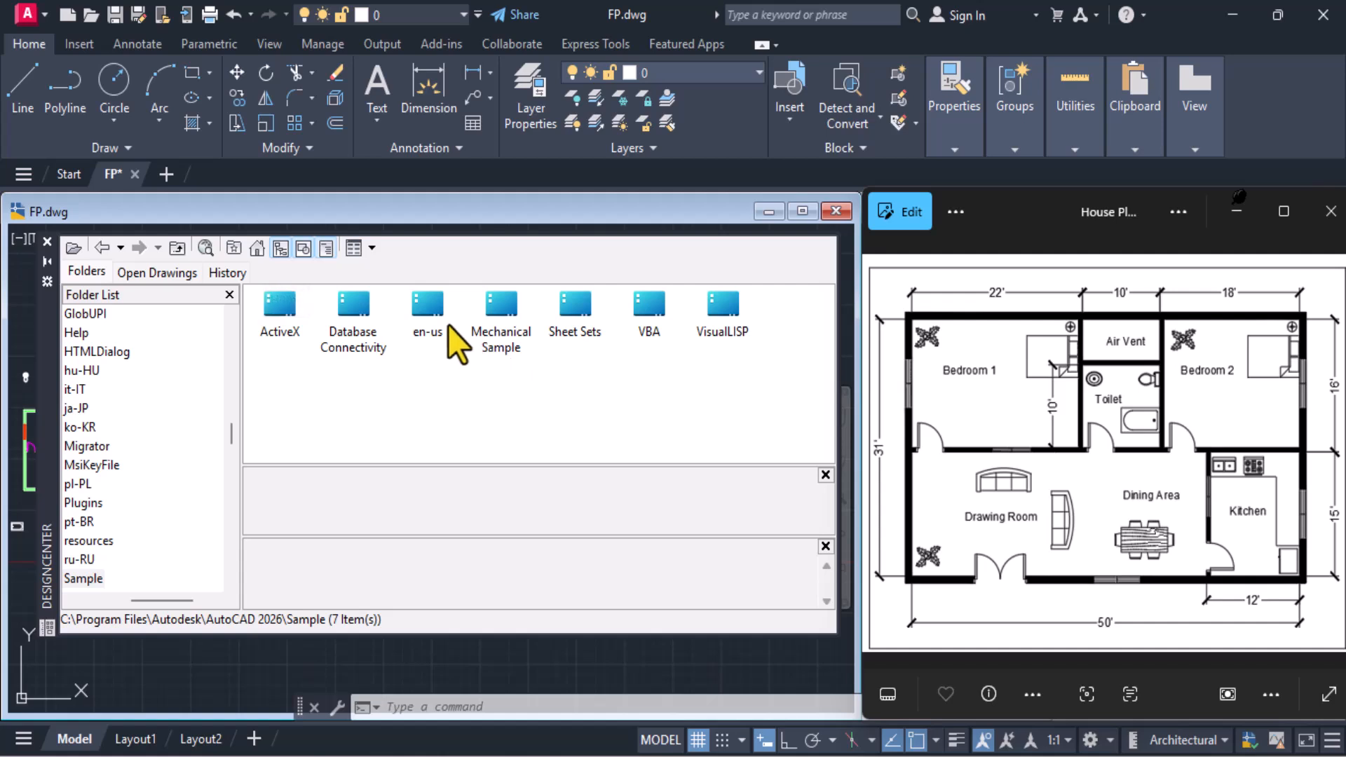
pyautogui.doubleClick(422, 308)
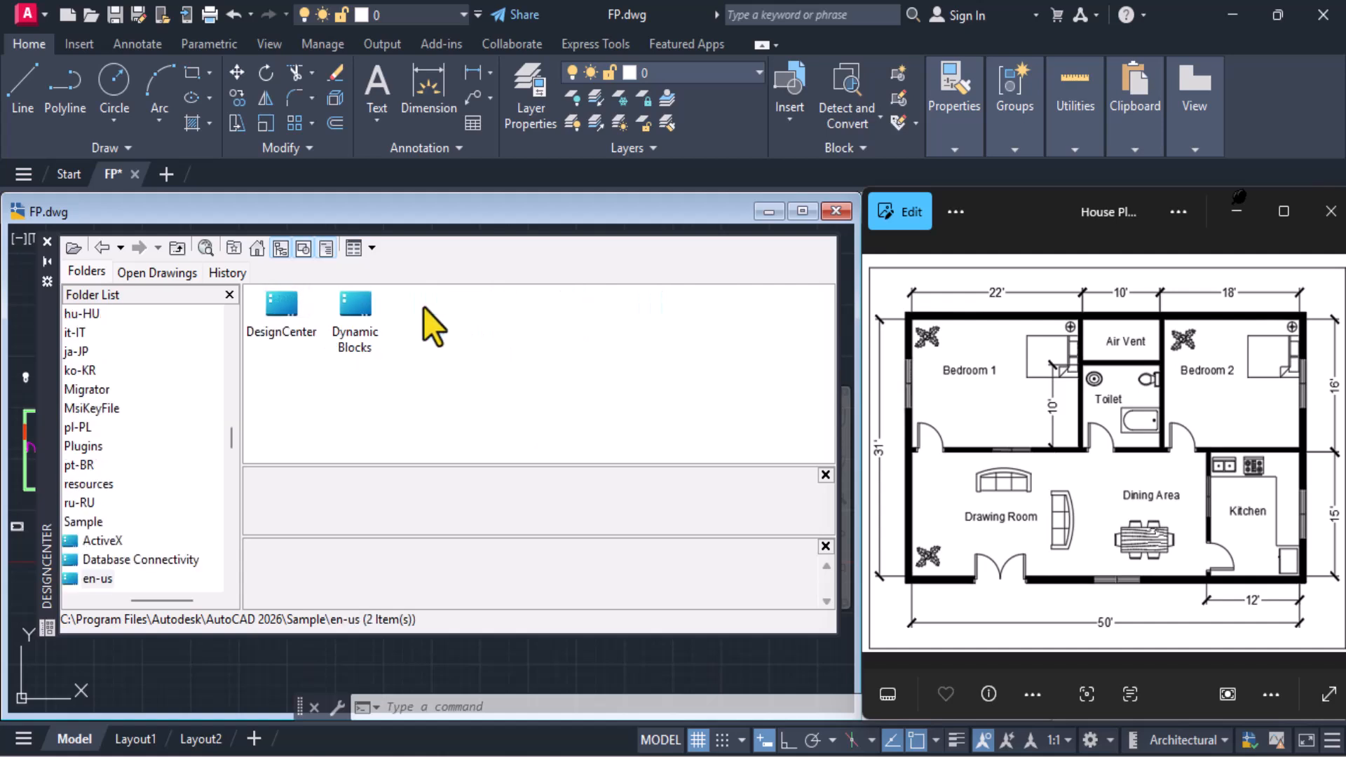
pyautogui.doubleClick(283, 300)
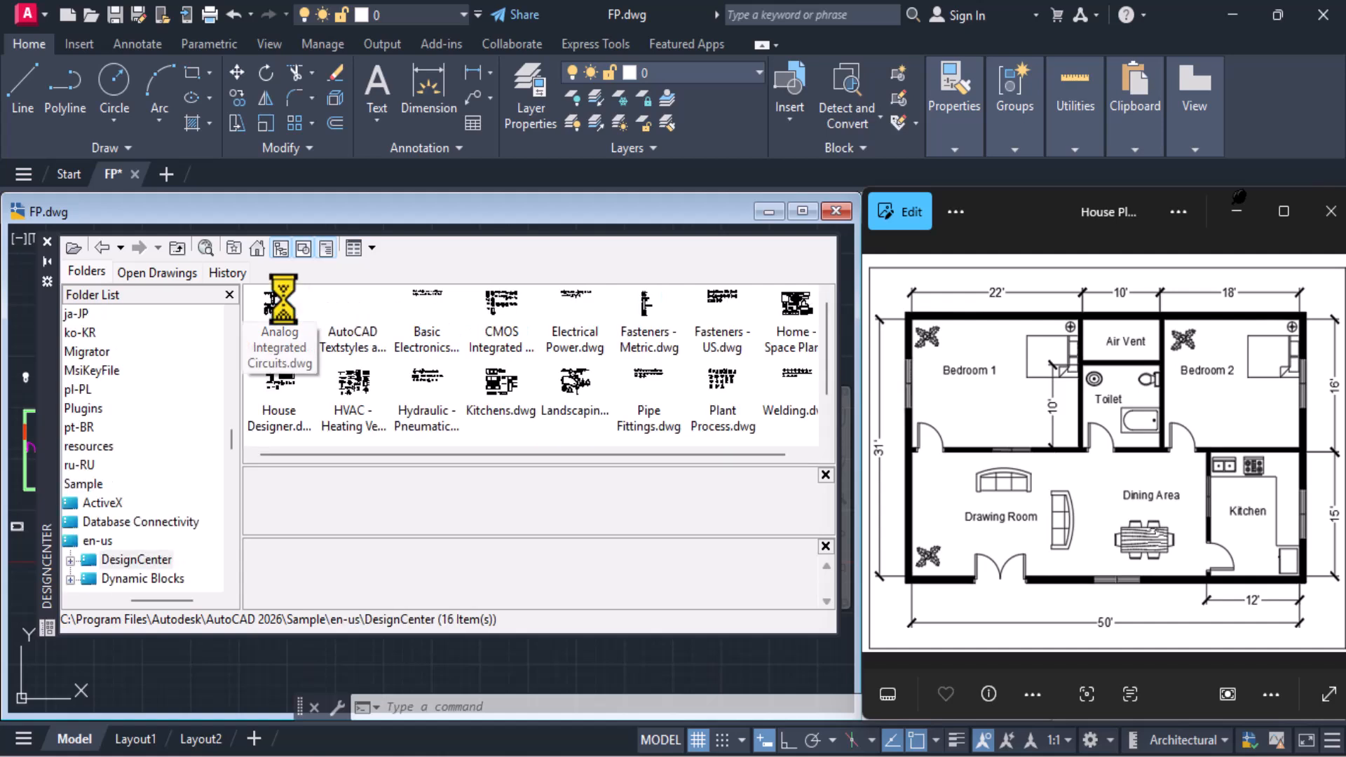
pyautogui.click(512, 393)
pyautogui.doubleClick(511, 393)
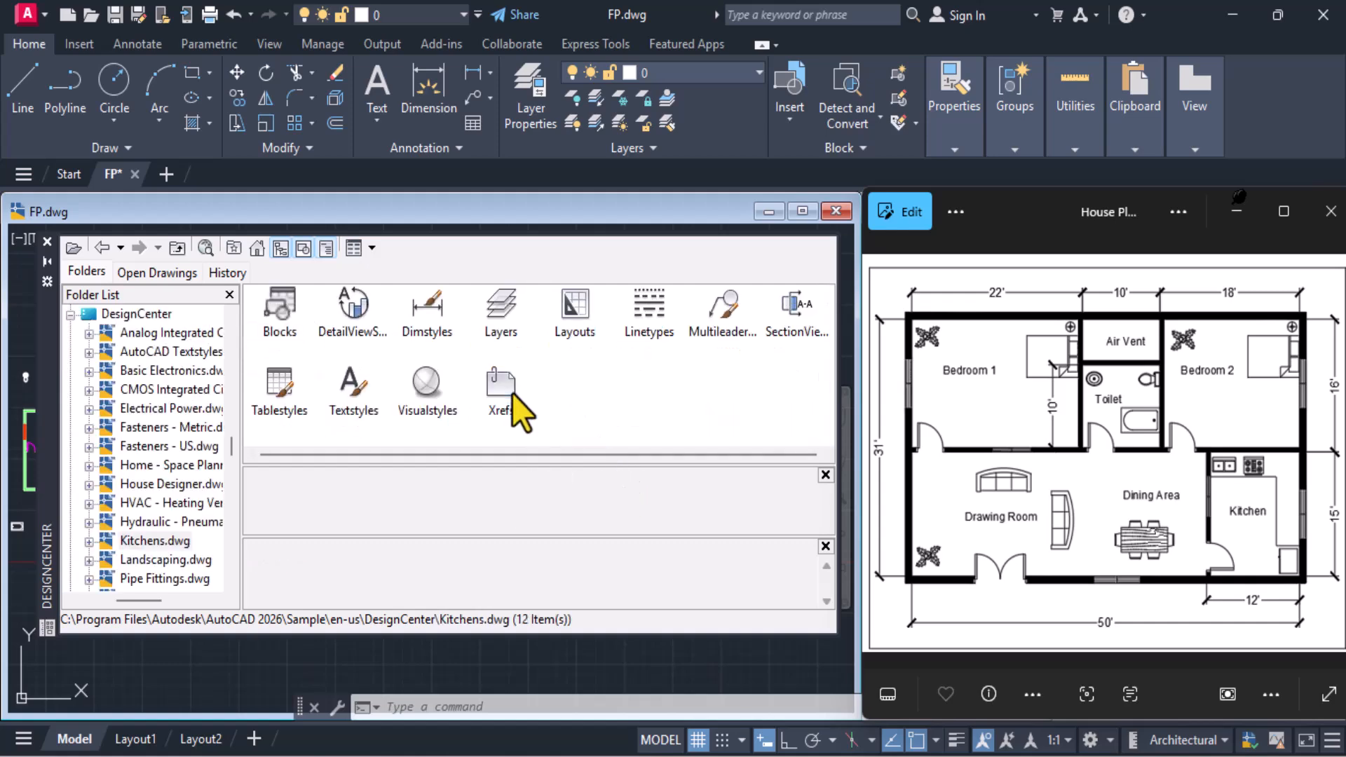
pyautogui.doubleClick(282, 314)
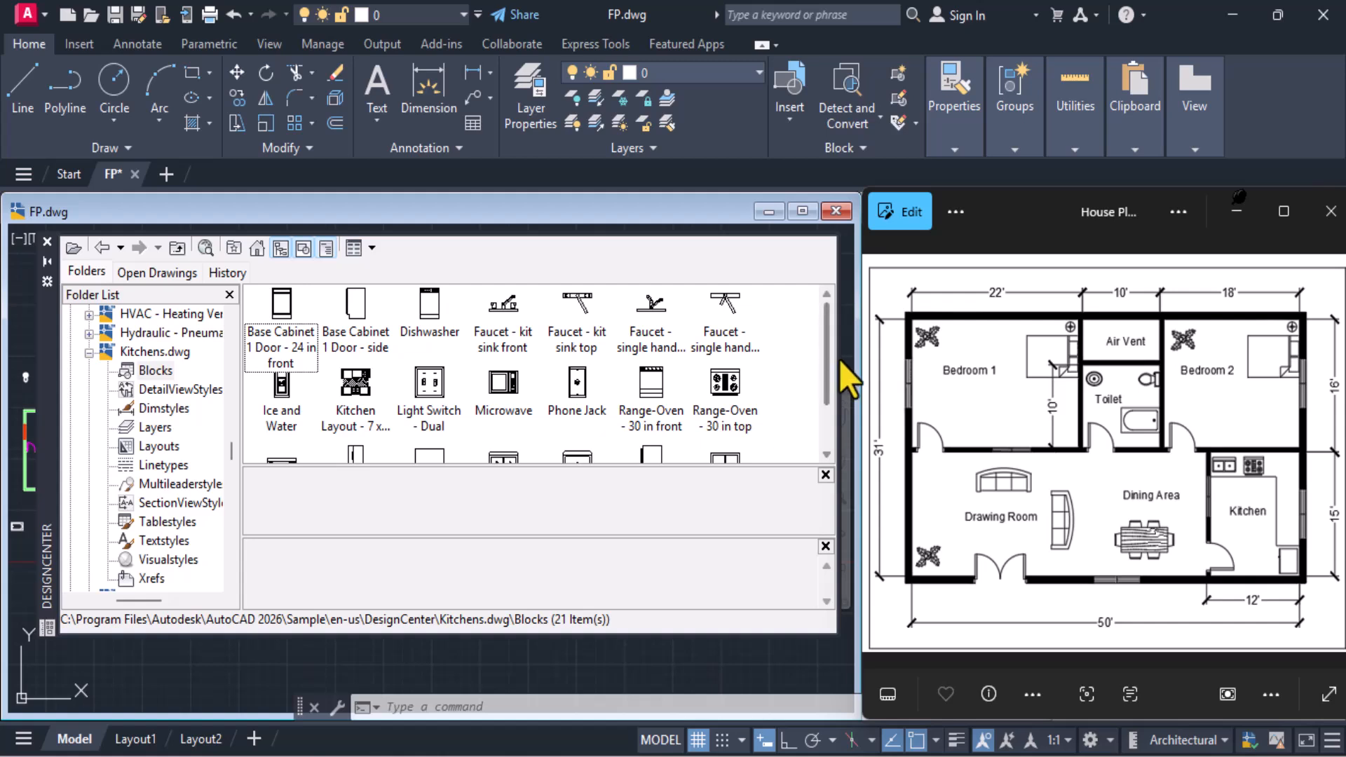
# Insert the top-view 36 in. two-door refrigerator block just outside the plan's lower-left corner
pyautogui.moveTo(826, 355); pyautogui.dragTo(817, 406)
pyautogui.click(424, 428)
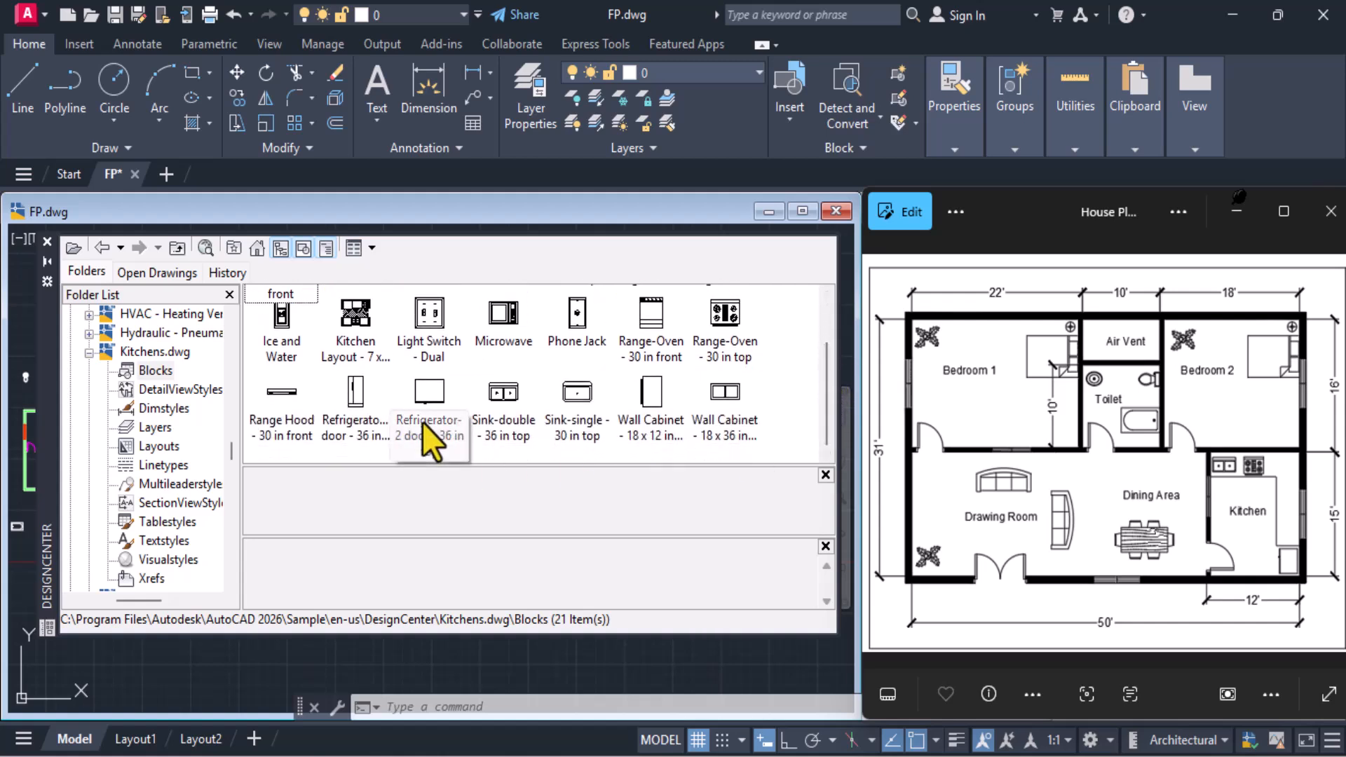
pyautogui.moveTo(7, 575); pyautogui.dragTo(18, 563)
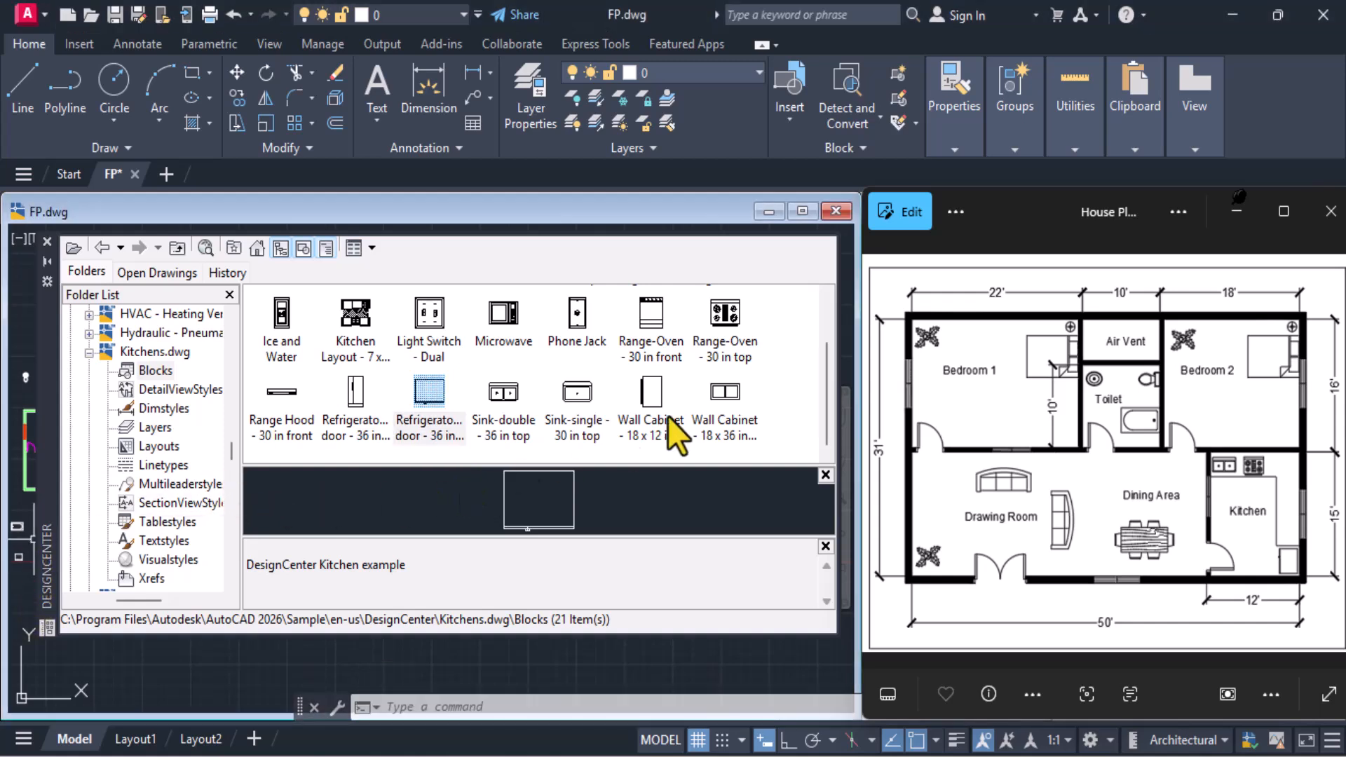
# Insert the Range-Oven - 30 in top and Sink-double - 36 in top blocks outside the plan's lower-left corner and close DesignCenter
pyautogui.moveTo(827, 406); pyautogui.dragTo(827, 447)
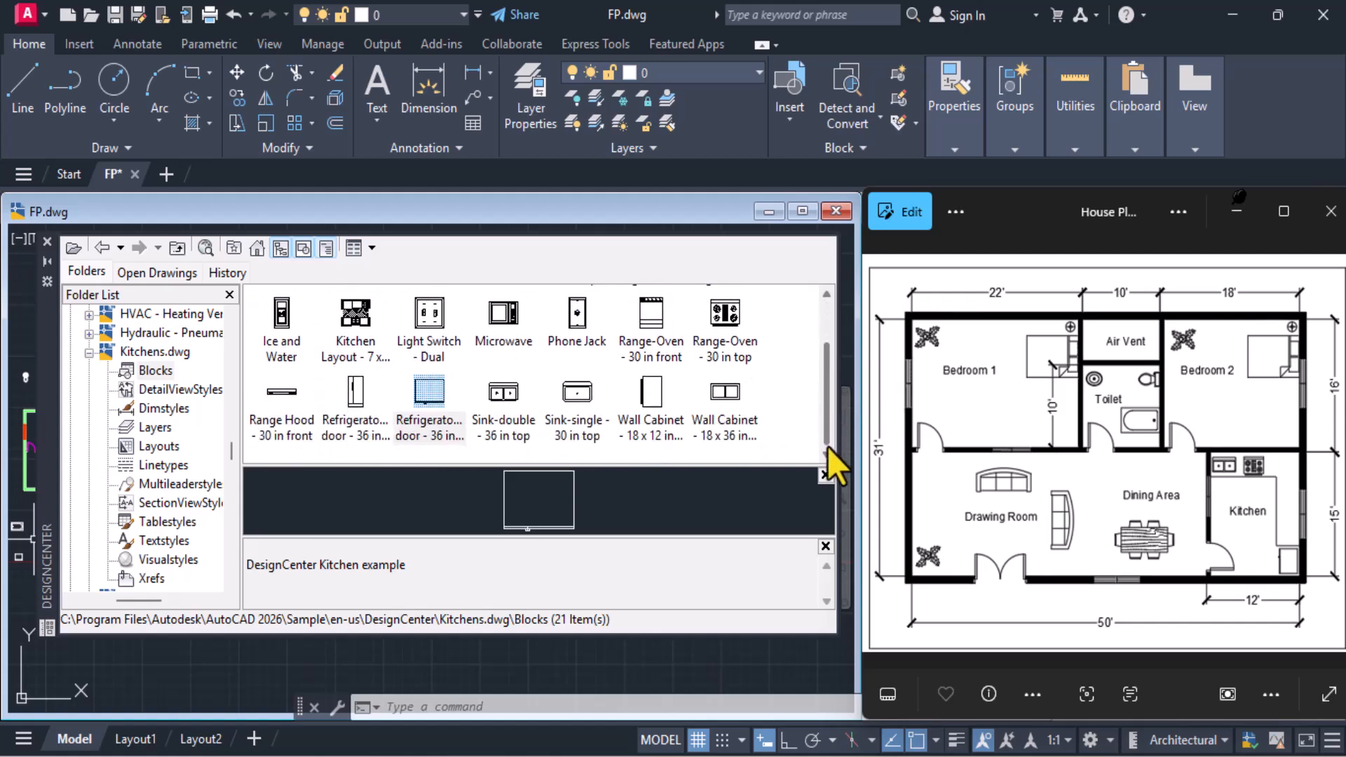
pyautogui.moveTo(834, 417); pyautogui.dragTo(839, 328)
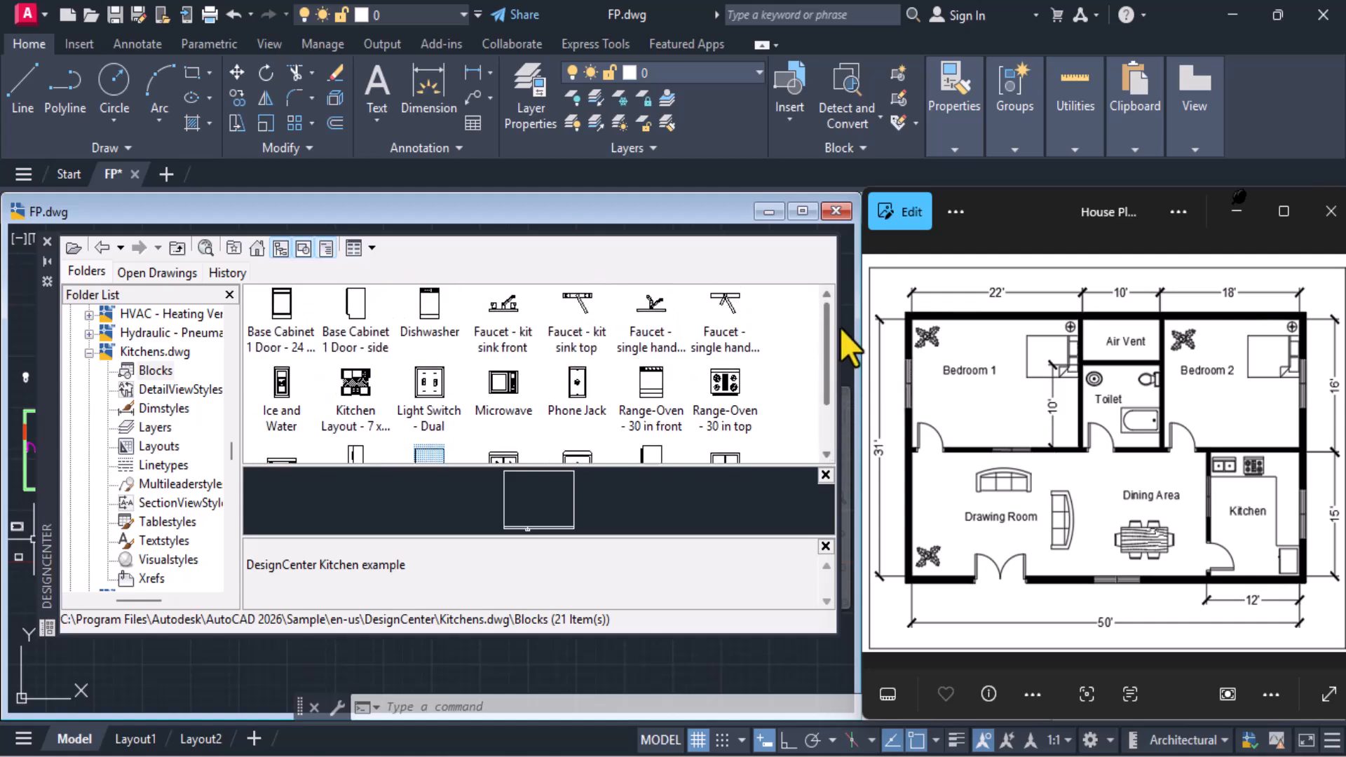
pyautogui.moveTo(840, 328); pyautogui.dragTo(842, 377)
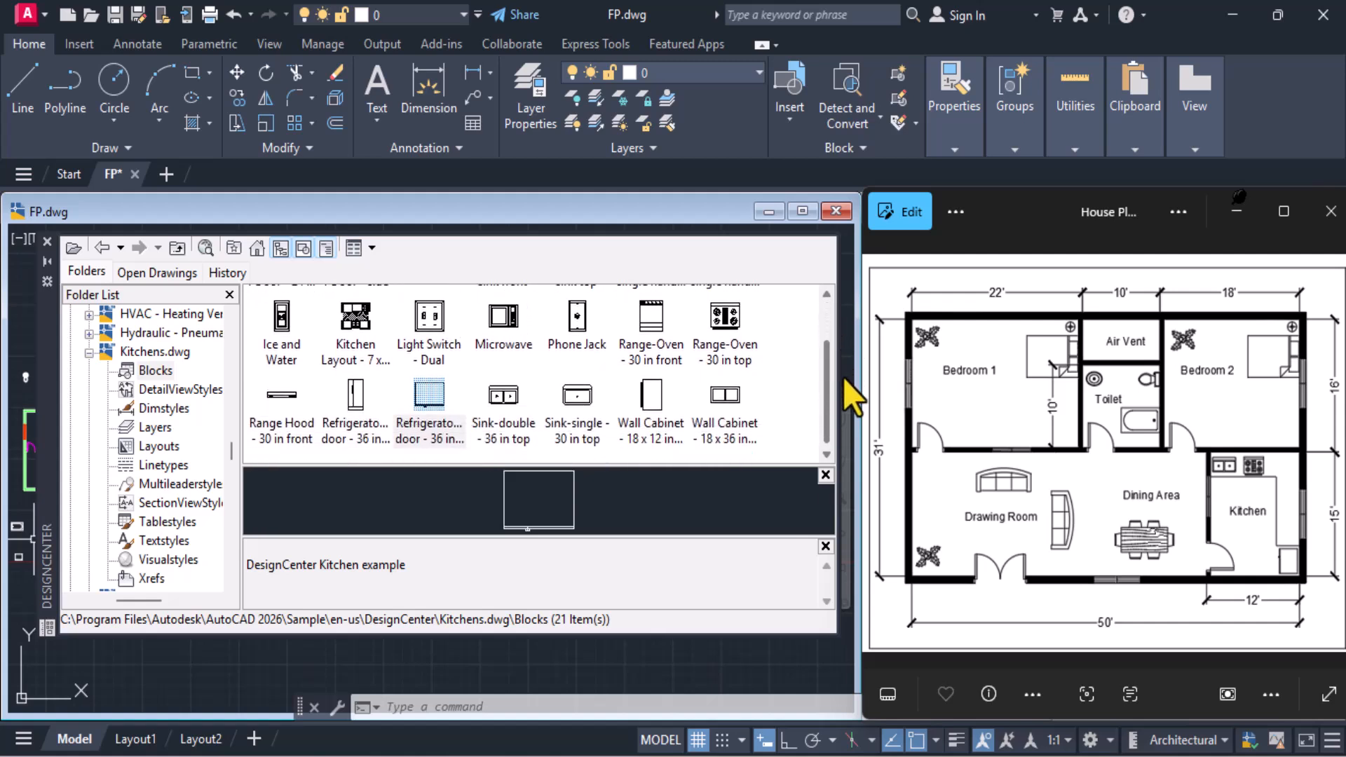
pyautogui.moveTo(728, 326)
pyautogui.mouseDown()
pyautogui.moveTo(684, 355)
pyautogui.moveTo(1, 538)
pyautogui.moveTo(20, 581)
pyautogui.mouseUp()
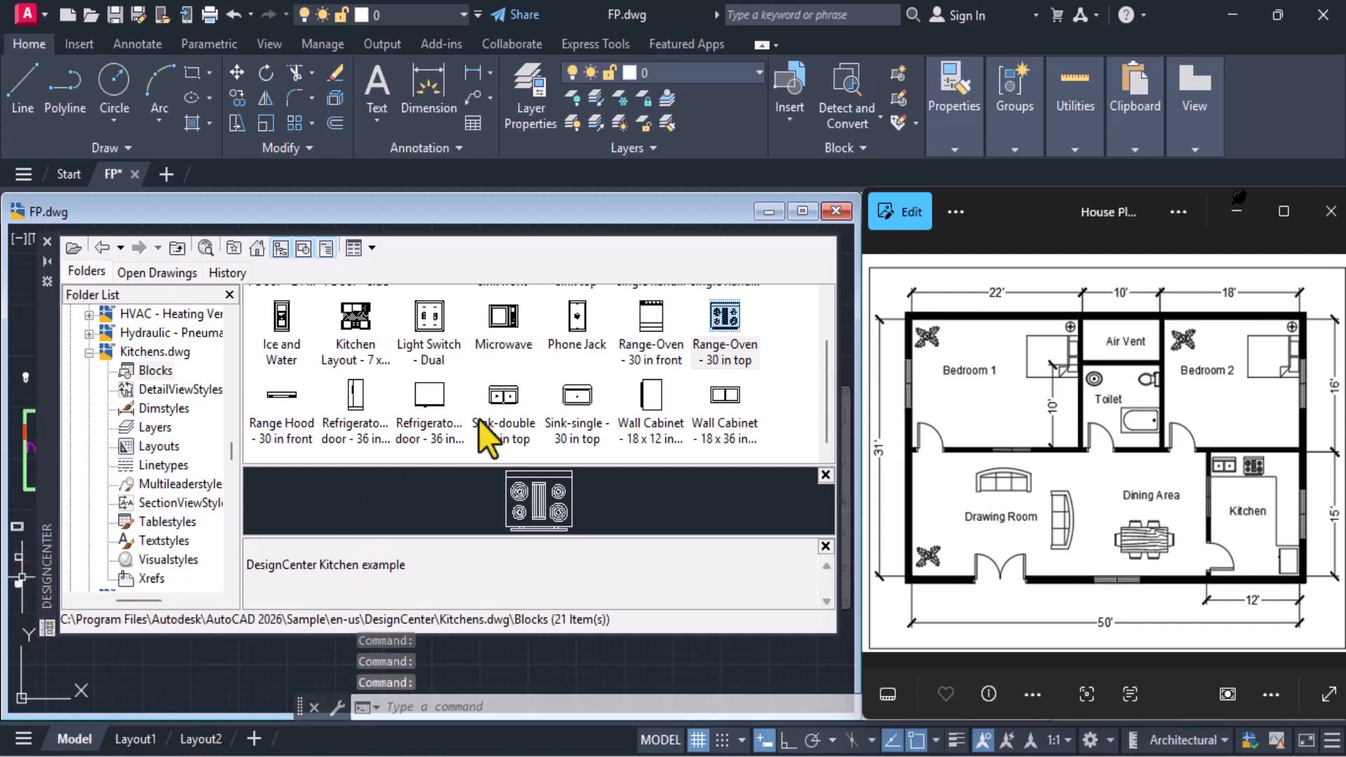
pyautogui.moveTo(498, 405)
pyautogui.mouseDown()
pyautogui.moveTo(490, 389)
pyautogui.moveTo(242, 560)
pyautogui.moveTo(54, 587)
pyautogui.moveTo(24, 554)
pyautogui.mouseUp()
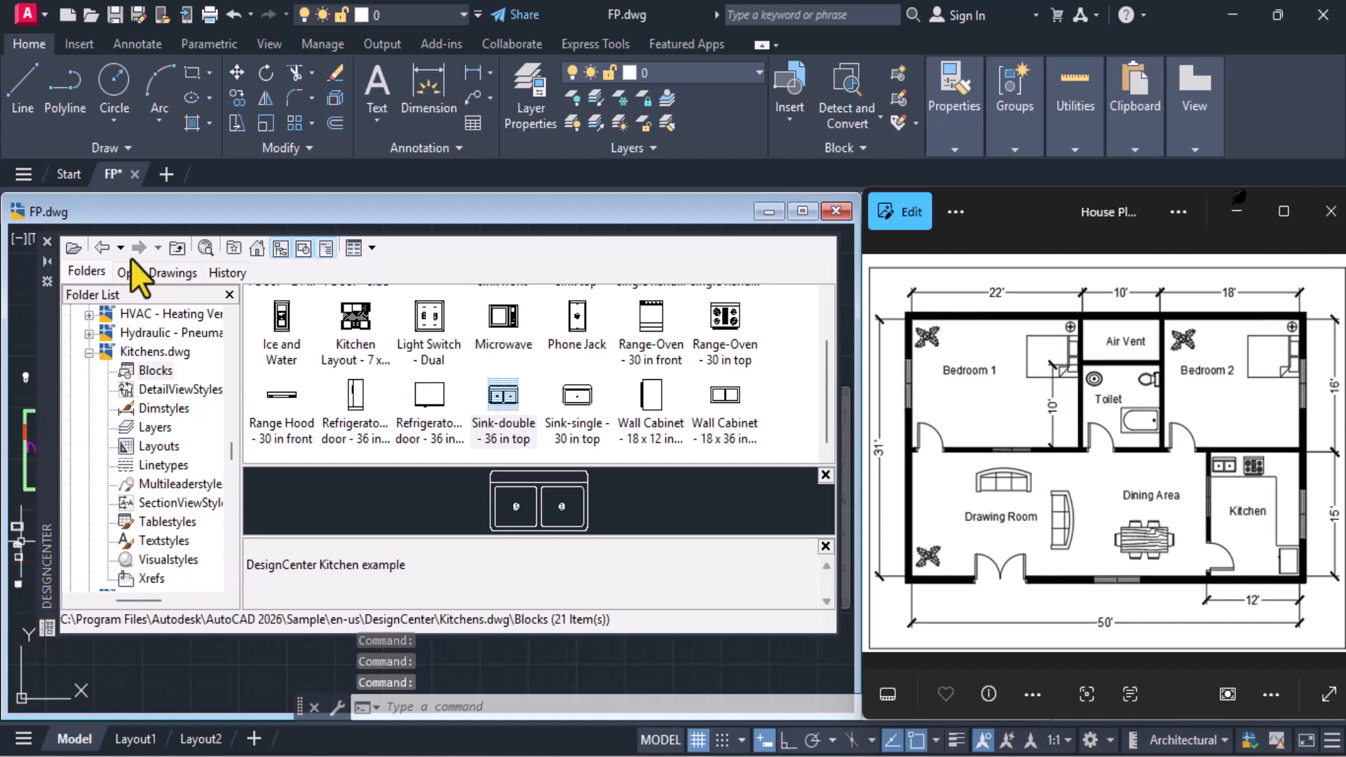
pyautogui.click(46, 241)
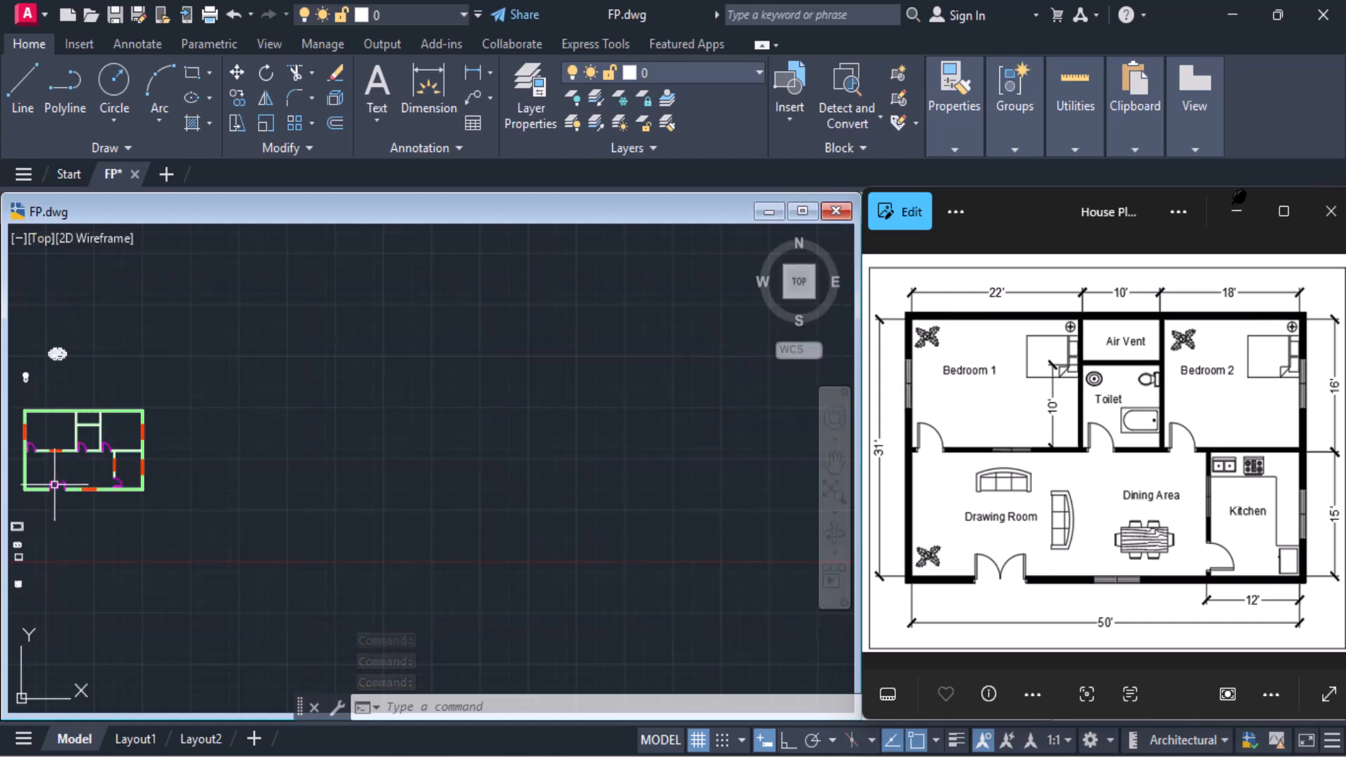
# Rotate the bed block 90° clockwise about its upper-right corner with Ortho on, so the headboard faces right
pyautogui.moveTo(86, 478); pyautogui.dragTo(358, 466, button='middle')
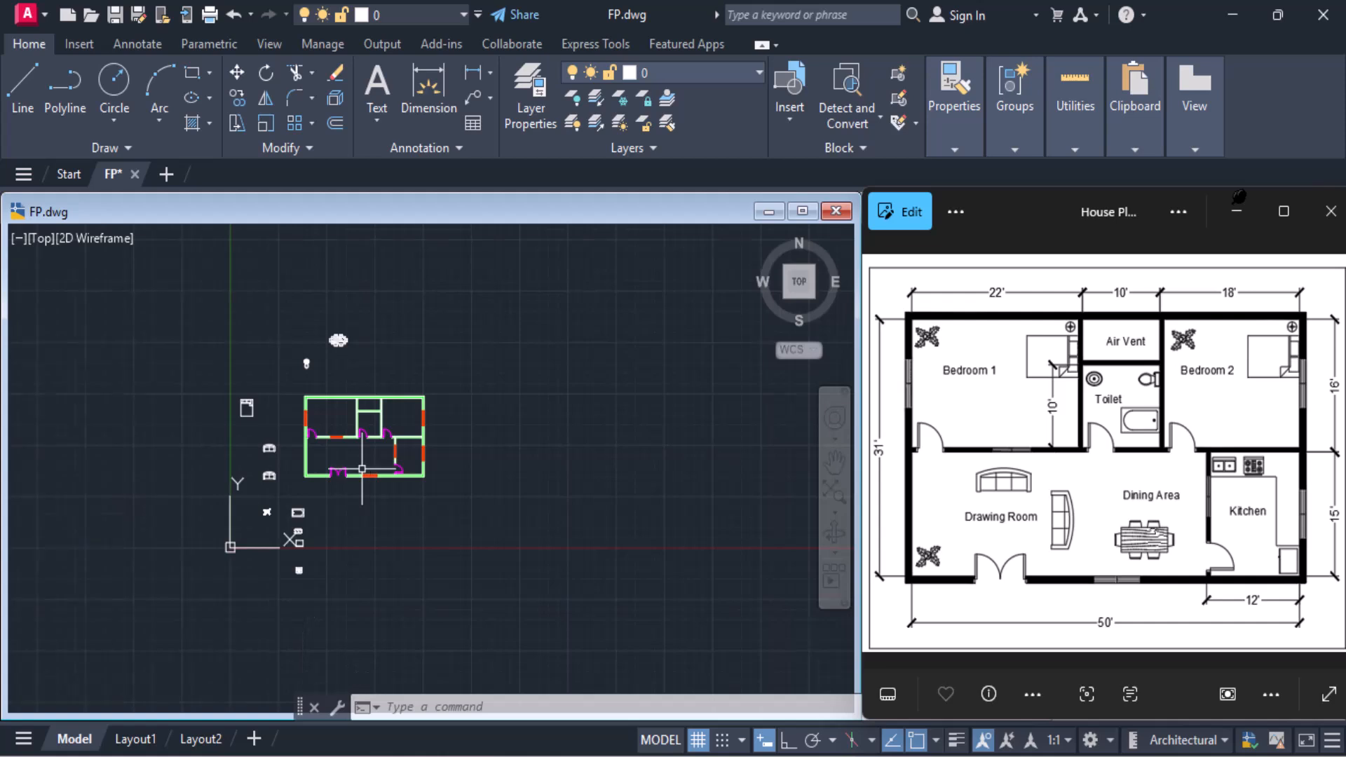
pyautogui.scroll(2, 362, 469)
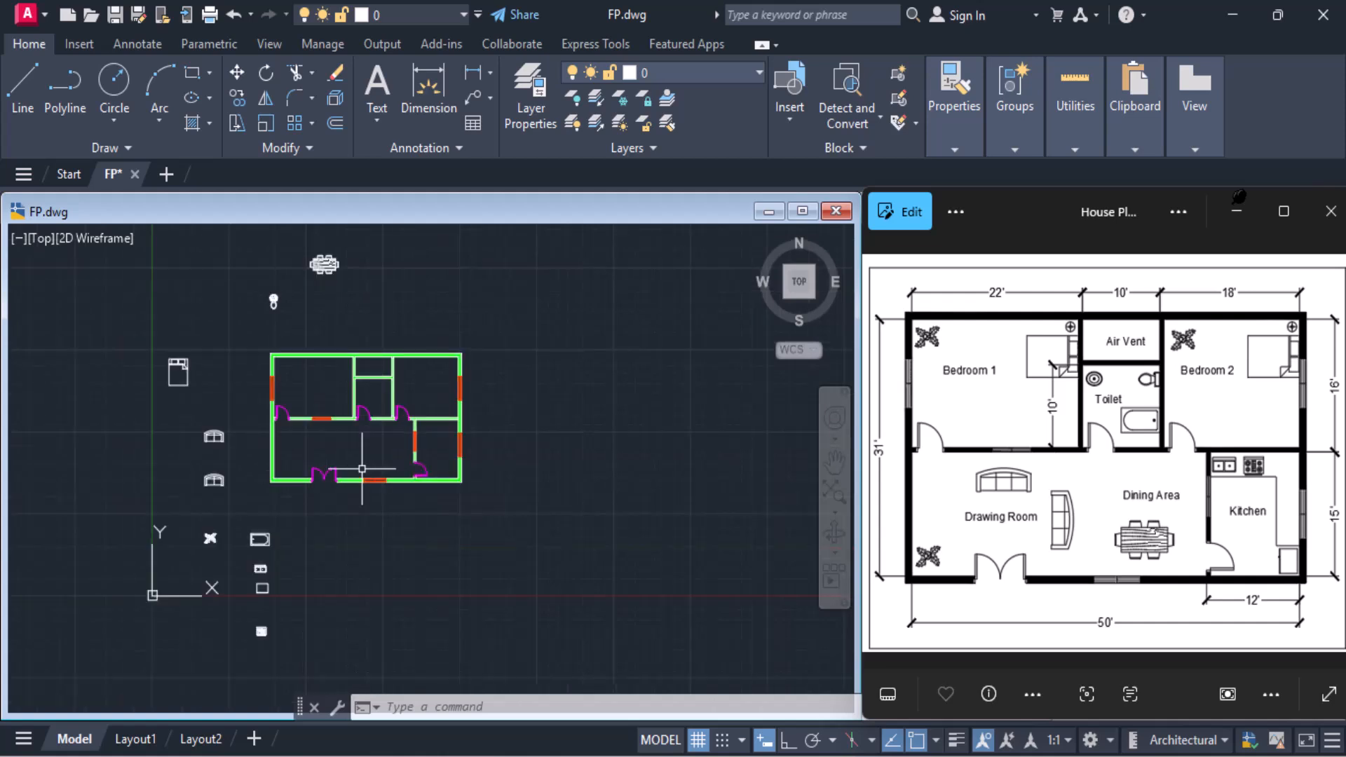
pyautogui.click(178, 370)
pyautogui.scroll(4, 181, 371)
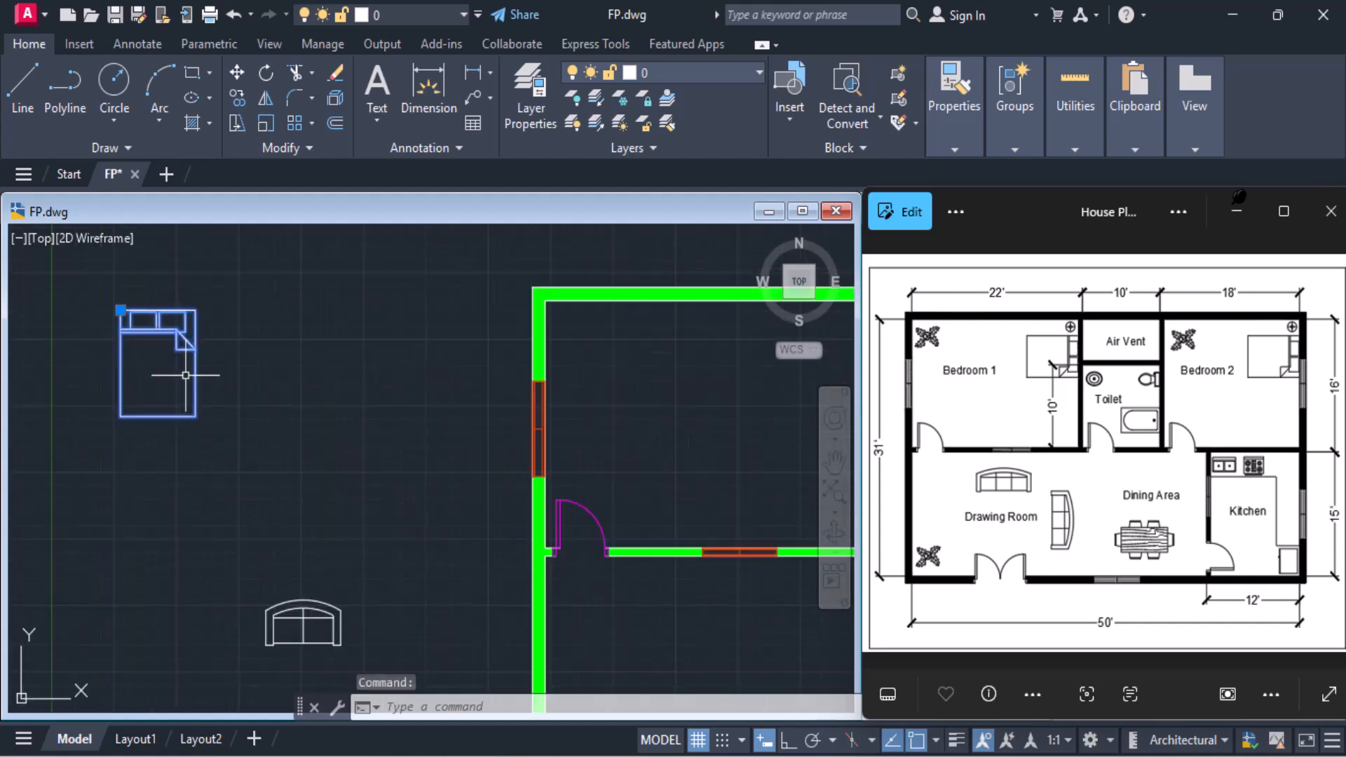
pyautogui.moveTo(186, 373); pyautogui.dragTo(113, 368, button='middle')
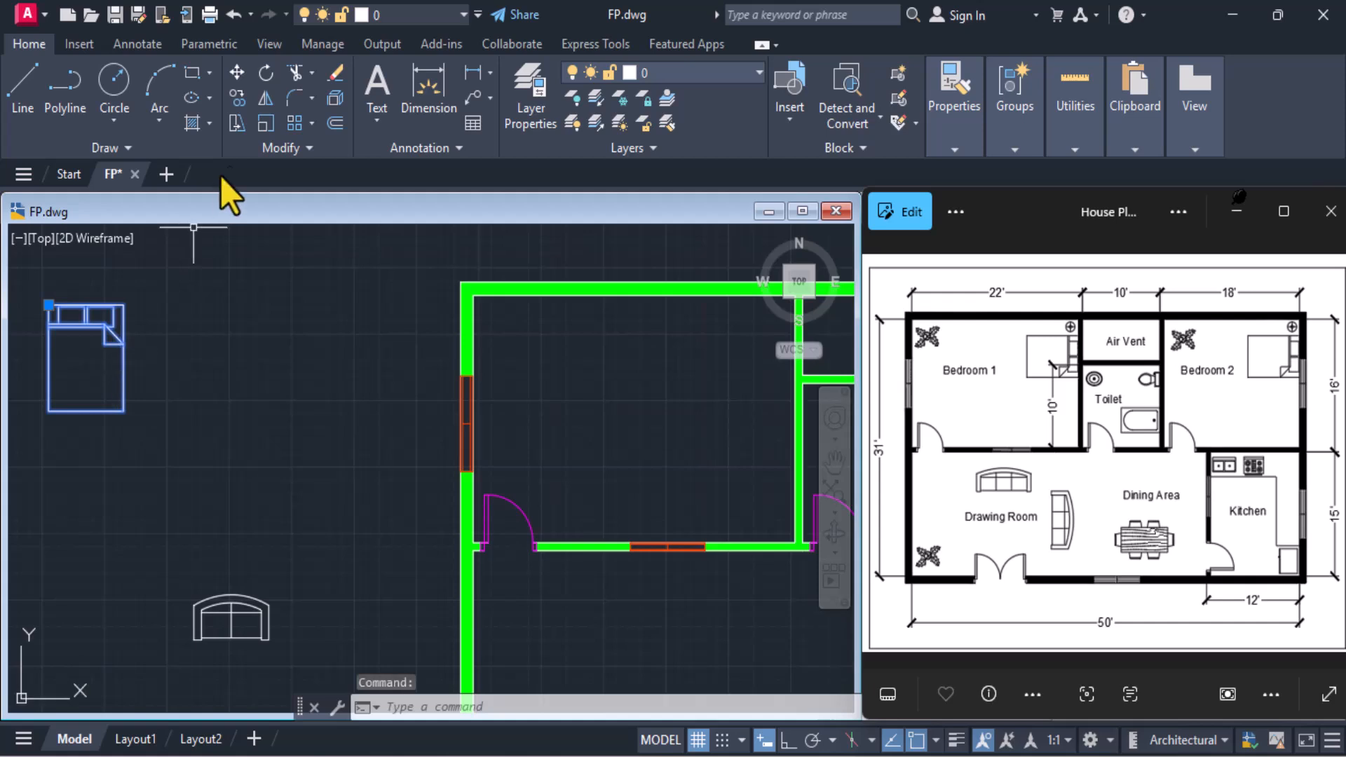
pyautogui.click(268, 68)
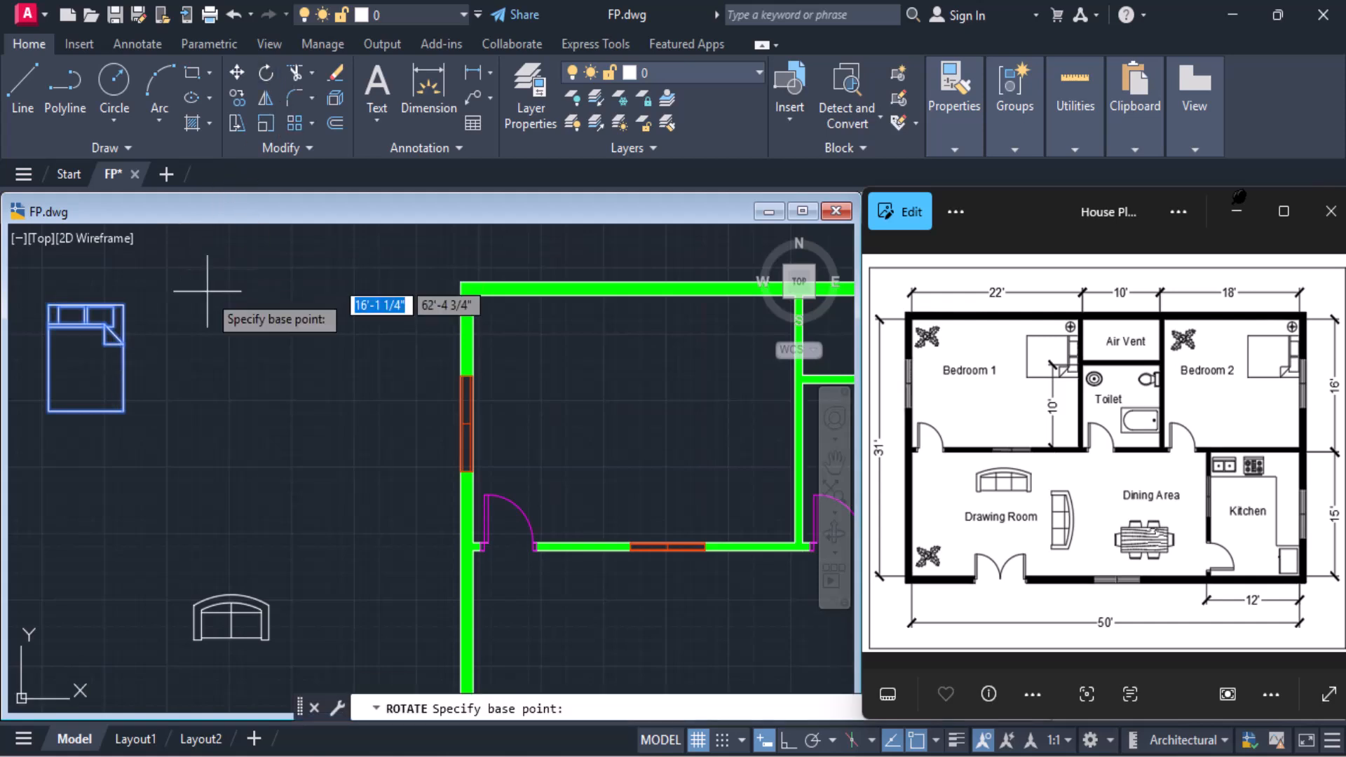
pyautogui.click(123, 309)
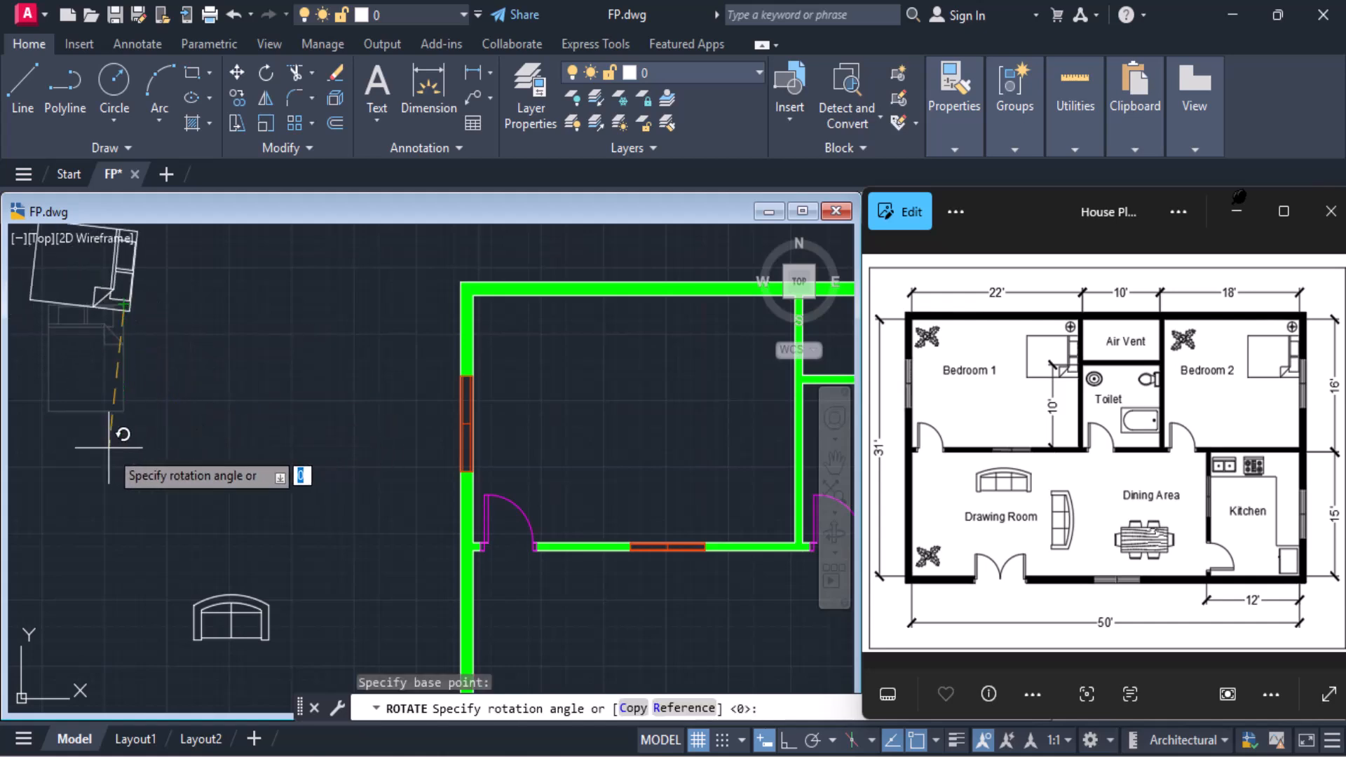
pyautogui.click(787, 741)
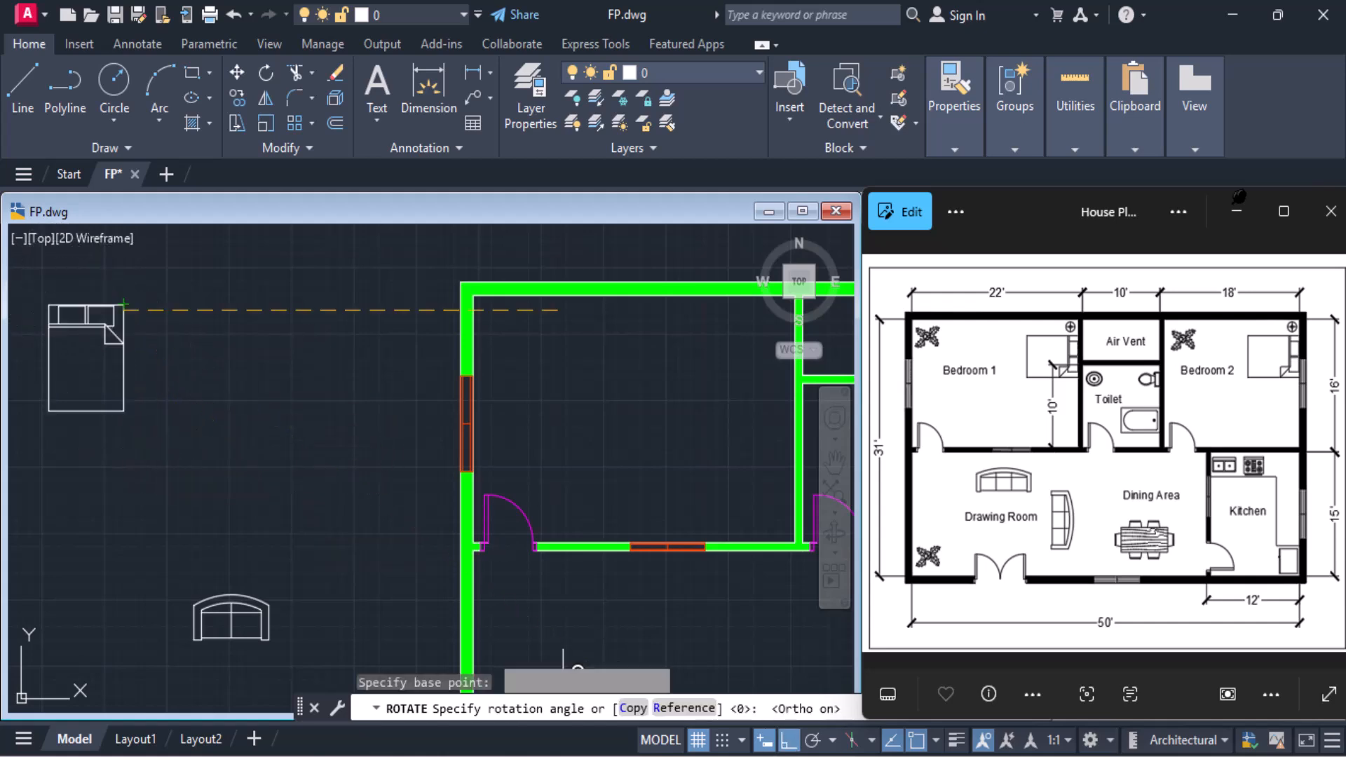
pyautogui.click(191, 458)
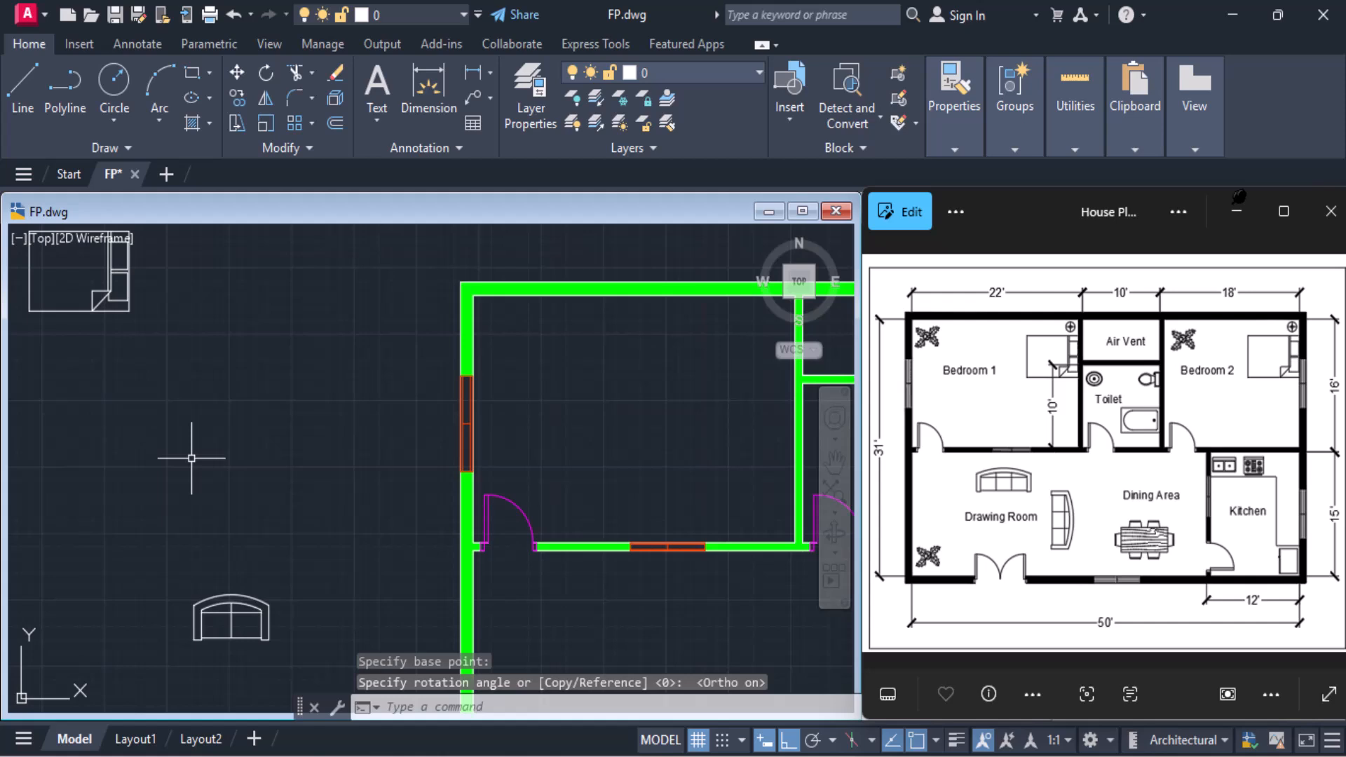
# Move the rotated bed by its upper-right corner into Bedroom 1 beside the room's right wall, with Ortho off
pyautogui.click(238, 73)
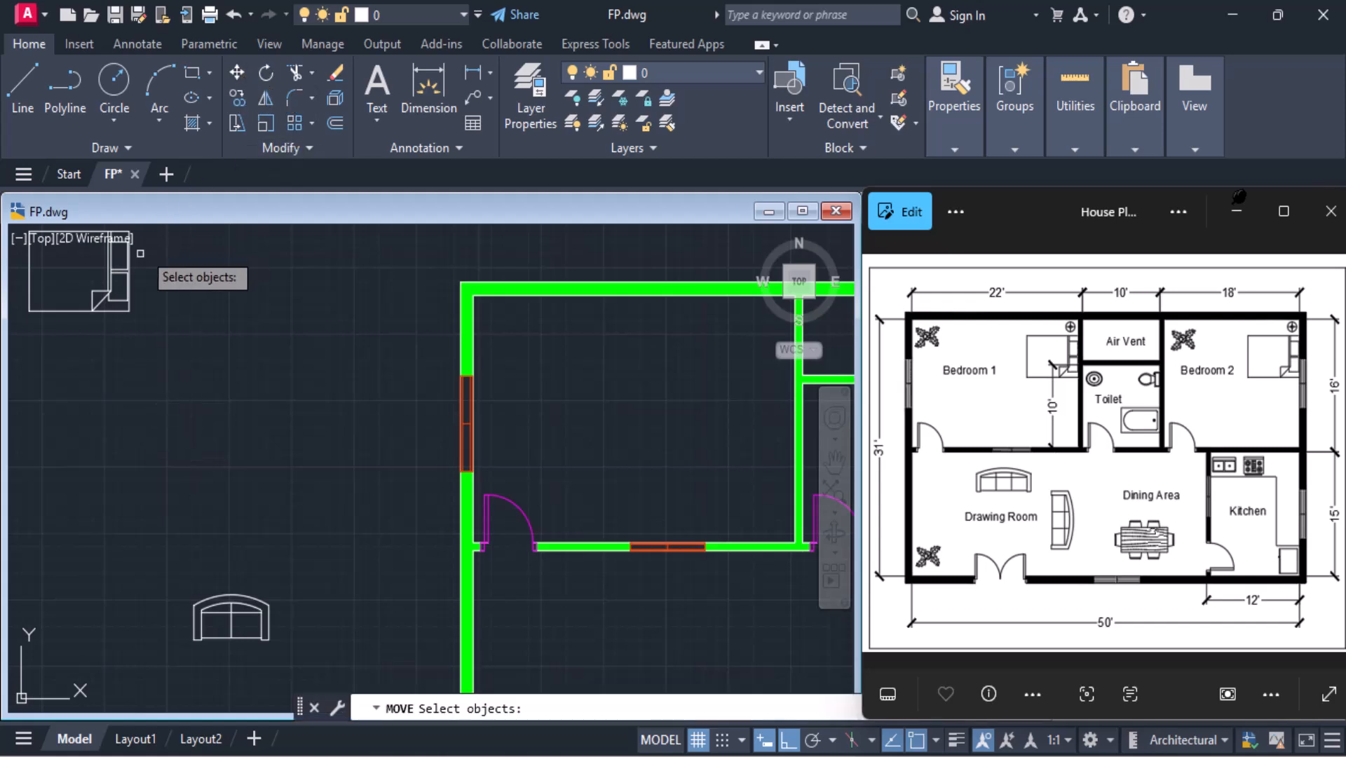
pyautogui.click(120, 310)
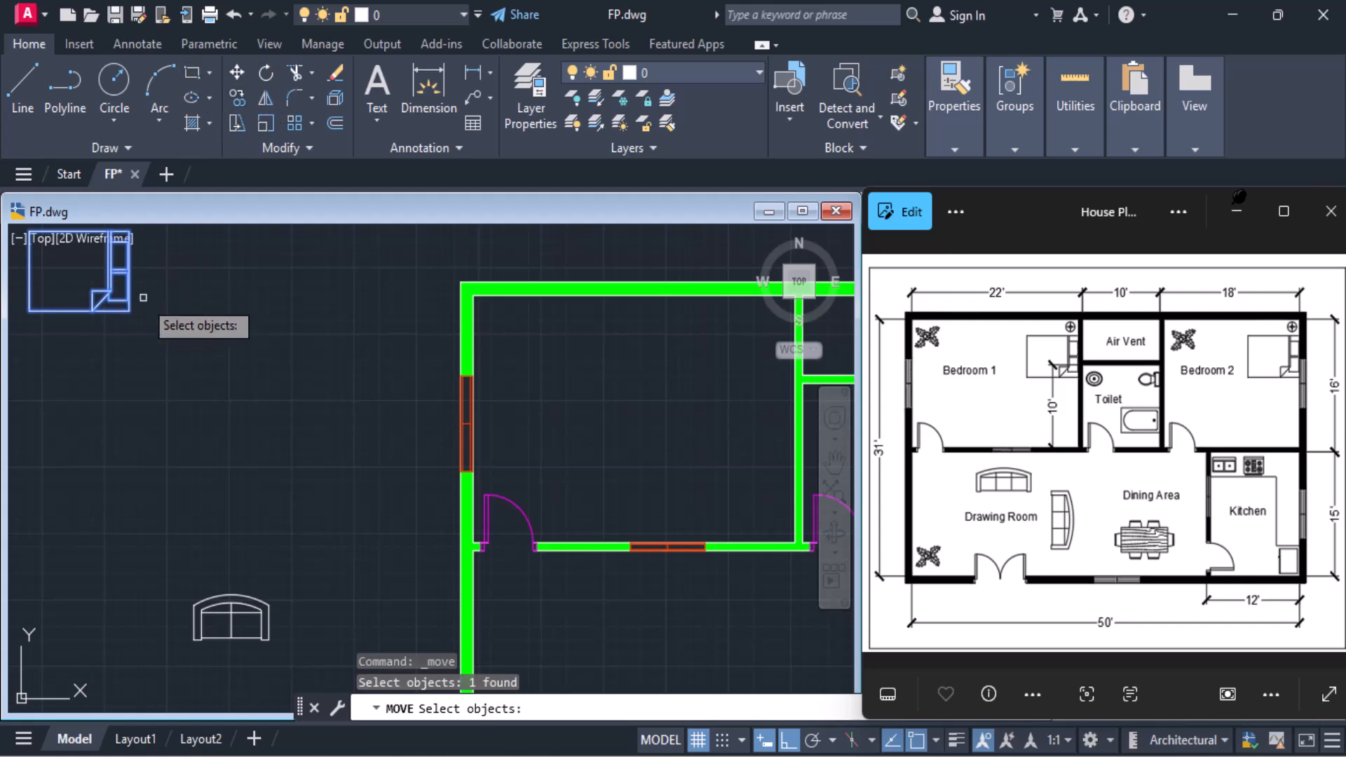
pyautogui.press('Return')
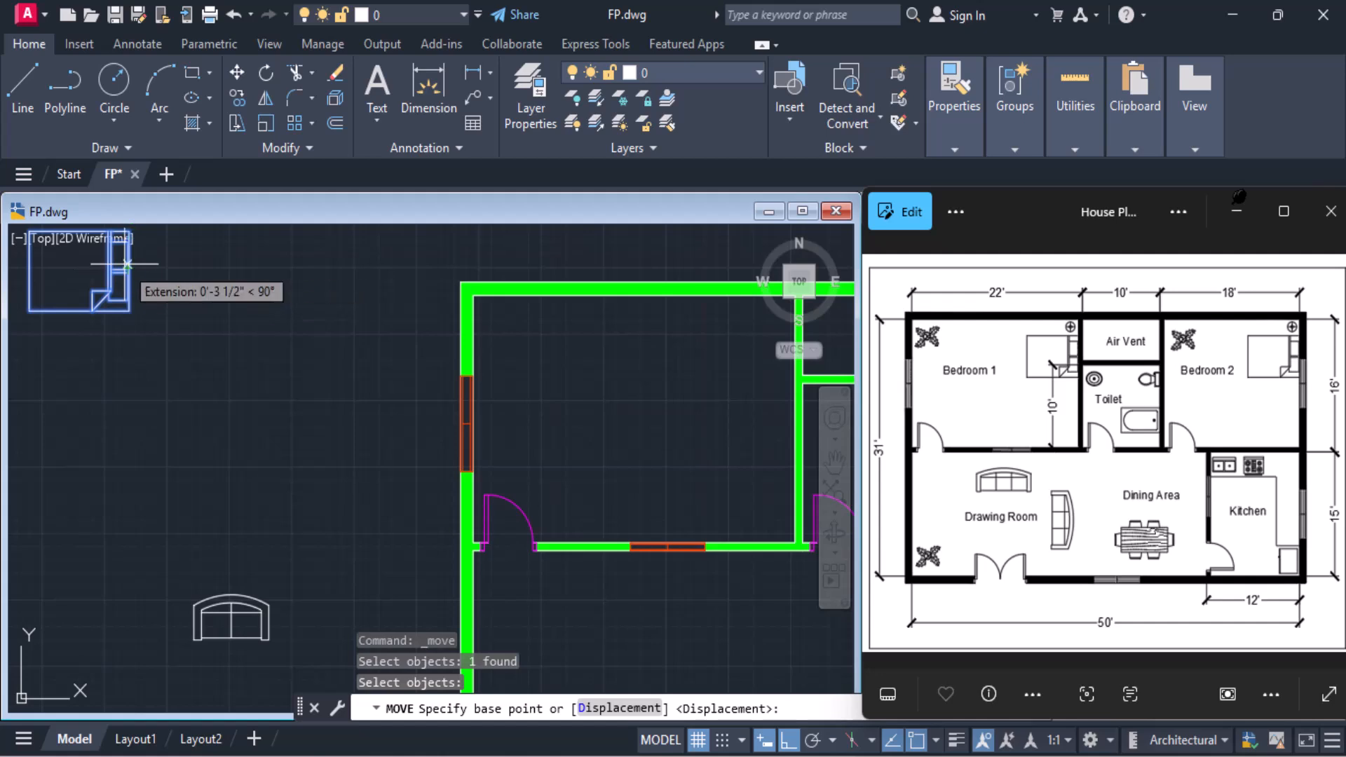
pyautogui.click(128, 229)
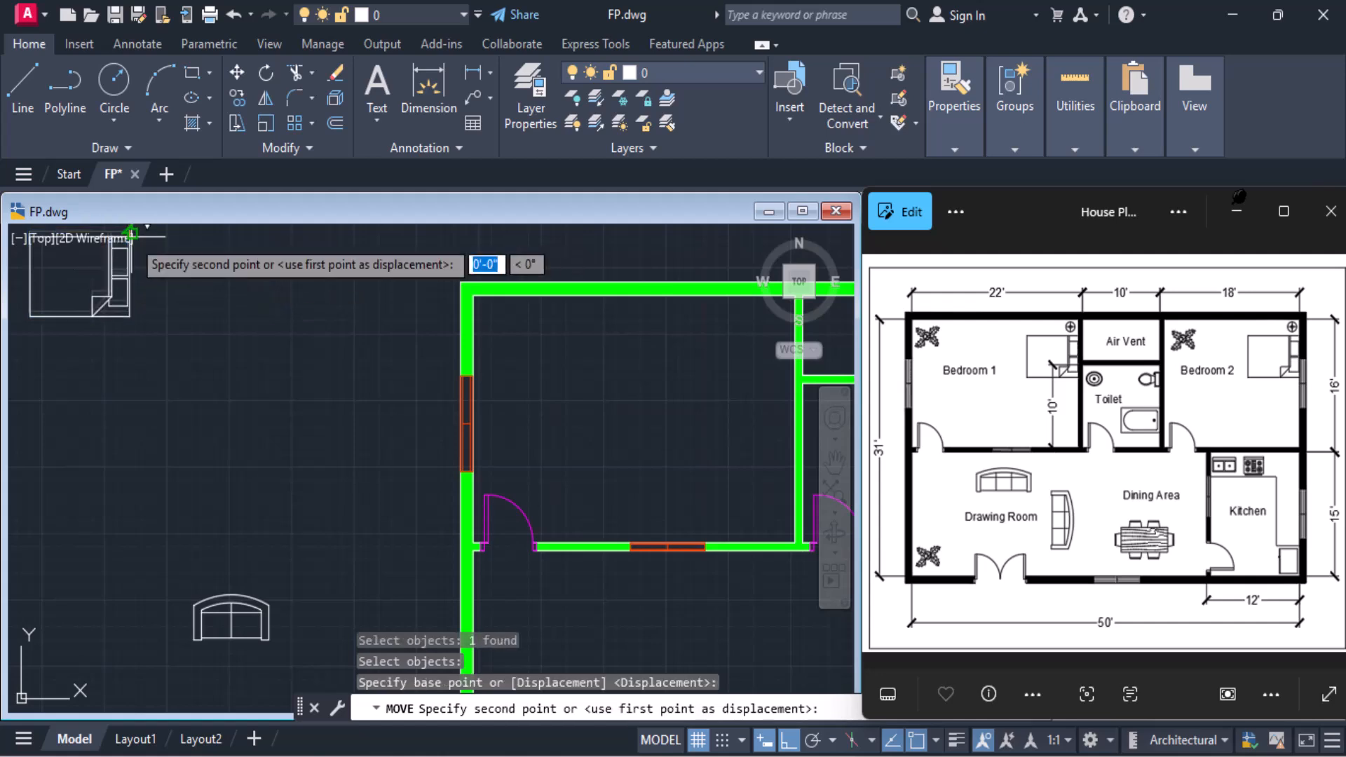
pyautogui.moveTo(776, 463); pyautogui.dragTo(536, 458, button='middle')
pyautogui.moveTo(796, 752)
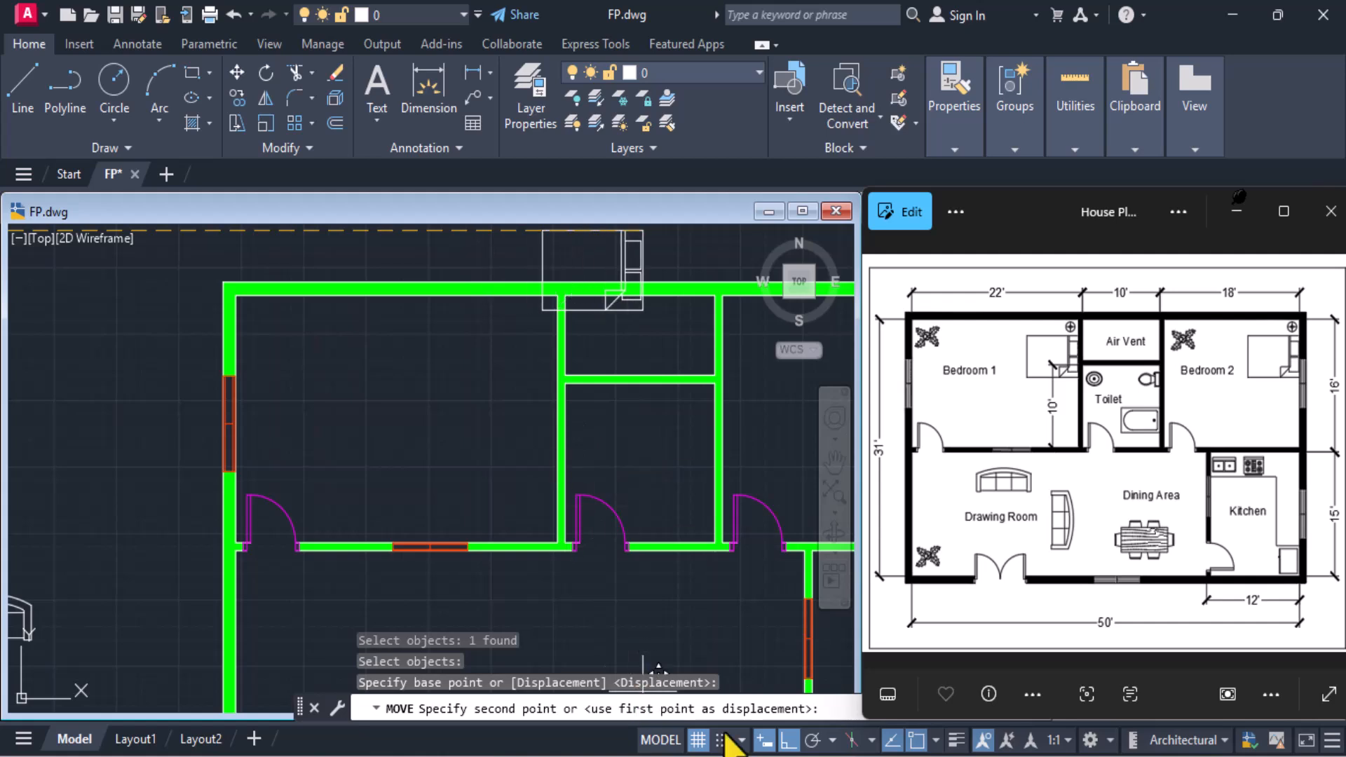
pyautogui.click(788, 741)
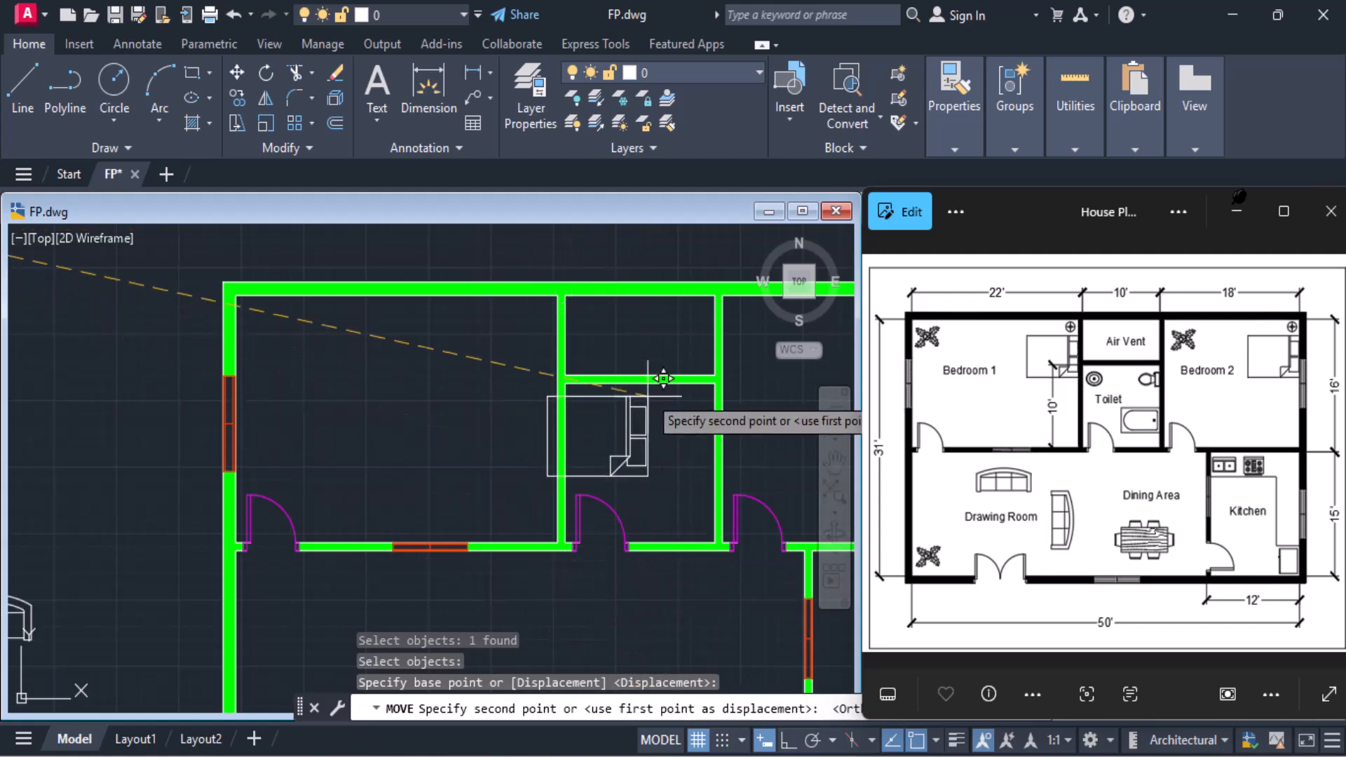
pyautogui.click(571, 317)
# Move the Bedroom 1 bed from the midpoint of its headboard edge perpendicularly onto the room's right wall, using mid and per snaps
pyautogui.scroll(8, 582, 382)
pyautogui.moveTo(459, 375)
pyautogui.mouseDown(button='middle')
pyautogui.moveTo(483, 412)
pyautogui.moveTo(527, 565)
pyautogui.mouseUp(button='middle')
pyautogui.scroll(-2, 543, 542)
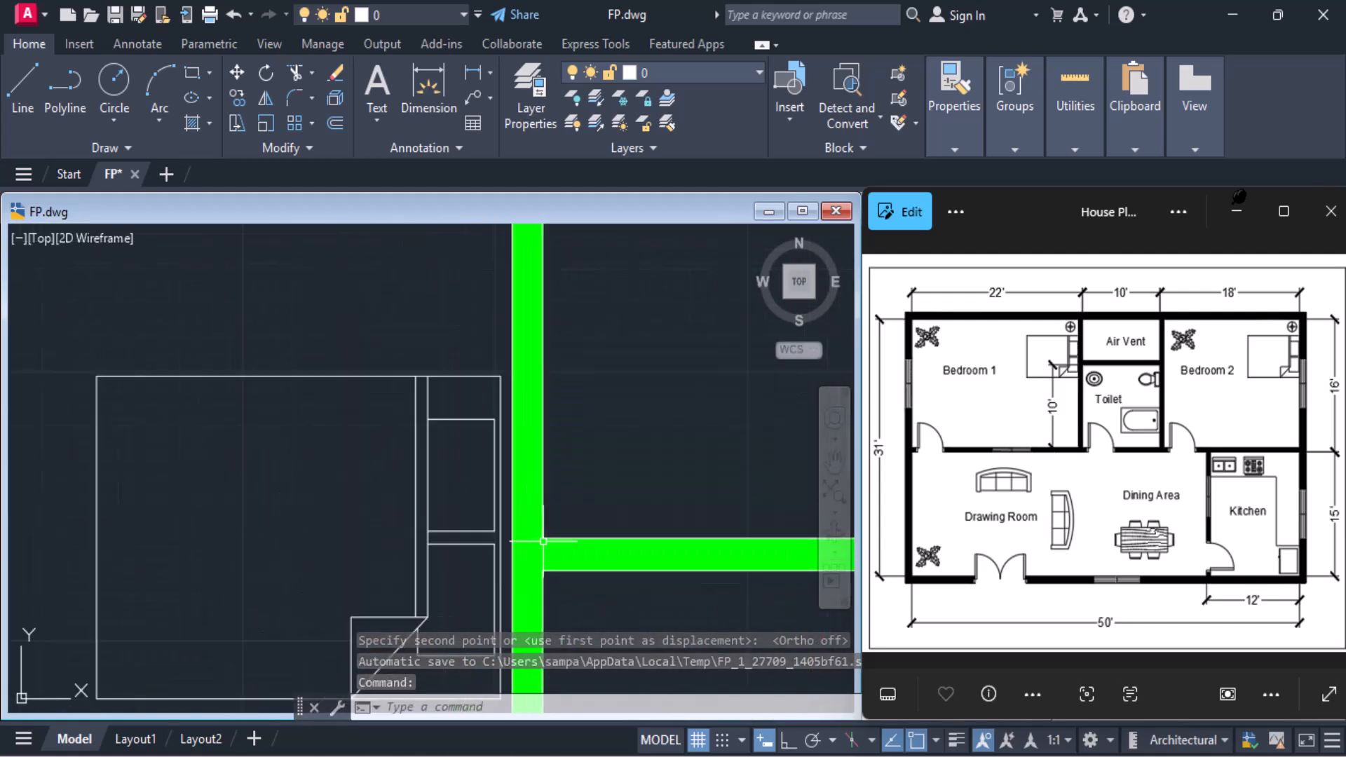
pyautogui.scroll(2, 543, 541)
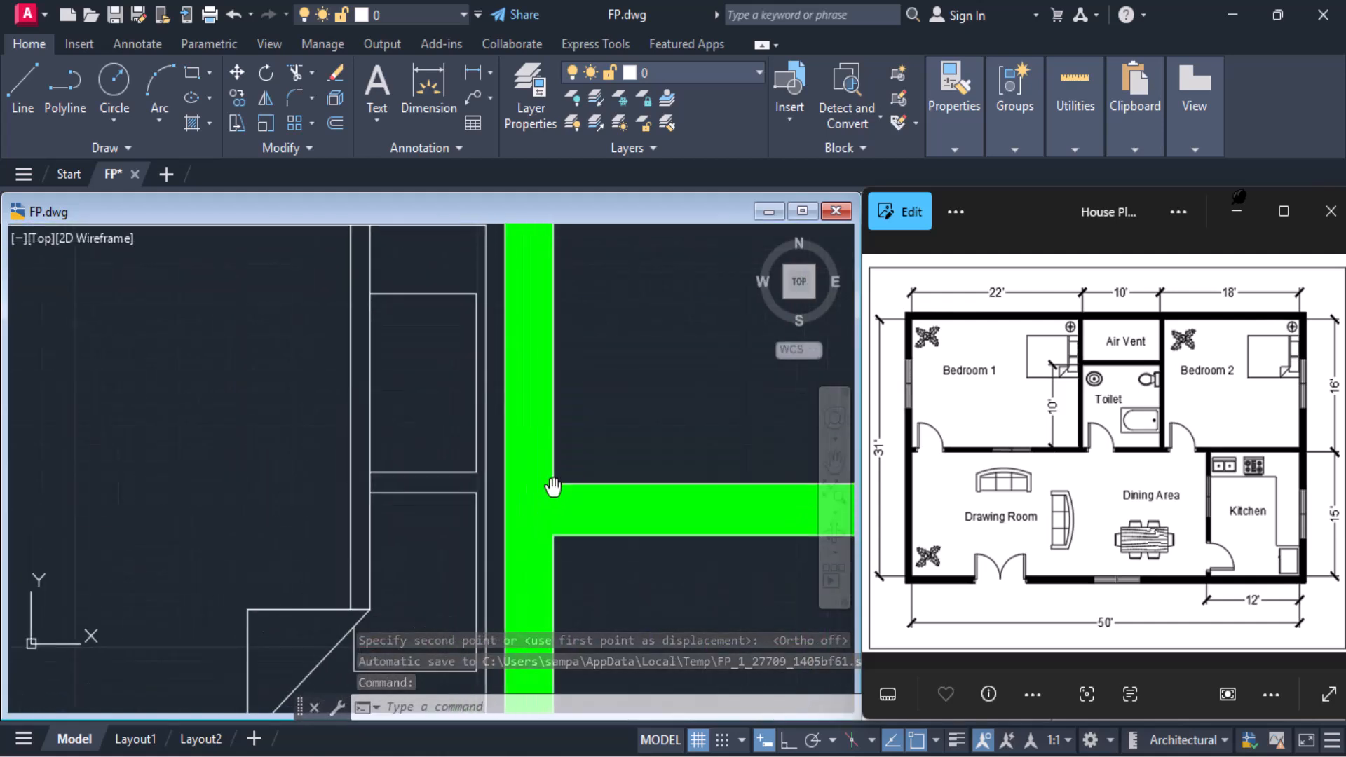
pyautogui.click(485, 461)
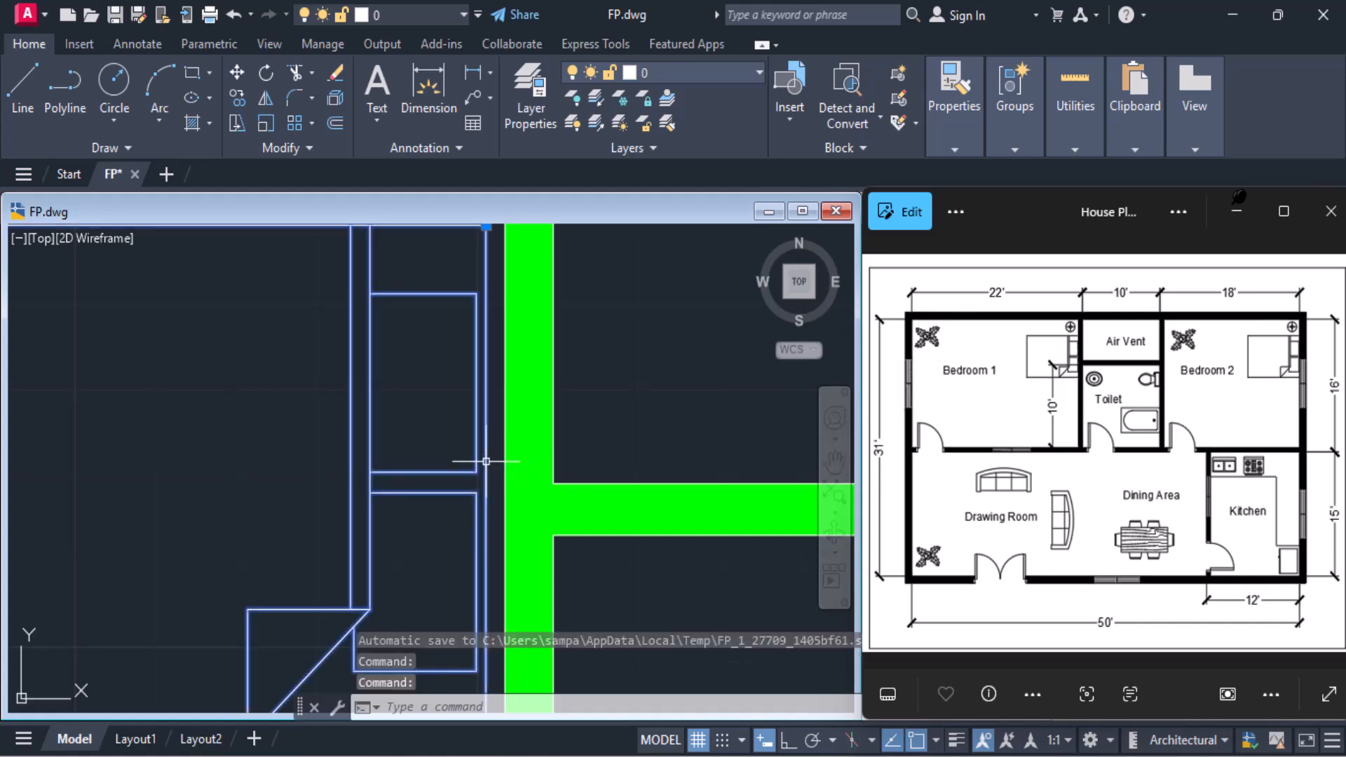
pyautogui.click(236, 73)
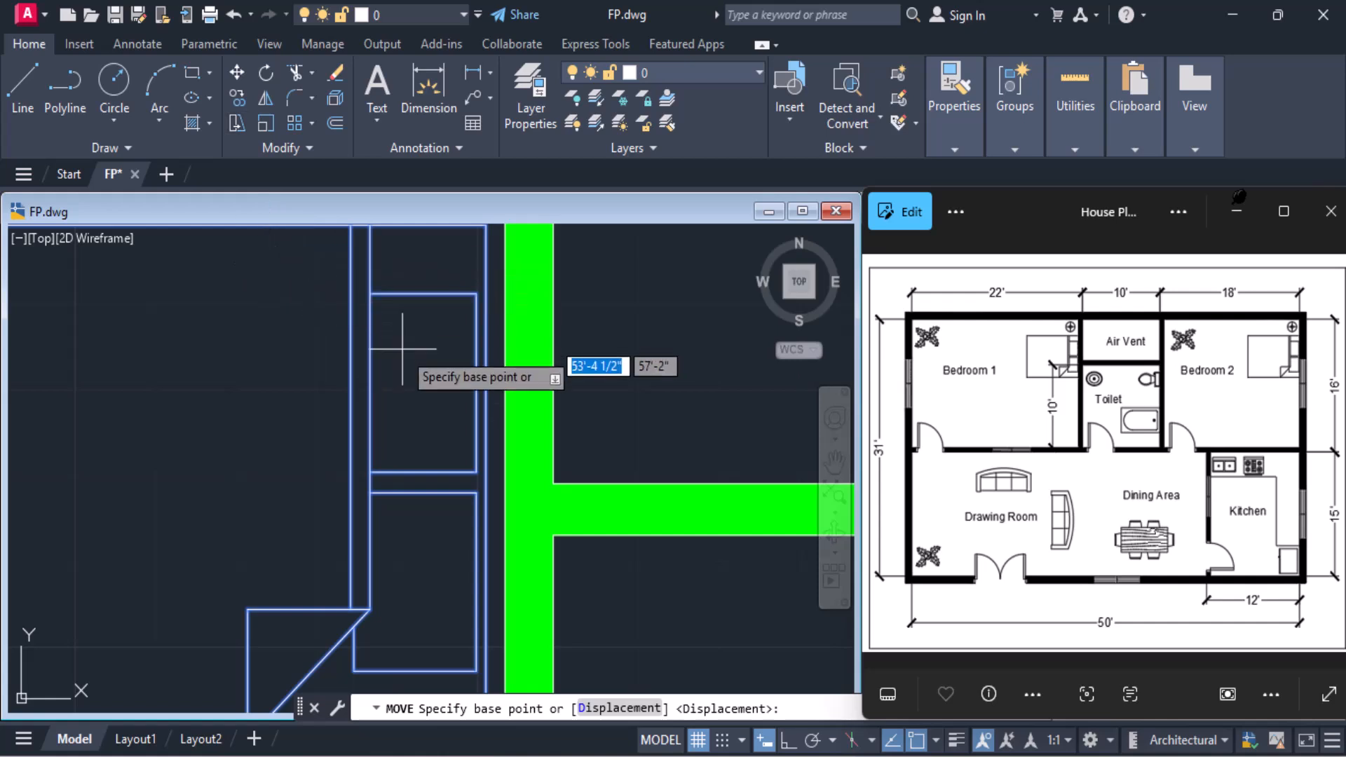
pyautogui.write('mid')
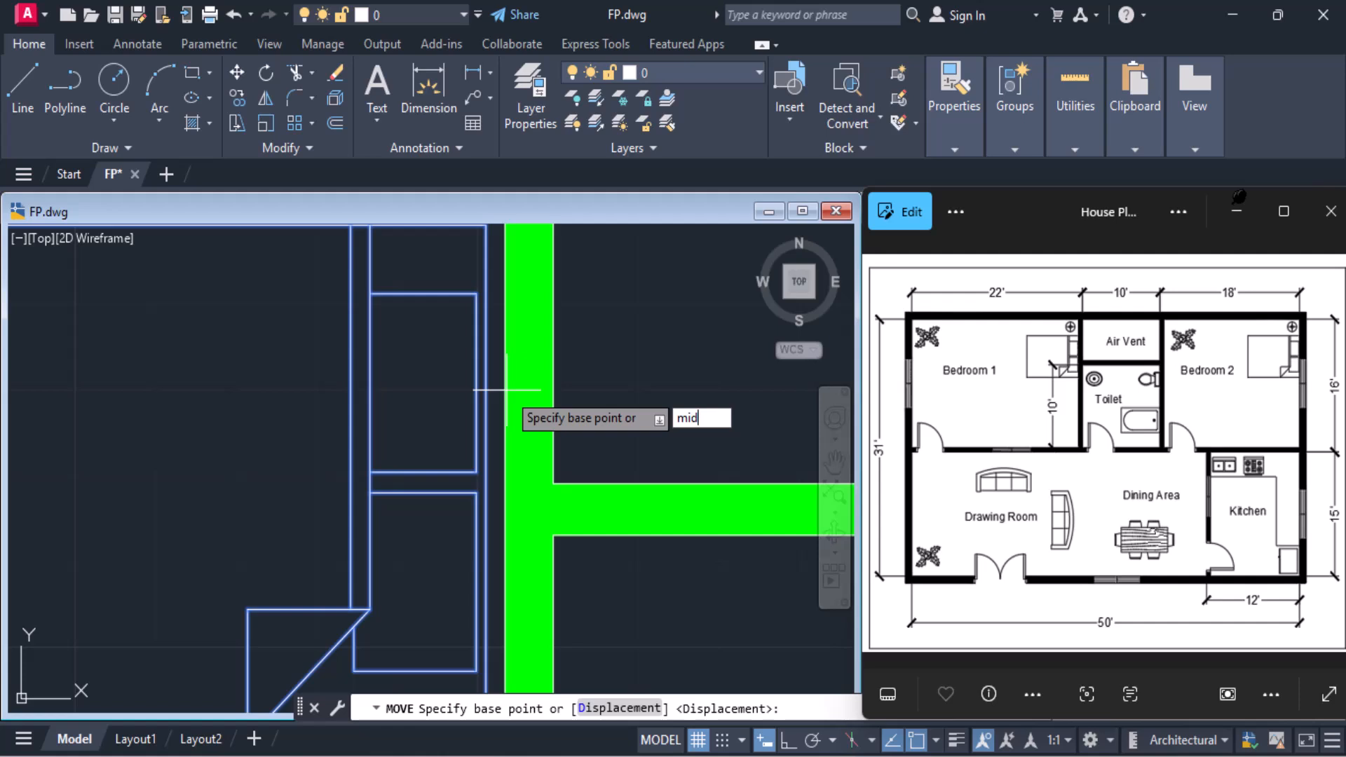
pyautogui.press('Return')
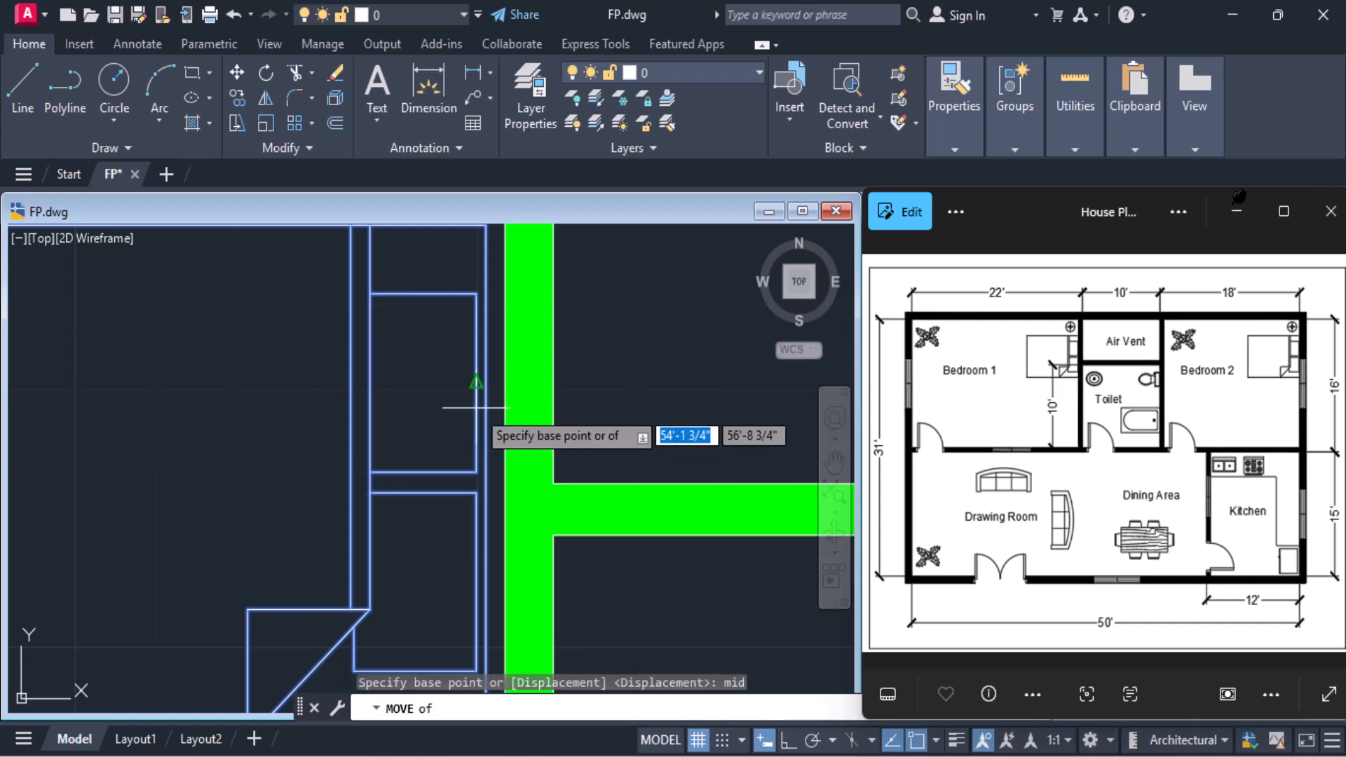
pyautogui.click(495, 413)
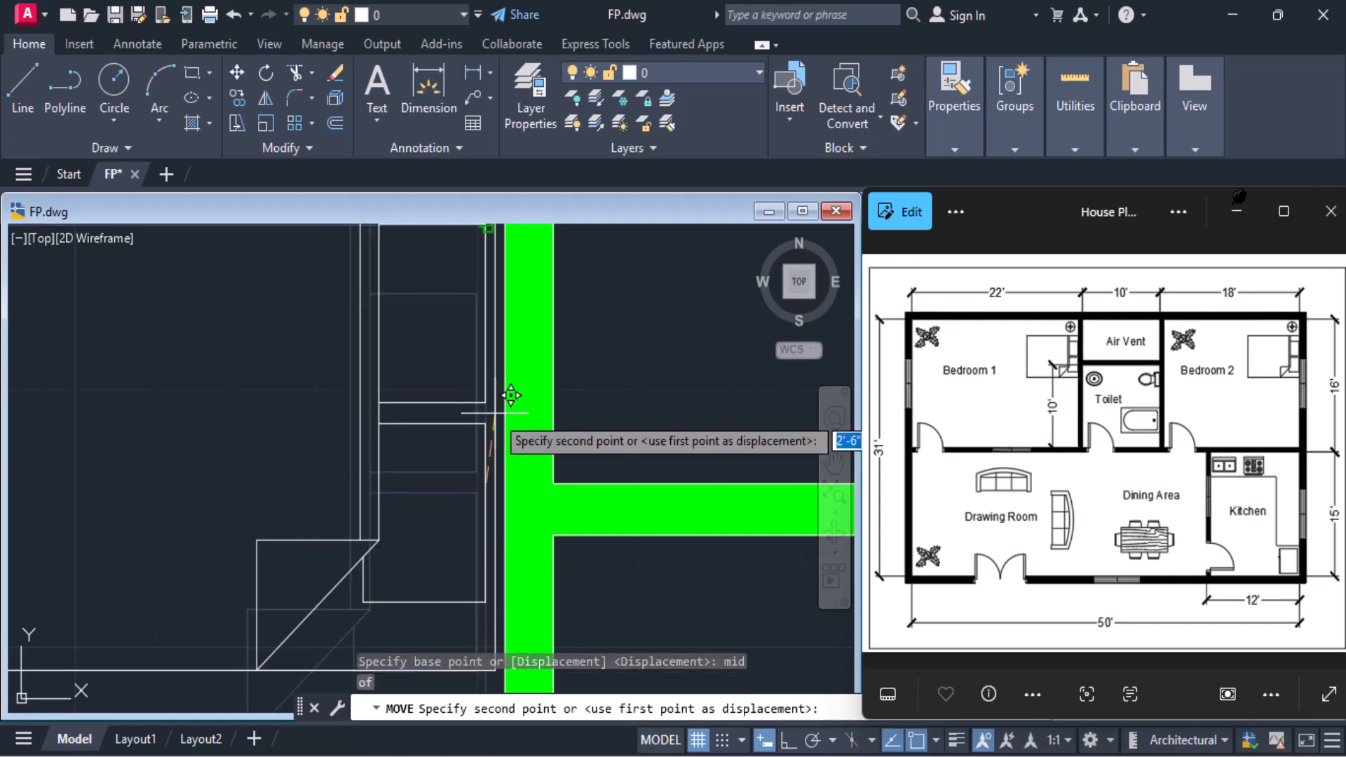
pyautogui.write('per')
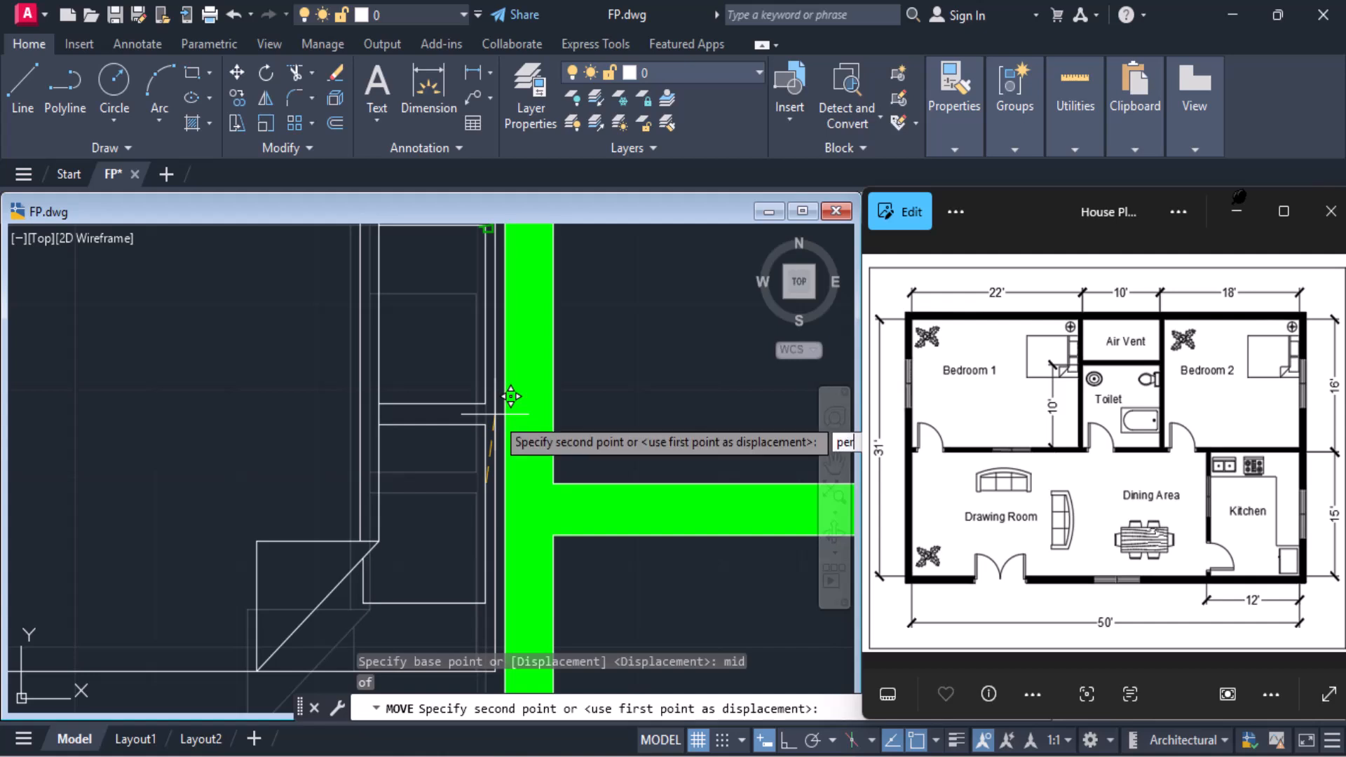
pyautogui.press('Return')
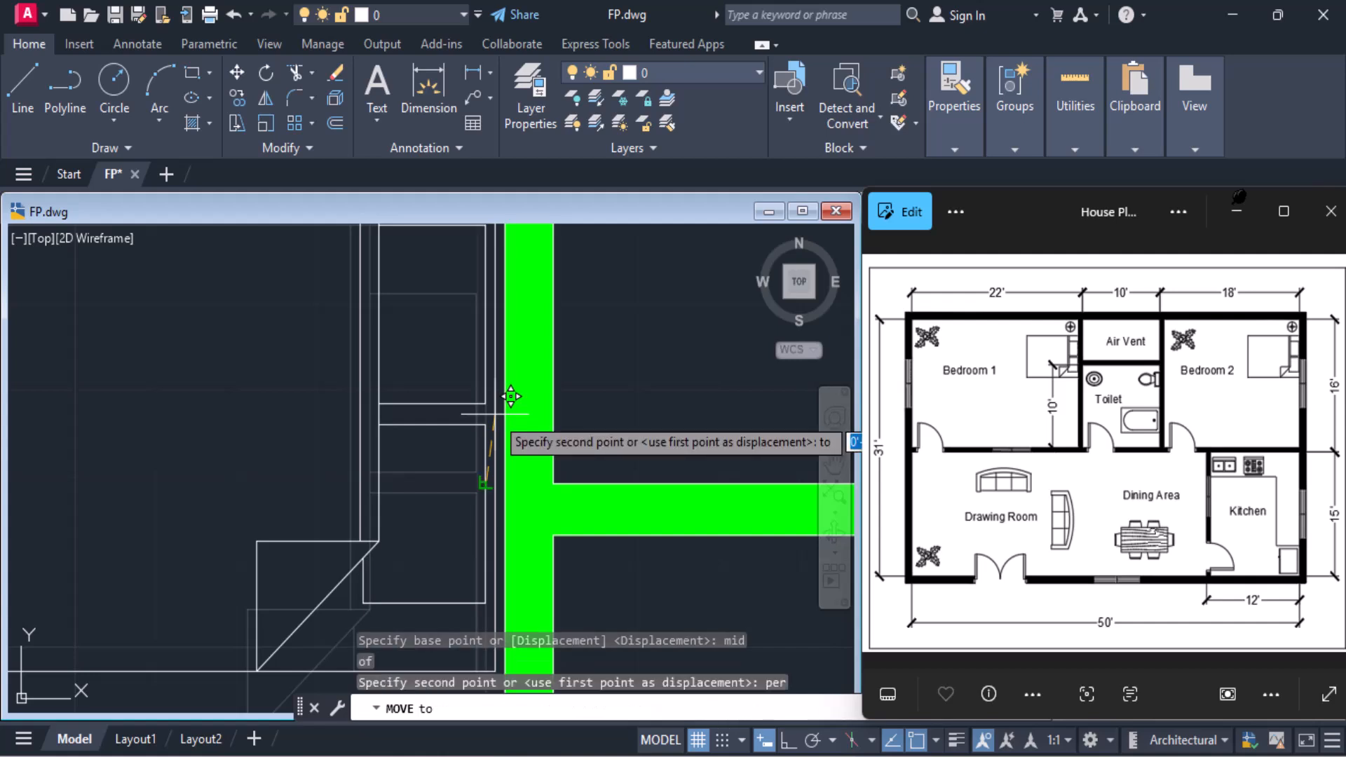
pyautogui.click(500, 482)
pyautogui.scroll(-4, 498, 481)
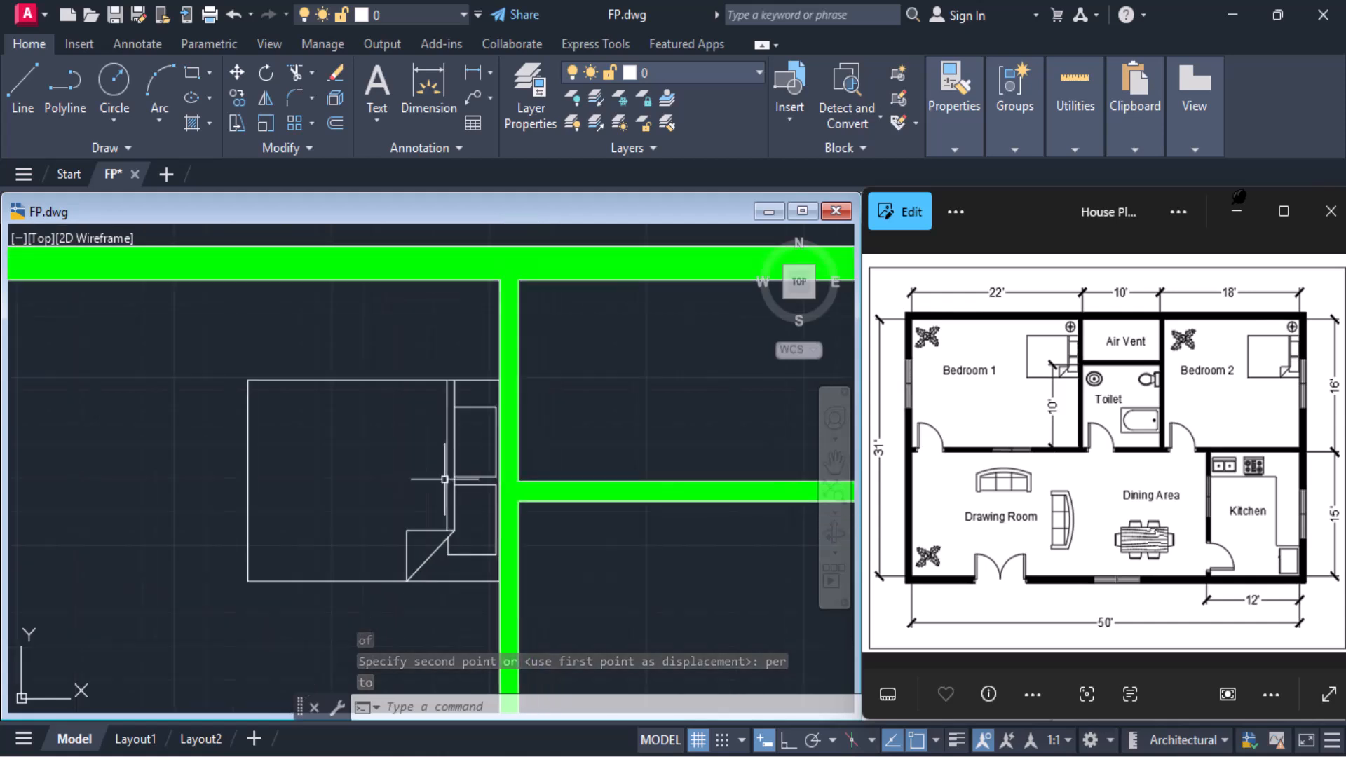
# Copy the plant block from outside the plan into the upper-left corner of Bedroom 1
pyautogui.scroll(-3, 435, 360)
pyautogui.scroll(-2, 431, 361)
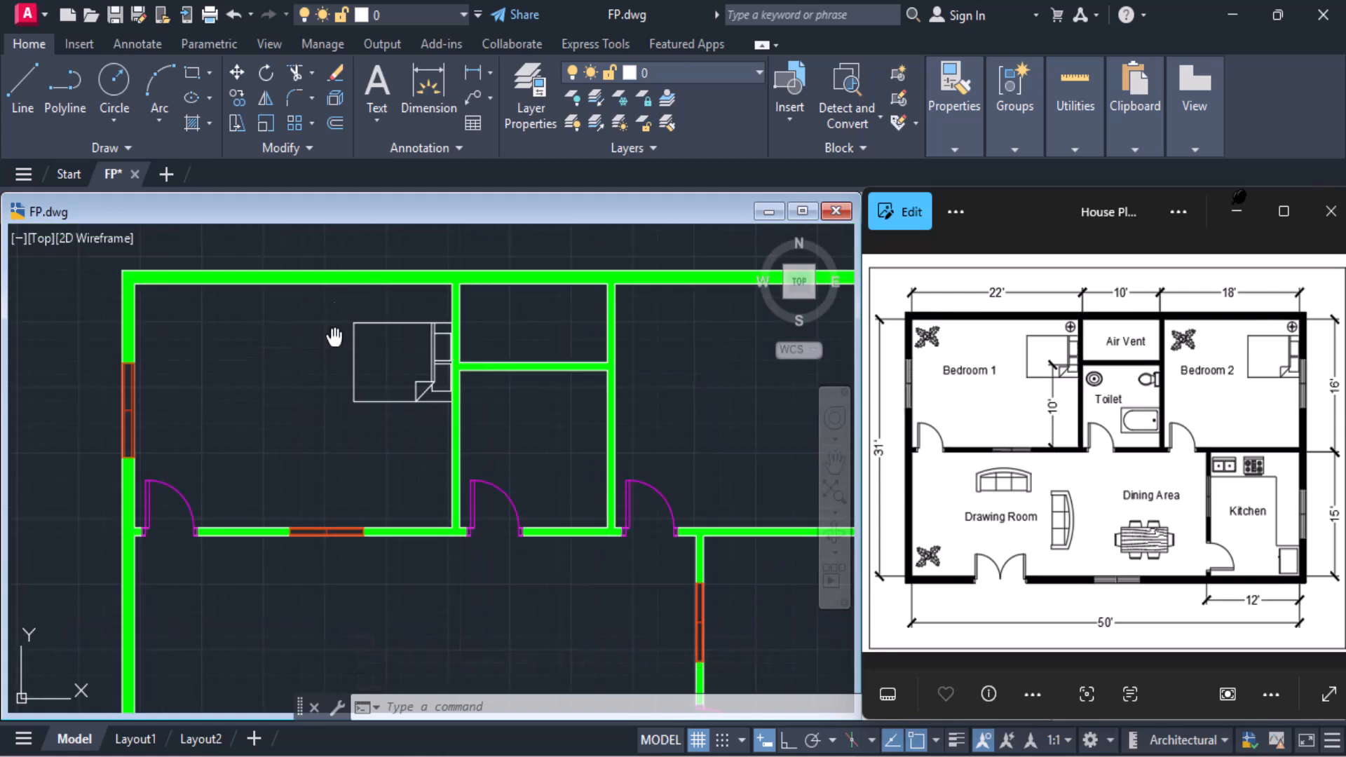
pyautogui.scroll(-4, 577, 381)
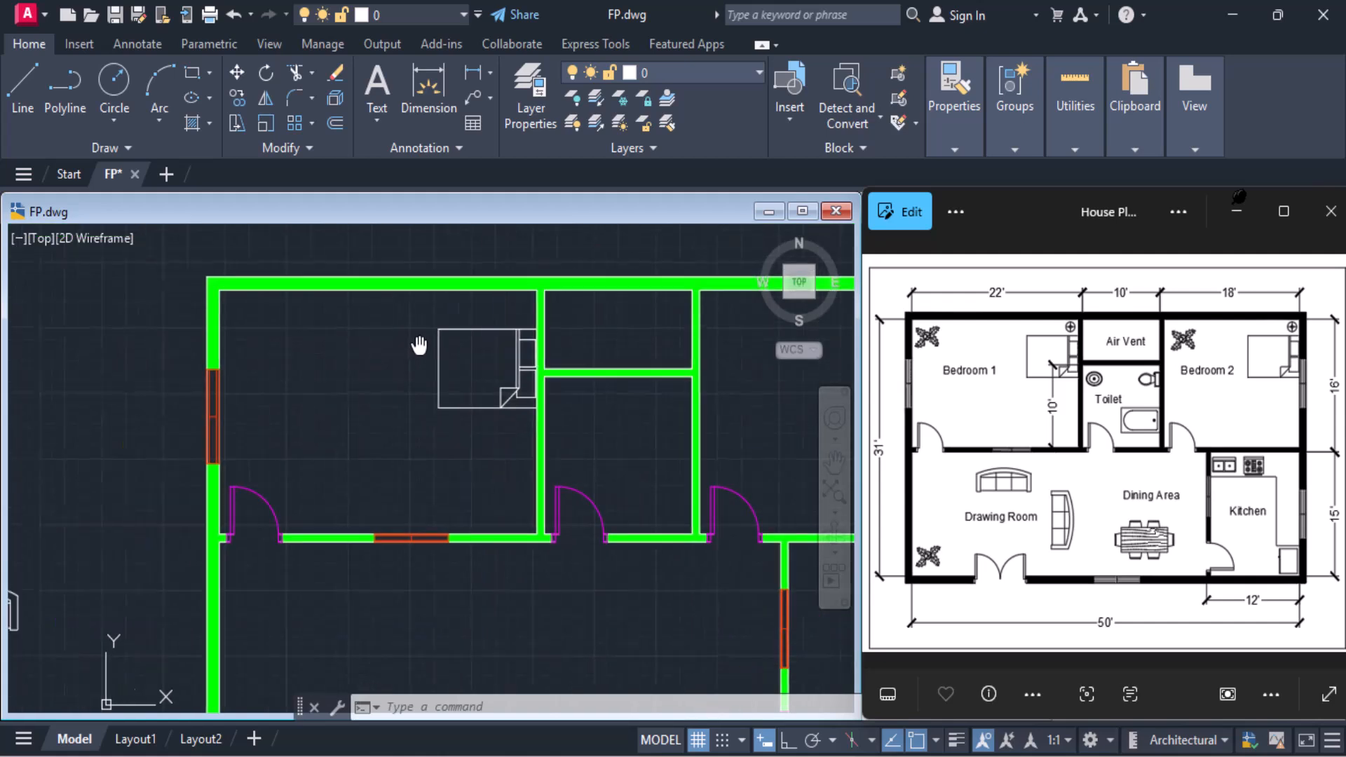
pyautogui.click(408, 642)
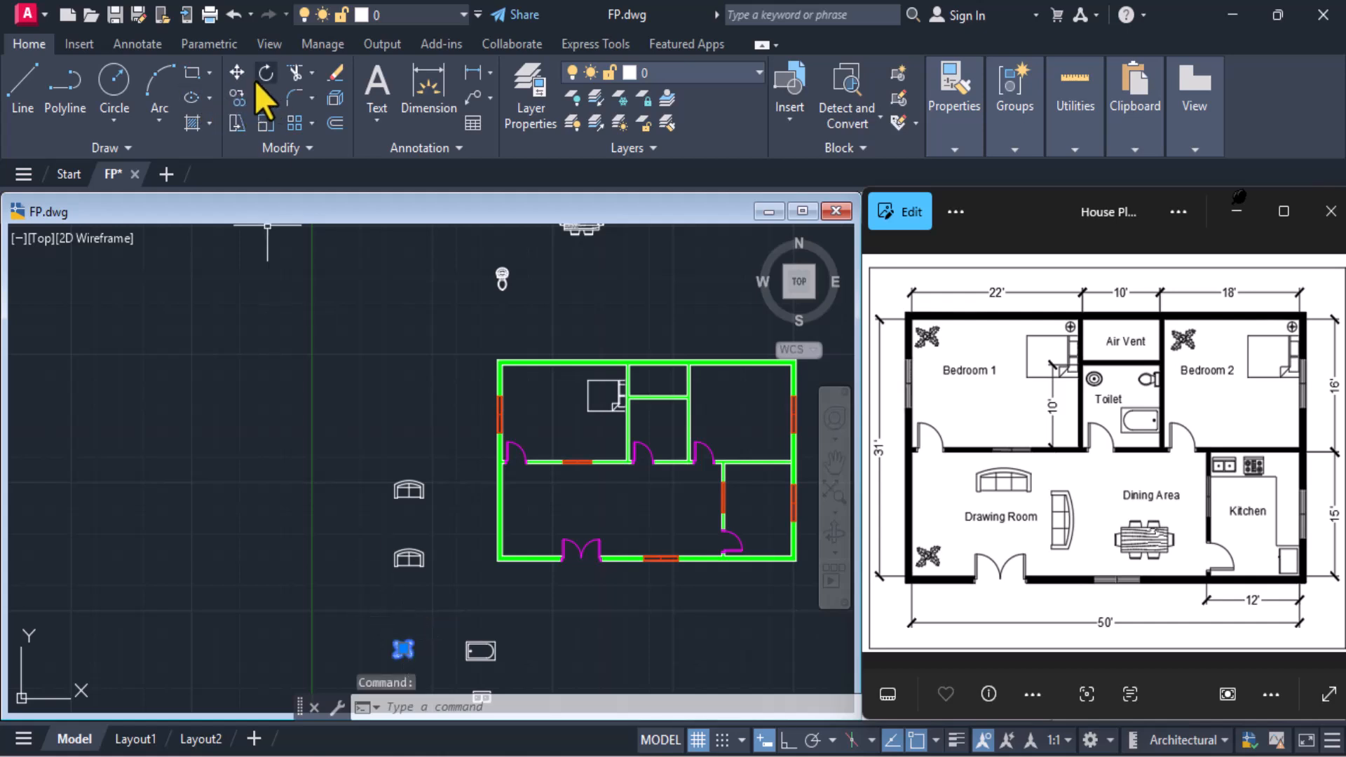
pyautogui.click(239, 101)
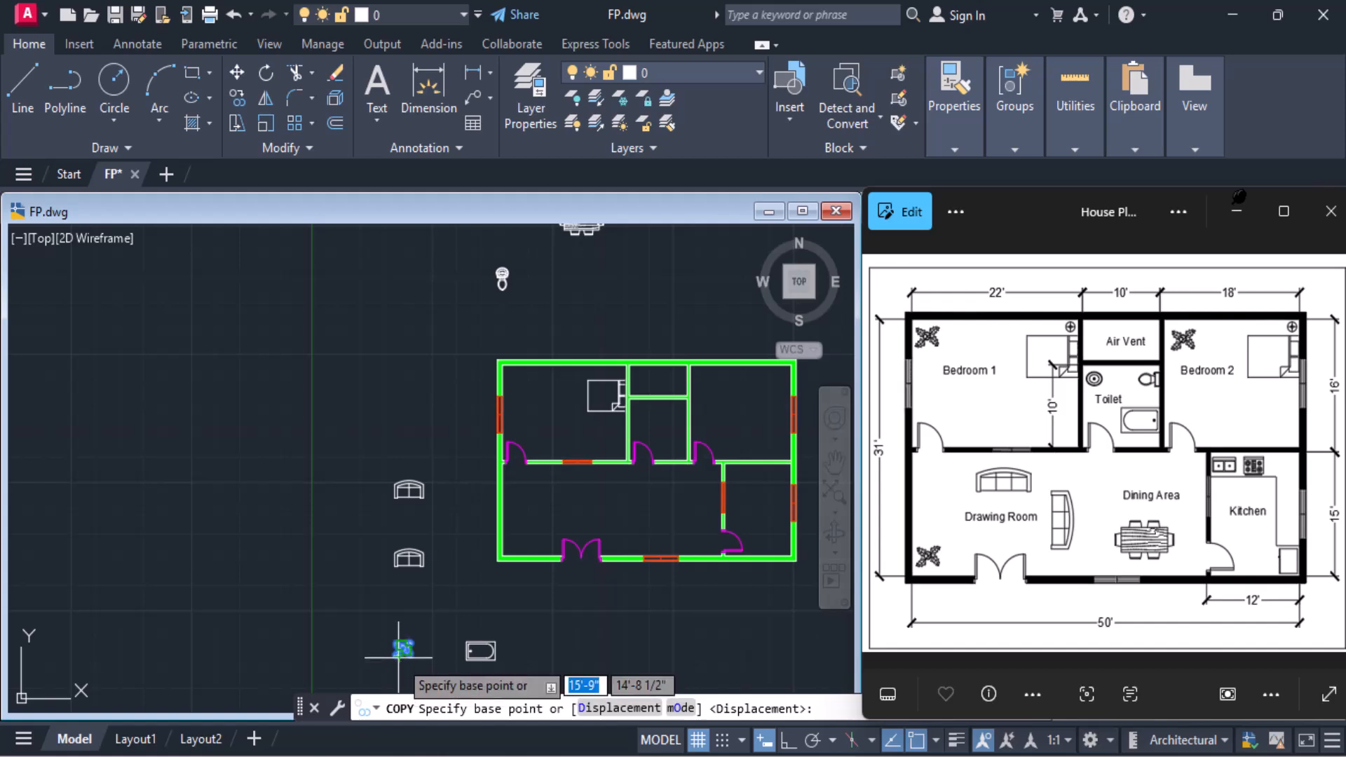
pyautogui.click(401, 649)
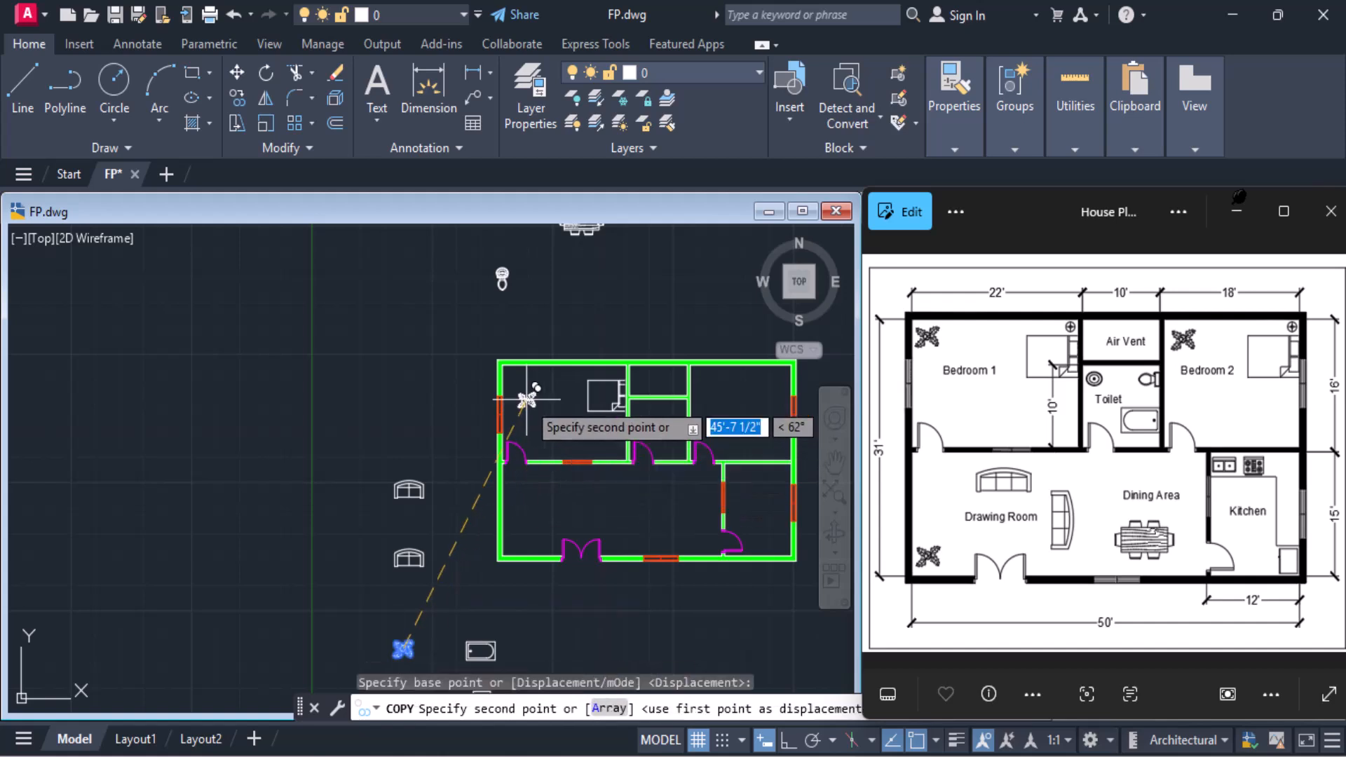
pyautogui.scroll(2, 526, 391)
pyautogui.scroll(3, 525, 391)
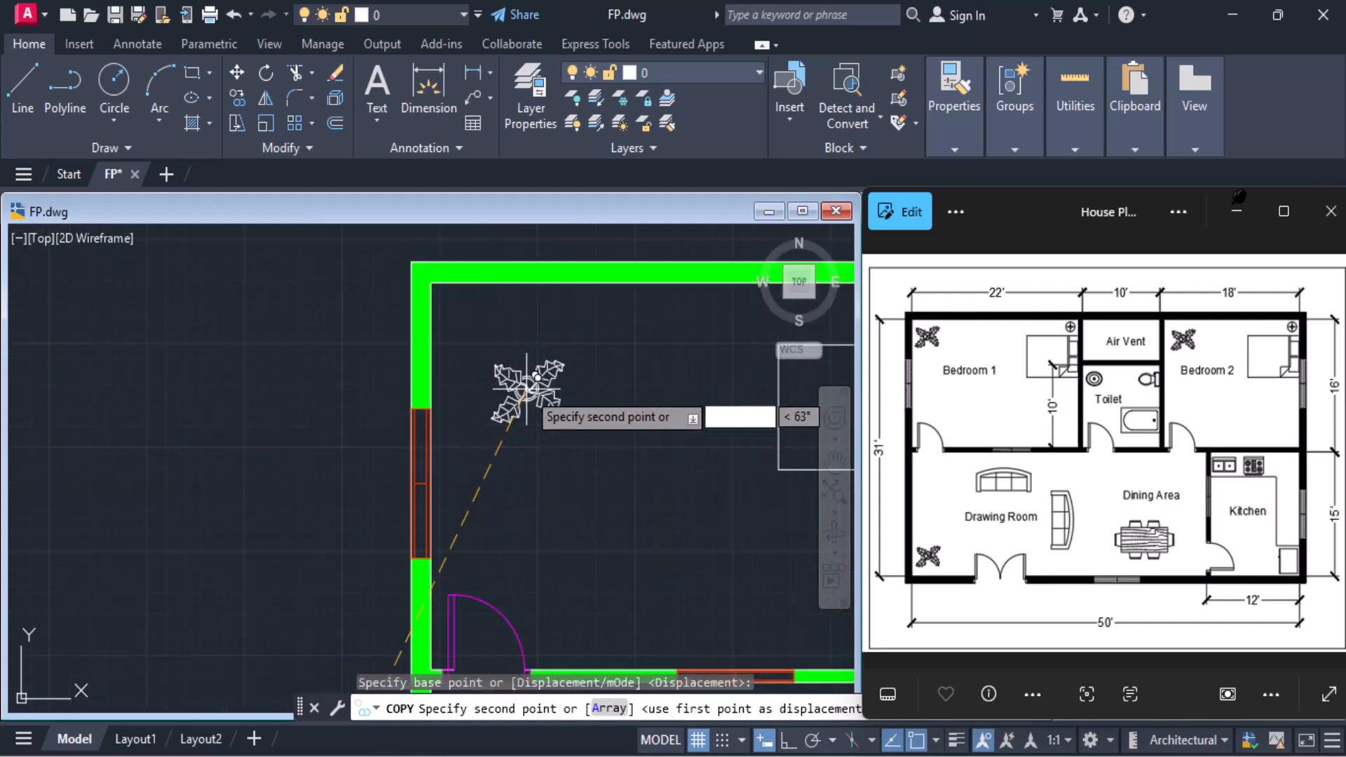
pyautogui.click(487, 323)
# Place two more plant copies in the Drawing Room's lower-left corner and Bedroom 2's upper-left corner, ending the copy
pyautogui.moveTo(501, 393); pyautogui.dragTo(369, 242, button='middle')
pyautogui.scroll(-3, 369, 242)
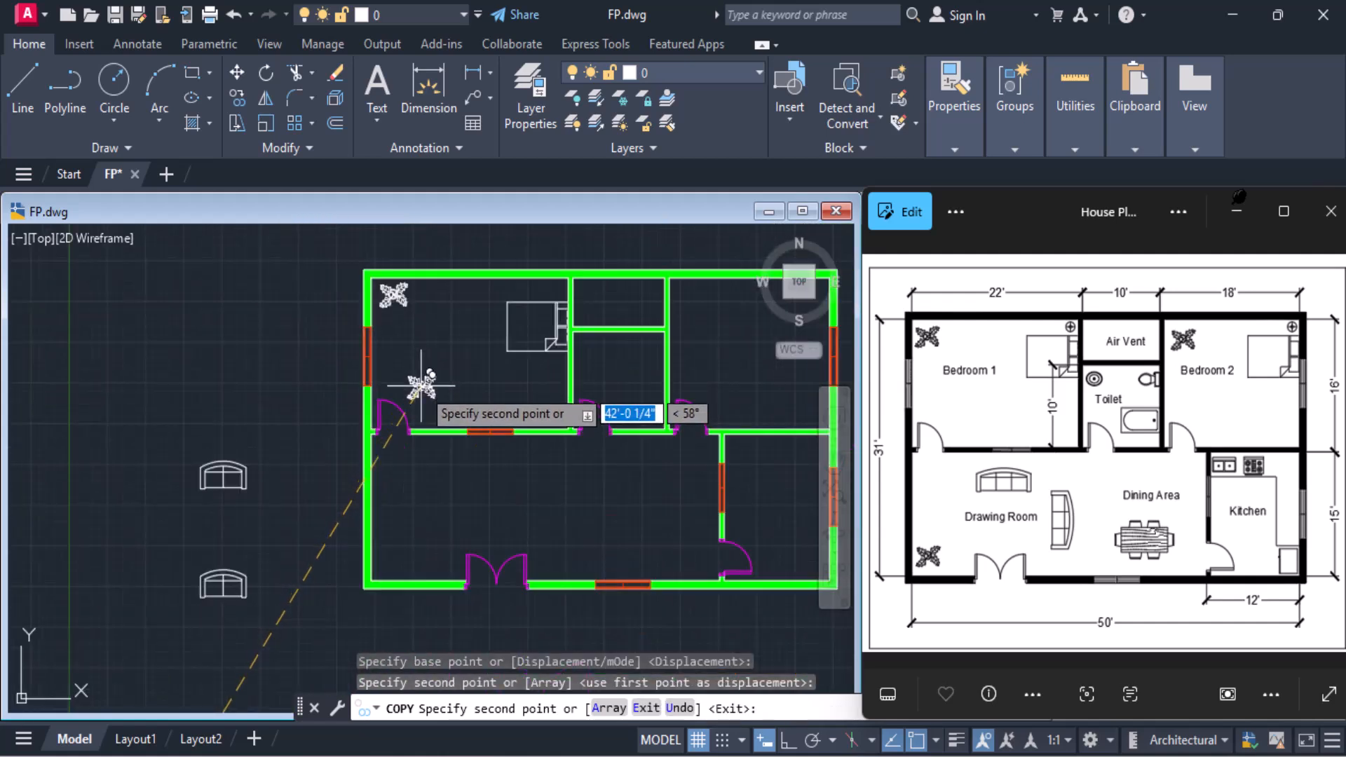
pyautogui.click(390, 558)
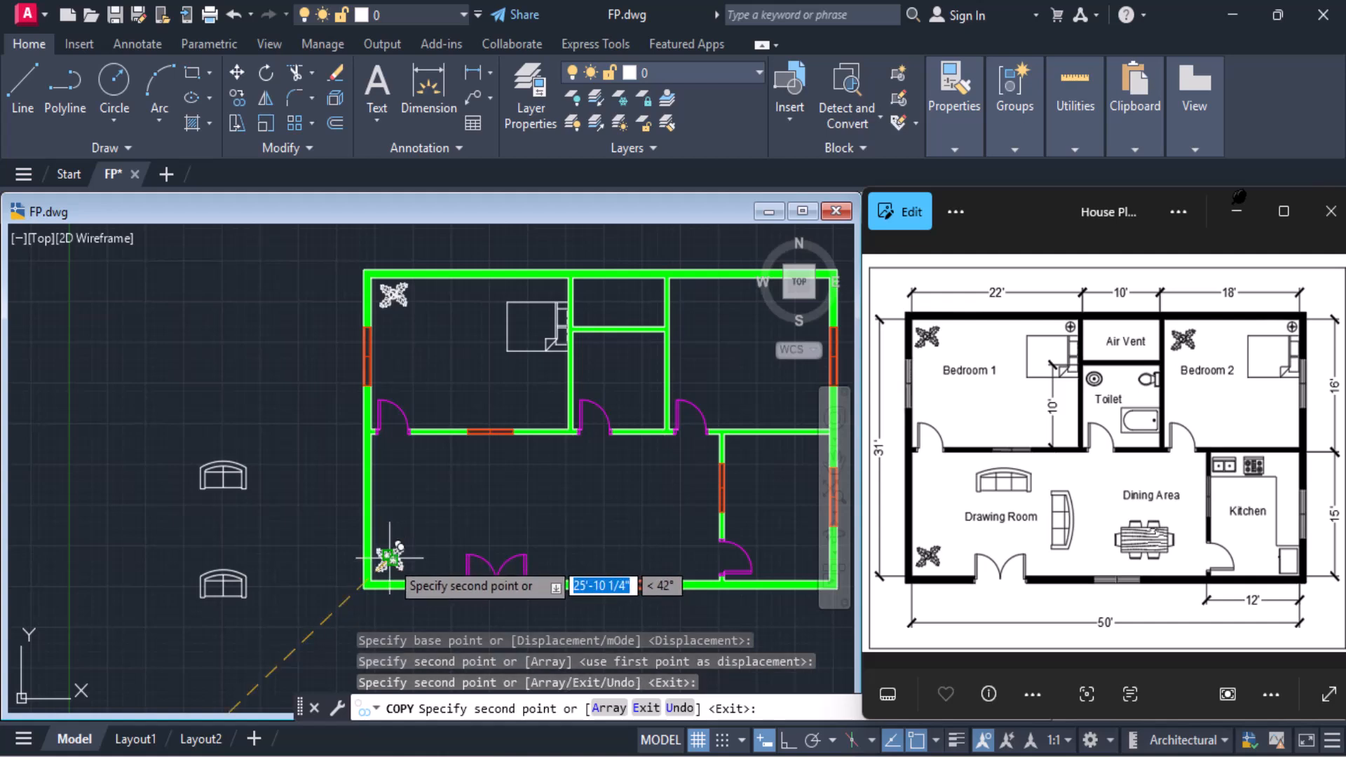
pyautogui.click(694, 293)
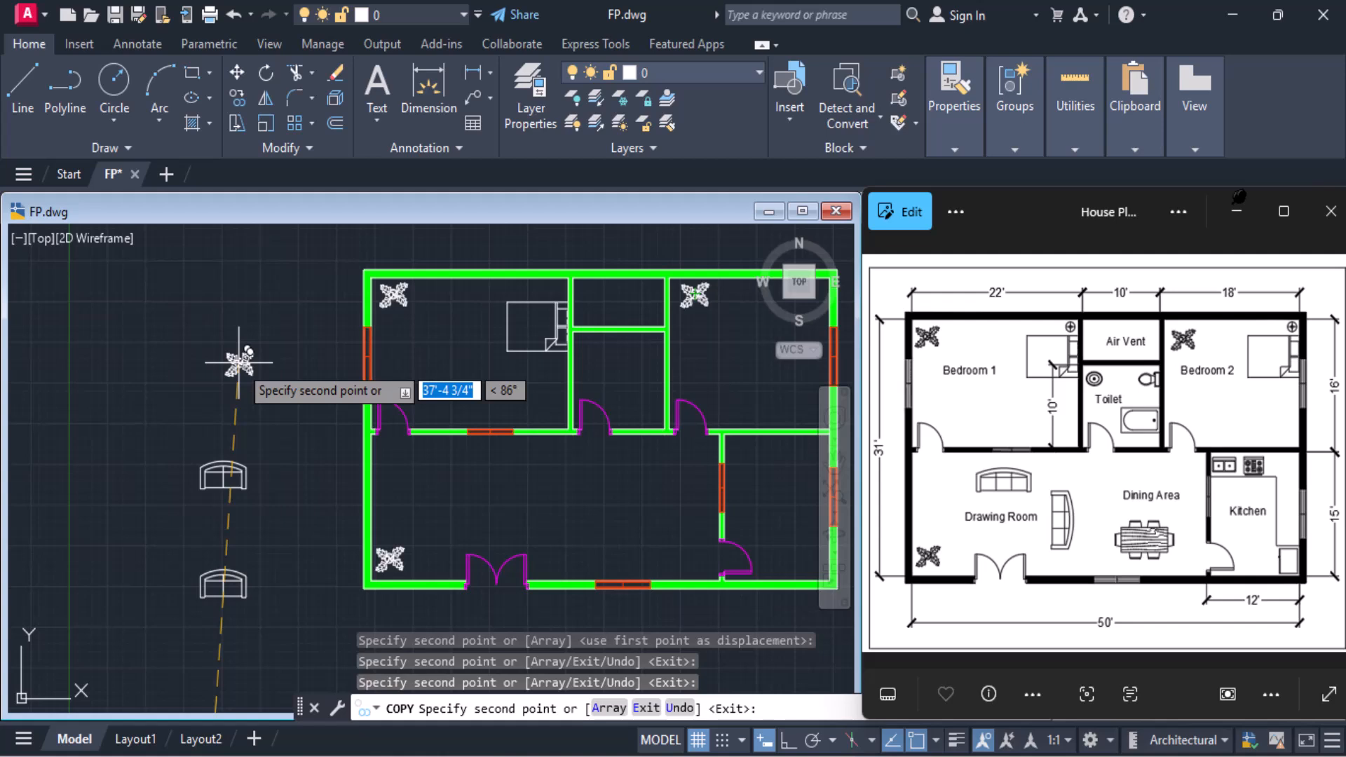
pyautogui.press('Escape')
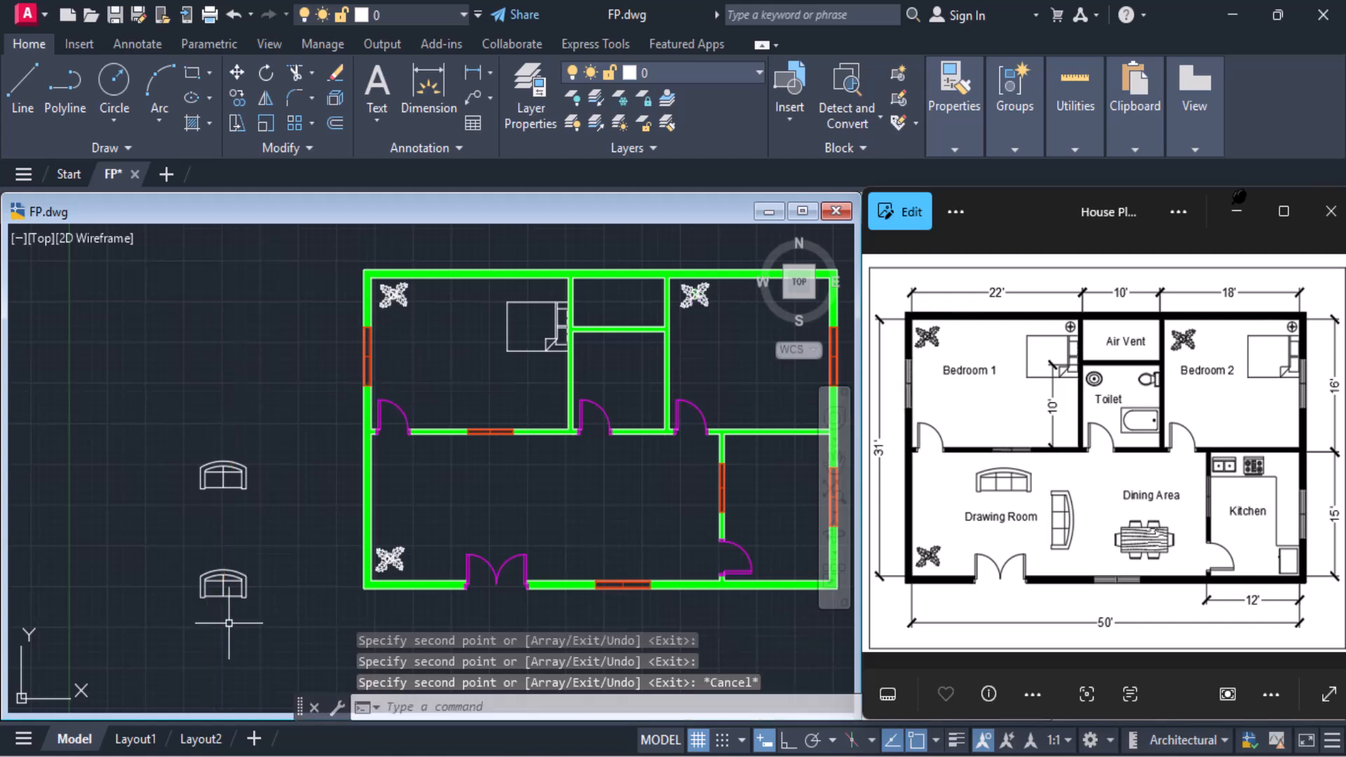
# Open DesignCenter with the ADCENTER command
pyautogui.click(223, 583)
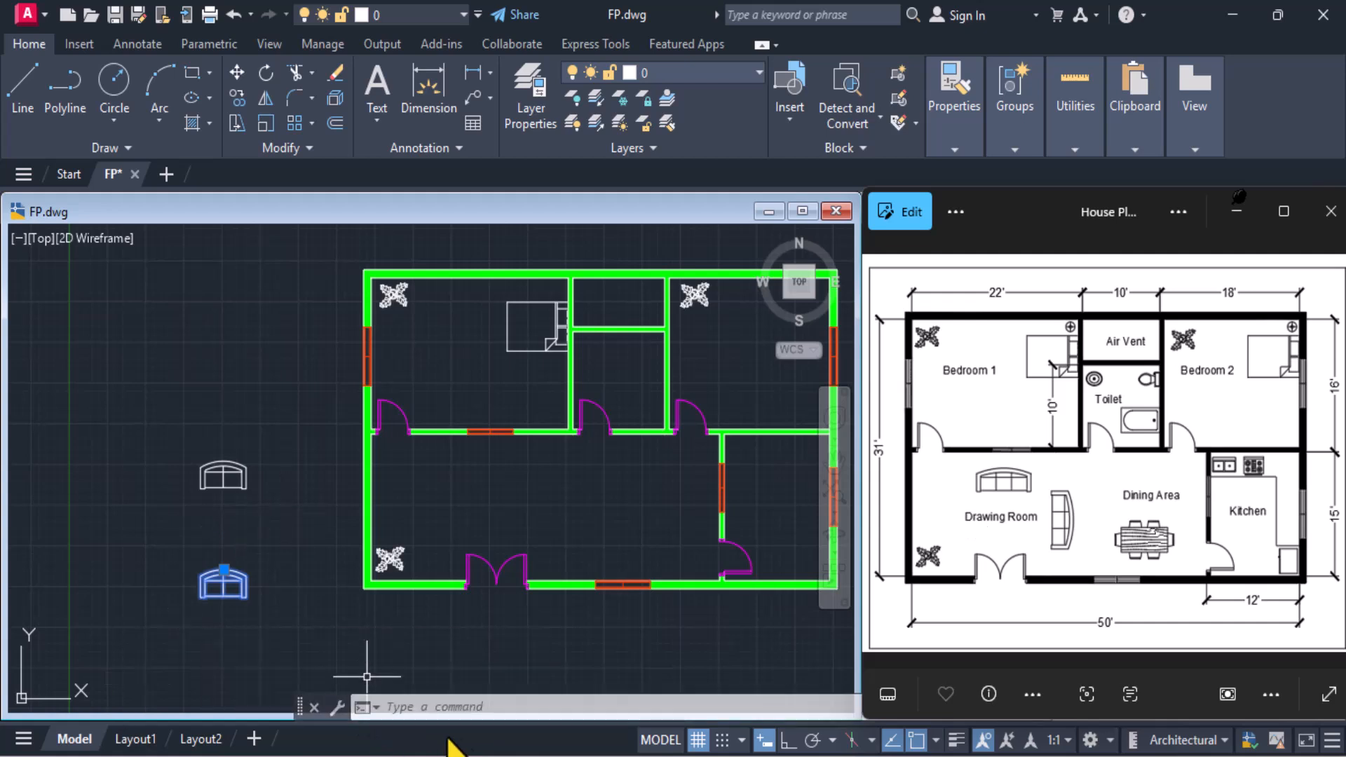
pyautogui.click(456, 707)
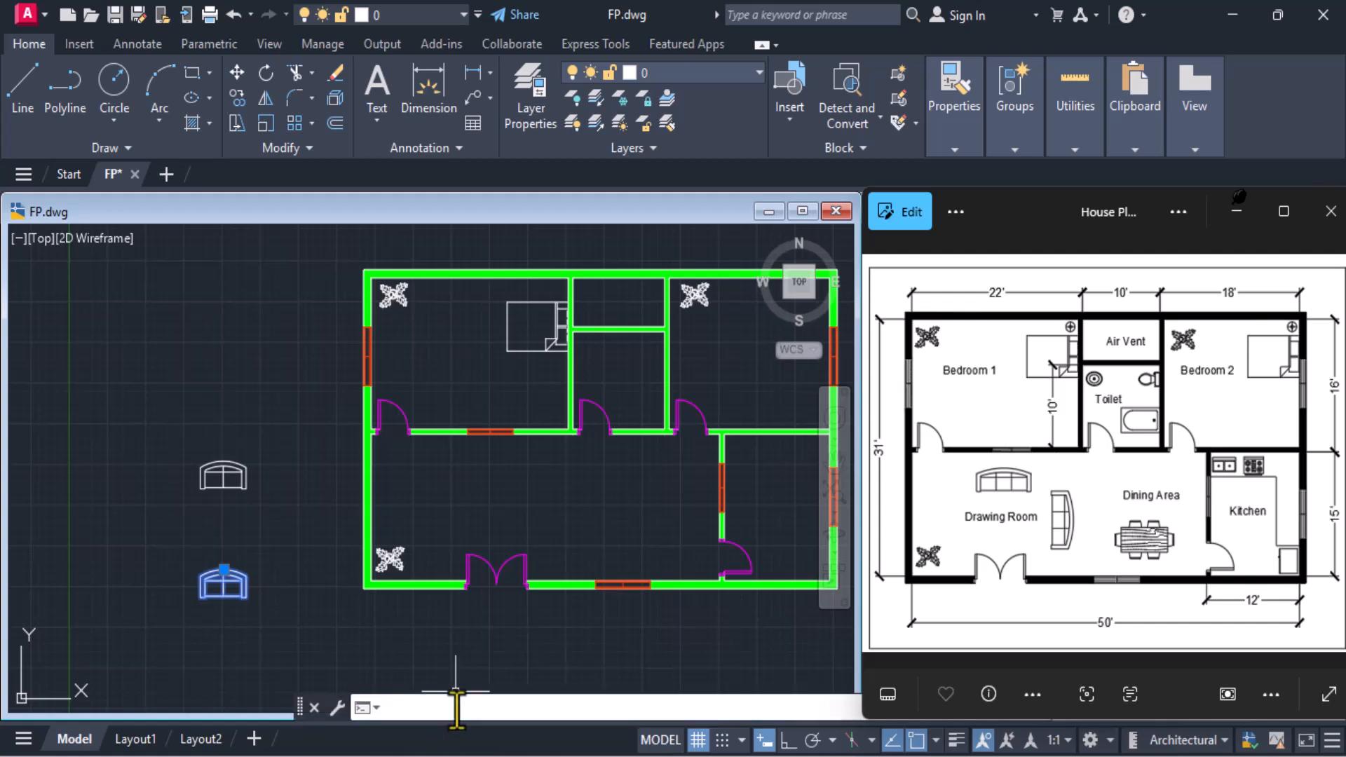
pyautogui.write('adce')
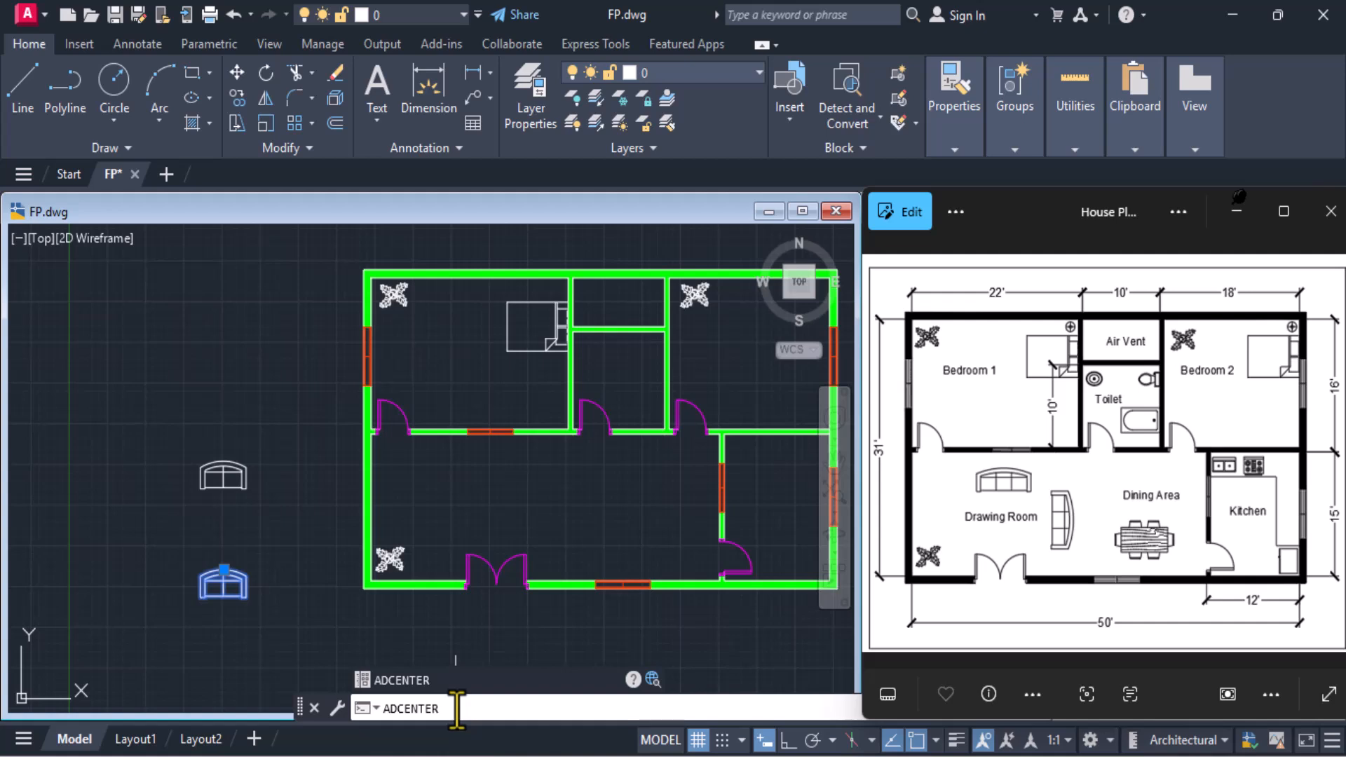
pyautogui.press('Return')
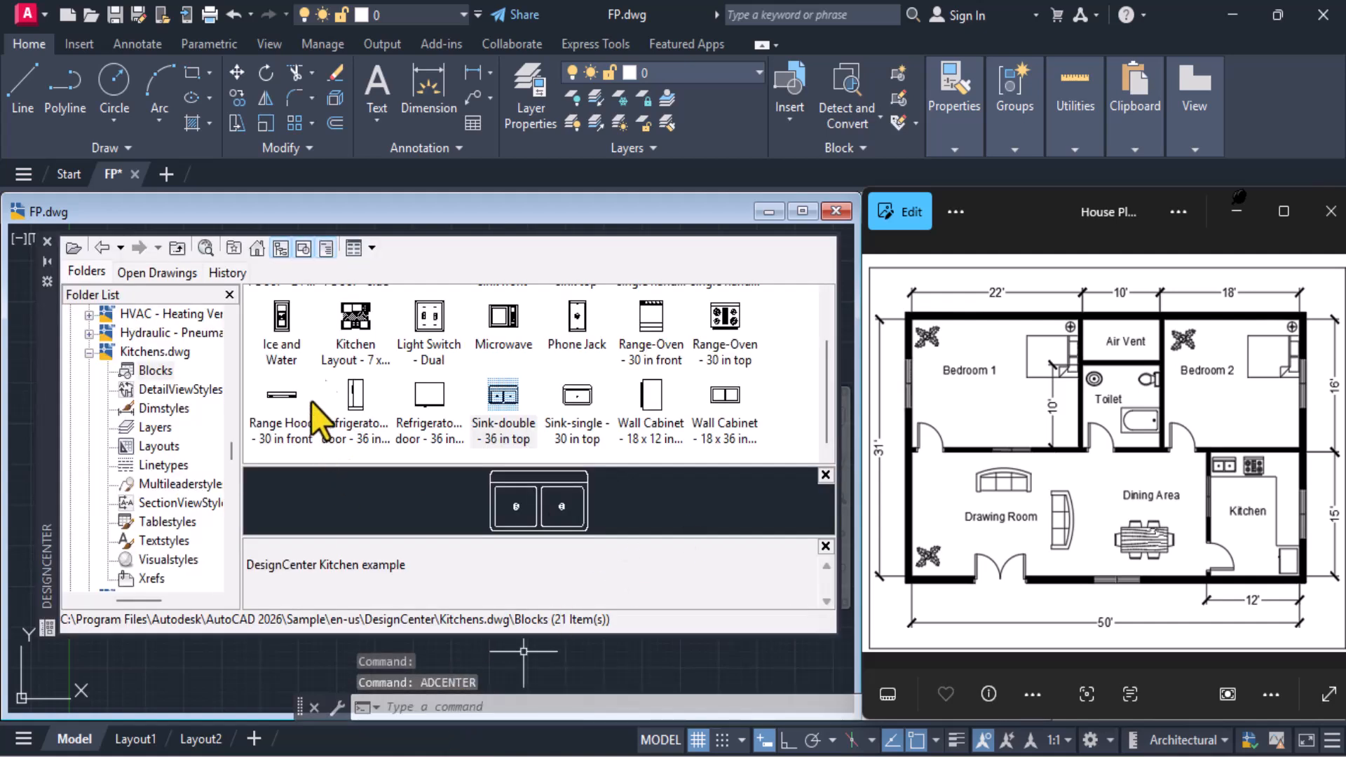
# Insert the Lamp - Table block from DesignCenter's Home - Space Planner.dwg outside the plan, beyond its lower-left corner
pyautogui.click(256, 247)
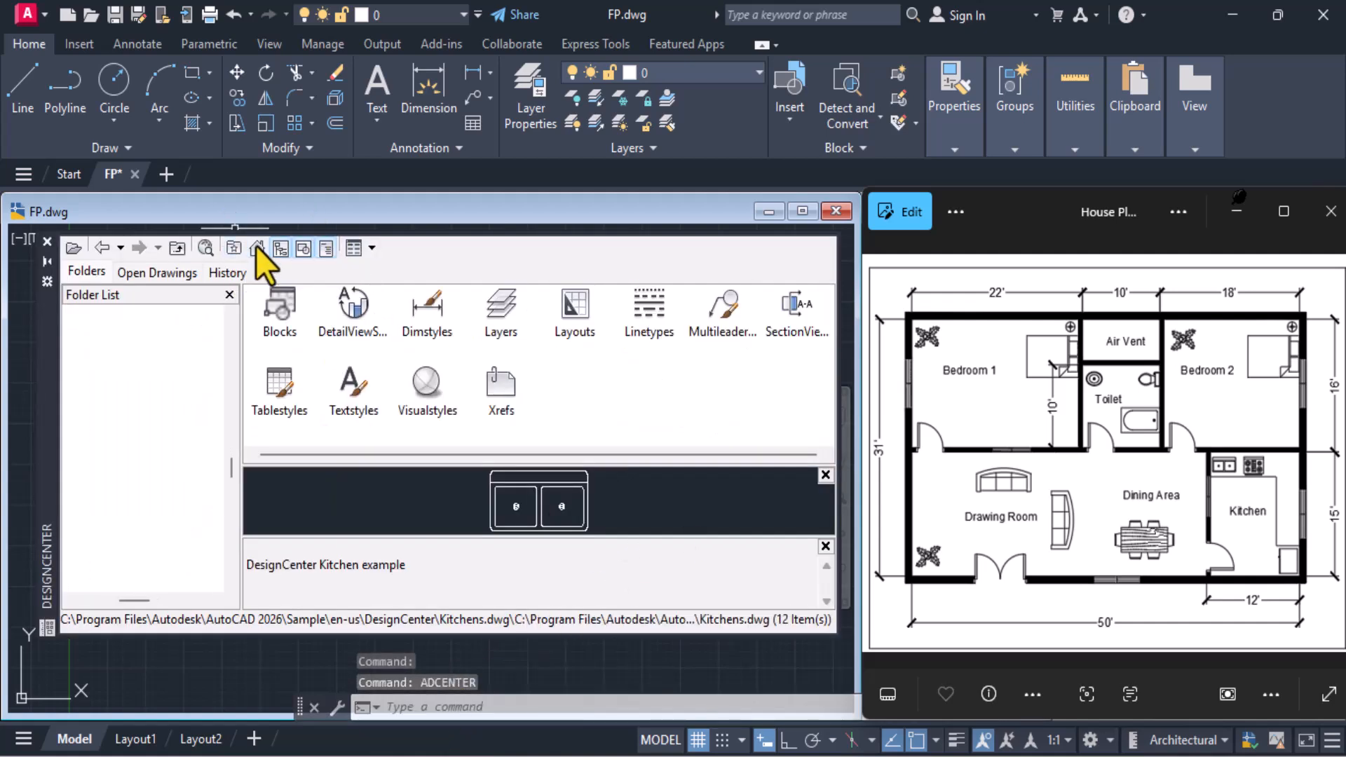
pyautogui.doubleClick(438, 297)
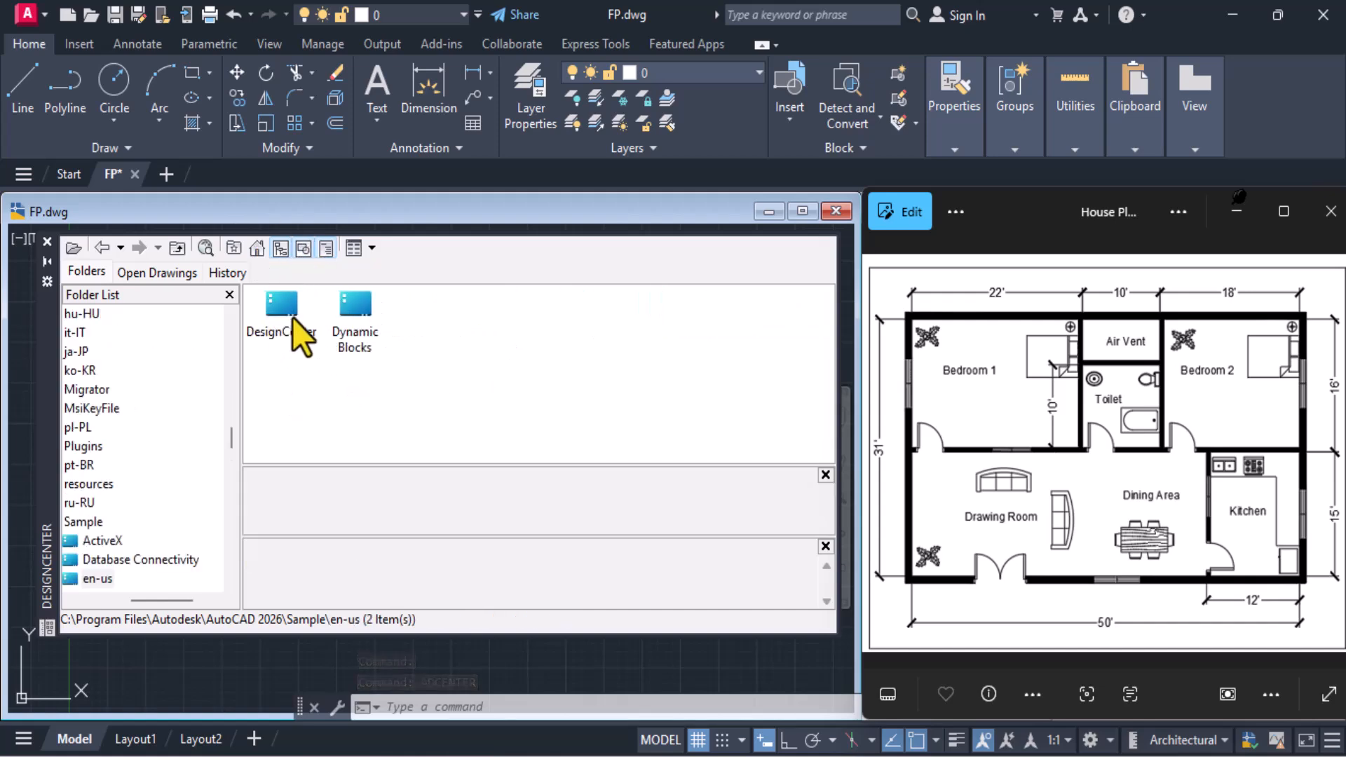
pyautogui.doubleClick(292, 317)
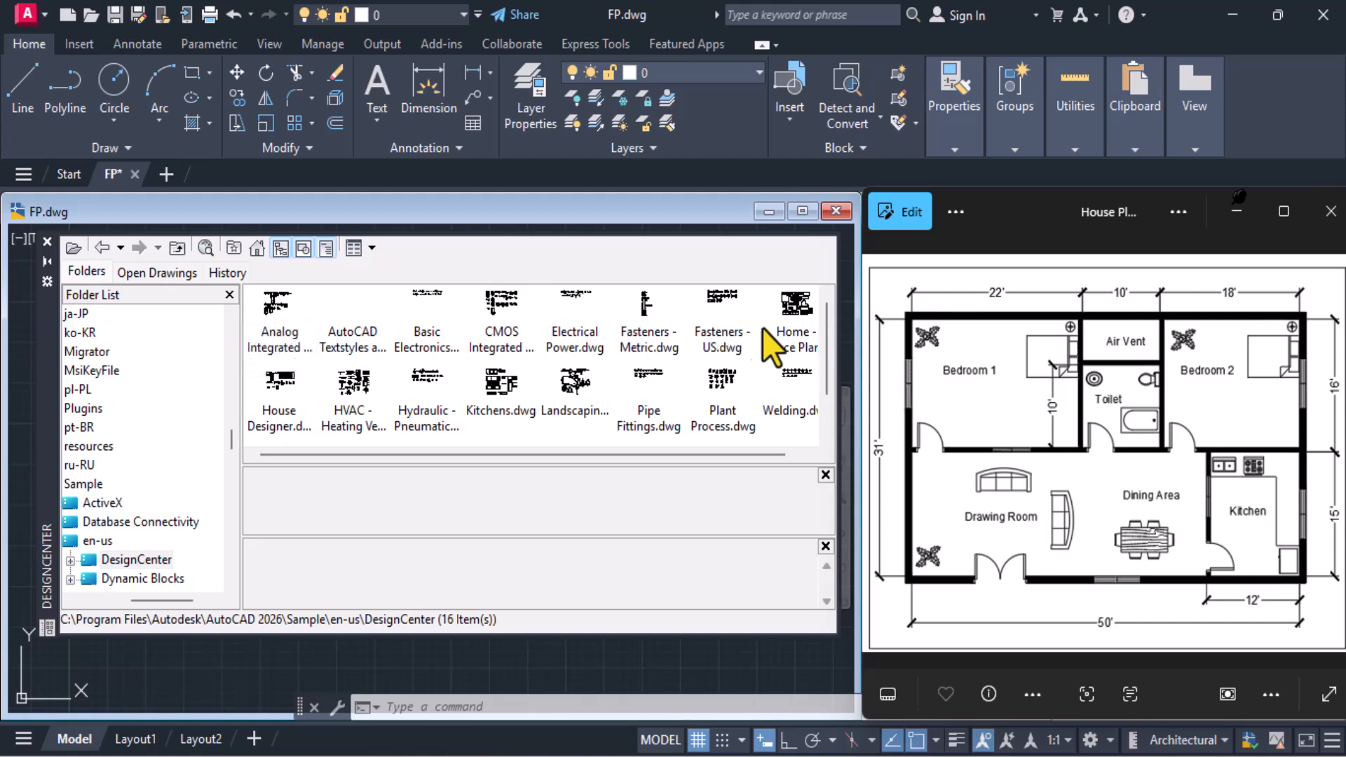
pyautogui.click(792, 339)
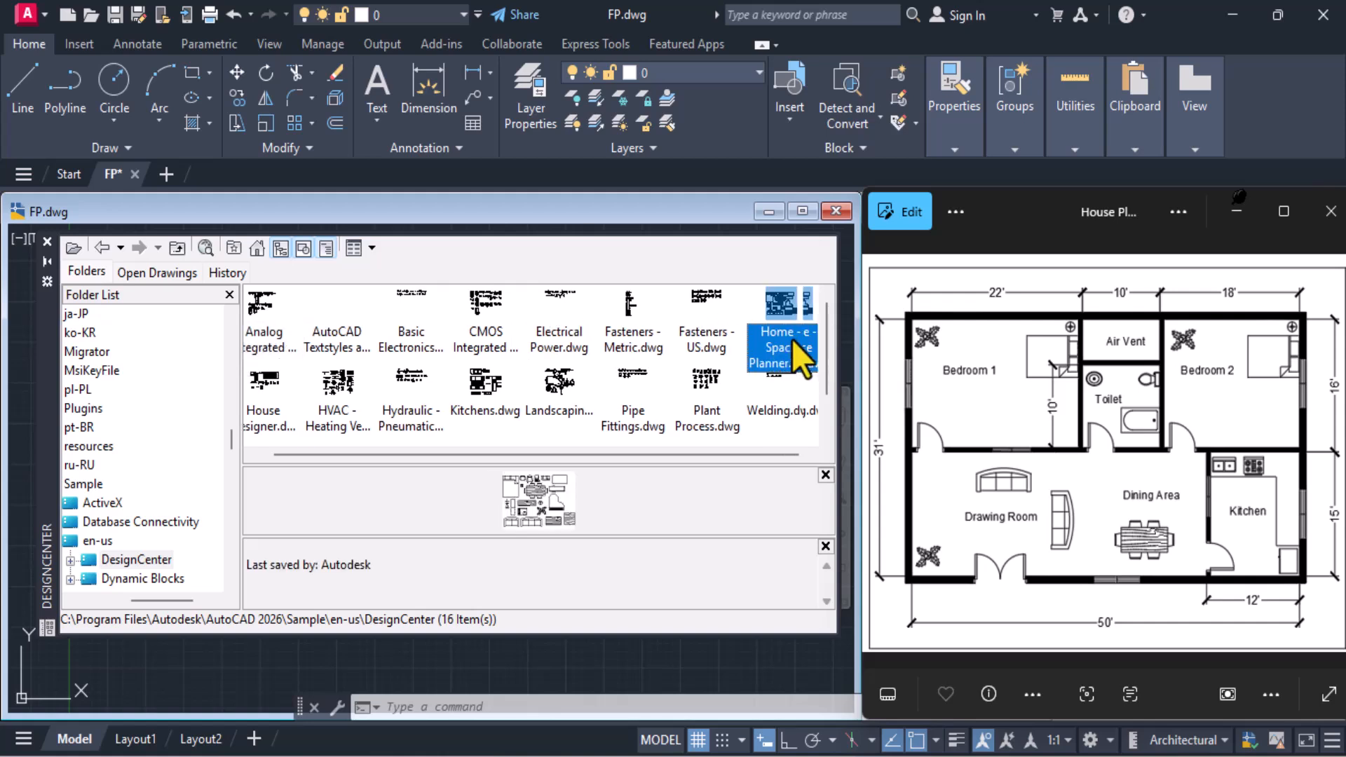
pyautogui.doubleClick(786, 306)
pyautogui.doubleClick(288, 326)
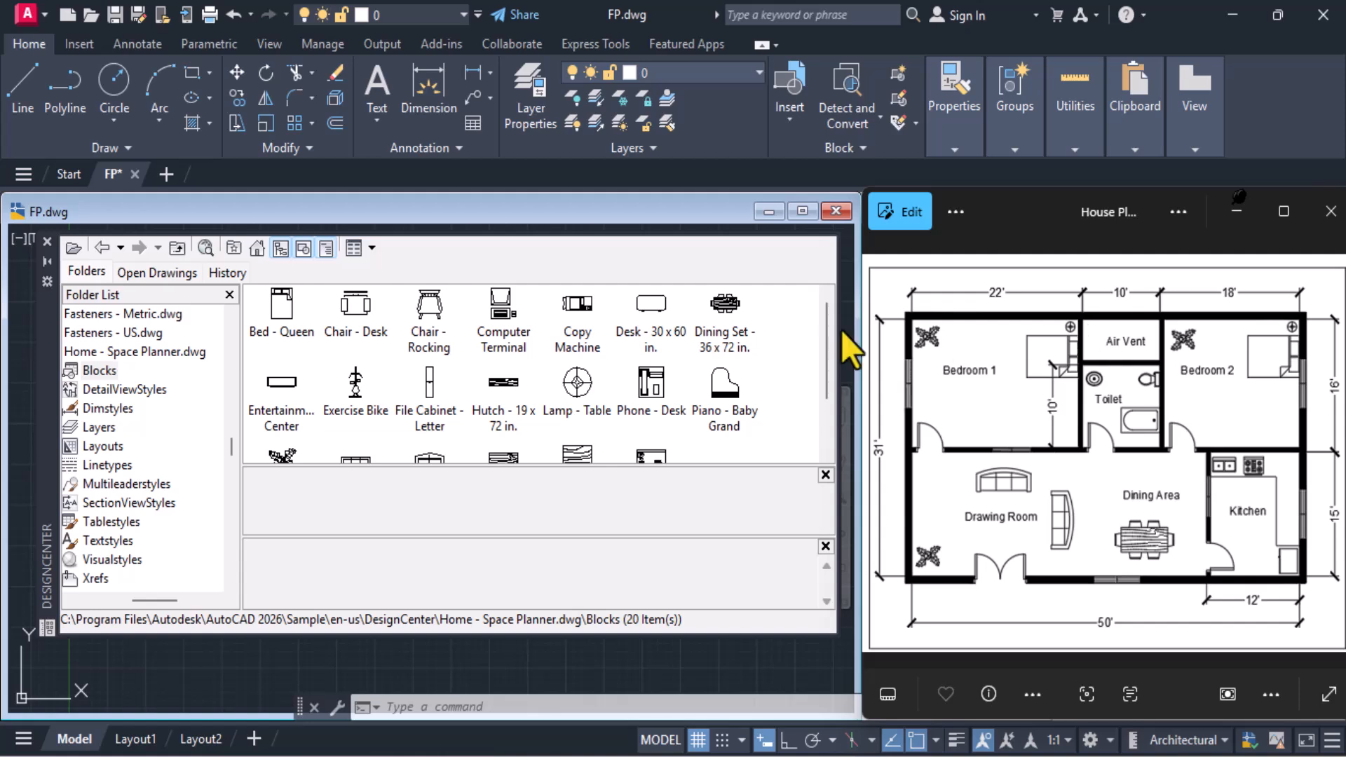
pyautogui.click(571, 385)
pyautogui.moveTo(571, 385); pyautogui.dragTo(110, 663)
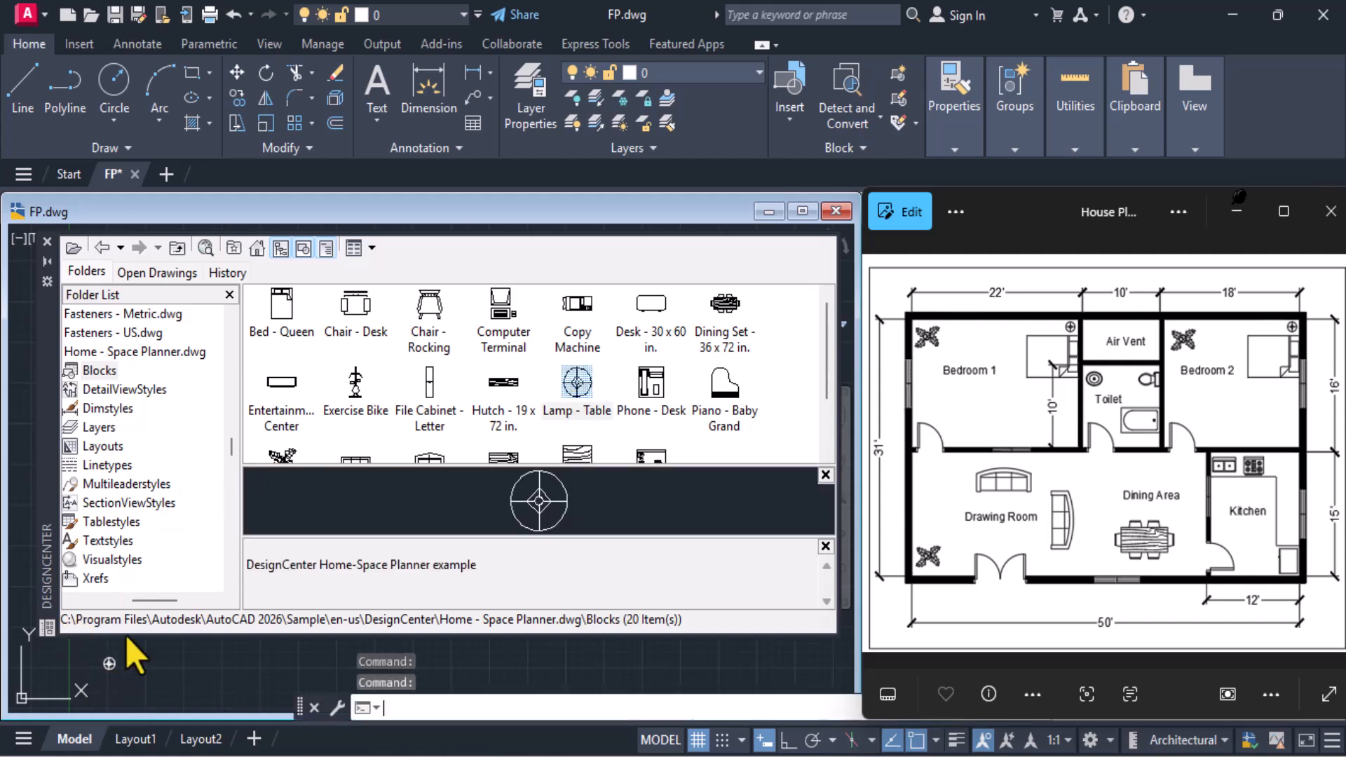
# Browse the blocks of House Designer.dwg in DesignCenter for items that match the reference plan
pyautogui.click(257, 248)
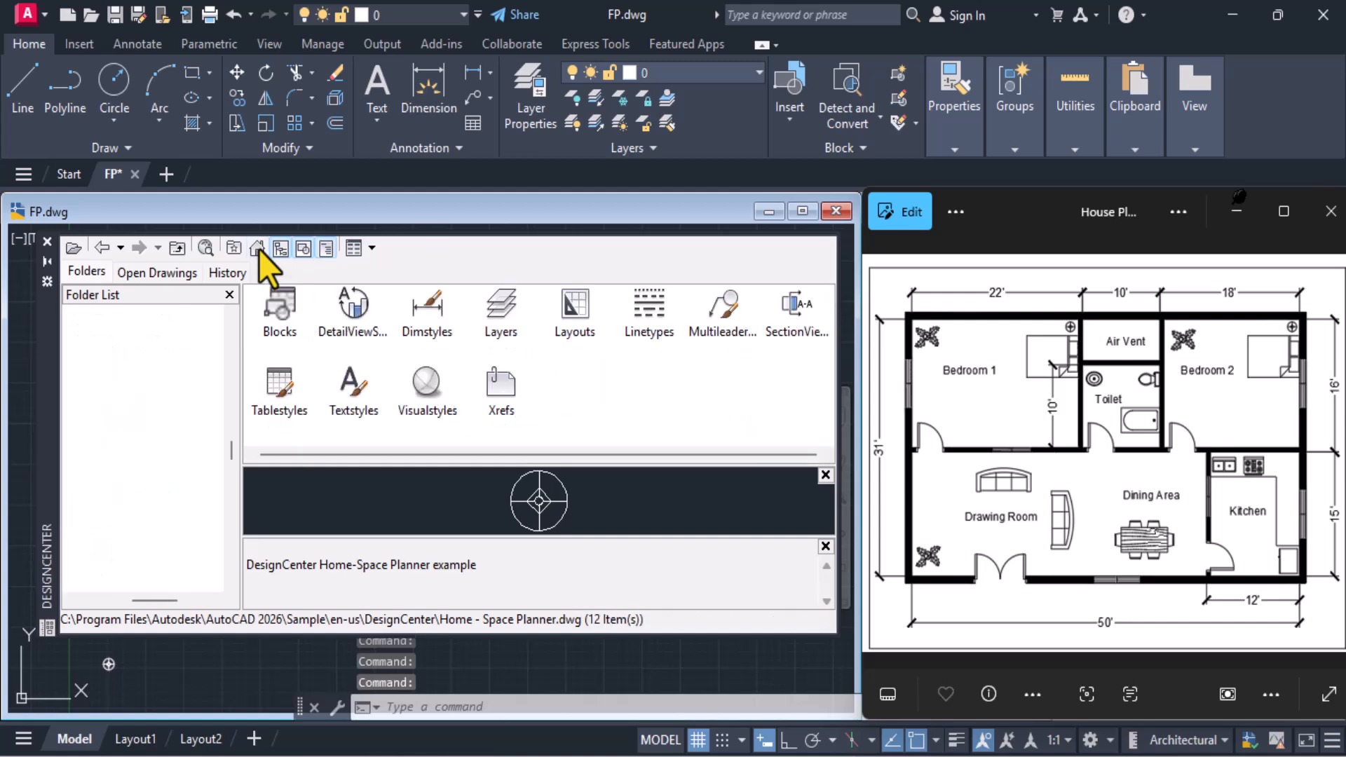
pyautogui.doubleClick(440, 314)
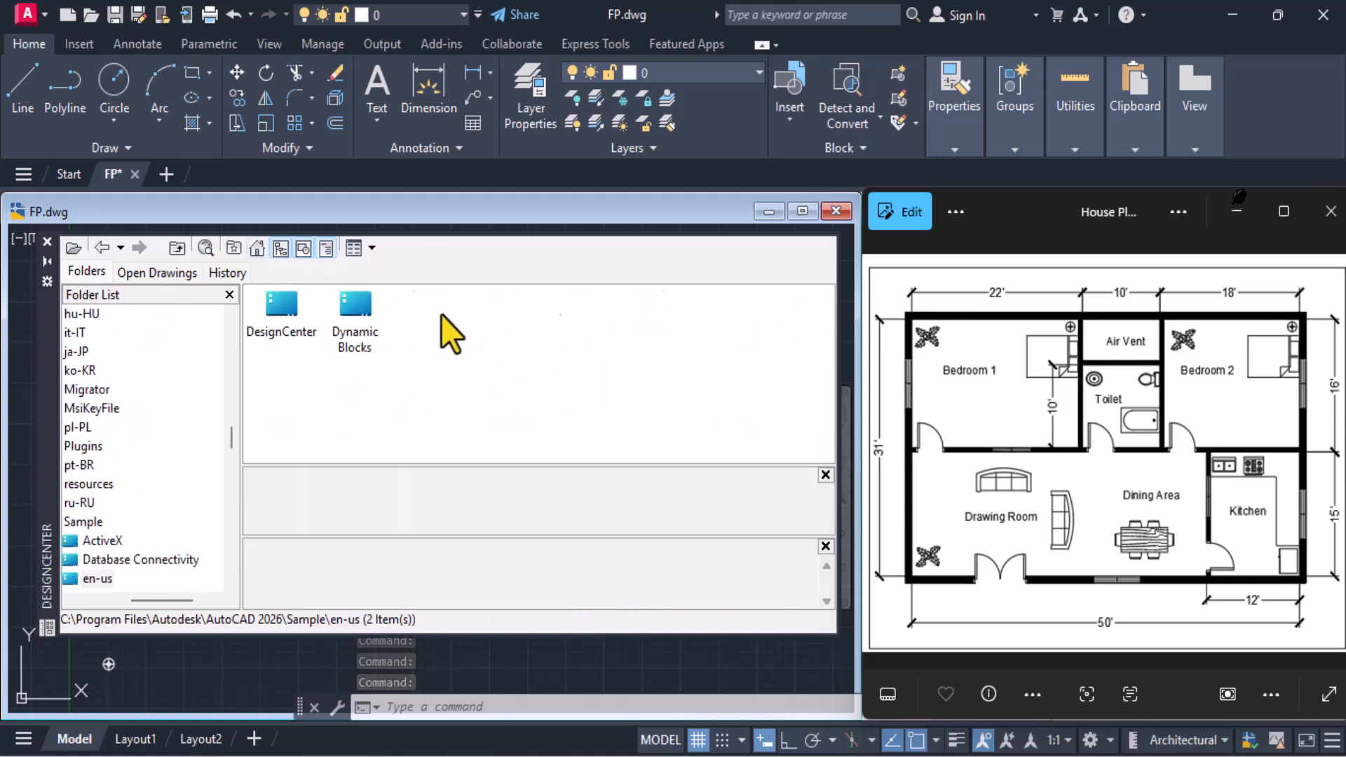
pyautogui.doubleClick(268, 310)
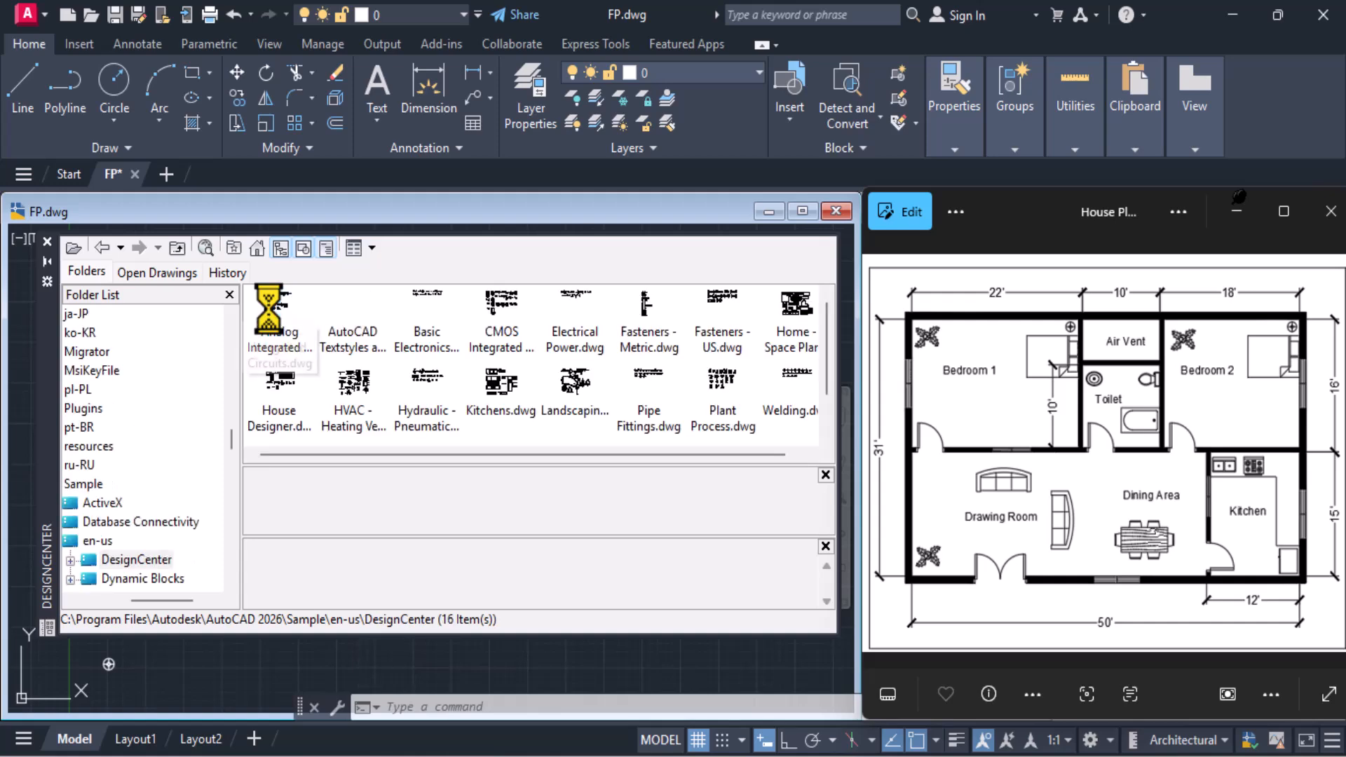
pyautogui.click(300, 419)
pyautogui.doubleClick(301, 419)
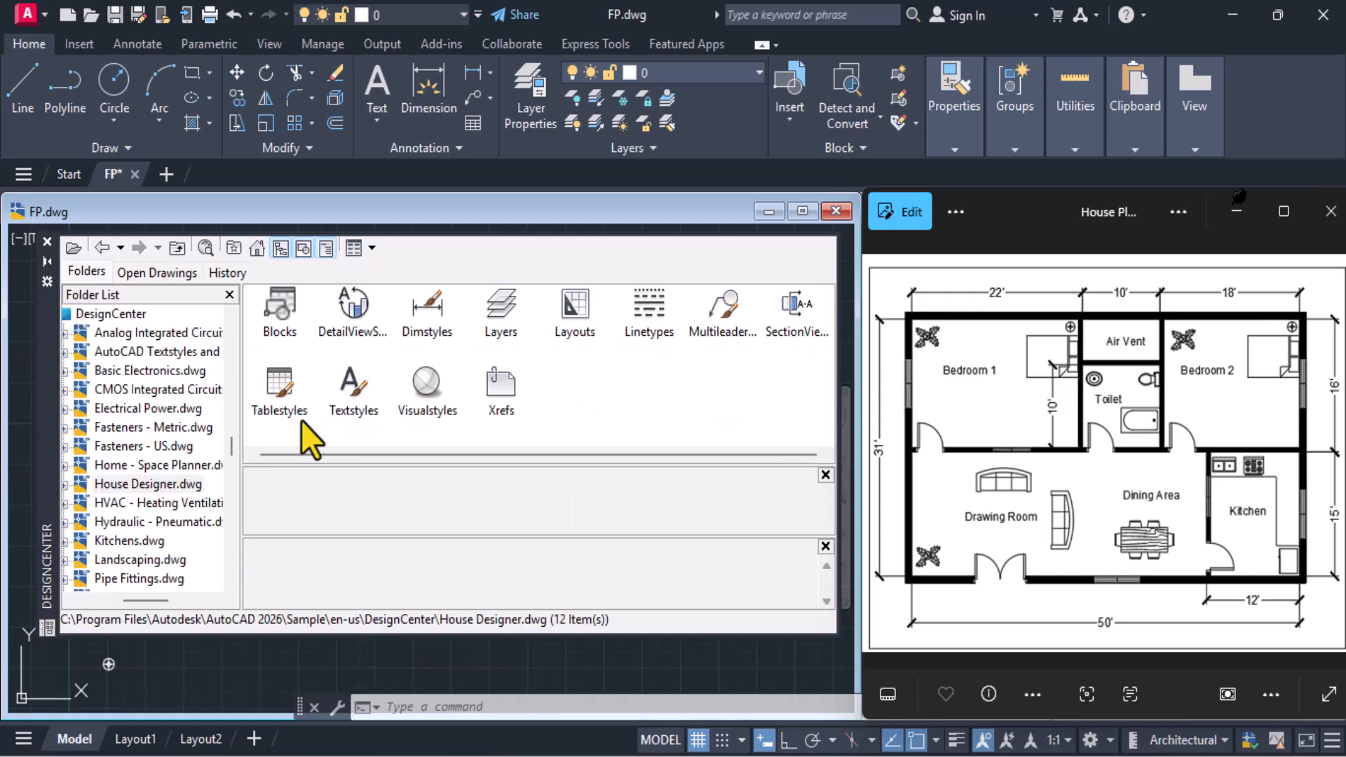
pyautogui.doubleClick(290, 307)
pyautogui.scroll(-1, 813, 420)
pyautogui.scroll(1, 813, 420)
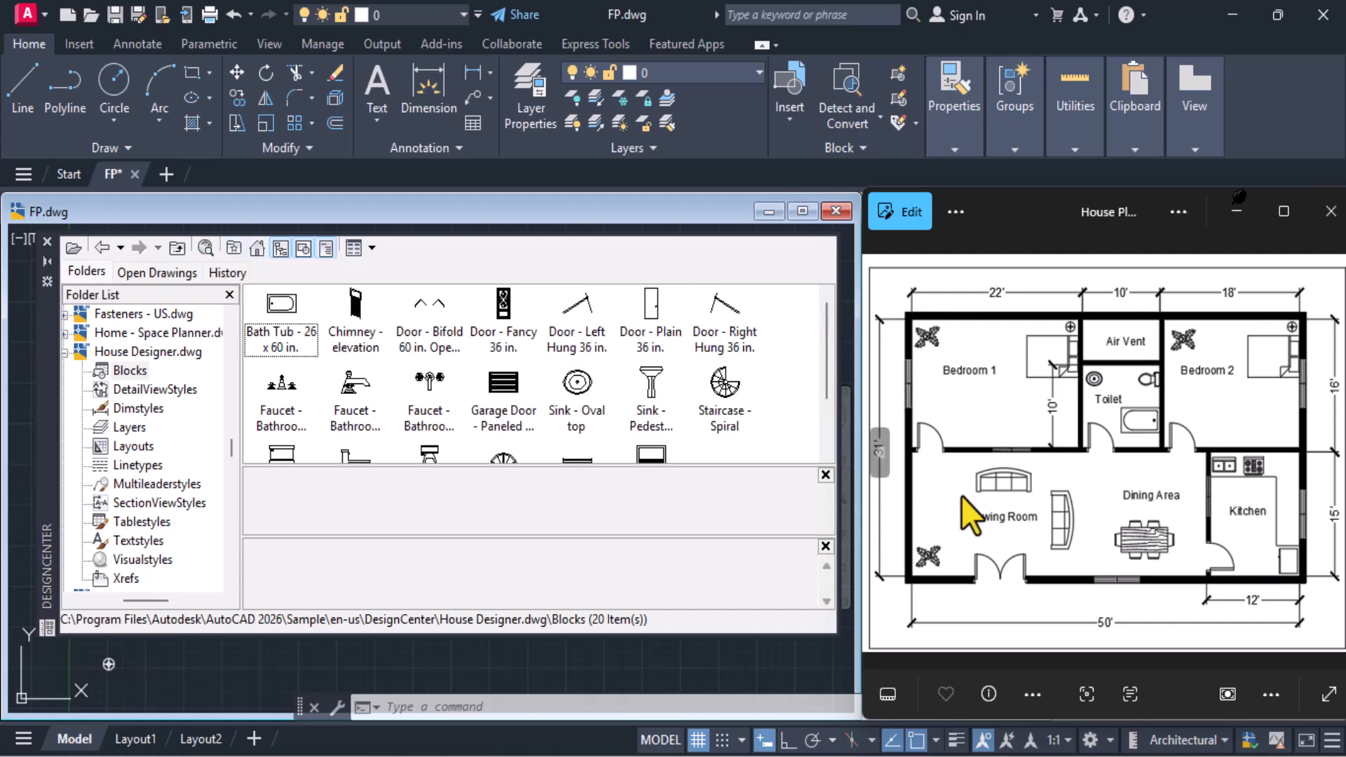
# Insert the Sofa - Roundback 7 ft. block from Home - Space Planner.dwg outside the plan beyond its lower-left corner, then close DesignCenter
pyautogui.click(256, 248)
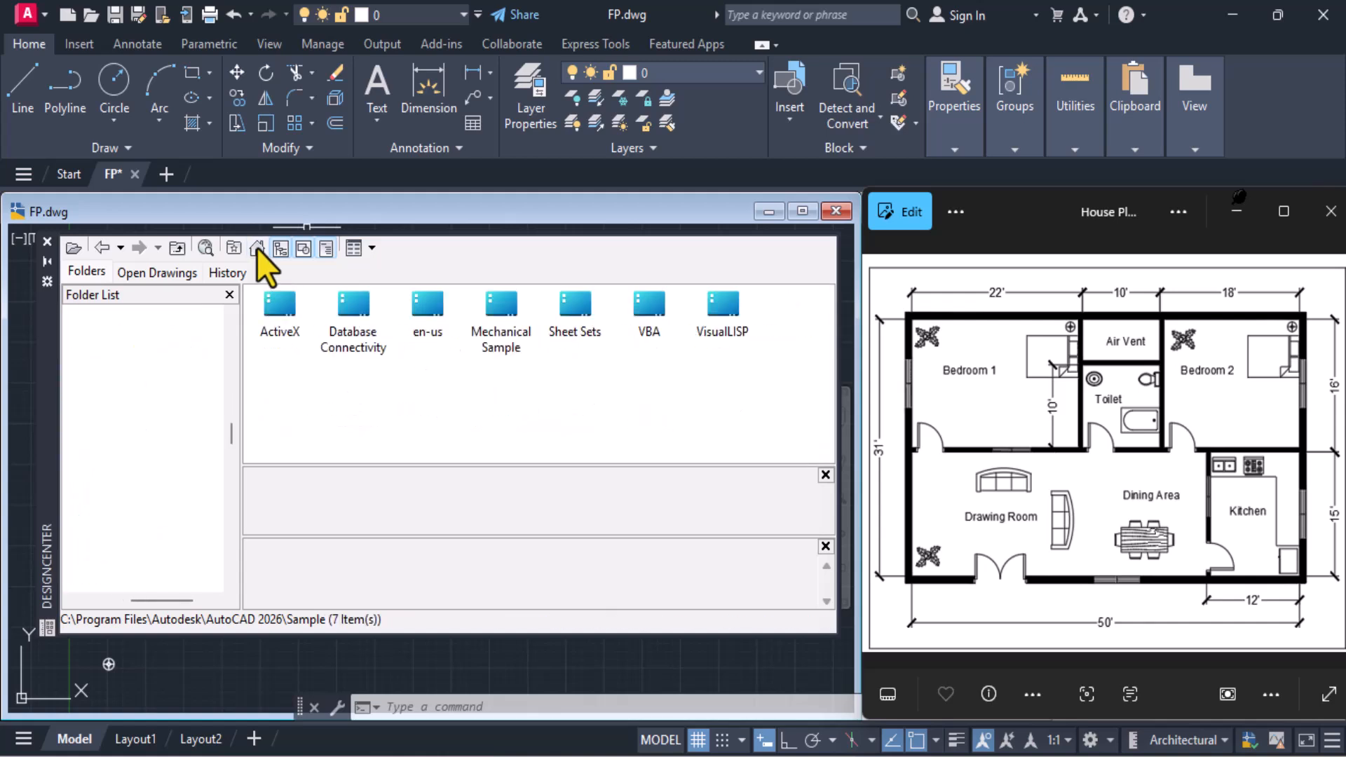
pyautogui.doubleClick(439, 317)
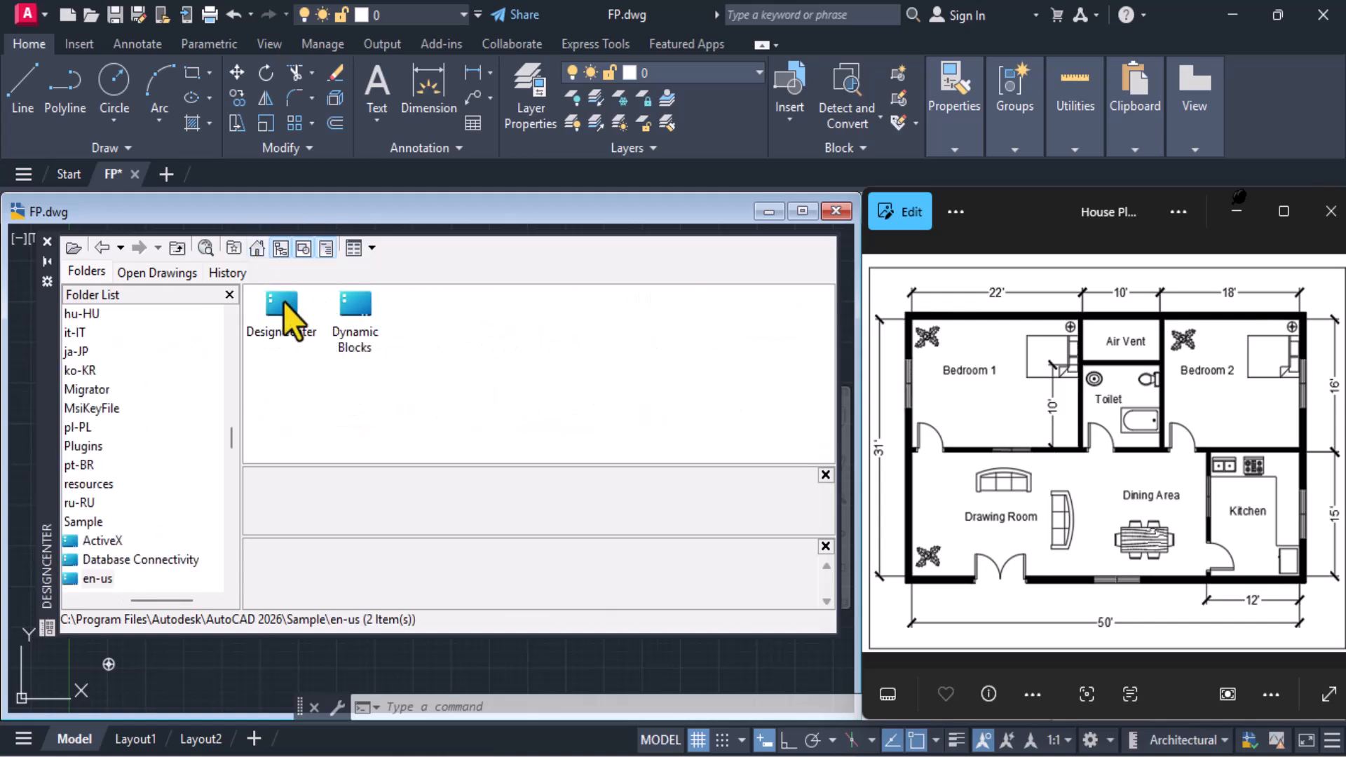
pyautogui.doubleClick(283, 302)
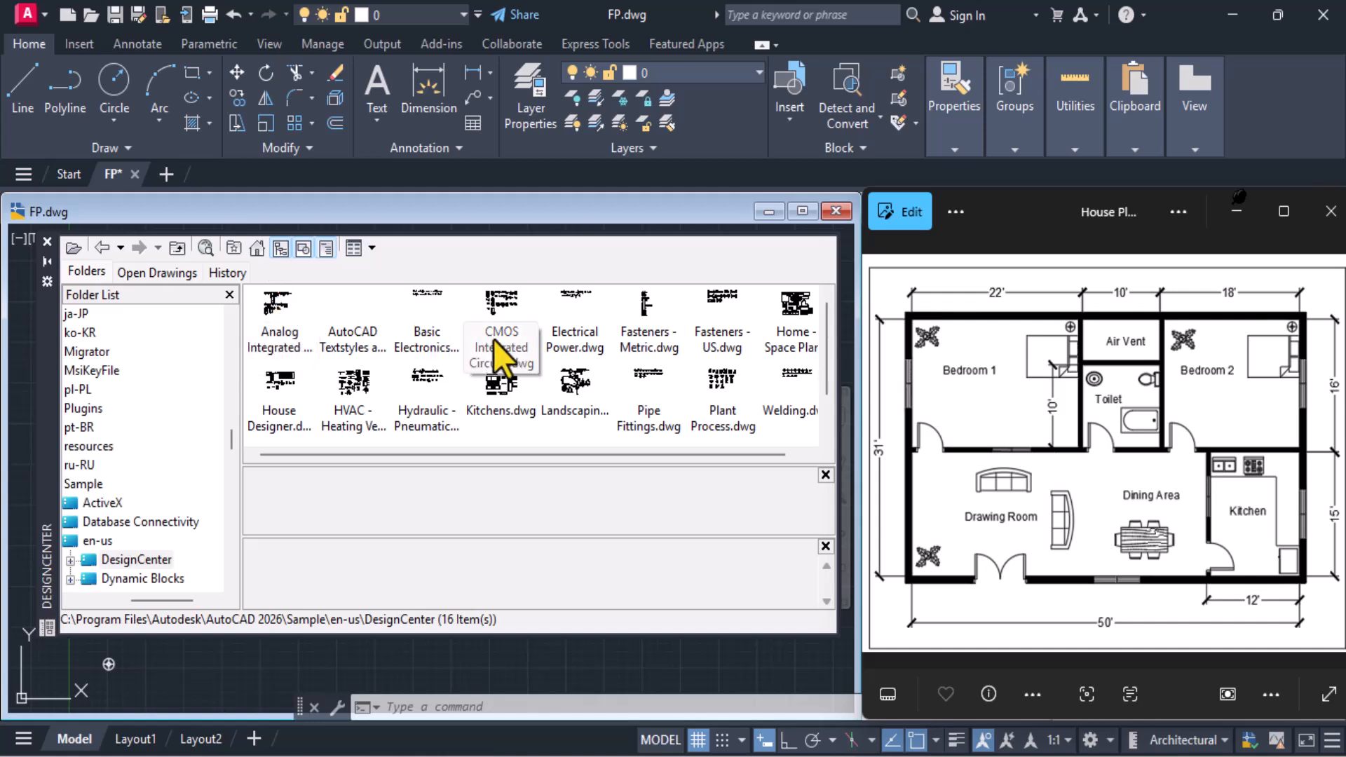
pyautogui.click(804, 335)
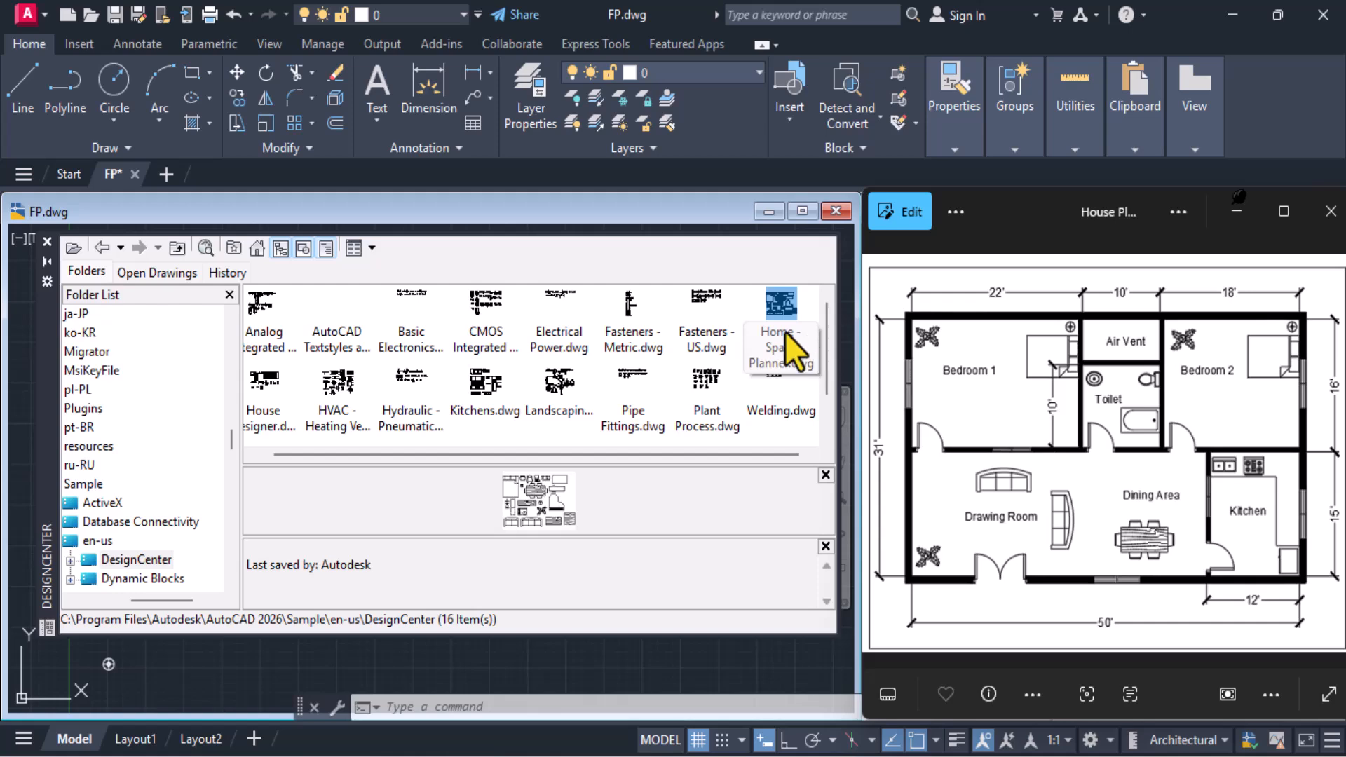
pyautogui.doubleClick(784, 331)
pyautogui.doubleClick(265, 298)
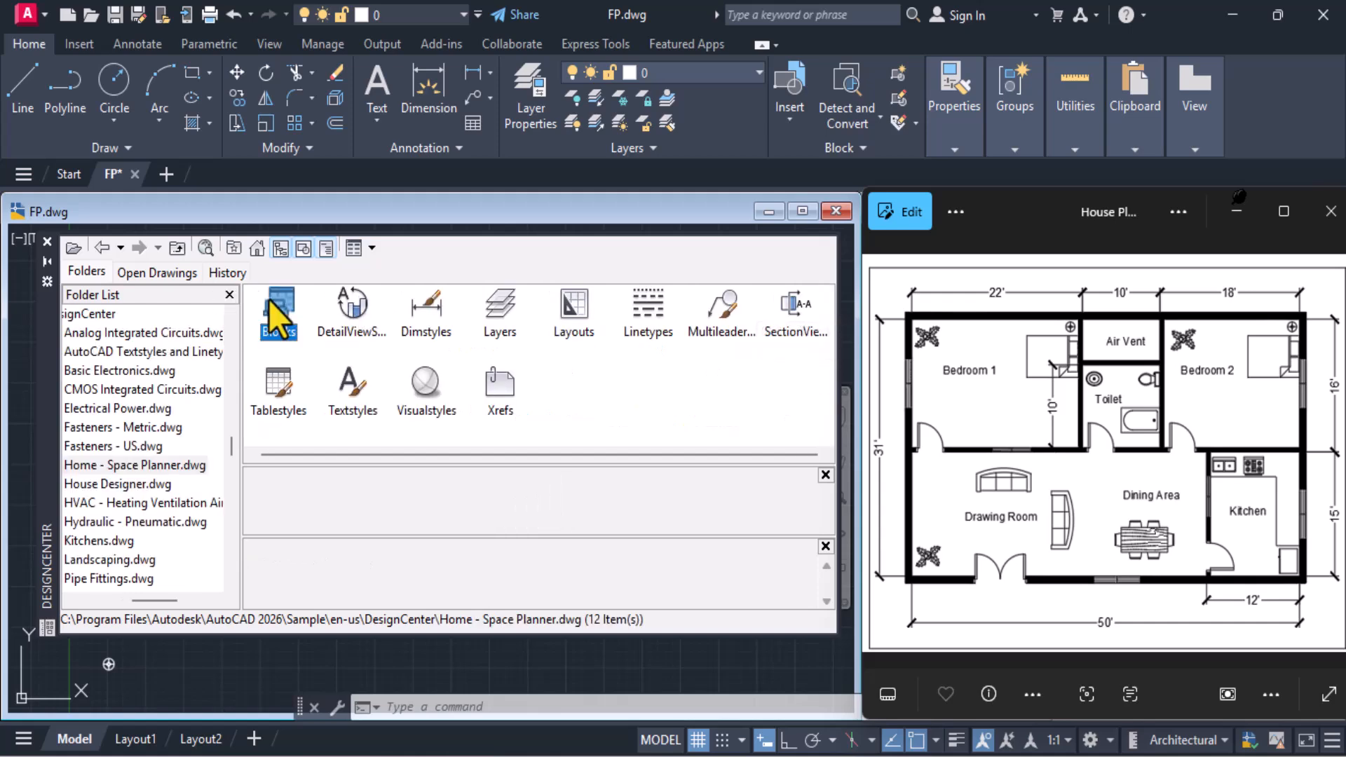
pyautogui.scroll(-1, 666, 411)
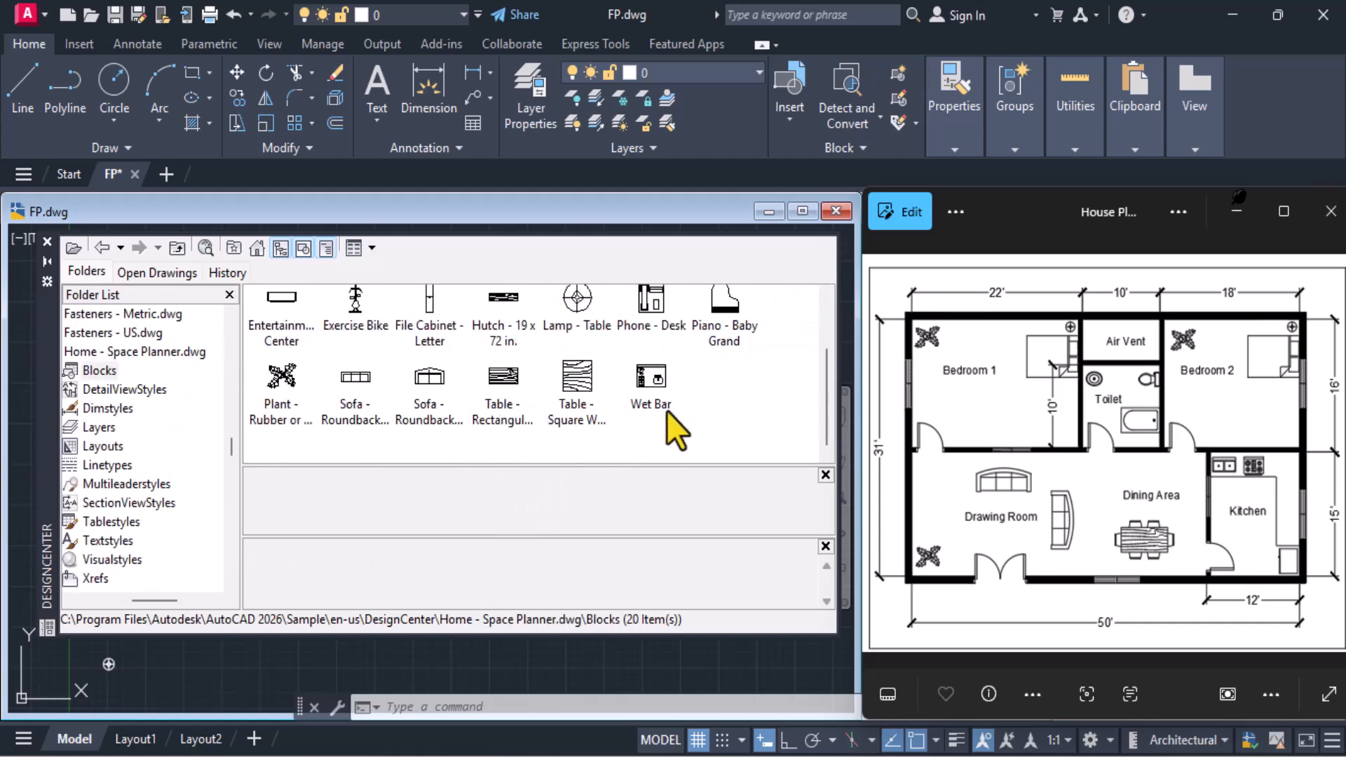
pyautogui.click(354, 394)
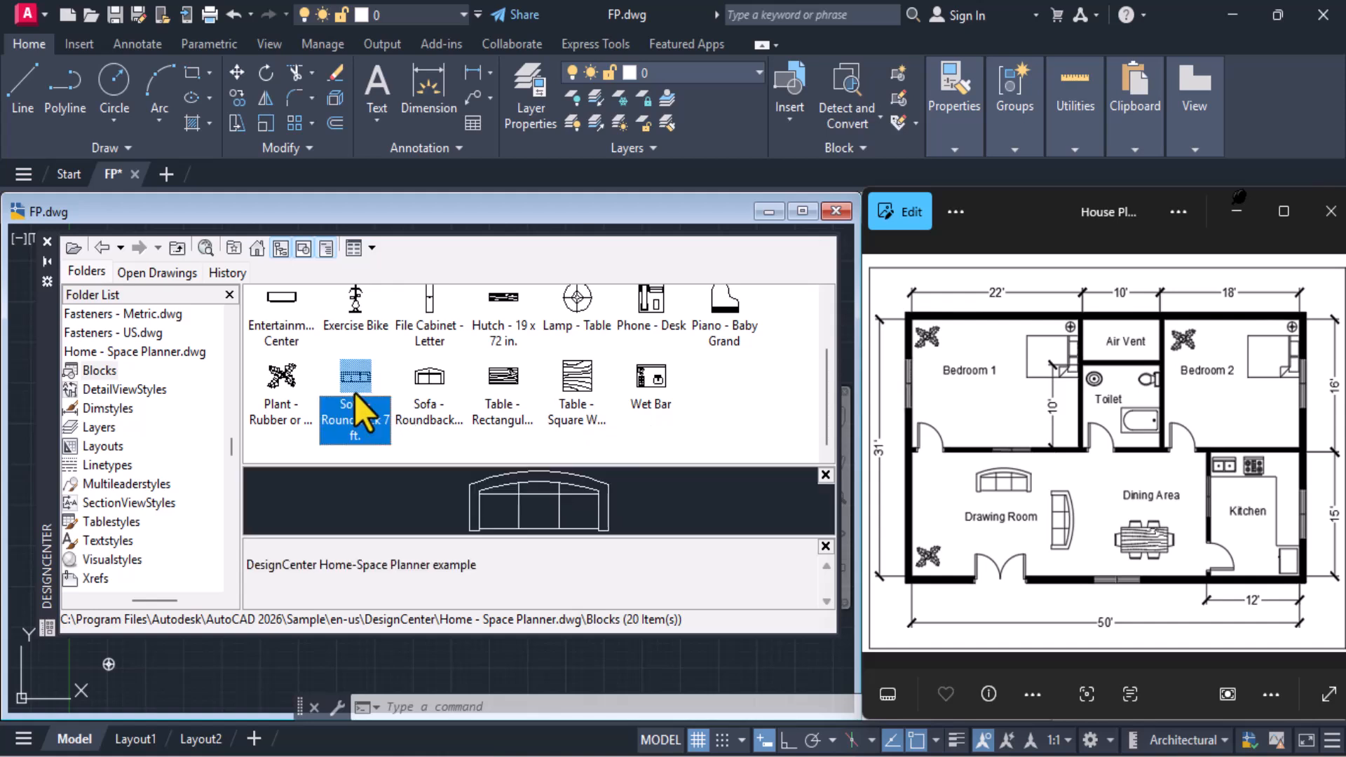
pyautogui.moveTo(349, 428)
pyautogui.mouseDown()
pyautogui.moveTo(191, 616)
pyautogui.moveTo(193, 679)
pyautogui.moveTo(192, 664)
pyautogui.mouseUp()
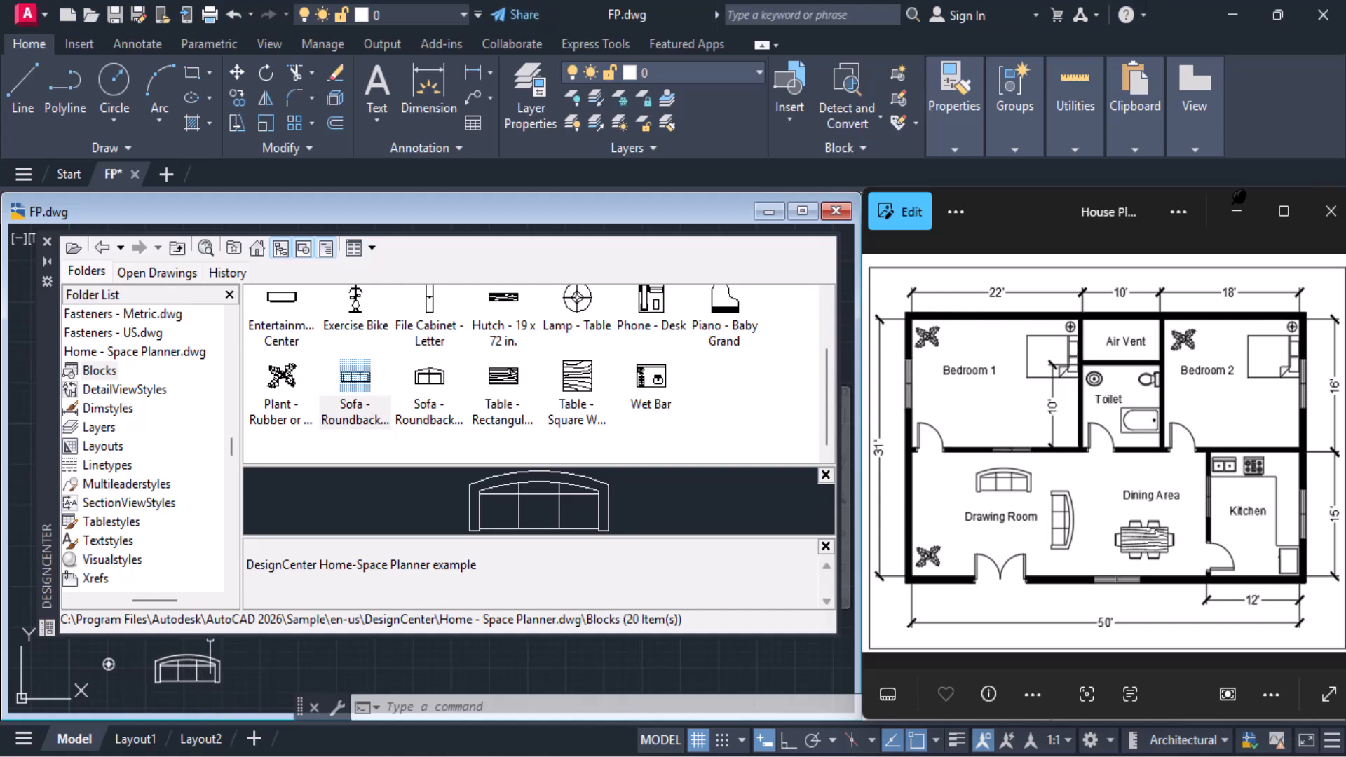
pyautogui.click(48, 241)
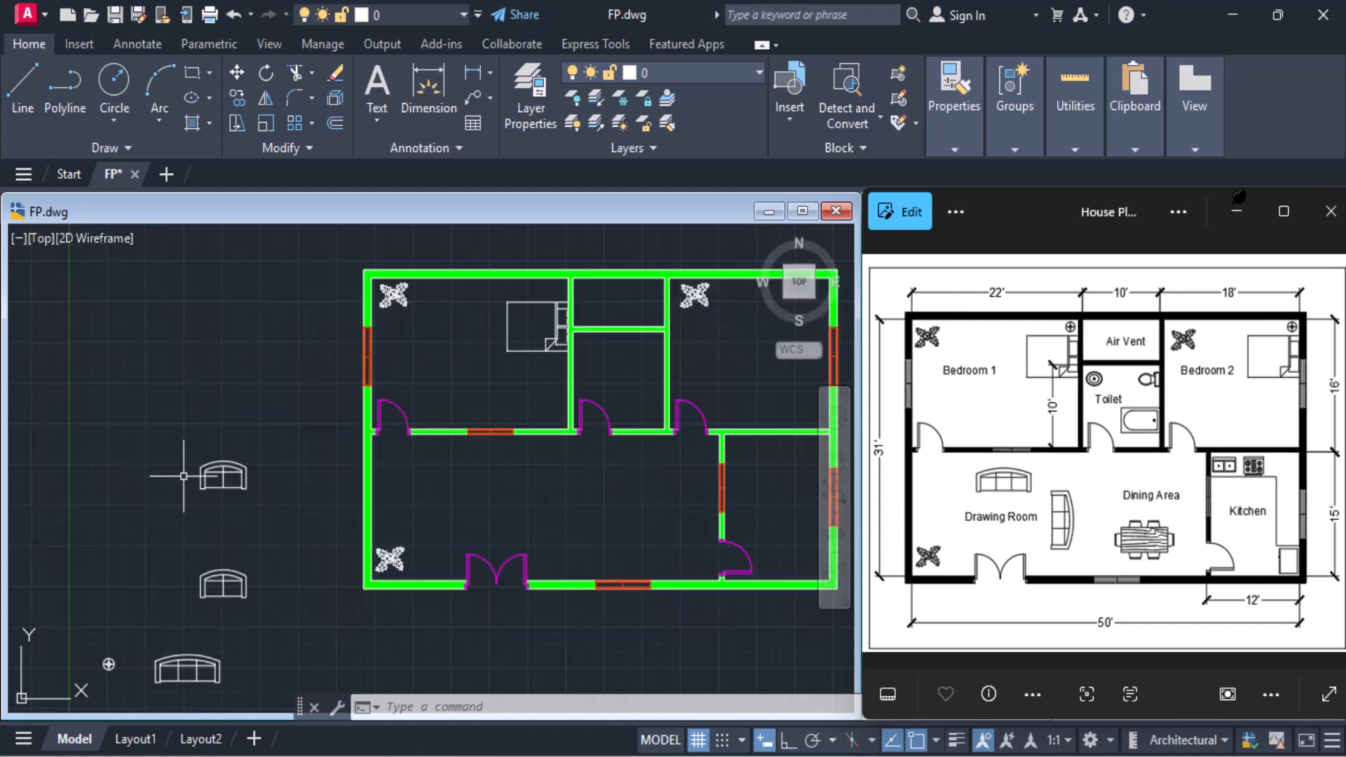
# Move the three-seat sofa into the Drawing Room, just below the window in the upper wall
pyautogui.click(188, 655)
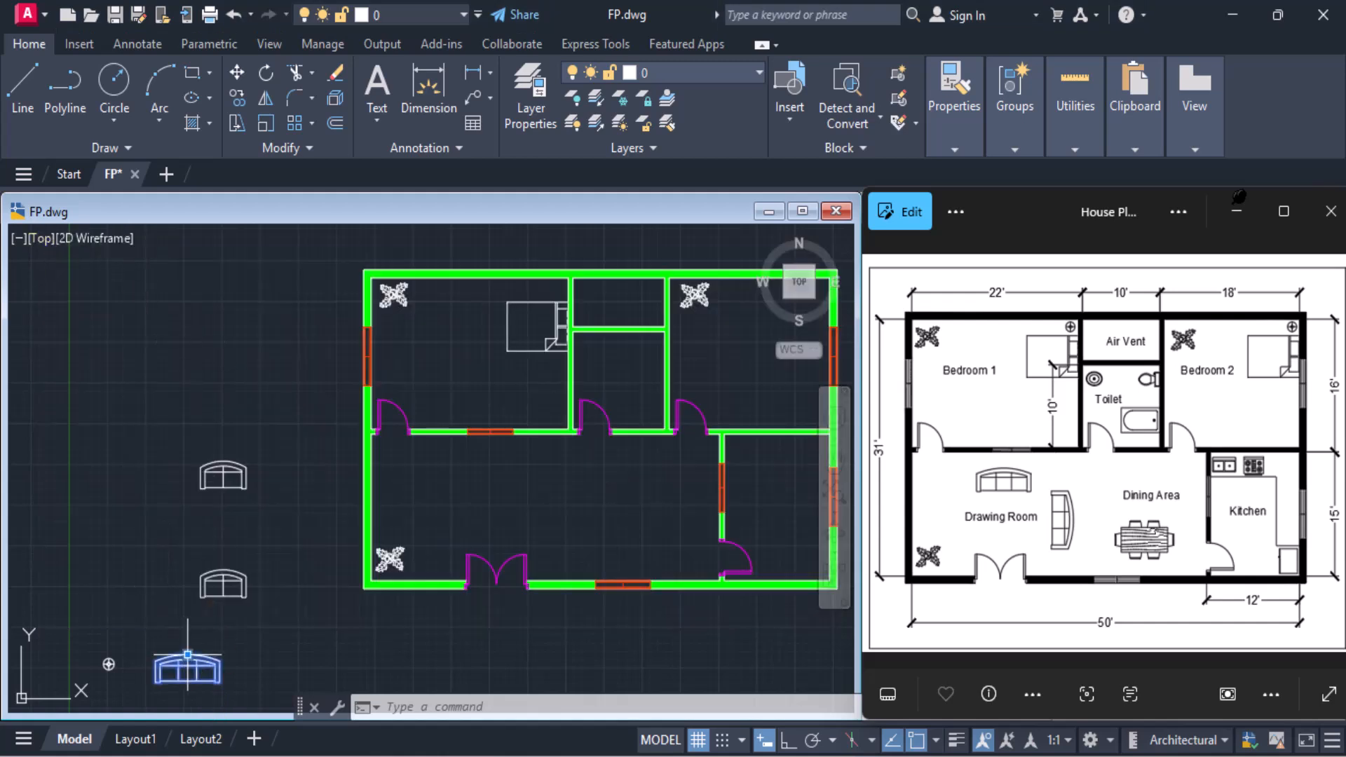
pyautogui.click(237, 72)
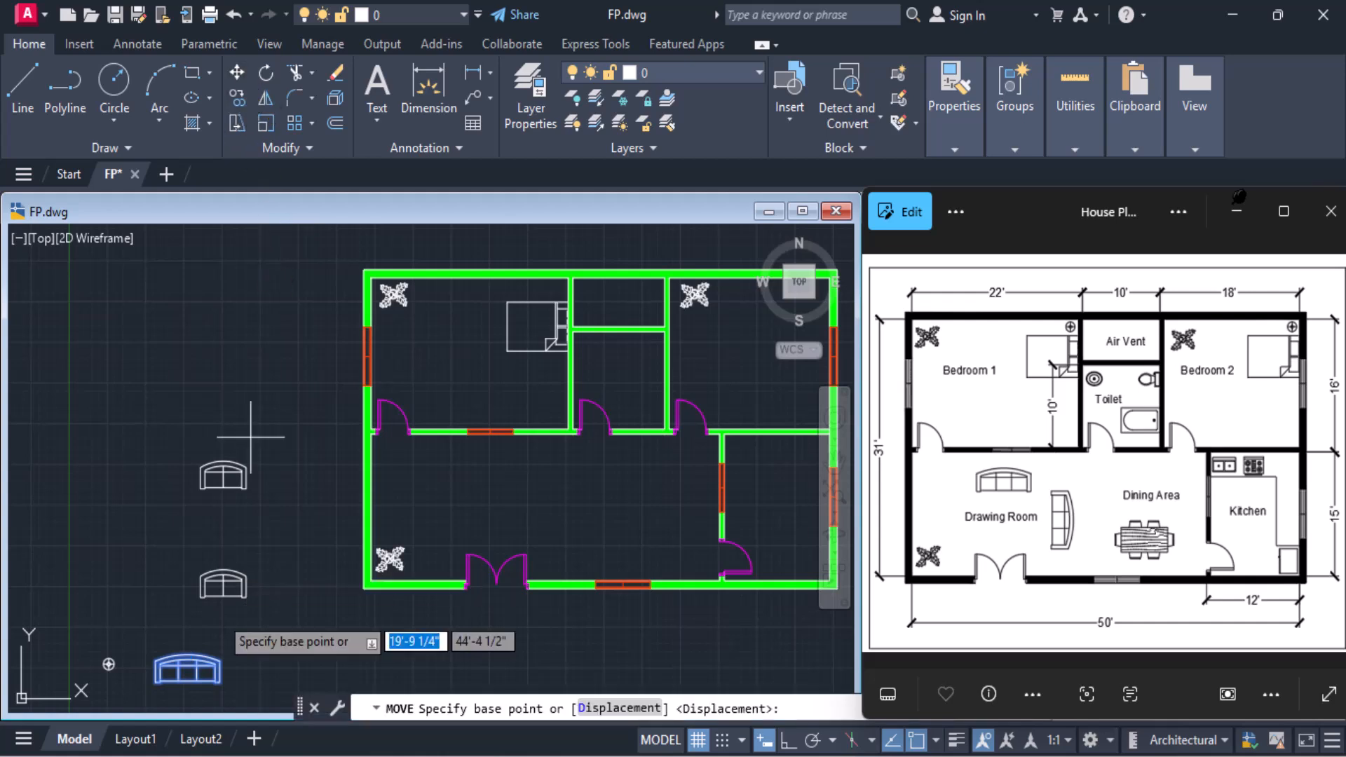
pyautogui.click(179, 679)
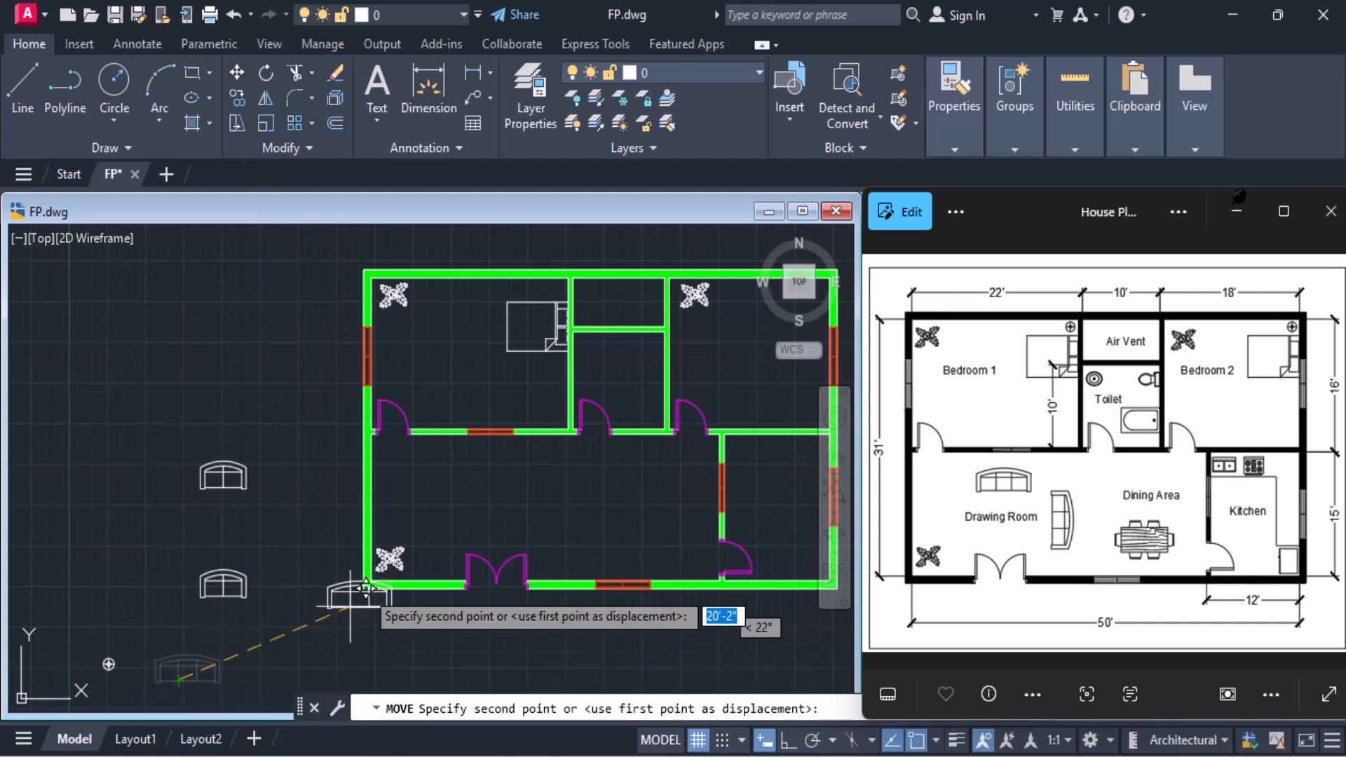
pyautogui.click(471, 477)
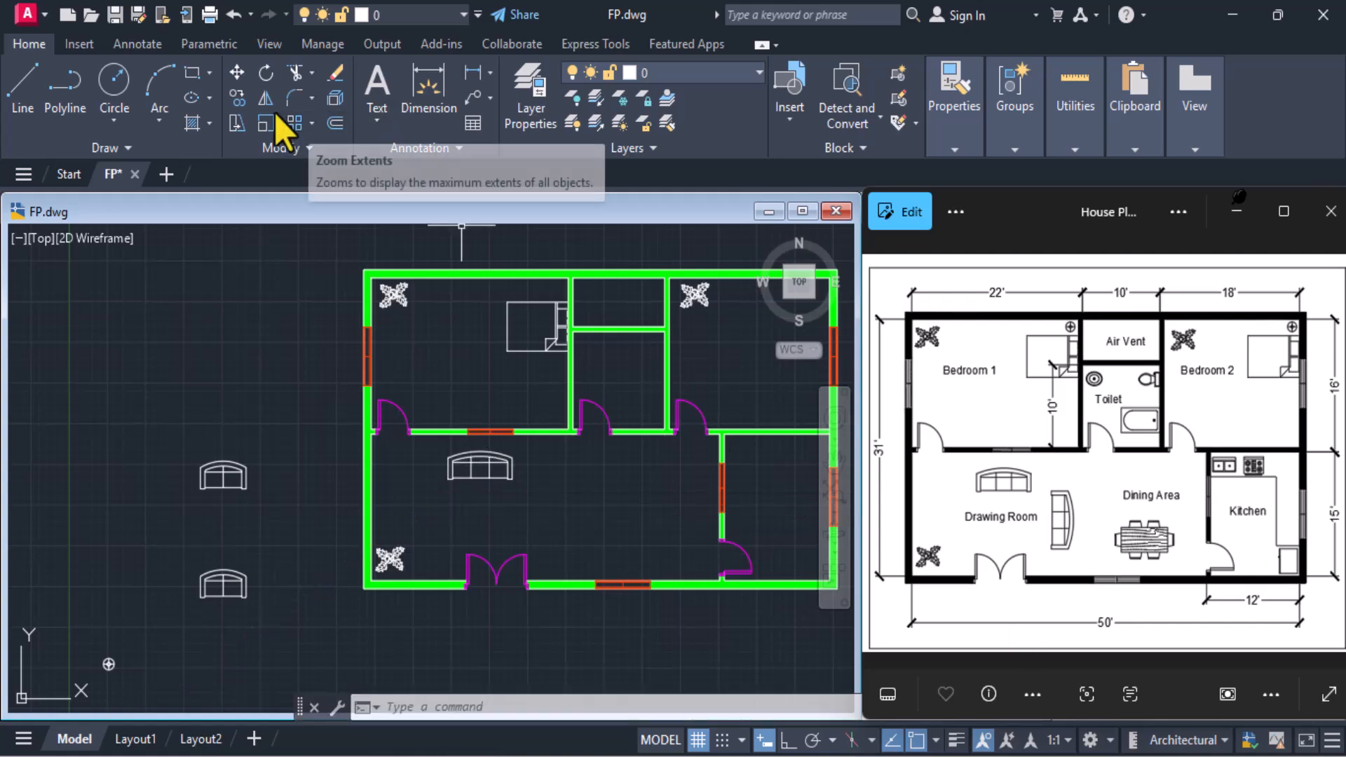
# Copy the three-seat sofa to a spot slightly lower and to its right in the Drawing Room
pyautogui.click(241, 100)
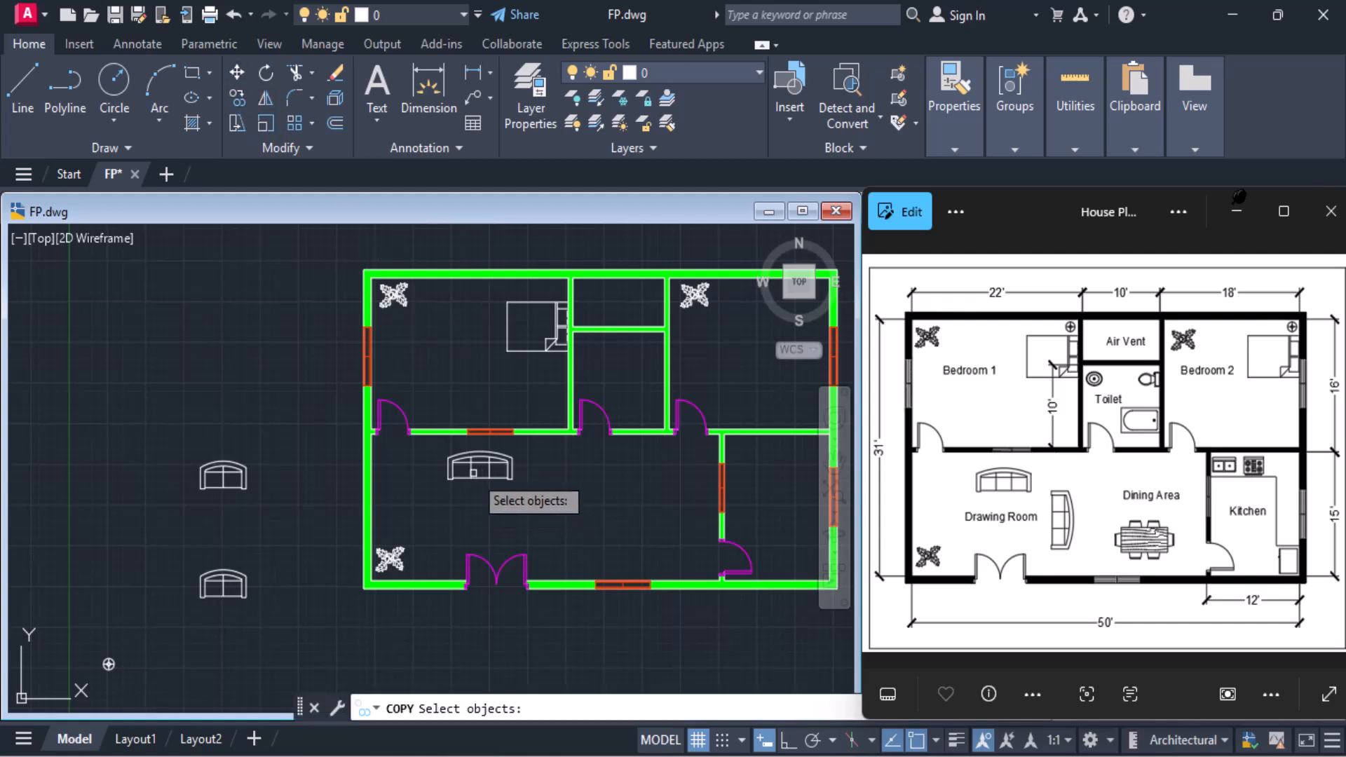
pyautogui.click(474, 471)
pyautogui.press('Return')
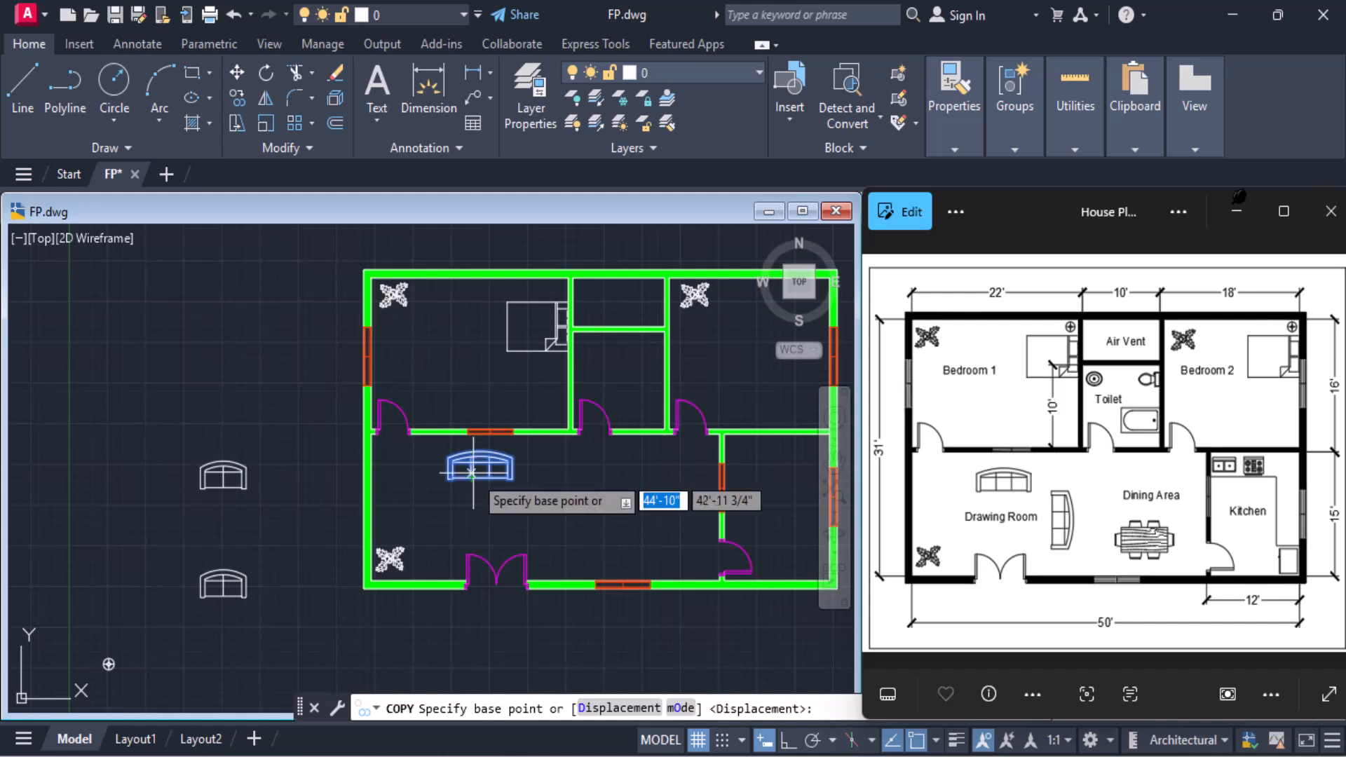
pyautogui.click(480, 464)
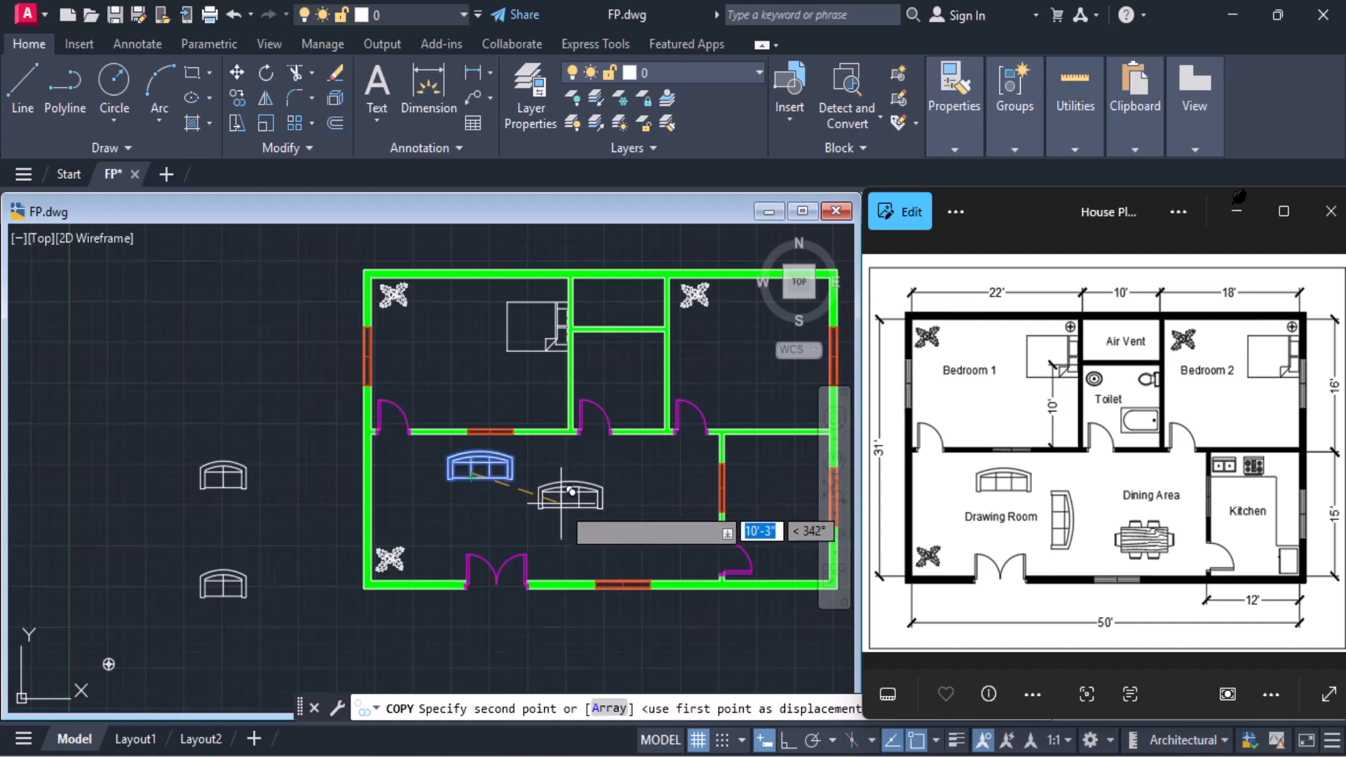
pyautogui.click(569, 495)
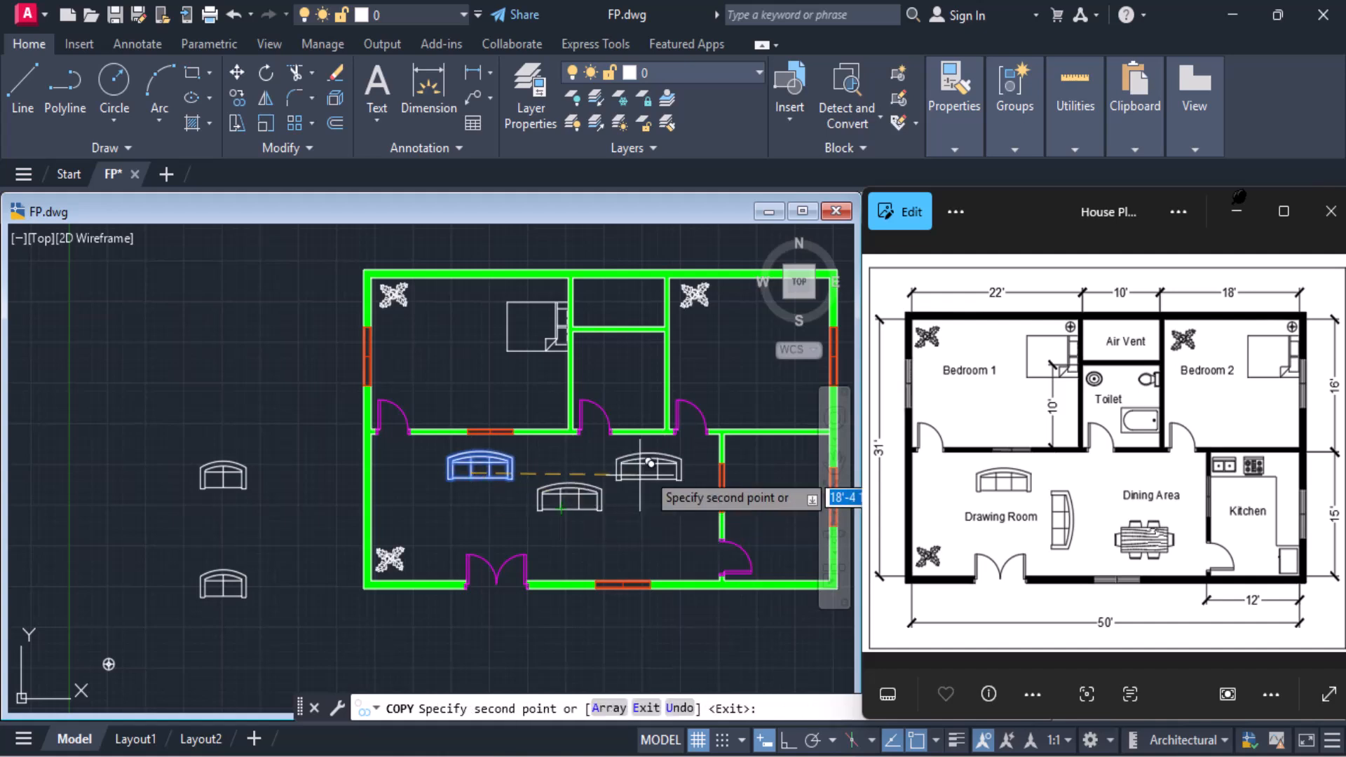
pyautogui.press('Escape')
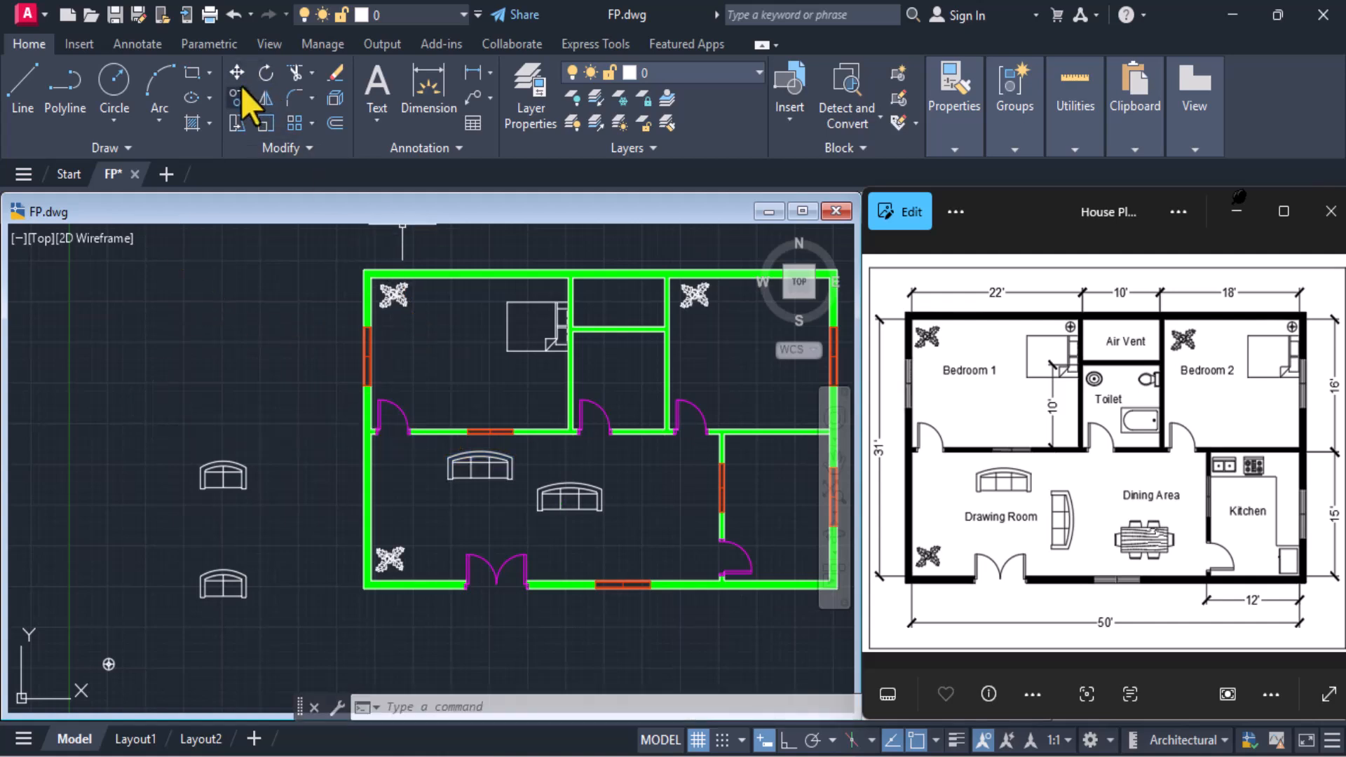
# Rotate the copied sofa a quarter turn clockwise about the midpoint of its back, so the back faces the Dining Area
pyautogui.click(267, 72)
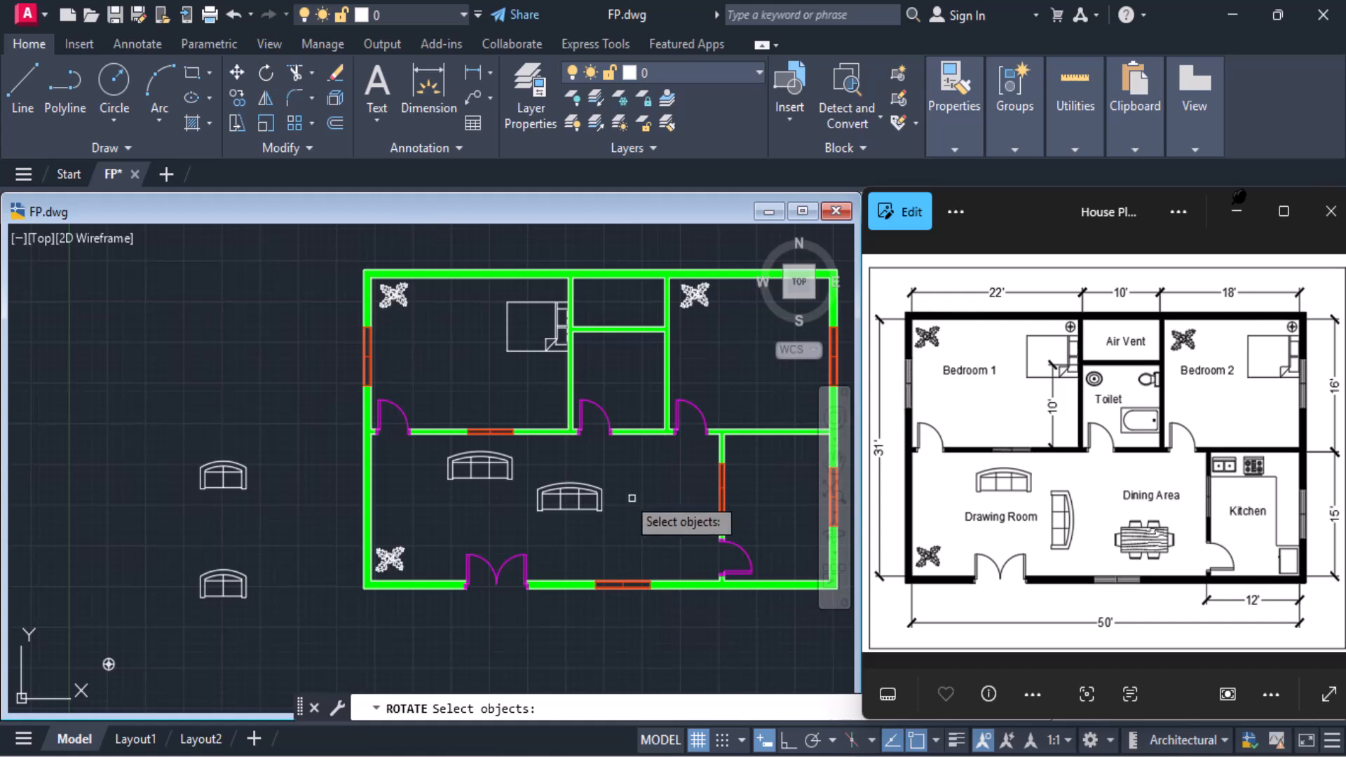
pyautogui.click(578, 509)
pyautogui.press('Return')
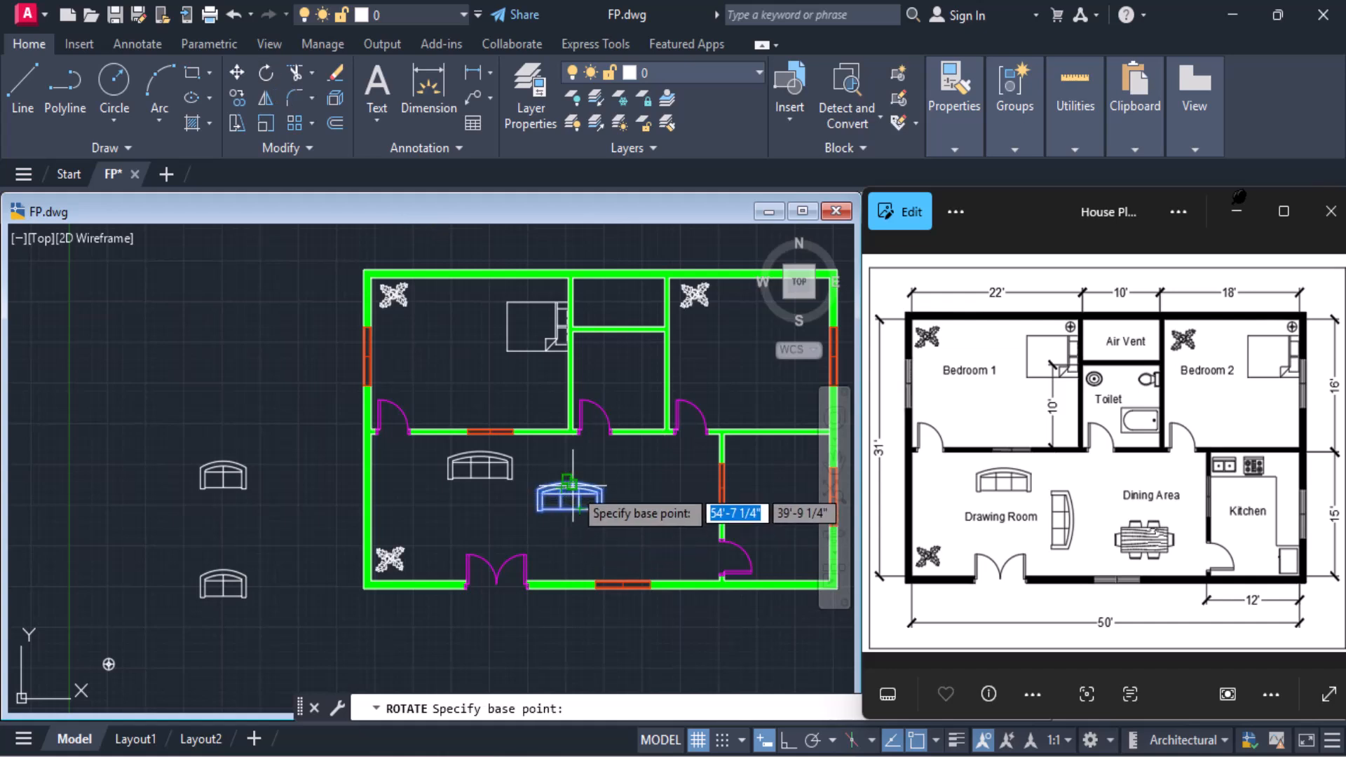
pyautogui.click(569, 483)
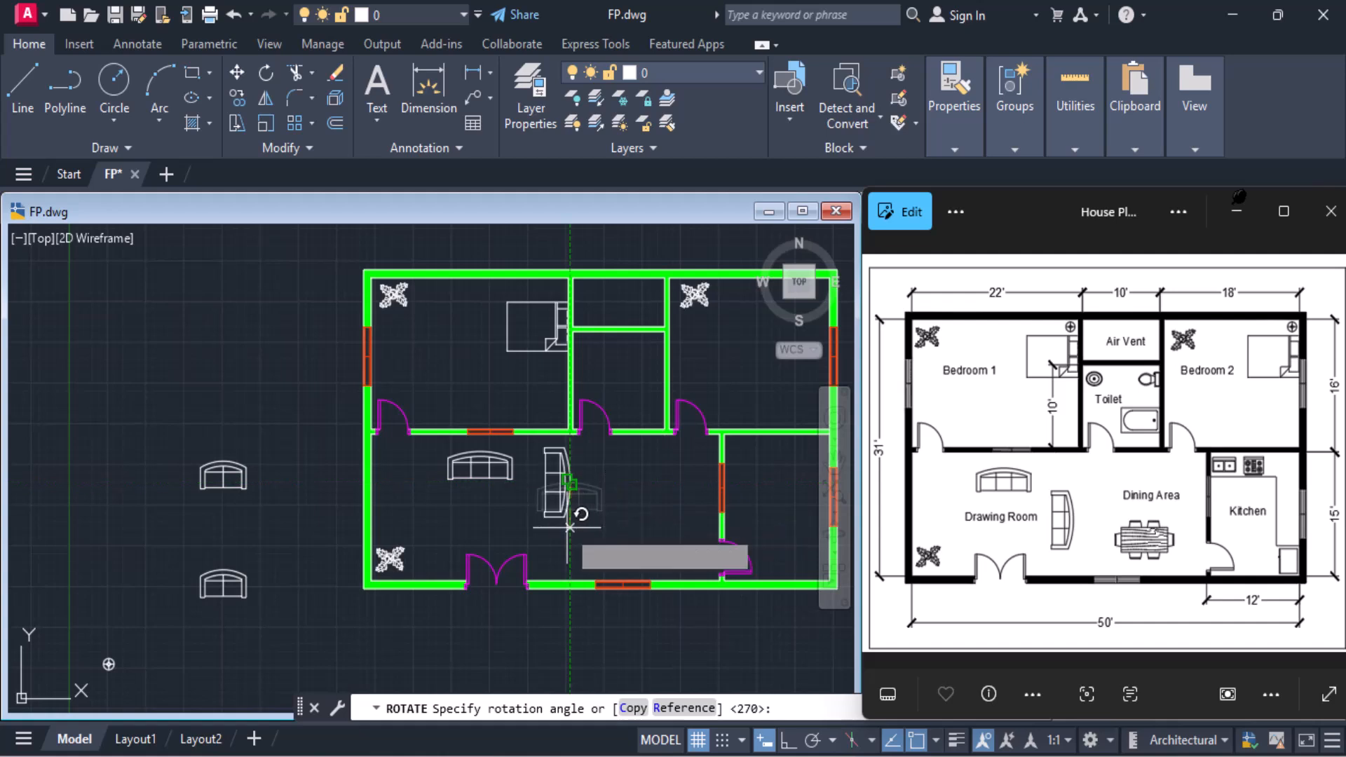
pyautogui.click(581, 514)
# Copy the rotated sofa about 2'-4" straight down and delete the upper original
pyautogui.click(237, 98)
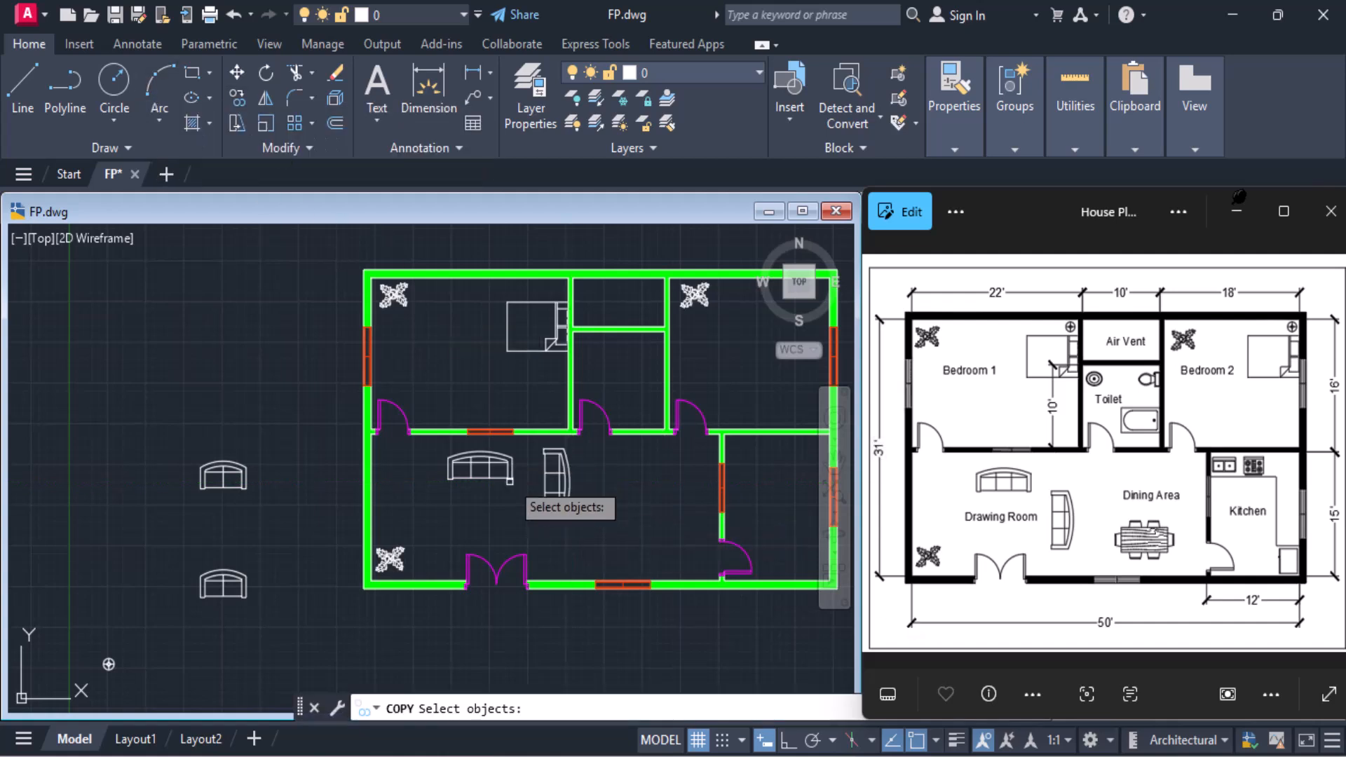
pyautogui.click(563, 513)
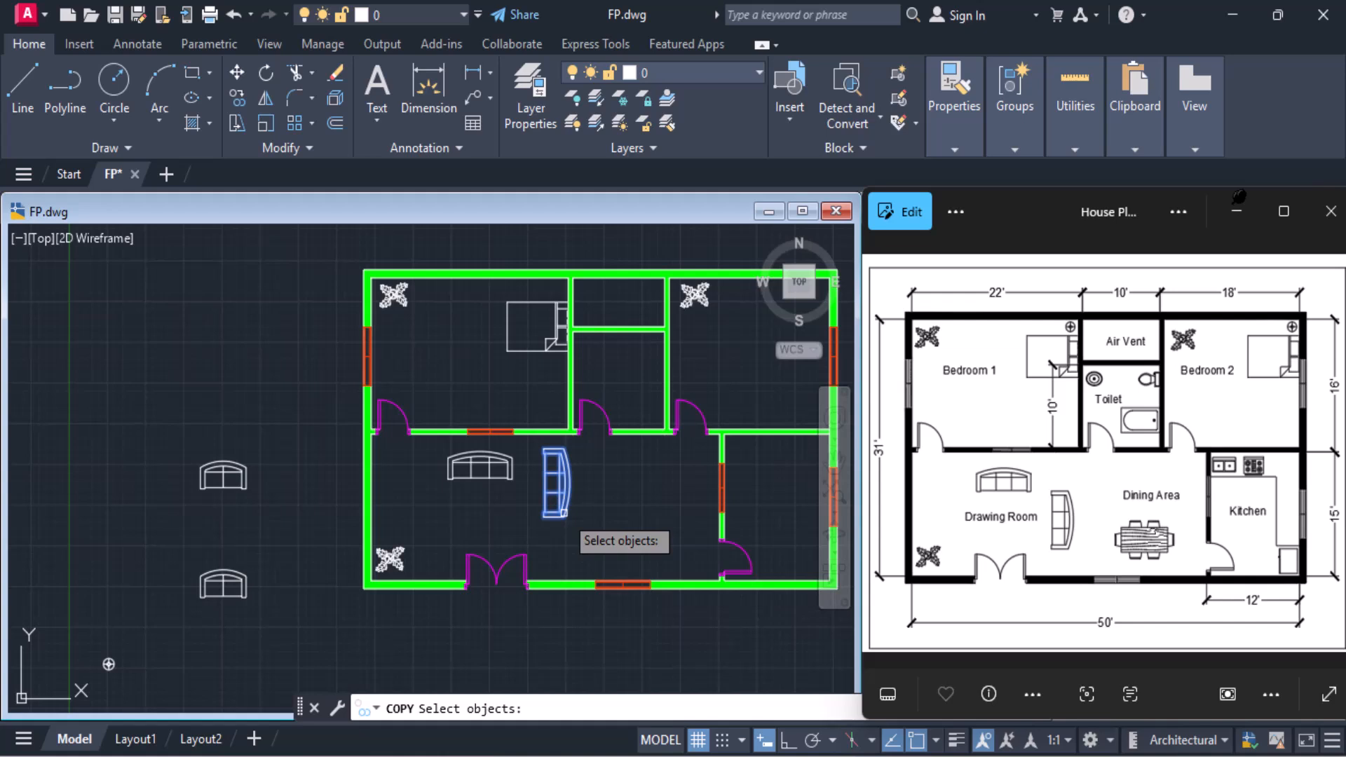
pyautogui.press('Return')
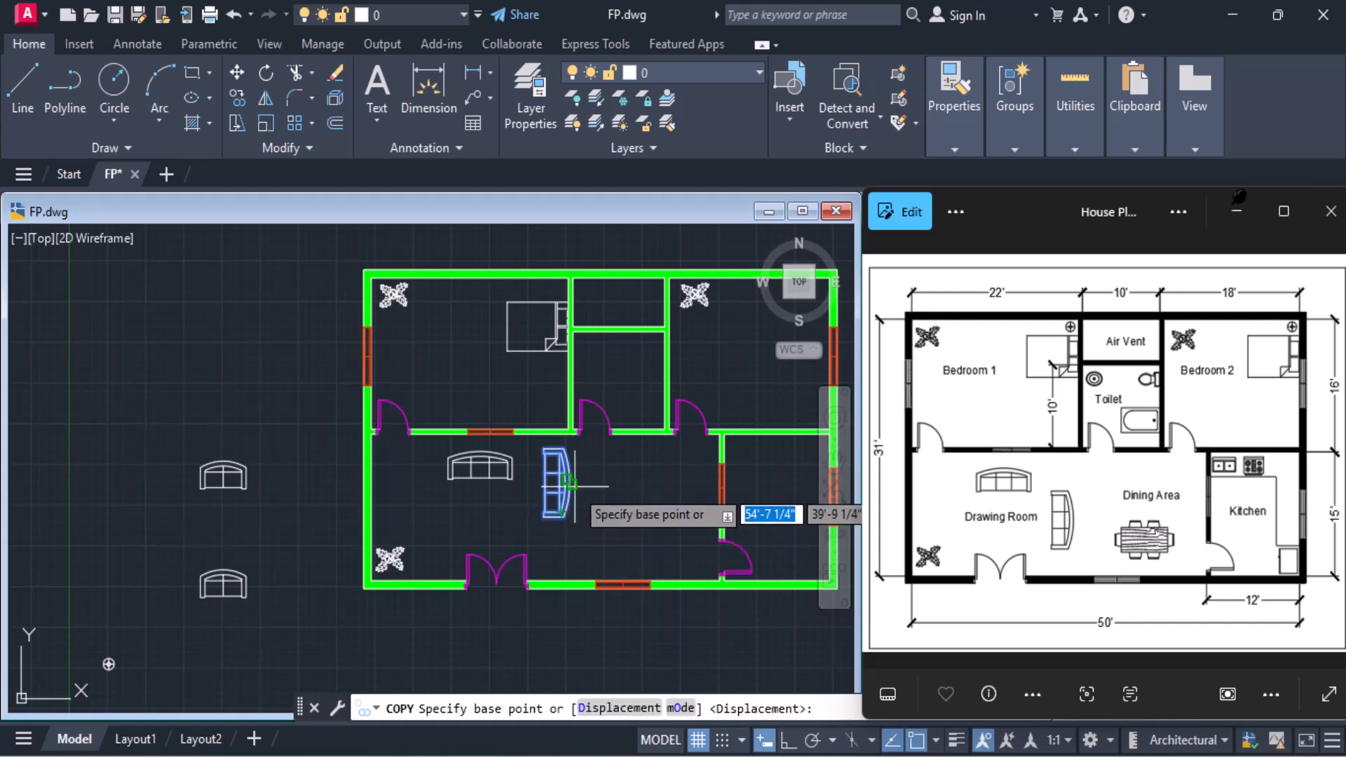
pyautogui.click(569, 483)
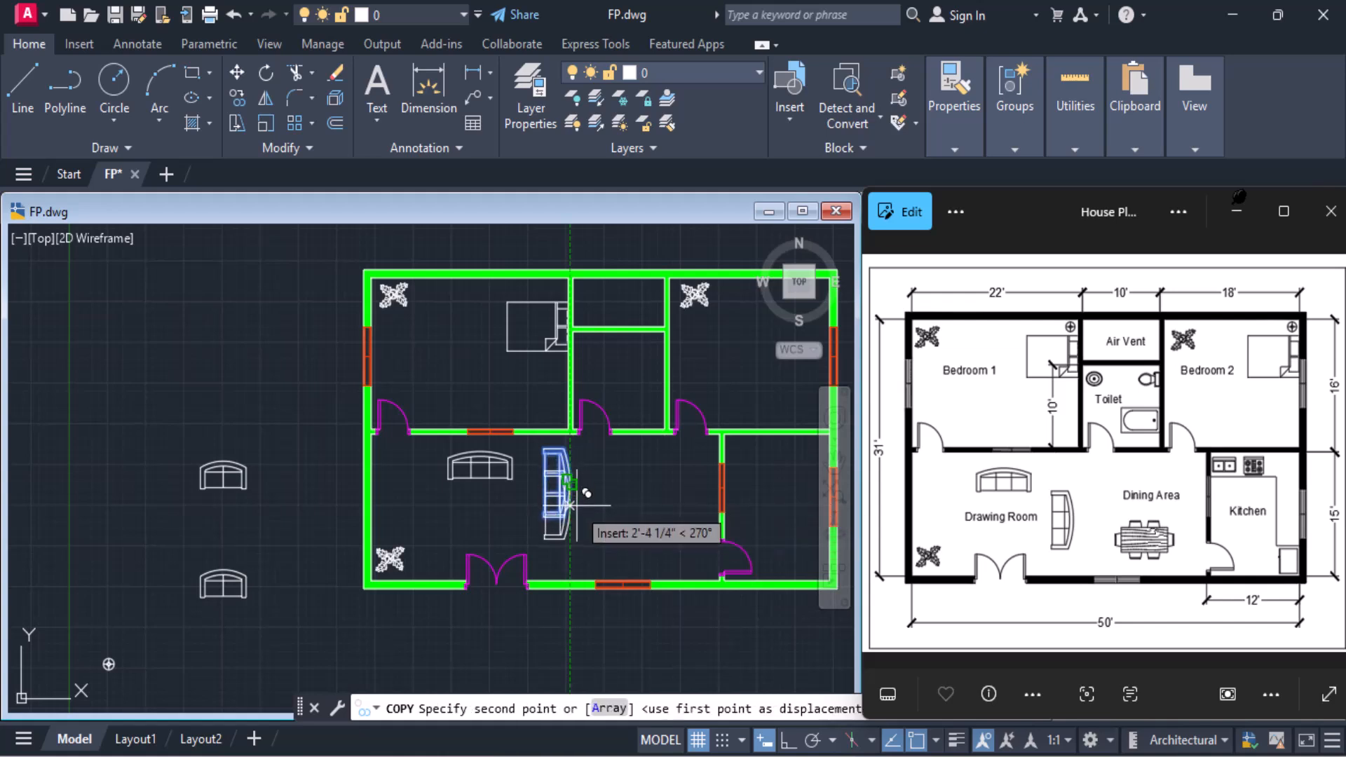
pyautogui.click(586, 491)
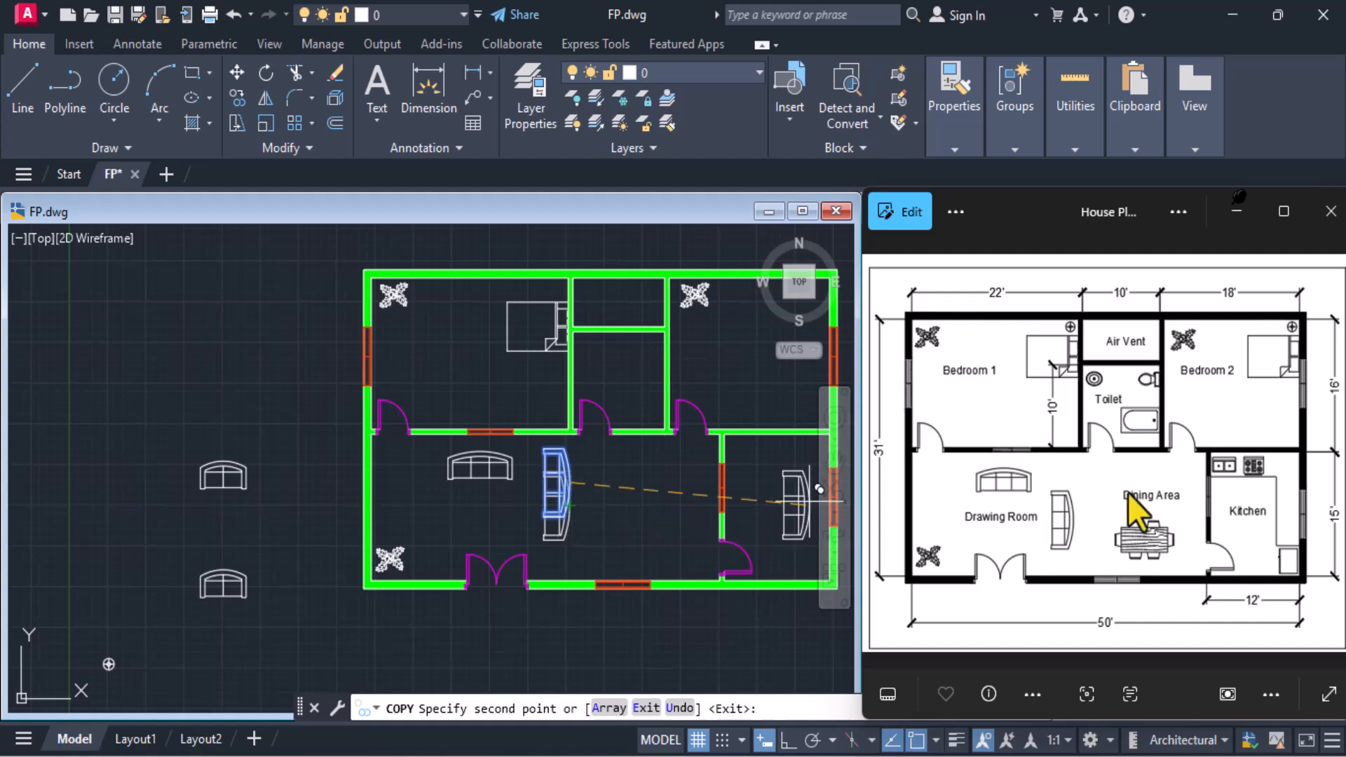
pyautogui.press('Escape')
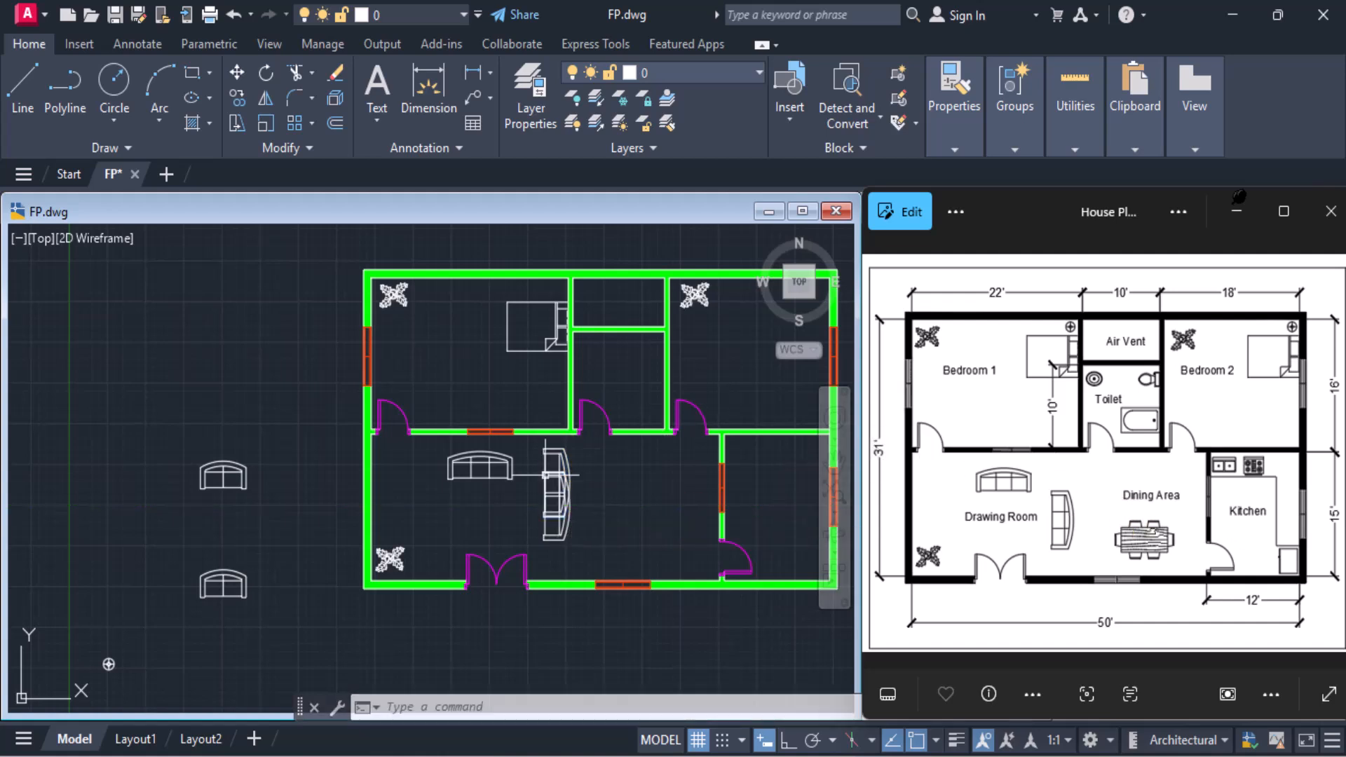
pyautogui.click(568, 459)
pyautogui.press('Escape')
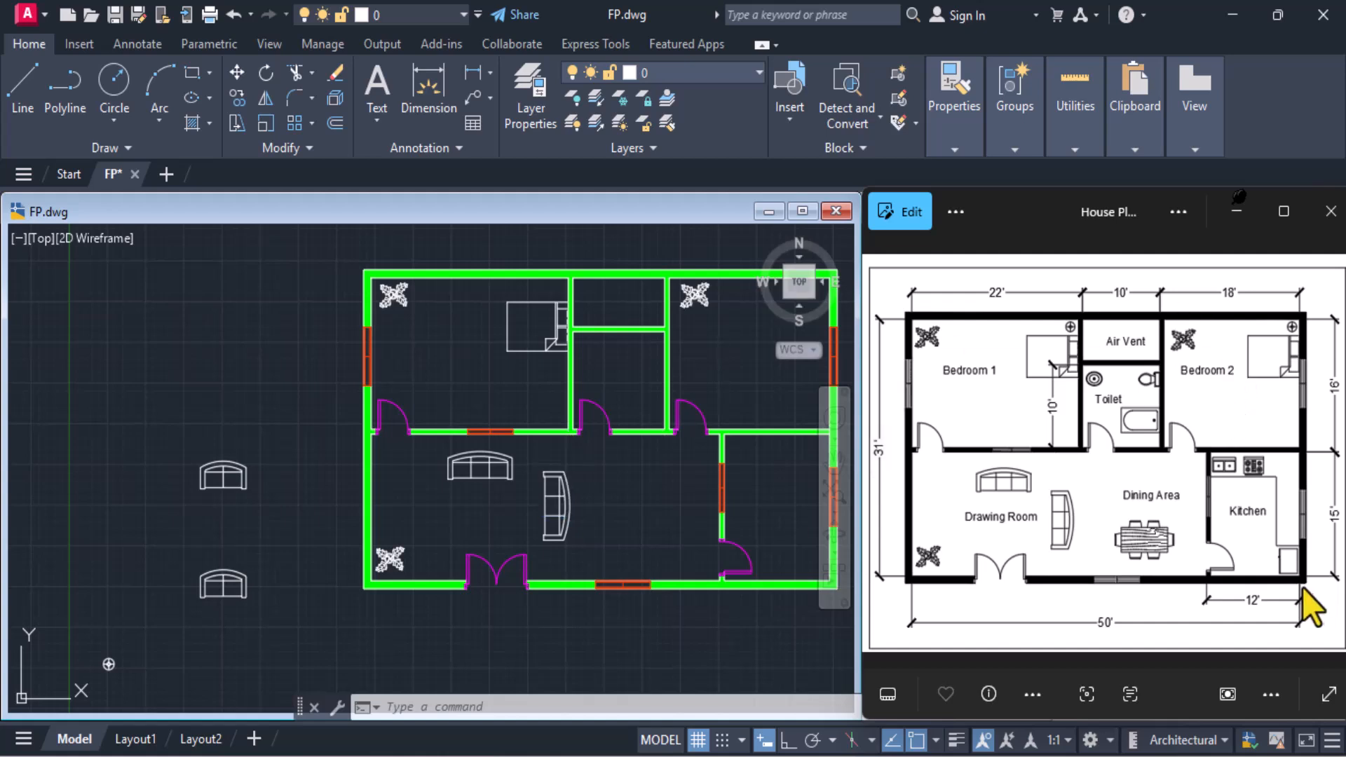
# Delete the two leftover two-seat sofas and the spare plant lying outside the floor plan
pyautogui.scroll(-2, 334, 524)
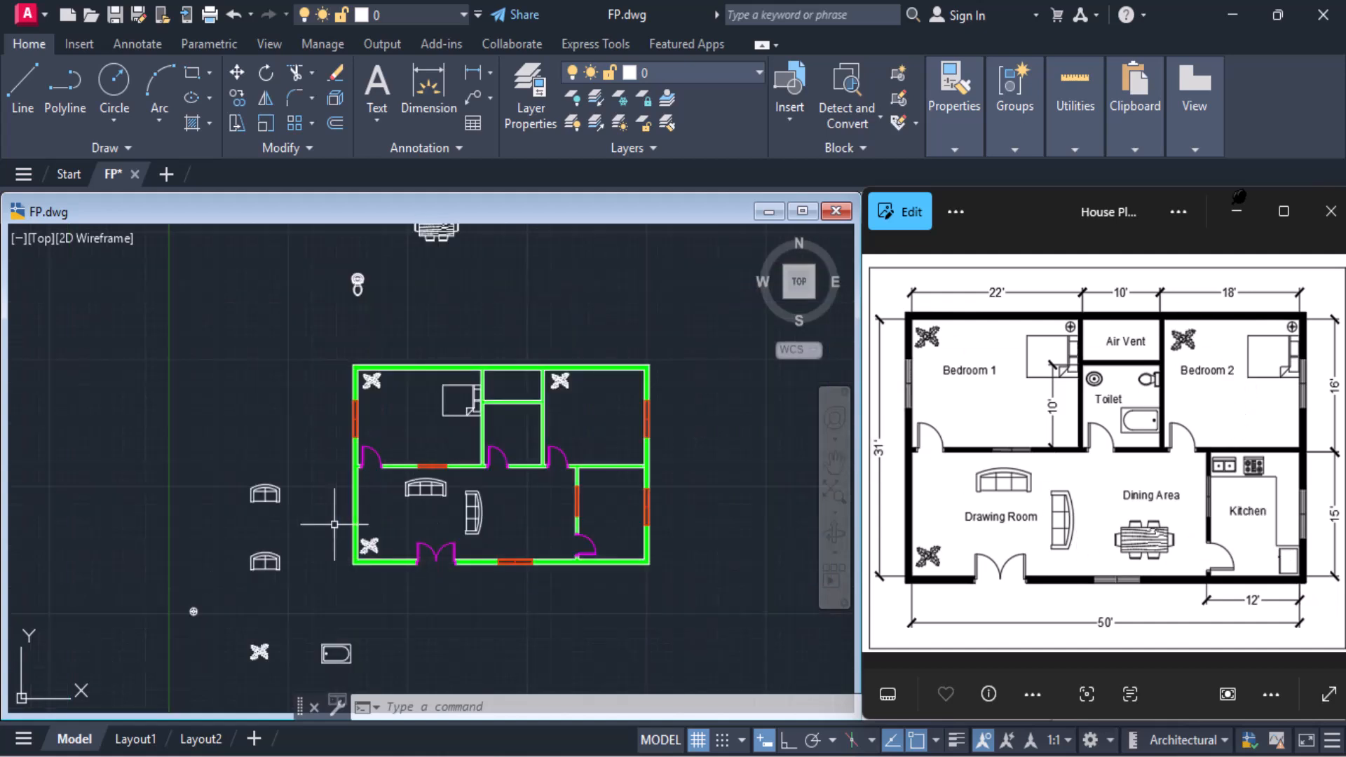
pyautogui.click(224, 450)
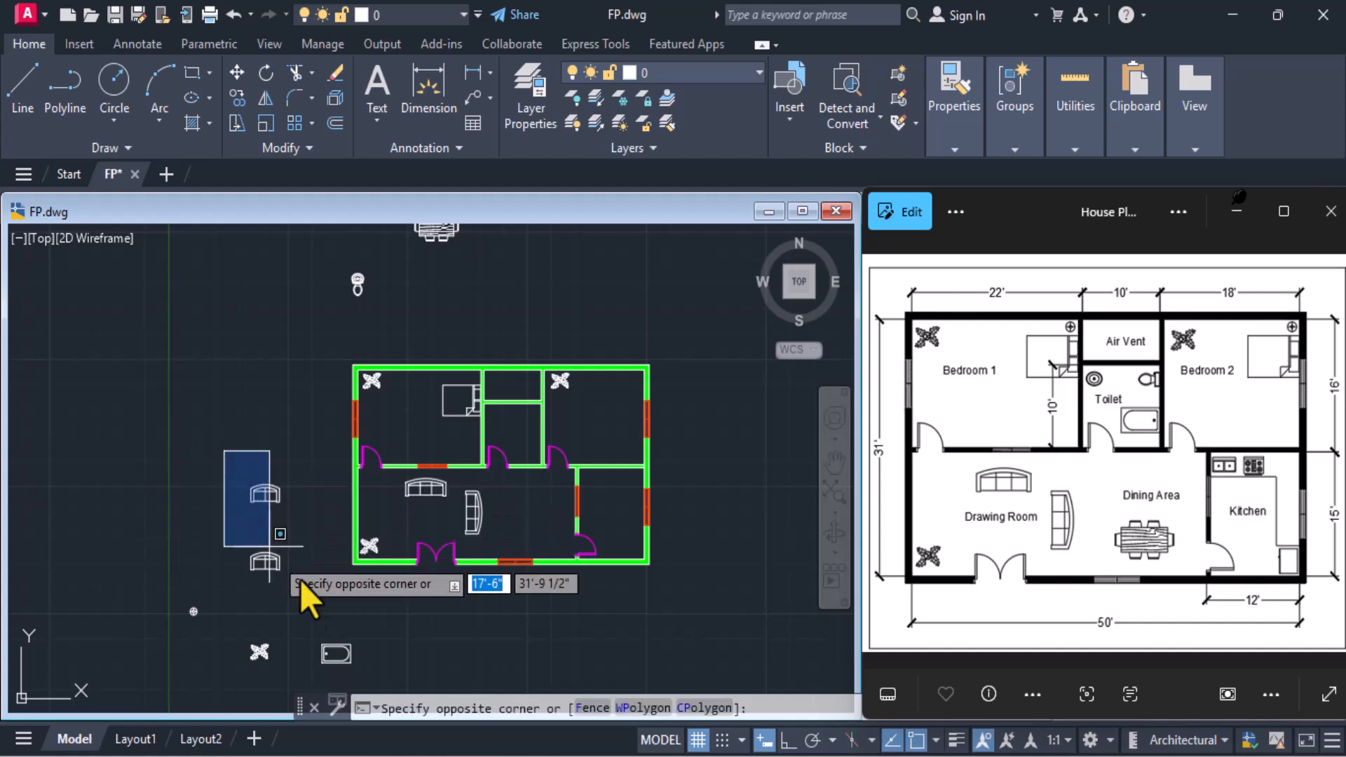
pyautogui.click(325, 603)
pyautogui.press('Delete')
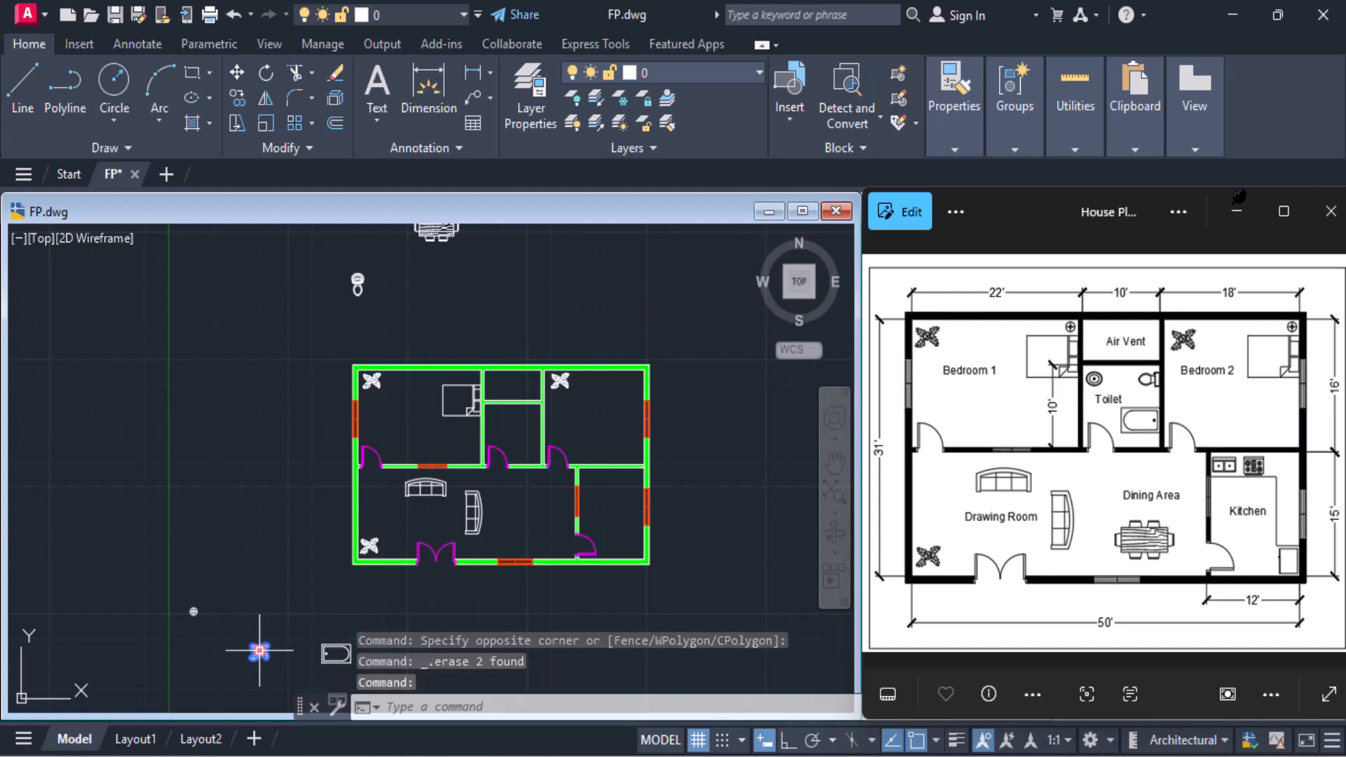
pyautogui.press('Delete')
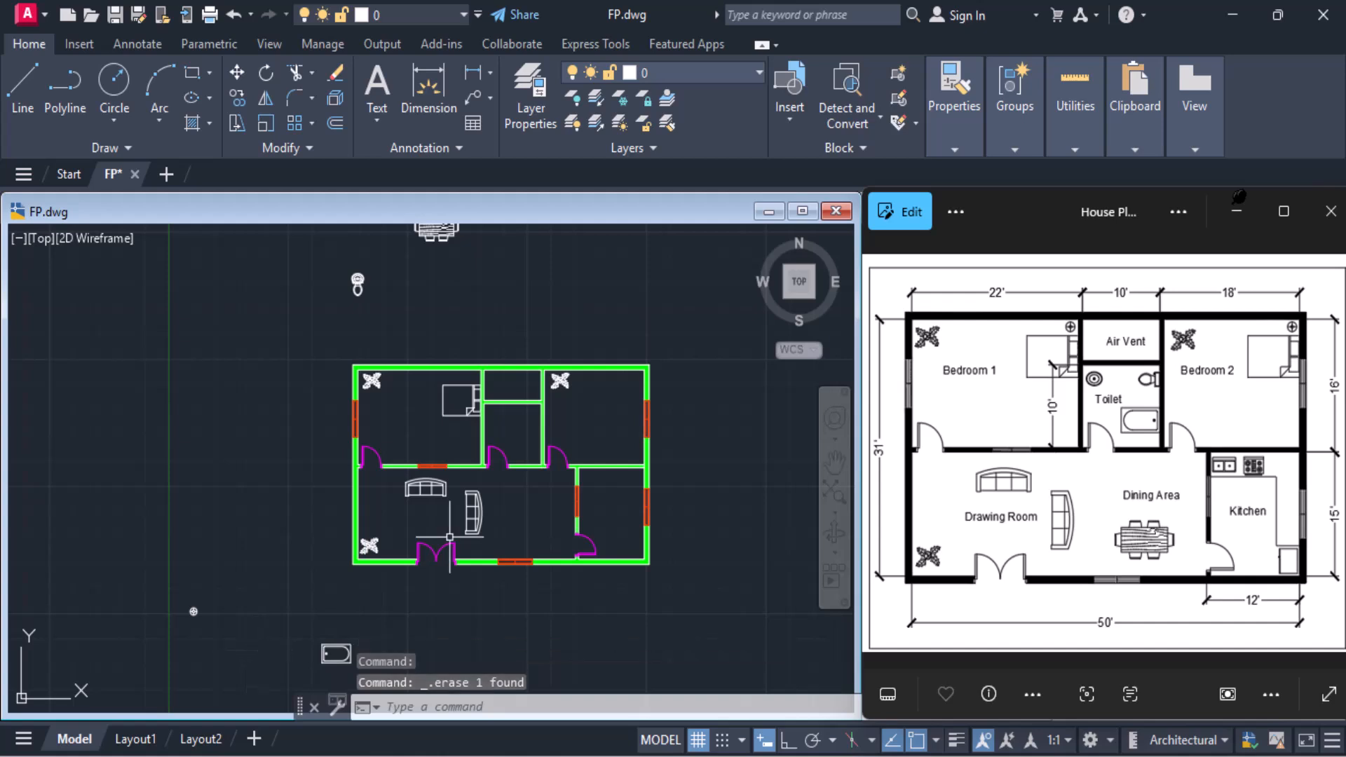
# Move the dining table set from above the plan into the Dining Area, between the rotated sofa and the kitchen wall
pyautogui.moveTo(499, 271); pyautogui.dragTo(474, 345, button='middle')
pyautogui.click(364, 265)
pyautogui.click(466, 344)
pyautogui.click(239, 74)
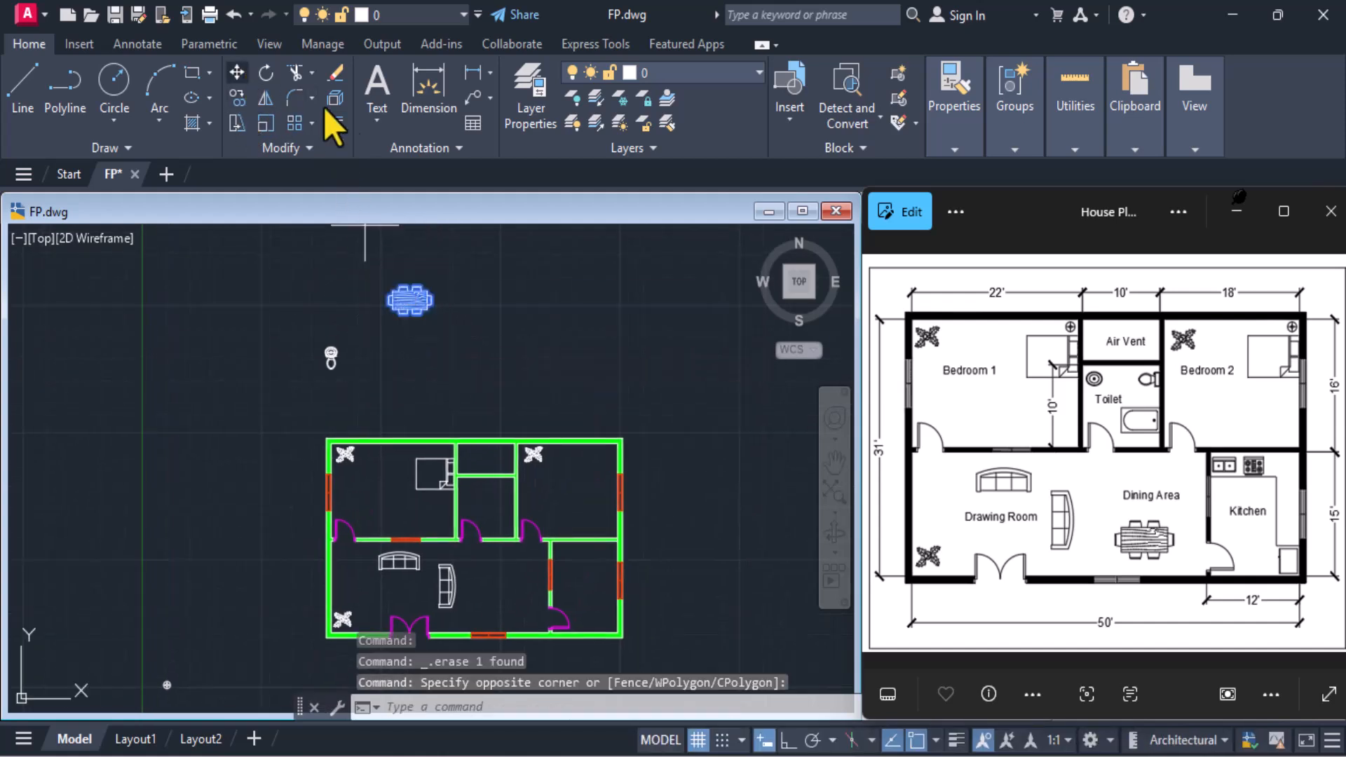
pyautogui.click(408, 300)
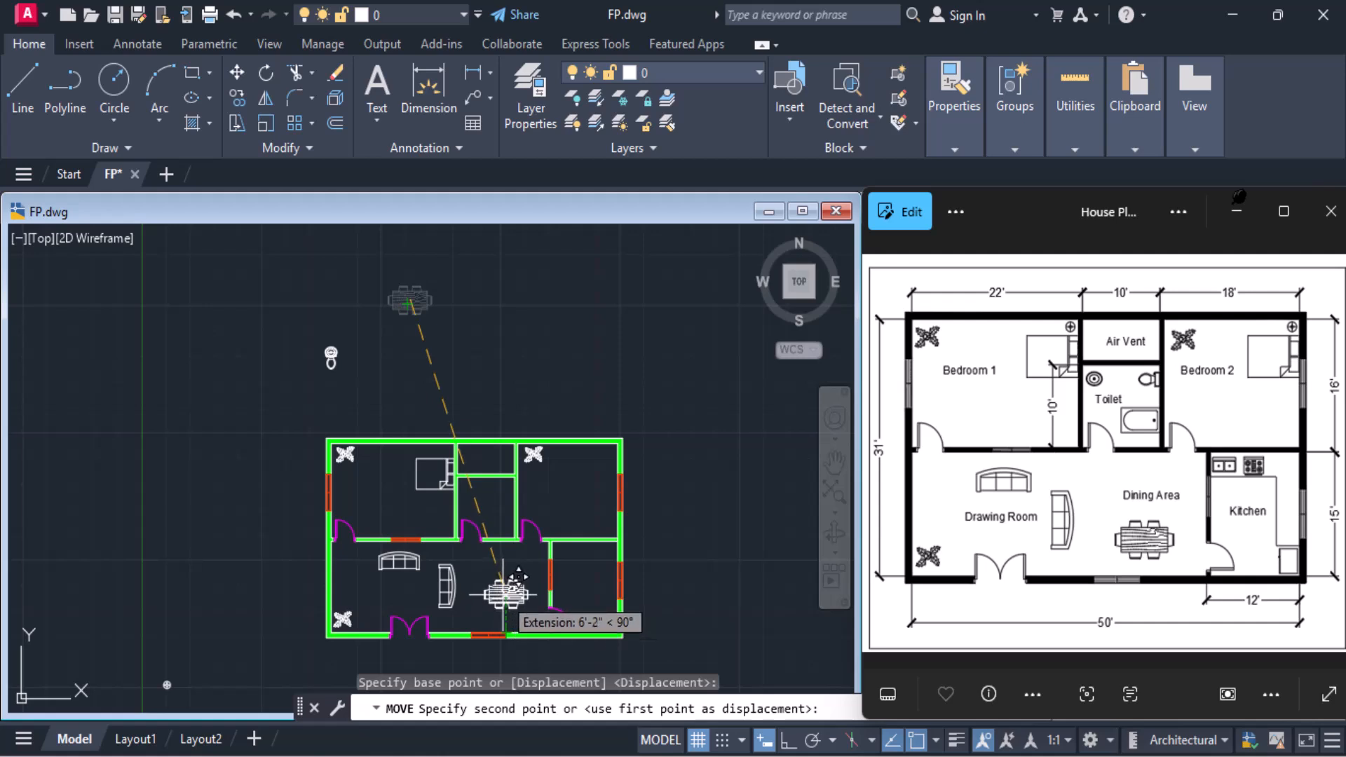
pyautogui.click(504, 595)
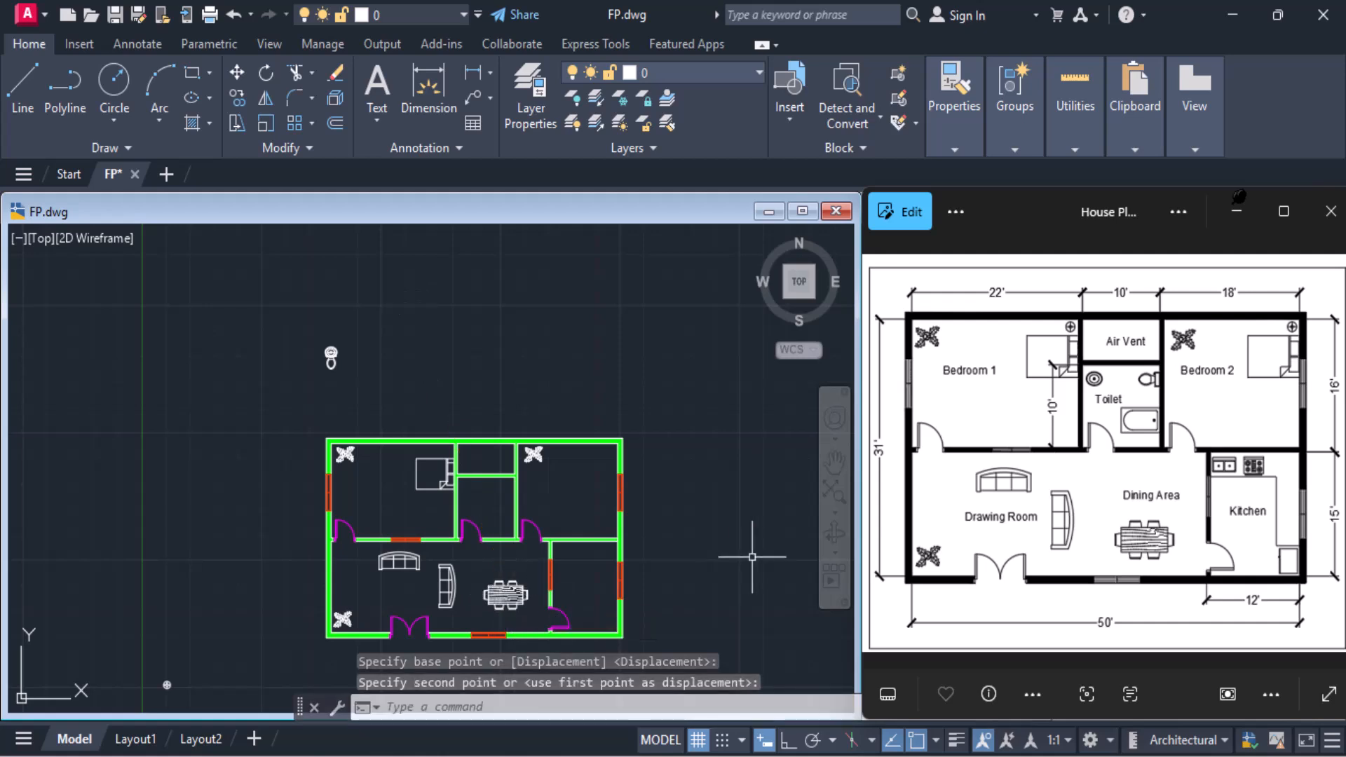
# Move the round lamp symbol by its centre into Bedroom 1's corner between the bed and the upper wall
pyautogui.moveTo(537, 509); pyautogui.dragTo(559, 364, button='middle')
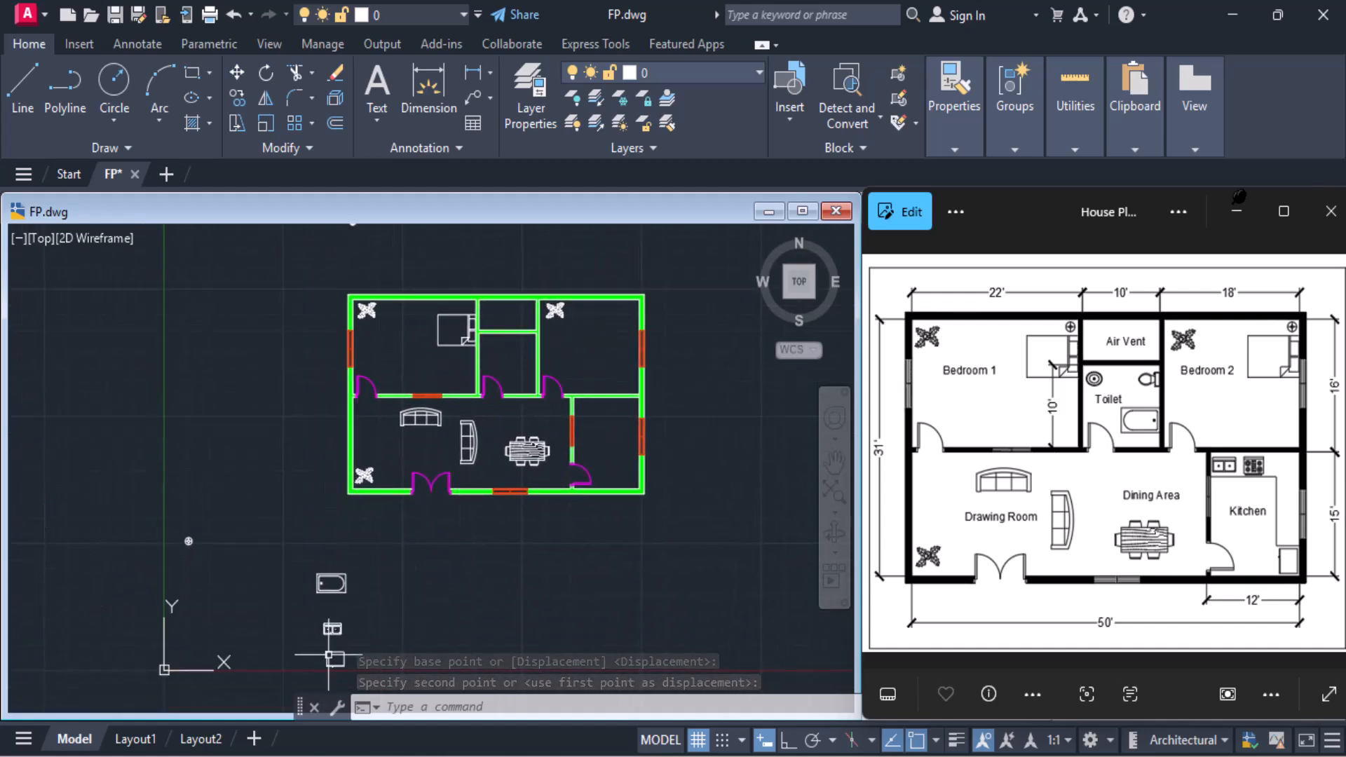
pyautogui.scroll(2, 216, 582)
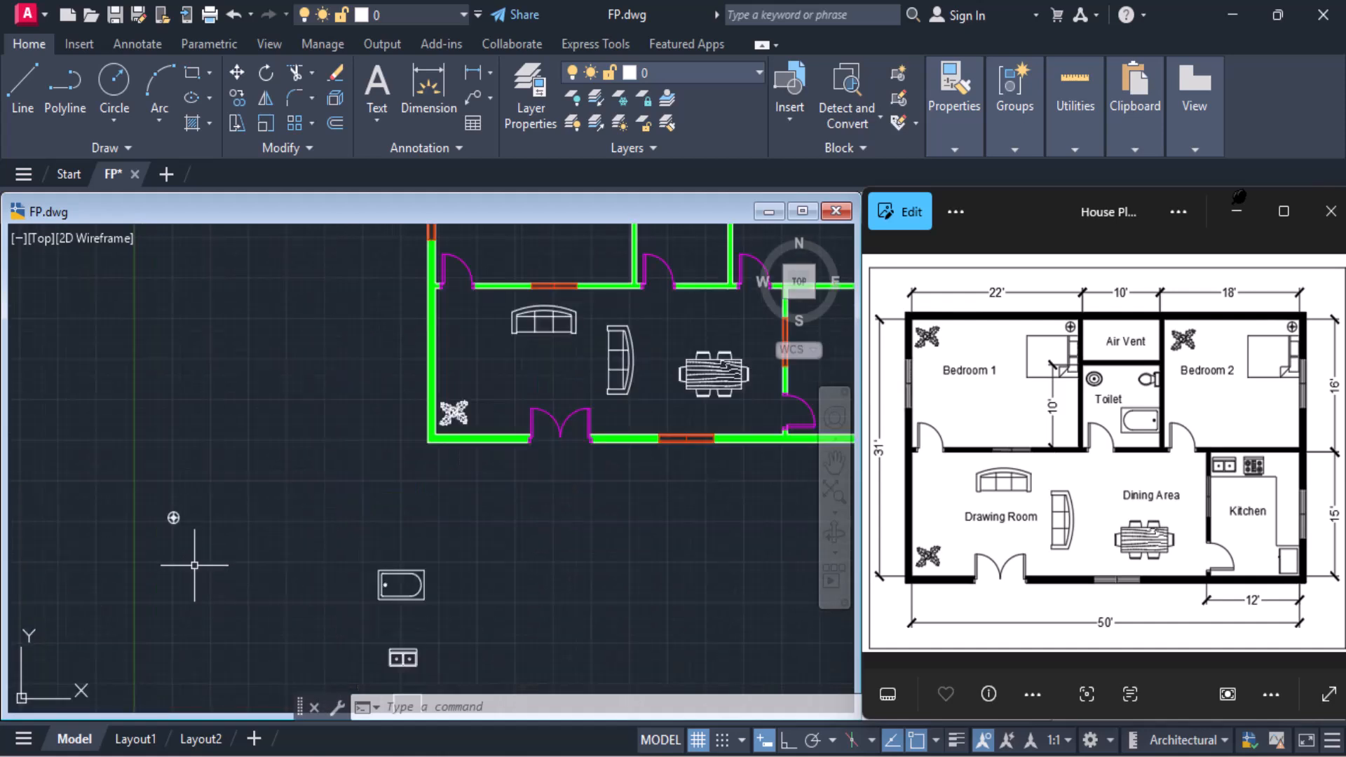
pyautogui.scroll(4, 213, 516)
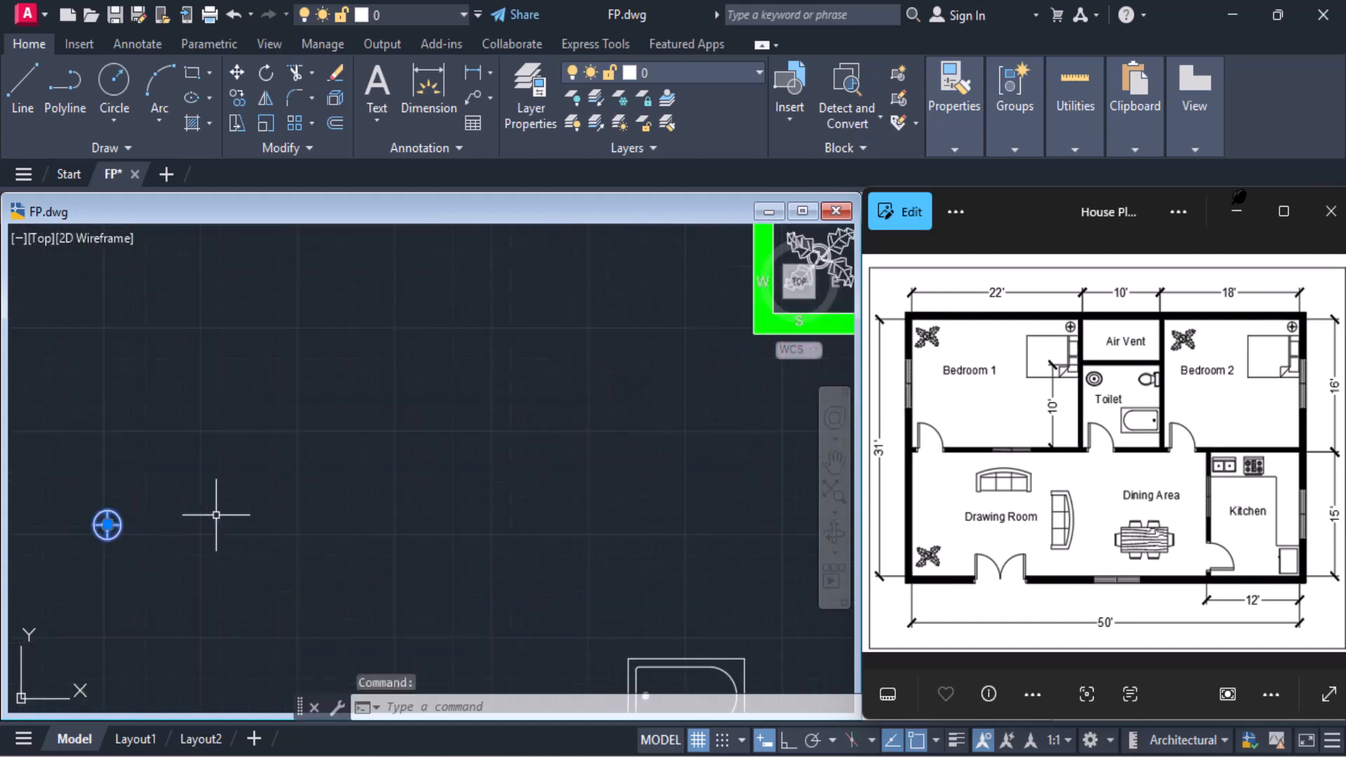
pyautogui.click(236, 70)
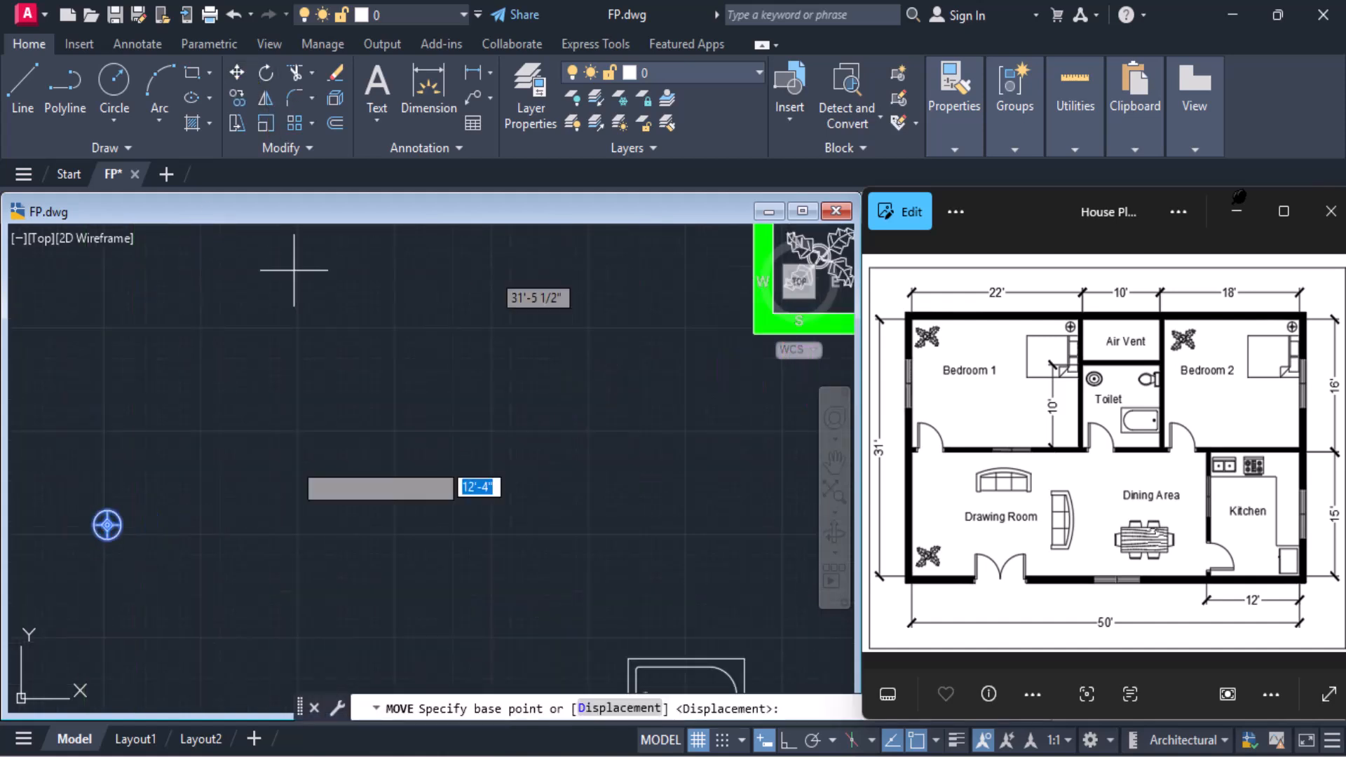
pyautogui.click(106, 524)
pyautogui.moveTo(429, 445); pyautogui.dragTo(191, 594, button='middle')
pyautogui.scroll(-6, 490, 490)
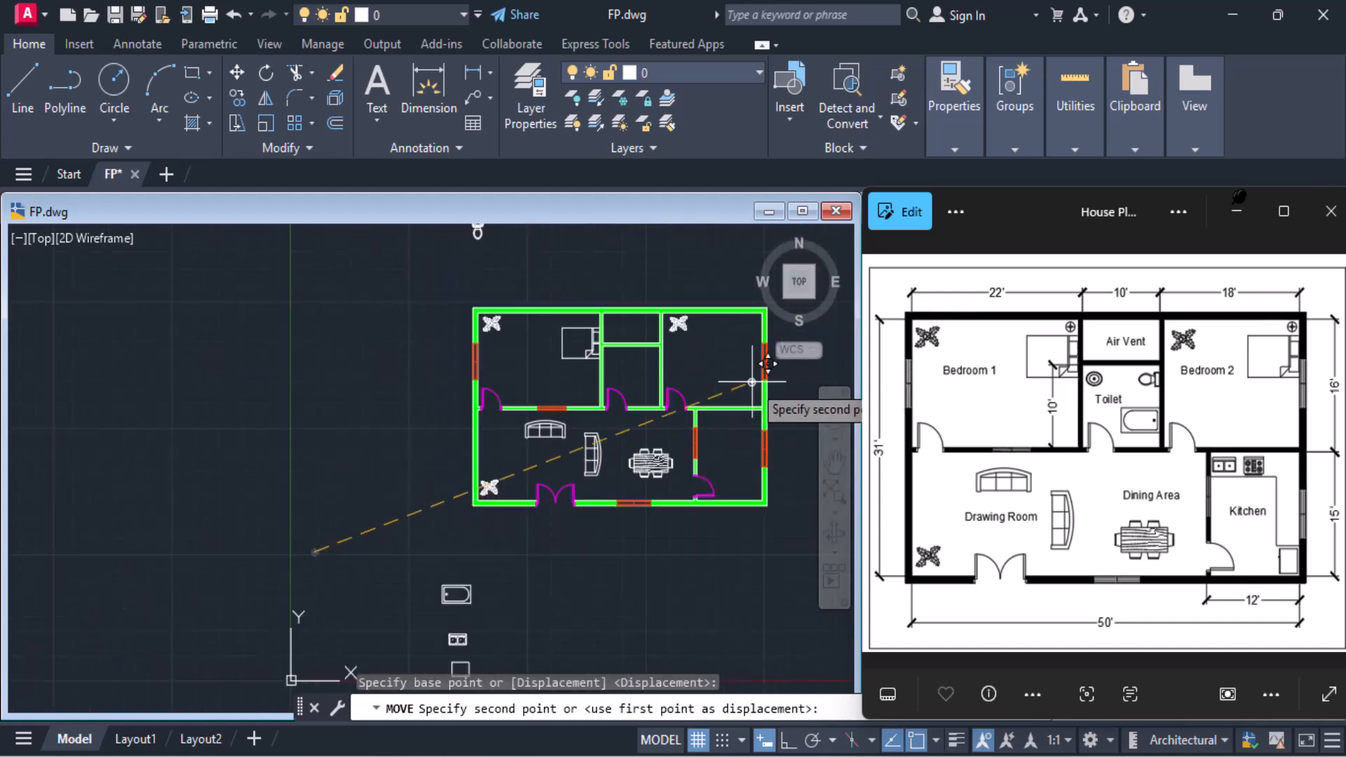
pyautogui.scroll(6, 599, 321)
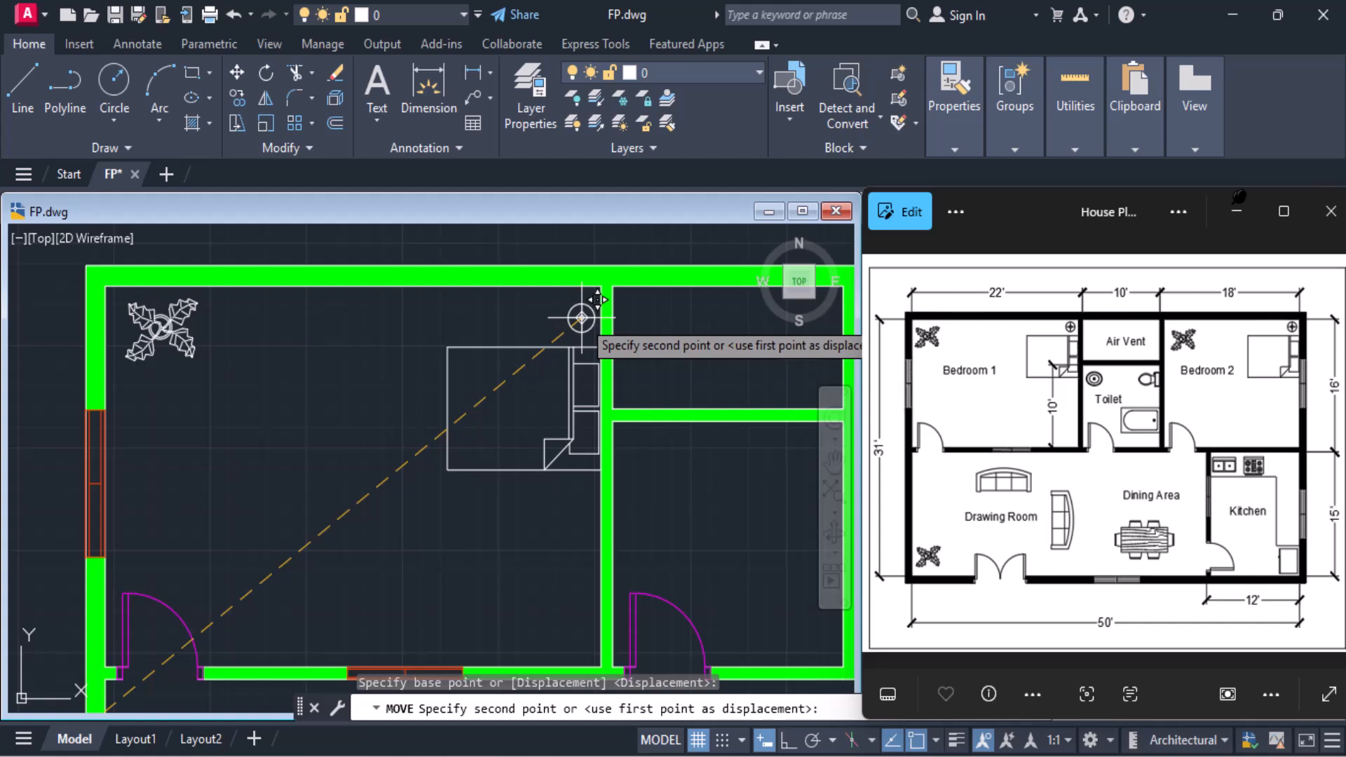
pyautogui.click(584, 318)
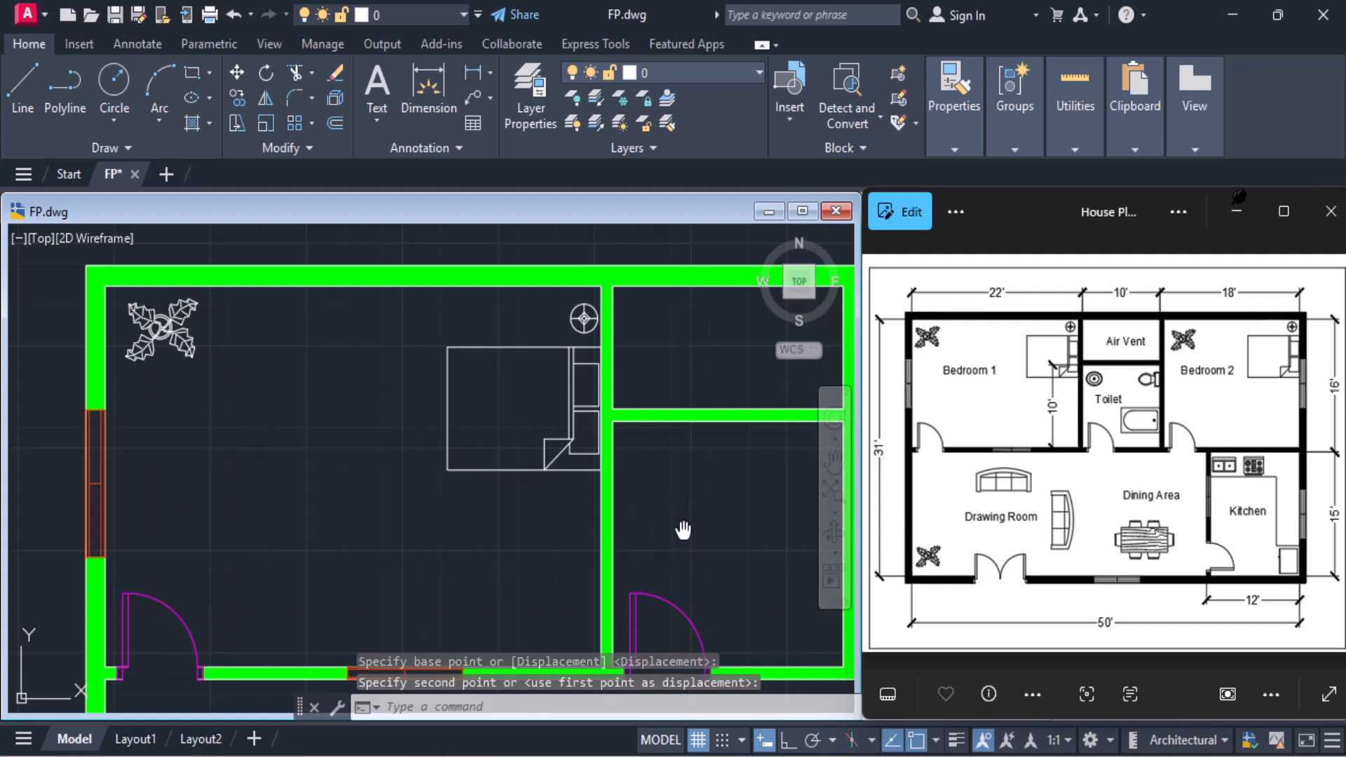
# Copy the bed from Bedroom 1 straight across into Bedroom 2, with its headboard against the outer side wall
pyautogui.moveTo(683, 531); pyautogui.dragTo(520, 454, button='middle')
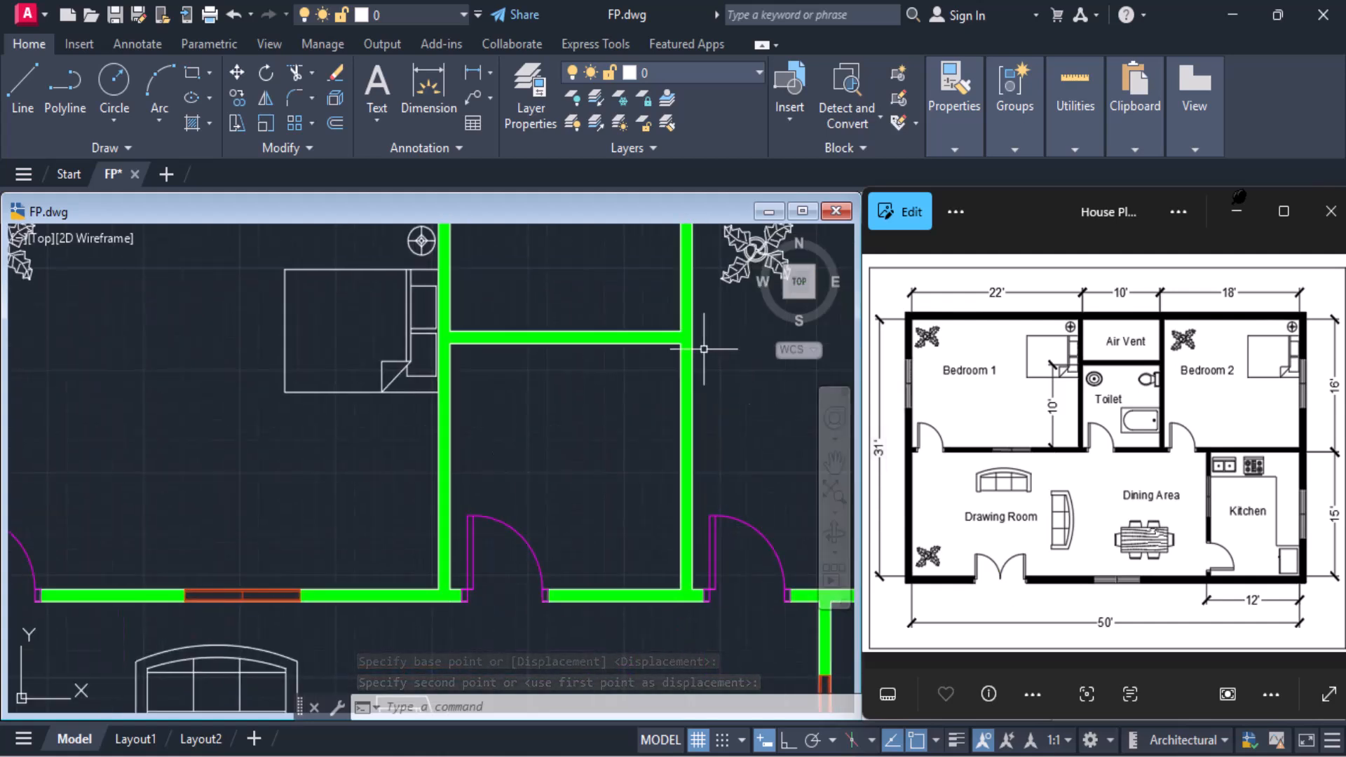
pyautogui.moveTo(669, 343)
pyautogui.mouseDown(button='middle')
pyautogui.moveTo(640, 505)
pyautogui.moveTo(536, 497)
pyautogui.mouseUp(button='middle')
pyautogui.scroll(-3, 536, 496)
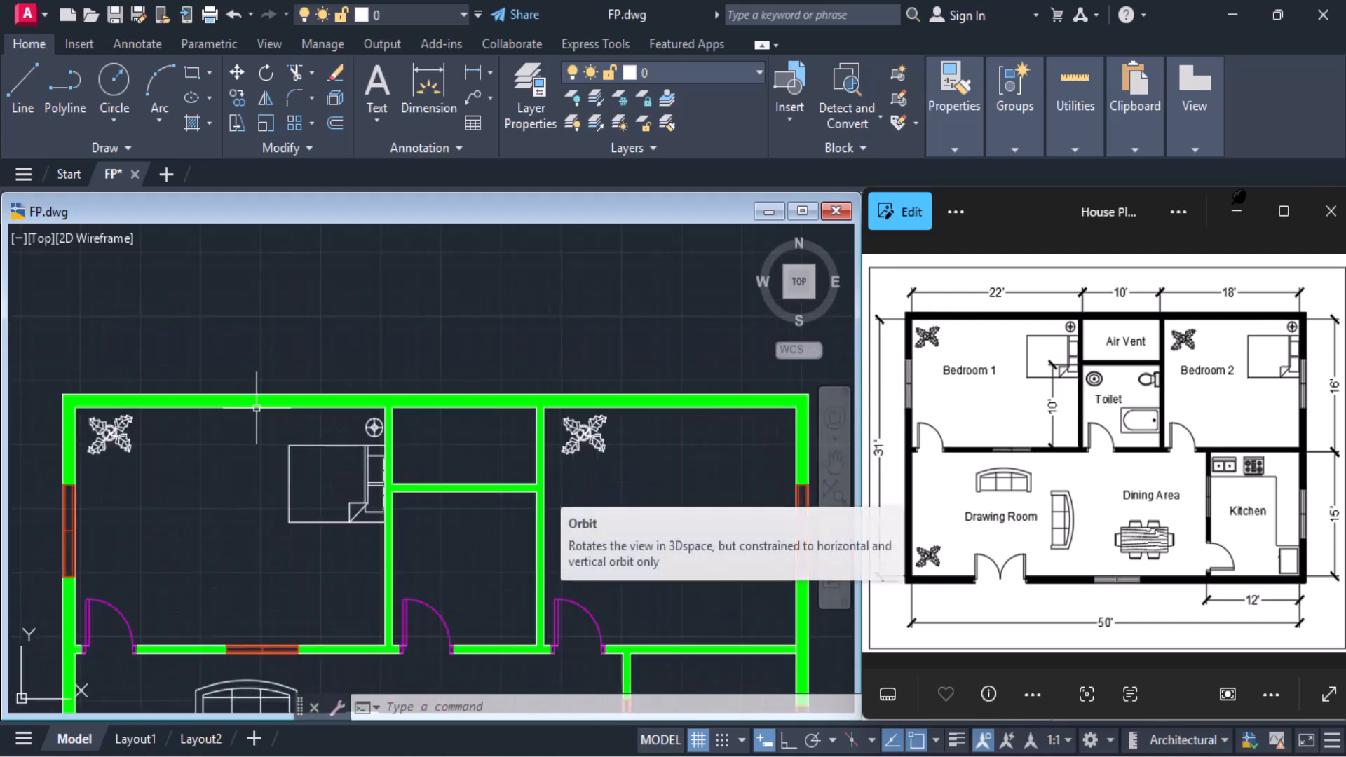
pyautogui.click(317, 444)
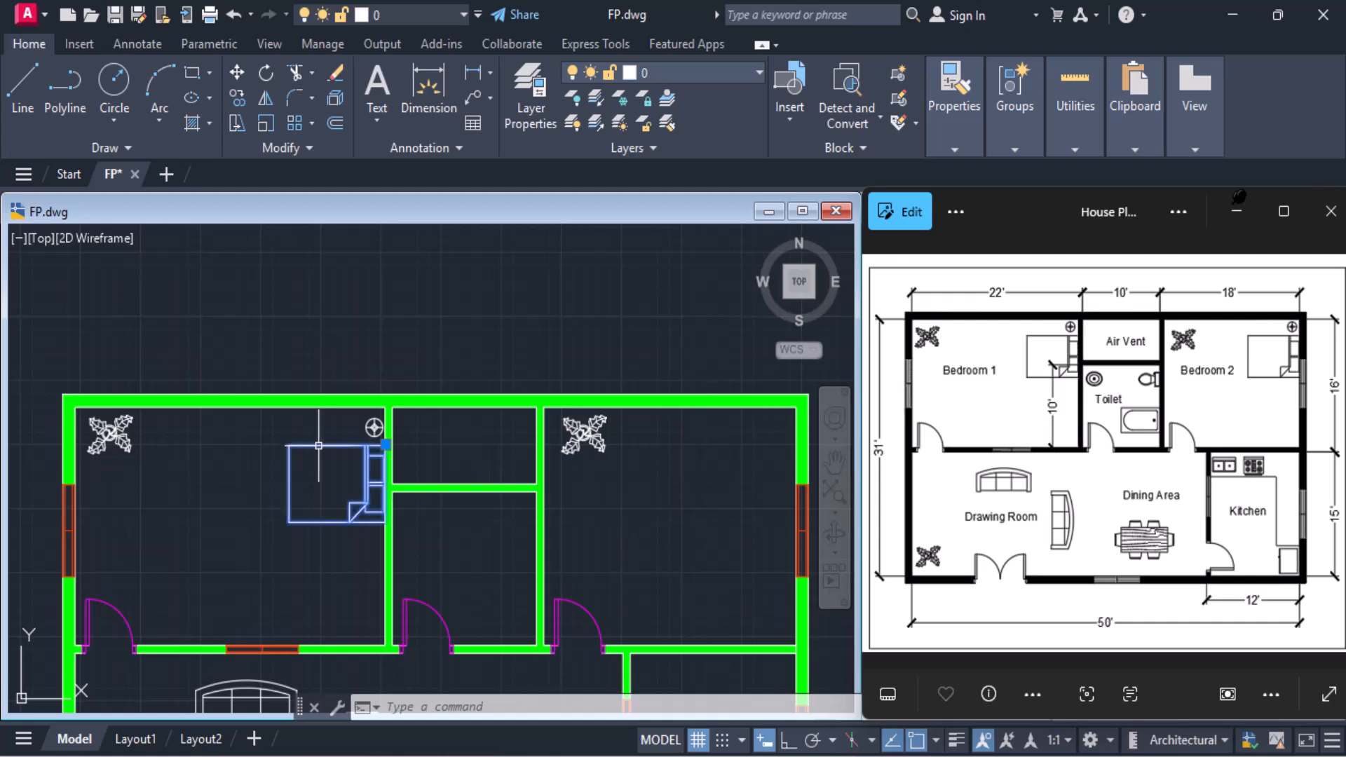
pyautogui.click(237, 98)
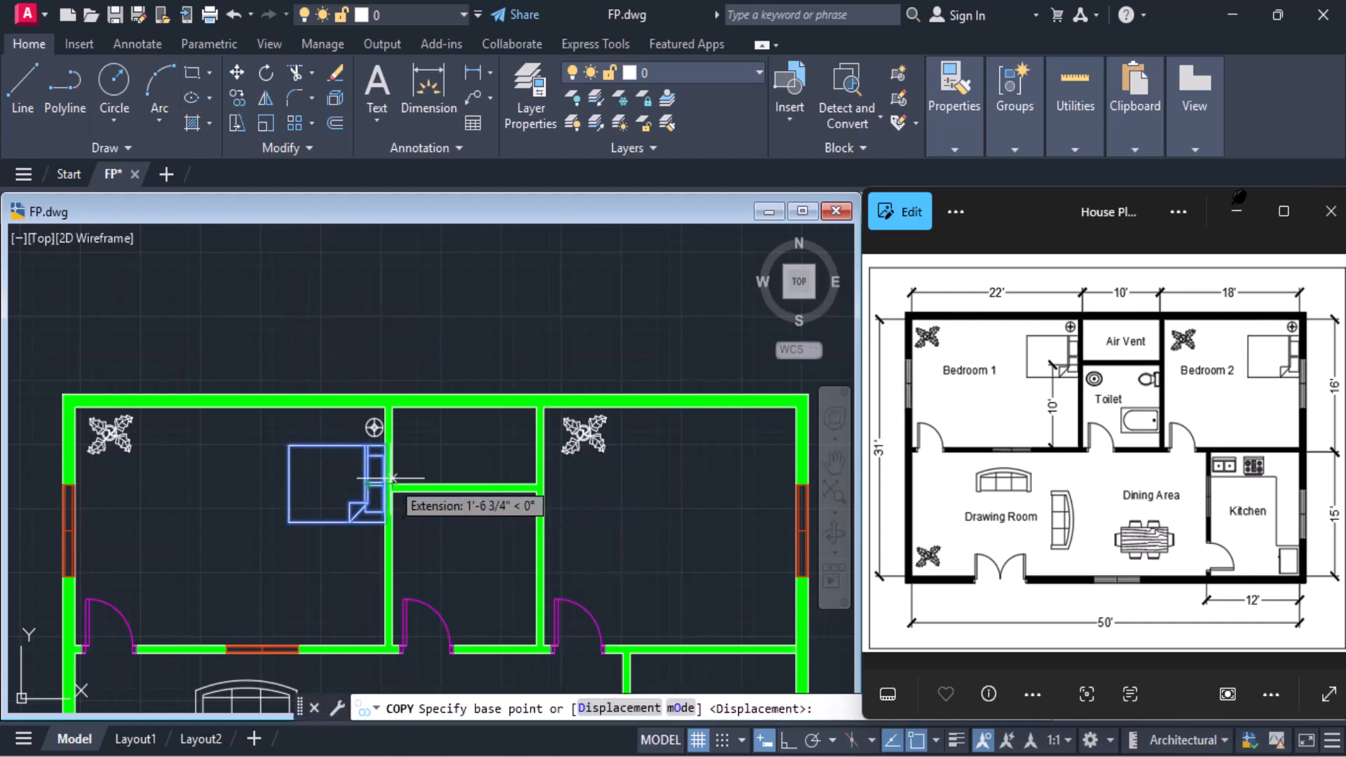
pyautogui.scroll(4, 389, 482)
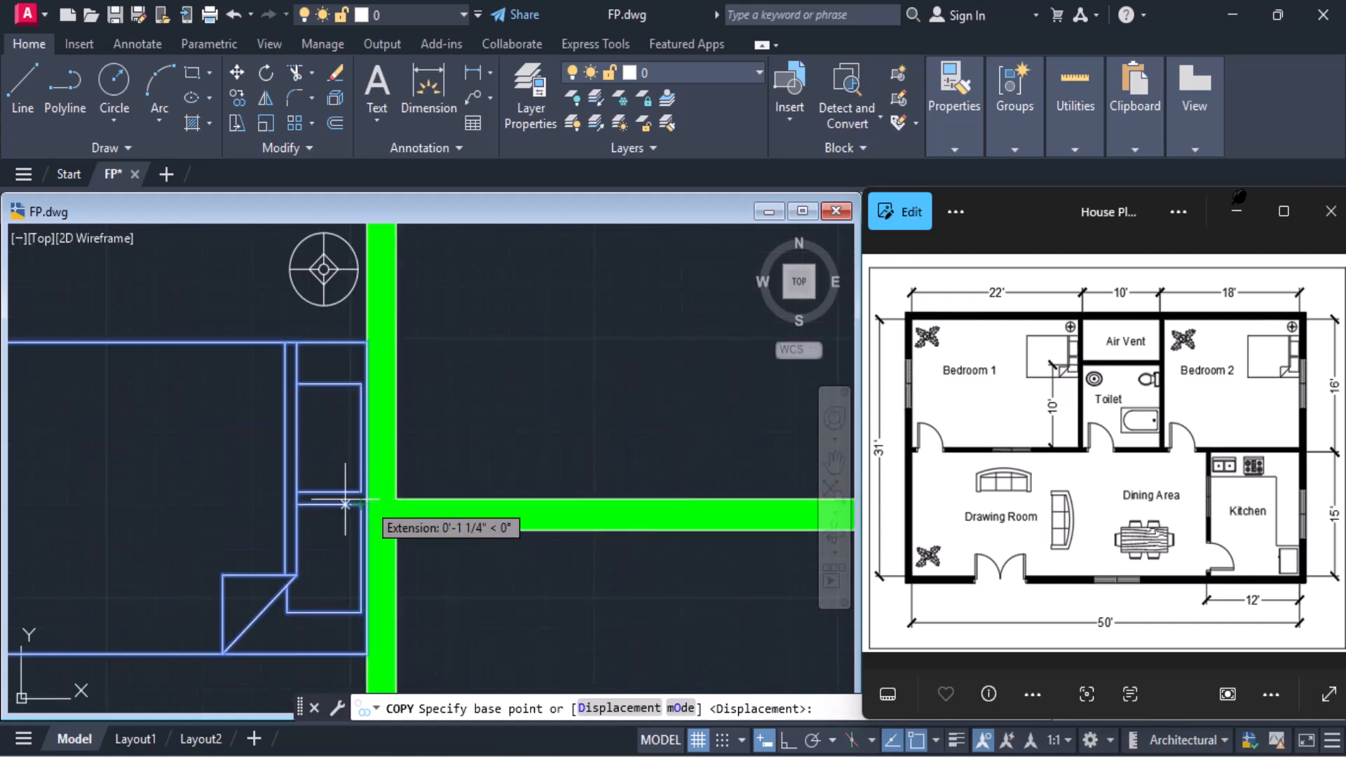
pyautogui.scroll(-4, 259, 474)
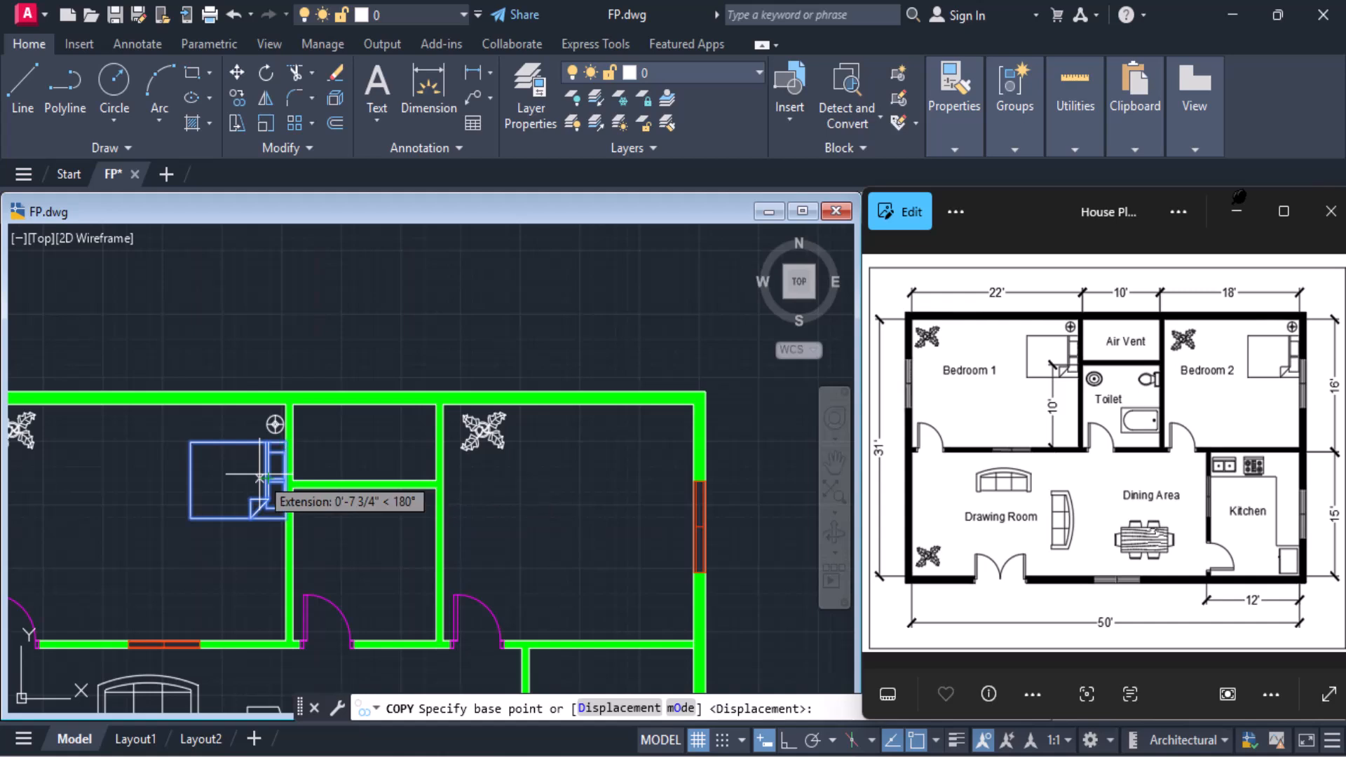
pyautogui.click(284, 442)
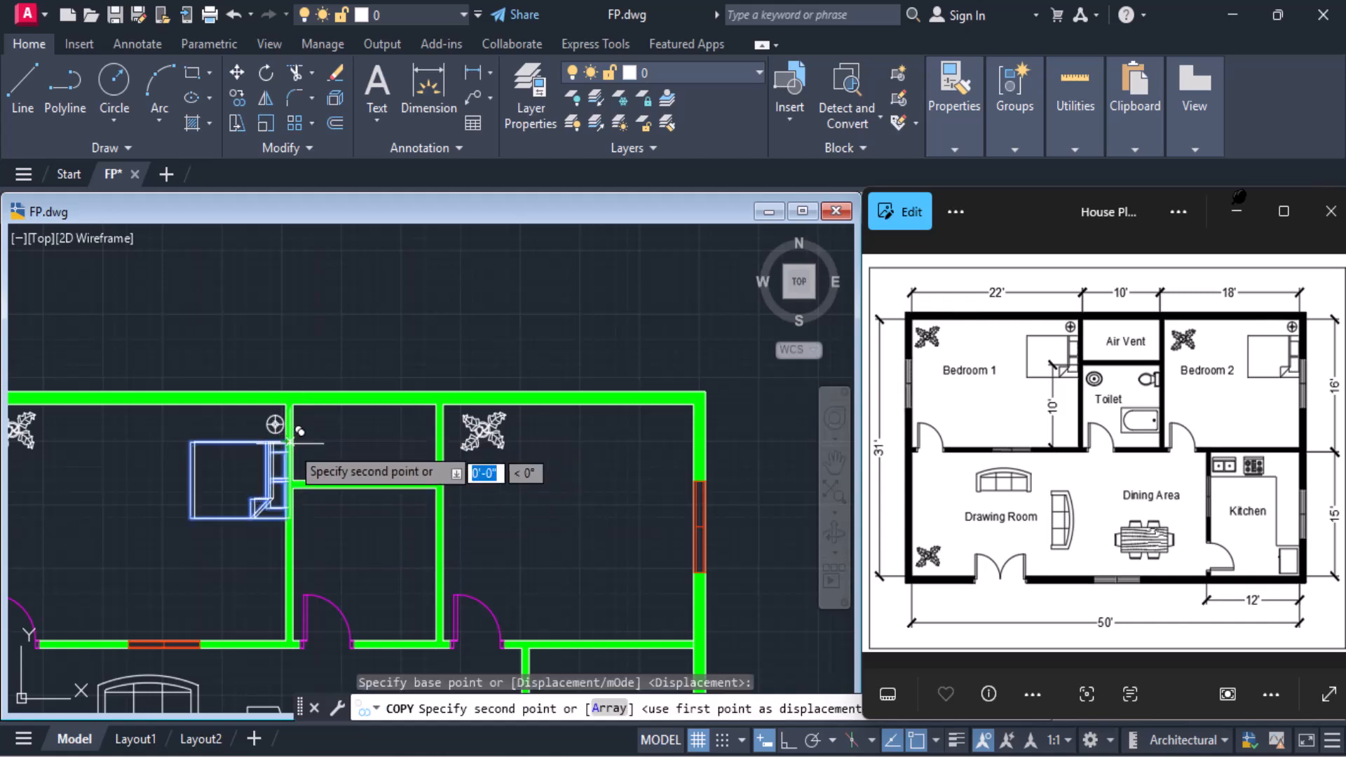
pyautogui.click(704, 421)
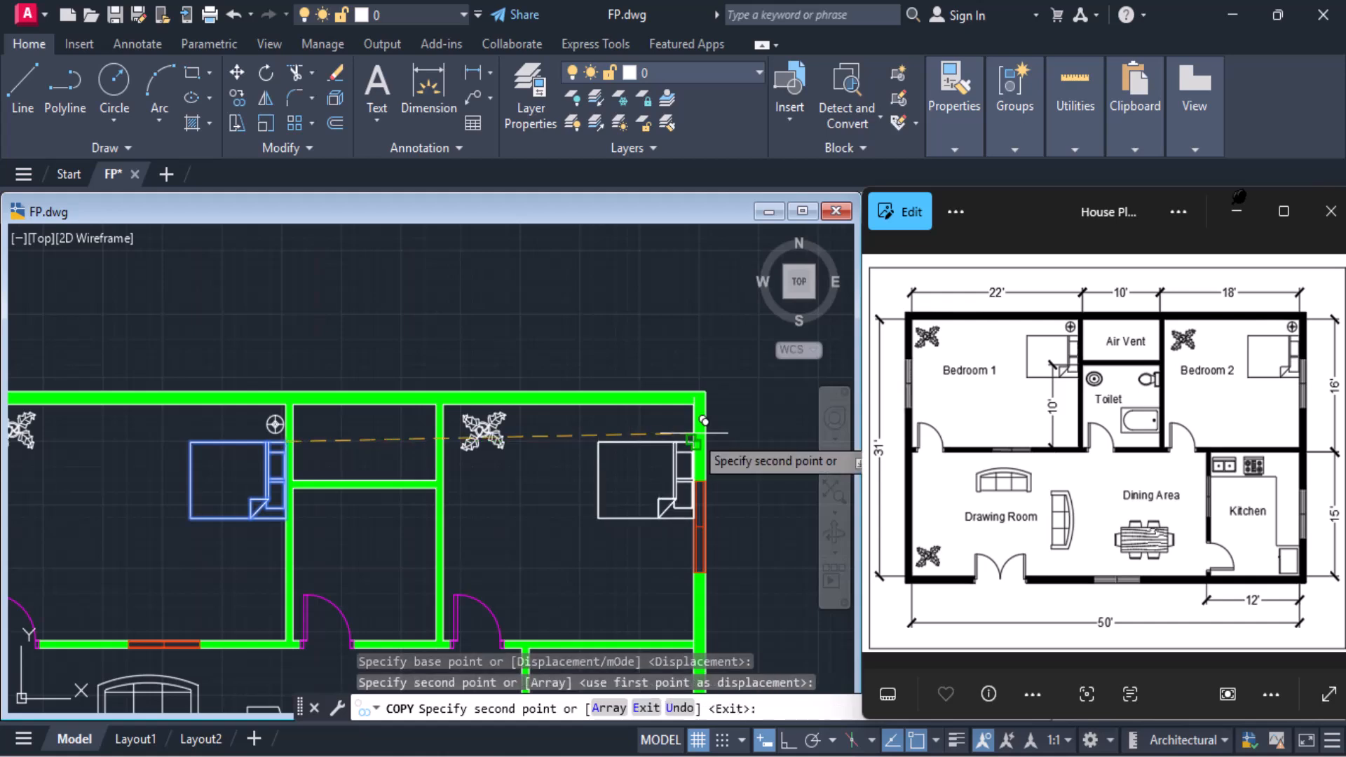
pyautogui.press('Escape')
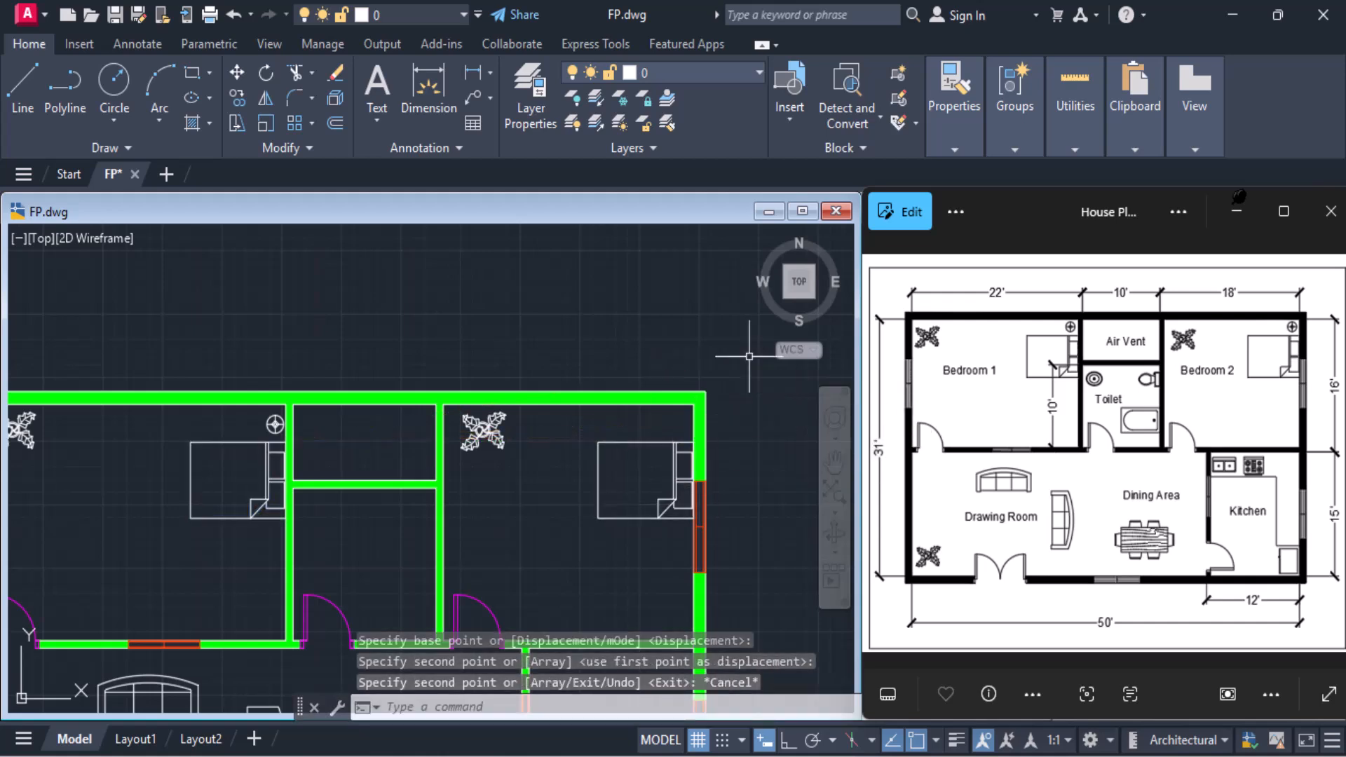
# Copy the round lamp symbol from Bedroom 1 into Bedroom 2's corner between the copied bed and the upper wall
pyautogui.click(276, 422)
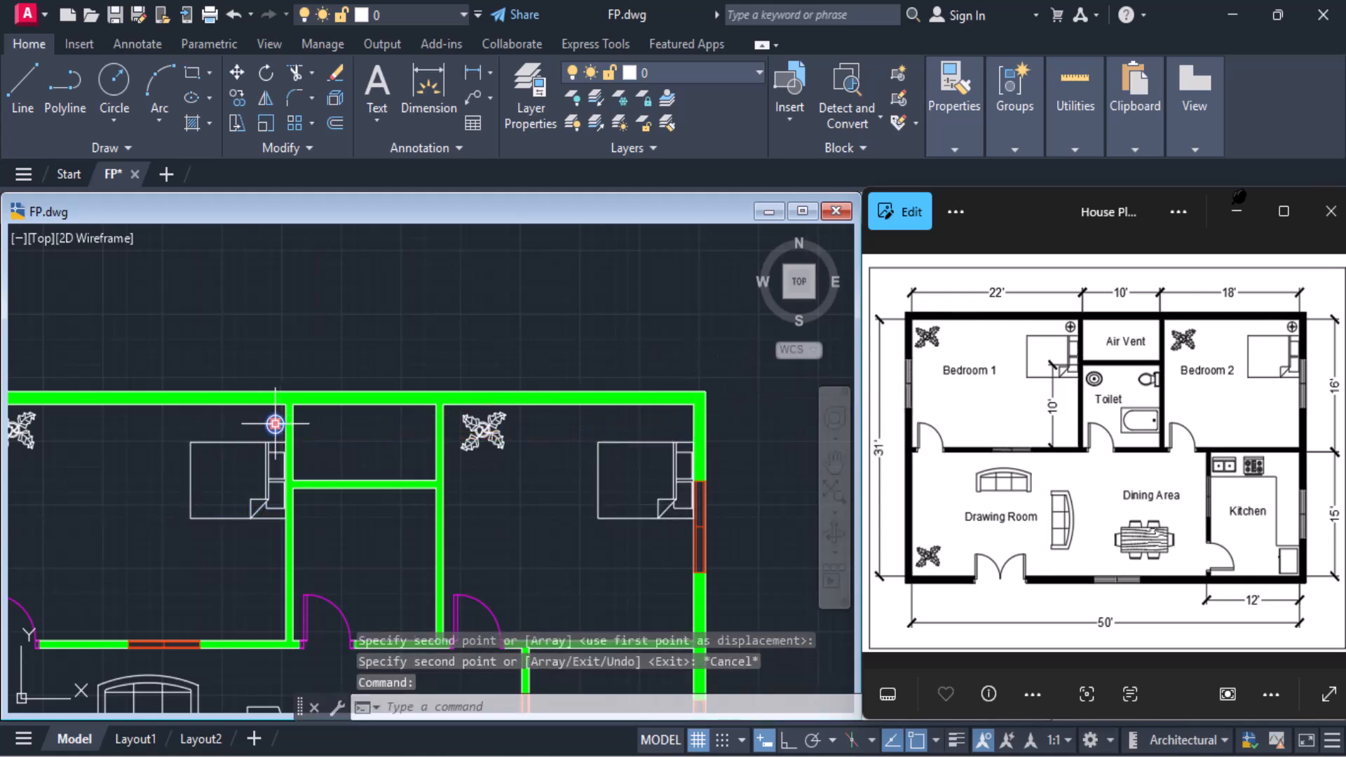
pyautogui.click(236, 97)
pyautogui.click(275, 423)
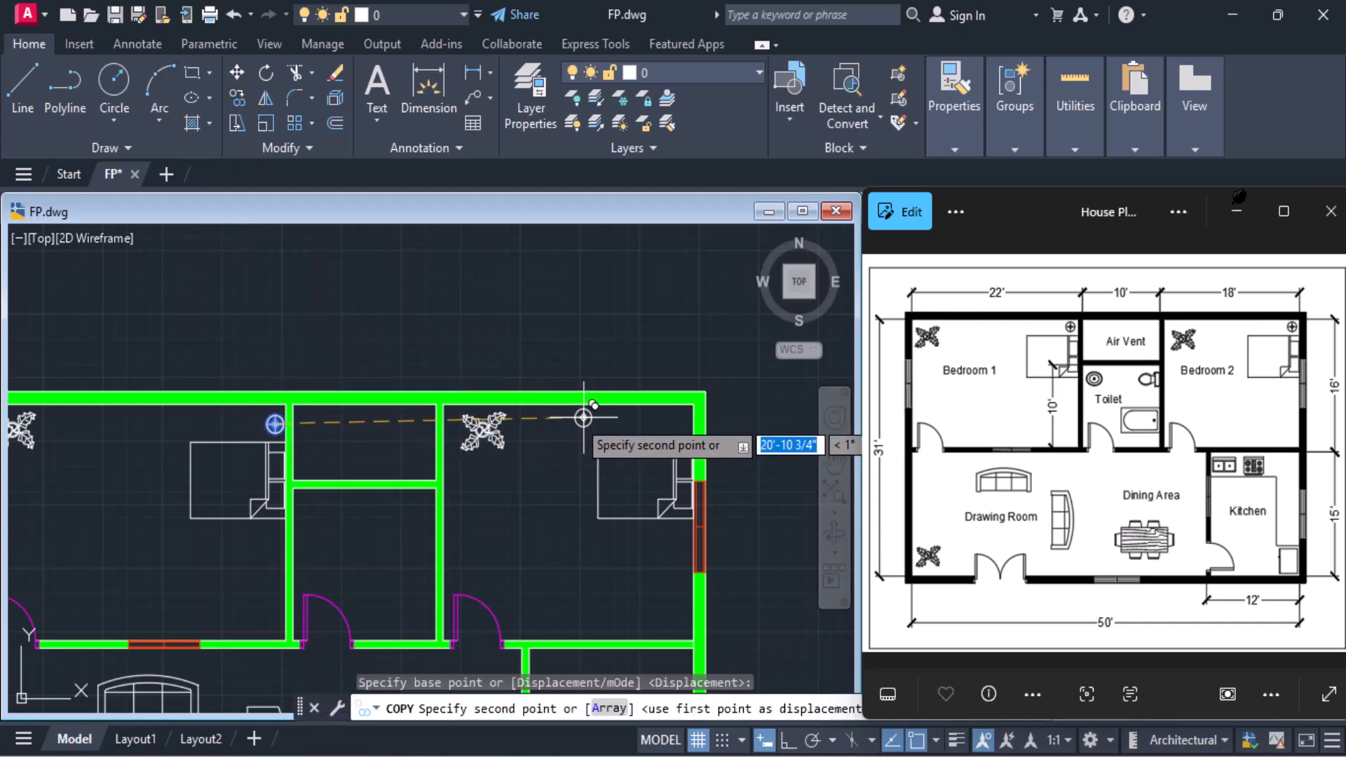
pyautogui.click(679, 421)
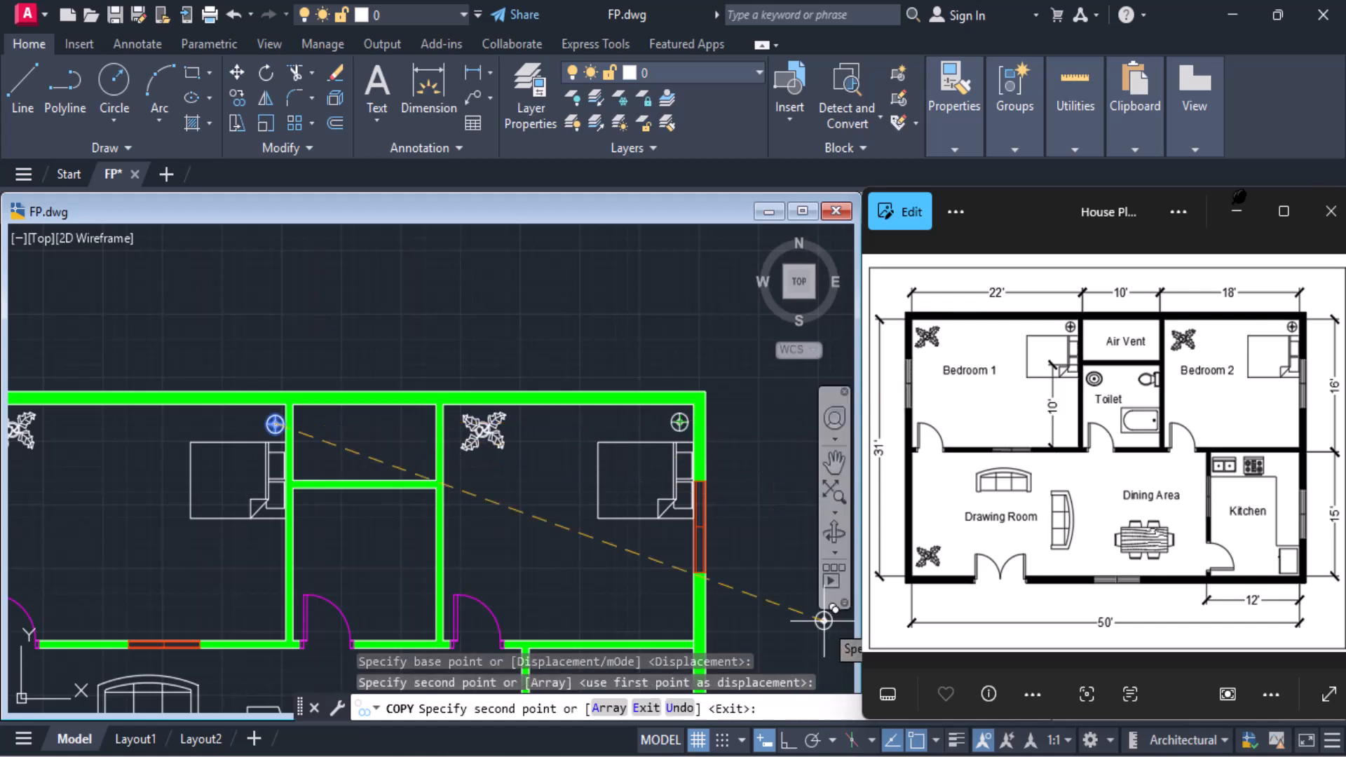
pyautogui.scroll(-2, 753, 554)
pyautogui.moveTo(619, 527); pyautogui.dragTo(622, 461, button='middle')
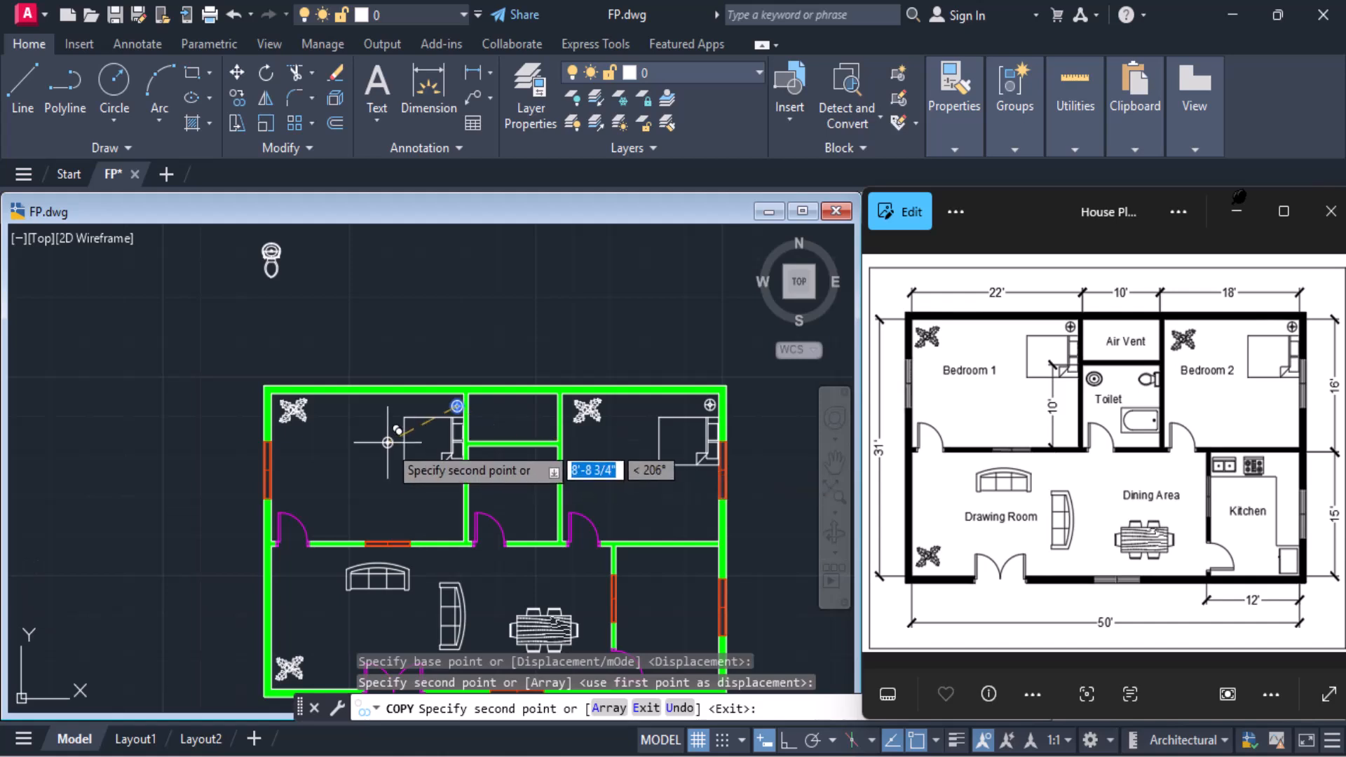
pyautogui.press('Escape')
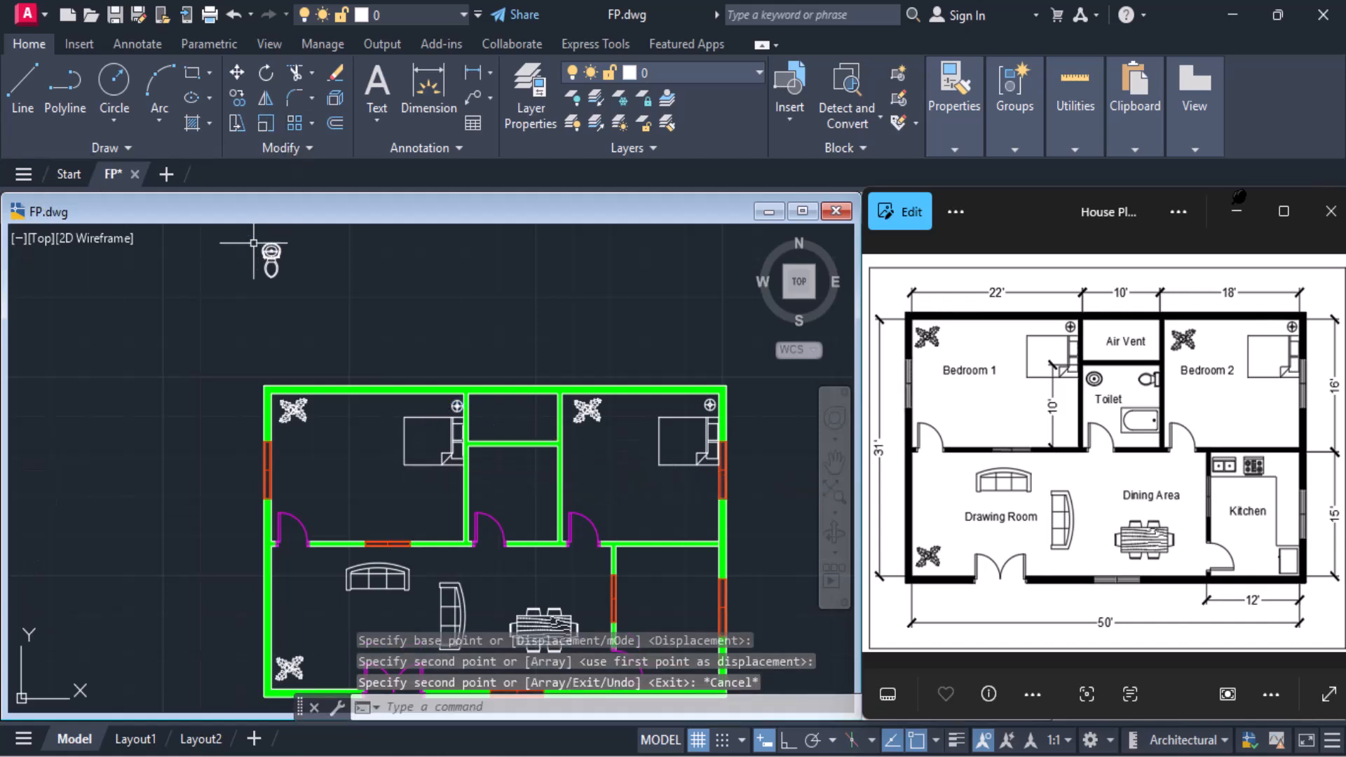
pyautogui.press('Escape')
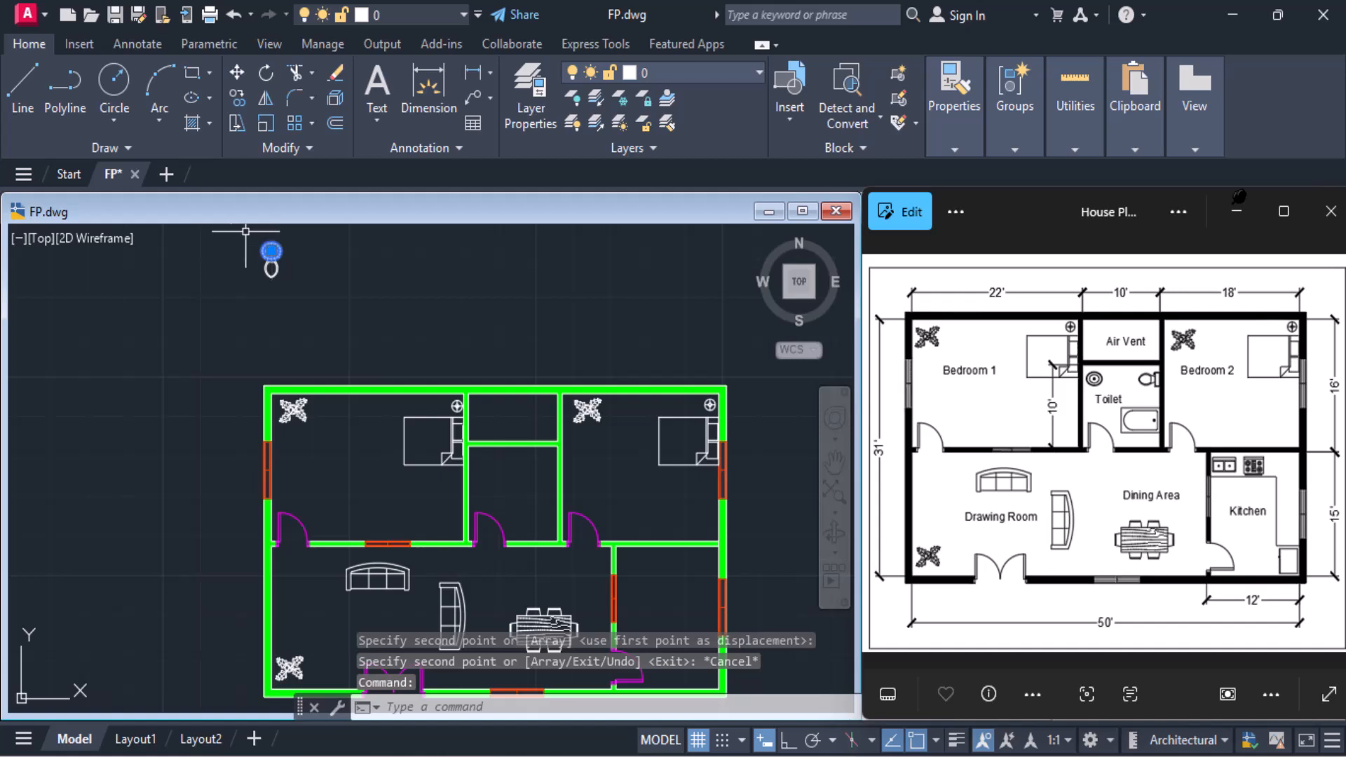
pyautogui.click(279, 284)
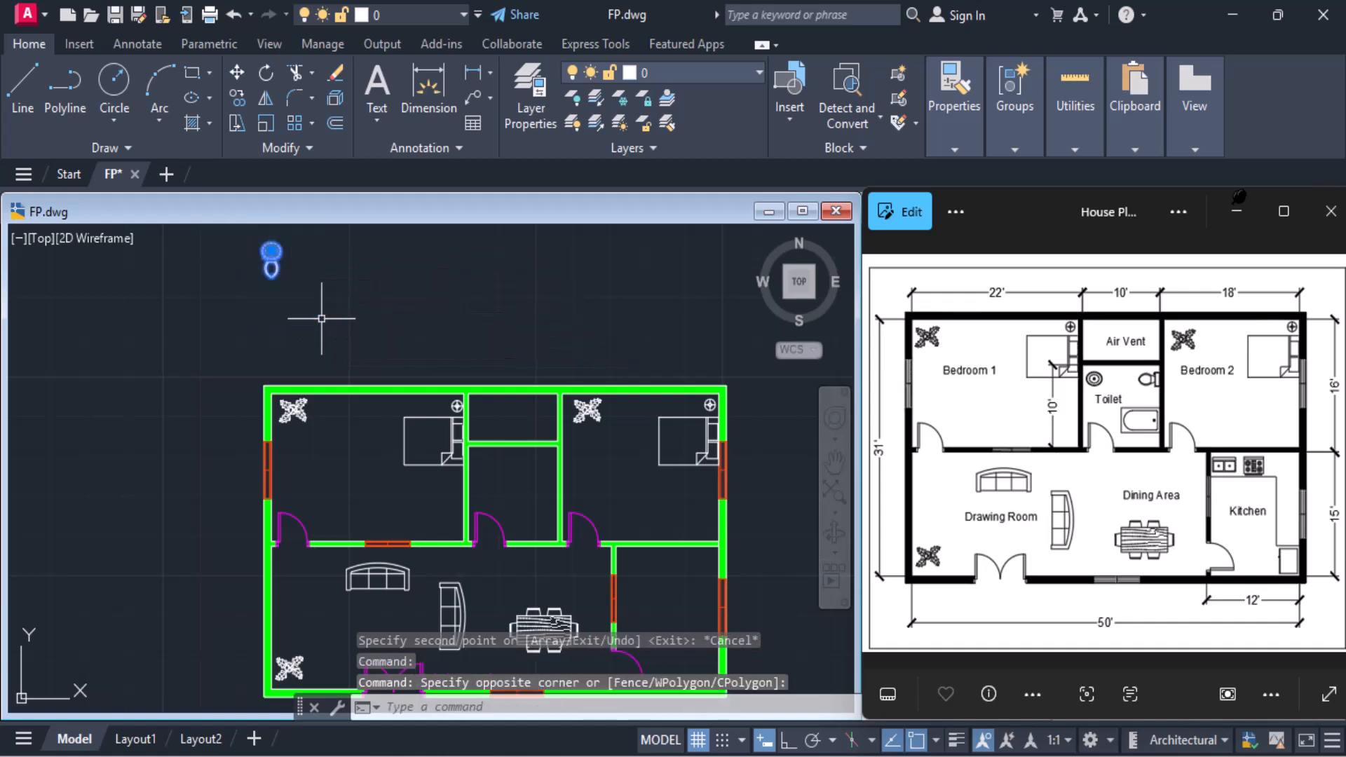
pyautogui.write('co')
pyautogui.press('Return')
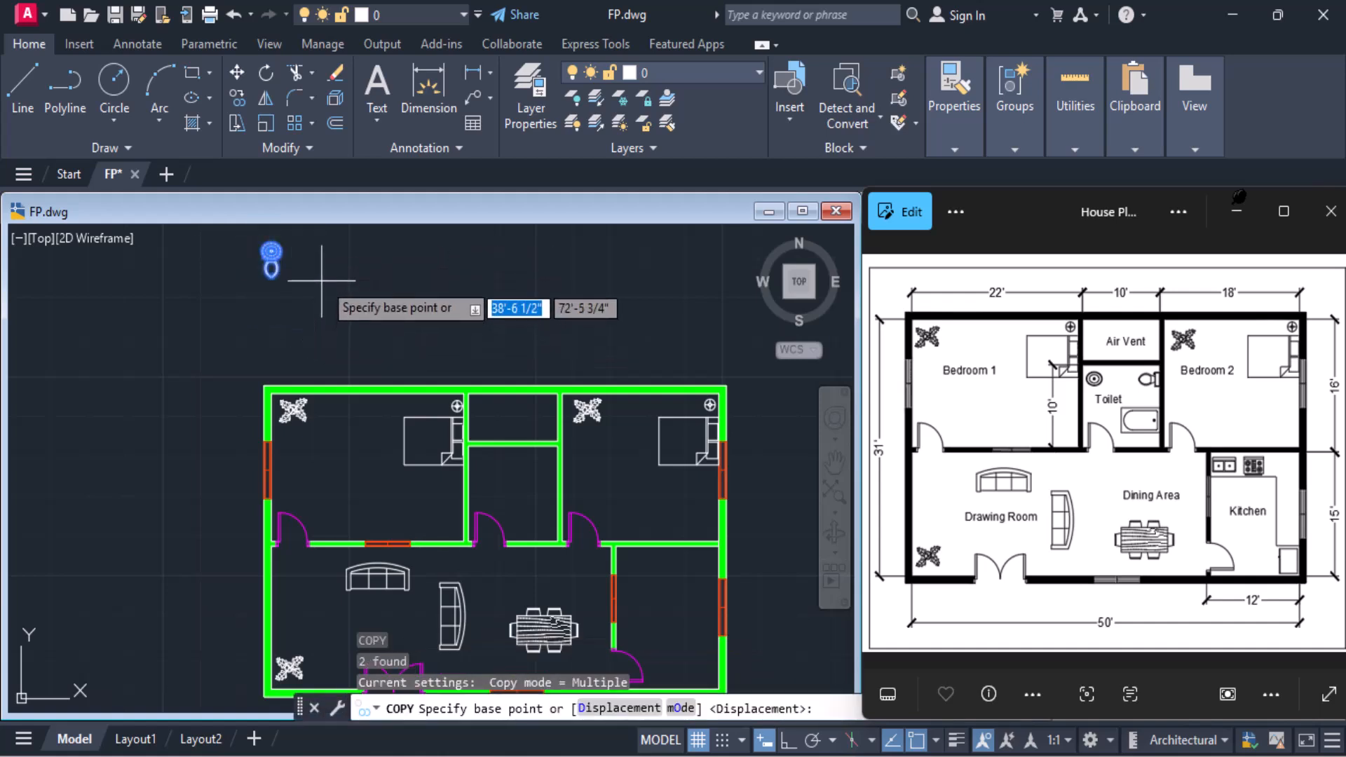
# Try to rotate the overlapping toilet and washbasin blocks above the plan about the basin's centre
pyautogui.click(266, 72)
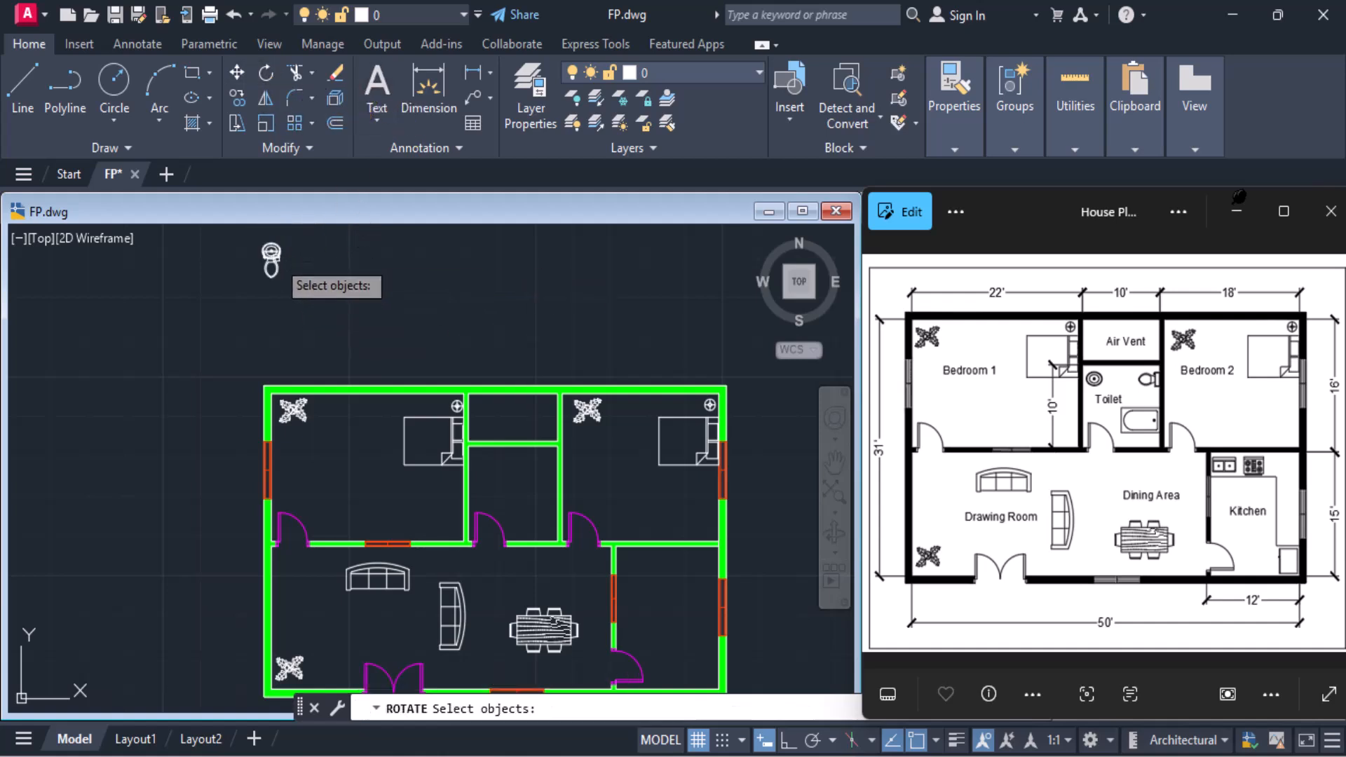
pyautogui.click(258, 240)
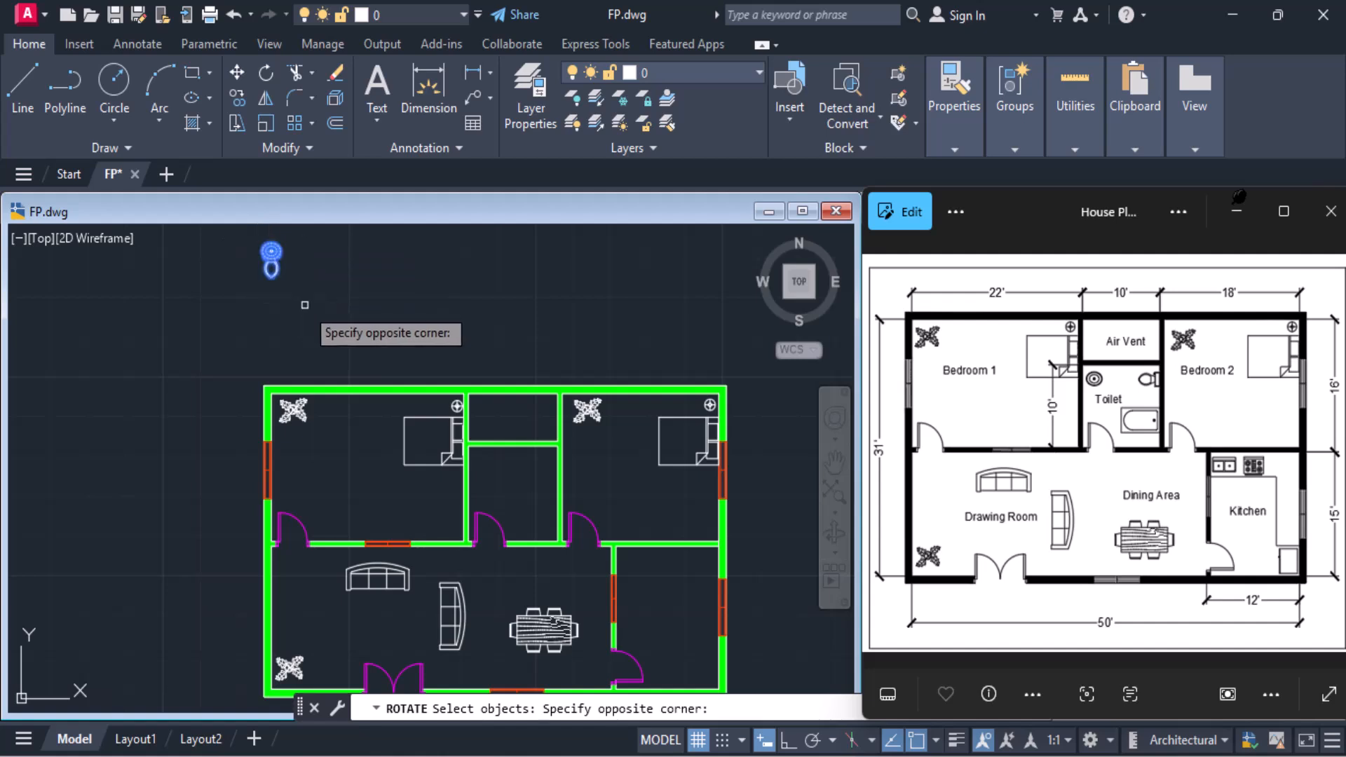
pyautogui.click(305, 305)
pyautogui.press('Return')
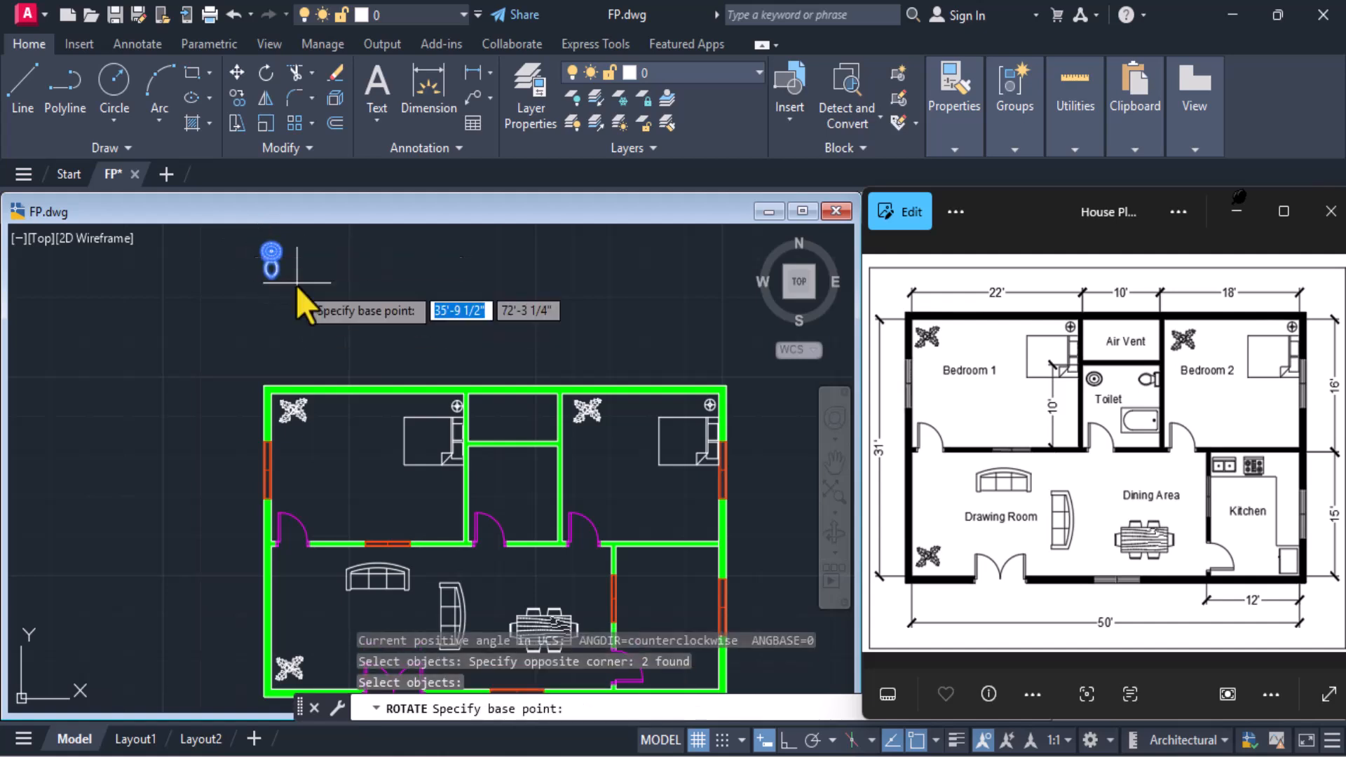
pyautogui.click(273, 252)
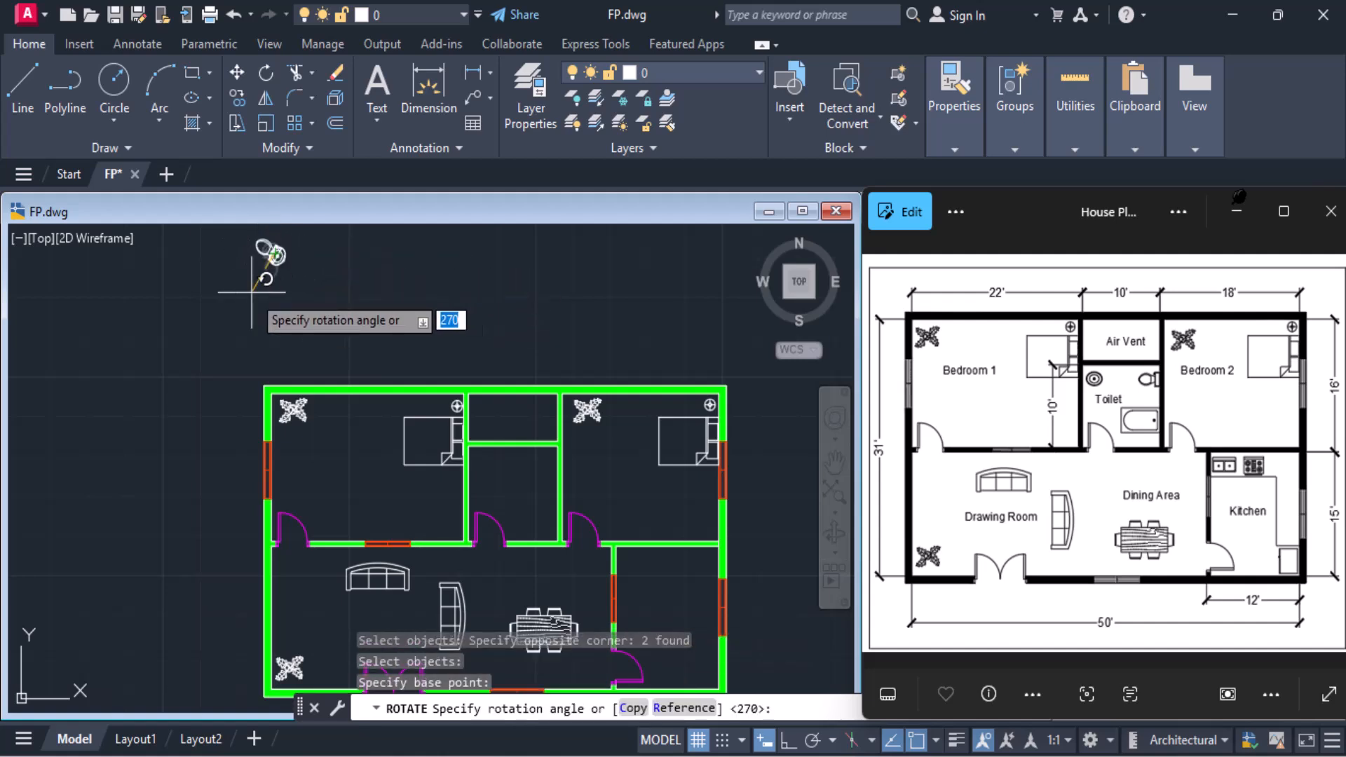
pyautogui.click(787, 740)
pyautogui.click(406, 476)
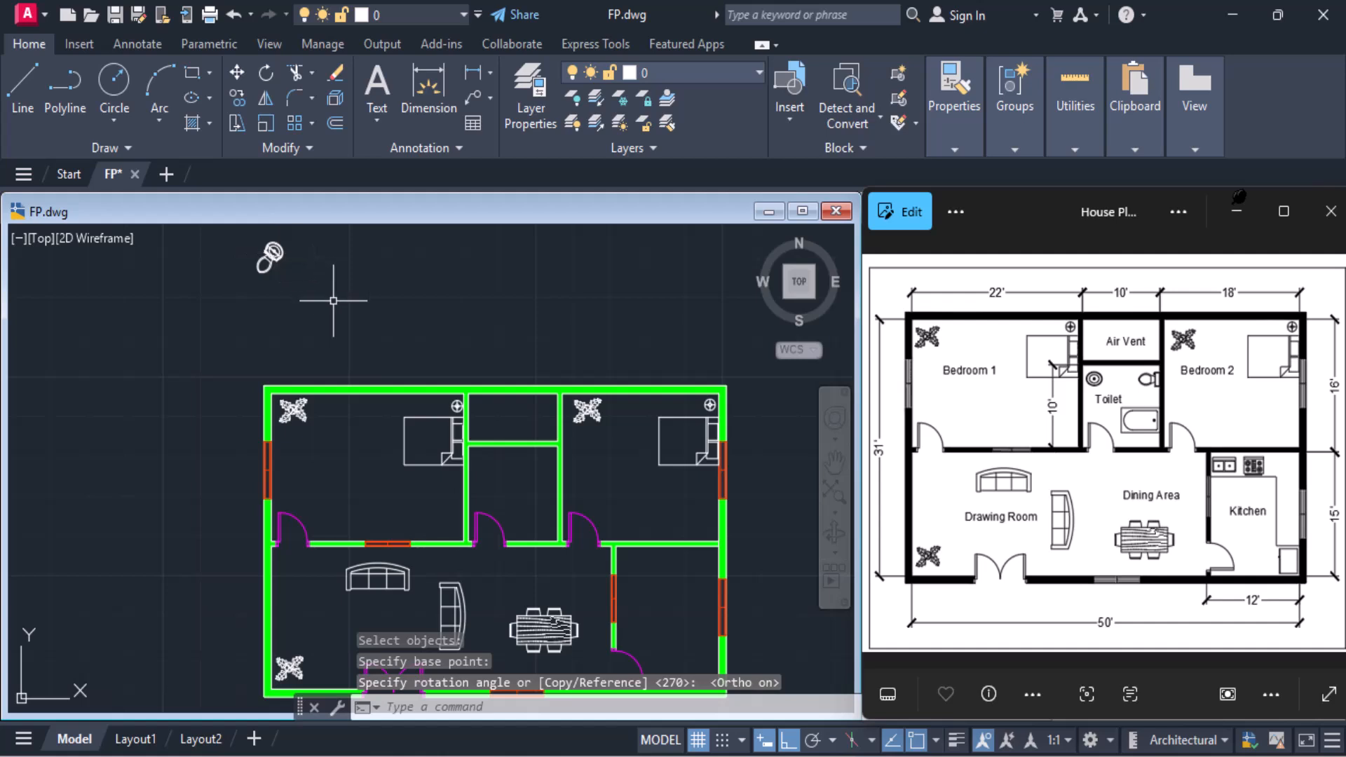
pyautogui.hotkey('ctrl', 'z')
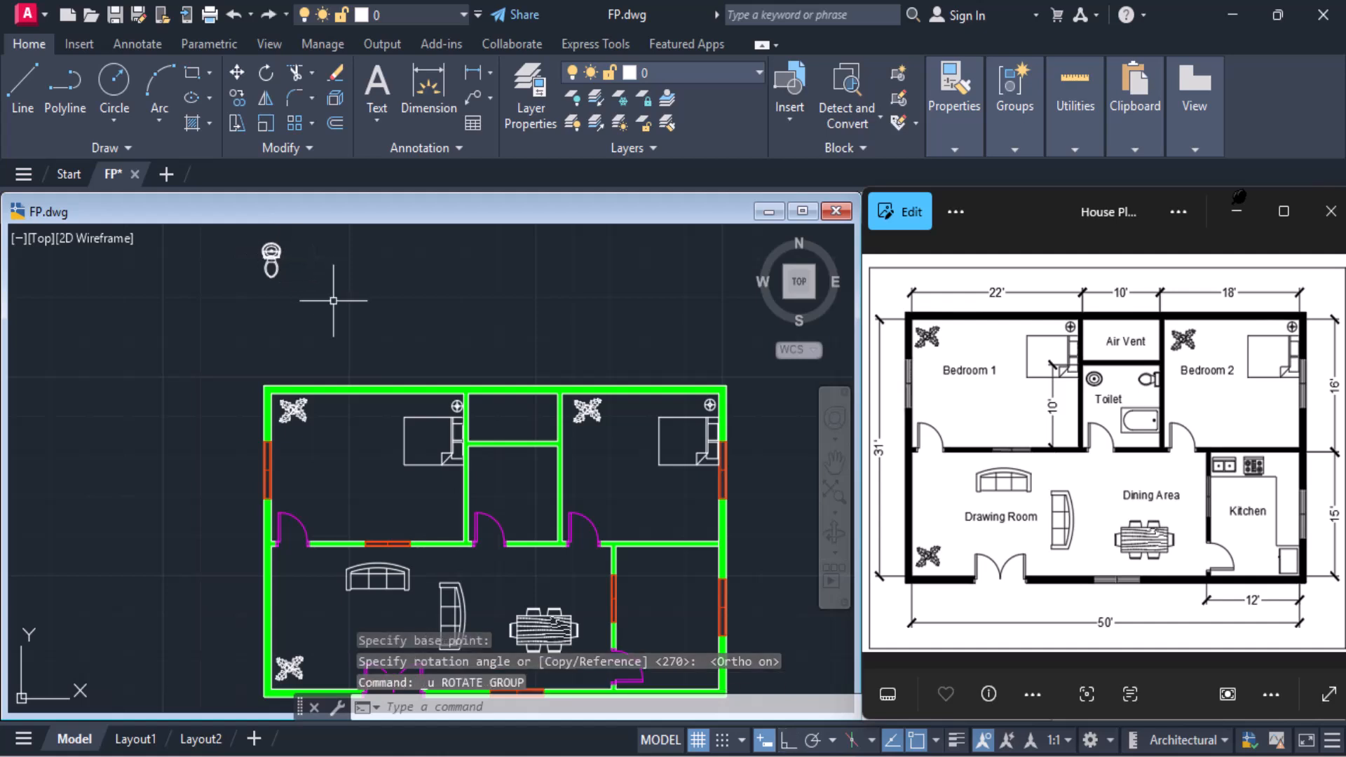
# Rotate the overlapping toilet and washbasin blocks 270° about the basin's centre with Ortho on, so the bowl points left
pyautogui.scroll(6, 272, 229)
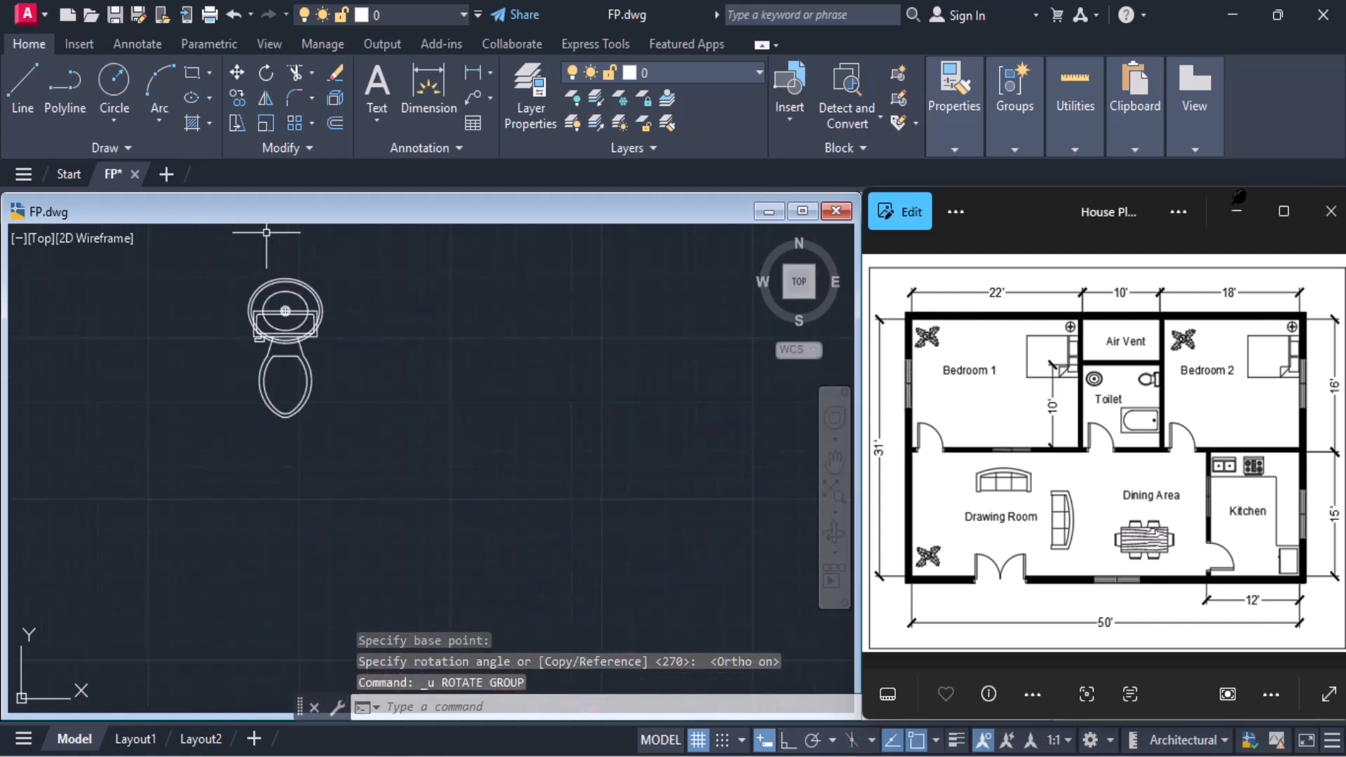
pyautogui.click(264, 73)
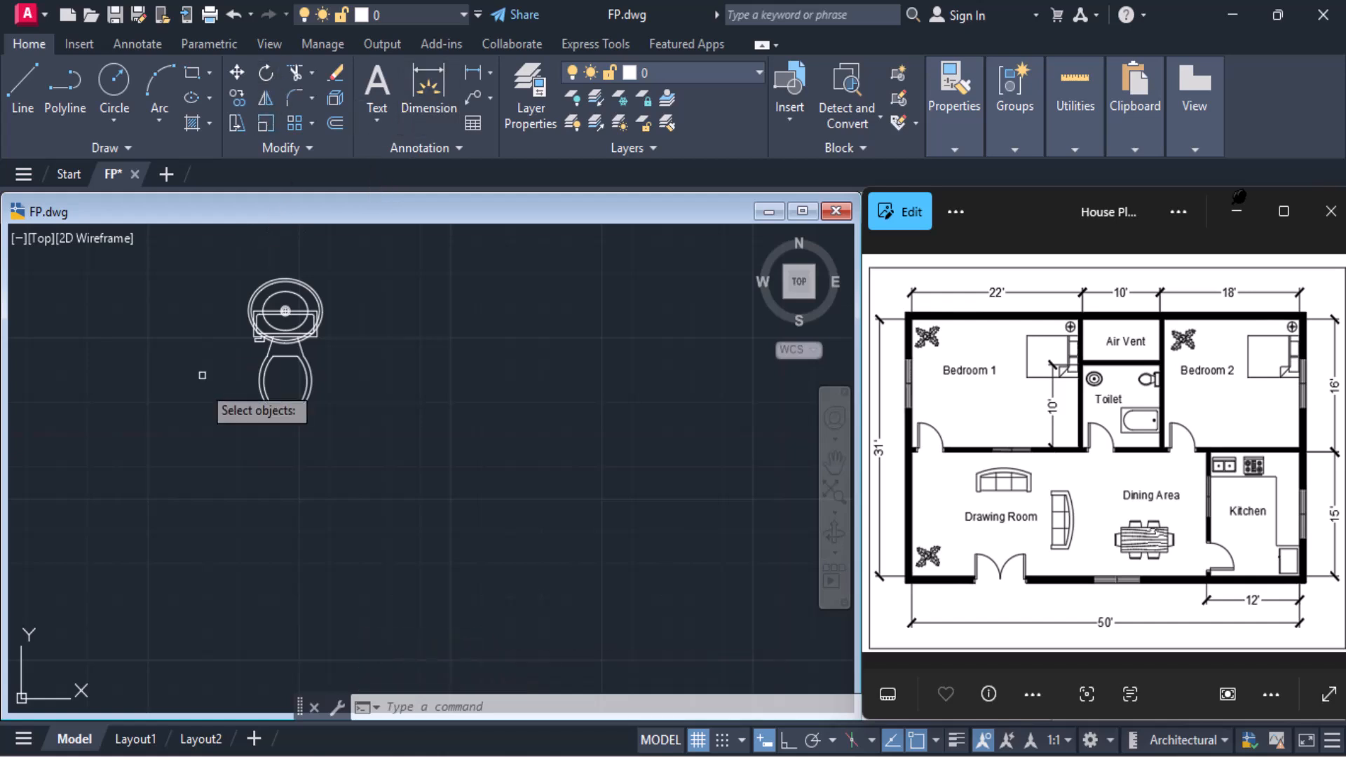
pyautogui.click(210, 261)
pyautogui.click(410, 508)
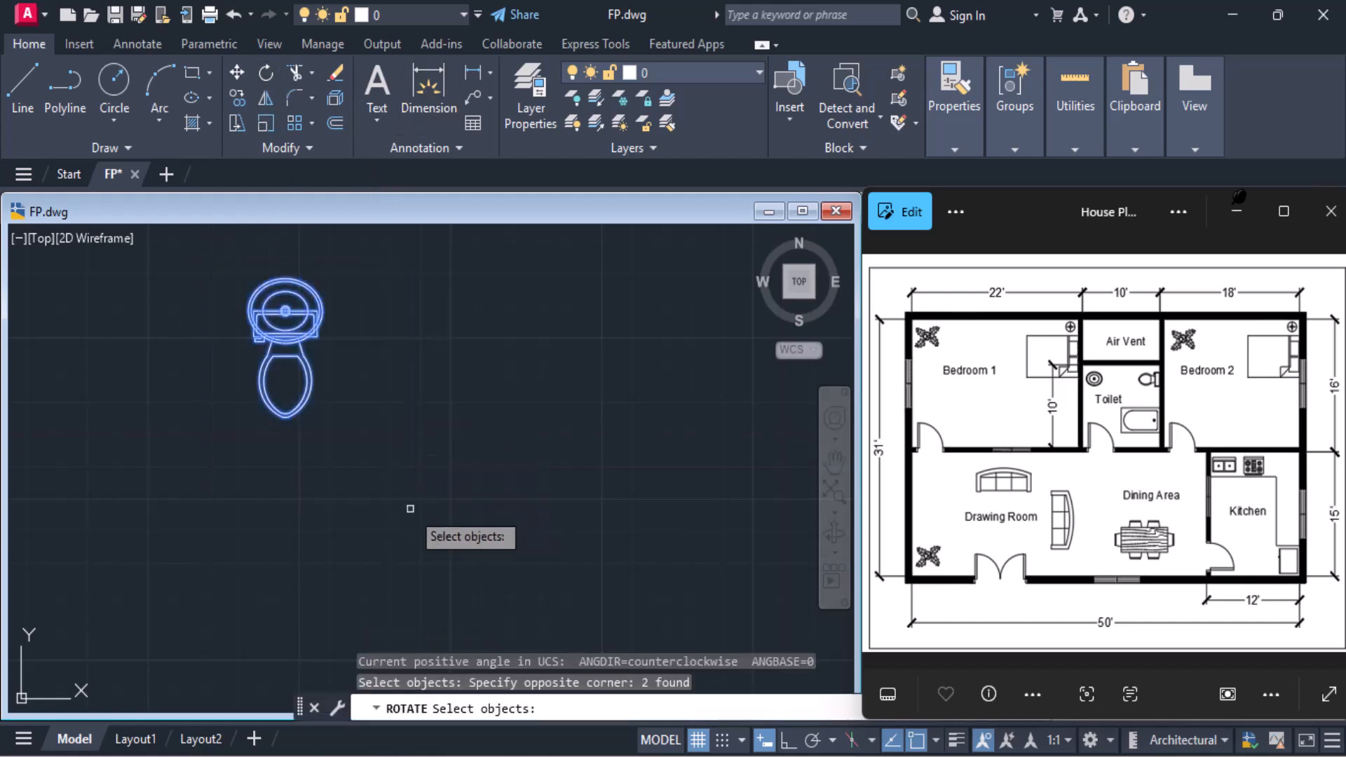
pyautogui.press('Return')
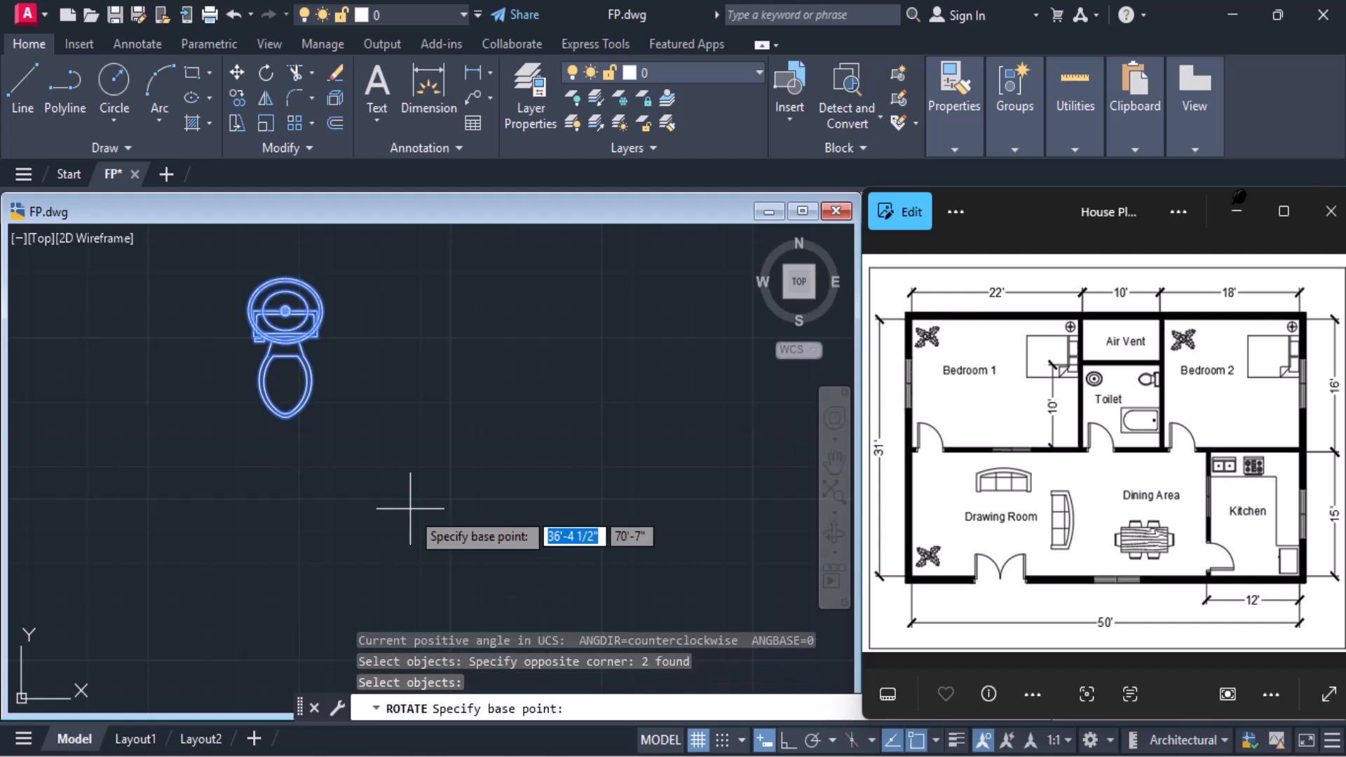
pyautogui.click(284, 309)
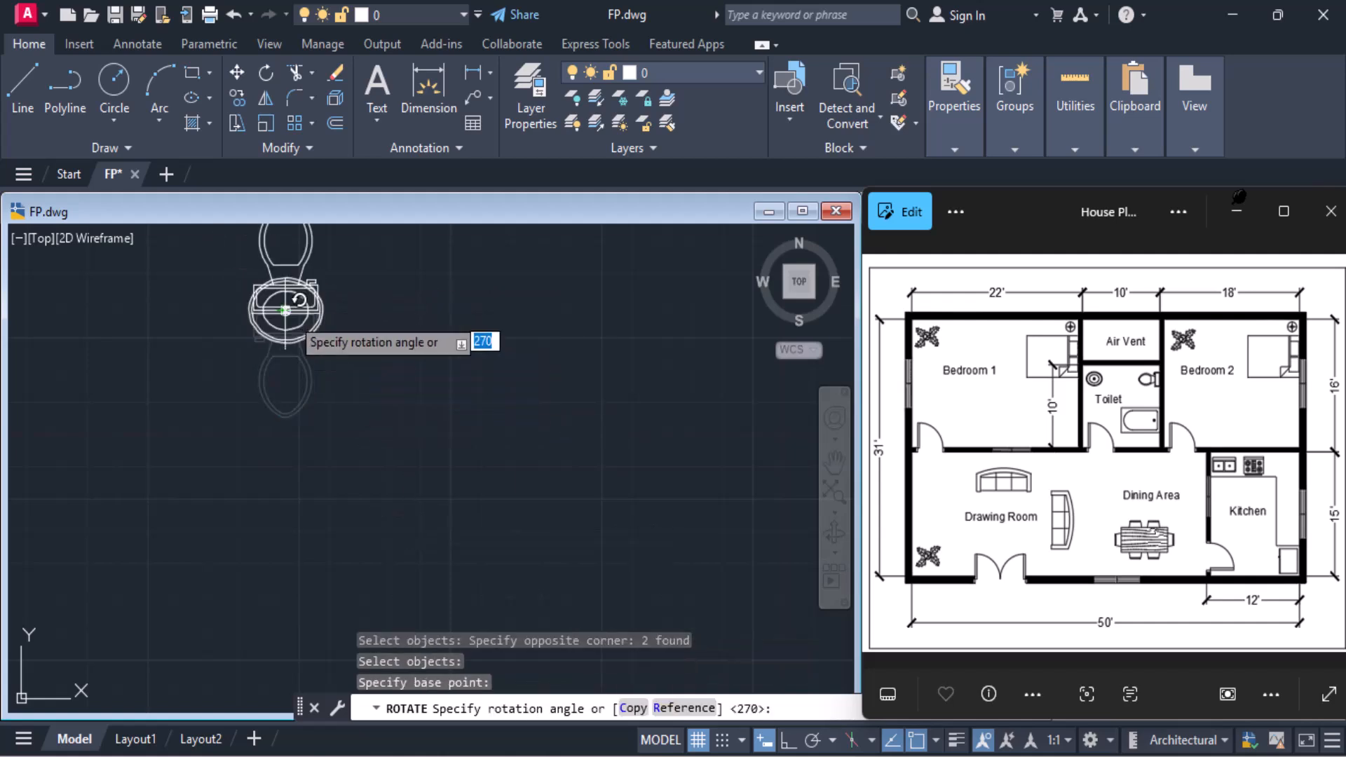
pyautogui.click(787, 739)
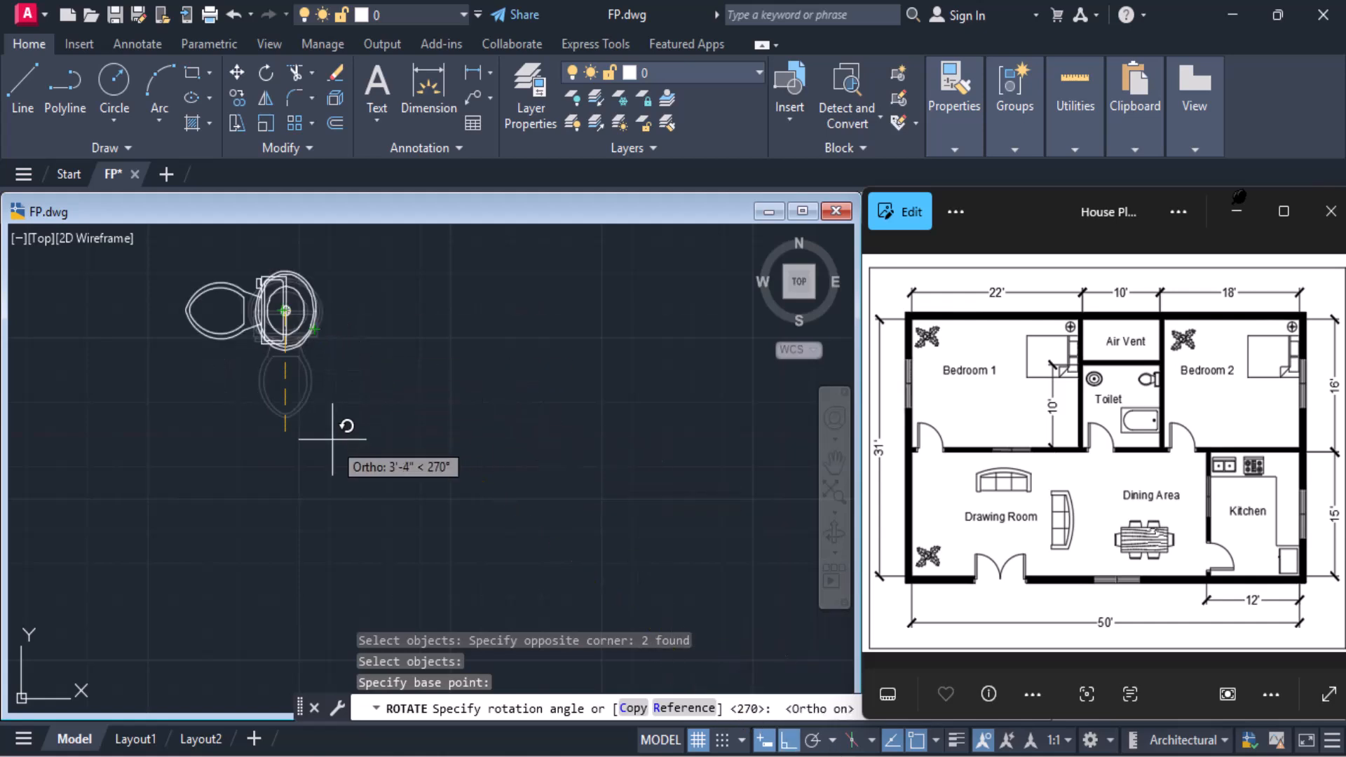
pyautogui.click(333, 438)
# Move the rotated toilet and washbasin blocks together into the Toilet room, against its right wall just below the Air Vent
pyautogui.moveTo(332, 439); pyautogui.dragTo(281, 347, button='middle')
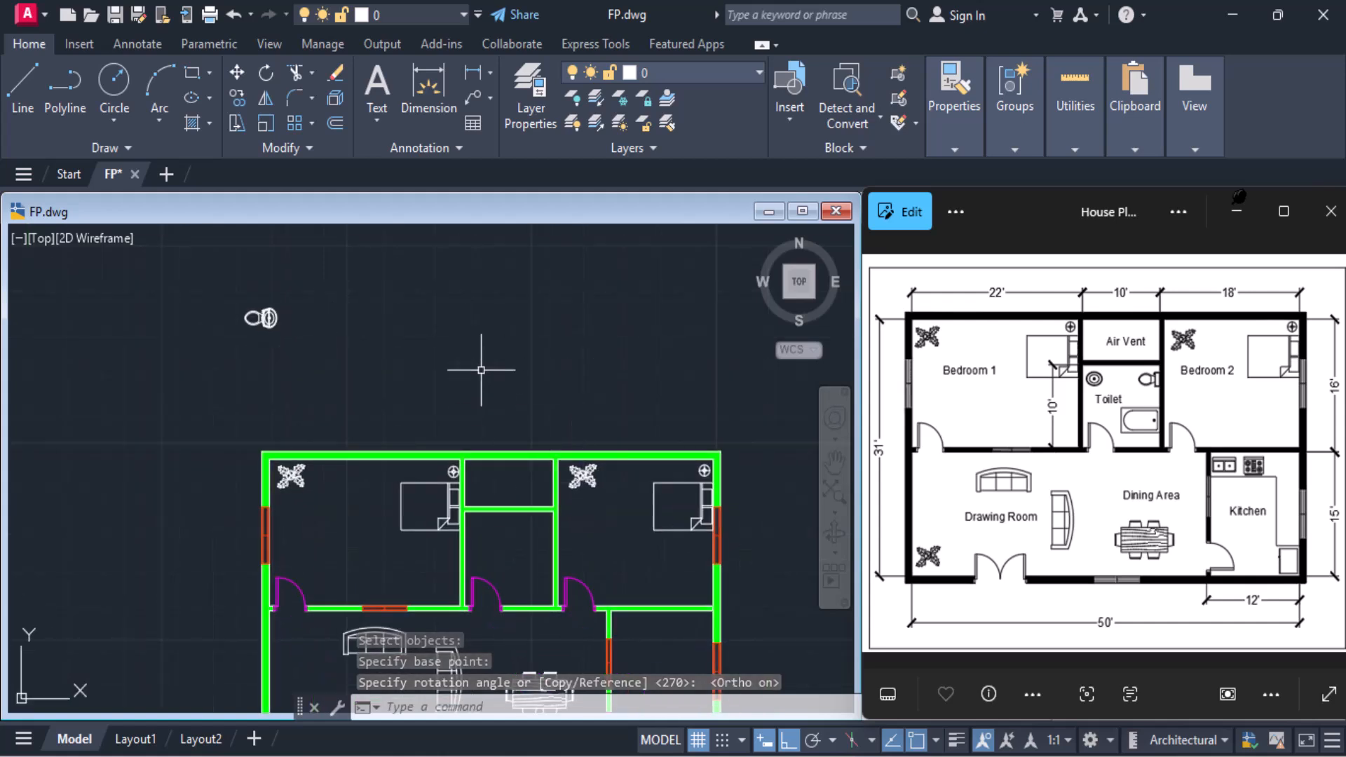
pyautogui.click(237, 73)
pyautogui.click(223, 286)
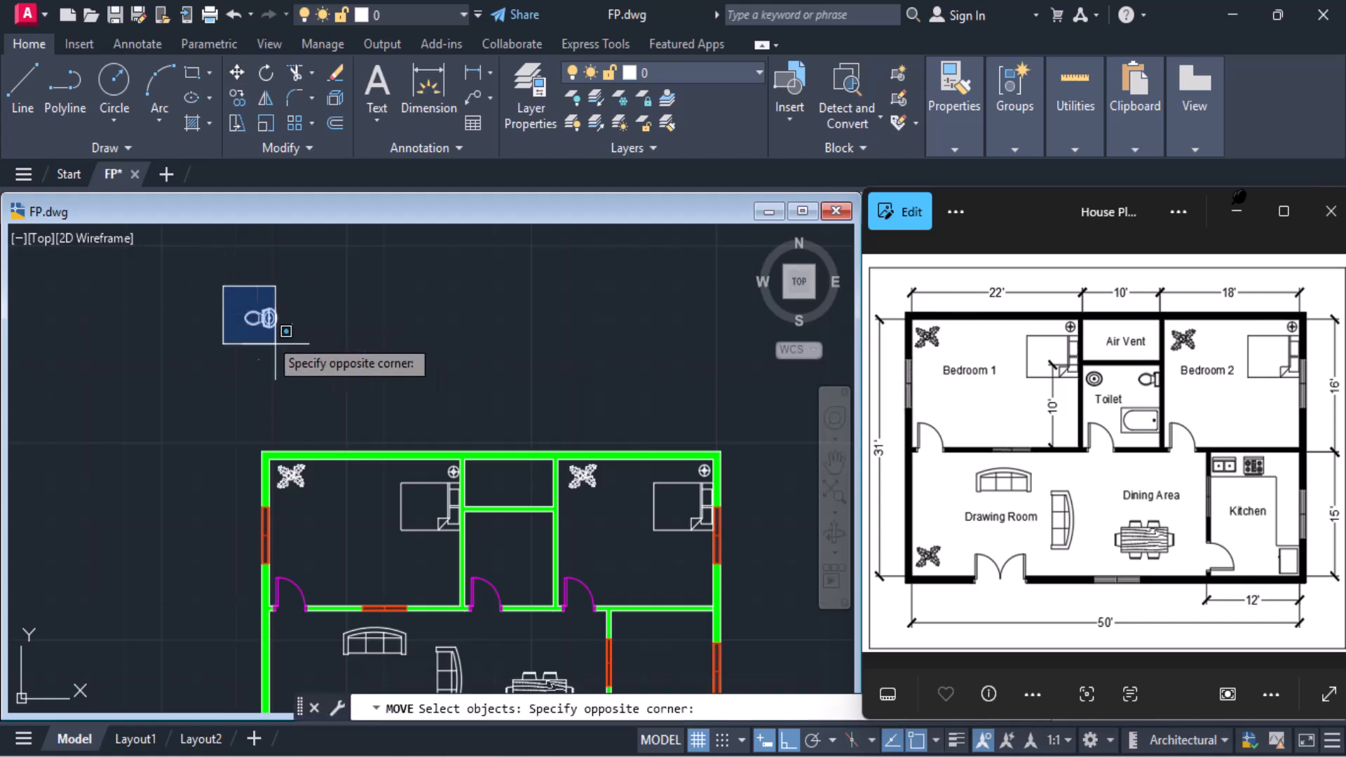
pyautogui.click(292, 356)
pyautogui.press('Return')
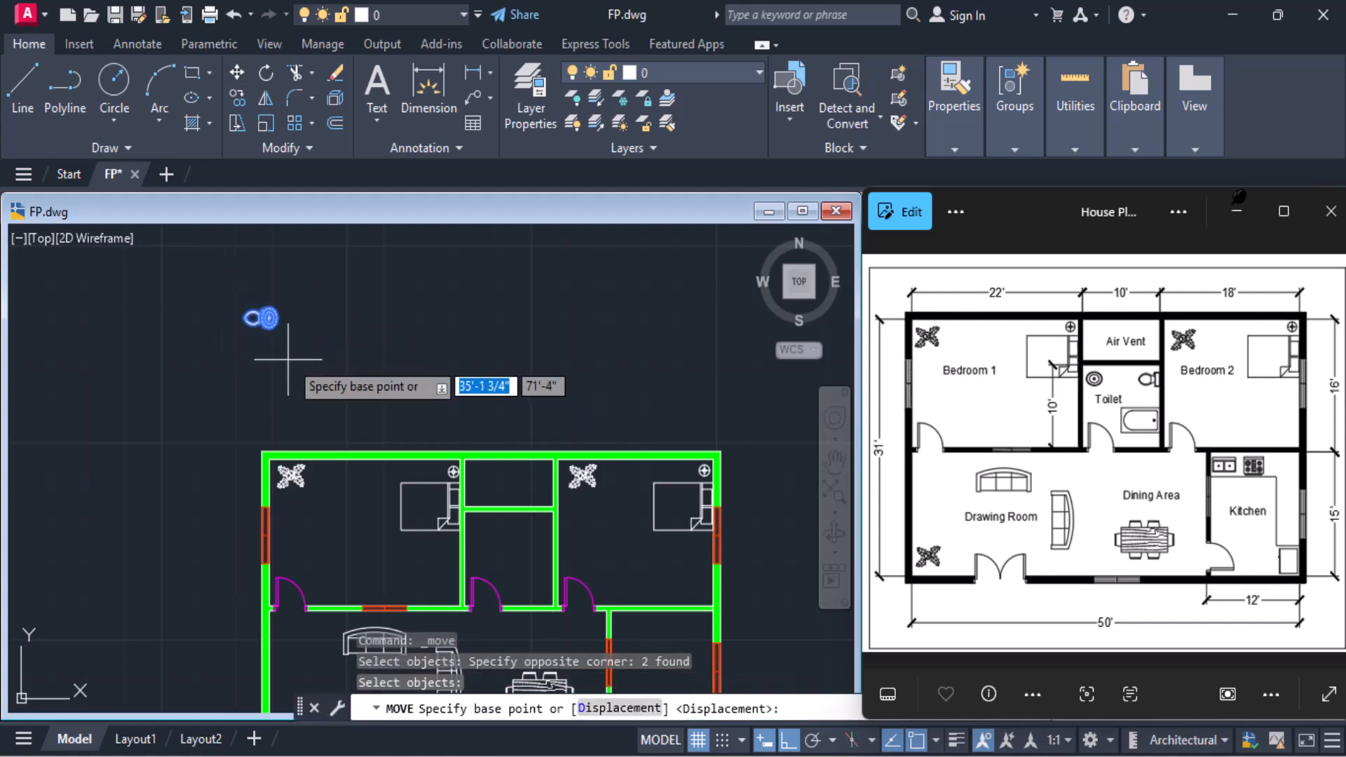
pyautogui.scroll(2, 268, 318)
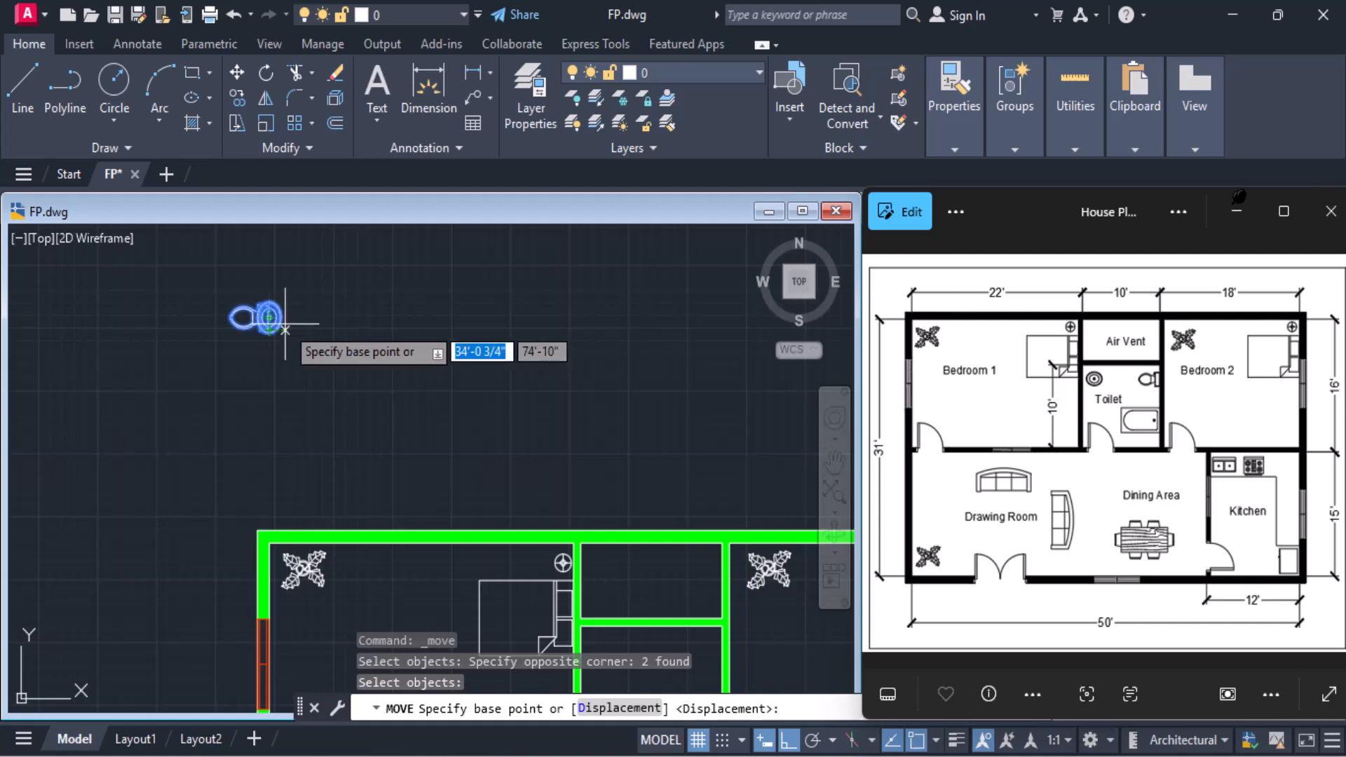
pyautogui.click(268, 317)
pyautogui.scroll(-2, 455, 435)
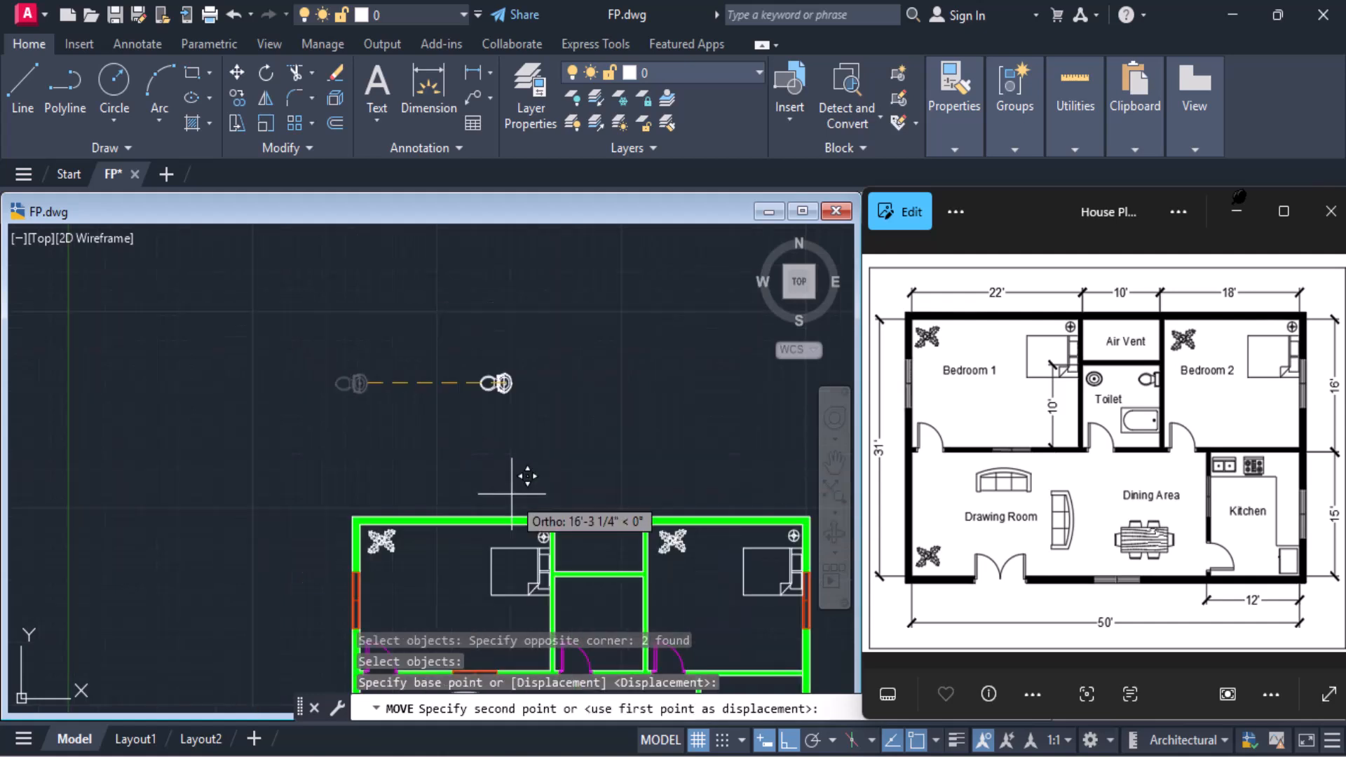
pyautogui.scroll(2, 573, 588)
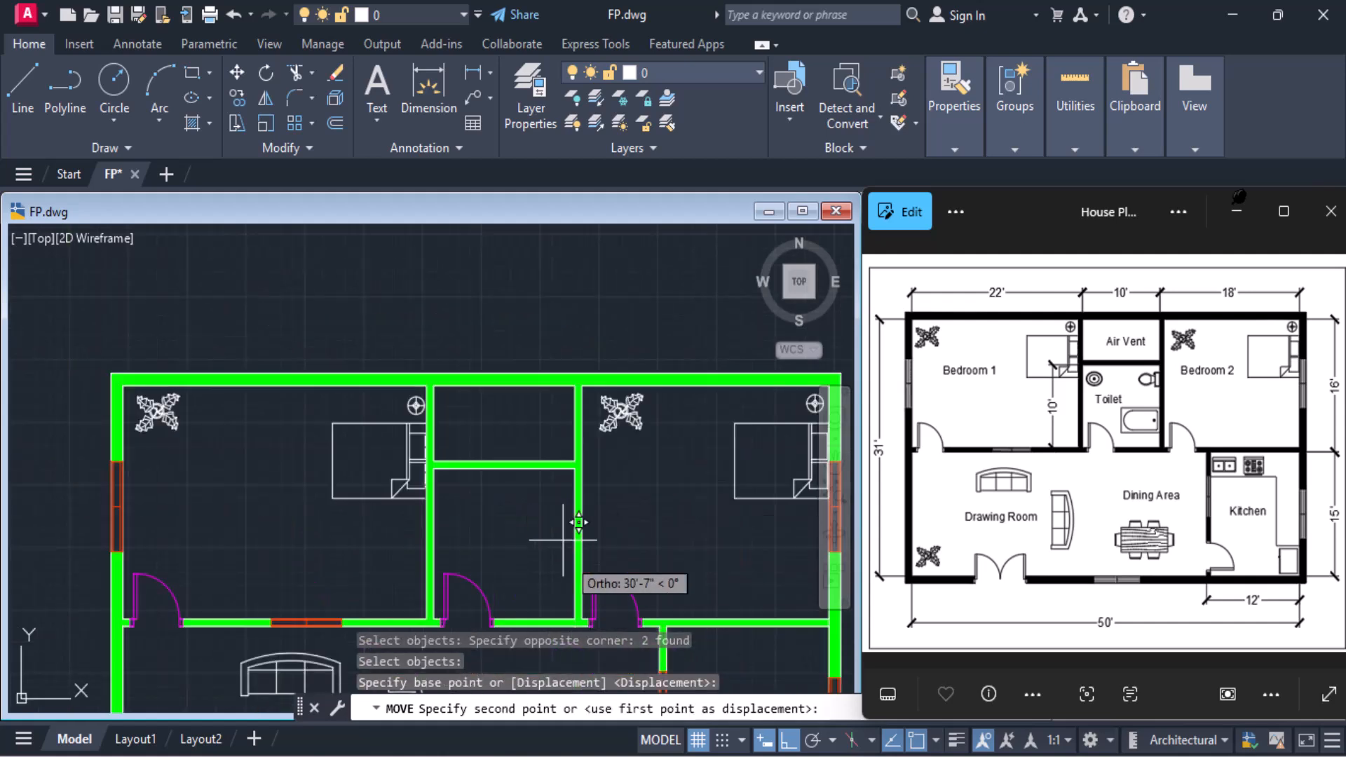
pyautogui.scroll(-4, 588, 491)
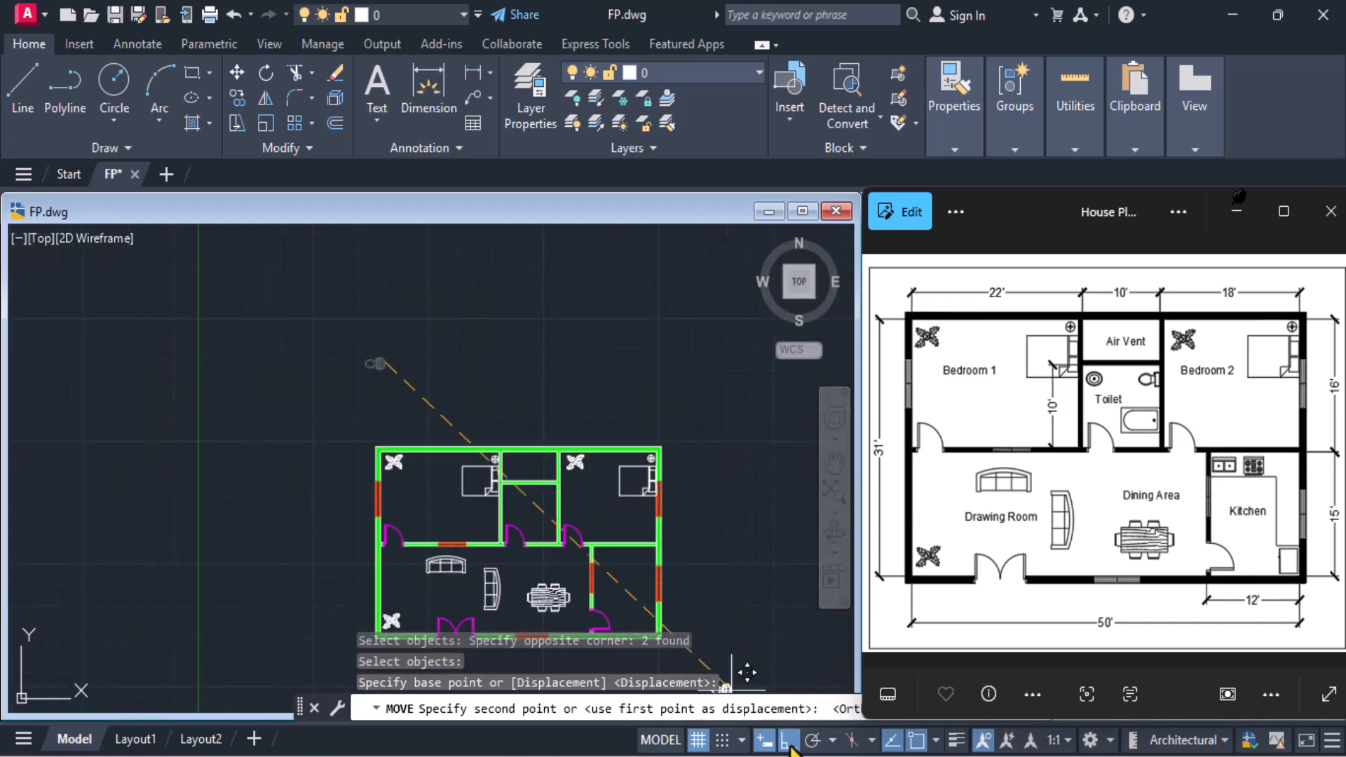
pyautogui.scroll(7, 616, 553)
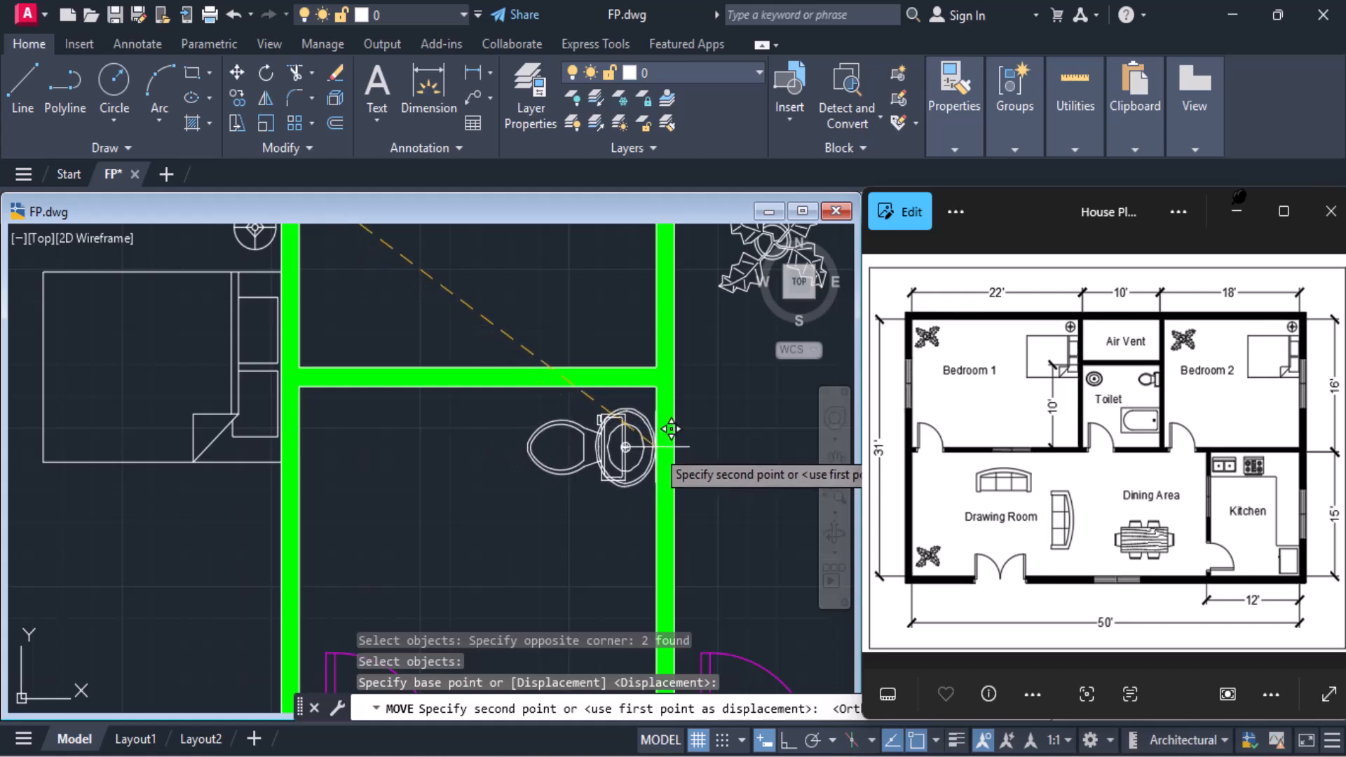
pyautogui.click(671, 429)
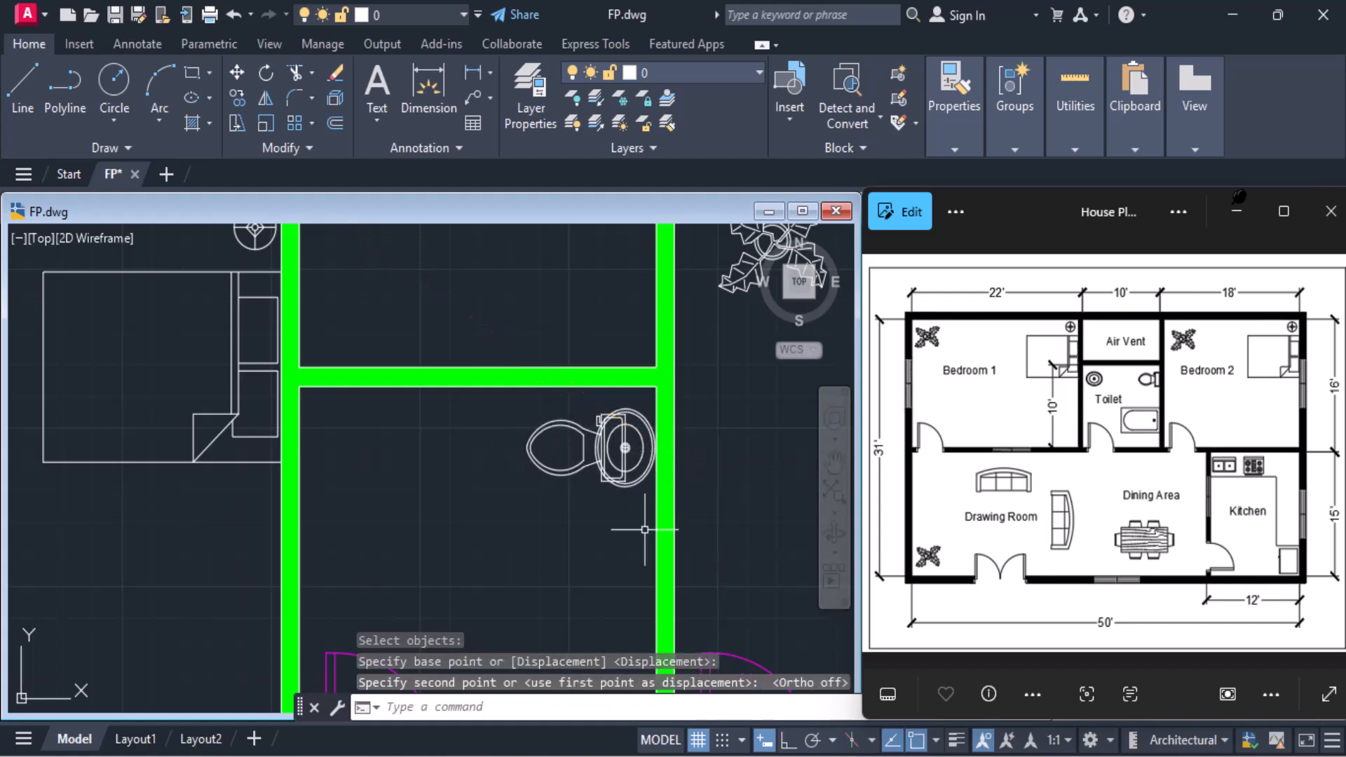
# Rotate the bathtub block below the plan 180° about its upper-right corner with Ortho on
pyautogui.scroll(-3, 645, 529)
pyautogui.scroll(-3, 310, 432)
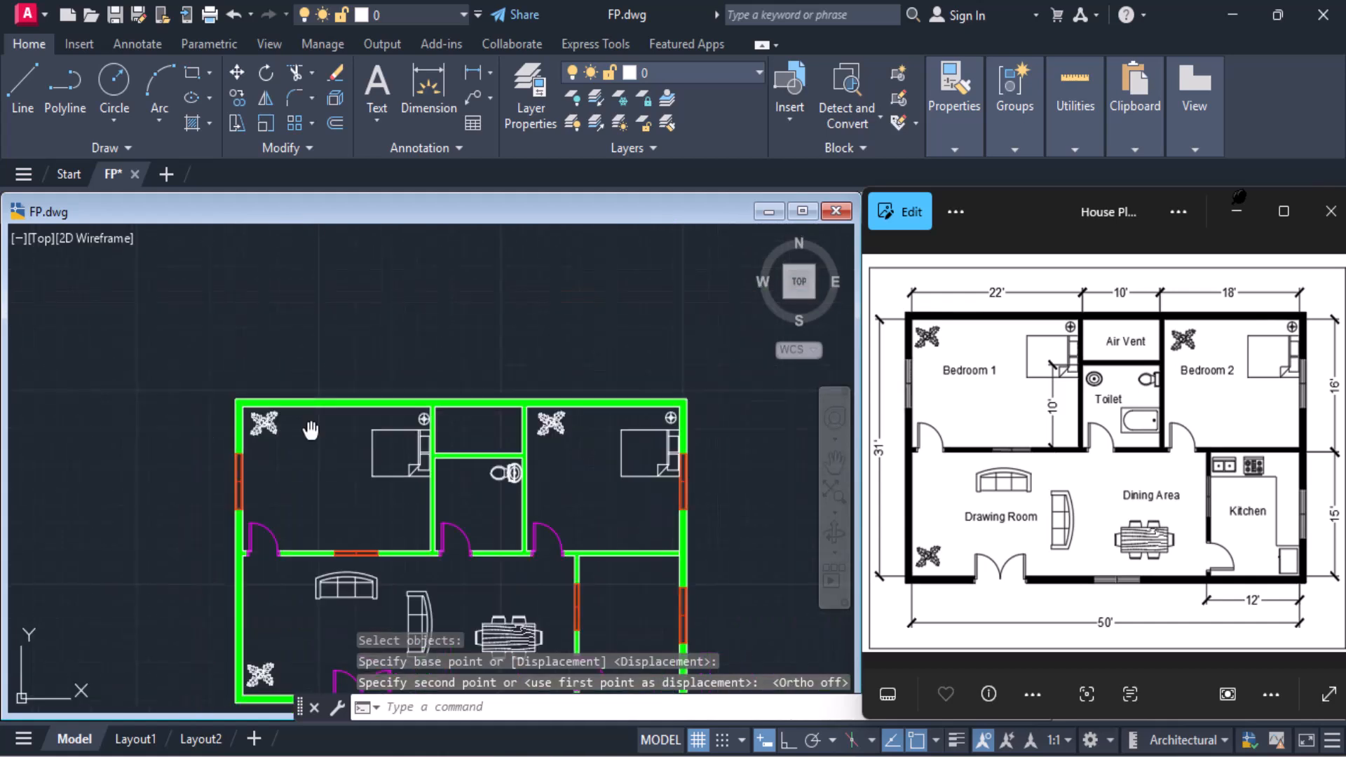
pyautogui.scroll(-2, 311, 432)
pyautogui.scroll(7, 216, 570)
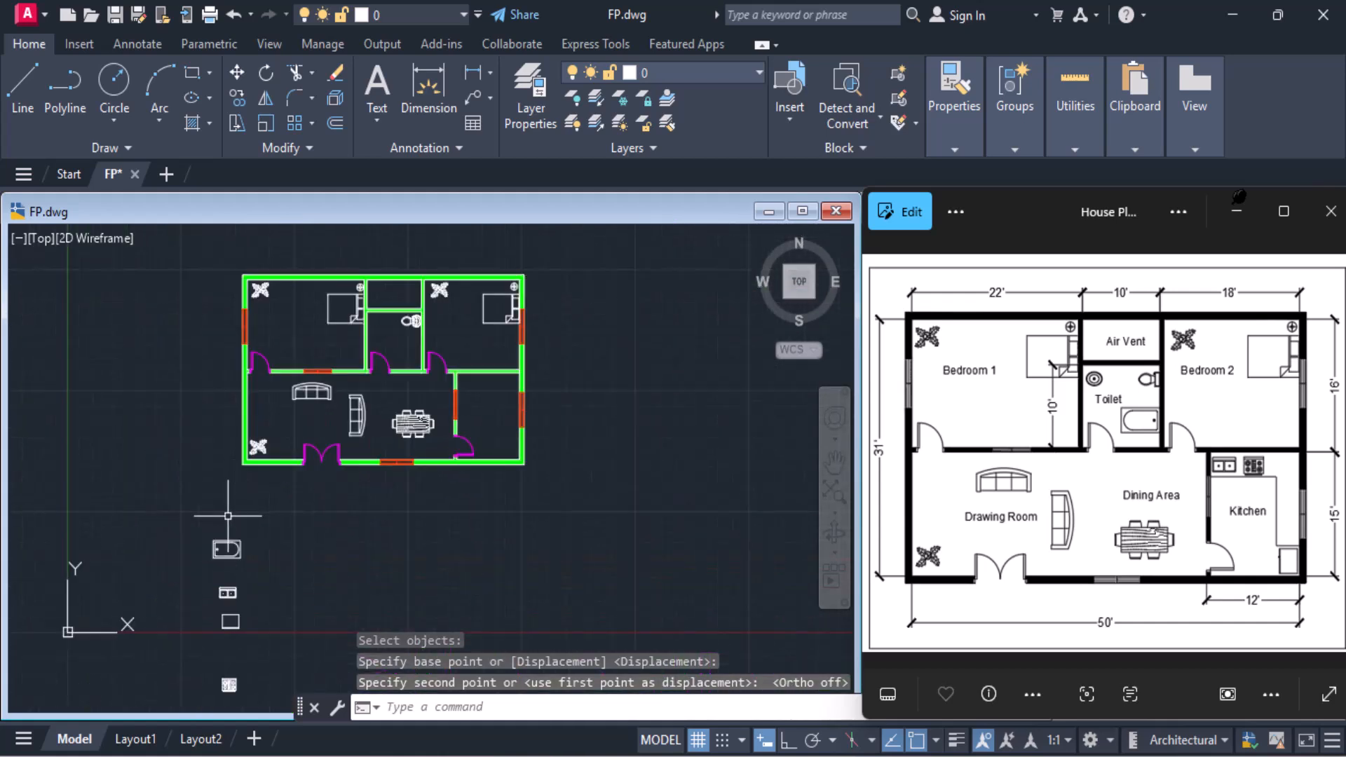
pyautogui.click(178, 557)
pyautogui.click(302, 652)
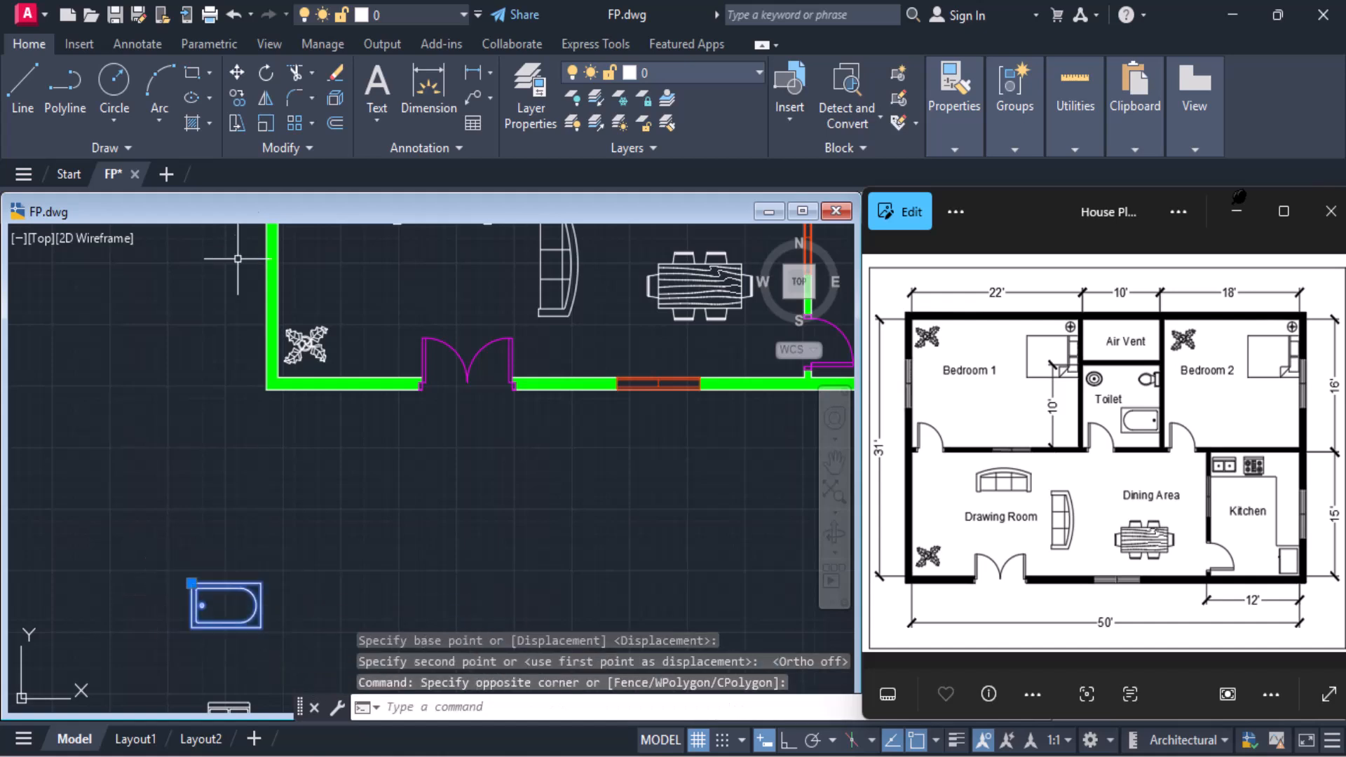
pyautogui.click(266, 74)
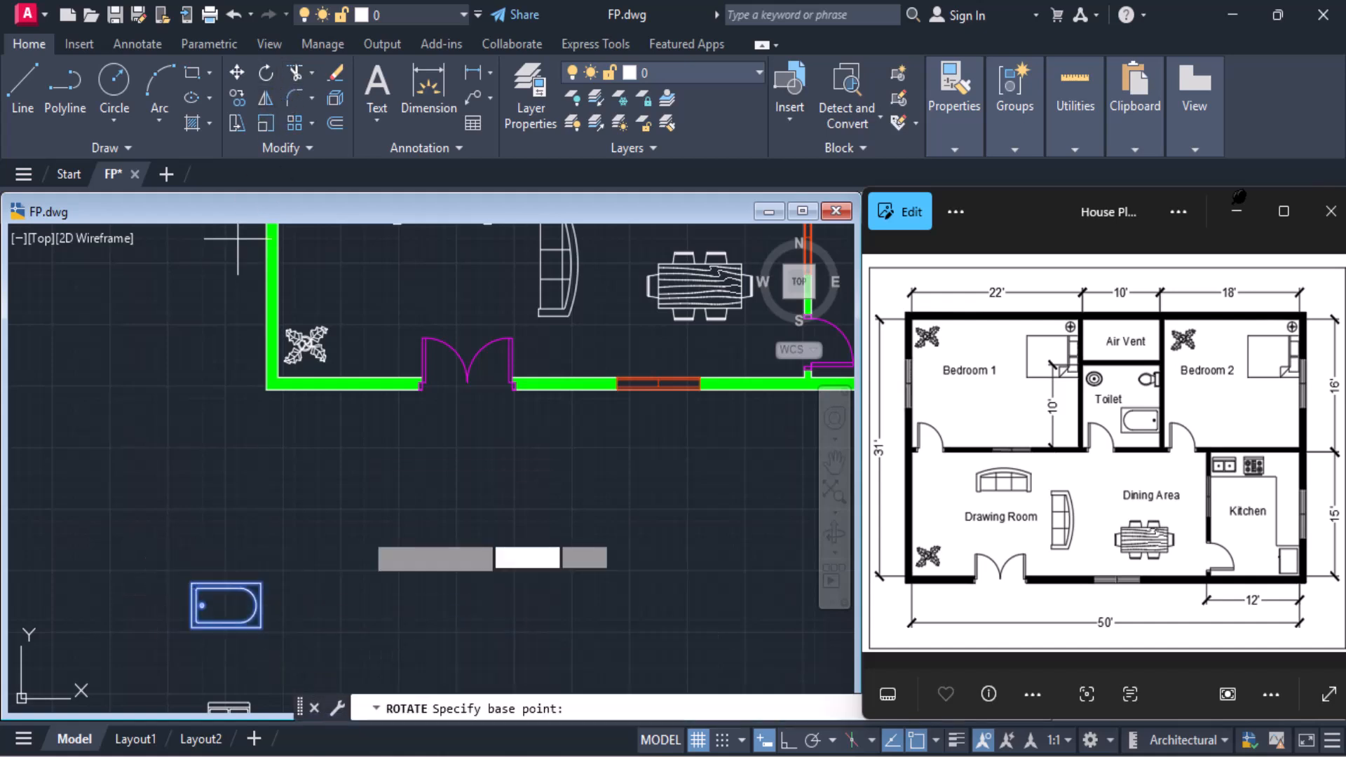
pyautogui.click(260, 582)
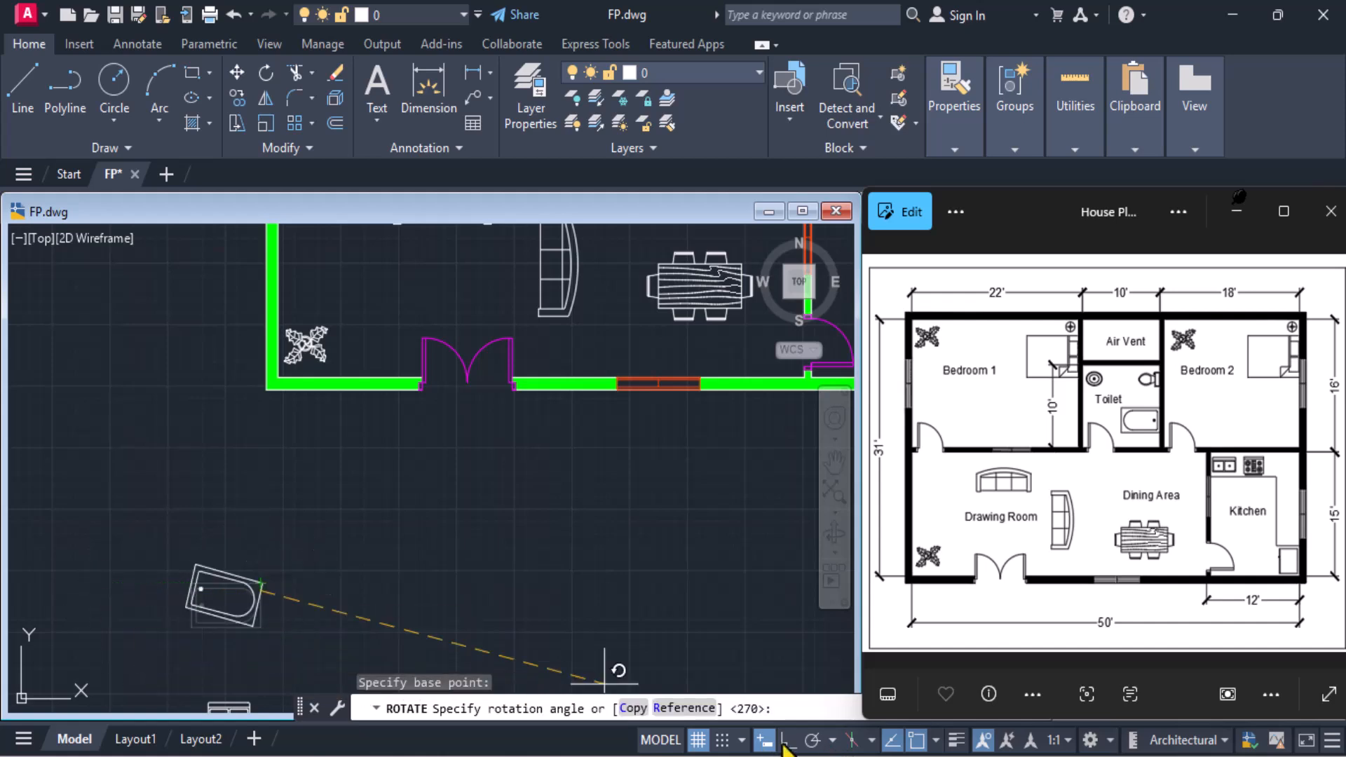
pyautogui.click(787, 740)
pyautogui.click(133, 593)
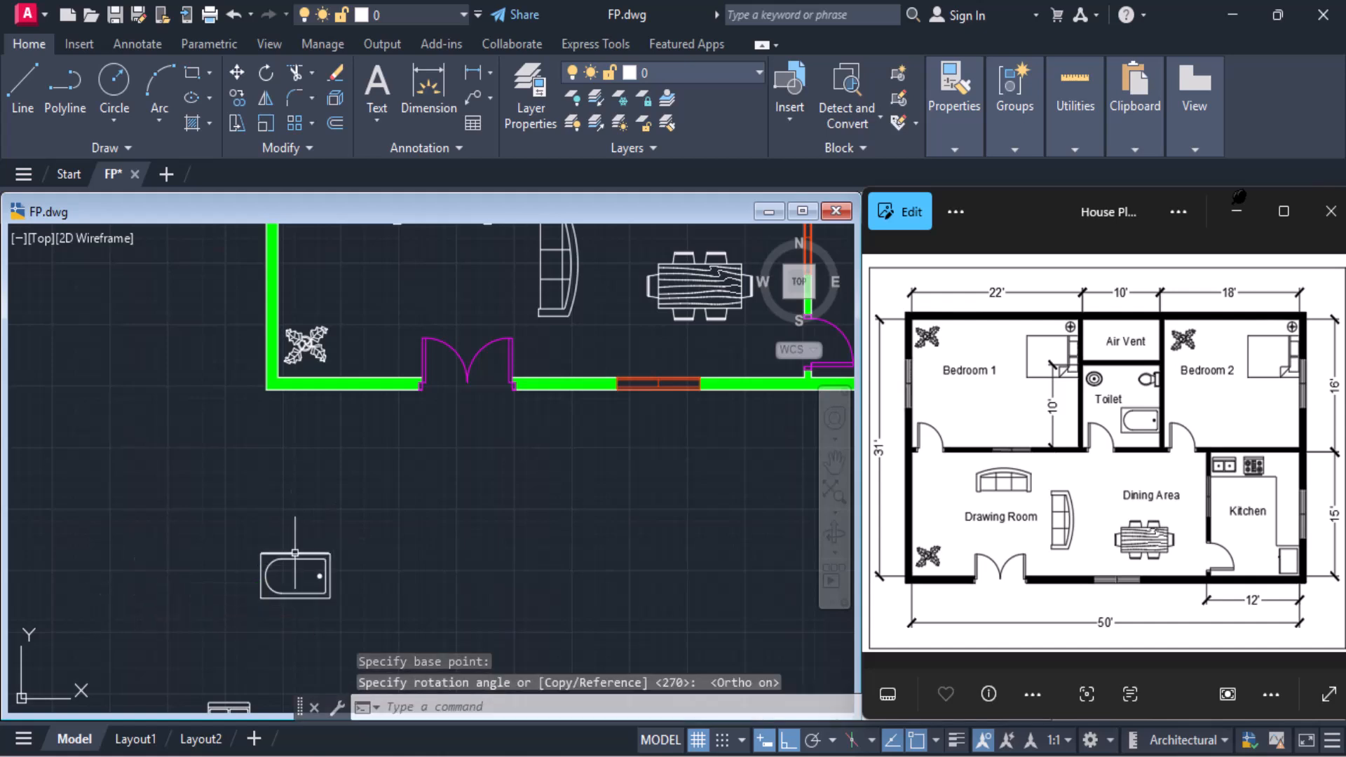
# Move the rotated bathtub from below the plan into the Toilet room's lower-right corner, with Ortho off for placement
pyautogui.click(237, 74)
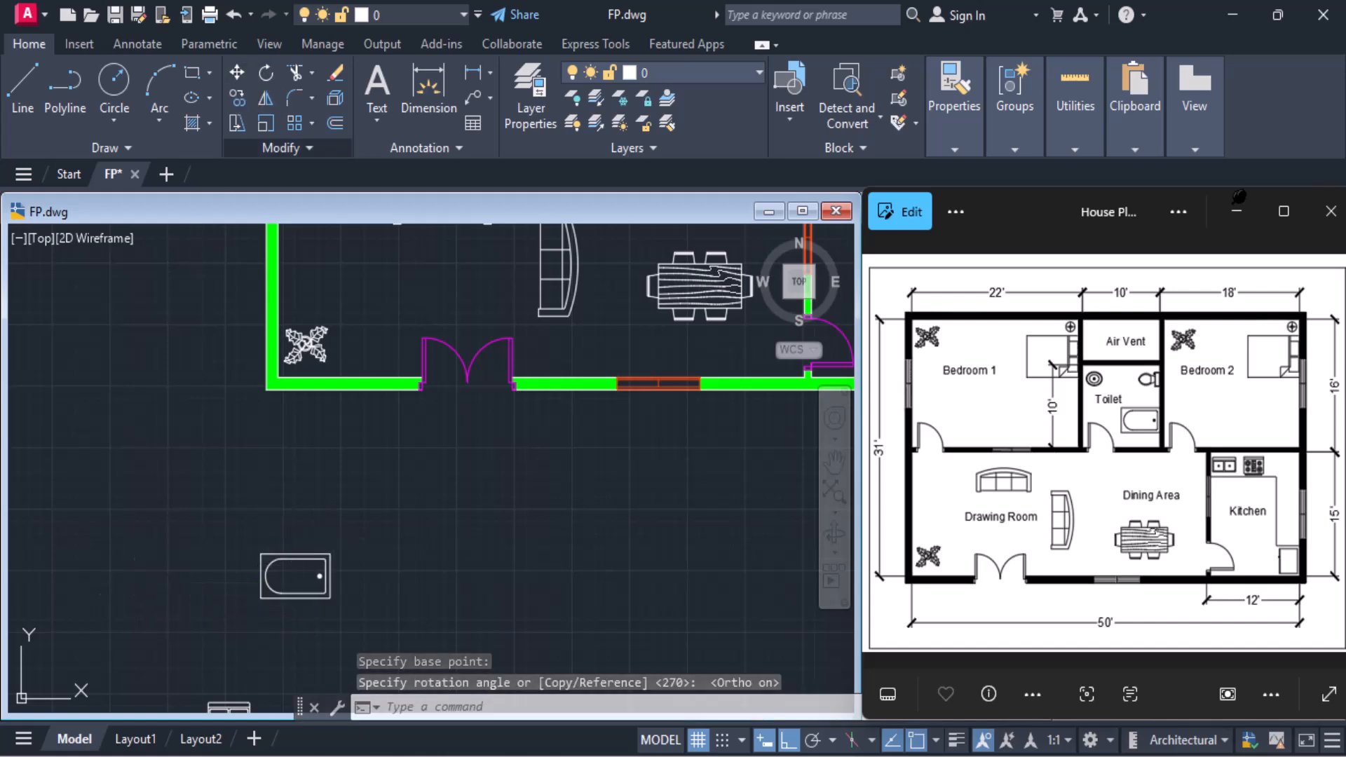
pyautogui.click(291, 552)
pyautogui.press('Return')
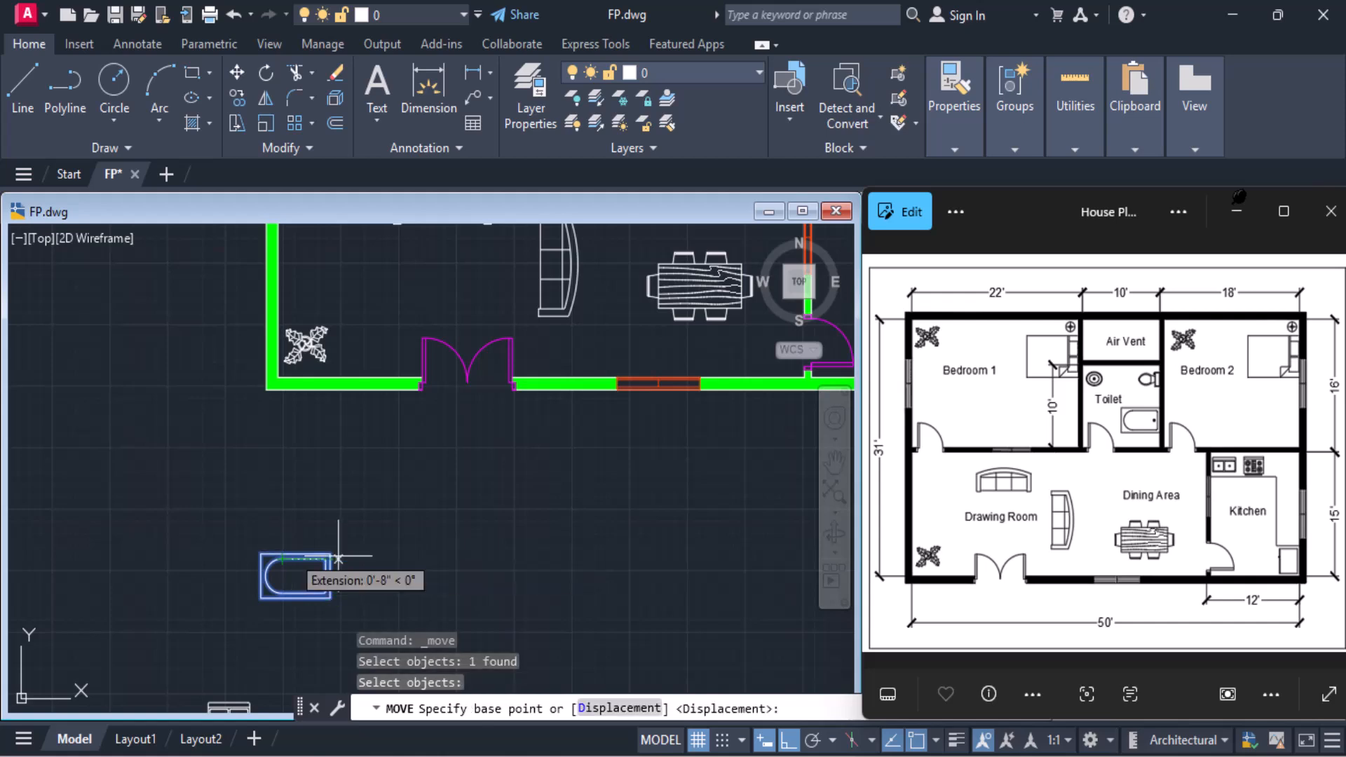
pyautogui.click(326, 578)
pyautogui.scroll(2, 388, 516)
pyautogui.scroll(-2, 388, 517)
pyautogui.moveTo(387, 516); pyautogui.dragTo(197, 633, button='middle')
pyautogui.scroll(2, 599, 361)
pyautogui.scroll(-5, 589, 357)
pyautogui.scroll(6, 515, 323)
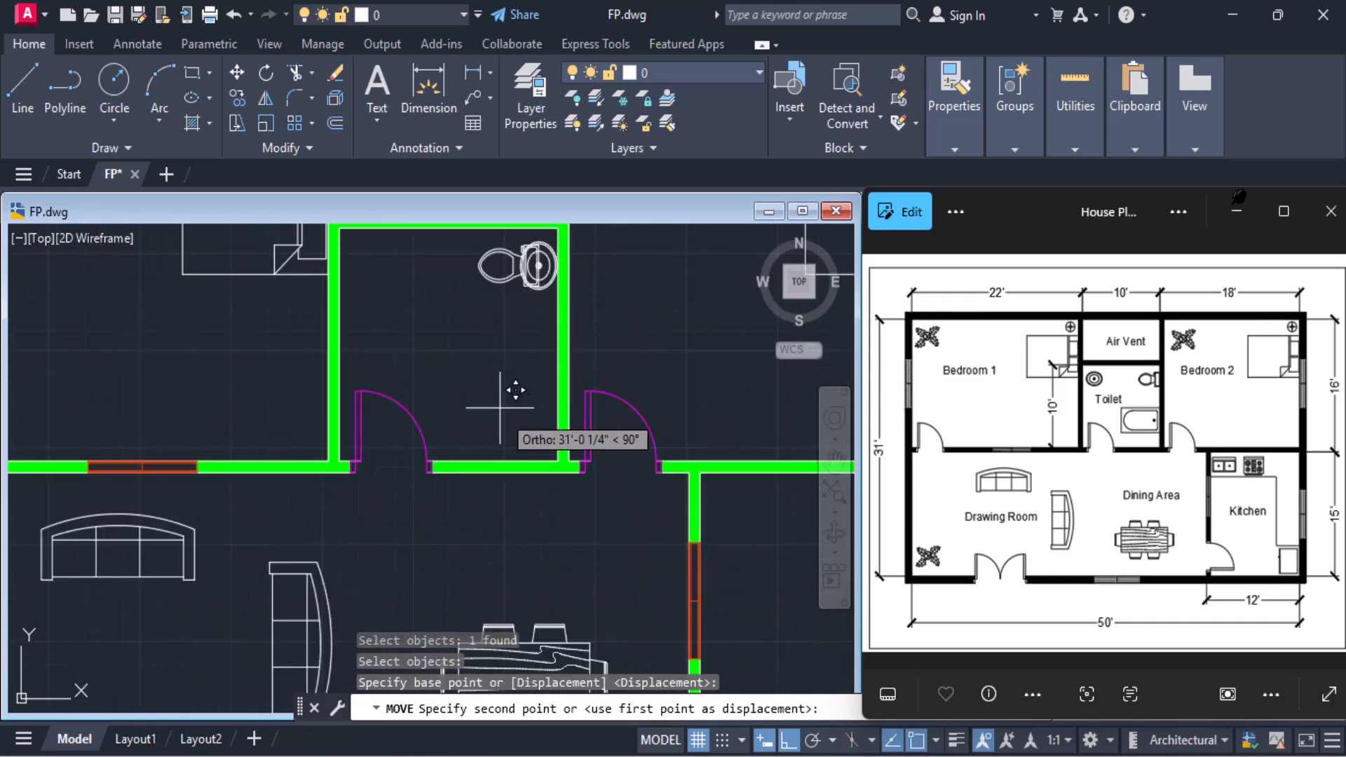
pyautogui.scroll(-5, 516, 390)
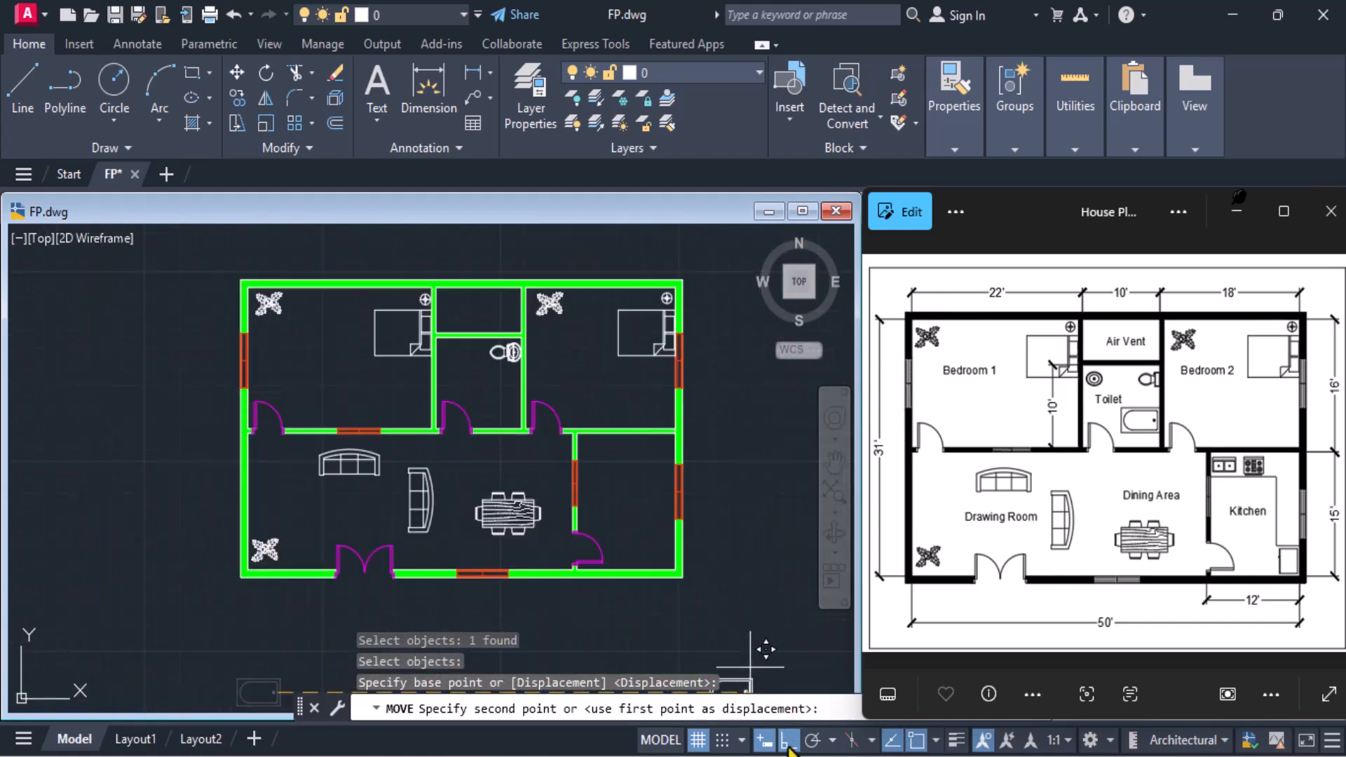
pyautogui.scroll(6, 539, 383)
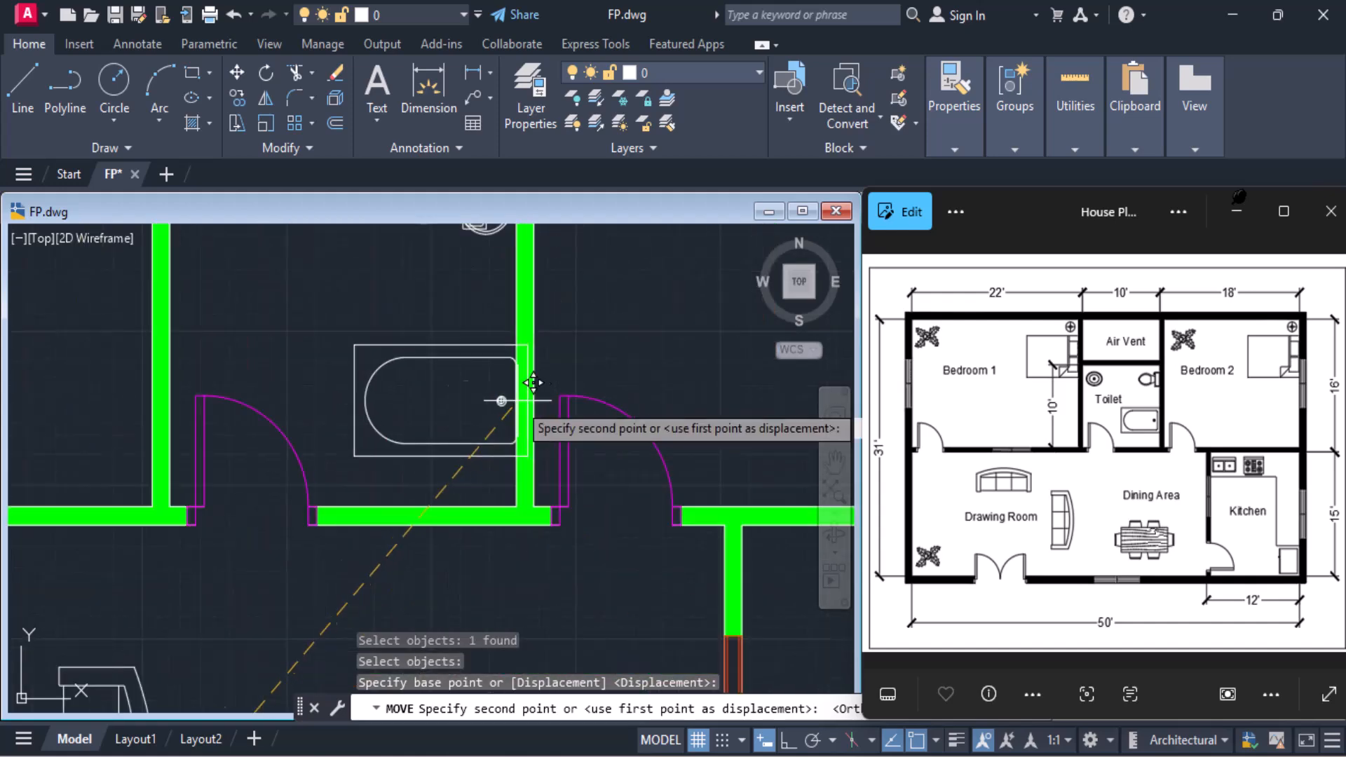
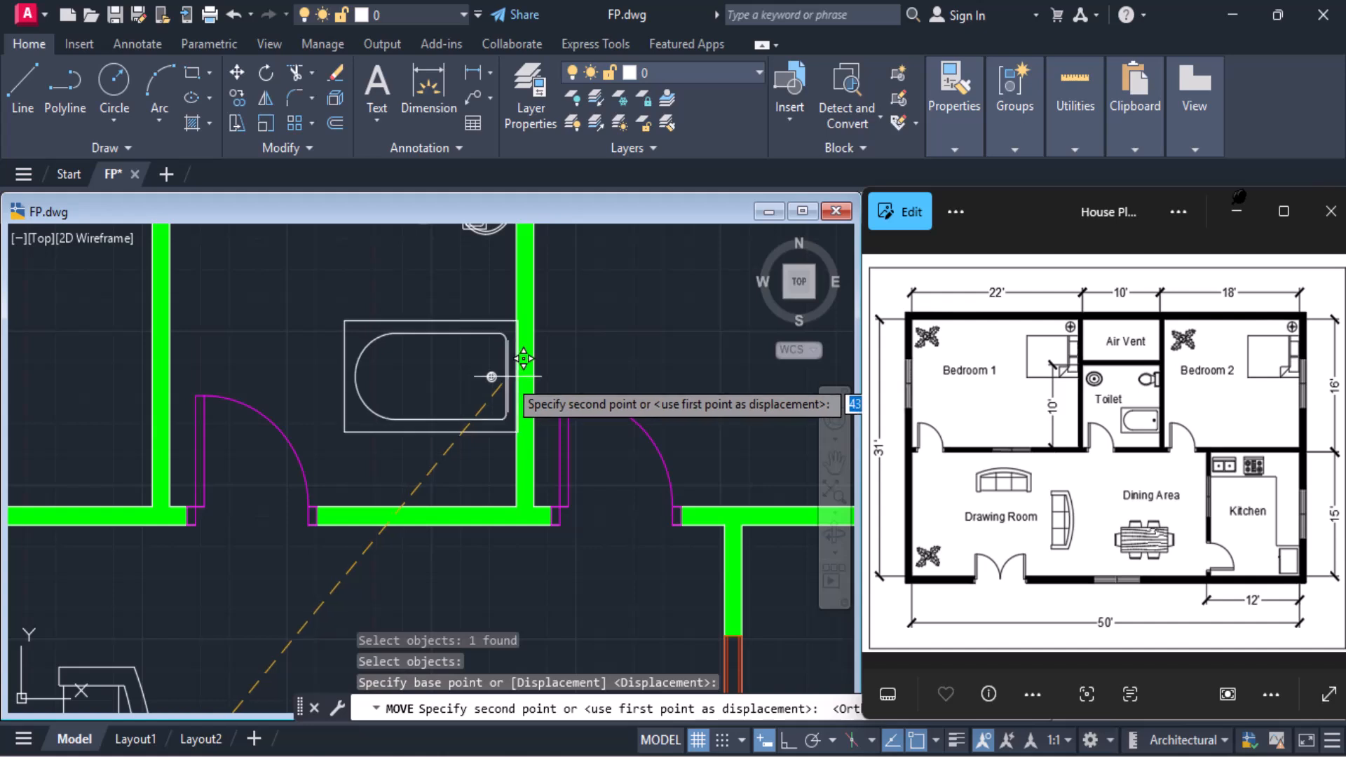
# Place the bathtub flush against the Toilet room's right wall, slightly above its lower wall
pyautogui.click(505, 376)
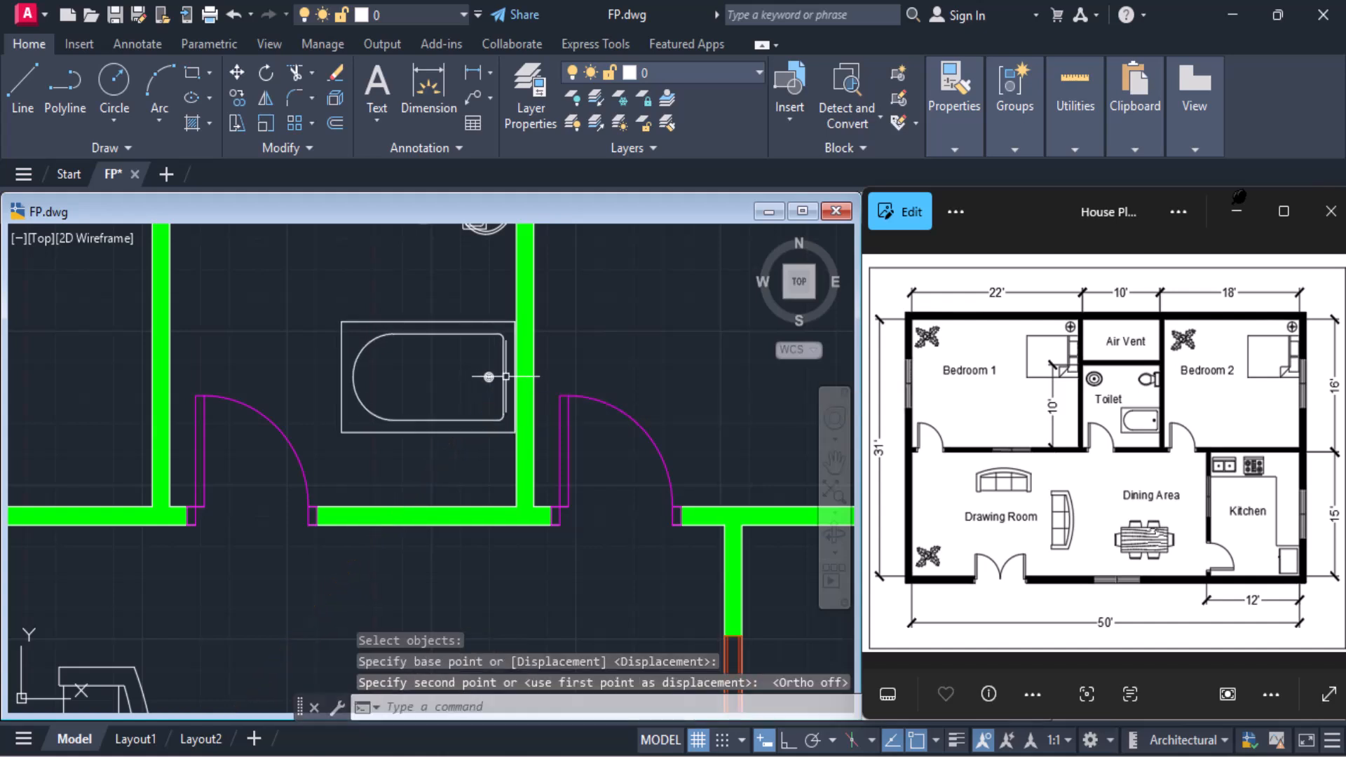
pyautogui.scroll(-2, 505, 377)
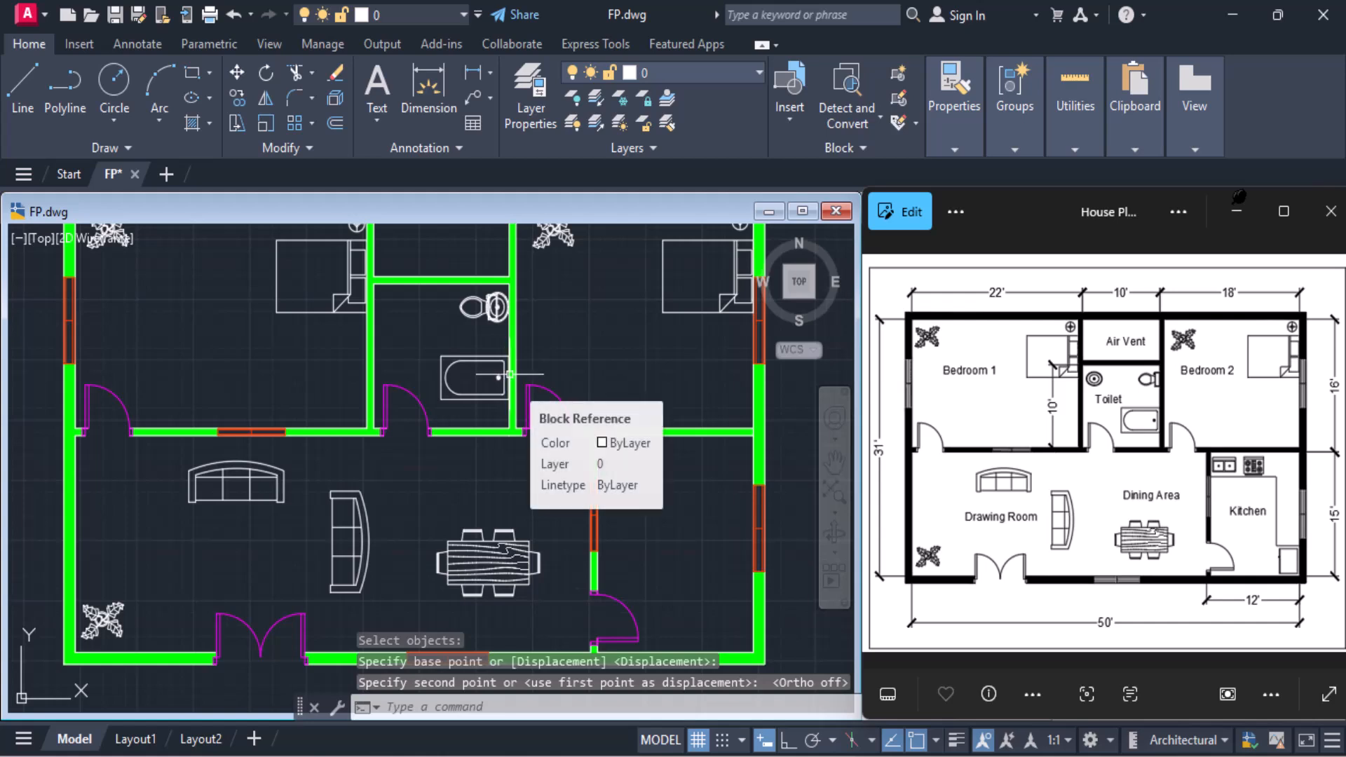
pyautogui.scroll(-2, 509, 375)
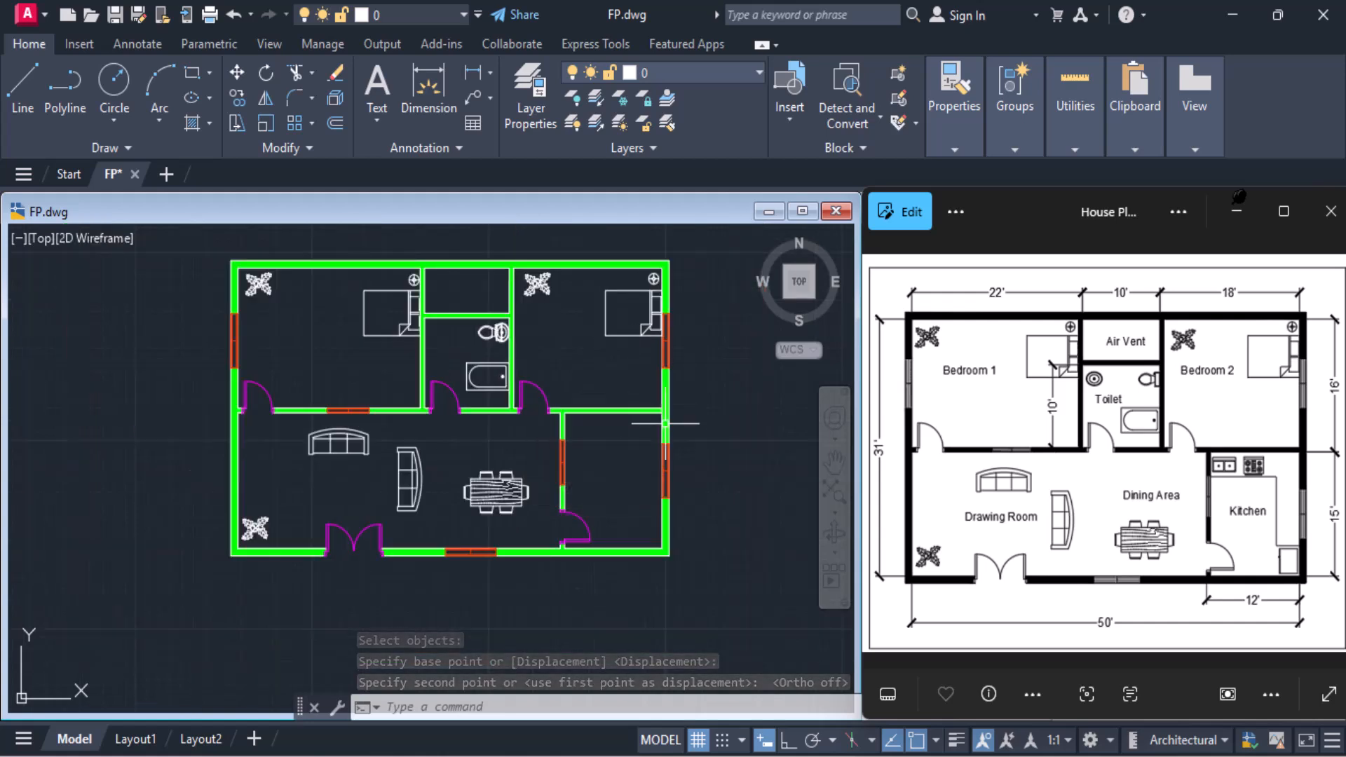
pyautogui.scroll(-3, 92, 491)
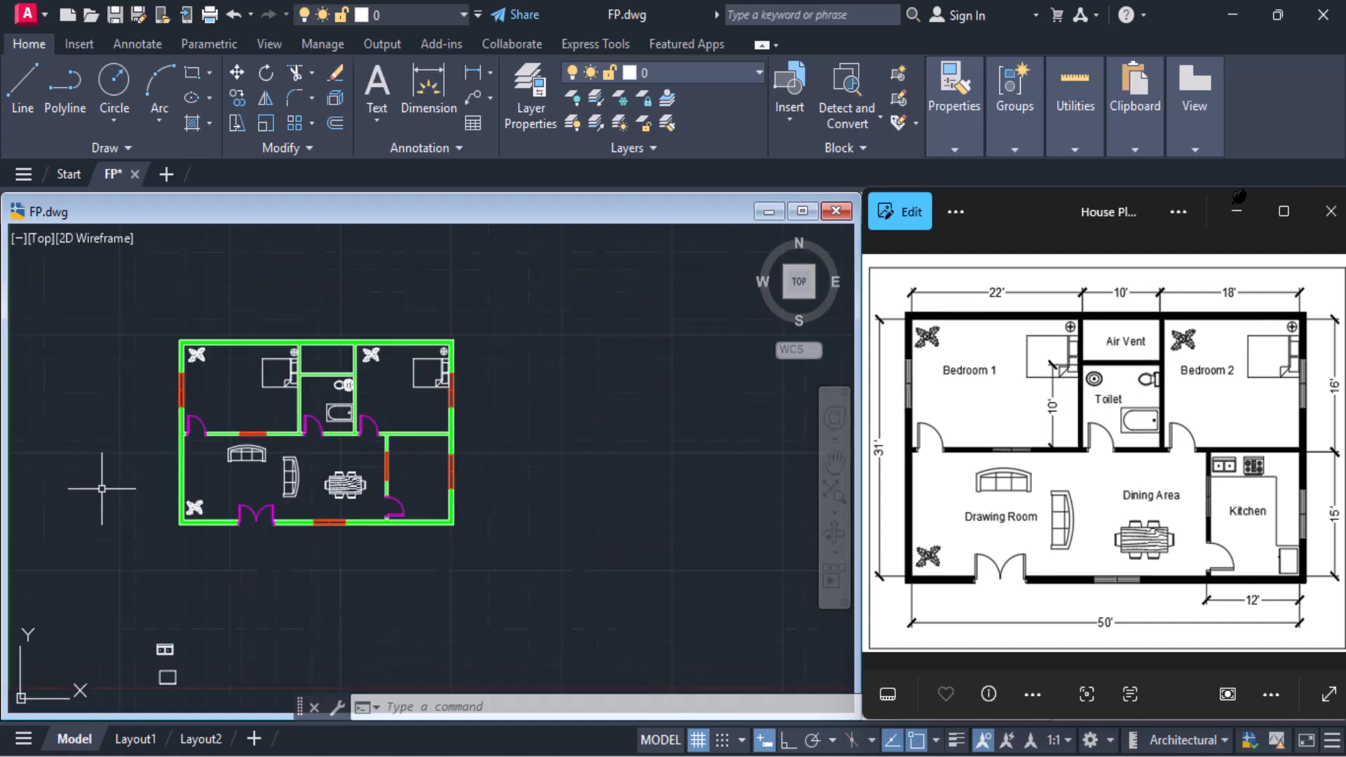
# Open DesignCenter with the ADCENTER command over the empty area below the plan
pyautogui.scroll(5, 136, 630)
pyautogui.scroll(-4, 118, 495)
pyautogui.scroll(2, 120, 495)
pyautogui.scroll(-2, 120, 495)
pyautogui.moveTo(125, 497); pyautogui.dragTo(382, 648, button='middle')
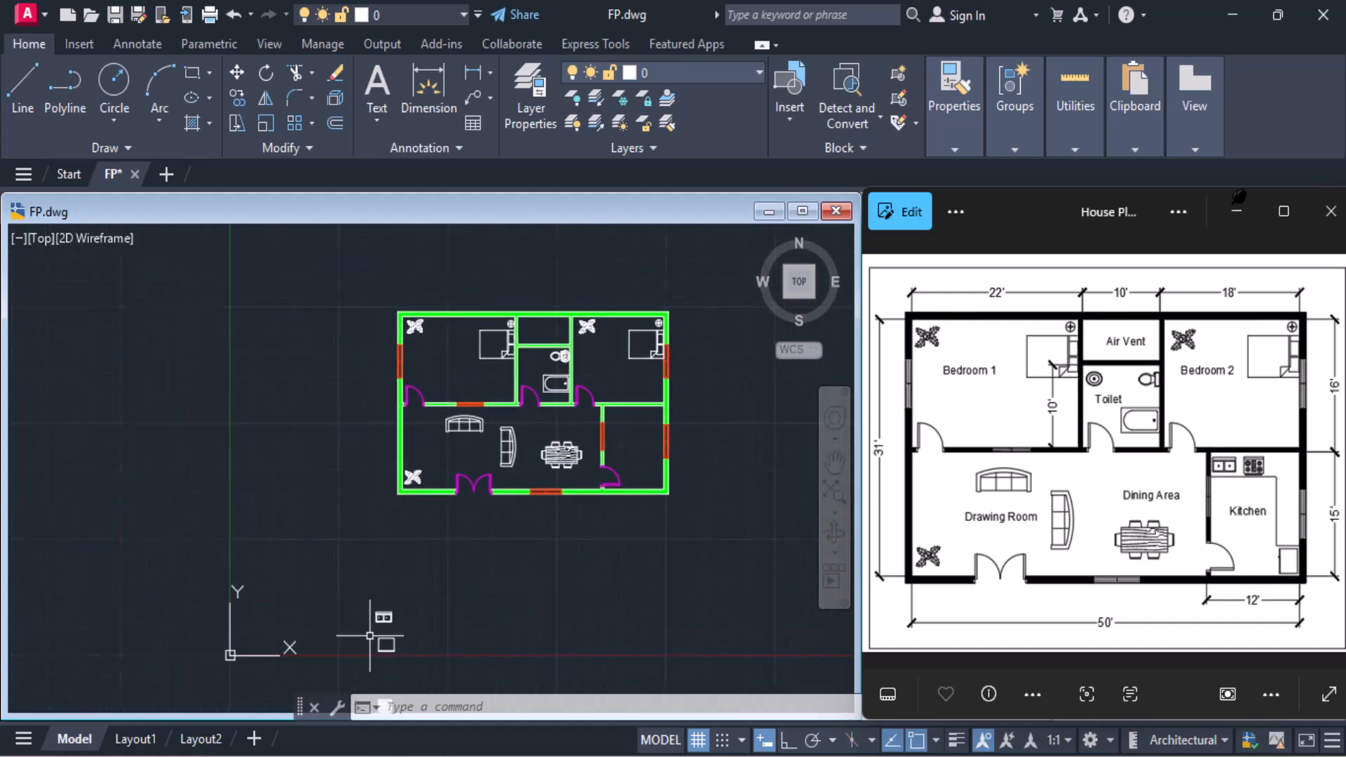
pyautogui.scroll(-2, 379, 537)
pyautogui.scroll(2, 379, 538)
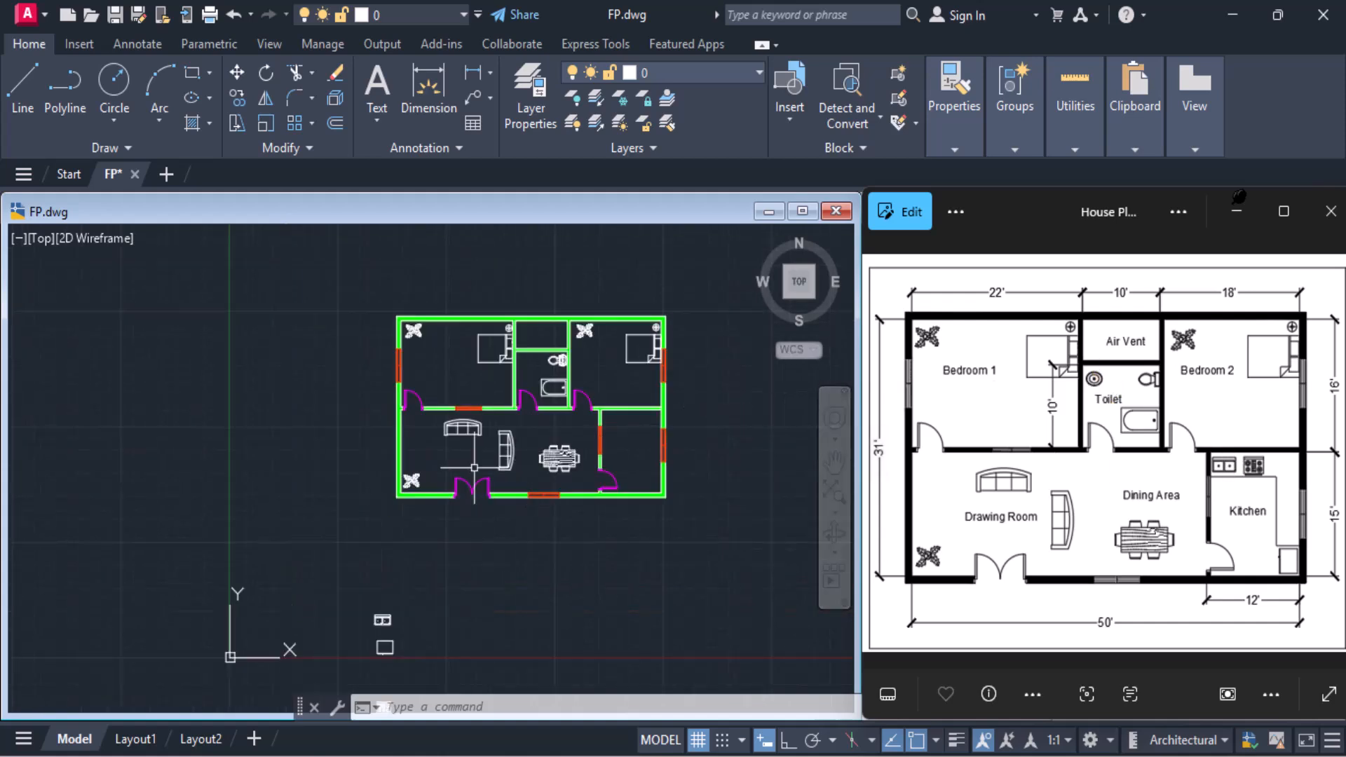
pyautogui.moveTo(424, 555); pyautogui.dragTo(359, 448, button='middle')
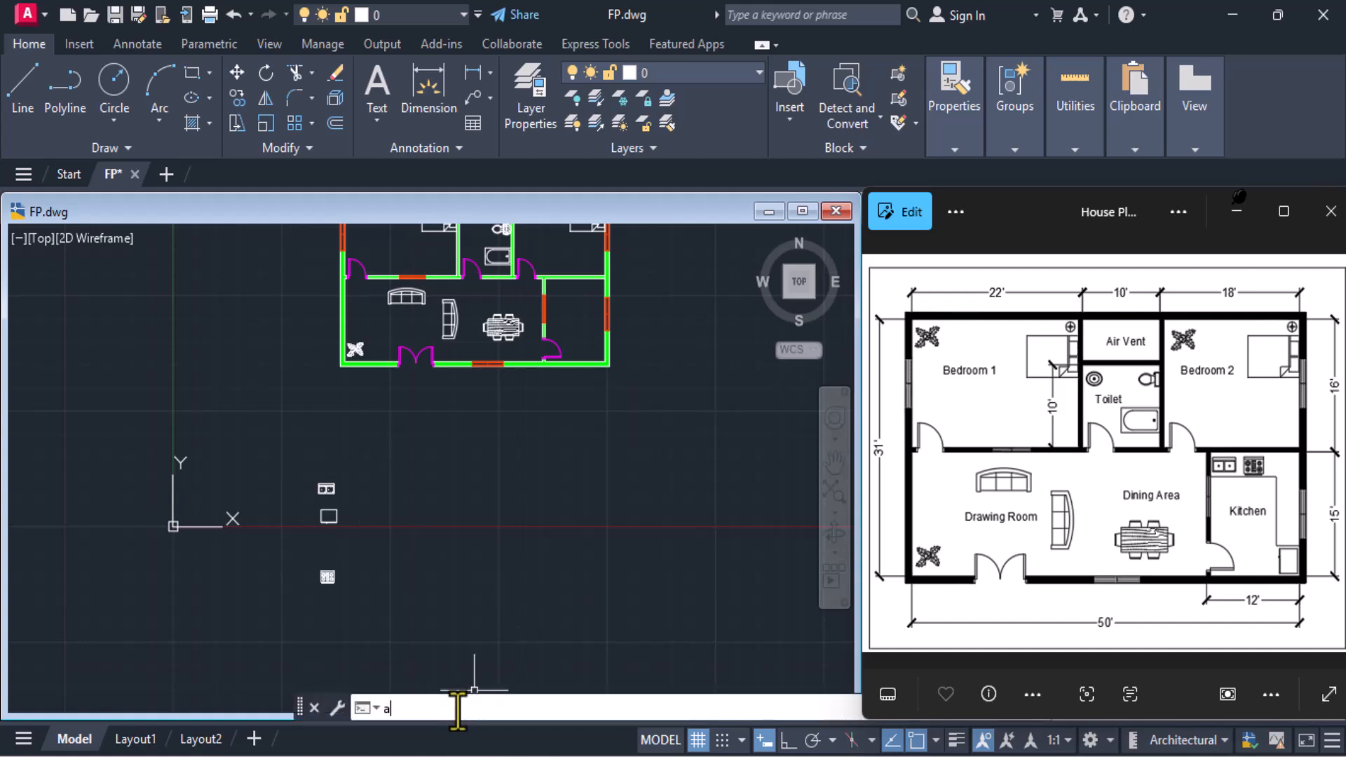
pyautogui.write('n')
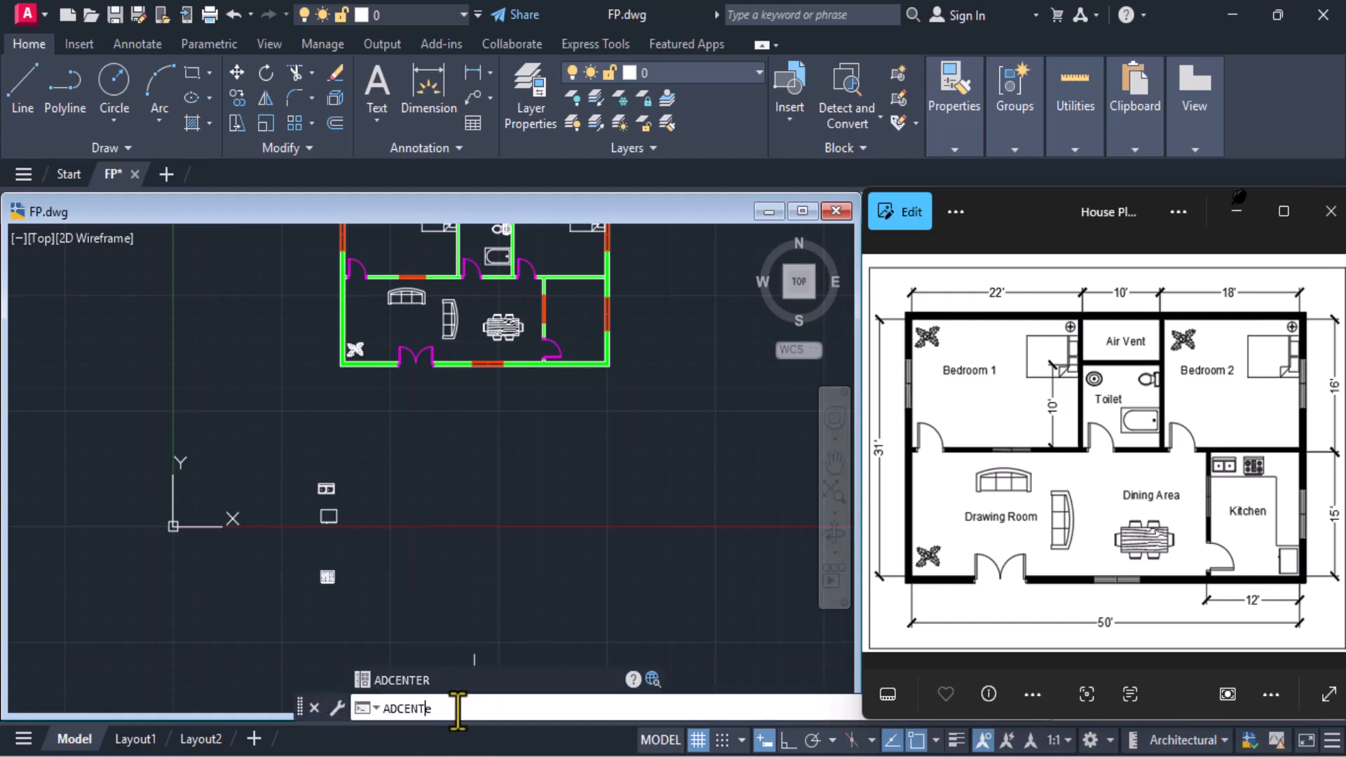
pyautogui.press('Return')
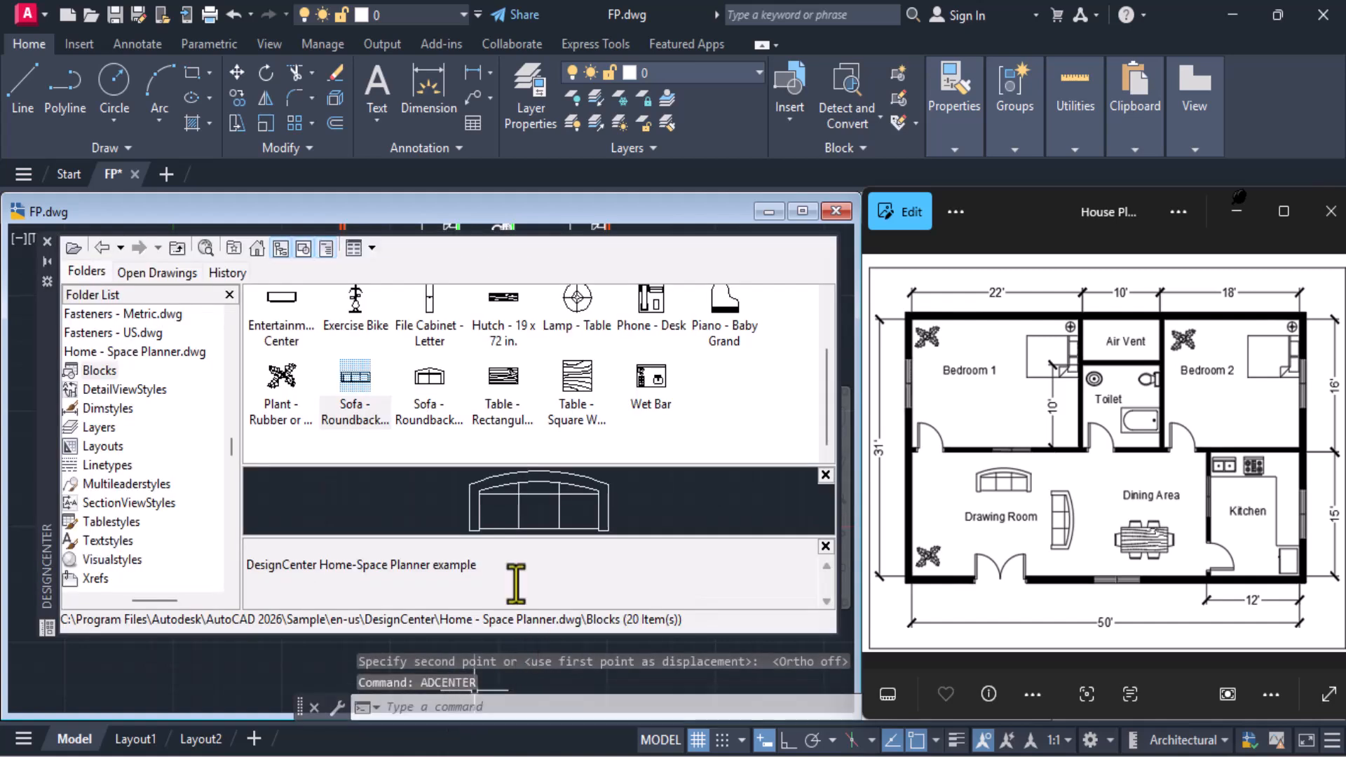
# Browse from the Home - Space Planner blocks to the Blocks of House Designer.dwg in the en-us DesignCenter sample folder
pyautogui.click(706, 401)
pyautogui.scroll(1, 707, 401)
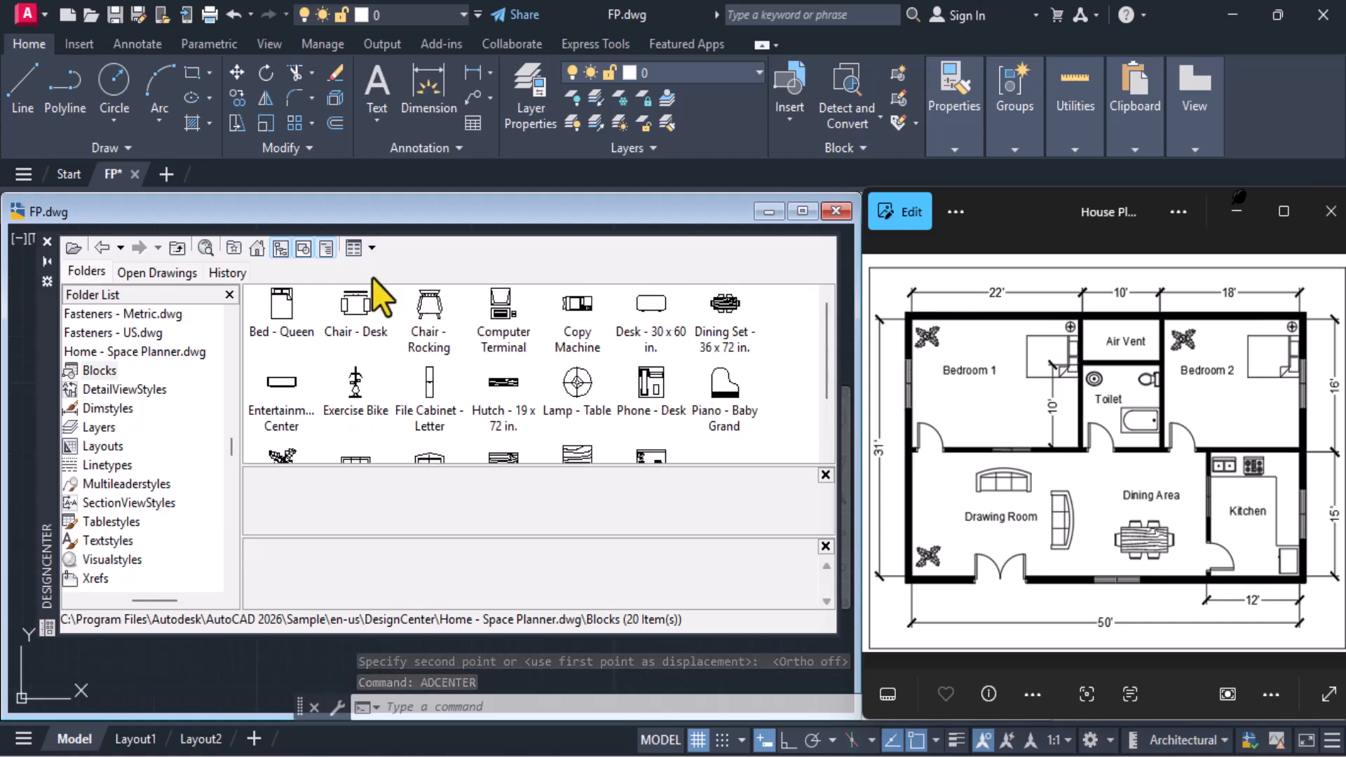
pyautogui.click(259, 250)
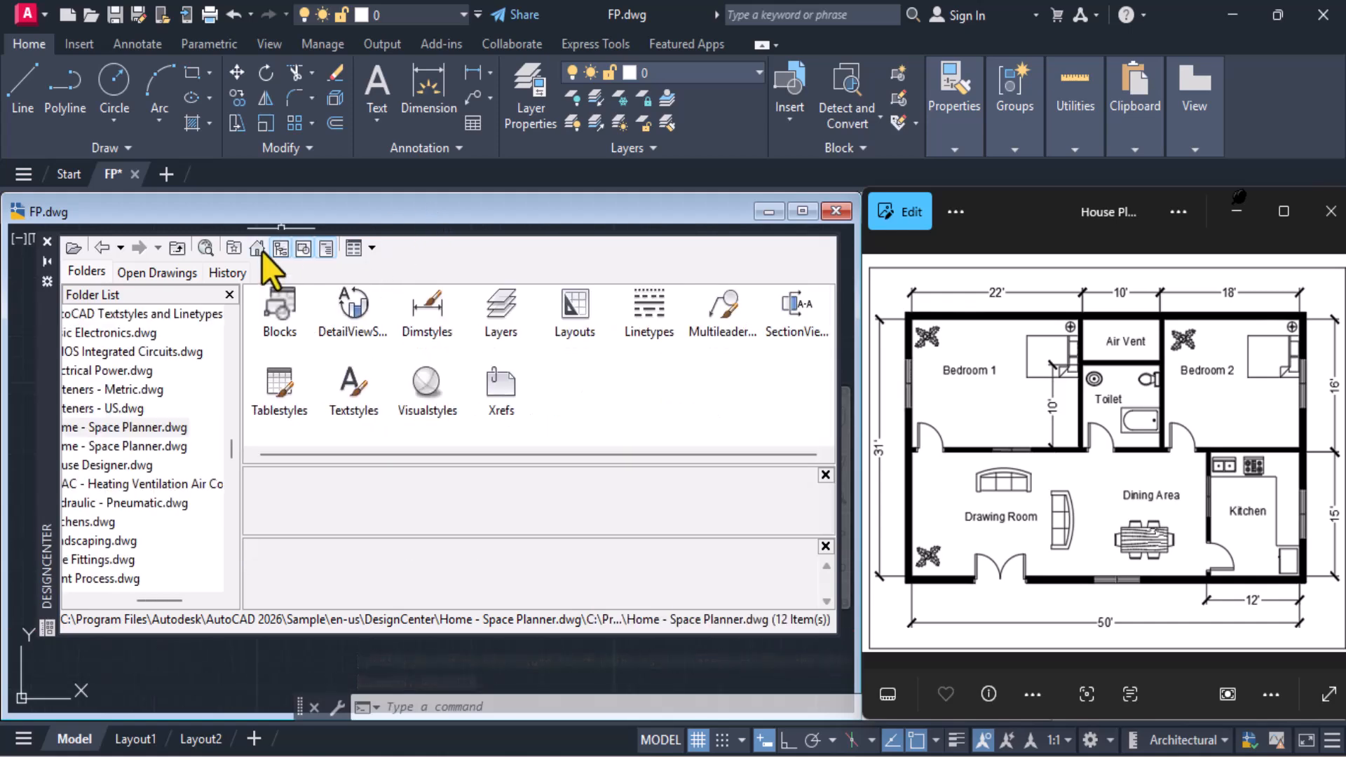
pyautogui.doubleClick(431, 314)
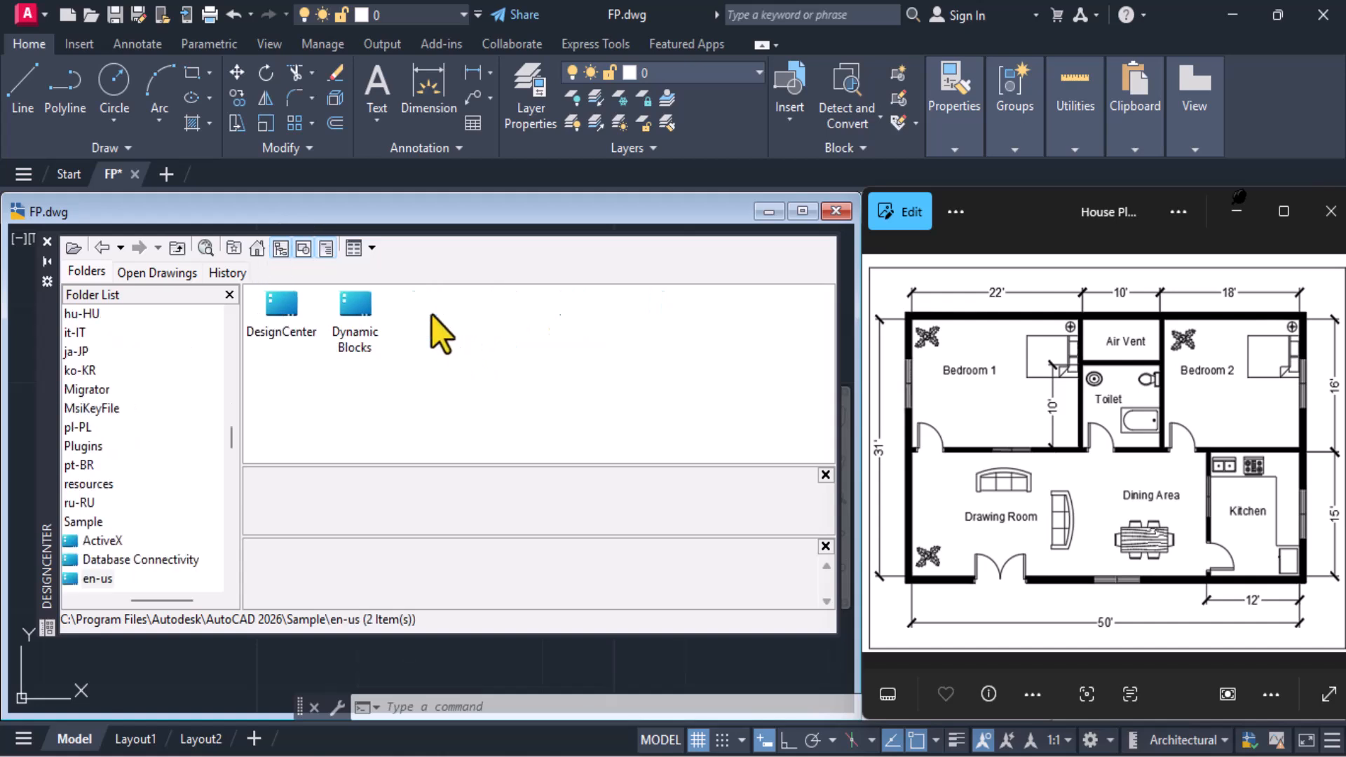
pyautogui.doubleClick(287, 309)
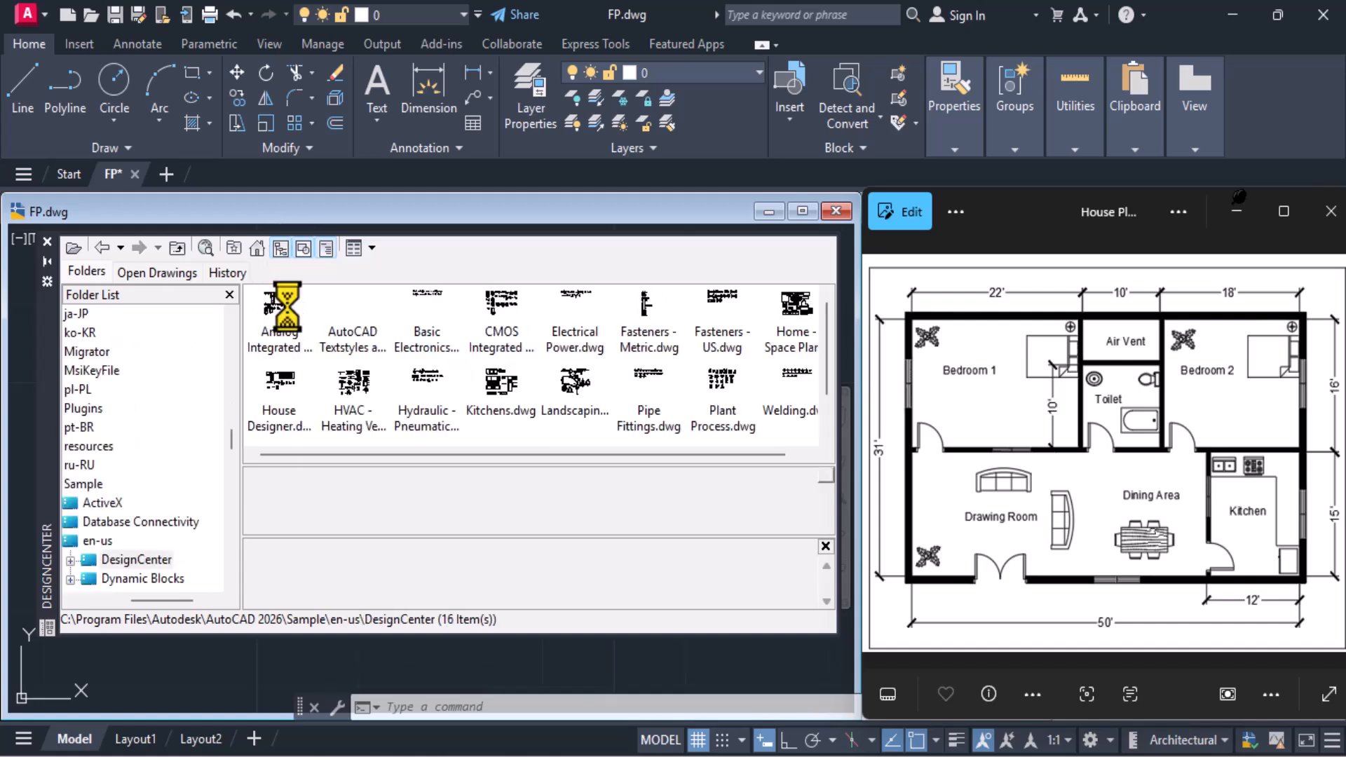
pyautogui.doubleClick(288, 403)
pyautogui.doubleClick(280, 330)
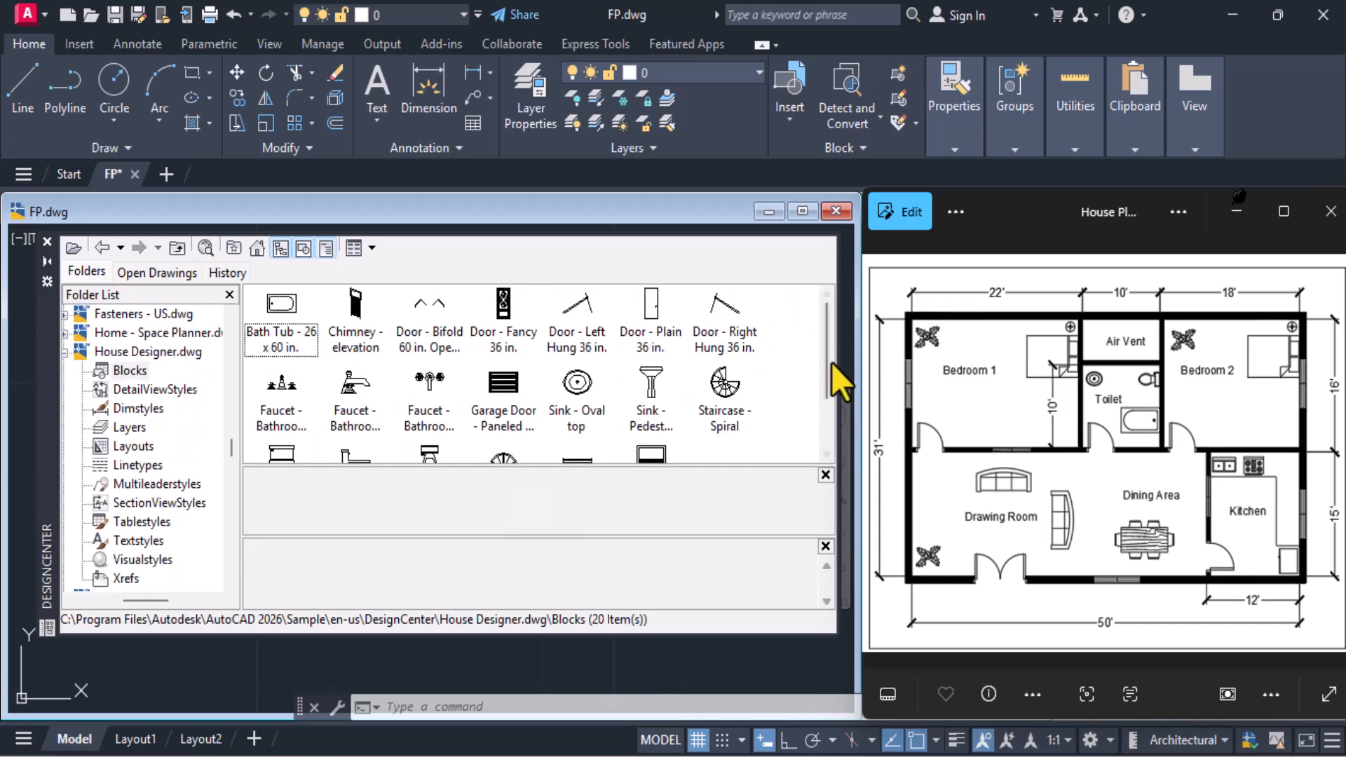
# Insert the Sink - Oval top block in the empty area below the plan and close DesignCenter
pyautogui.click(578, 384)
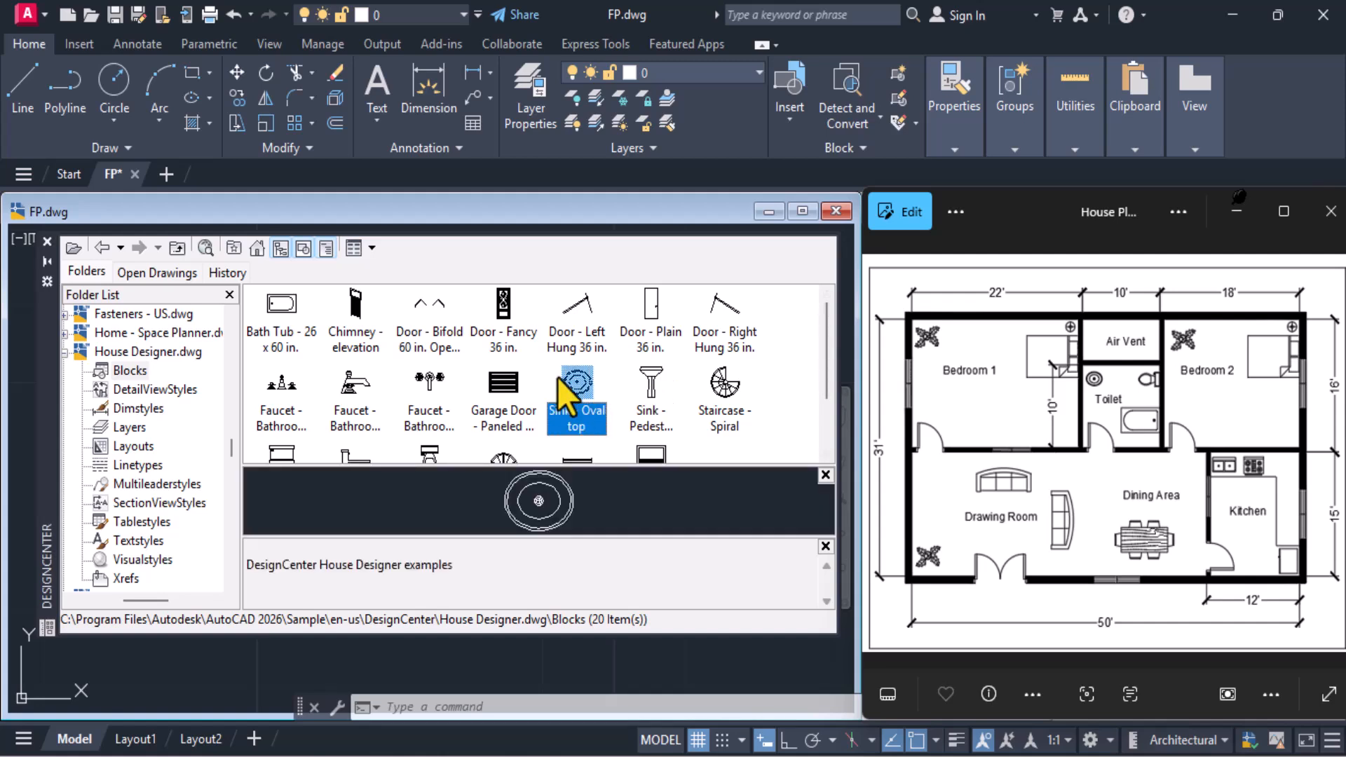
pyautogui.moveTo(565, 382)
pyautogui.mouseDown()
pyautogui.moveTo(246, 677)
pyautogui.moveTo(217, 694)
pyautogui.moveTo(212, 666)
pyautogui.mouseUp()
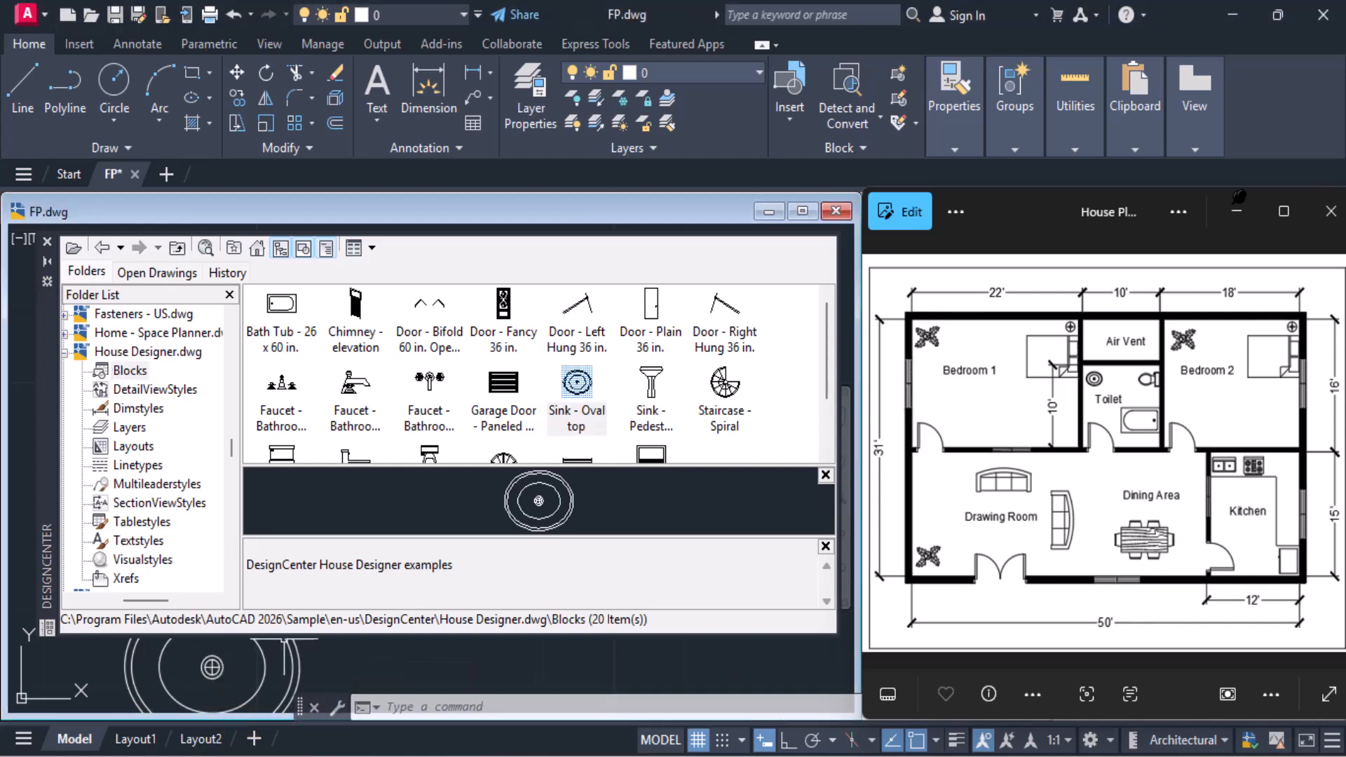
pyautogui.click(47, 241)
pyautogui.scroll(-5, 332, 455)
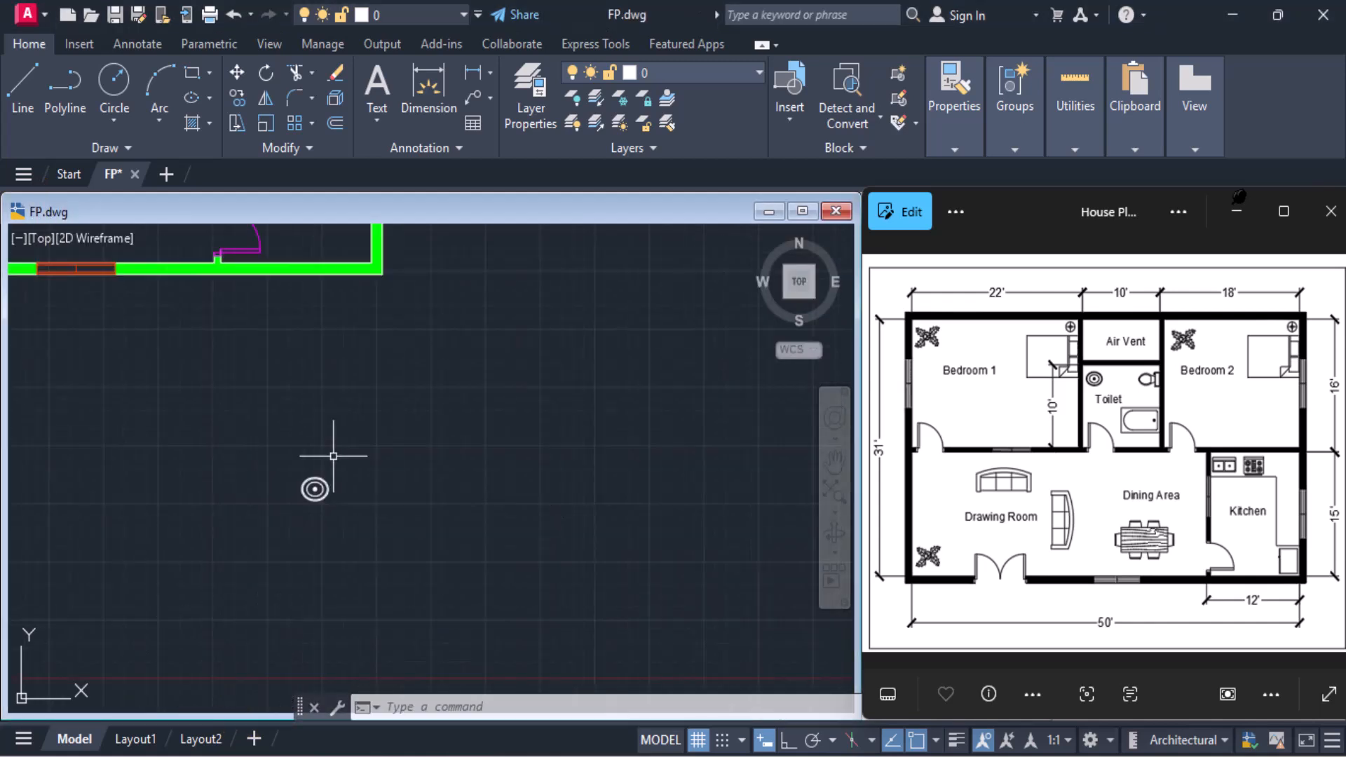
# Move the oval sink by its centre from below the plan into the Toilet room's upper-left corner, just below the Air Vent
pyautogui.moveTo(333, 455); pyautogui.dragTo(653, 568, button='middle')
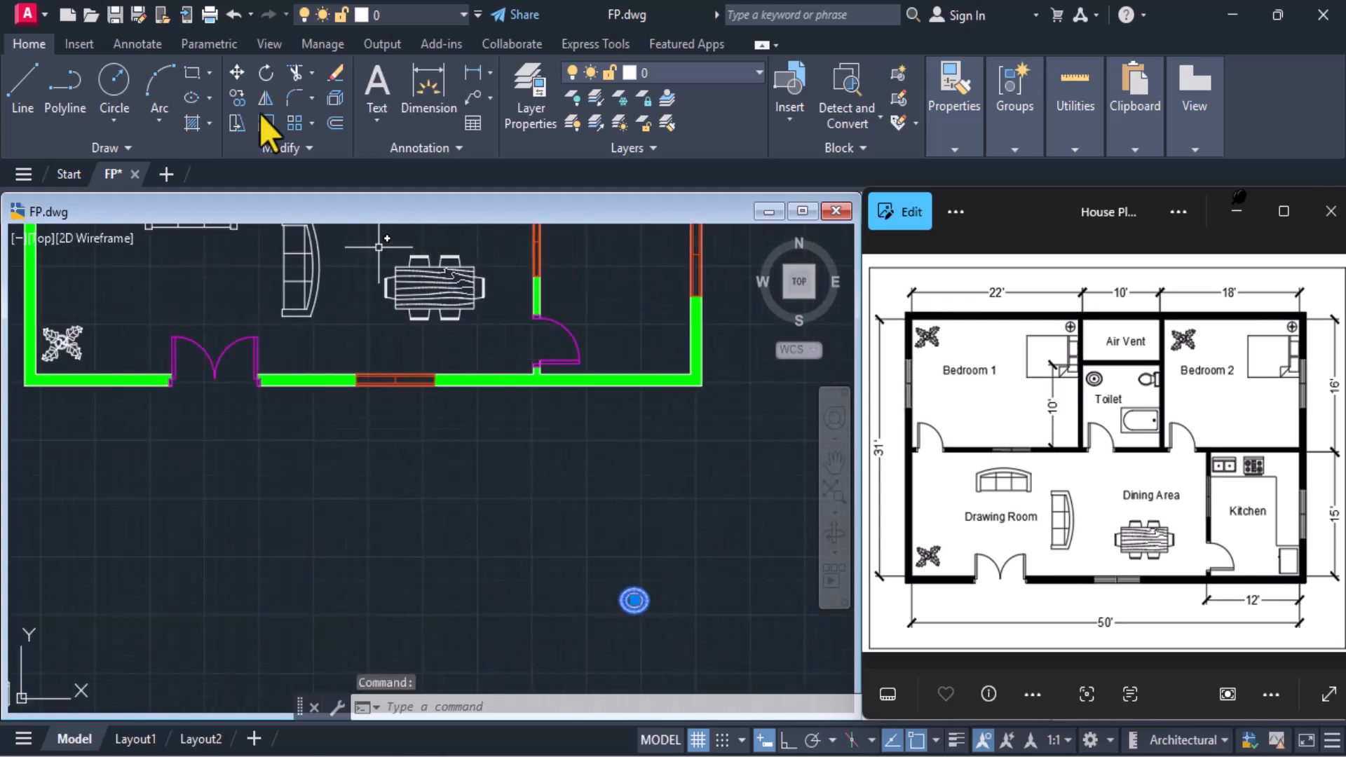
pyautogui.click(237, 71)
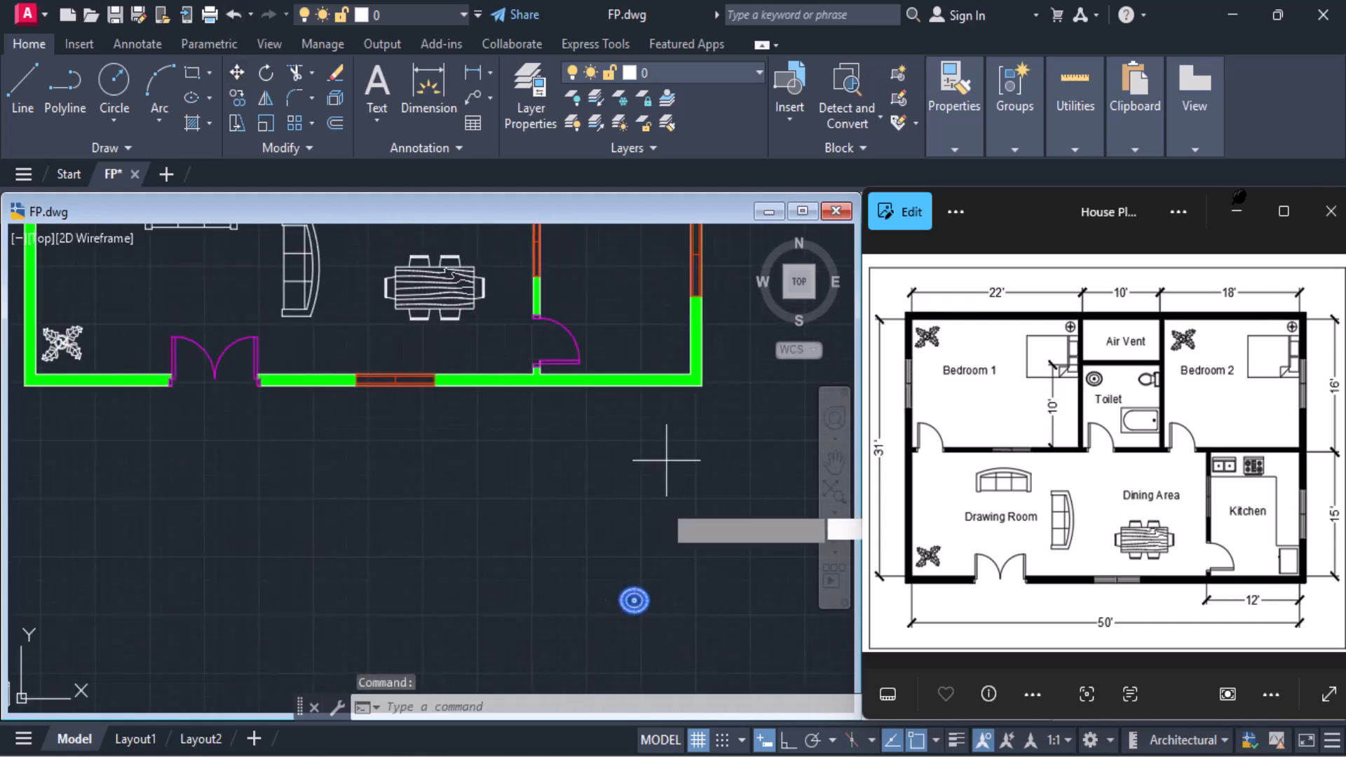
pyautogui.click(634, 600)
pyautogui.scroll(-4, 461, 329)
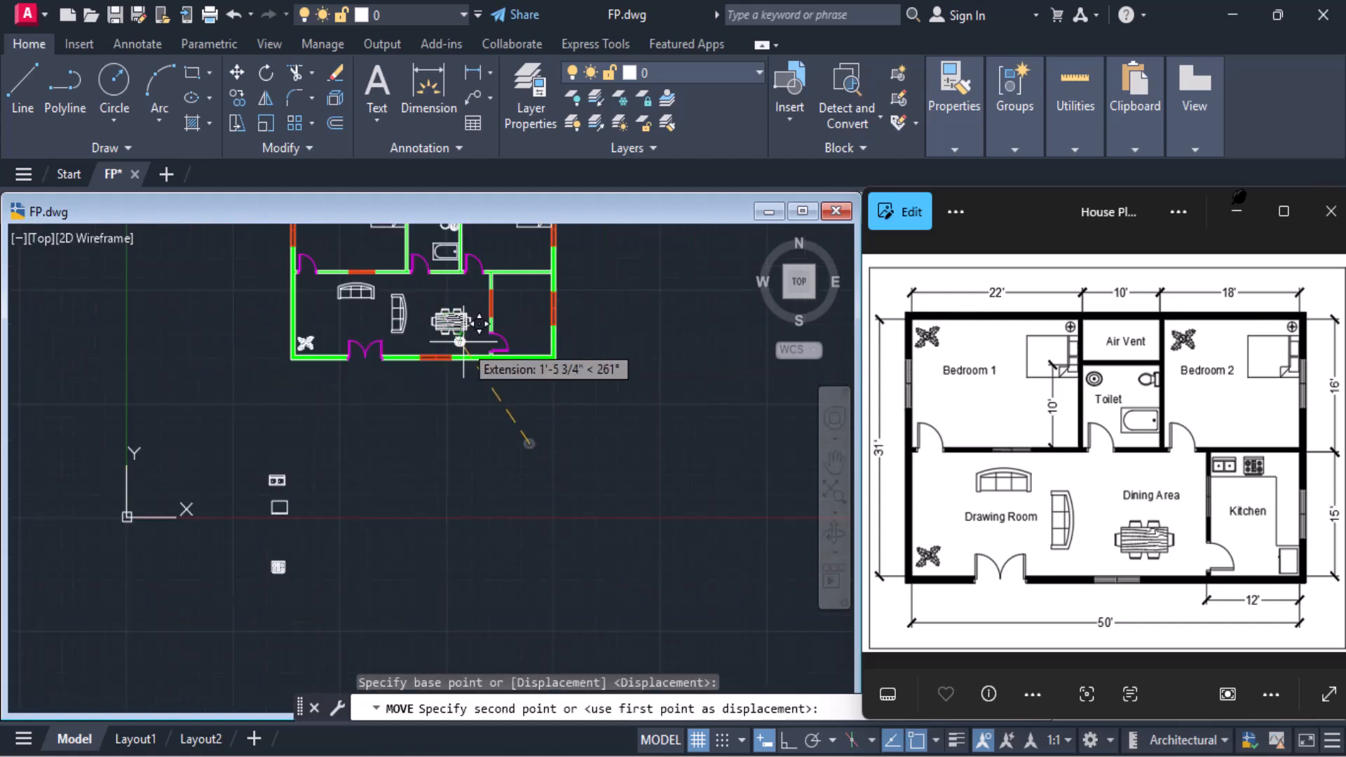
pyautogui.moveTo(457, 322); pyautogui.dragTo(471, 506, button='middle')
pyautogui.scroll(8, 455, 390)
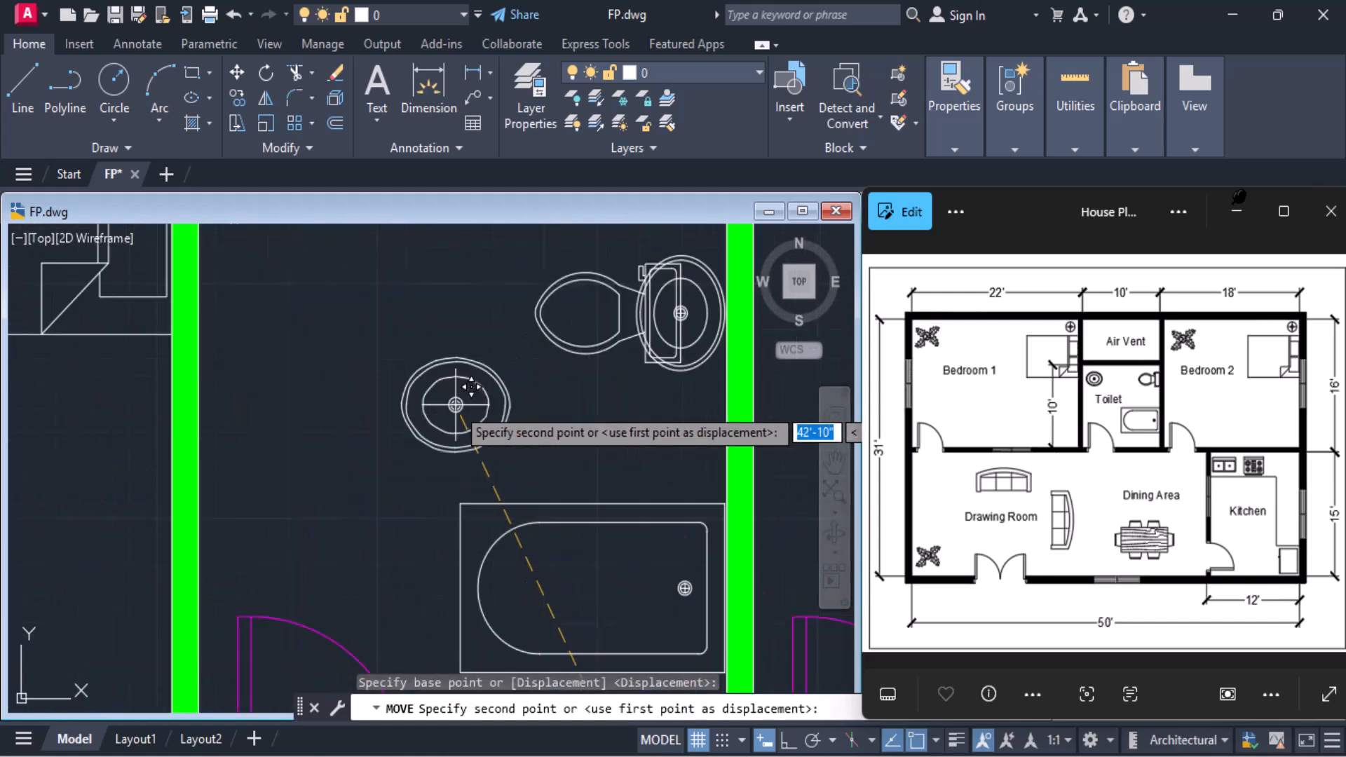
pyautogui.moveTo(357, 318)
pyautogui.mouseDown(button='middle')
pyautogui.moveTo(366, 460)
pyautogui.moveTo(381, 411)
pyautogui.mouseUp(button='middle')
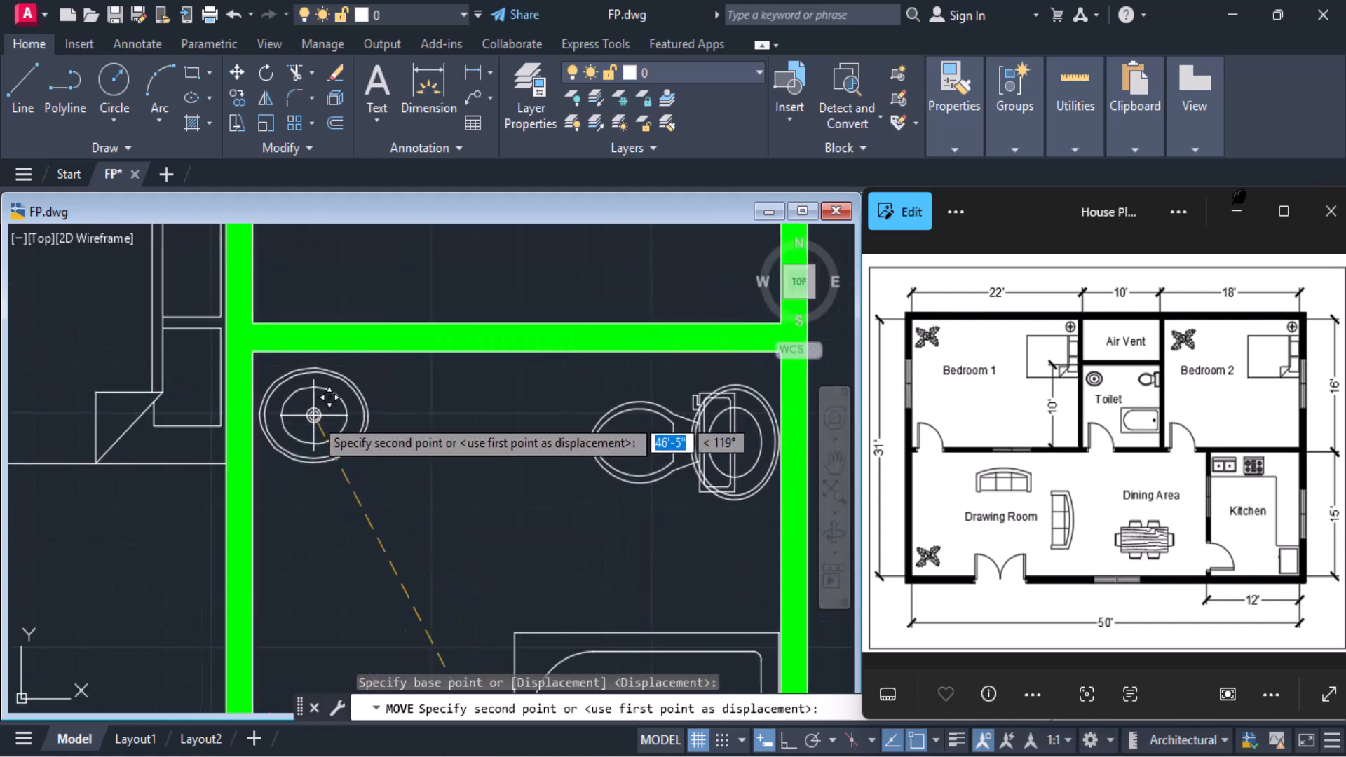
pyautogui.click(313, 416)
pyautogui.scroll(-6, 313, 415)
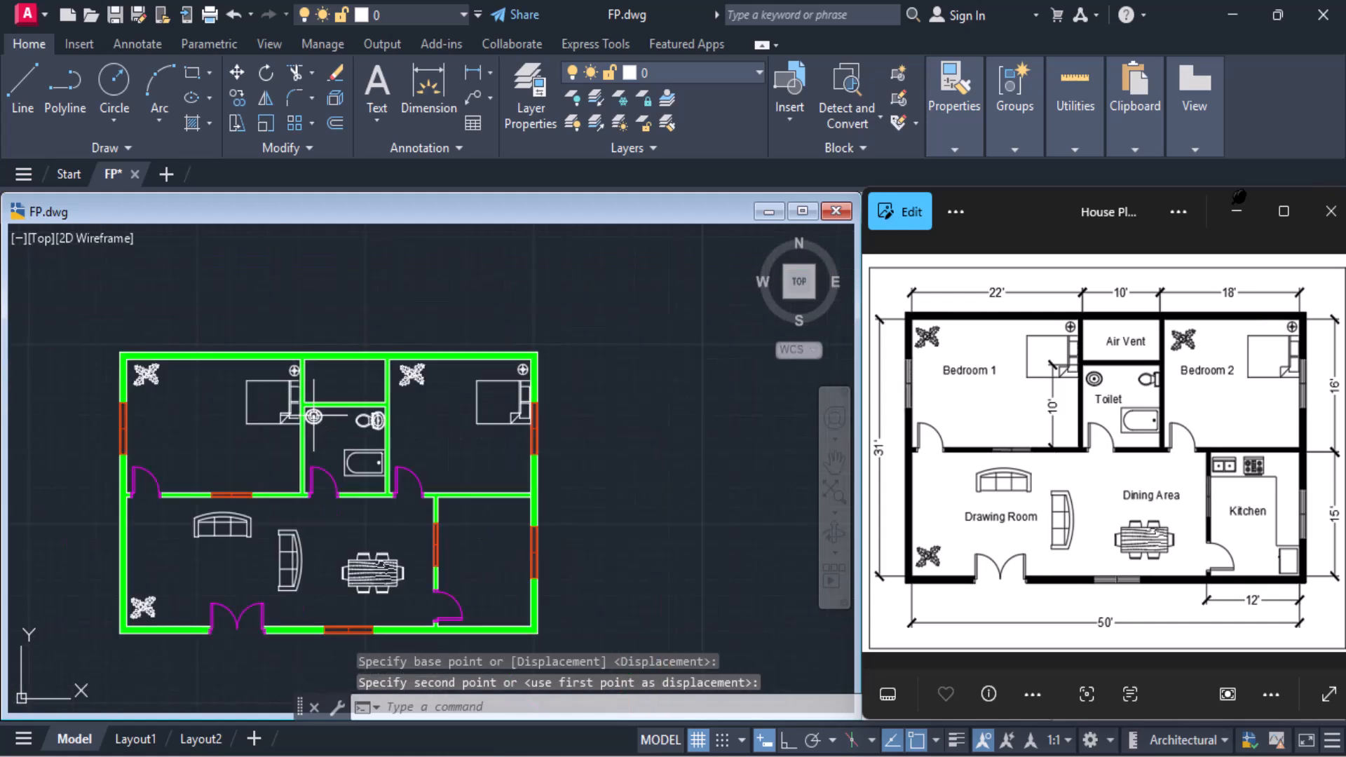
pyautogui.moveTo(314, 416); pyautogui.dragTo(307, 374, button='middle')
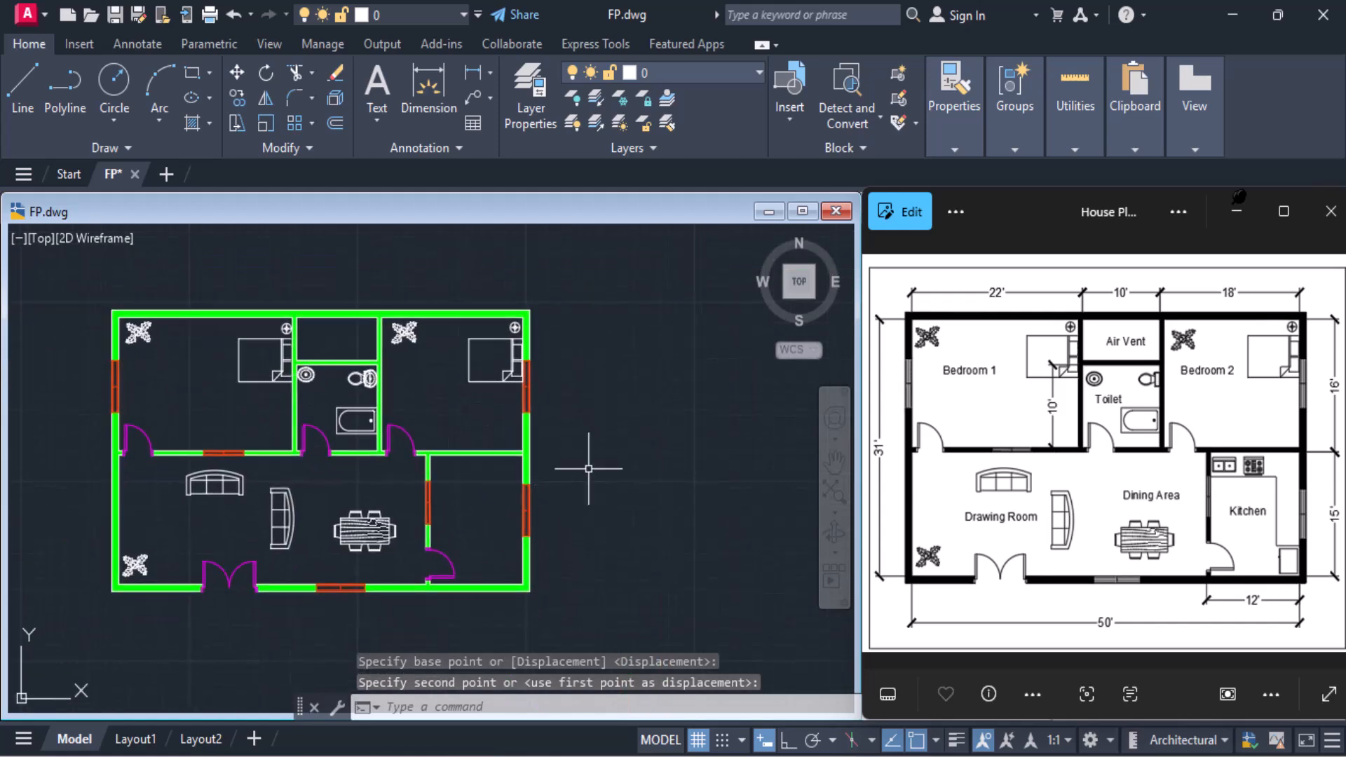
# With Endpoint snap enabled, draw a 3' line down the kitchen's left wall from its upper-left inner corner
pyautogui.scroll(2, 537, 504)
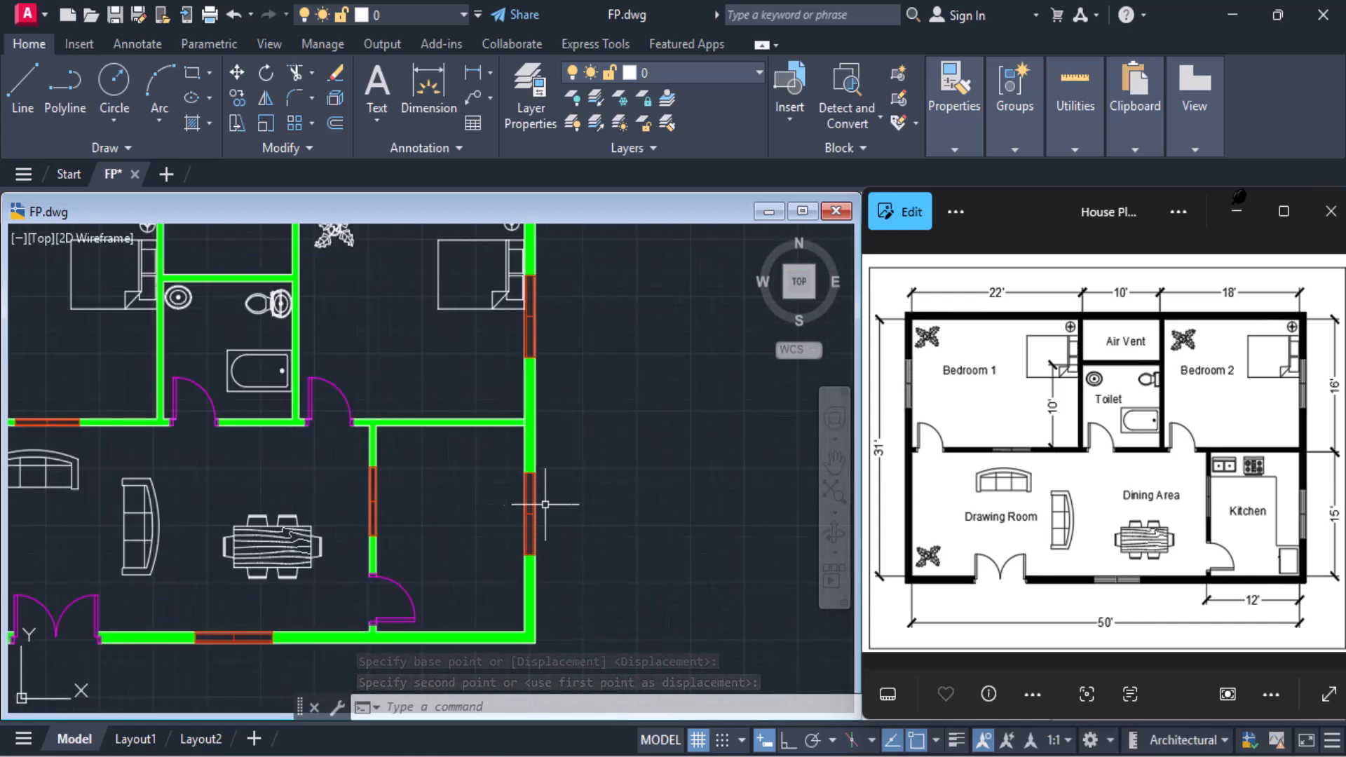
pyautogui.scroll(2, 449, 464)
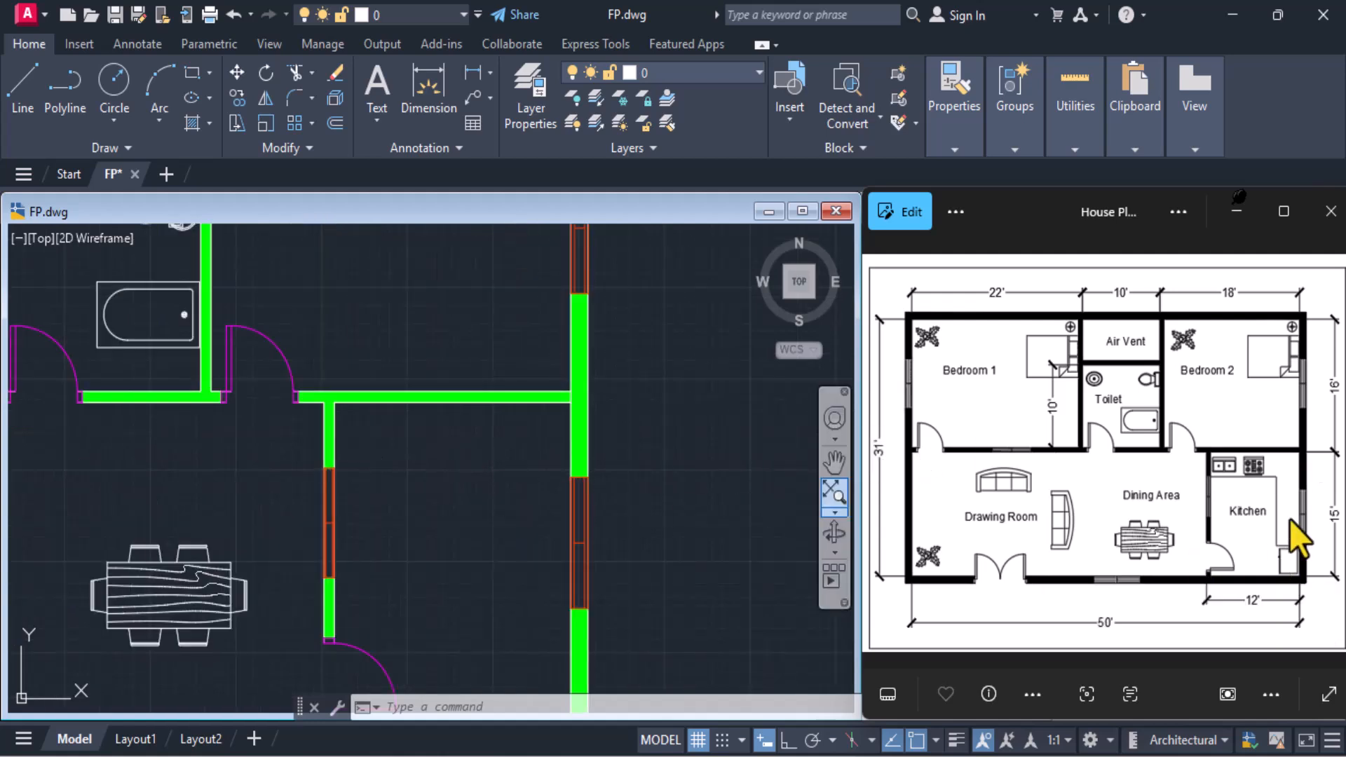
pyautogui.click(15, 104)
pyautogui.scroll(2, 360, 407)
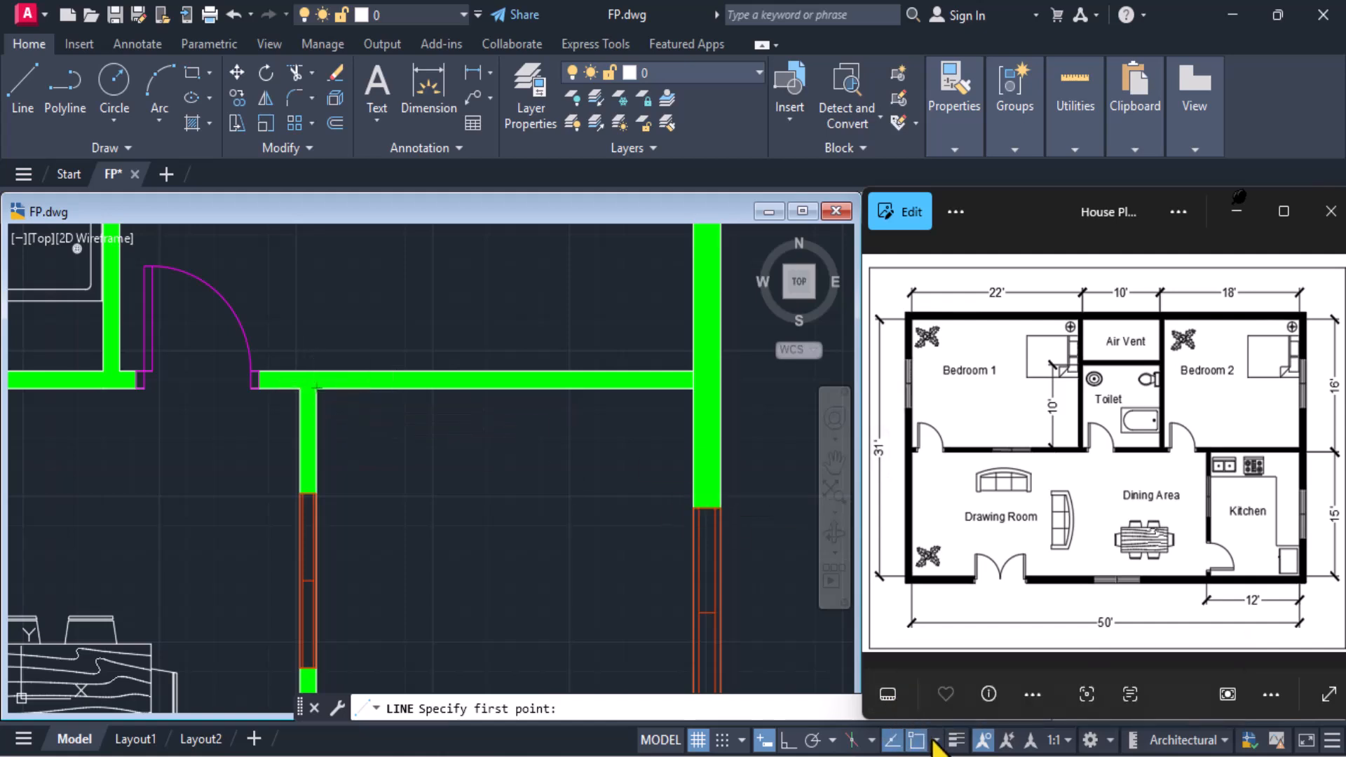
pyautogui.click(936, 740)
pyautogui.click(960, 353)
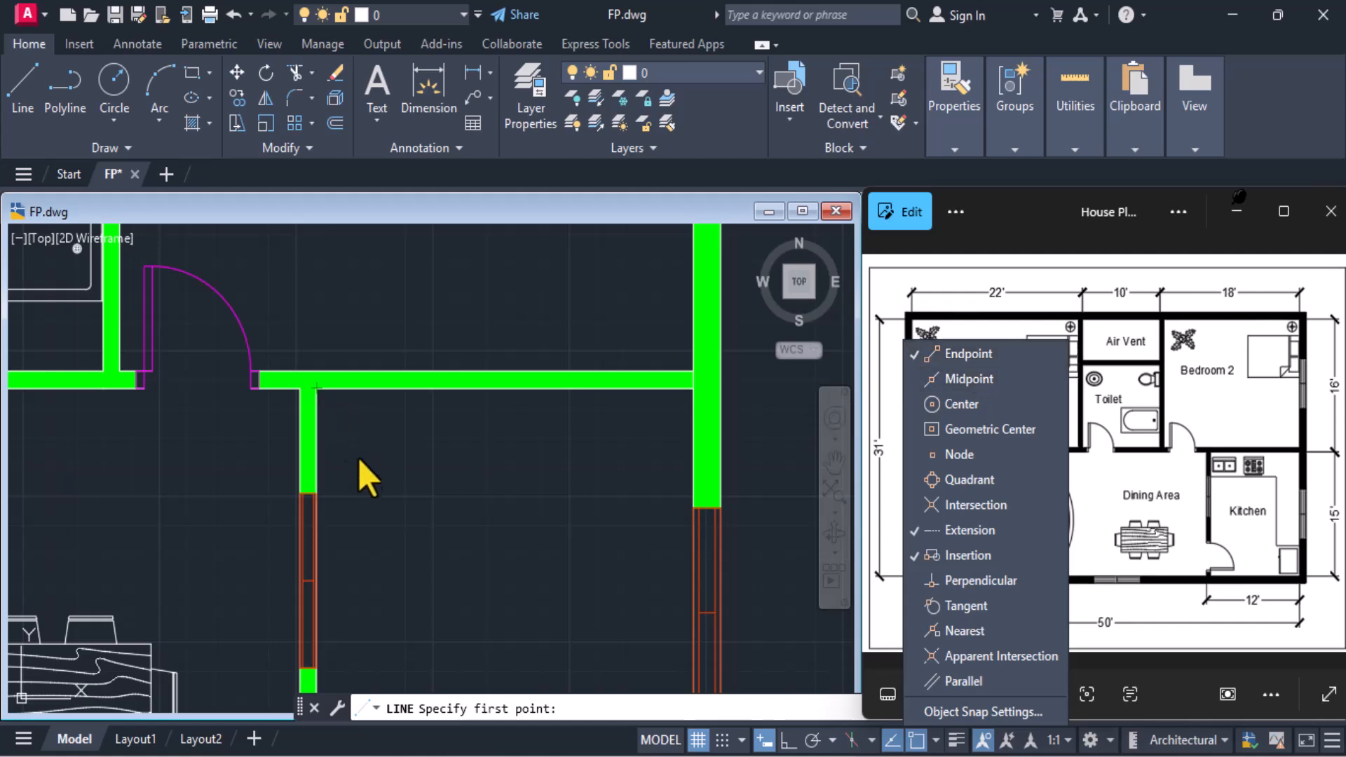
pyautogui.click(344, 423)
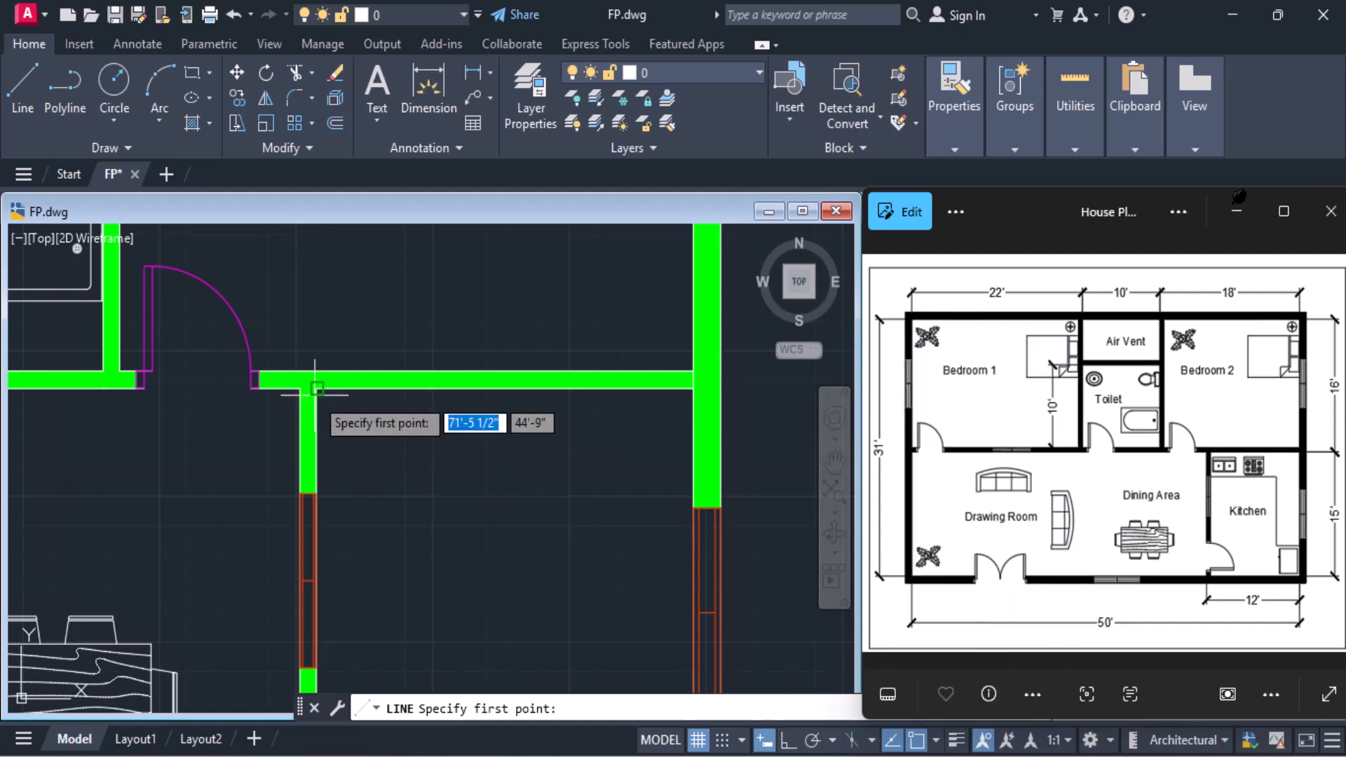
pyautogui.click(317, 386)
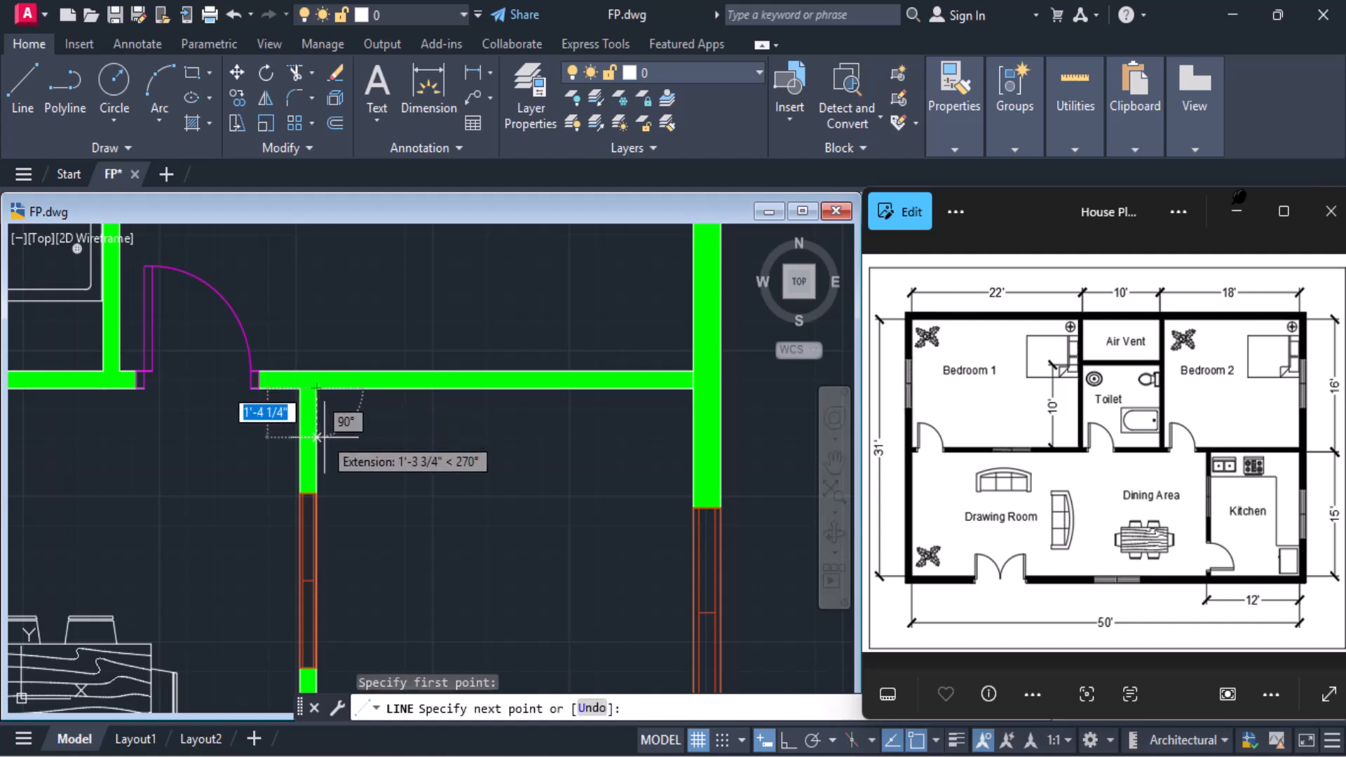
pyautogui.press('BackSpace')
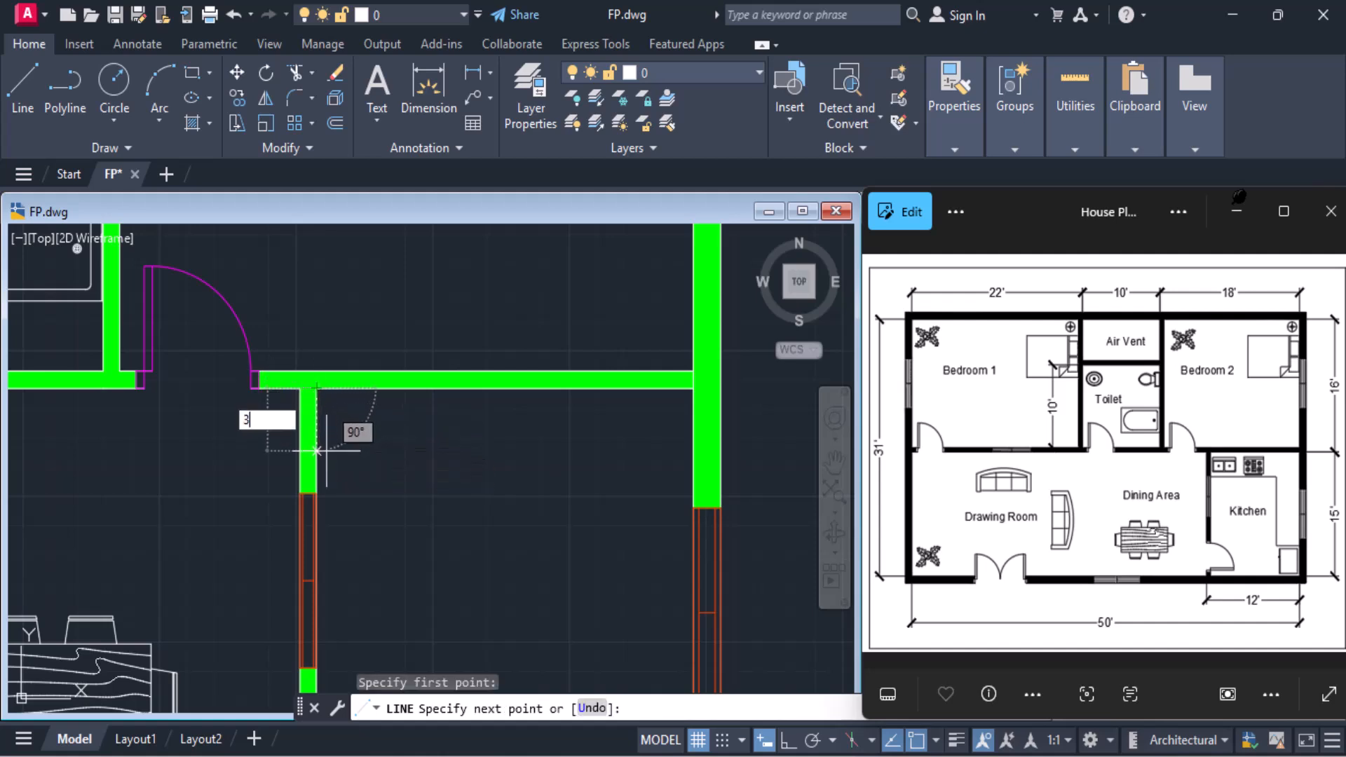
pyautogui.press('Return')
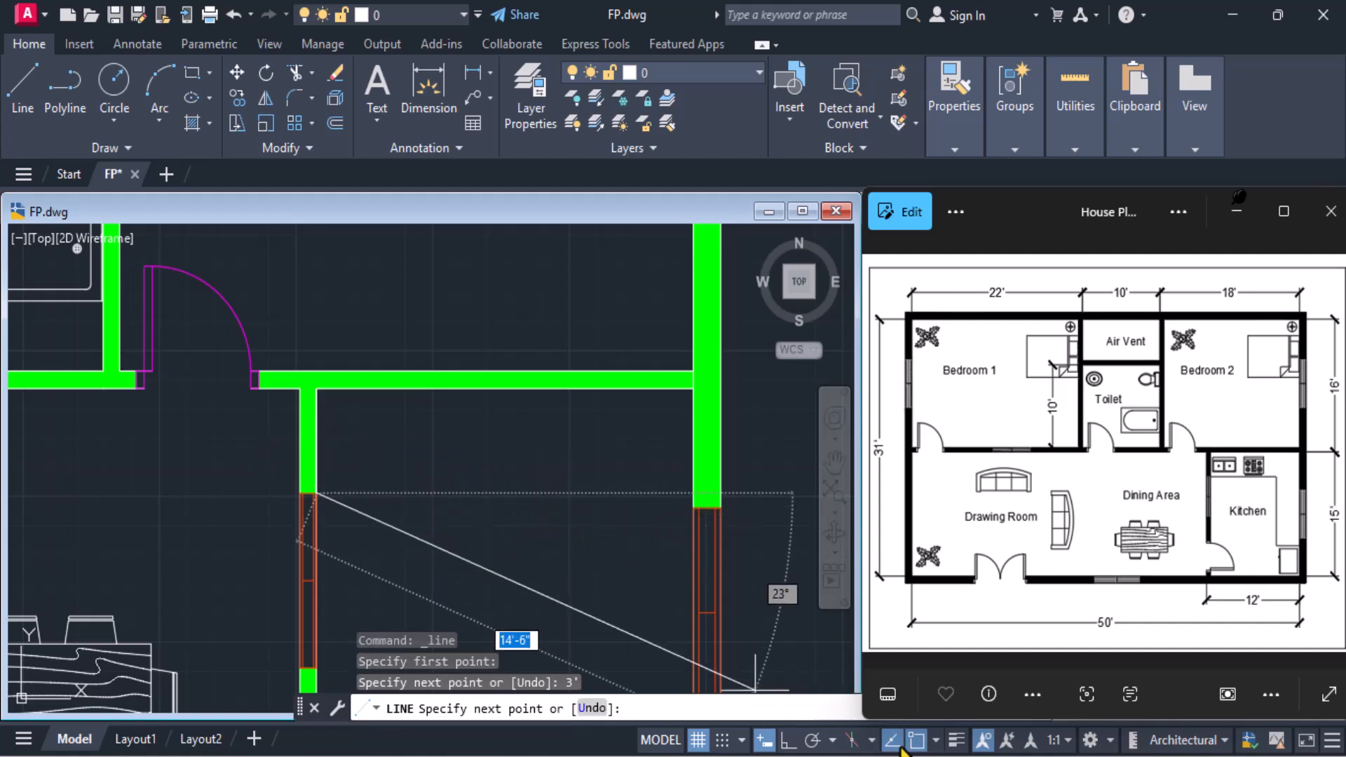
# Continue the counter line horizontally with Ortho on, ending perpendicular to the inner face of the kitchen's right wall
pyautogui.click(786, 744)
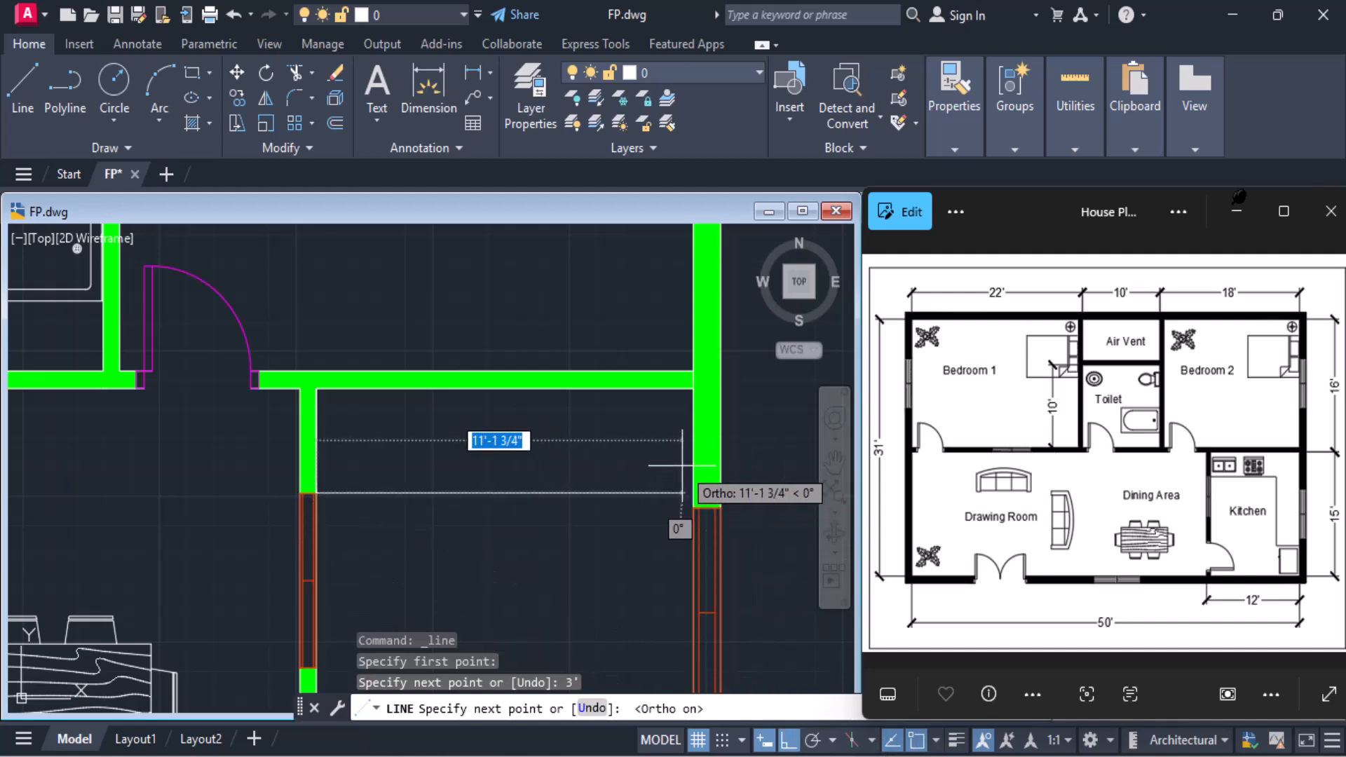
pyautogui.write('pe')
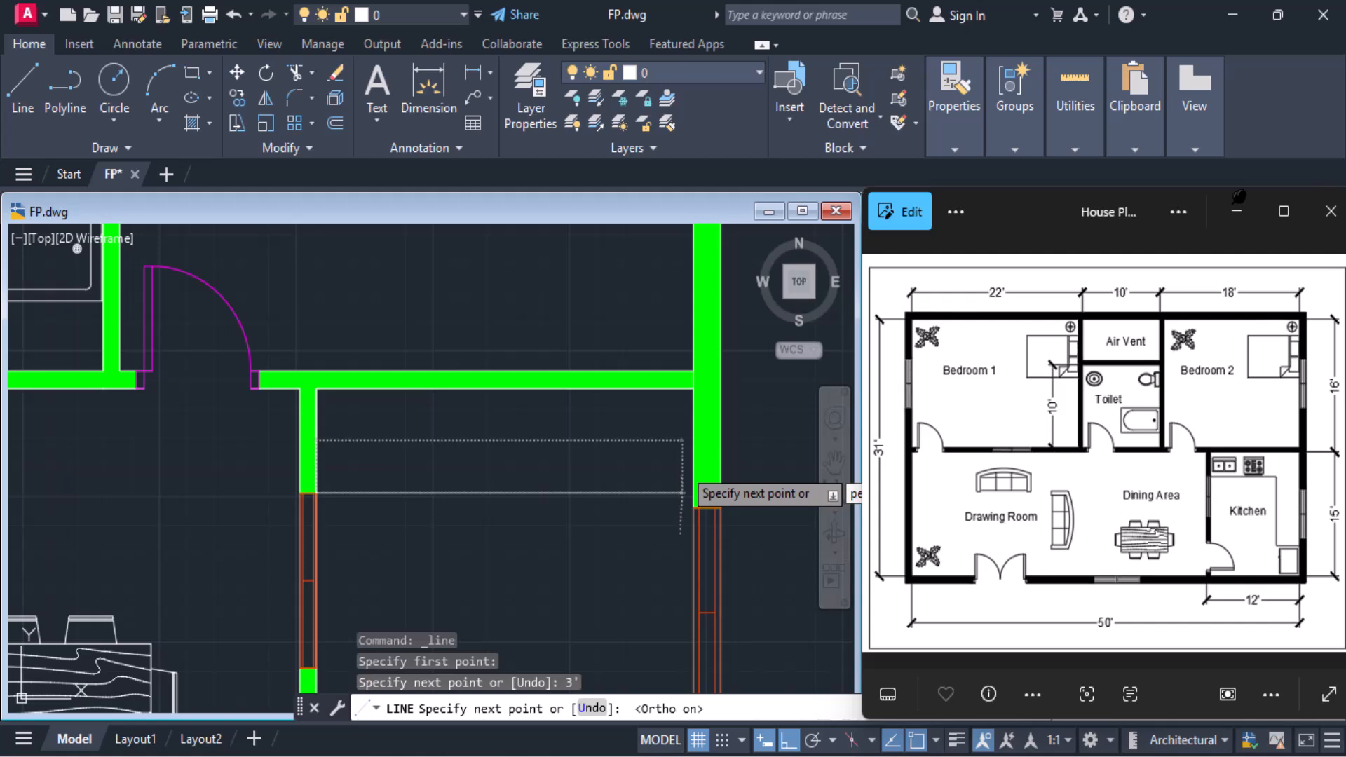
pyautogui.write('r')
pyautogui.press('Return')
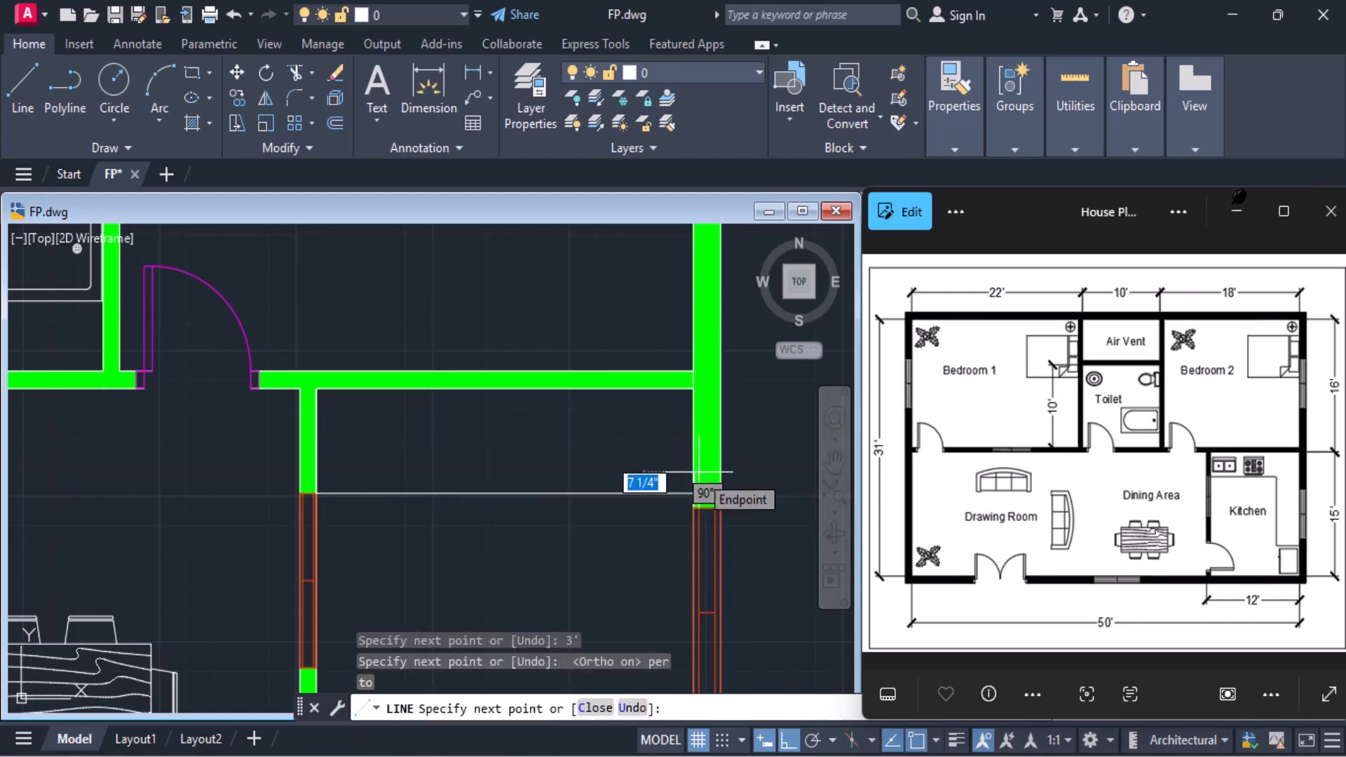
# End the horizontal counter line on the inner face of the kitchen's right wall and finish the line
pyautogui.click(697, 471)
pyautogui.press('Return')
pyautogui.scroll(-4, 658, 487)
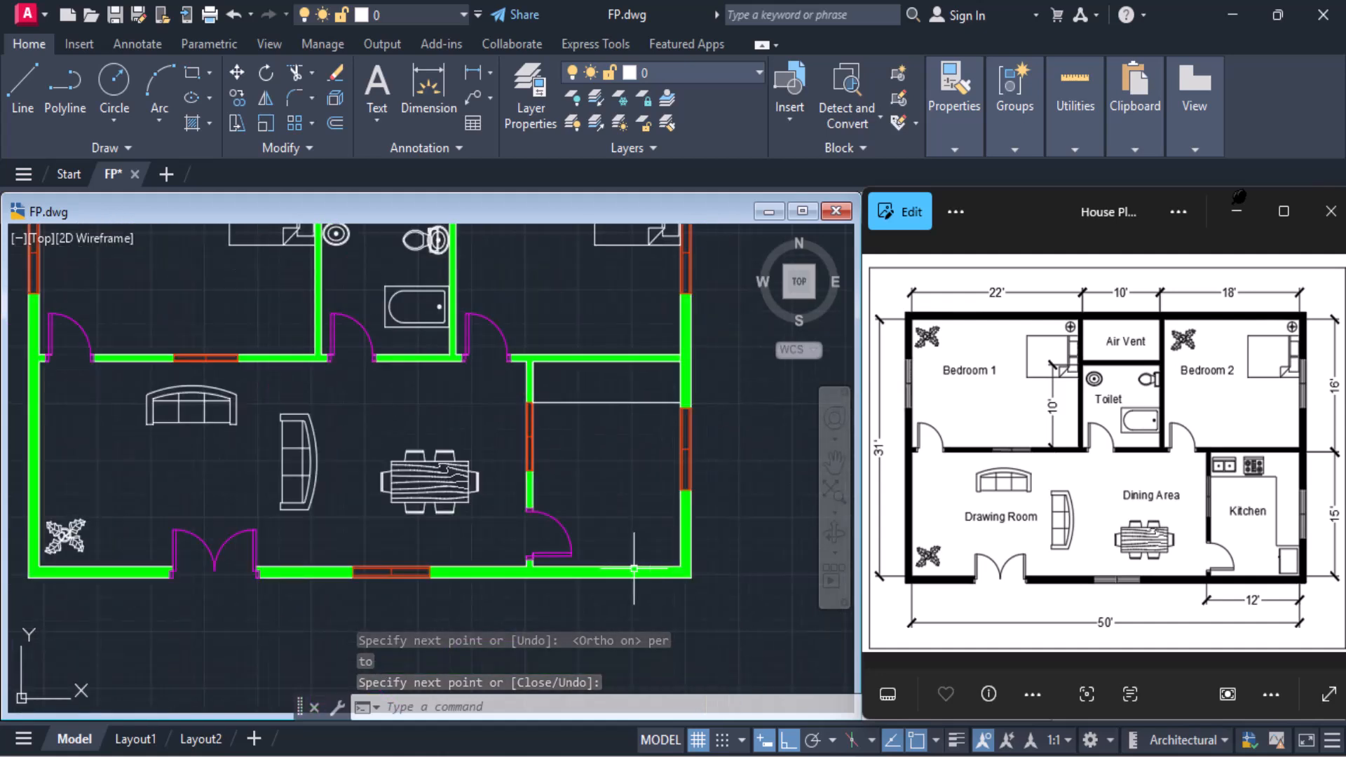
# Draw a 3' line leftward along the bottom wall from the kitchen's lower-right inner corner
pyautogui.click(28, 83)
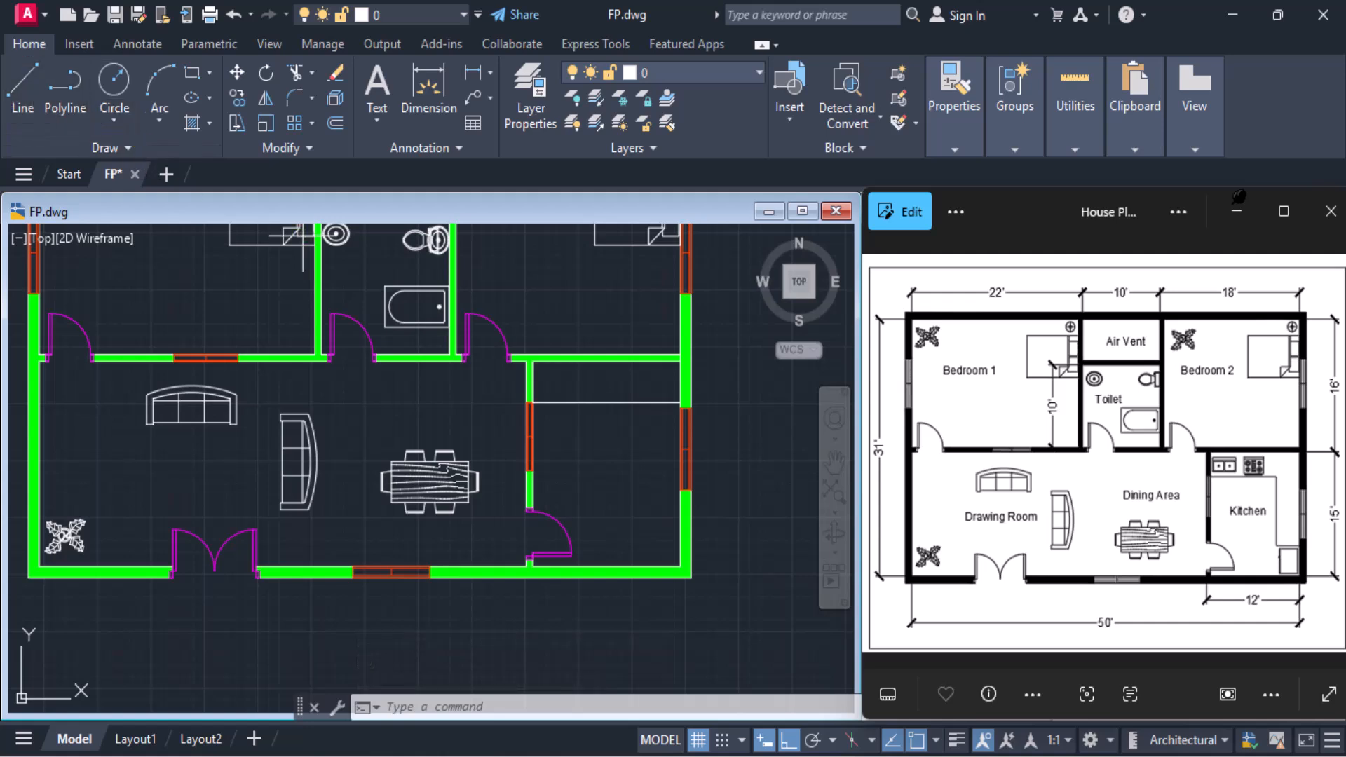
pyautogui.click(678, 564)
pyautogui.scroll(6, 669, 571)
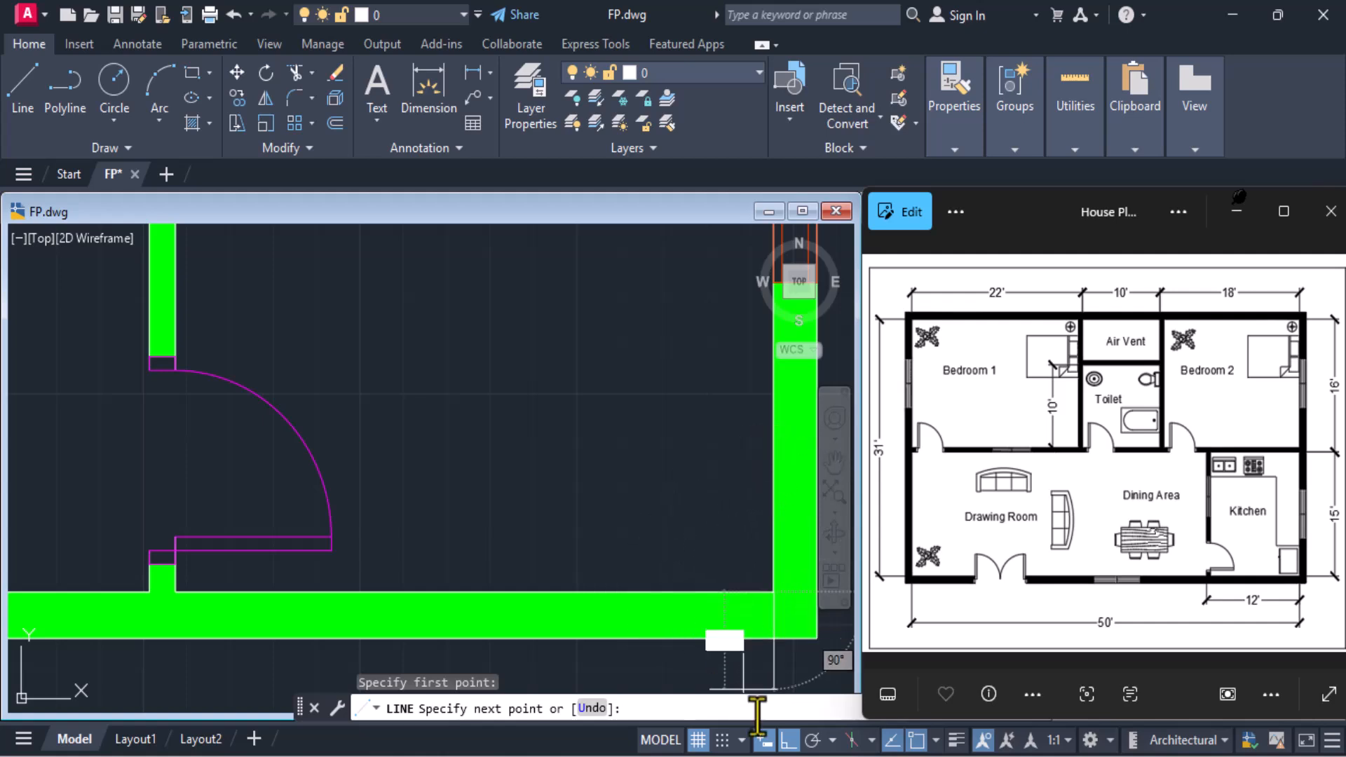
pyautogui.click(787, 741)
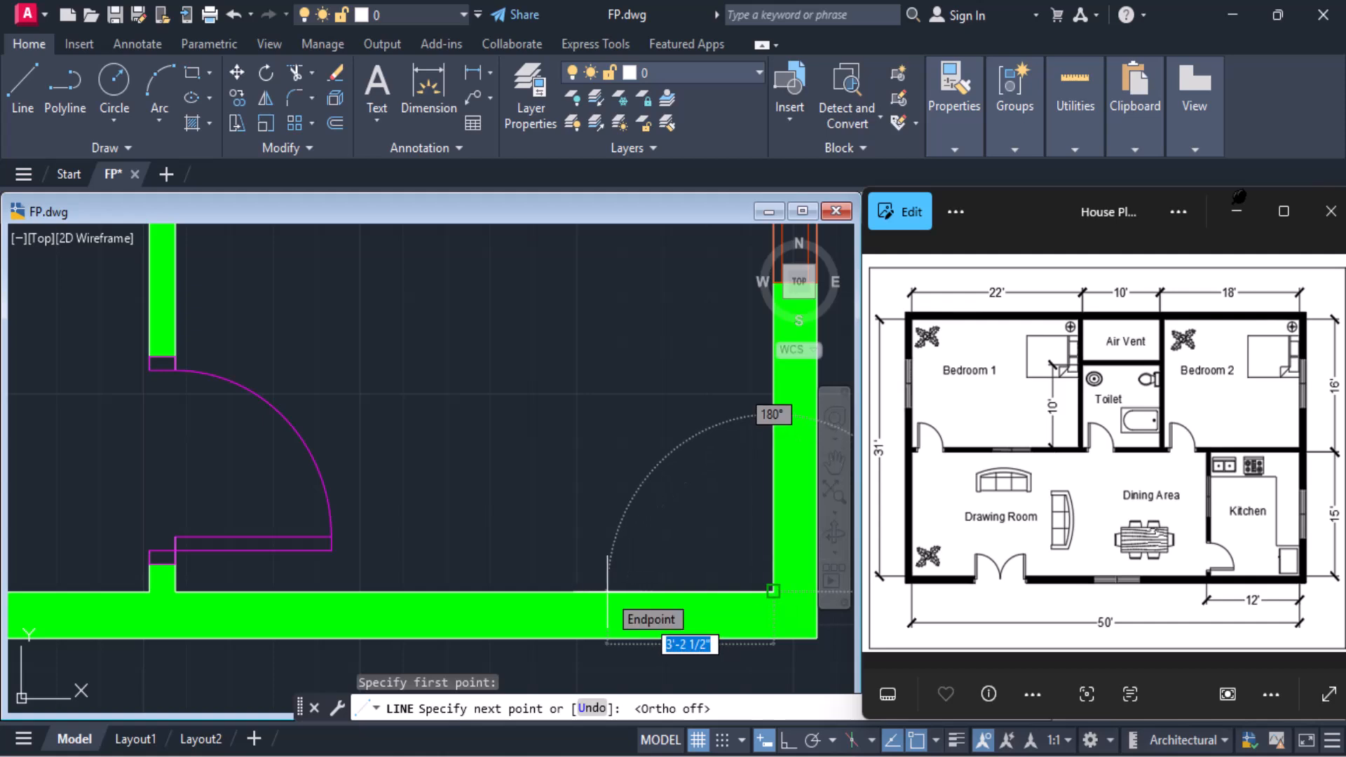
pyautogui.write('3')
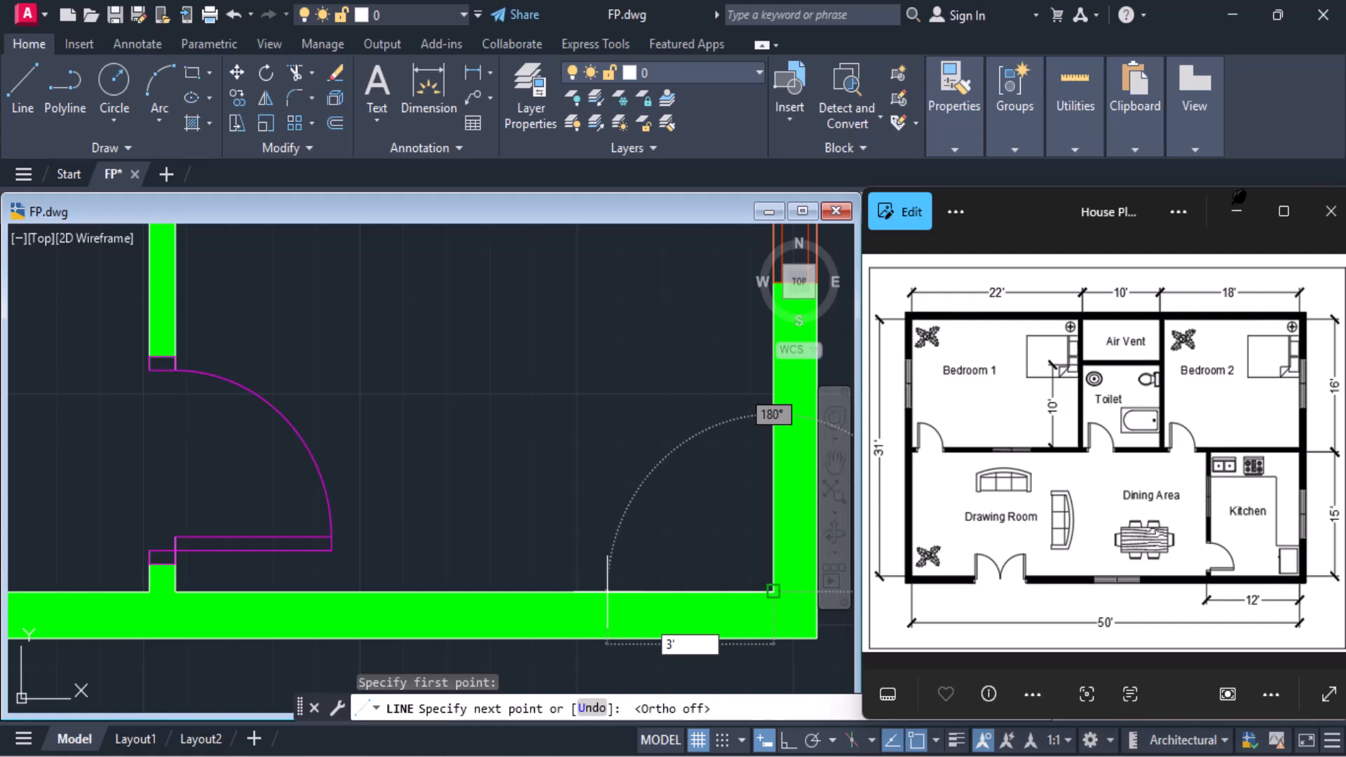
pyautogui.press('Return')
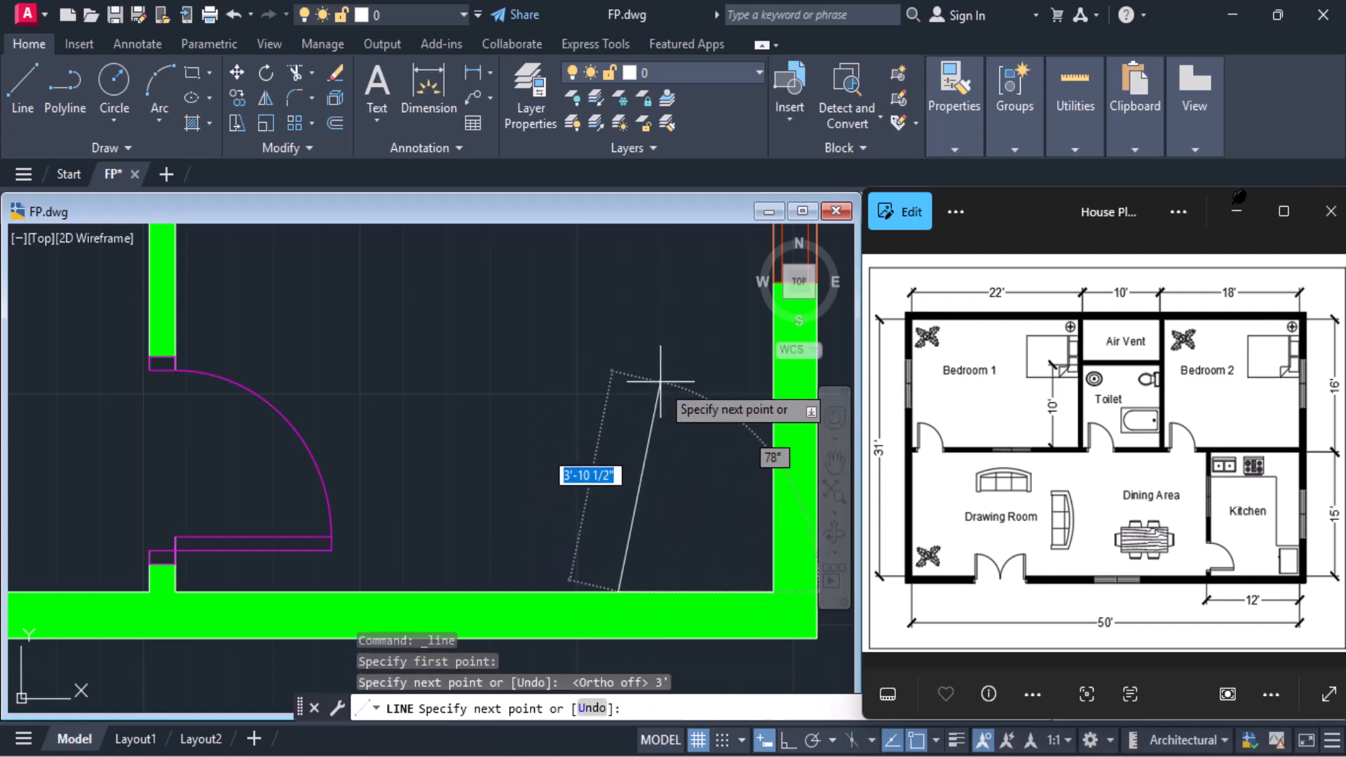
# Continue the line vertically upward with Ortho on, ending perpendicular to the horizontal counter line
pyautogui.click(787, 741)
pyautogui.scroll(-4, 617, 448)
pyautogui.moveTo(634, 399); pyautogui.dragTo(631, 557, button='middle')
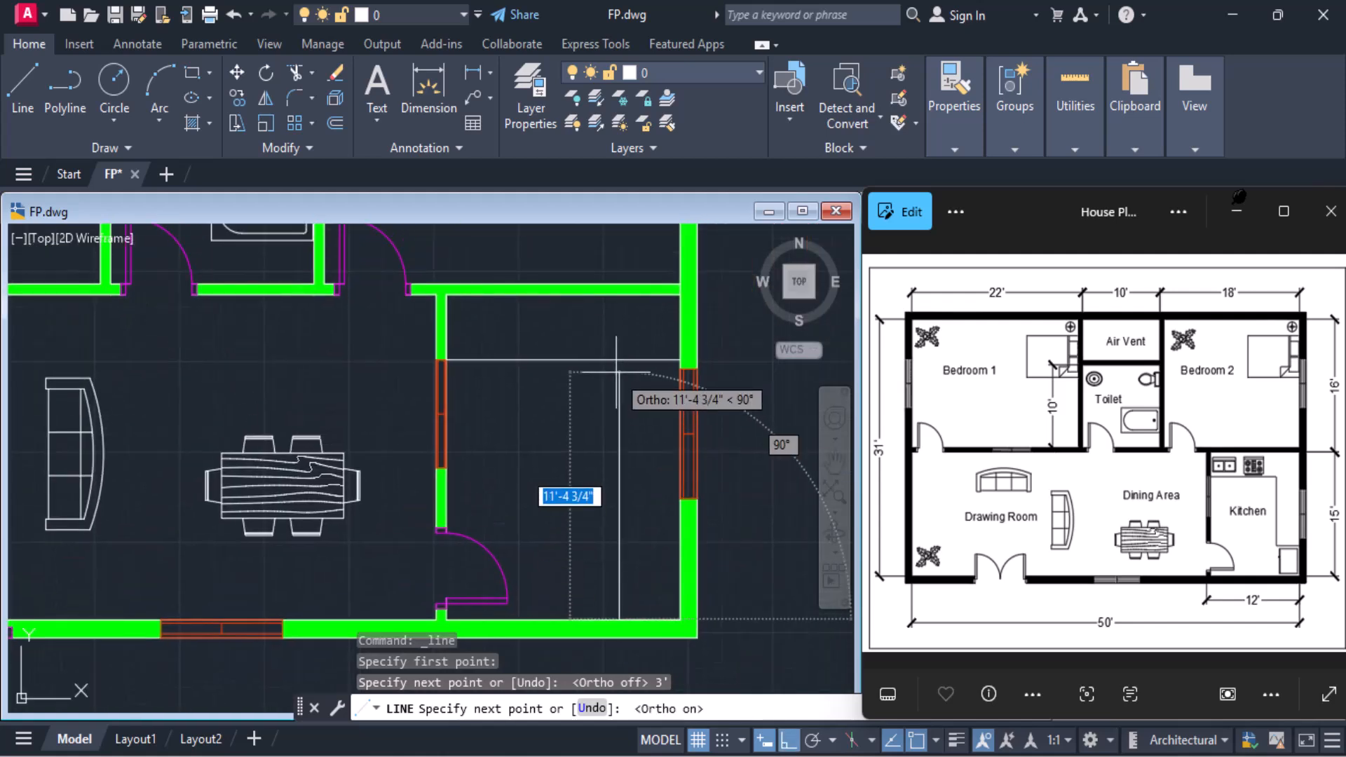
pyautogui.write('per')
pyautogui.press('Return')
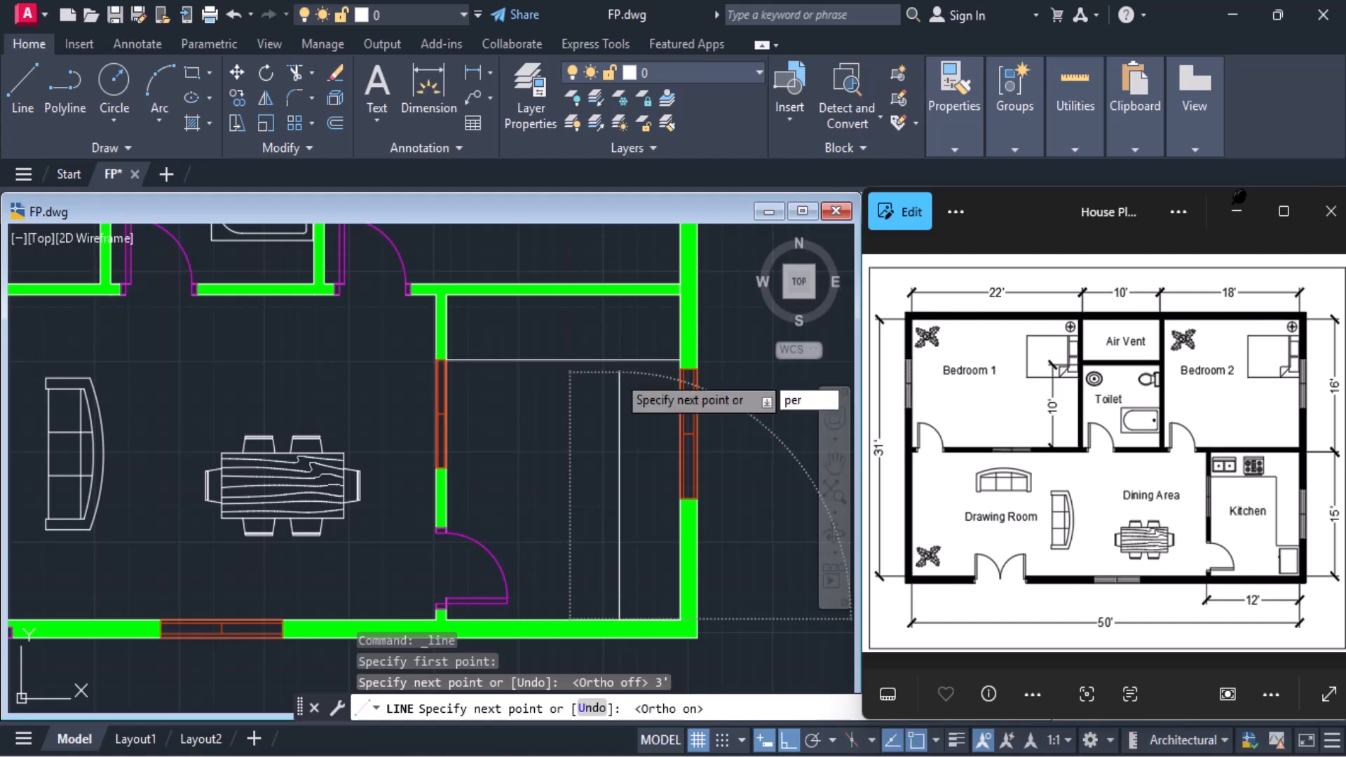
pyautogui.click(618, 363)
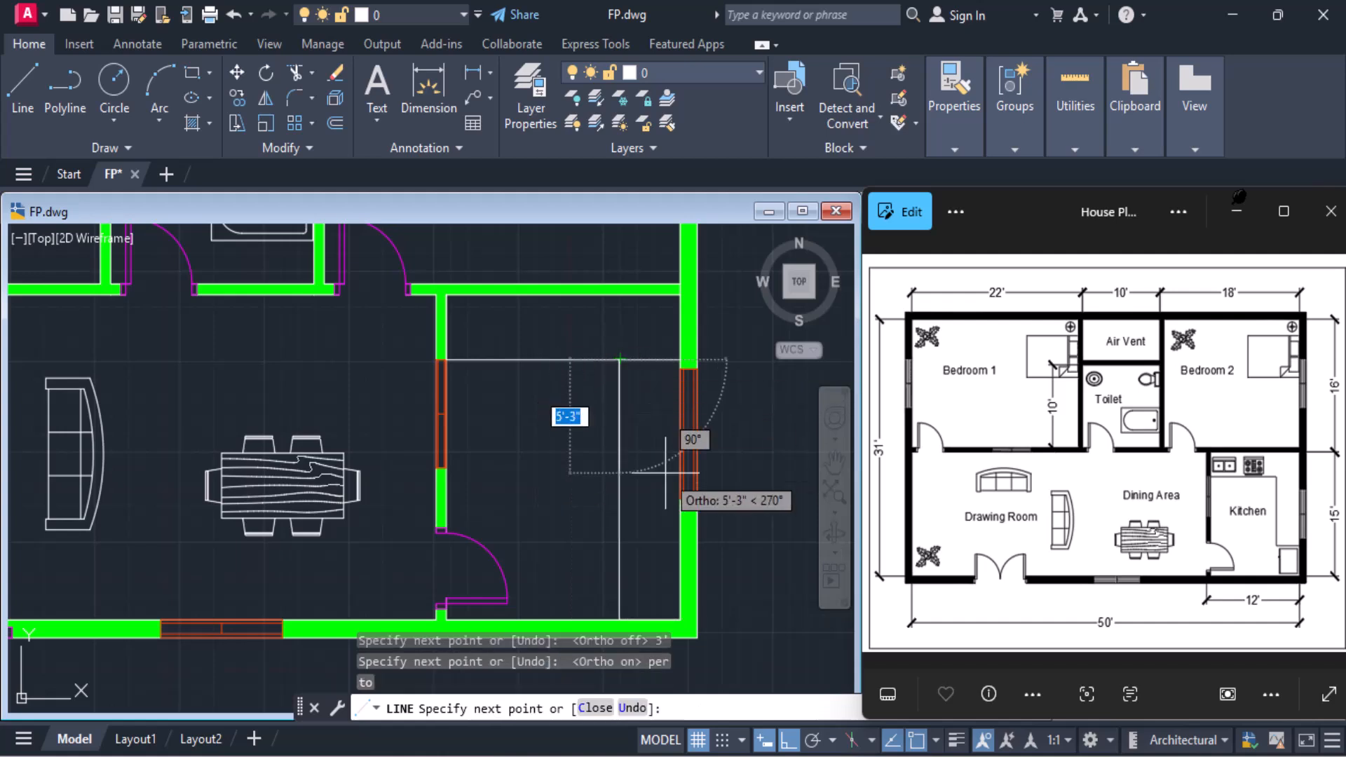
pyautogui.press('Return')
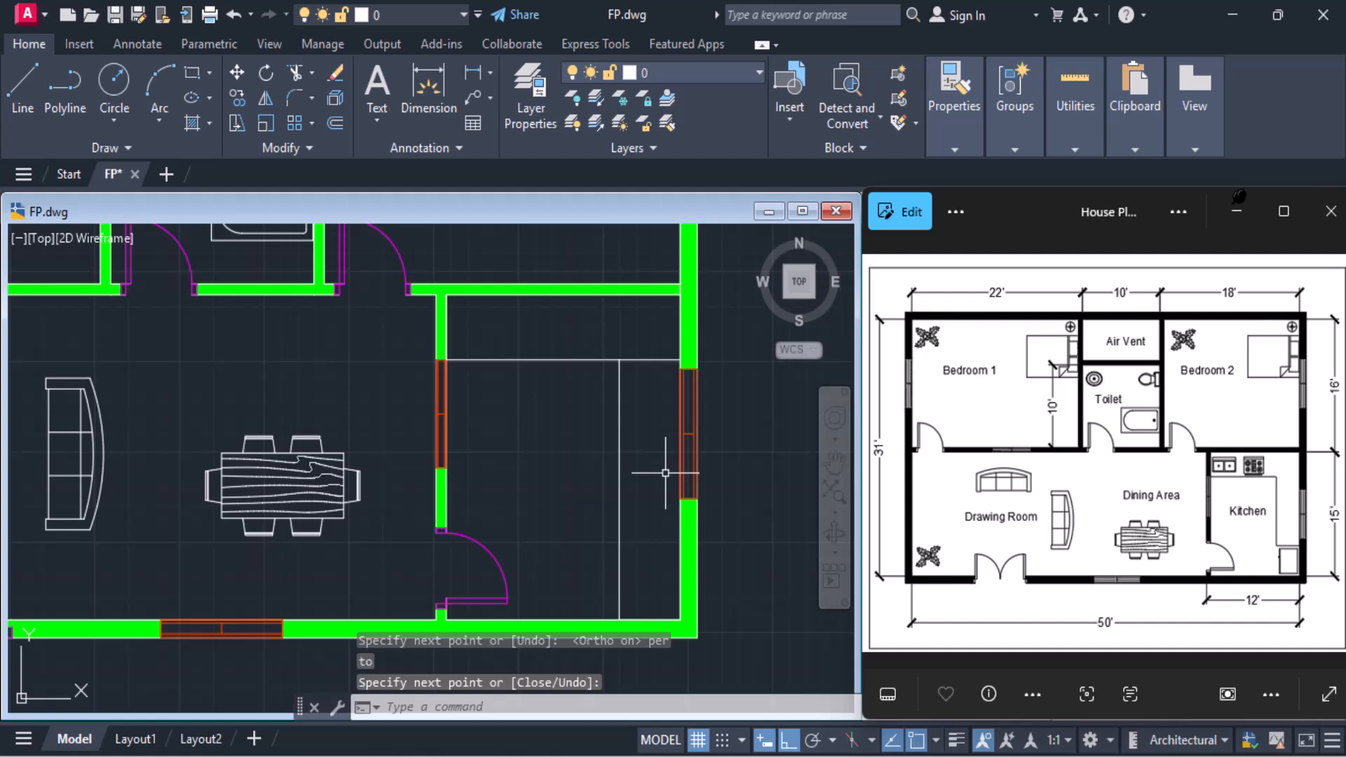
# Trim the part of the horizontal counter line between the vertical counter line and the kitchen's right wall
pyautogui.write('trim')
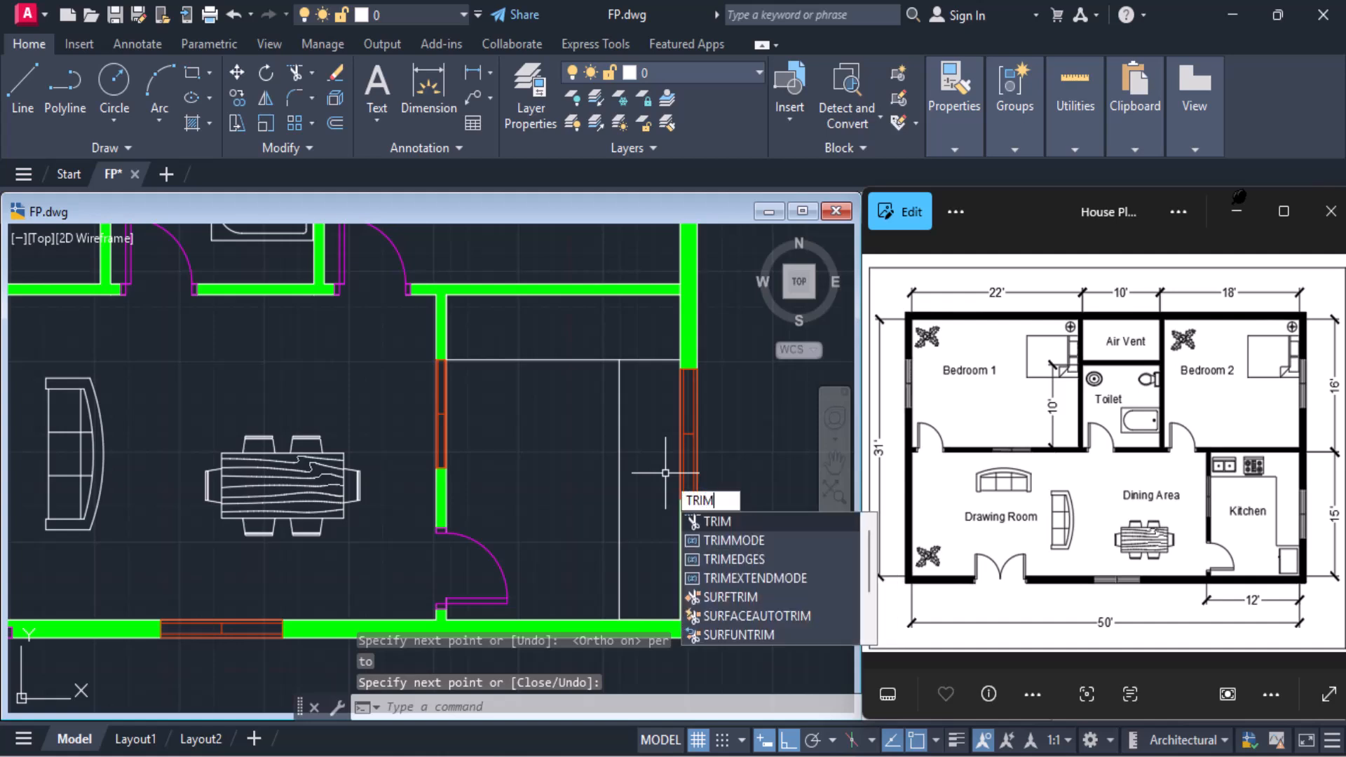
pyautogui.press('Return')
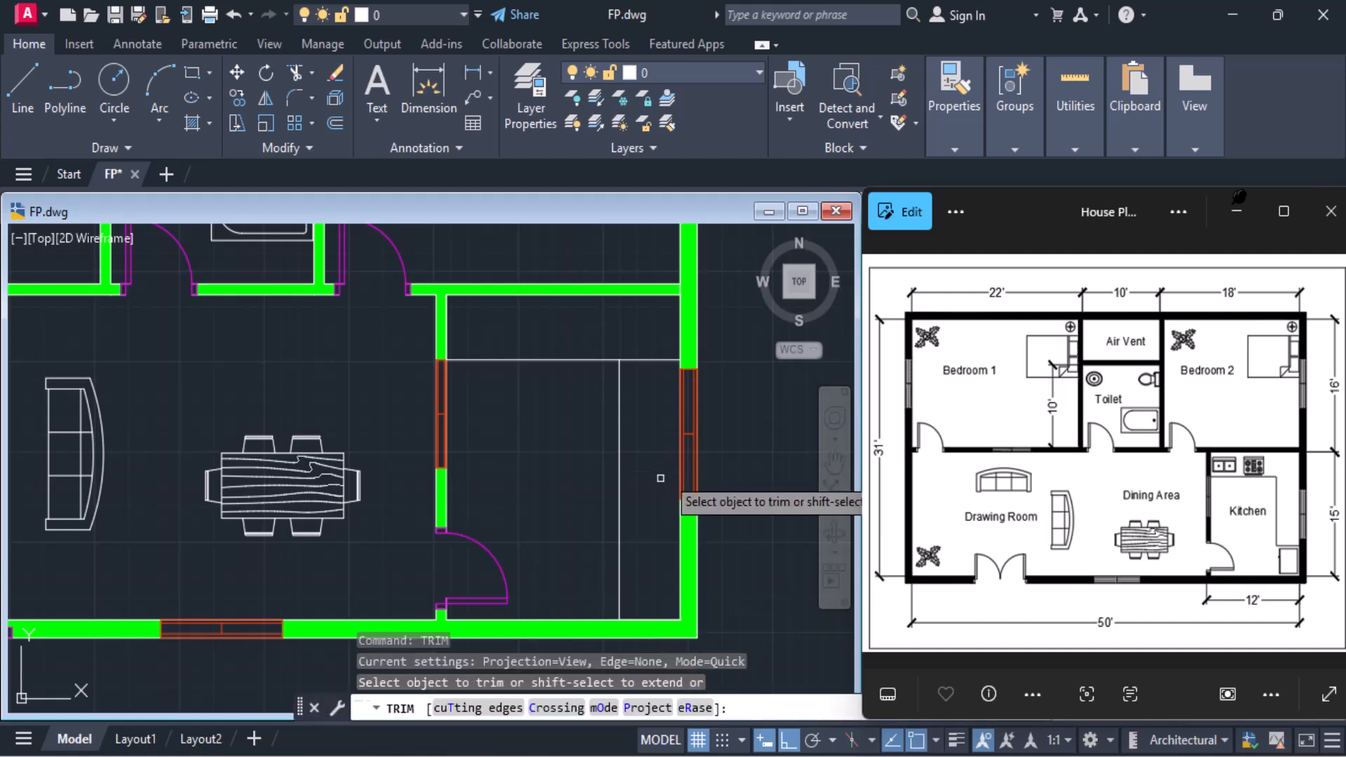
pyautogui.click(656, 359)
pyautogui.press('Return')
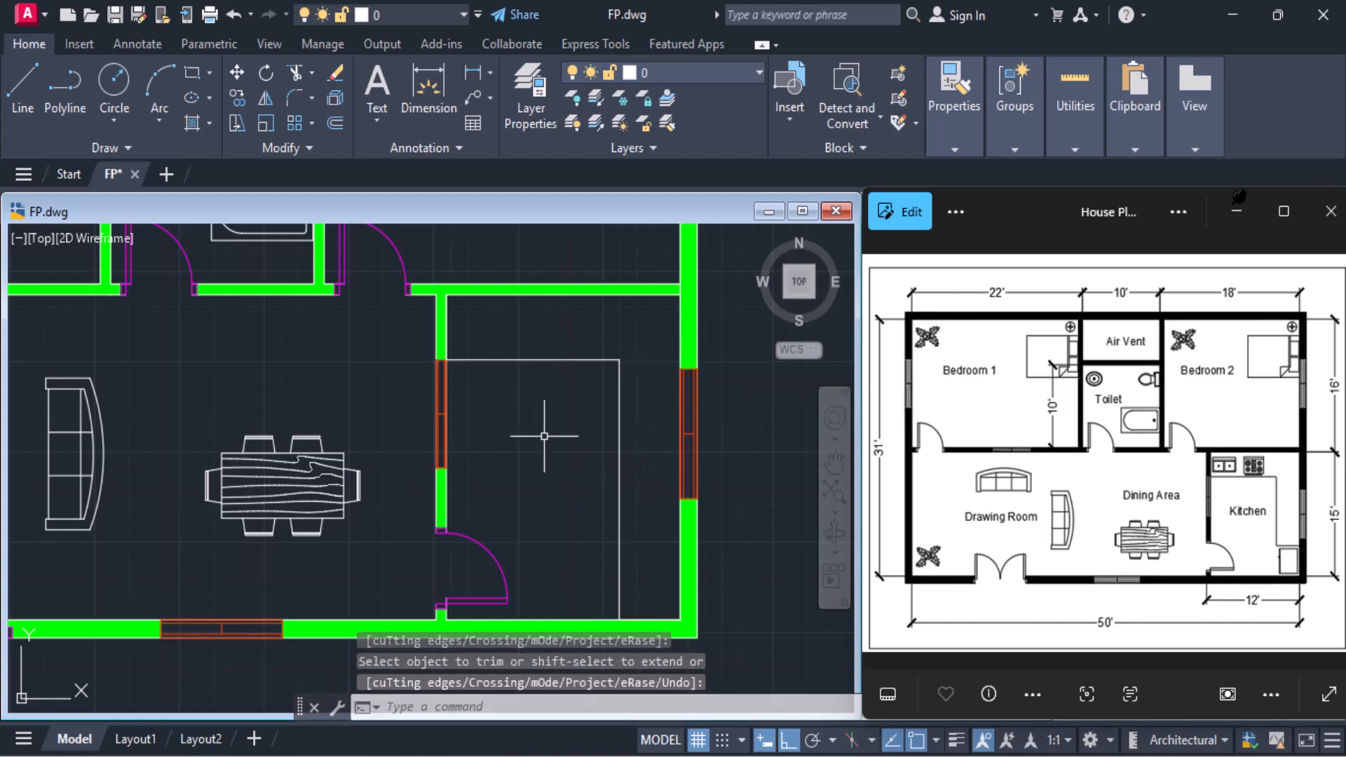
# Move the double sink block with Ortho off from below the plan onto the counter in the kitchen's upper-left corner
pyautogui.moveTo(115, 604); pyautogui.dragTo(616, 496, button='middle')
pyautogui.scroll(-5, 538, 524)
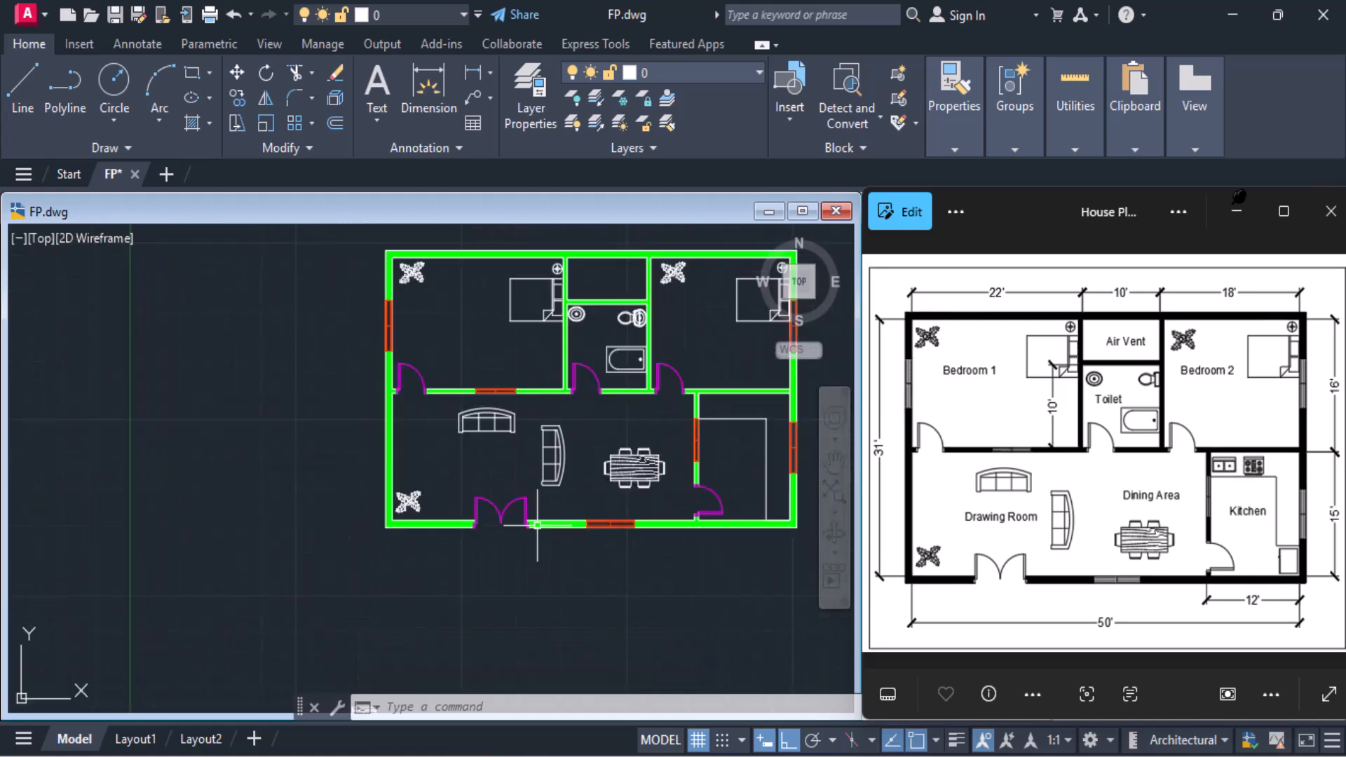
pyautogui.scroll(4, 437, 609)
pyautogui.moveTo(420, 626); pyautogui.dragTo(378, 554, button='middle')
pyautogui.click(370, 587)
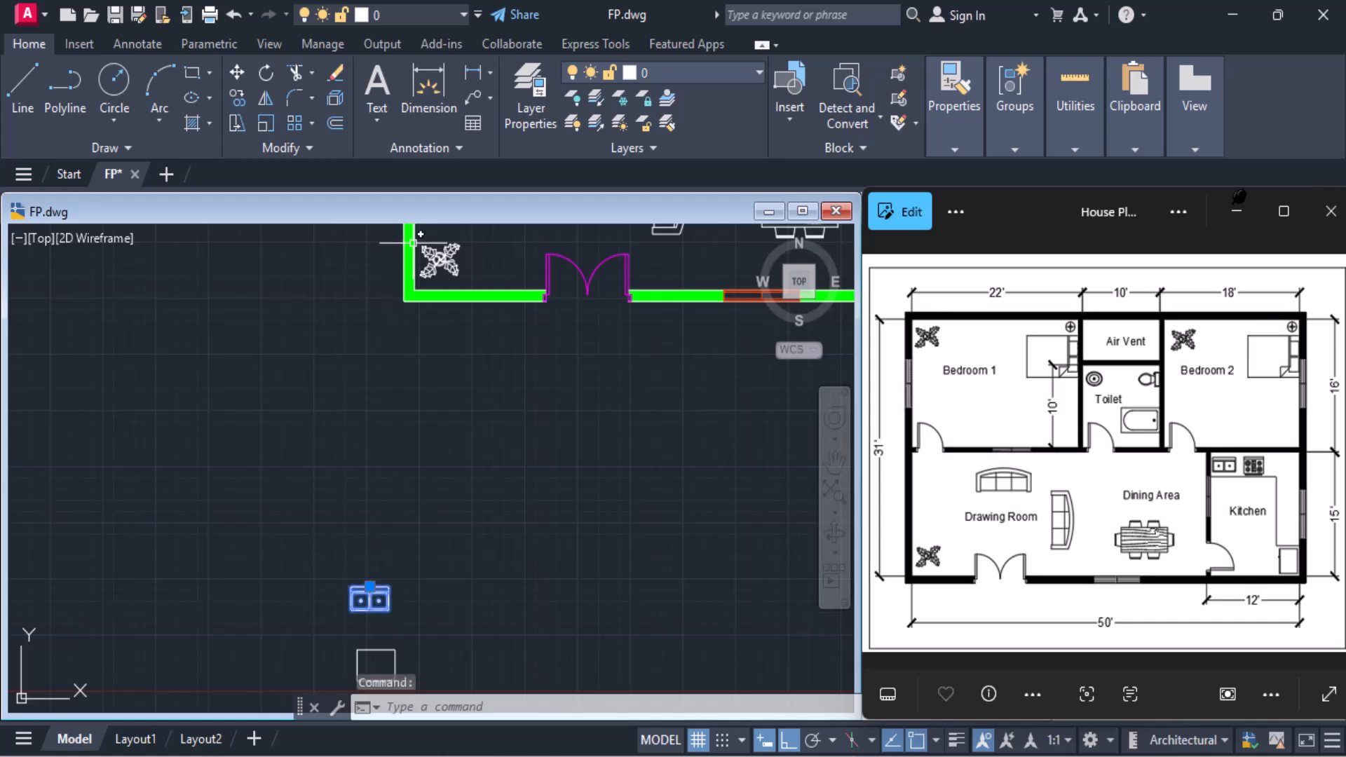
pyautogui.click(237, 74)
pyautogui.click(370, 604)
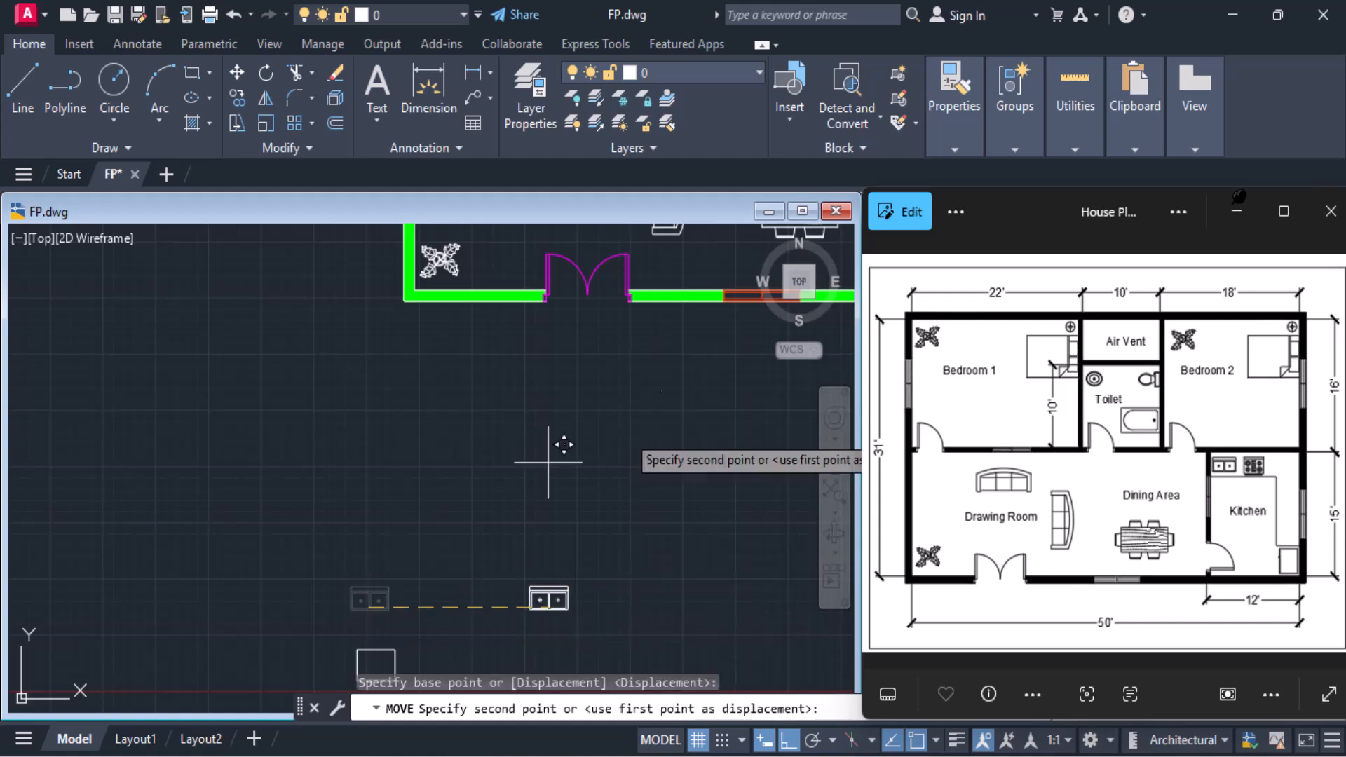
pyautogui.moveTo(654, 399); pyautogui.dragTo(273, 549, button='middle')
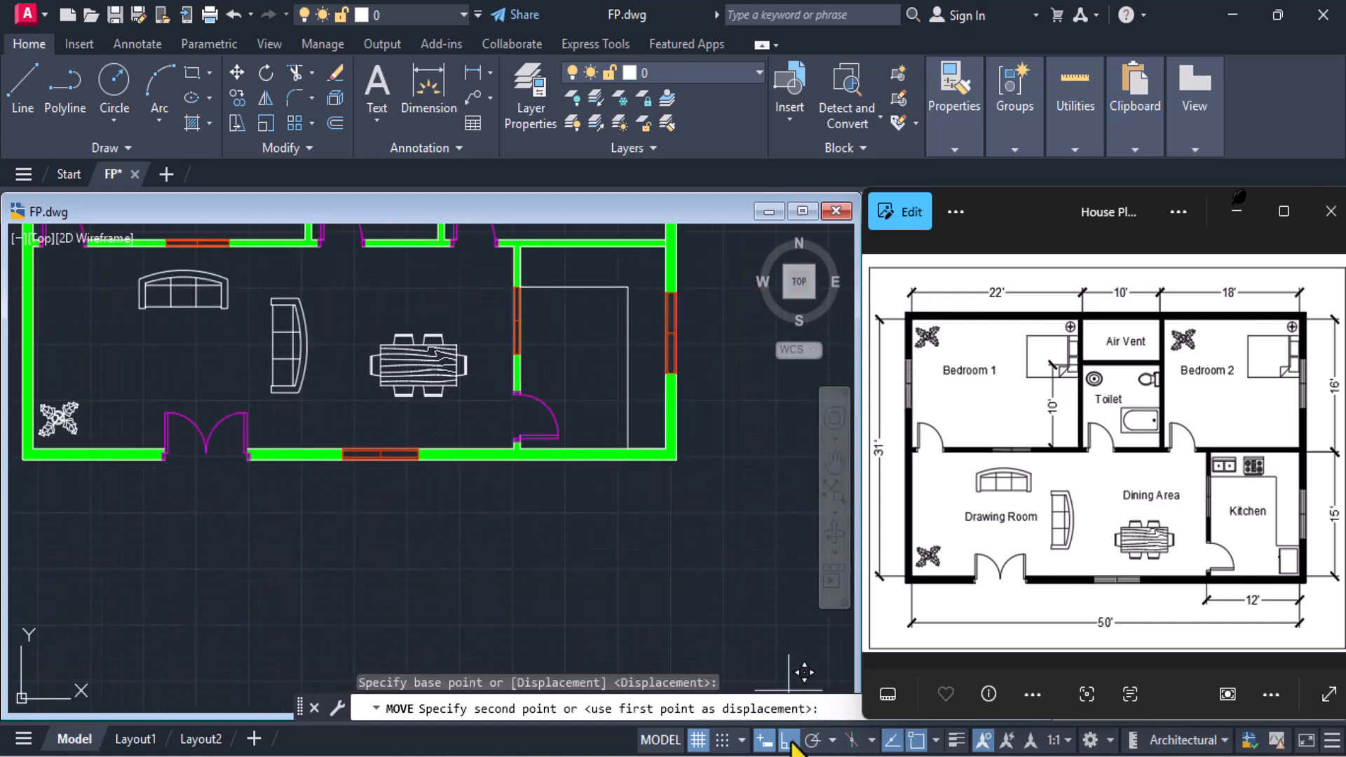
pyautogui.scroll(2, 550, 308)
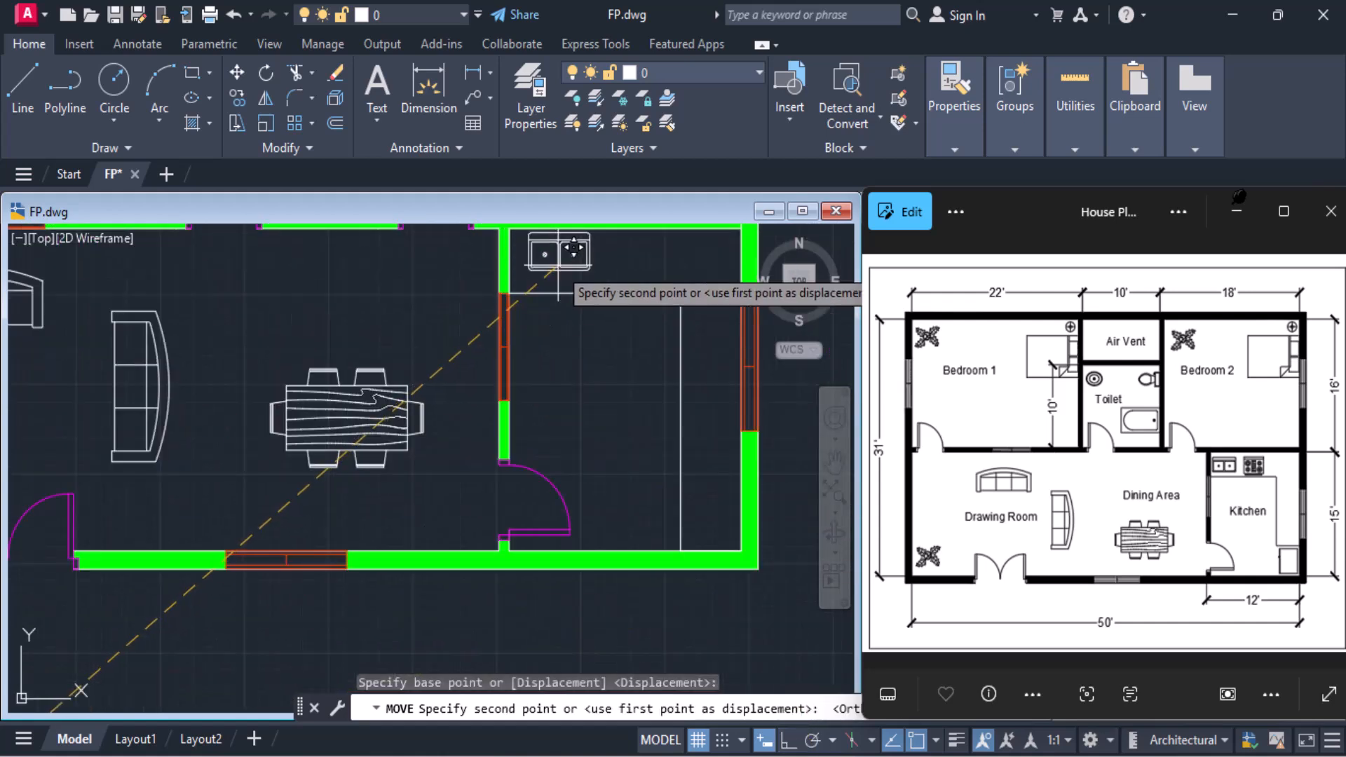
pyautogui.moveTo(559, 333); pyautogui.dragTo(545, 384, button='middle')
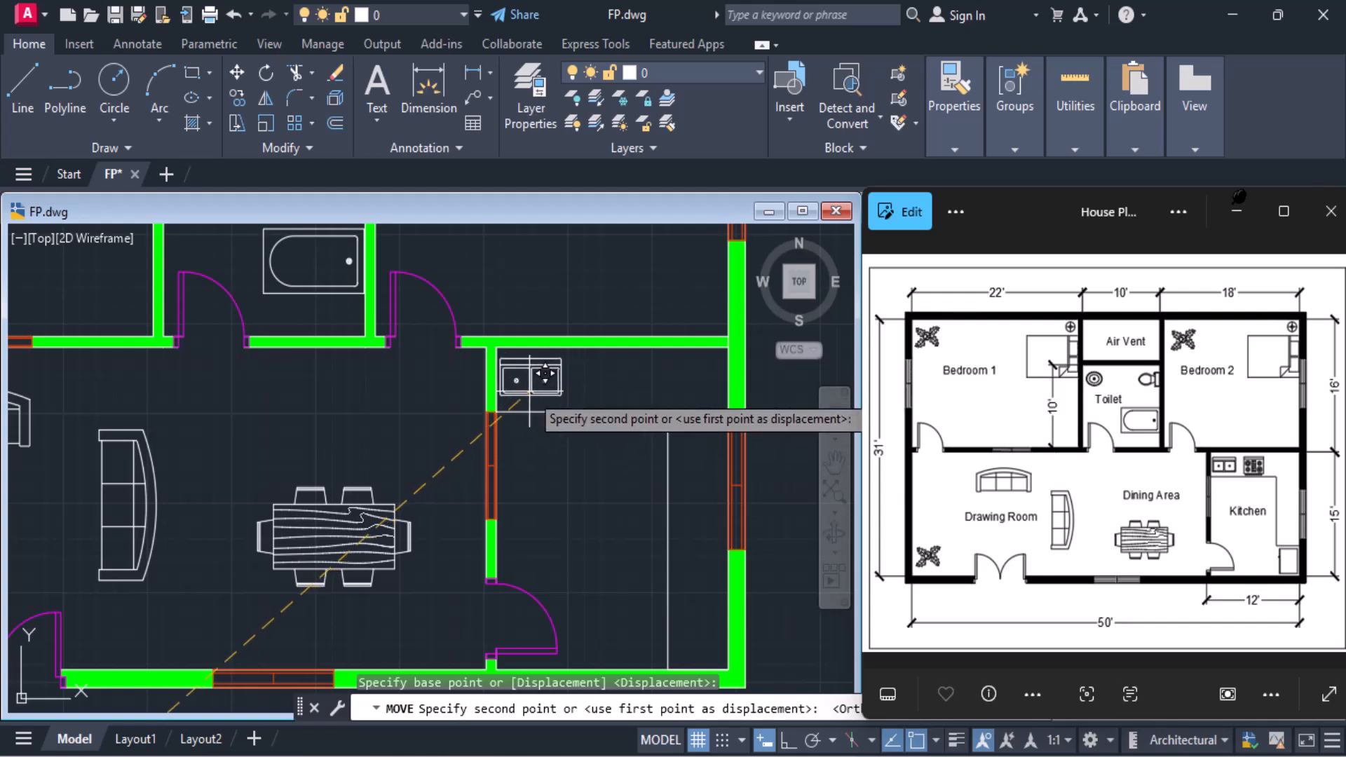
pyautogui.click(531, 393)
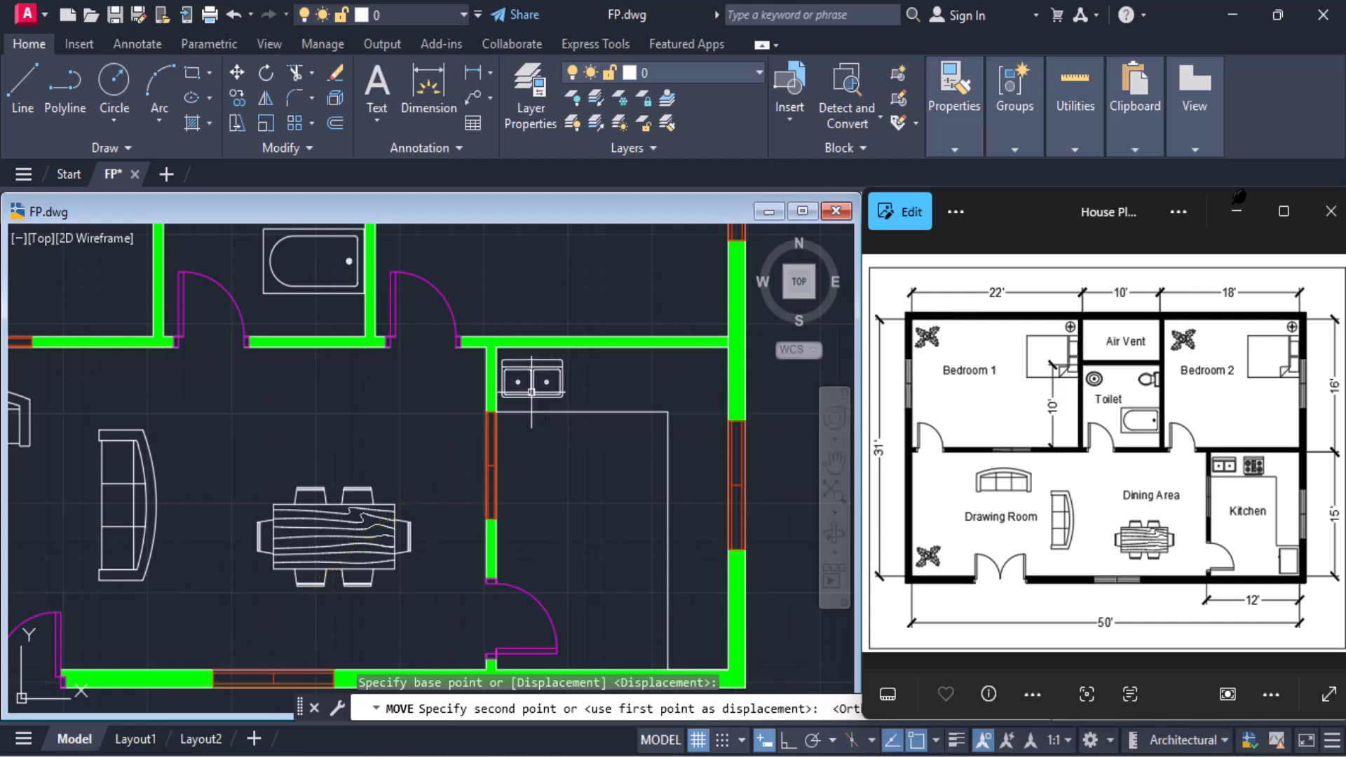
# Move the four-burner stove block by its upper centre from below the plan onto the kitchen's upper counter, right of the double sink
pyautogui.scroll(-4, 581, 483)
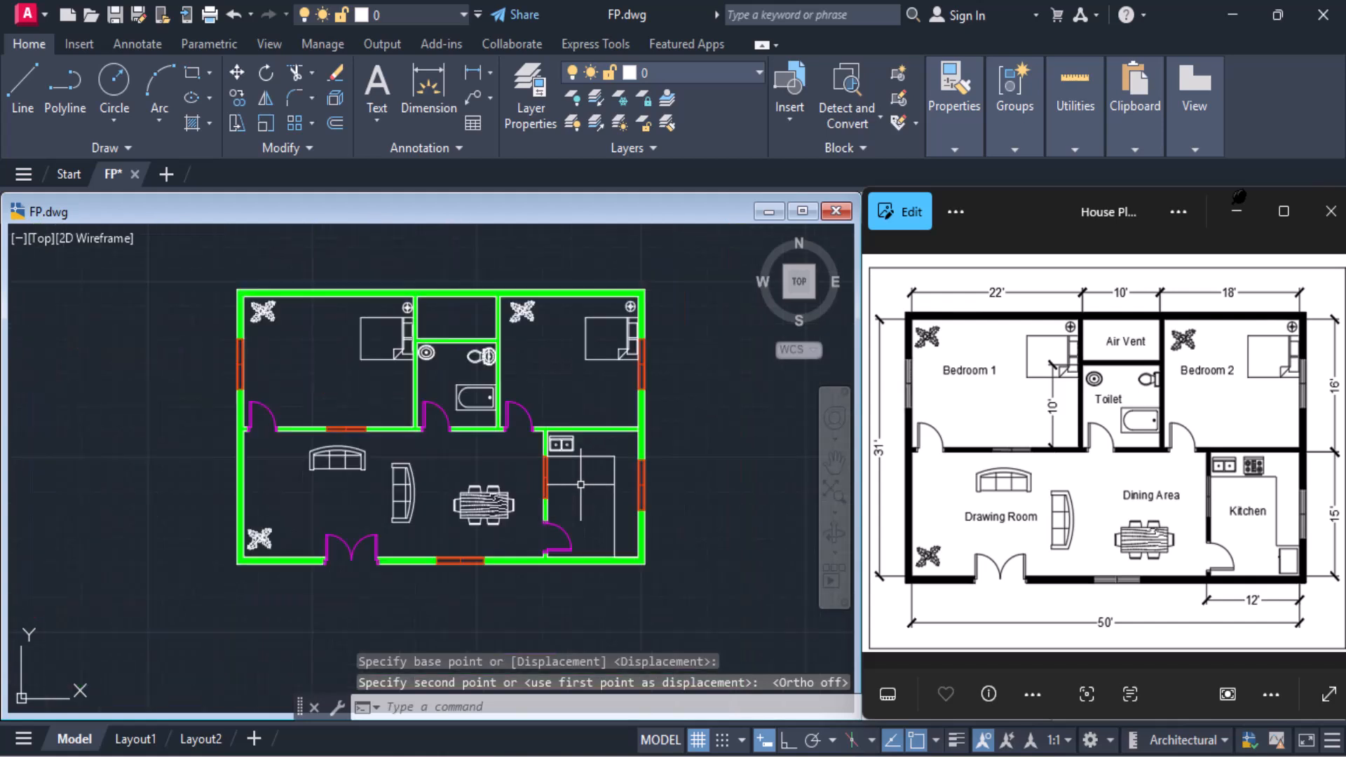
pyautogui.moveTo(493, 519)
pyautogui.mouseDown(button='middle')
pyautogui.moveTo(517, 390)
pyautogui.moveTo(487, 406)
pyautogui.mouseUp(button='middle')
pyautogui.scroll(-4, 334, 633)
pyautogui.scroll(2, 267, 686)
pyautogui.moveTo(267, 687)
pyautogui.mouseDown(button='middle')
pyautogui.moveTo(288, 664)
pyautogui.moveTo(279, 630)
pyautogui.mouseUp(button='middle')
pyautogui.scroll(5, 280, 630)
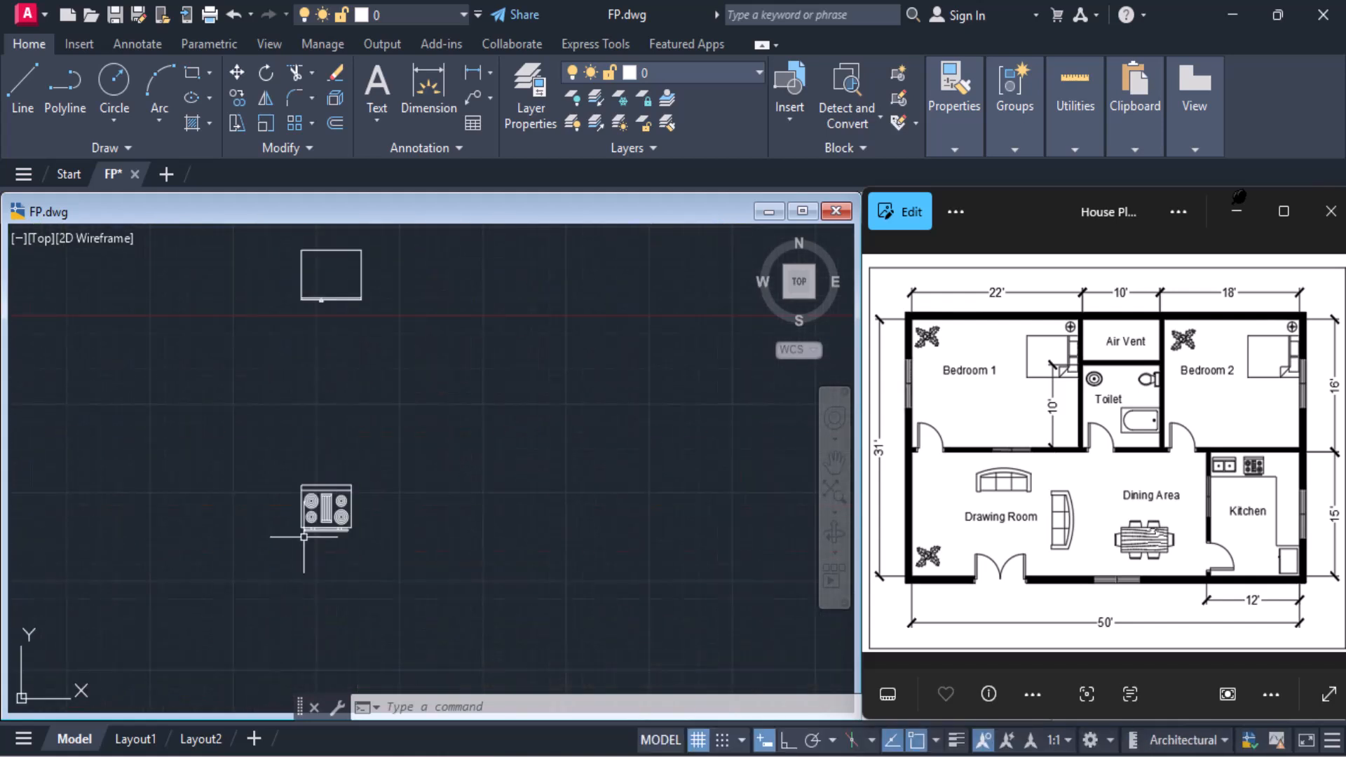
pyautogui.click(346, 511)
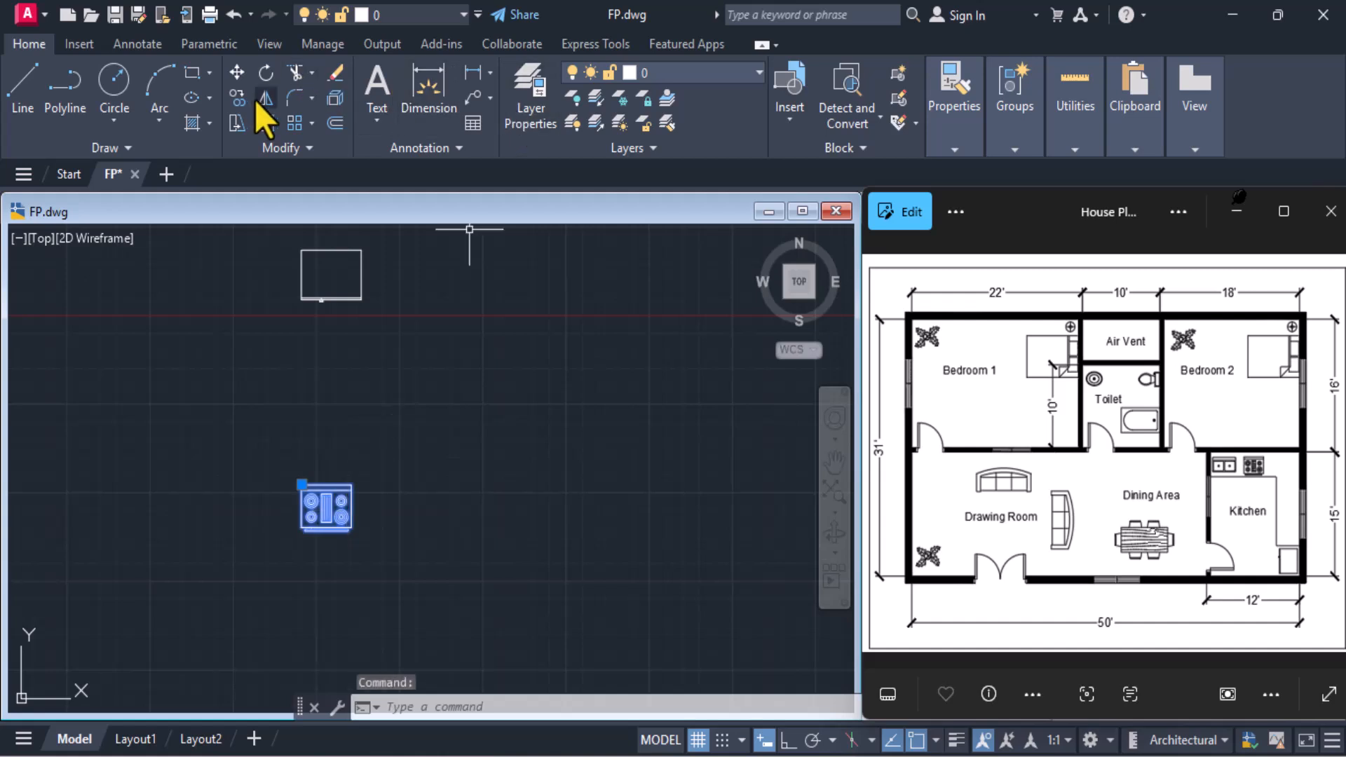
pyautogui.click(237, 73)
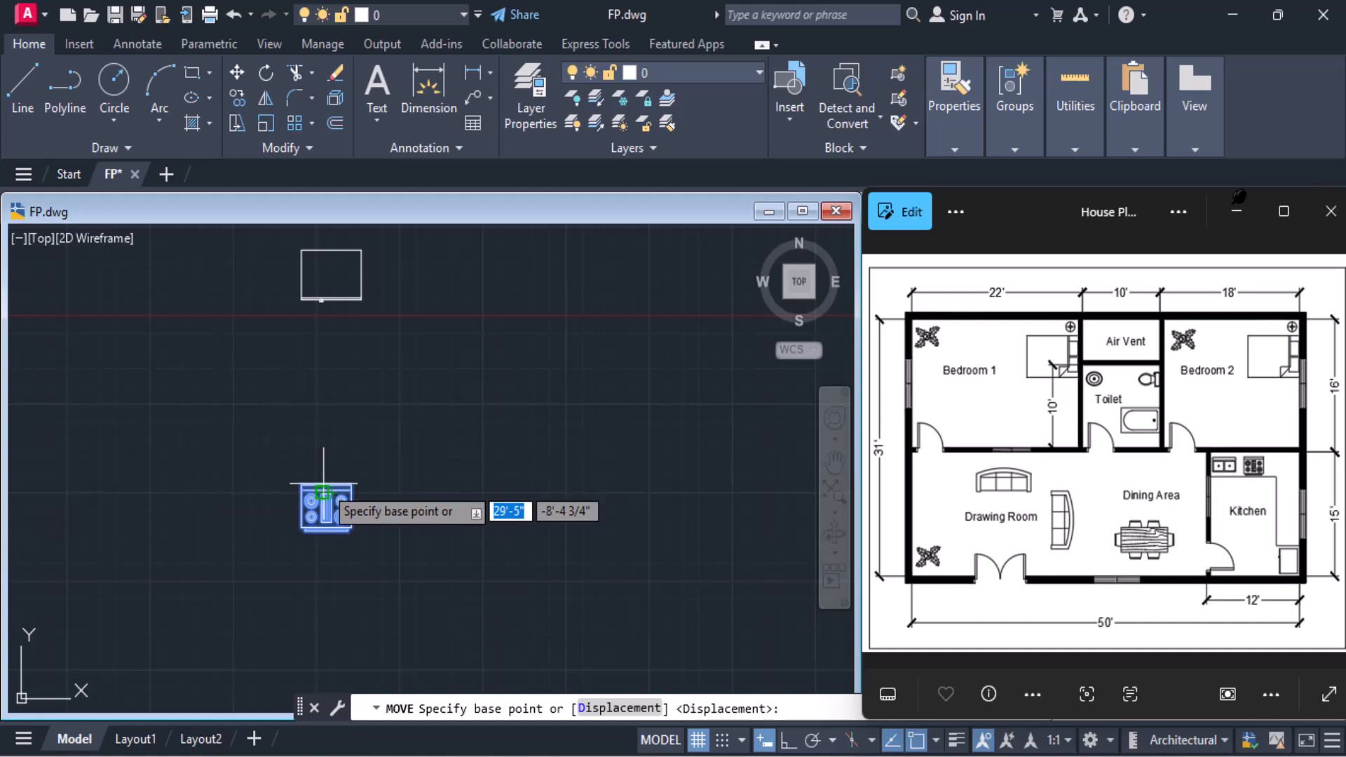
pyautogui.click(323, 490)
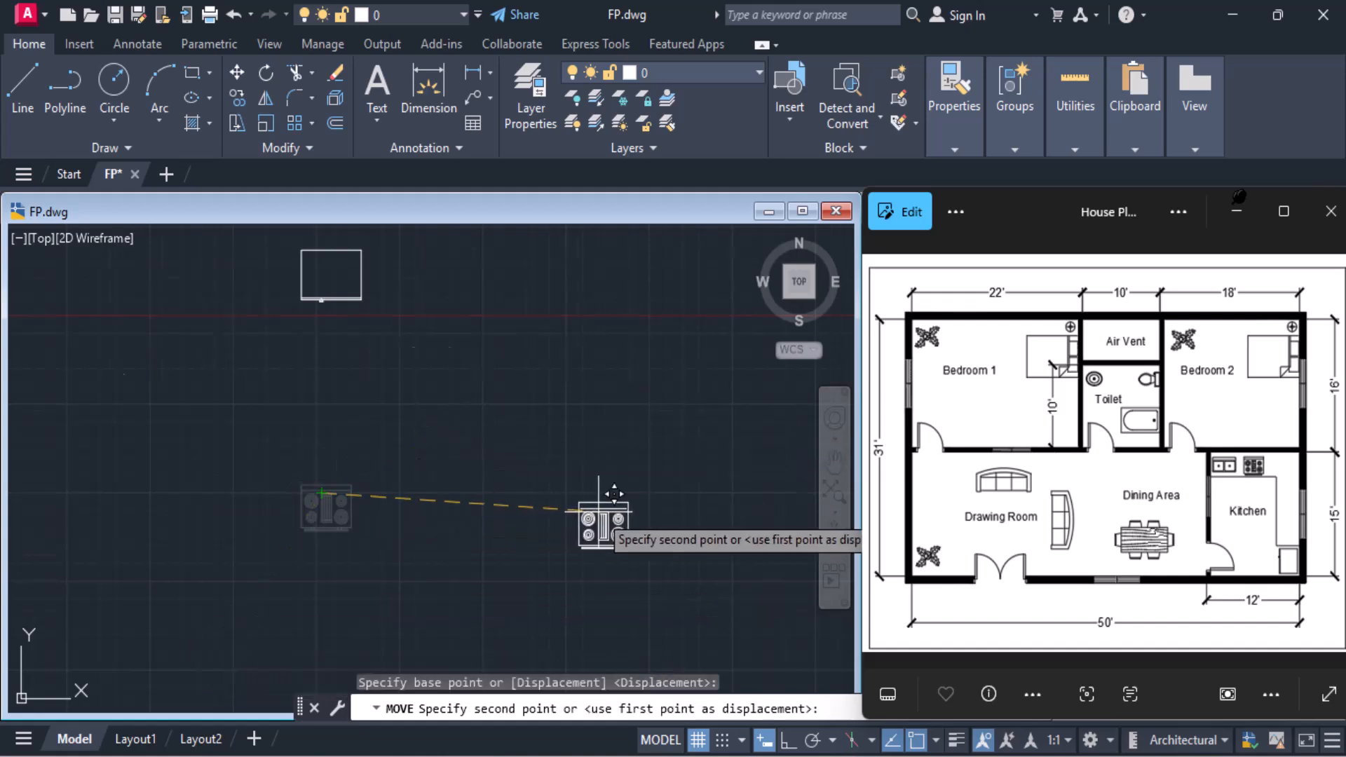
pyautogui.scroll(-5, 603, 490)
pyautogui.moveTo(631, 445); pyautogui.dragTo(485, 576, button='middle')
pyautogui.scroll(8, 683, 322)
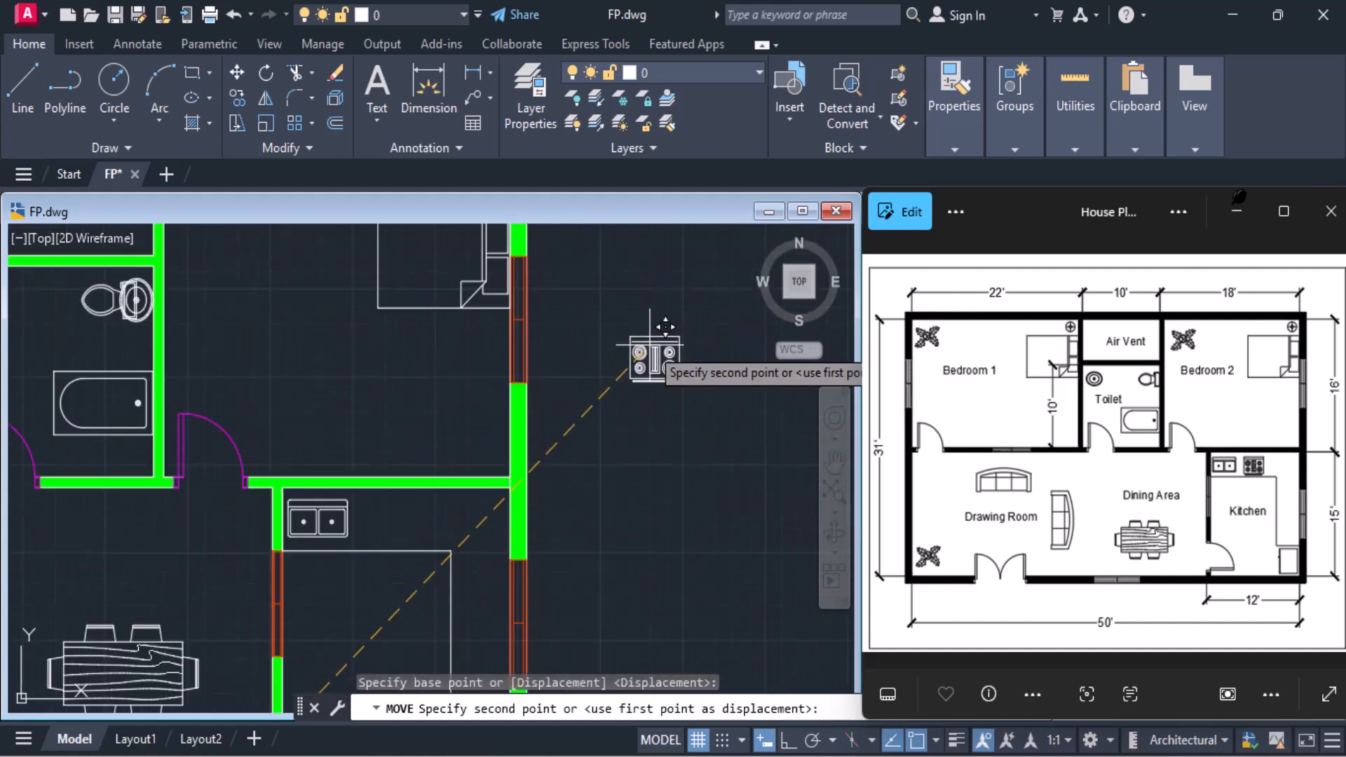
pyautogui.moveTo(232, 602); pyautogui.dragTo(324, 517, button='middle')
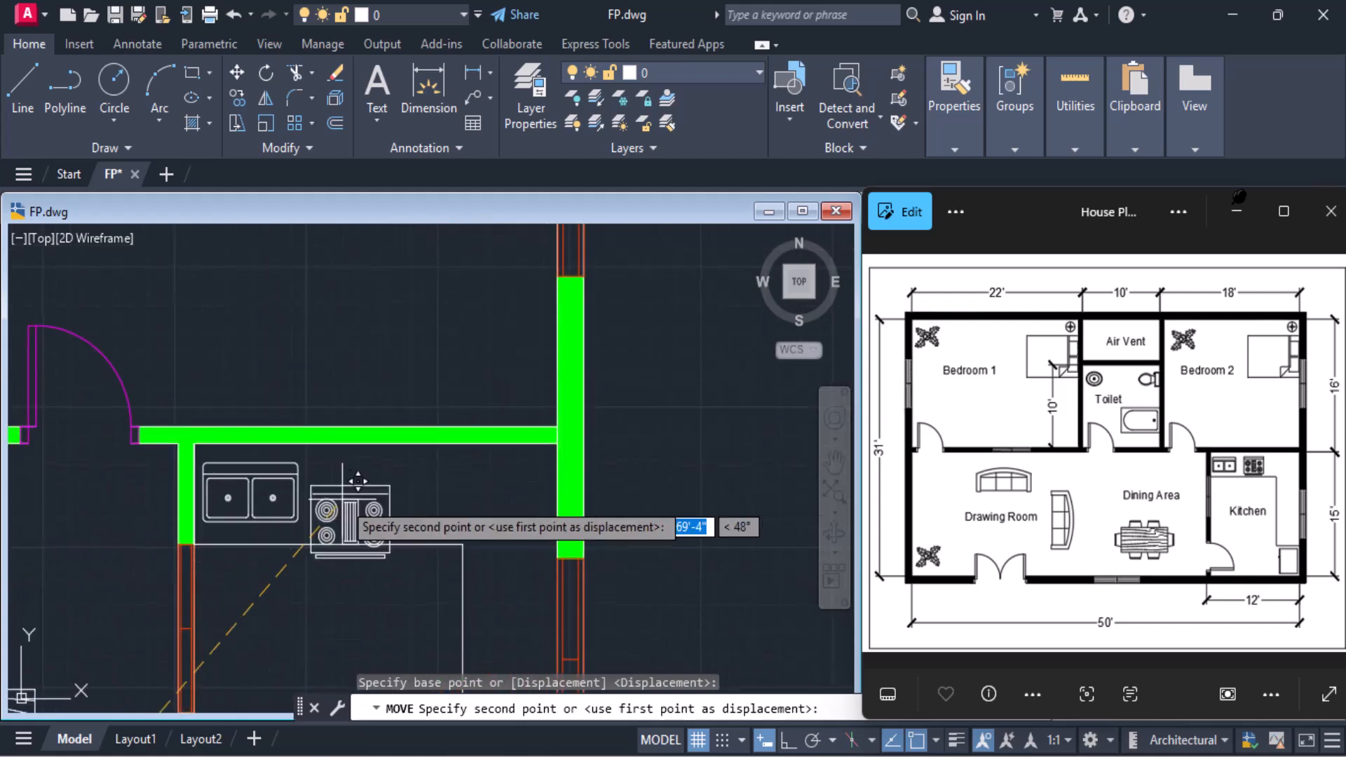
pyautogui.click(408, 455)
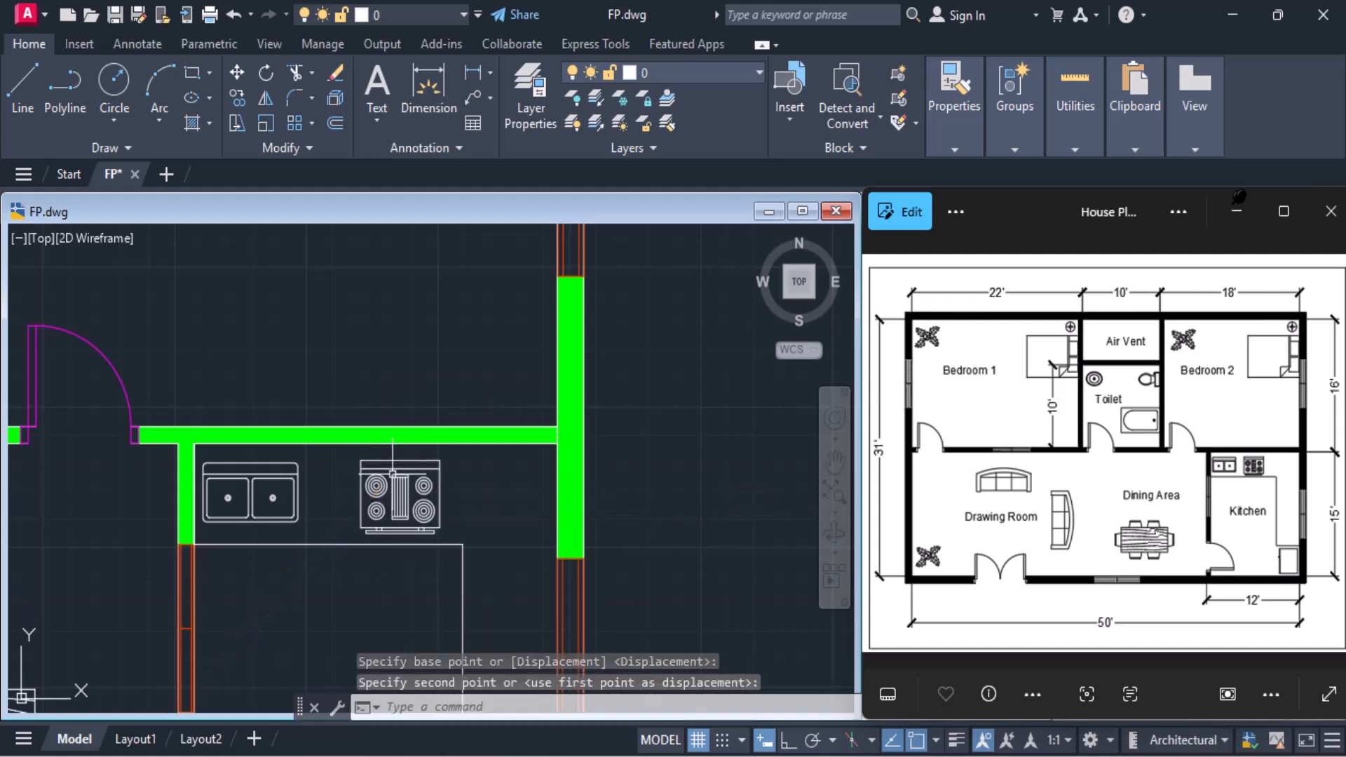
# Rotate the rectangular appliance block below the plan by 270° about its upper-right corner using Ortho, and switch Ortho off
pyautogui.moveTo(403, 520); pyautogui.dragTo(353, 189, button='middle')
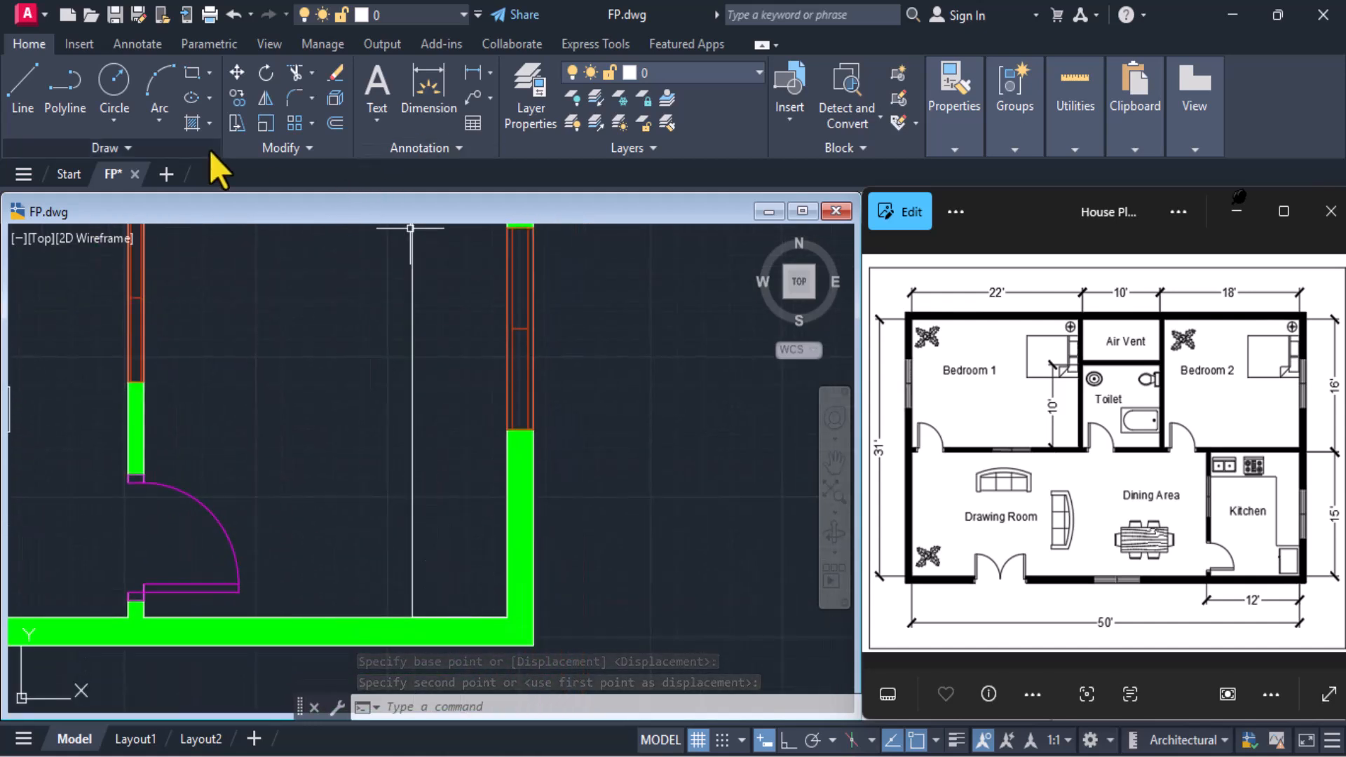
pyautogui.scroll(-6, 344, 462)
pyautogui.moveTo(254, 527)
pyautogui.mouseDown(button='middle')
pyautogui.moveTo(346, 466)
pyautogui.moveTo(583, 369)
pyautogui.mouseUp(button='middle')
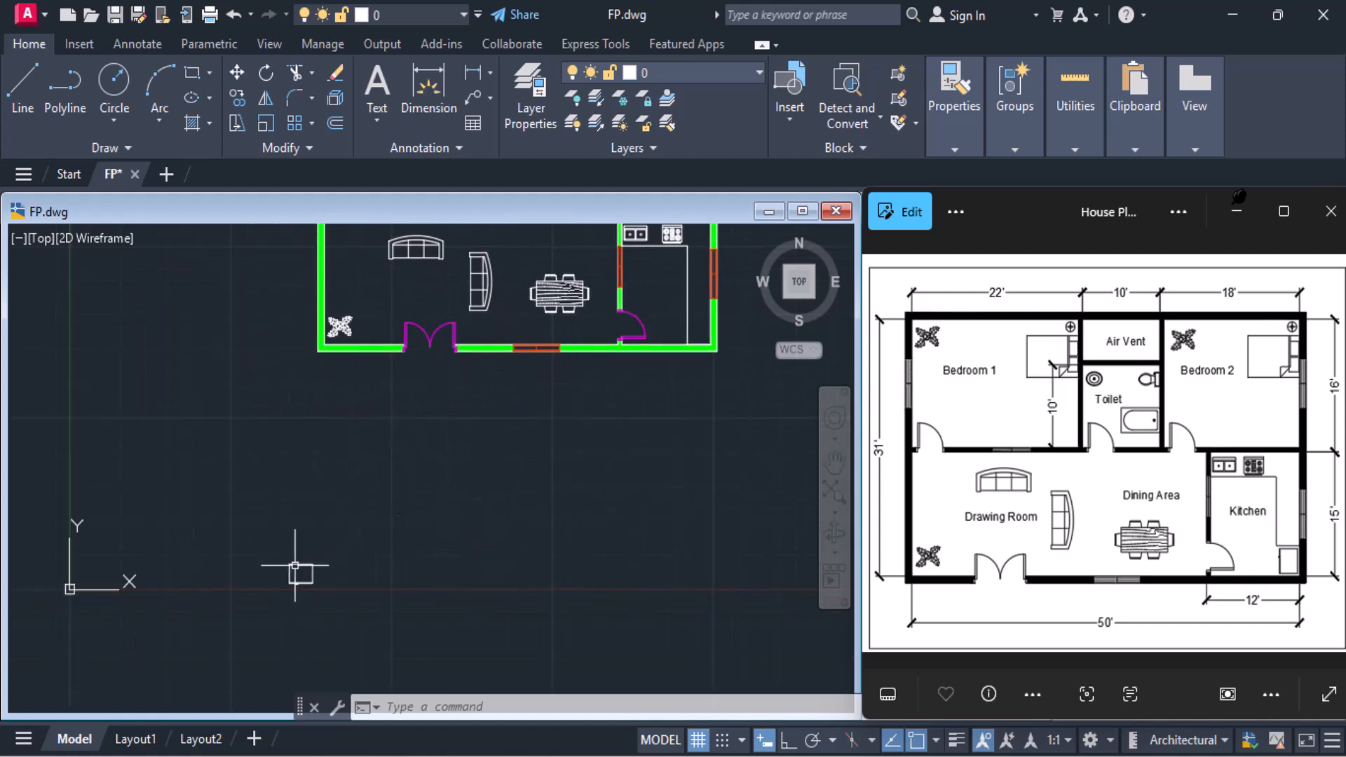
pyautogui.scroll(6, 308, 648)
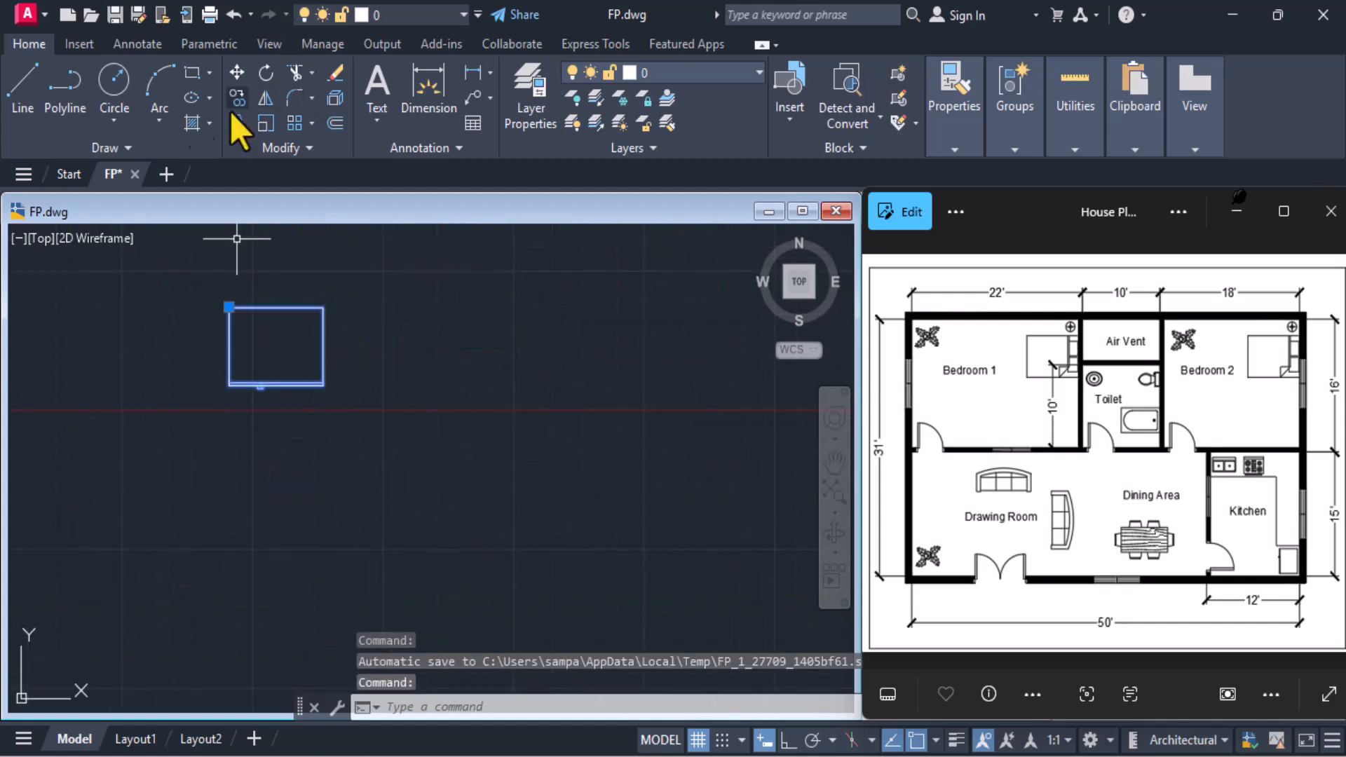
pyautogui.click(266, 72)
pyautogui.click(323, 307)
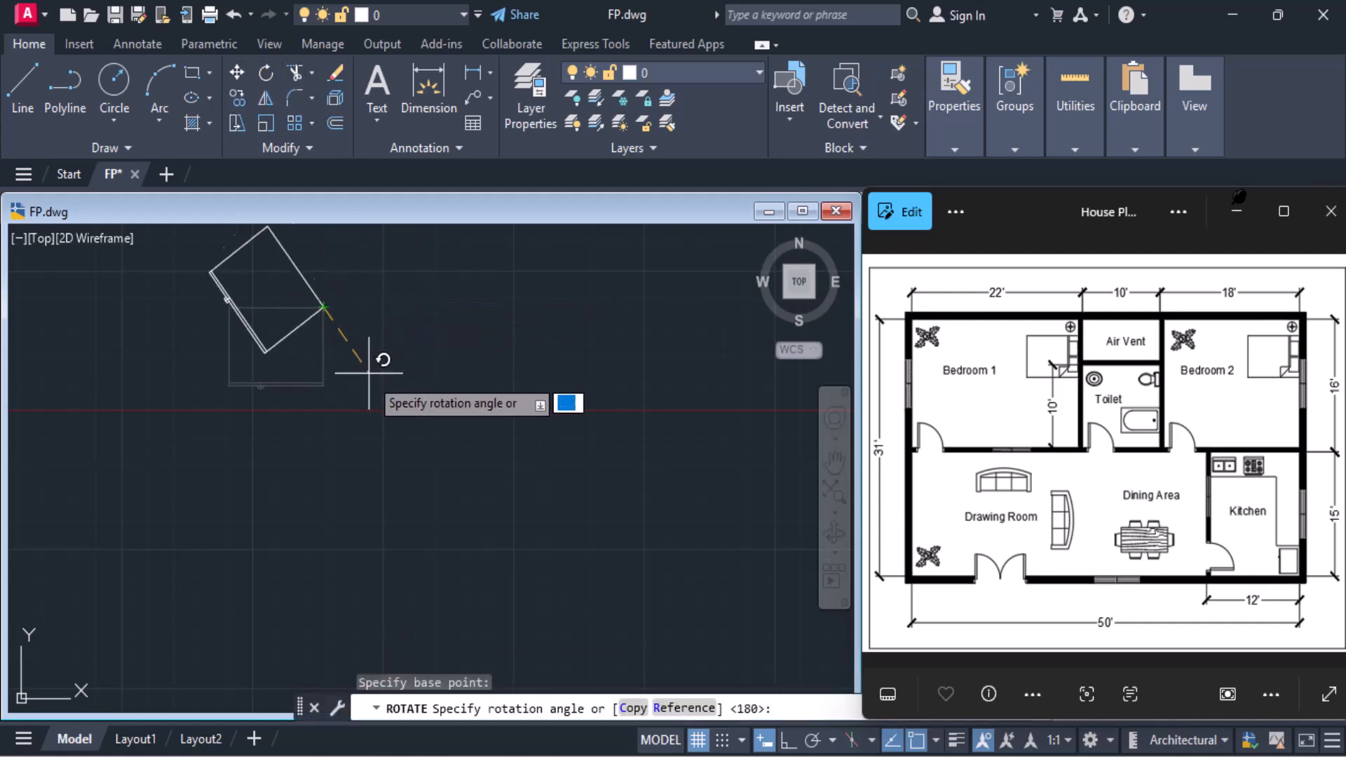
pyautogui.click(789, 741)
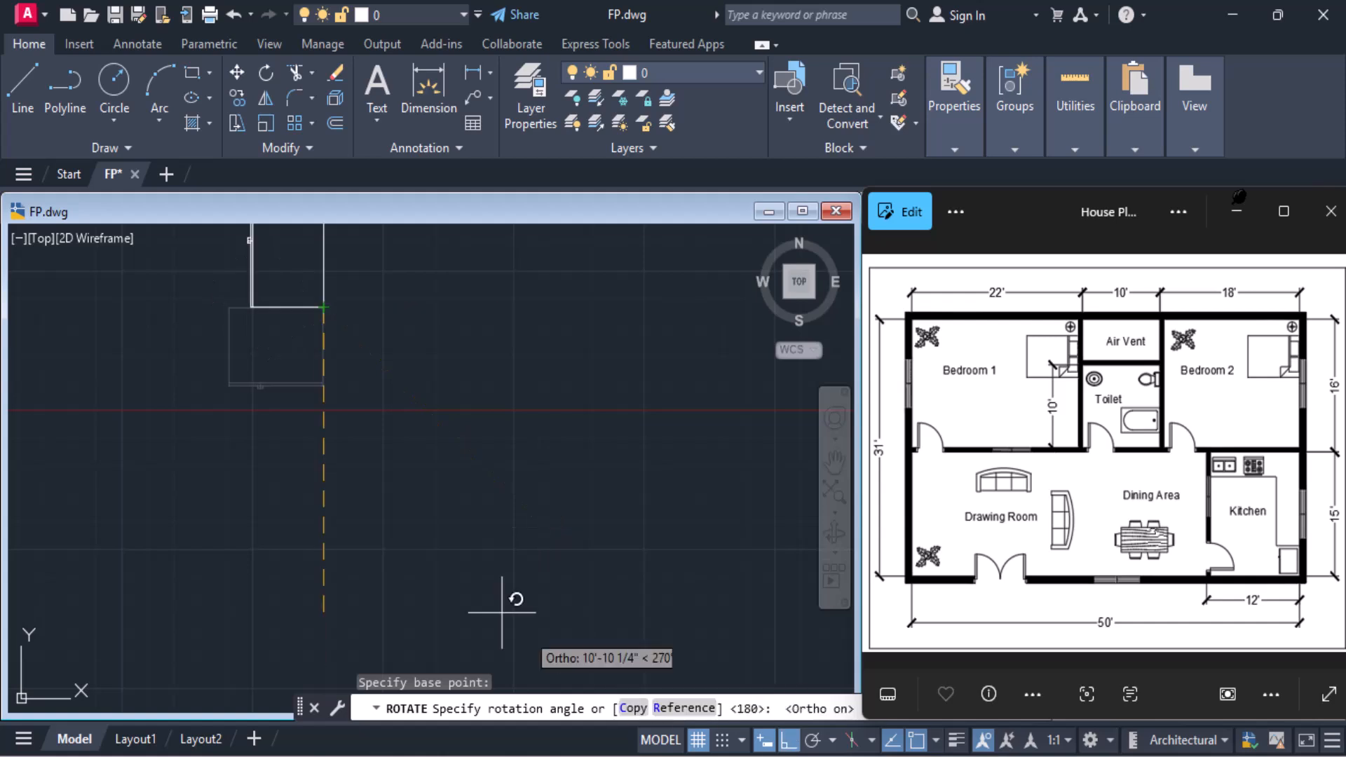
pyautogui.click(422, 496)
pyautogui.scroll(-2, 393, 465)
pyautogui.moveTo(394, 465); pyautogui.dragTo(329, 684, button='middle')
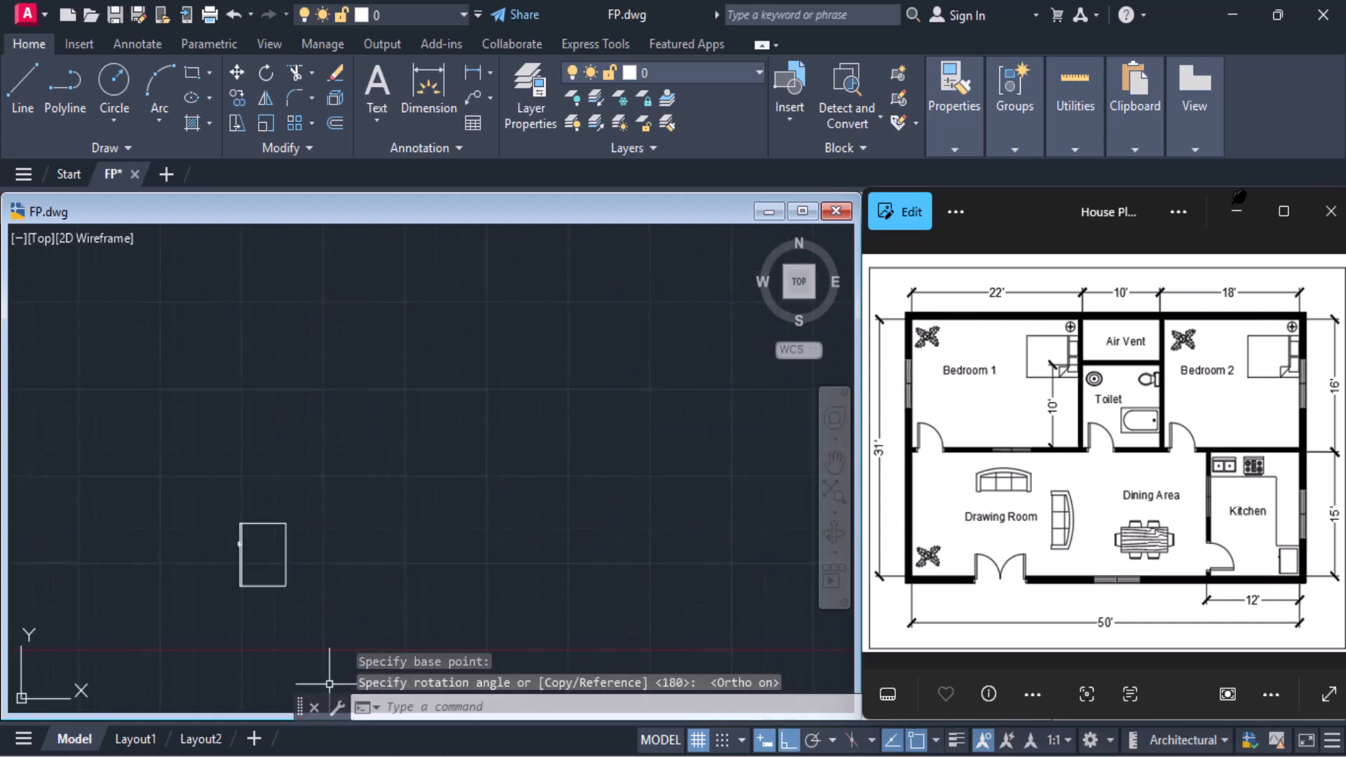
pyautogui.click(792, 742)
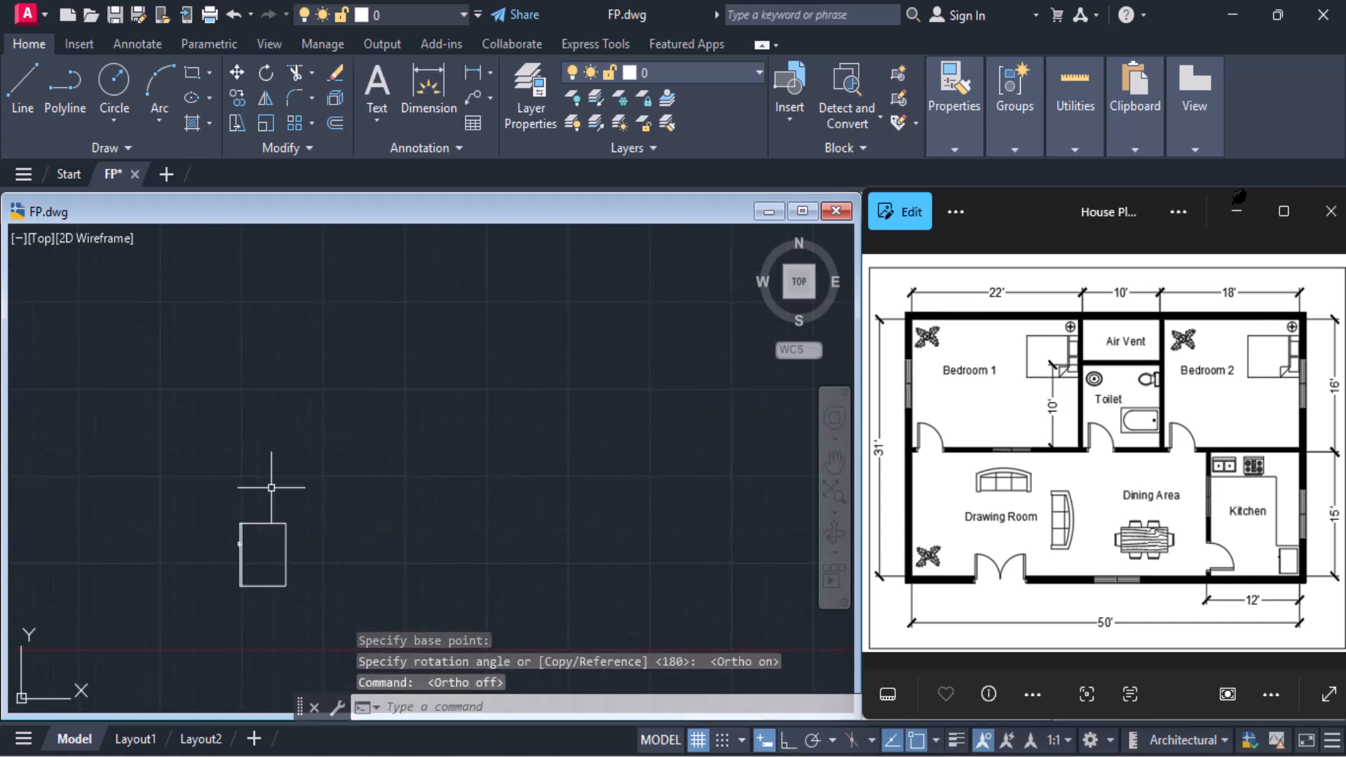
# Move the rectangular appliance block by its lower-right corner from below the plan into the kitchen's lower-right inner corner
pyautogui.click(237, 73)
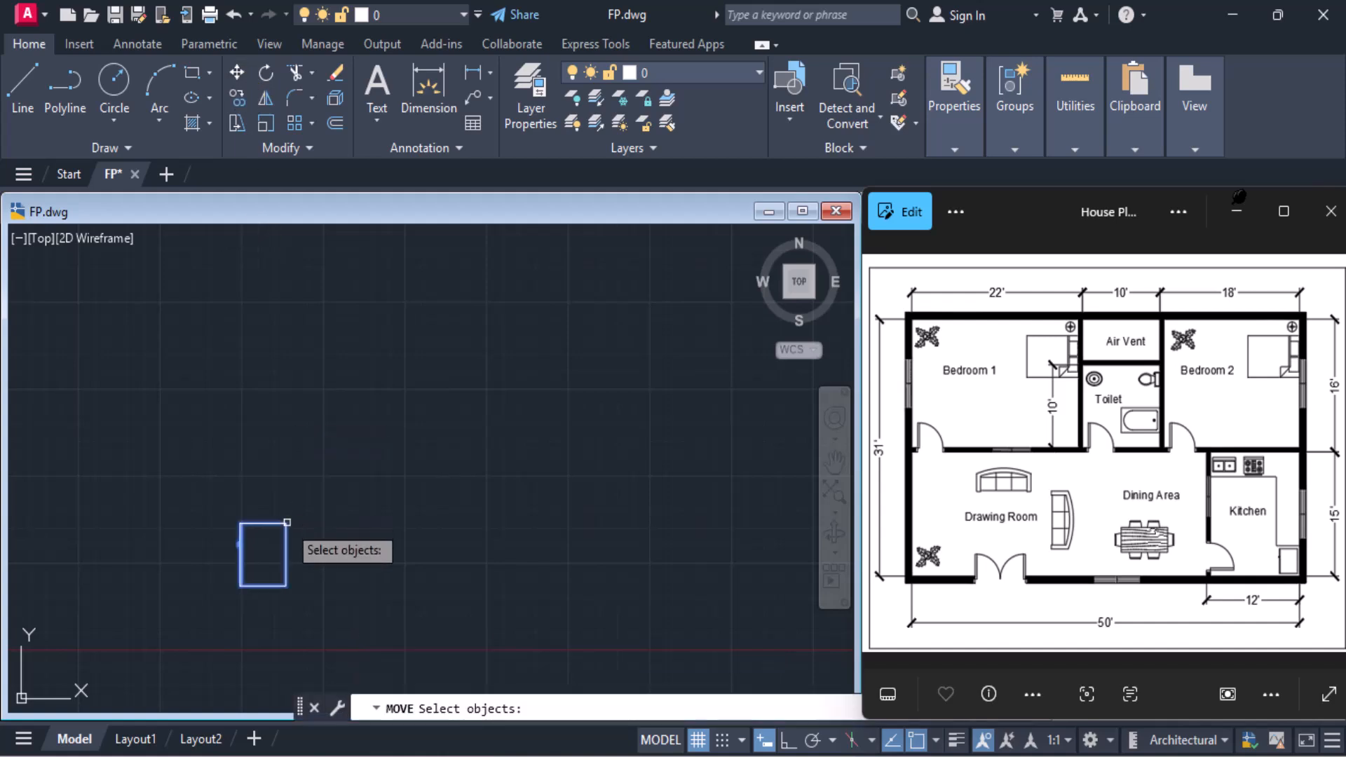
pyautogui.click(287, 522)
pyautogui.press('Return')
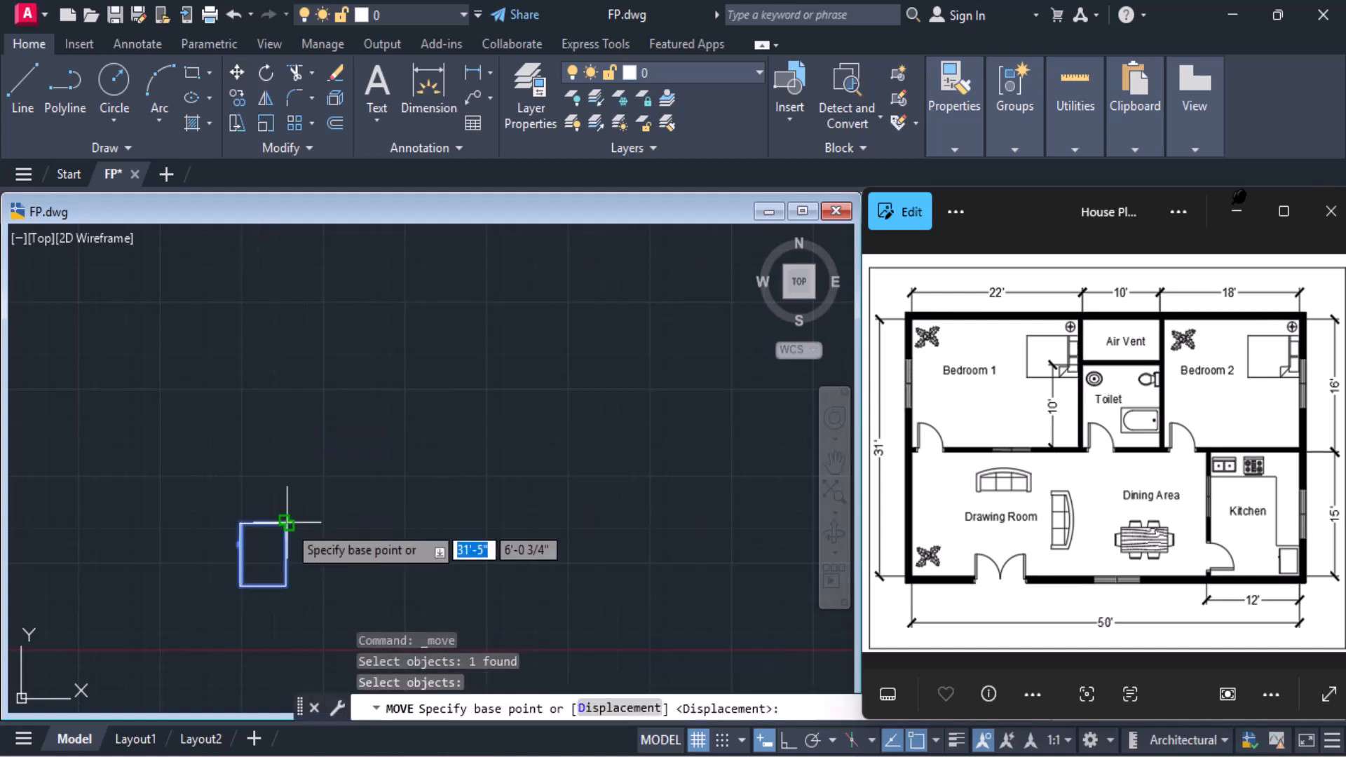
pyautogui.click(286, 584)
pyautogui.scroll(-4, 526, 435)
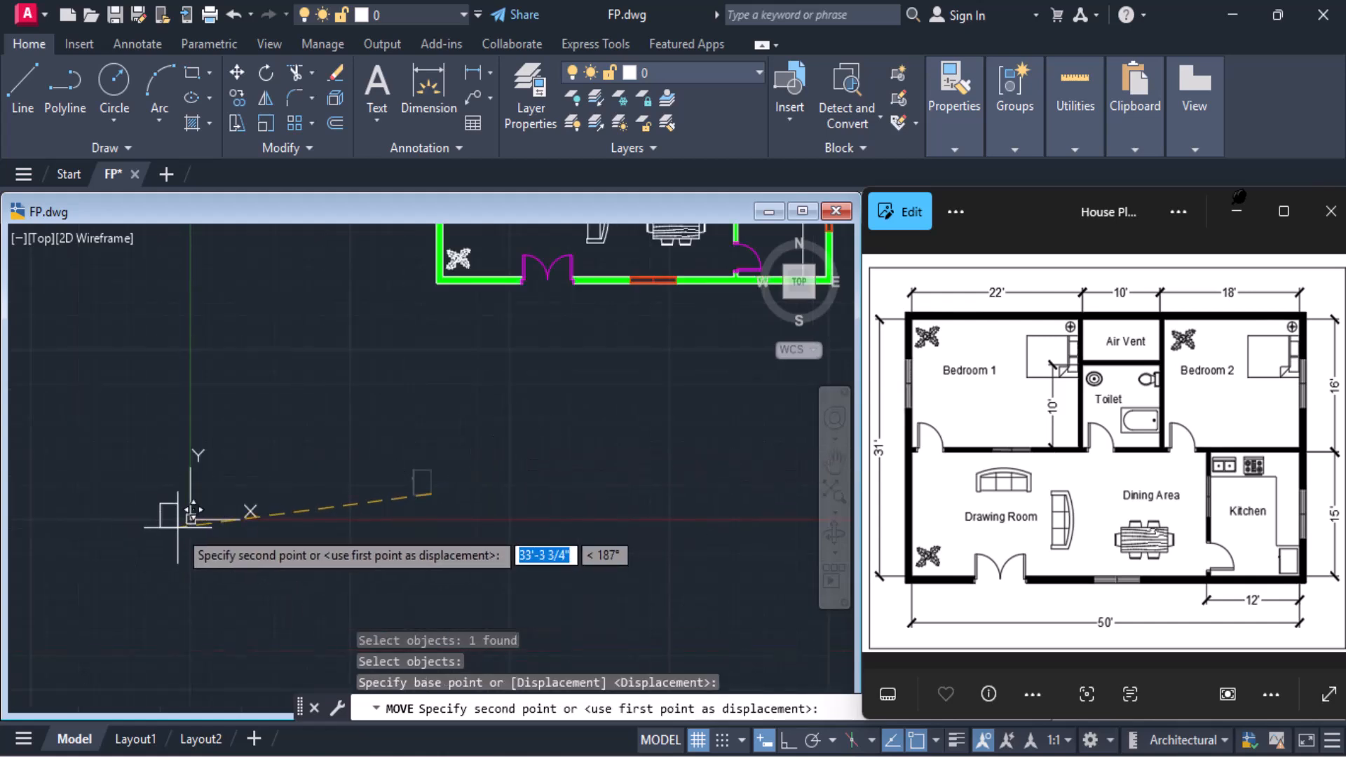
pyautogui.moveTo(631, 419); pyautogui.dragTo(177, 493, button='middle')
pyautogui.scroll(4, 422, 343)
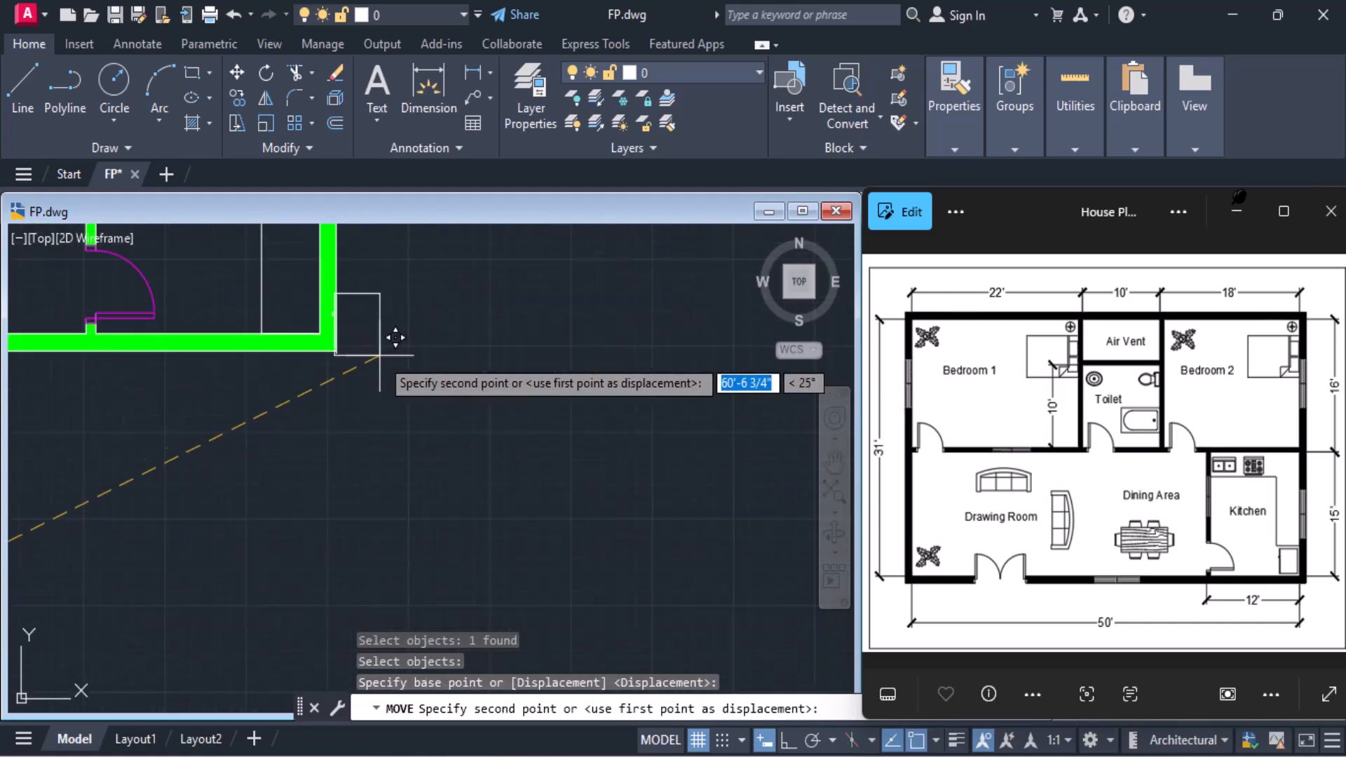
pyautogui.click(331, 314)
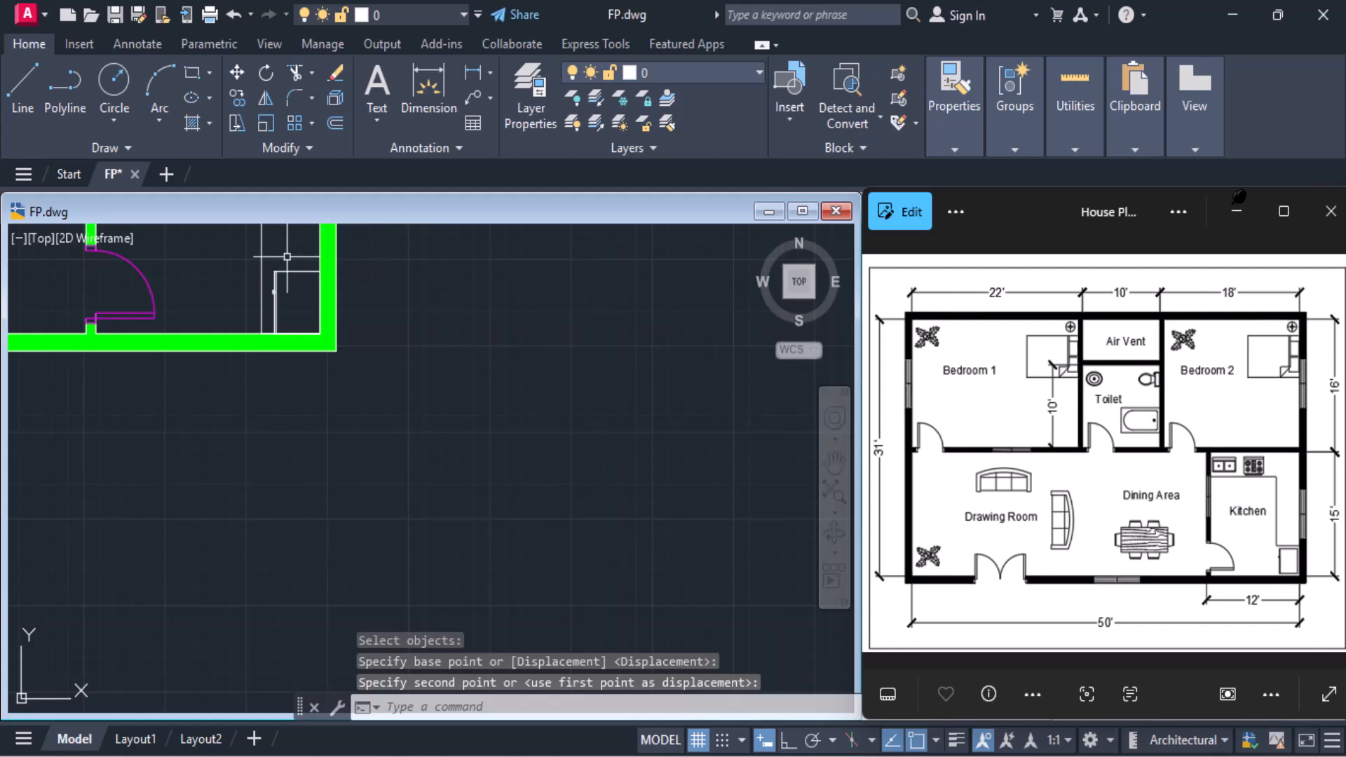
# Move the appliance block by its upper-right corner about 3 3/4" up and left, leaving a small gap to both kitchen walls
pyautogui.click(291, 272)
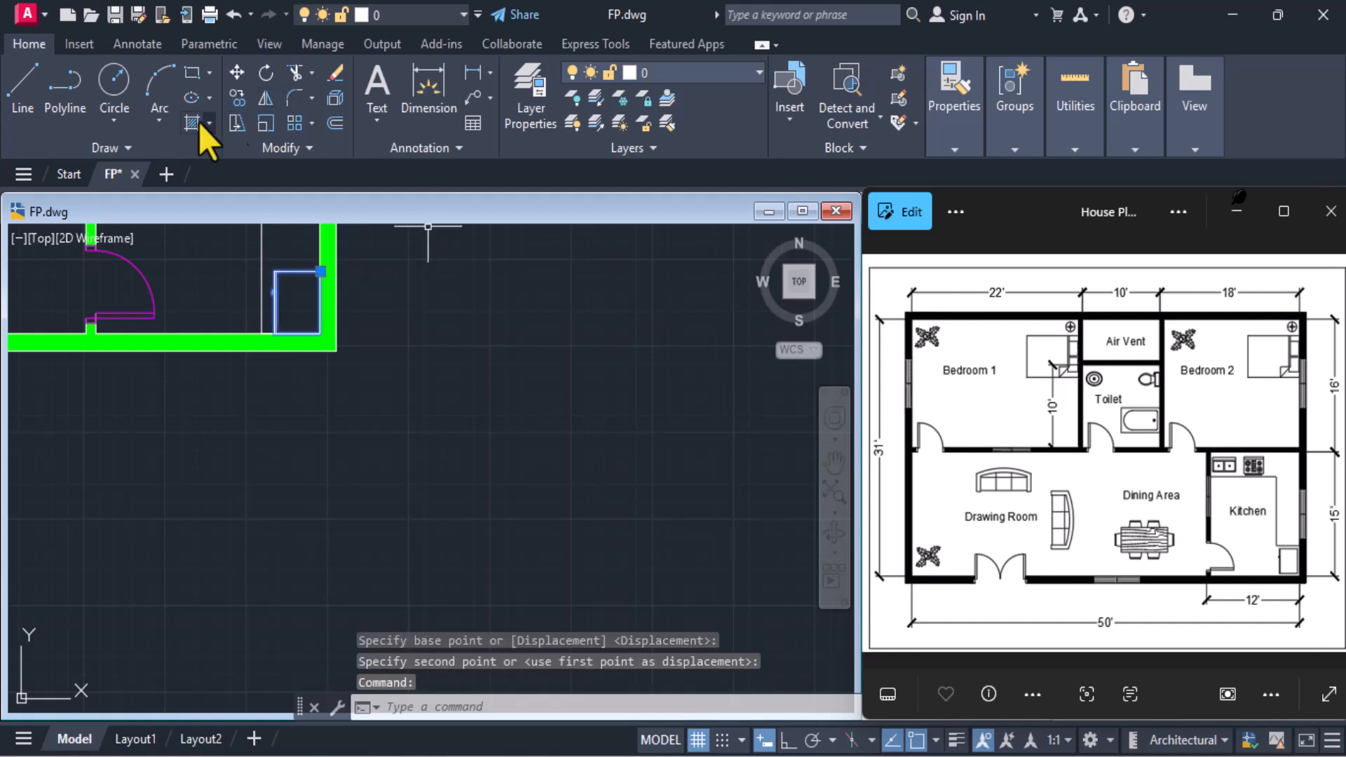
pyautogui.click(236, 75)
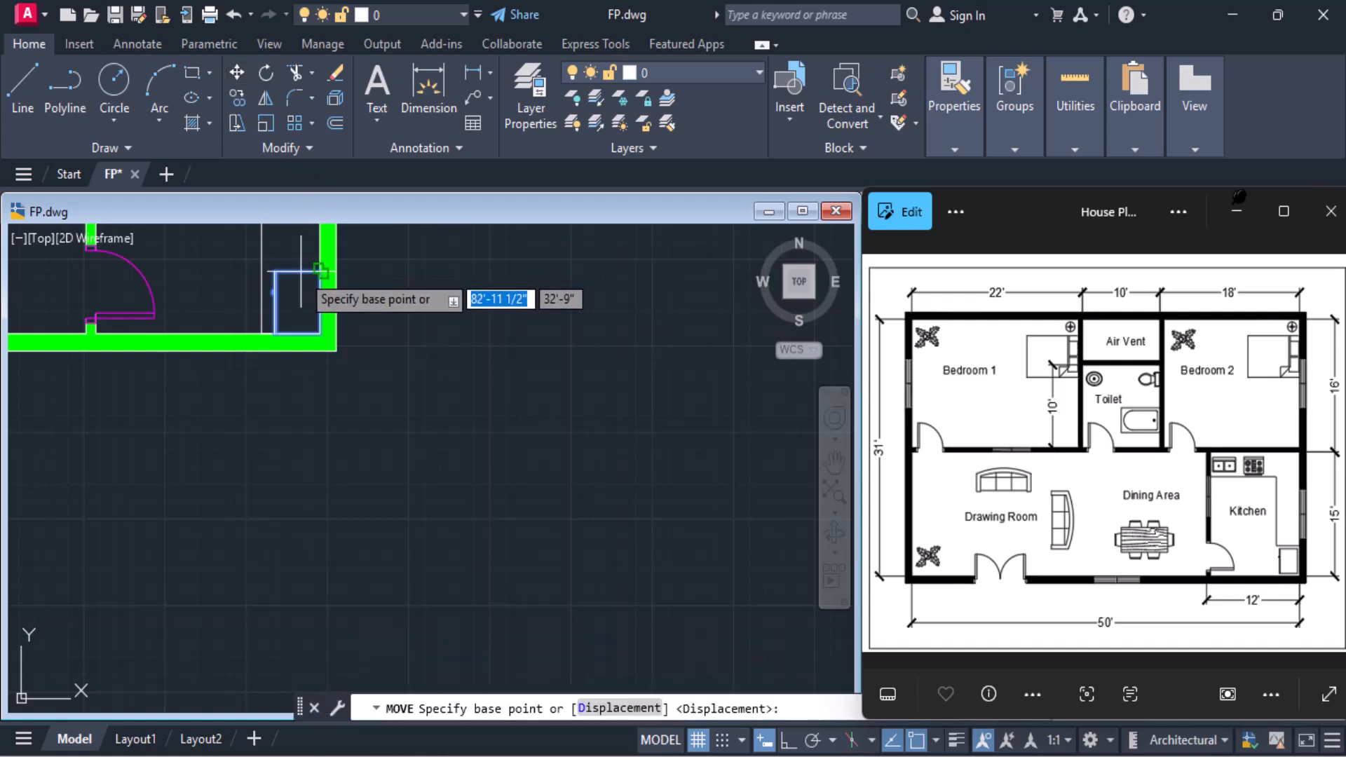
pyautogui.click(319, 270)
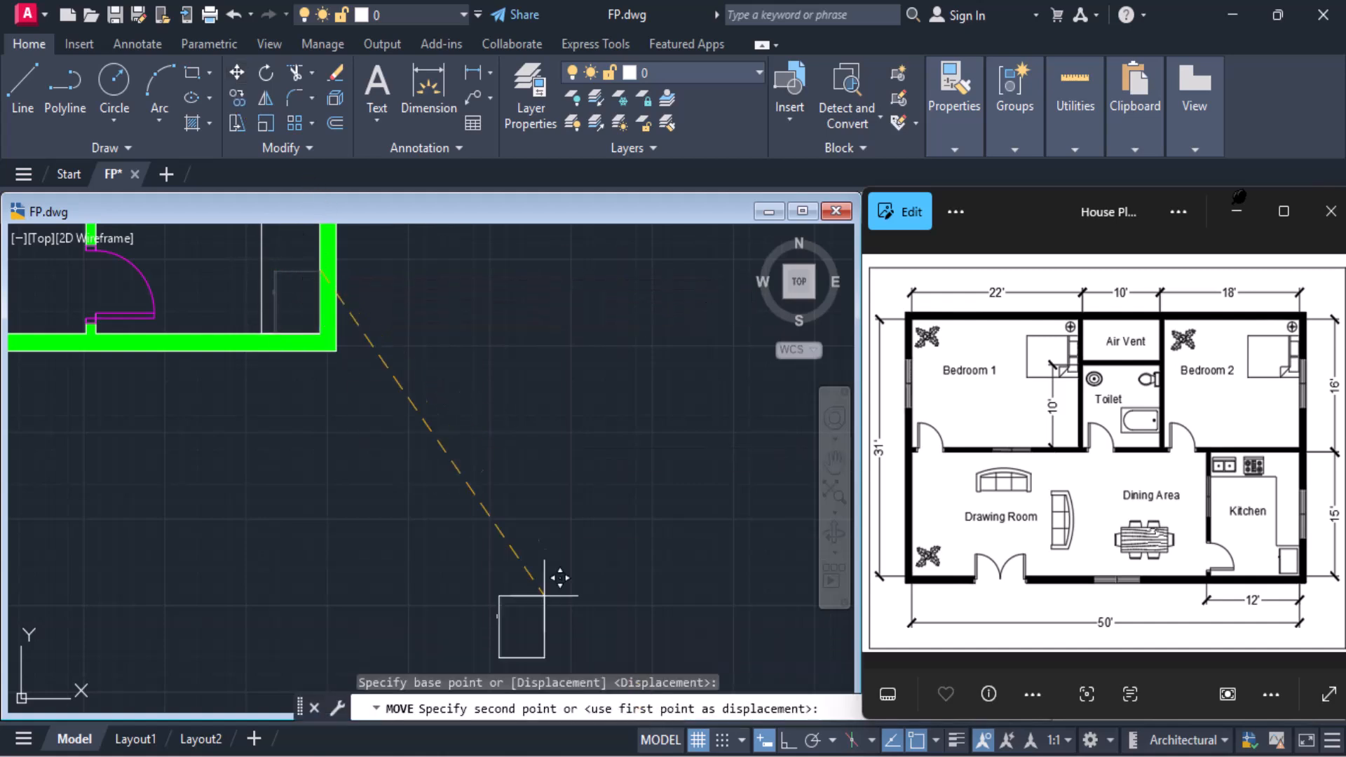
pyautogui.scroll(6, 277, 259)
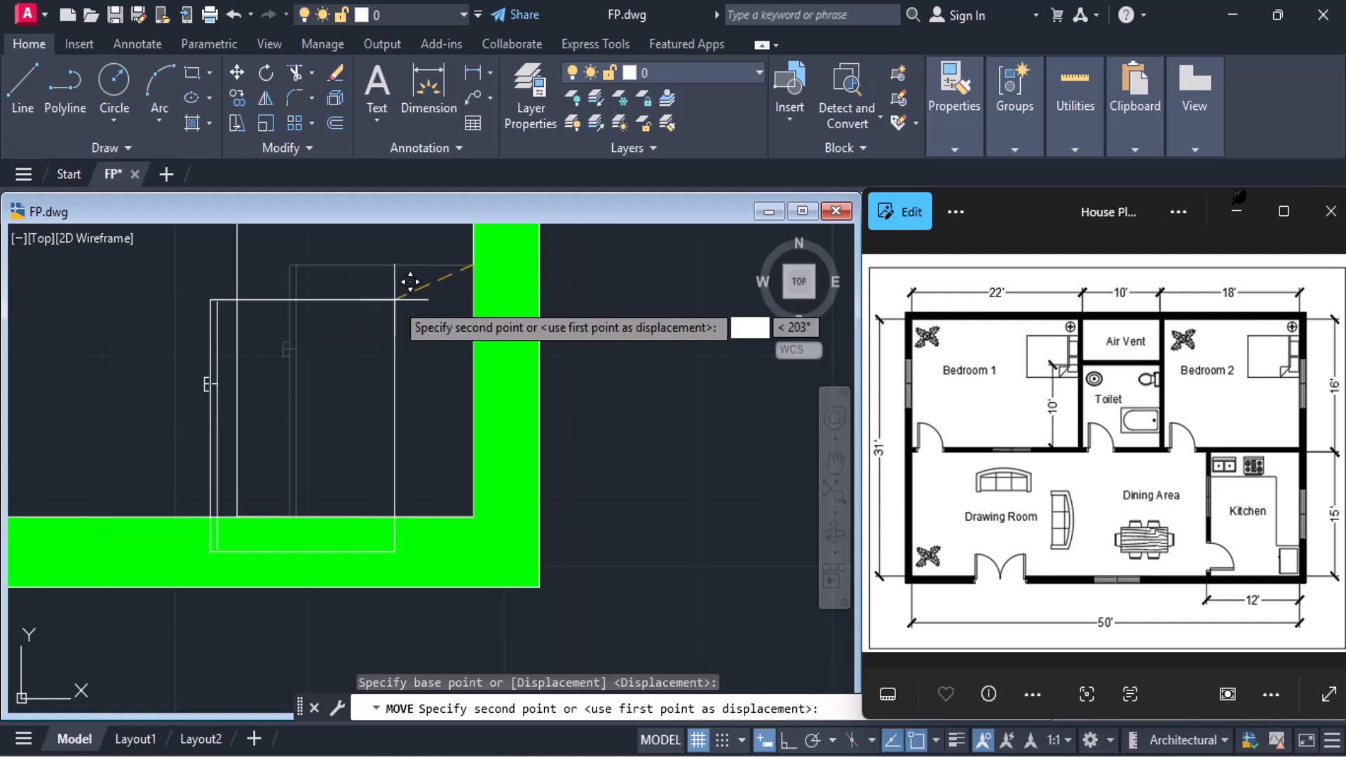
pyautogui.click(467, 233)
pyautogui.scroll(-2, 455, 249)
pyautogui.moveTo(453, 249); pyautogui.dragTo(445, 405, button='middle')
pyautogui.scroll(-1, 435, 401)
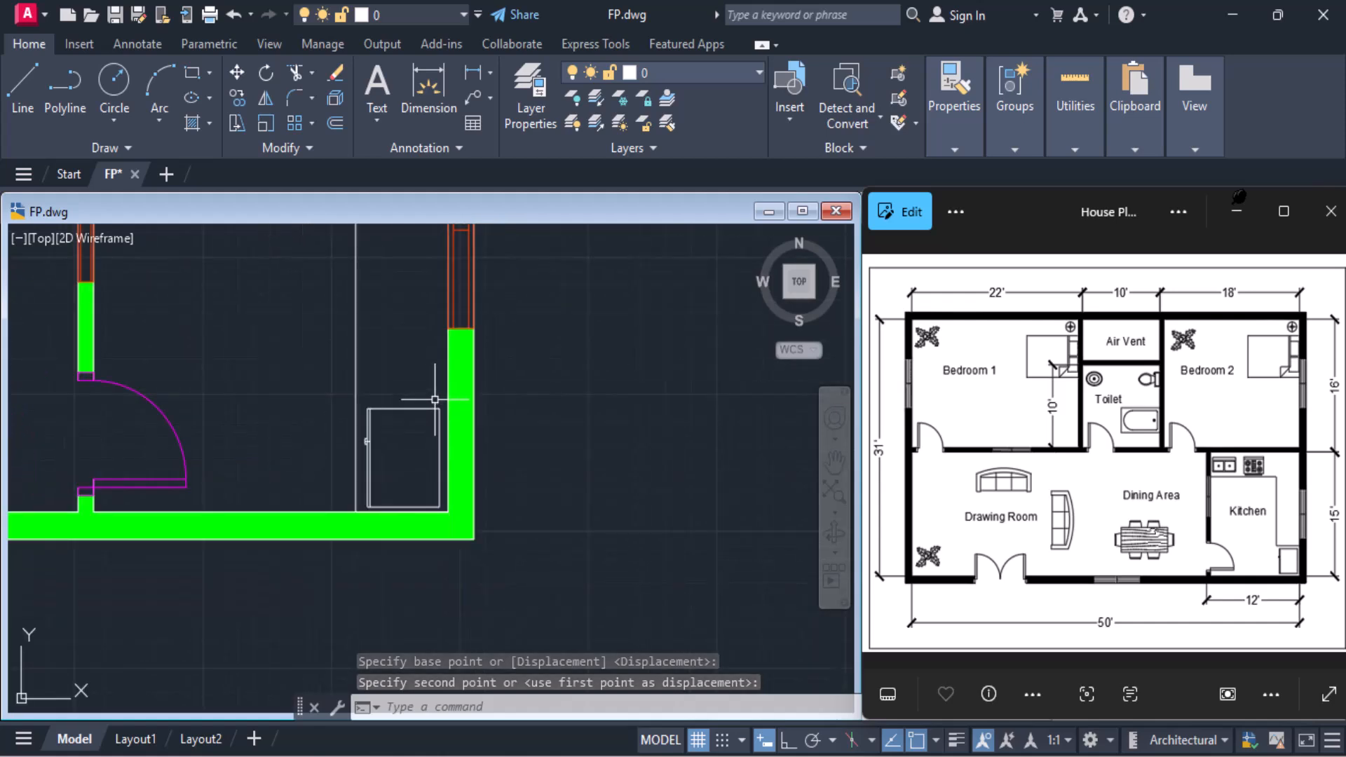
pyautogui.click(28, 88)
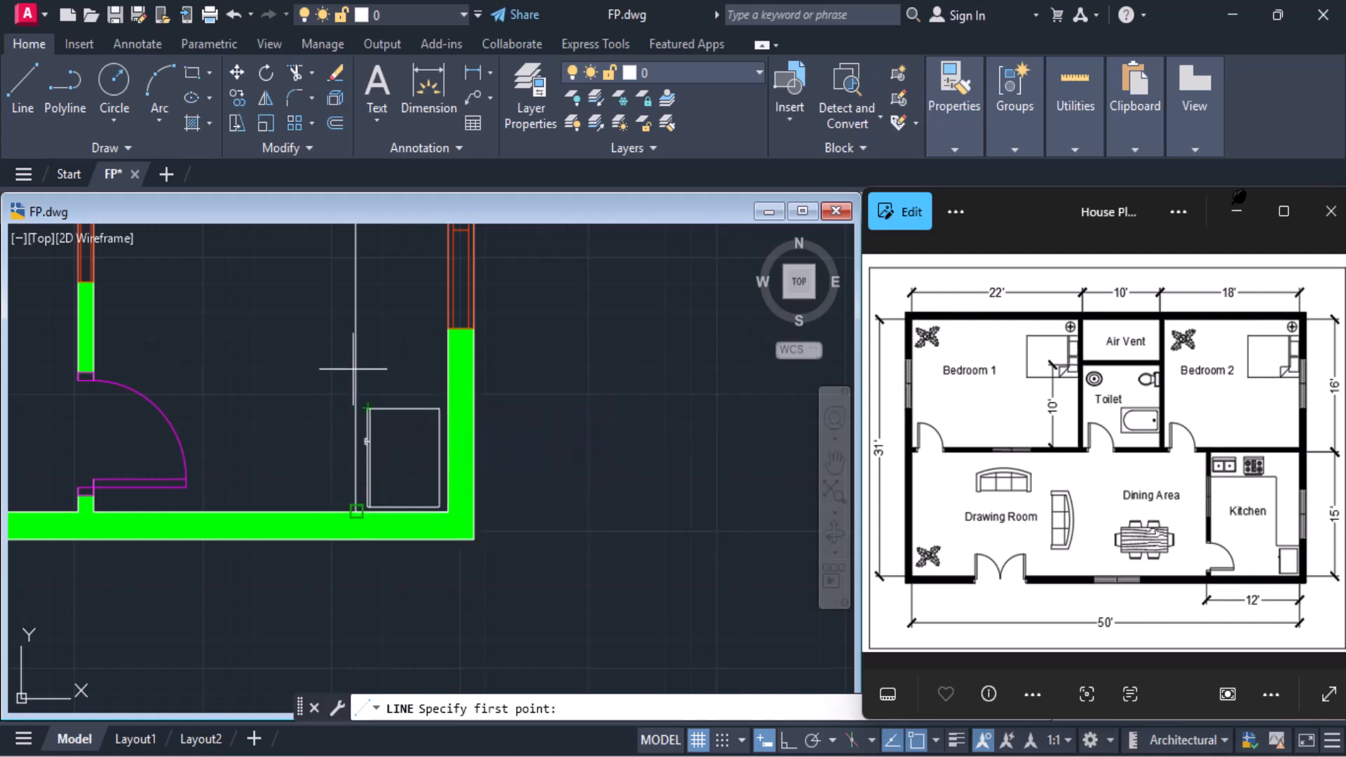
pyautogui.write("4'")
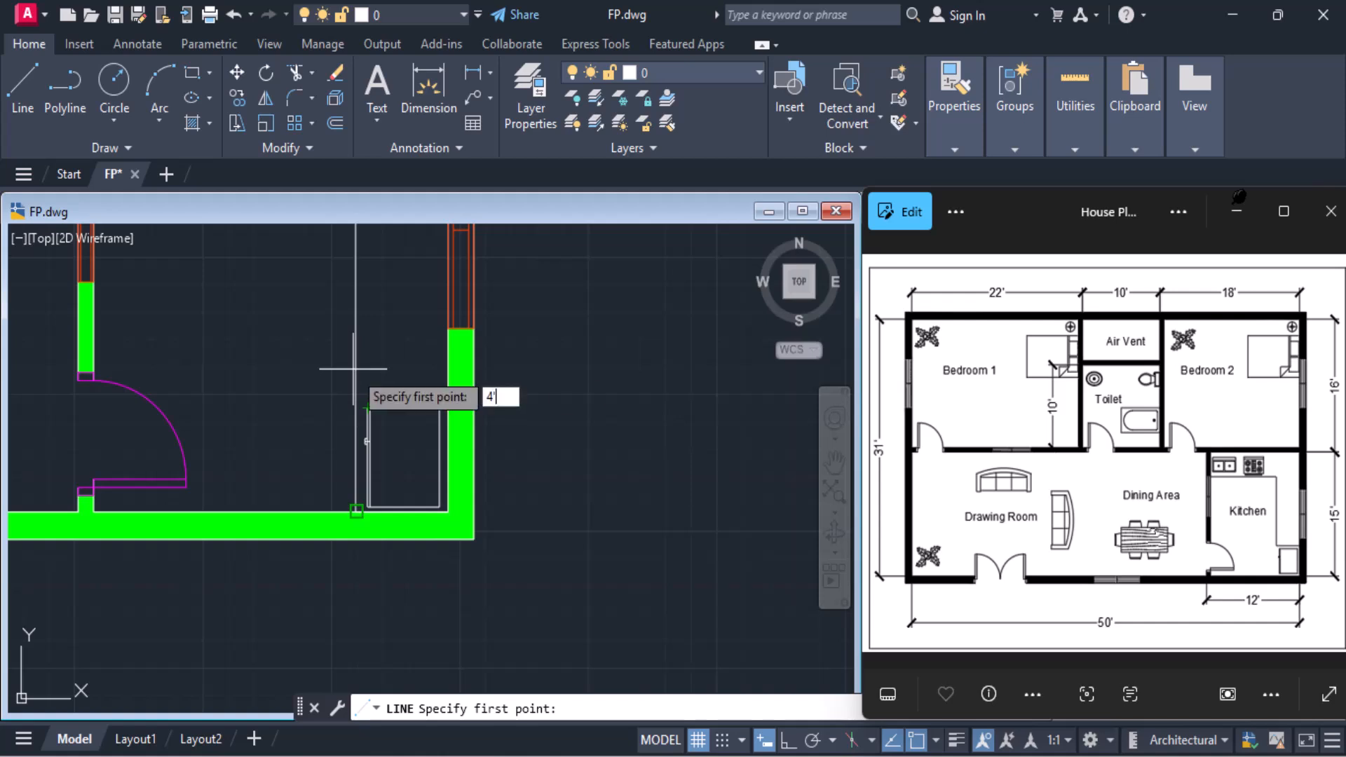
pyautogui.press('Return')
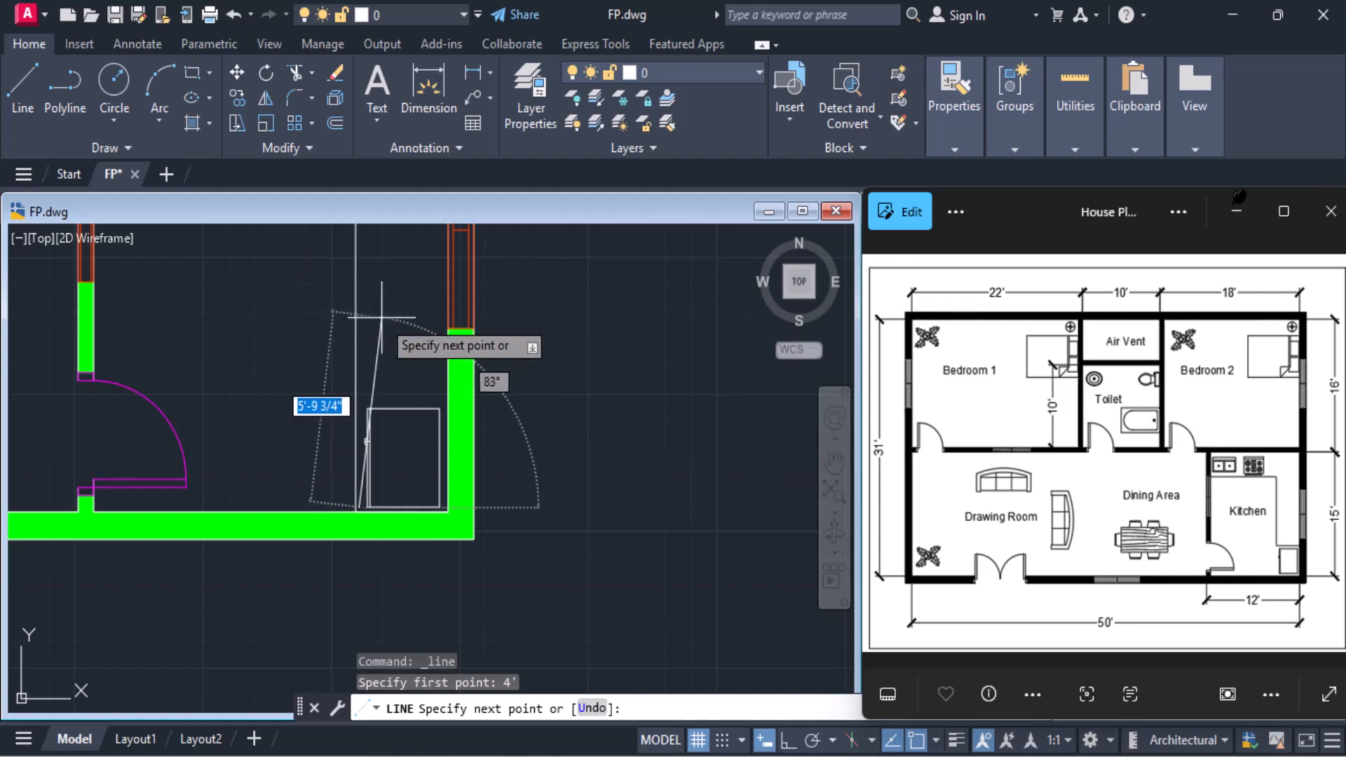
pyautogui.press('Escape')
pyautogui.press('Escape')
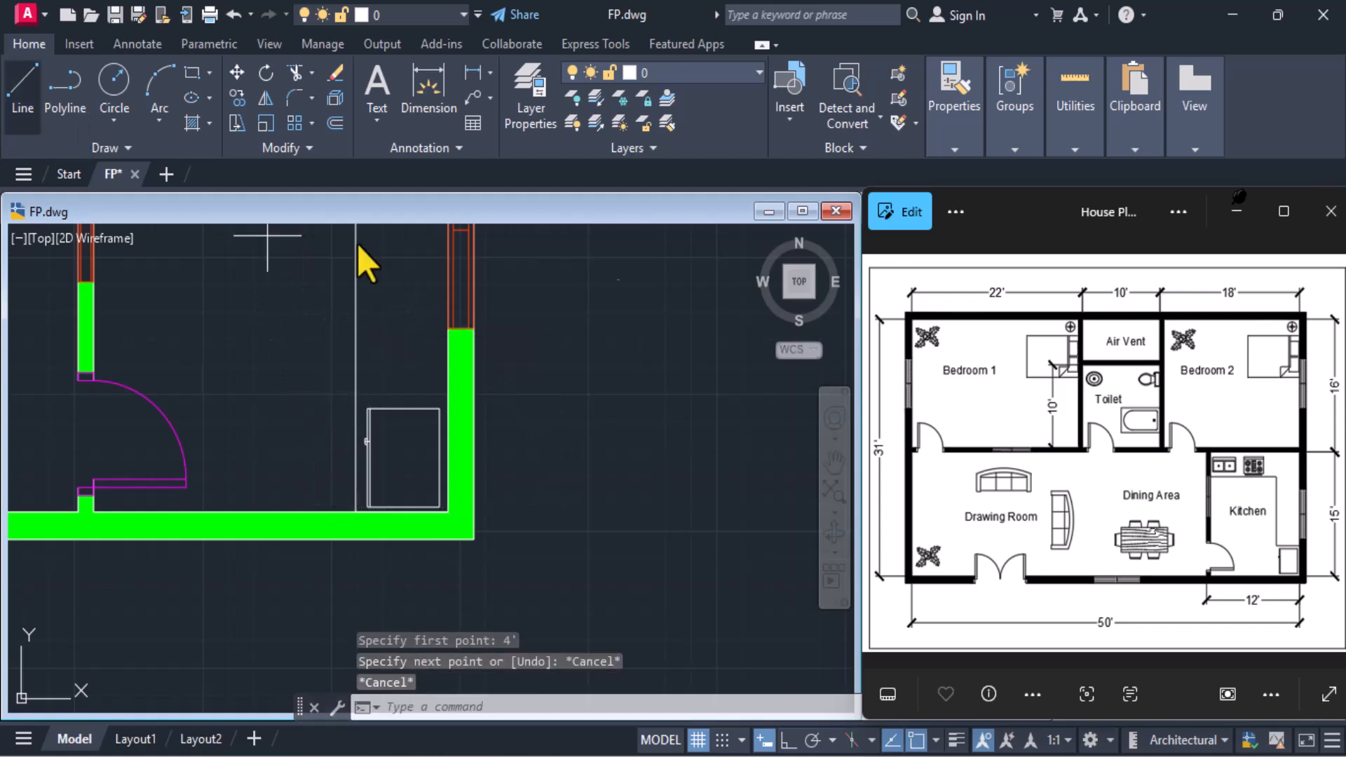
# Draw a line from the vertical counter line's lower end 4' up, continuing perpendicular to the kitchen's right wall above the appliance block
pyautogui.scroll(4, 344, 562)
pyautogui.click(370, 437)
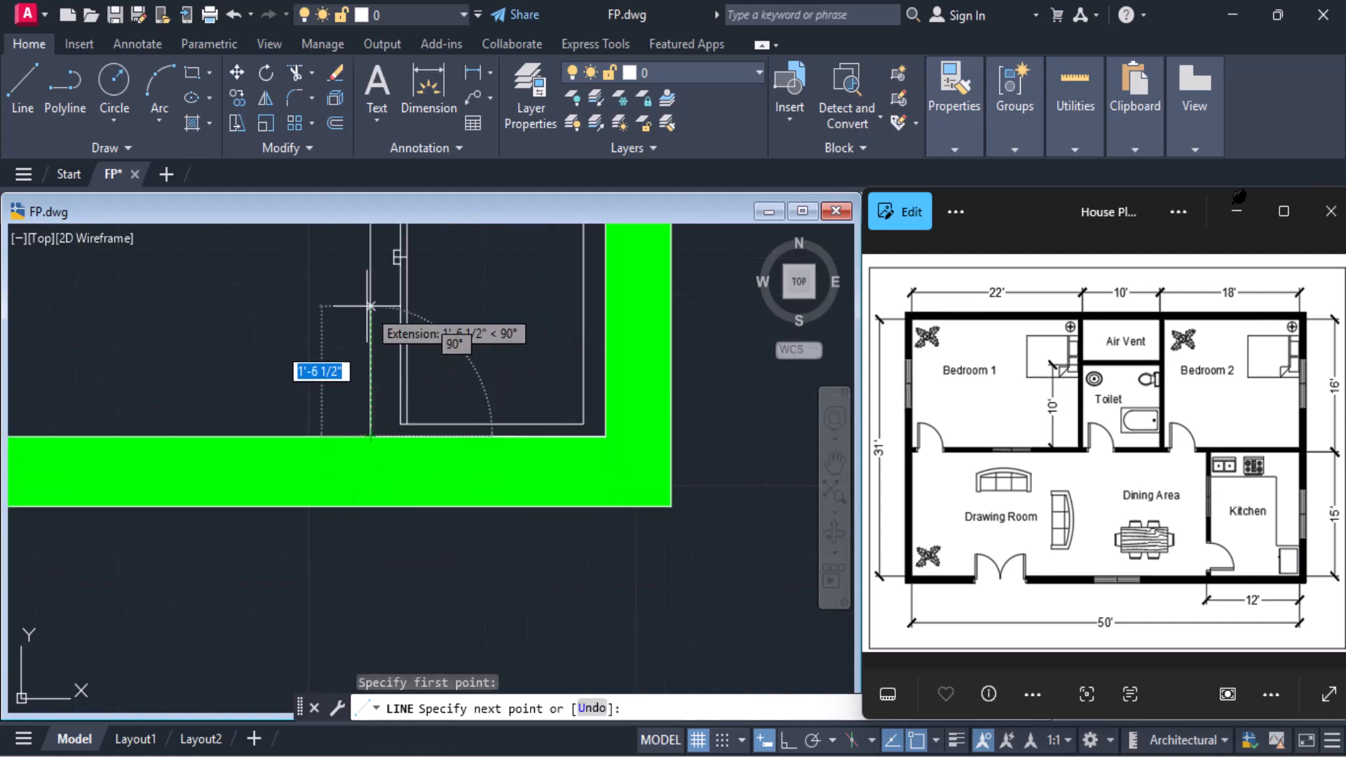
pyautogui.write('4')
pyautogui.press('Return')
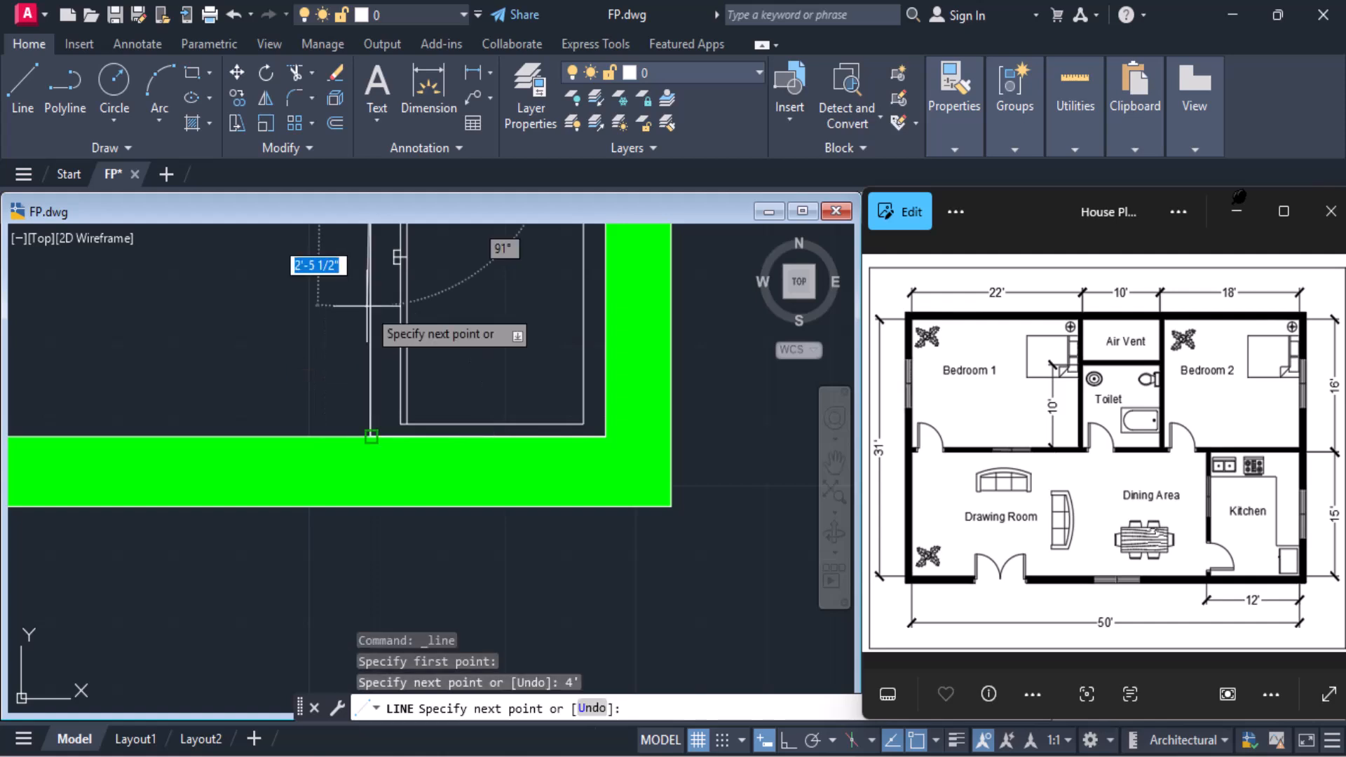
pyautogui.scroll(-2, 368, 307)
pyautogui.moveTo(367, 306); pyautogui.dragTo(305, 491, button='middle')
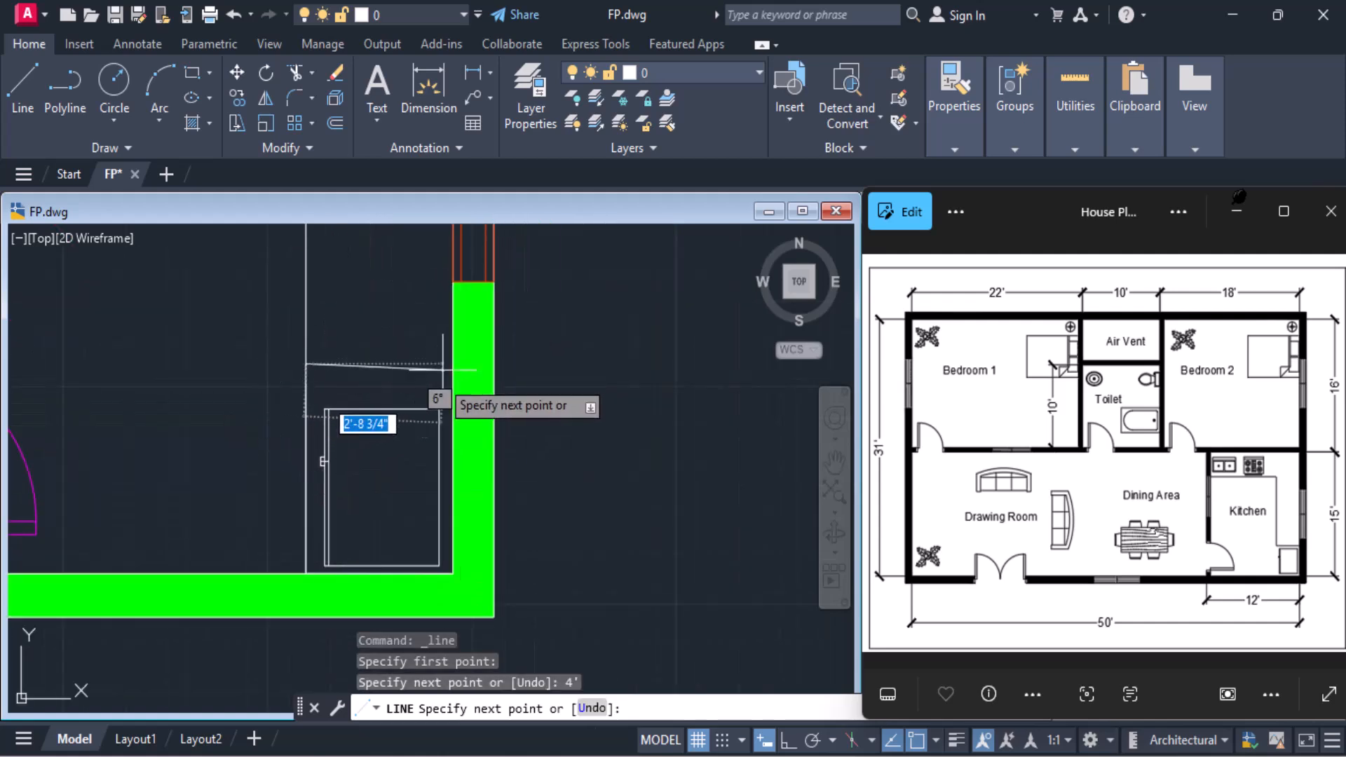
pyautogui.write('p')
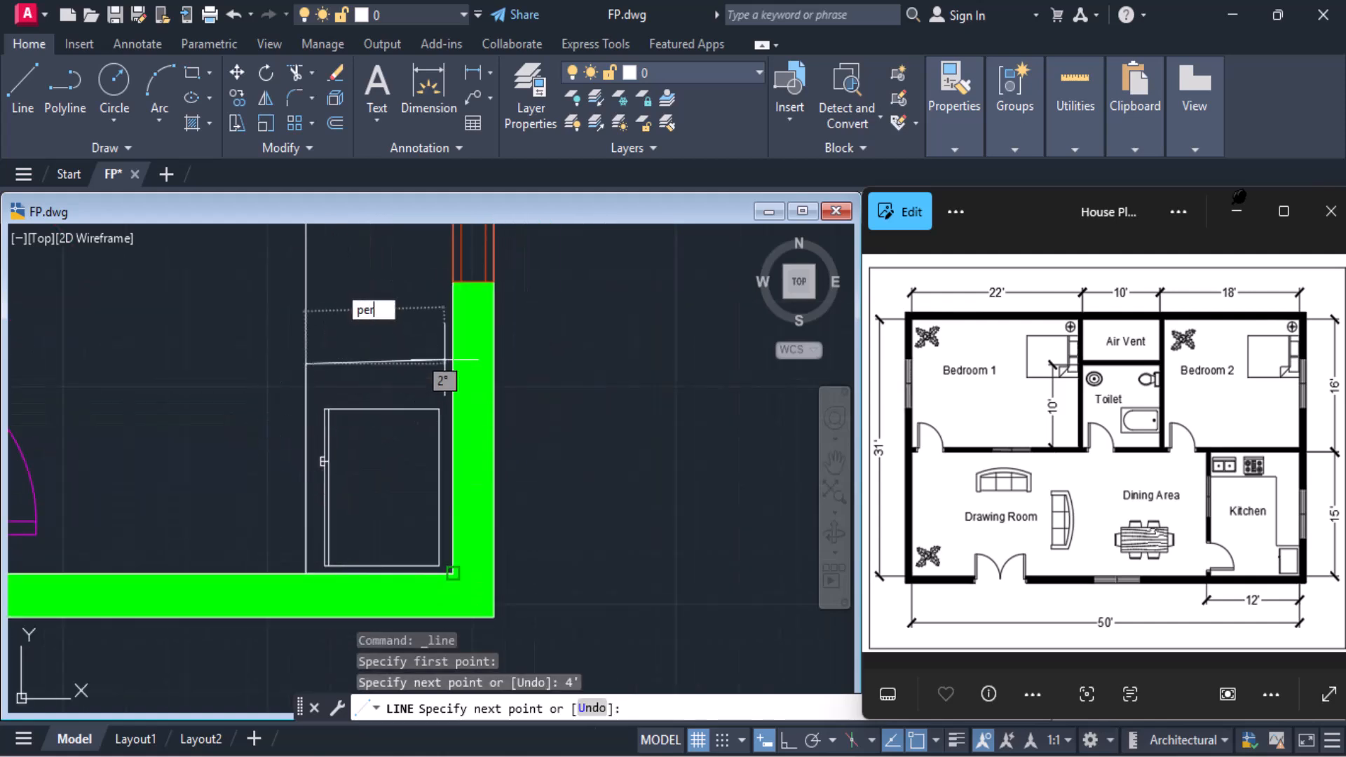
pyautogui.write('er')
pyautogui.press('Return')
pyautogui.click(449, 363)
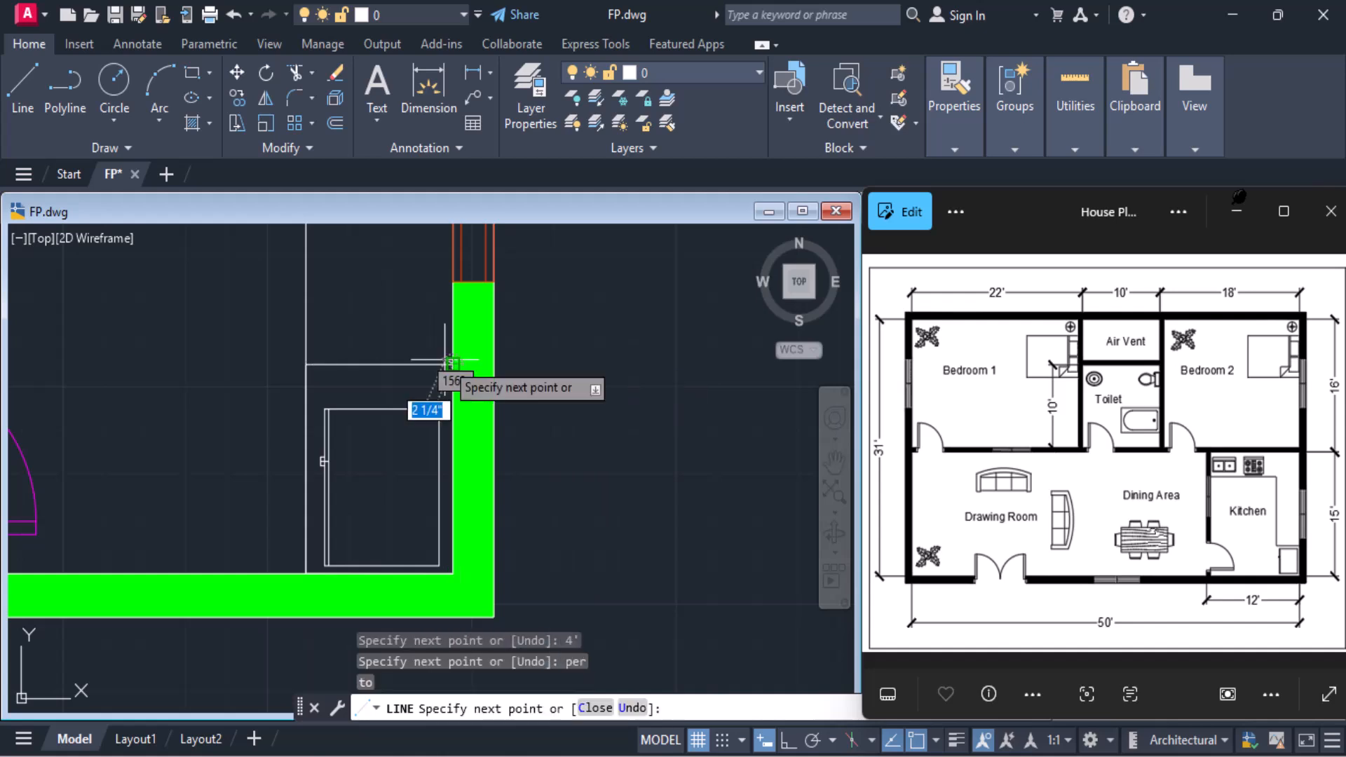
pyautogui.press('Return')
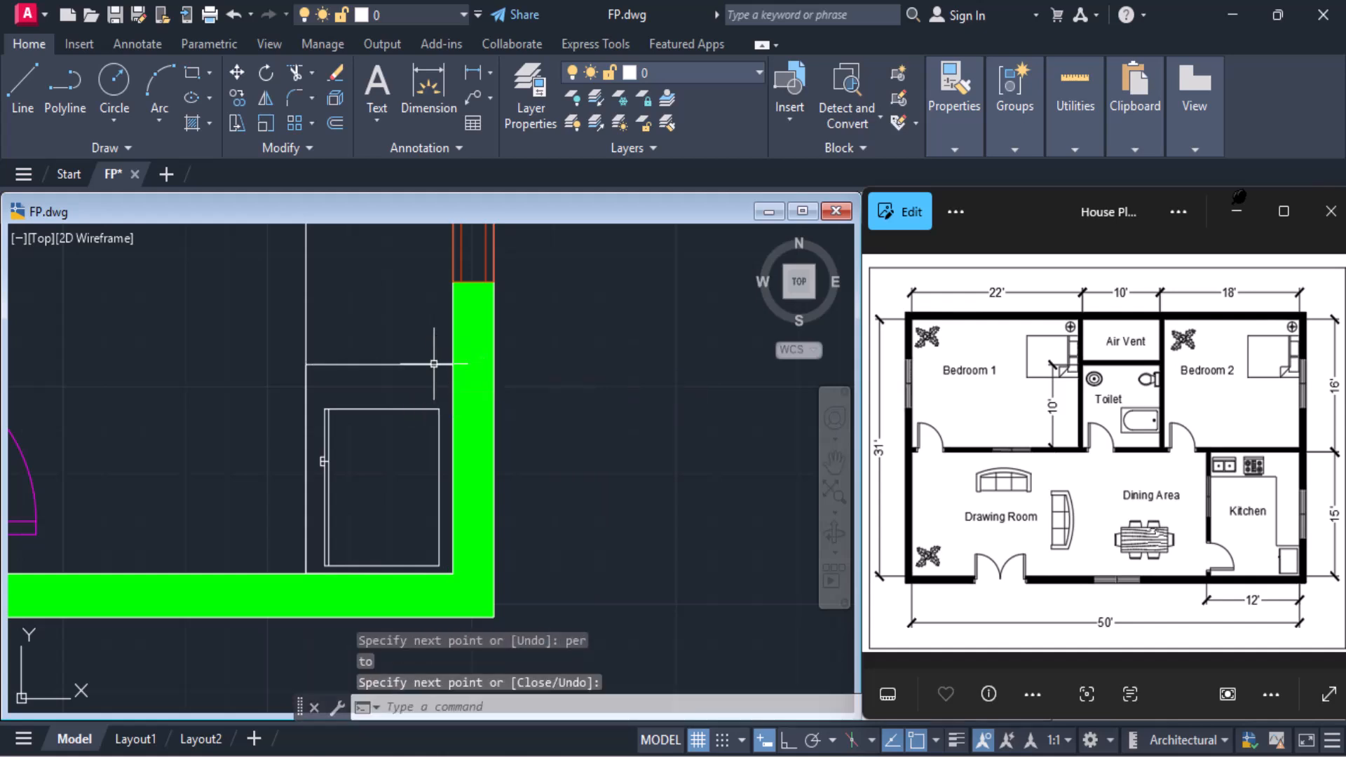
# Trim both overlapping vertical counter lines below the new horizontal counter edge, beside the appliance block
pyautogui.click(294, 73)
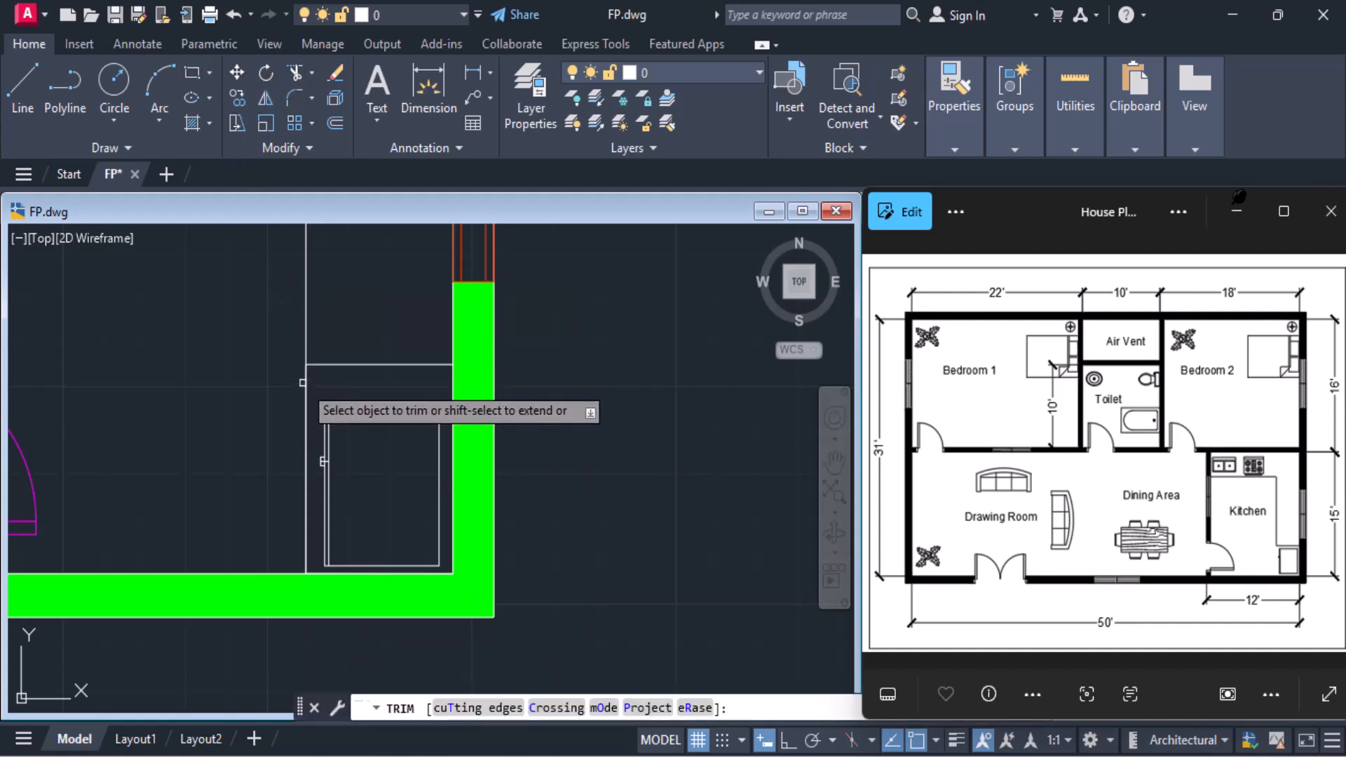
pyautogui.click(304, 387)
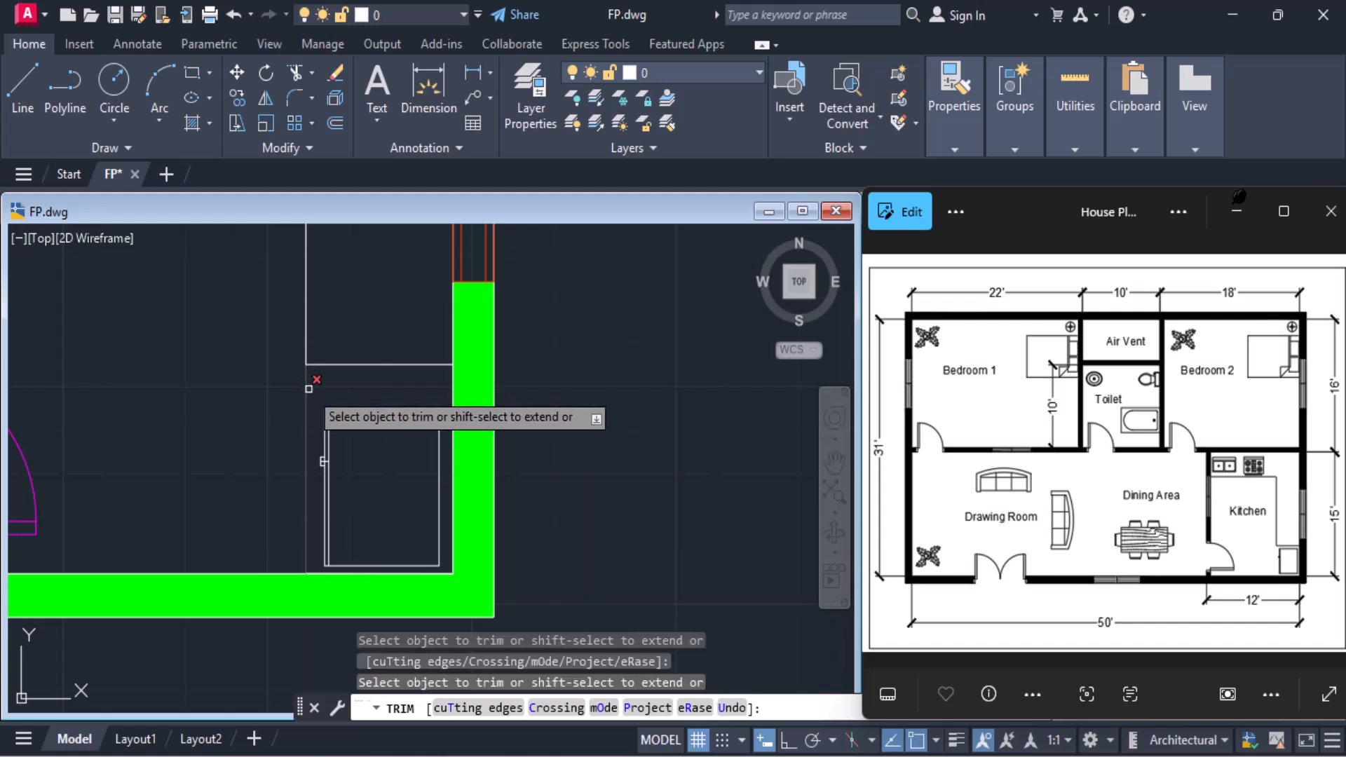
pyautogui.press('Return')
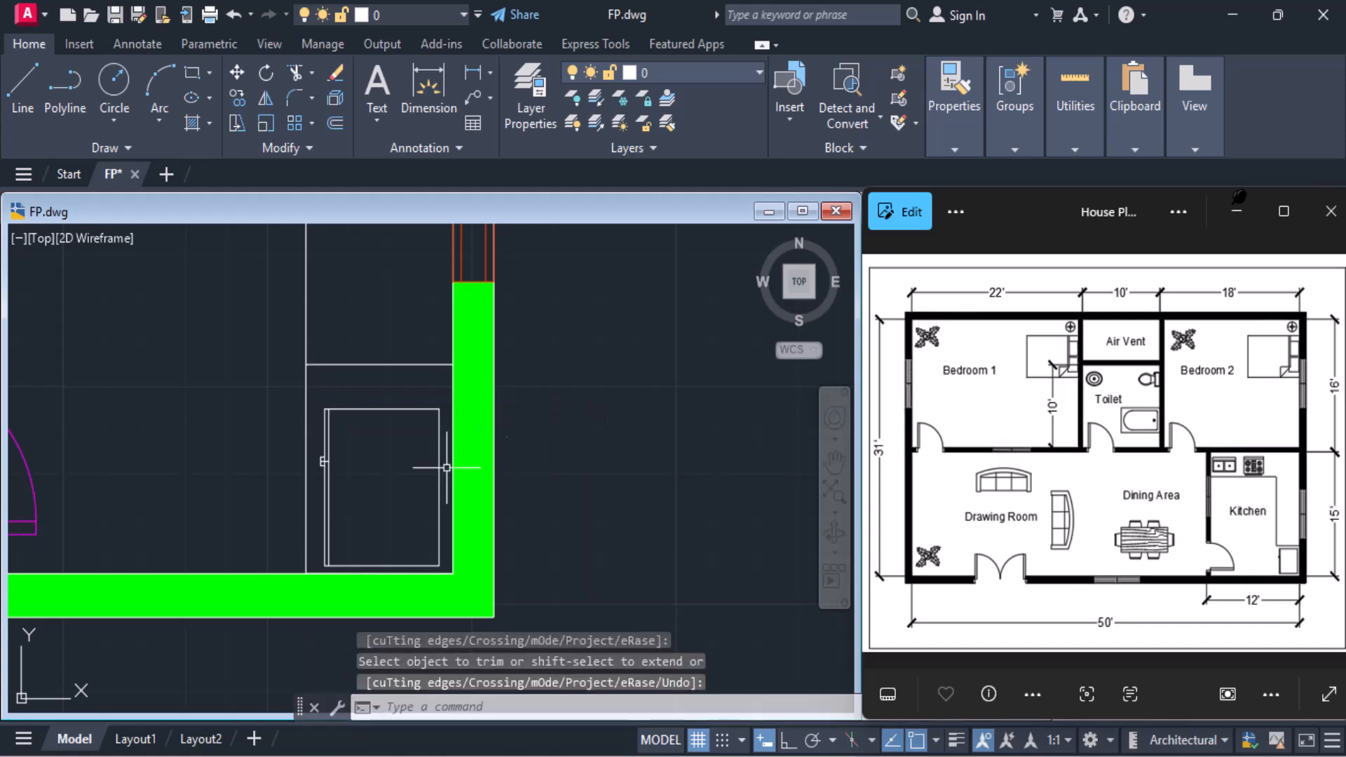
pyautogui.click(293, 75)
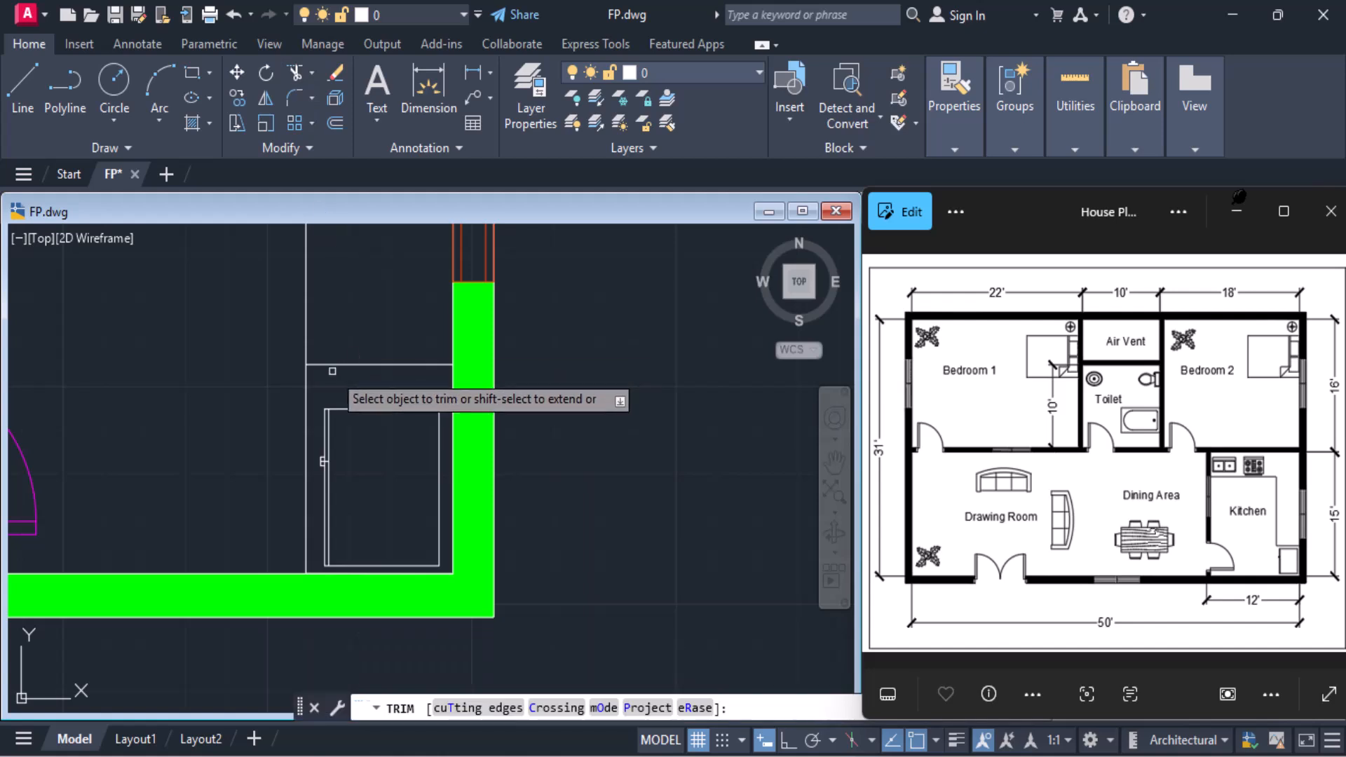
pyautogui.click(308, 393)
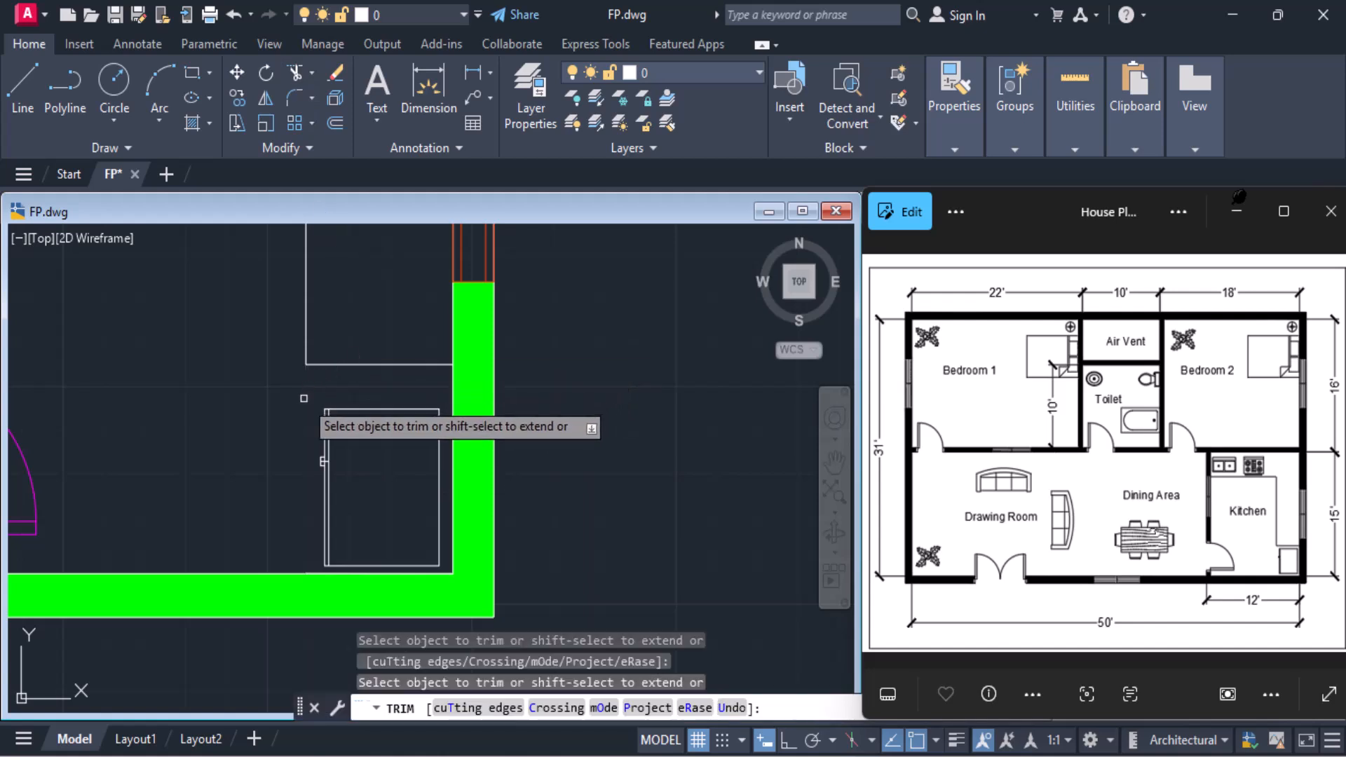
pyautogui.press('Return')
pyautogui.scroll(-2, 304, 398)
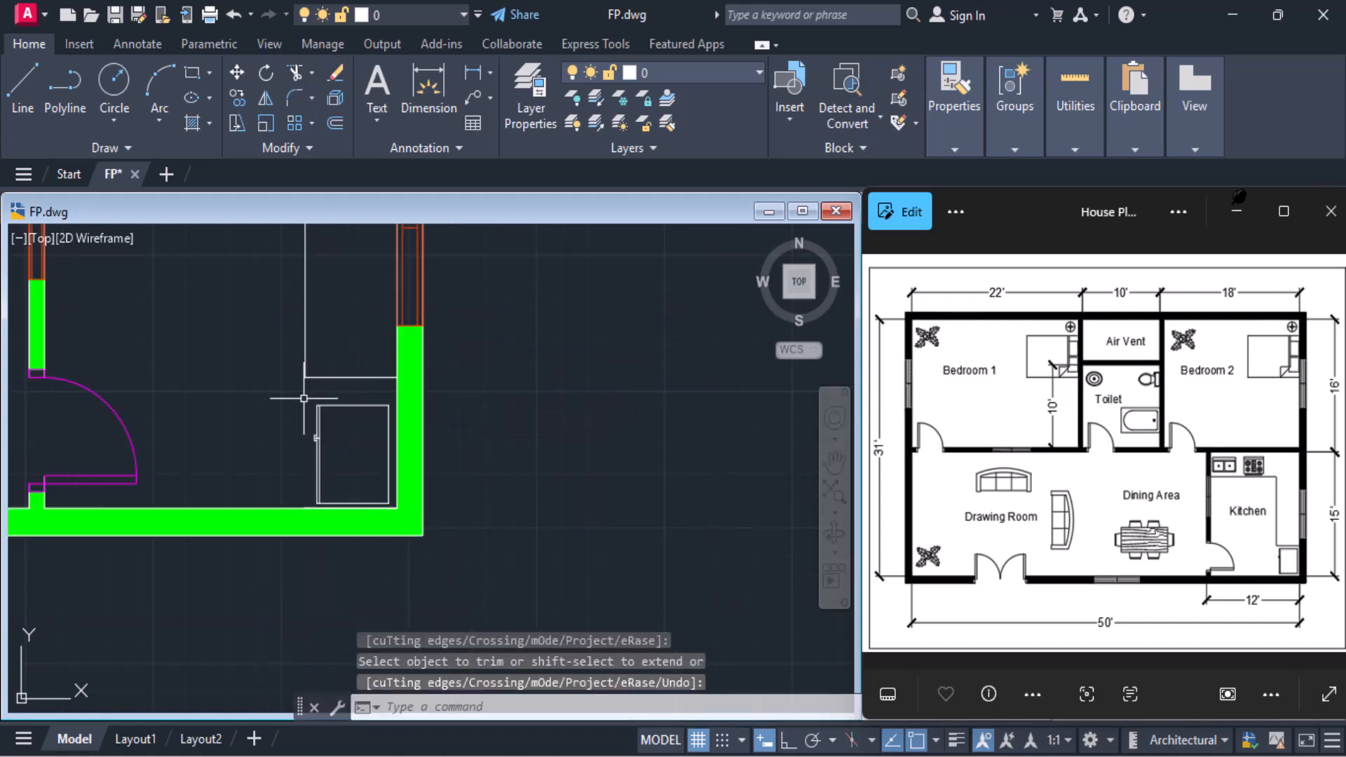
# Move the appliance block by its upper-right corner slightly straight up, centring it between the counter edge and the bottom wall
pyautogui.click(351, 407)
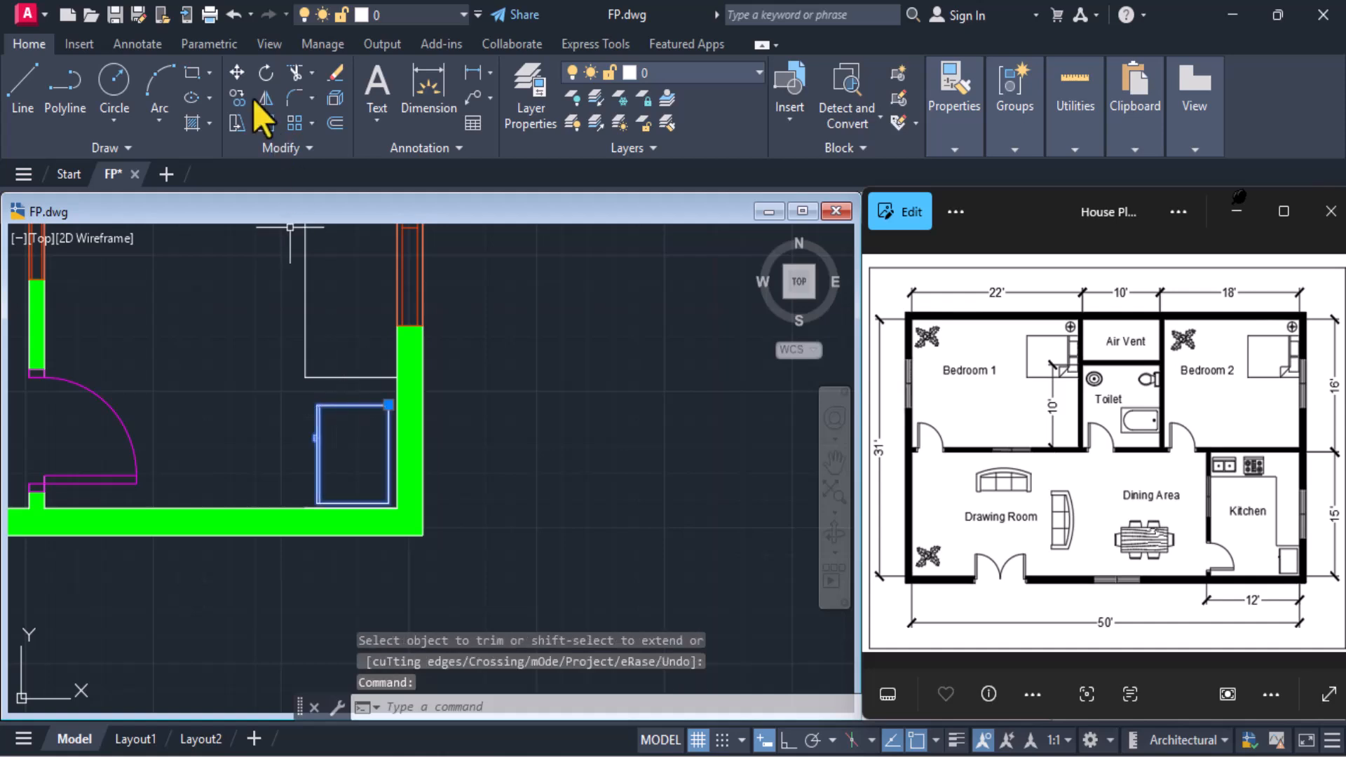
pyautogui.click(237, 72)
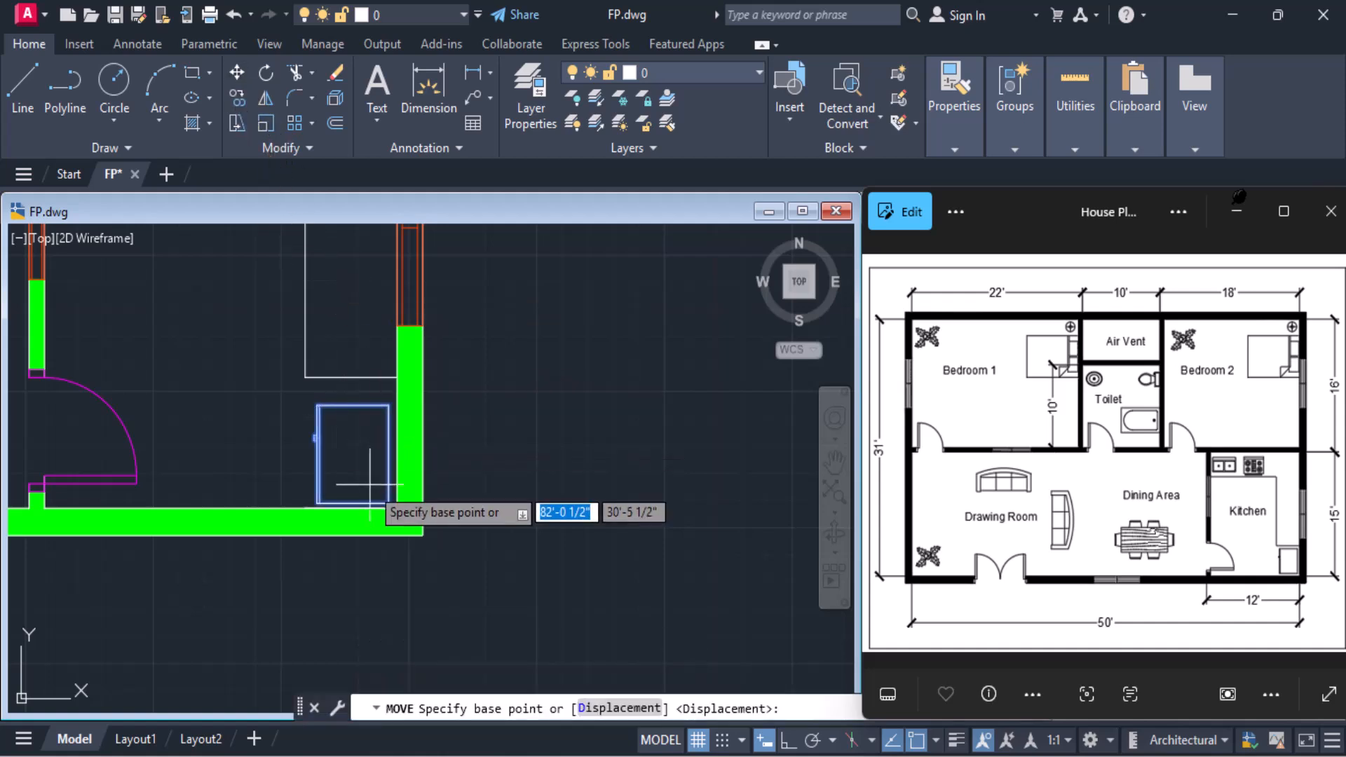
pyautogui.click(388, 405)
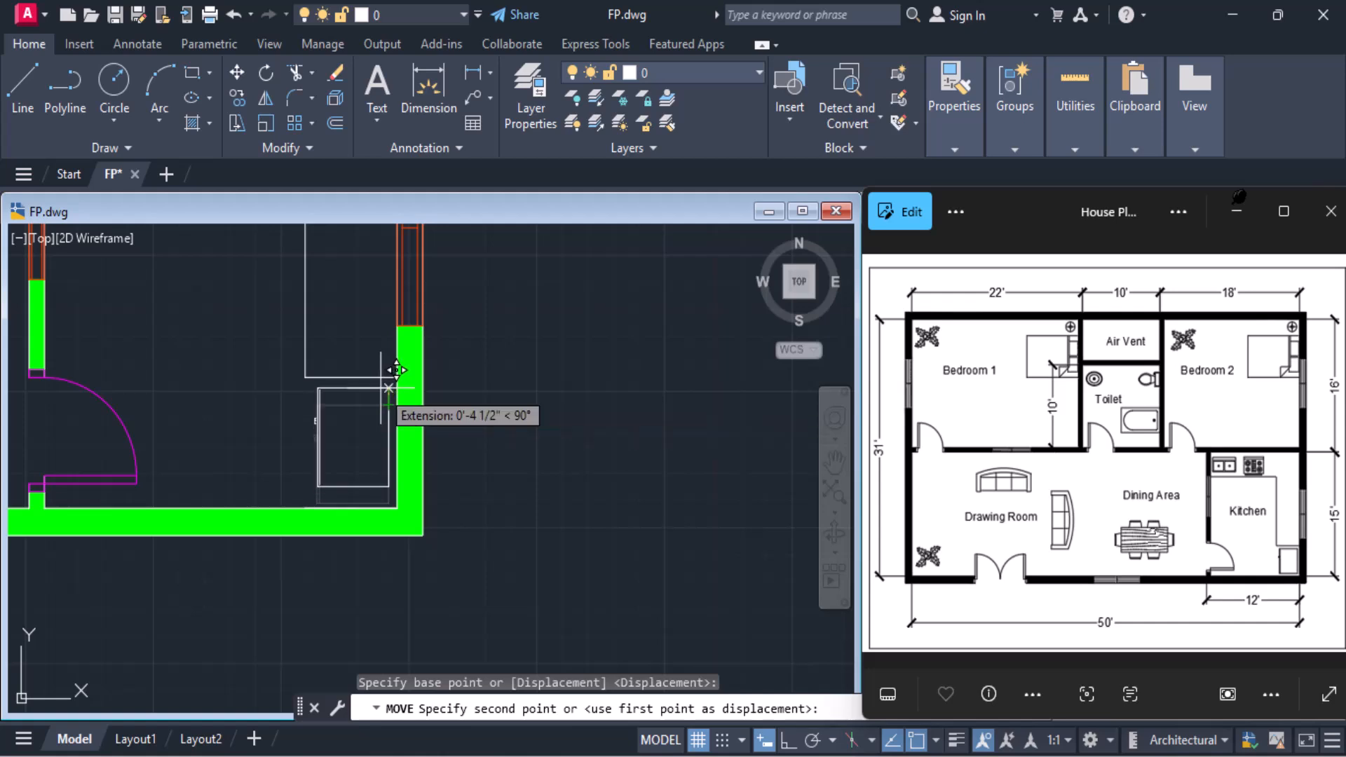
pyautogui.scroll(3, 391, 375)
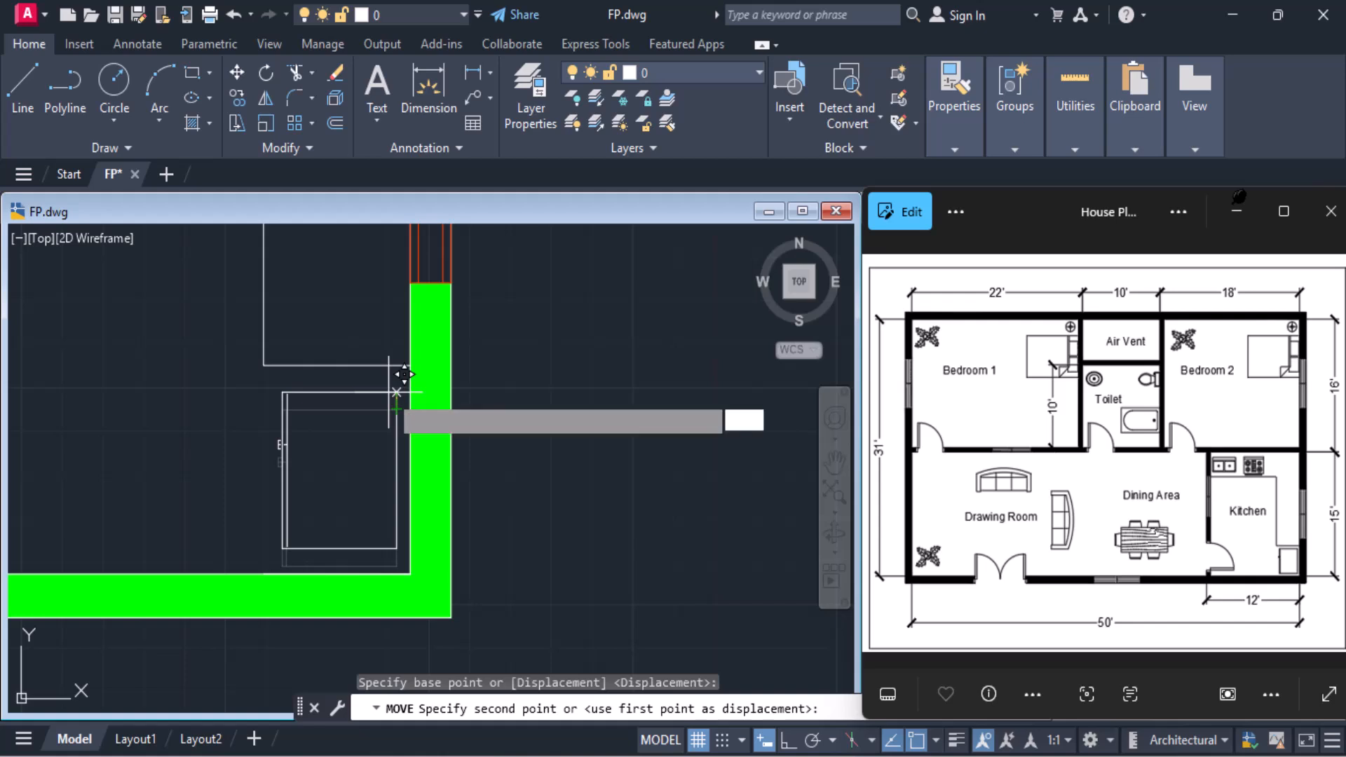
pyautogui.click(391, 391)
pyautogui.scroll(-4, 597, 379)
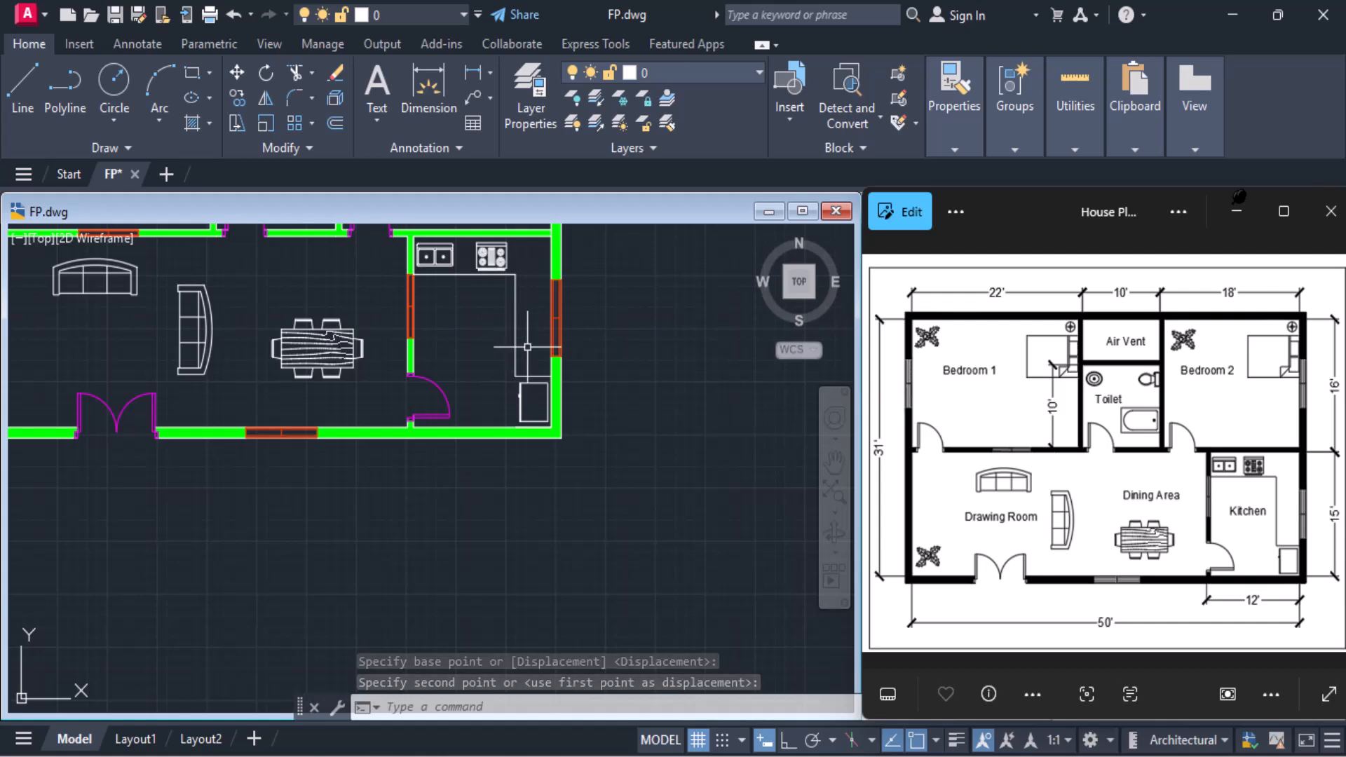
# Make the Text layer current for the room labels
pyautogui.moveTo(332, 391); pyautogui.dragTo(410, 408, button='middle')
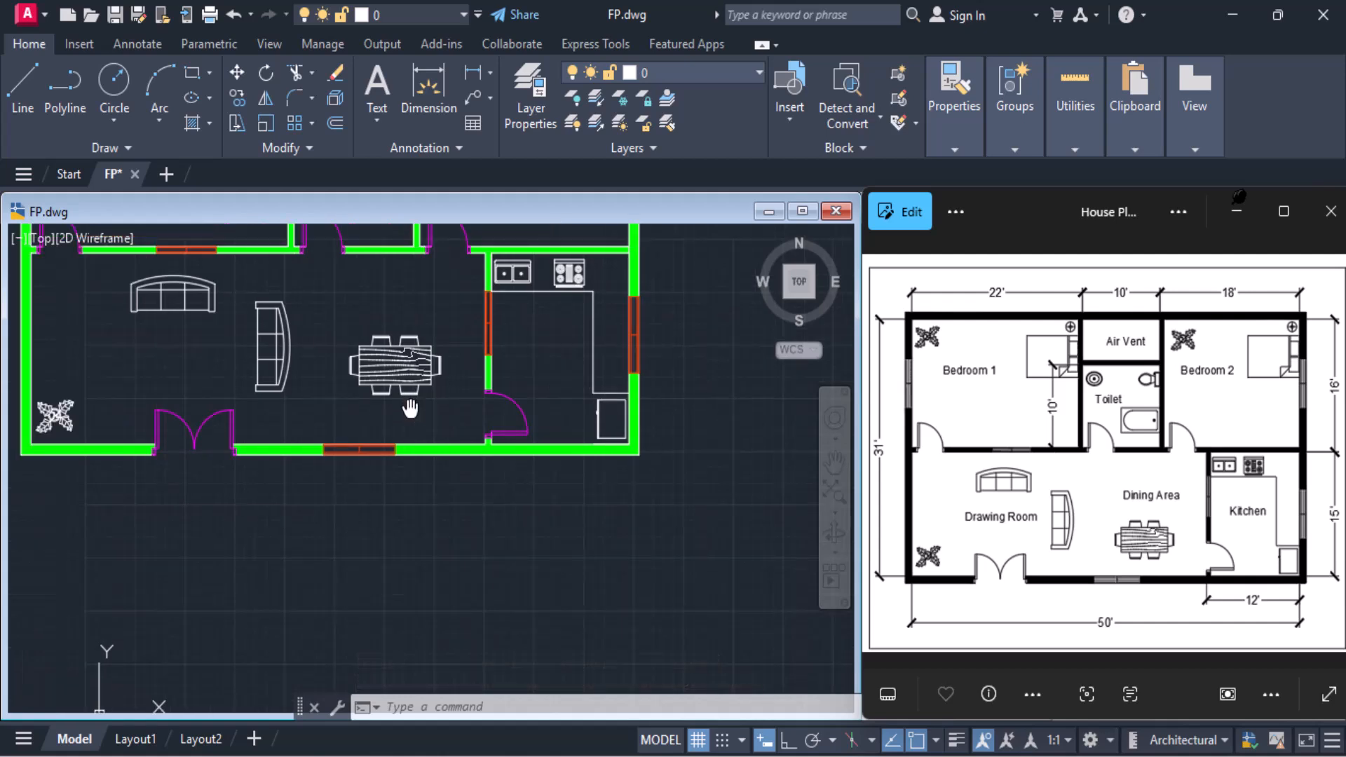
pyautogui.moveTo(221, 345); pyautogui.dragTo(314, 398, button='middle')
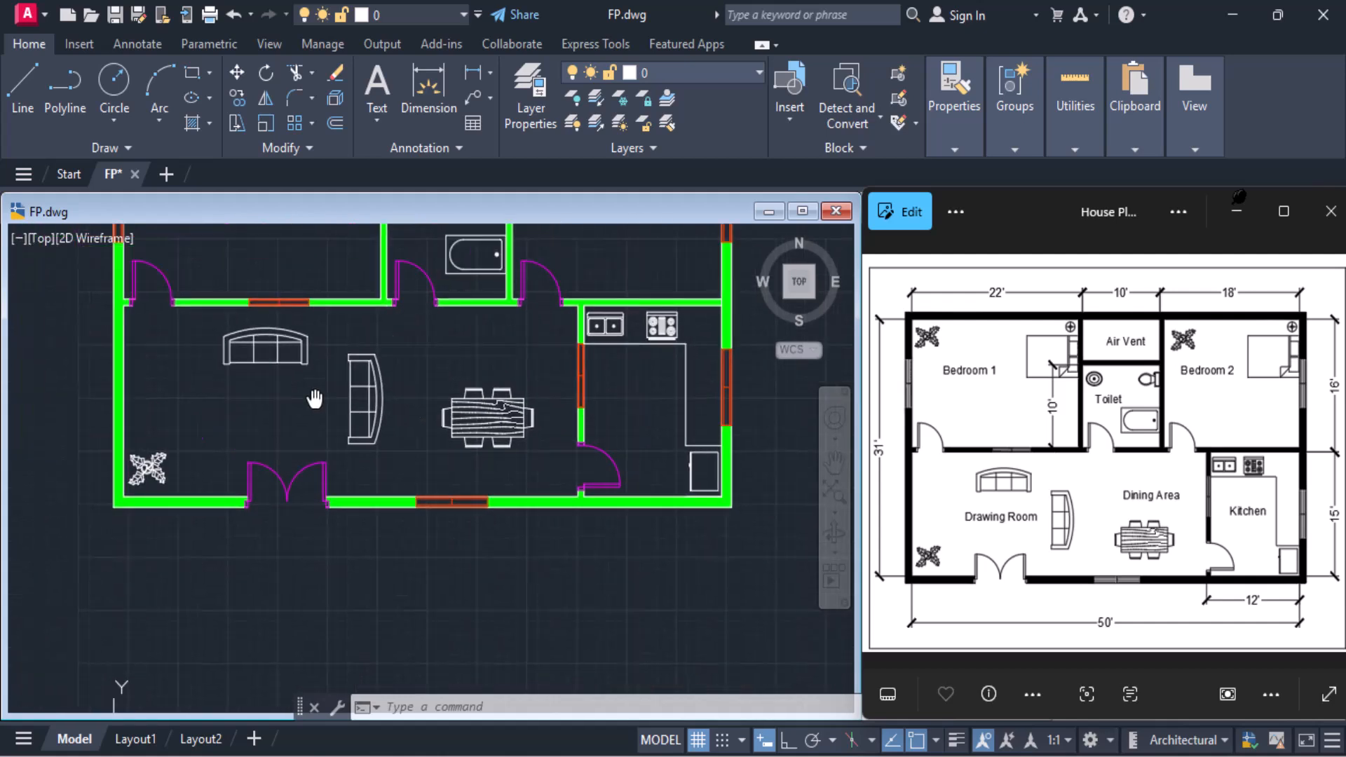
pyautogui.moveTo(260, 298); pyautogui.dragTo(192, 466, button='middle')
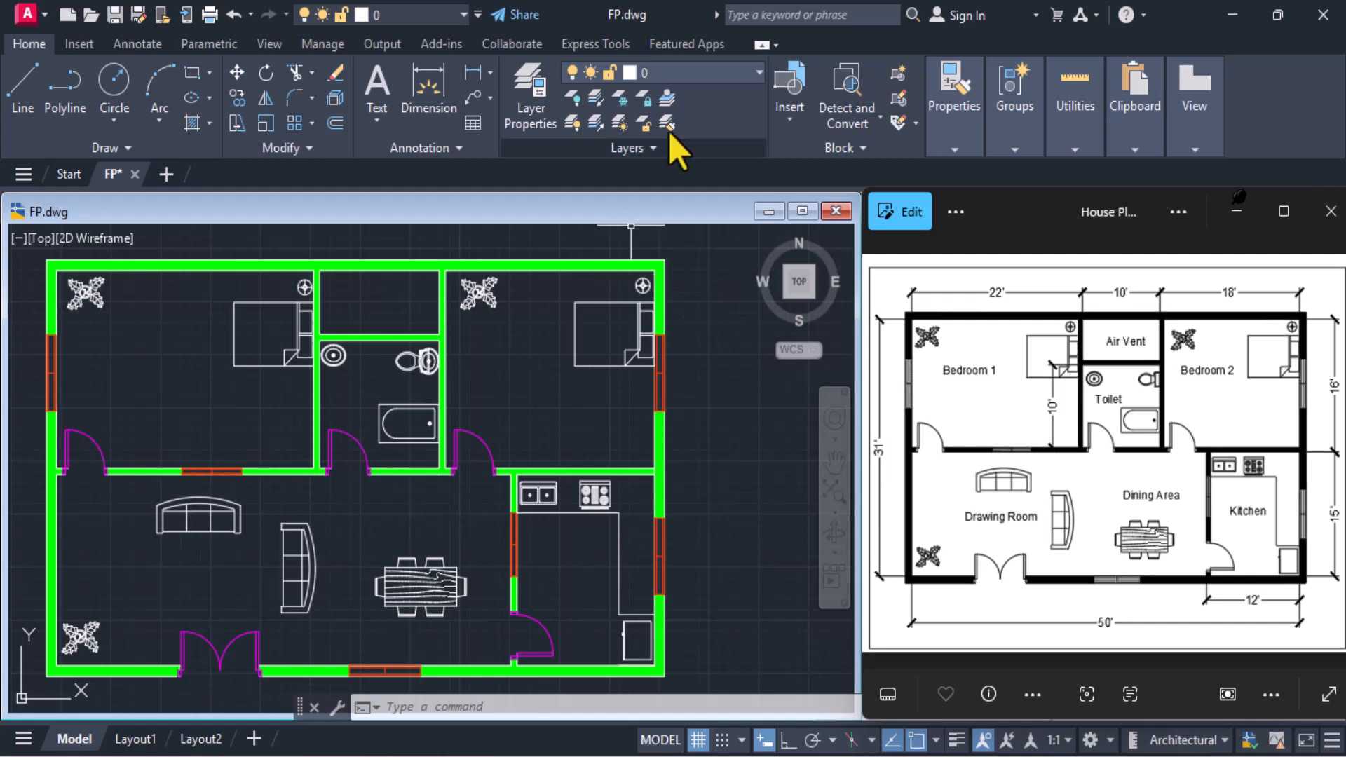
pyautogui.click(712, 79)
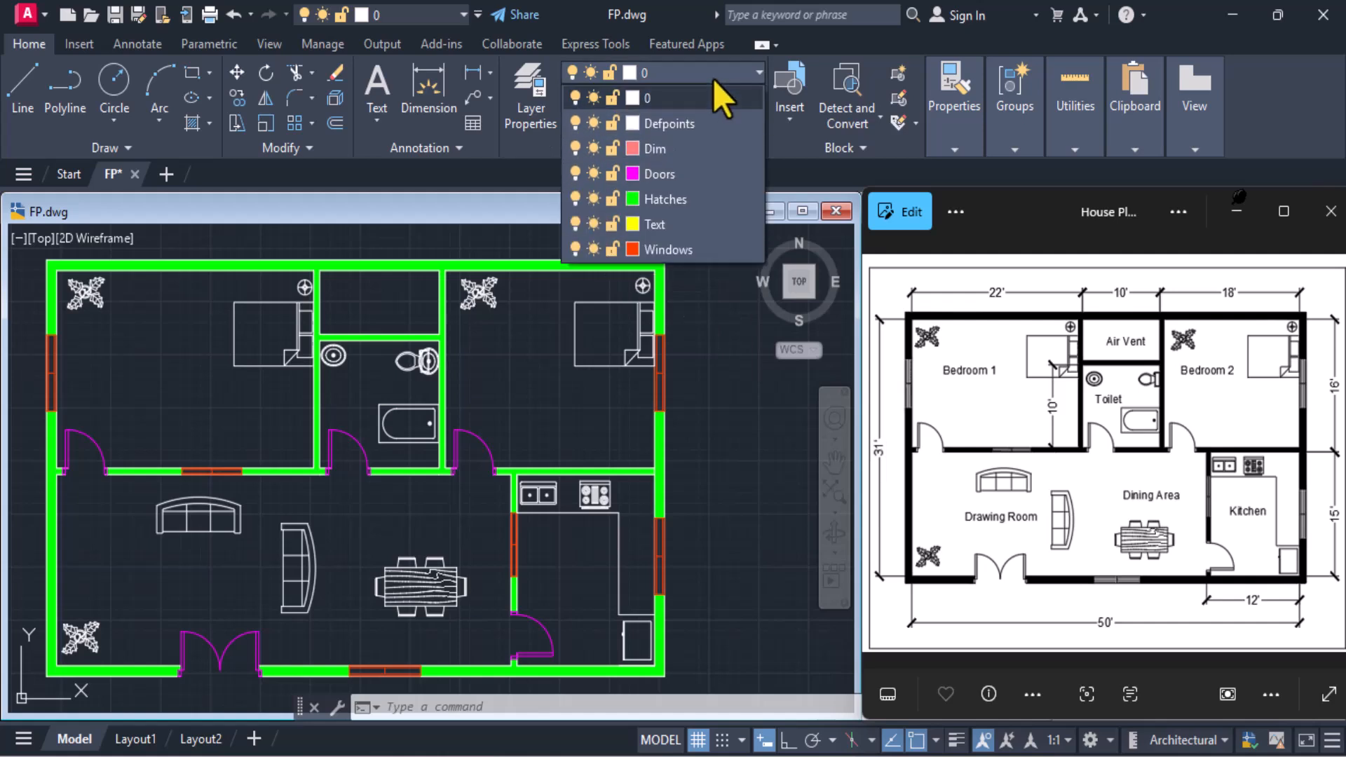
pyautogui.click(648, 224)
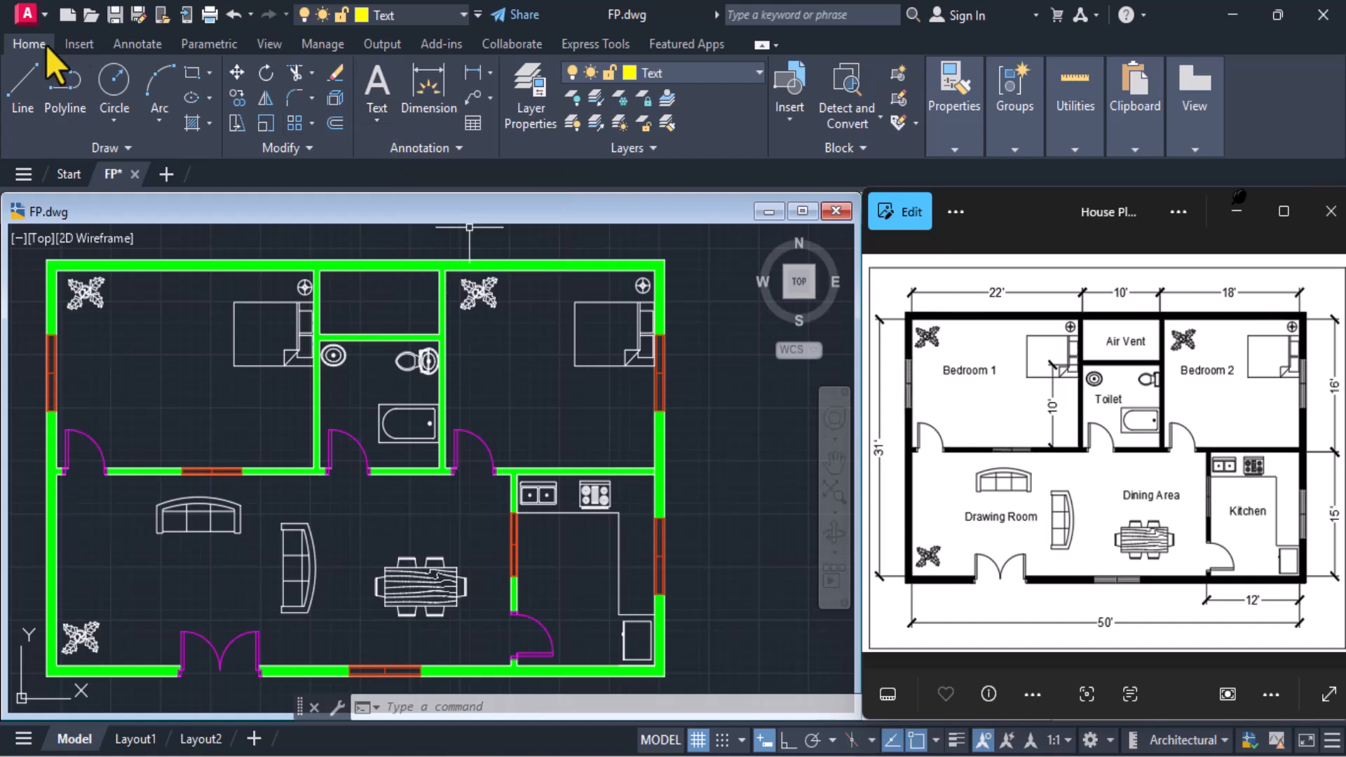
# Add the multiline text "Bedroom 1" in the open area left of the bed in the upper-left bedroom
pyautogui.click(378, 84)
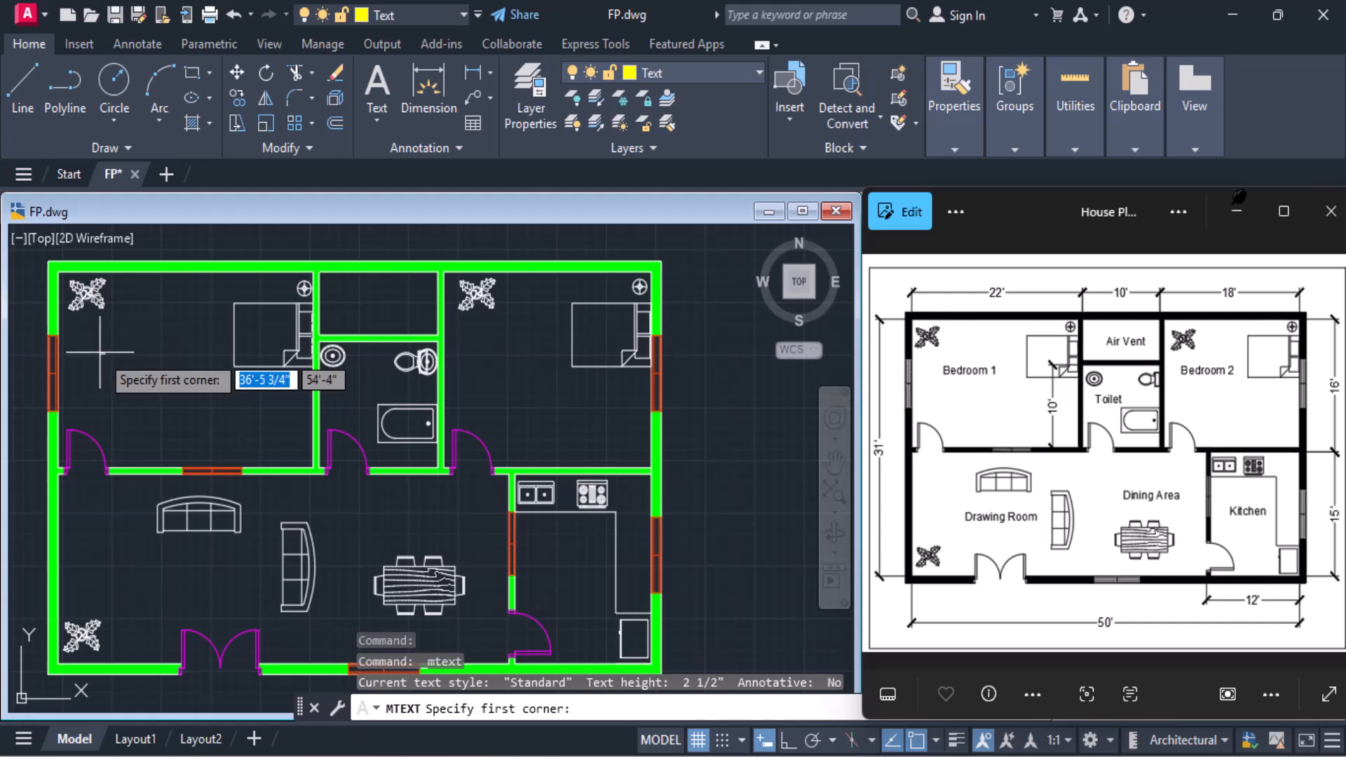
pyautogui.click(110, 346)
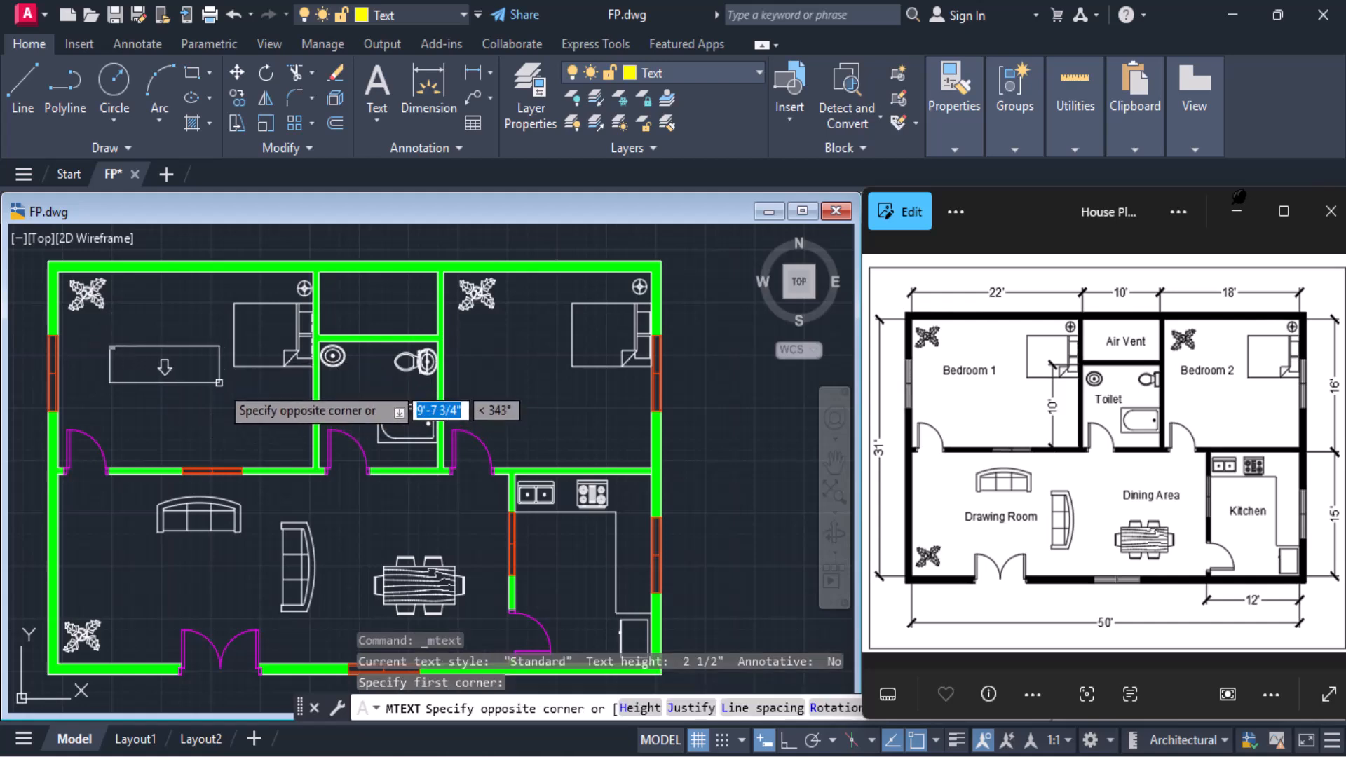
pyautogui.click(208, 373)
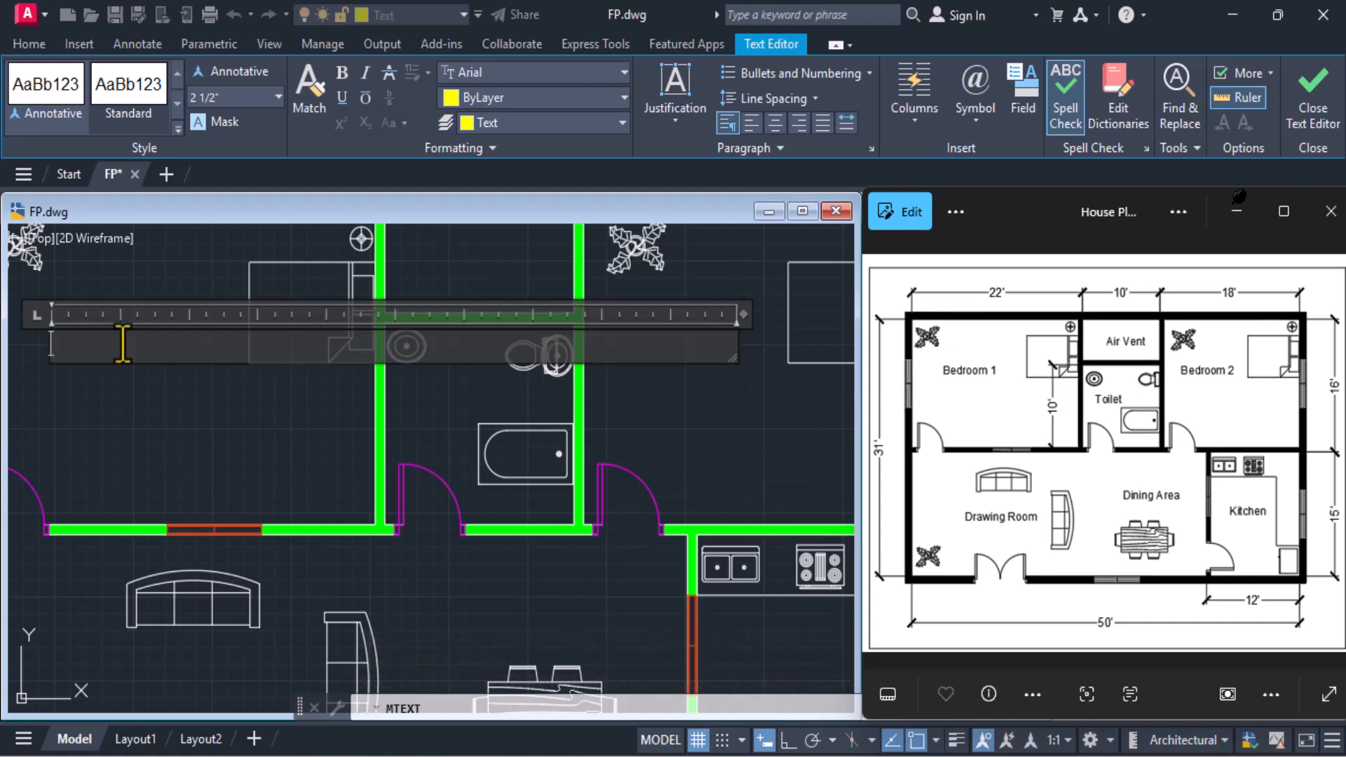
pyautogui.write('Bedroom 1')
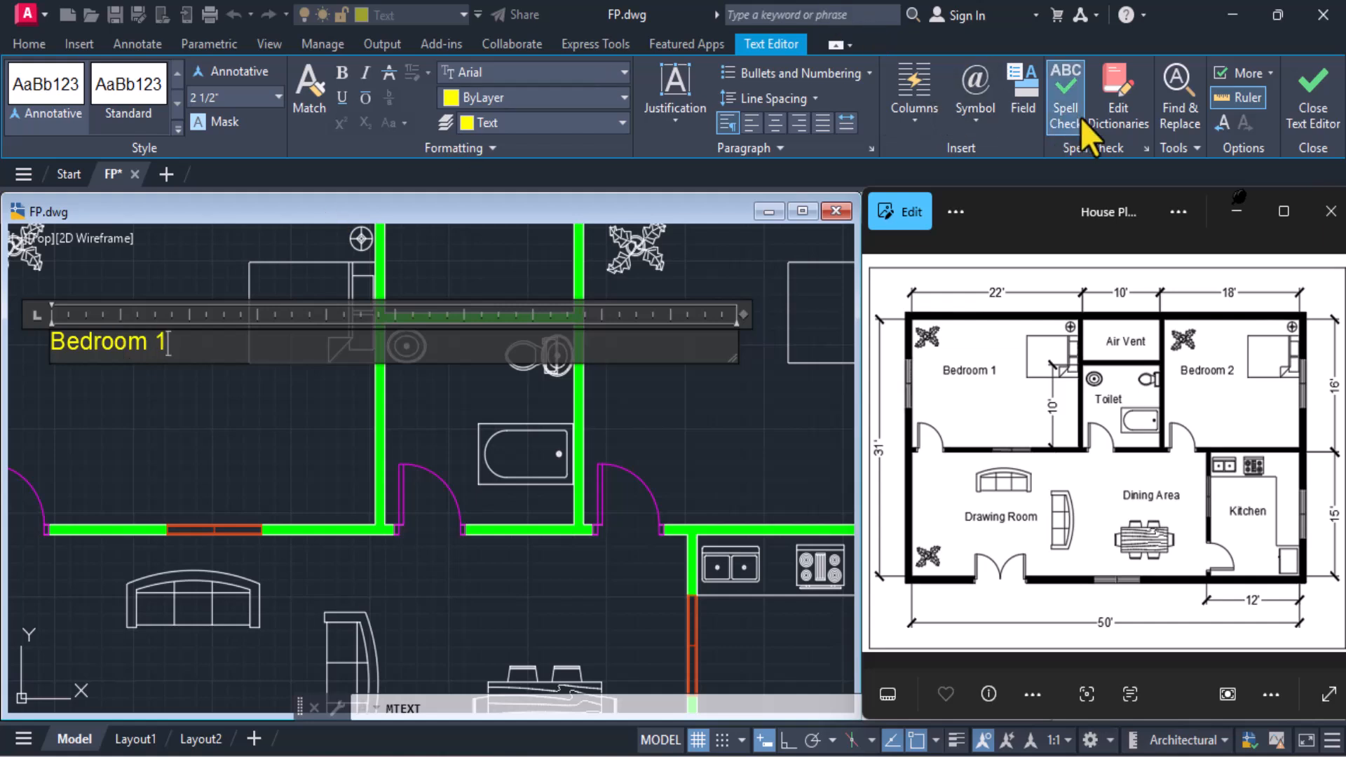
pyautogui.click(1300, 129)
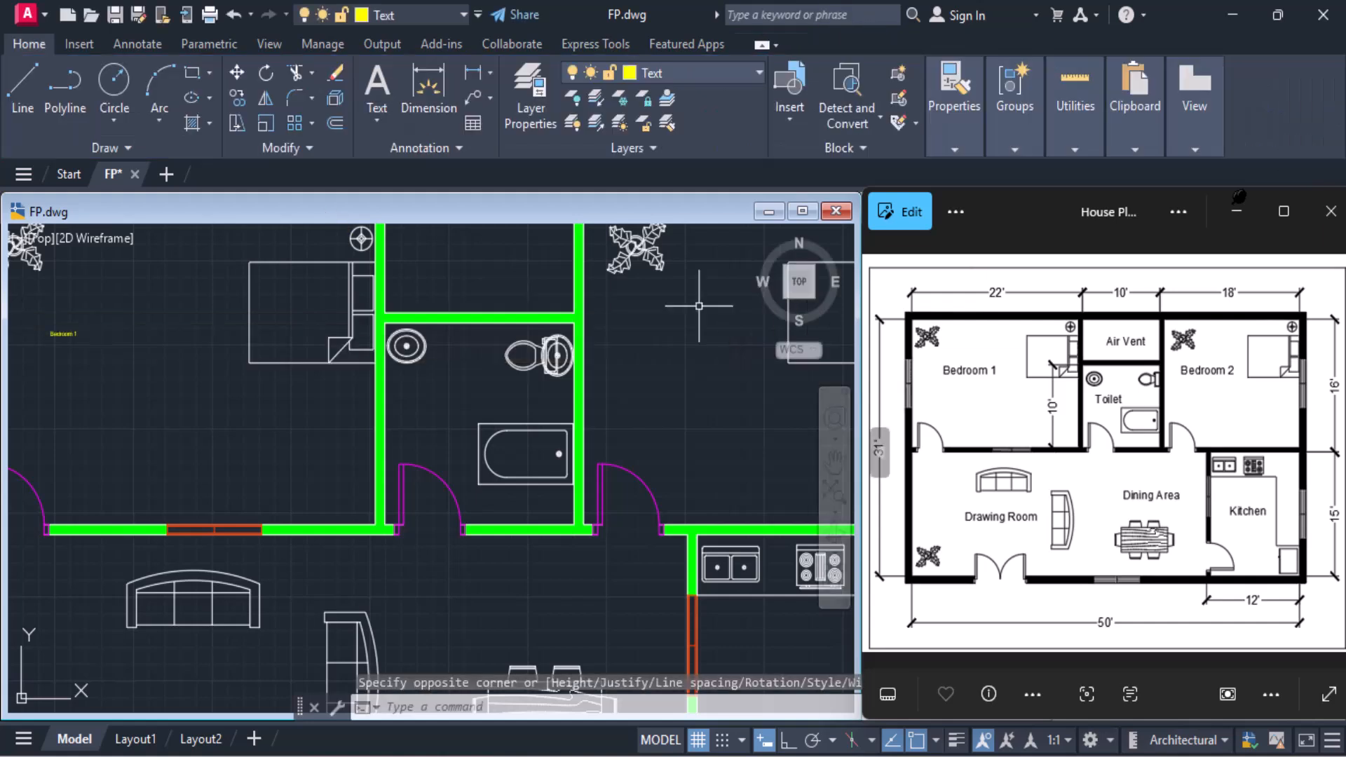
pyautogui.scroll(4, 23, 318)
pyautogui.scroll(-5, 22, 317)
pyautogui.moveTo(85, 346)
pyautogui.mouseDown(button='middle')
pyautogui.moveTo(270, 370)
pyautogui.moveTo(157, 313)
pyautogui.mouseUp(button='middle')
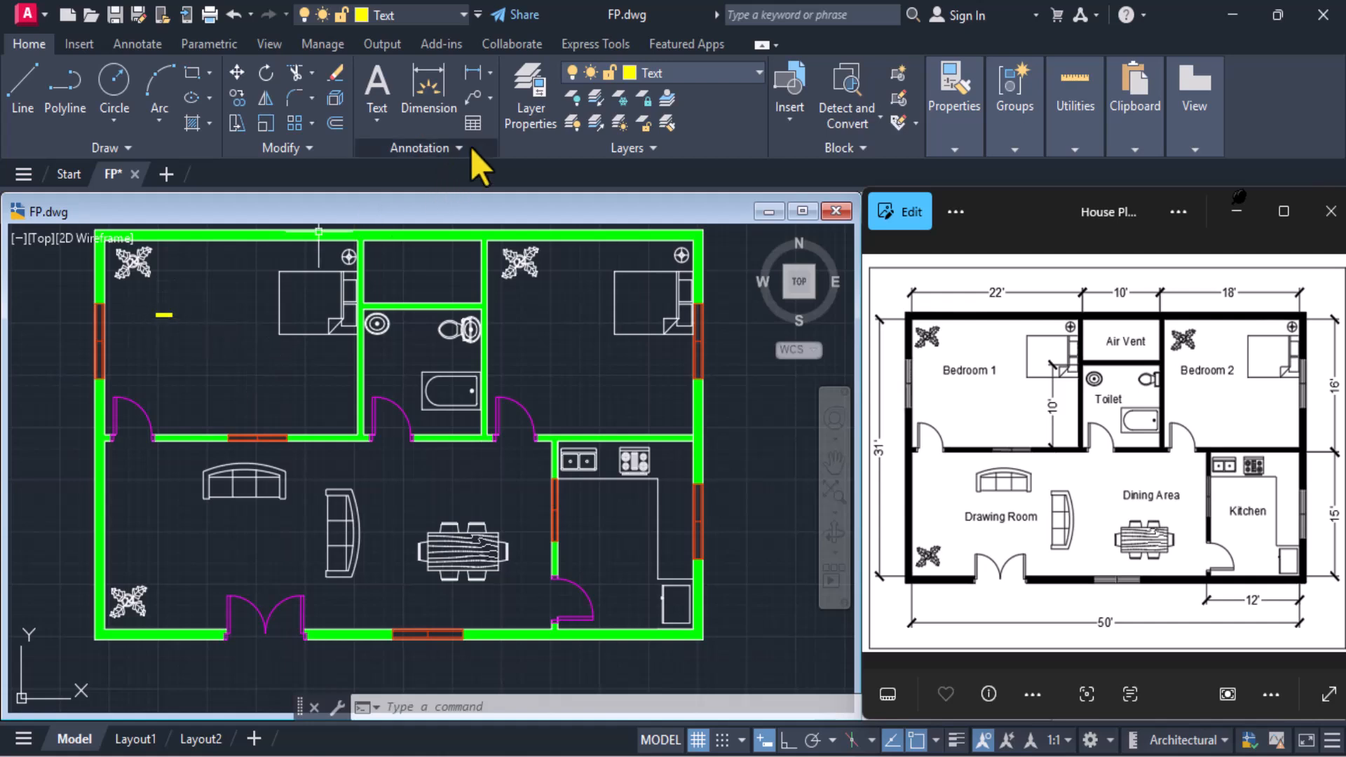
# Modify the ISO-25 dimension style to use an overall scale of 3
pyautogui.click(452, 149)
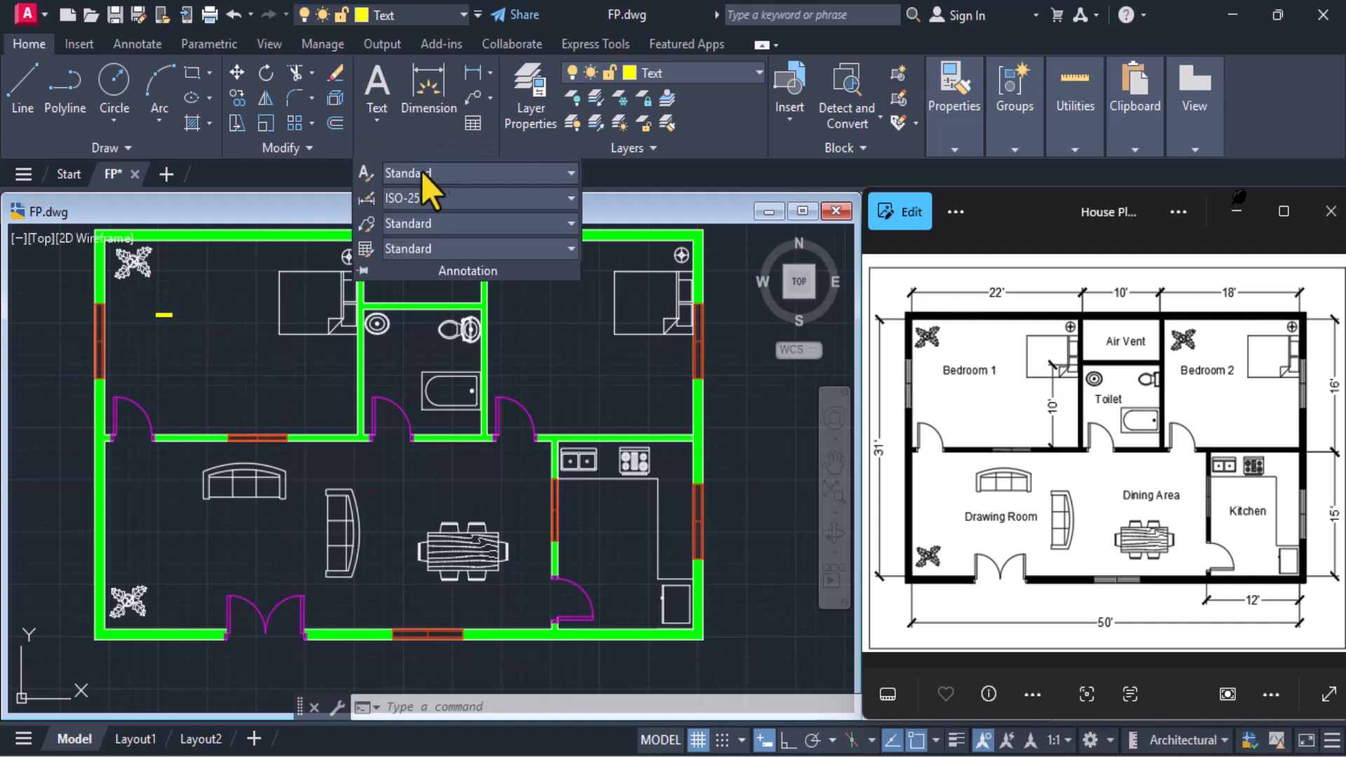
pyautogui.click(368, 204)
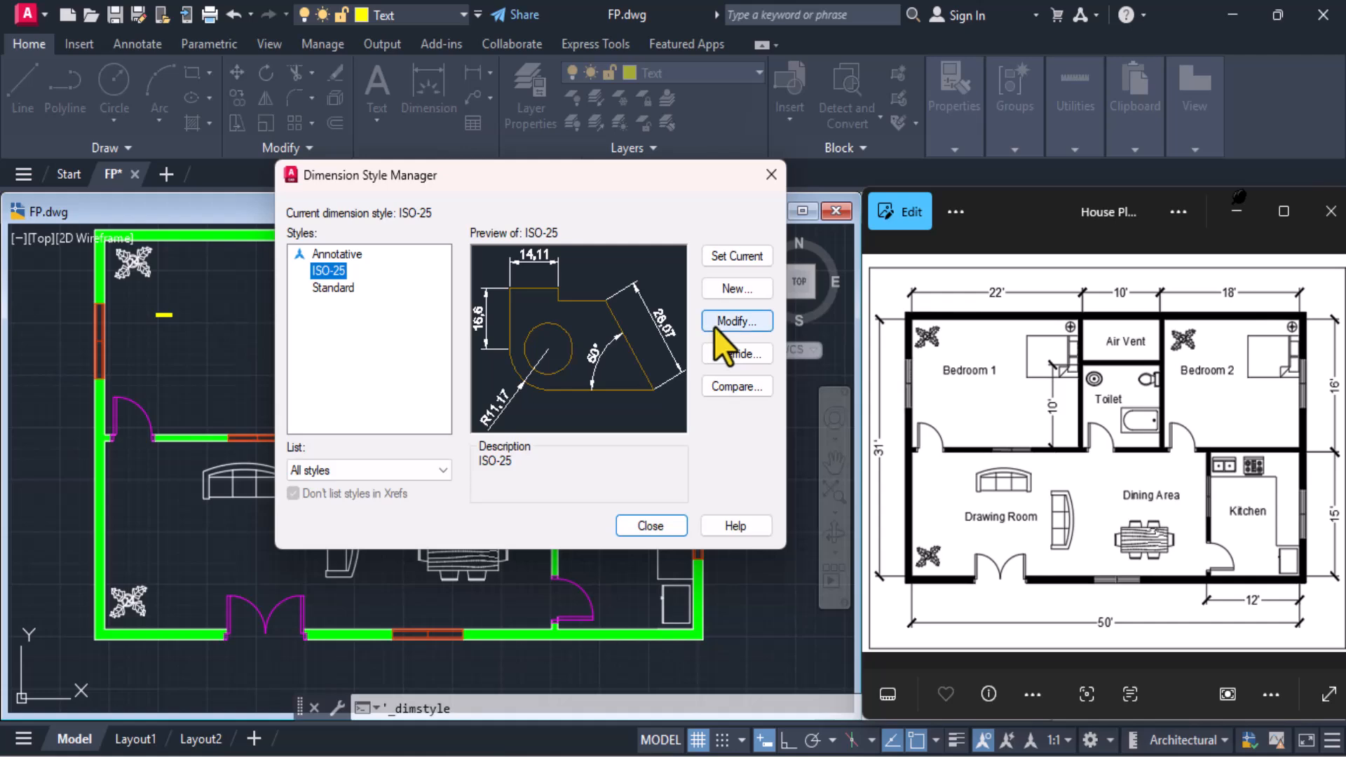
pyautogui.click(713, 326)
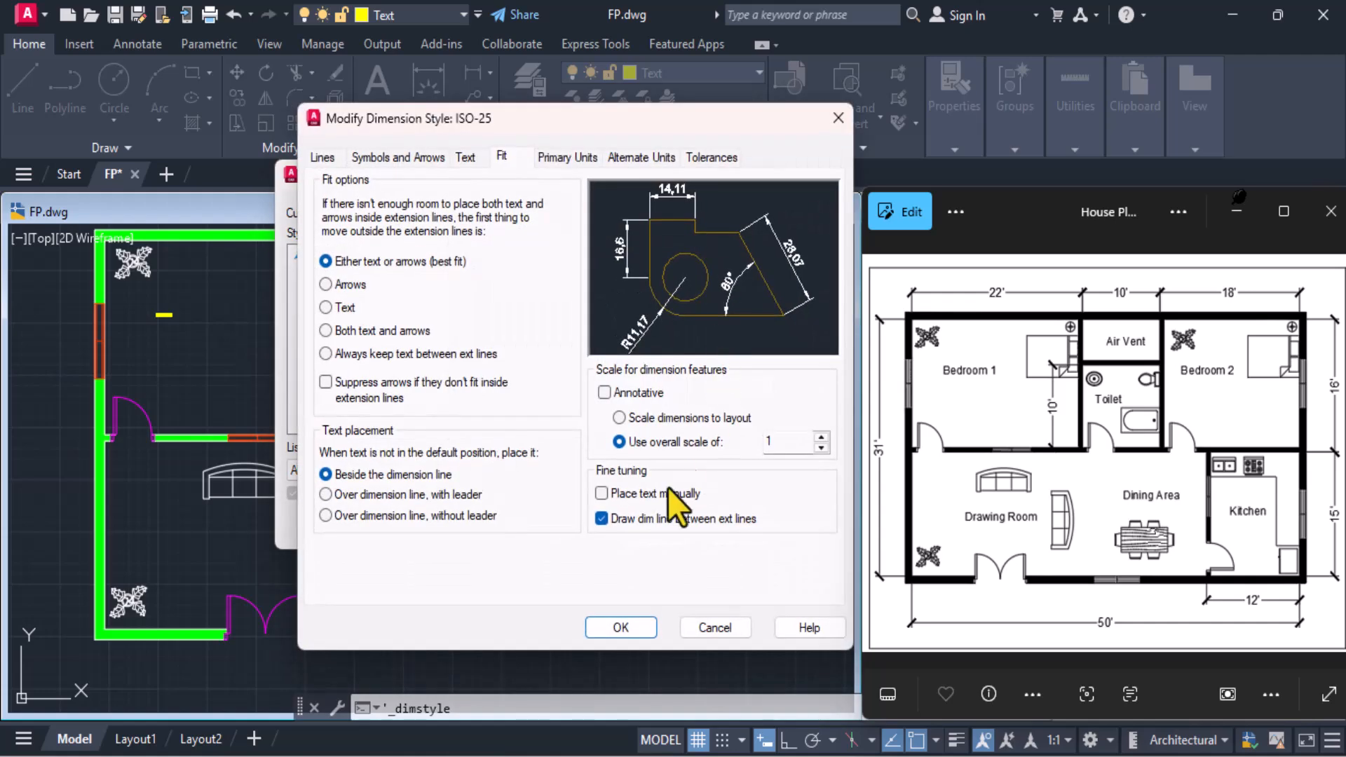
pyautogui.doubleClick(778, 441)
pyautogui.write('3')
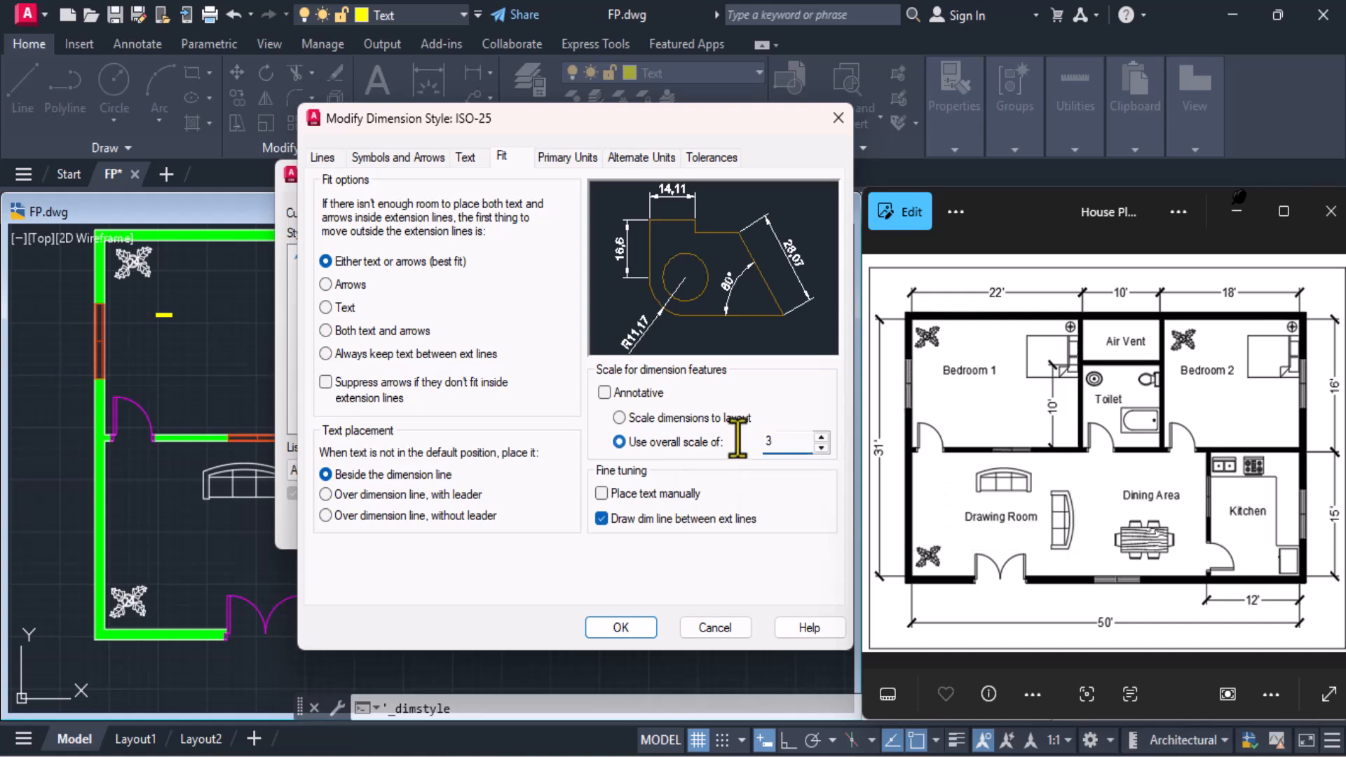
pyautogui.click(620, 627)
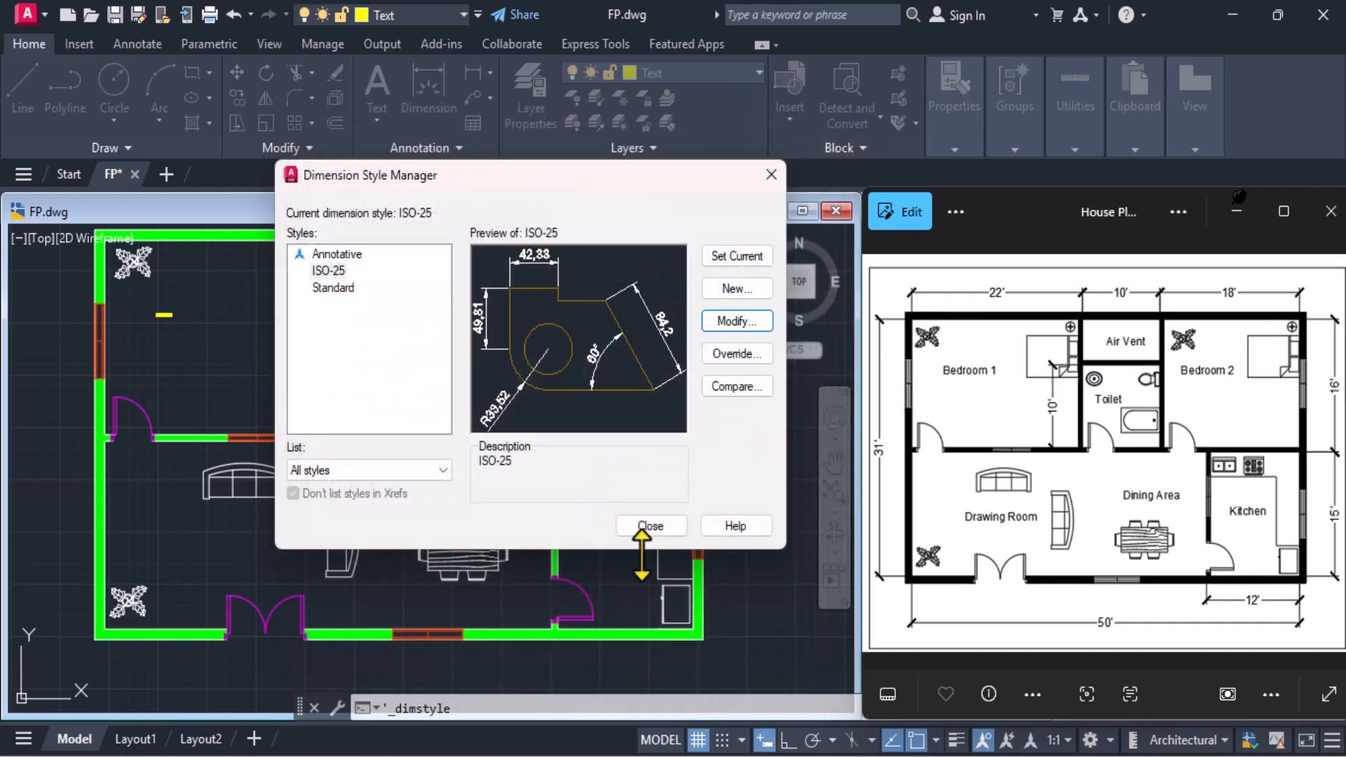
pyautogui.click(652, 529)
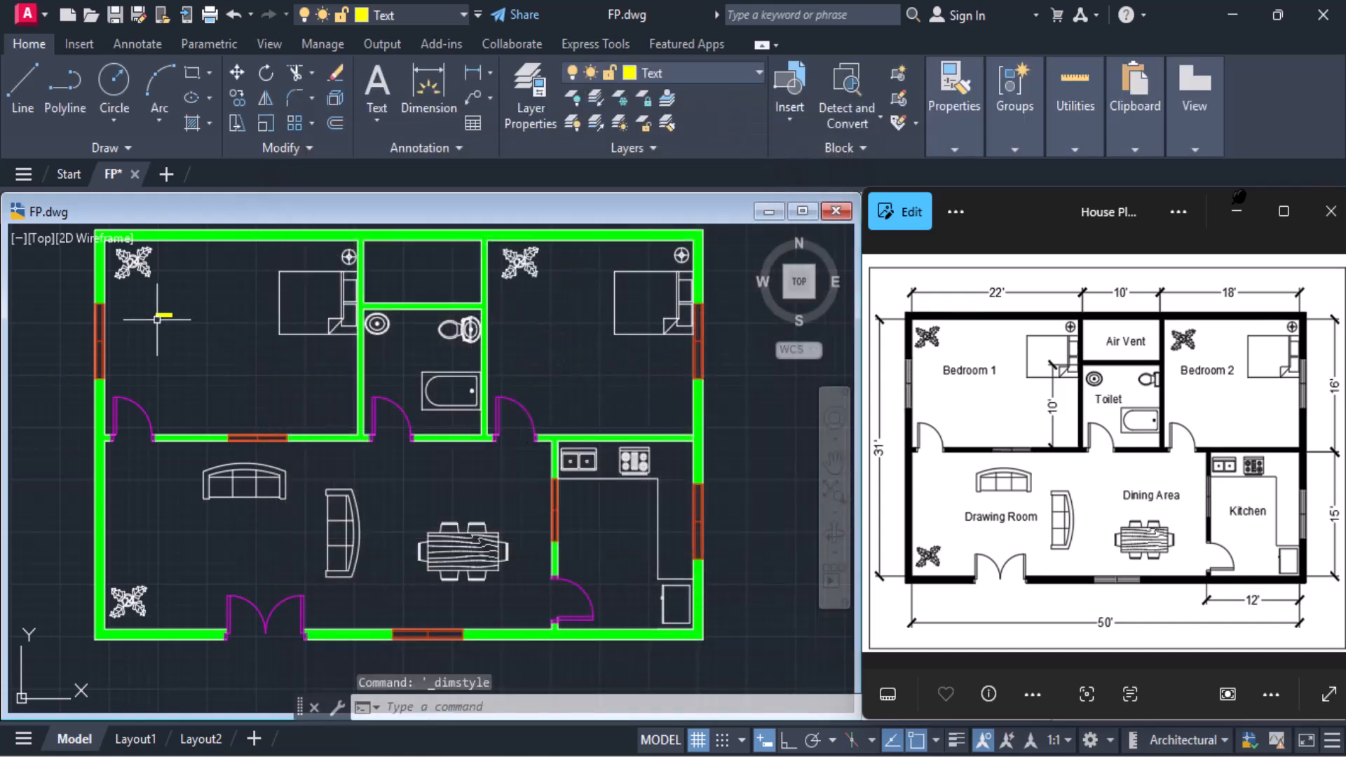
# Delete the tiny "Bedroom 1" label from the upper-left bedroom
pyautogui.scroll(3, 157, 313)
pyautogui.click(172, 320)
pyautogui.press('Delete')
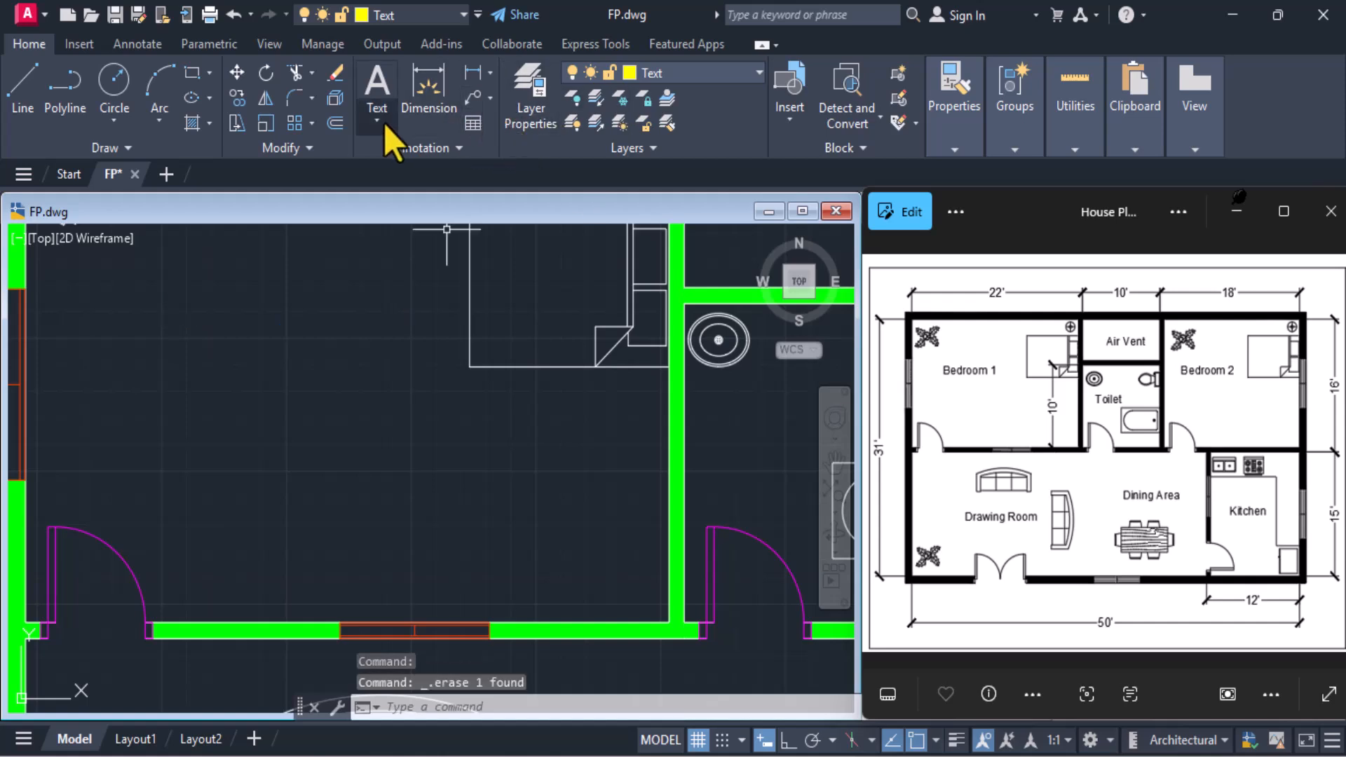
# Create a new multiline text box left of the bed in the upper-left bedroom and write "Bedroom 1" in it
pyautogui.click(375, 100)
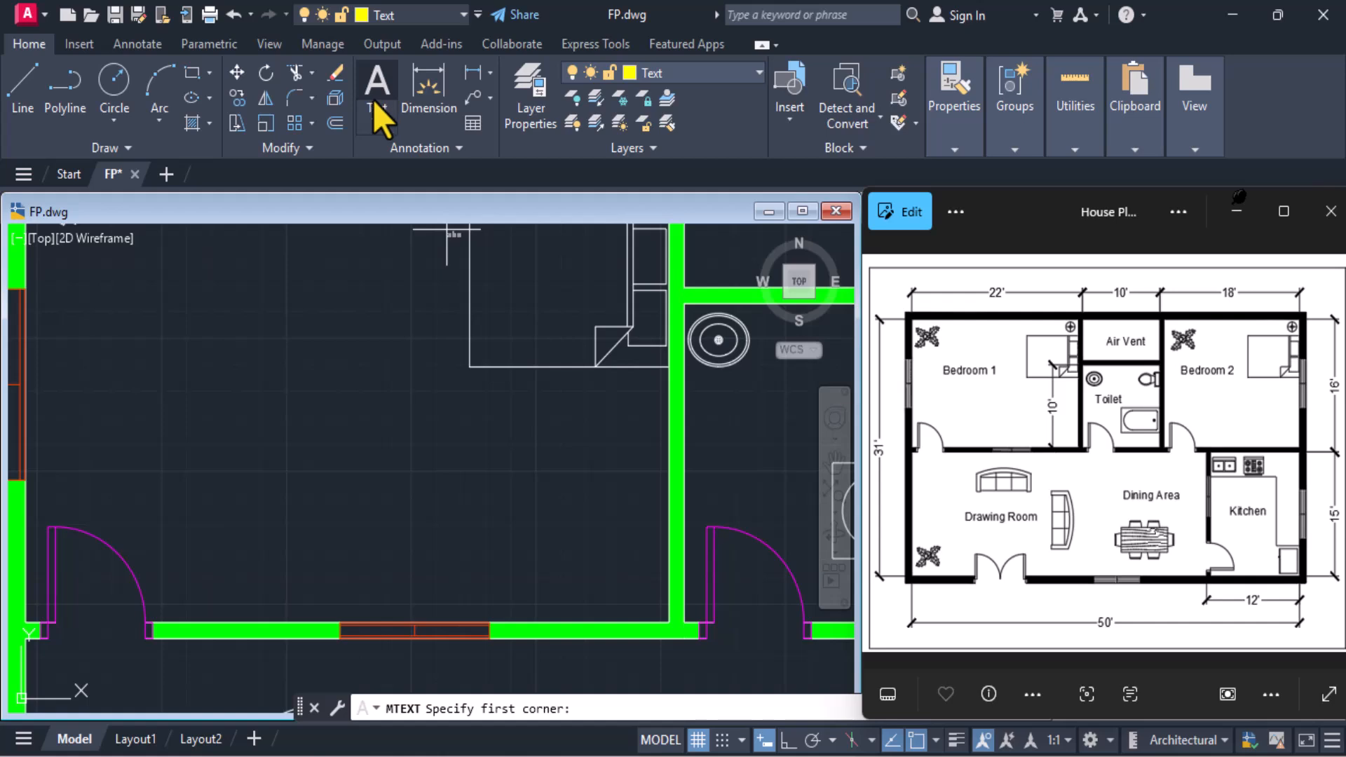
pyautogui.click(163, 321)
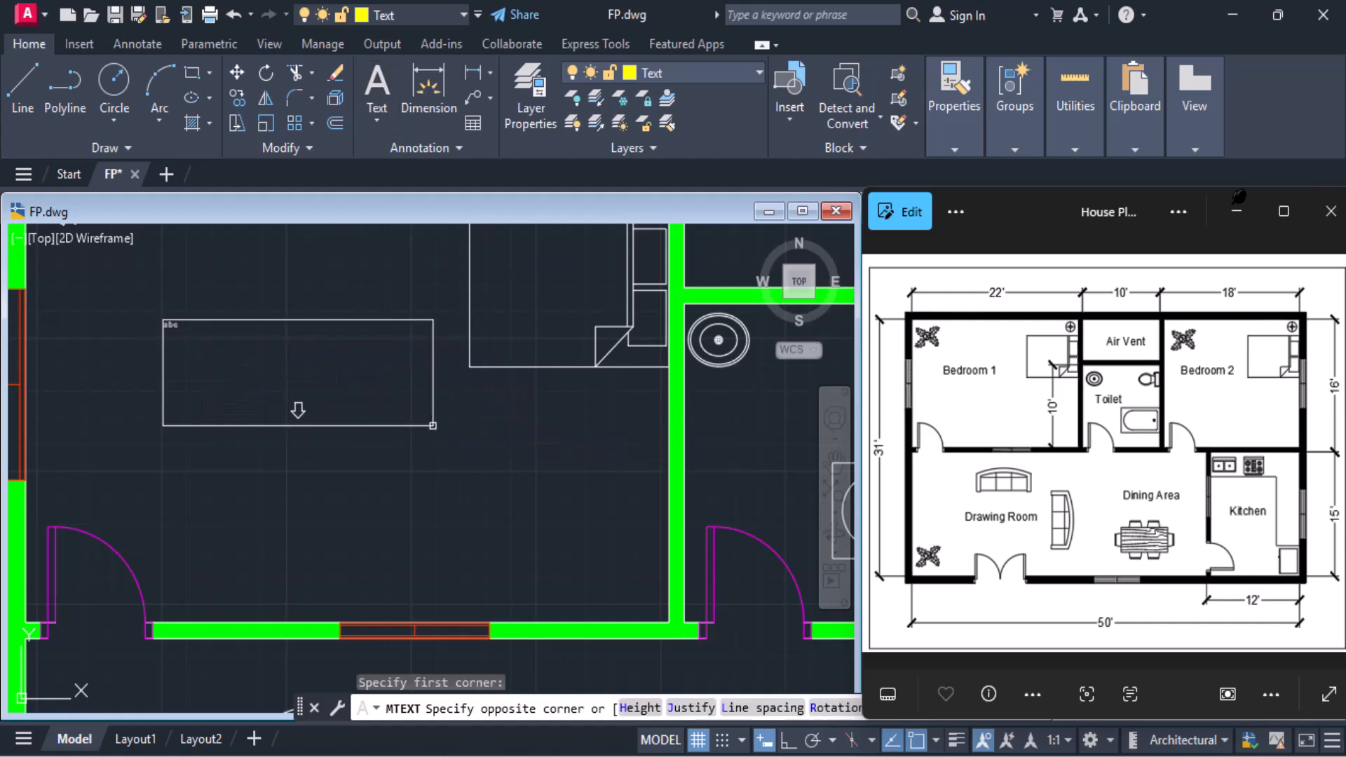
pyautogui.click(432, 425)
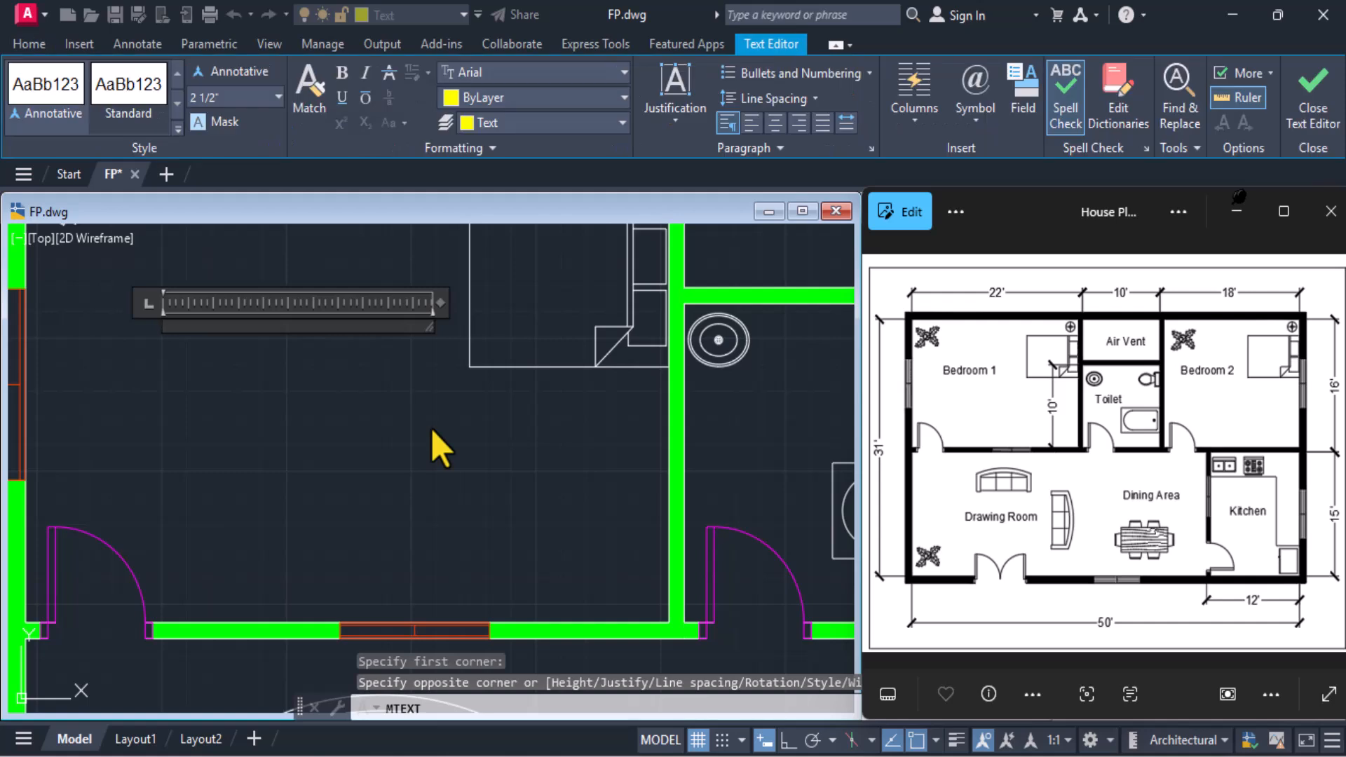
pyautogui.write('Bed')
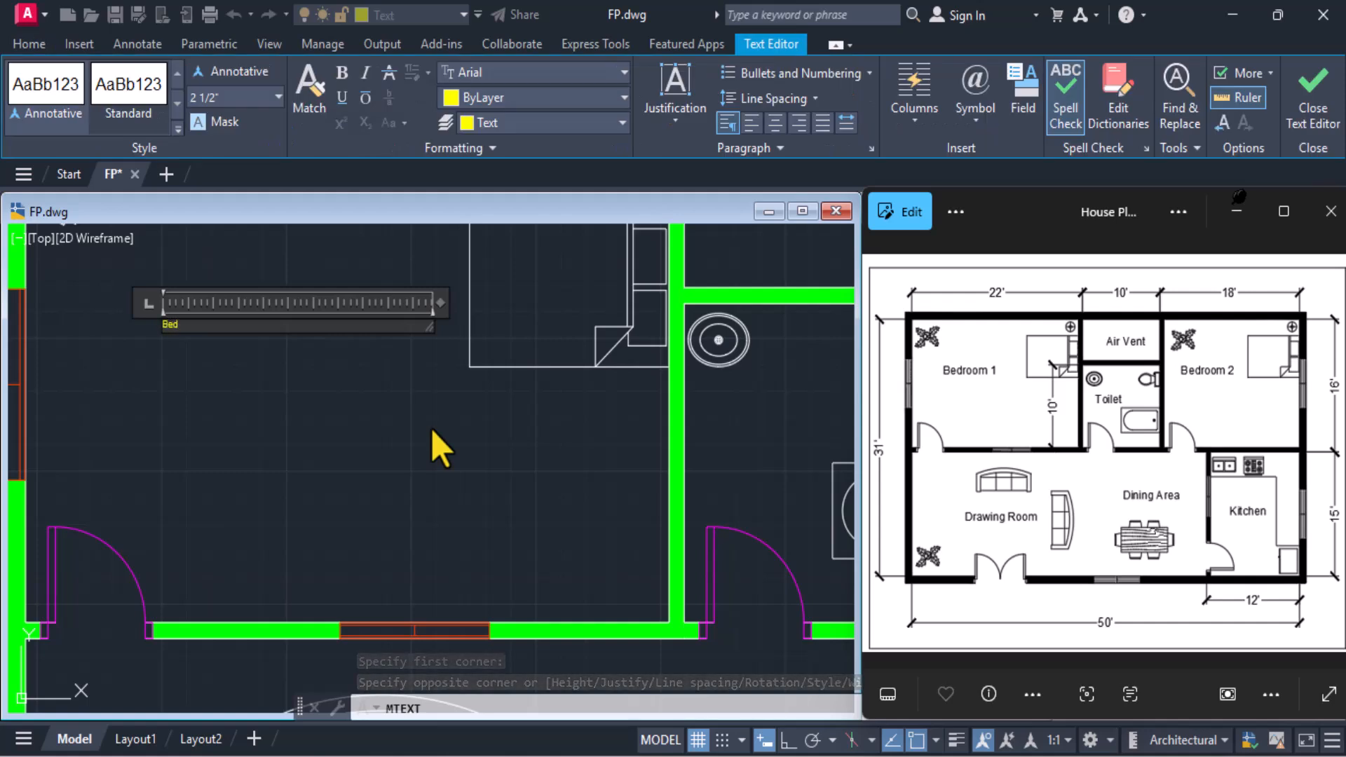
pyautogui.write('room 1')
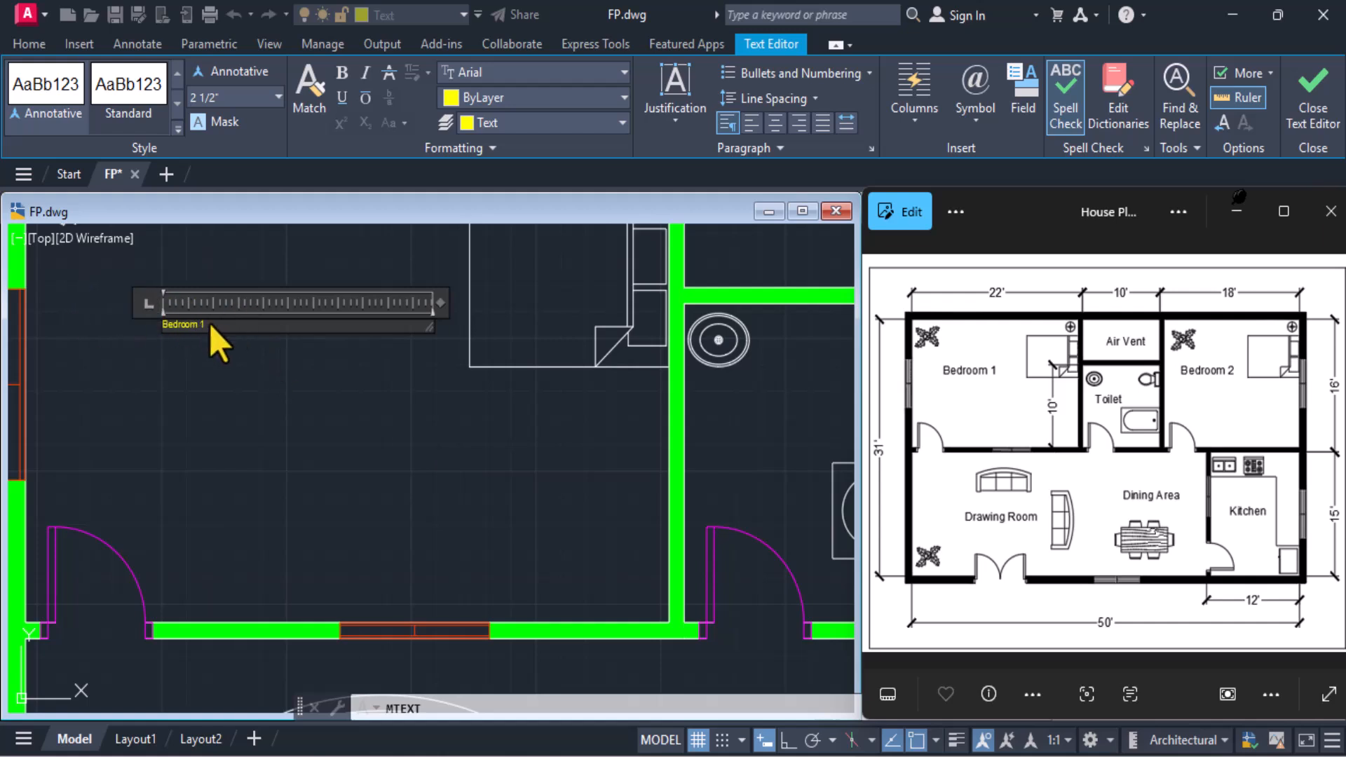
# Set the height of the whole "Bedroom 1" text to 6" and finish editing the label
pyautogui.moveTo(210, 326); pyautogui.dragTo(160, 324)
pyautogui.click(279, 102)
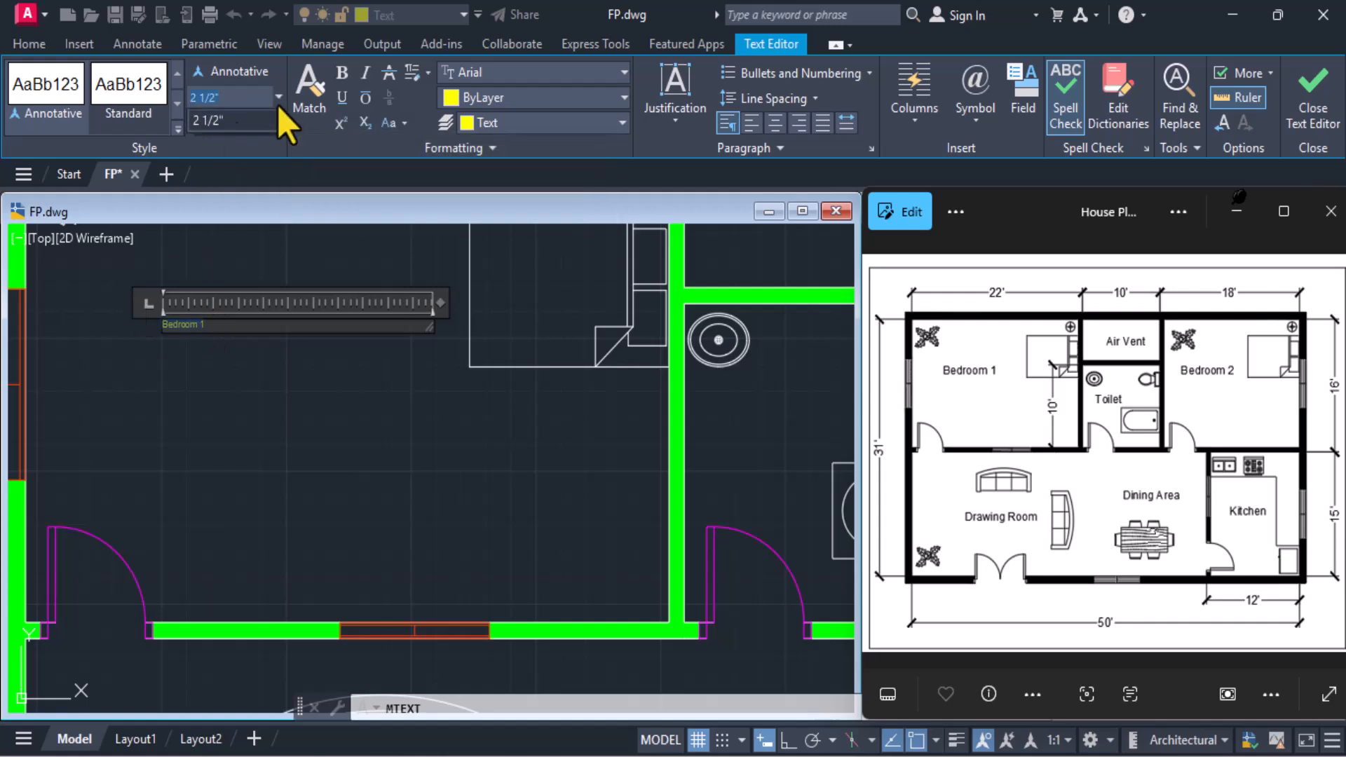
pyautogui.moveTo(232, 98); pyautogui.dragTo(172, 89)
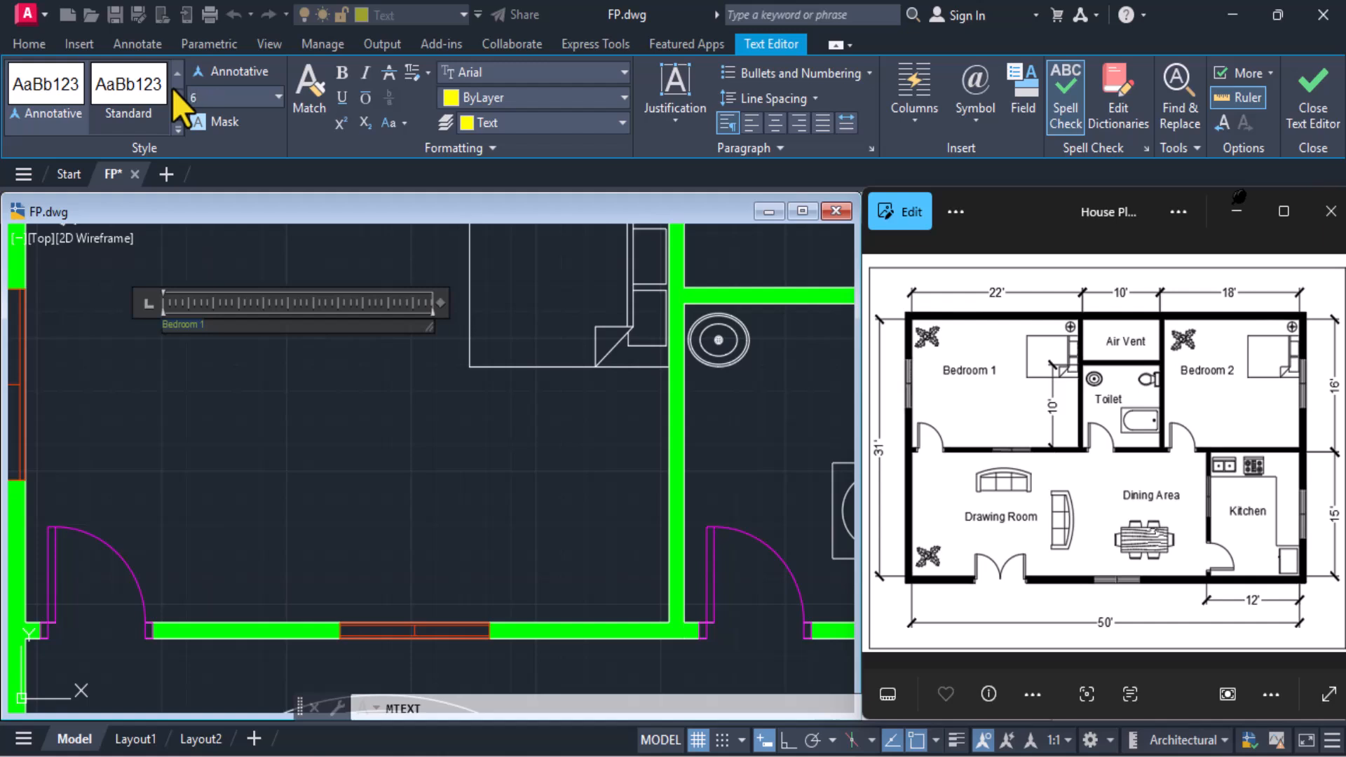
pyautogui.write('6')
pyautogui.press('Return')
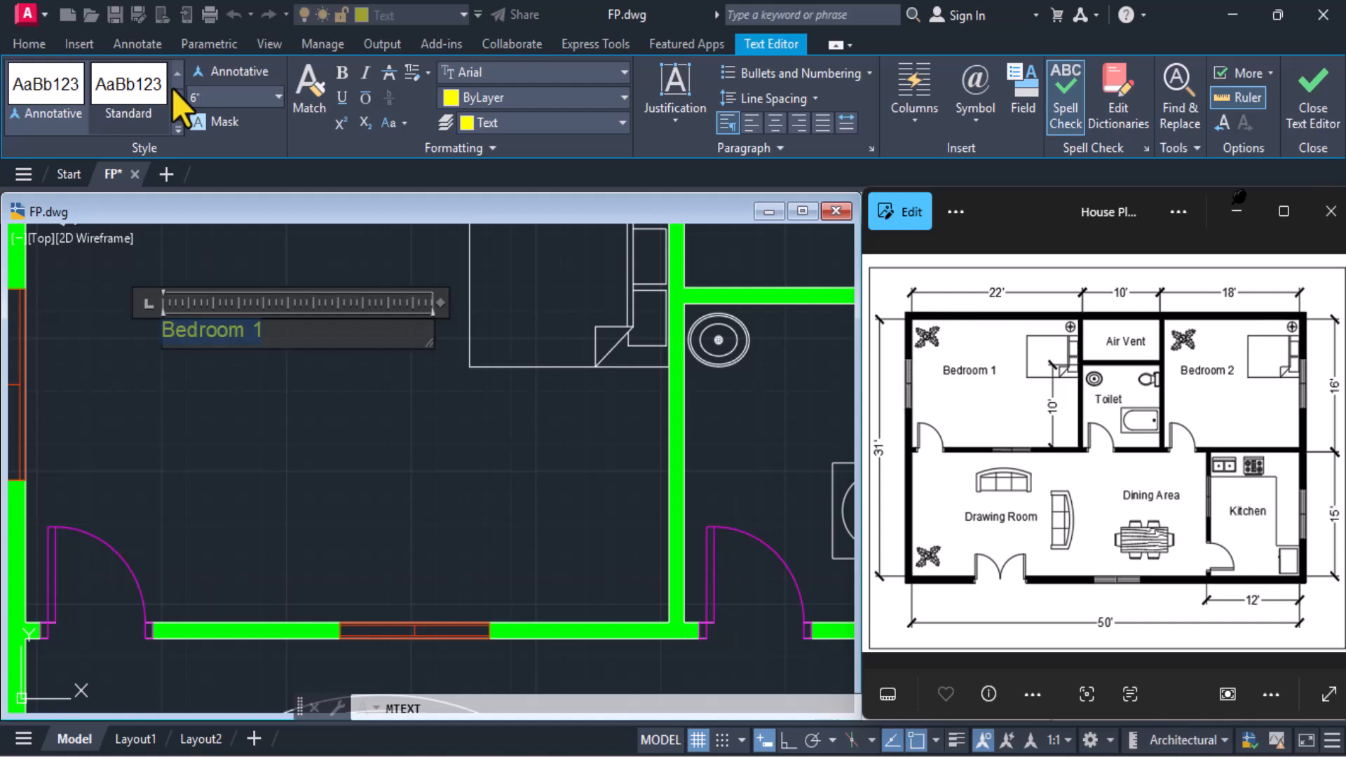
pyautogui.click(1312, 88)
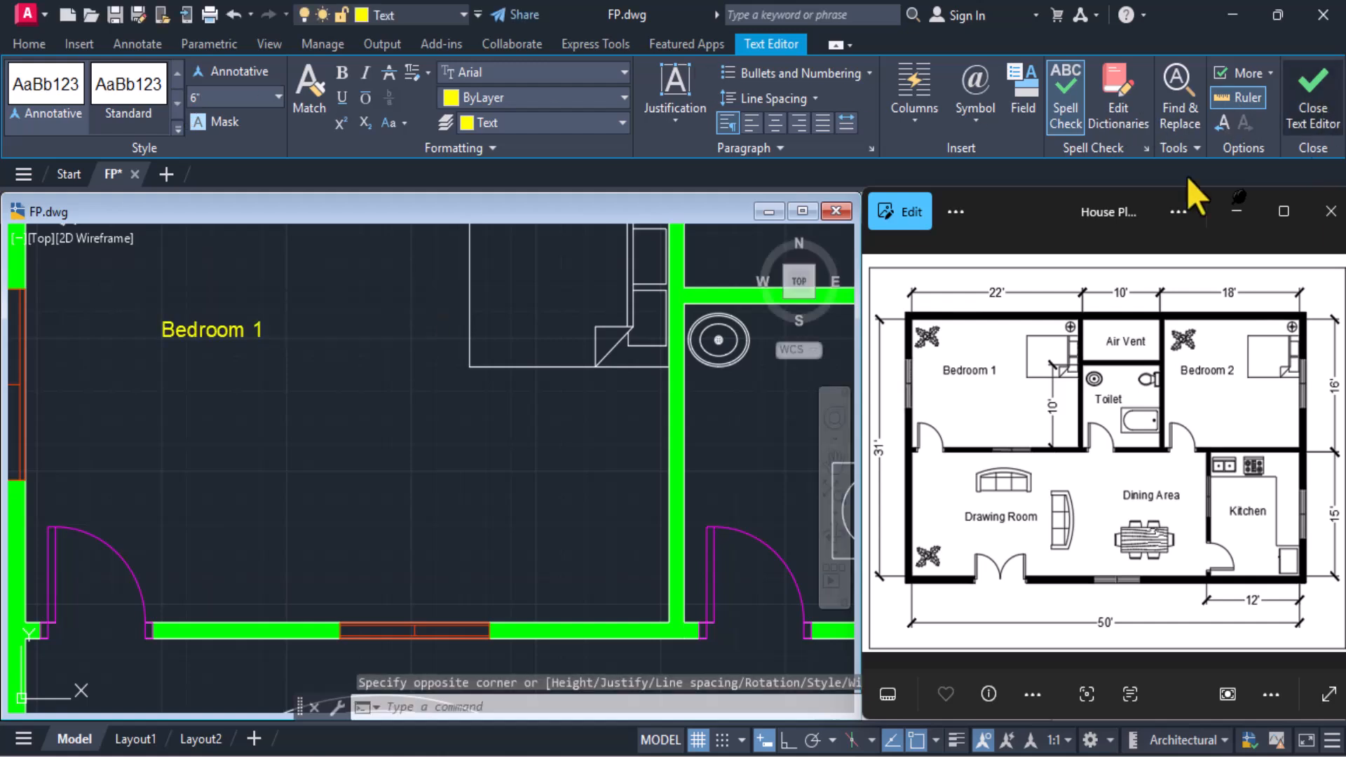
pyautogui.scroll(-3, 350, 447)
pyautogui.scroll(2, 337, 426)
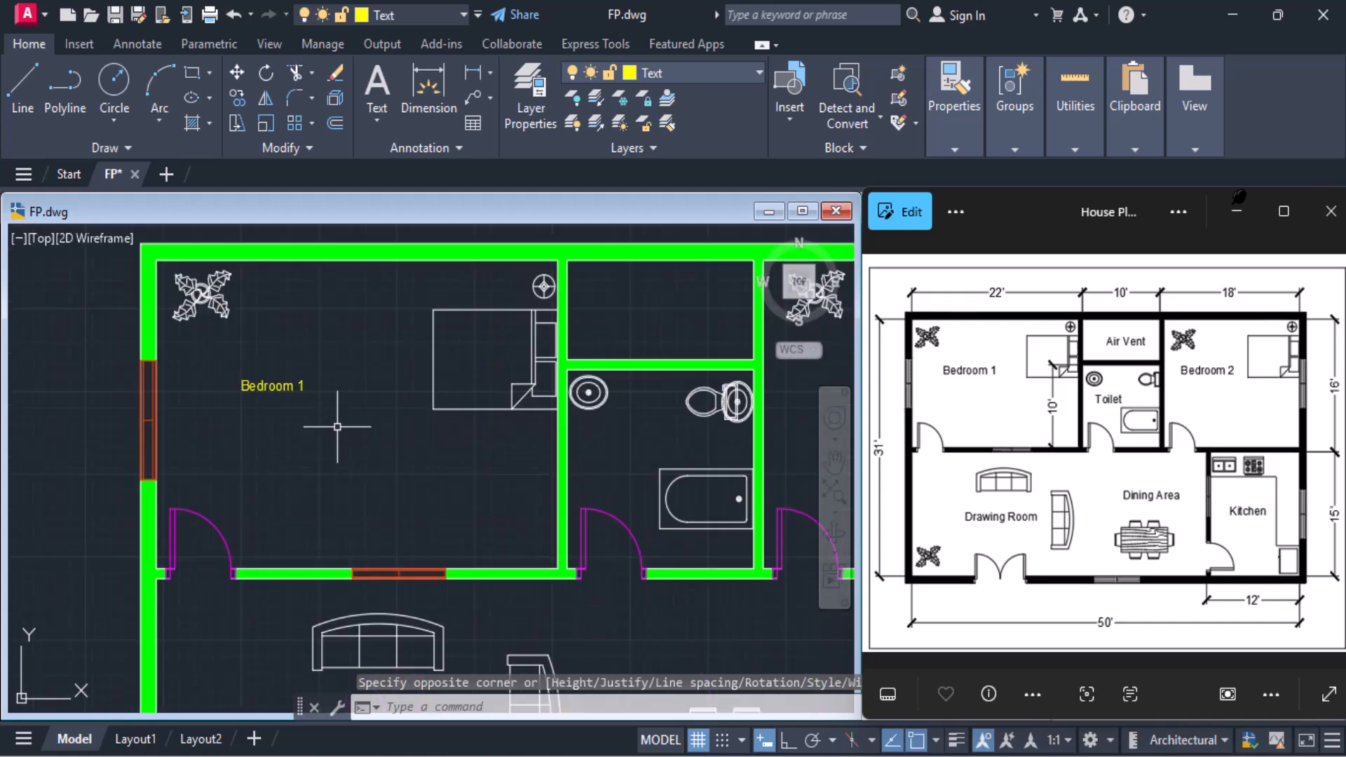
# Reopen the "Bedroom 1" label for editing, set its text height to 7", and finish the edit
pyautogui.moveTo(337, 426)
pyautogui.mouseDown(button='middle')
pyautogui.moveTo(194, 497)
pyautogui.moveTo(188, 457)
pyautogui.mouseUp(button='middle')
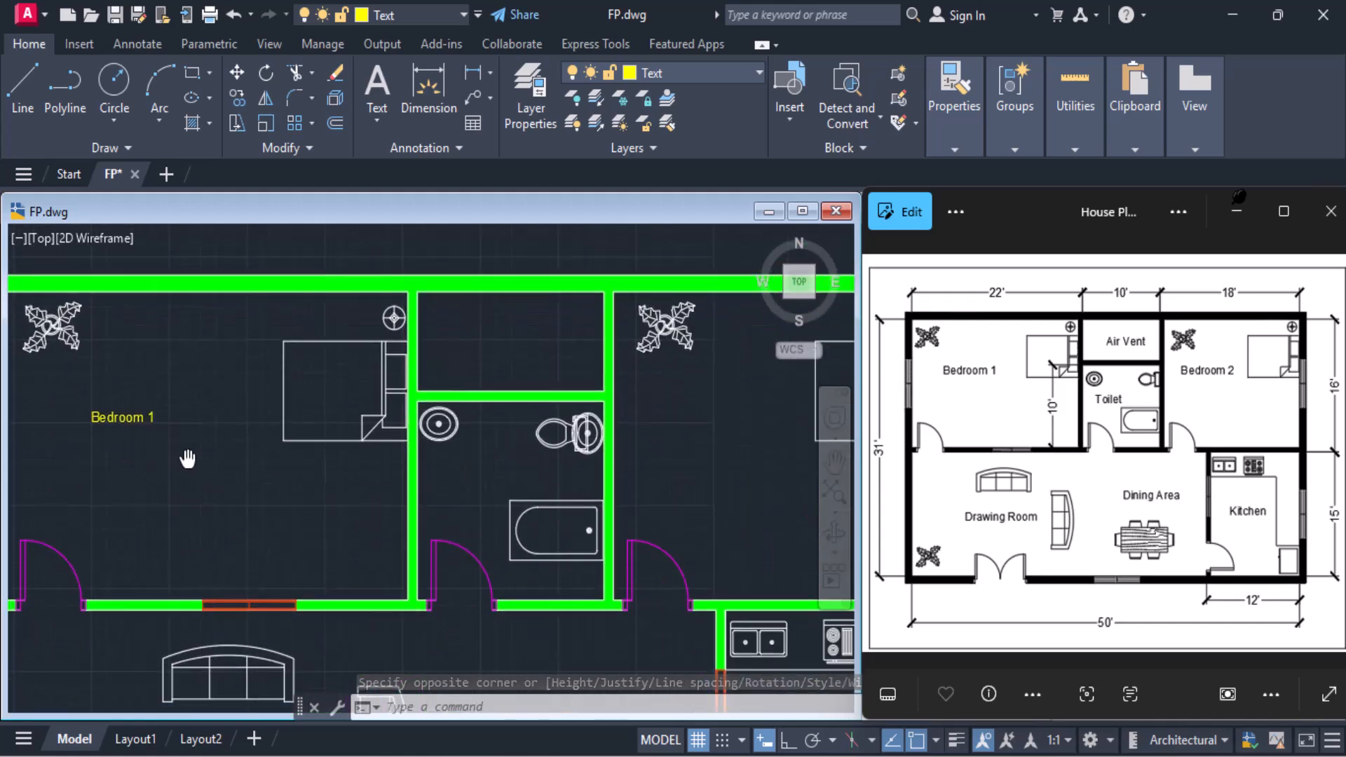
pyautogui.click(124, 416)
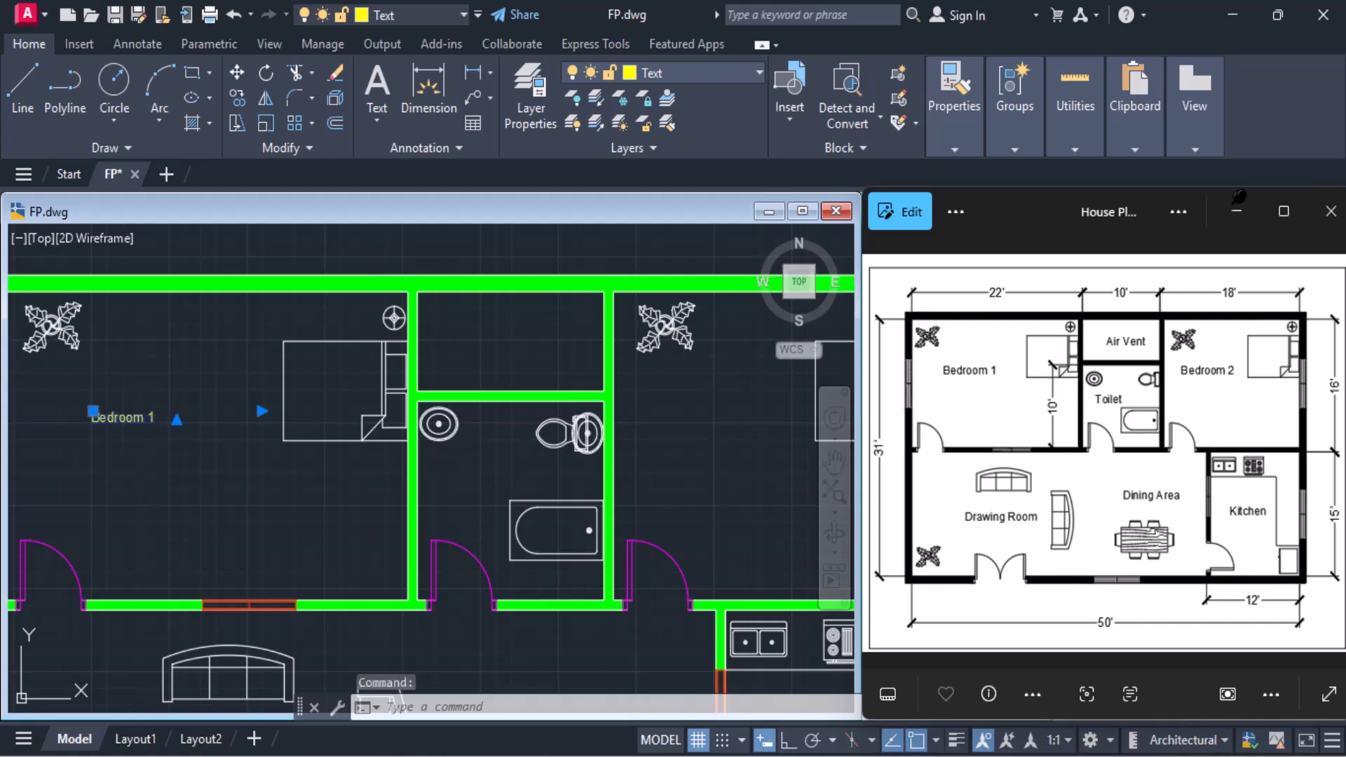
pyautogui.doubleClick(123, 416)
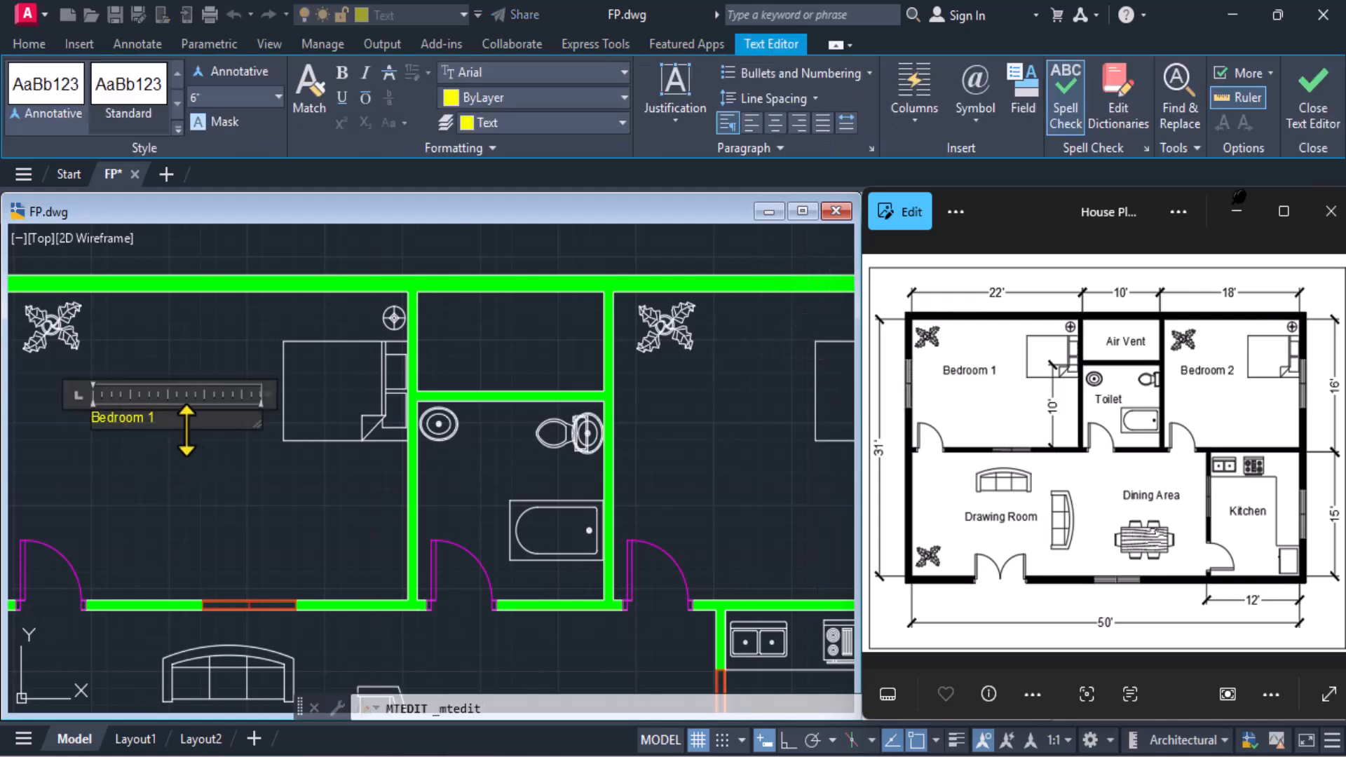
pyautogui.moveTo(166, 421); pyautogui.dragTo(2, 404)
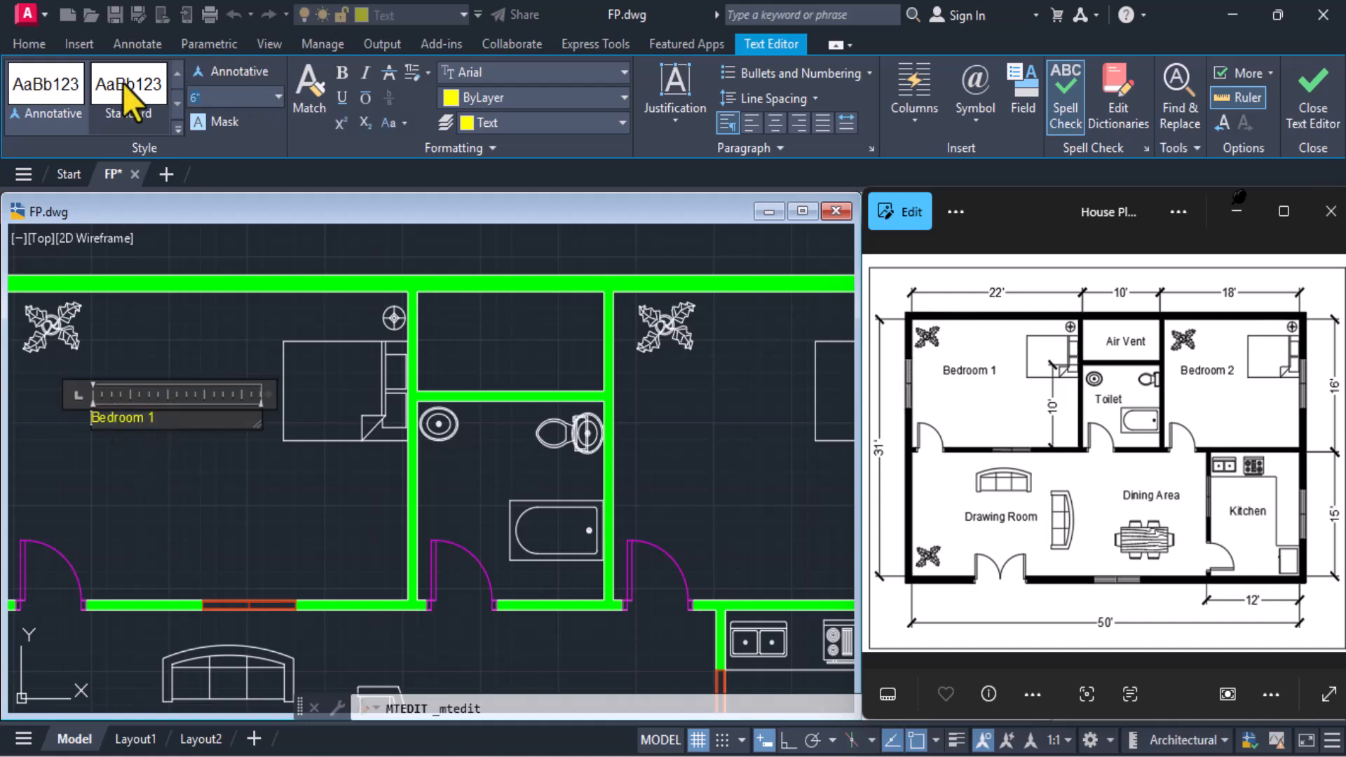
pyautogui.write('7')
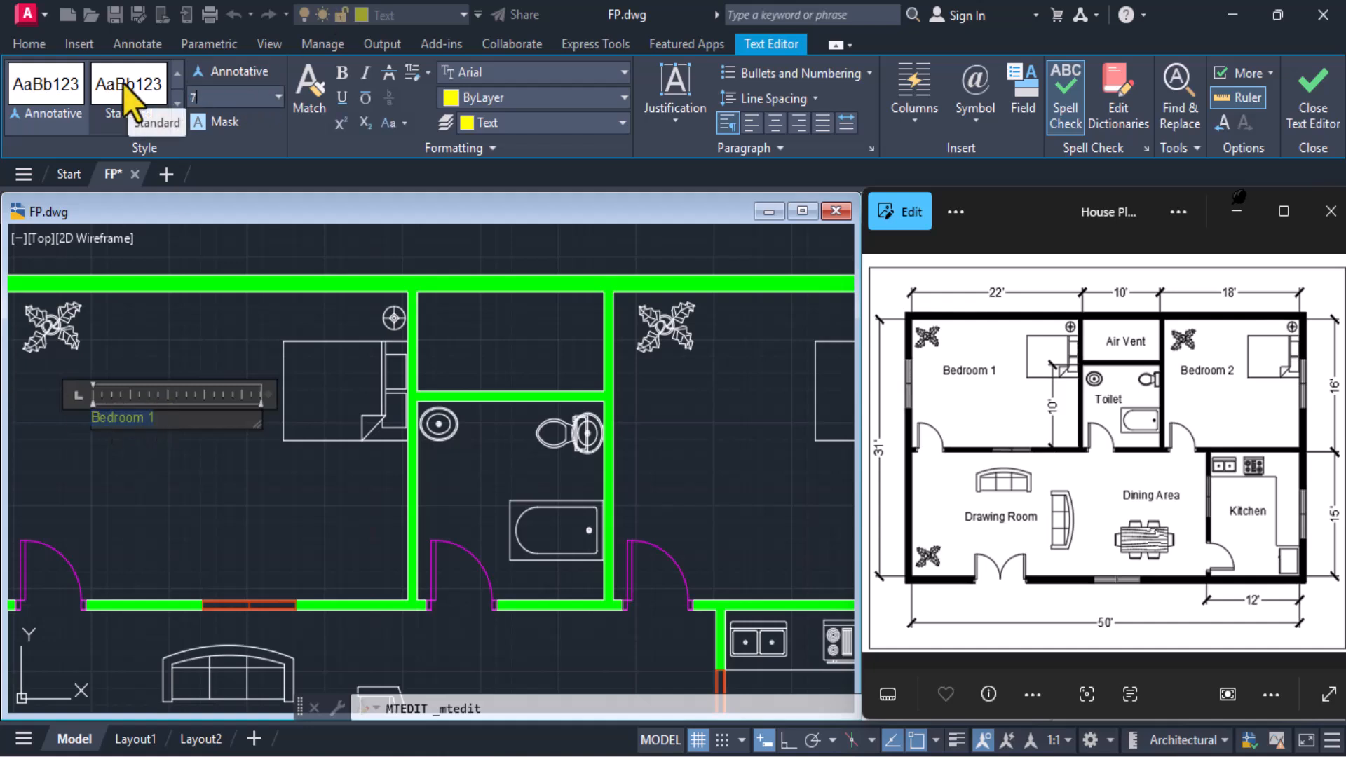
pyautogui.write('"')
pyautogui.press('Return')
pyautogui.click(1312, 106)
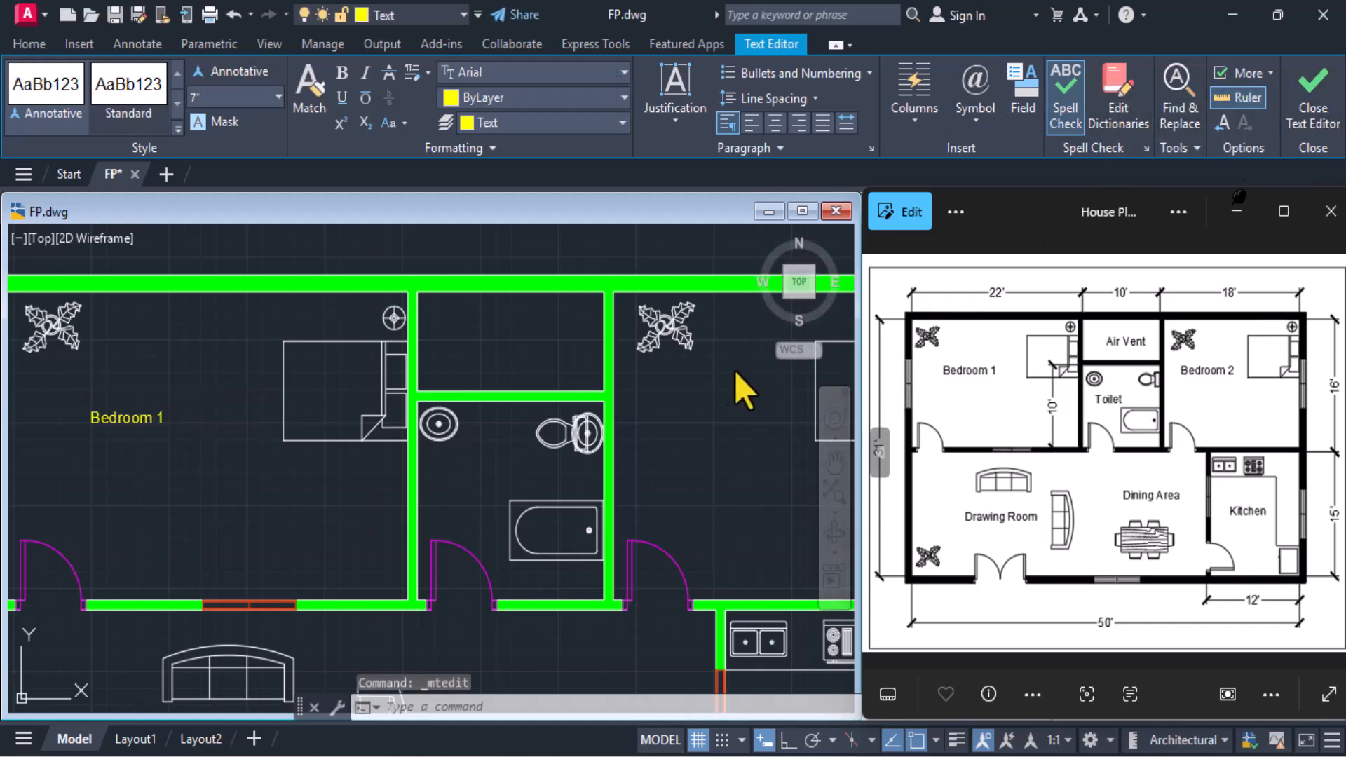
pyautogui.scroll(-3, 355, 335)
pyautogui.scroll(1, 355, 335)
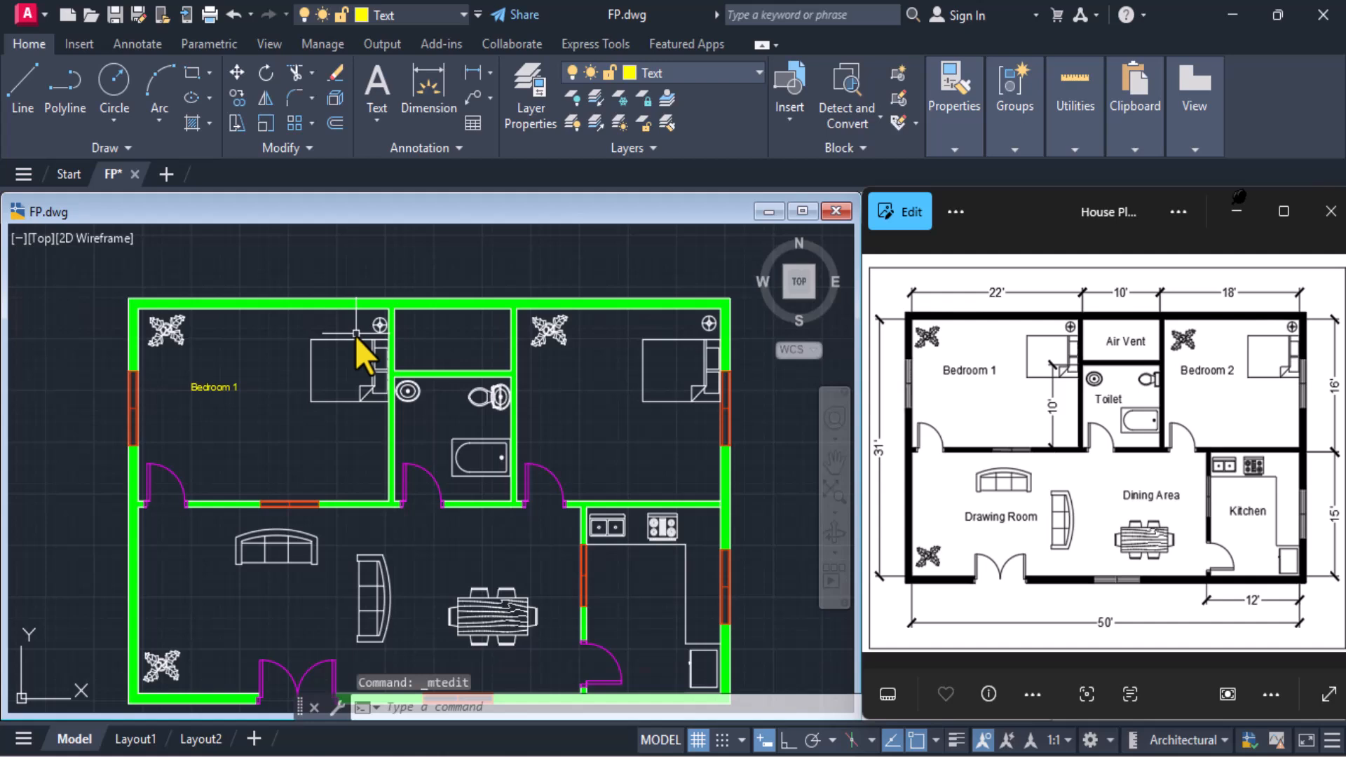
# Reopen the "Bedroom 1" label, set the height of its whole text to 9", and finish the edit
pyautogui.click(226, 387)
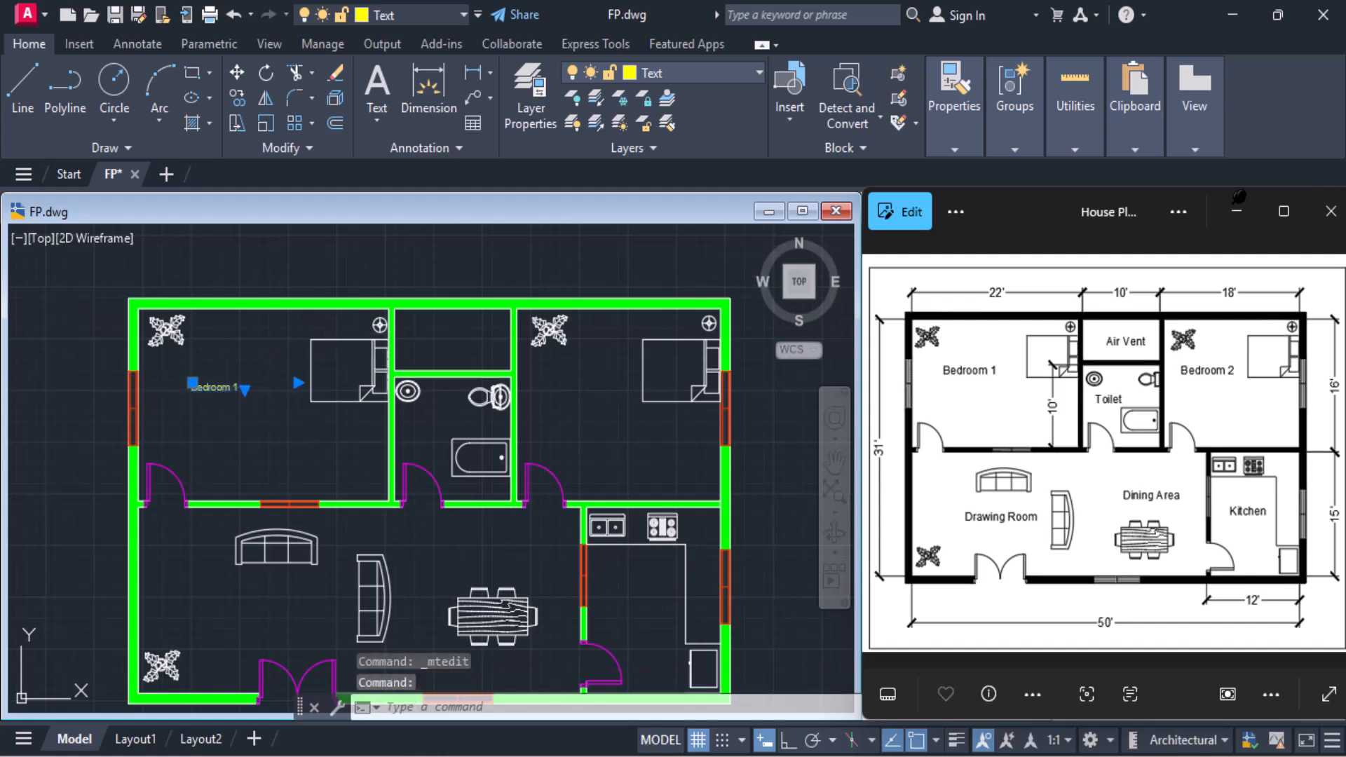
pyautogui.doubleClick(226, 387)
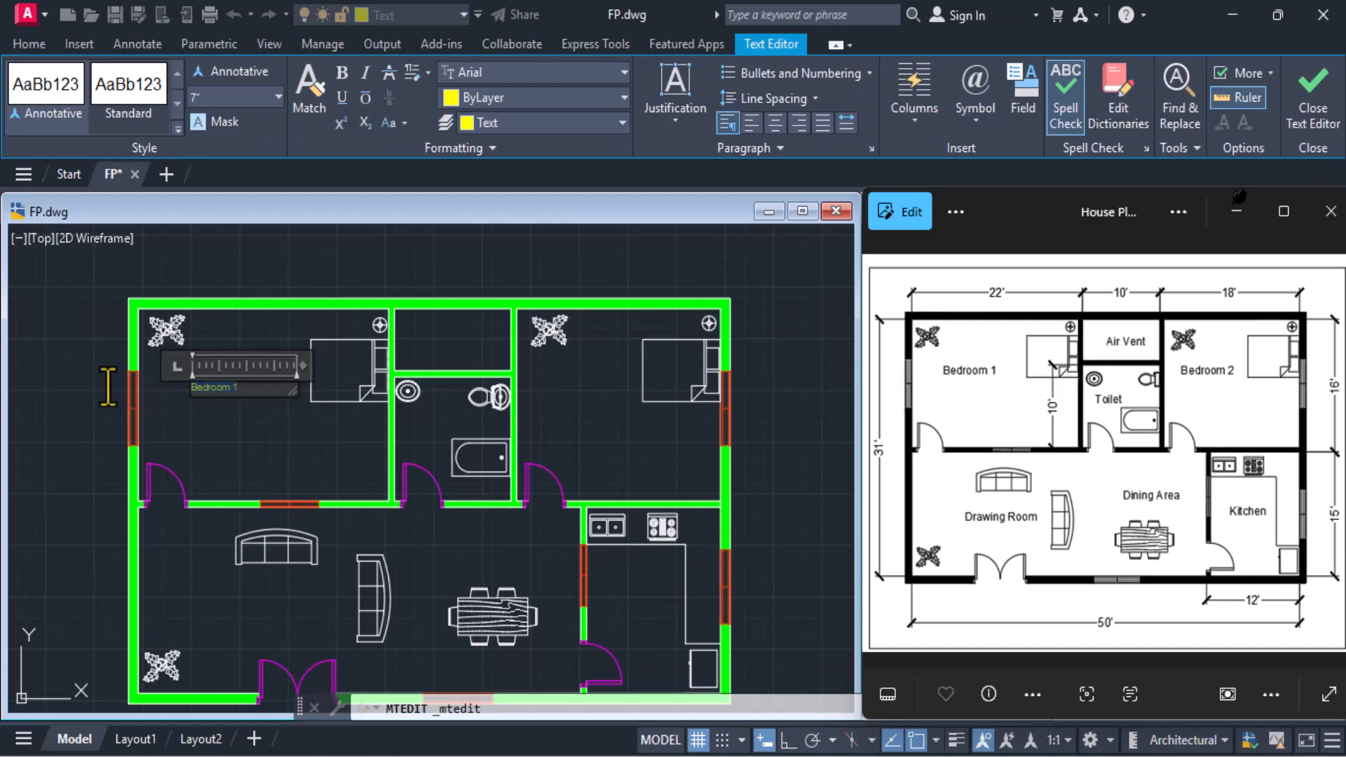
pyautogui.click(153, 85)
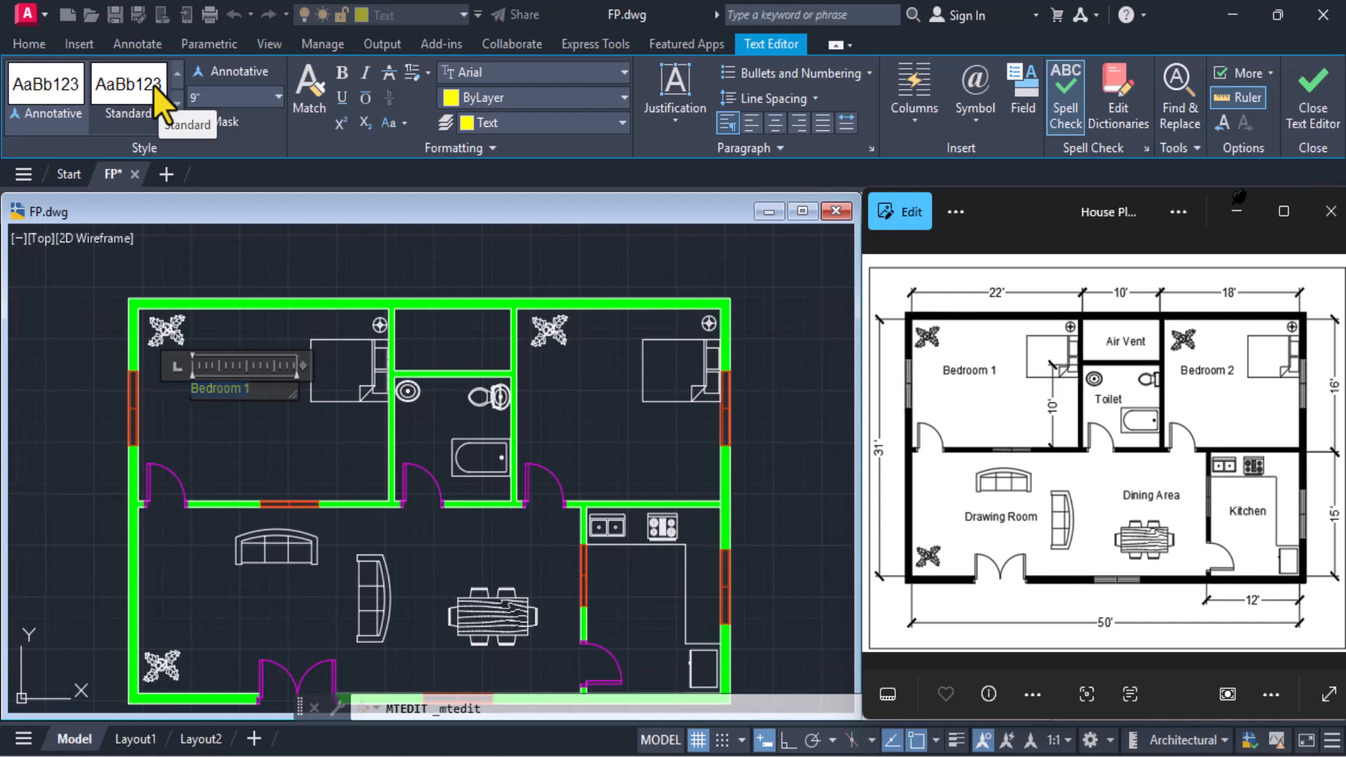
pyautogui.click(1314, 91)
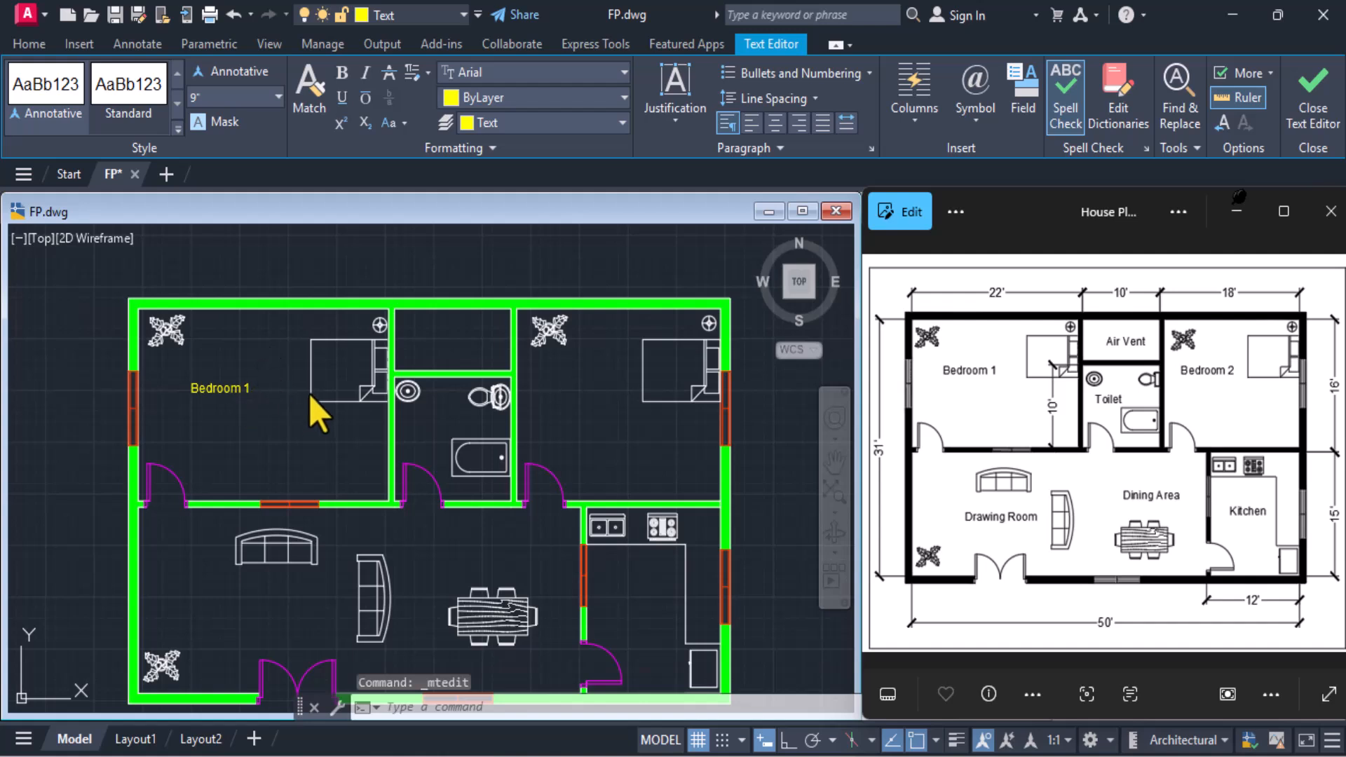
# Copy the "Bedroom 1" label into the air vent, toilet, upper-right bedroom, kitchen, dining area above the table, and drawing room below the sofa
pyautogui.click(234, 386)
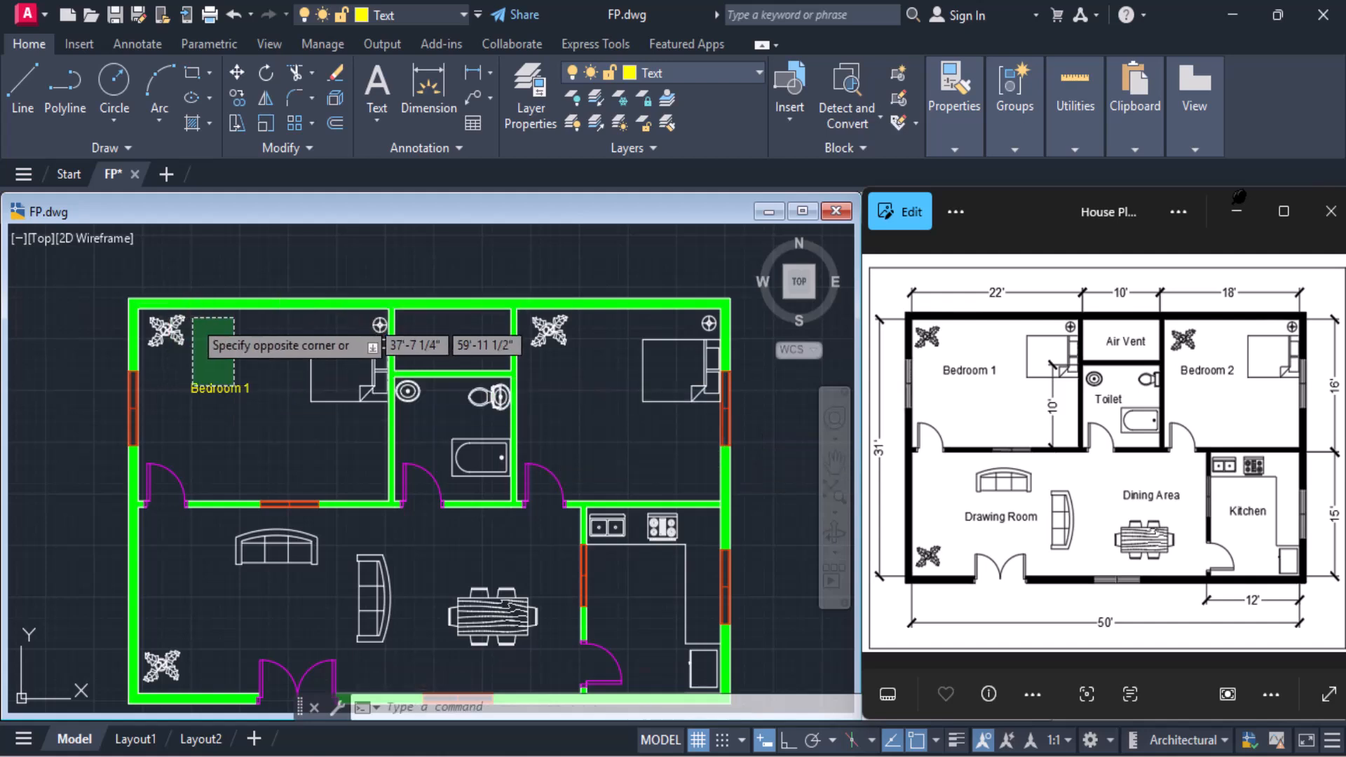
pyautogui.press('Escape')
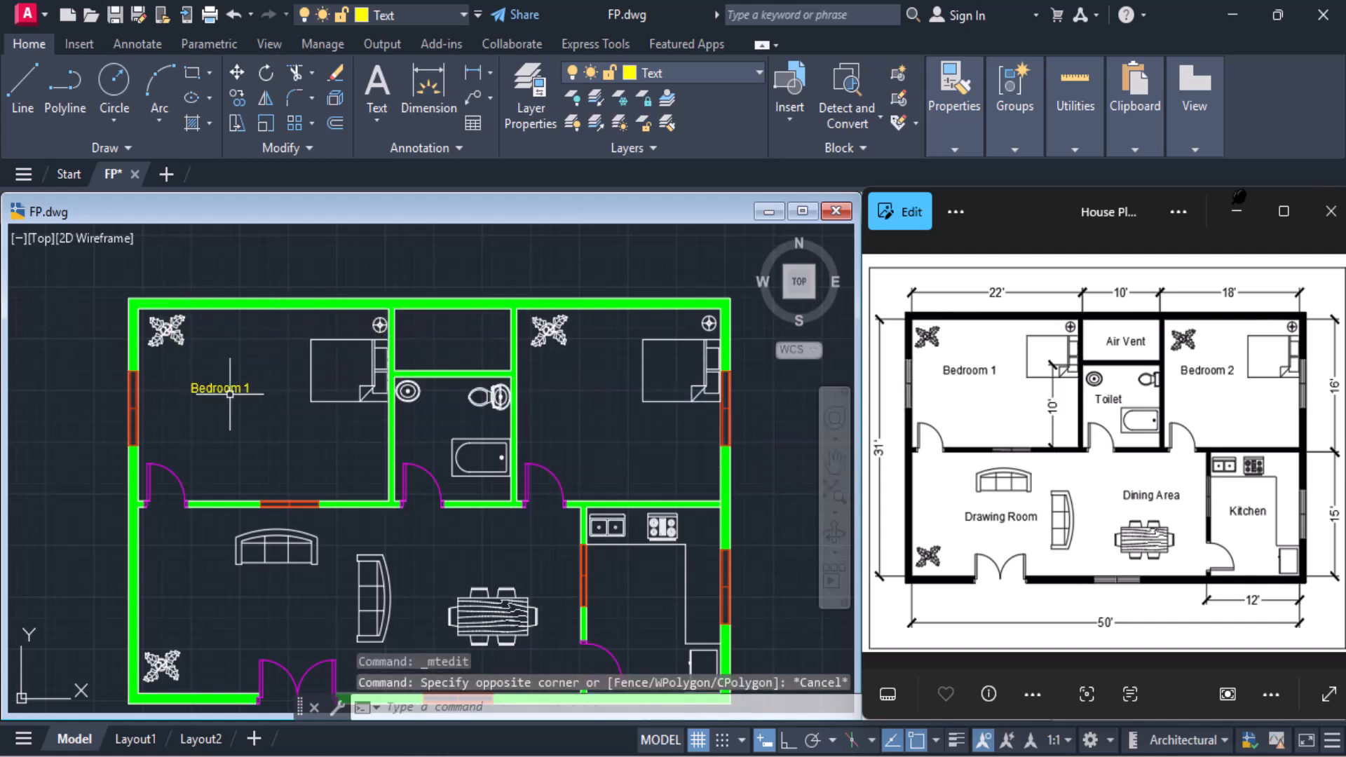
pyautogui.click(223, 388)
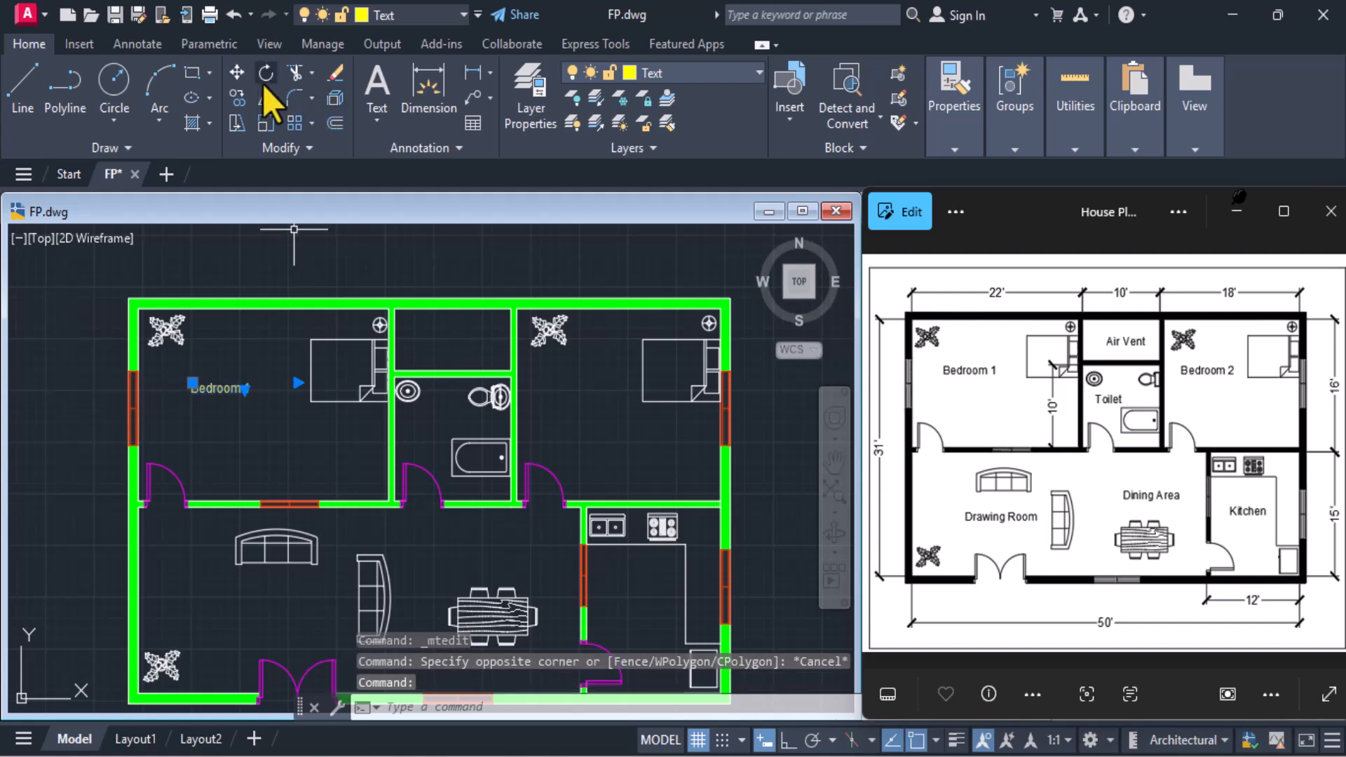
pyautogui.click(239, 102)
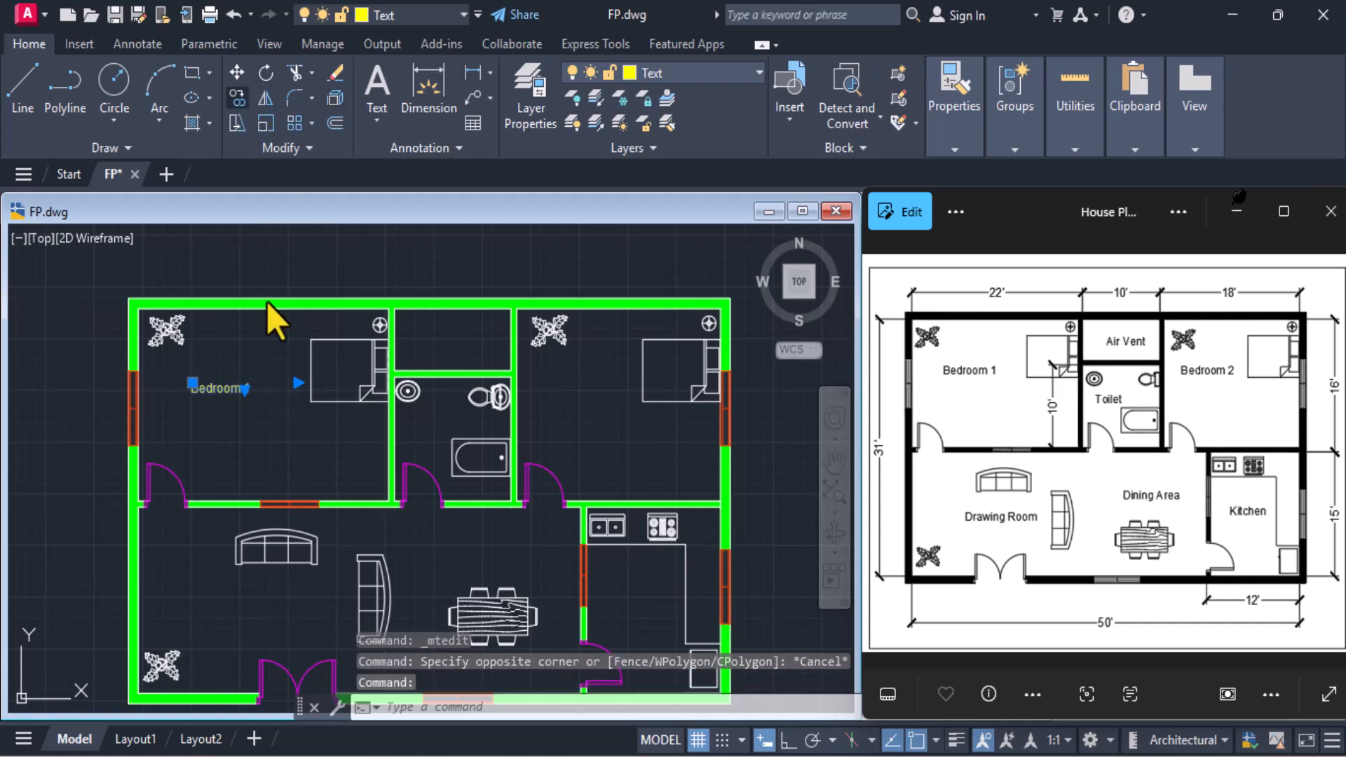
pyautogui.click(193, 393)
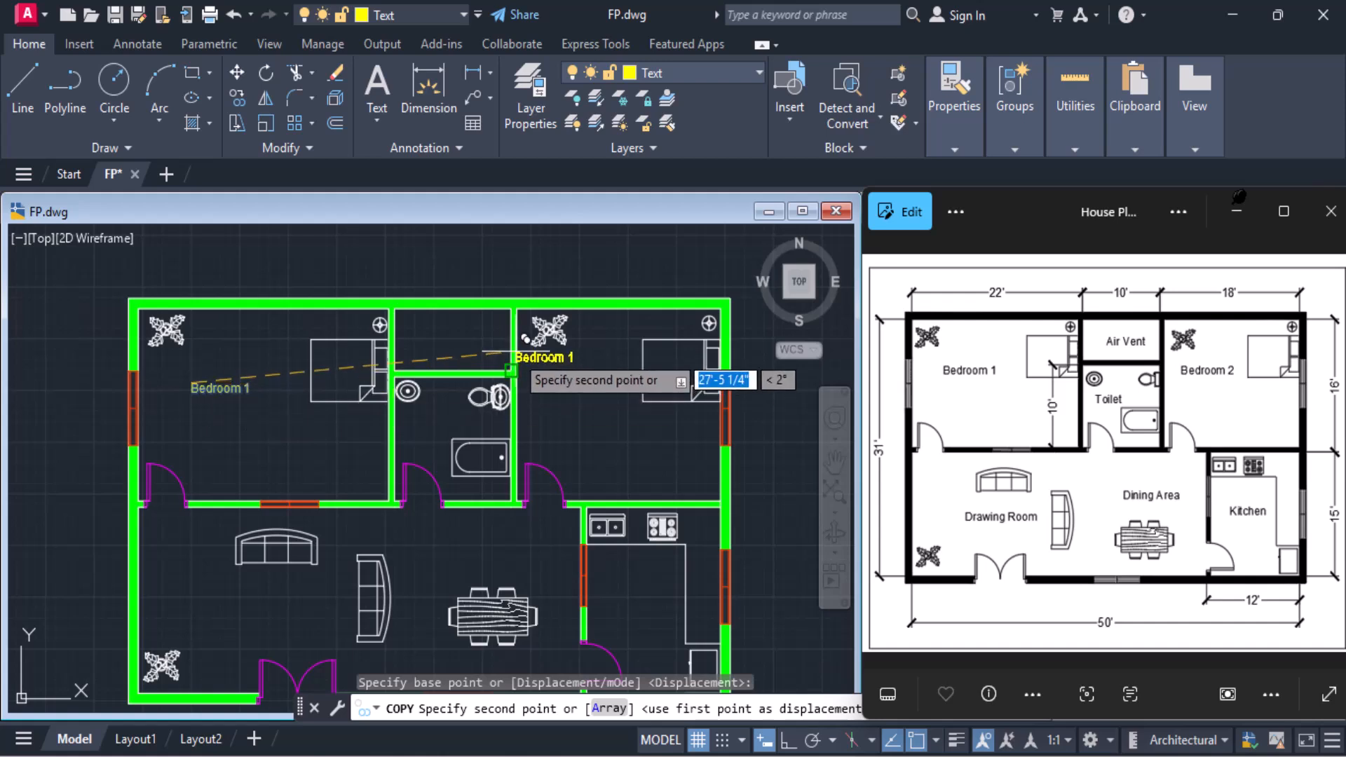
pyautogui.click(424, 334)
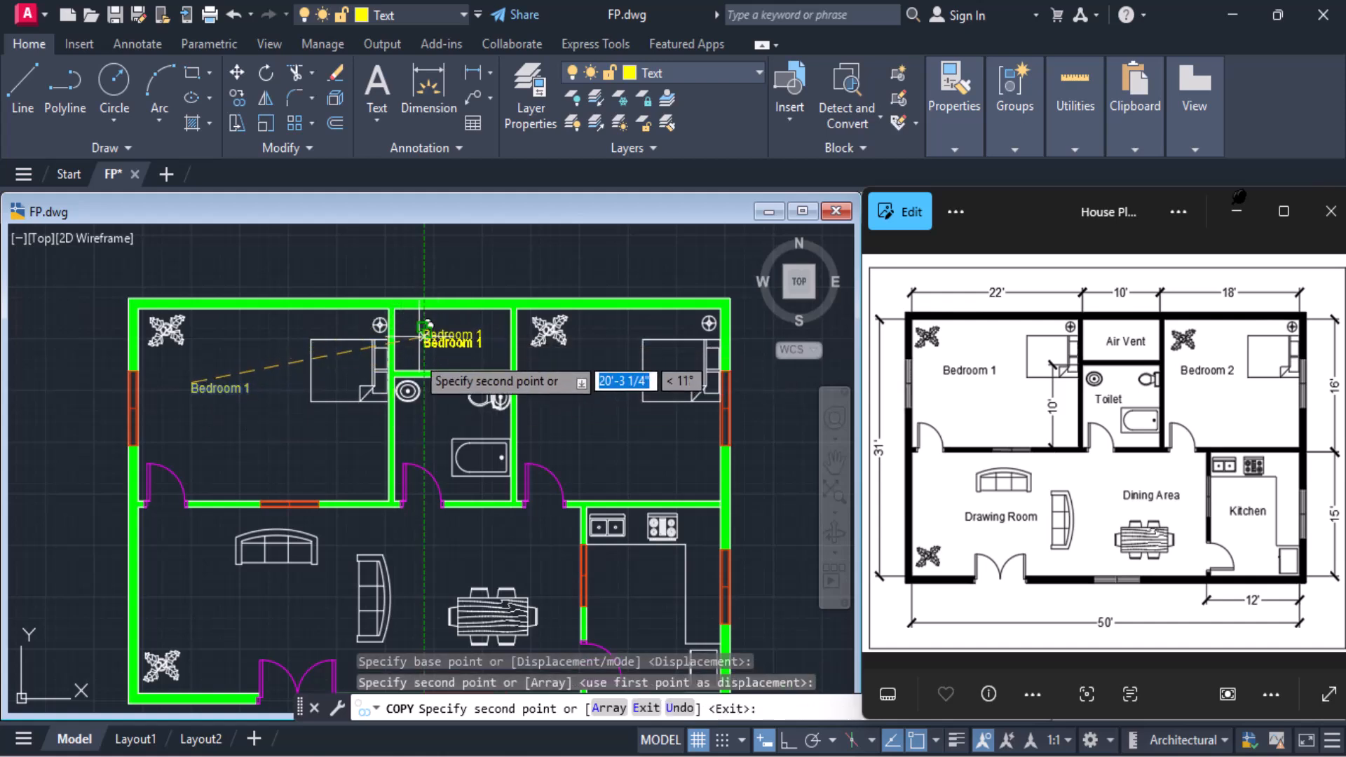
pyautogui.click(423, 419)
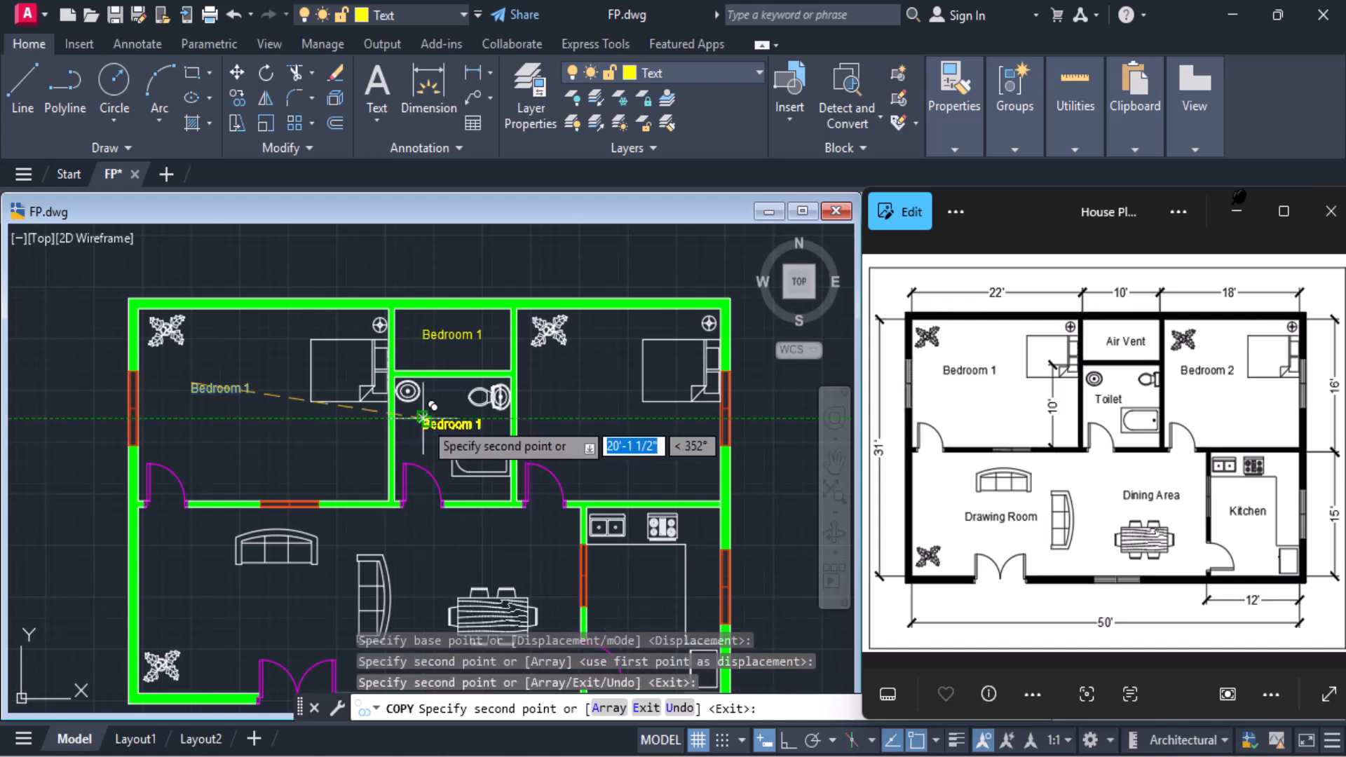
pyautogui.click(558, 369)
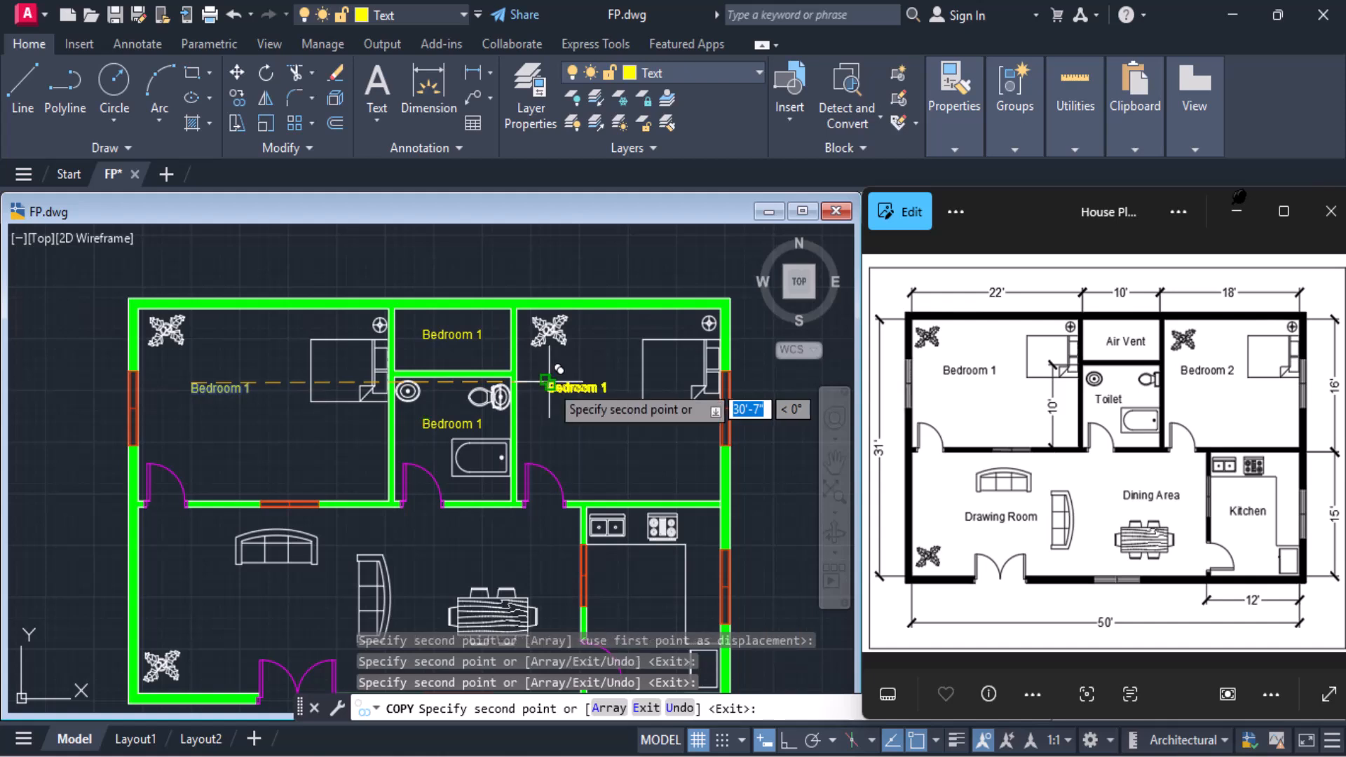
pyautogui.click(606, 600)
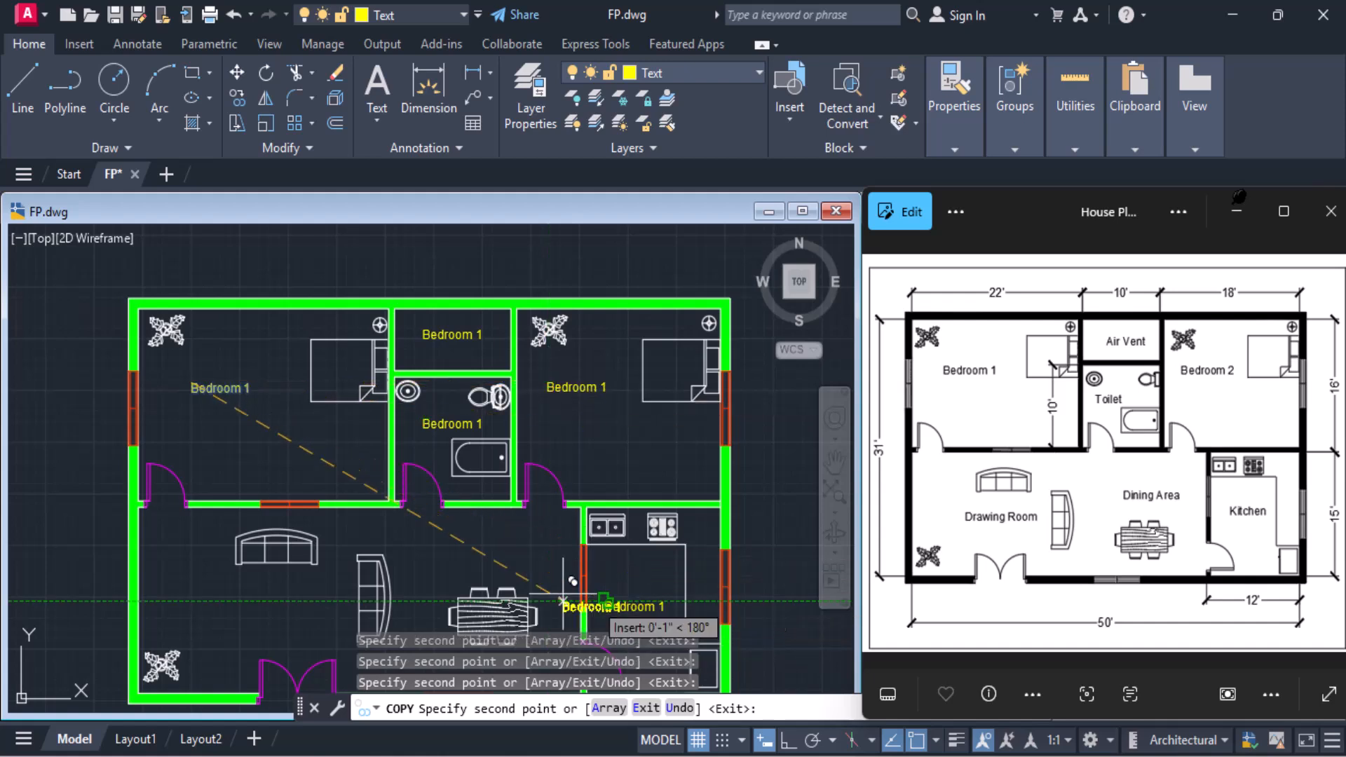
pyautogui.click(465, 552)
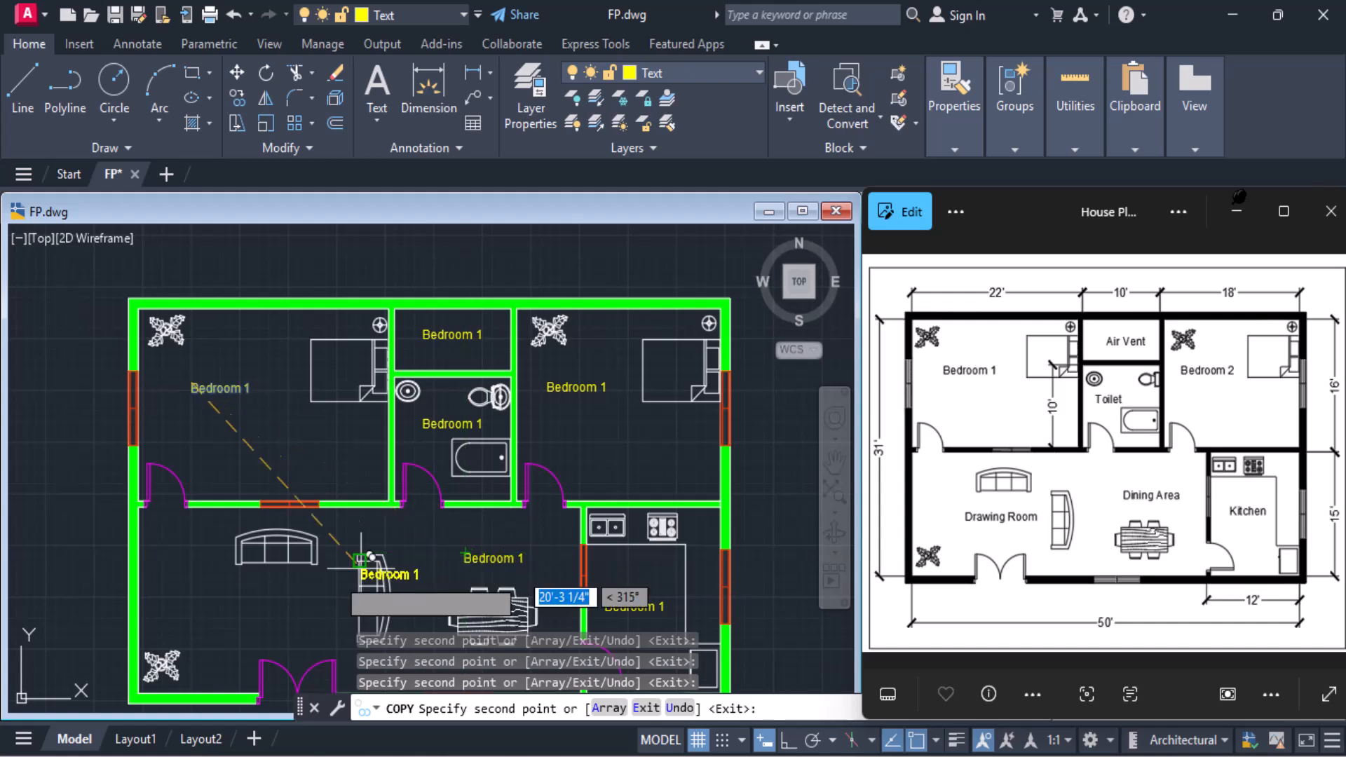
pyautogui.click(241, 603)
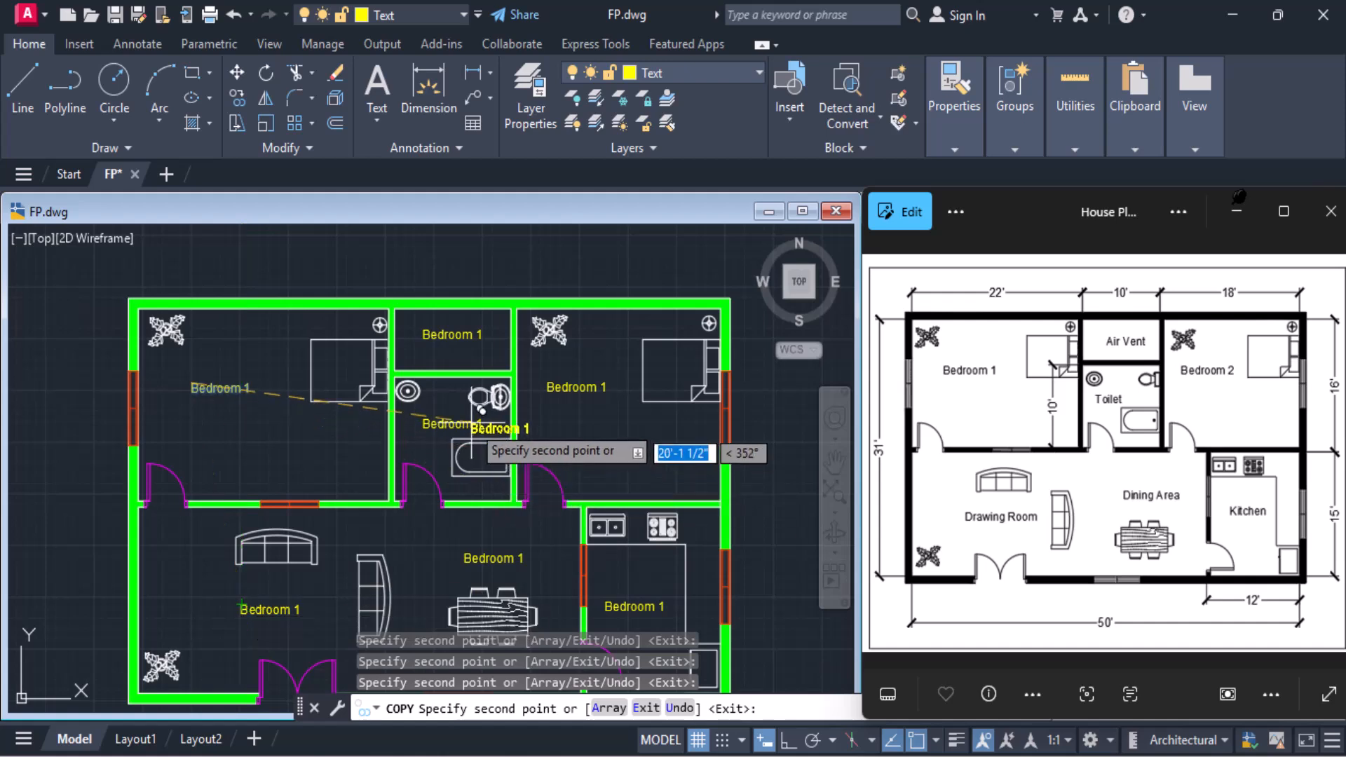
pyautogui.press('Escape')
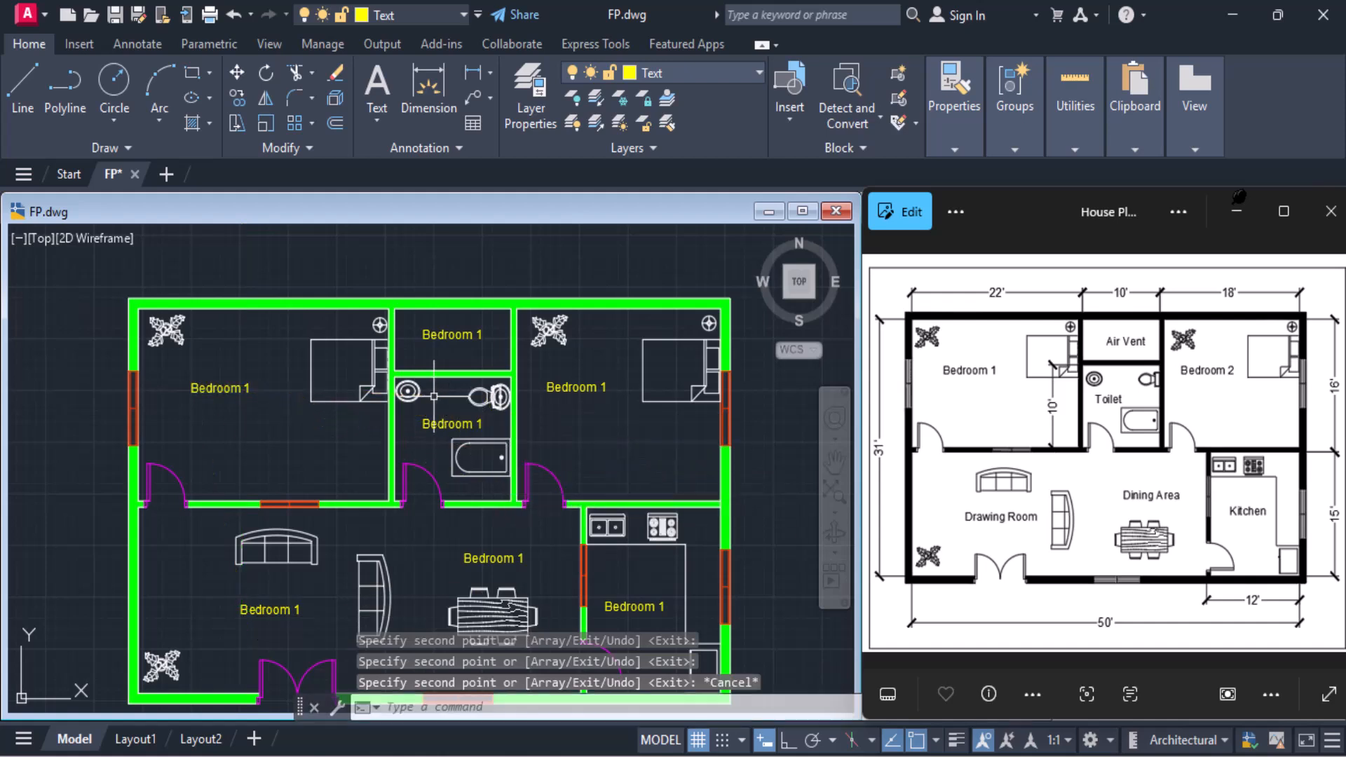
# Replace the copied label's text in the small room above the toilet with "Air Vent" and finish editing
pyautogui.click(441, 334)
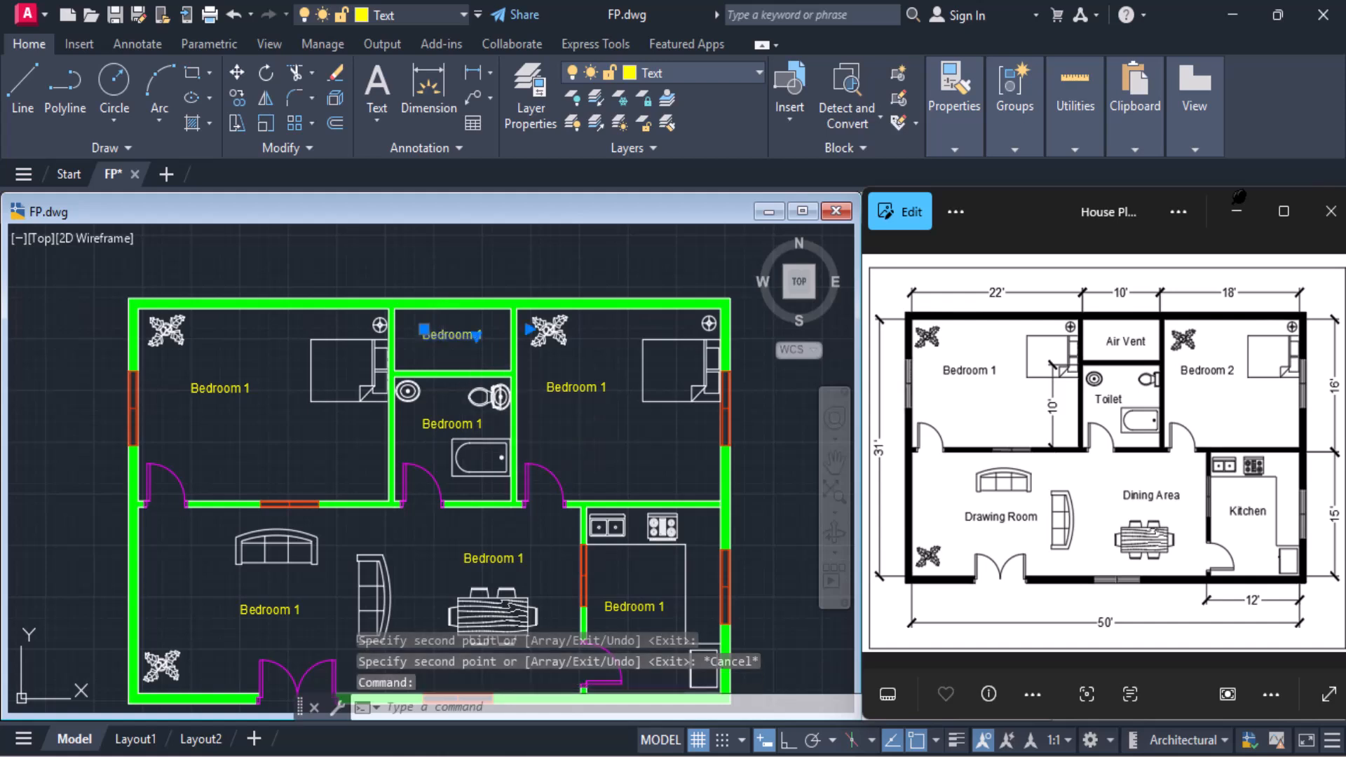
pyautogui.doubleClick(476, 335)
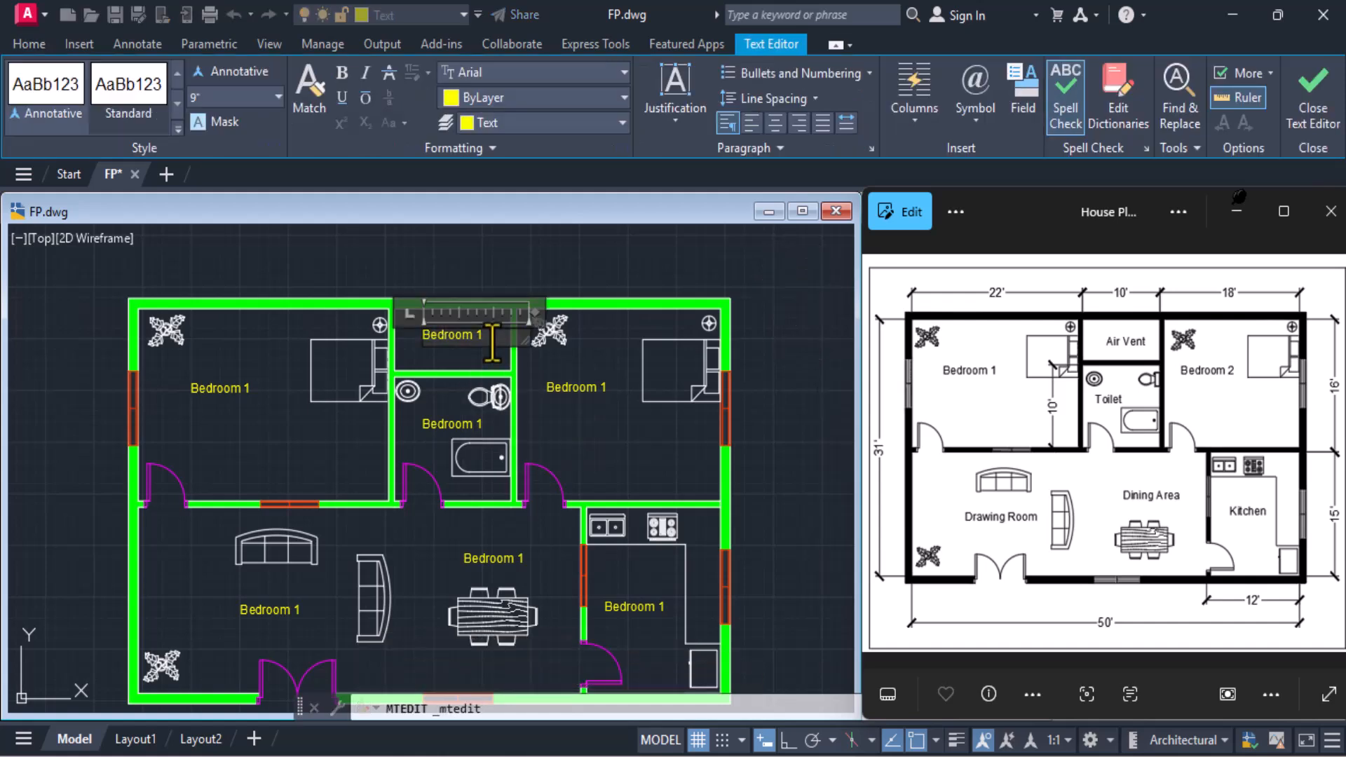
pyautogui.moveTo(492, 341); pyautogui.dragTo(393, 319)
pyautogui.press('BackSpace')
pyautogui.write('Air')
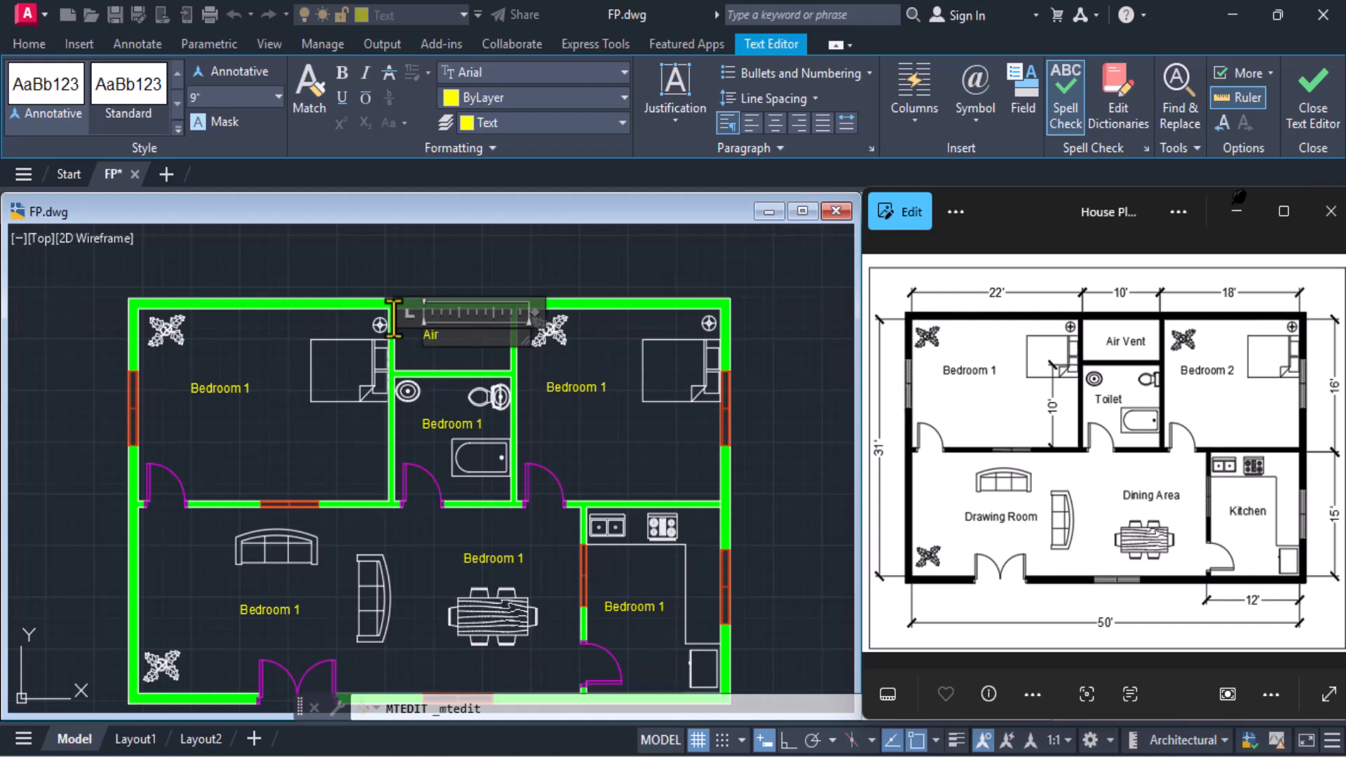
pyautogui.write(' Vent')
pyautogui.click(1312, 105)
# Change the copied label in the upper-right bedroom to read "Bedroom 2" and finish editing
pyautogui.click(574, 387)
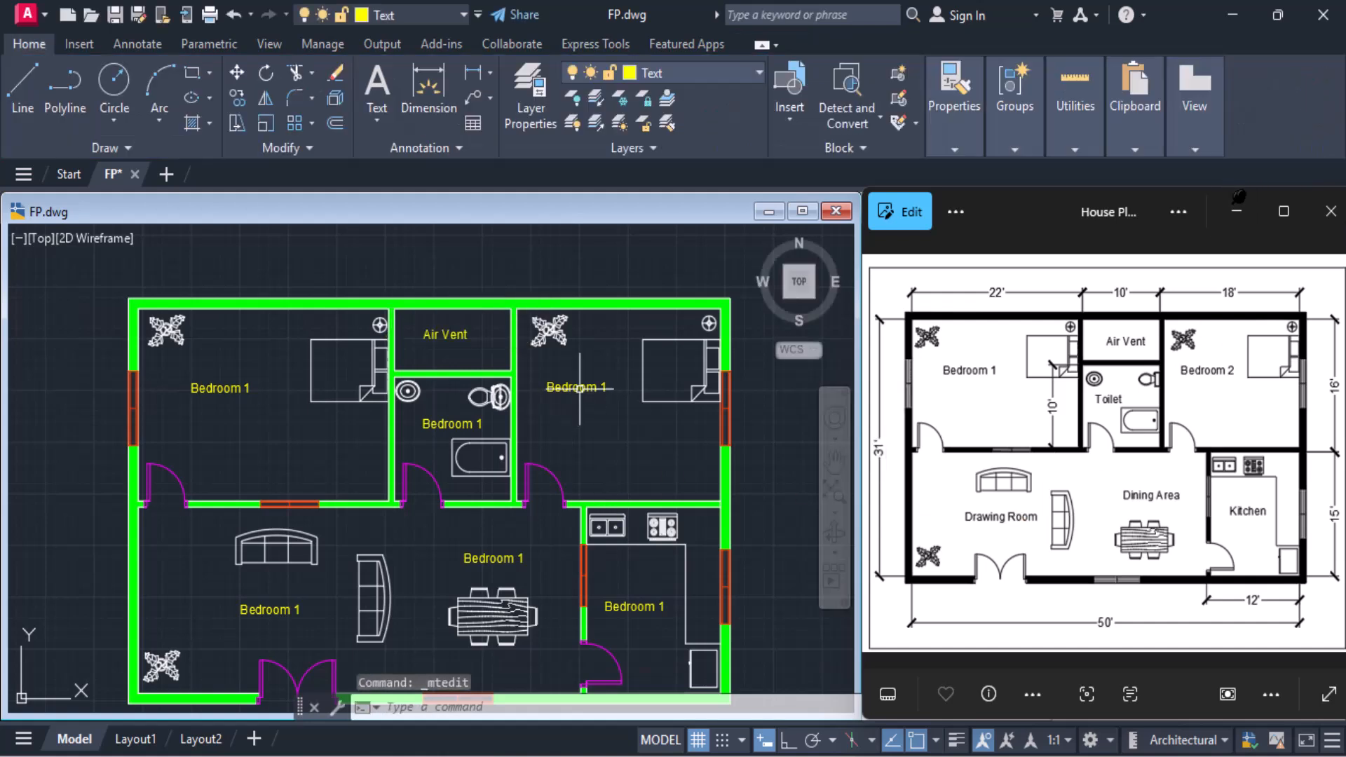
pyautogui.doubleClick(575, 387)
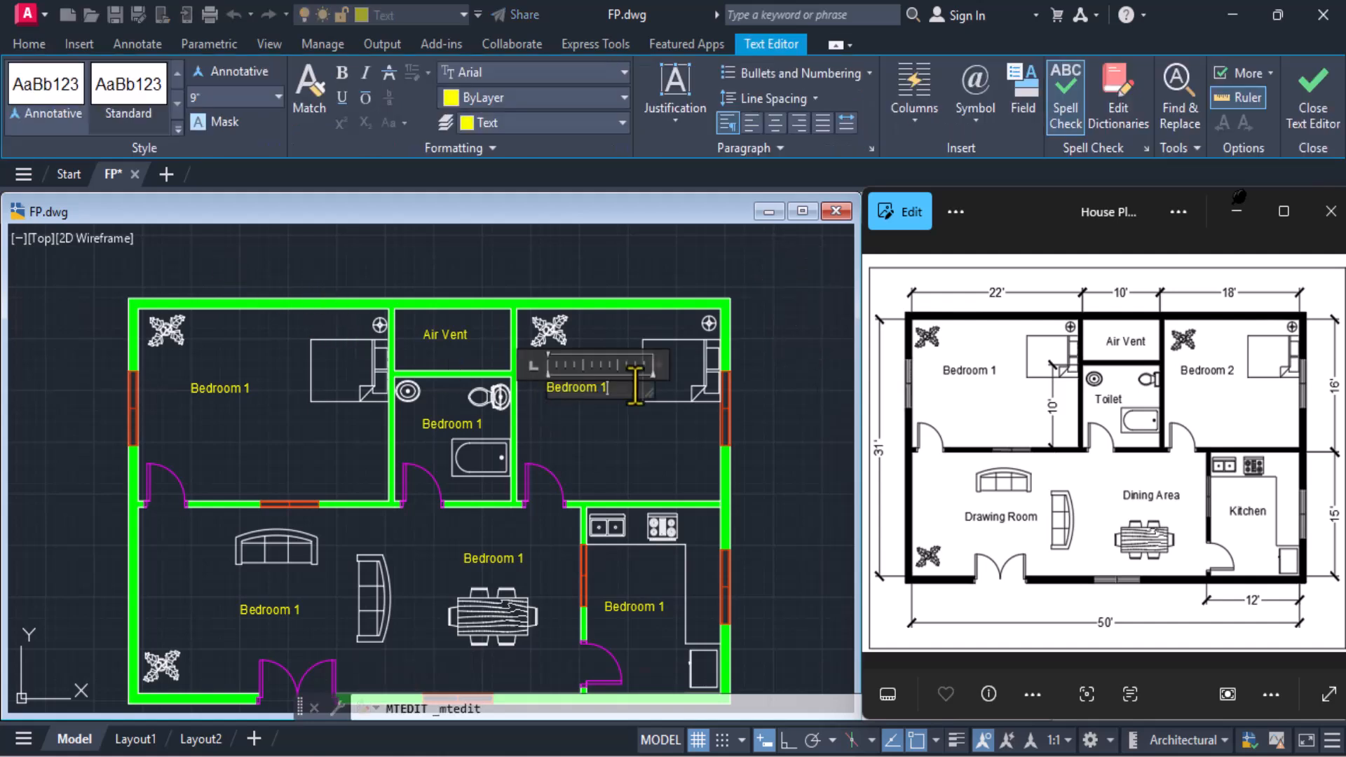
pyautogui.press('BackSpace')
pyautogui.write('2')
pyautogui.click(1303, 103)
# Replace the copied label's text in the bathroom with "Toilet" and finish editing
pyautogui.click(434, 423)
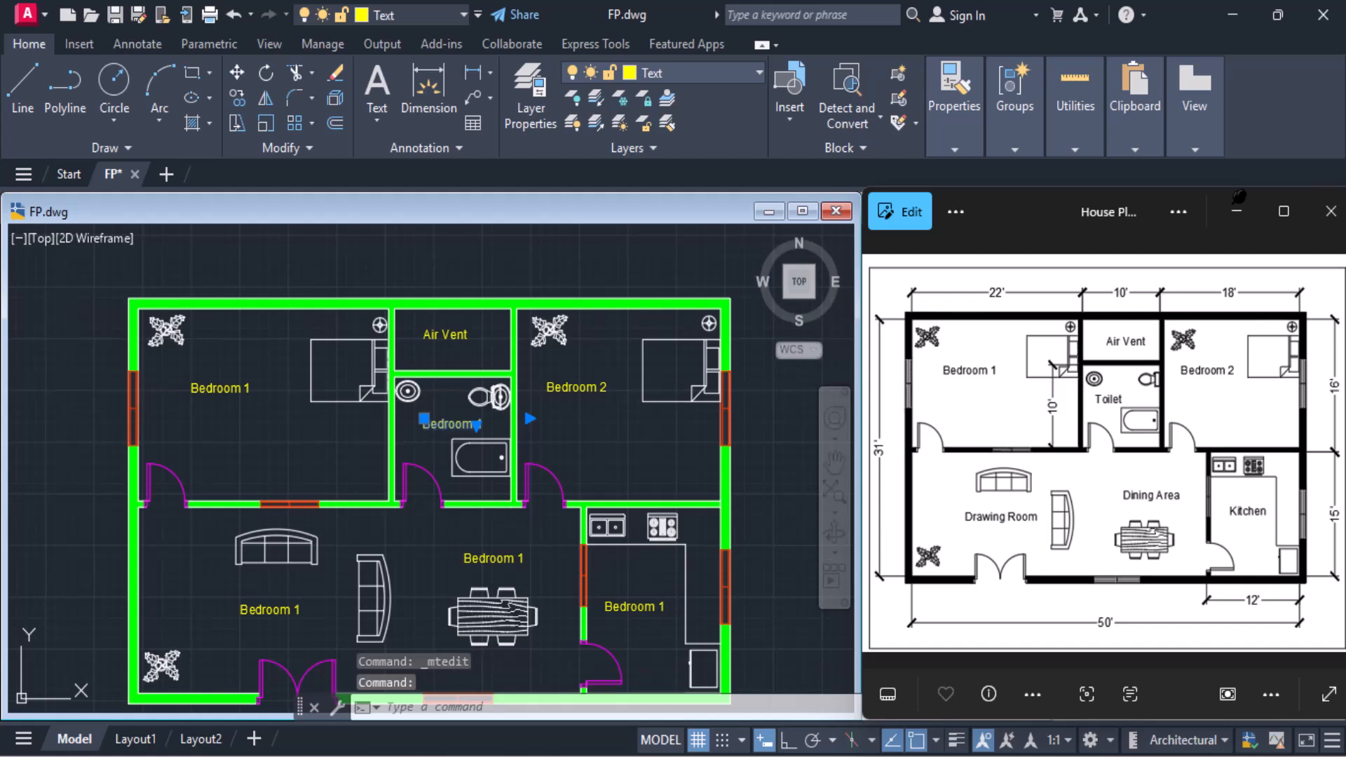
pyautogui.click(514, 431)
pyautogui.moveTo(514, 430); pyautogui.dragTo(328, 425)
pyautogui.write('Toilet')
pyautogui.click(1323, 138)
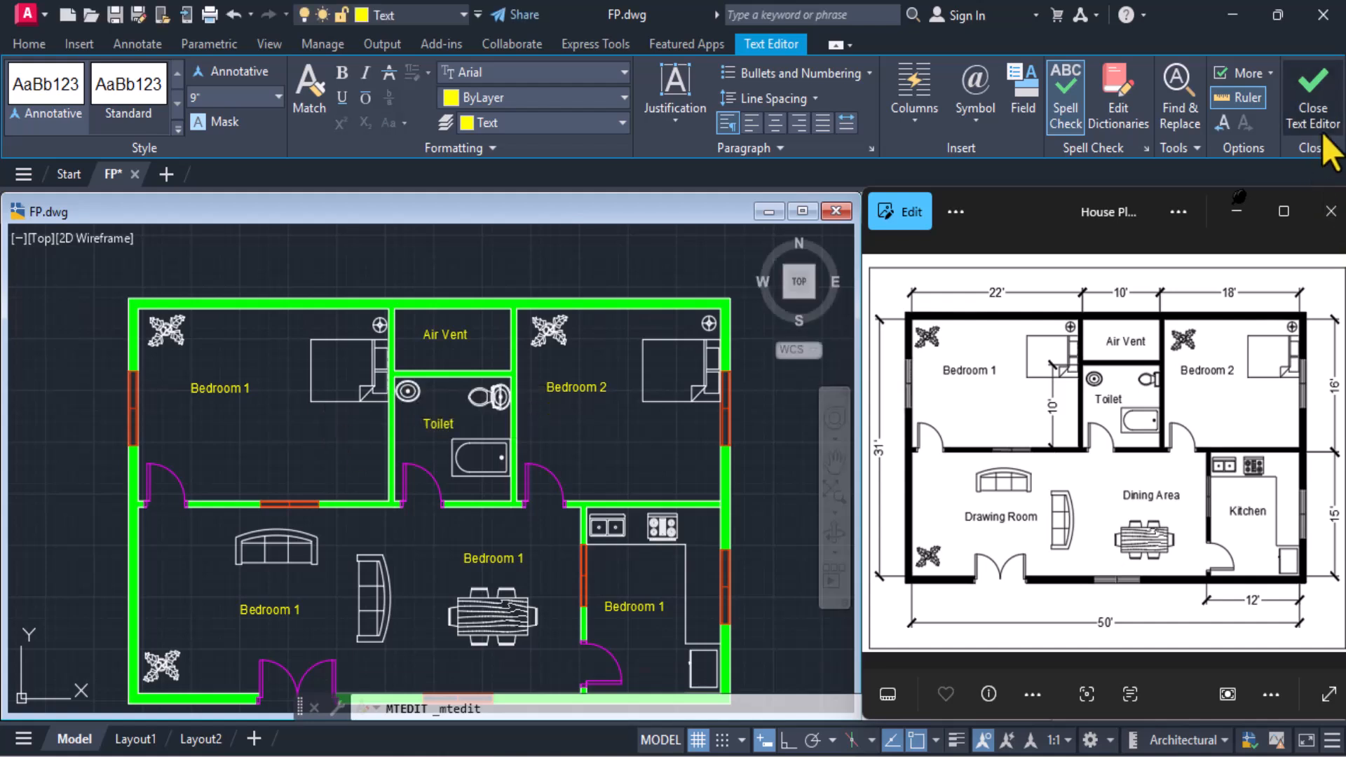
# Replace the copied label's text in the lower-right room beside the sink and stove with "Kitchen" and finish editing
pyautogui.click(635, 607)
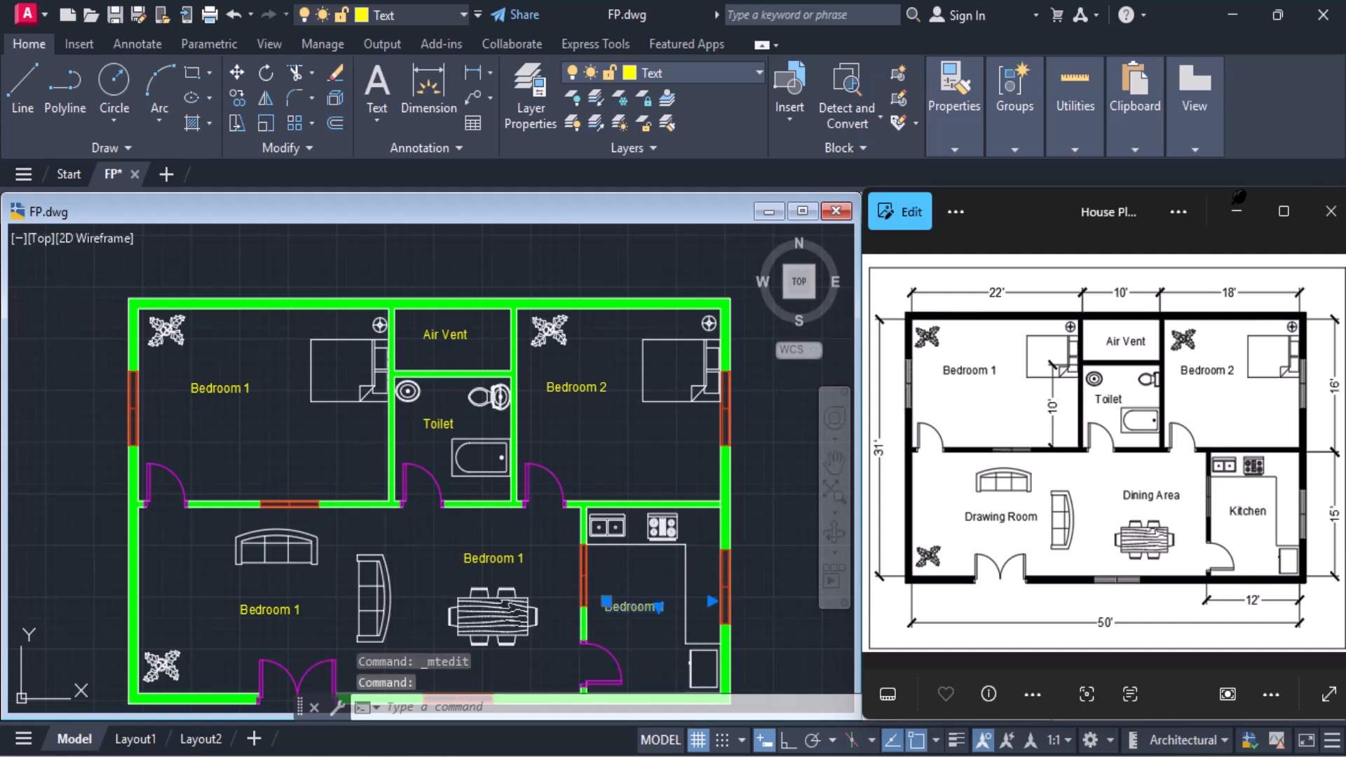
pyautogui.doubleClick(635, 606)
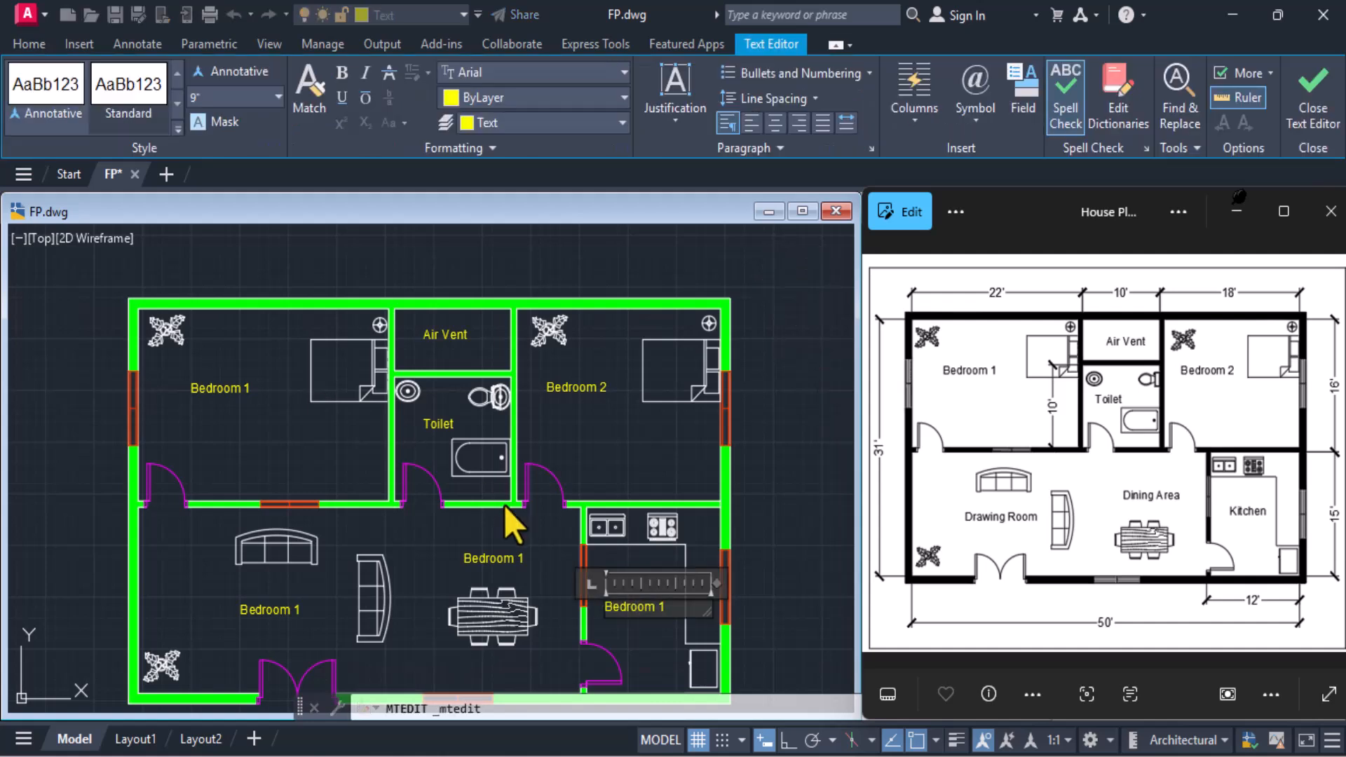
pyautogui.moveTo(673, 612); pyautogui.dragTo(397, 594)
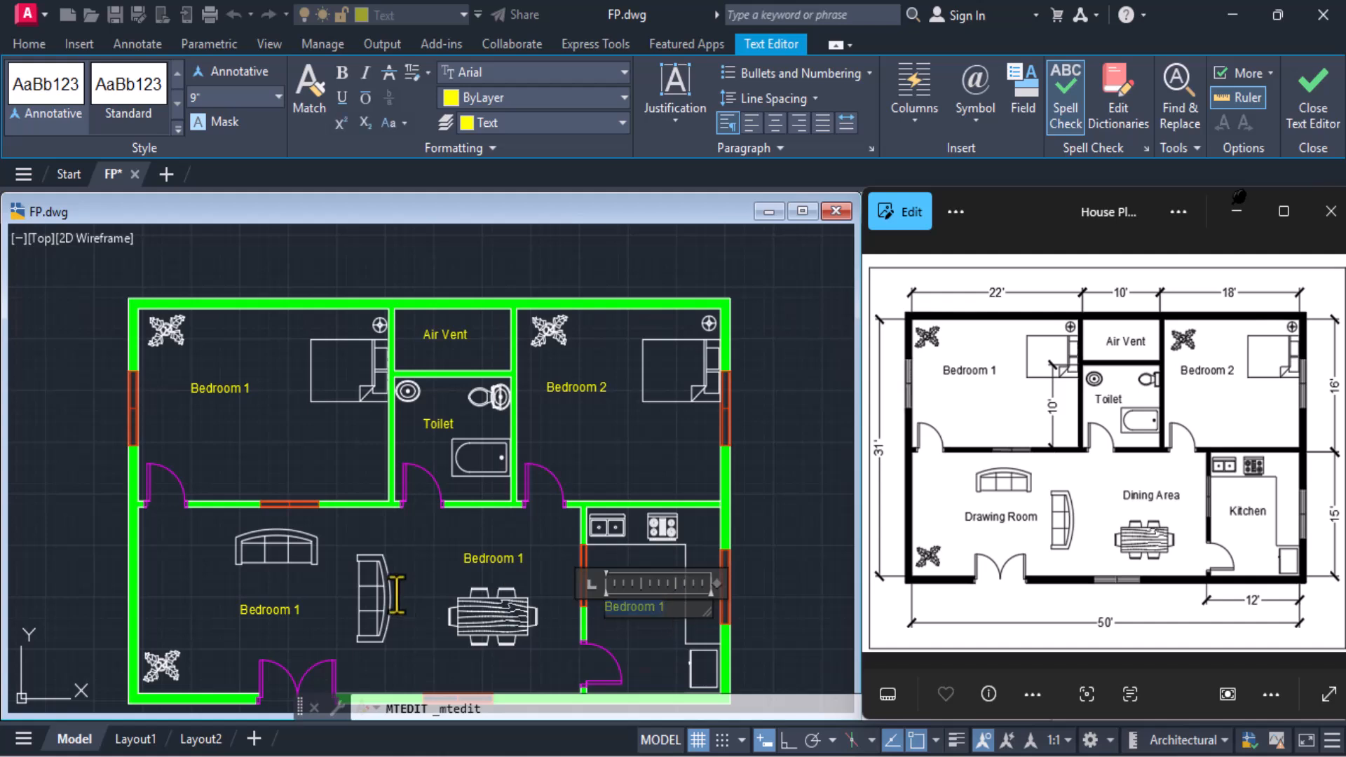
pyautogui.write('Kitch')
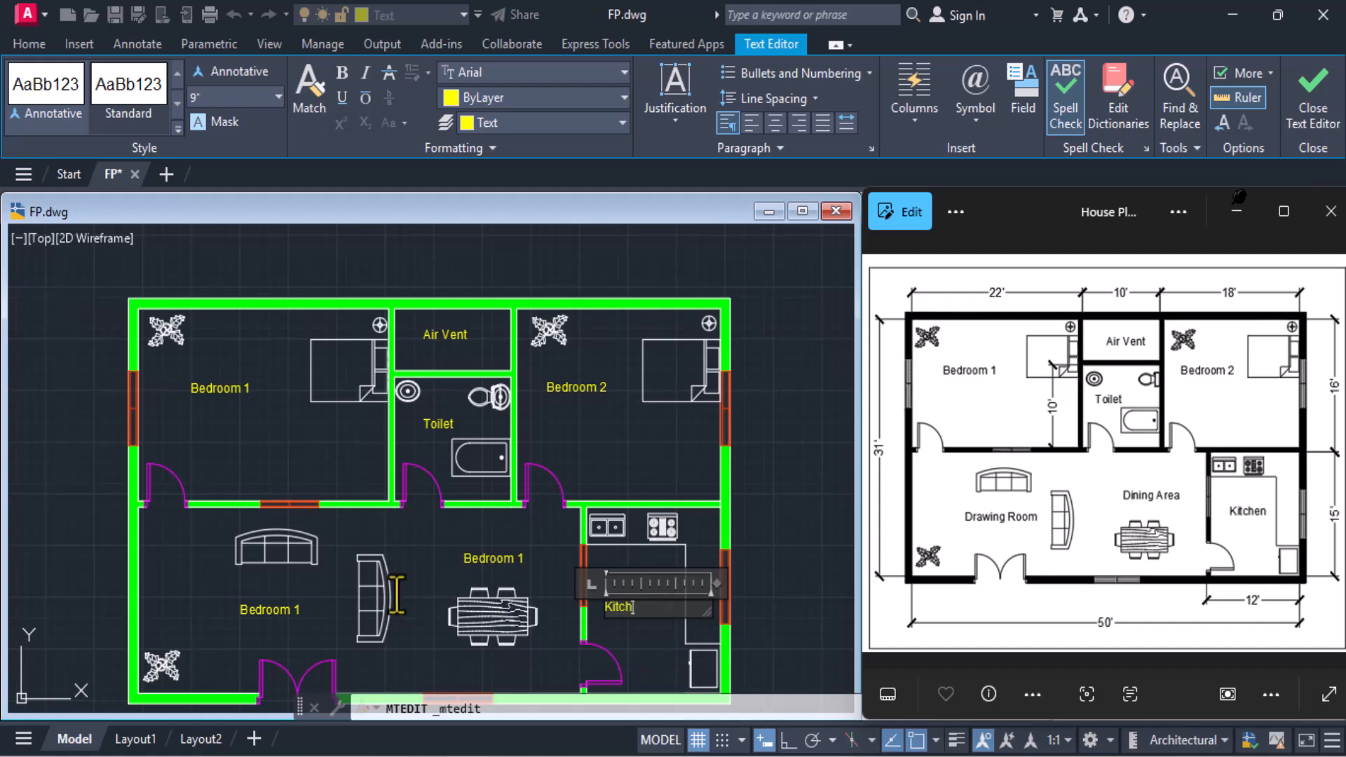
pyautogui.write('en')
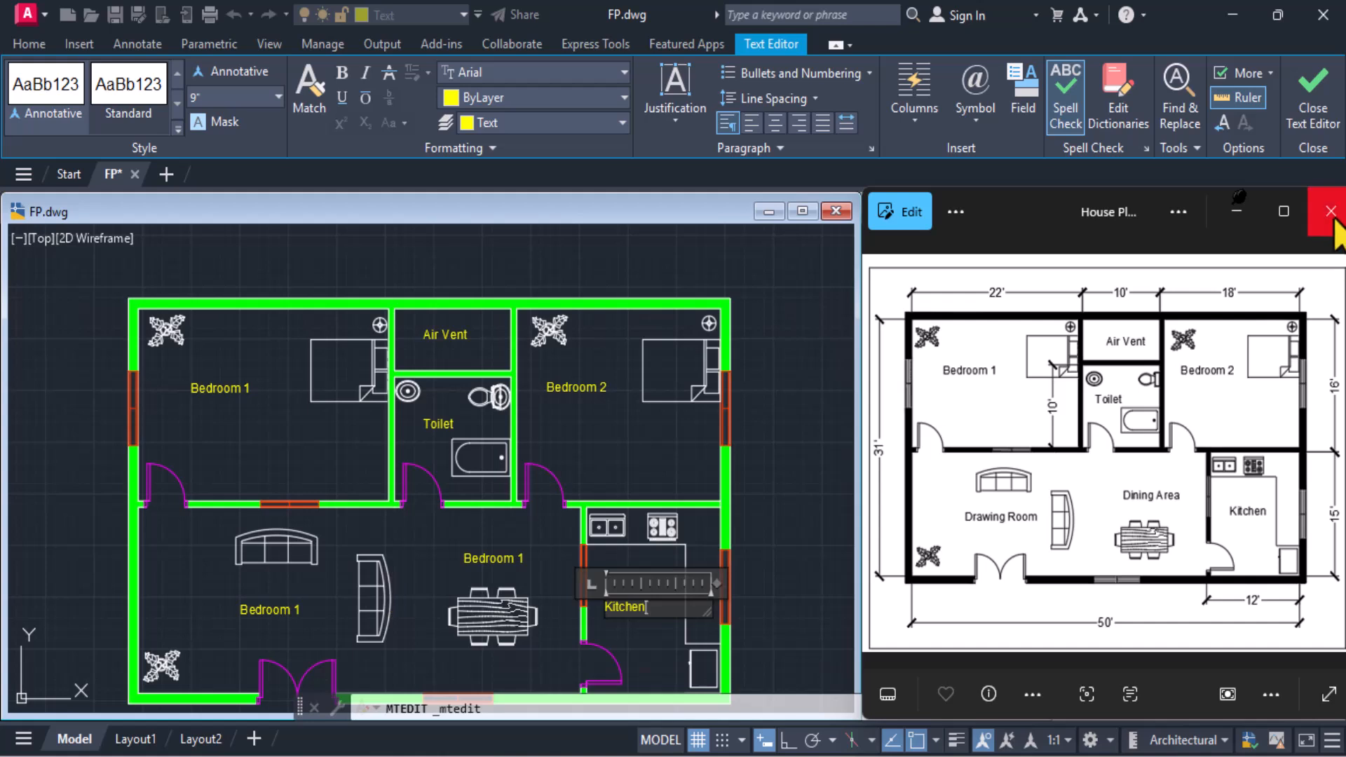
pyautogui.click(1321, 148)
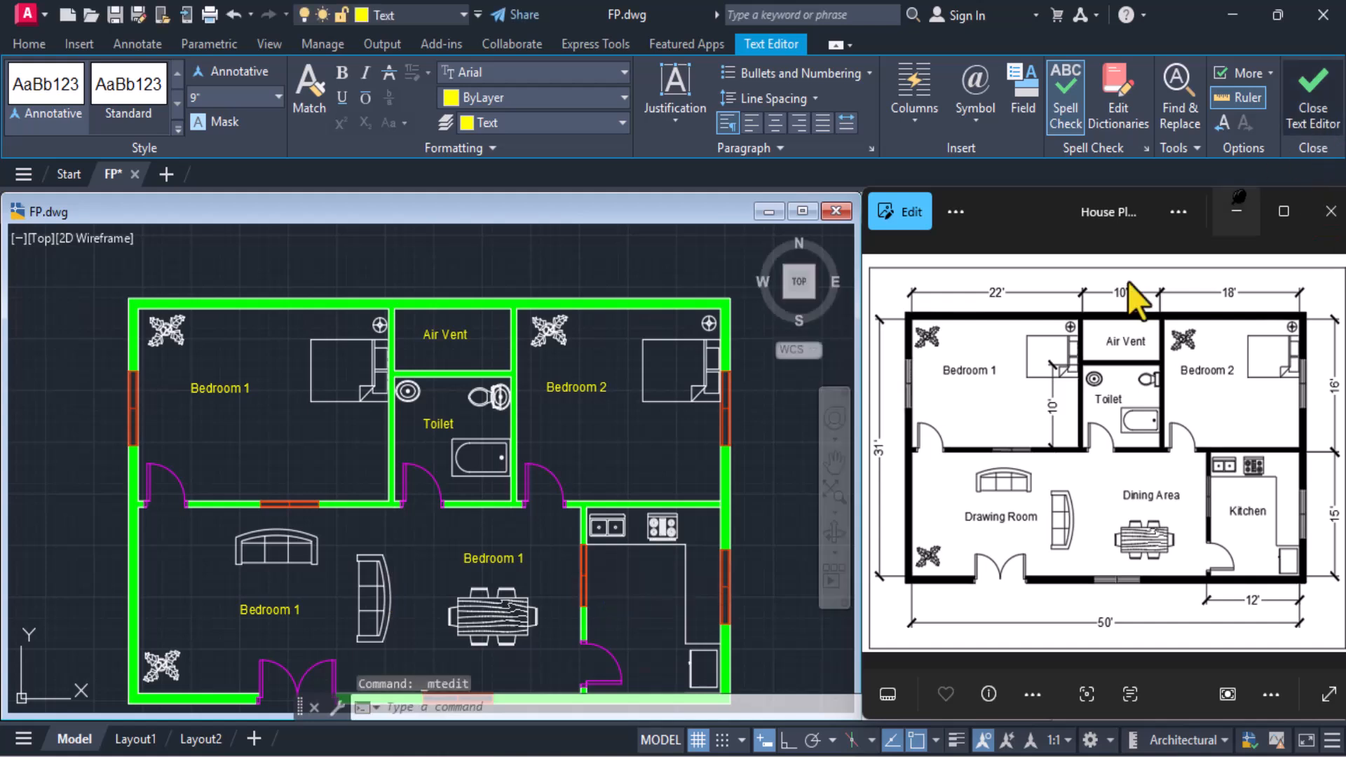
# Replace the text of the label above the dining table with "Dining Area" and finish editing
pyautogui.click(497, 559)
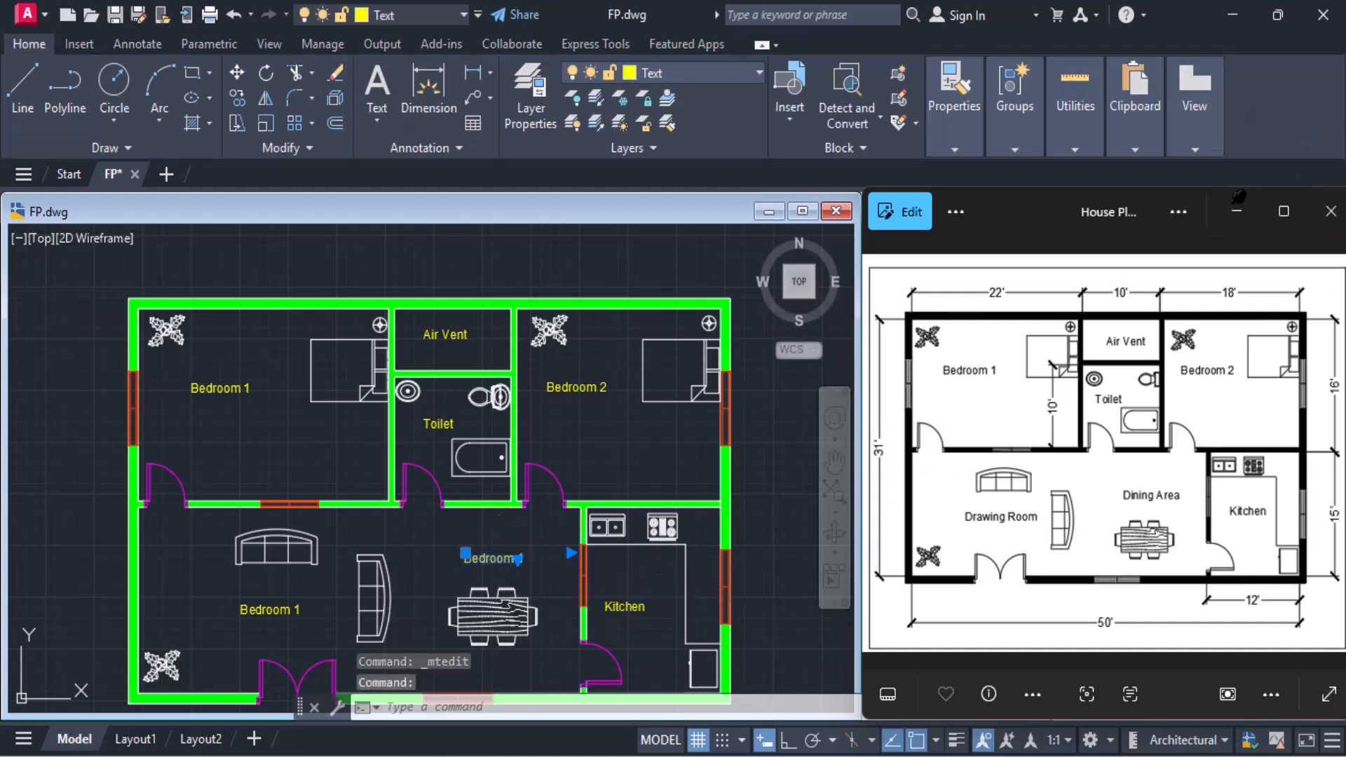
pyautogui.doubleClick(517, 558)
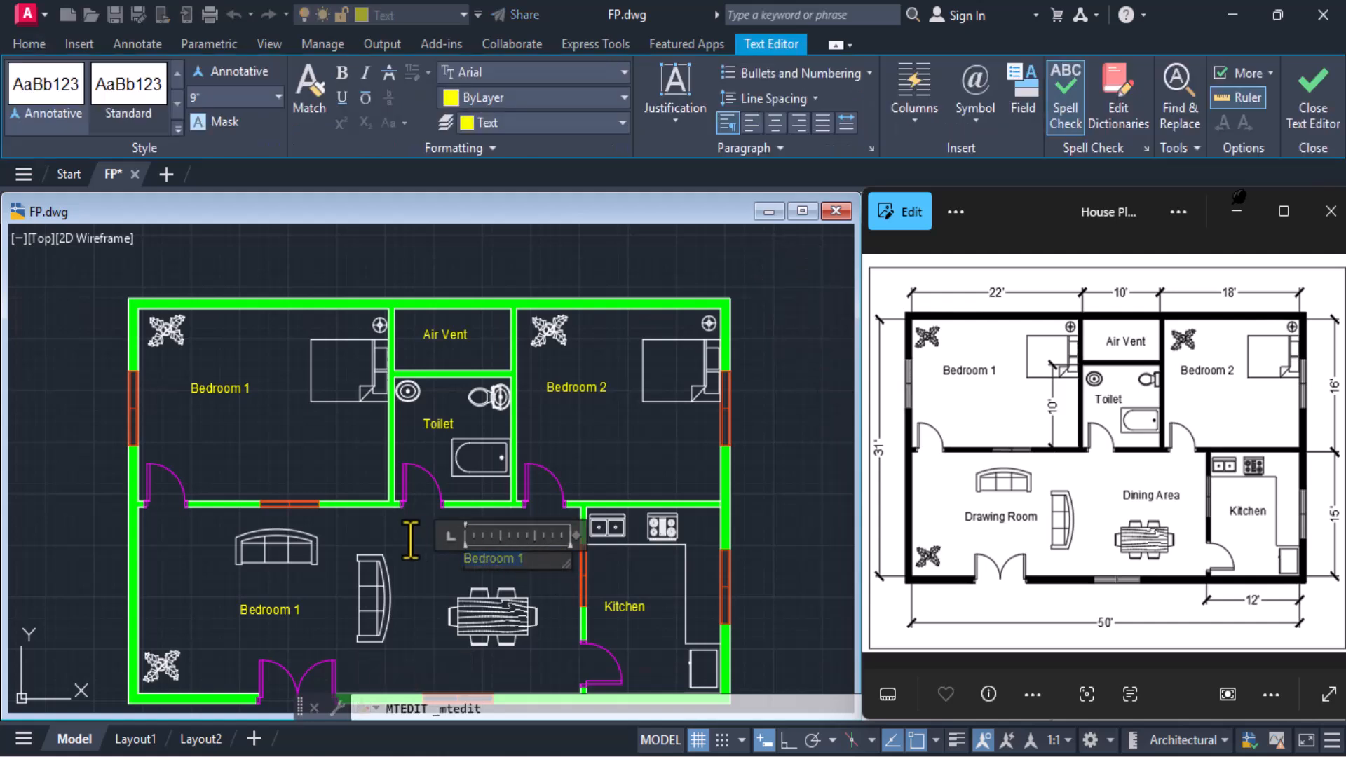
pyautogui.write('Dining Area')
pyautogui.click(1323, 132)
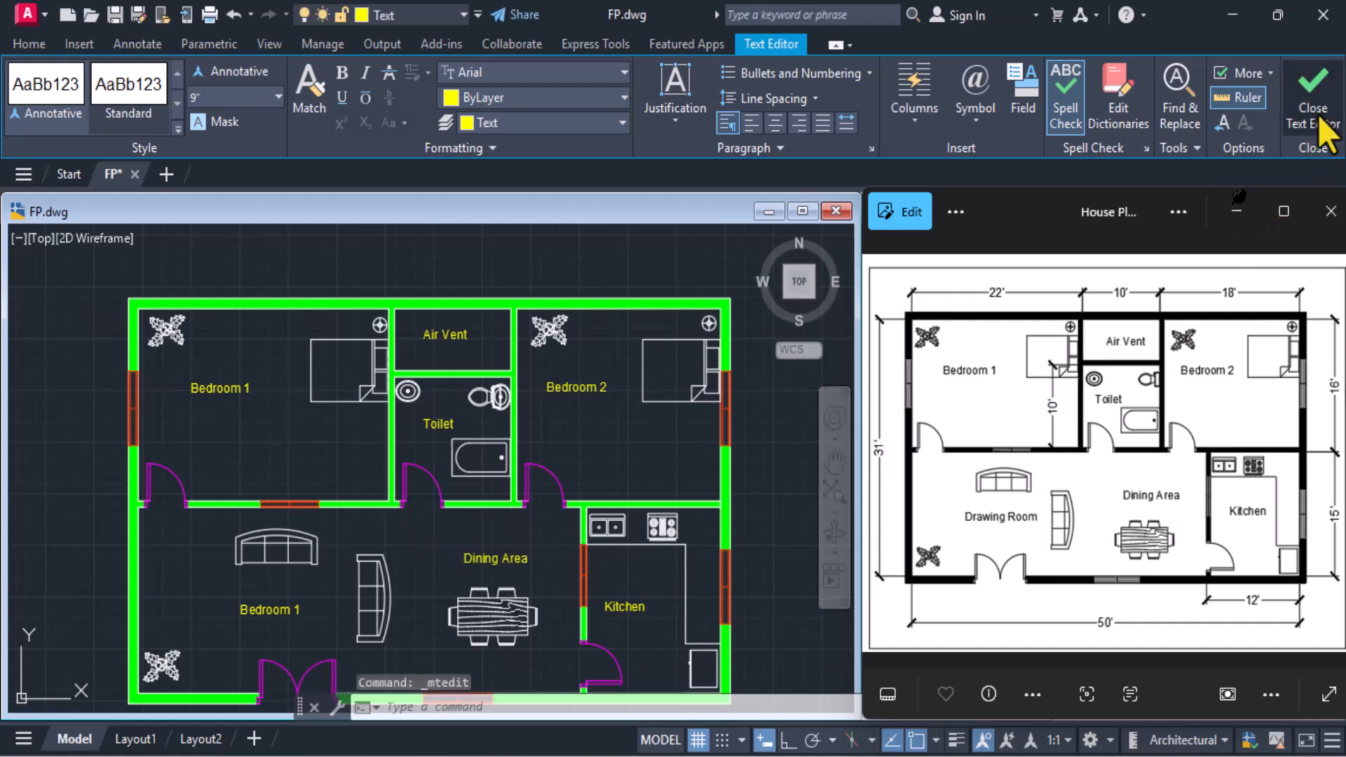
# Replace the copied label's text below the sofa in the lower-left room with "Drawing Room" and finish editing
pyautogui.click(283, 609)
pyautogui.doubleClick(282, 608)
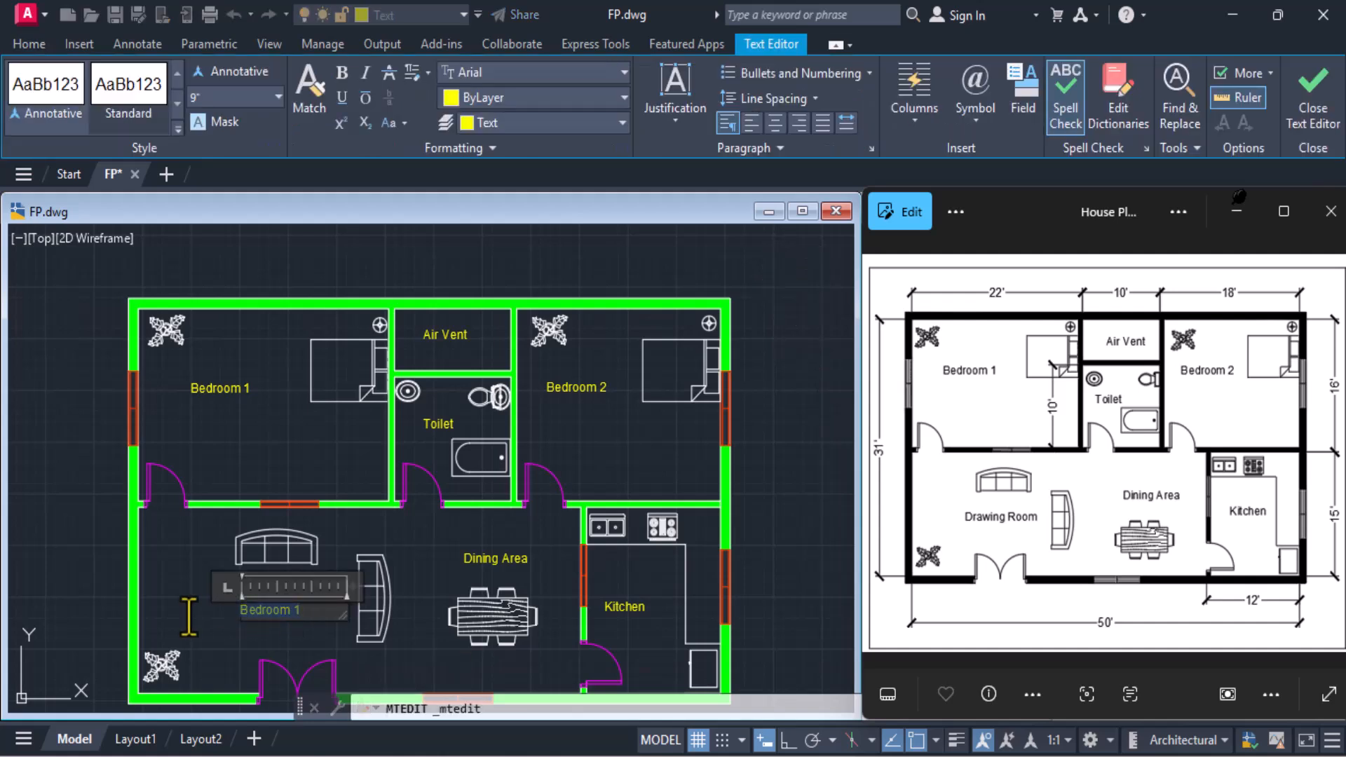
pyautogui.write('Draw')
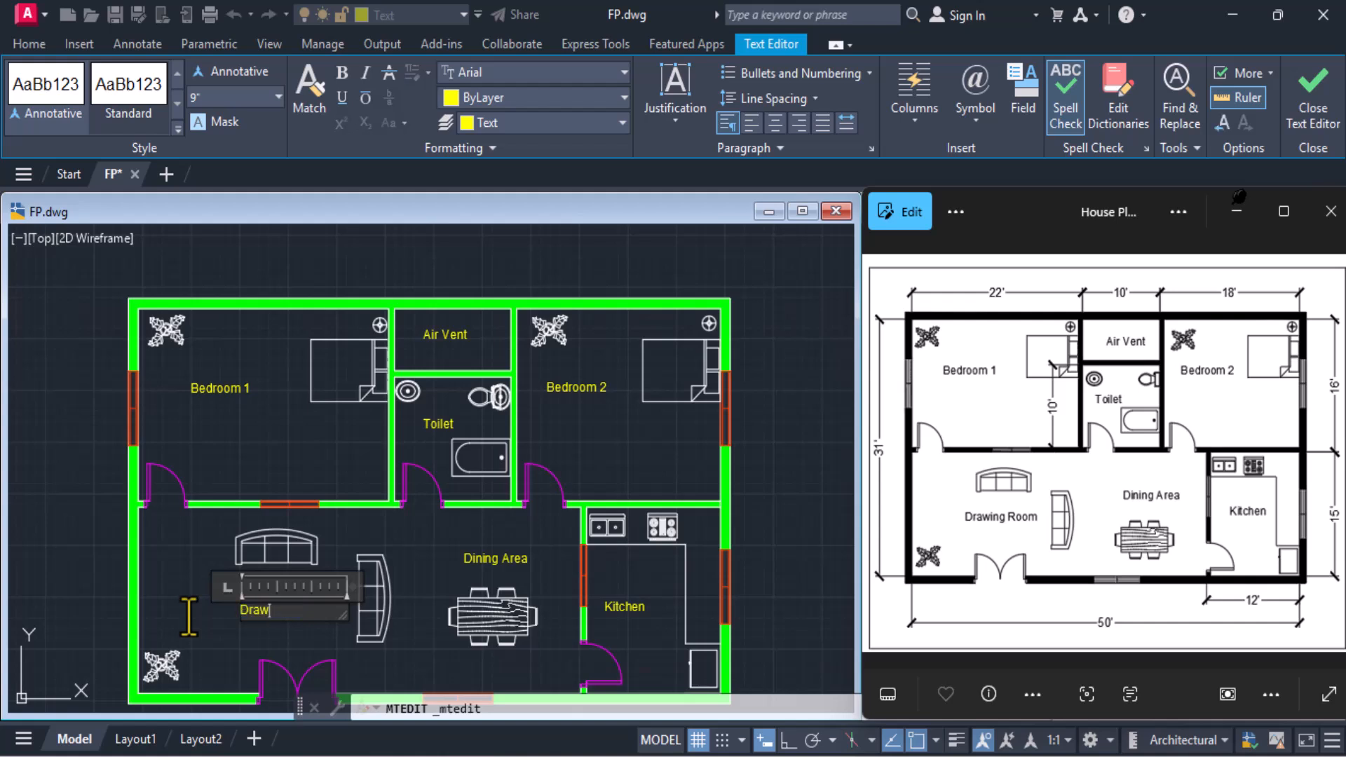
pyautogui.write('ing Room')
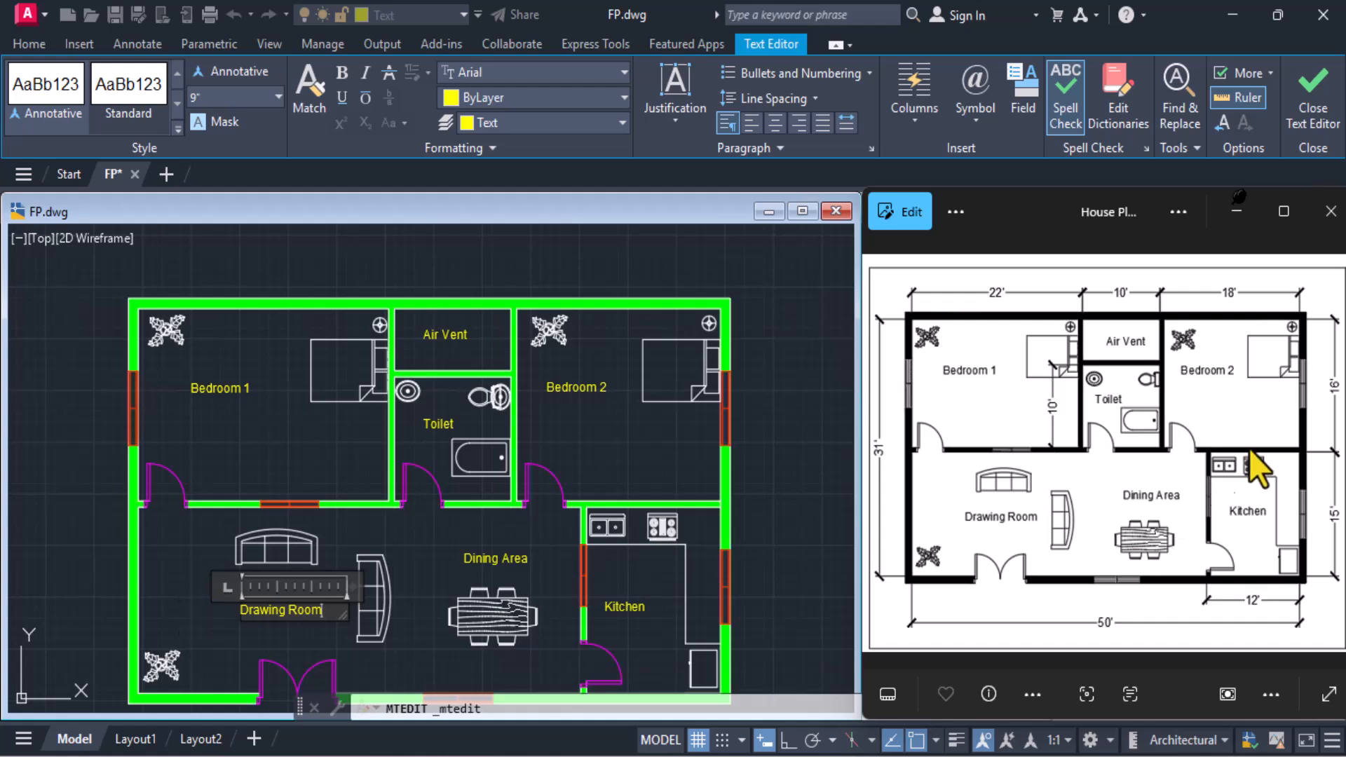
pyautogui.click(1316, 119)
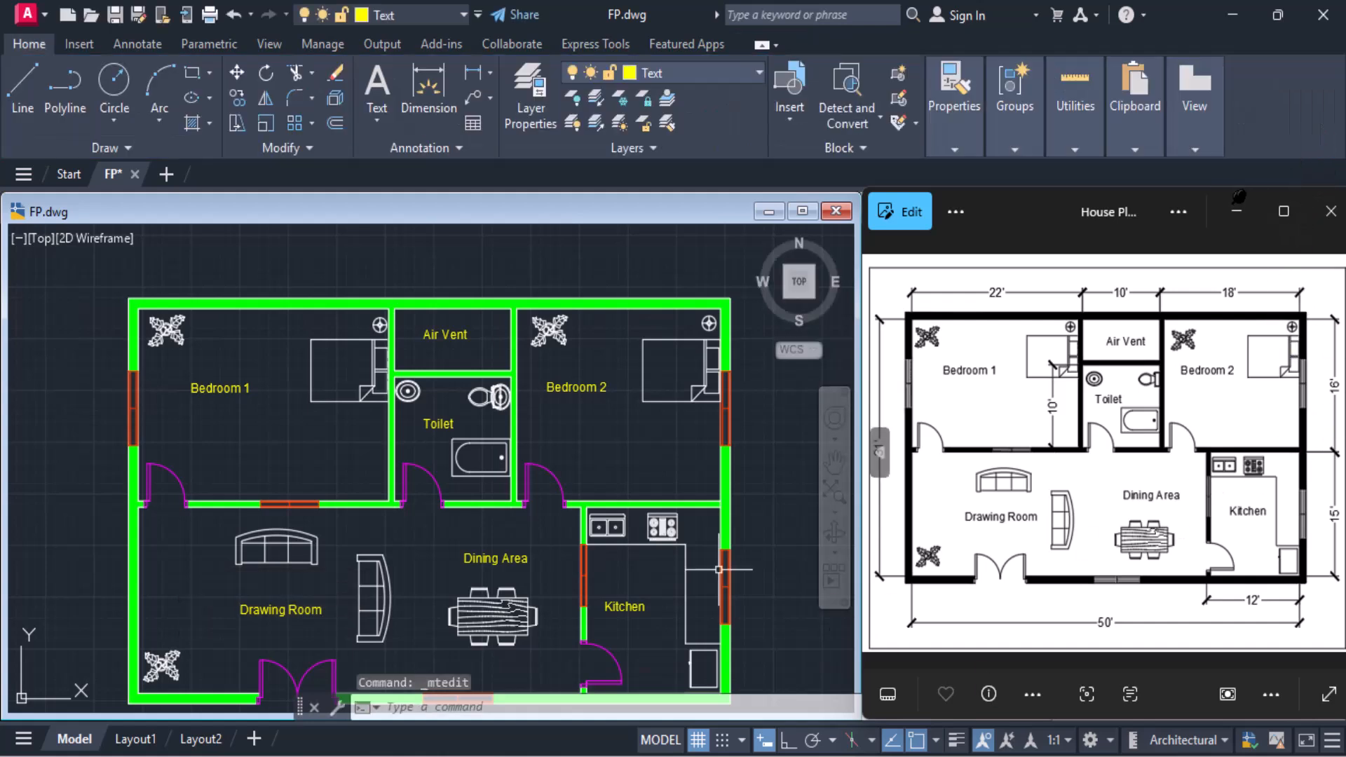
pyautogui.scroll(-2, 420, 554)
pyautogui.scroll(2, 420, 554)
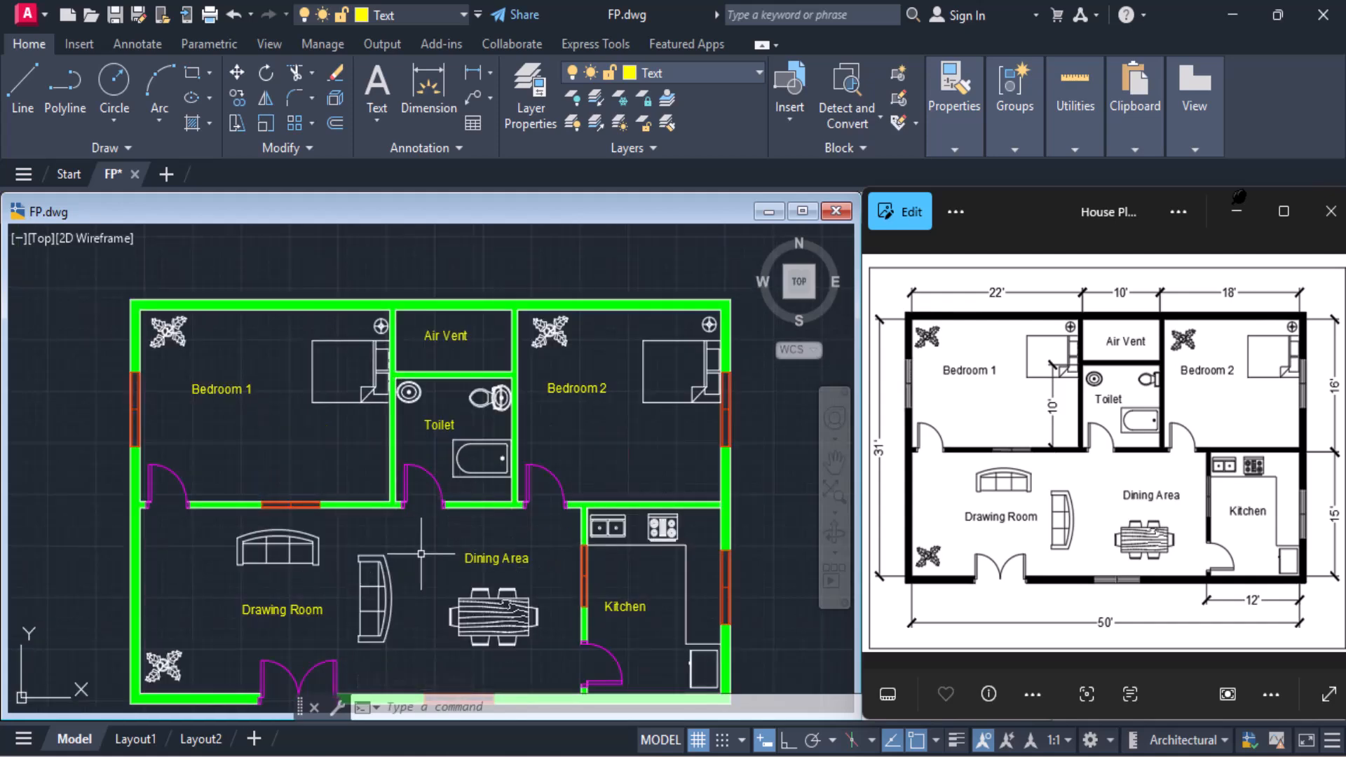
pyautogui.scroll(-2, 420, 554)
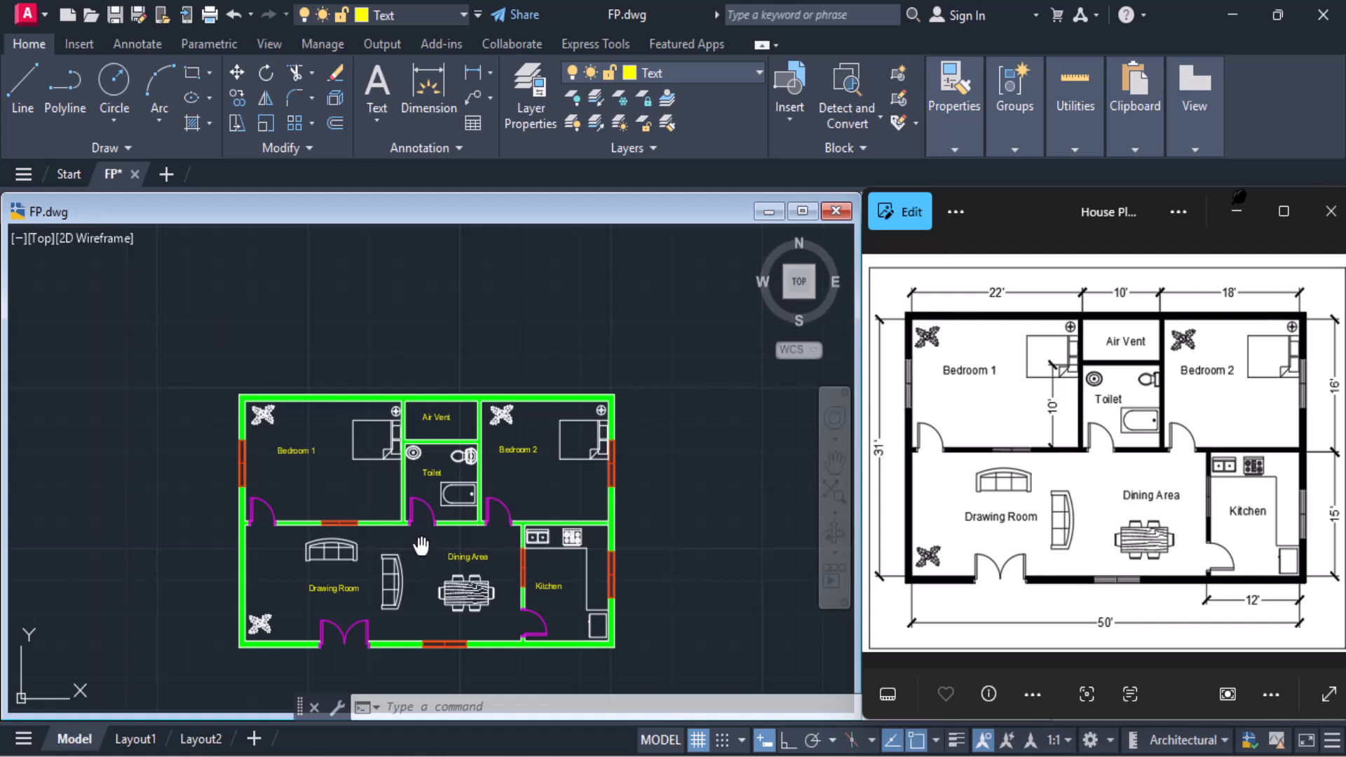
pyautogui.moveTo(421, 554); pyautogui.dragTo(421, 505, button='middle')
pyautogui.scroll(2, 419, 504)
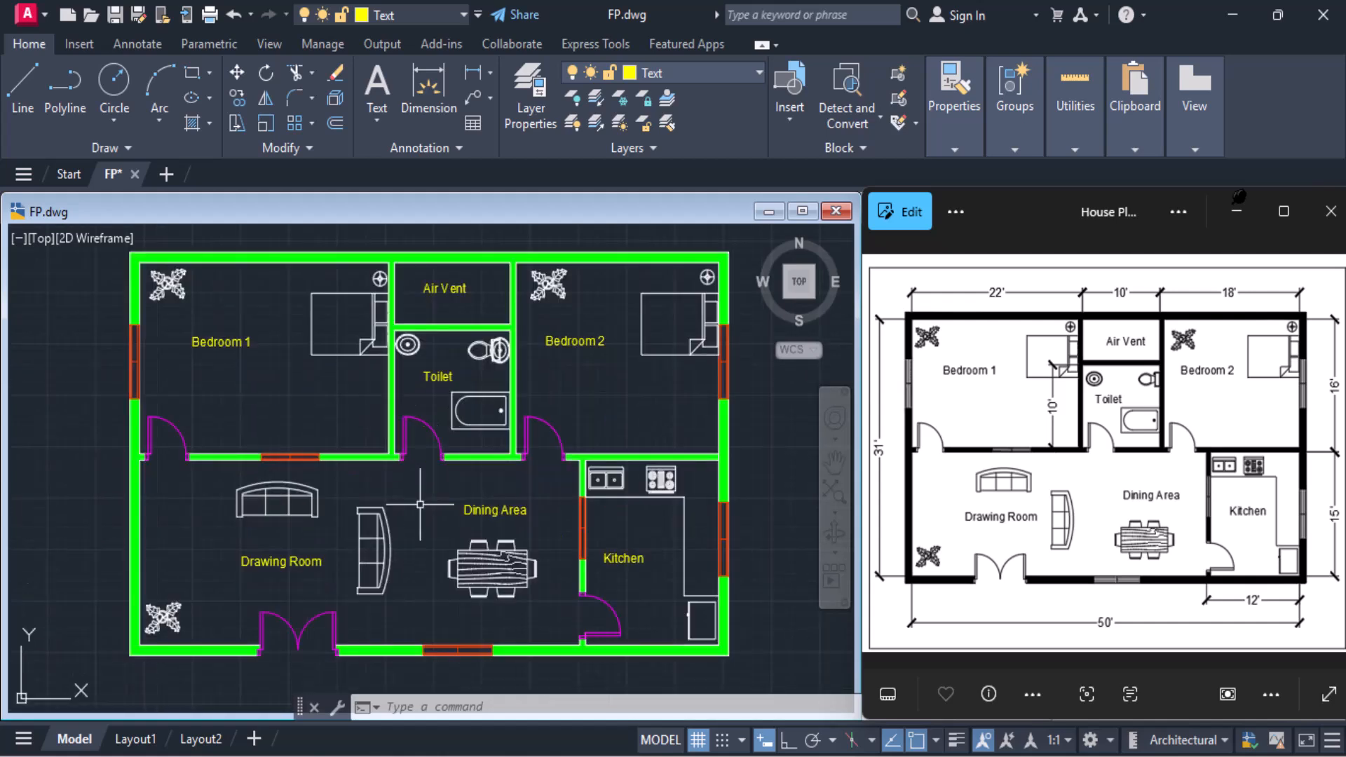
pyautogui.scroll(-2, 420, 504)
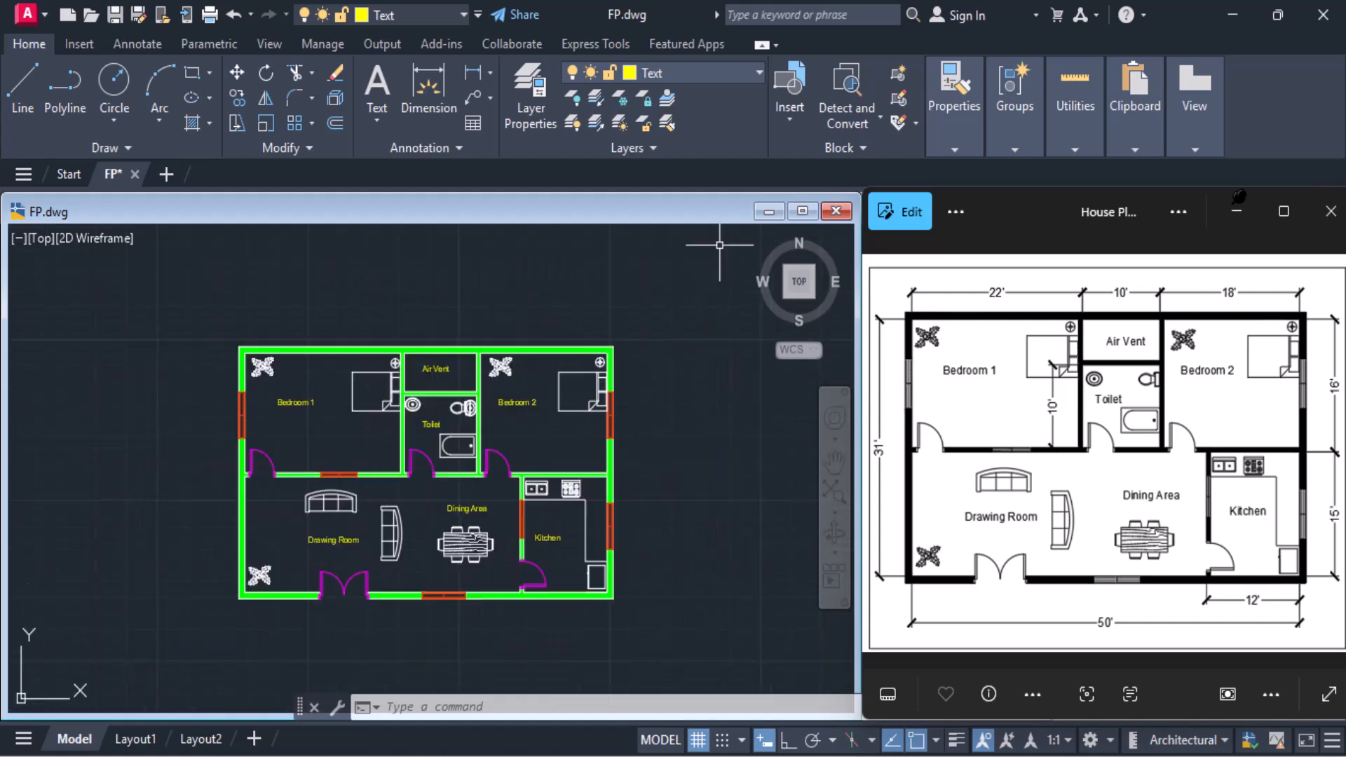
# Make the Dim layer current and add a linear dimension of Bedroom 1's inner width, placed above the upper outer wall
pyautogui.click(708, 66)
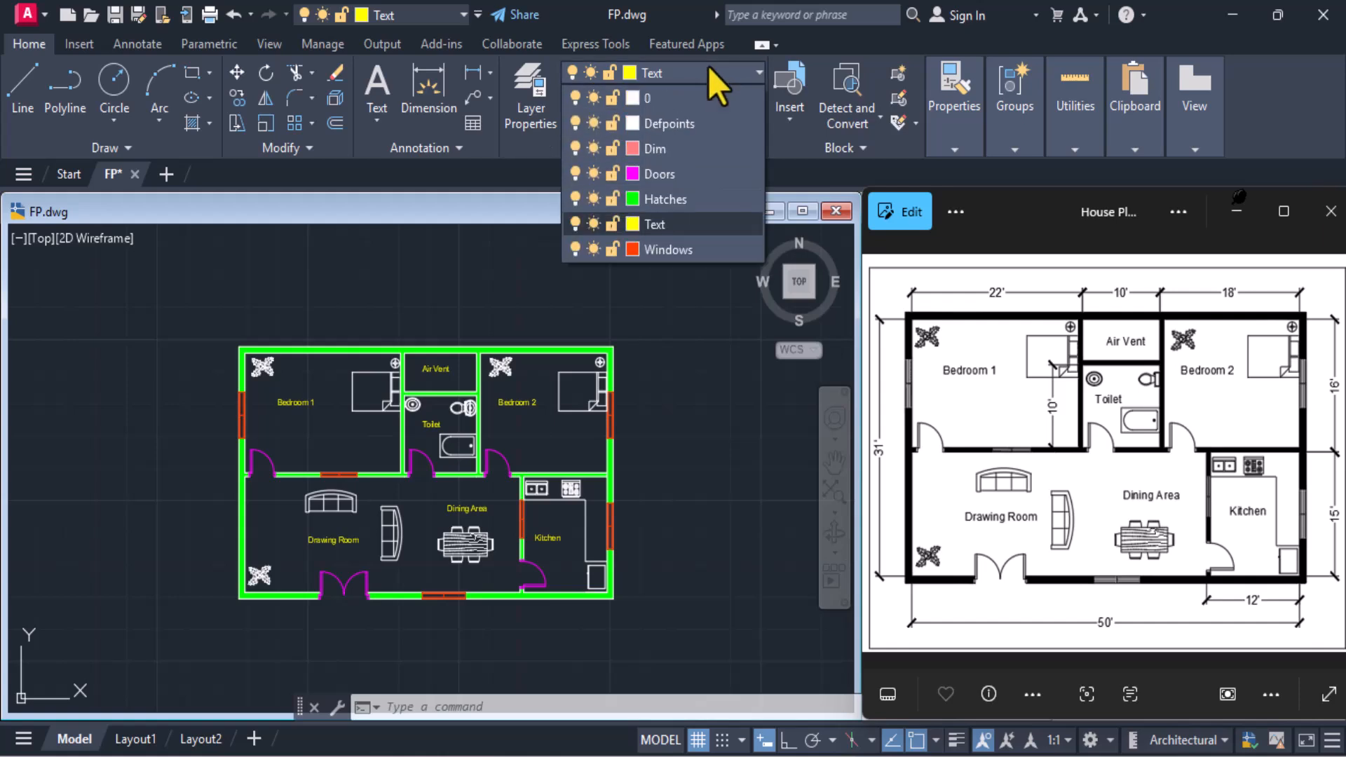
pyautogui.click(687, 150)
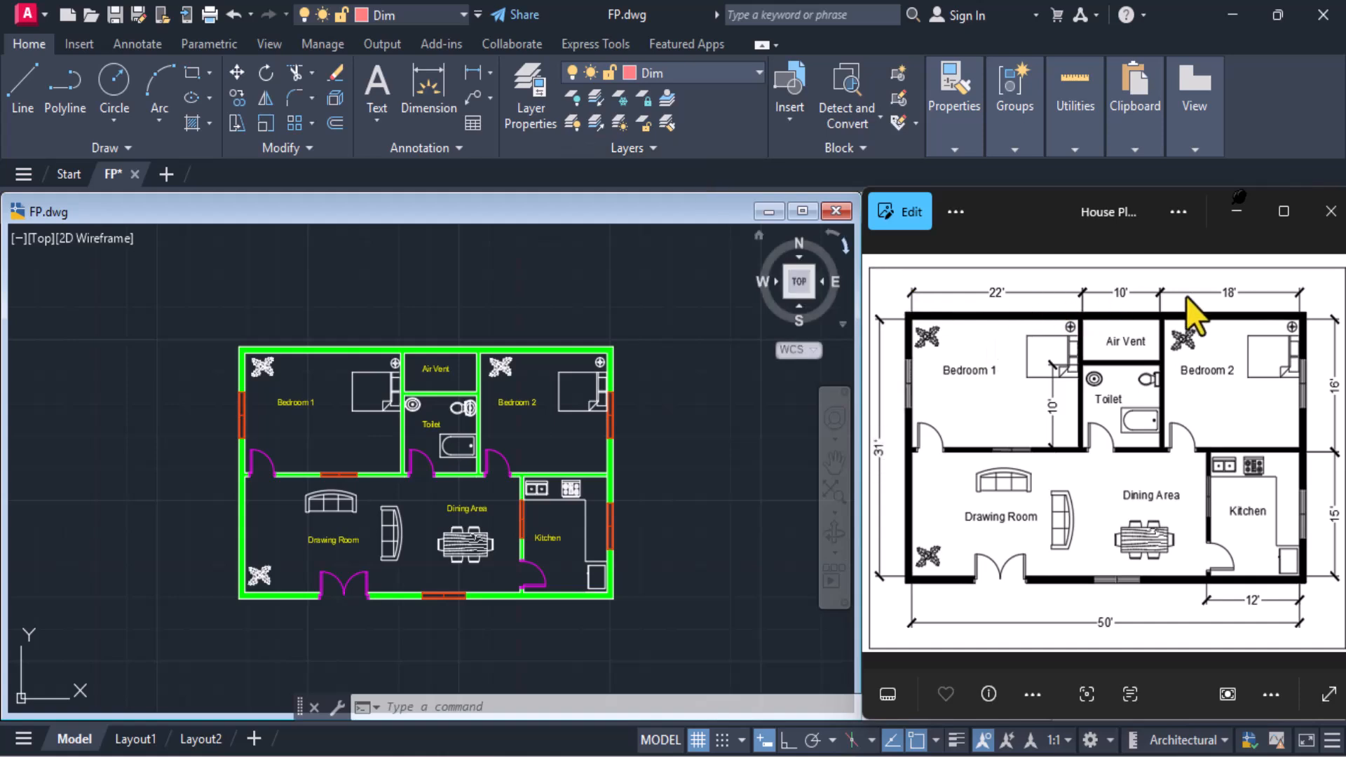
pyautogui.scroll(4, 375, 345)
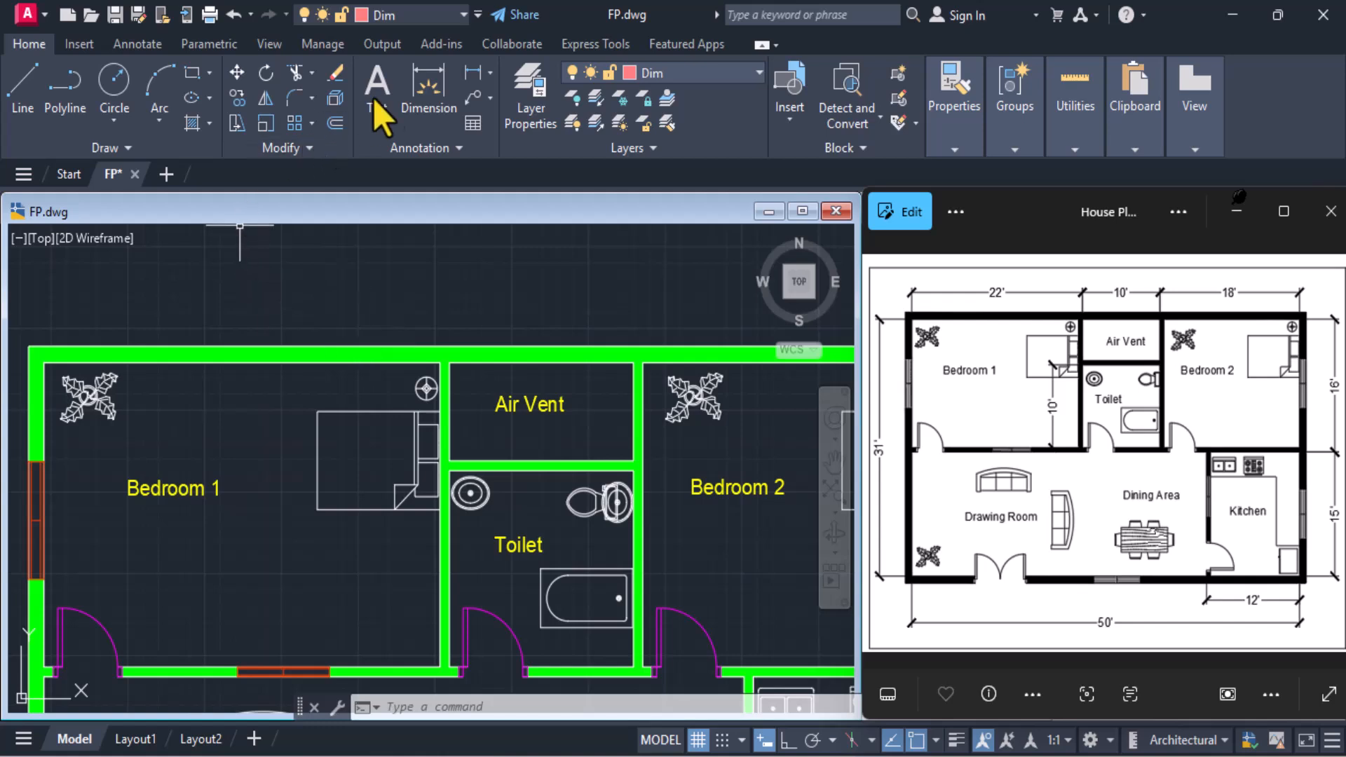
pyautogui.click(468, 68)
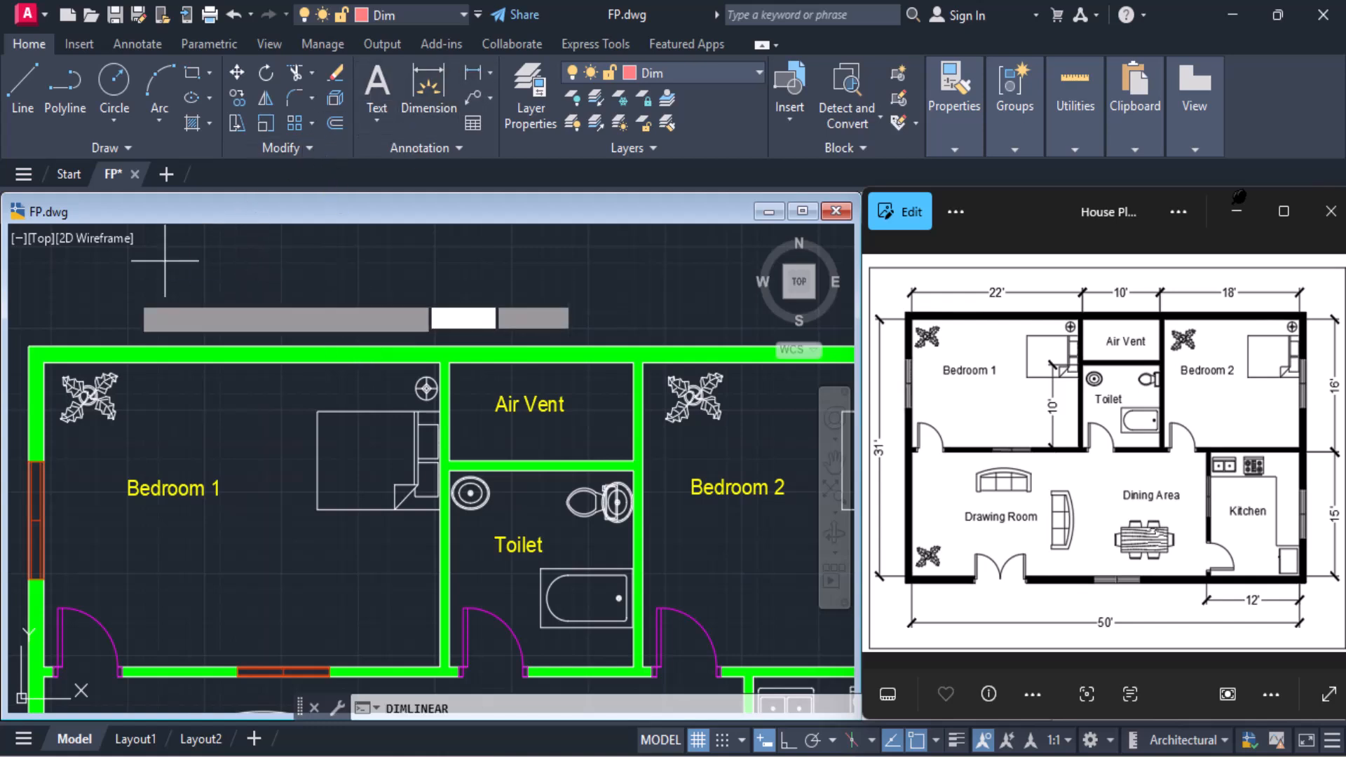
pyautogui.click(44, 362)
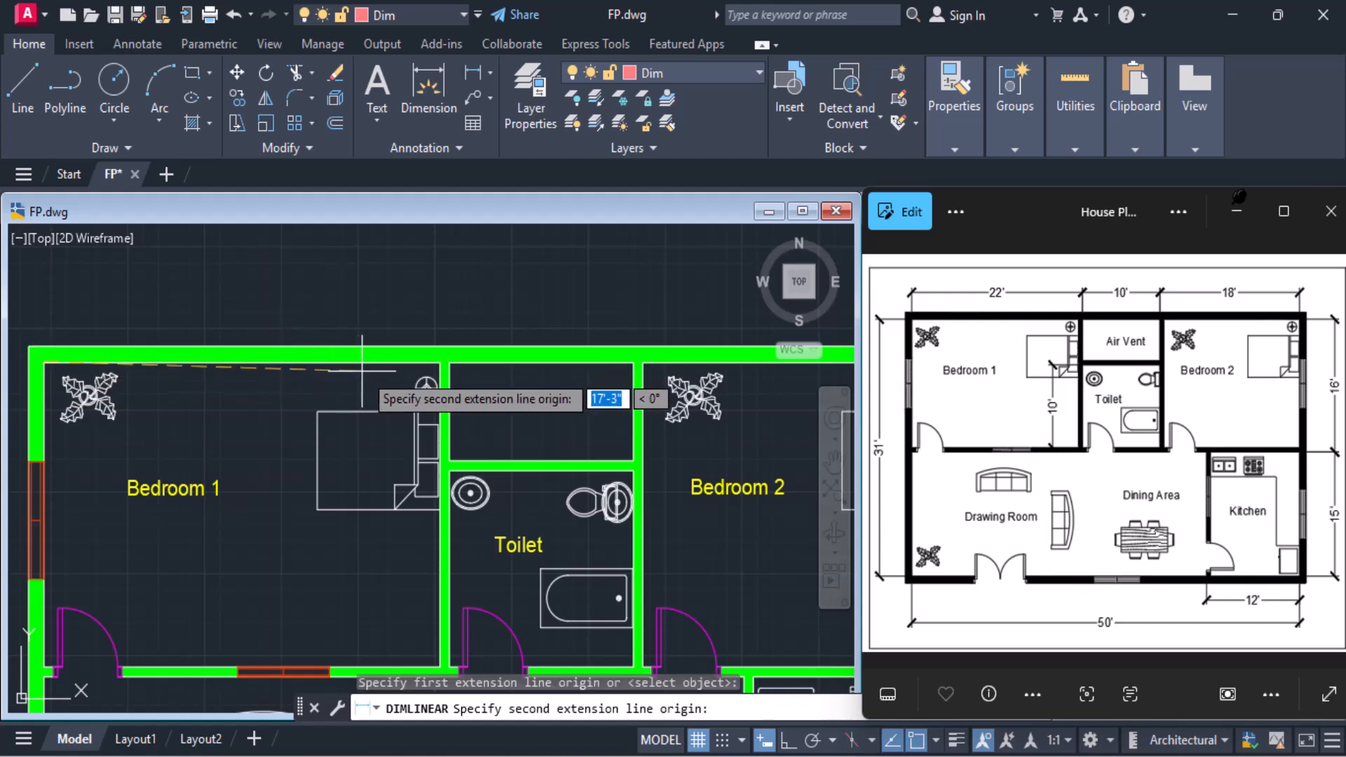
pyautogui.click(438, 362)
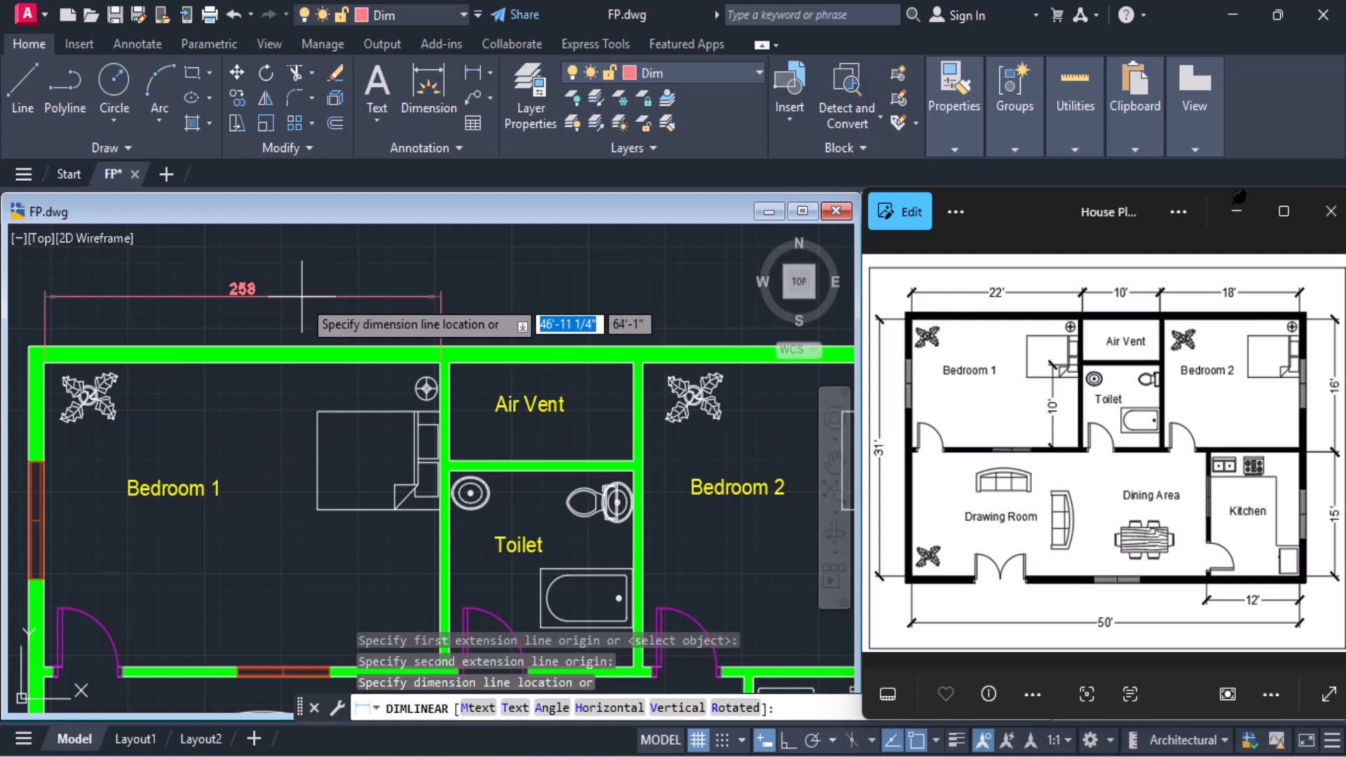
pyautogui.click(302, 296)
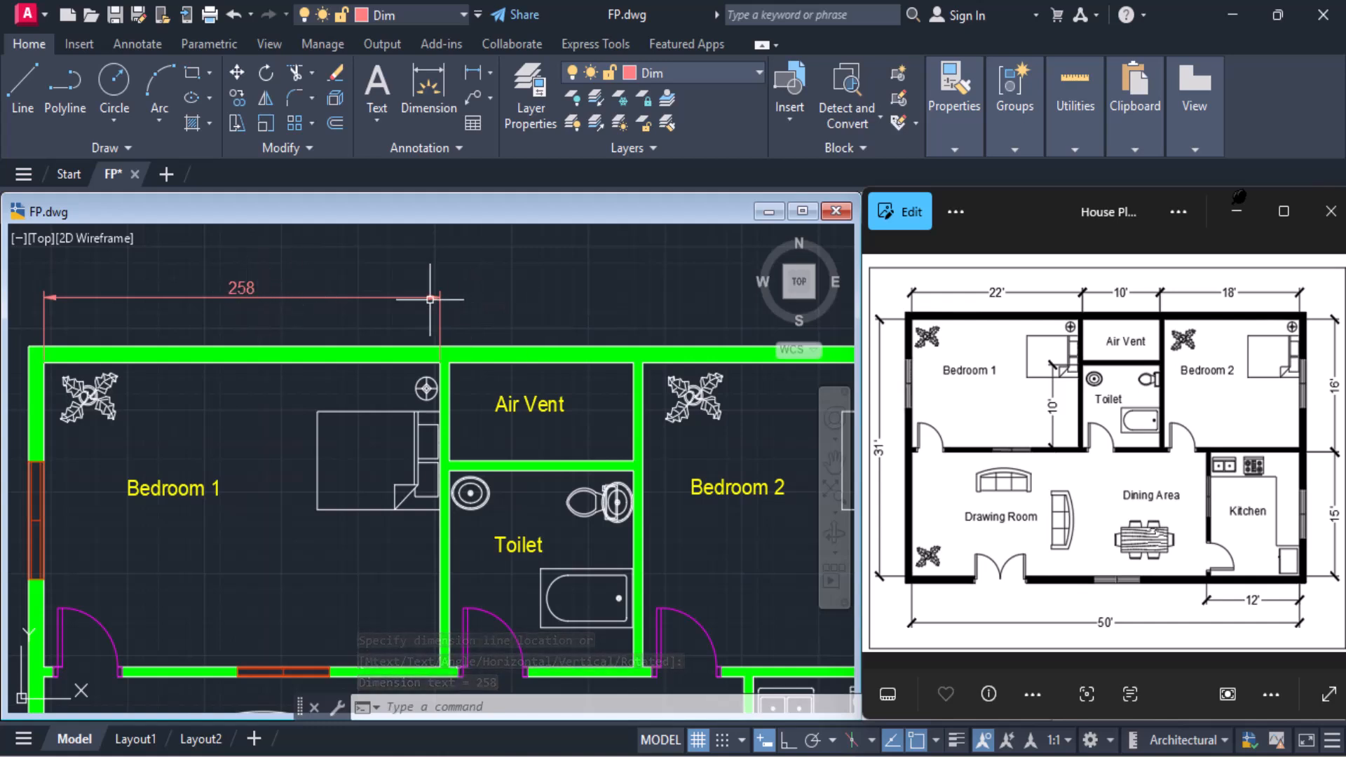
# Modify the ISO-25 dimension style to use Architectural tick for the first and second arrowheads
pyautogui.click(424, 146)
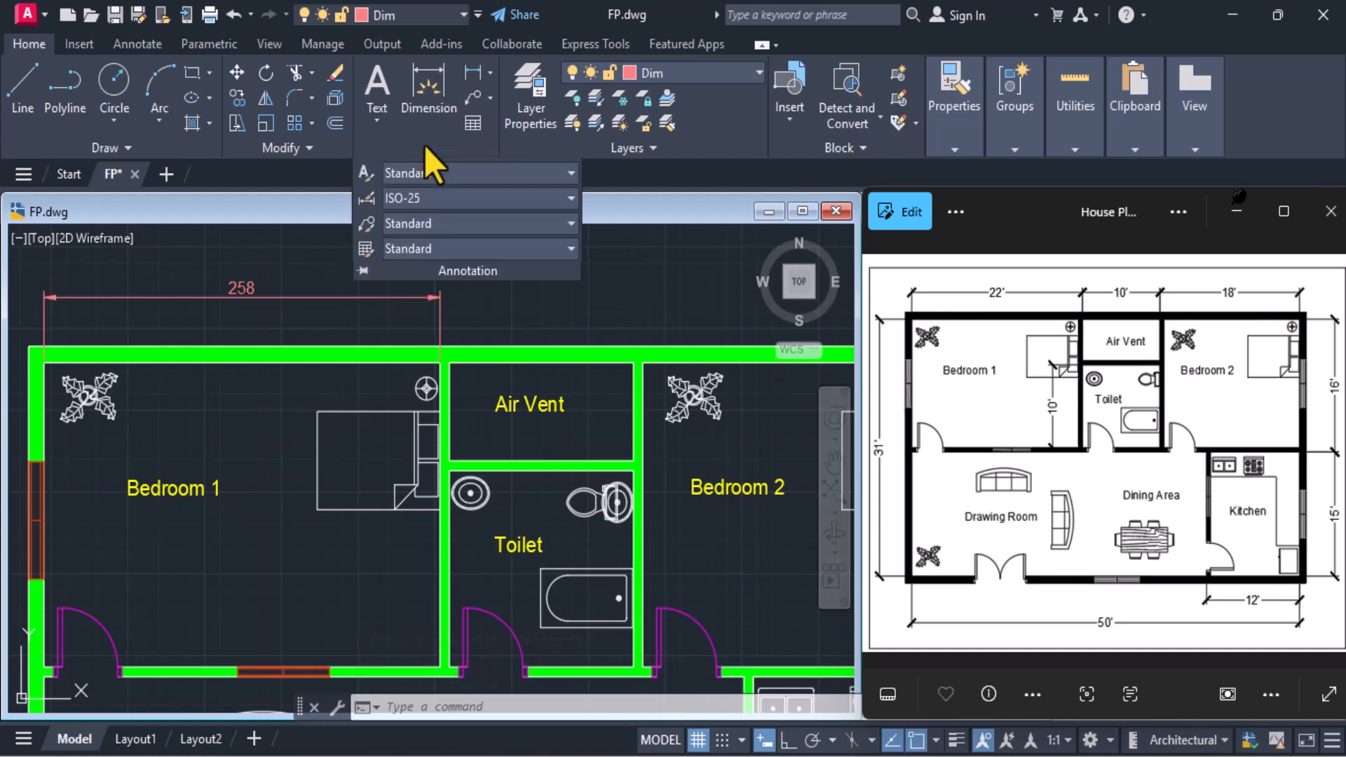
pyautogui.click(366, 199)
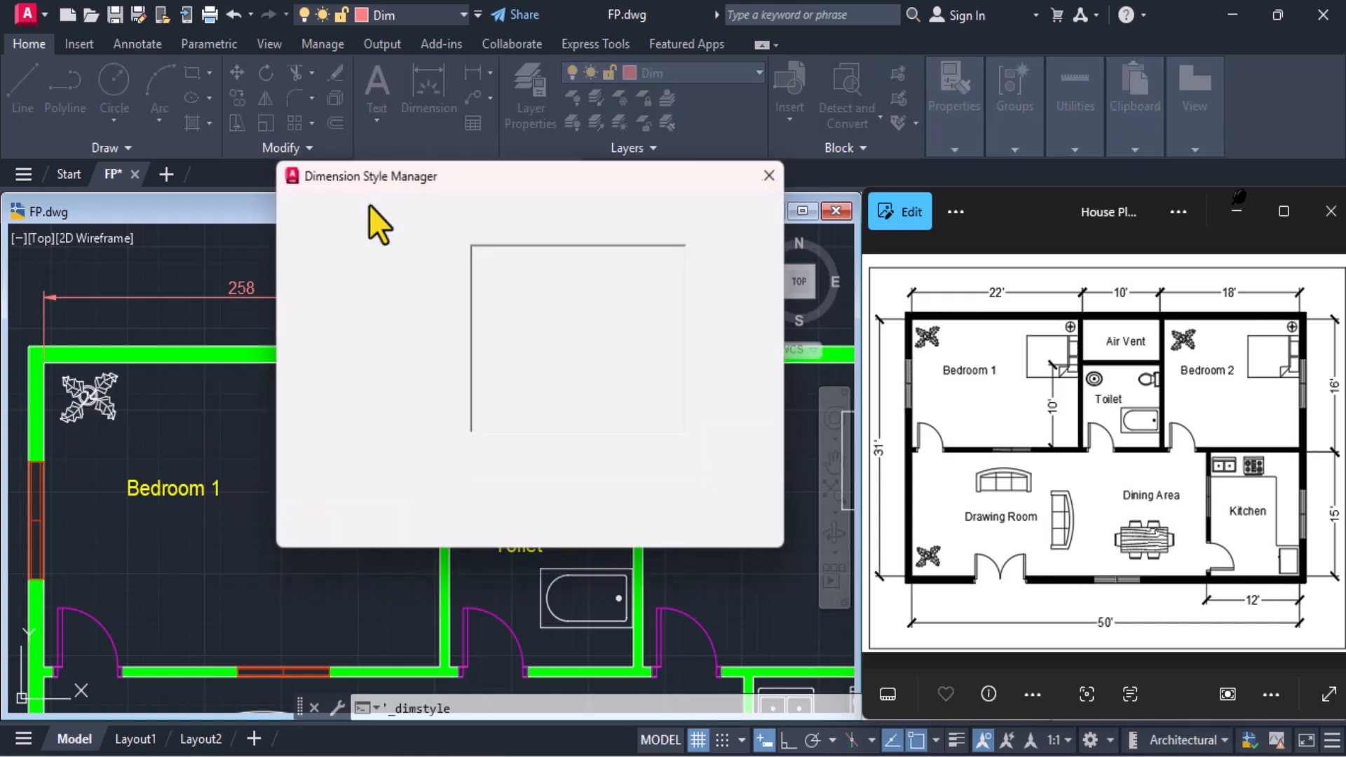
pyautogui.click(716, 323)
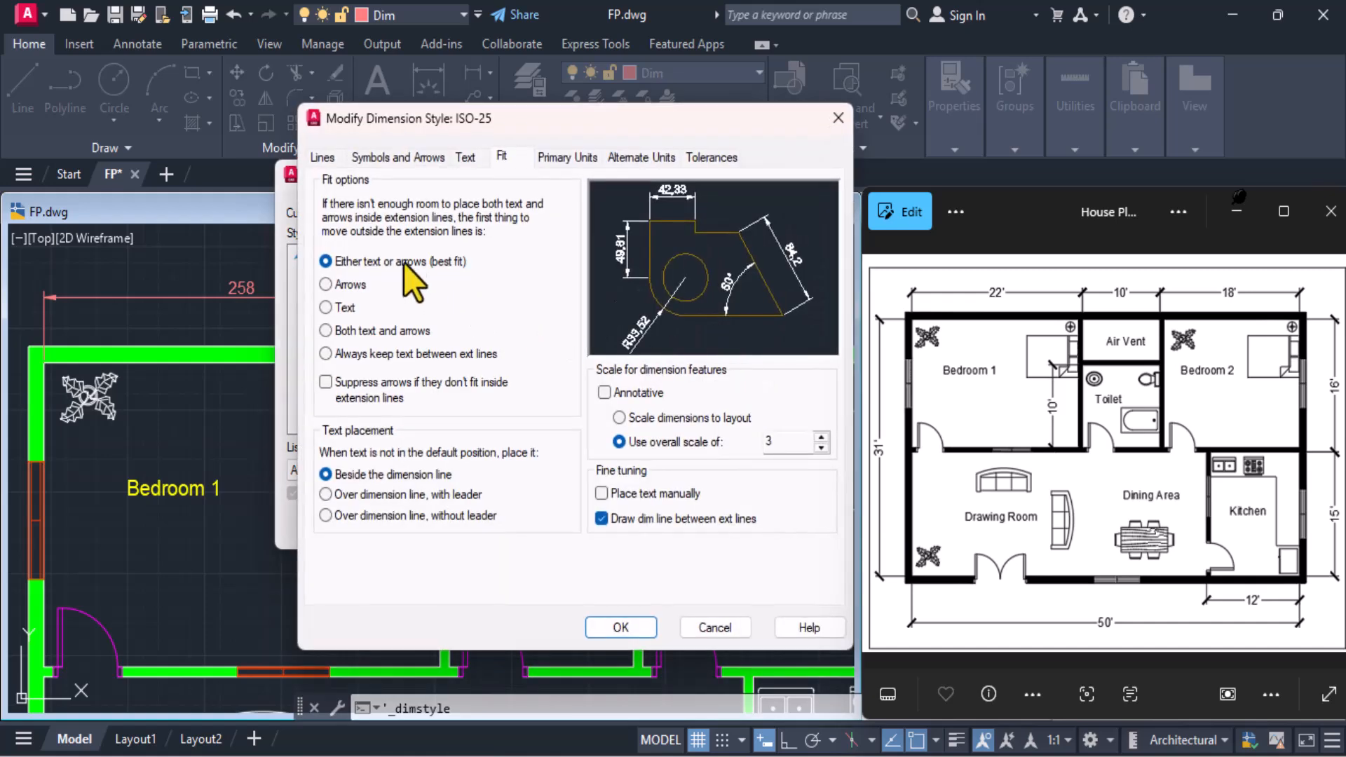
pyautogui.click(398, 158)
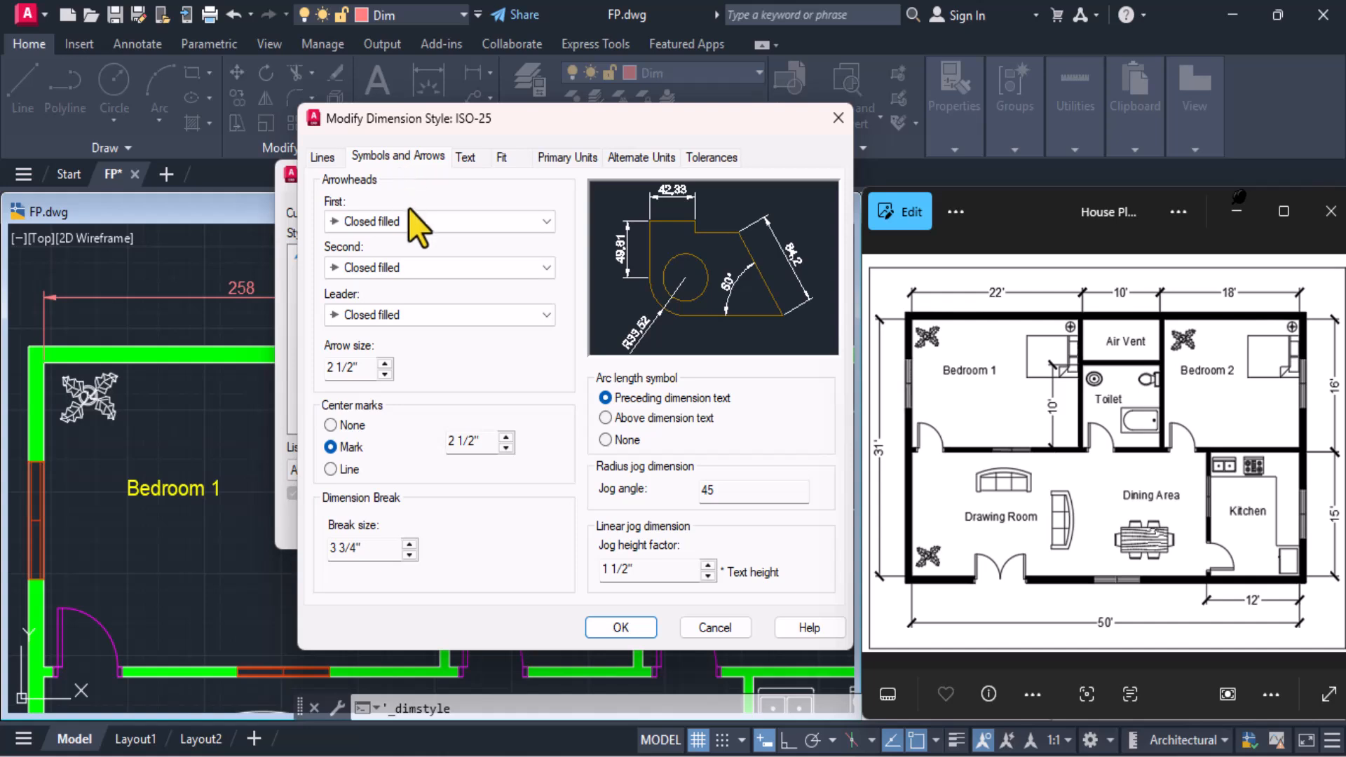
pyautogui.click(410, 228)
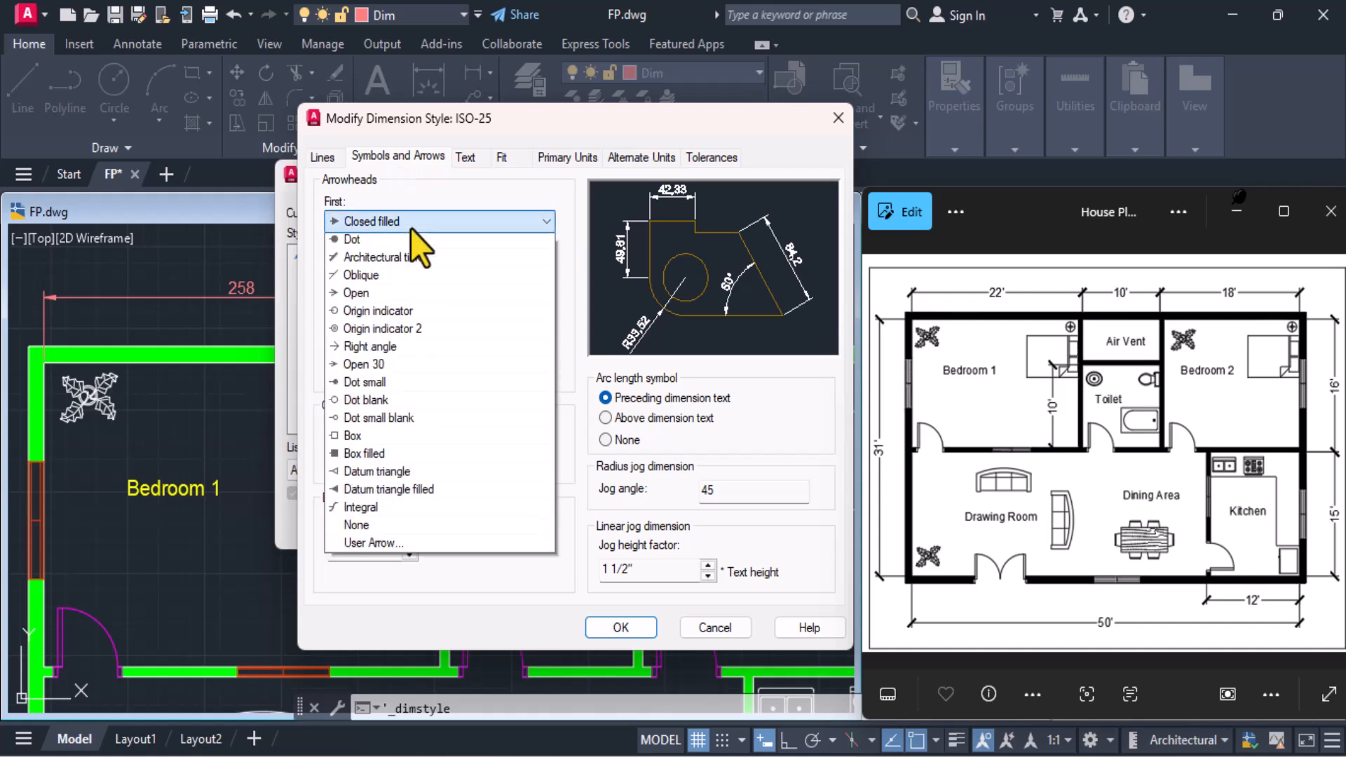
pyautogui.click(403, 312)
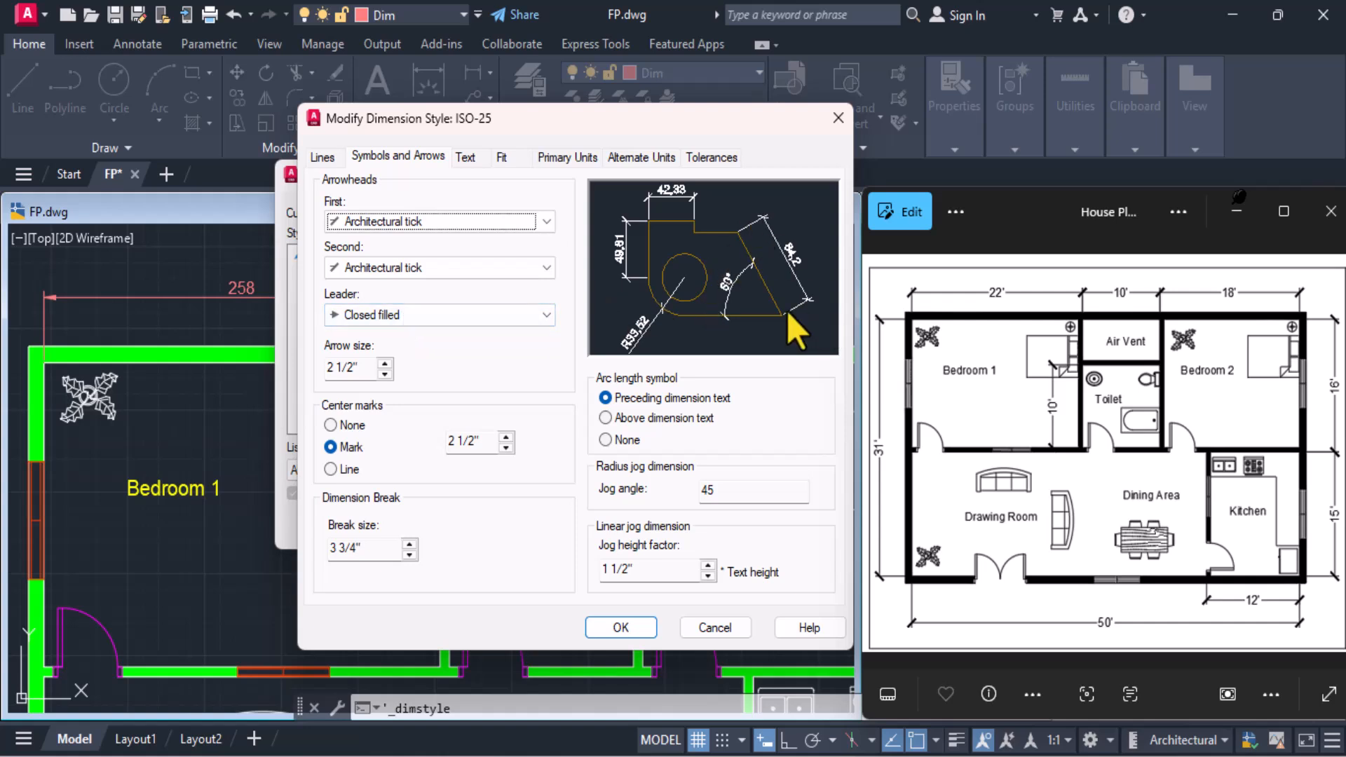
# Set the ISO-25 style's primary unit format to Architectural, then apply the changes and close the style manager
pyautogui.click(557, 155)
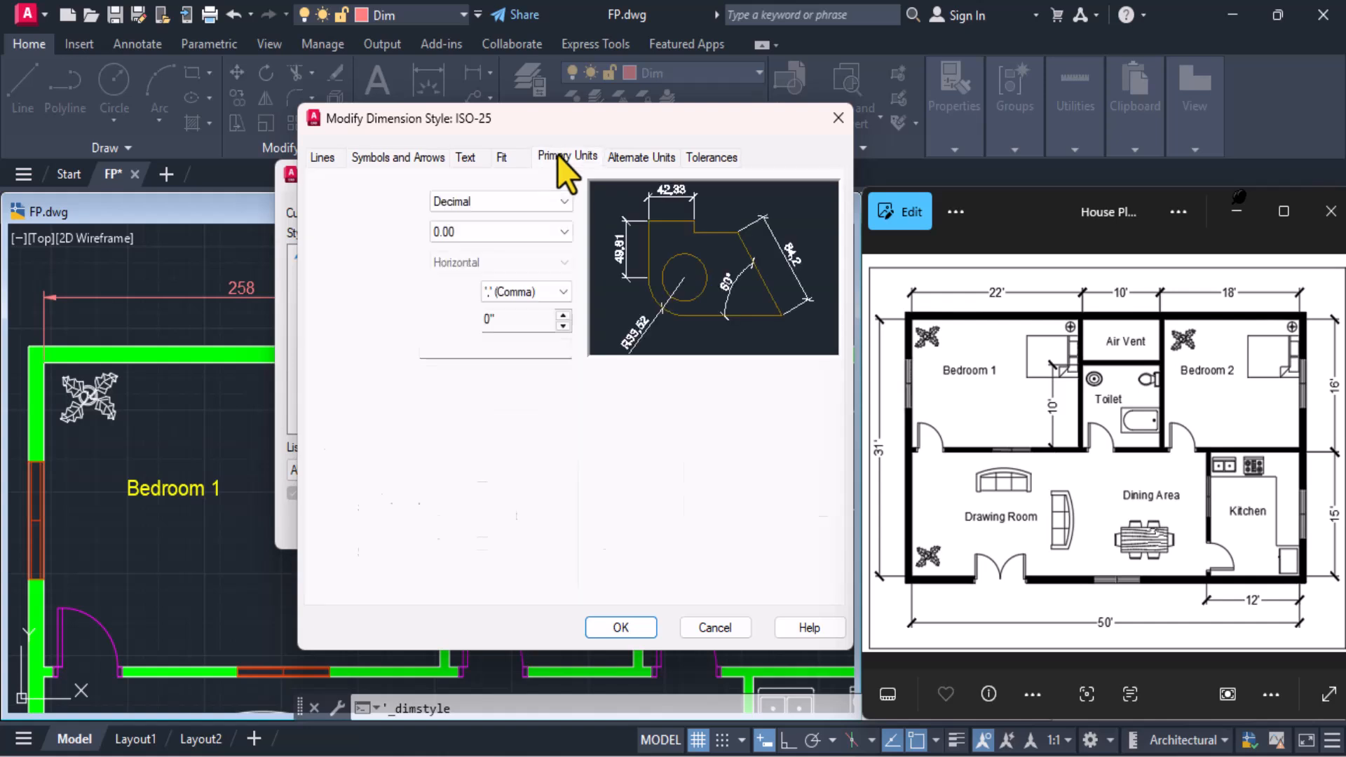
pyautogui.click(460, 200)
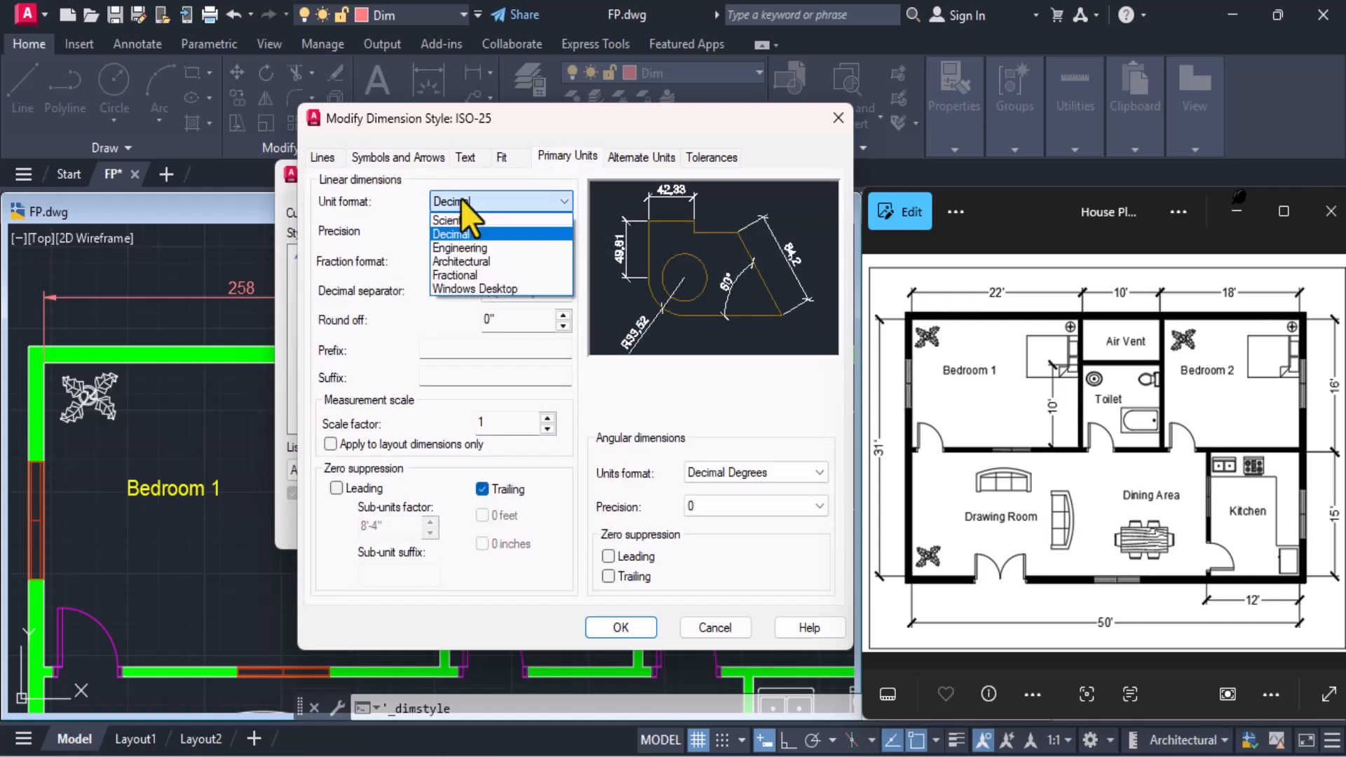
pyautogui.click(462, 262)
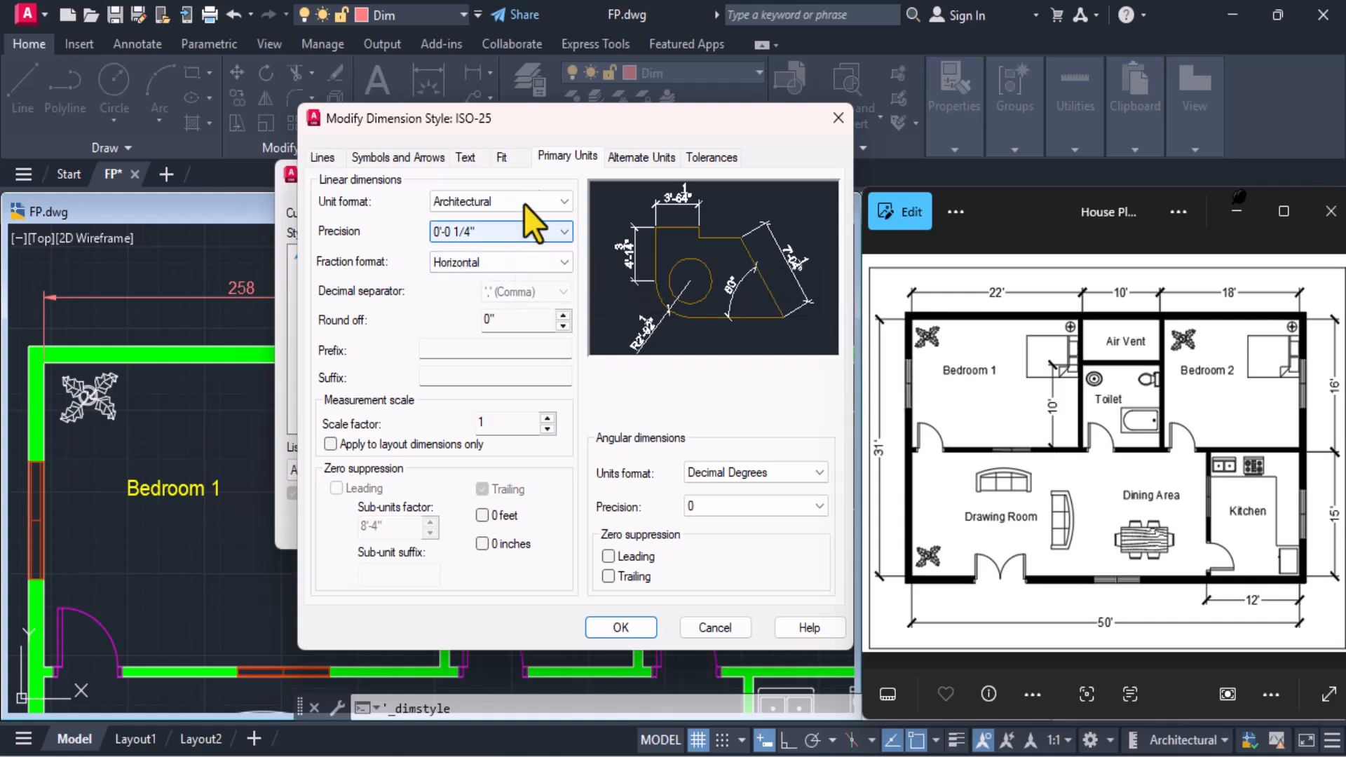
pyautogui.click(620, 627)
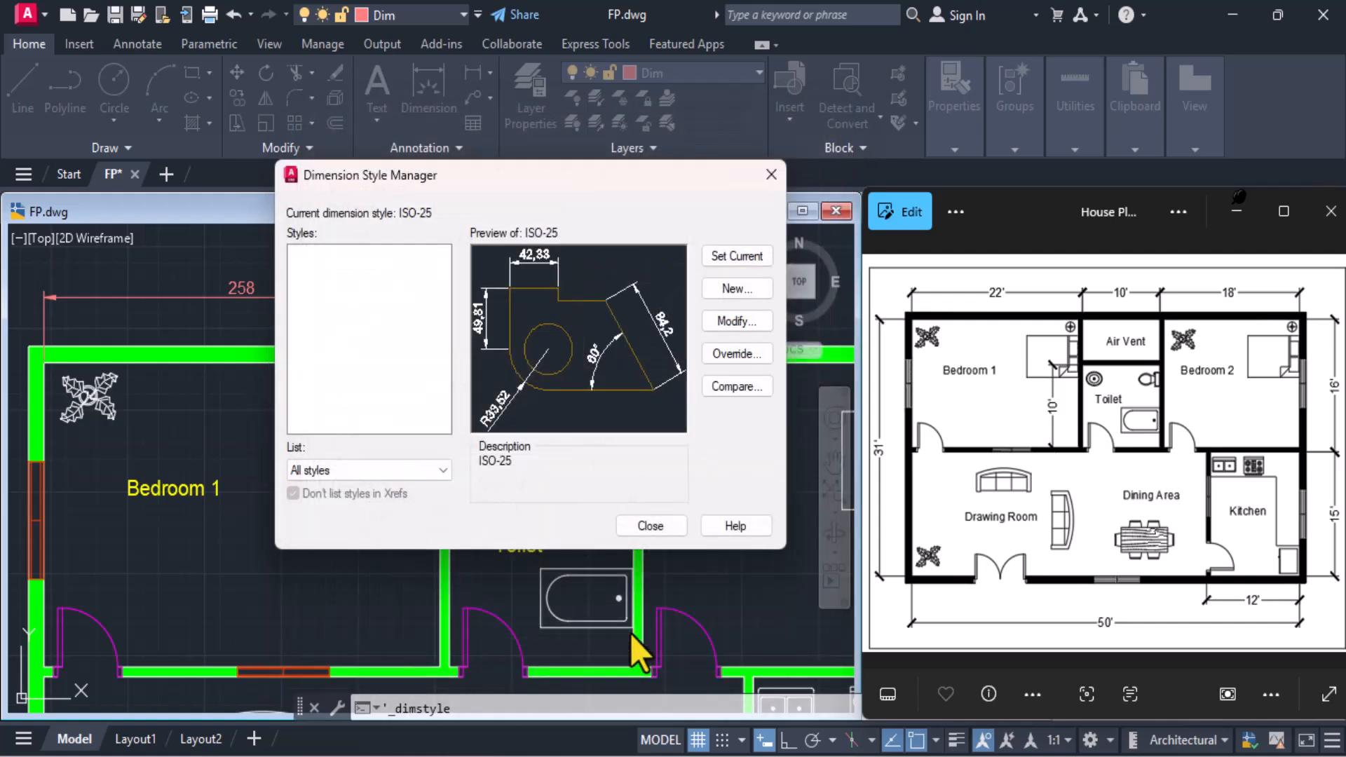
pyautogui.click(650, 526)
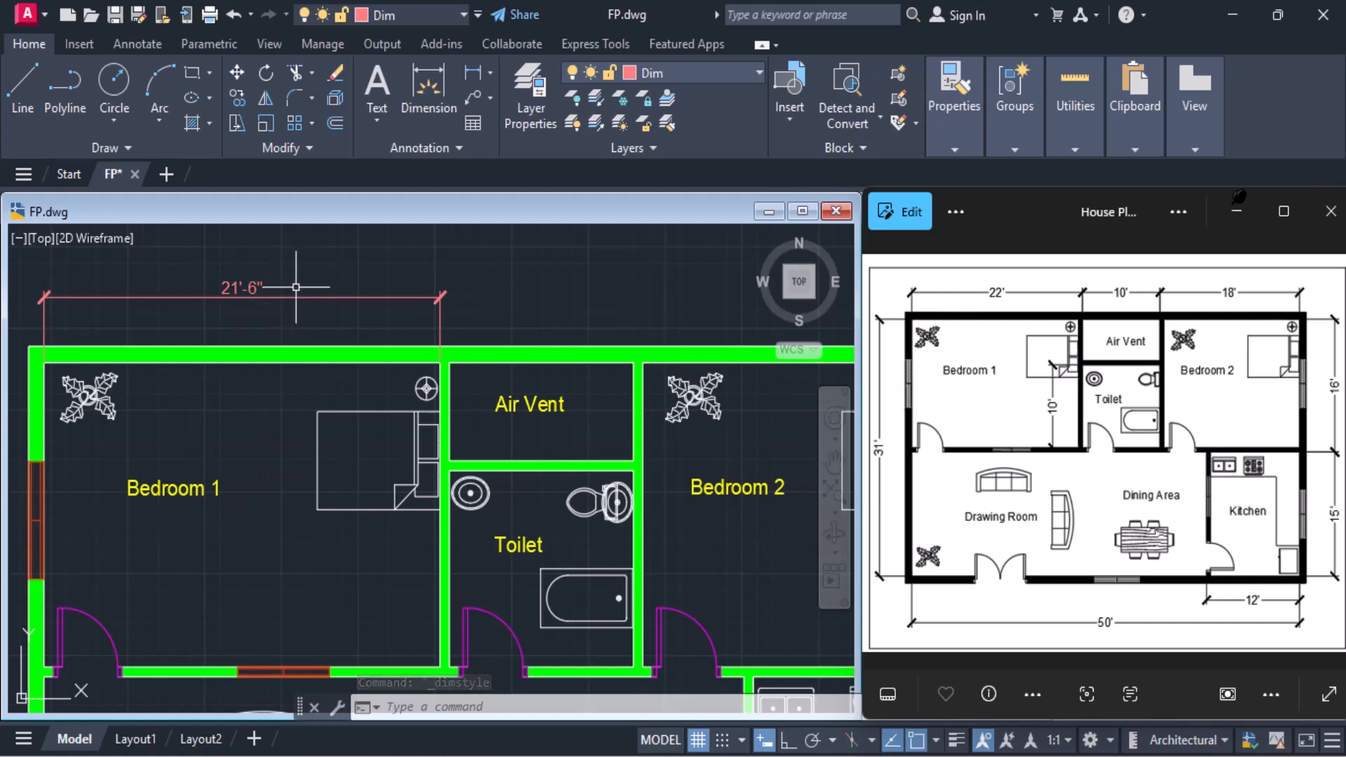
pyautogui.click(284, 297)
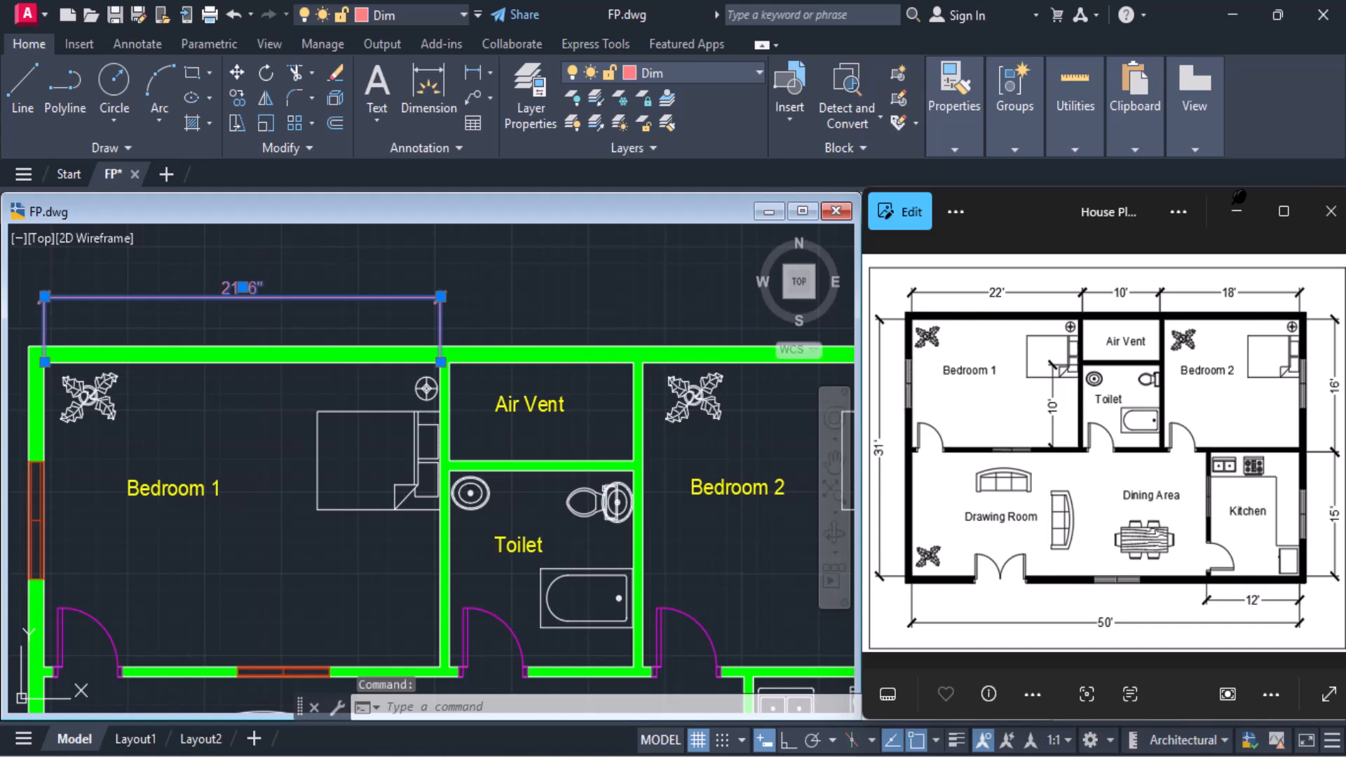
pyautogui.doubleClick(241, 287)
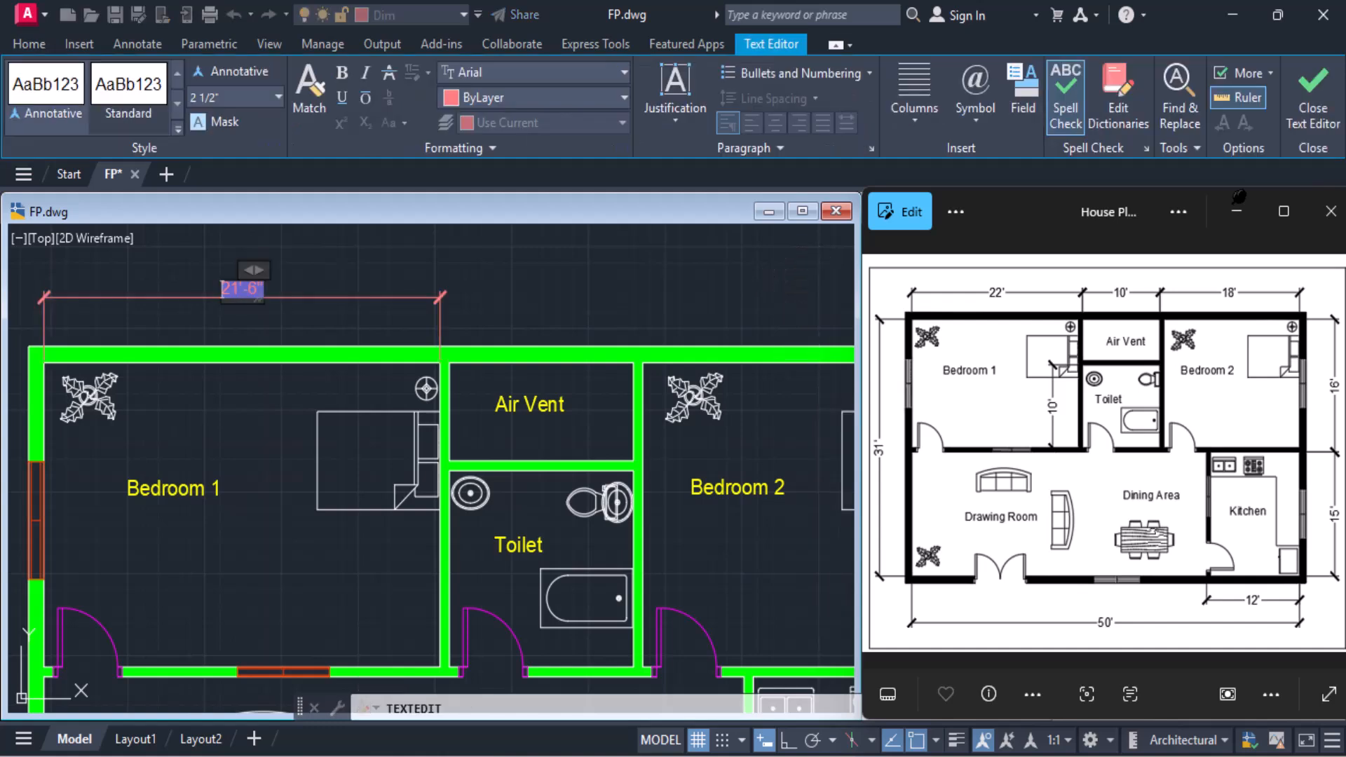
pyautogui.click(1312, 95)
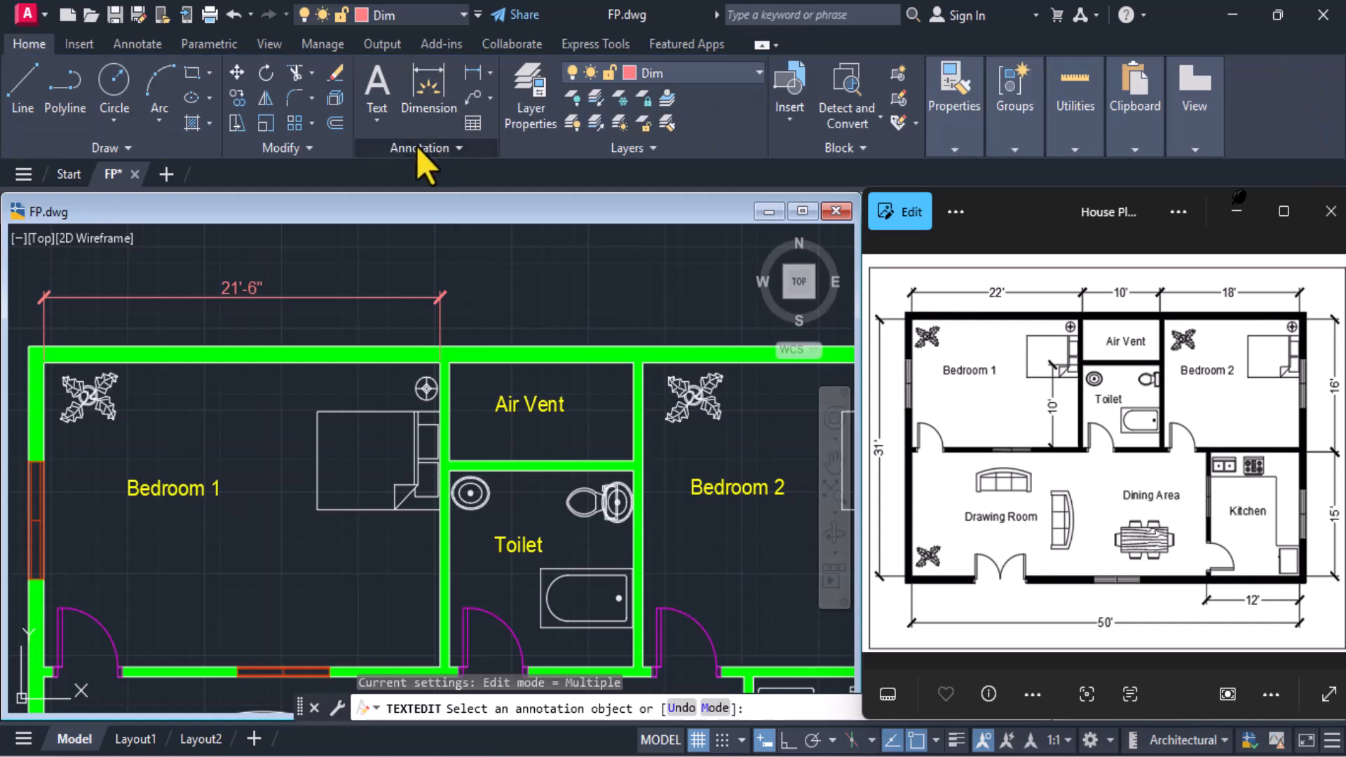
# Set the ISO-25 dimension style's primary unit precision to 0'-0" and close the style manager
pyautogui.click(416, 146)
pyautogui.click(371, 193)
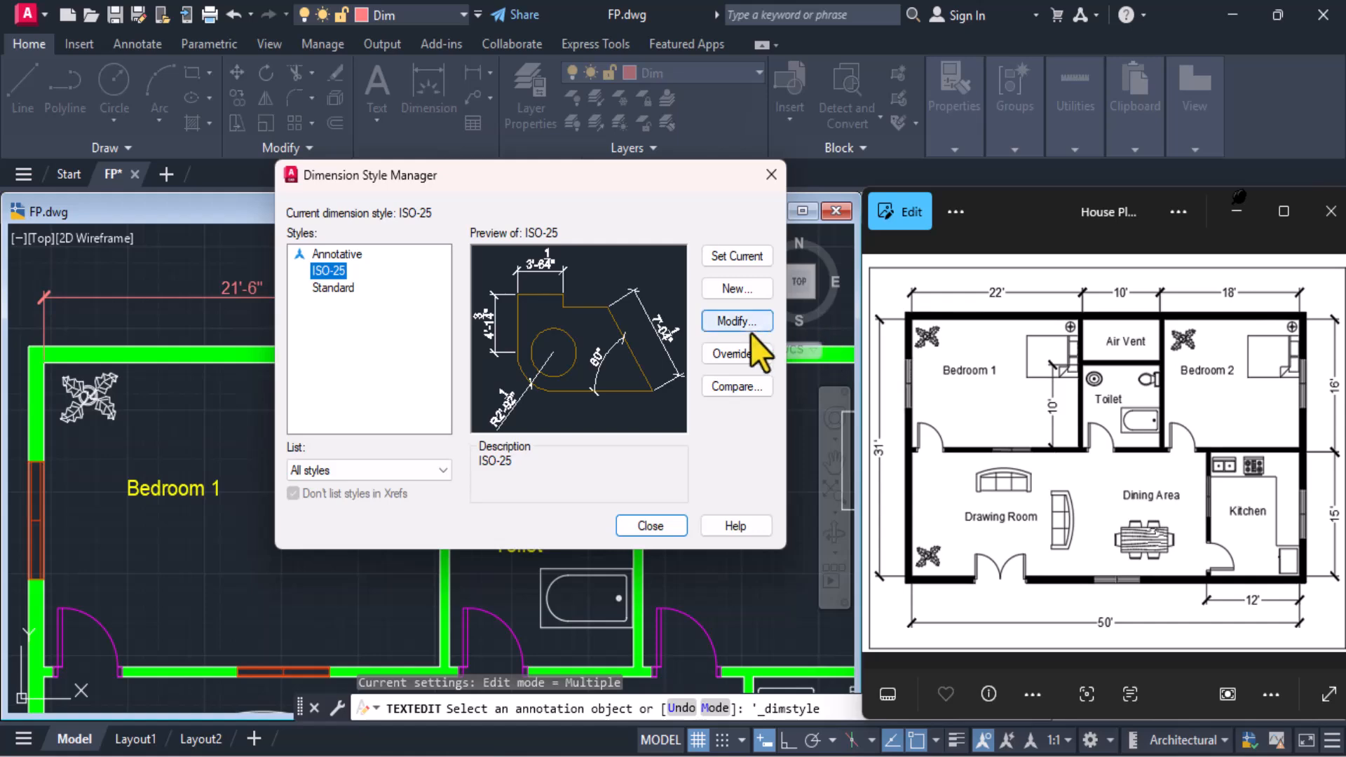
pyautogui.click(752, 324)
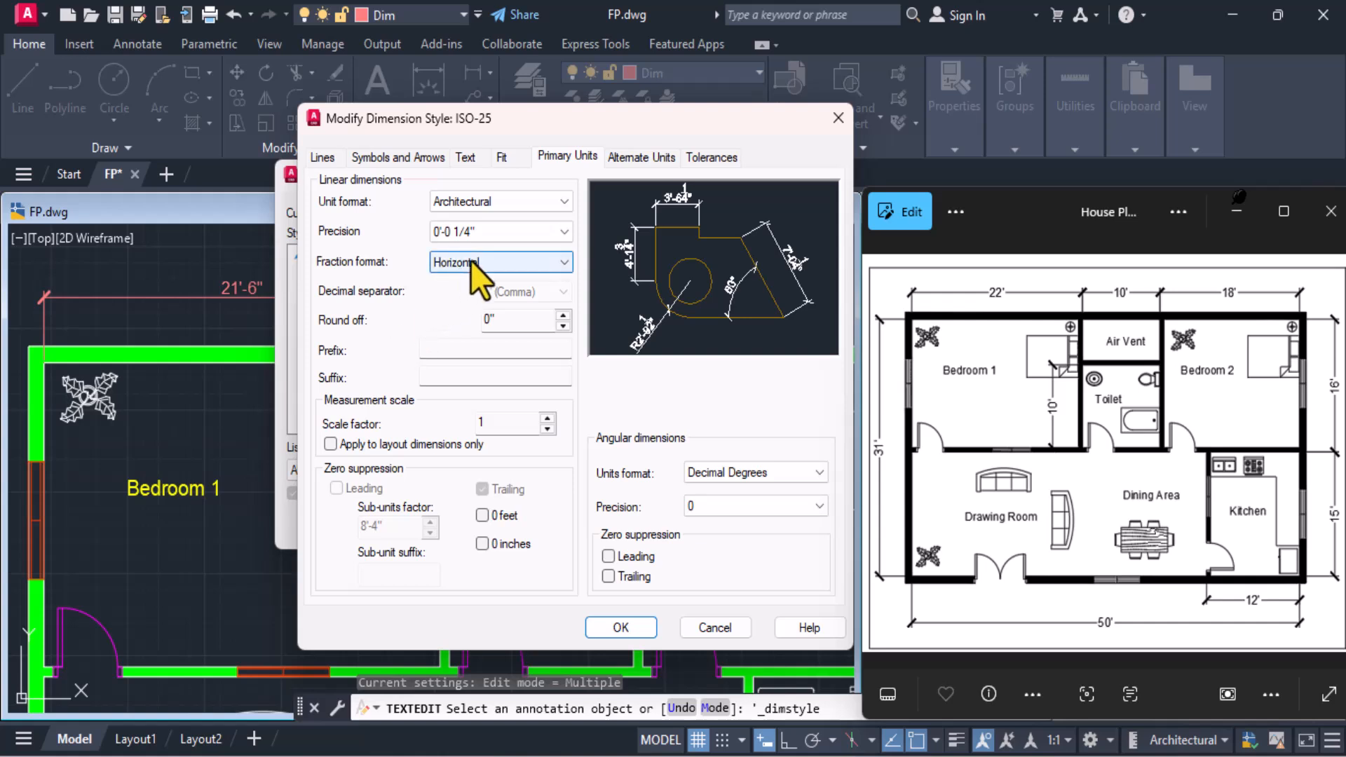
pyautogui.click(516, 234)
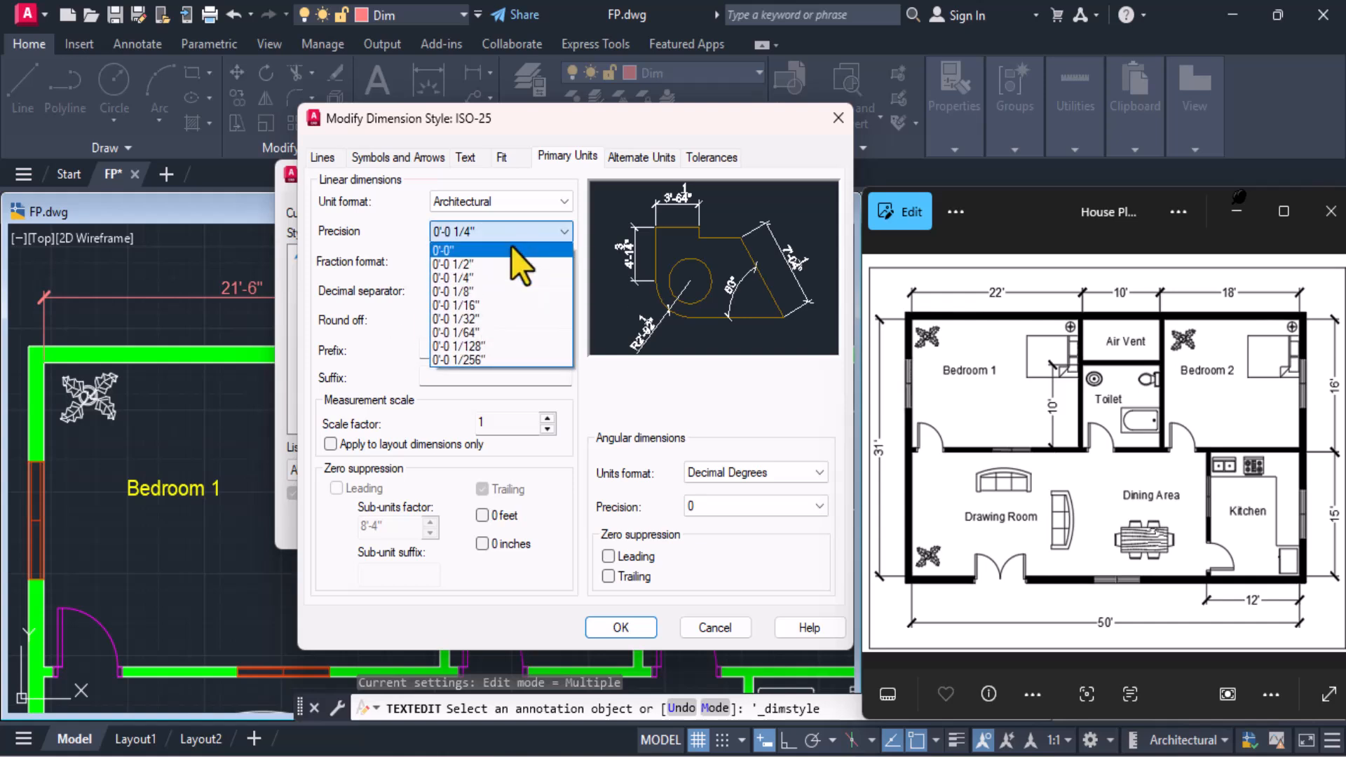
pyautogui.click(511, 247)
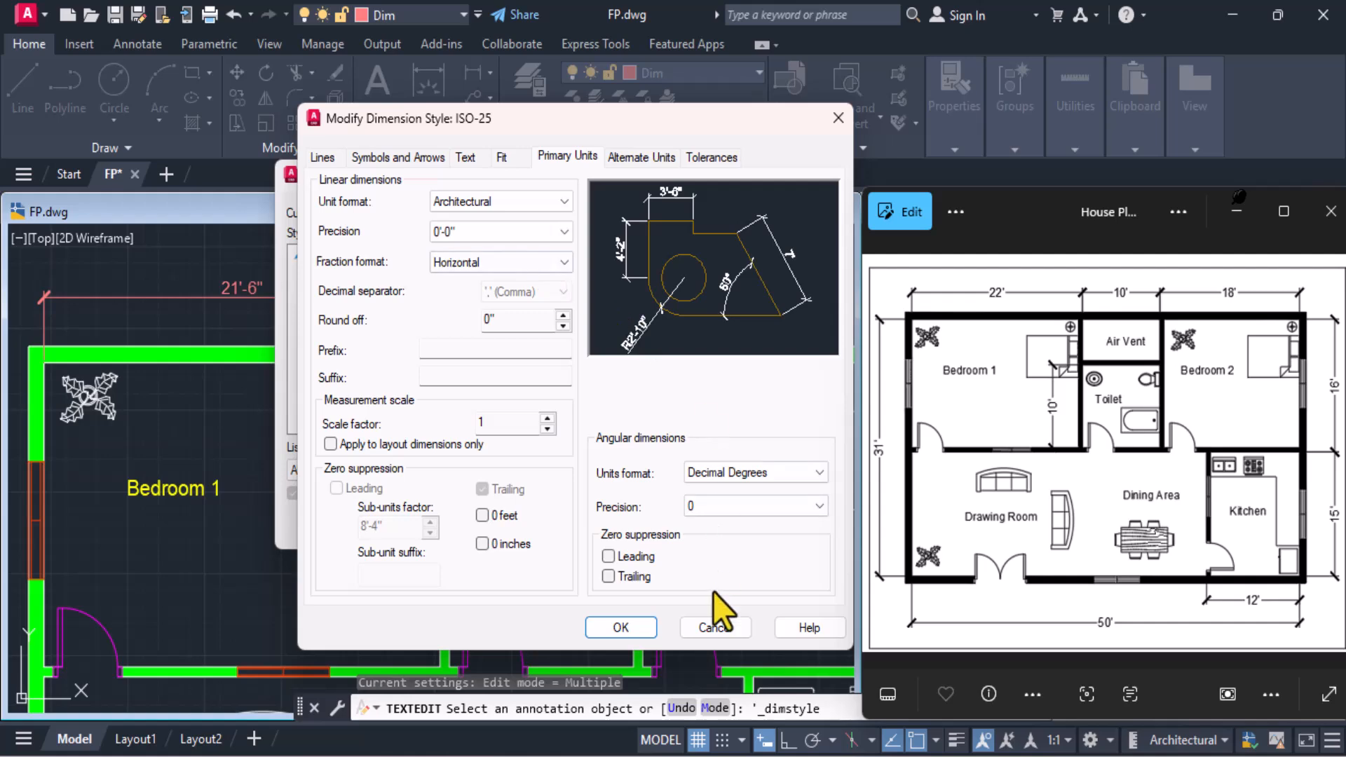
pyautogui.click(623, 629)
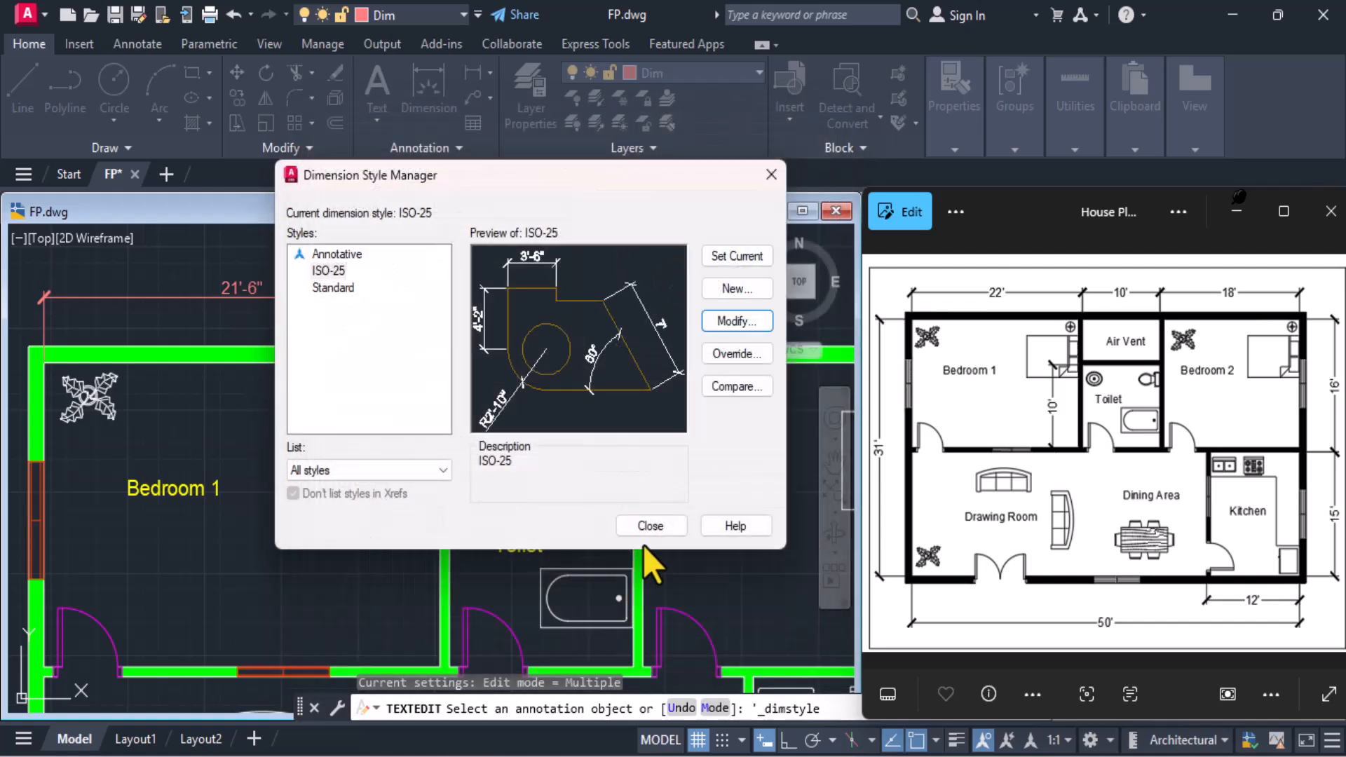
pyautogui.click(649, 525)
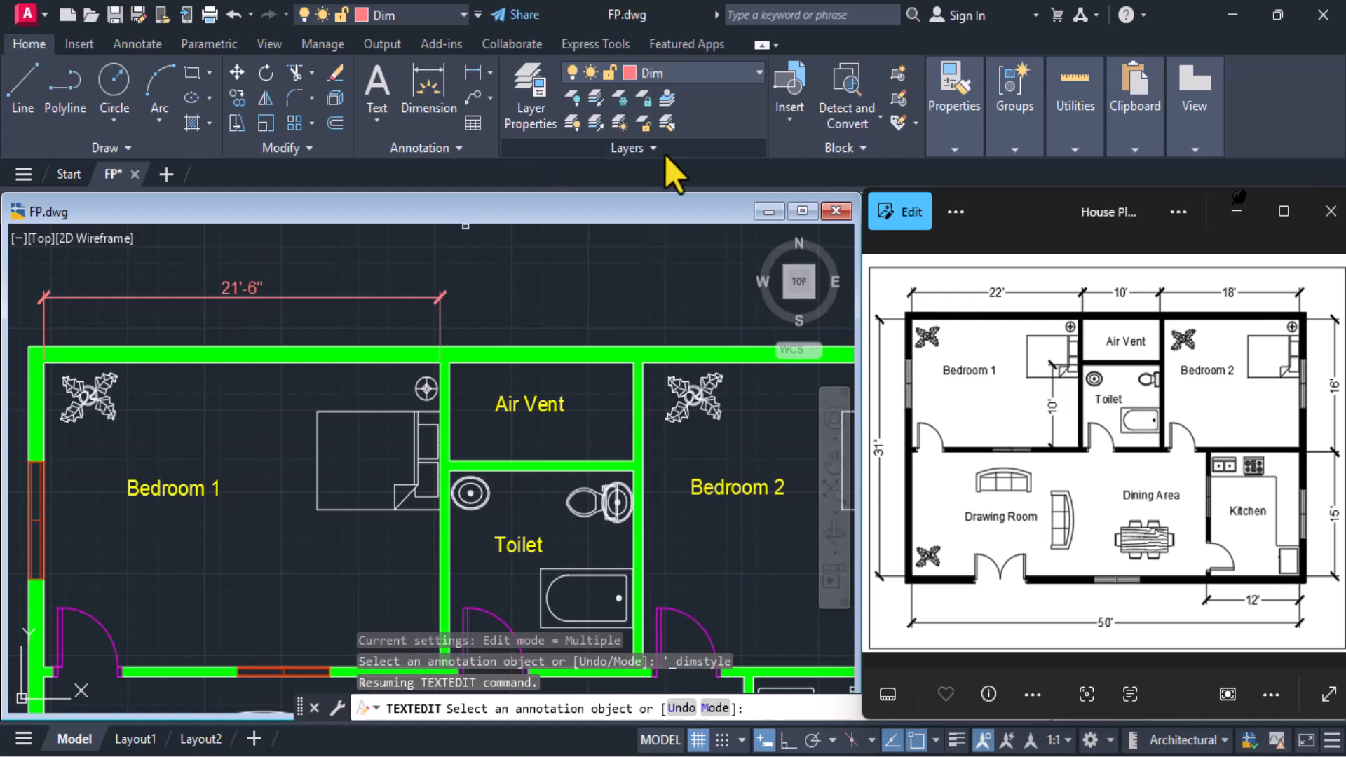
# Reopen the ISO-25 dimension style for modification and review its fit, text, arrowhead and line settings
pyautogui.click(422, 147)
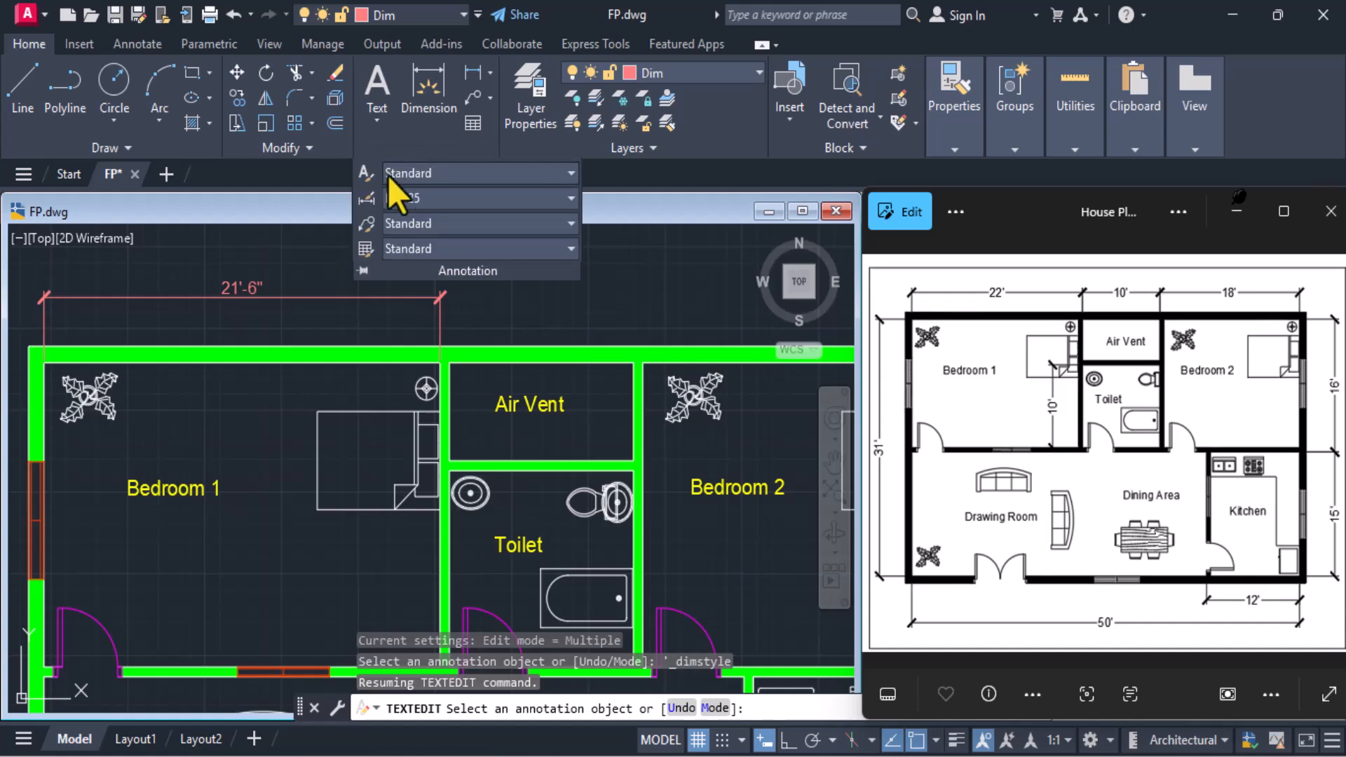
pyautogui.click(368, 198)
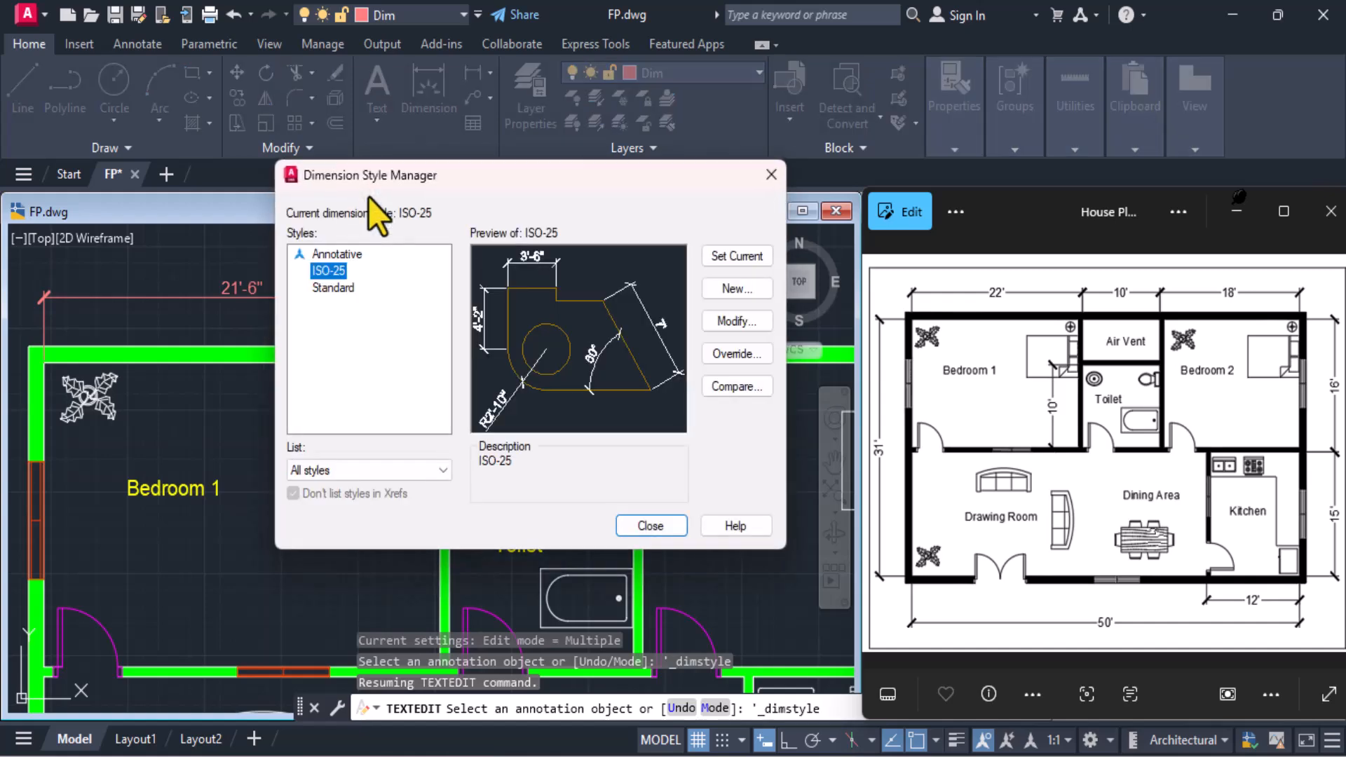
pyautogui.click(737, 321)
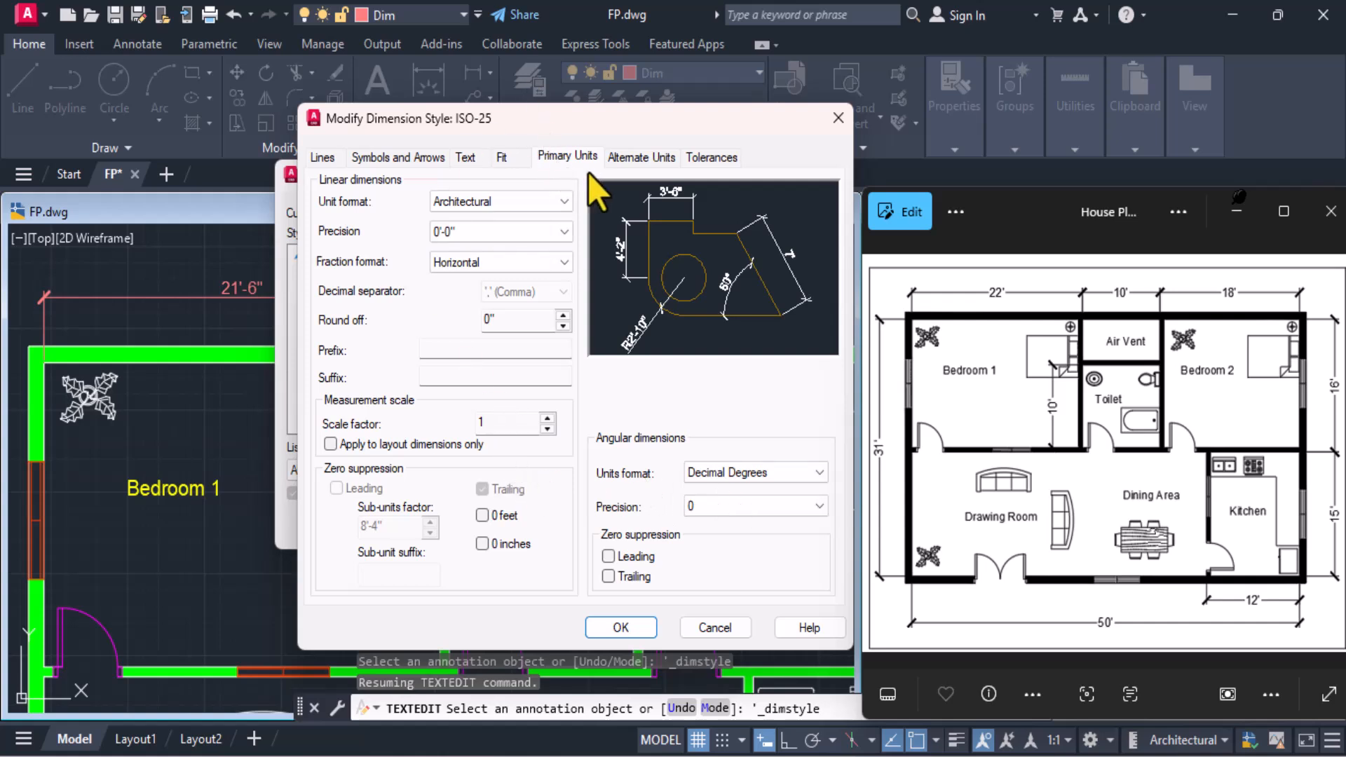
pyautogui.click(502, 157)
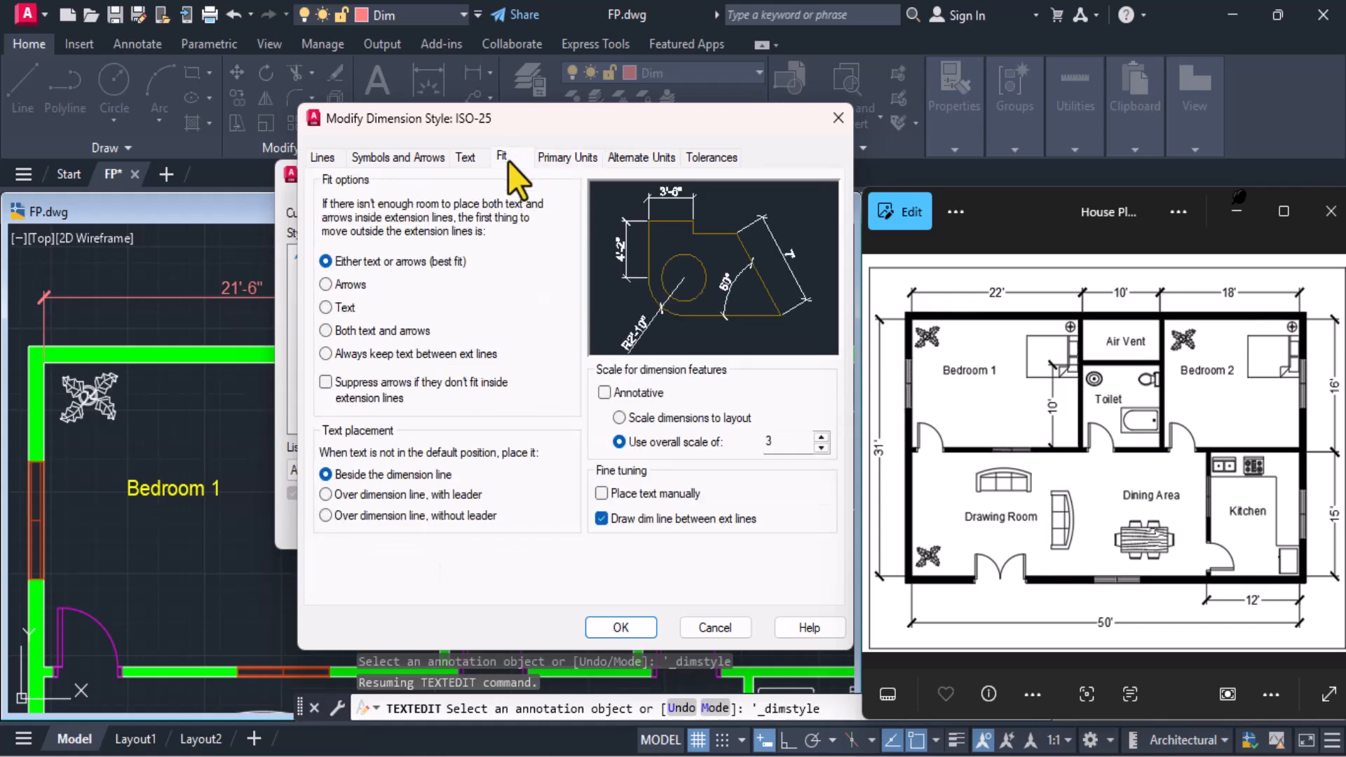
pyautogui.click(471, 158)
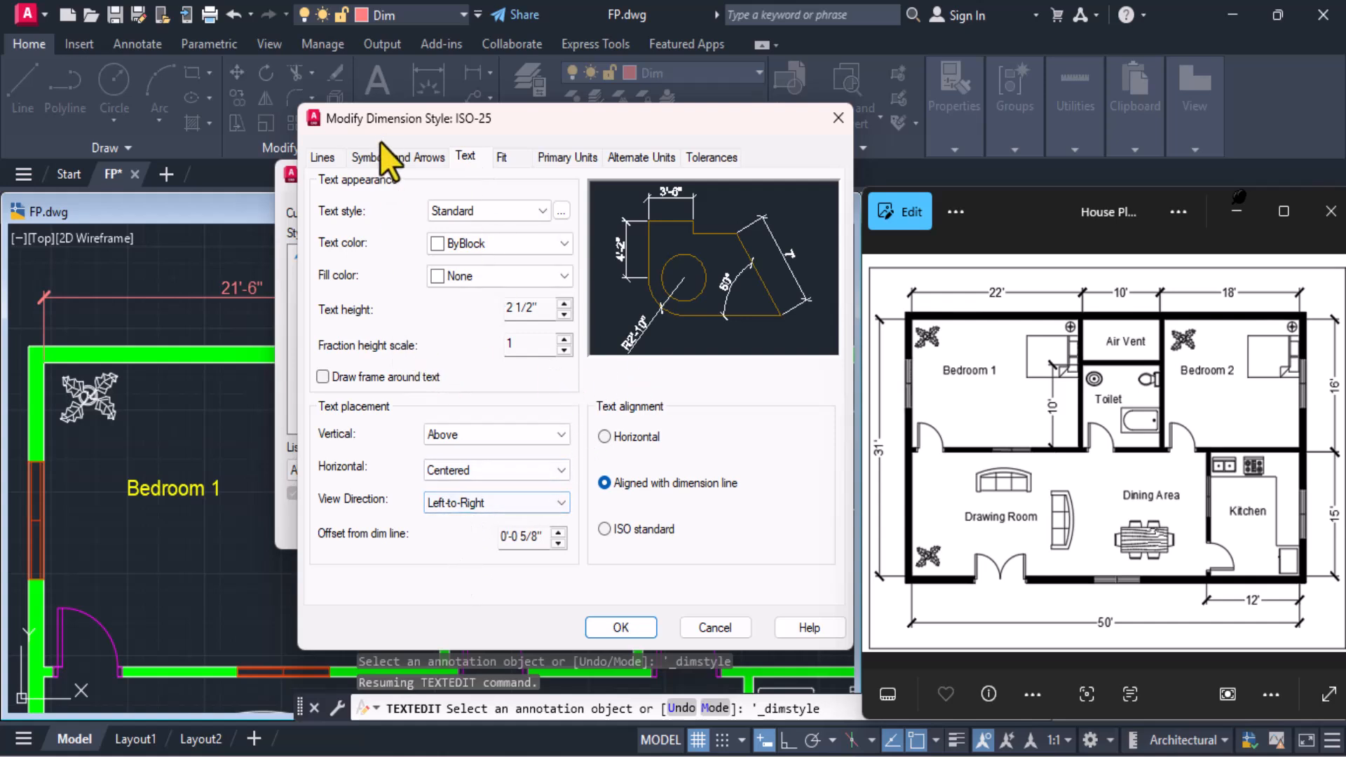
pyautogui.click(414, 159)
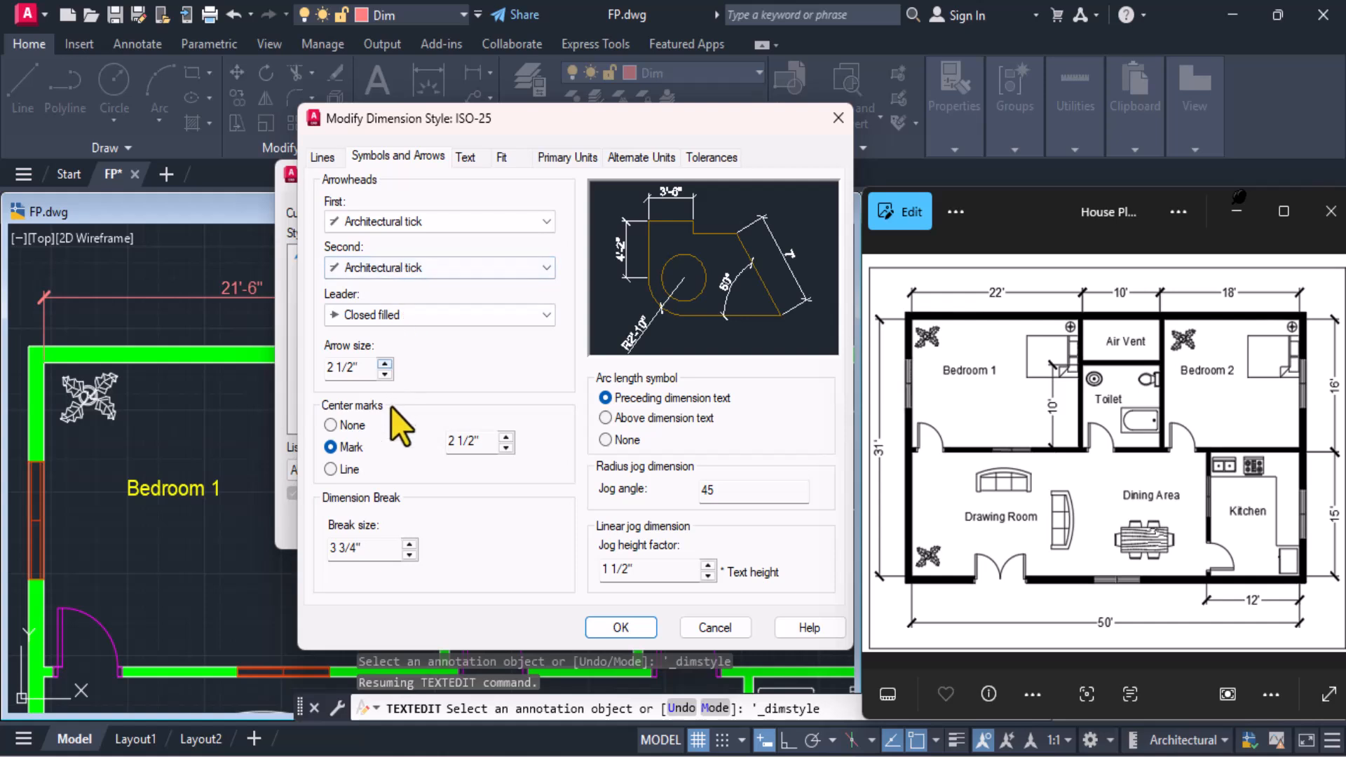
pyautogui.click(323, 157)
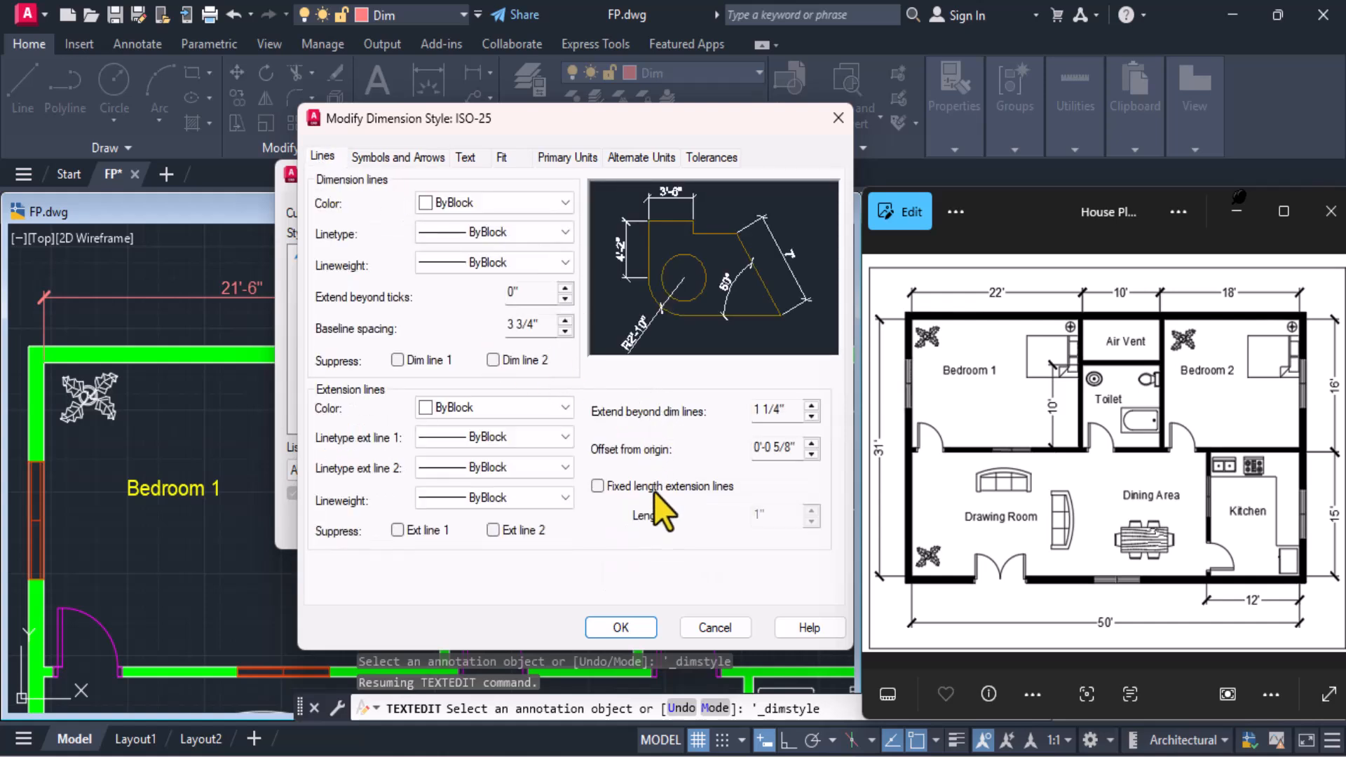
# In ISO-25's primary units, keep 0'-0" precision and Horizontal fractions, suppress 0 inches, then apply and close the style manager
pyautogui.click(588, 155)
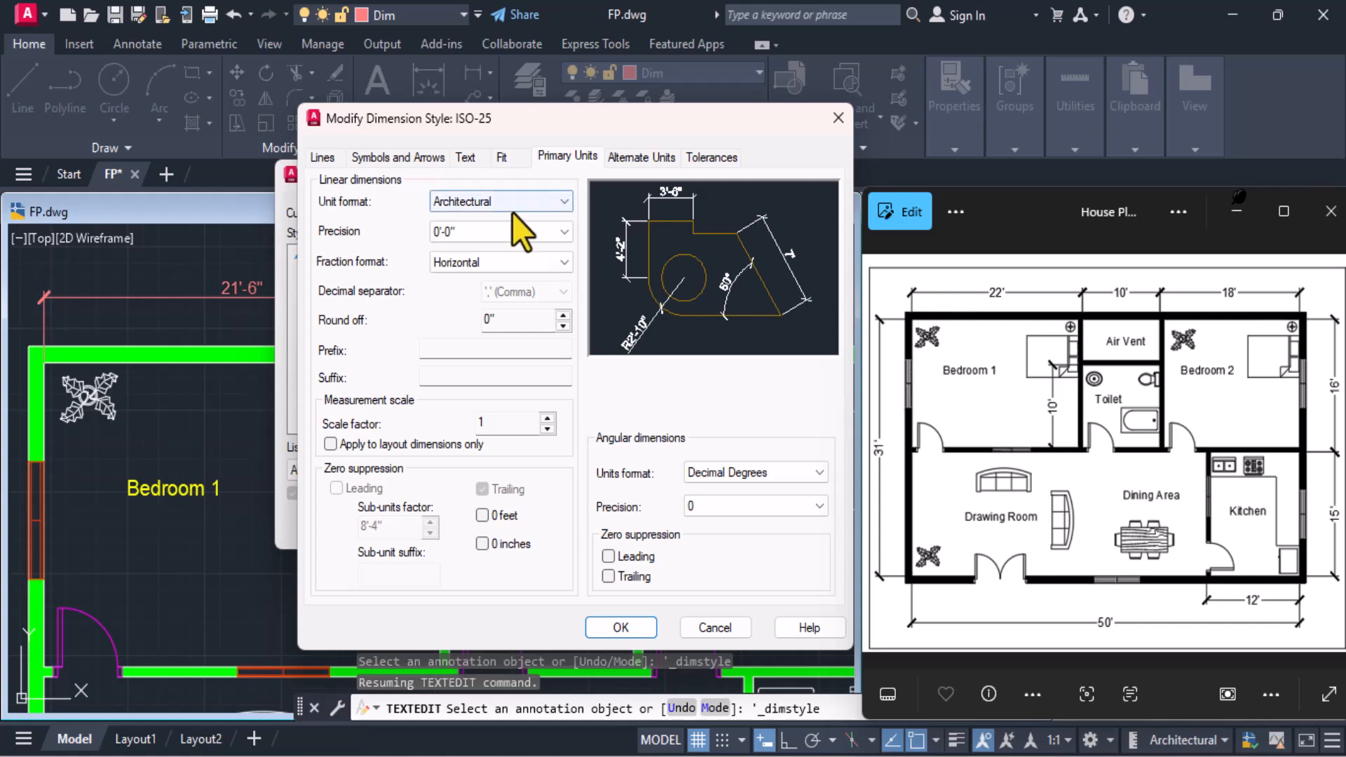
pyautogui.click(516, 238)
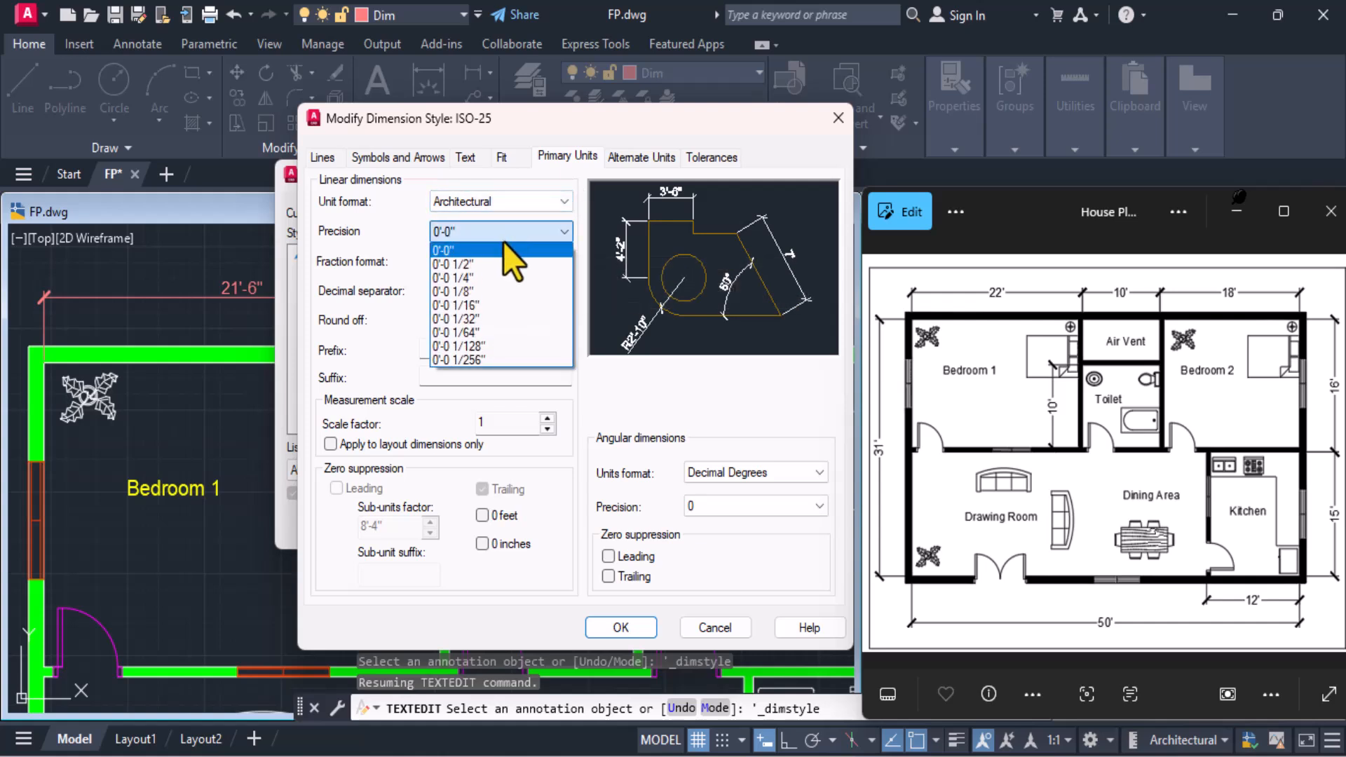
pyautogui.click(503, 251)
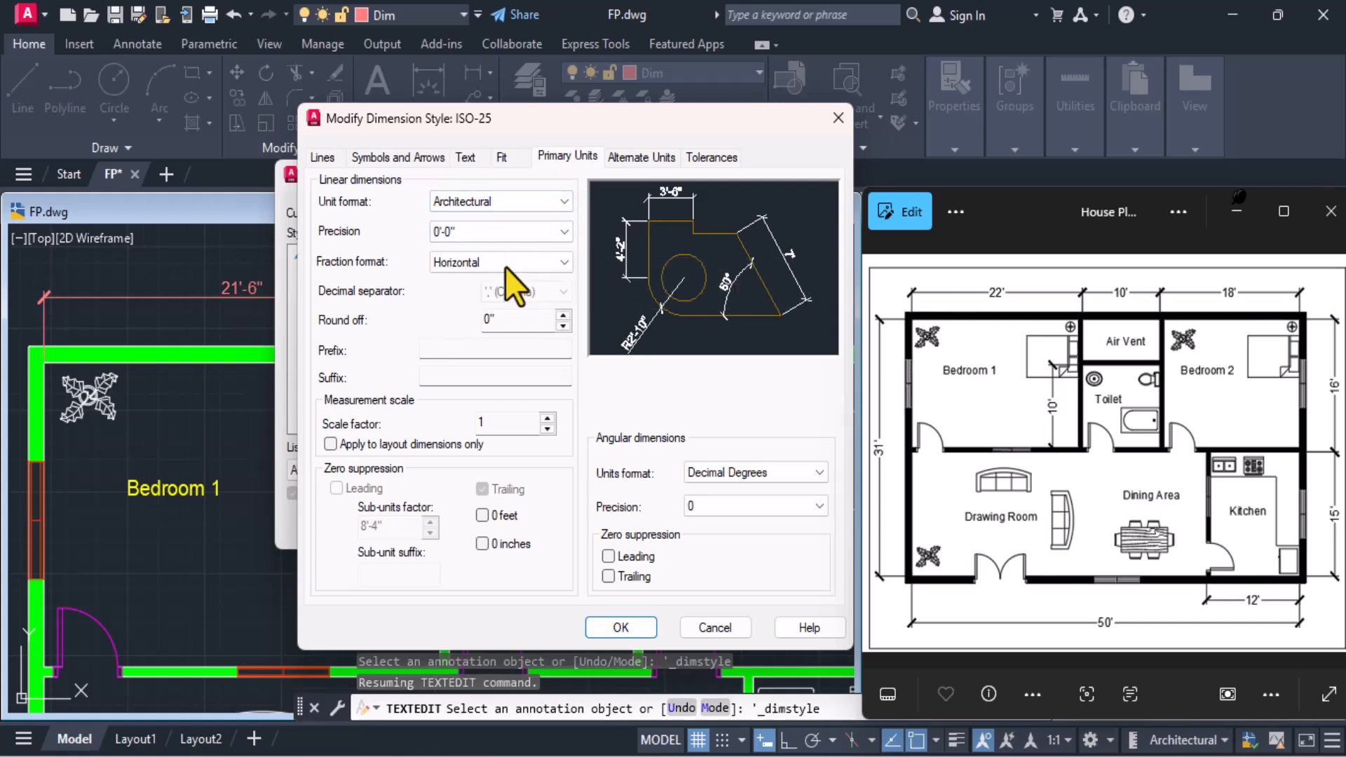
pyautogui.click(504, 263)
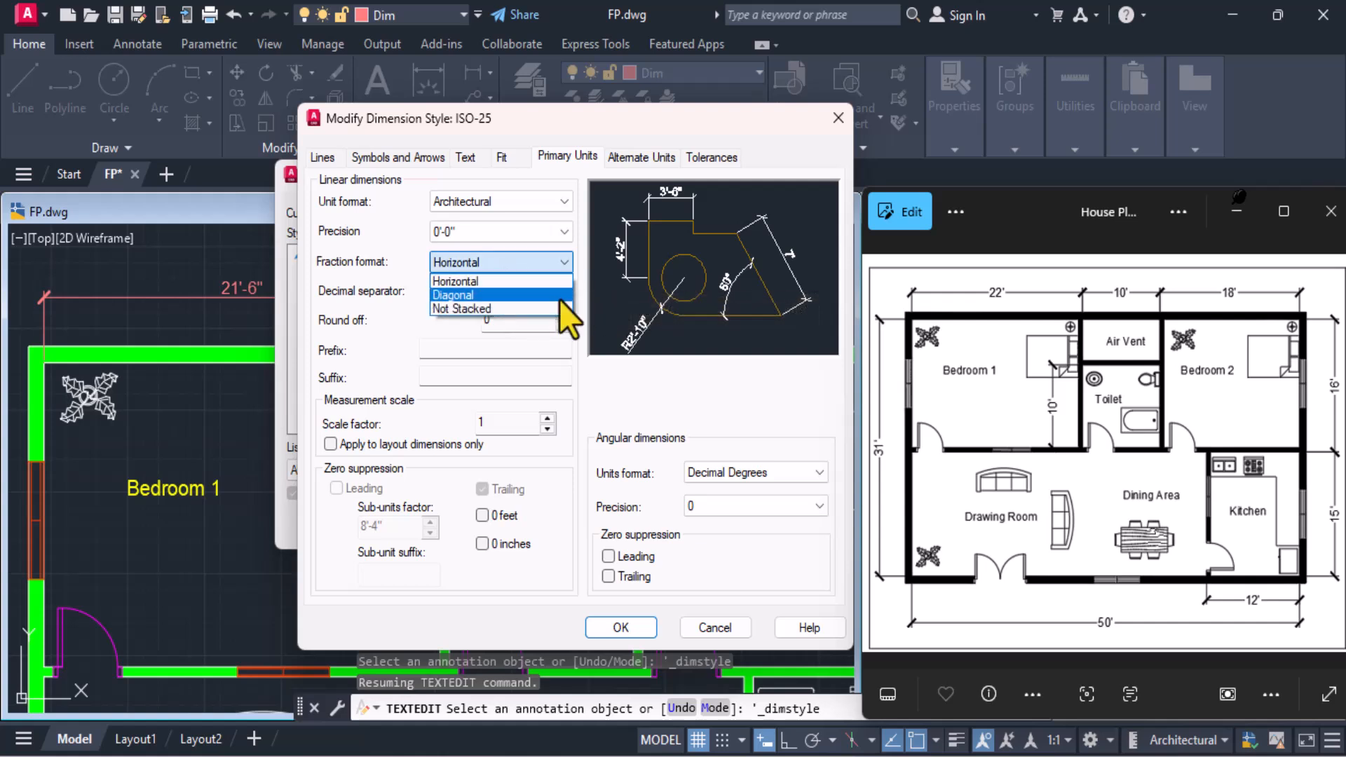
pyautogui.click(518, 281)
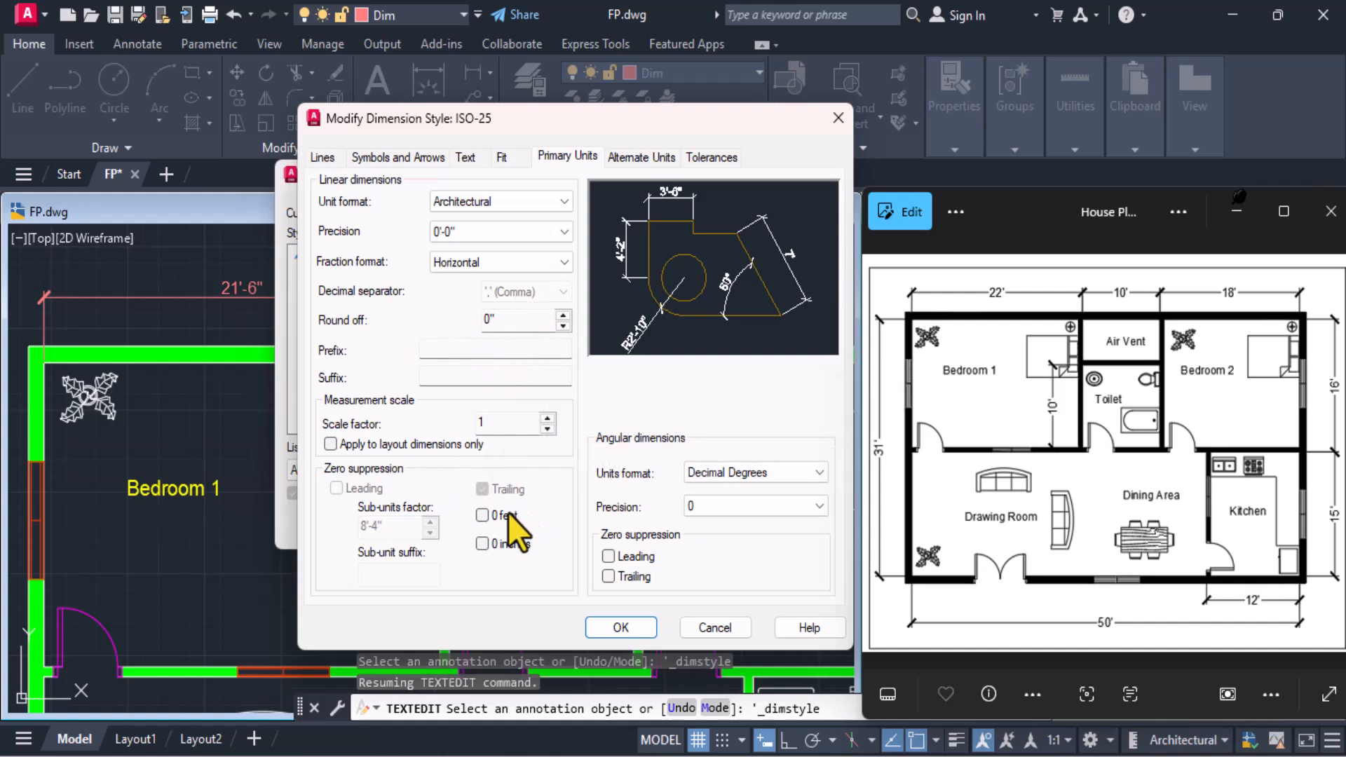
pyautogui.click(620, 628)
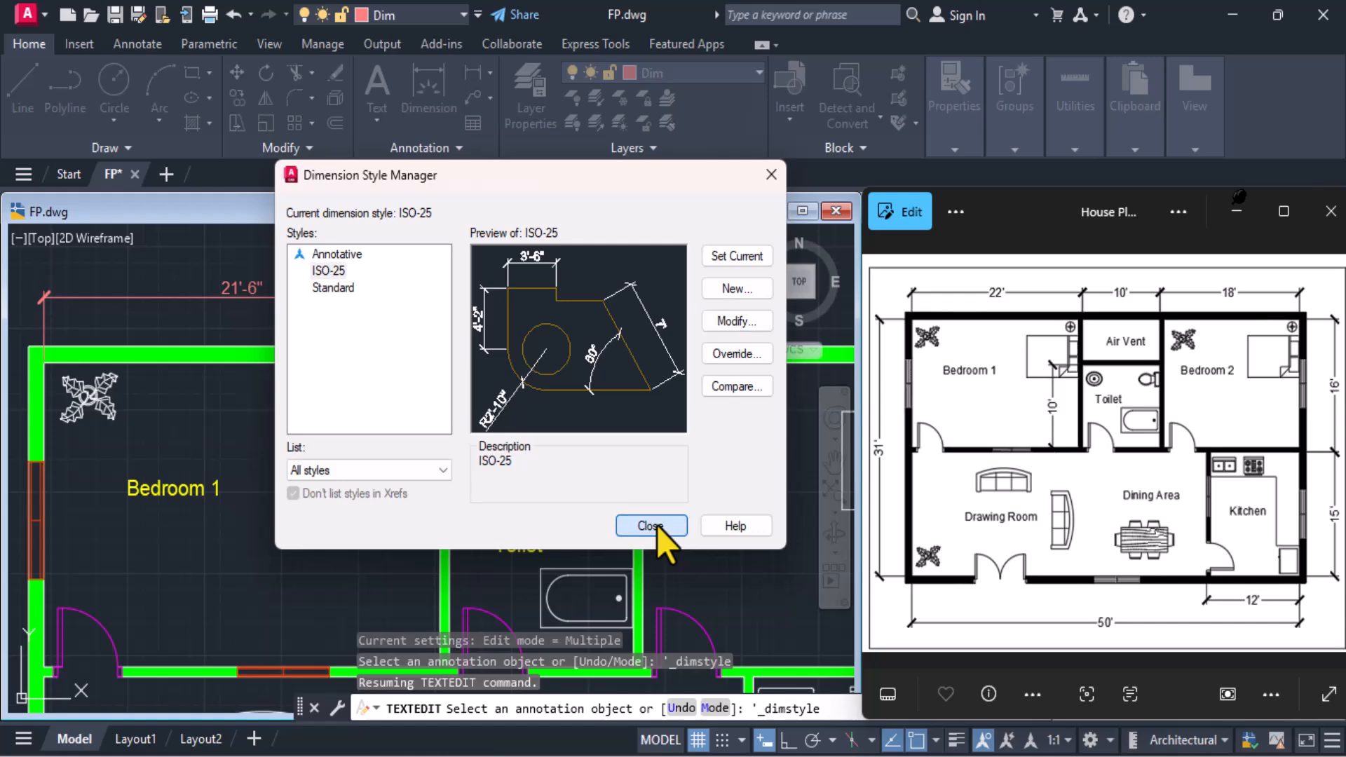
pyautogui.click(658, 526)
# Add a linear dimension of the Air Vent's inner width above the upper outer wall, aligned with Bedroom 1's dimension line
pyautogui.moveTo(510, 348); pyautogui.dragTo(390, 372, button='middle')
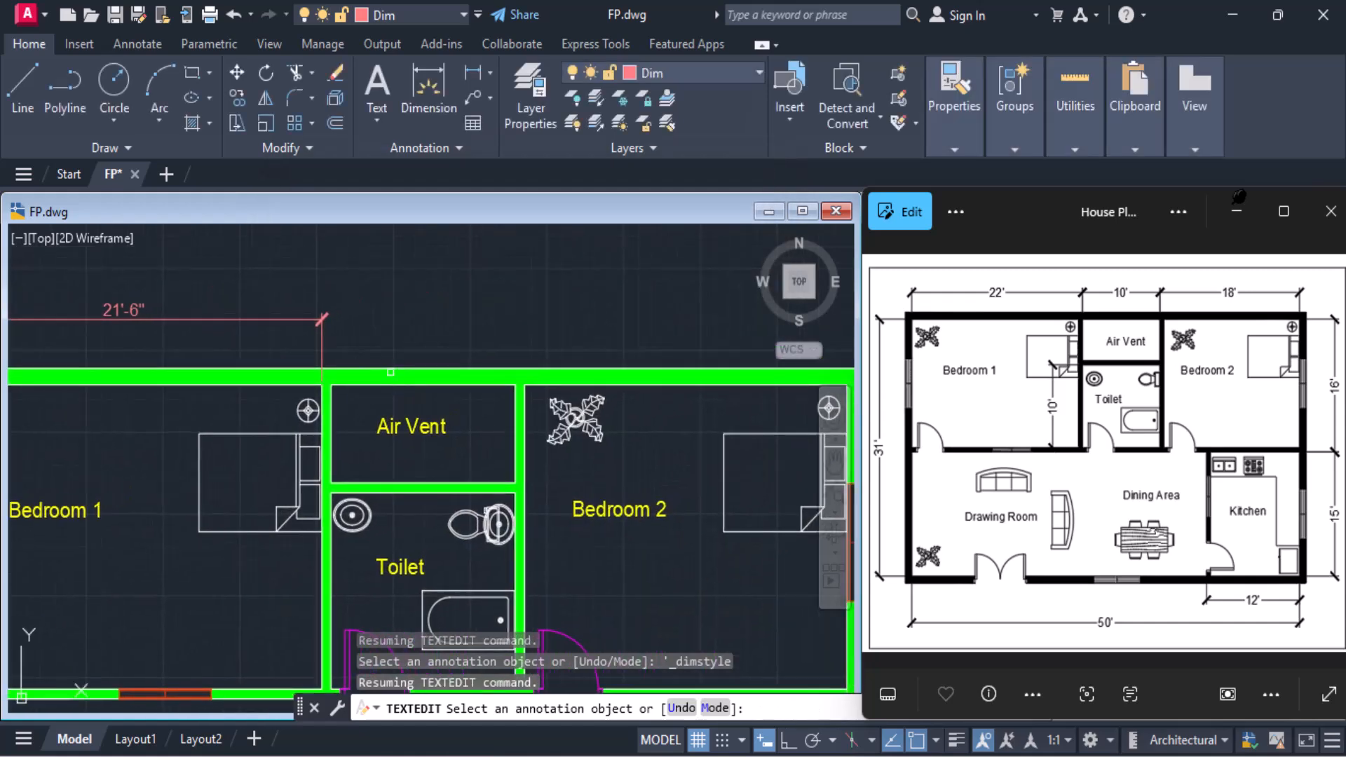
pyautogui.click(448, 70)
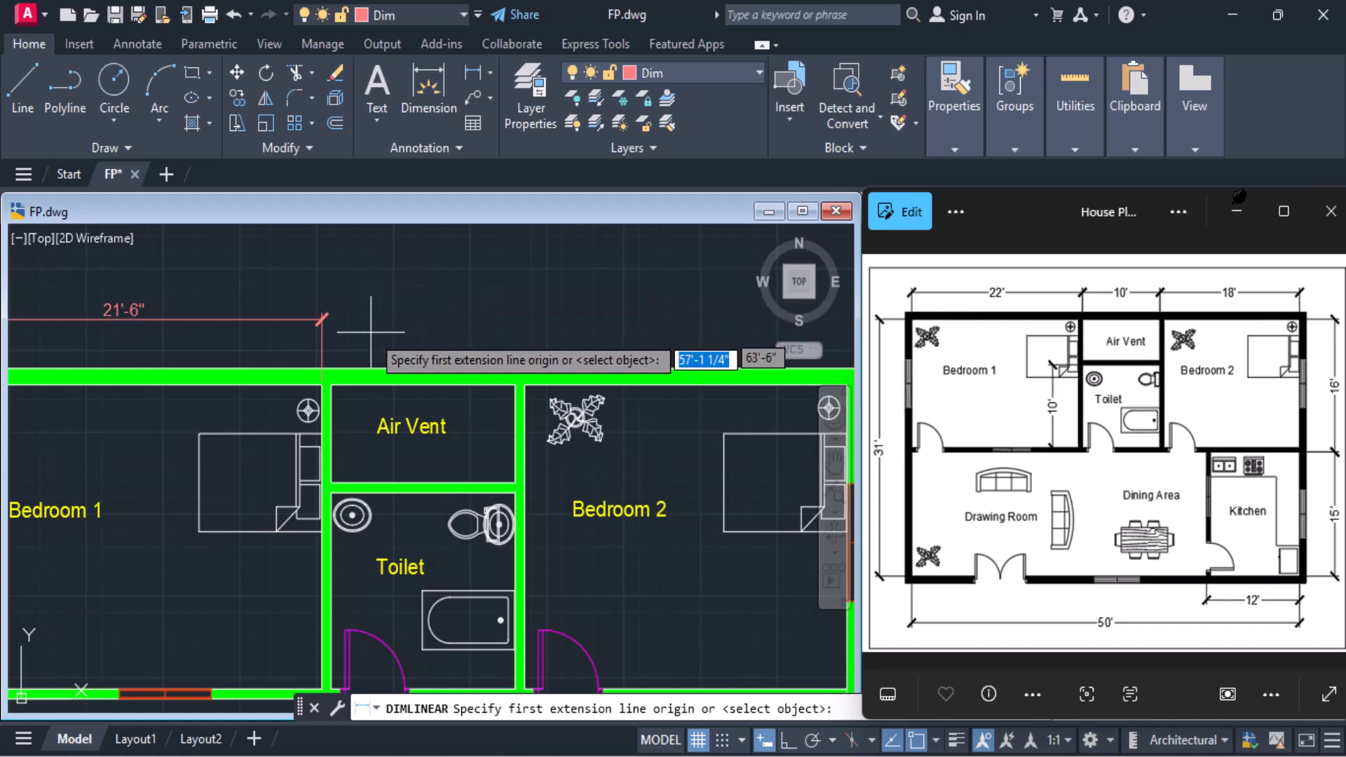
pyautogui.click(331, 384)
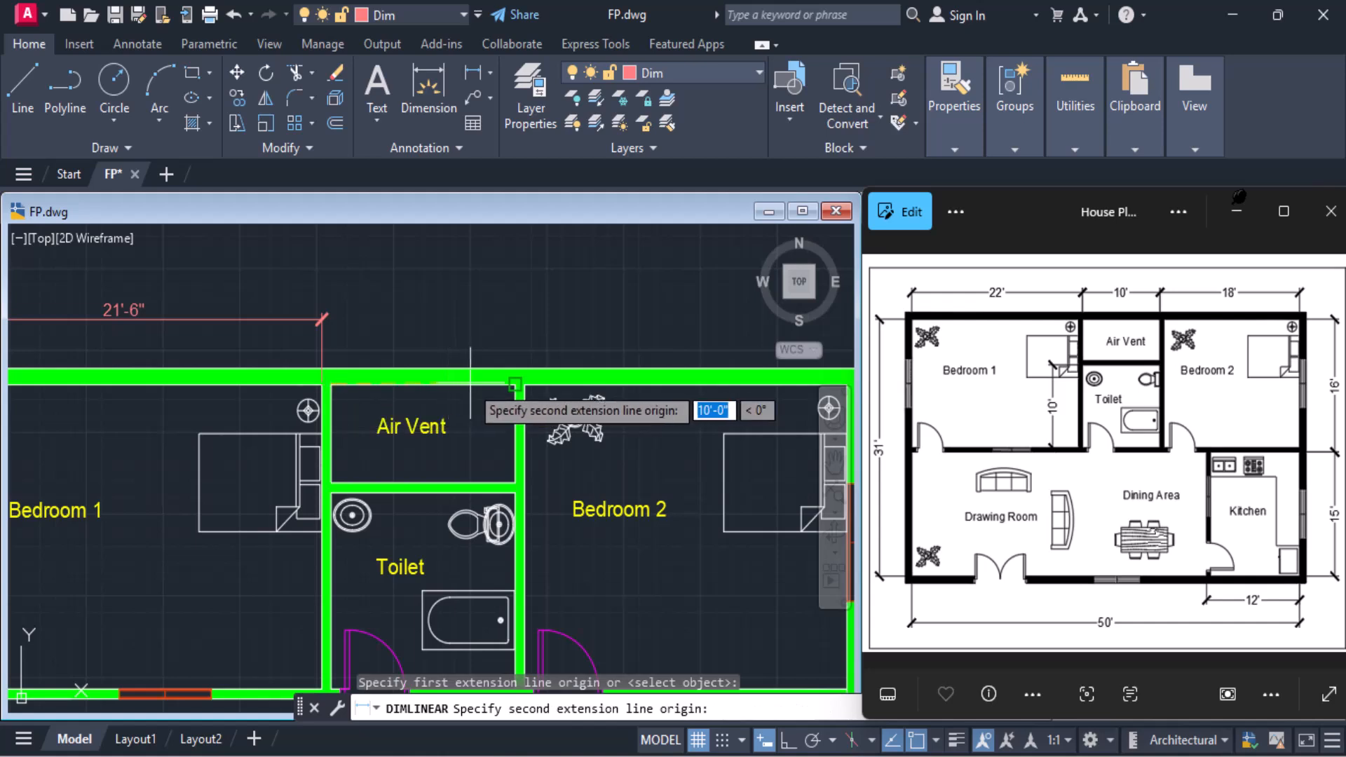
pyautogui.click(516, 384)
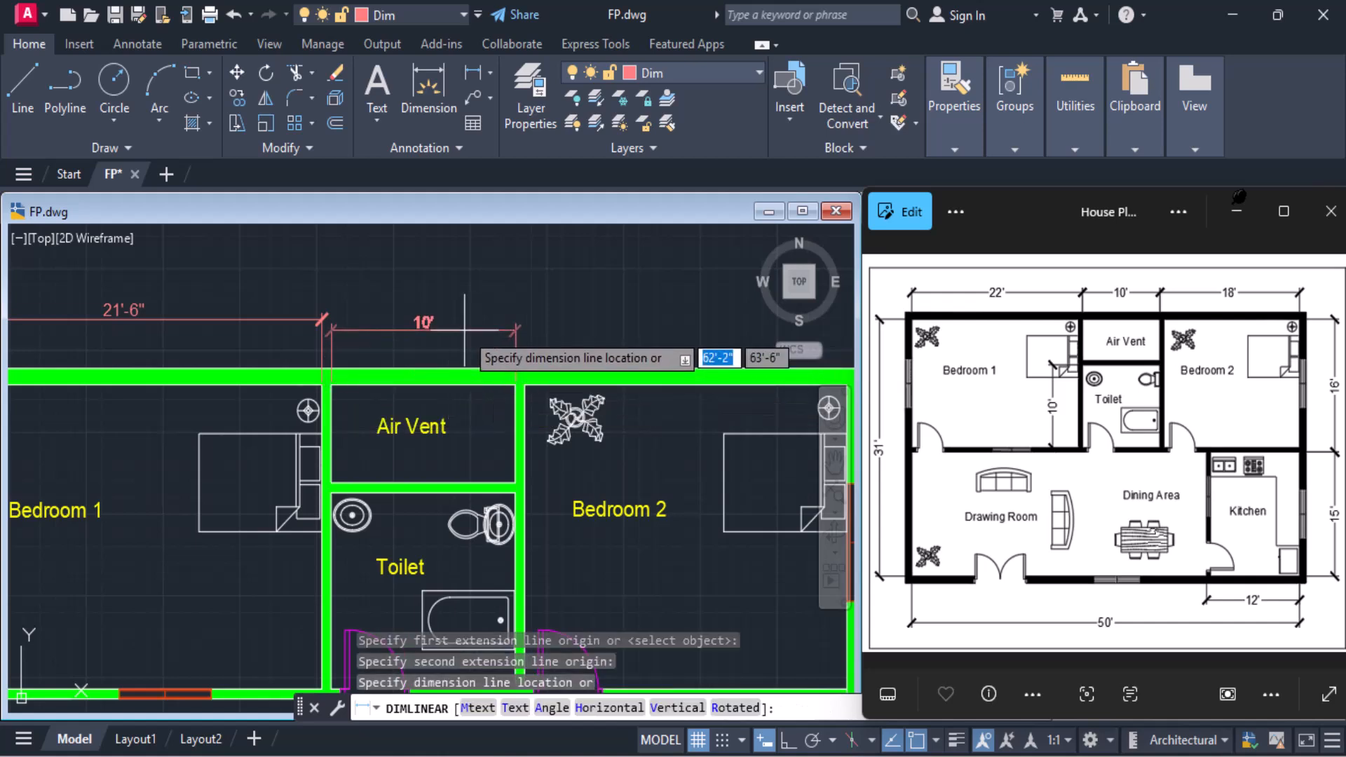
pyautogui.click(322, 319)
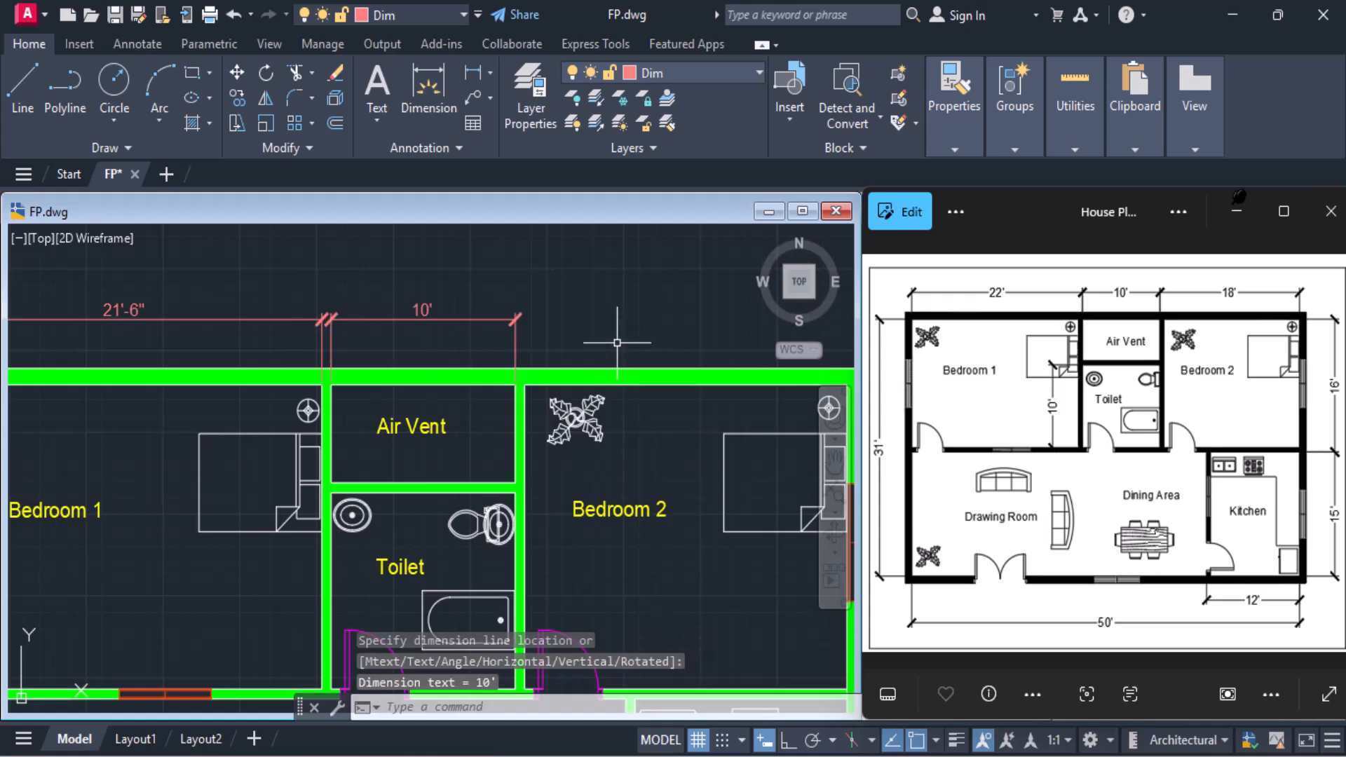
# Add a linear dimension of Bedroom 2's inner width above the upper outer wall, in line with the Air Vent dimension
pyautogui.scroll(-2, 617, 343)
pyautogui.moveTo(616, 343); pyautogui.dragTo(522, 365, button='middle')
pyautogui.click(465, 68)
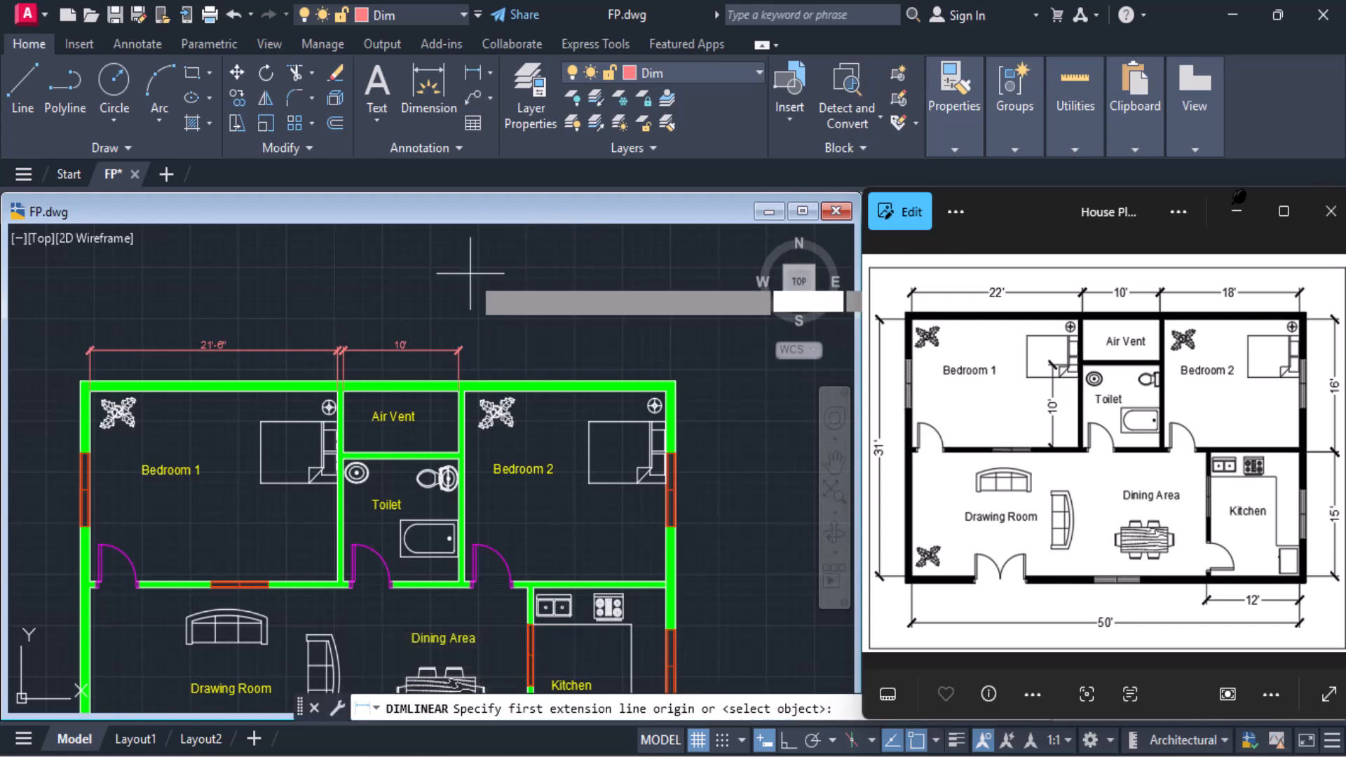
pyautogui.scroll(2, 459, 383)
pyautogui.click(459, 382)
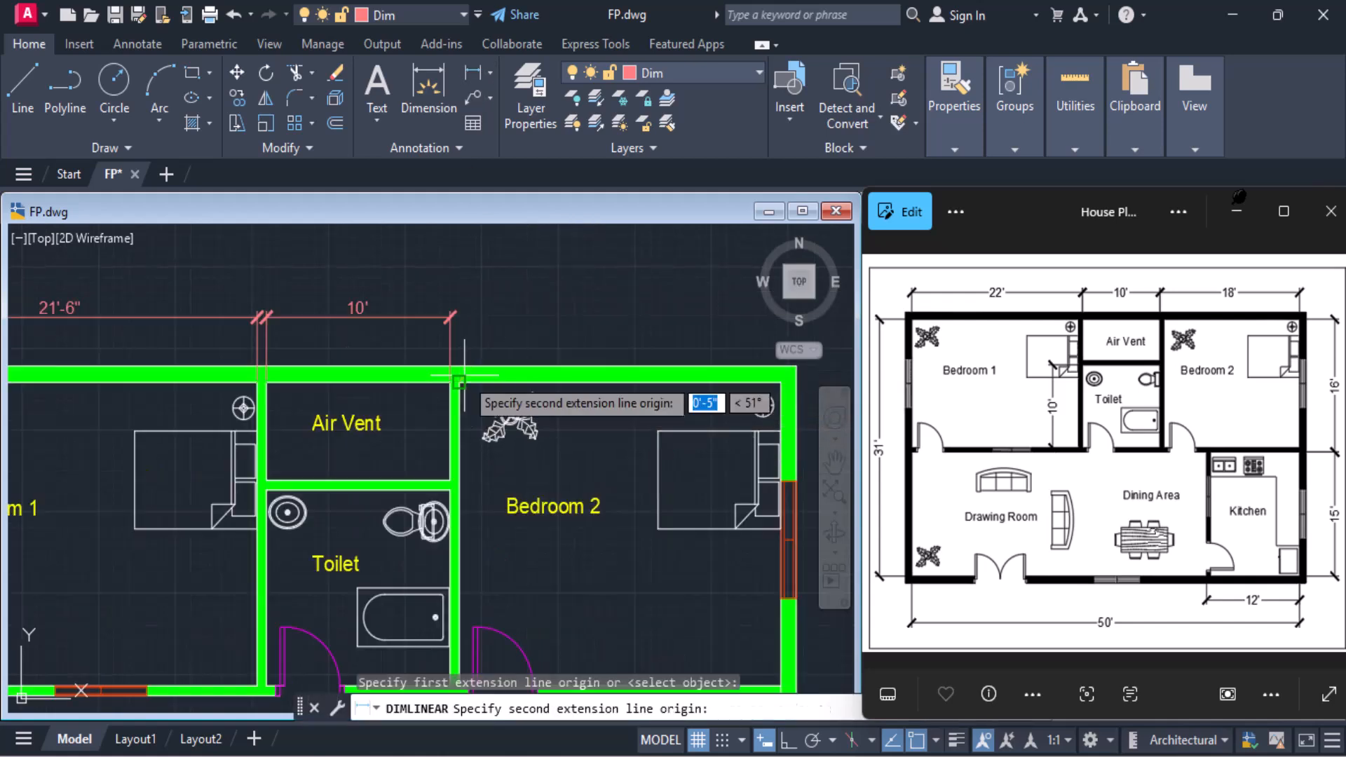
pyautogui.click(780, 383)
pyautogui.click(453, 318)
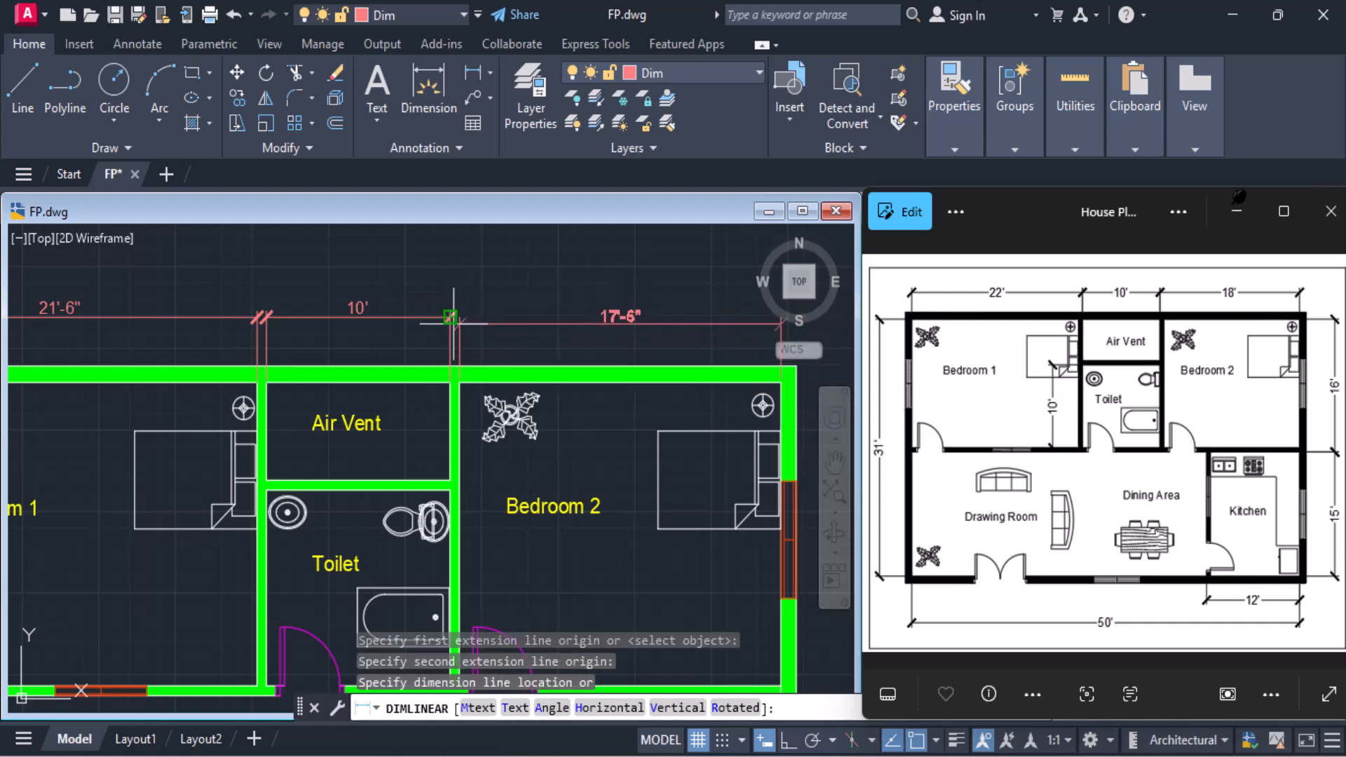
# Erase Bedroom 1's inner width dimension above the upper outer wall
pyautogui.scroll(-2, 454, 324)
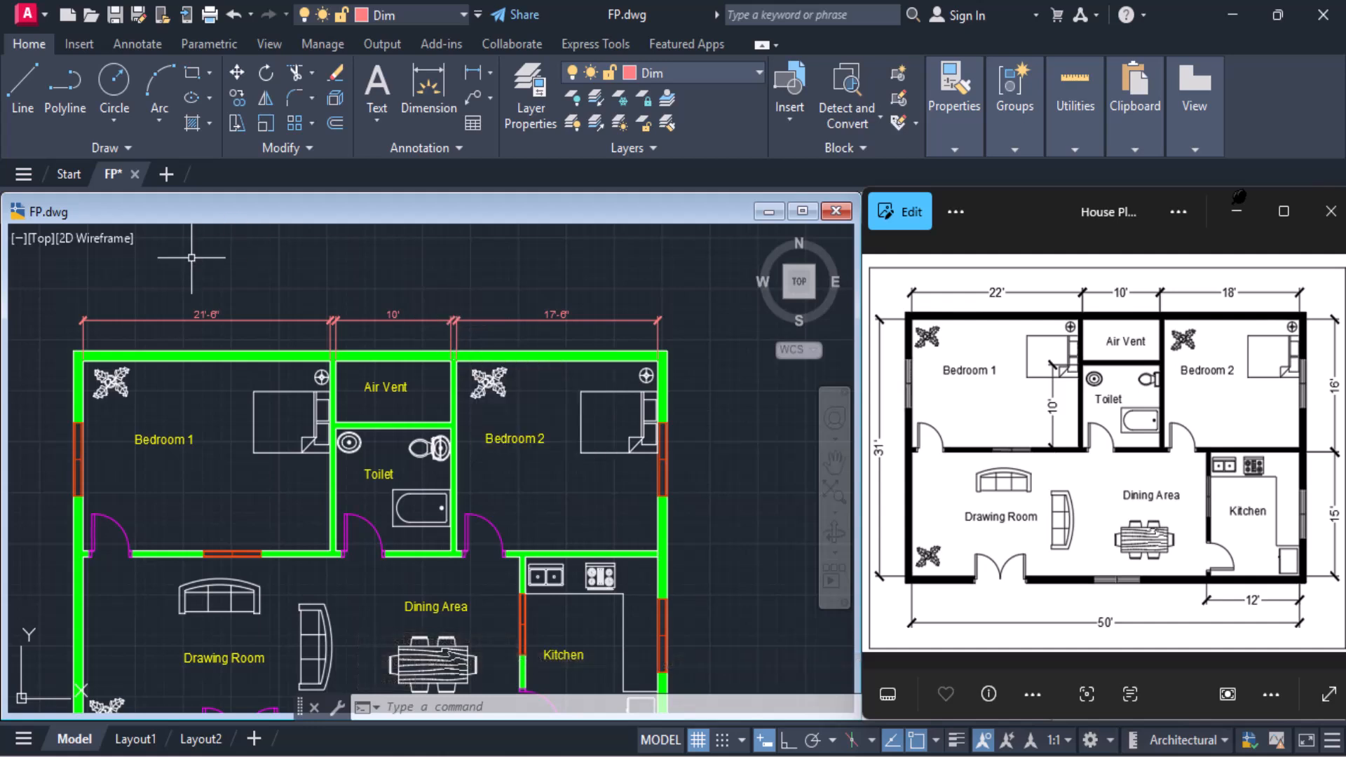
pyautogui.scroll(2, 154, 317)
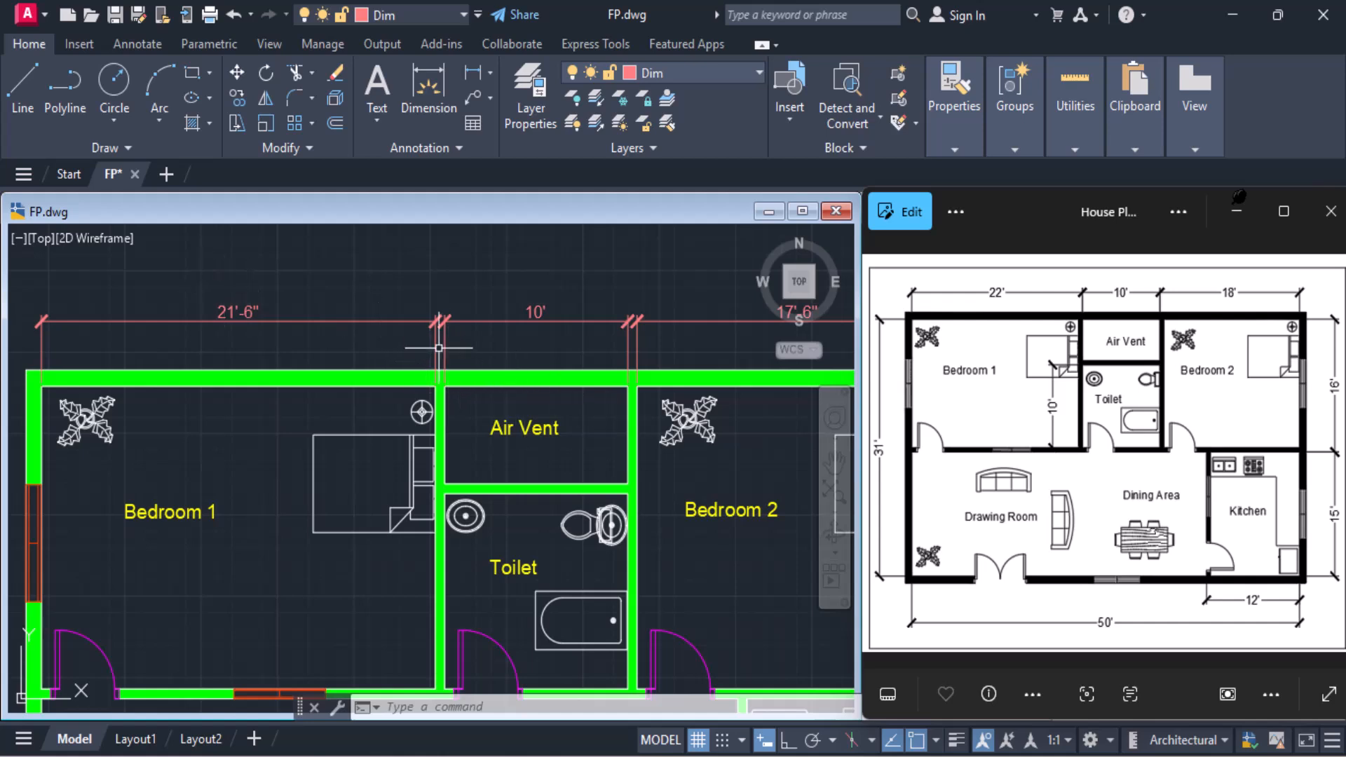
pyautogui.scroll(2, 439, 347)
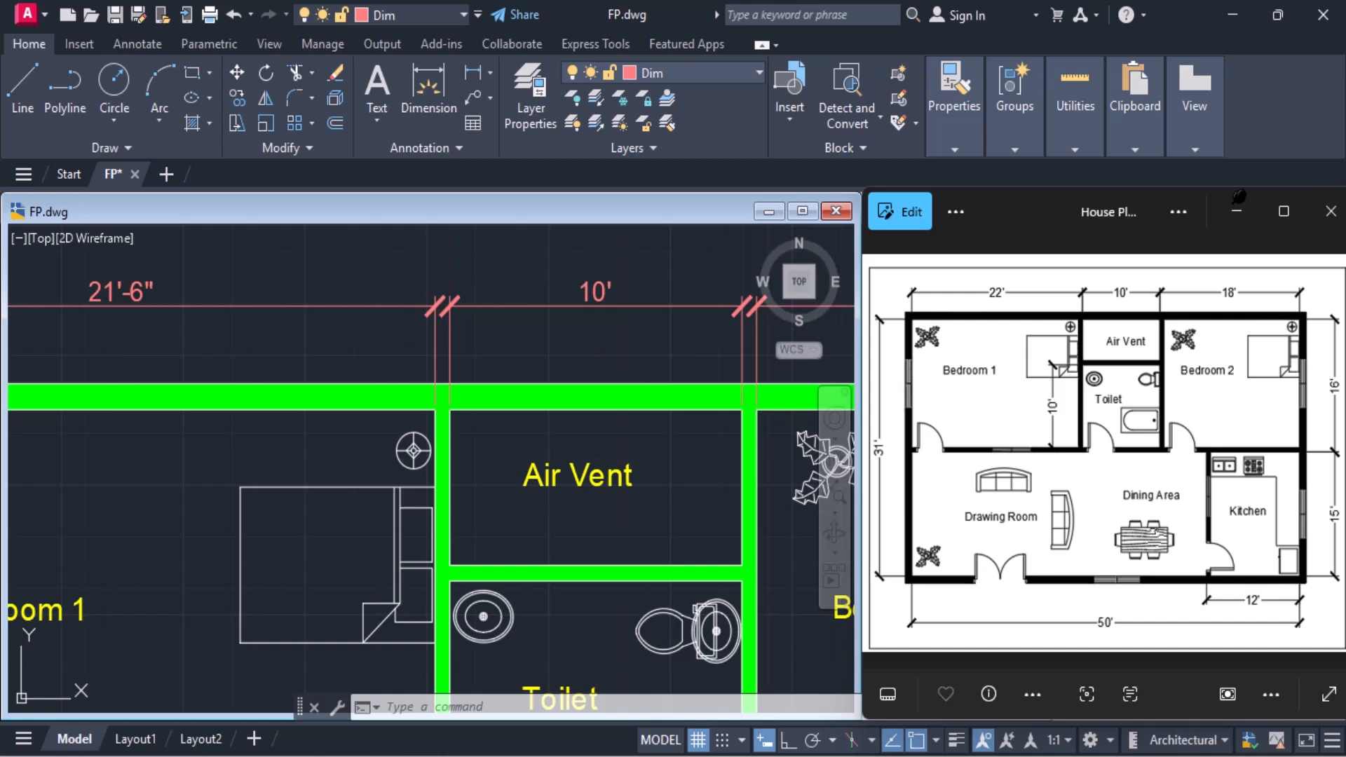
pyautogui.click(439, 348)
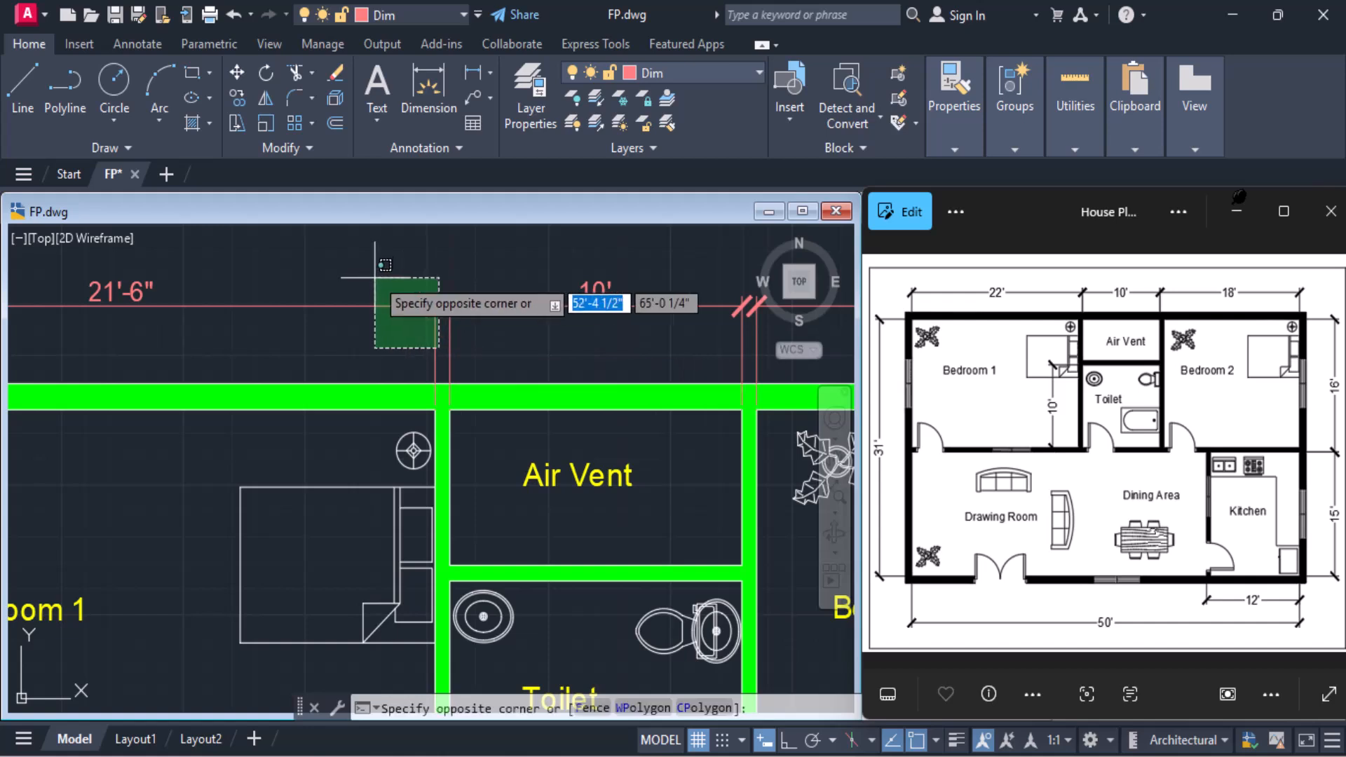
pyautogui.click(376, 275)
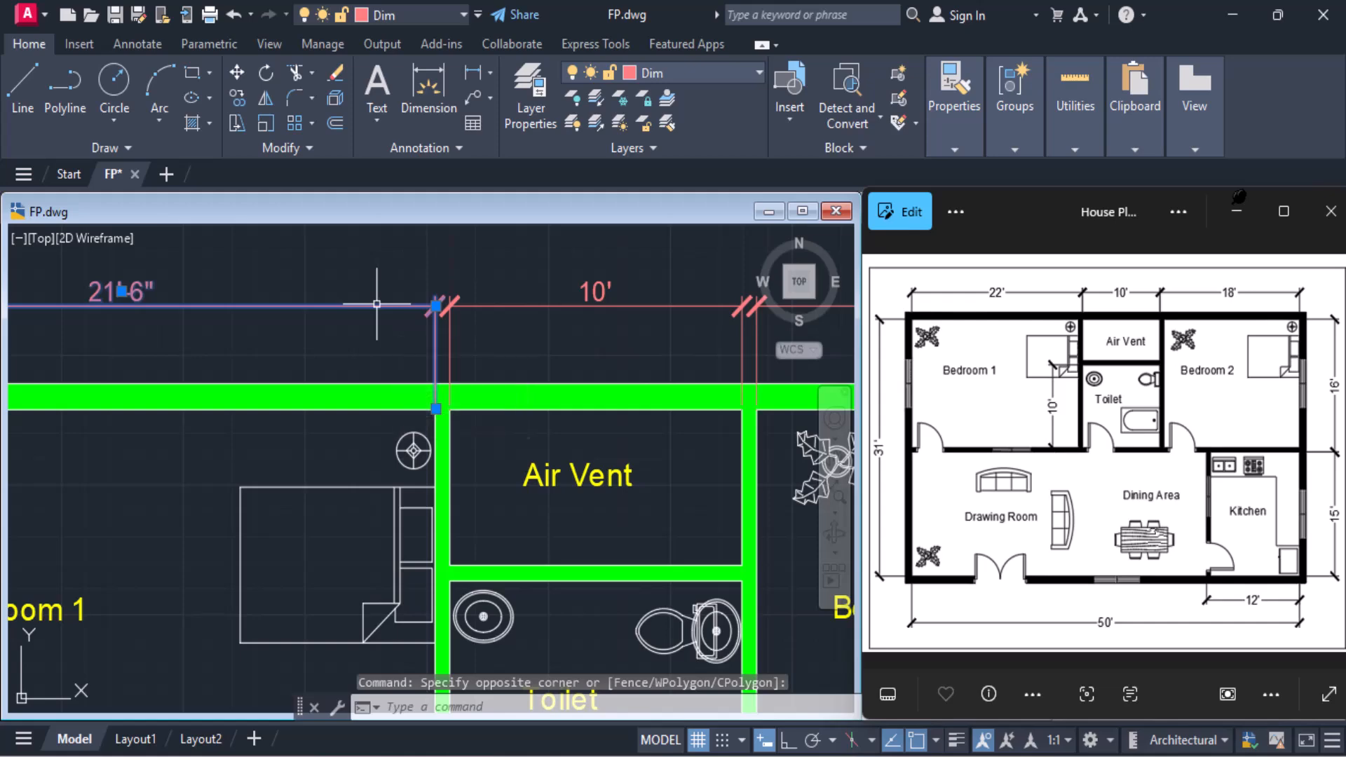
pyautogui.press('Delete')
# Add a linear dimension from Bedroom 1's outer-wall inner corner to the Air Vent side of the partition, above the upper wall
pyautogui.scroll(-5, 376, 303)
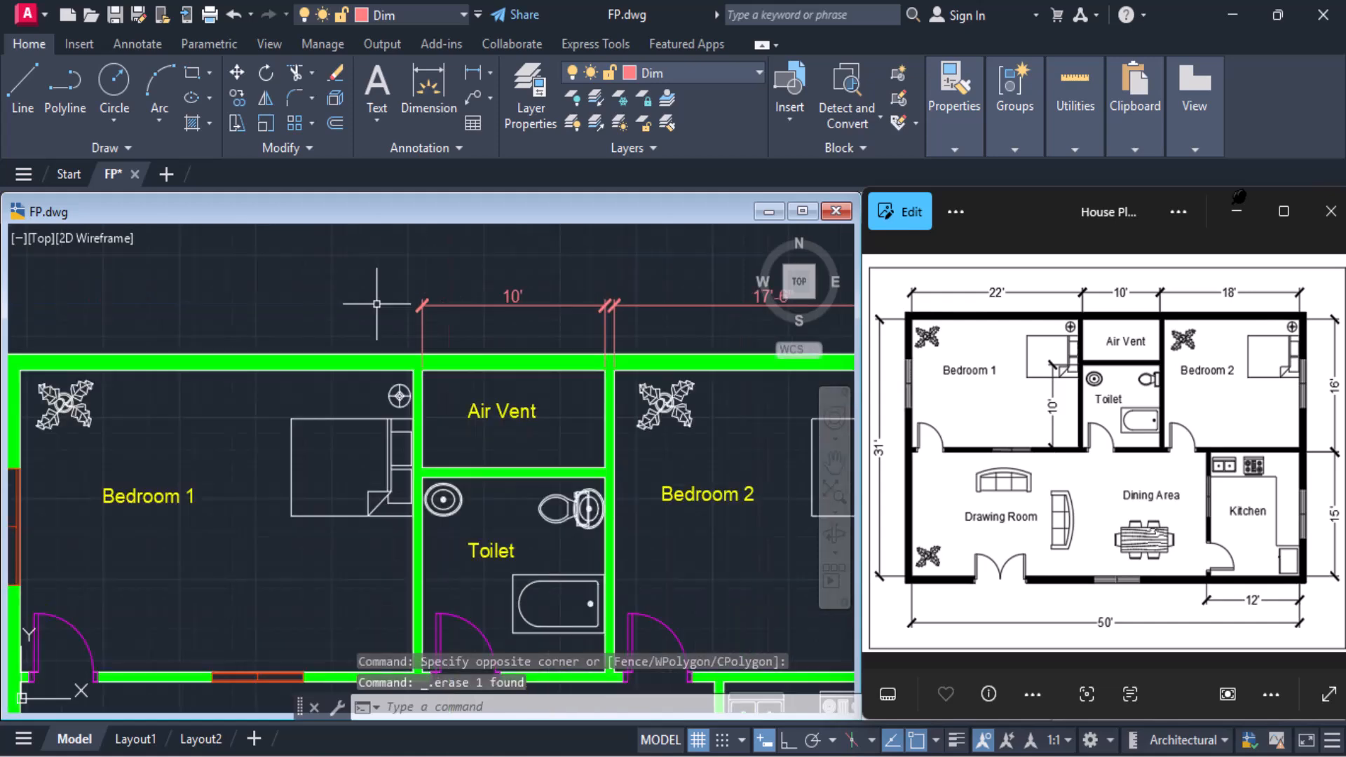
pyautogui.click(469, 80)
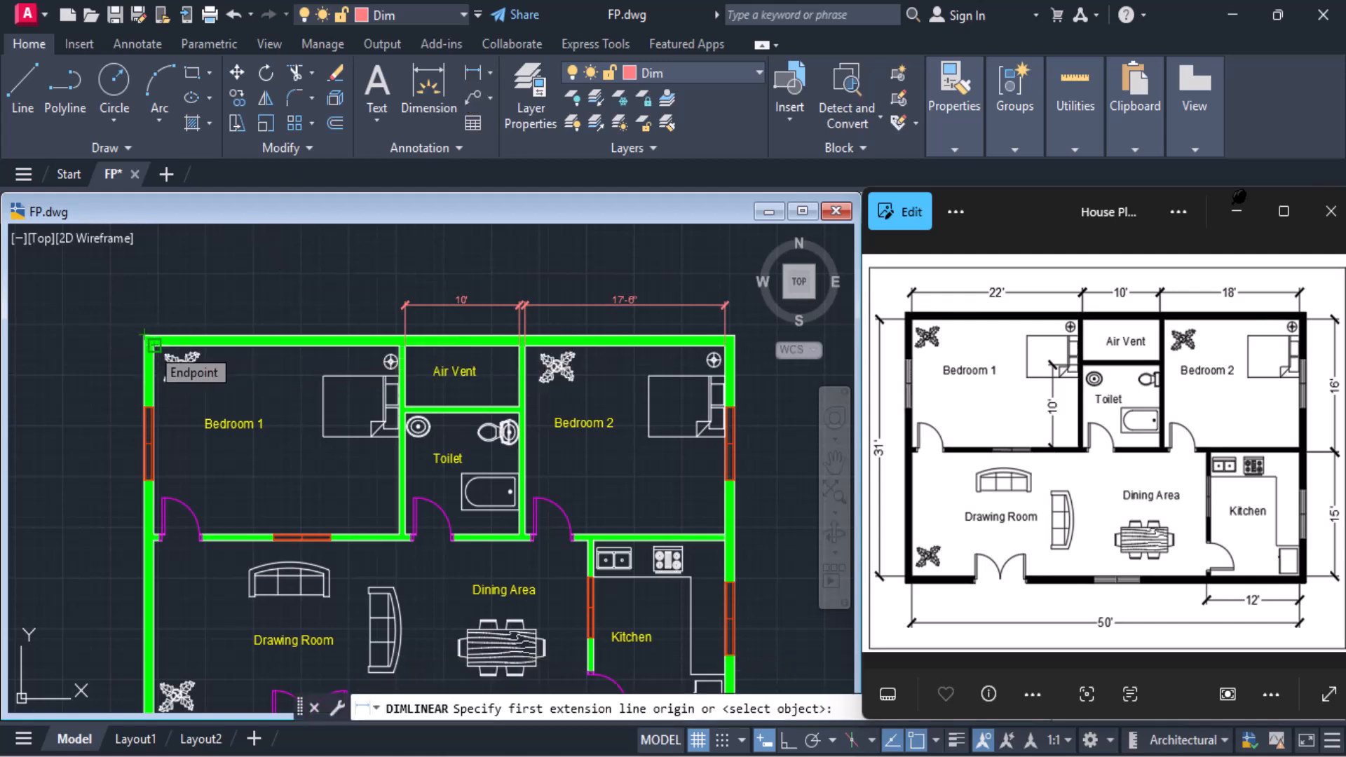
pyautogui.click(153, 343)
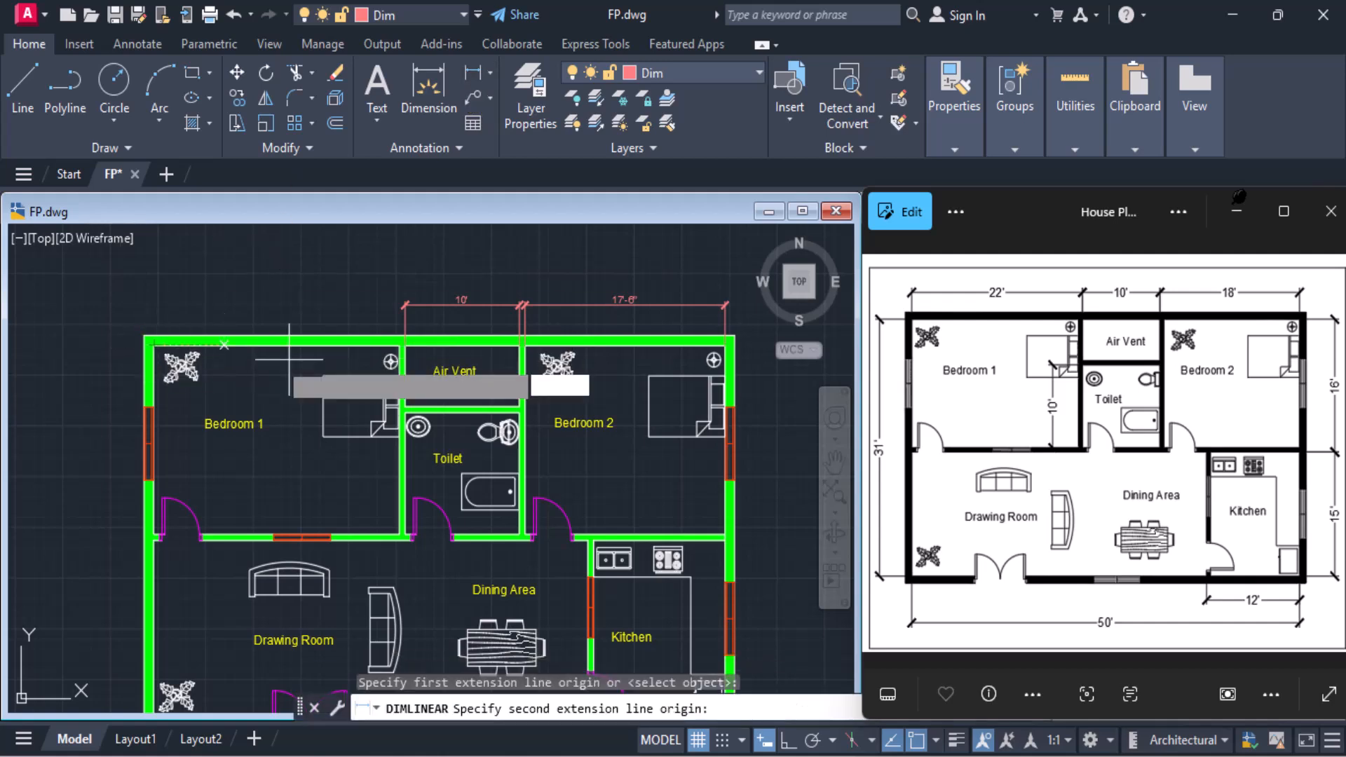
pyautogui.click(401, 343)
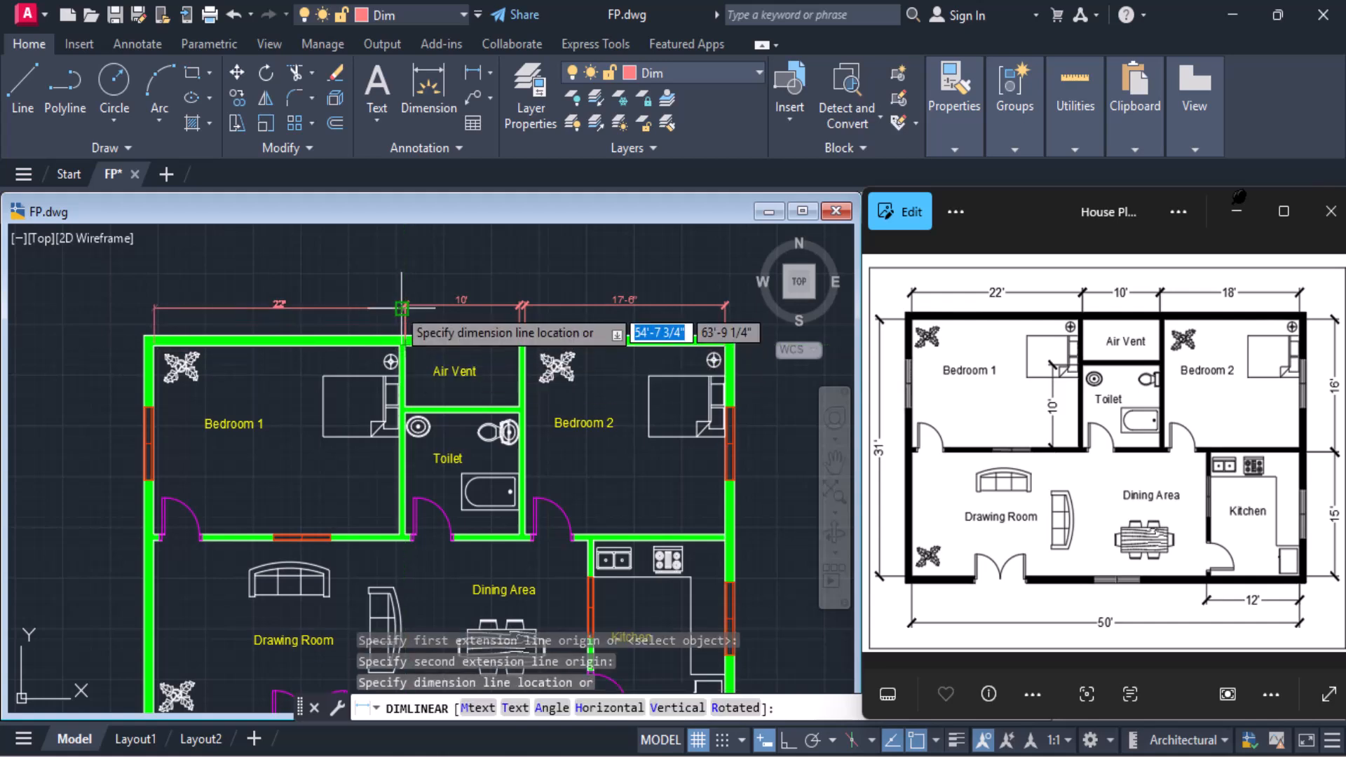
pyautogui.scroll(2, 401, 308)
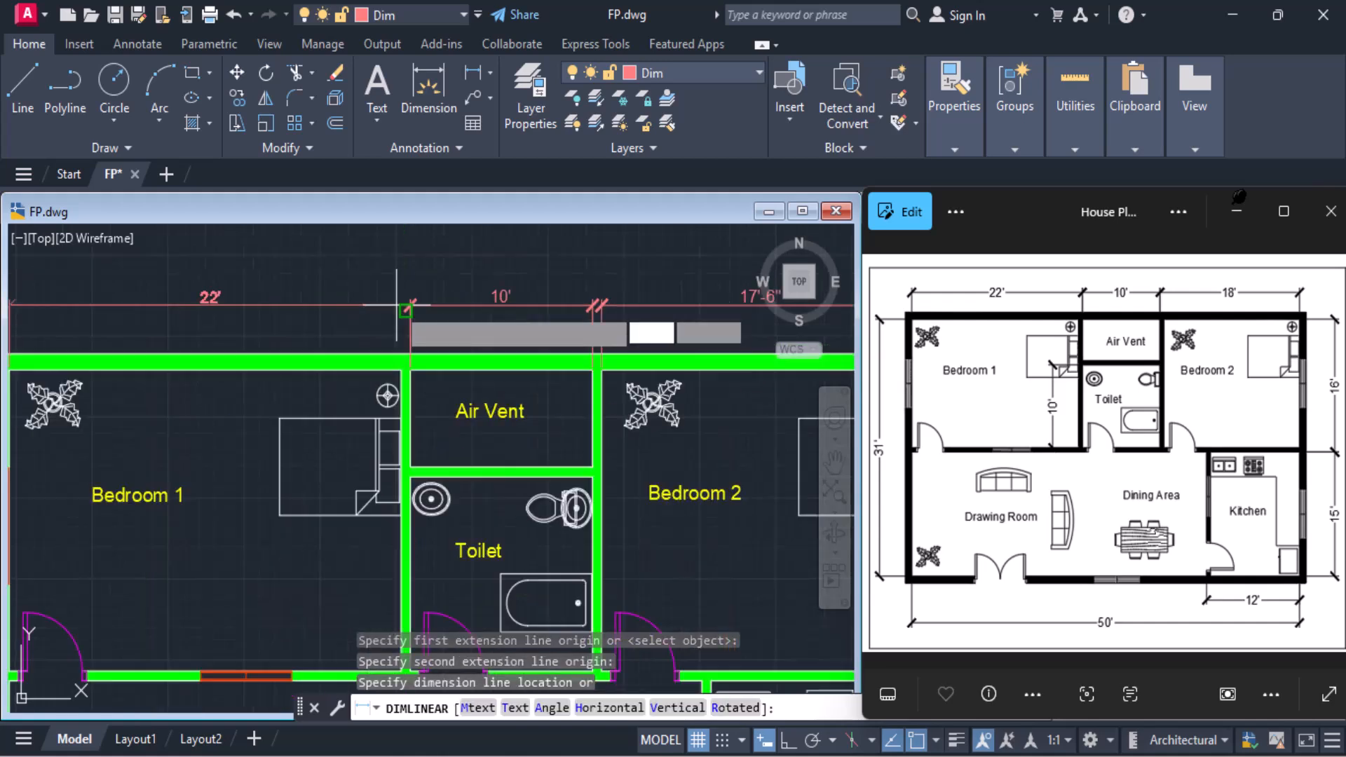
pyautogui.click(397, 306)
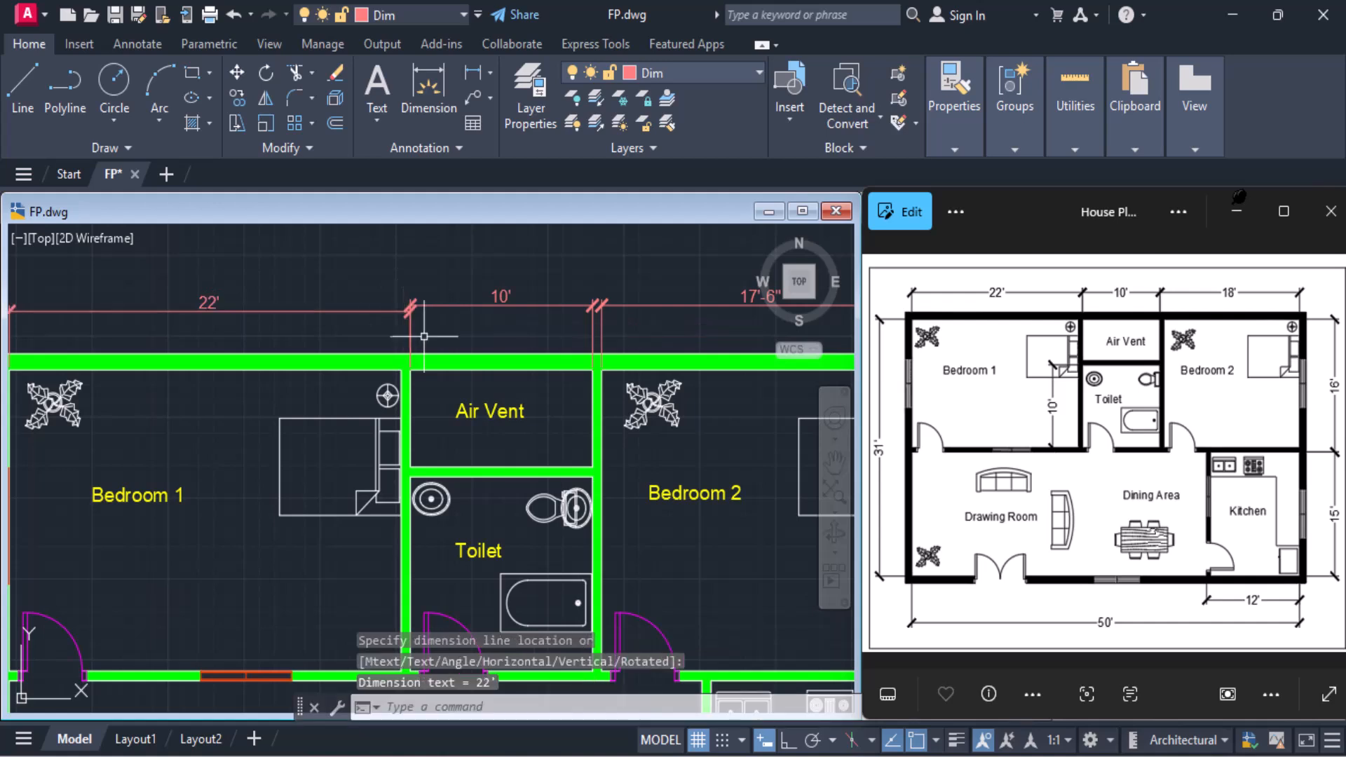
# Erase Bedroom 2's inner width dimension above the upper outer wall
pyautogui.scroll(-2, 425, 339)
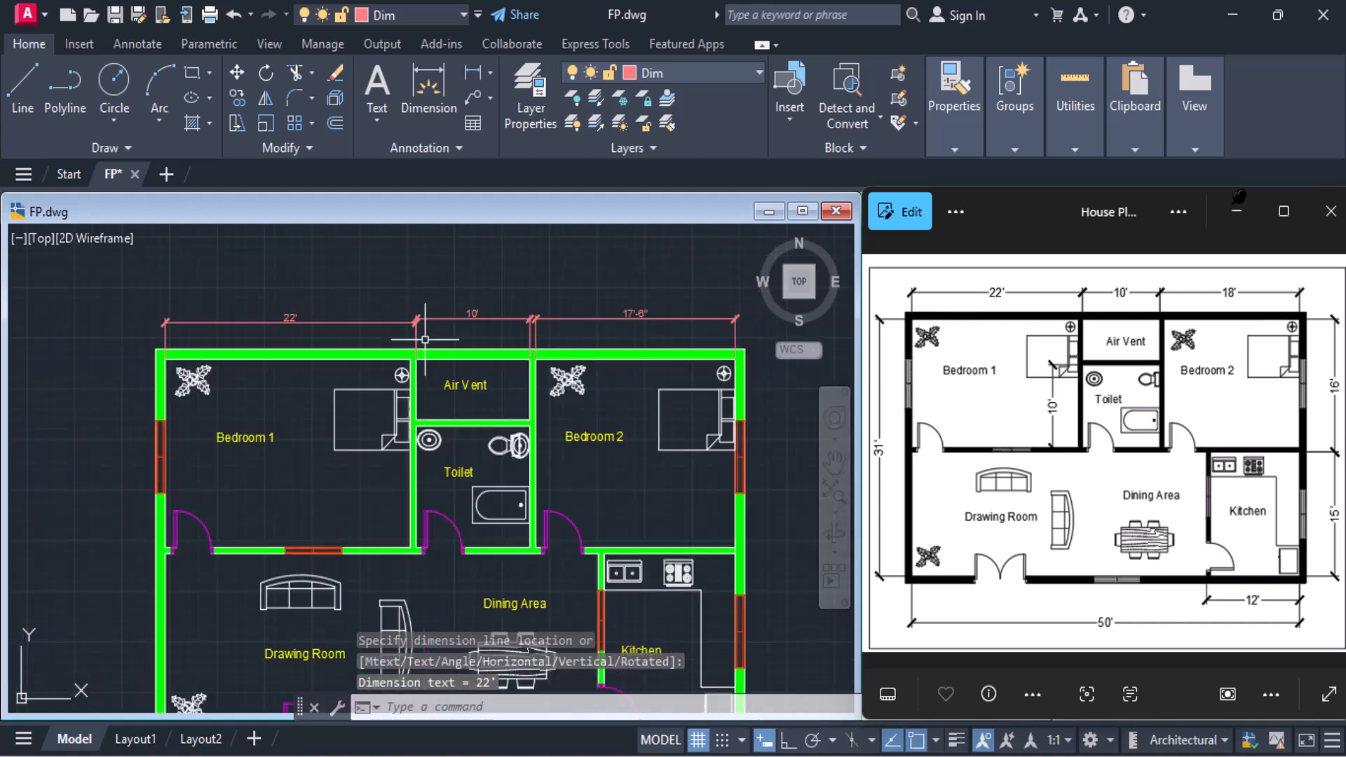
pyautogui.click(649, 314)
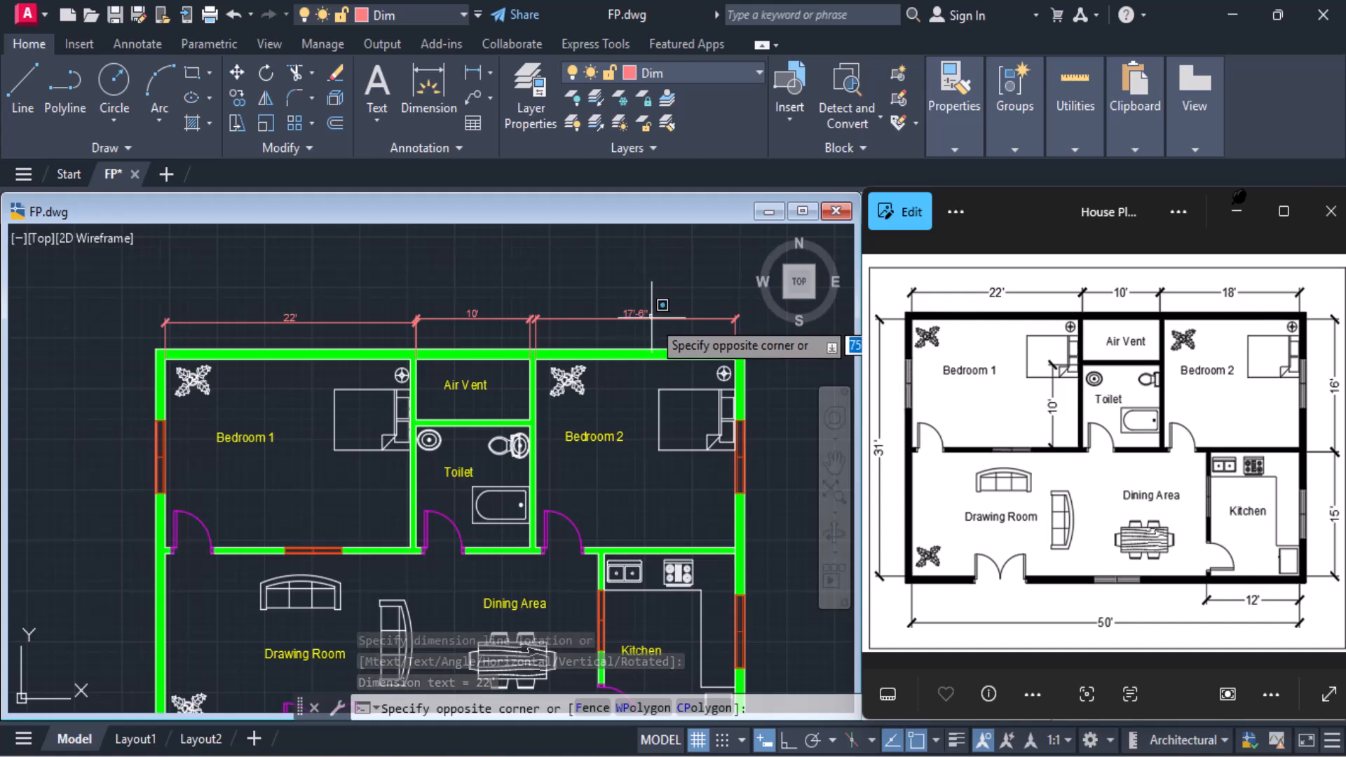
pyautogui.click(652, 317)
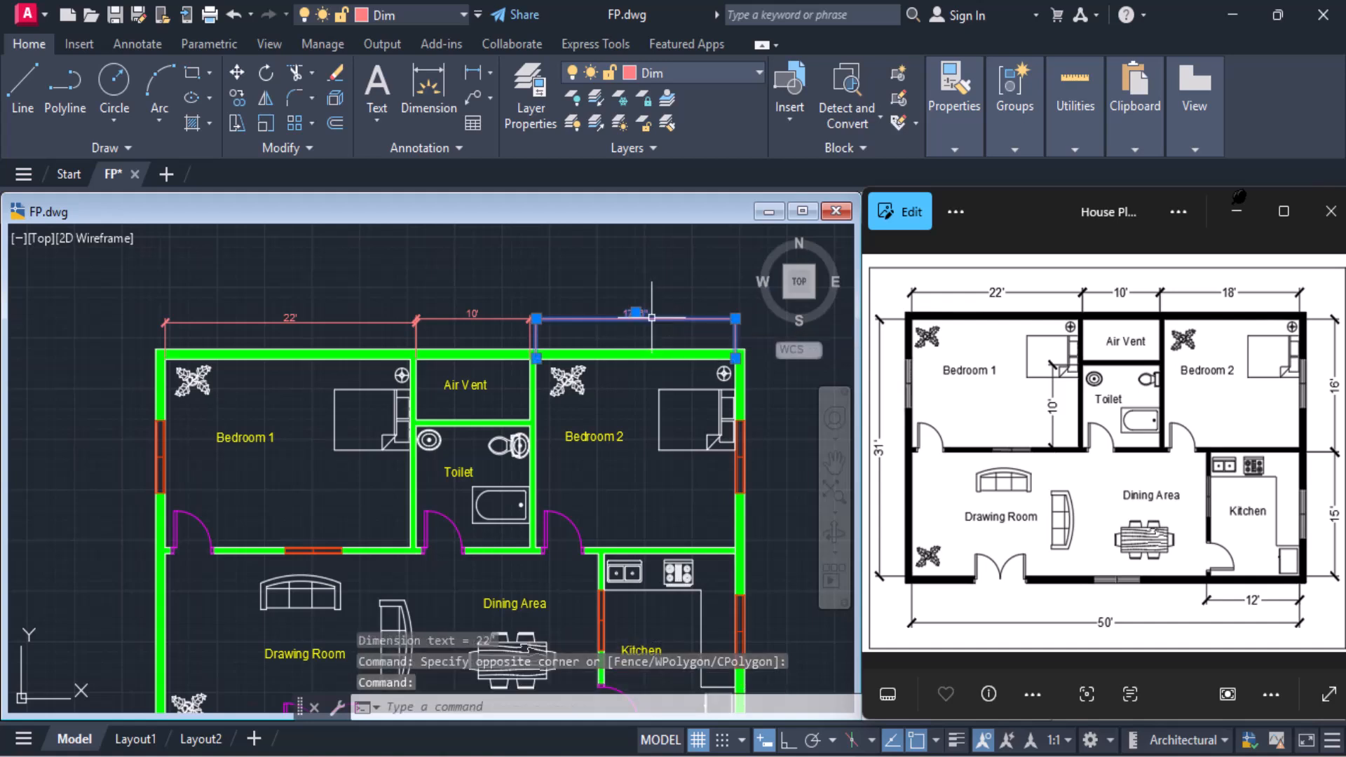
pyautogui.press('Delete')
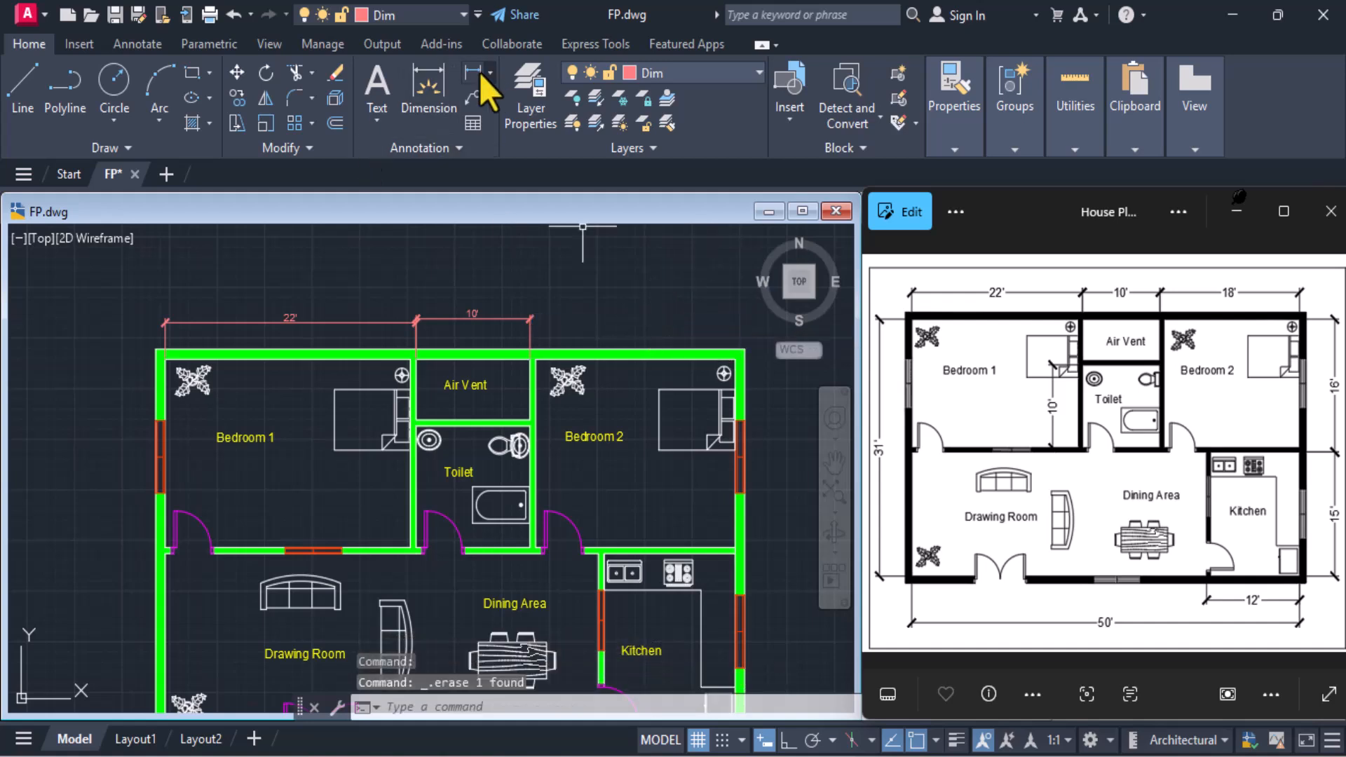
pyautogui.click(465, 71)
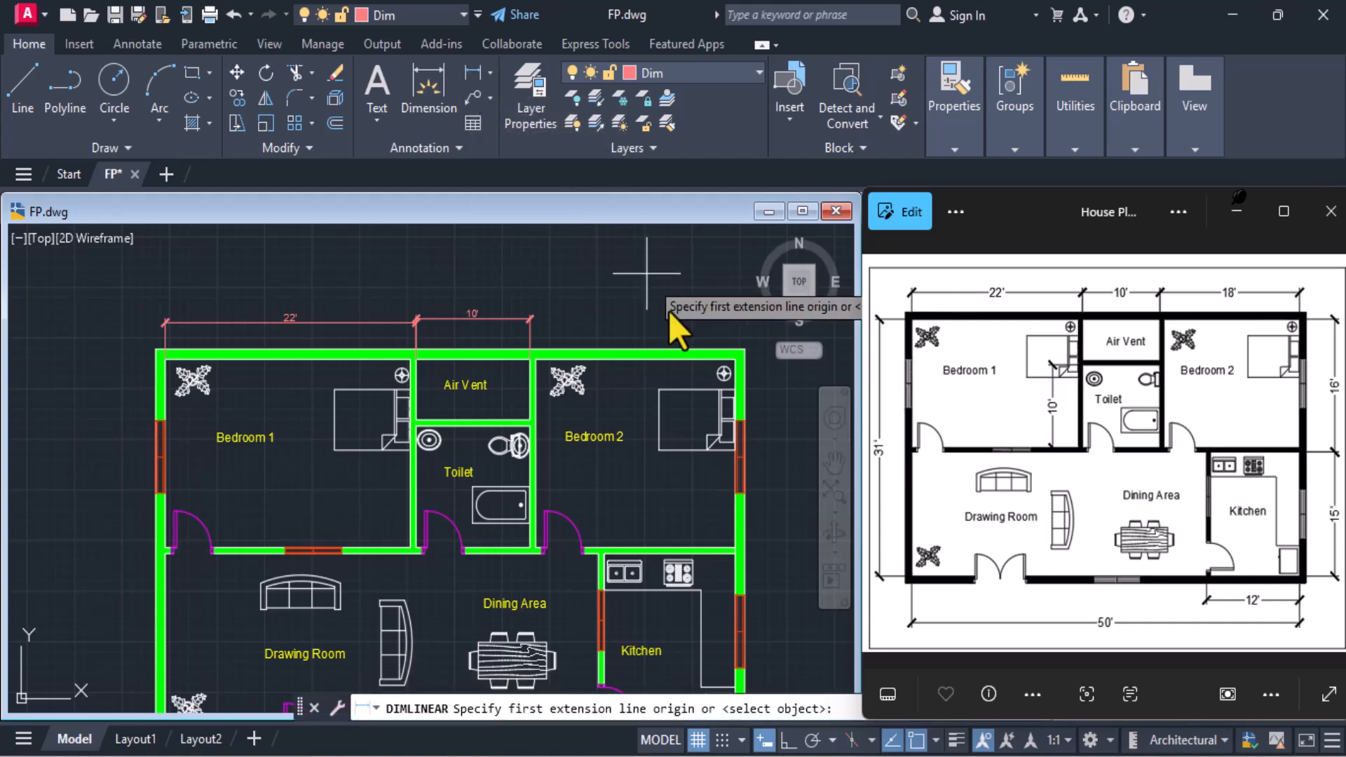
pyautogui.click(725, 370)
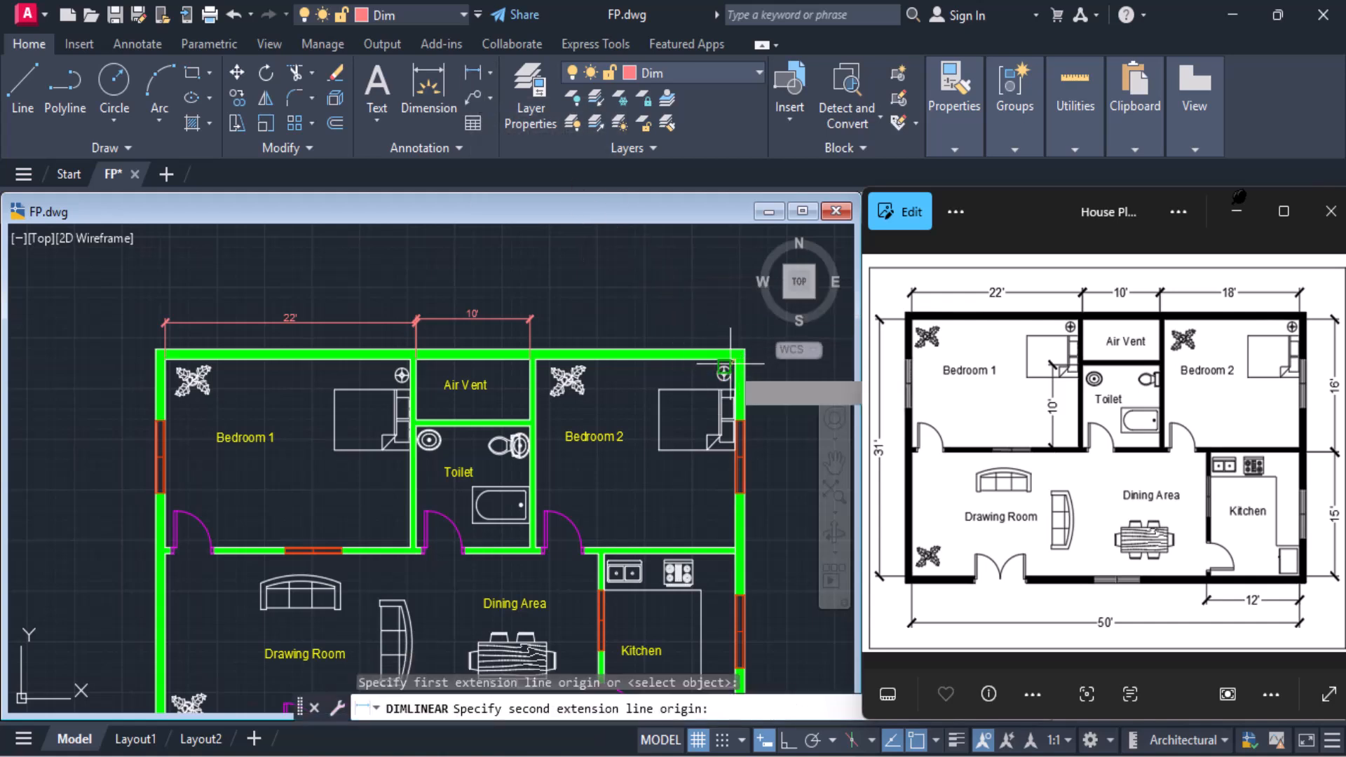
pyautogui.click(529, 357)
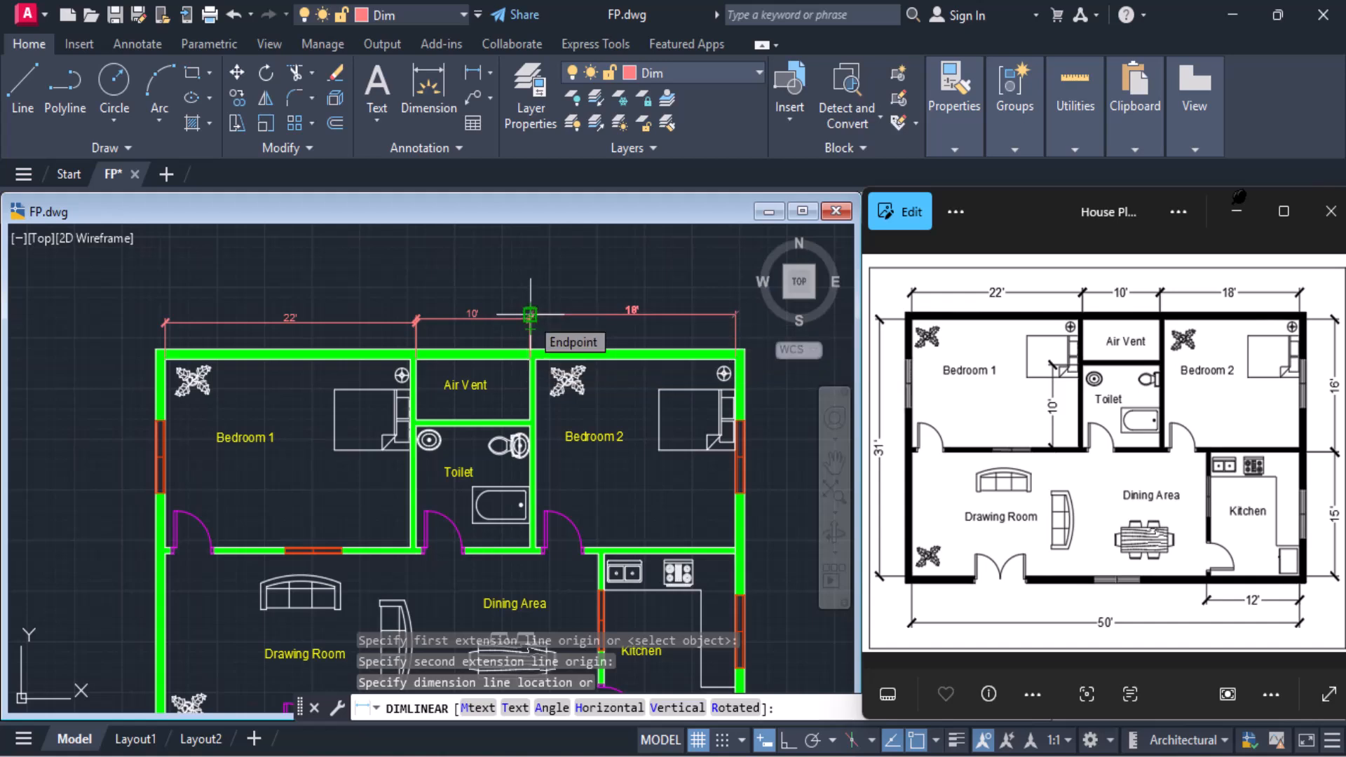
pyautogui.press('Escape')
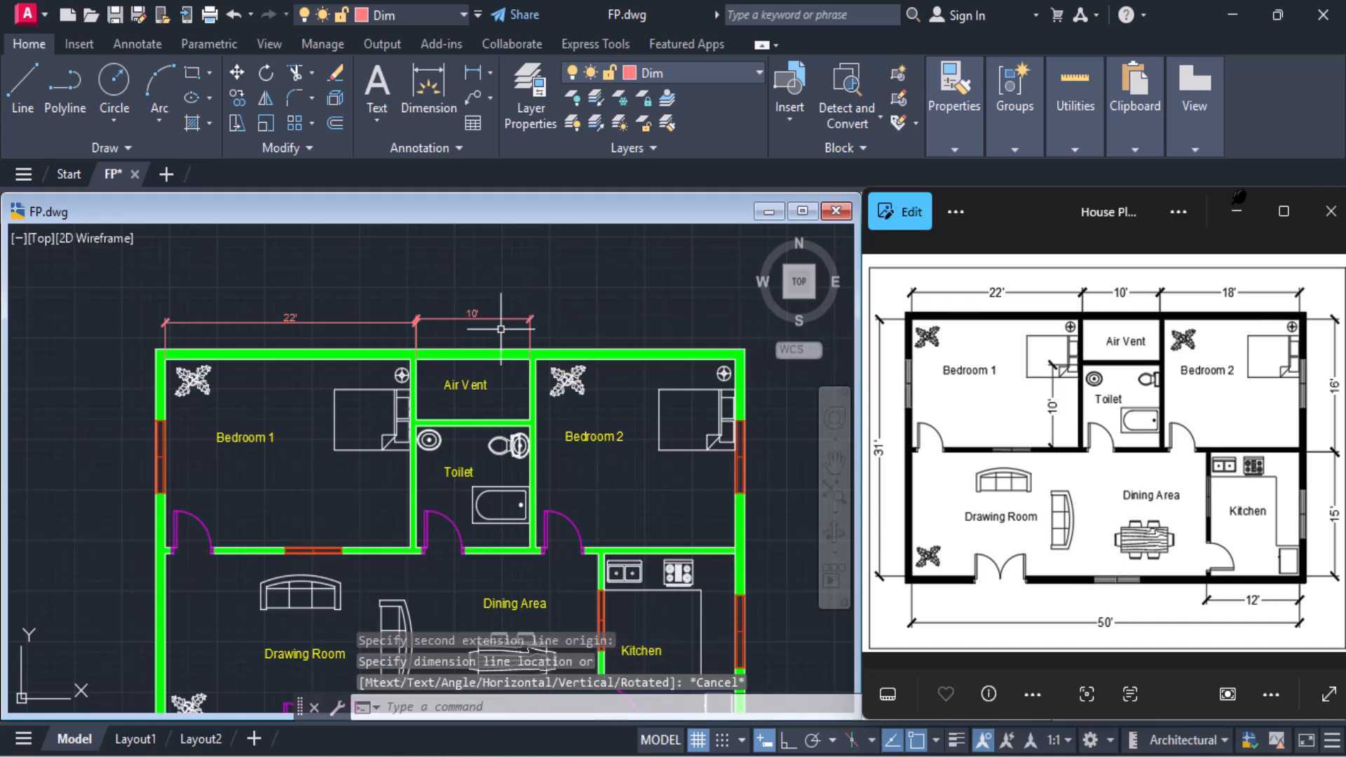
# Replace Bedroom 1's 22' dimension with a linear dimension between its inner wall corners, in line with the Air Vent dimension
pyautogui.click(334, 320)
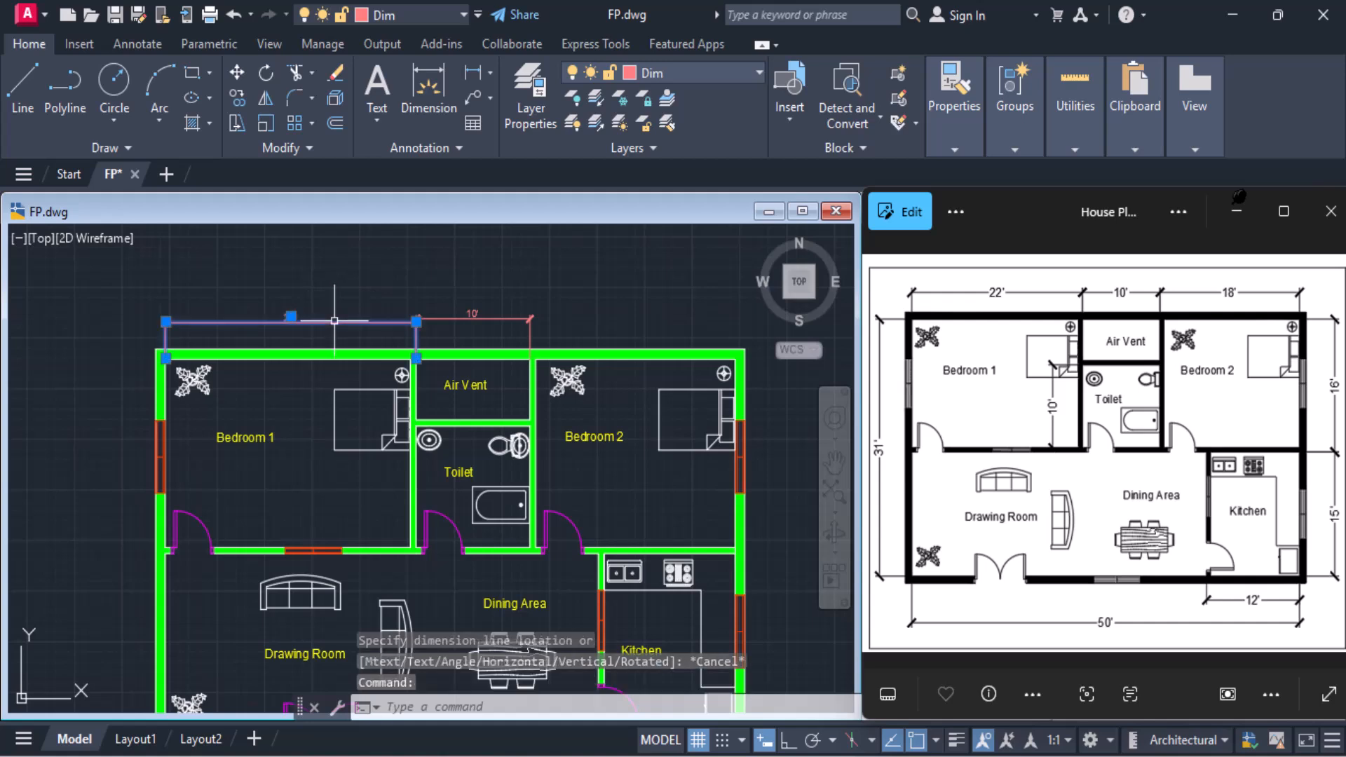
pyautogui.press('Delete')
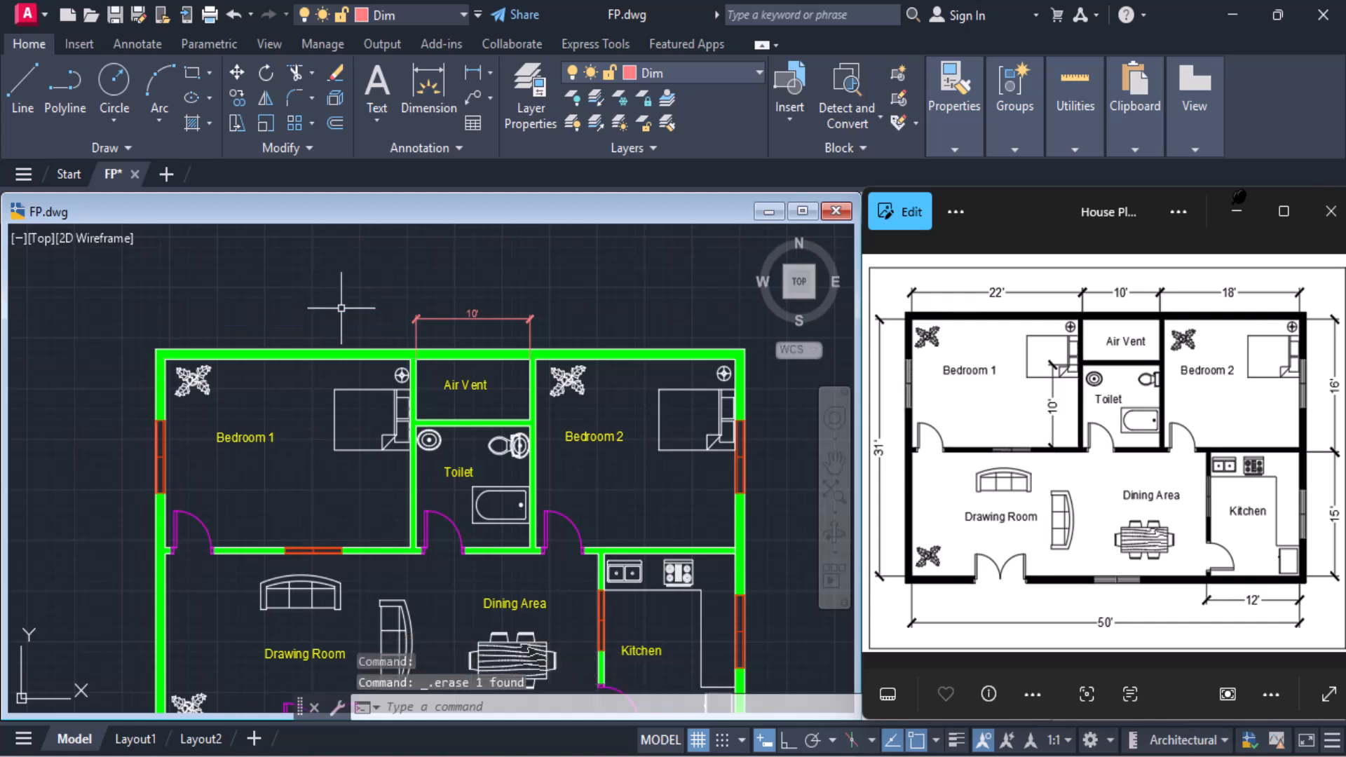
pyautogui.scroll(2, 334, 320)
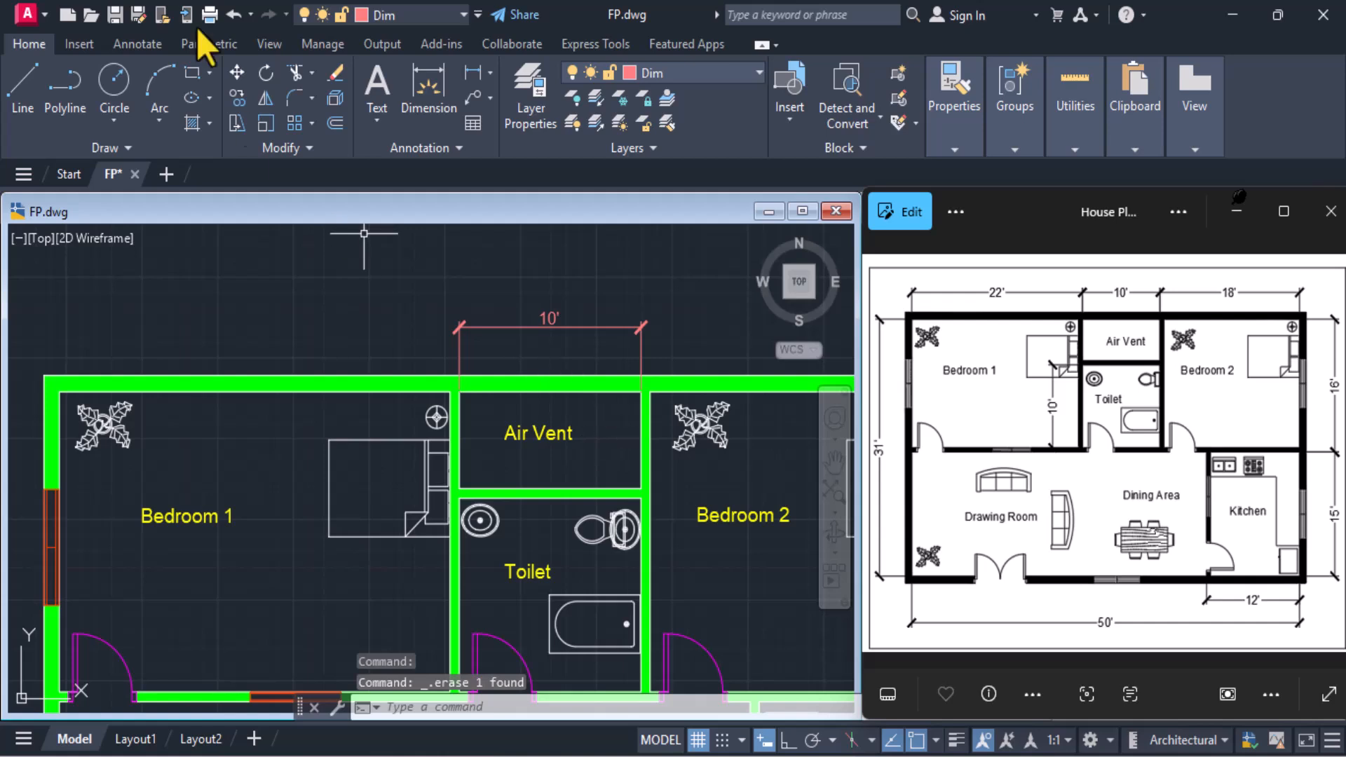
pyautogui.click(474, 72)
pyautogui.click(61, 391)
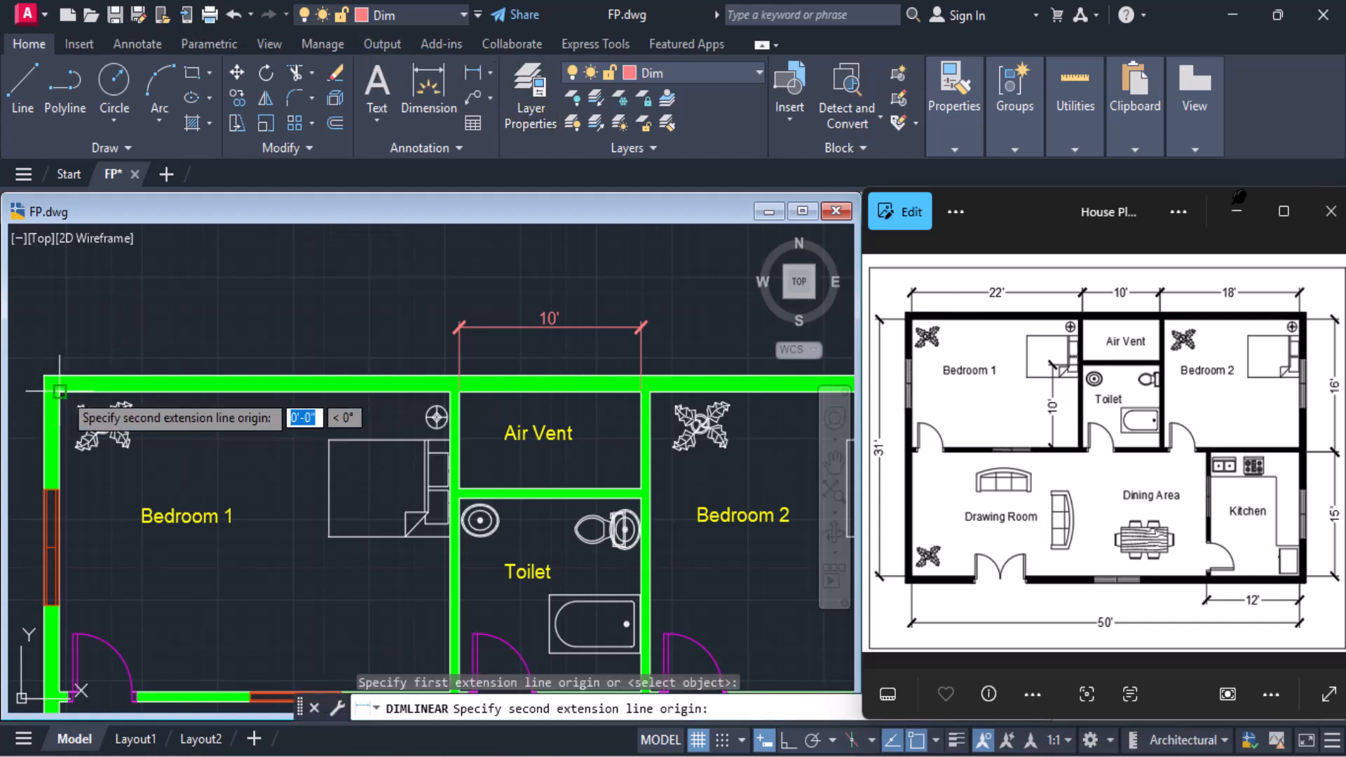
pyautogui.click(450, 390)
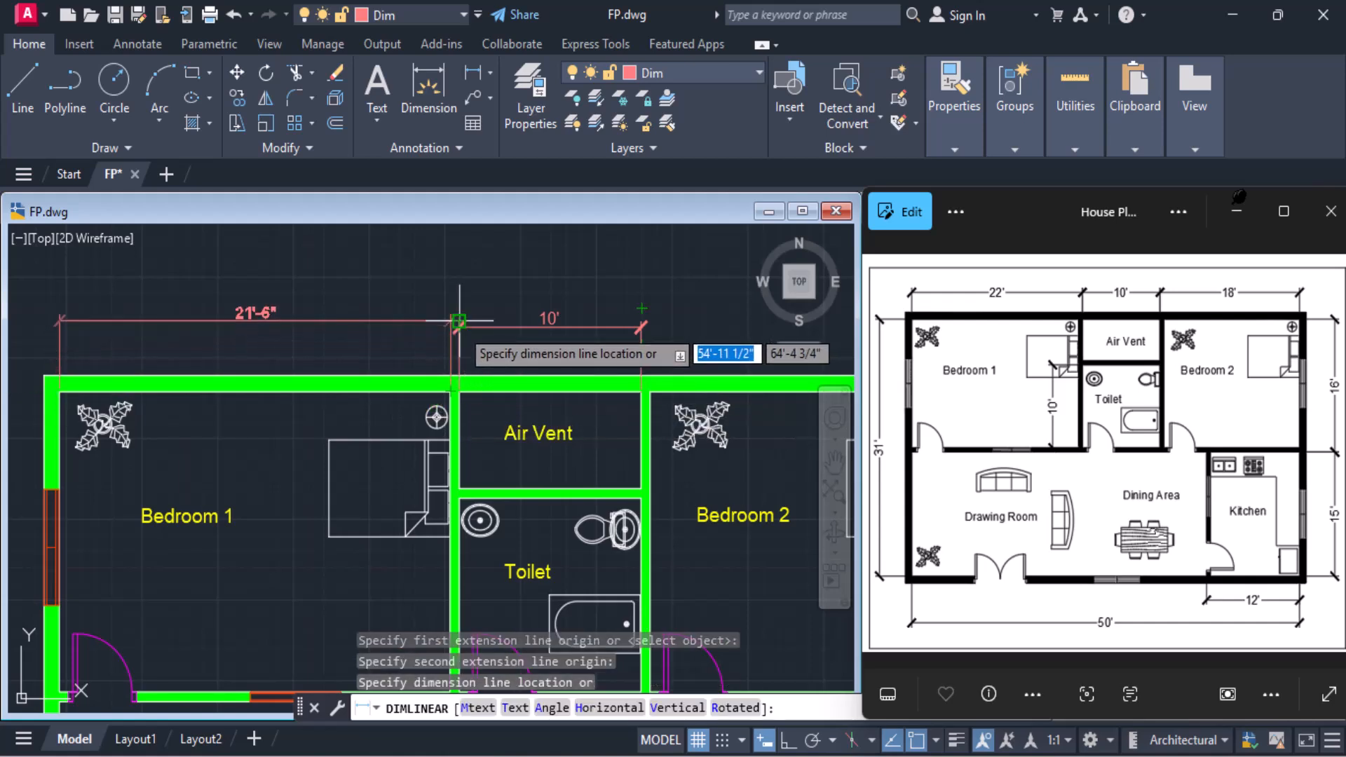
pyautogui.click(459, 326)
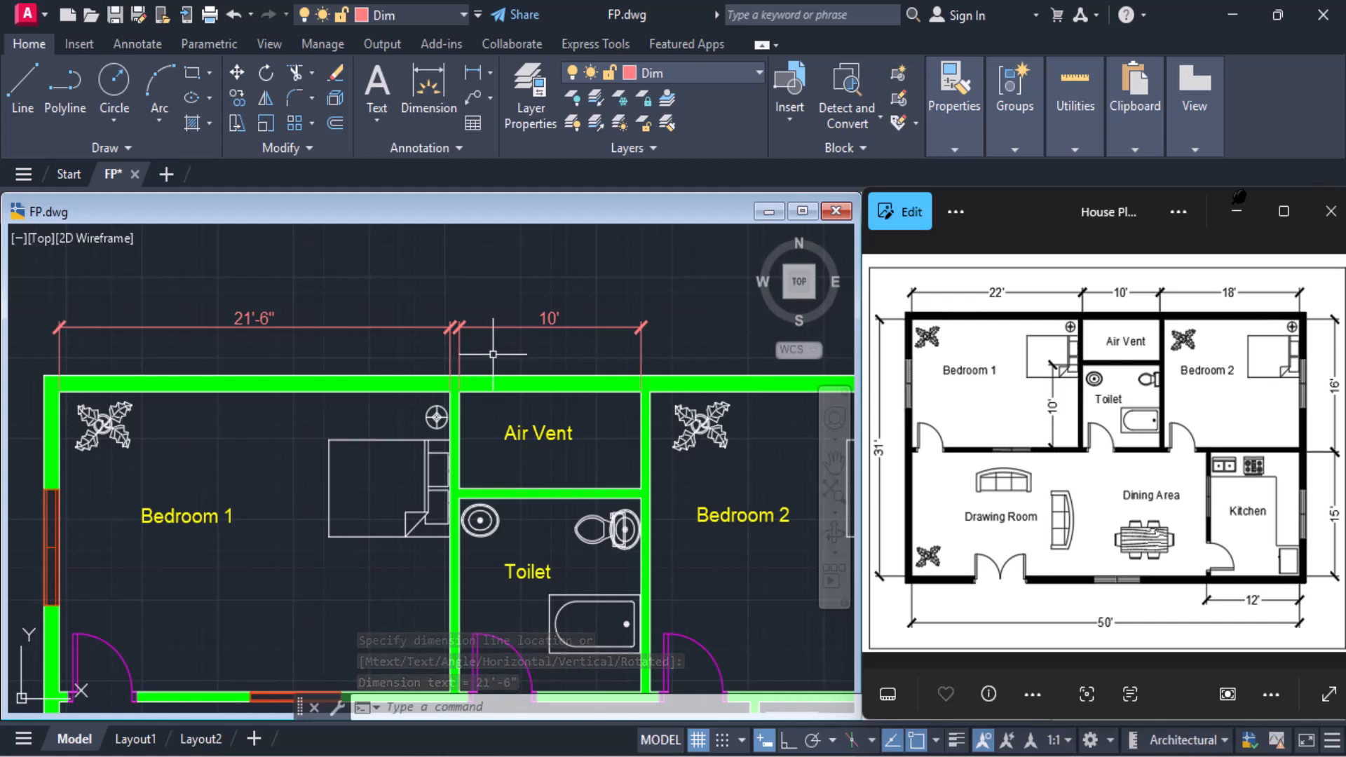
# Add a linear dimension between Bedroom 2's inner wall corners above the upper outer wall, in line with the Air Vent dimension
pyautogui.scroll(-3, 547, 354)
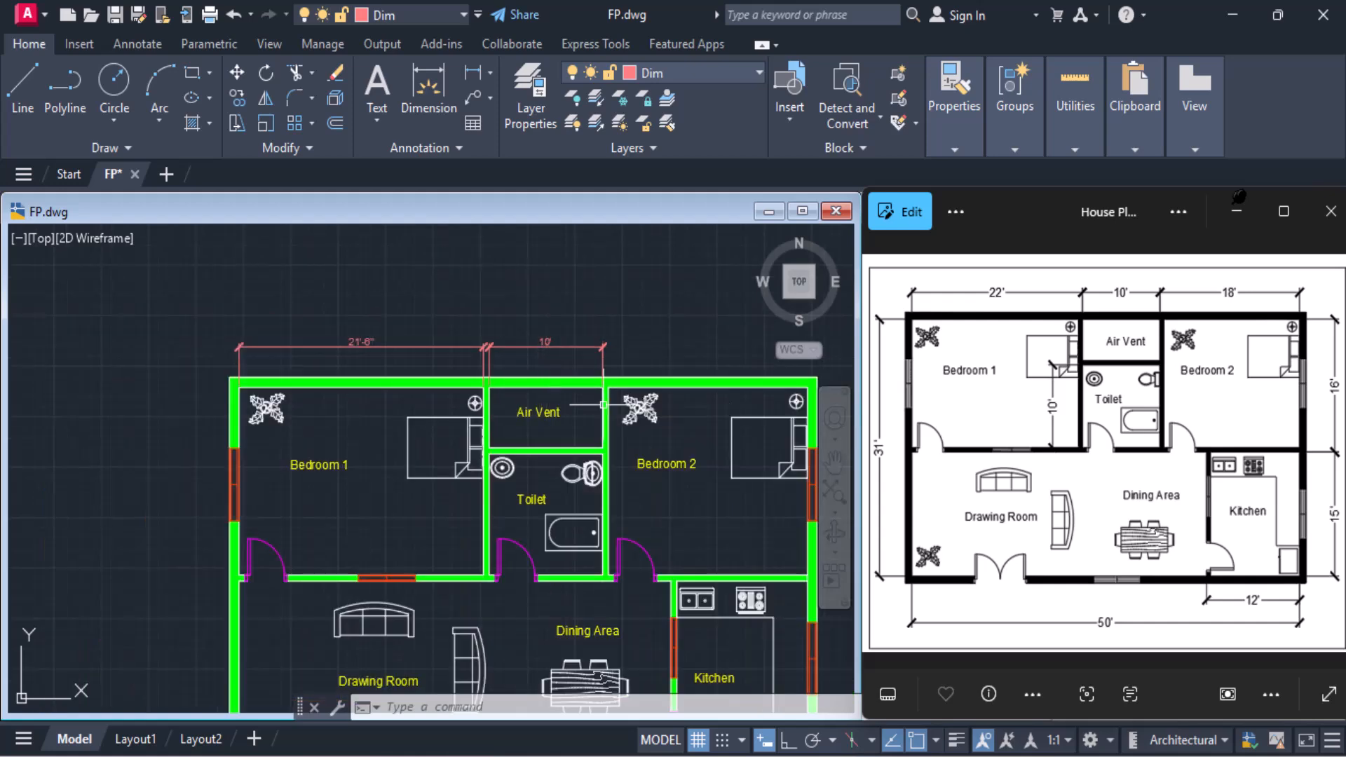
pyautogui.moveTo(665, 401); pyautogui.dragTo(495, 403, button='middle')
pyautogui.scroll(2, 480, 391)
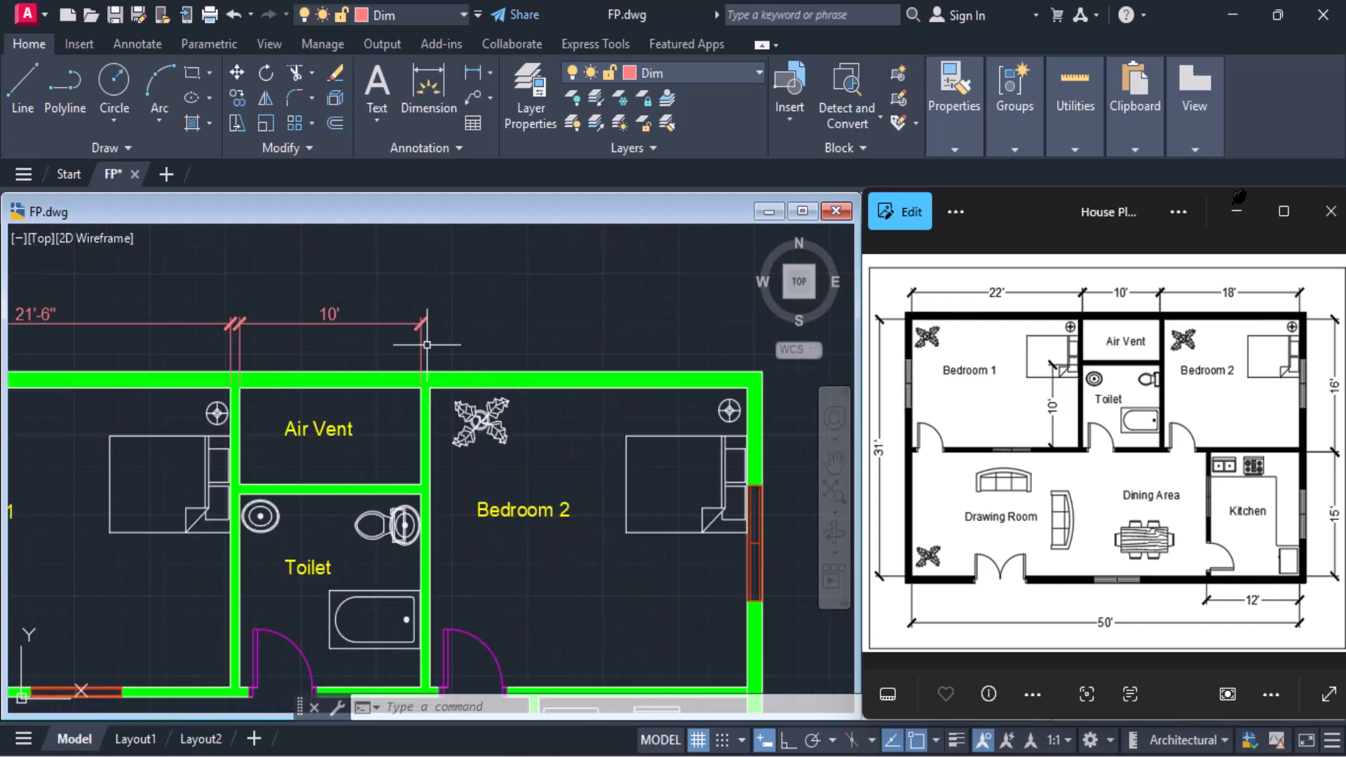
pyautogui.click(469, 74)
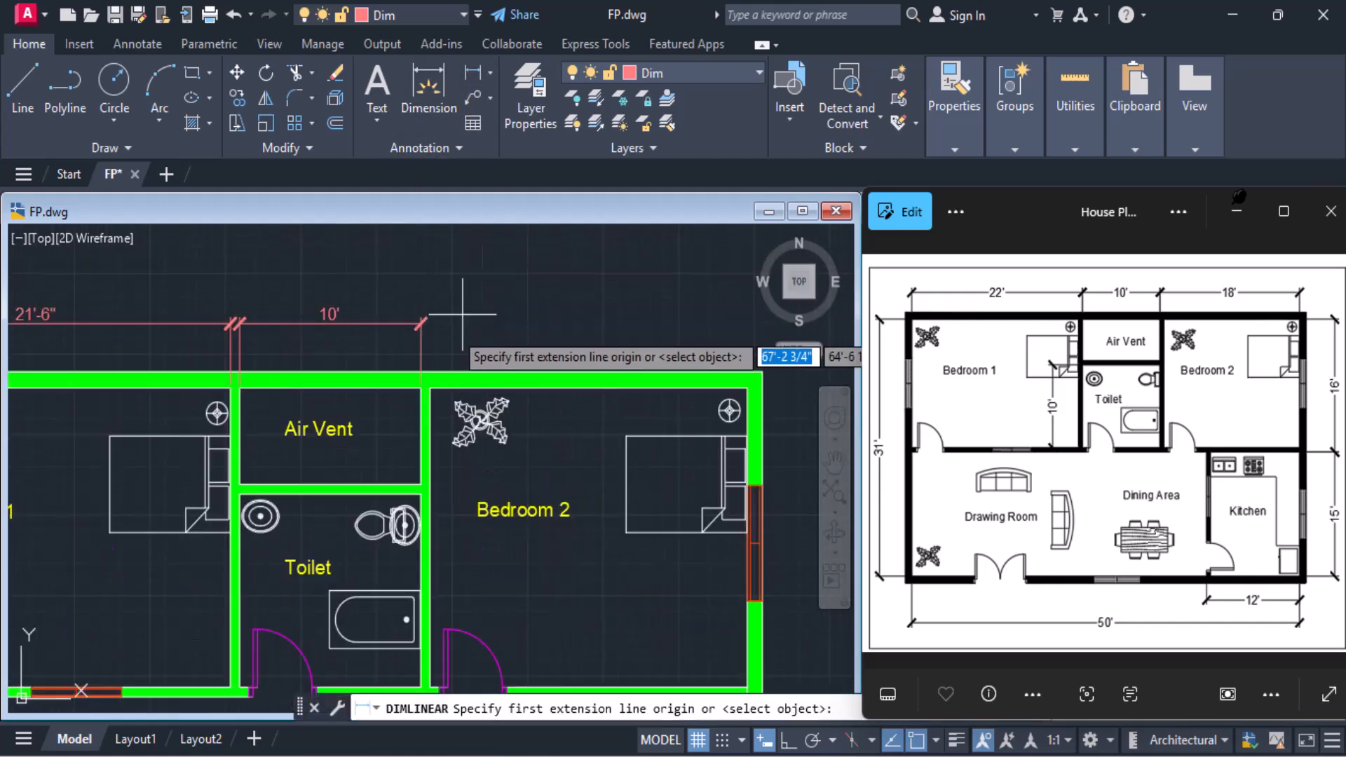
pyautogui.click(428, 387)
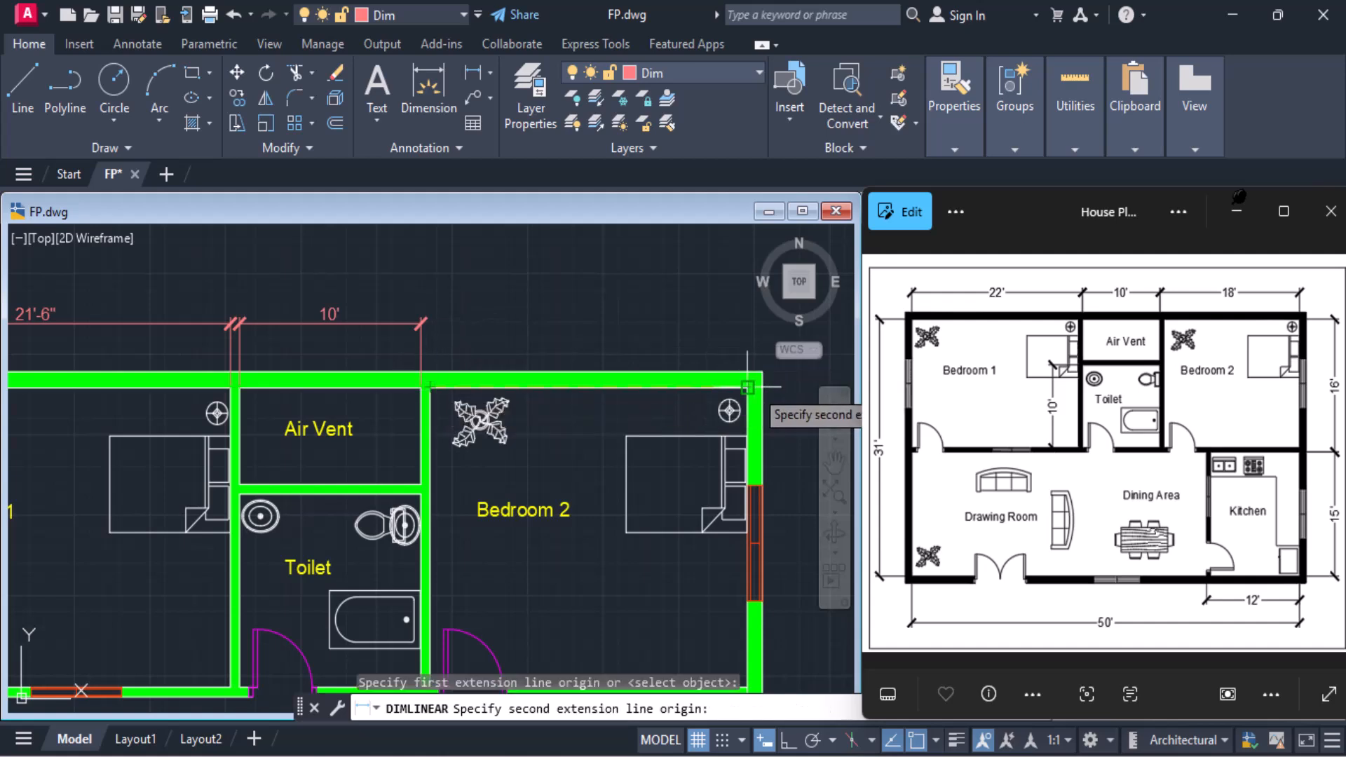
pyautogui.click(748, 388)
pyautogui.click(417, 323)
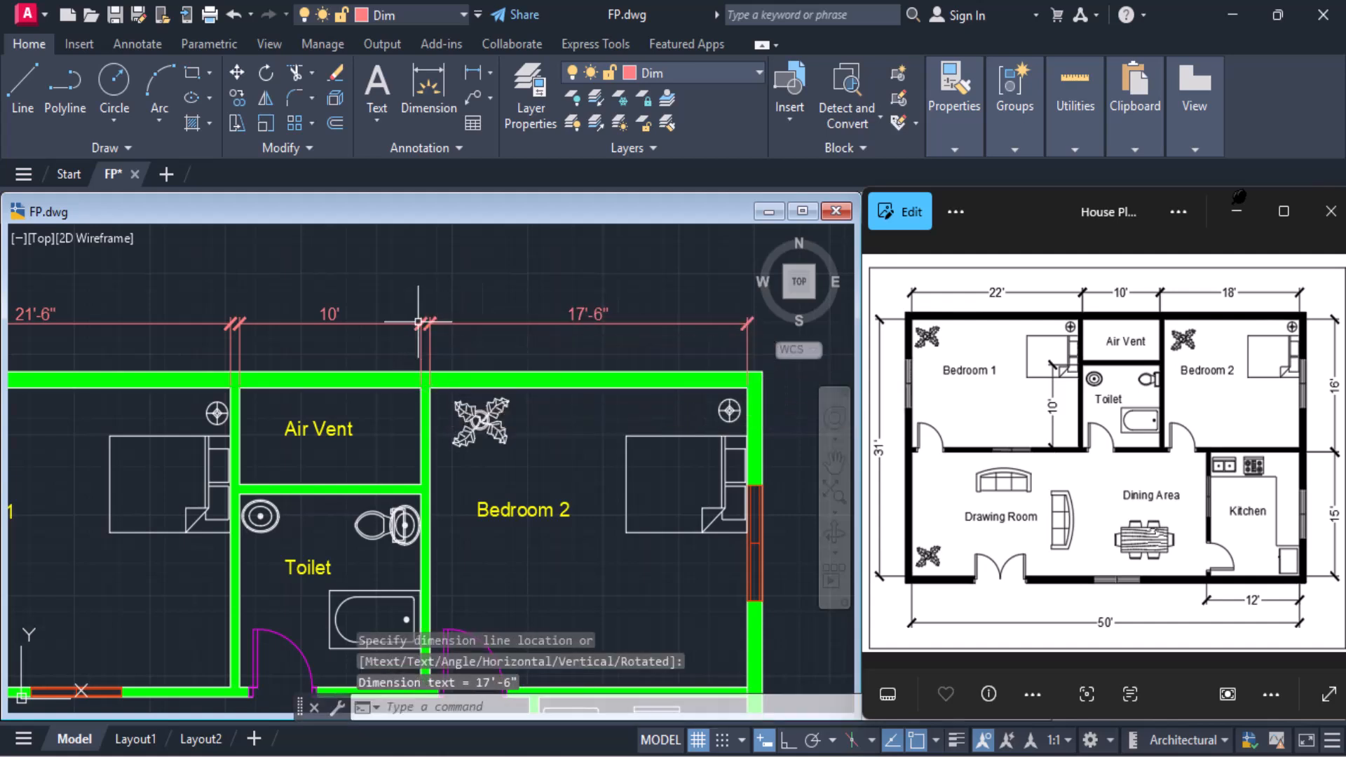
# Add a vertical linear dimension of Bedroom 2's inner depth outside its windowed outer wall, from the upper inner corner to the partition
pyautogui.scroll(-2, 720, 375)
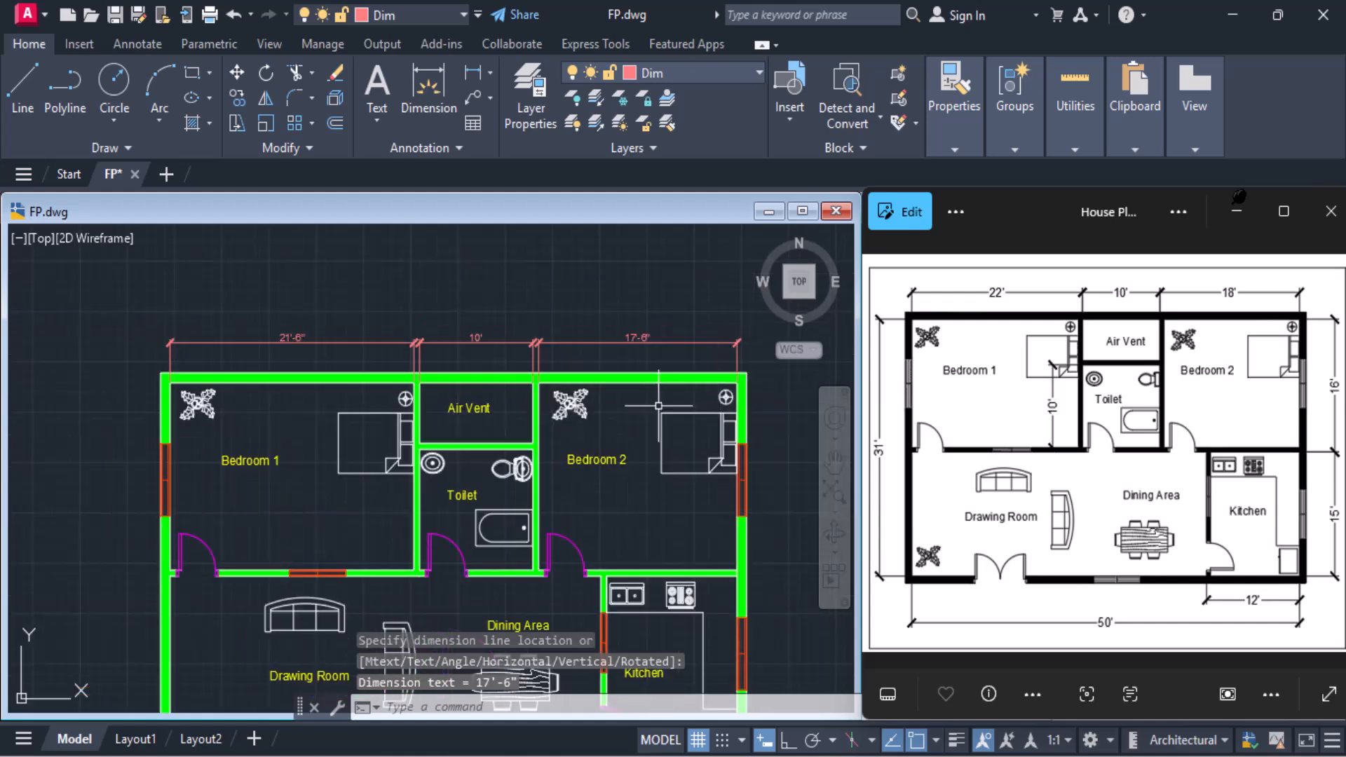
pyautogui.moveTo(654, 407)
pyautogui.mouseDown(button='middle')
pyautogui.moveTo(579, 360)
pyautogui.moveTo(526, 351)
pyautogui.mouseUp(button='middle')
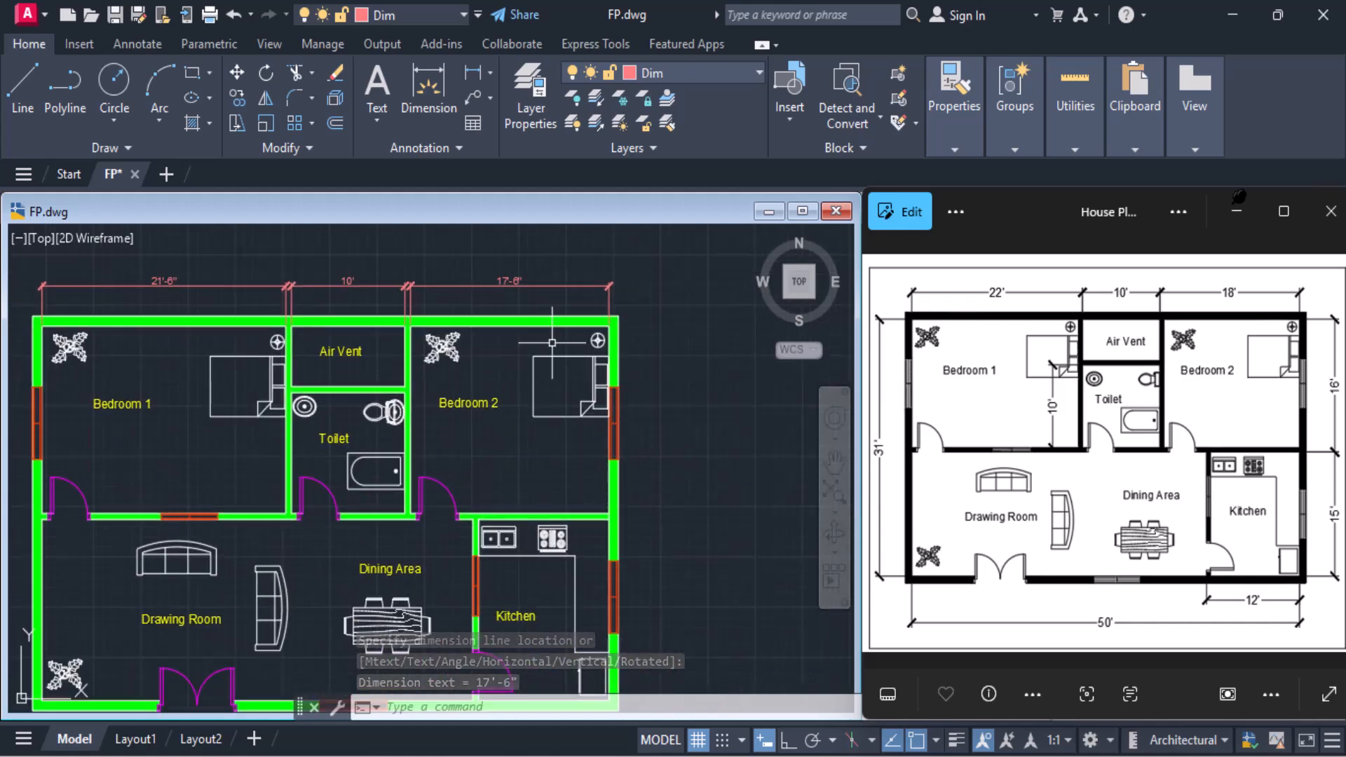
pyautogui.click(472, 73)
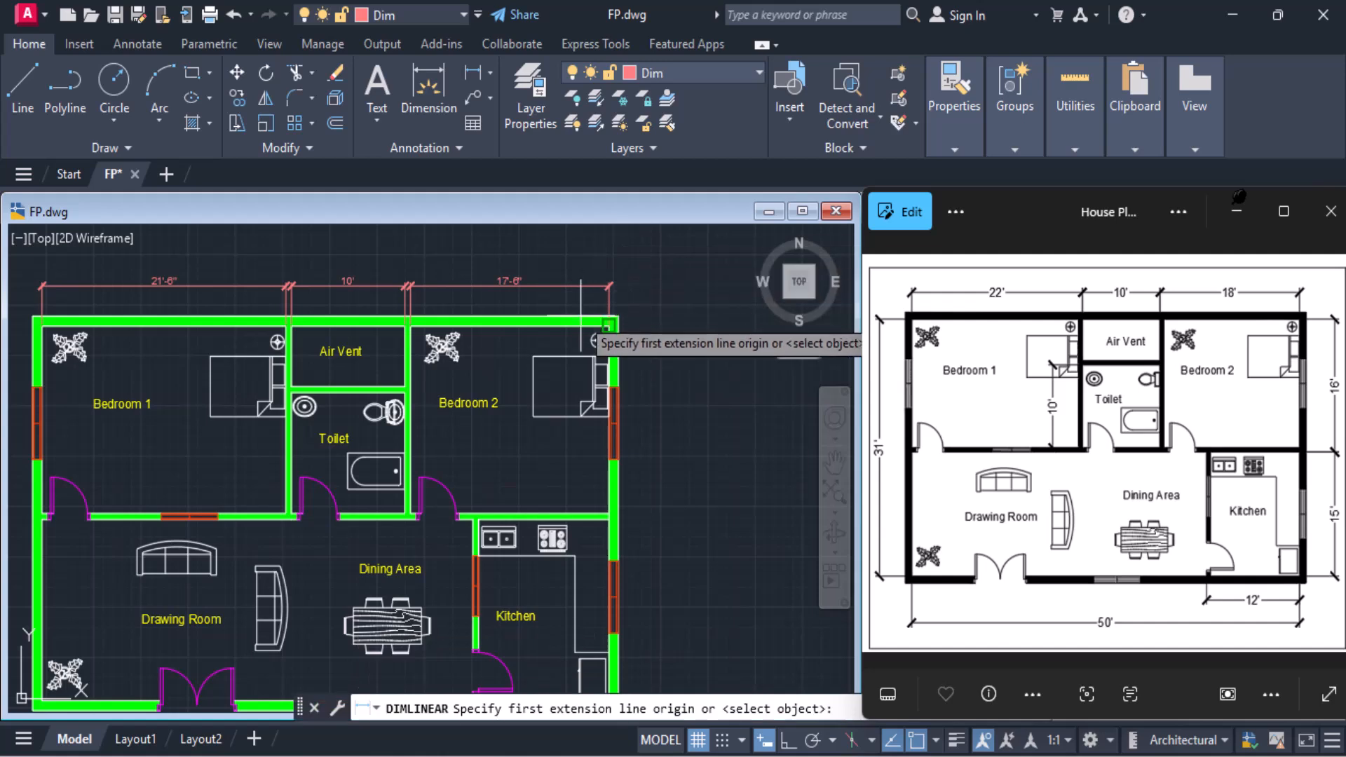
pyautogui.click(617, 386)
pyautogui.click(612, 514)
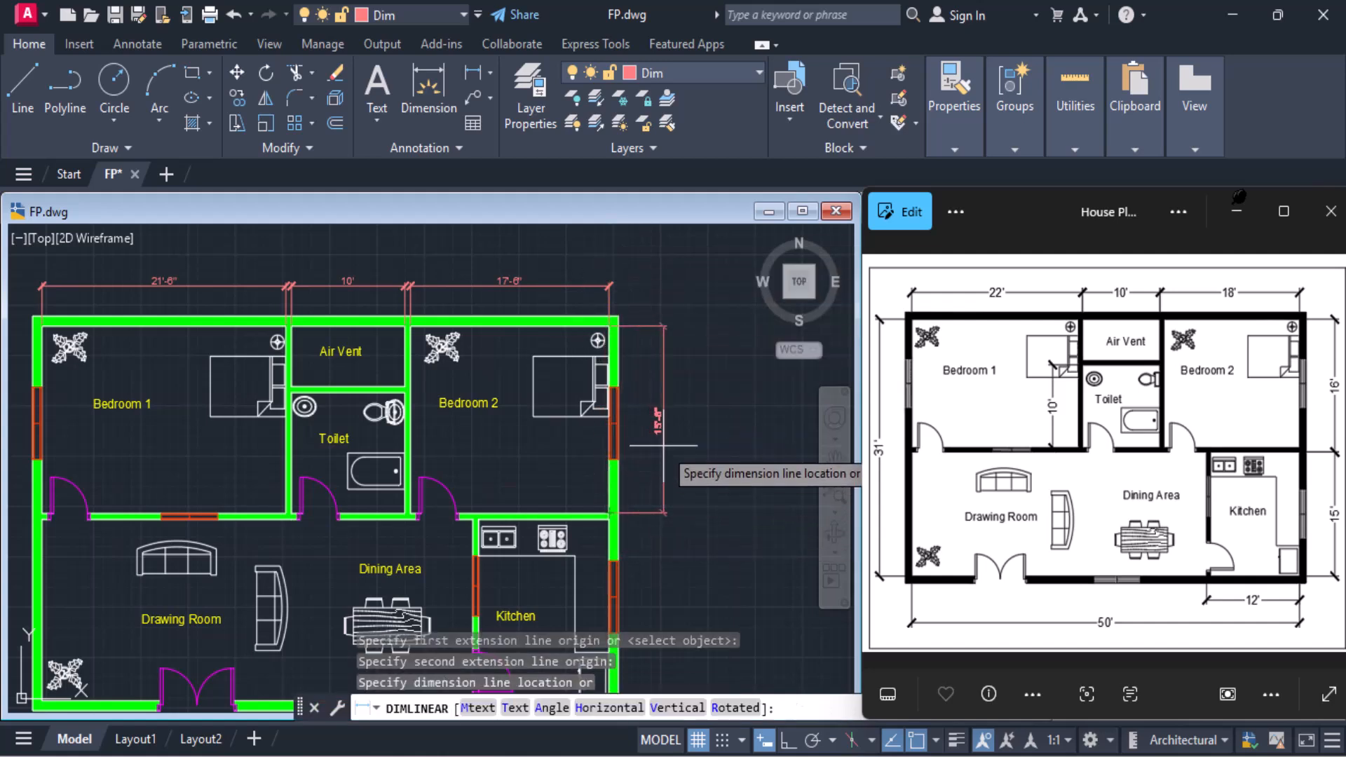
pyautogui.scroll(2, 664, 419)
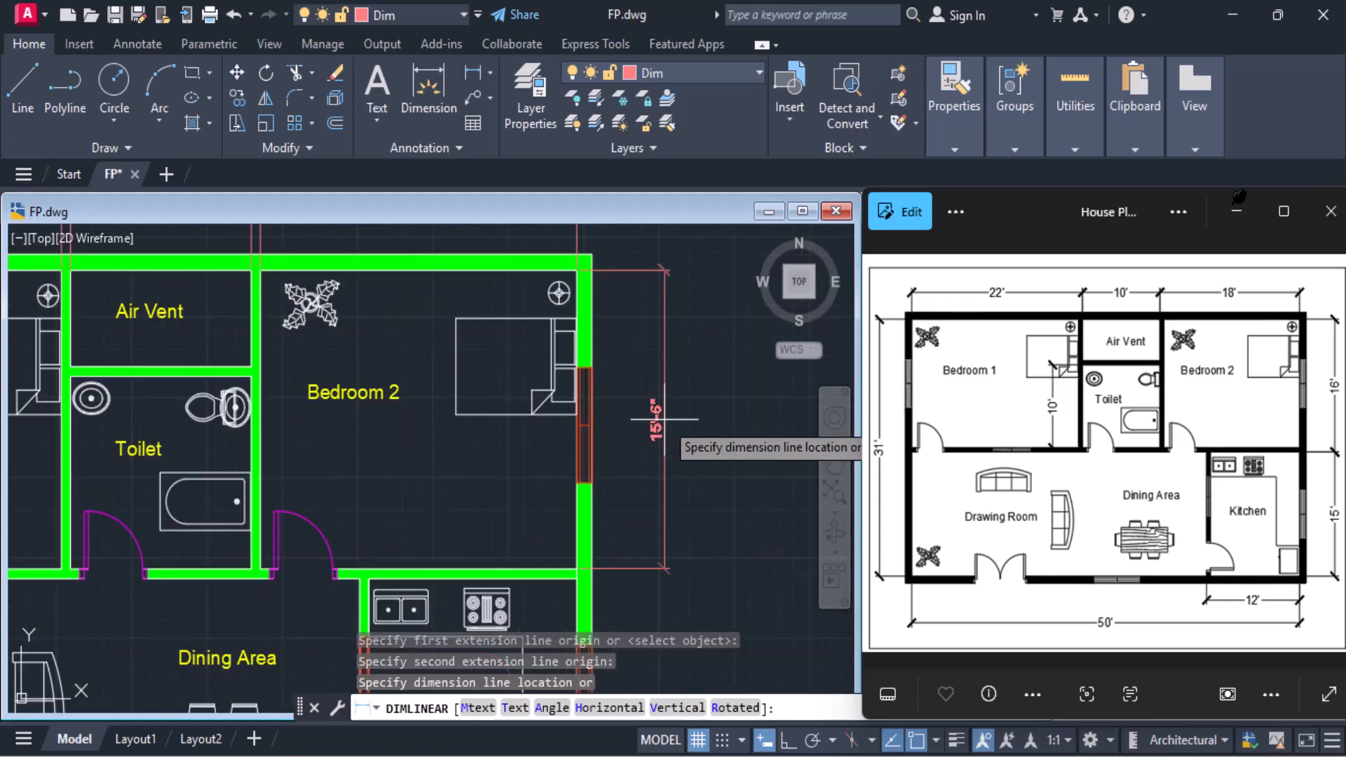
pyautogui.click(664, 419)
# Add a vertical linear dimension of the Kitchen's inner depth outside the outer wall, in line with Bedroom 2's depth dimension
pyautogui.moveTo(616, 529); pyautogui.dragTo(641, 396, button='middle')
pyautogui.scroll(-2, 641, 396)
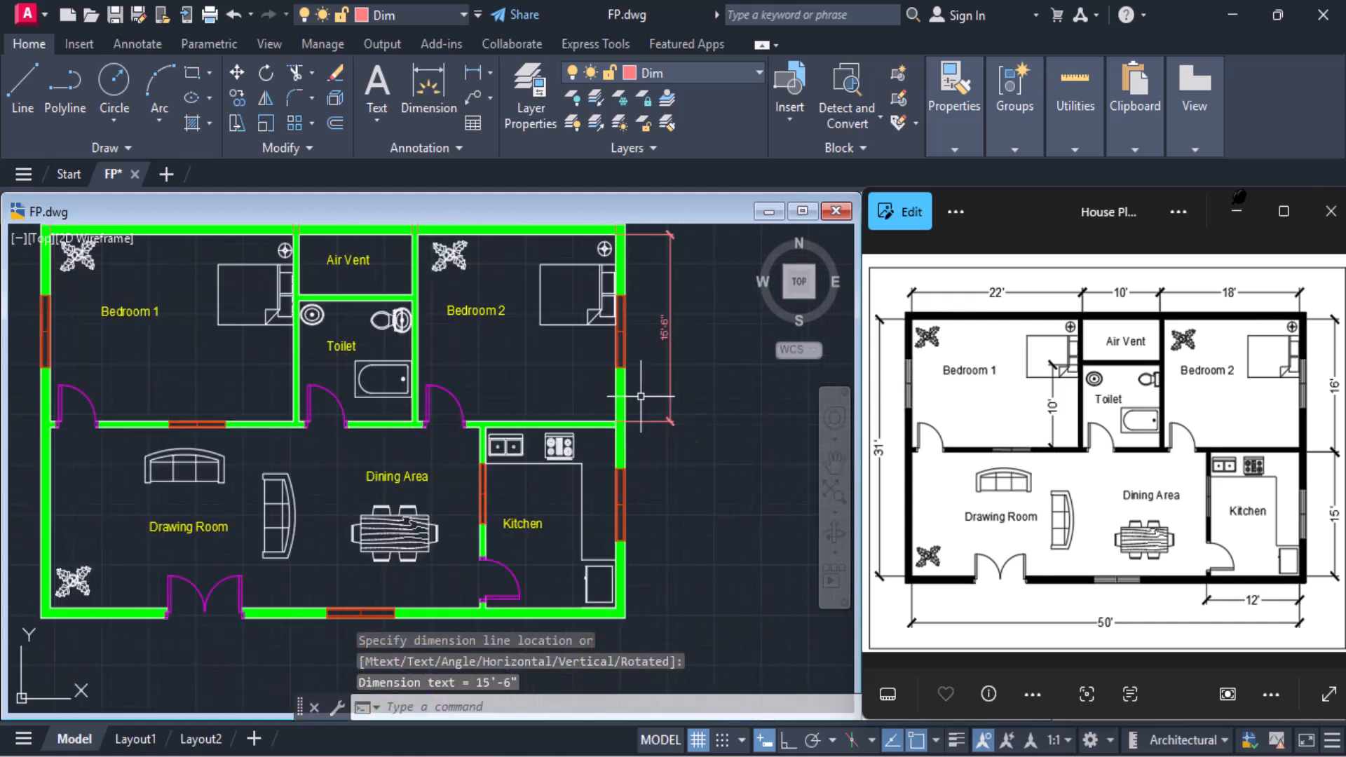
pyautogui.click(474, 72)
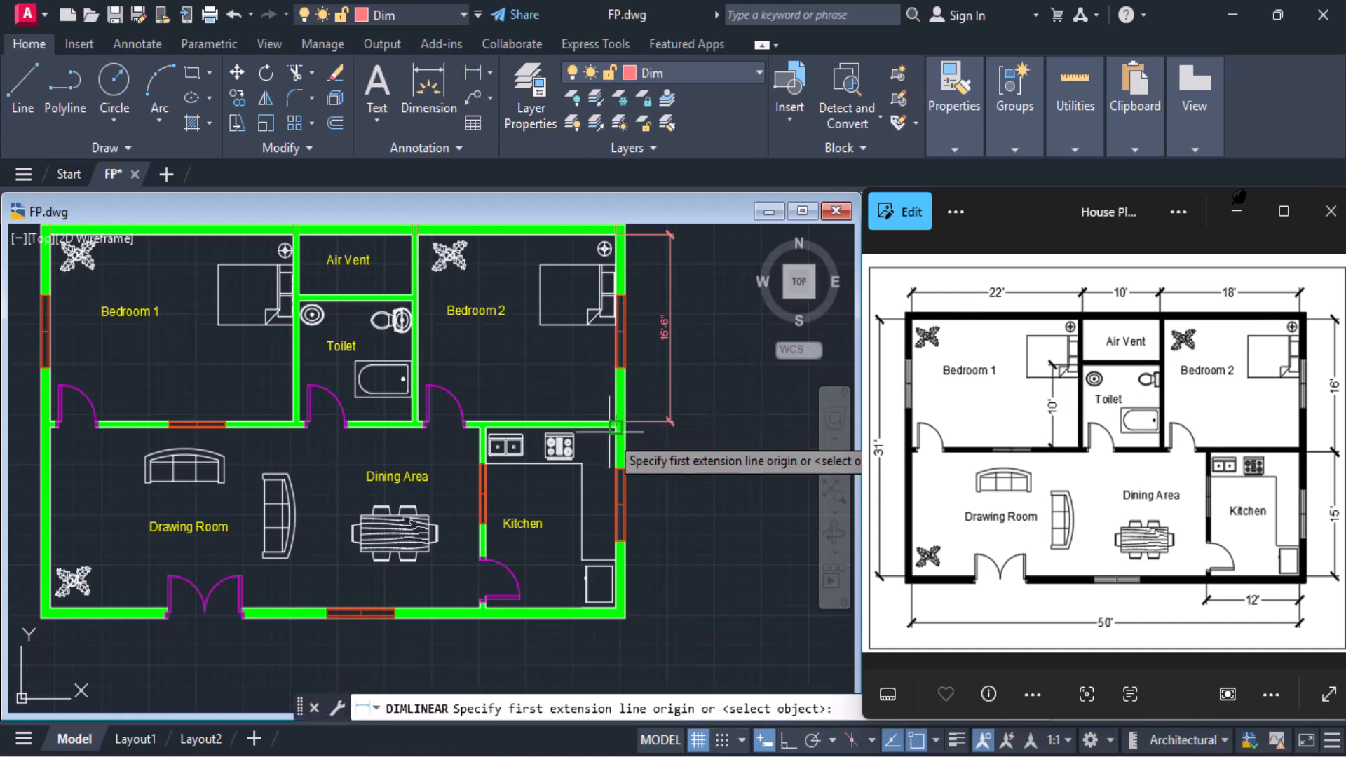
pyautogui.click(616, 423)
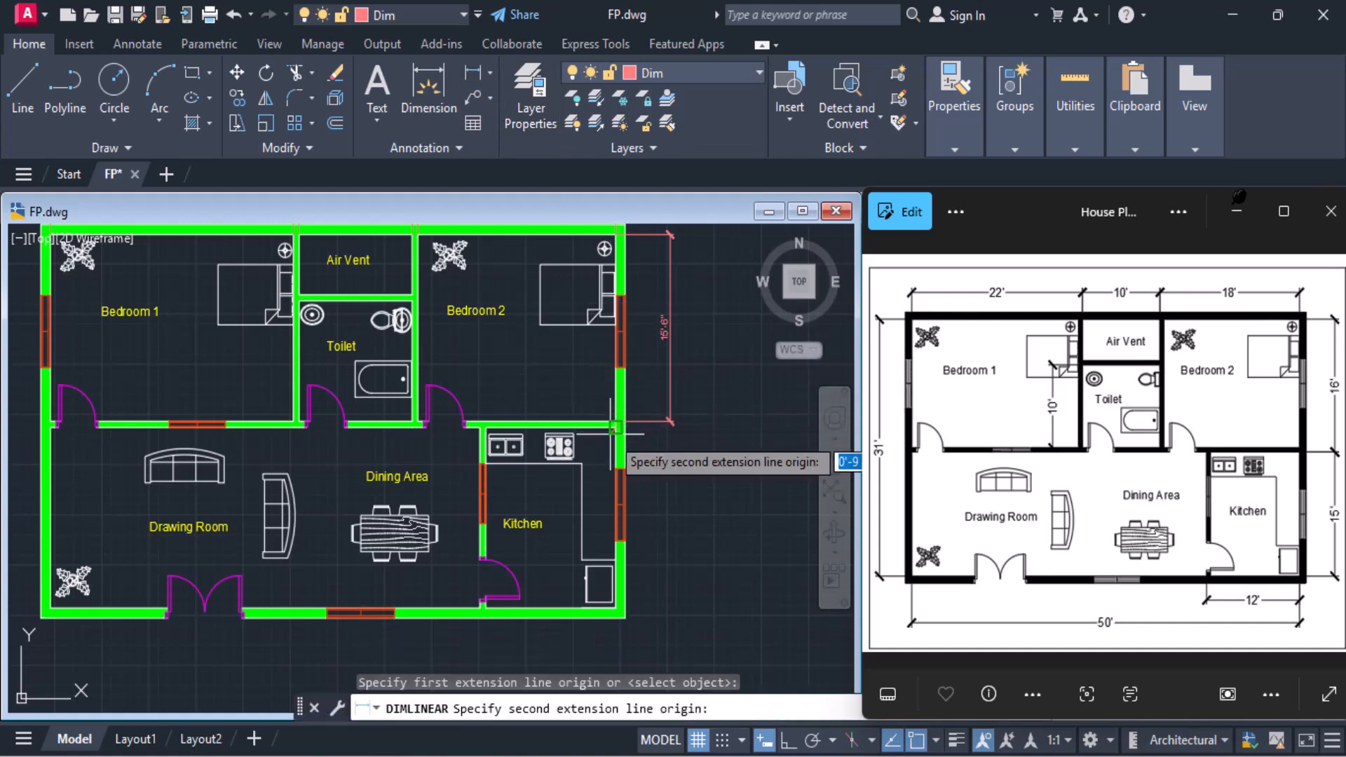
pyautogui.click(619, 607)
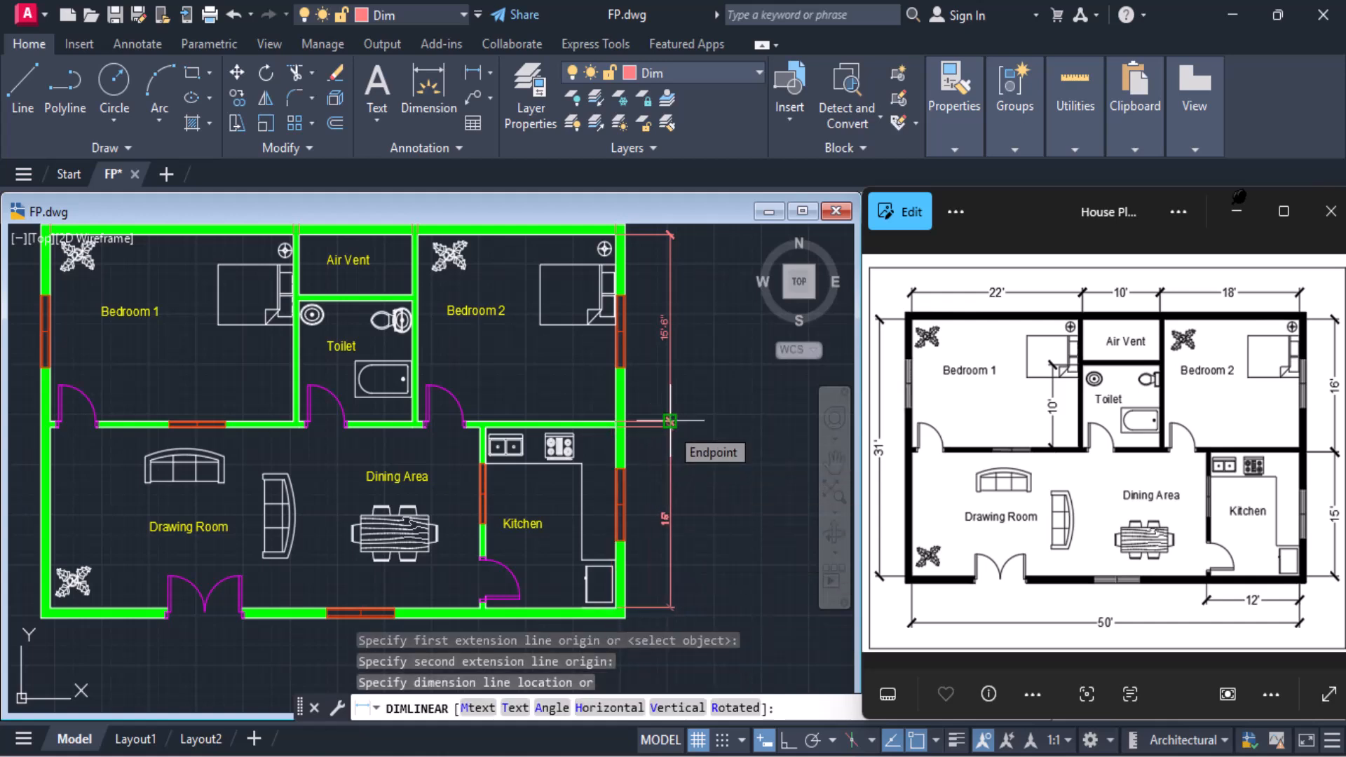
pyautogui.click(669, 420)
# Add a linear dimension of the Kitchen's inner width below the lower outer wall
pyautogui.scroll(2, 660, 552)
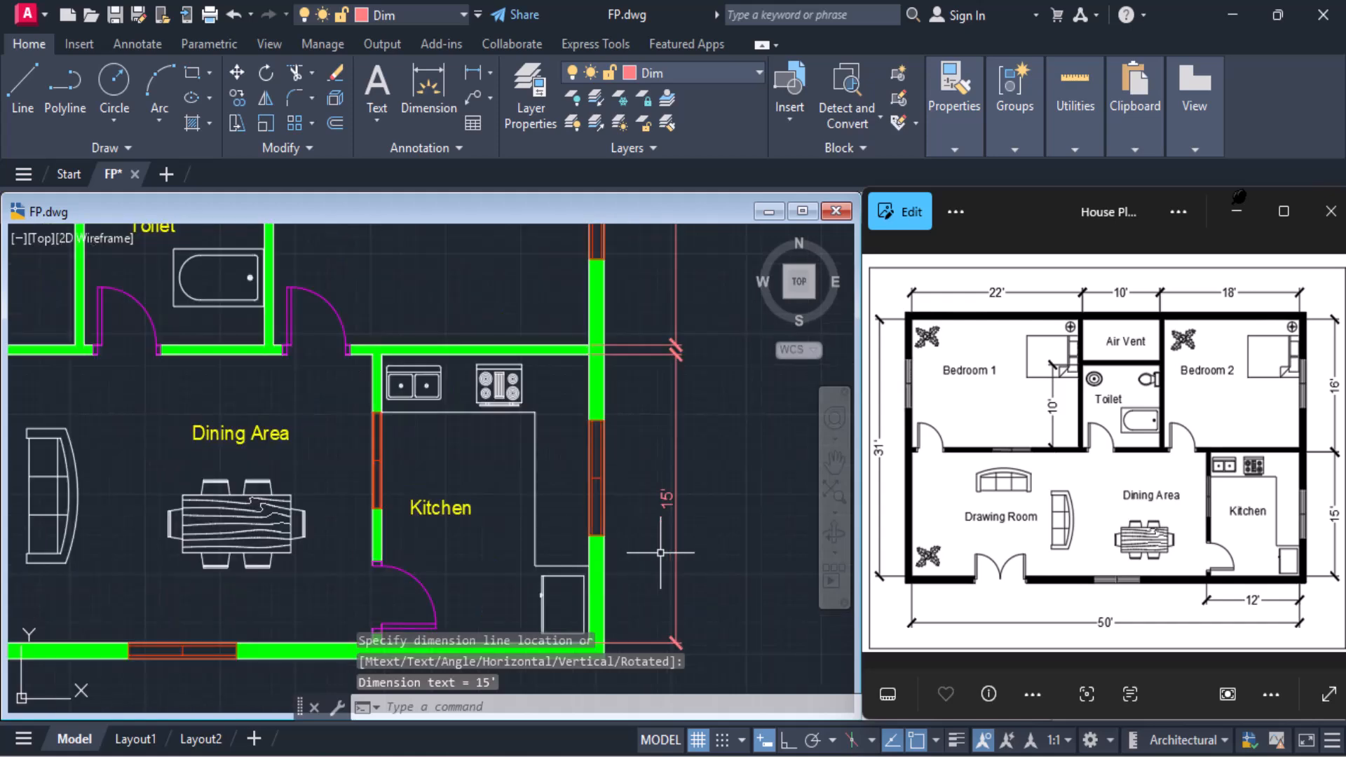
pyautogui.scroll(-3, 660, 552)
pyautogui.moveTo(591, 511); pyautogui.dragTo(641, 463, button='middle')
pyautogui.scroll(2, 640, 556)
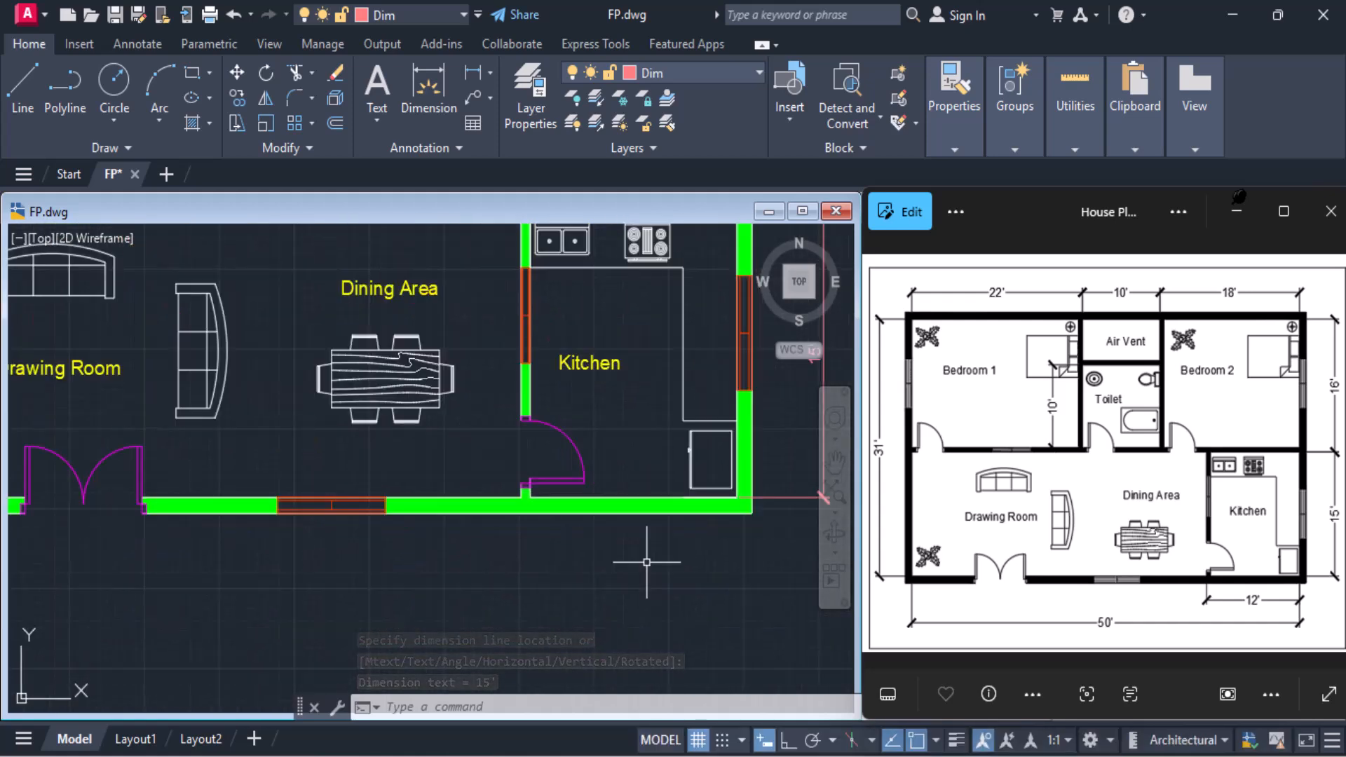
pyautogui.click(474, 73)
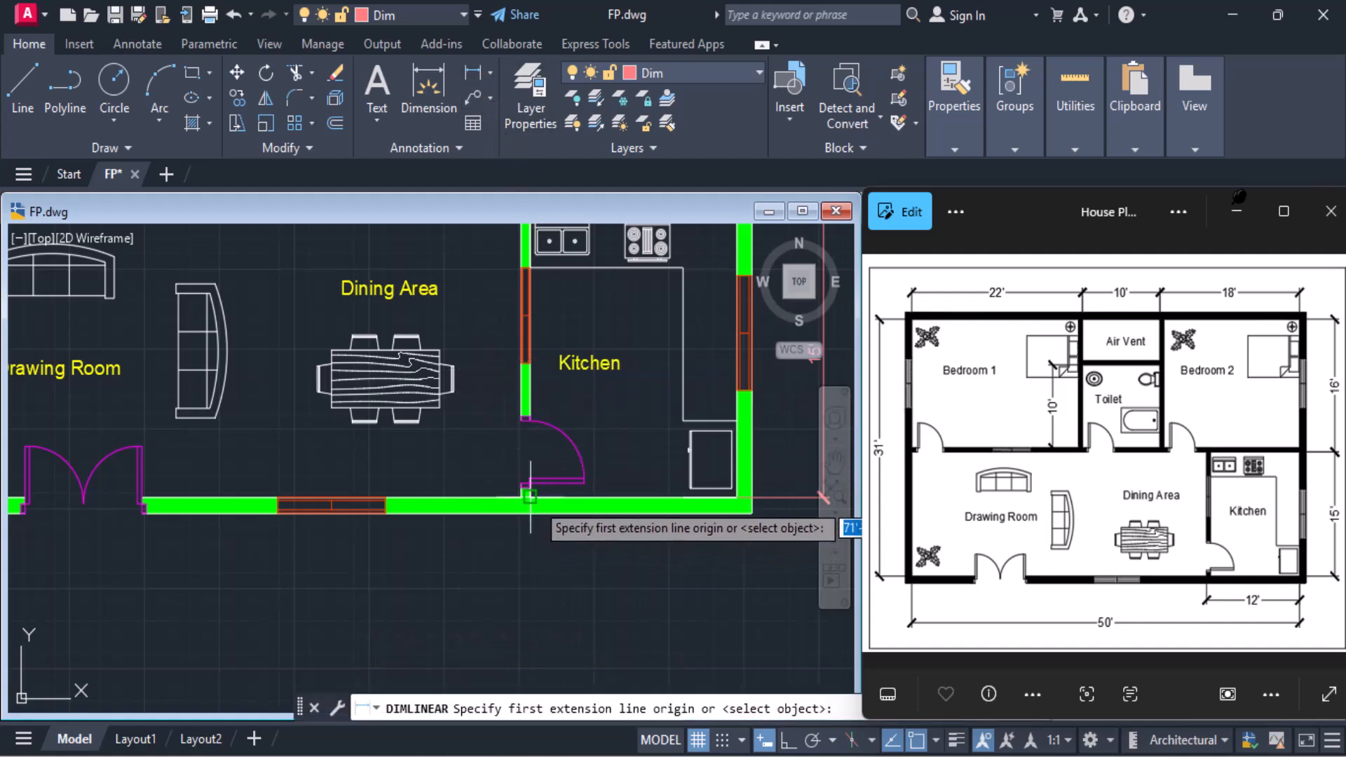
pyautogui.click(530, 496)
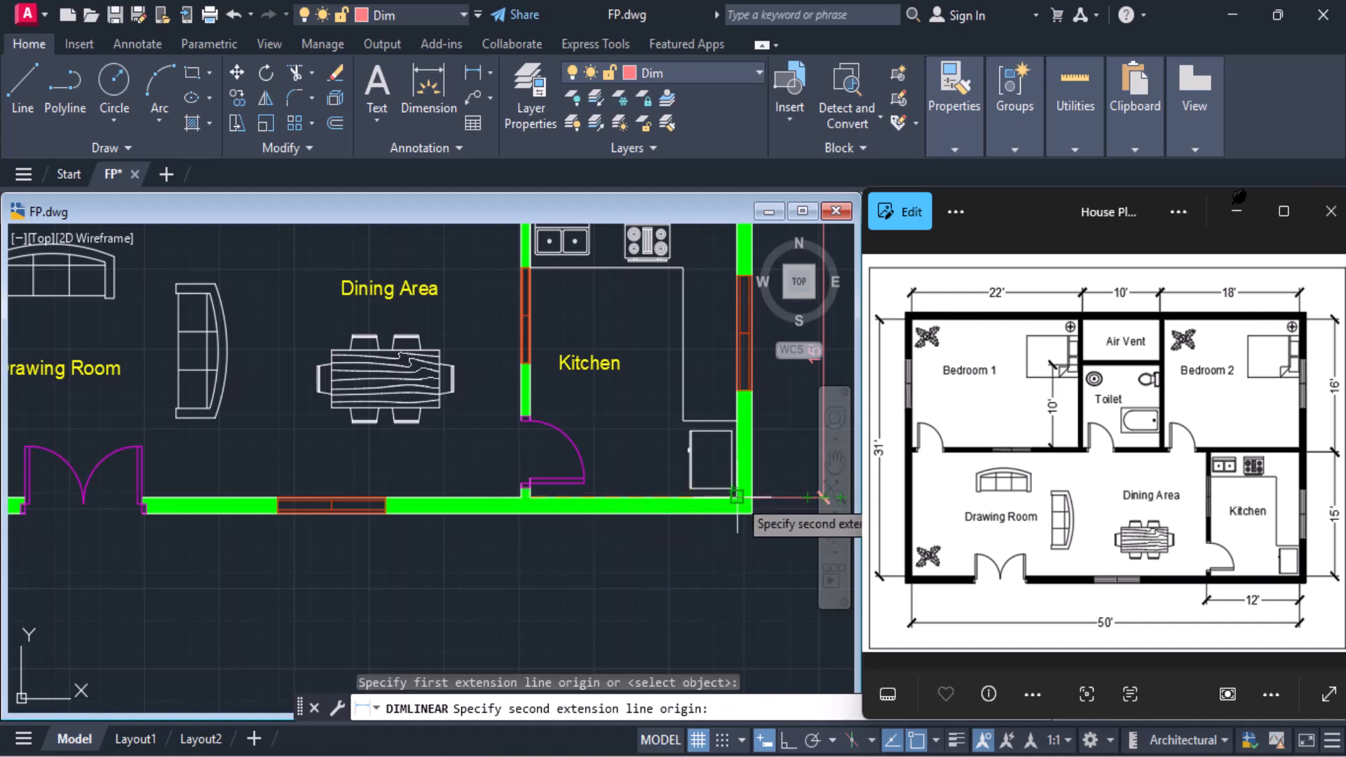
pyautogui.click(737, 496)
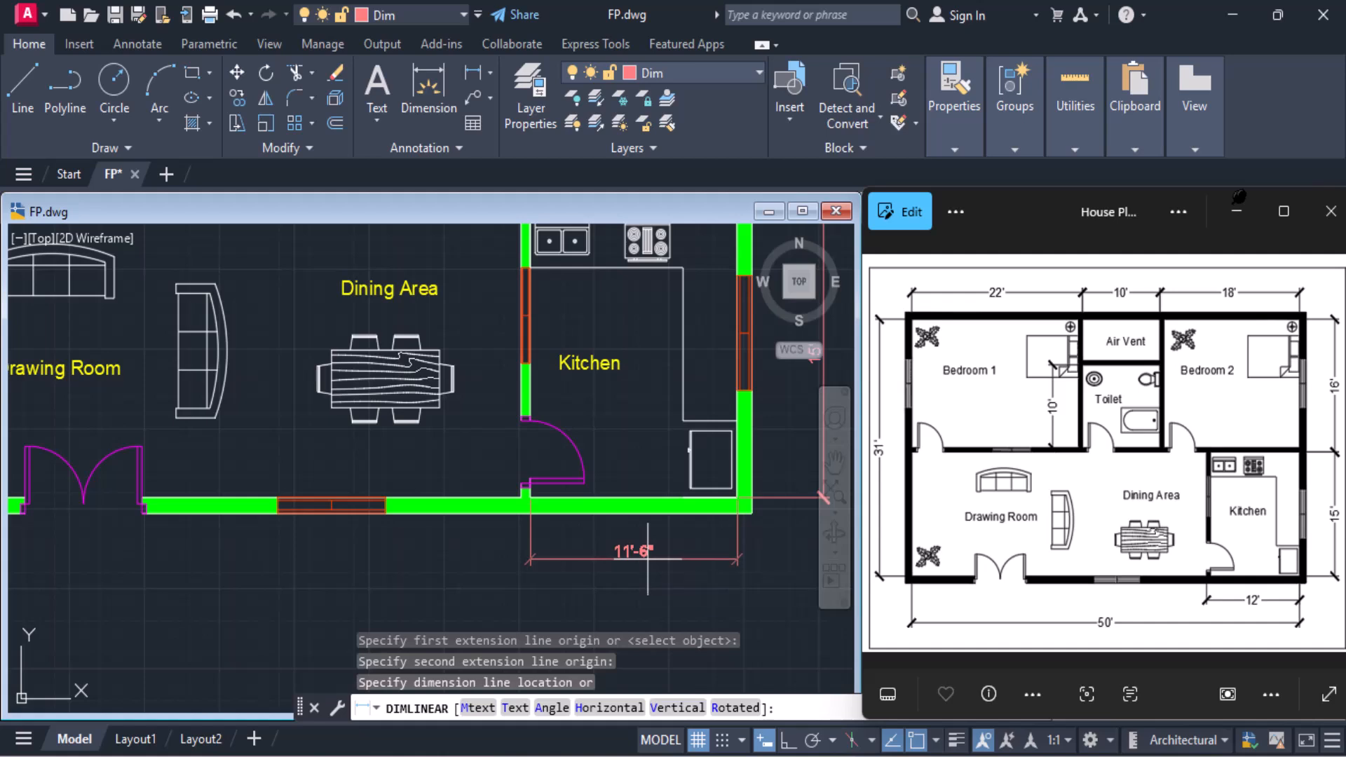
pyautogui.click(648, 559)
# Add a linear dimension of the house's overall inner width between the lower inner wall corners, placed below the Kitchen's width dimension
pyautogui.scroll(-4, 647, 558)
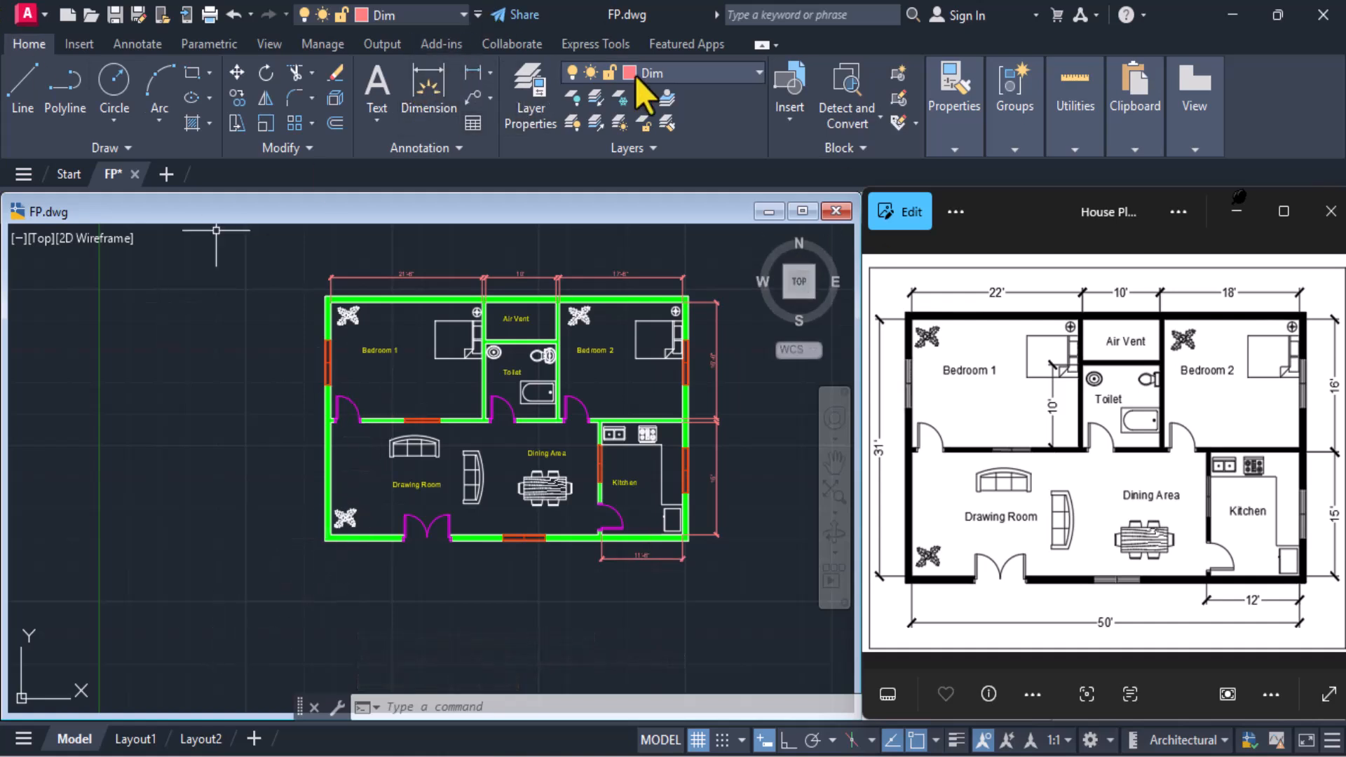
pyautogui.click(476, 74)
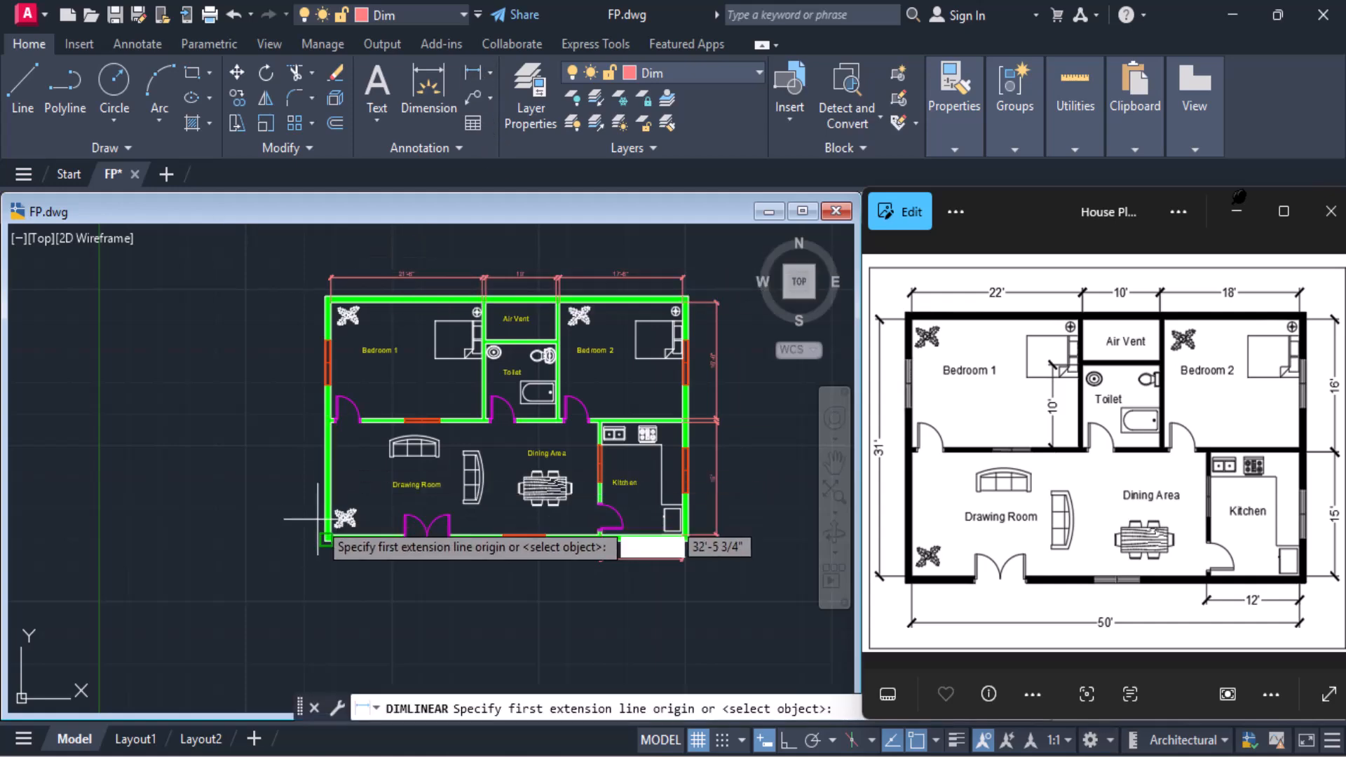
pyautogui.scroll(4, 334, 524)
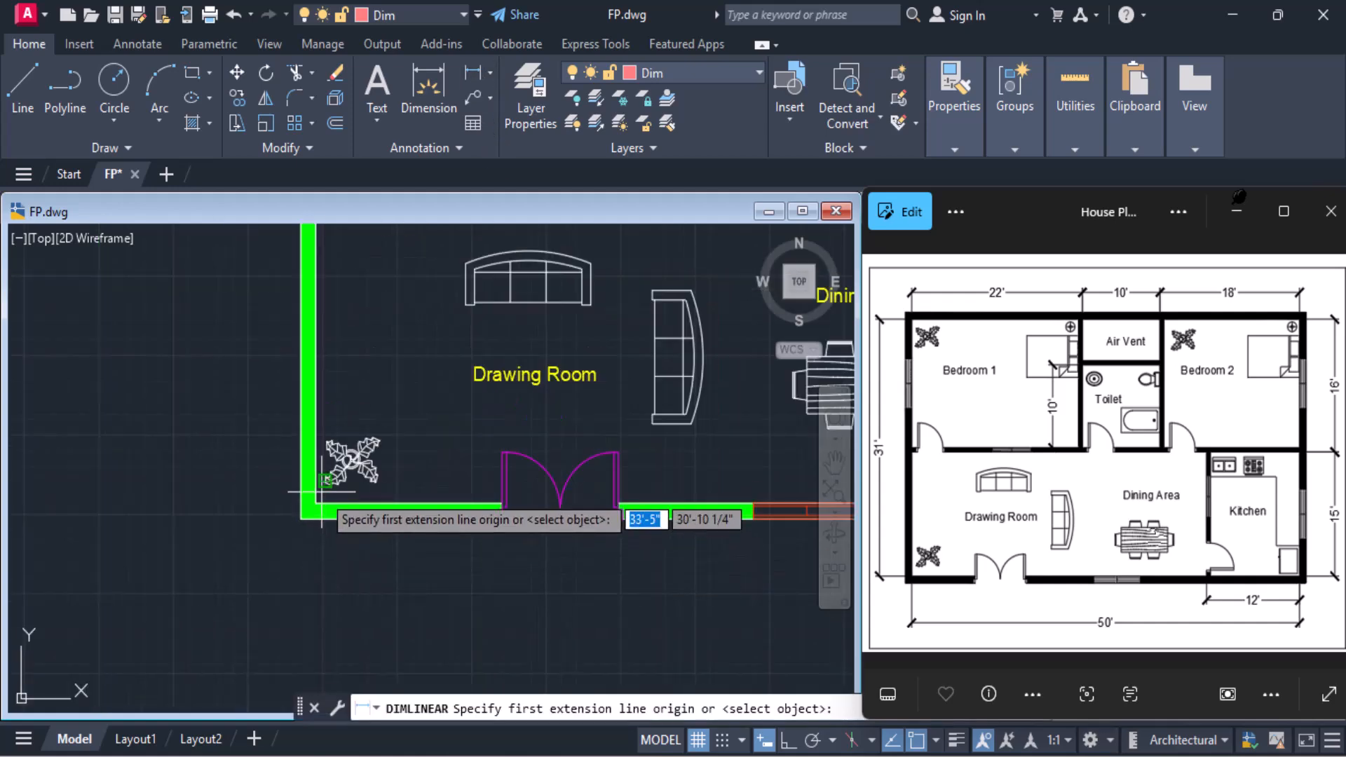
pyautogui.click(316, 502)
pyautogui.scroll(-4, 333, 518)
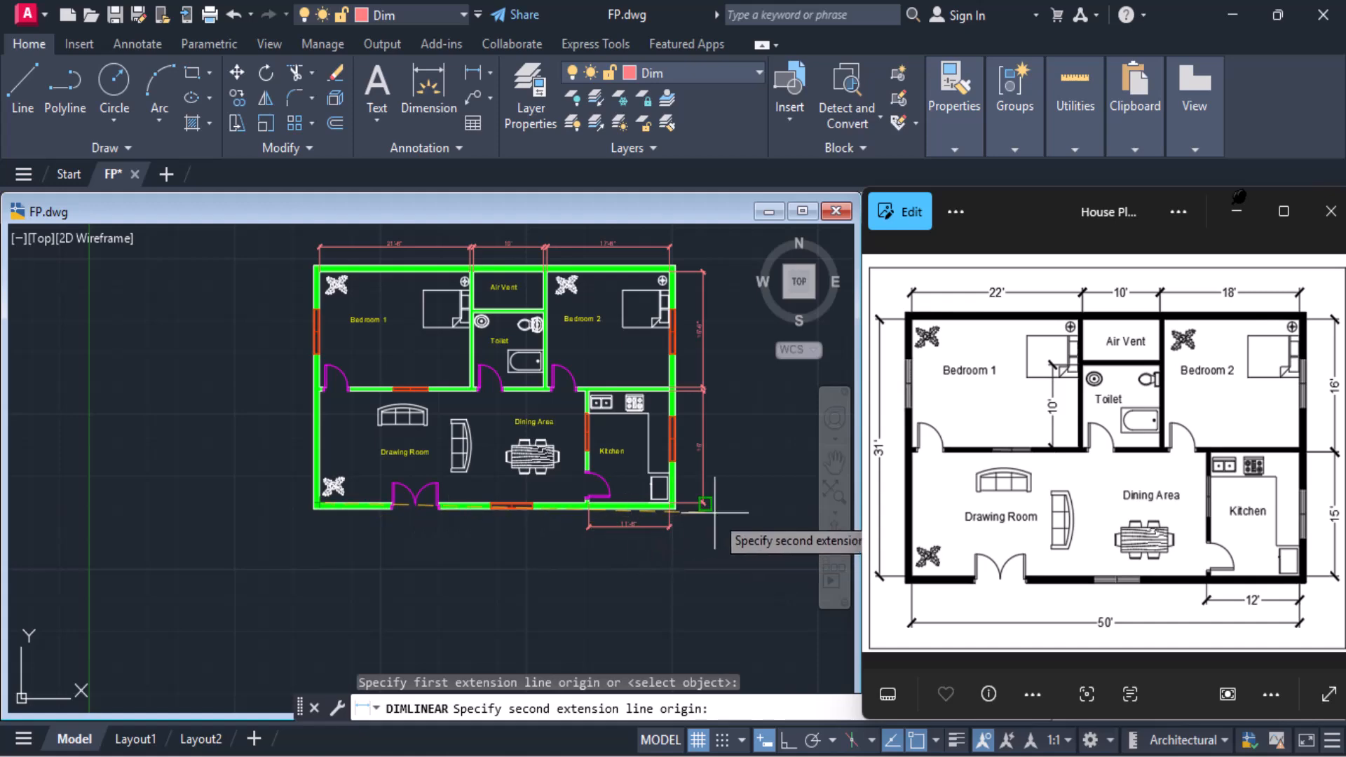
pyautogui.scroll(4, 702, 501)
pyautogui.click(568, 513)
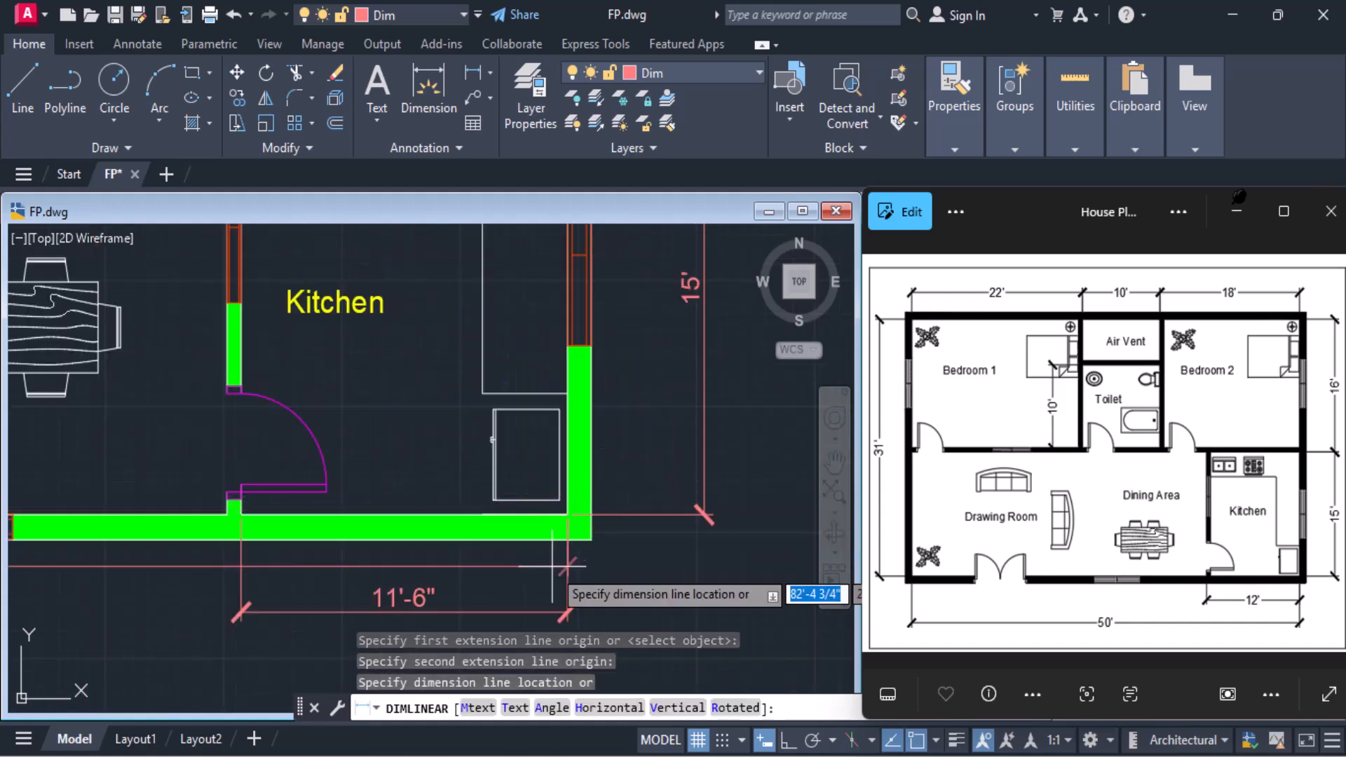
pyautogui.scroll(-4, 559, 577)
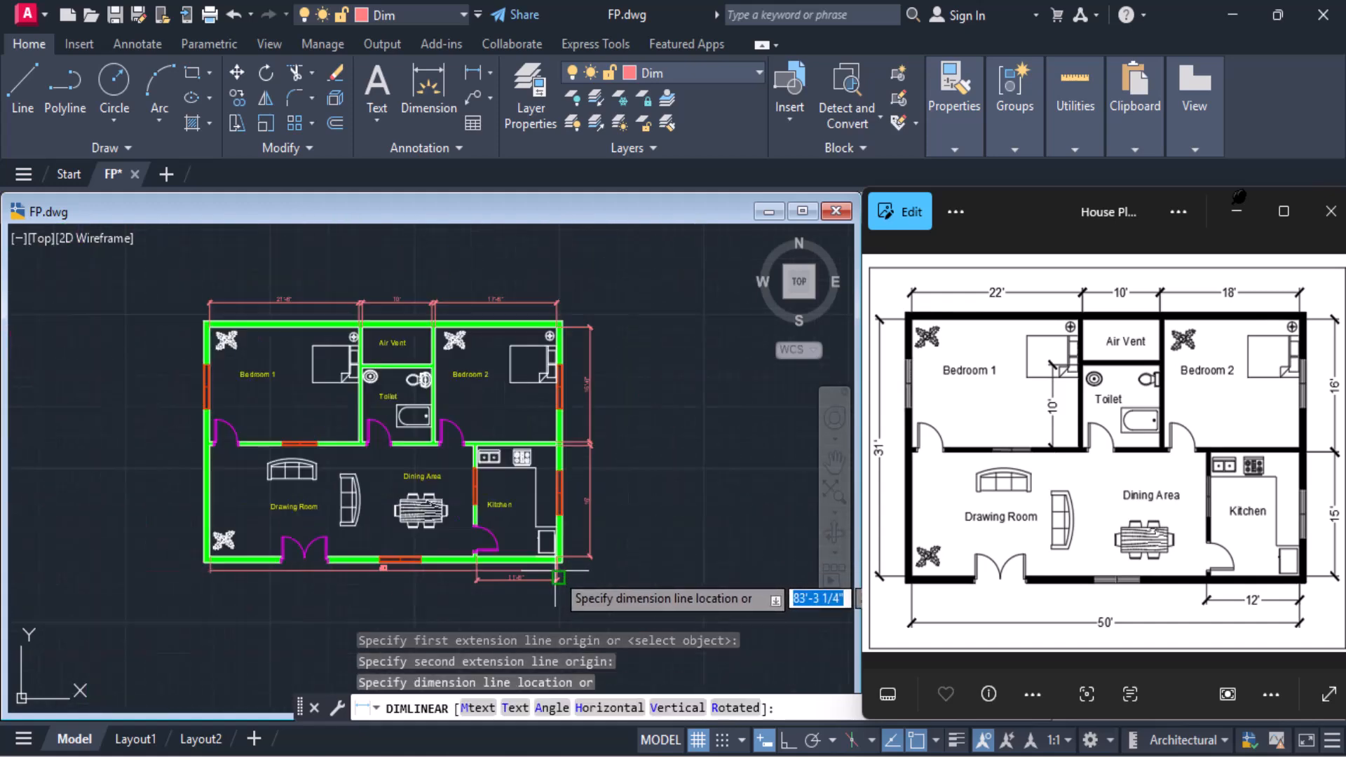
pyautogui.click(516, 600)
pyautogui.scroll(4, 400, 598)
pyautogui.scroll(-5, 399, 598)
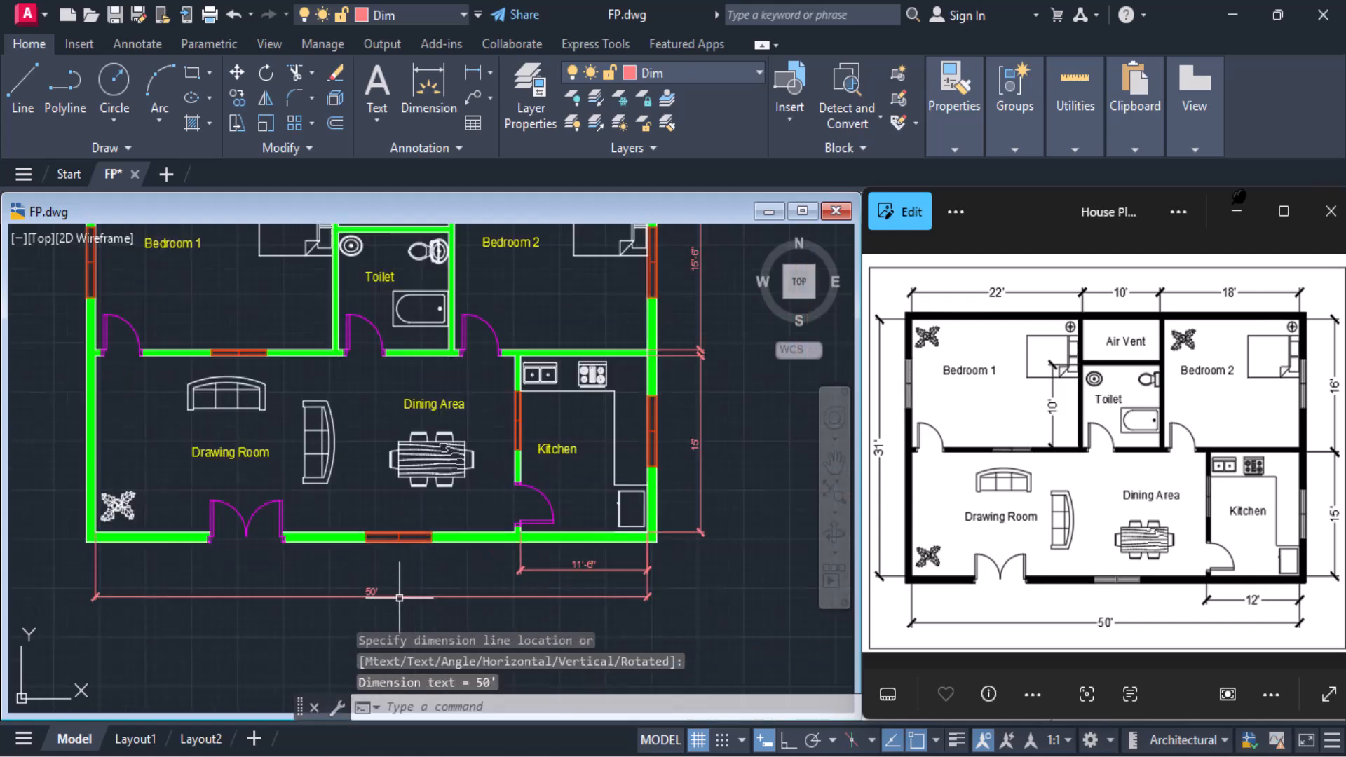
# Add a vertical linear dimension of the house's overall inner depth outside the outer wall of Bedroom 1 and the Drawing Room
pyautogui.moveTo(253, 487); pyautogui.dragTo(331, 472, button='middle')
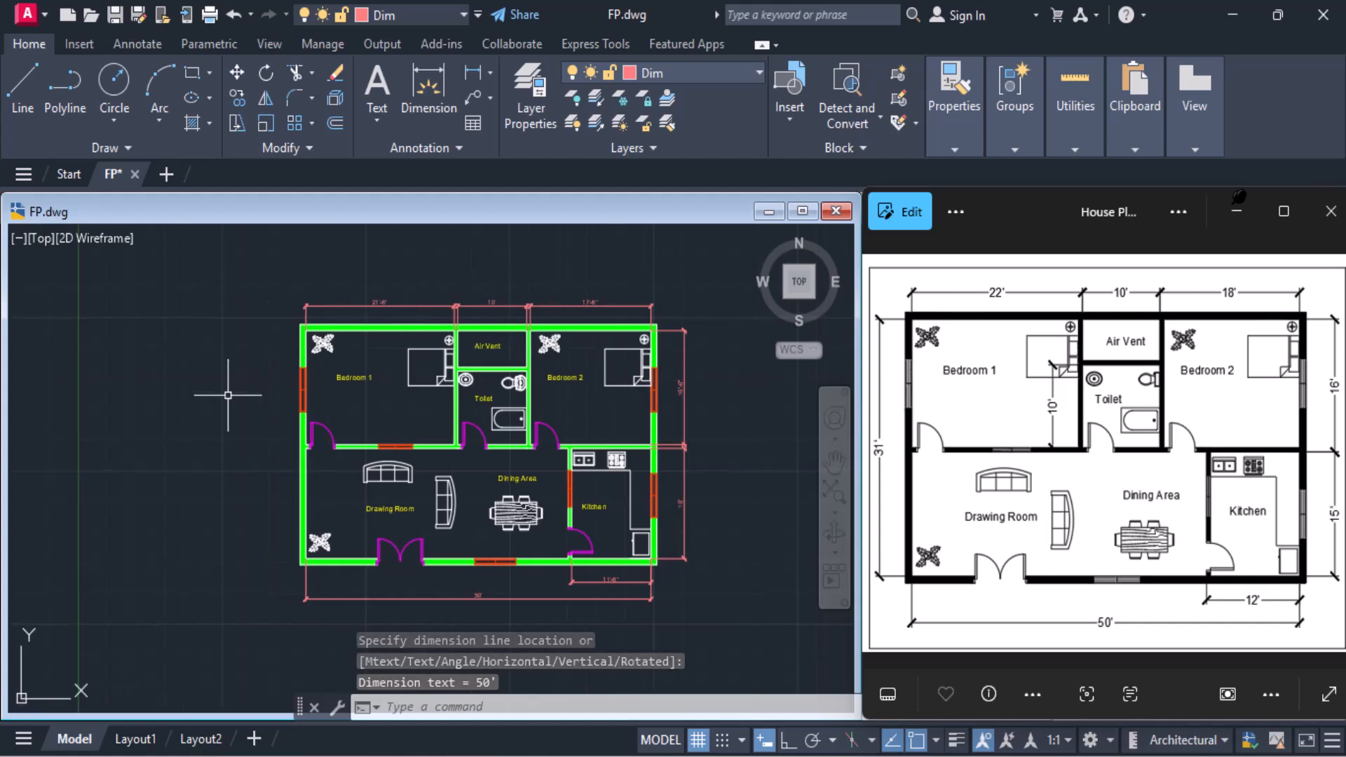
pyautogui.scroll(3, 229, 383)
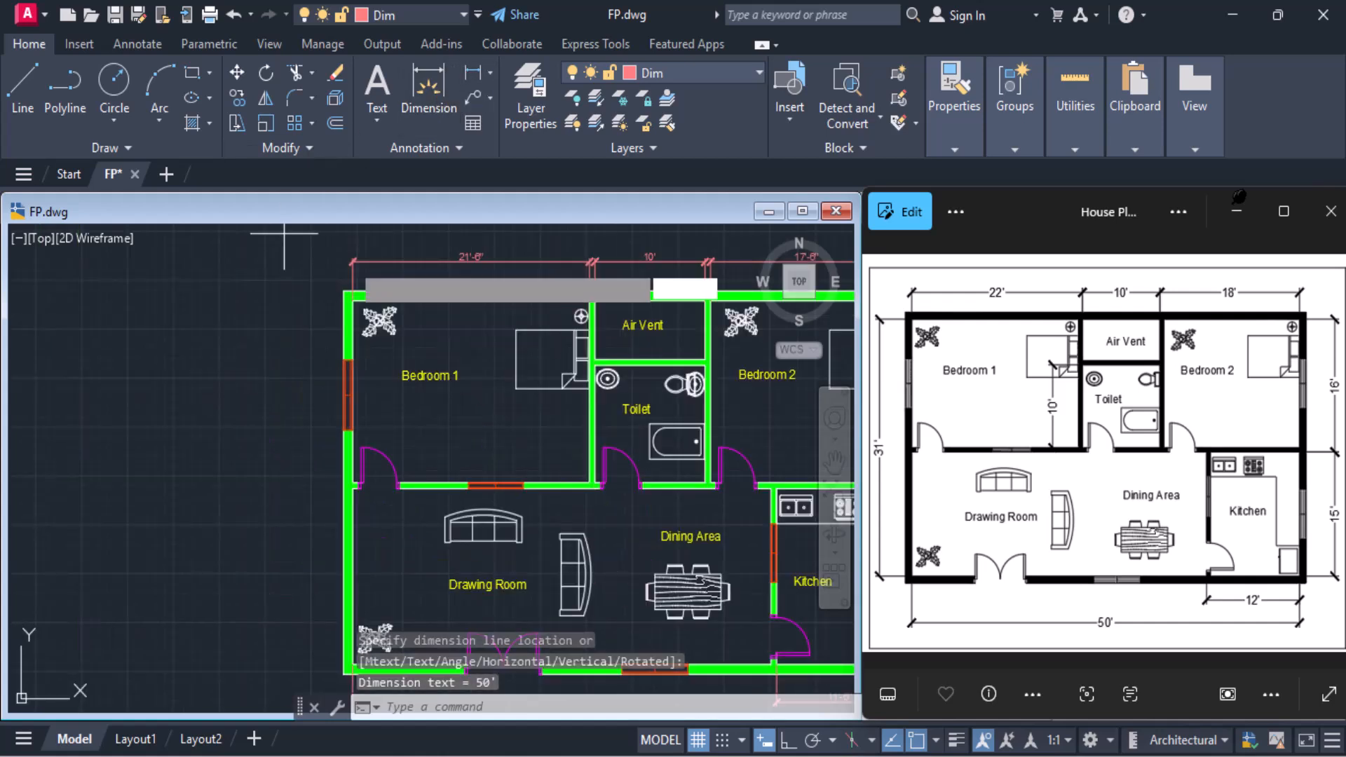
pyautogui.click(469, 71)
pyautogui.click(353, 300)
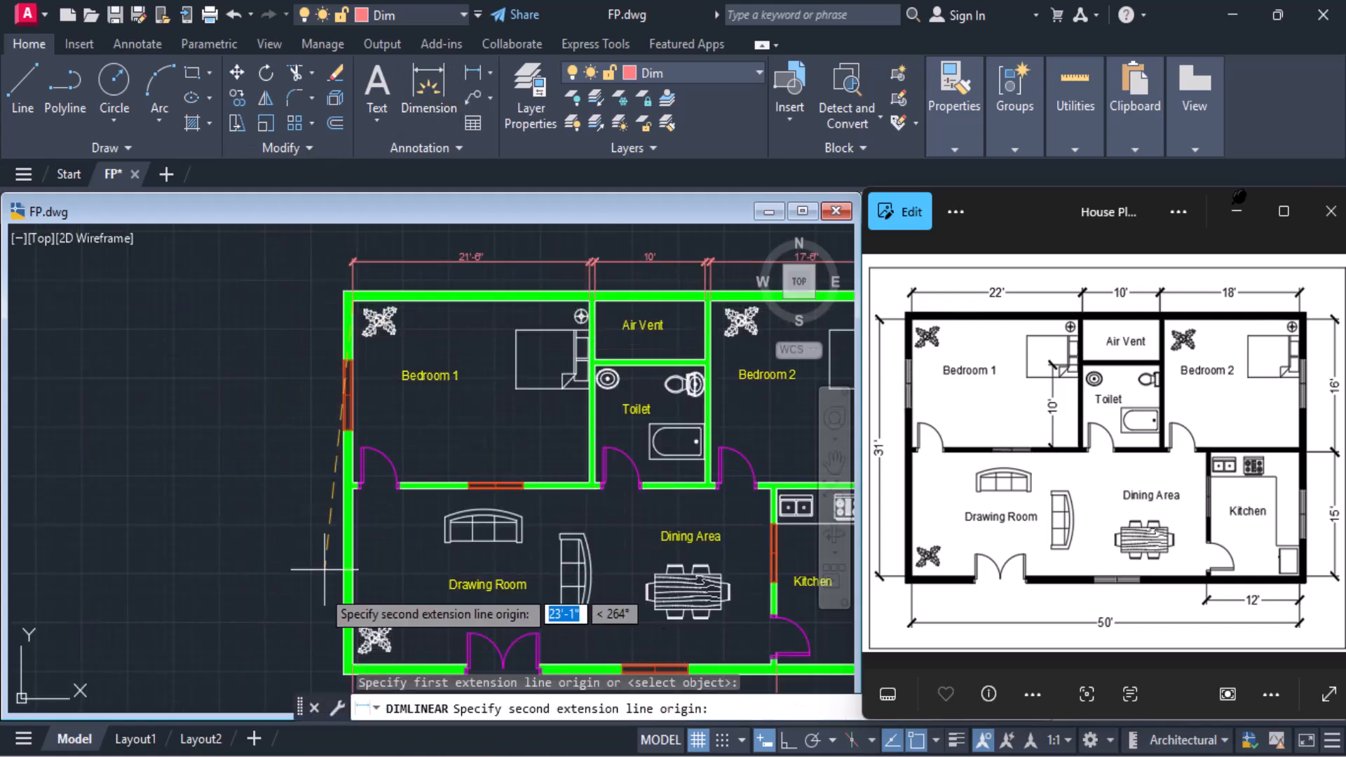
pyautogui.click(346, 667)
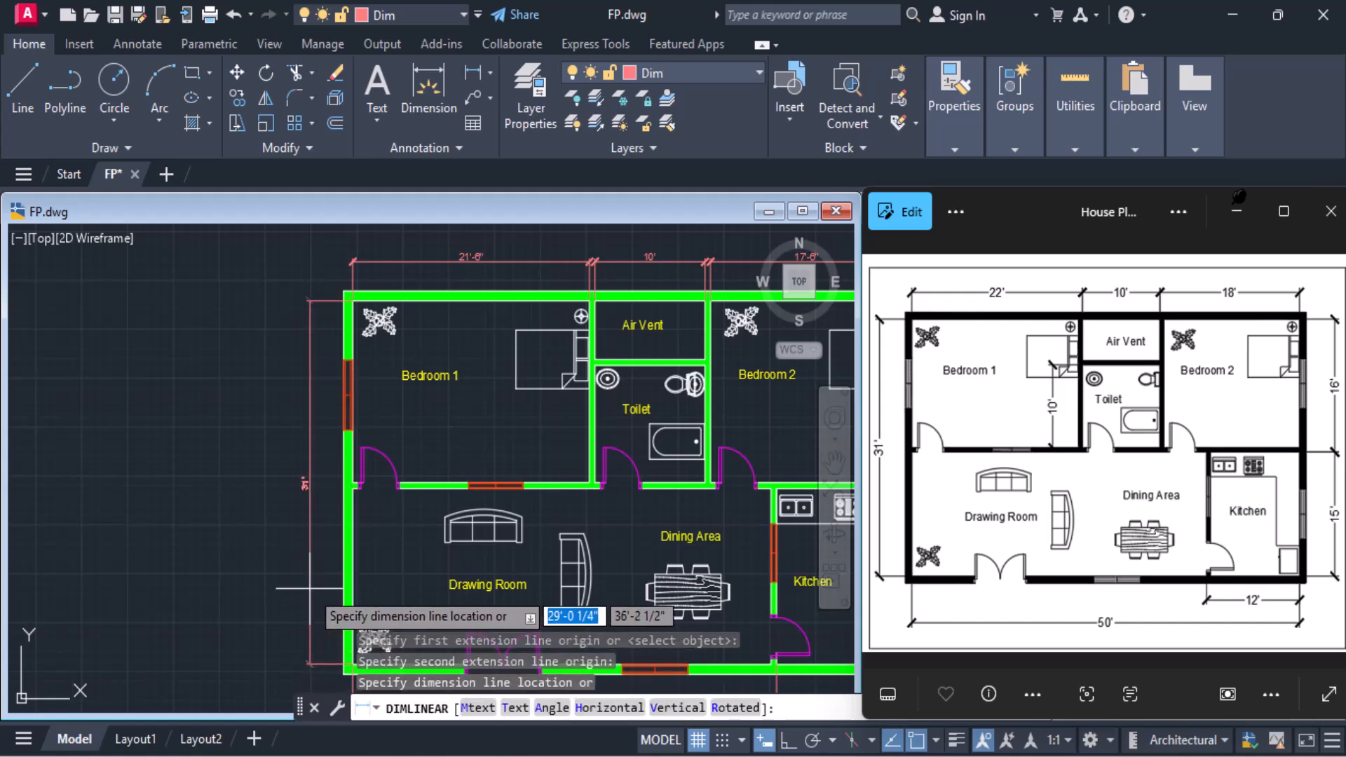
pyautogui.click(309, 588)
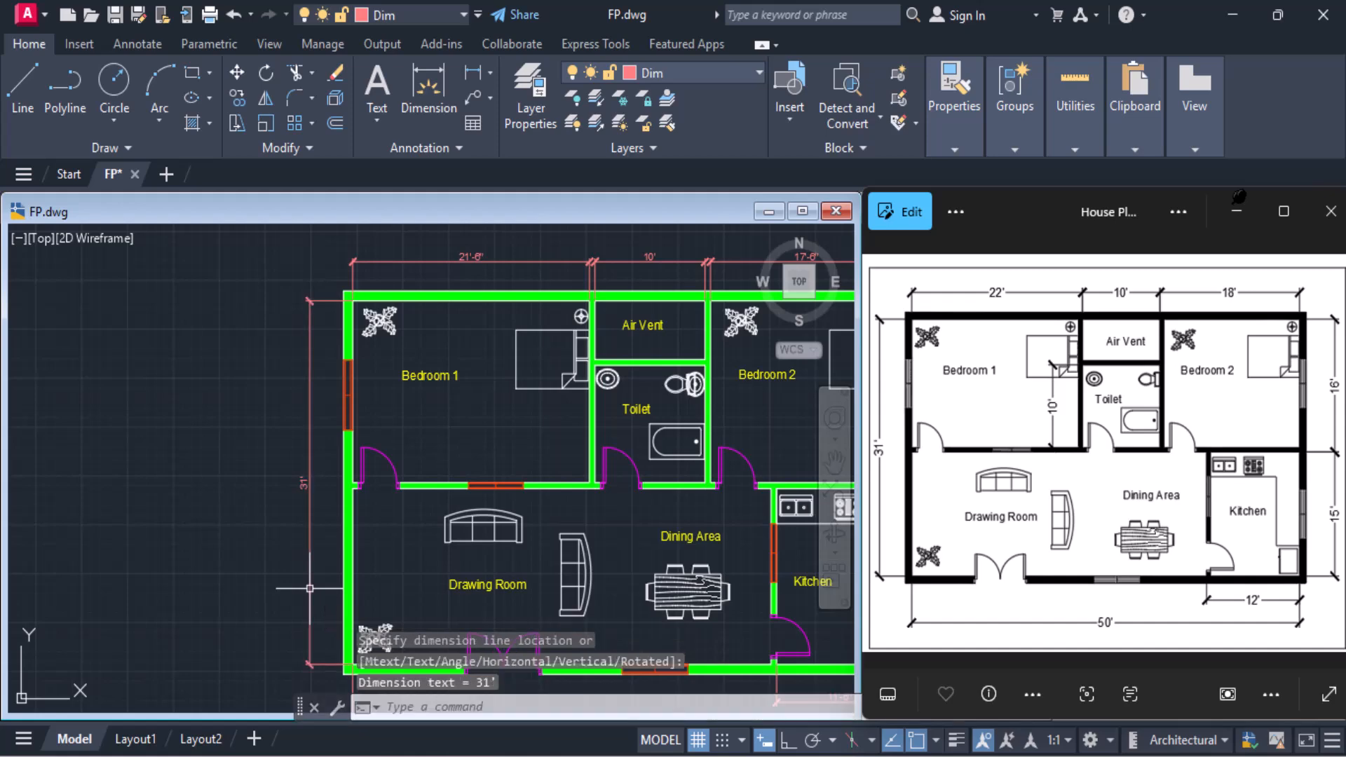
pyautogui.scroll(-2, 532, 522)
pyautogui.moveTo(534, 516); pyautogui.dragTo(407, 431, button='middle')
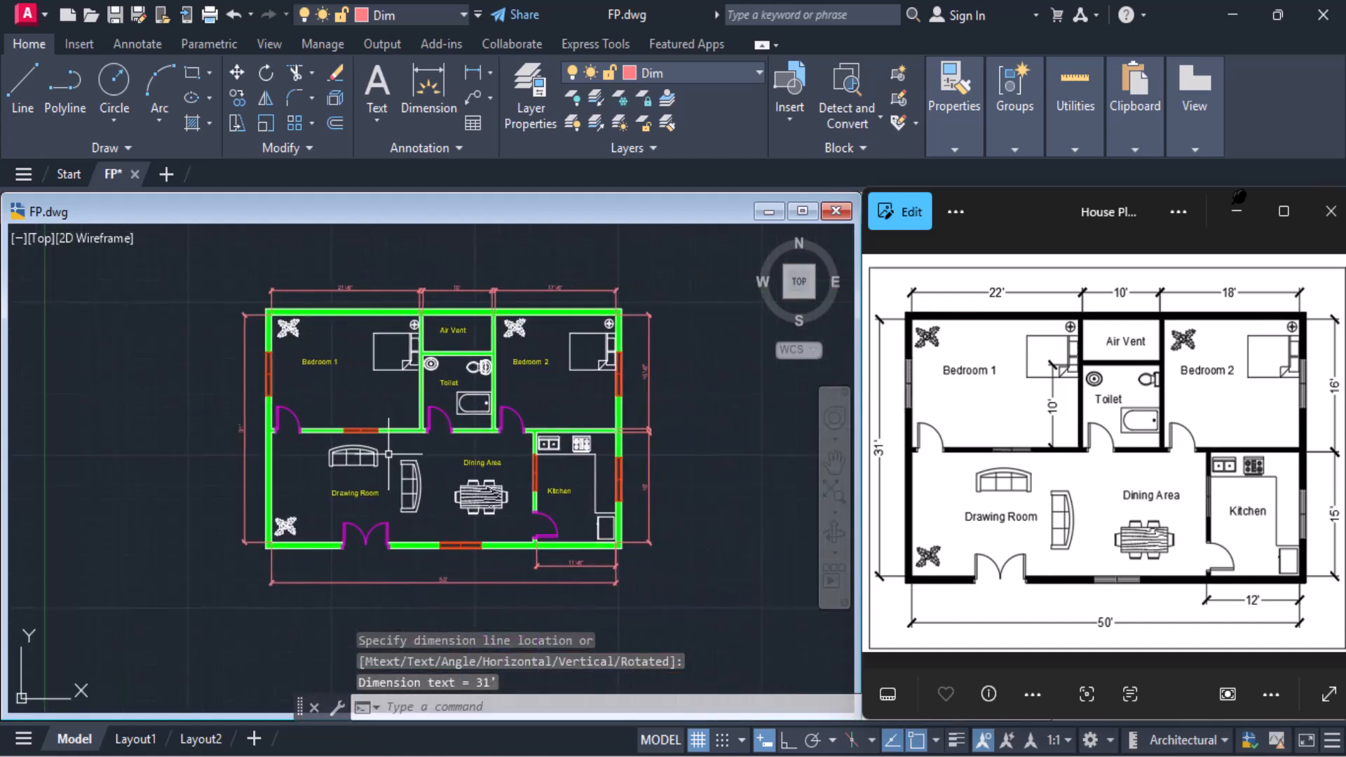
pyautogui.scroll(2, 405, 430)
pyautogui.scroll(-2, 404, 430)
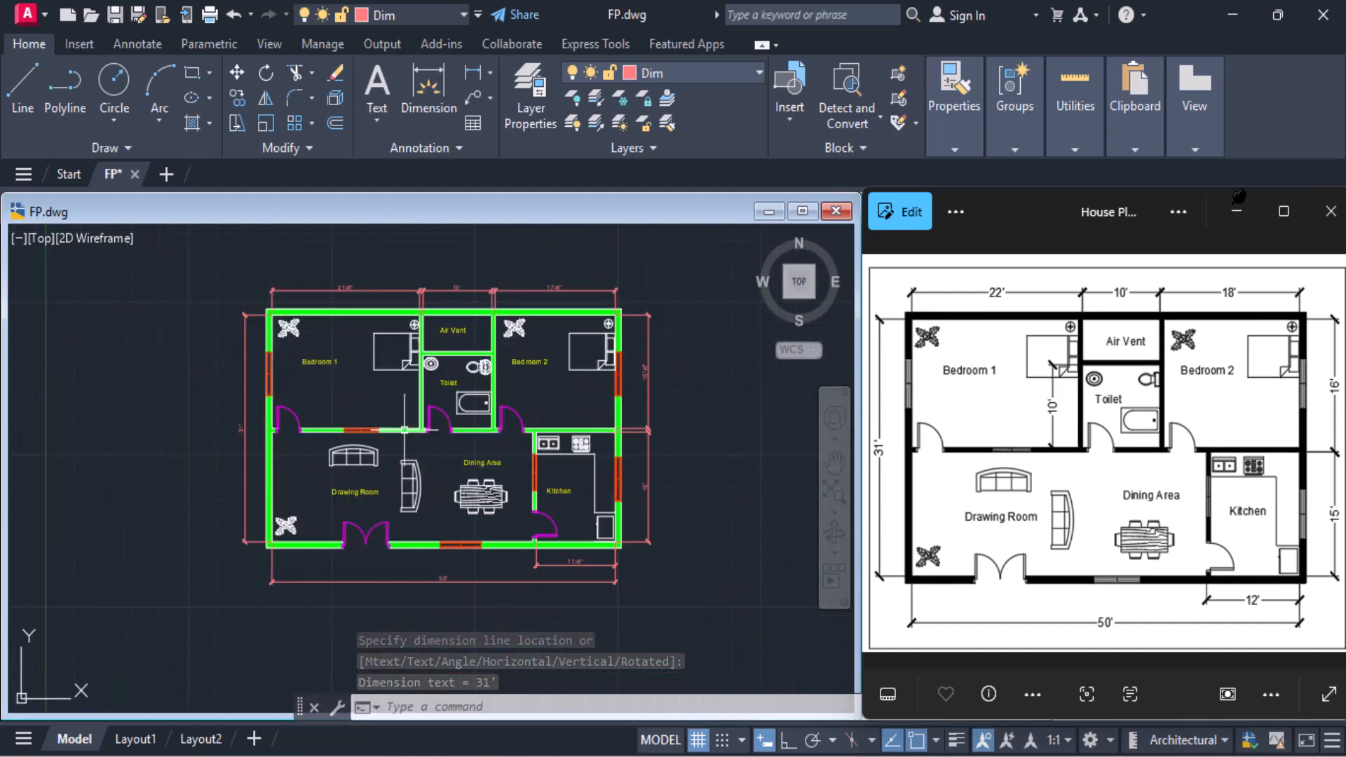
pyautogui.moveTo(405, 427); pyautogui.dragTo(424, 446, button='middle')
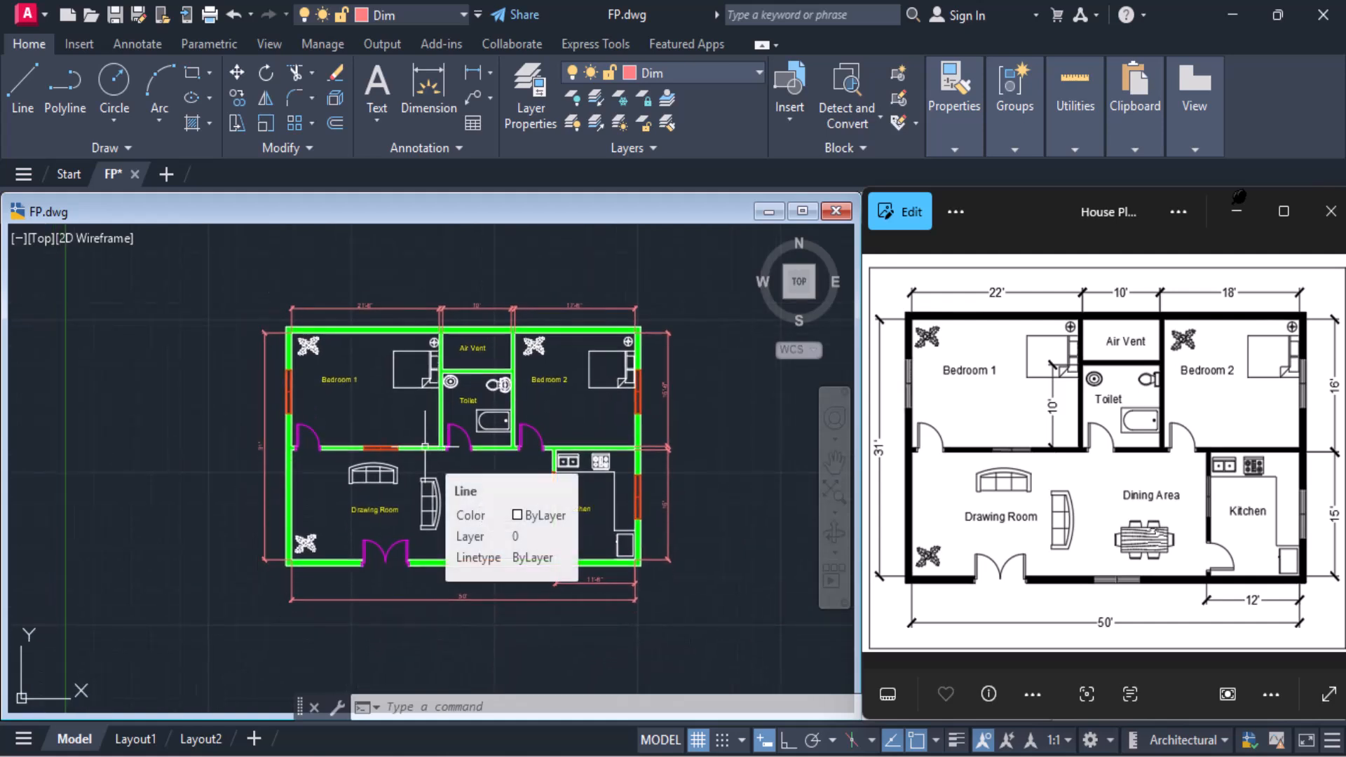